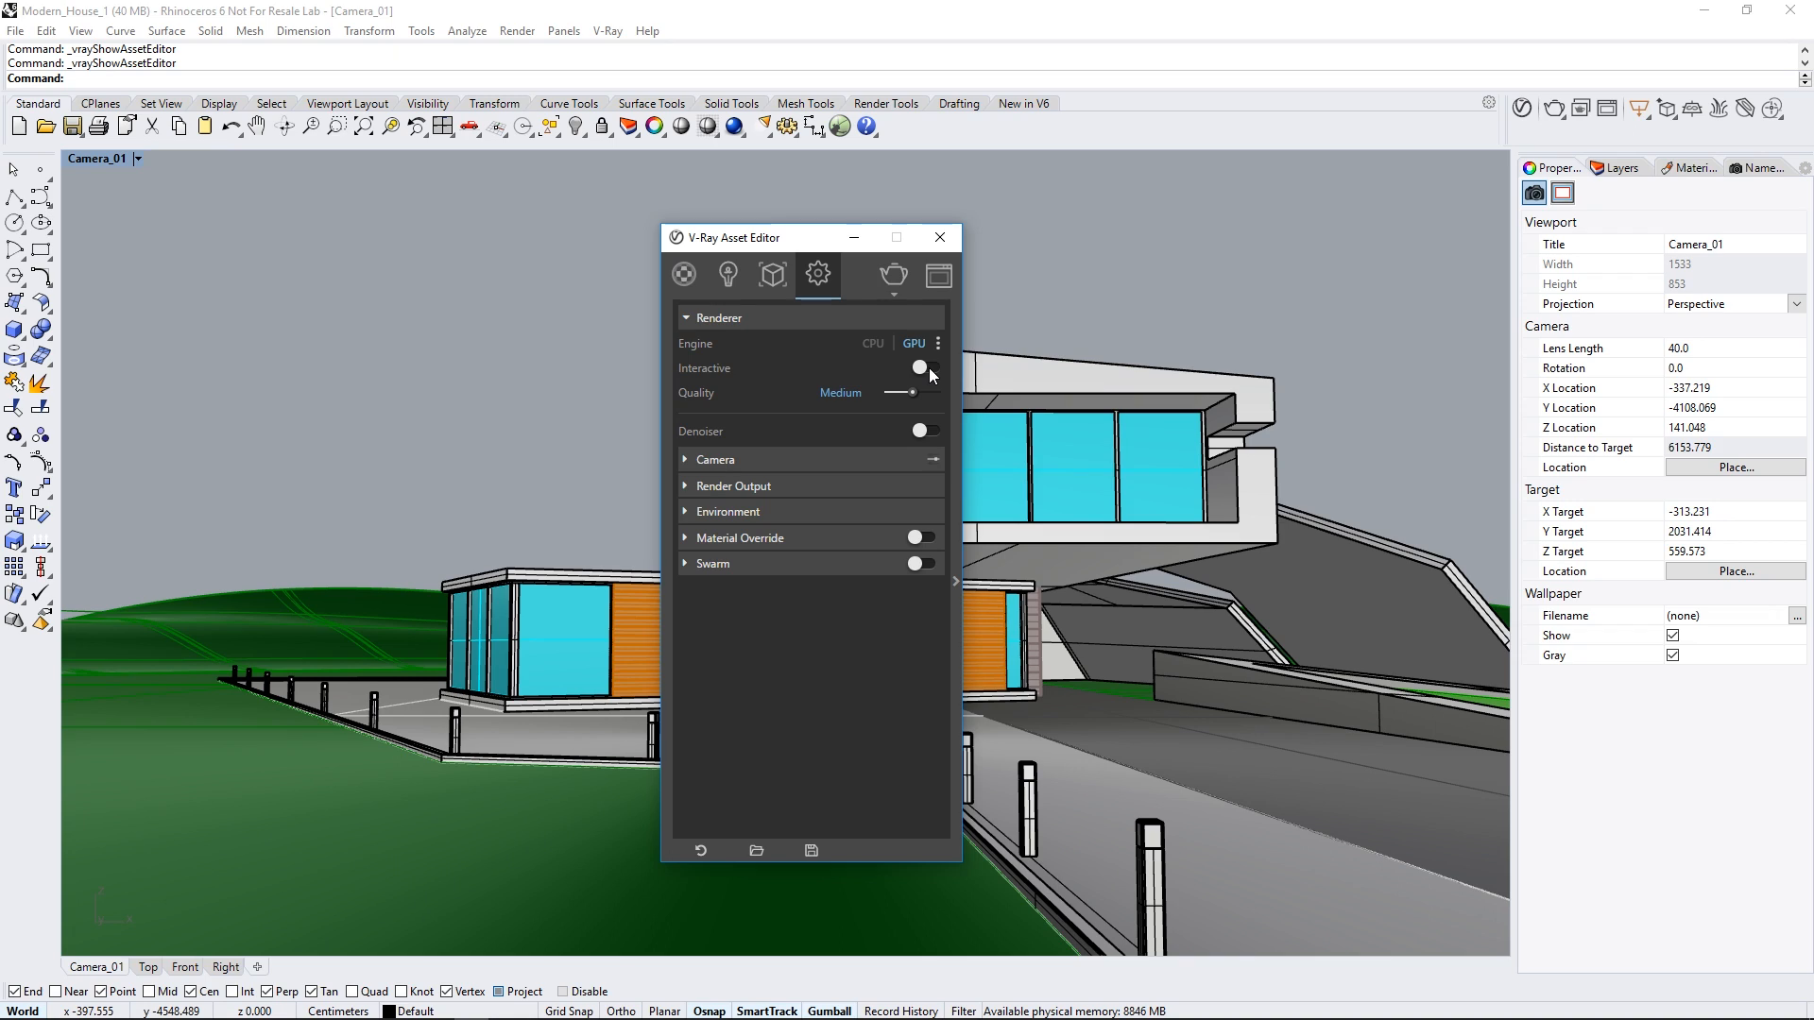
# Step: Turn on interactive rendering in the V-Ray renderer settings and enable the safe frame for the render output
pyautogui.click(926, 369)
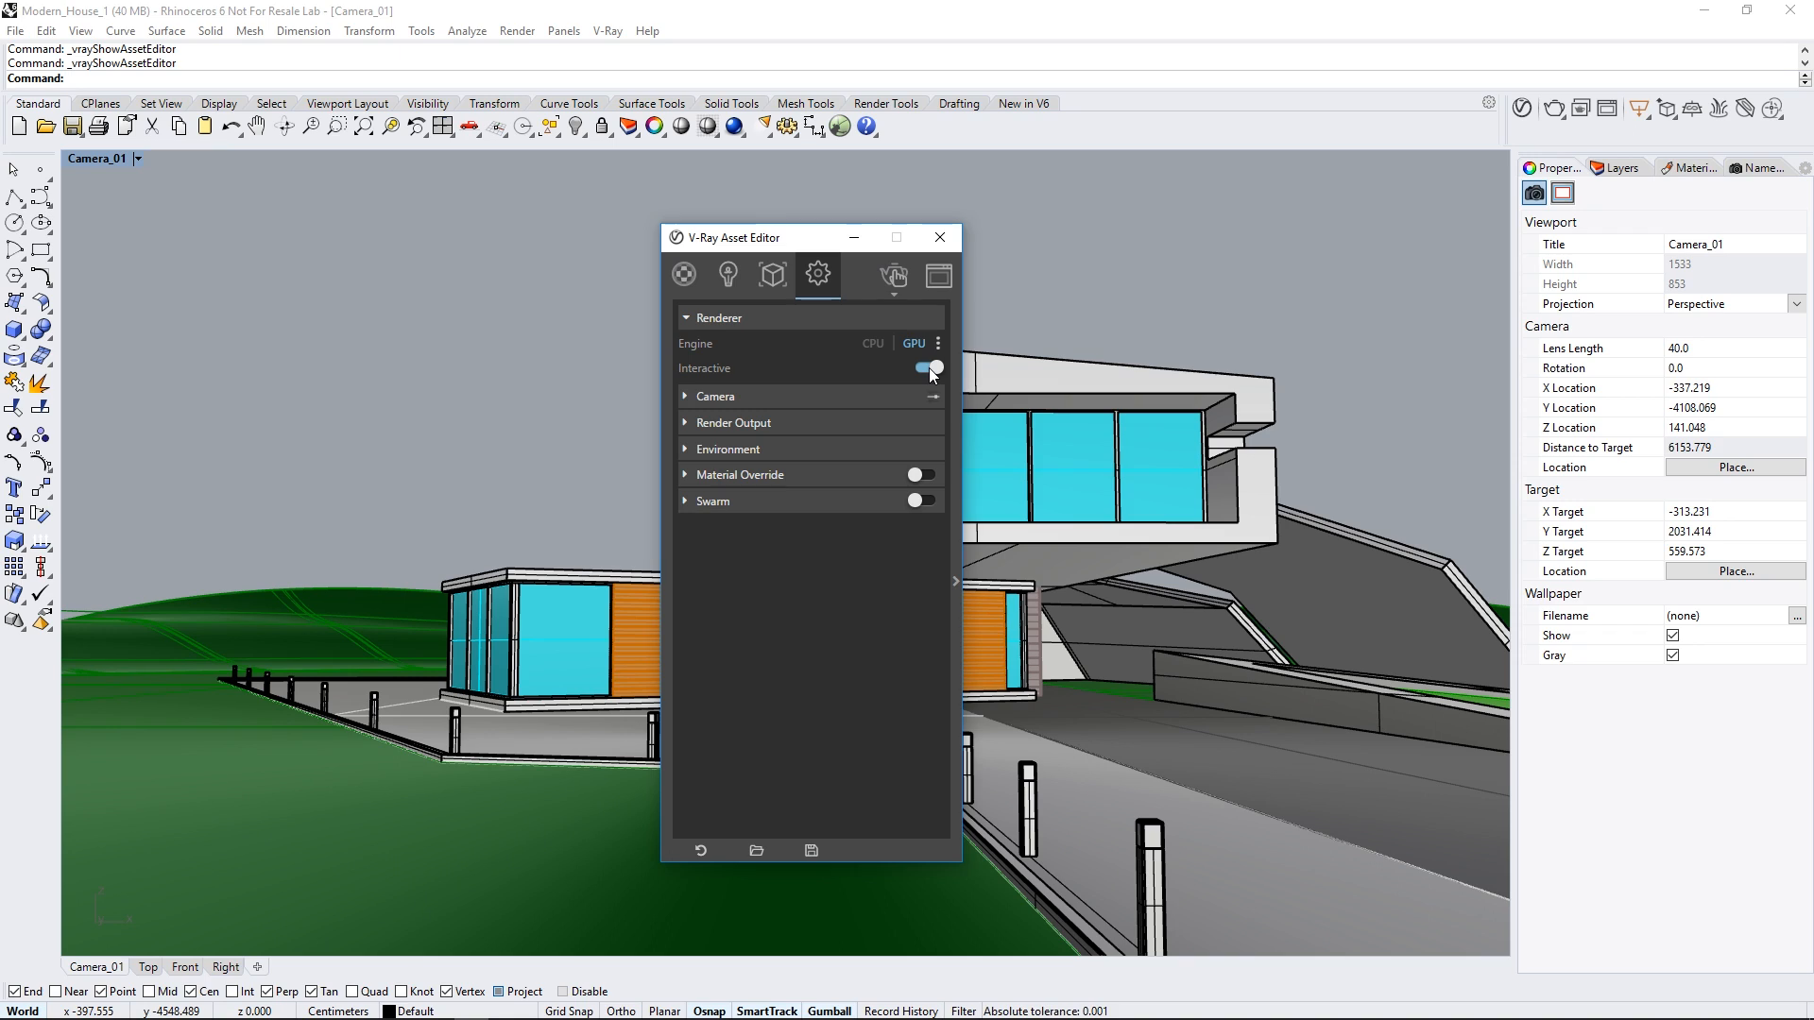
pyautogui.click(735, 423)
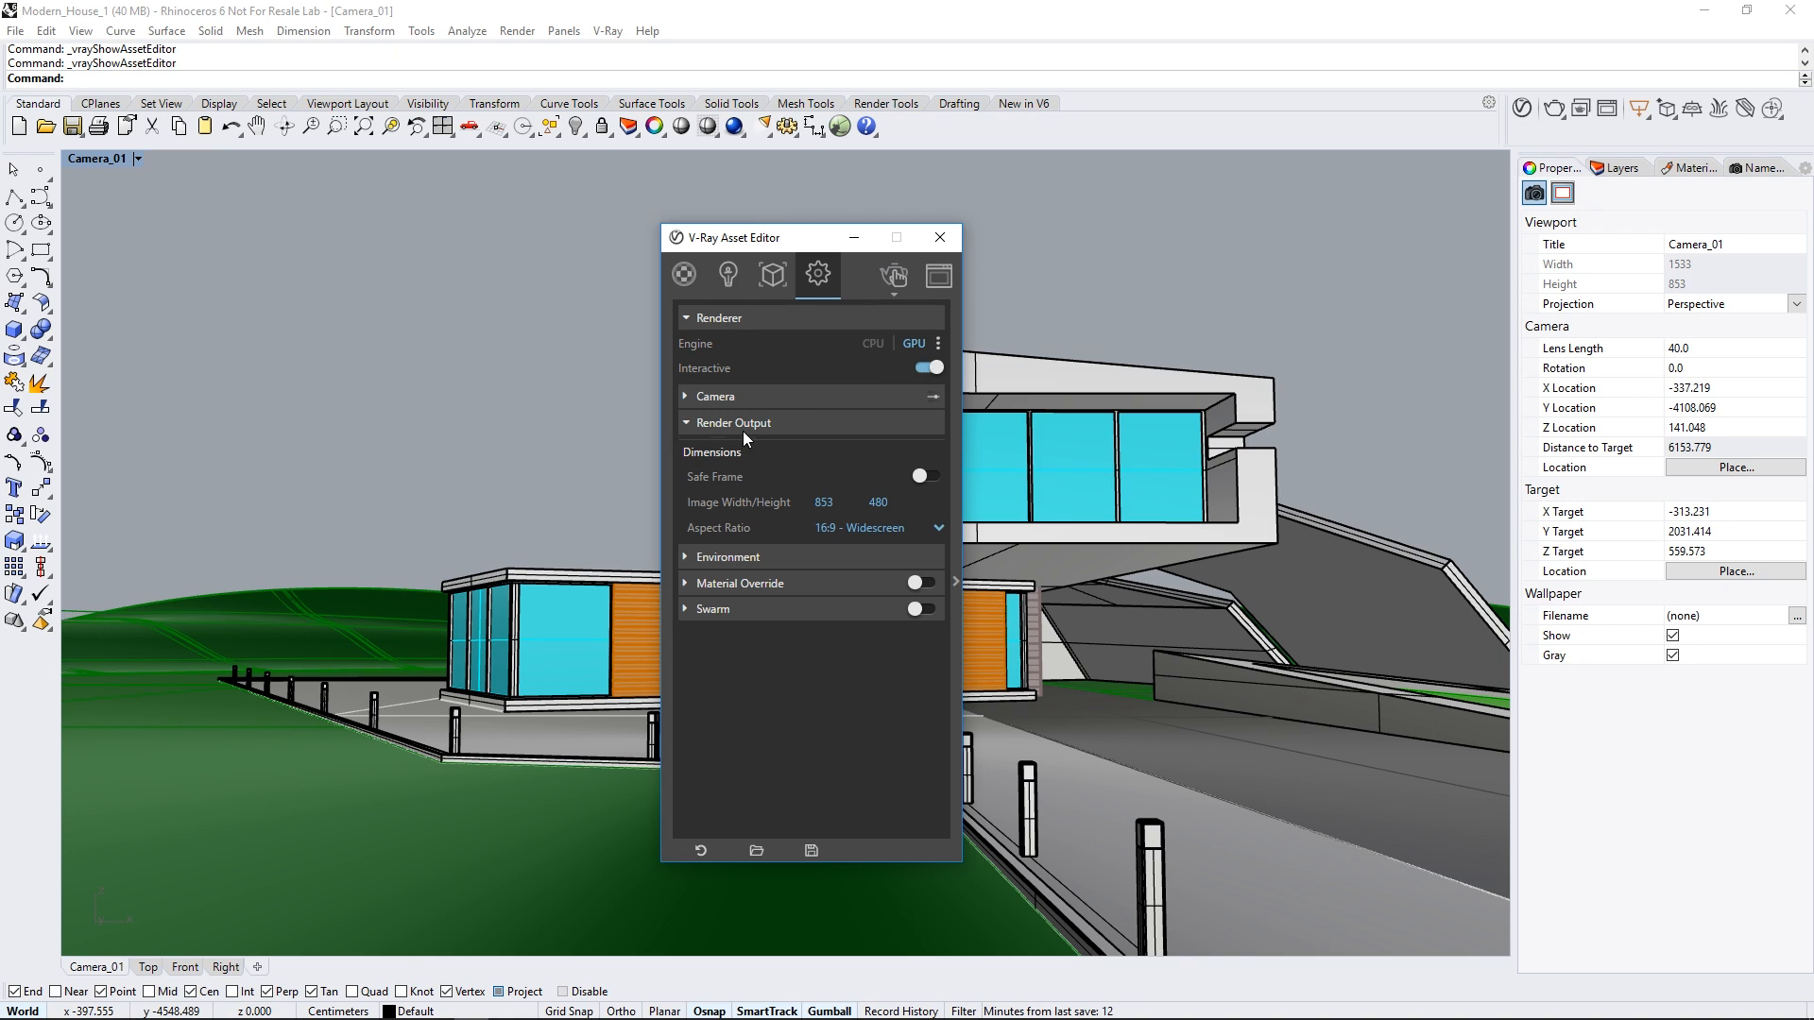
pyautogui.click(933, 476)
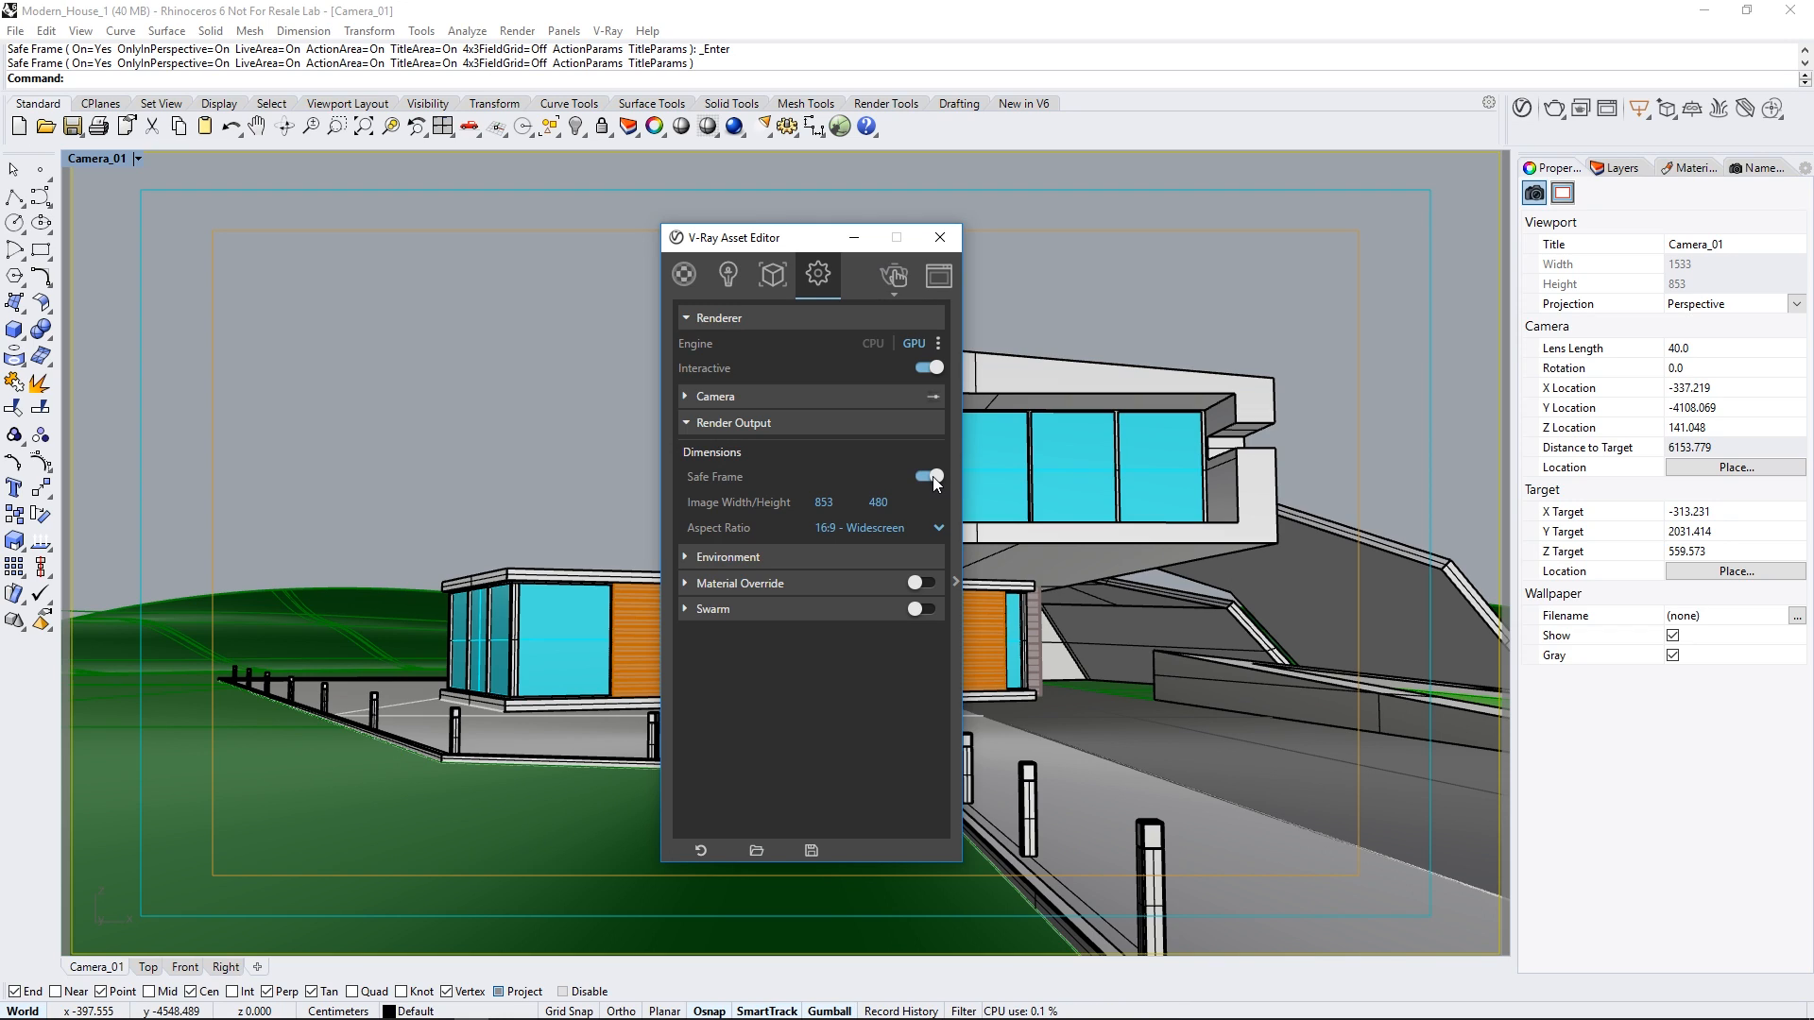
# Step: Try the 1:1 Square, 5:4 Landscape and 4:5 Portrait aspect ratios for the render output
pyautogui.click(938, 526)
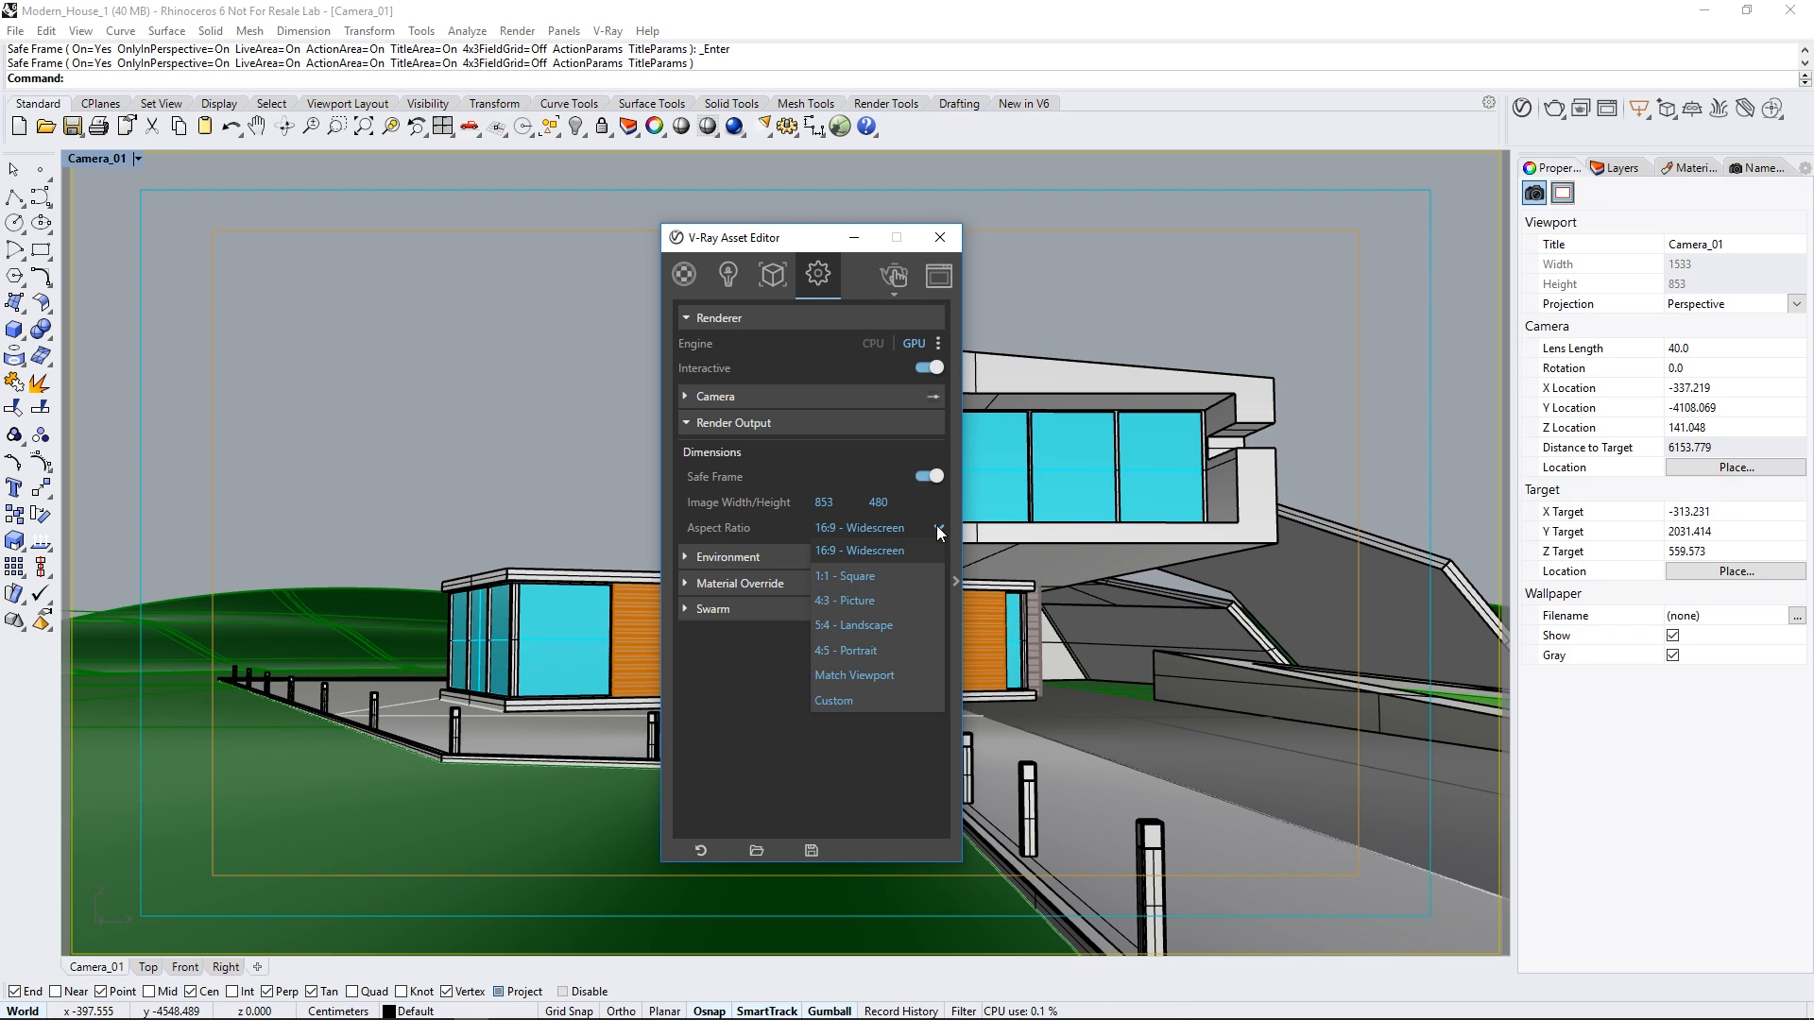
pyautogui.click(875, 573)
pyautogui.click(939, 528)
pyautogui.click(893, 621)
pyautogui.click(938, 529)
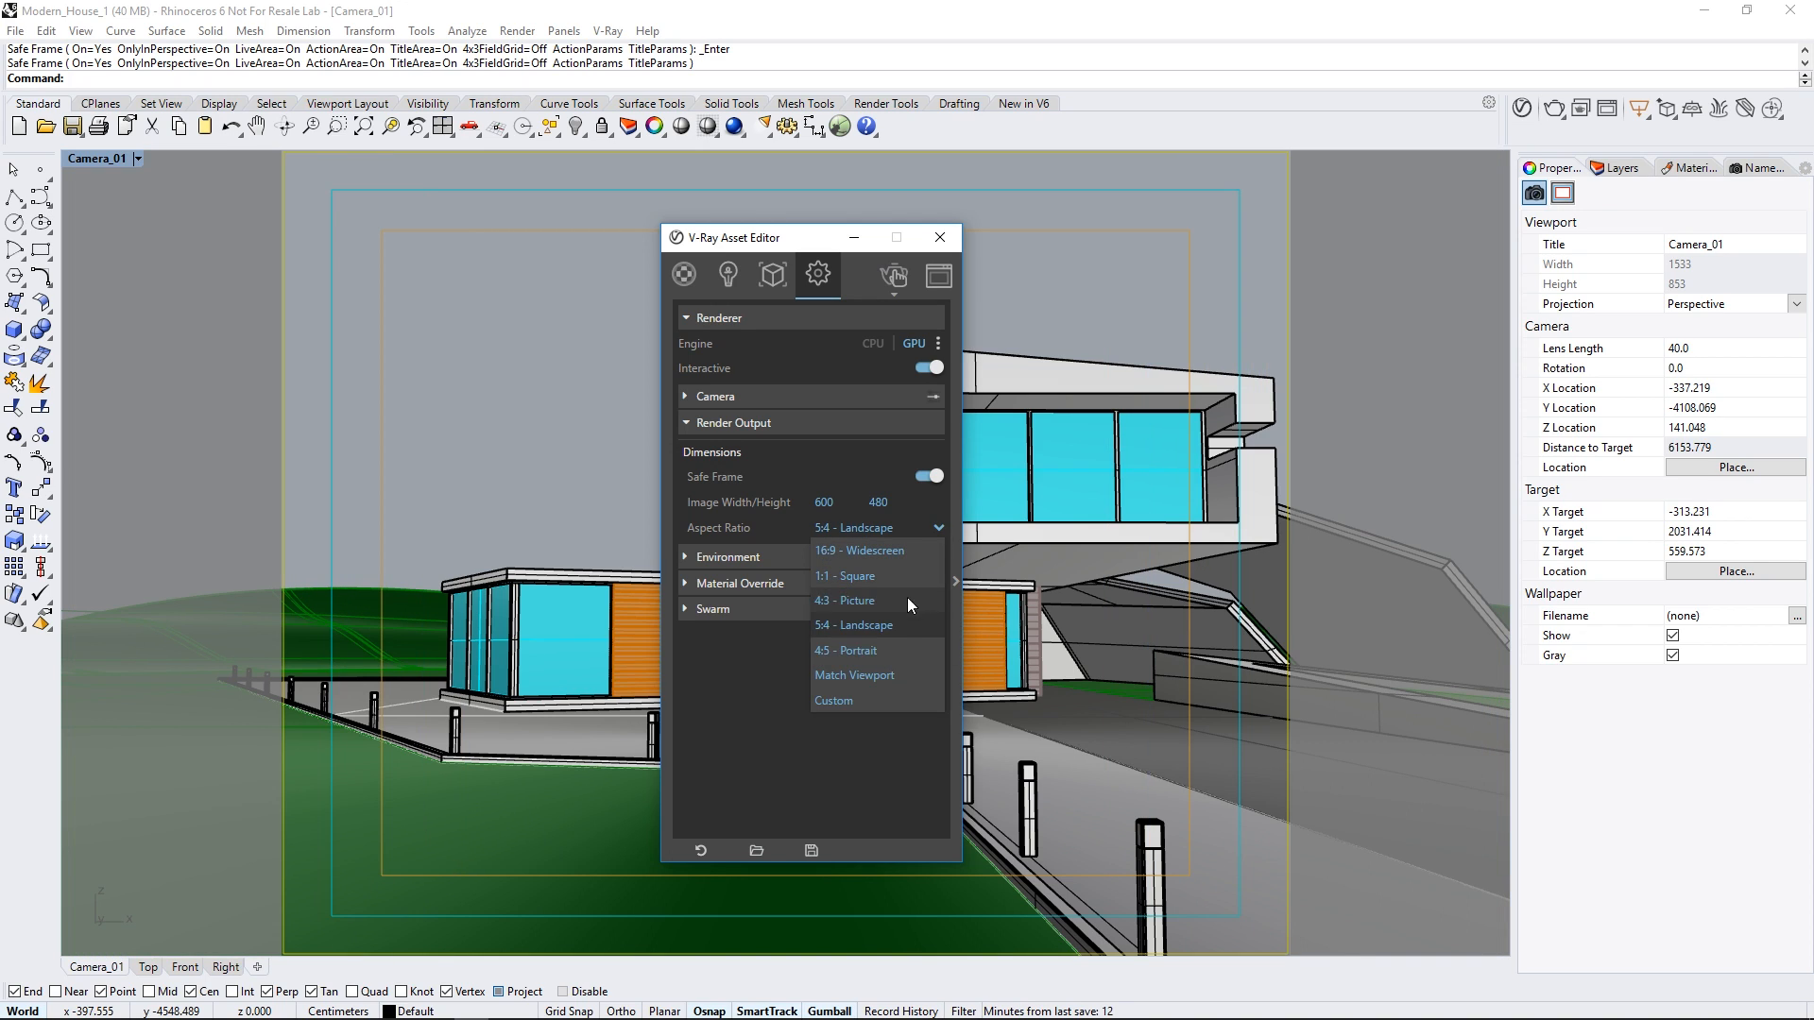
pyautogui.click(897, 654)
# Step: Set the render output to a custom 2:1 aspect ratio with an image width of 1000
pyautogui.click(939, 530)
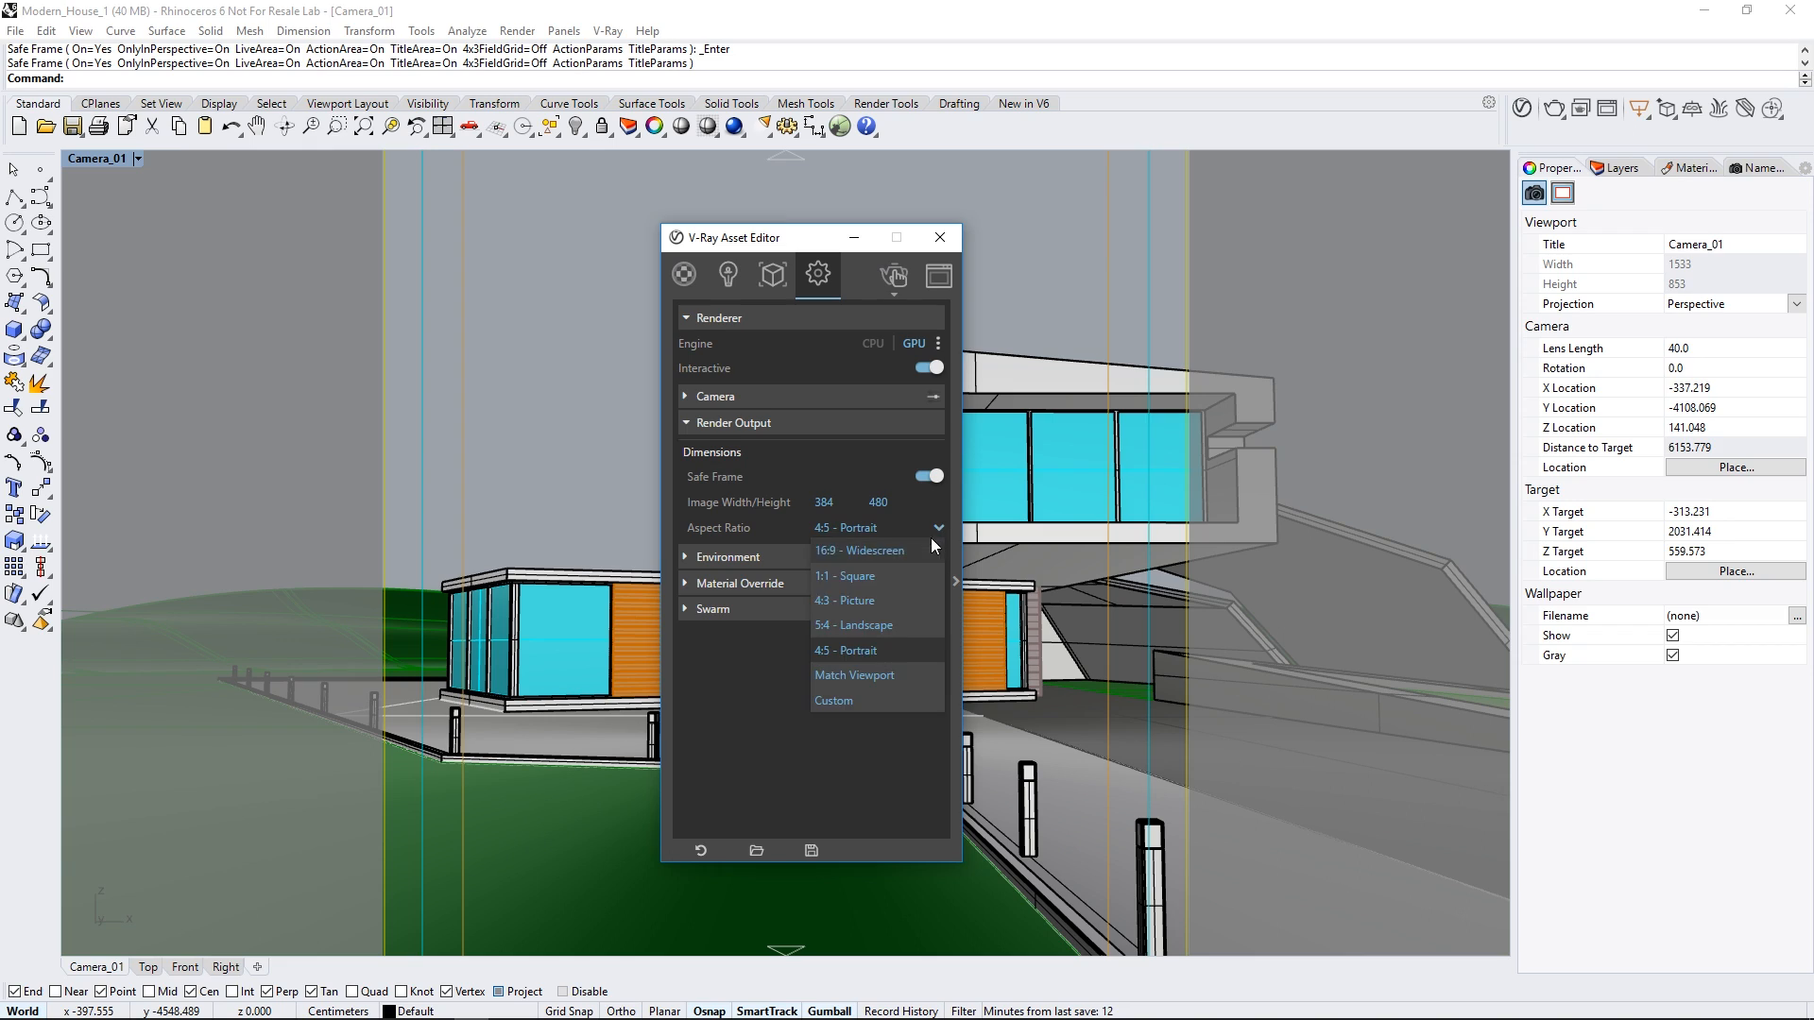
pyautogui.click(860, 697)
pyautogui.moveTo(852, 555); pyautogui.dragTo(797, 558)
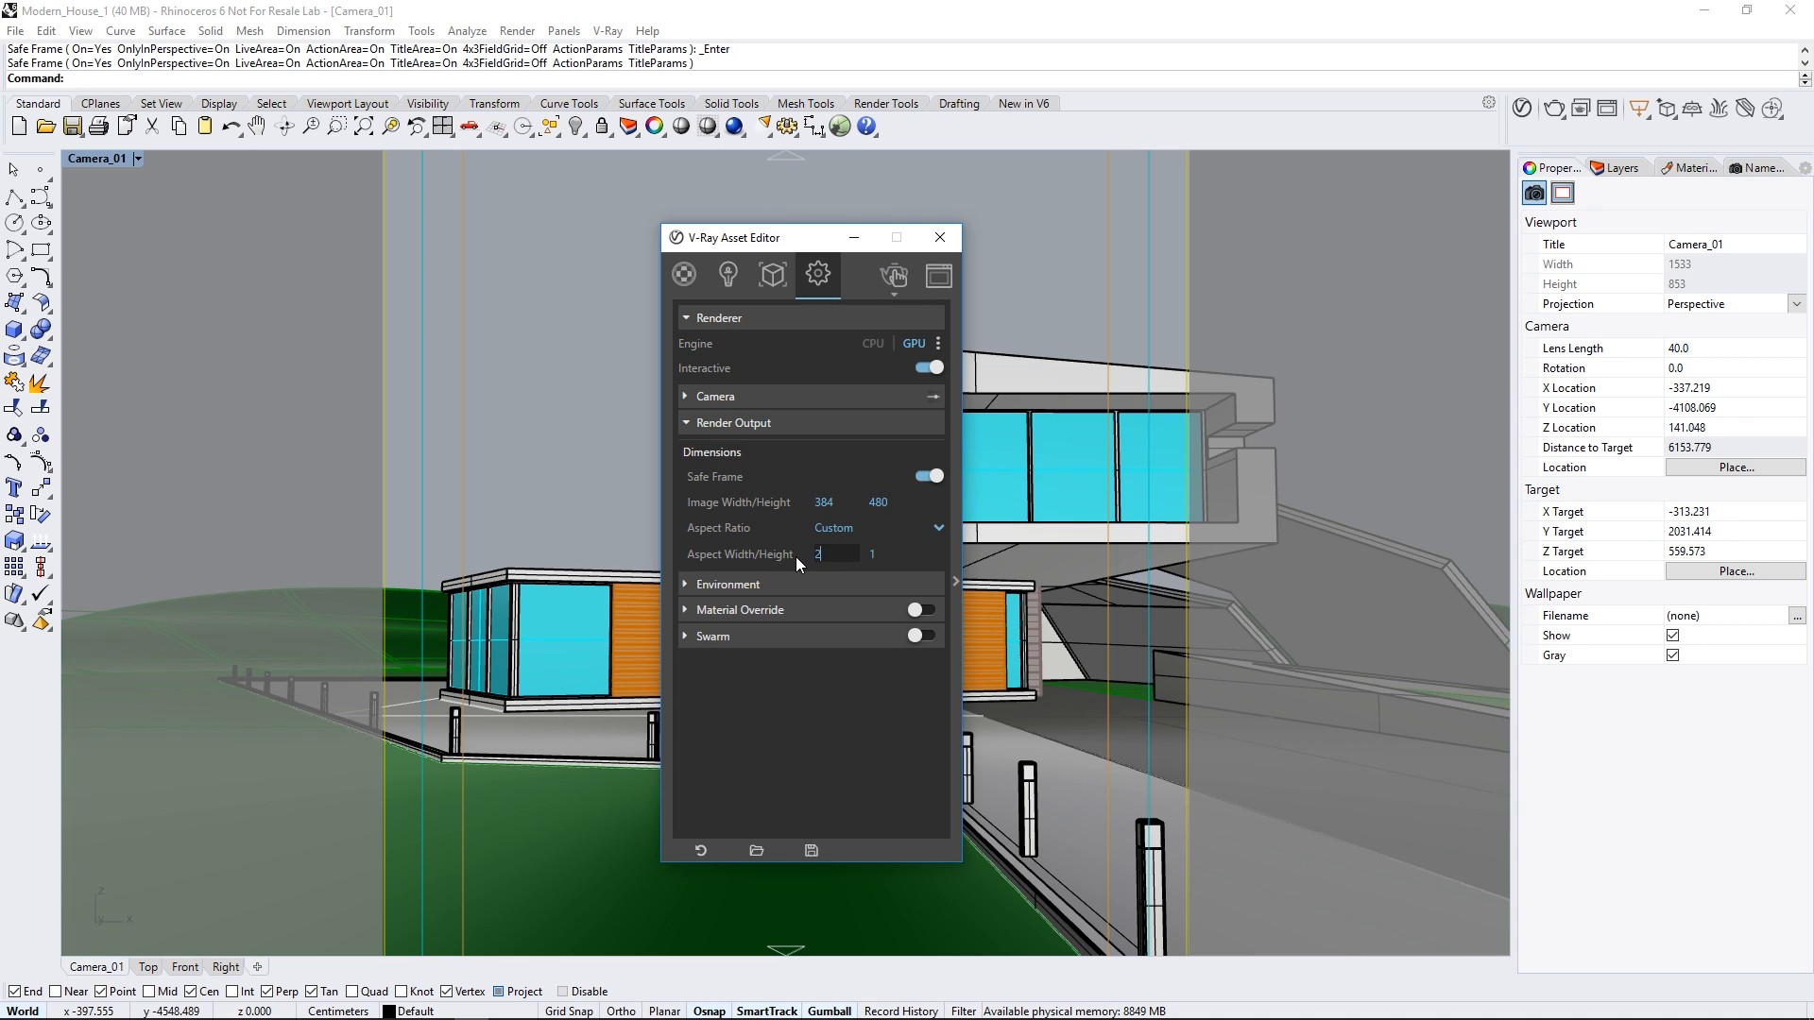
pyautogui.write('2')
pyautogui.press('Return')
pyautogui.write('1000')
pyautogui.press('Return')
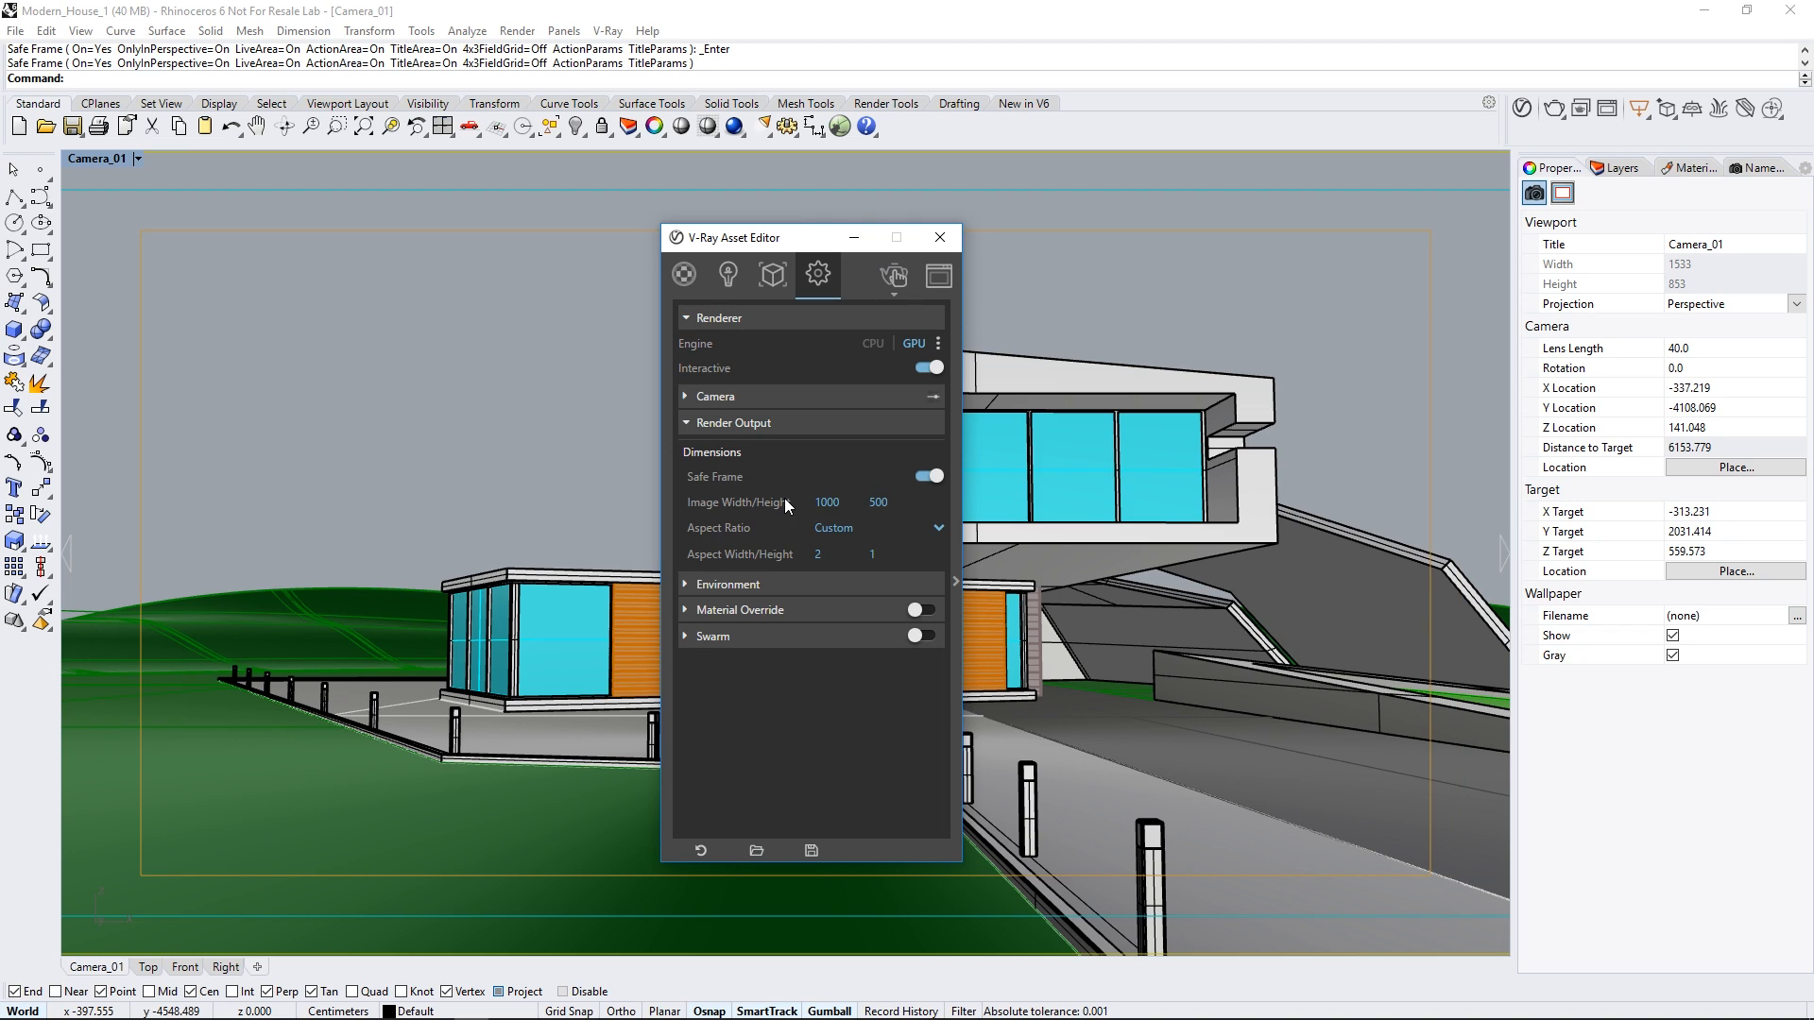
pyautogui.click(750, 427)
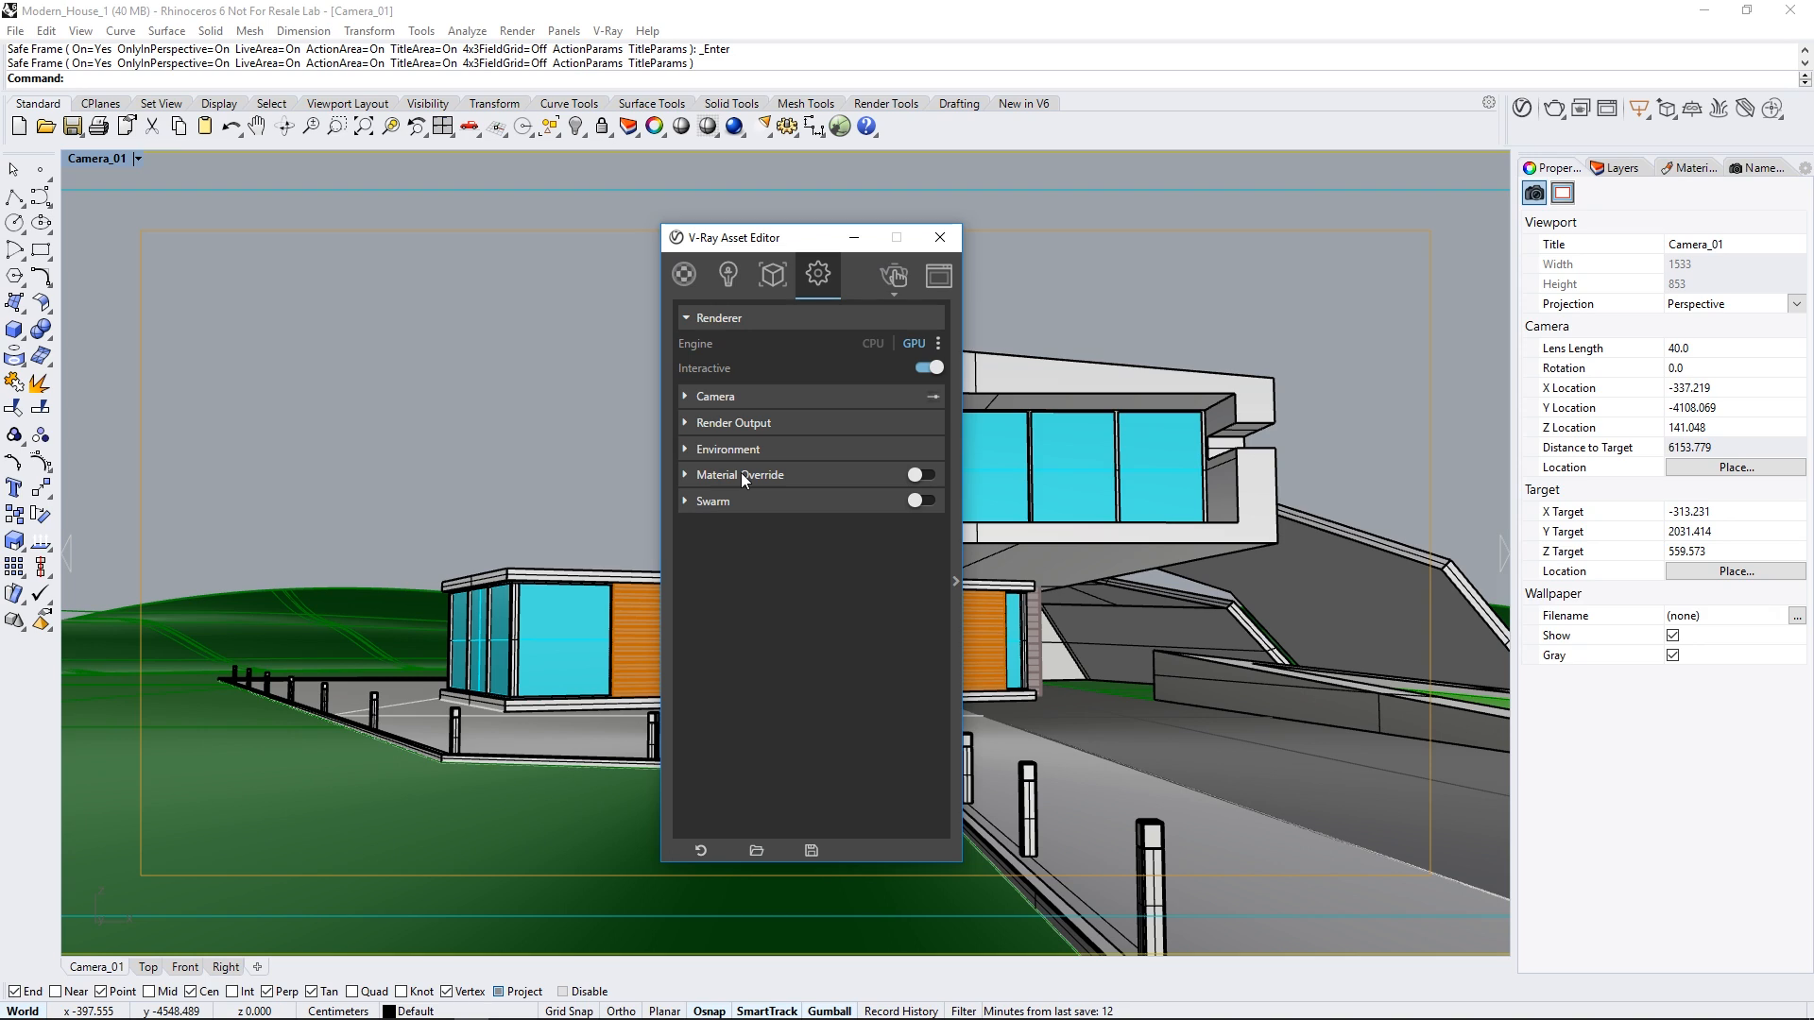
# Step: Start the vrayChangeDefaultScene command to view its default scene options
pyautogui.click(717, 82)
pyautogui.write('vrayApplyMaterial')
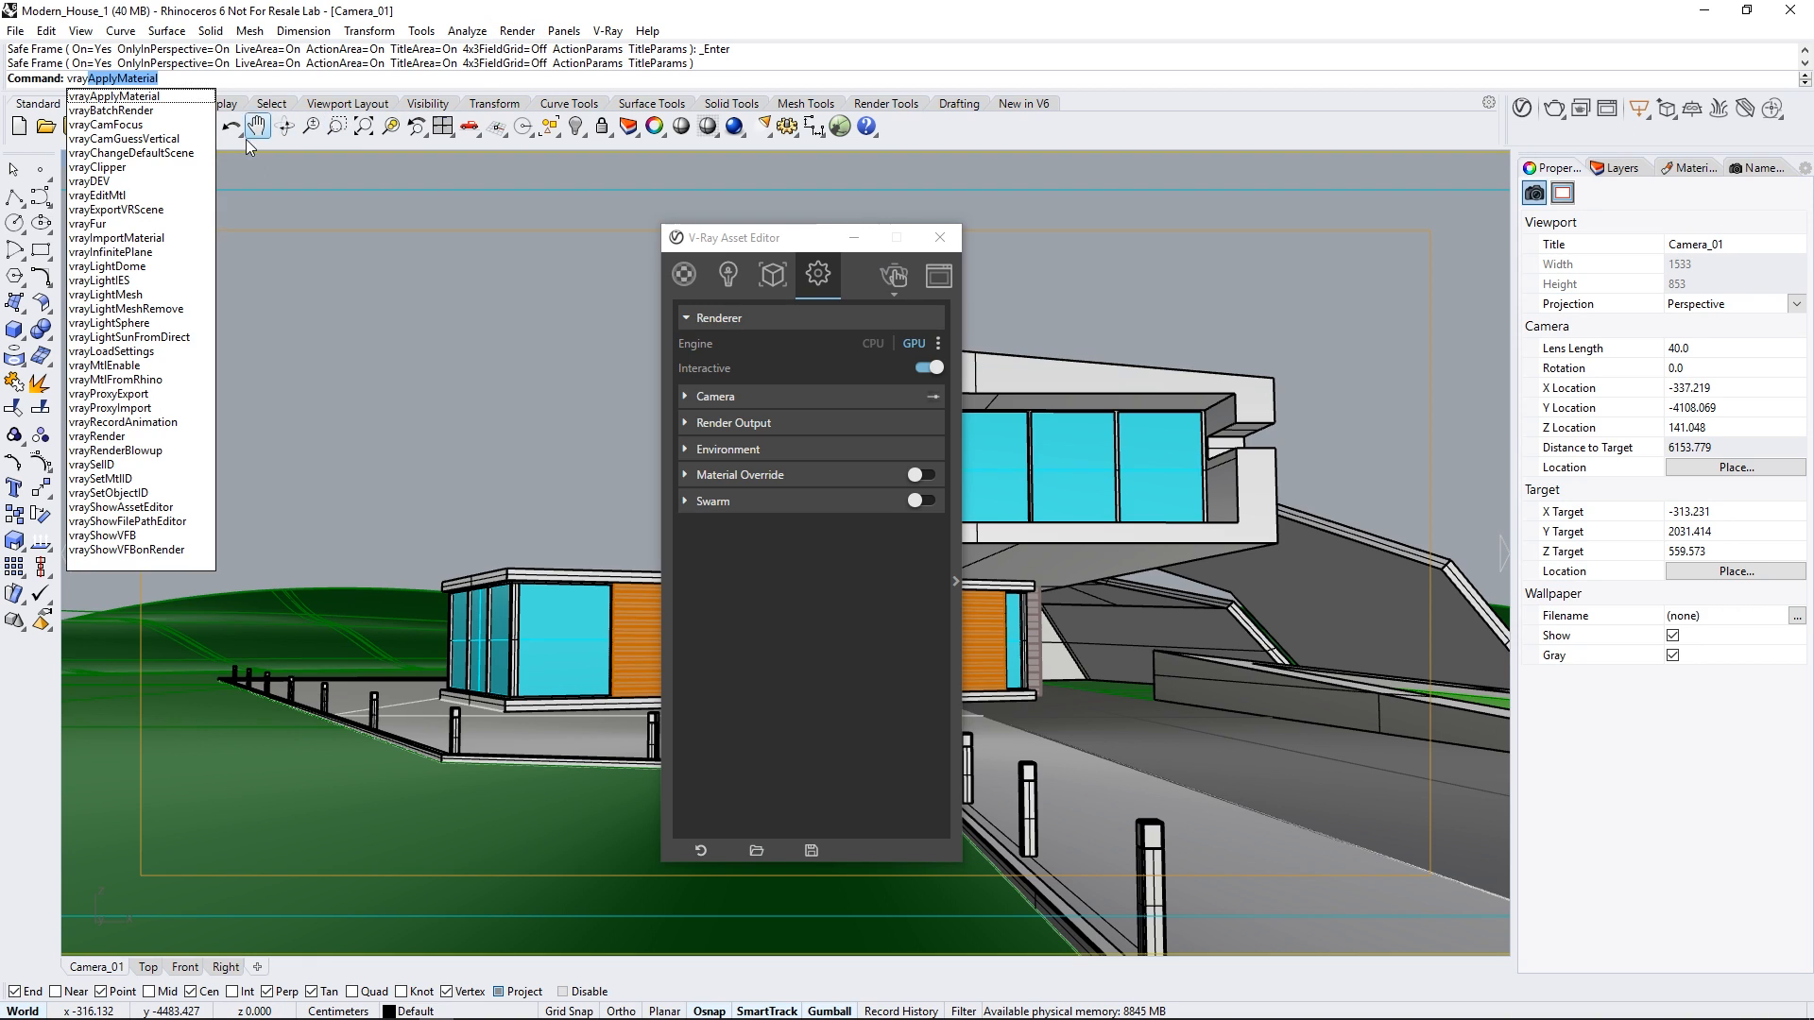
pyautogui.click(132, 152)
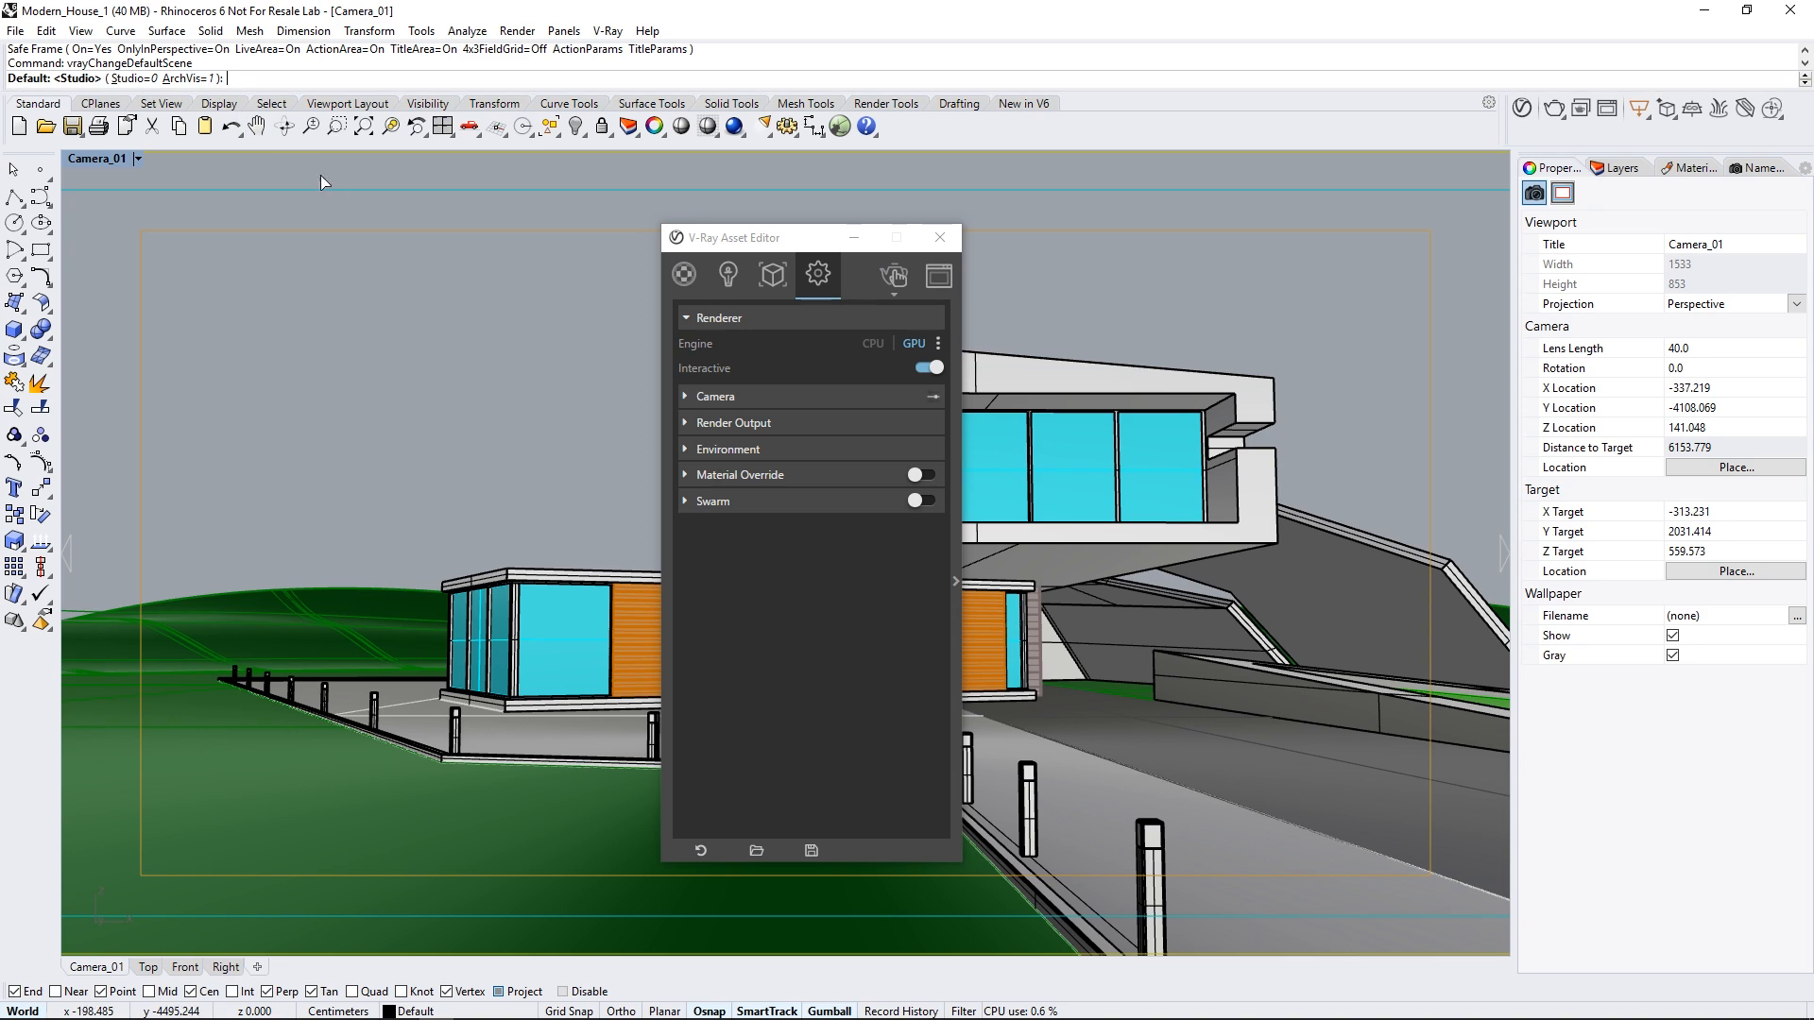
# Step: Examine the Sky texture used for the environment background and the camera's exposure value setting
pyautogui.click(705, 450)
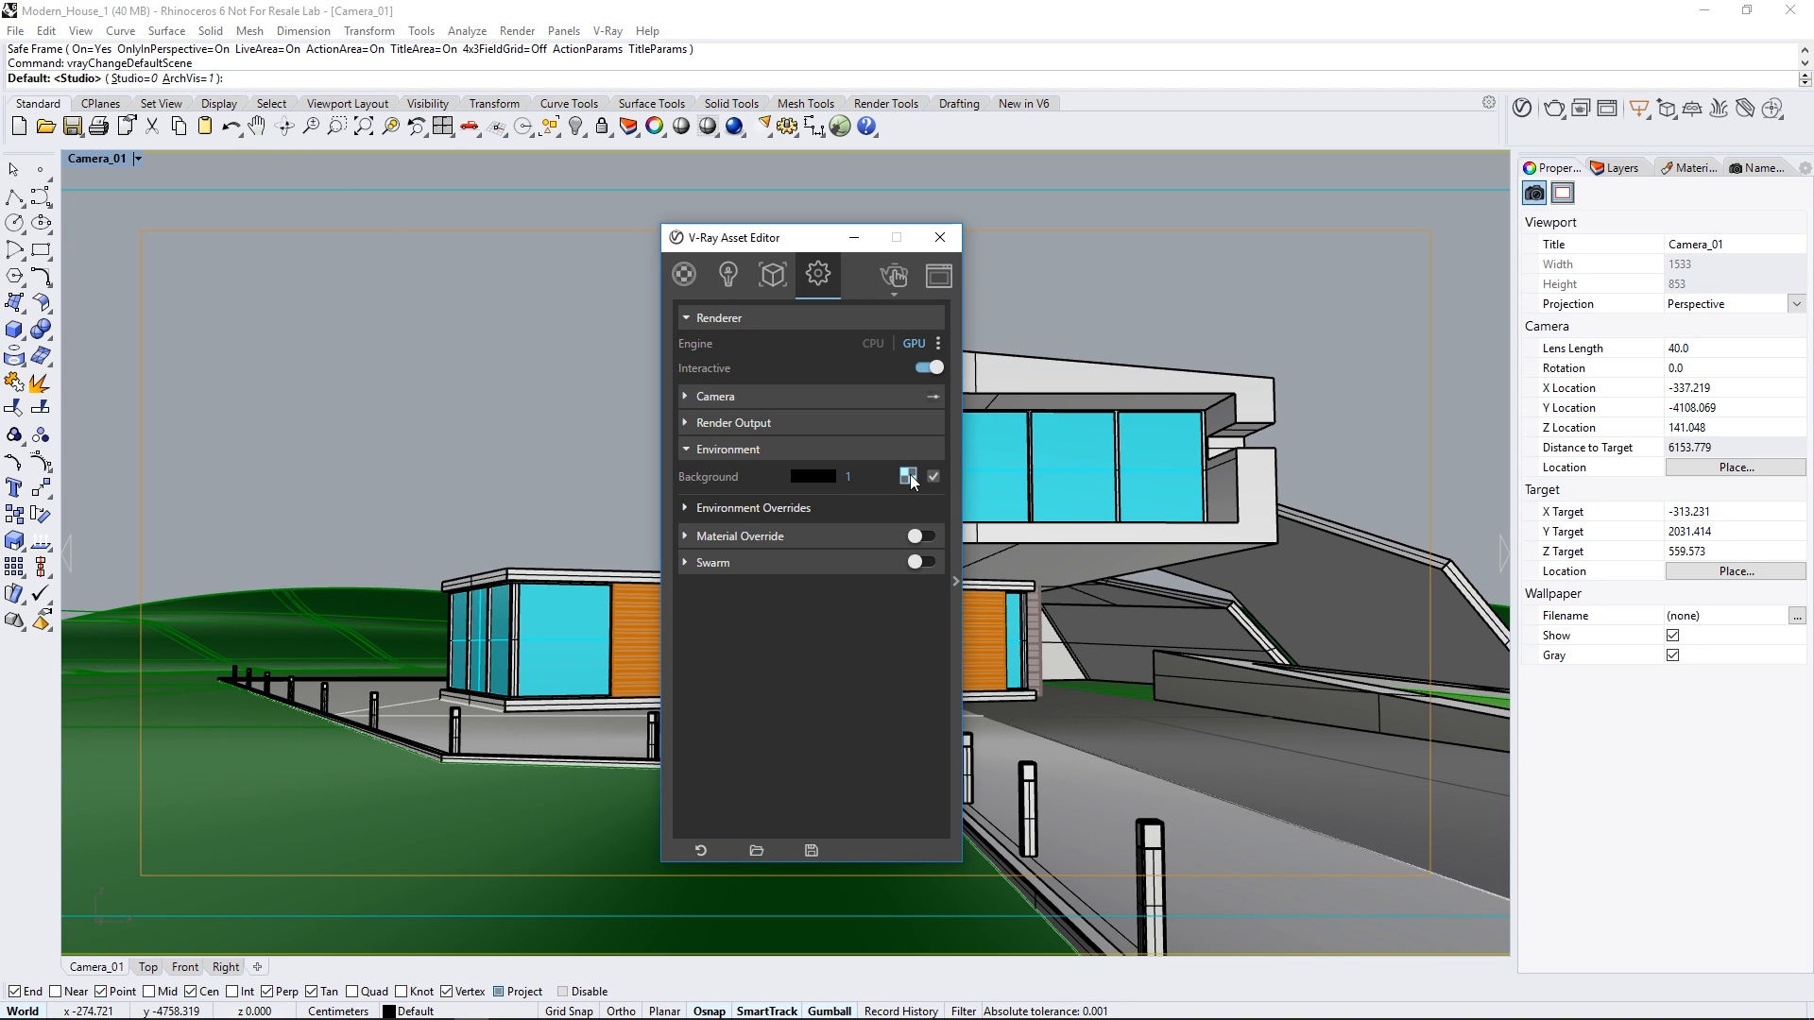
pyautogui.click(909, 475)
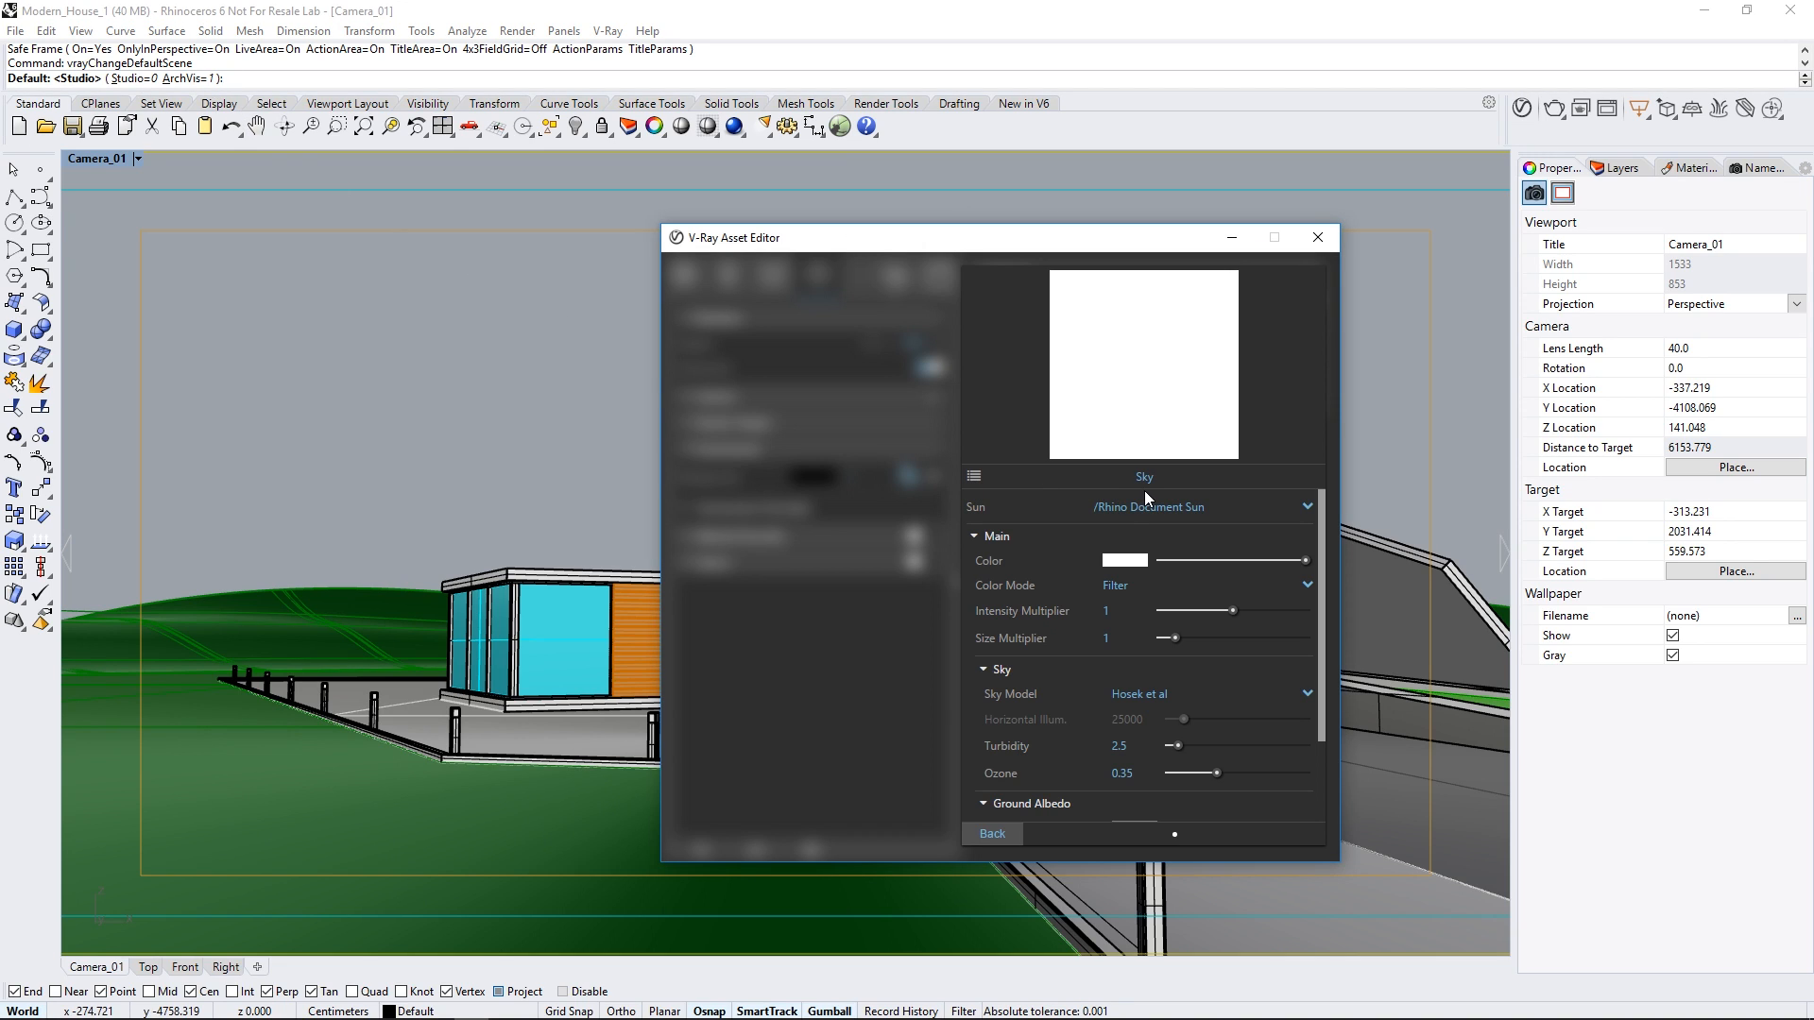
pyautogui.click(992, 833)
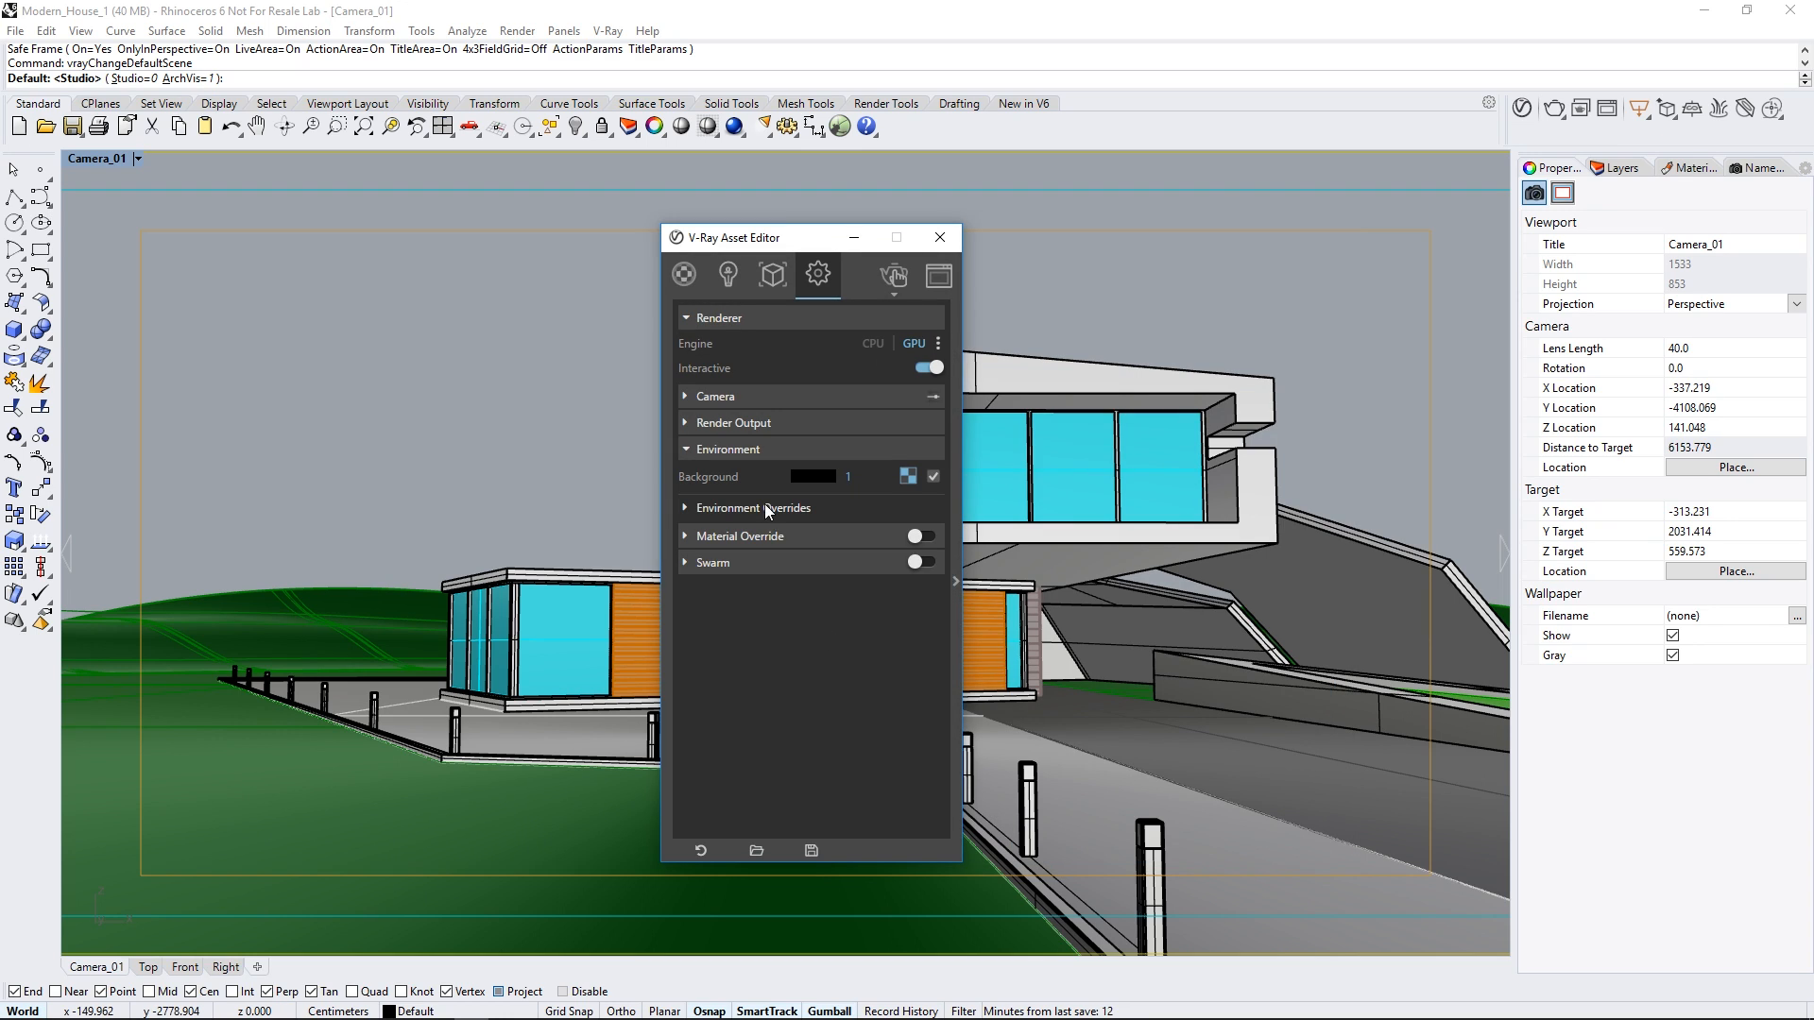
pyautogui.click(723, 396)
pyautogui.click(847, 503)
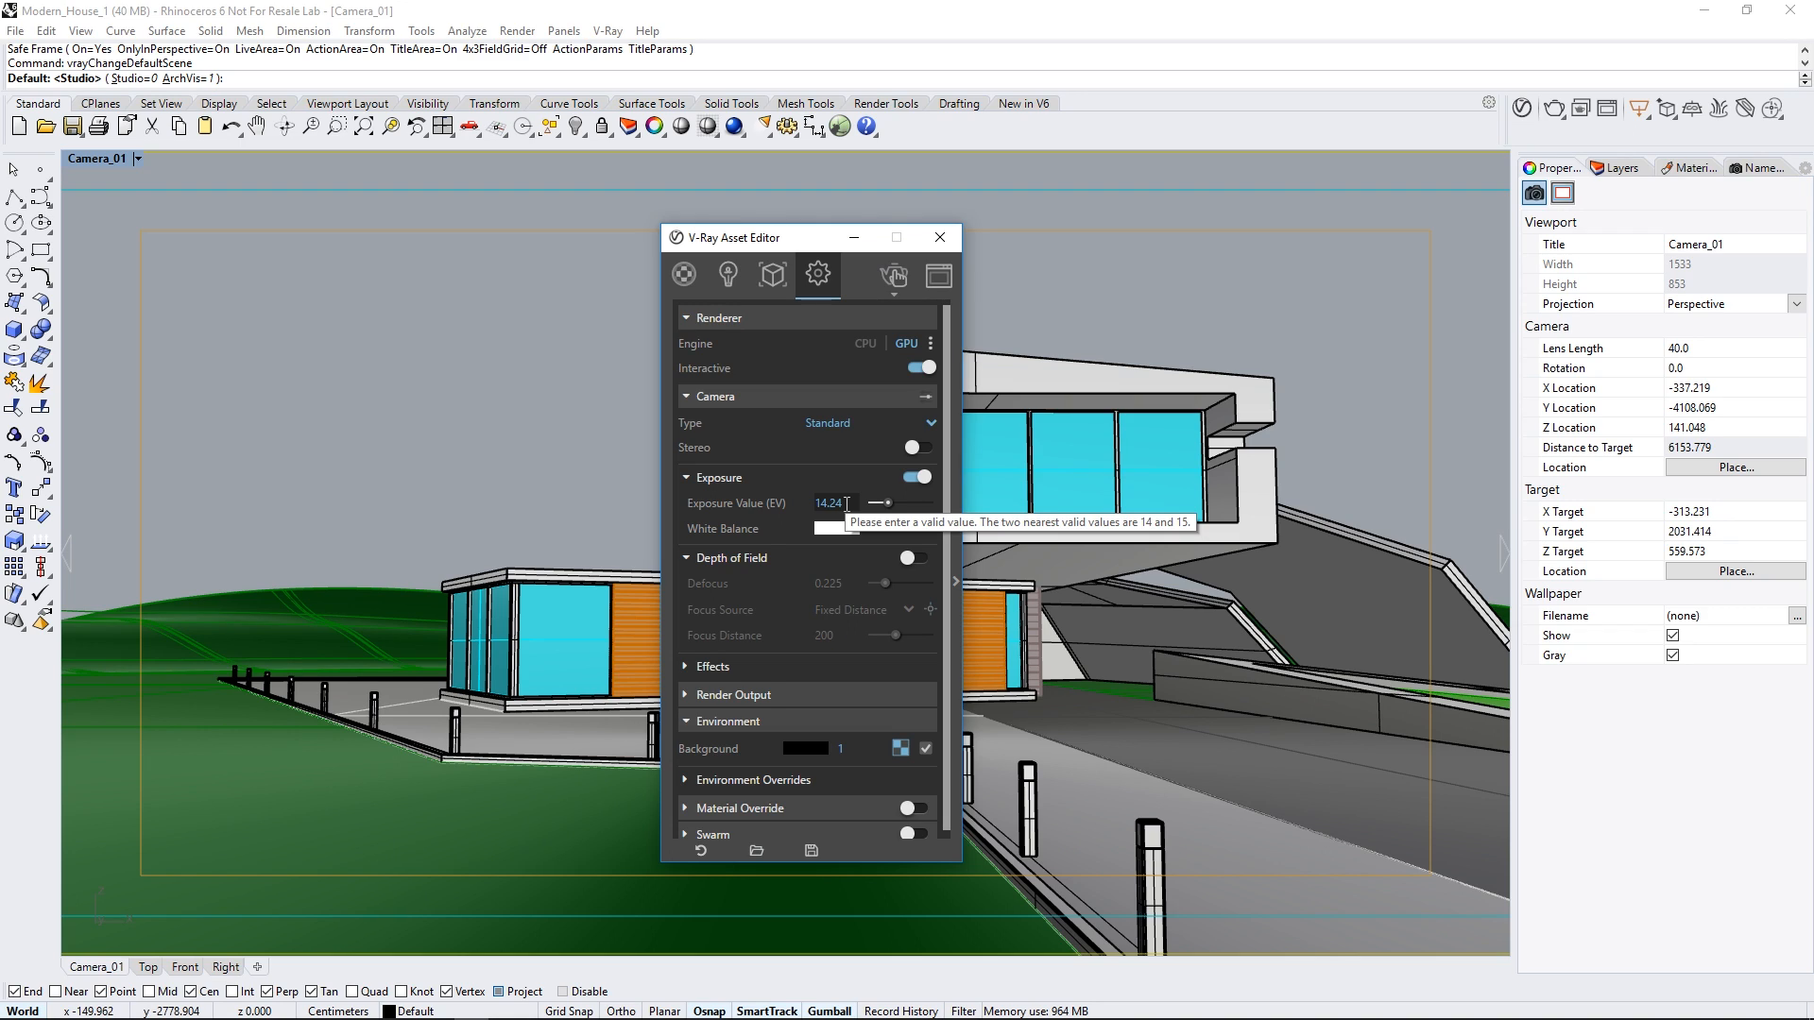
pyautogui.click(722, 397)
pyautogui.click(708, 450)
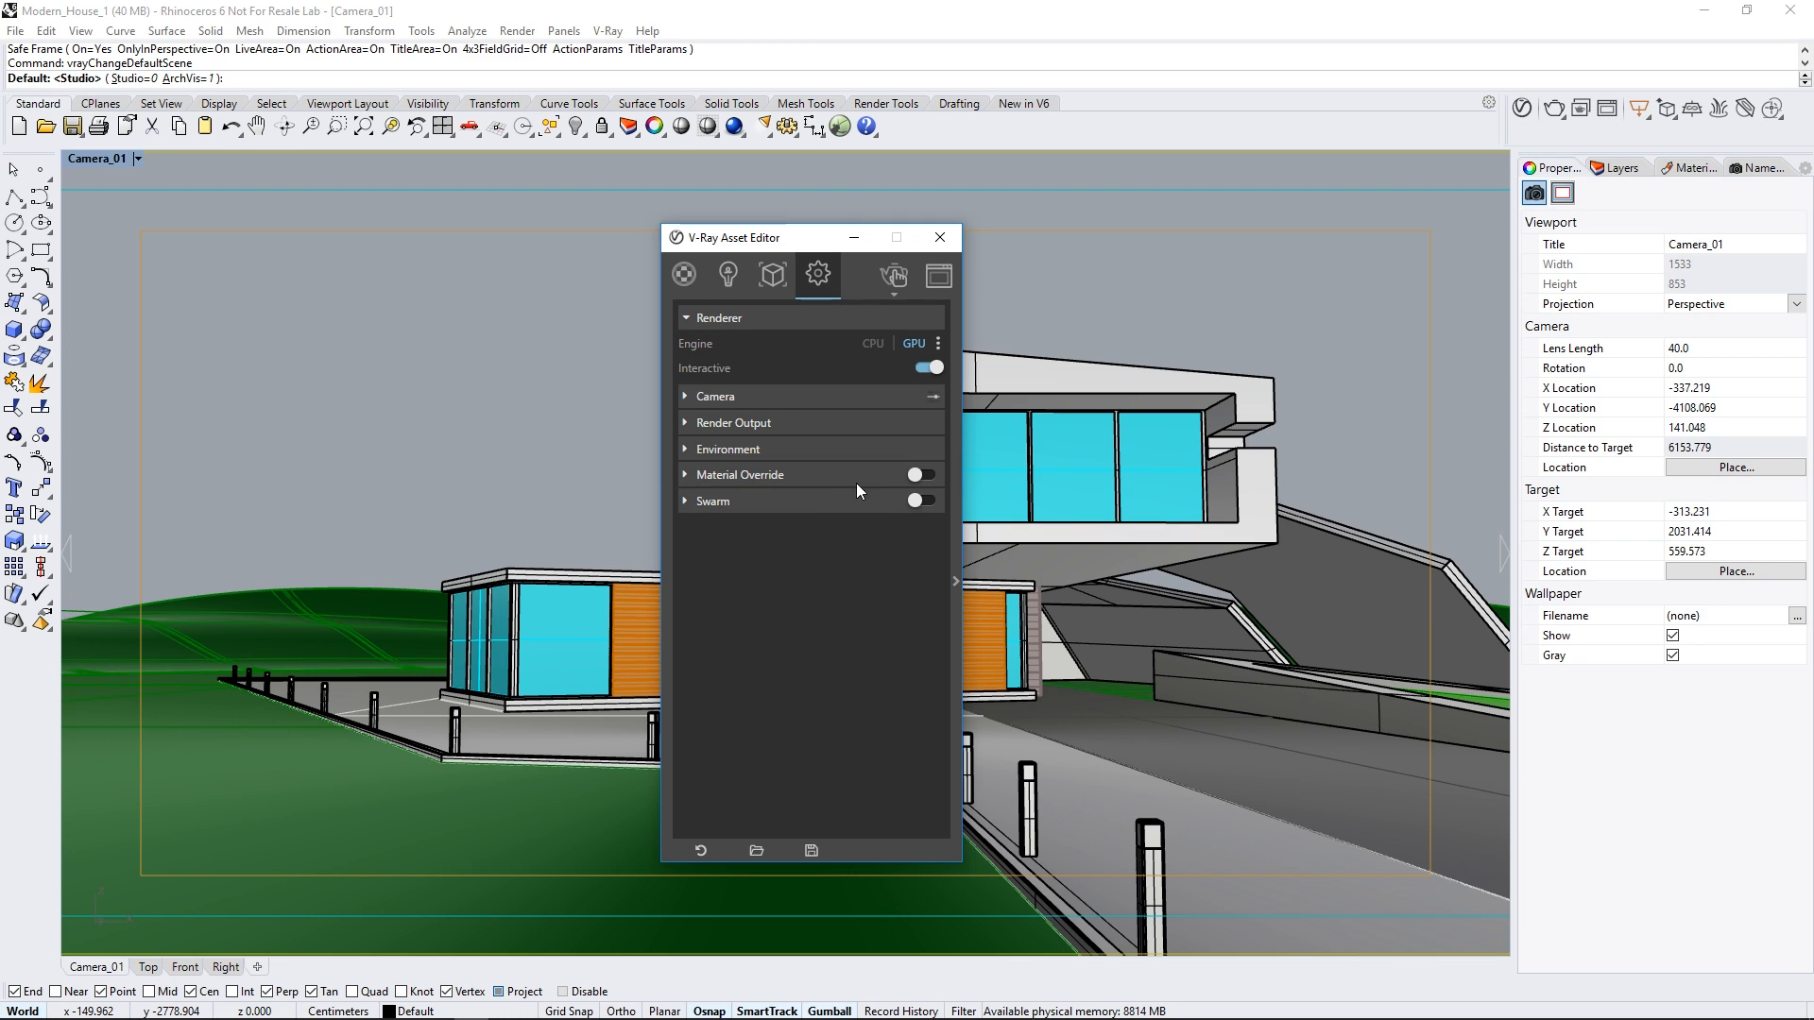
# Step: Enable the material override for the scene and start the interactive render
pyautogui.click(929, 475)
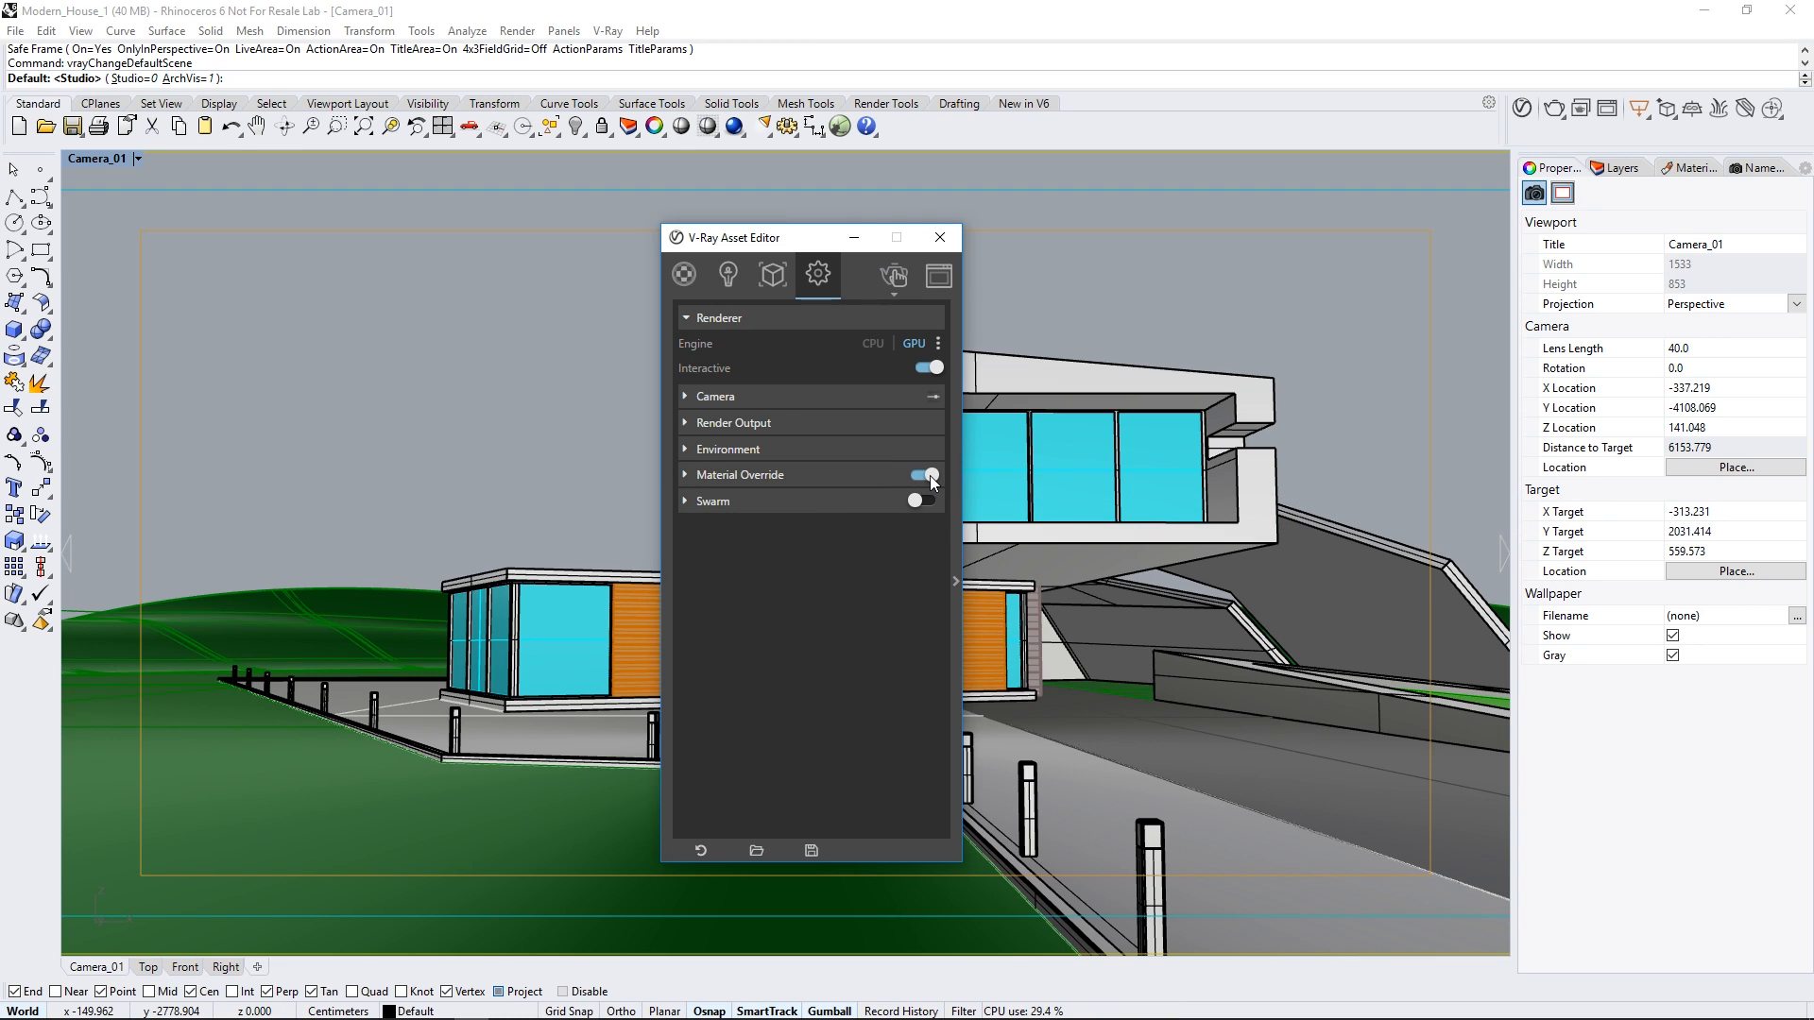
pyautogui.click(881, 476)
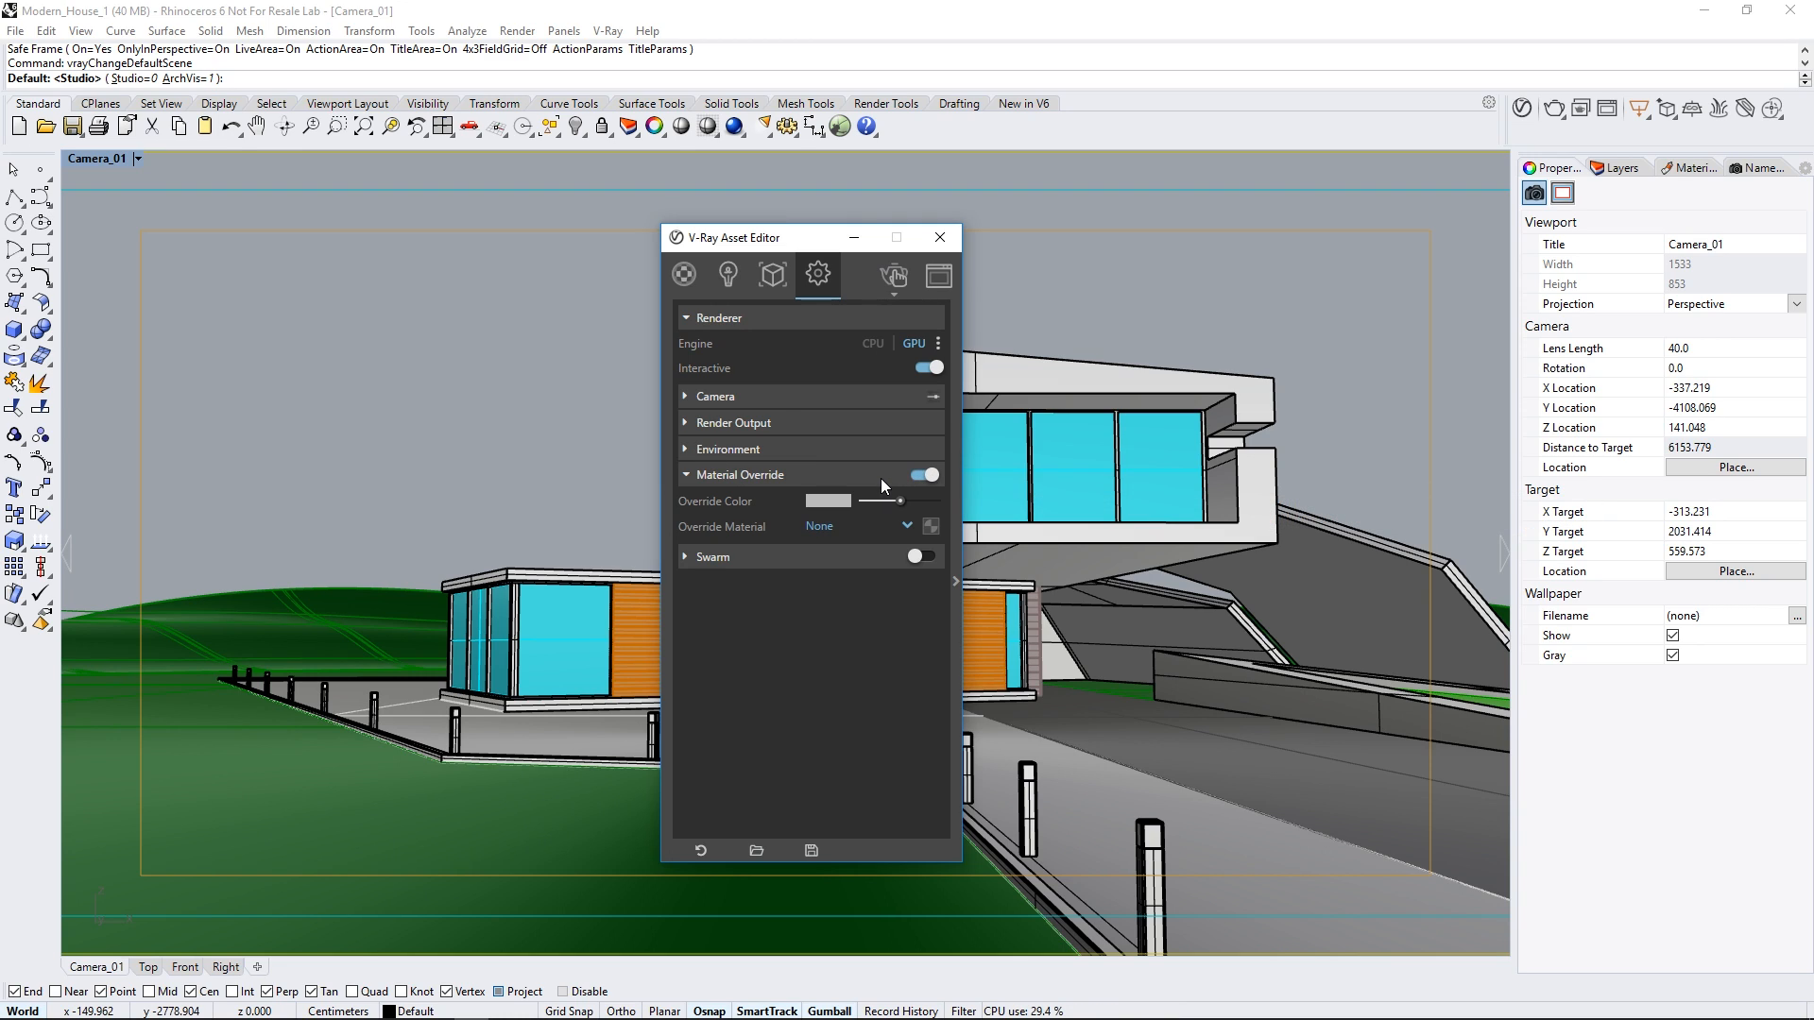
pyautogui.click(805, 480)
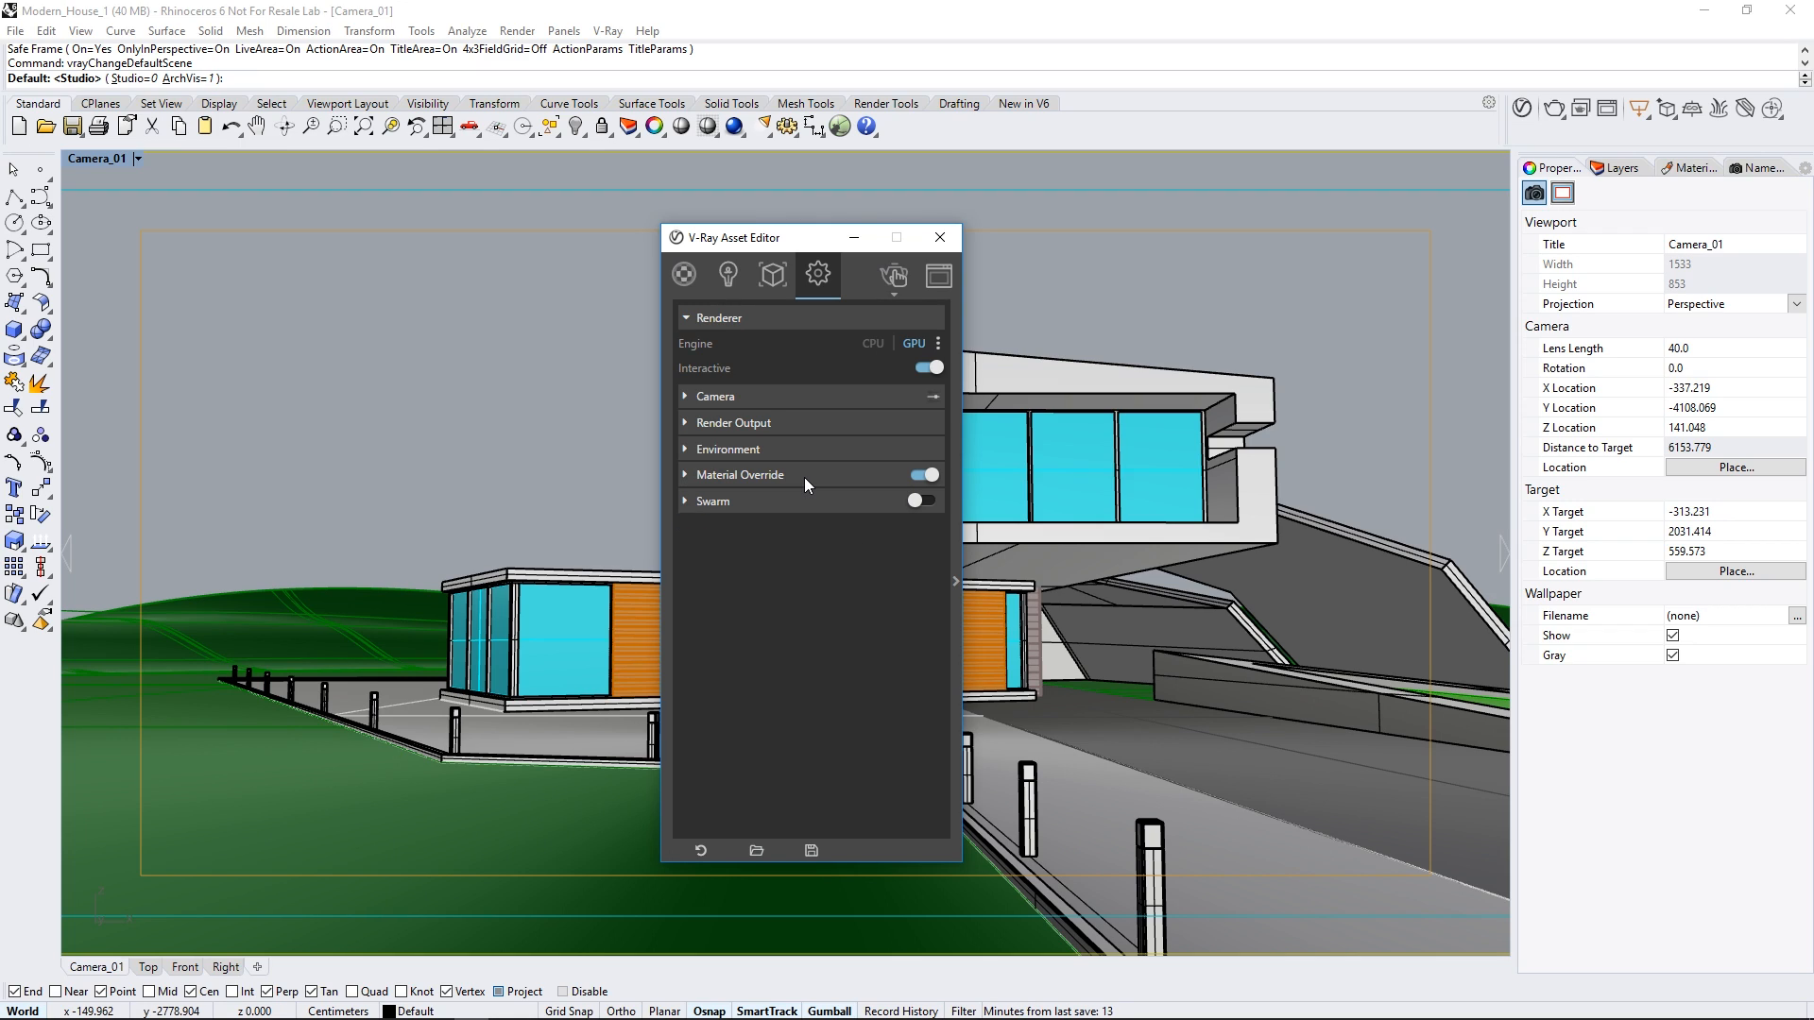
pyautogui.click(902, 285)
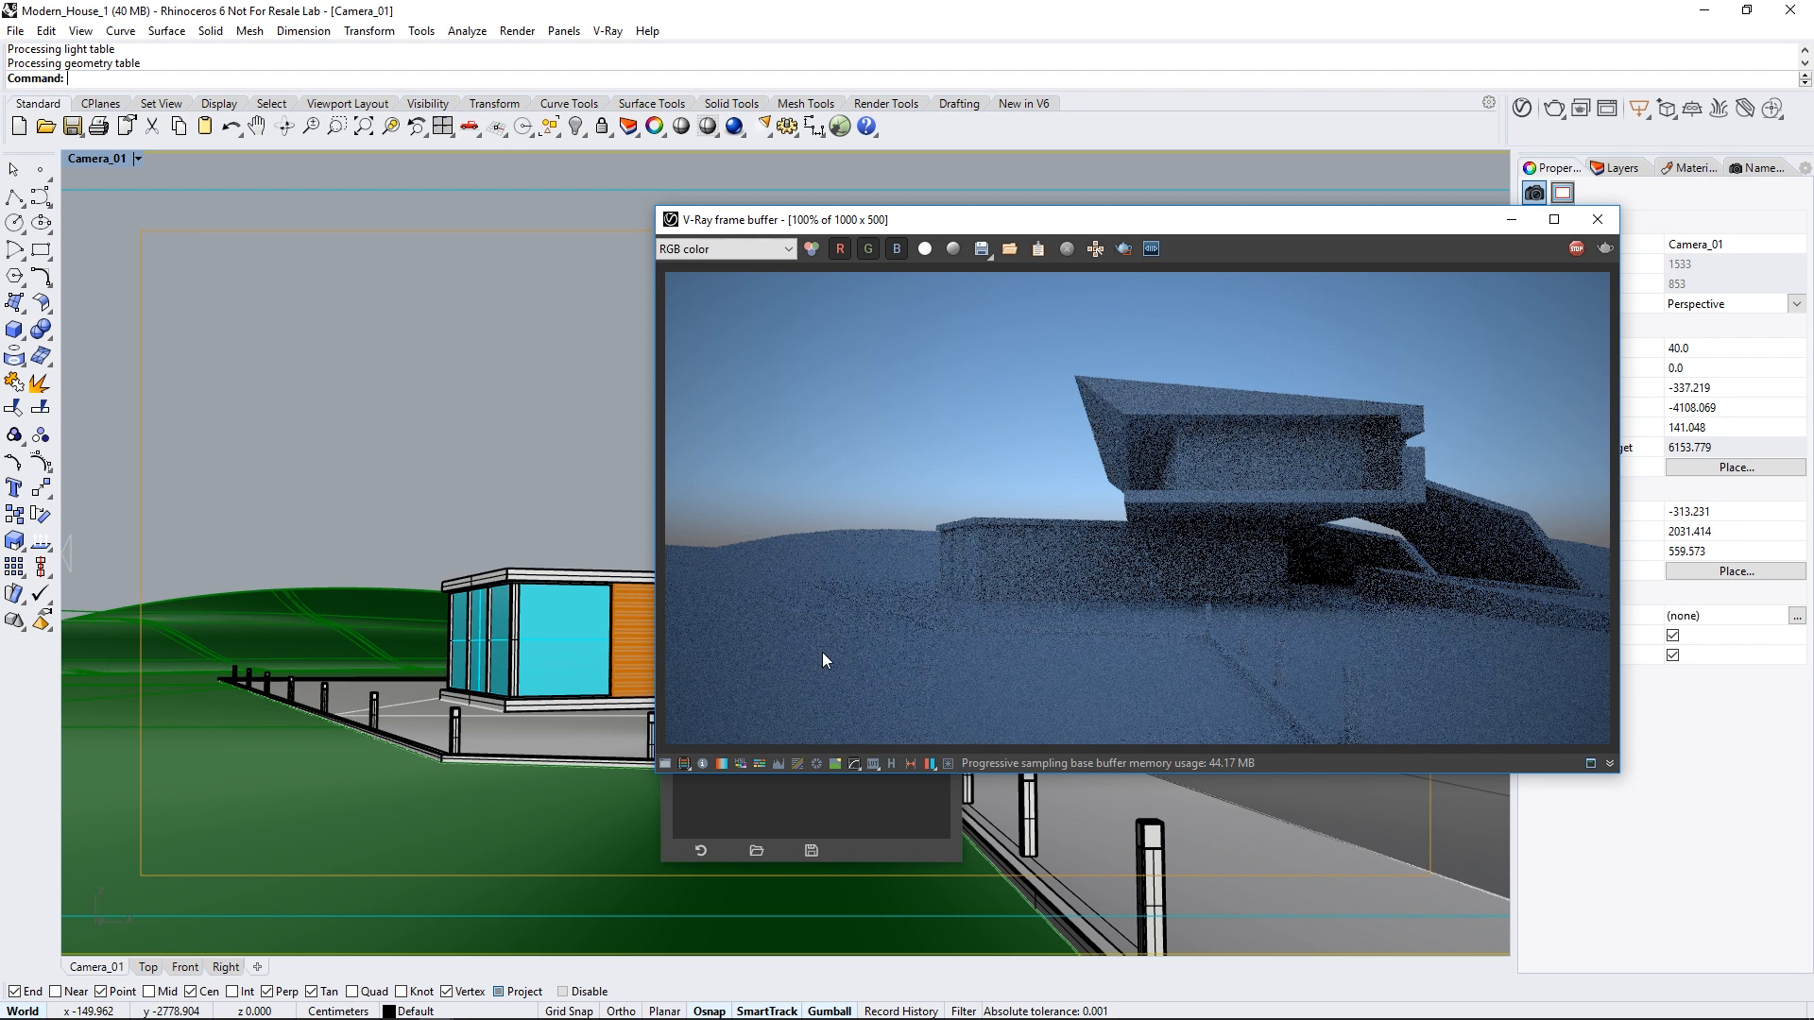
# Step: Place the V-Ray Asset Editor beside the frame buffer and switch on the Rhino Document Sun light
pyautogui.click(869, 811)
pyautogui.moveTo(803, 231); pyautogui.dragTo(489, 236)
pyautogui.click(413, 255)
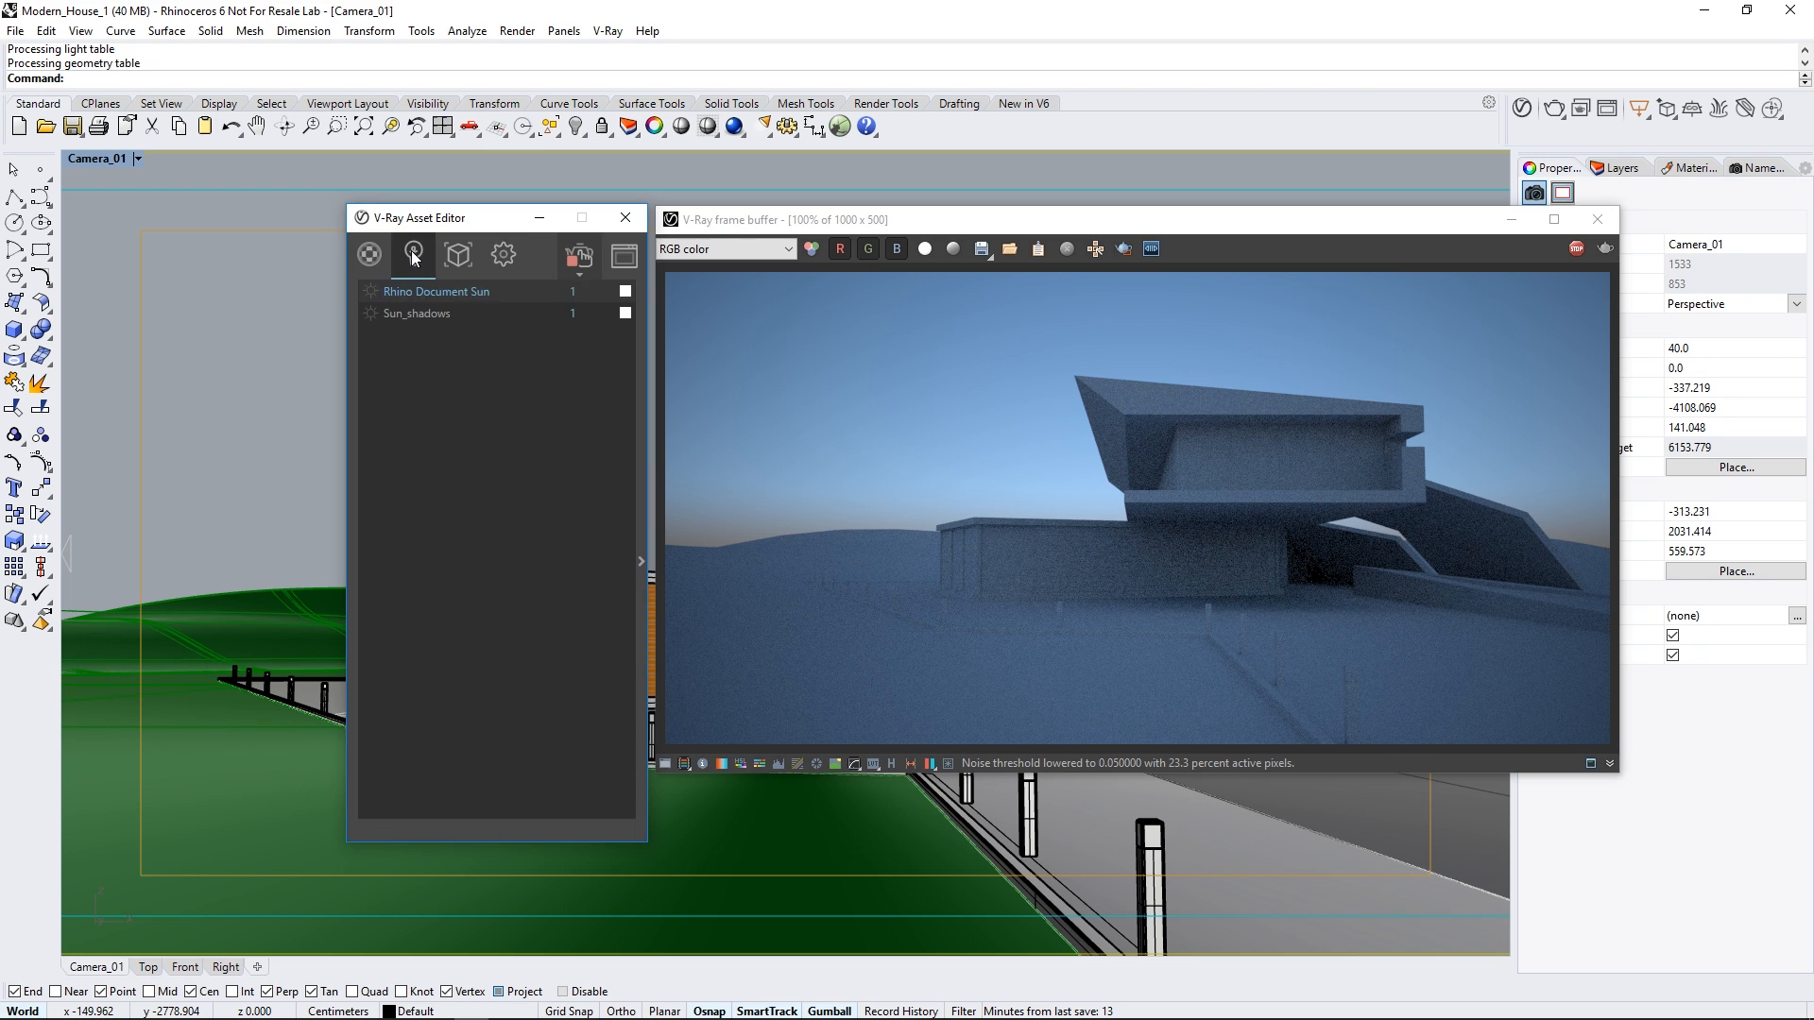
pyautogui.click(370, 292)
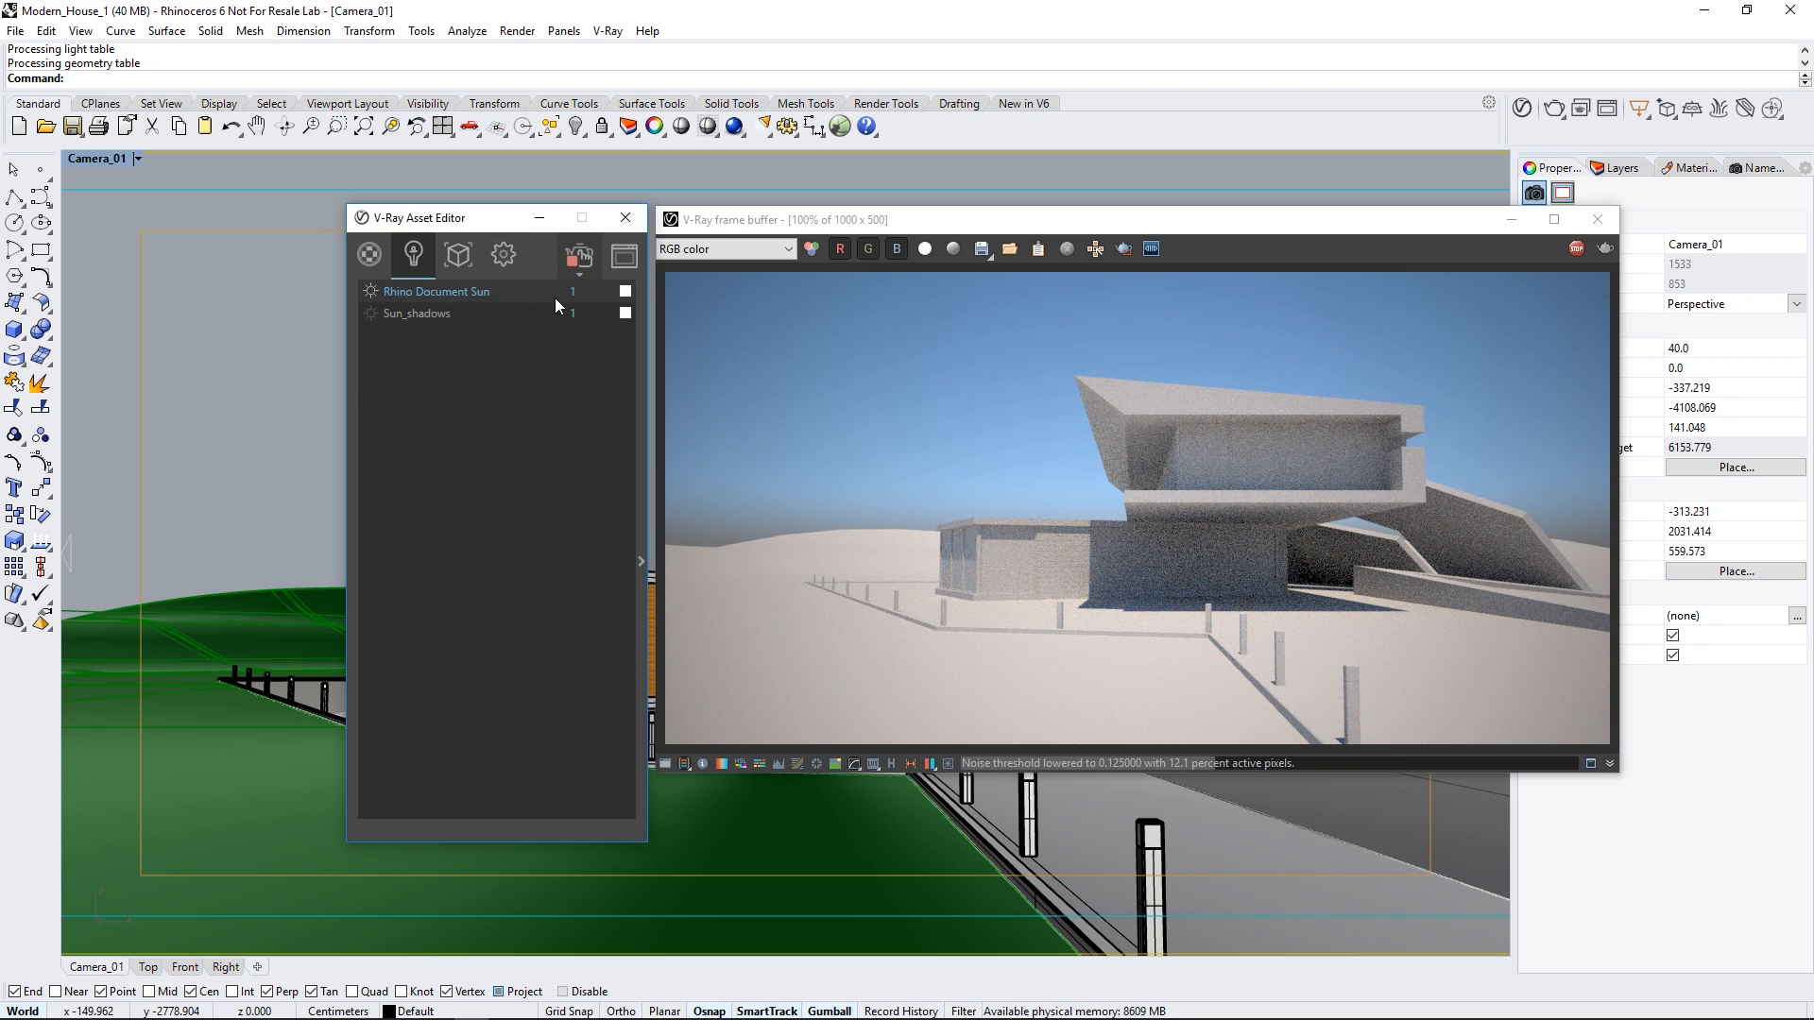
pyautogui.click(503, 257)
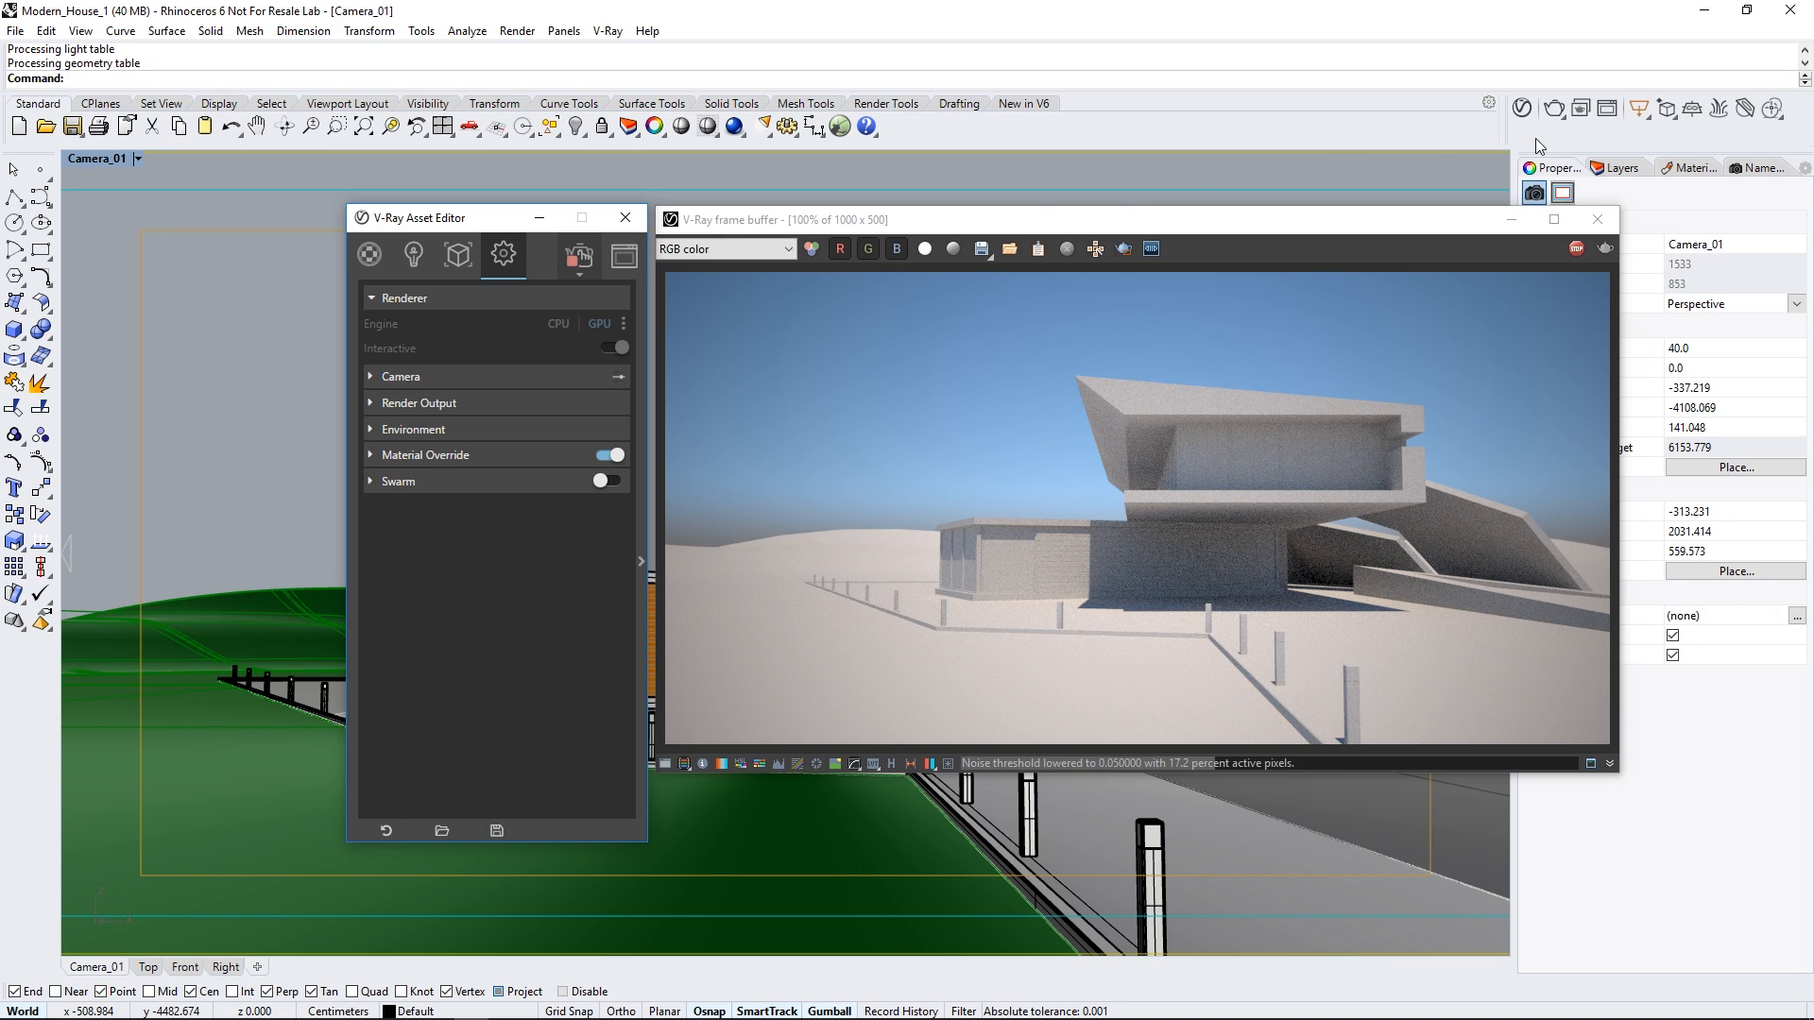
# Step: Import the Tree_A V-Ray proxy mesh and place it in the Top view, just outside the terrace's pointed corner
pyautogui.click(1669, 109)
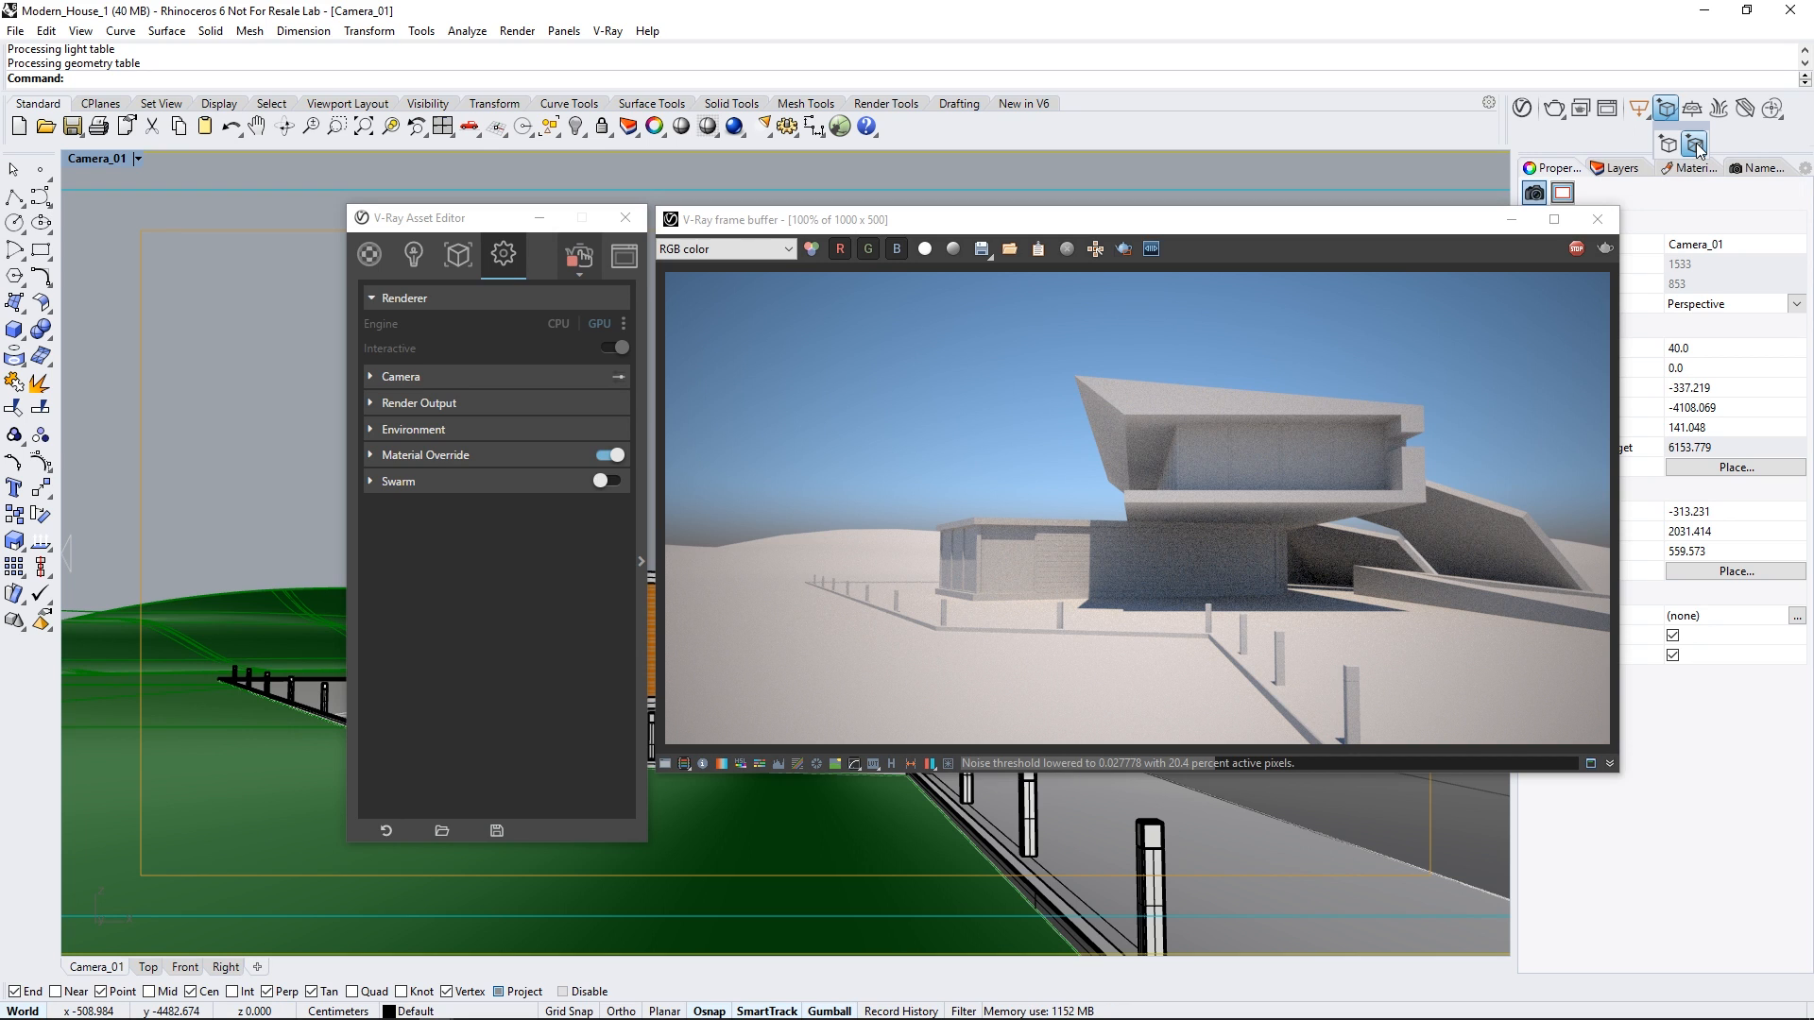
pyautogui.click(1696, 145)
pyautogui.click(827, 317)
pyautogui.click(1115, 722)
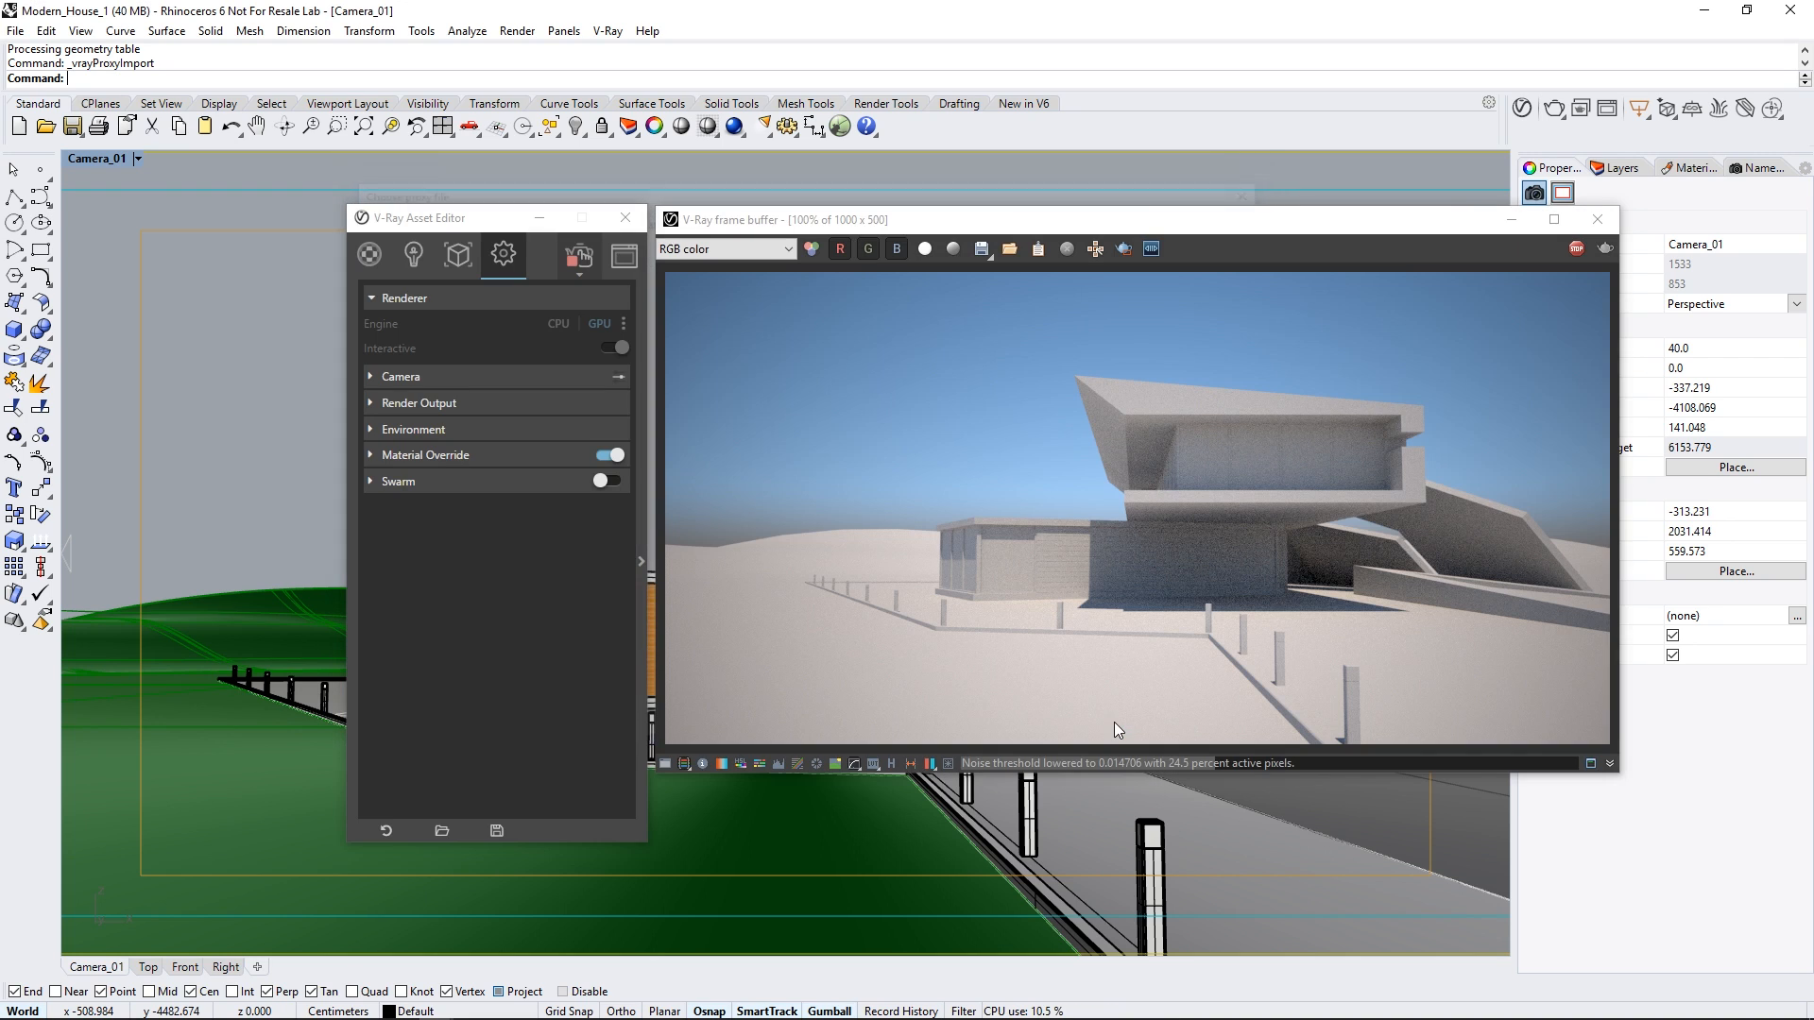
pyautogui.doubleClick(98, 161)
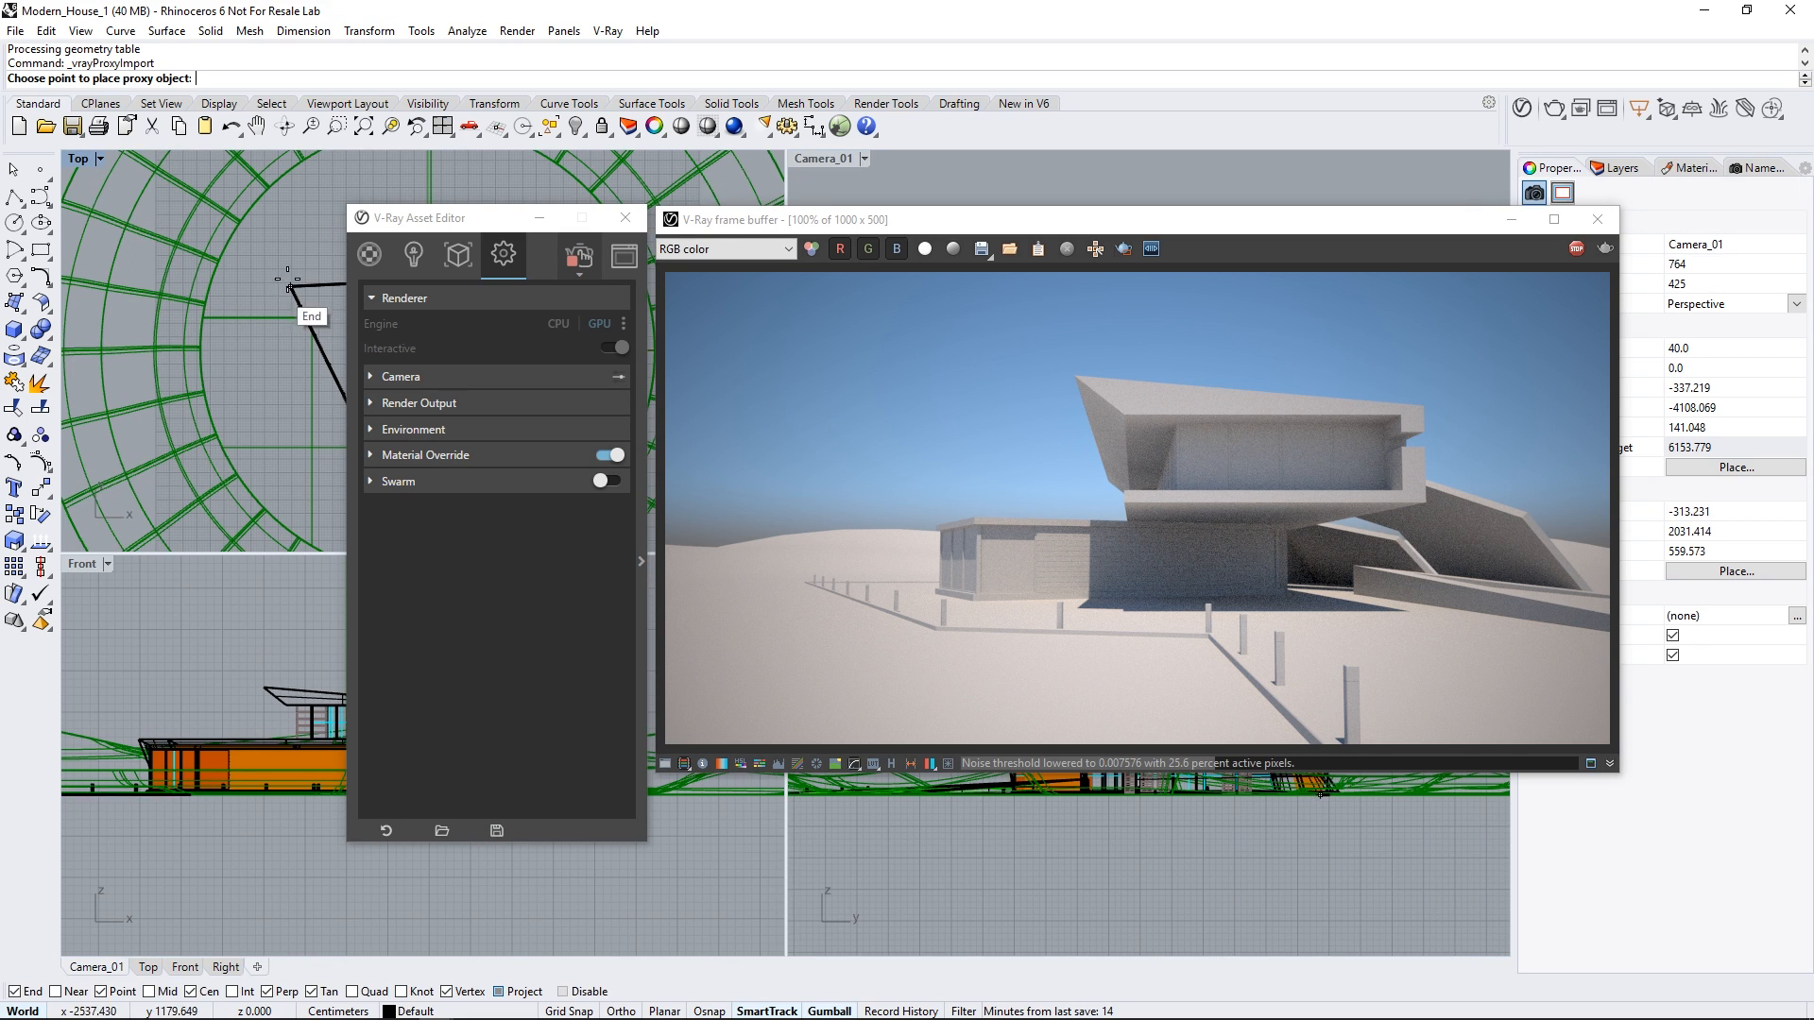
pyautogui.scroll(8, 308, 236)
pyautogui.moveTo(308, 236); pyautogui.dragTo(235, 253, button='right')
pyautogui.scroll(2, 217, 307)
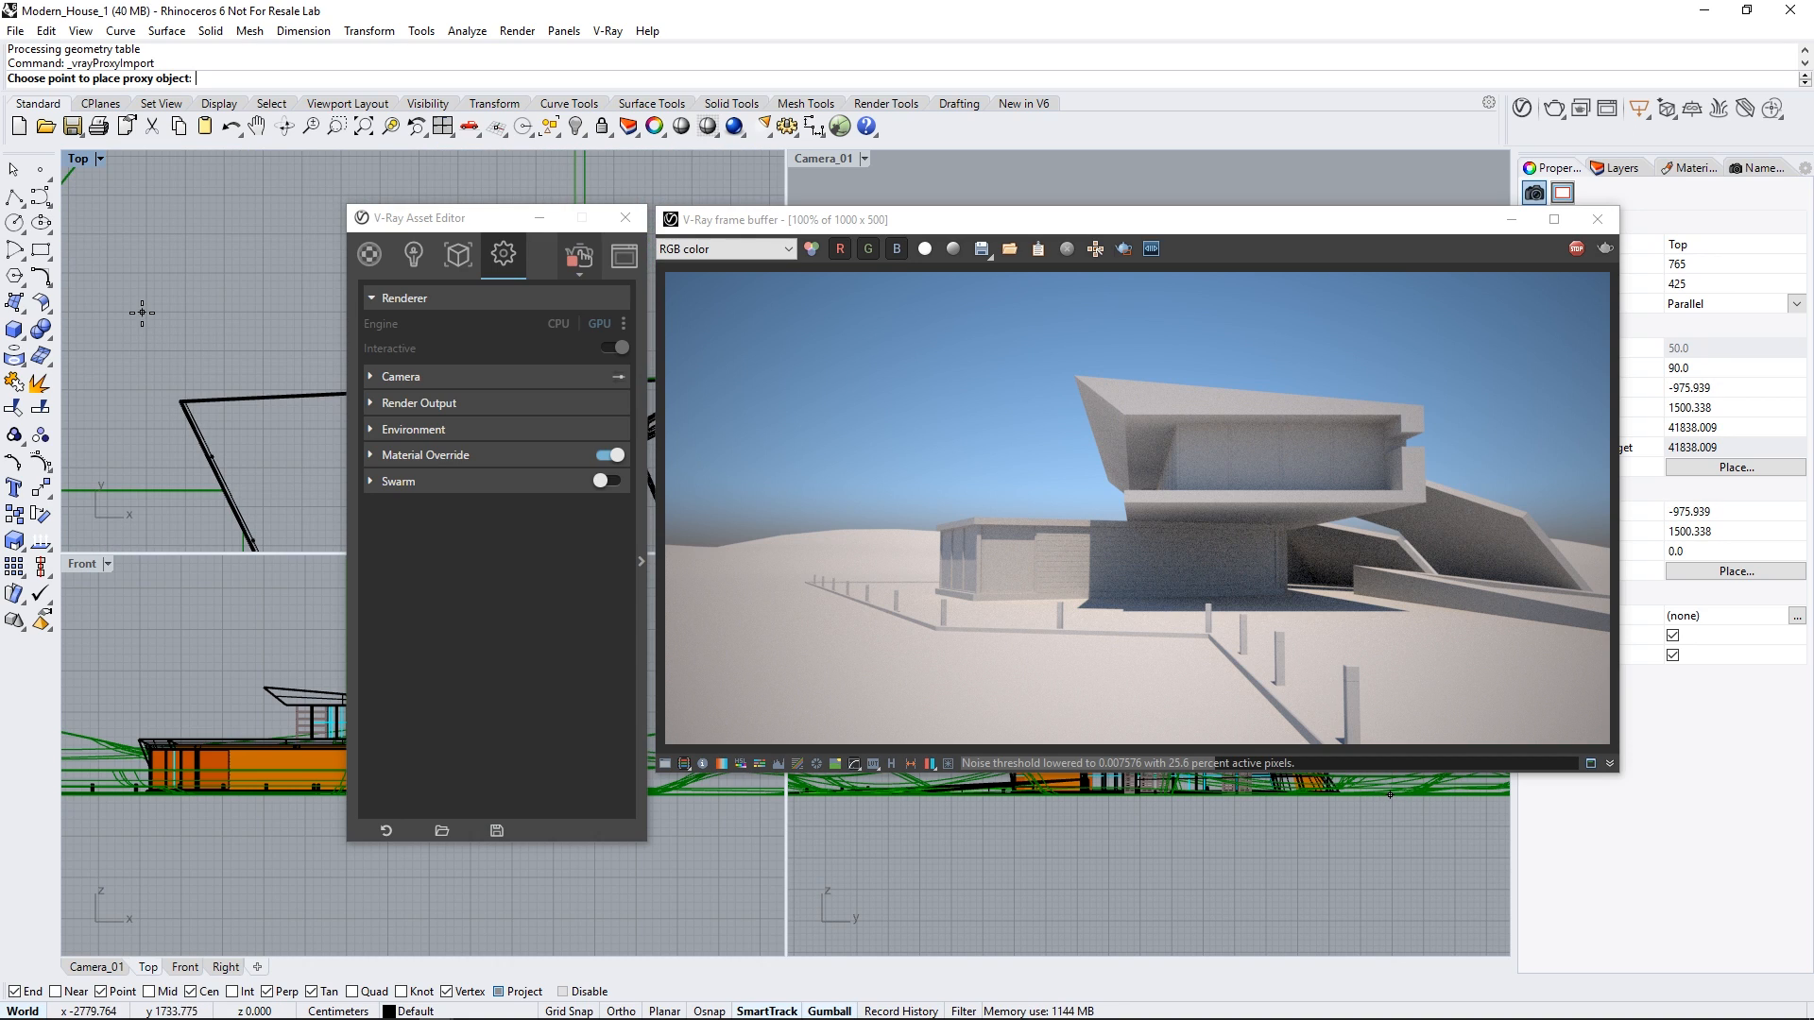
pyautogui.click(218, 352)
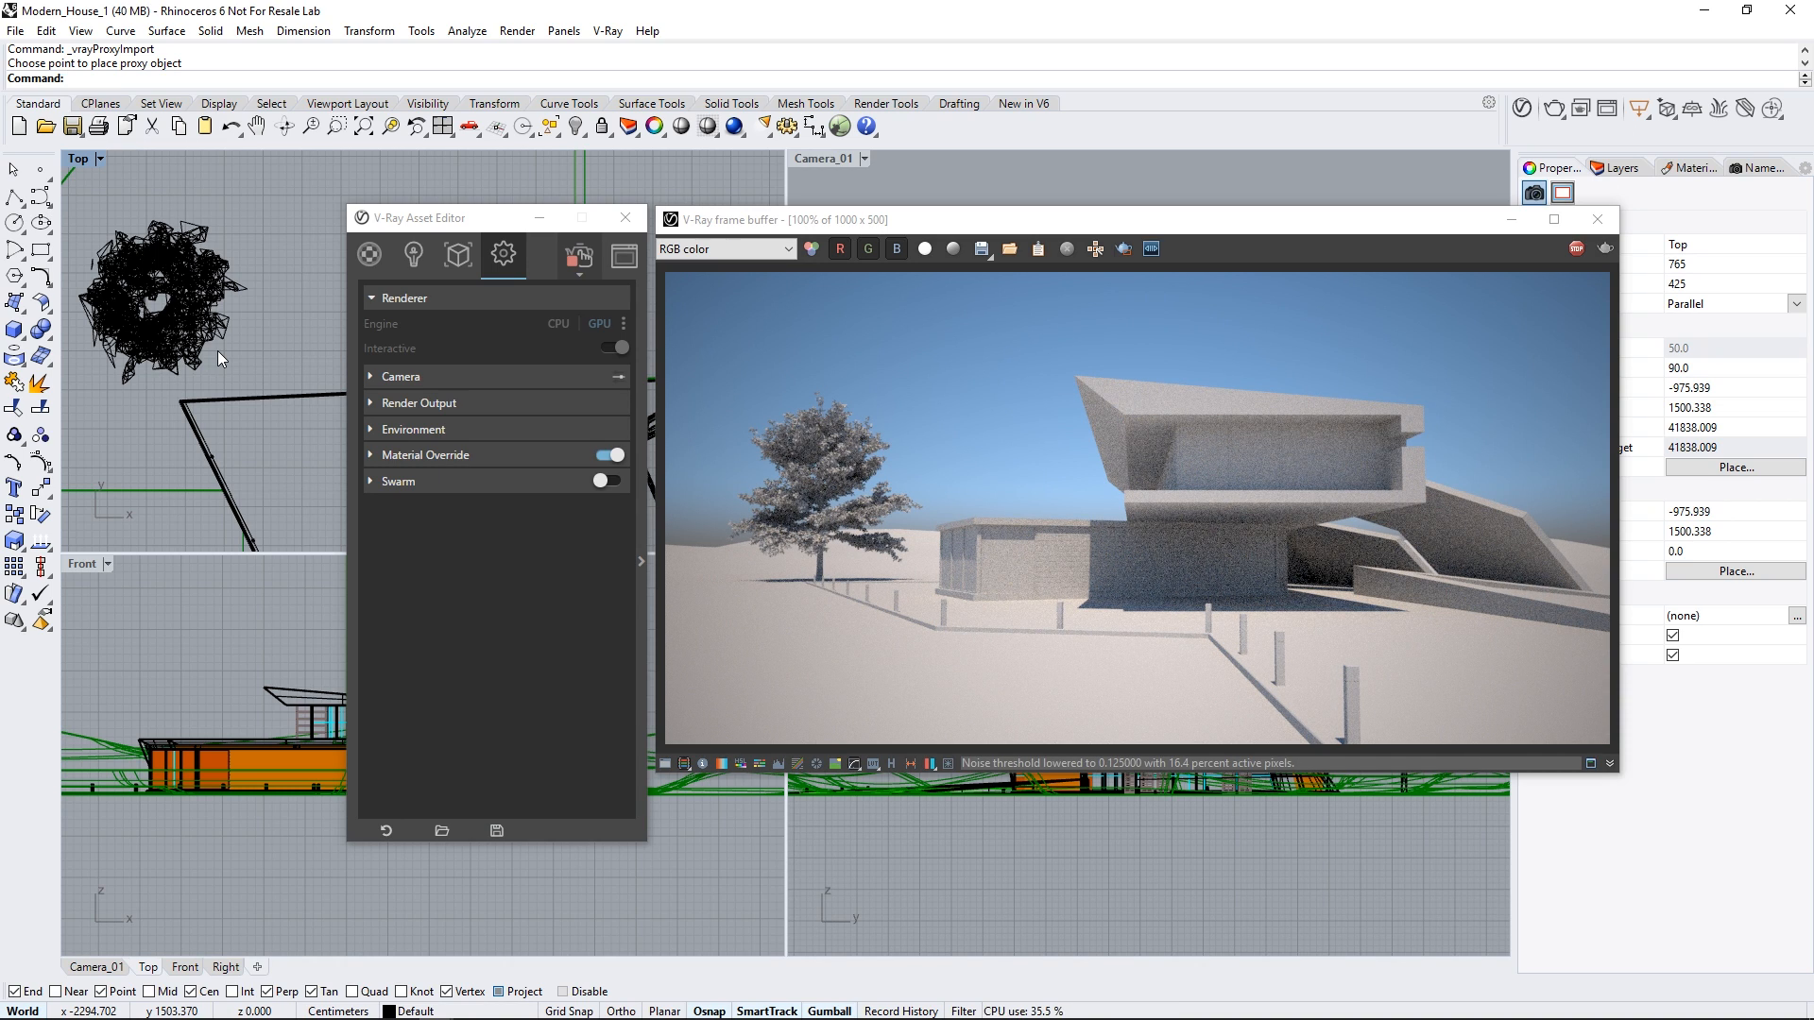
# Step: Duplicate the placed tree twice in the Top view, putting one copy on each side of the original
pyautogui.click(201, 293)
pyautogui.scroll(-3, 200, 292)
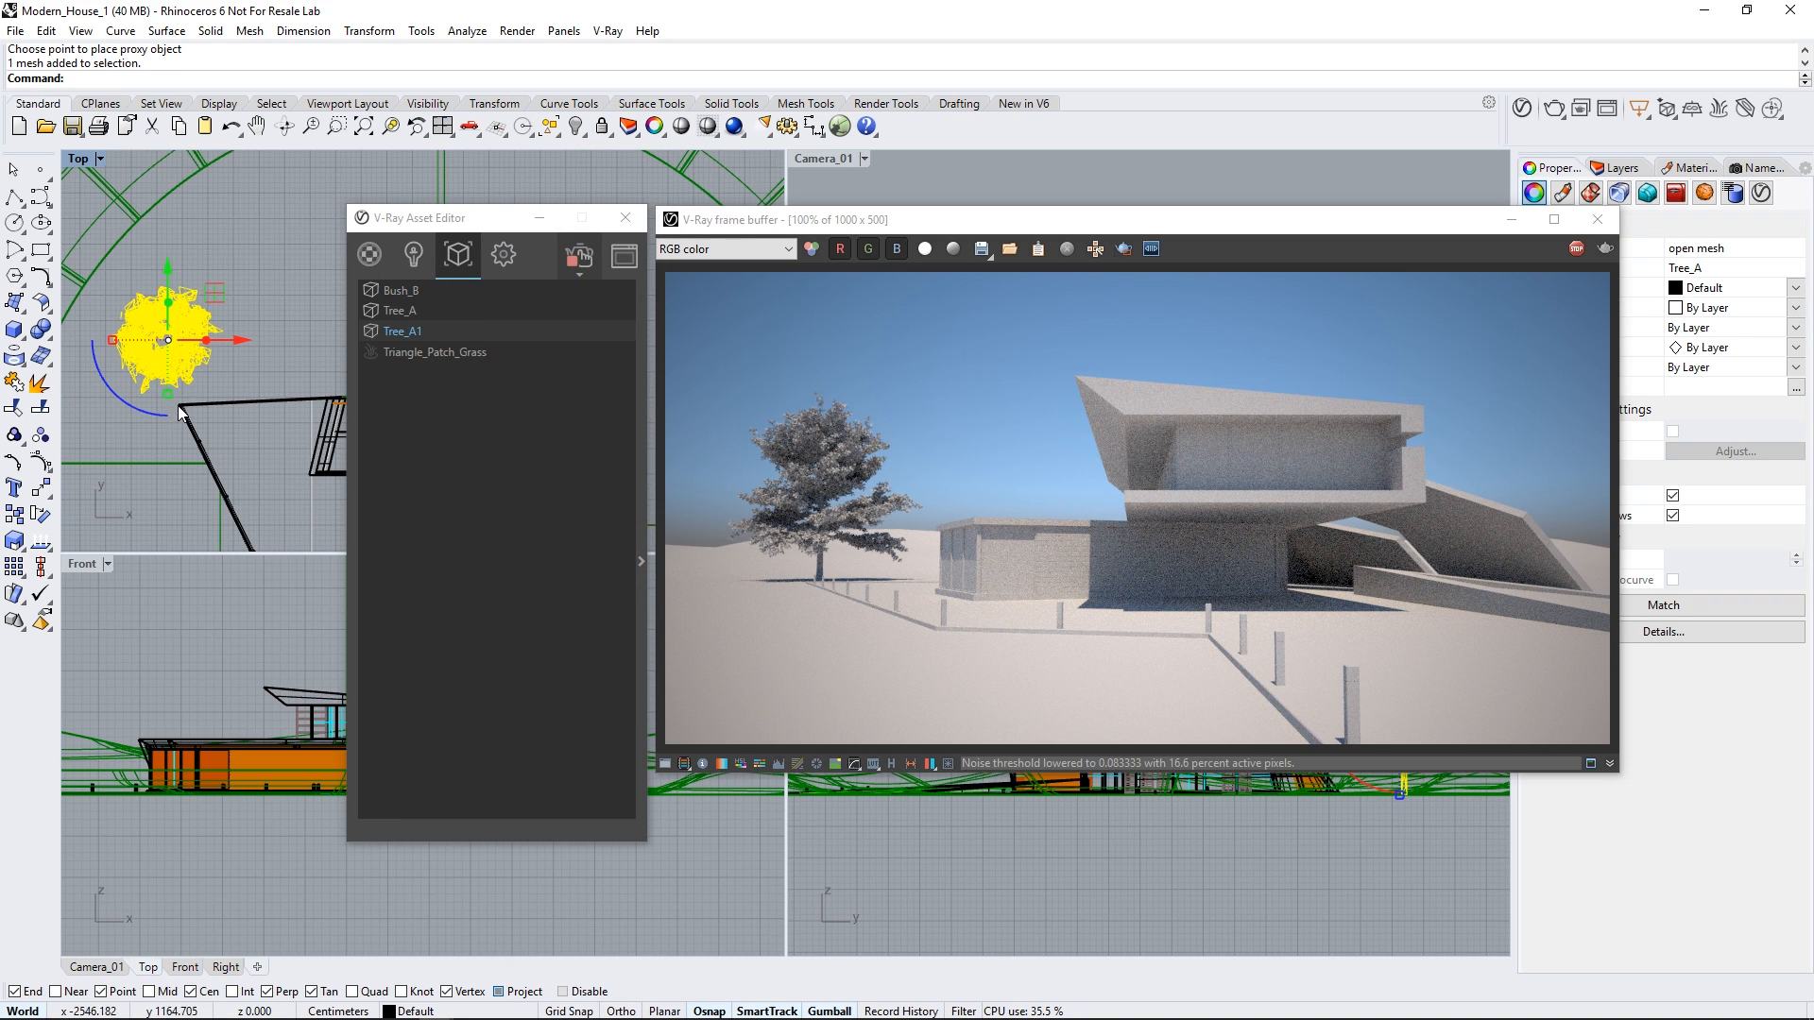
pyautogui.moveTo(223, 308); pyautogui.dragTo(306, 240)
pyautogui.press('alt')
pyautogui.moveTo(158, 401); pyautogui.dragTo(233, 354, button='right')
pyautogui.click(215, 310)
pyautogui.press('alt')
pyautogui.moveTo(293, 246); pyautogui.dragTo(230, 380)
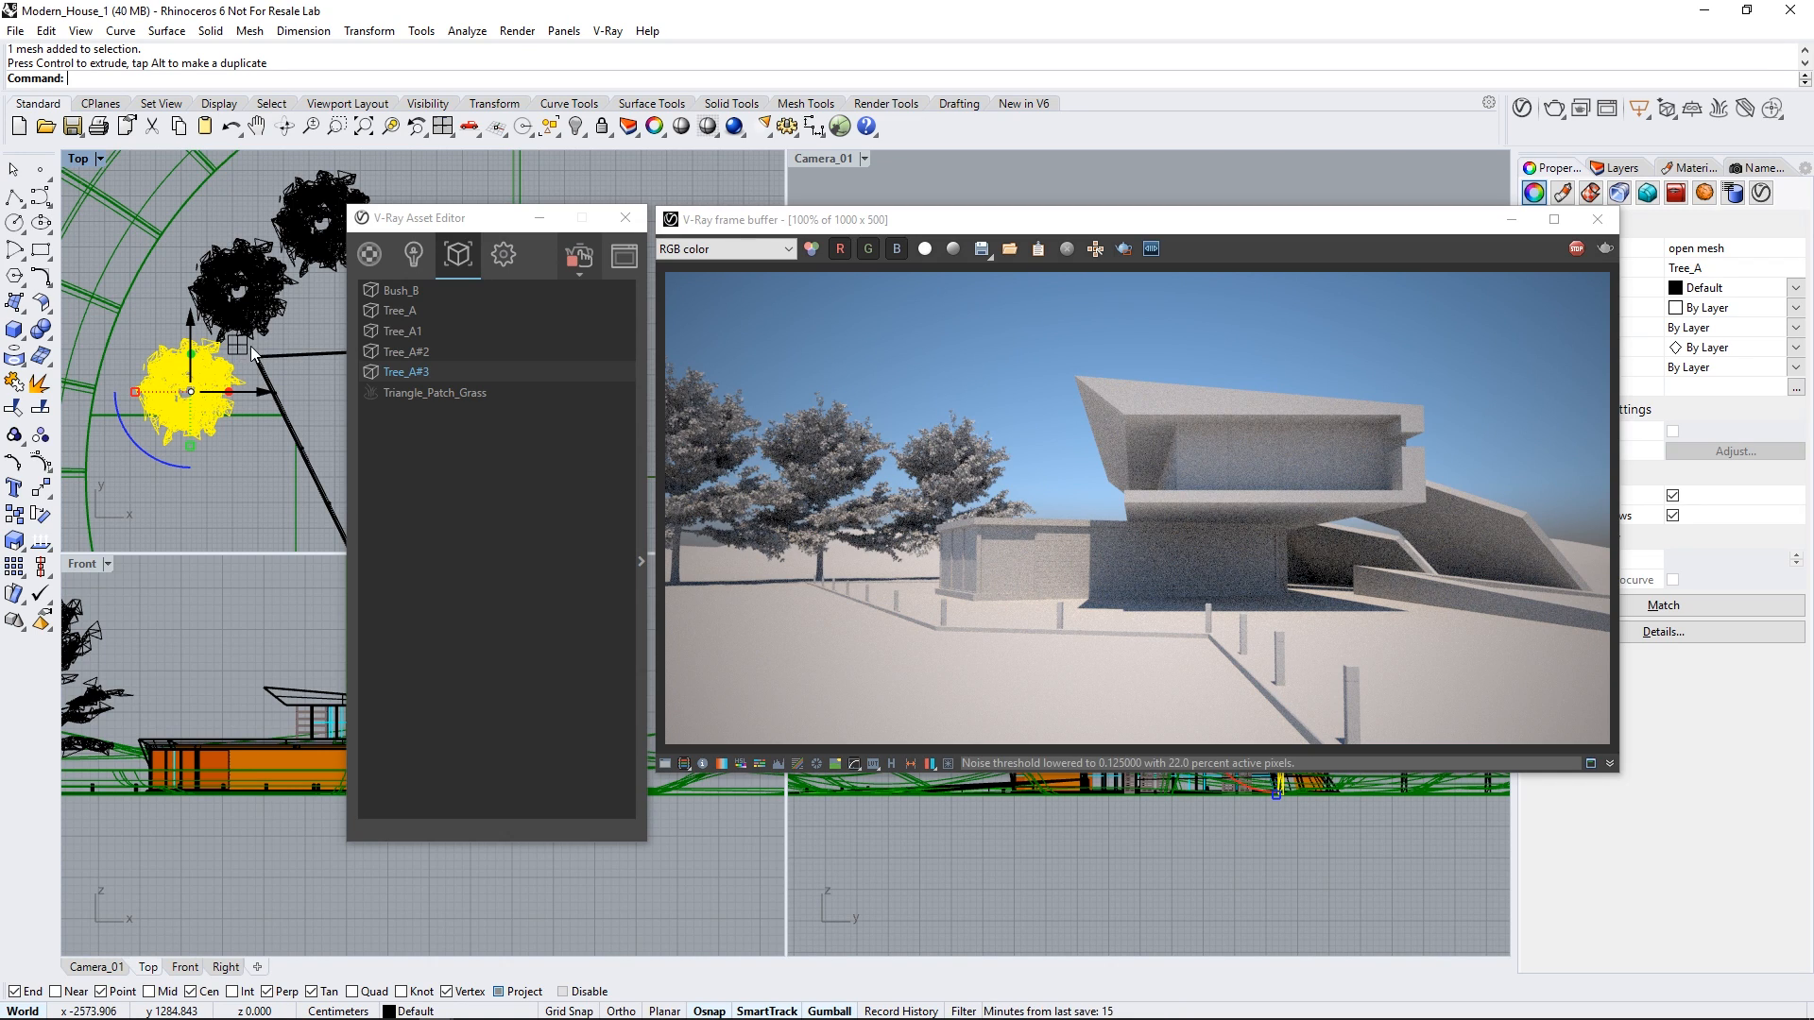
# Step: Check the tree proxies in the geometry asset list and delete the two copies, Tree_A#3 and Tree_A#2
pyautogui.click(1675, 114)
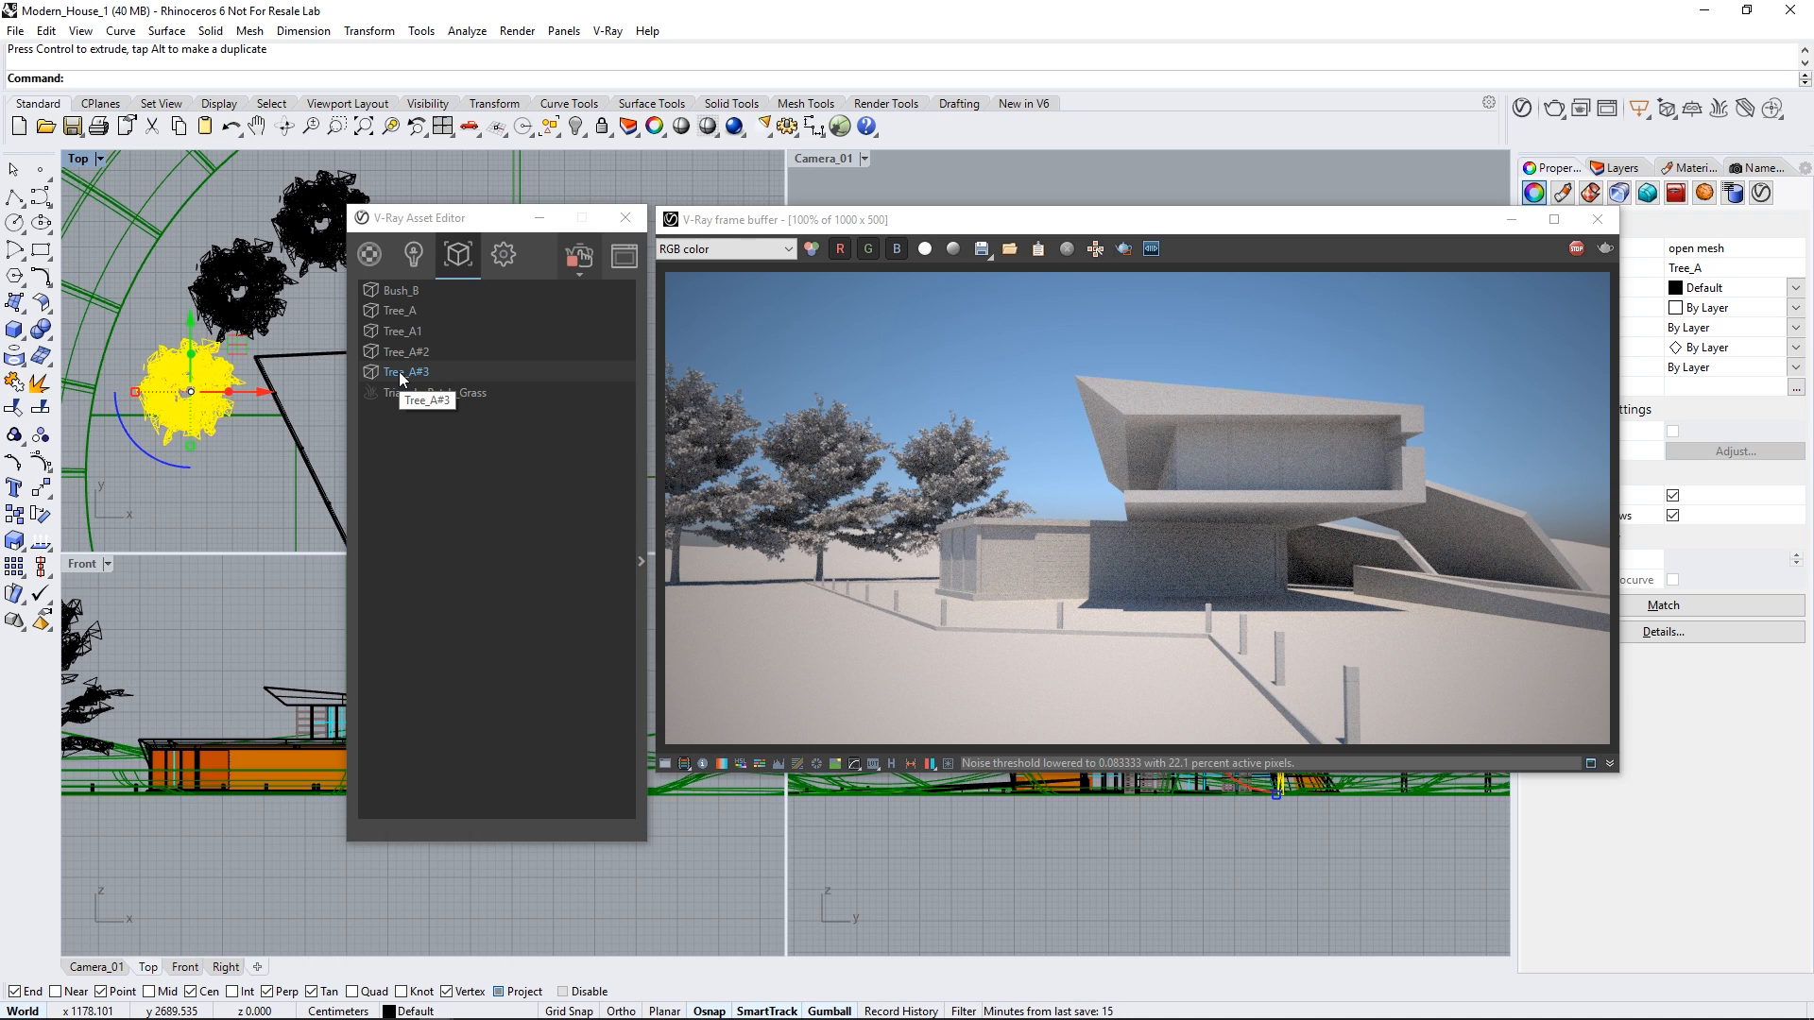
pyautogui.click(400, 354)
pyautogui.click(402, 335)
pyautogui.click(397, 372)
pyautogui.rightClick(398, 378)
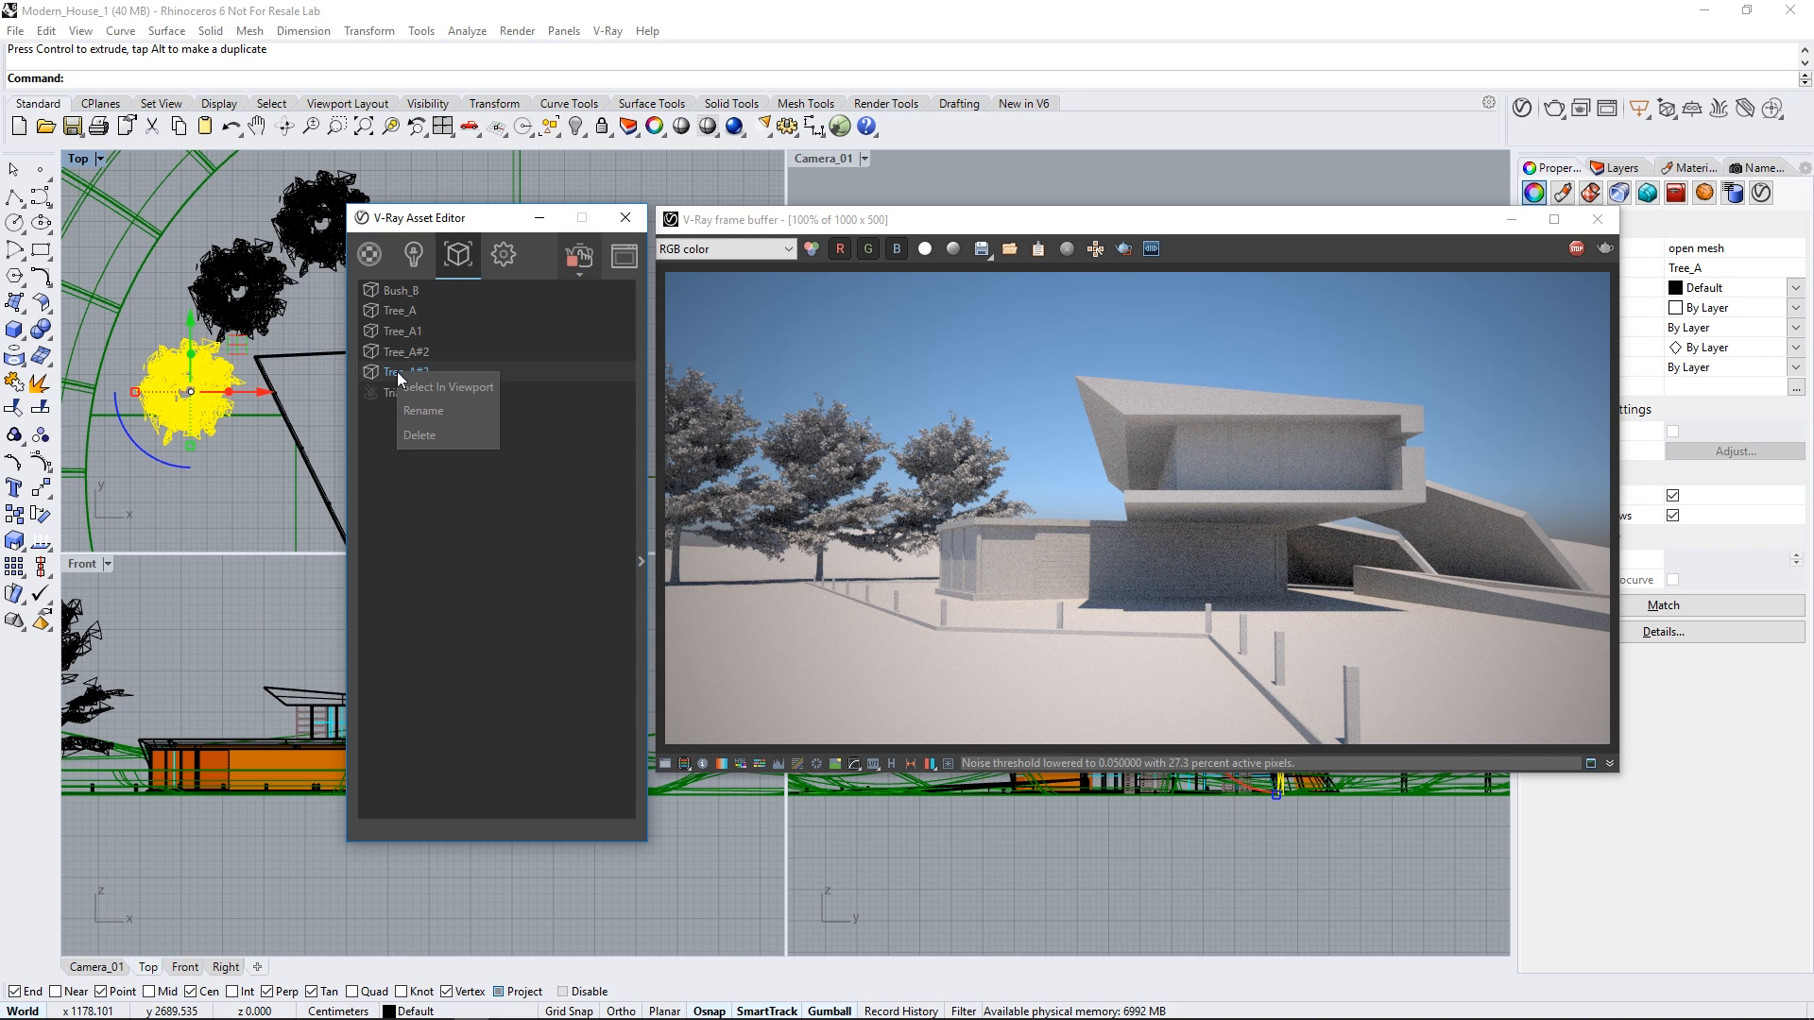
pyautogui.click(410, 435)
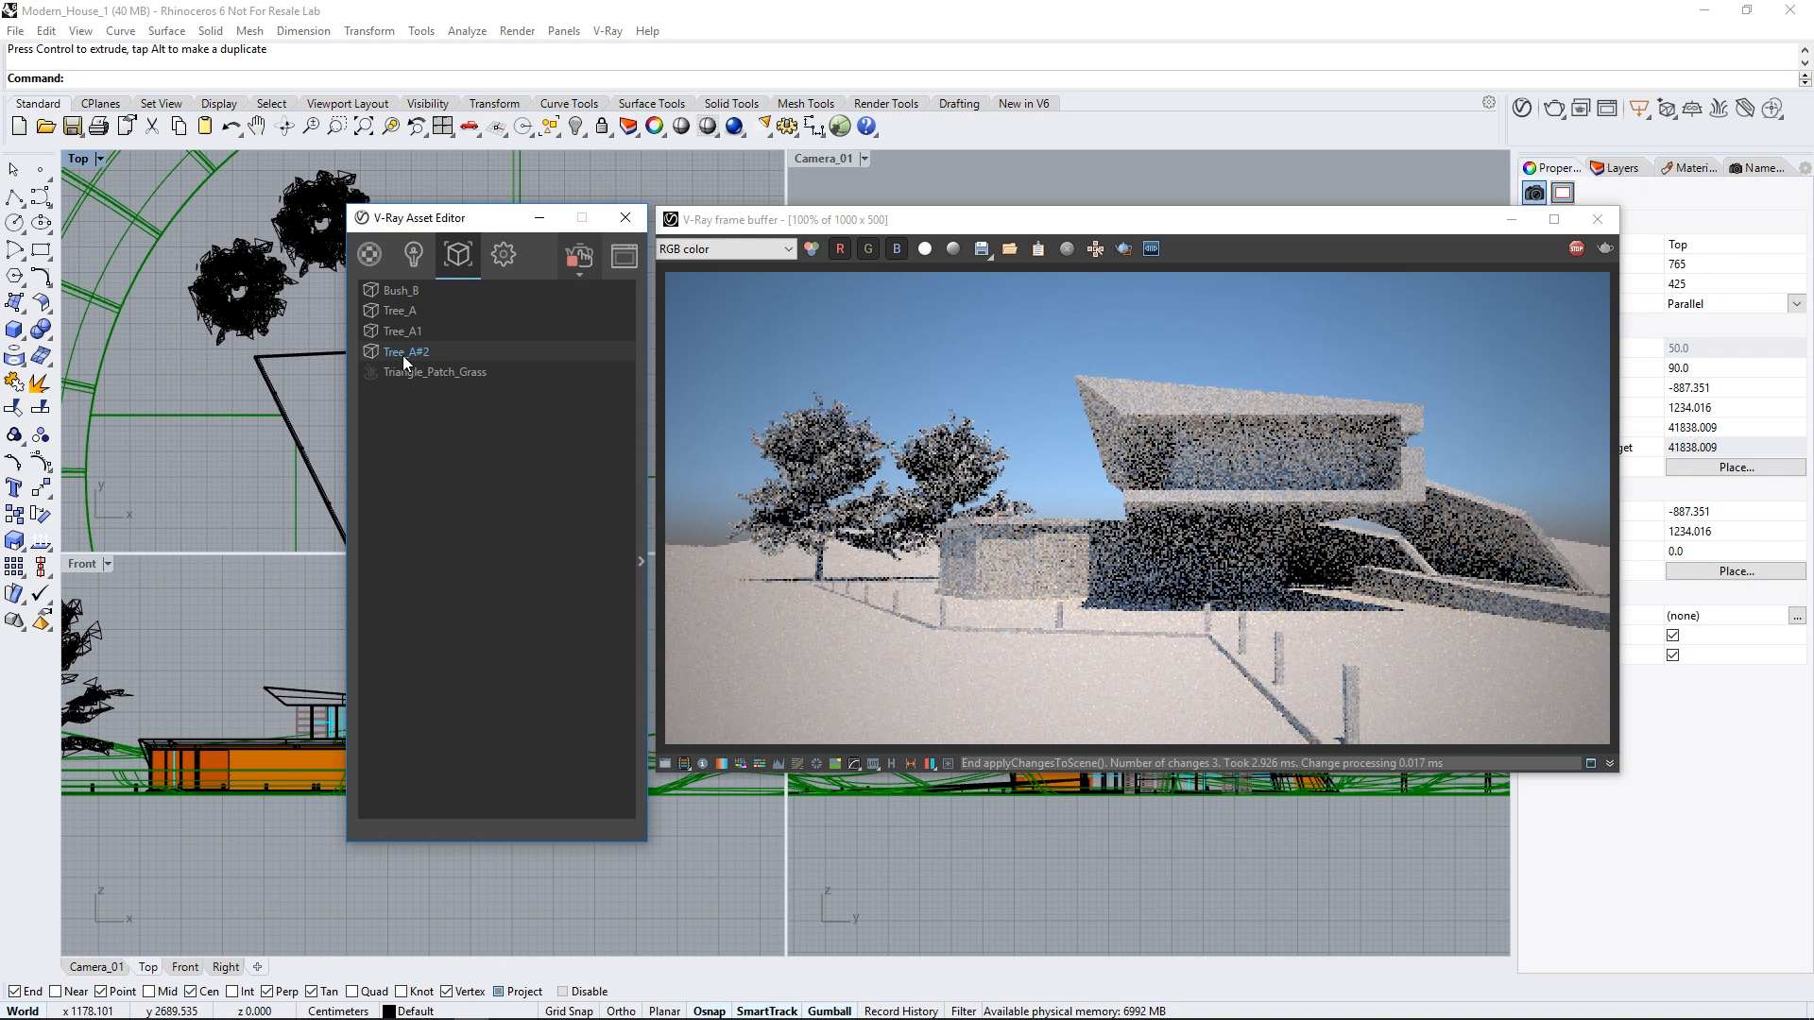
pyautogui.rightClick(403, 355)
pyautogui.click(413, 423)
# Step: Turn the remaining tree proxy into a block named Proxy and place two copies of it near the original in the Top view
pyautogui.click(401, 338)
pyautogui.click(244, 297)
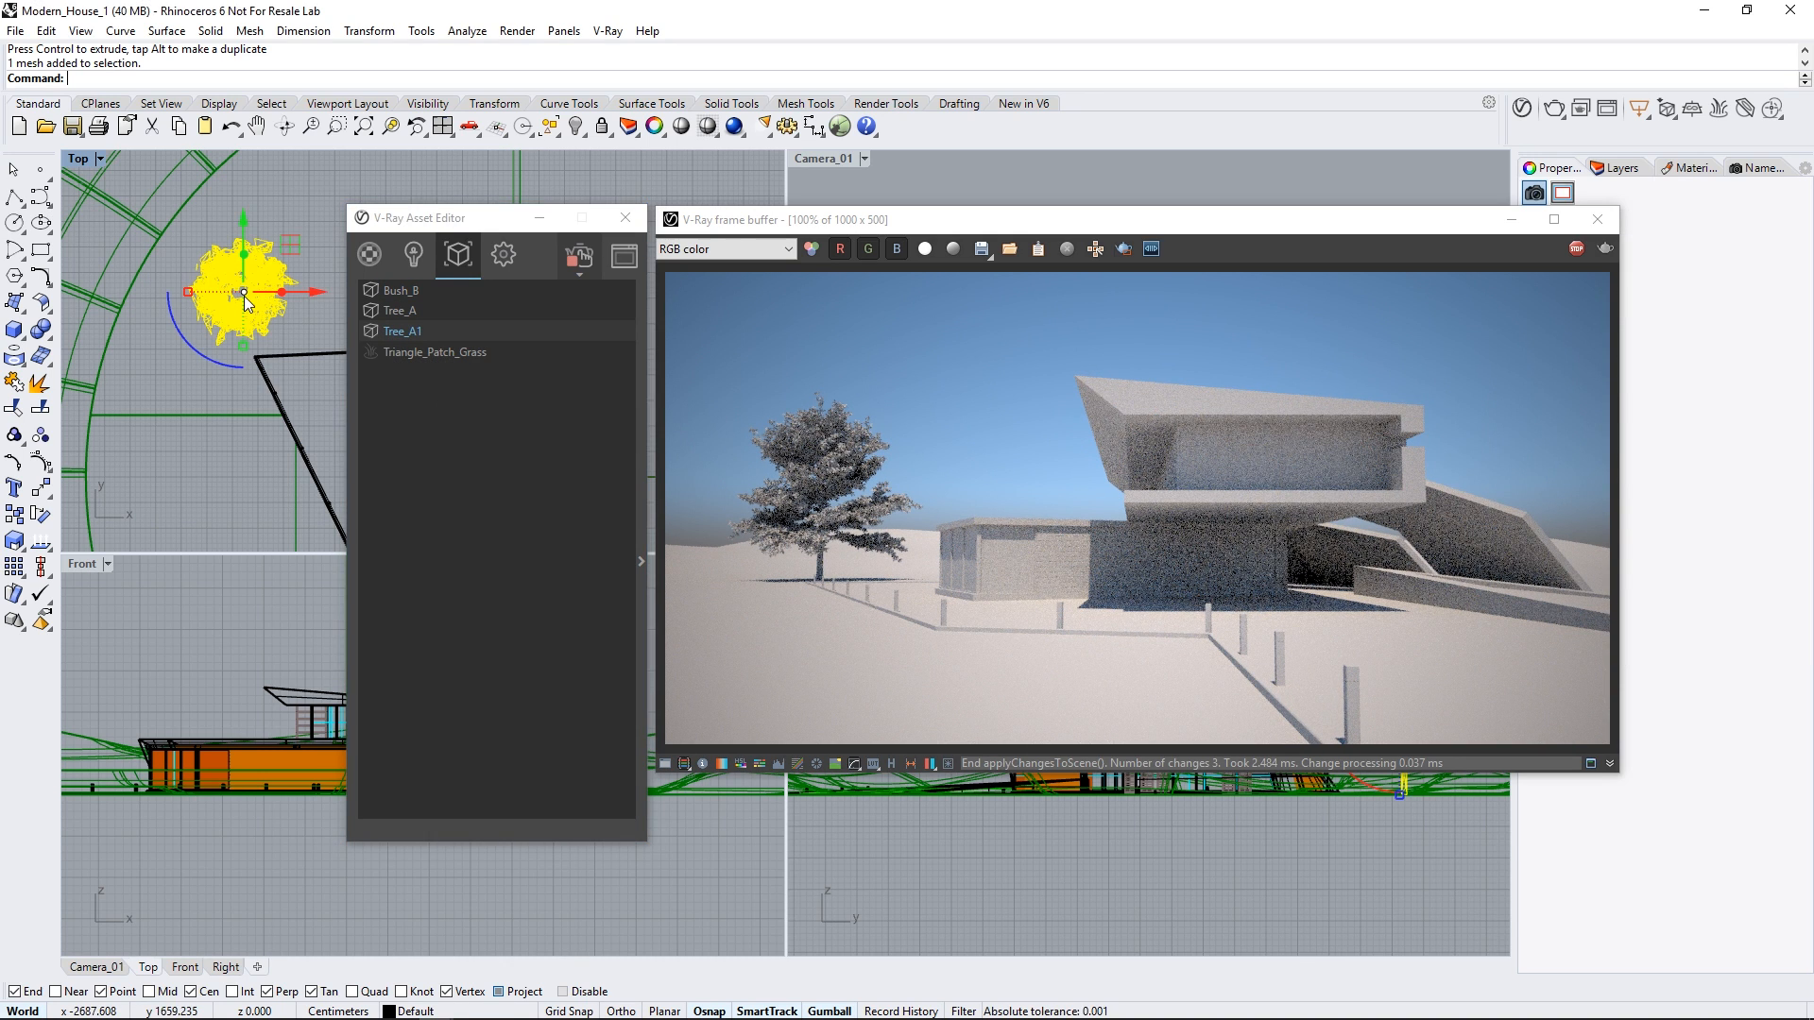
pyautogui.write('Blcok')
pyautogui.press('Return')
pyautogui.write('Block')
pyautogui.press('Return')
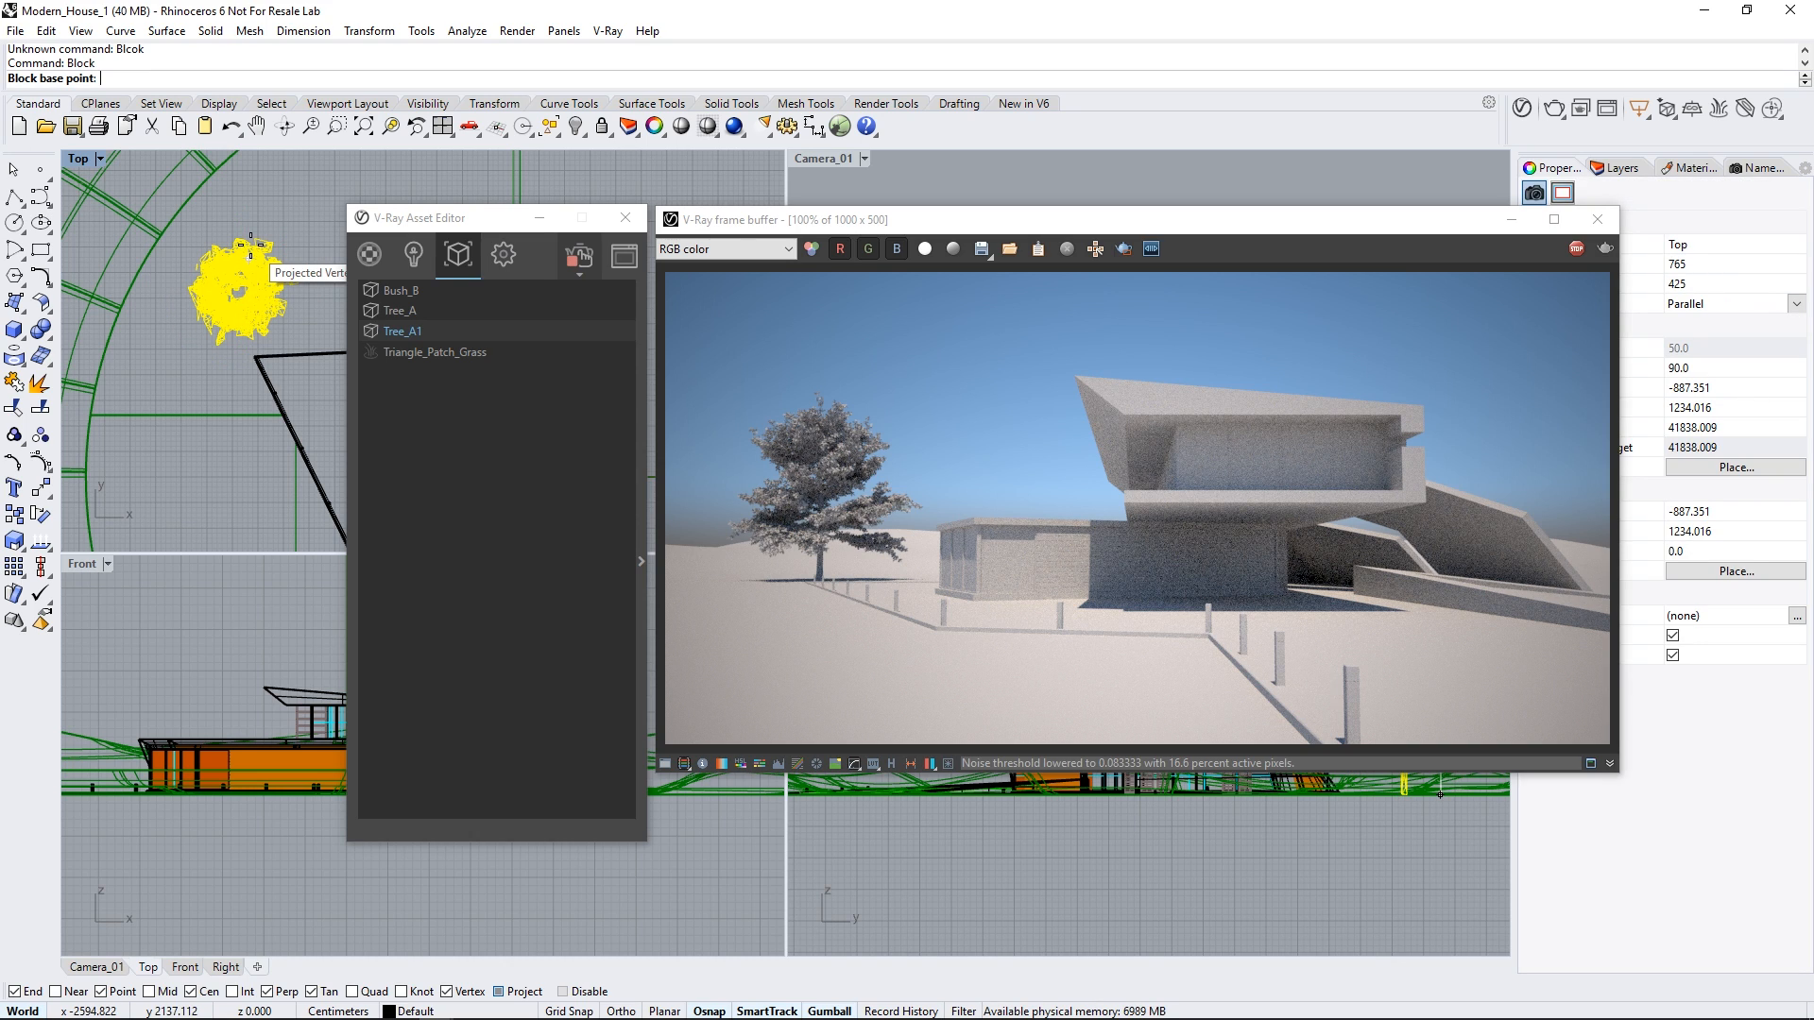
pyautogui.click(241, 297)
pyautogui.write('Proxy')
pyautogui.press('Return')
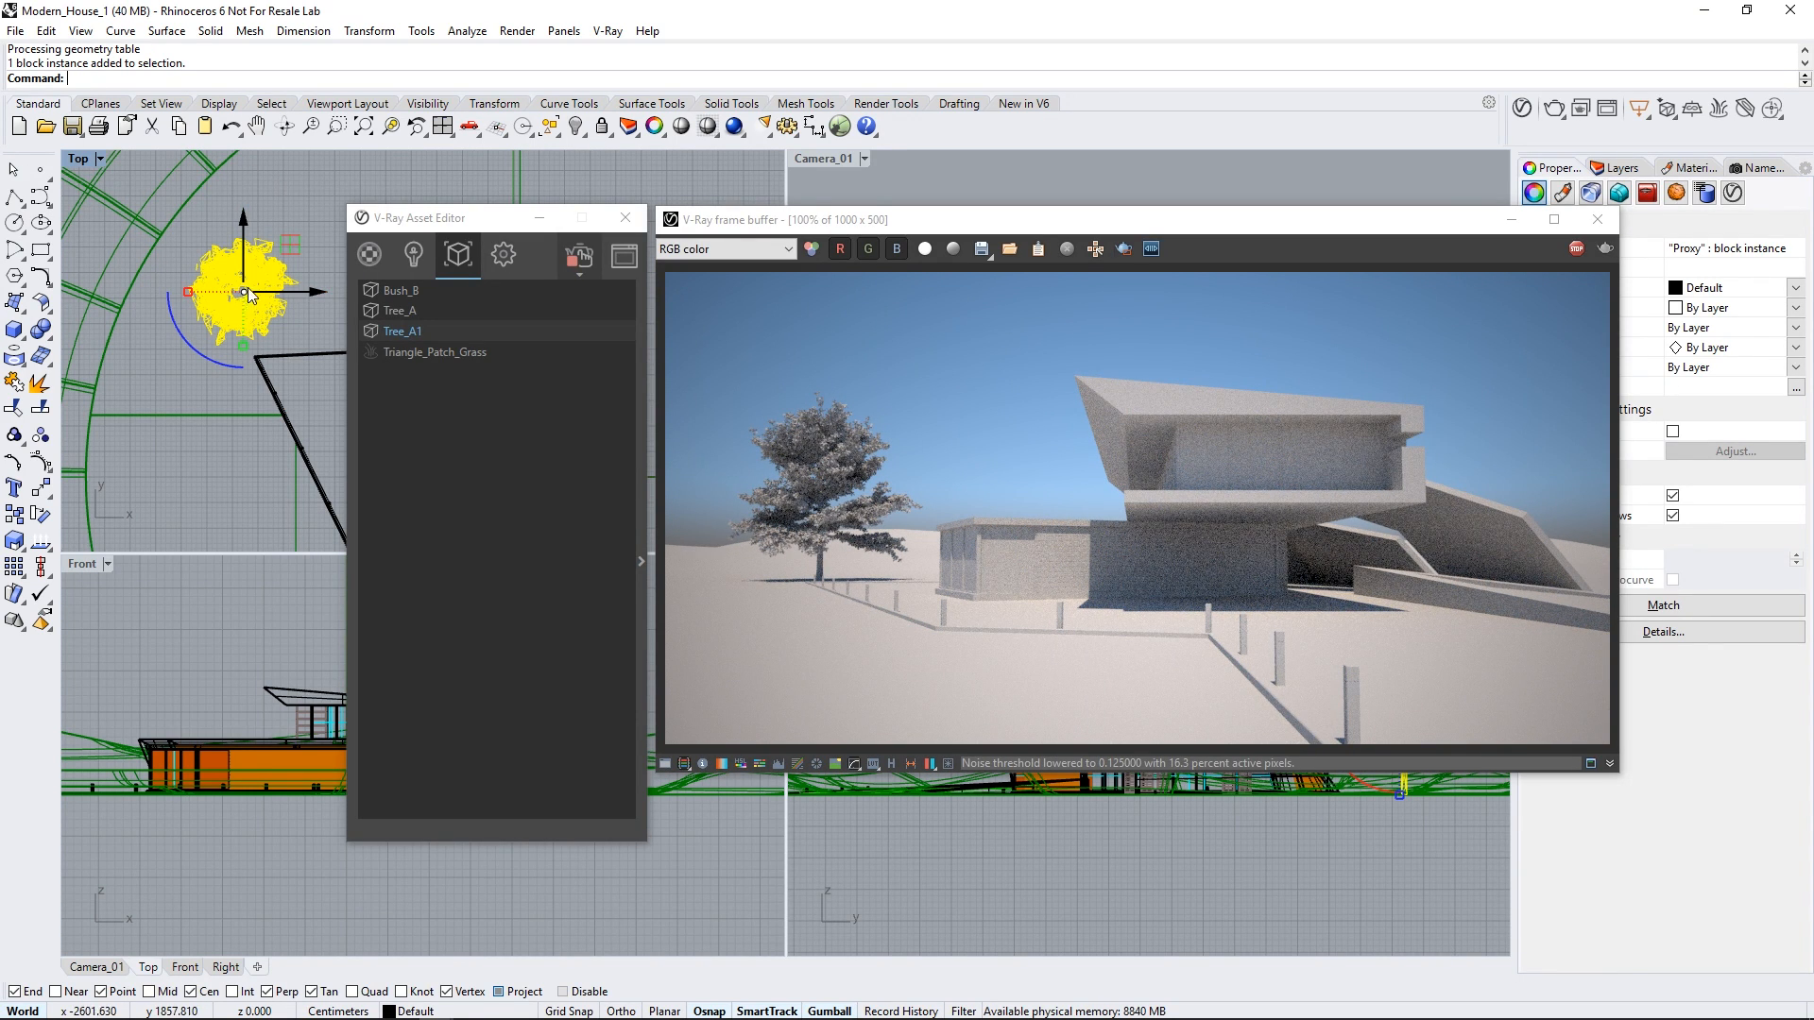
pyautogui.moveTo(289, 244); pyautogui.dragTo(299, 416)
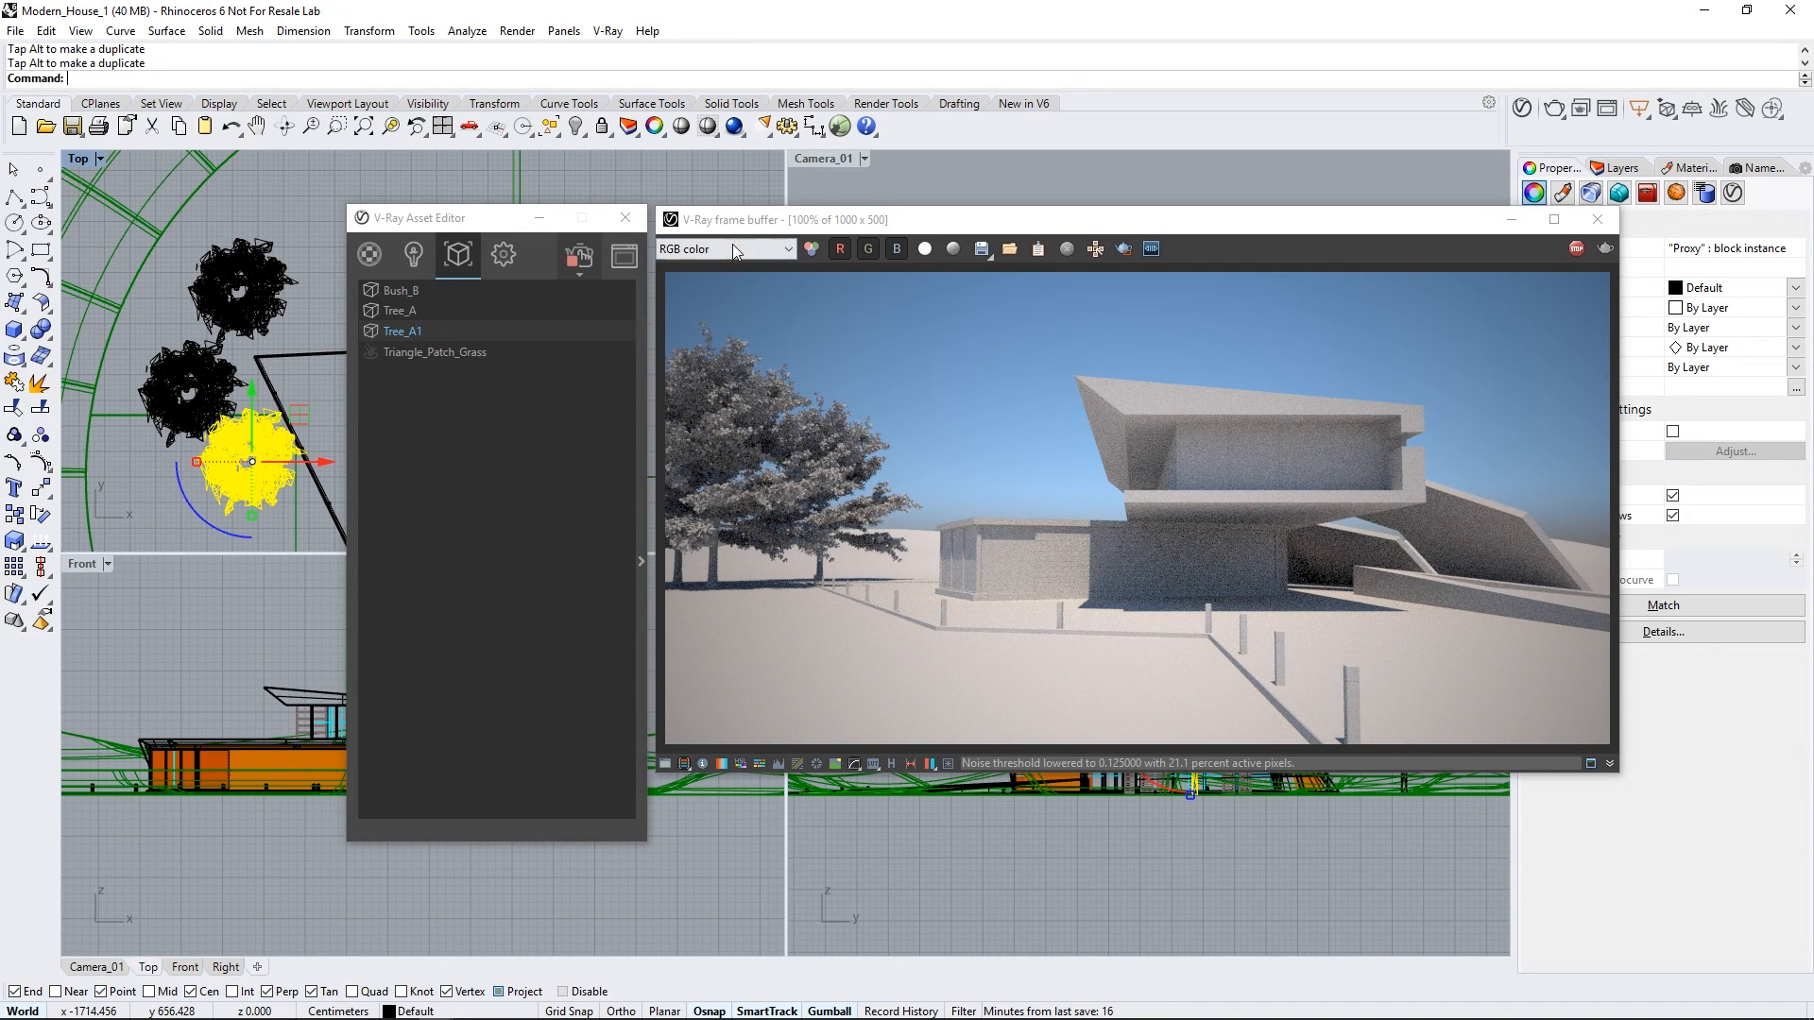
# Step: Uncover the Camera_01 view, show the Tree_A1 proxy's settings and set its preview type to Bounding Box
pyautogui.moveTo(753, 221); pyautogui.dragTo(775, 417)
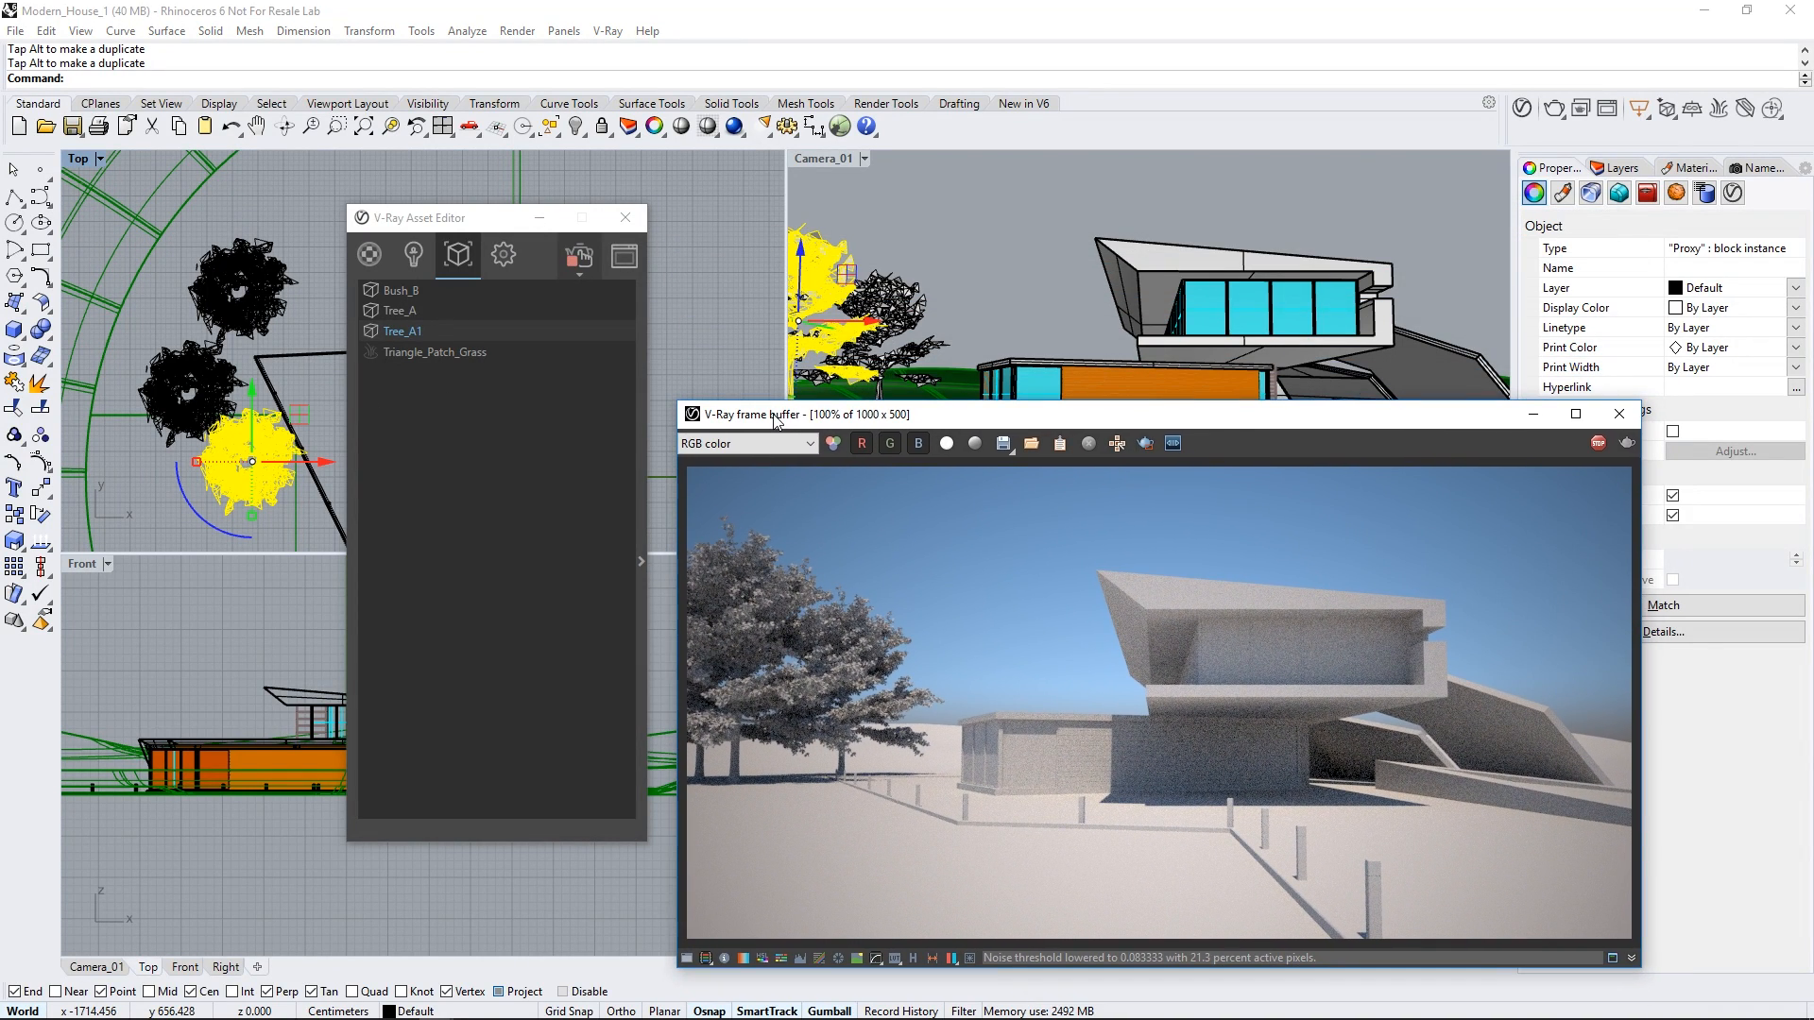
pyautogui.click(643, 536)
pyautogui.moveTo(736, 209); pyautogui.dragTo(467, 195)
pyautogui.click(729, 317)
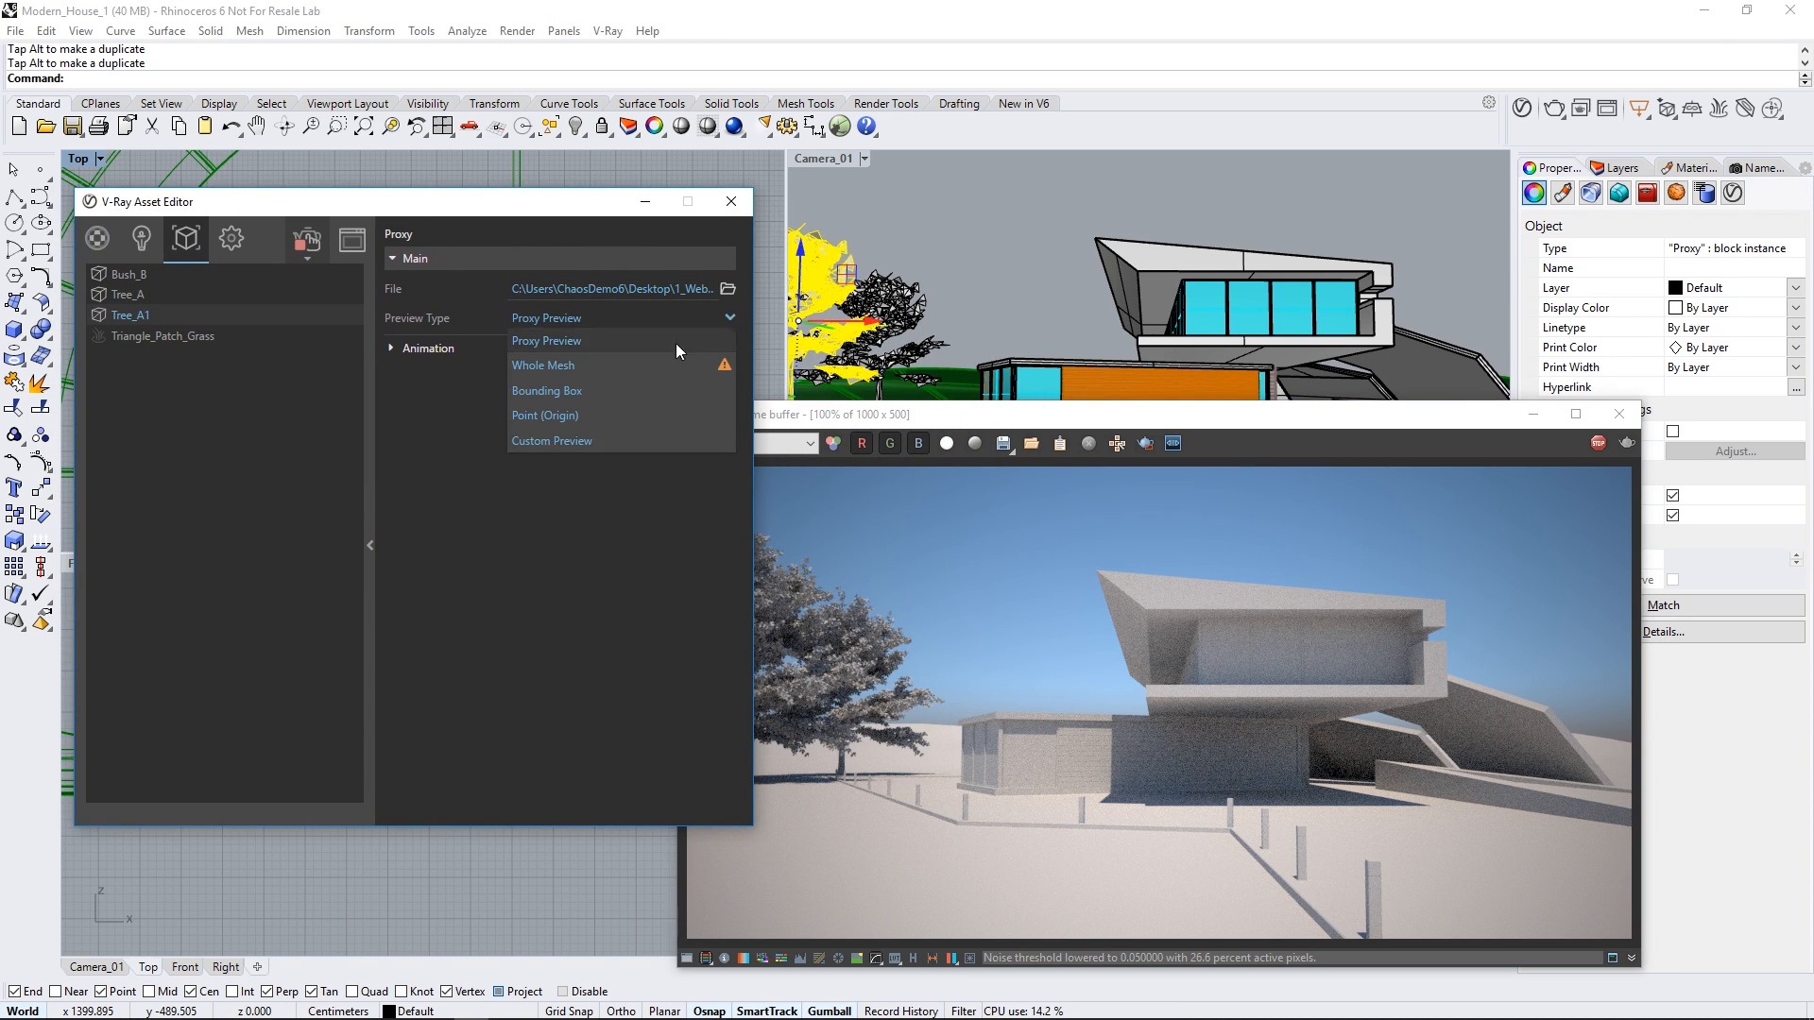
pyautogui.click(562, 389)
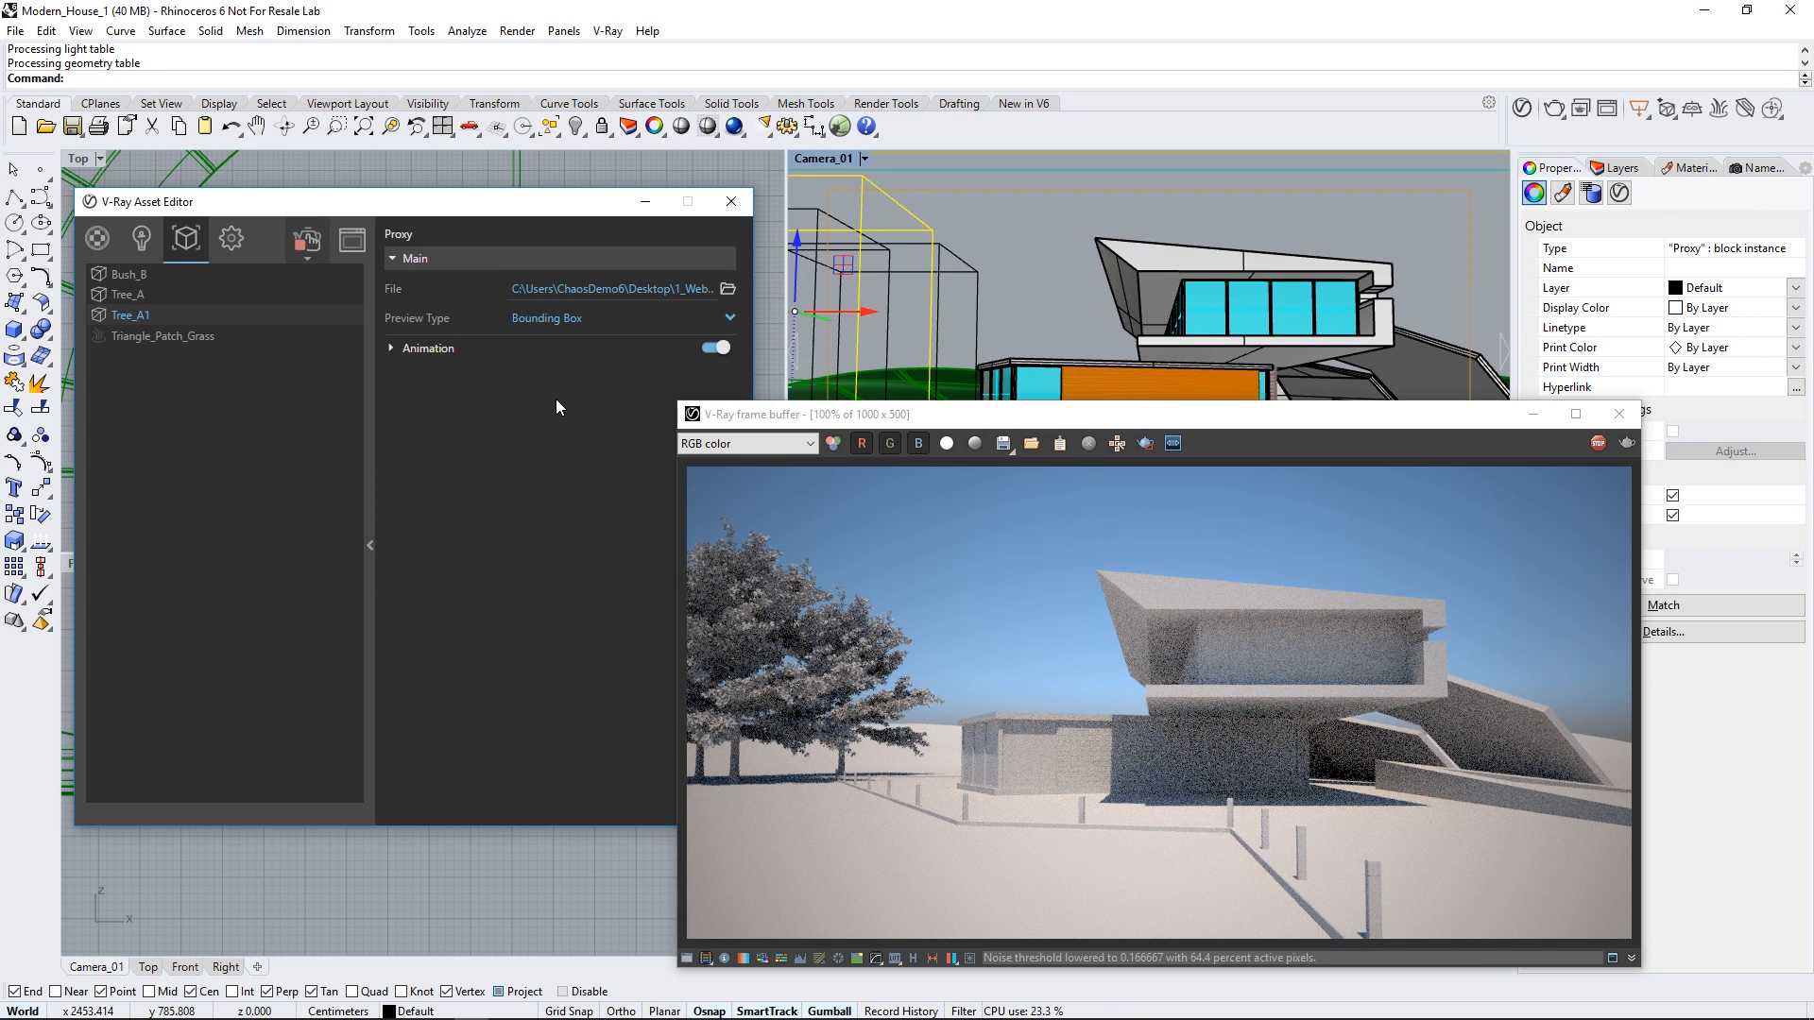
pyautogui.click(558, 399)
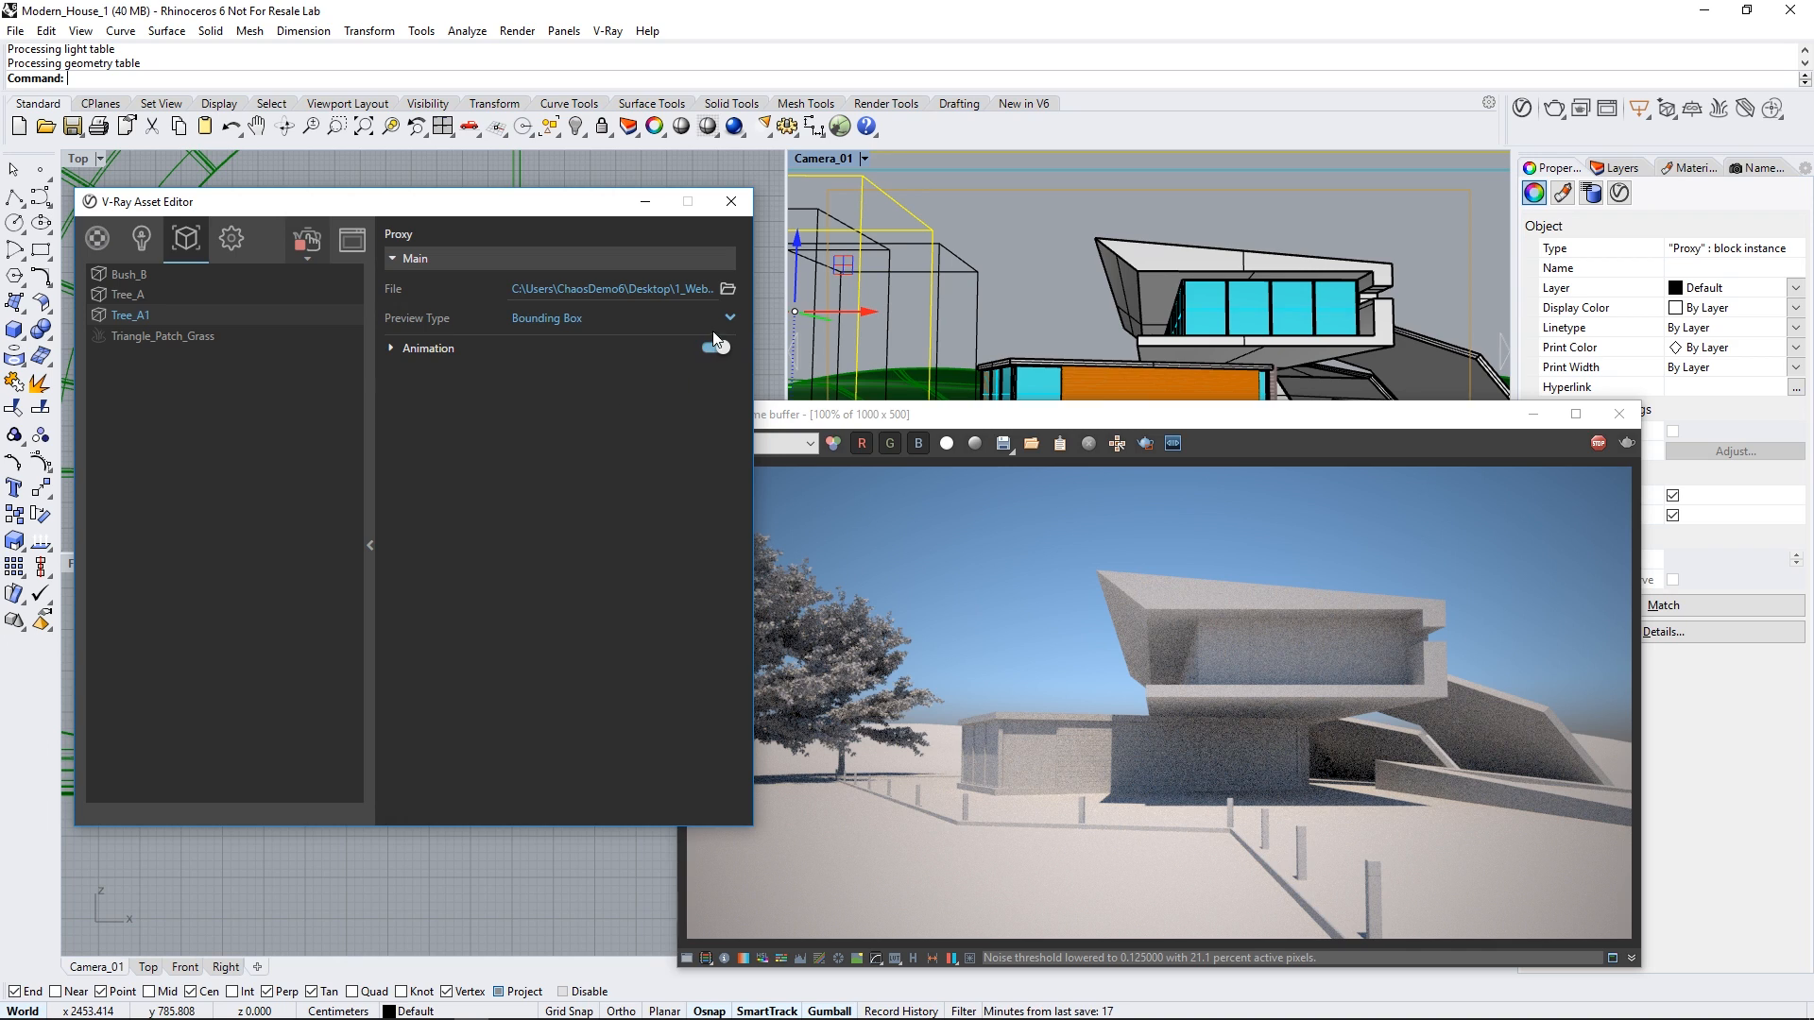
# Step: Set the Tree_A1 proxy's preview type to Point (Origin)
pyautogui.click(733, 317)
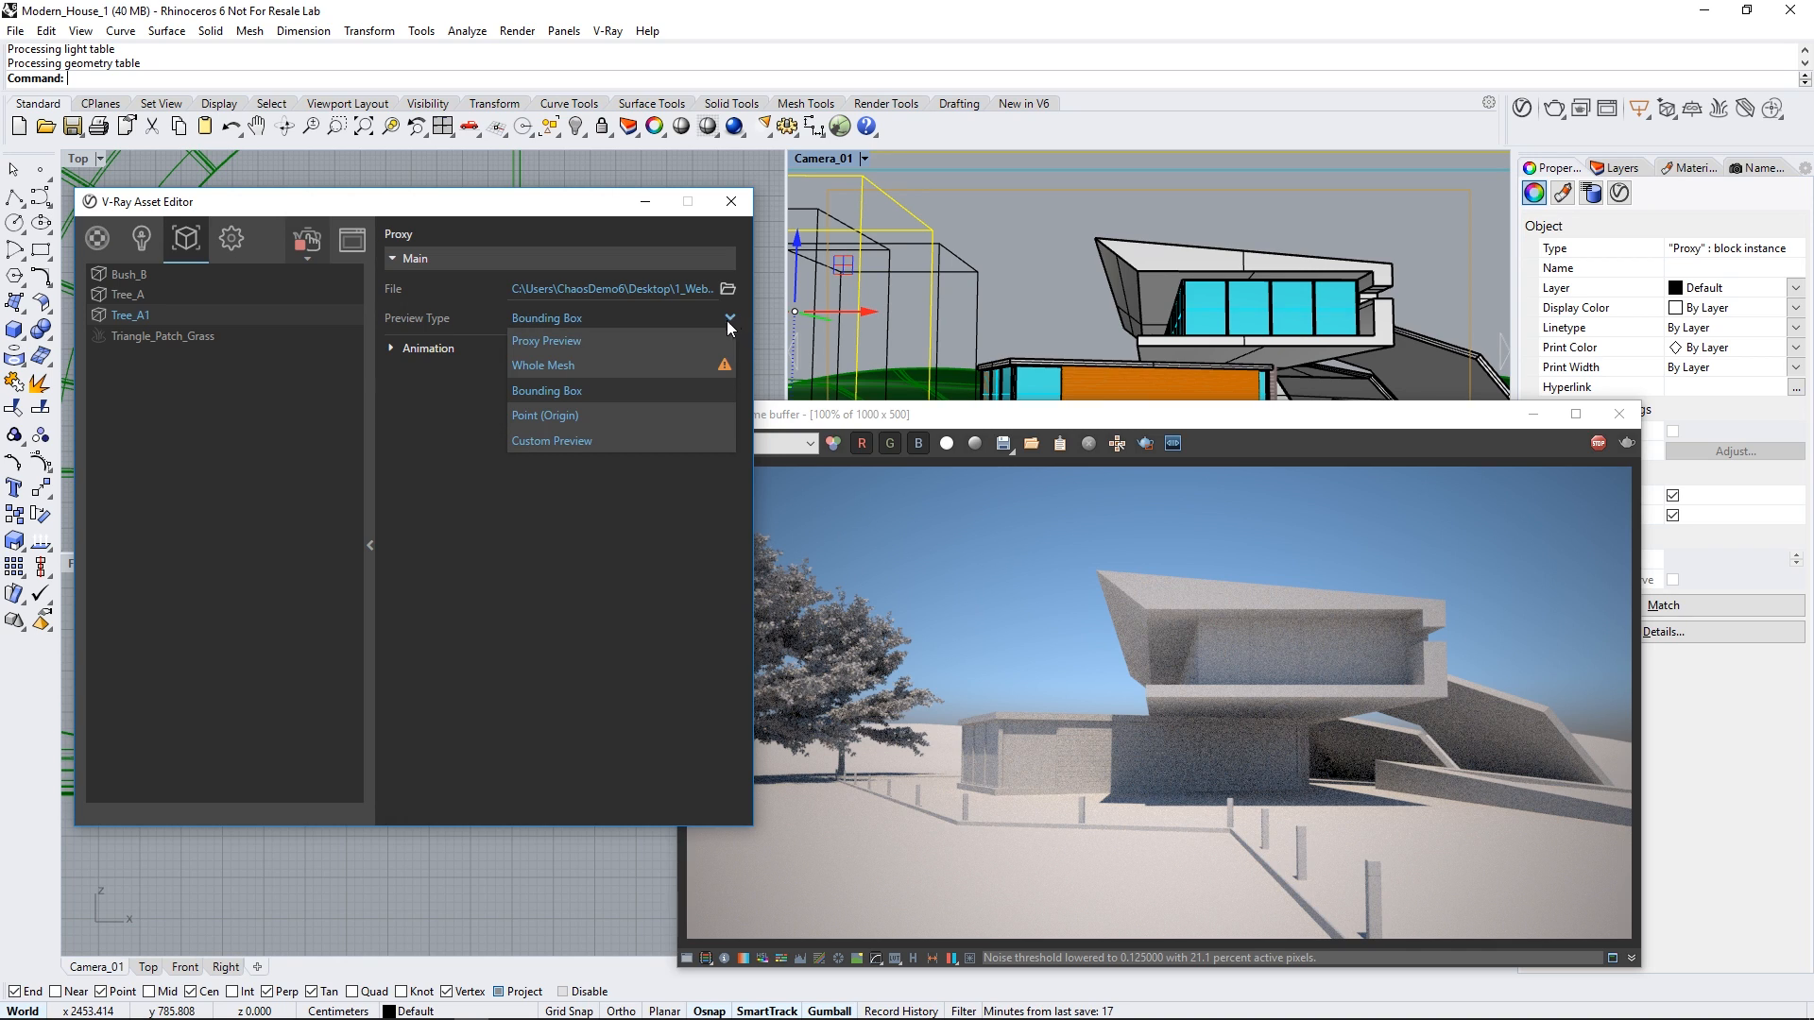
pyautogui.click(609, 416)
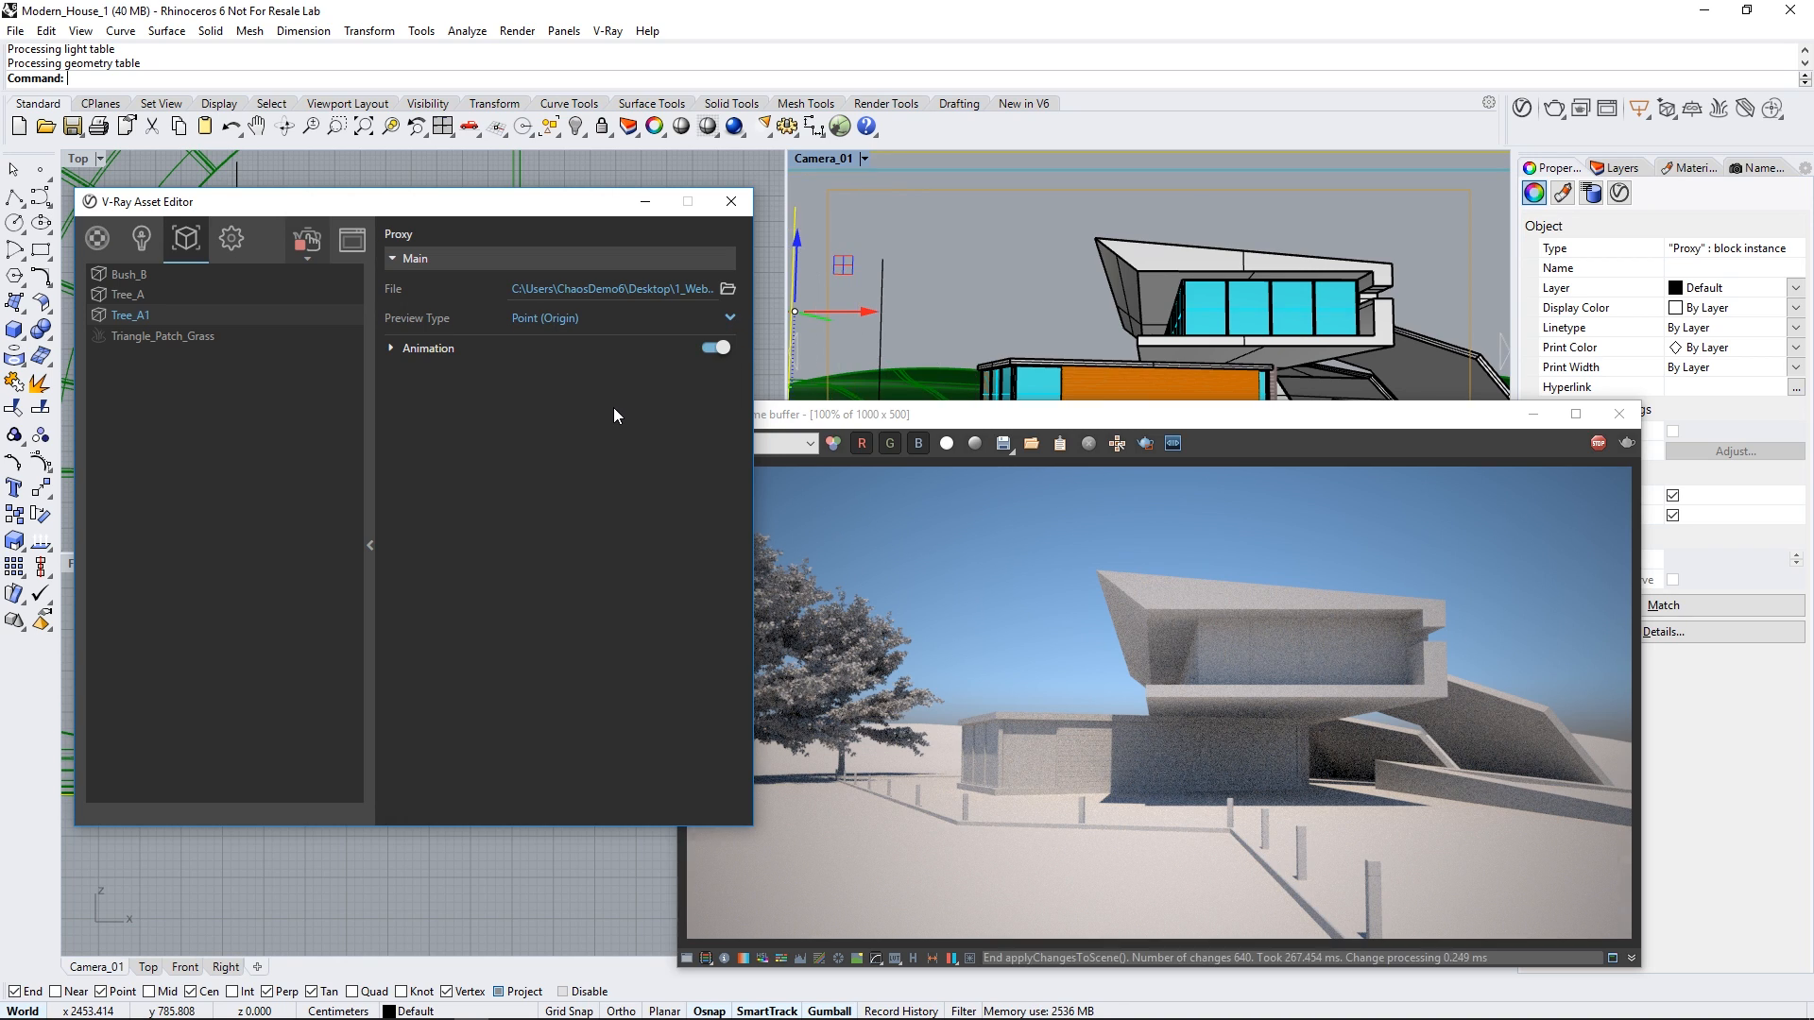
pyautogui.click(731, 319)
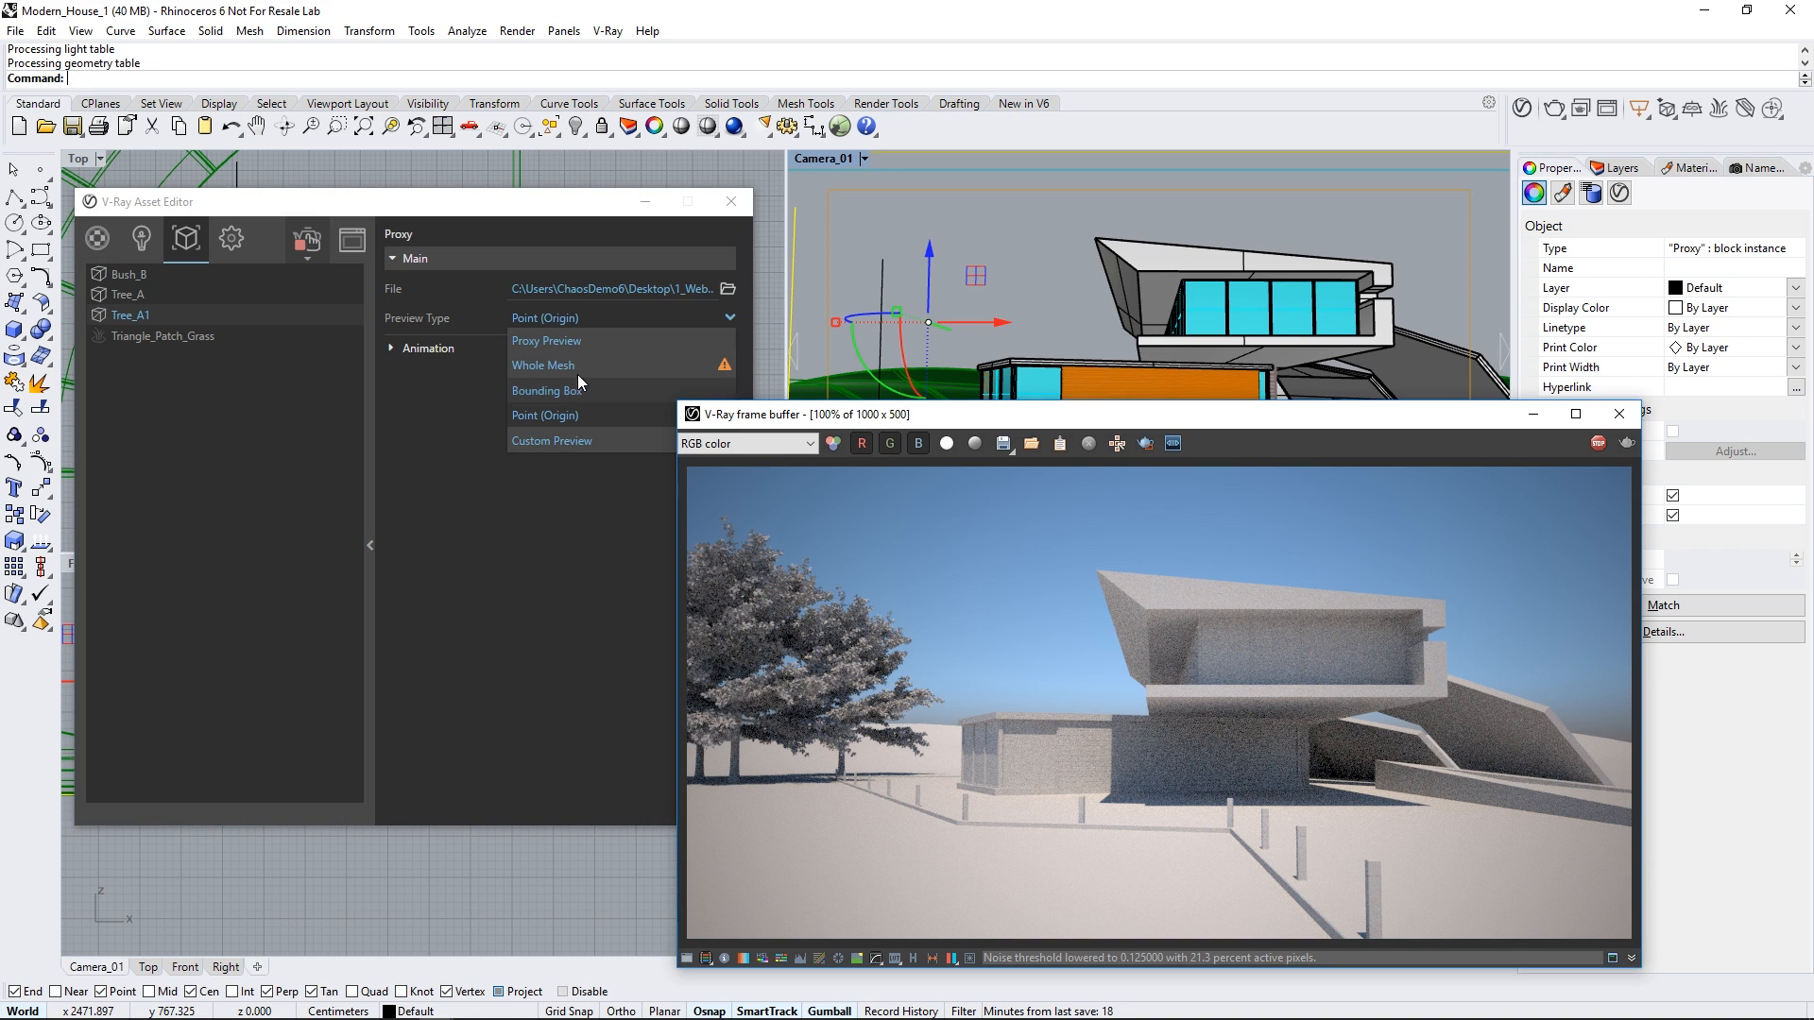
# Step: Delete the Tree_A1 proxy from the geometry assets
pyautogui.click(118, 318)
pyautogui.rightClick(118, 318)
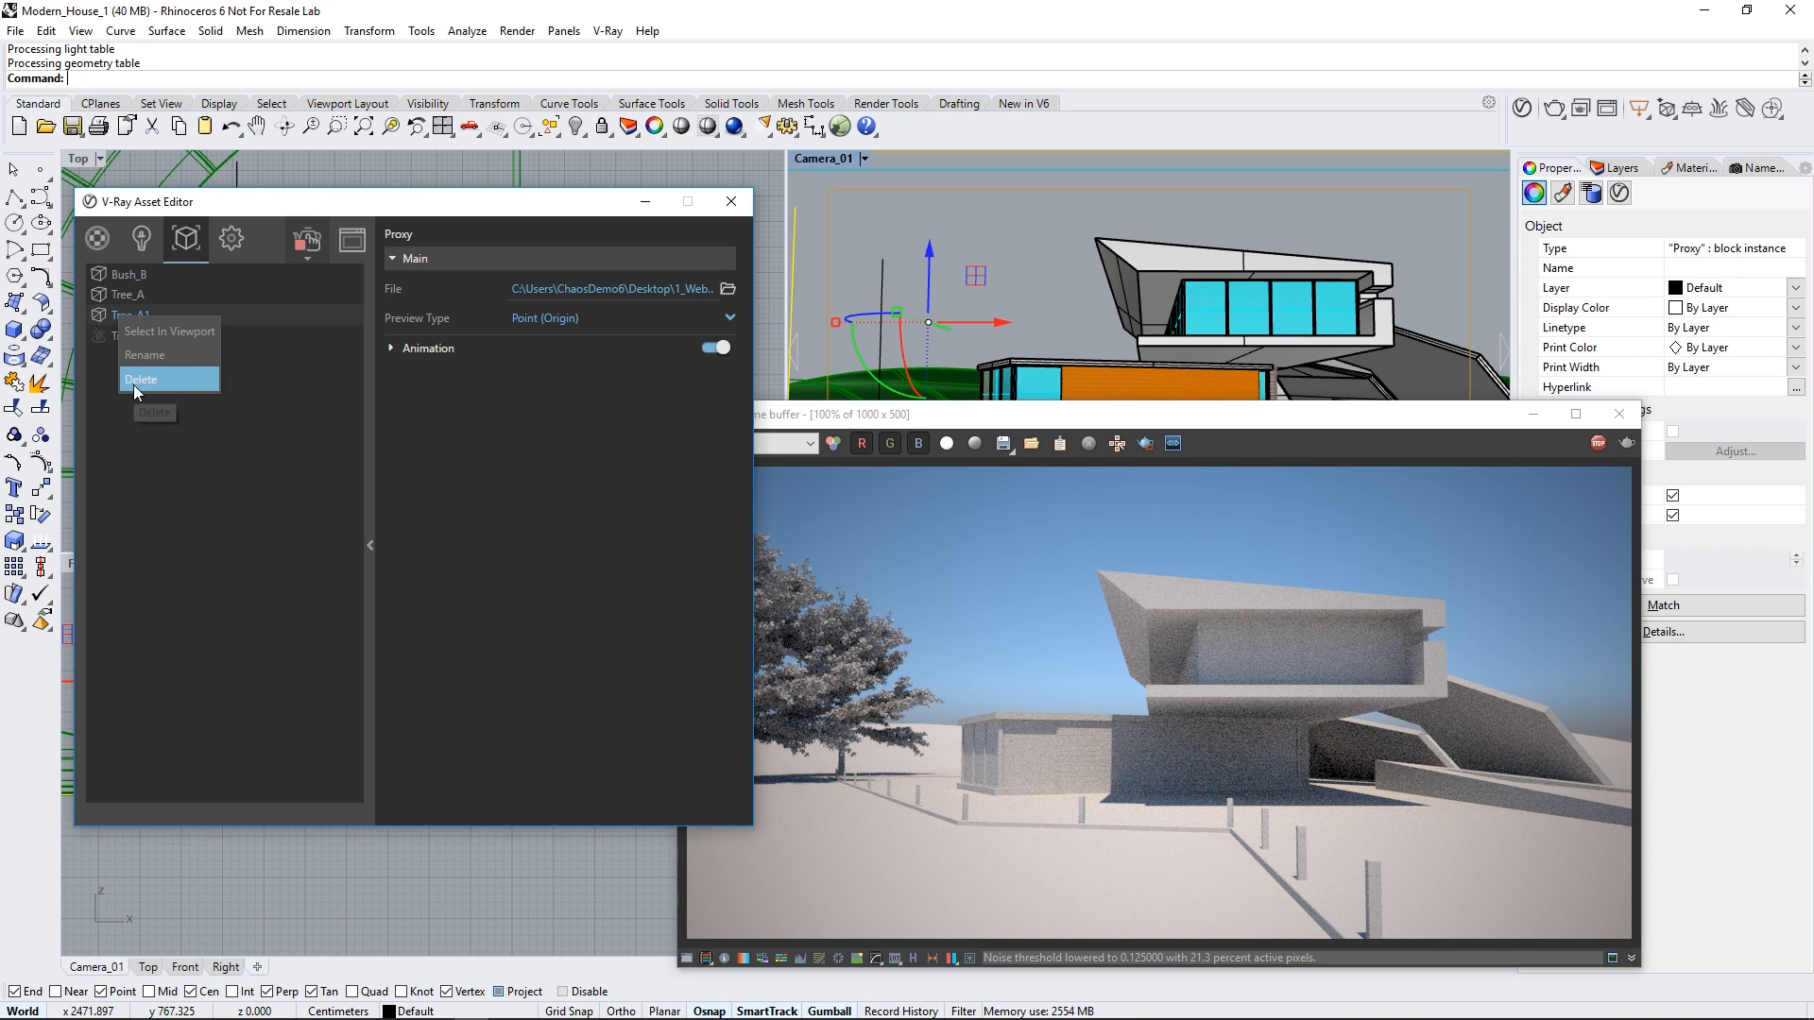
pyautogui.click(134, 382)
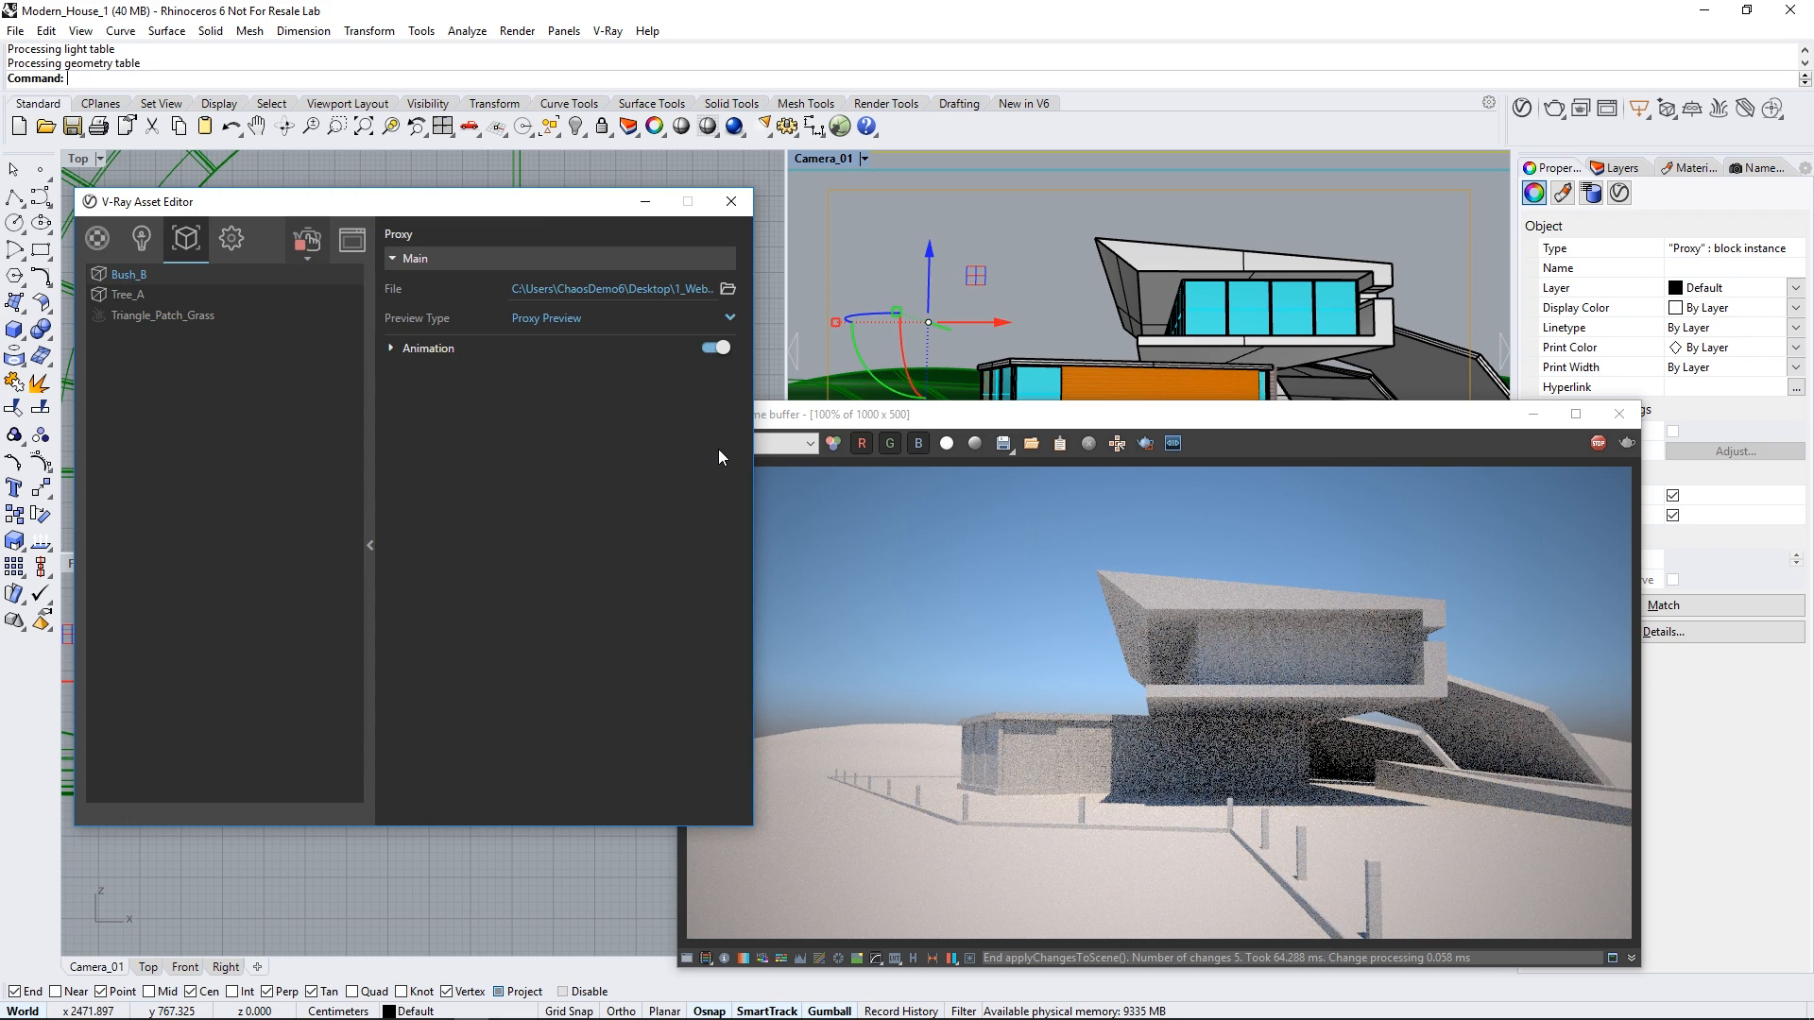
# Step: Turn on the Trees layer and select some of its tree blocks in the Camera_01 view
pyautogui.click(1613, 168)
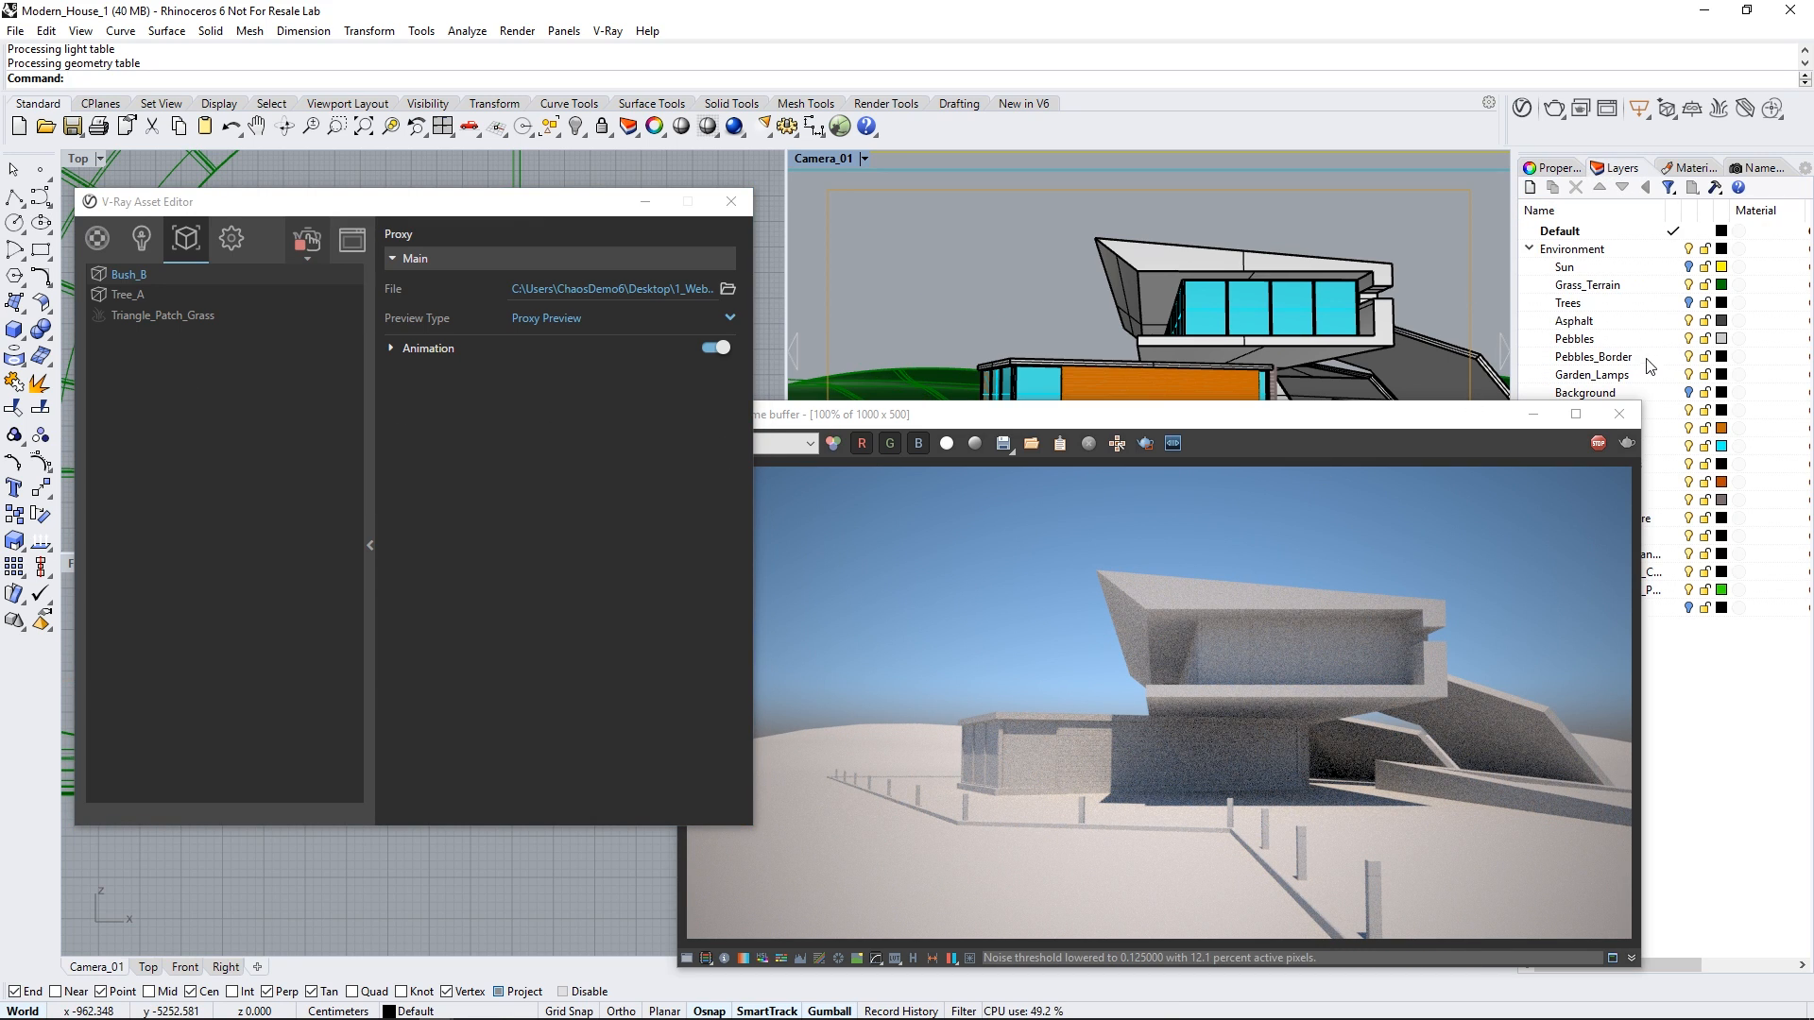
pyautogui.click(1689, 303)
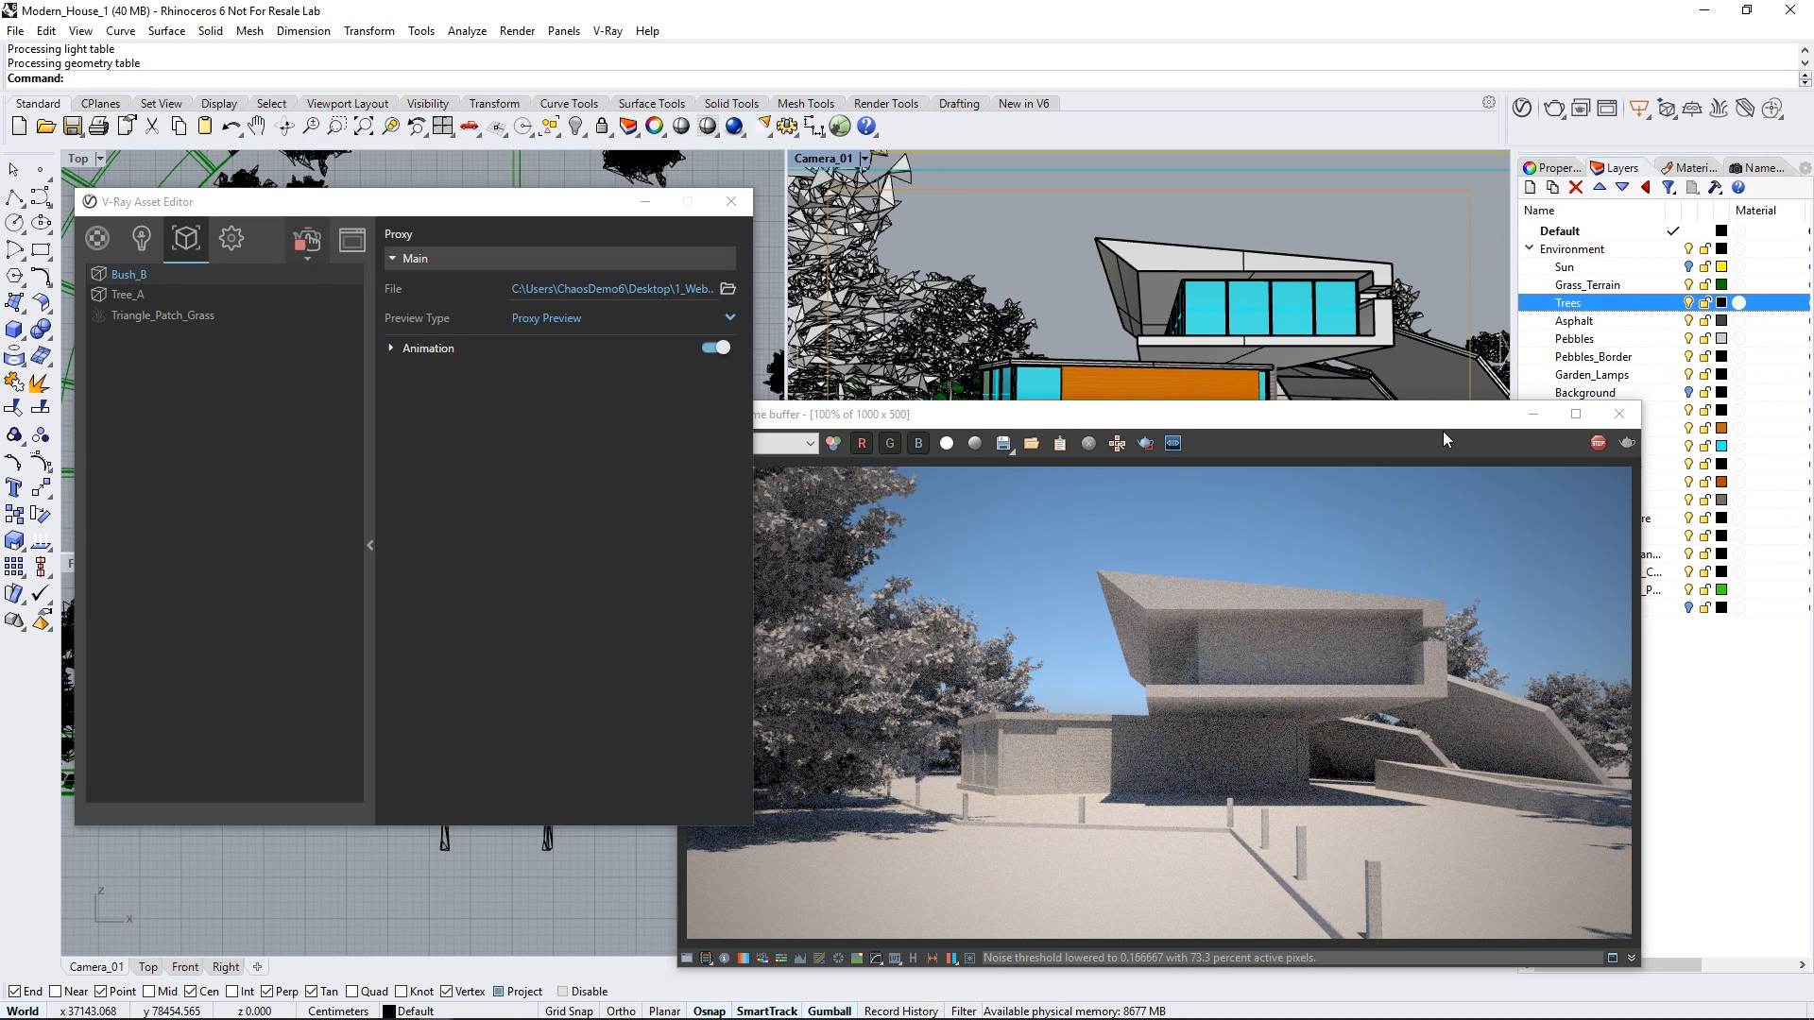
pyautogui.click(1485, 357)
pyautogui.click(1488, 355)
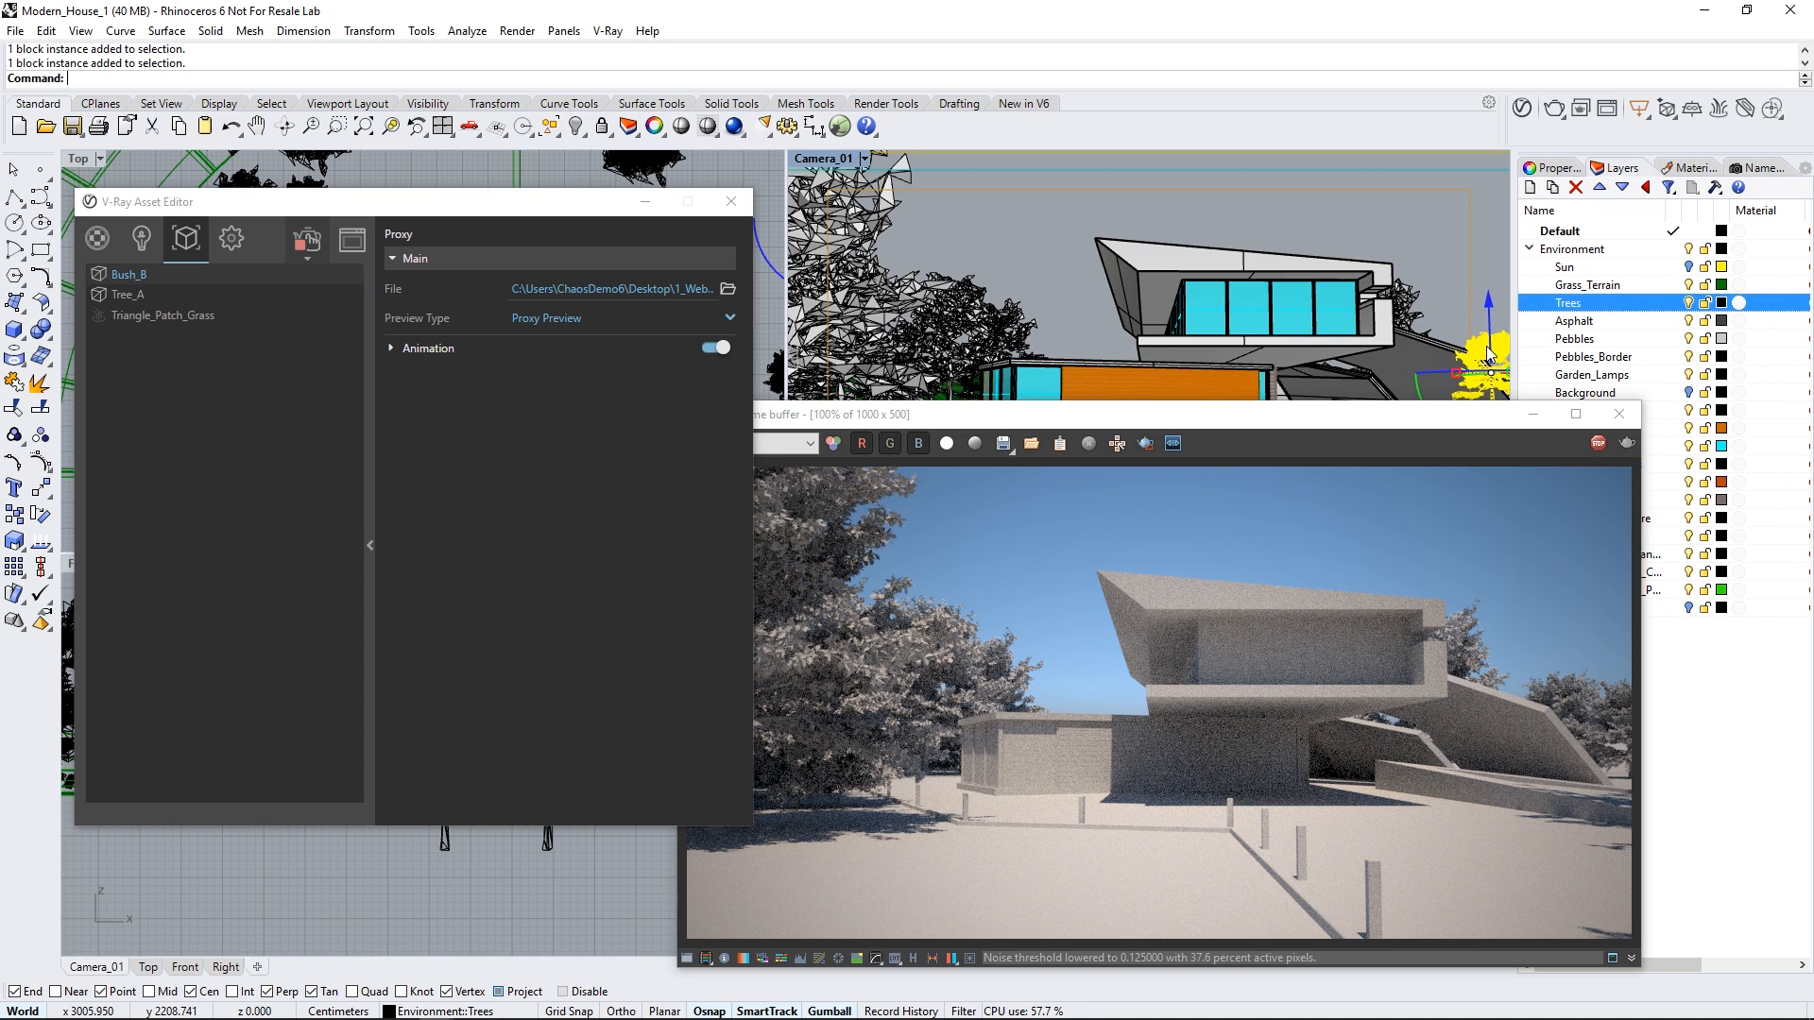
pyautogui.click(815, 395)
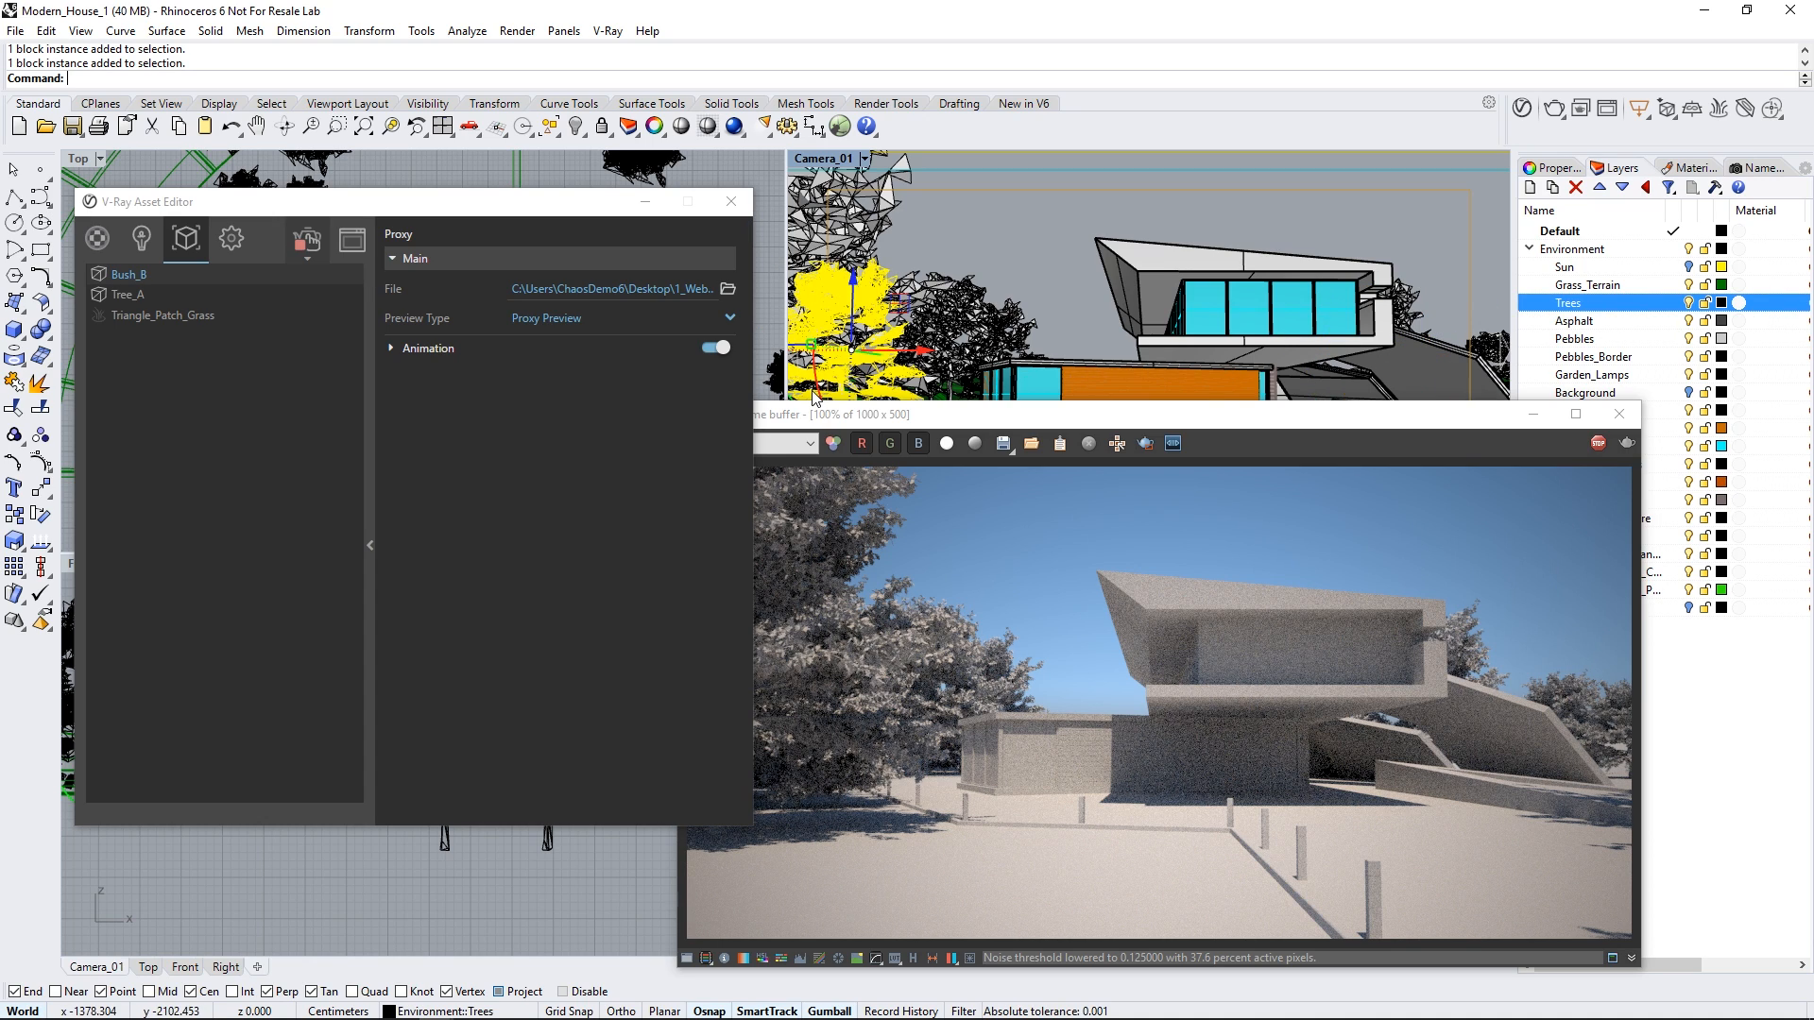
# Step: Collapse the Asset Editor's settings and arrange its window beside the frame buffer so the Top view is uncovered
pyautogui.moveTo(1149, 422); pyautogui.dragTo(1171, 235)
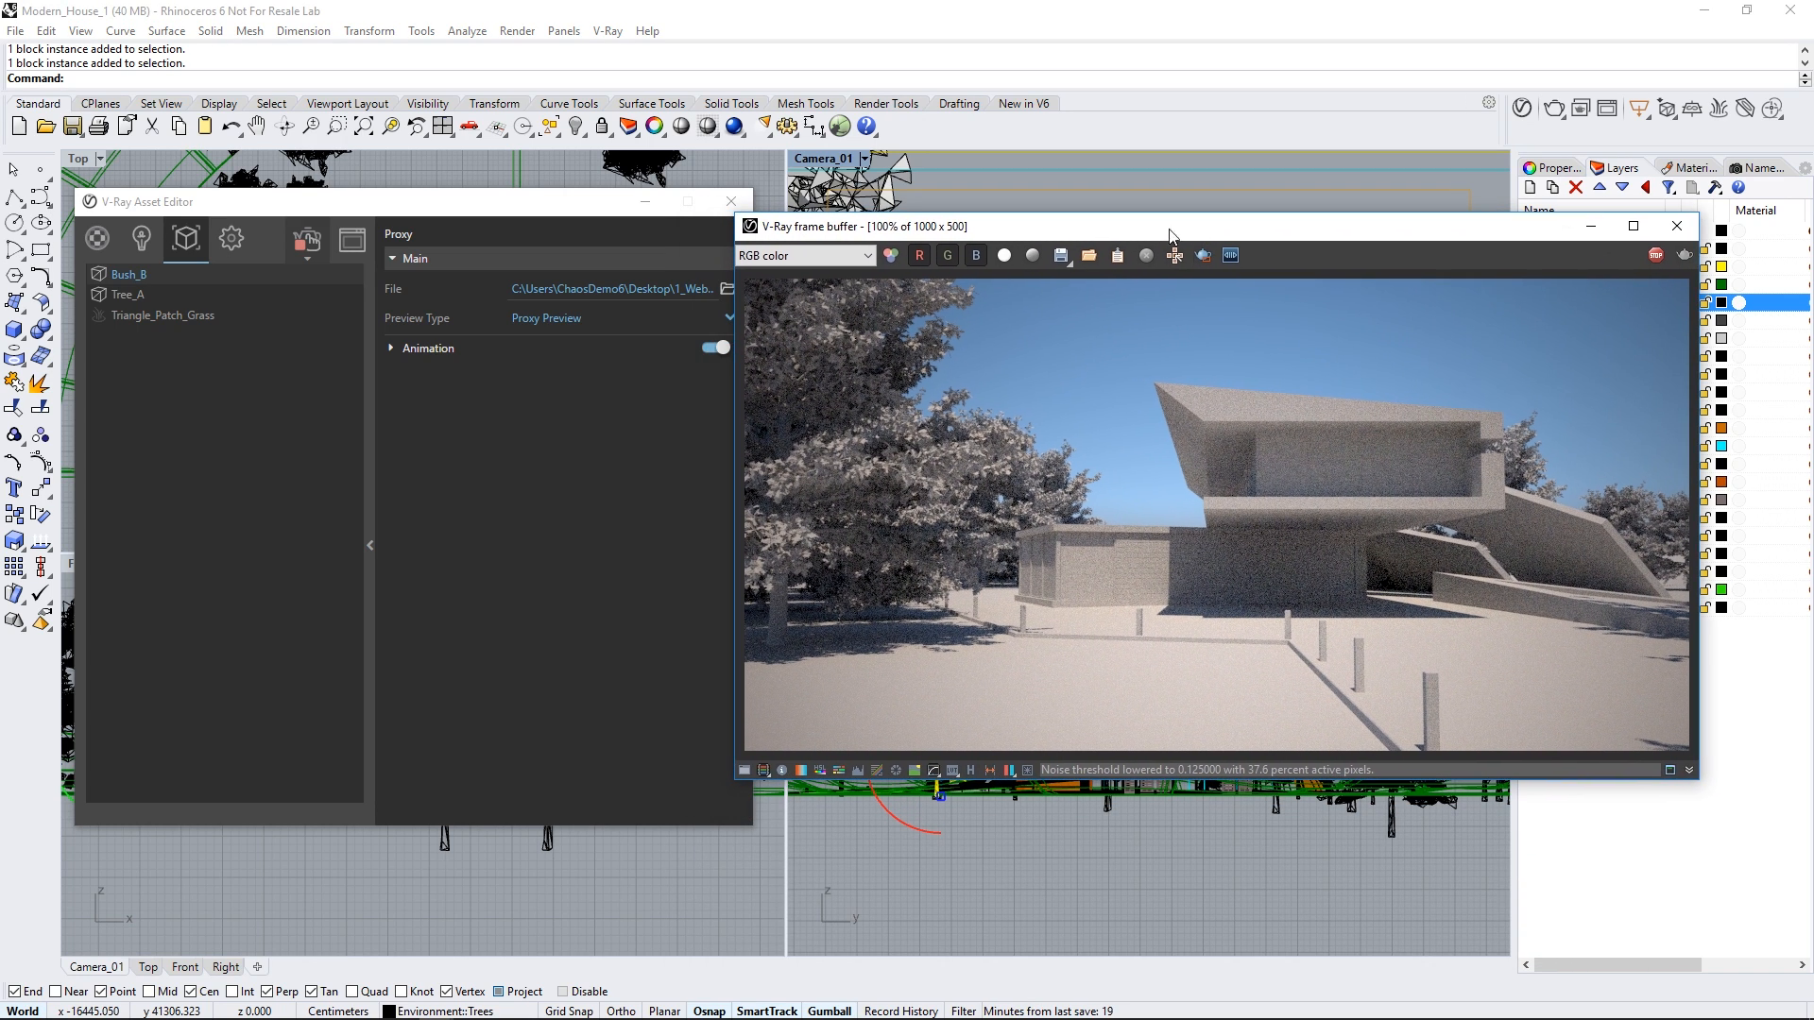
pyautogui.click(368, 424)
pyautogui.moveTo(206, 202); pyautogui.dragTo(479, 236)
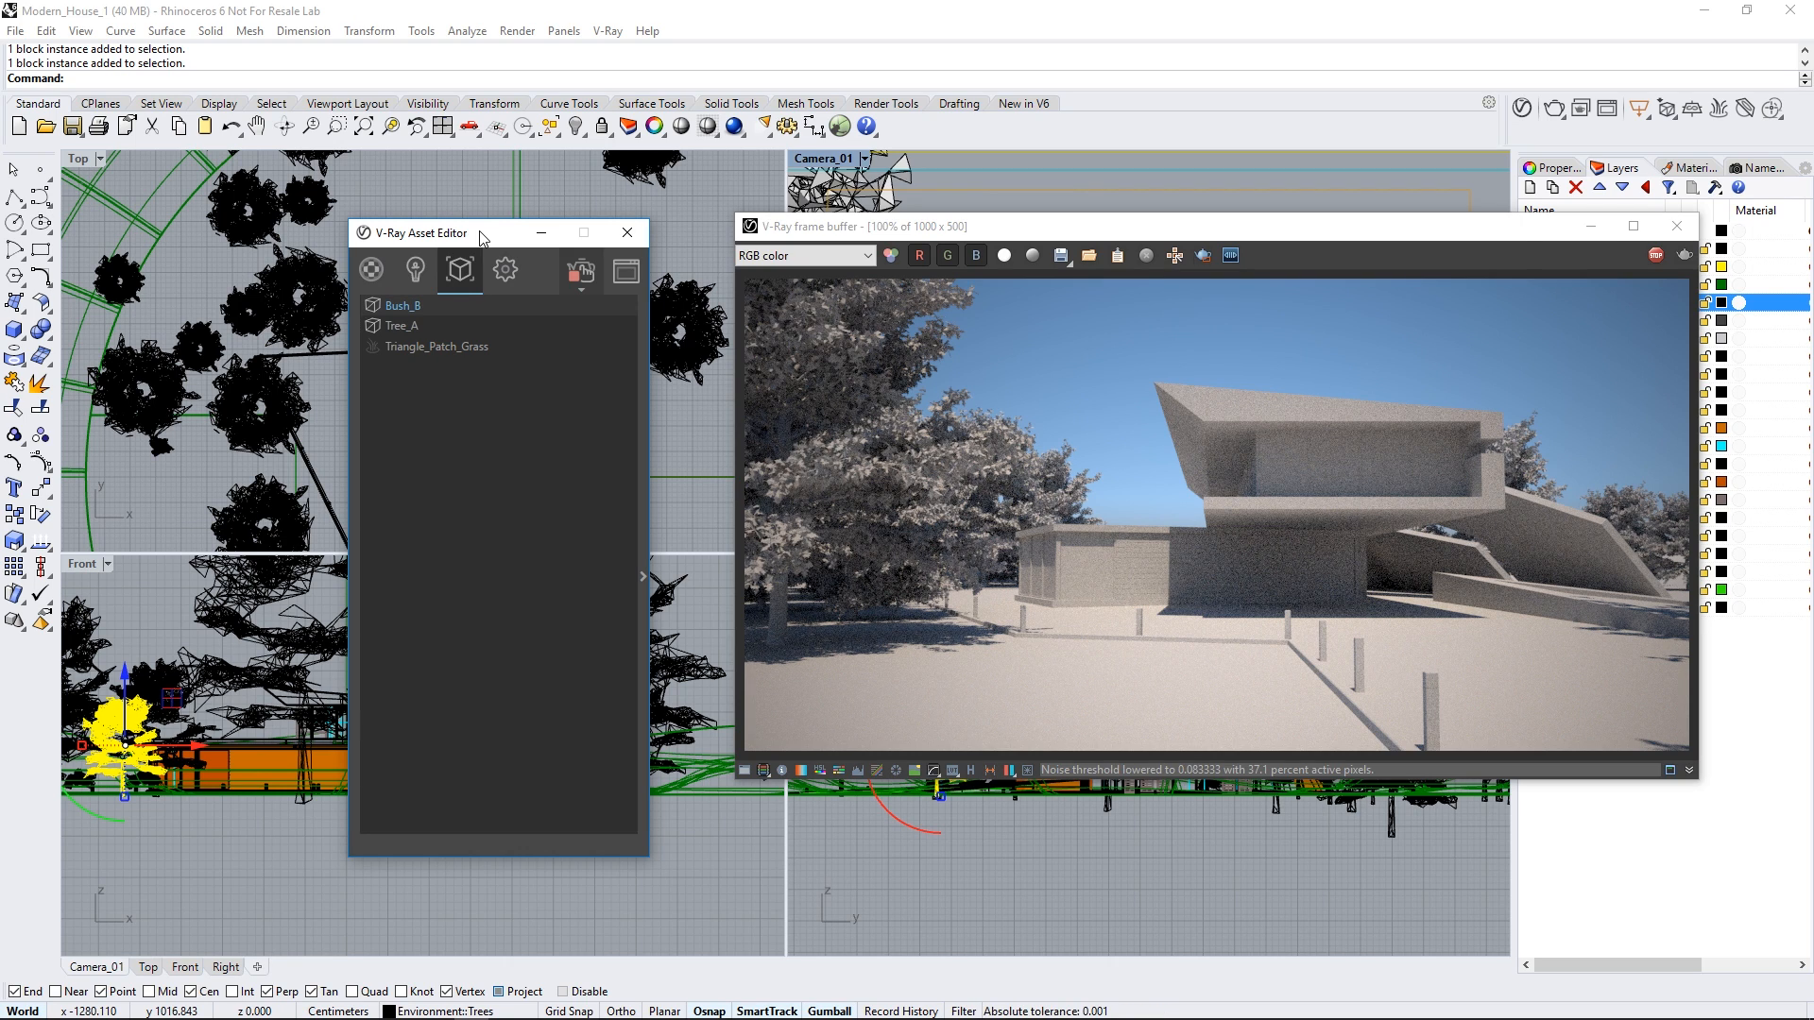
# Step: Create V-Ray Fur on the Grass_Terrain surface bordering the slanted terrace edge, with the Camera_01 view maximized
pyautogui.click(176, 272)
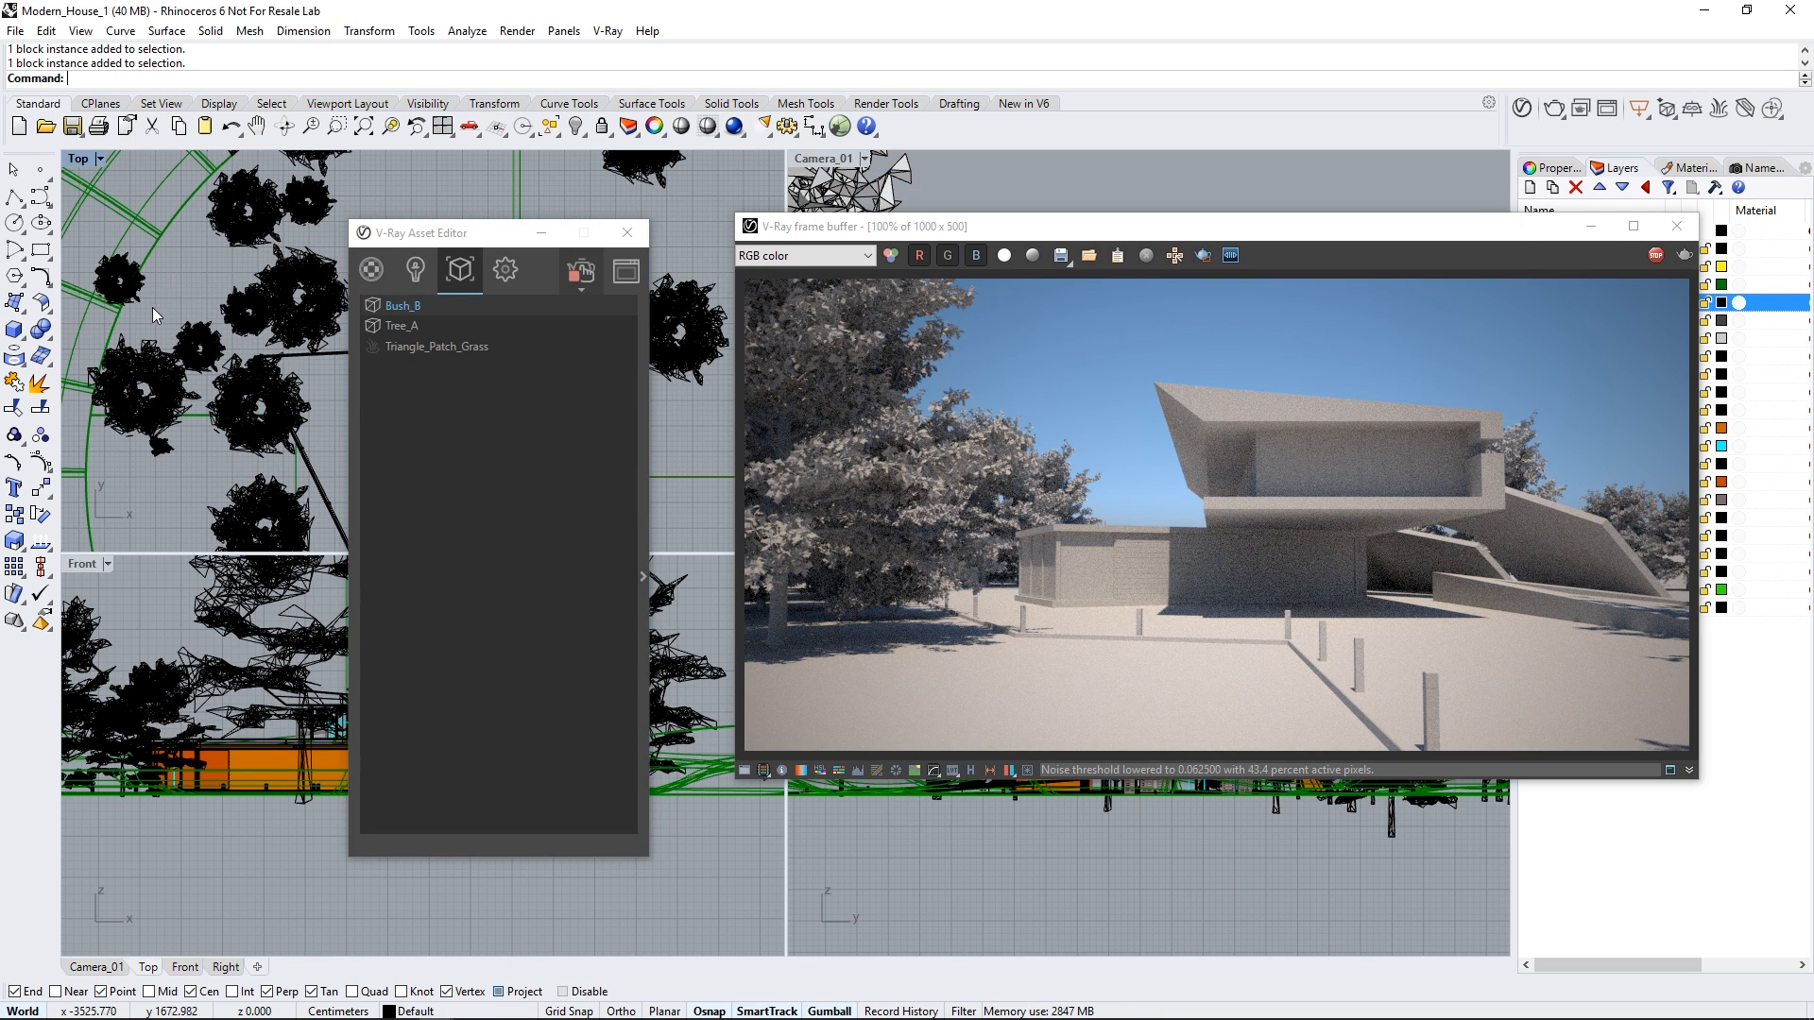
pyautogui.scroll(-3, 151, 312)
pyautogui.click(129, 209)
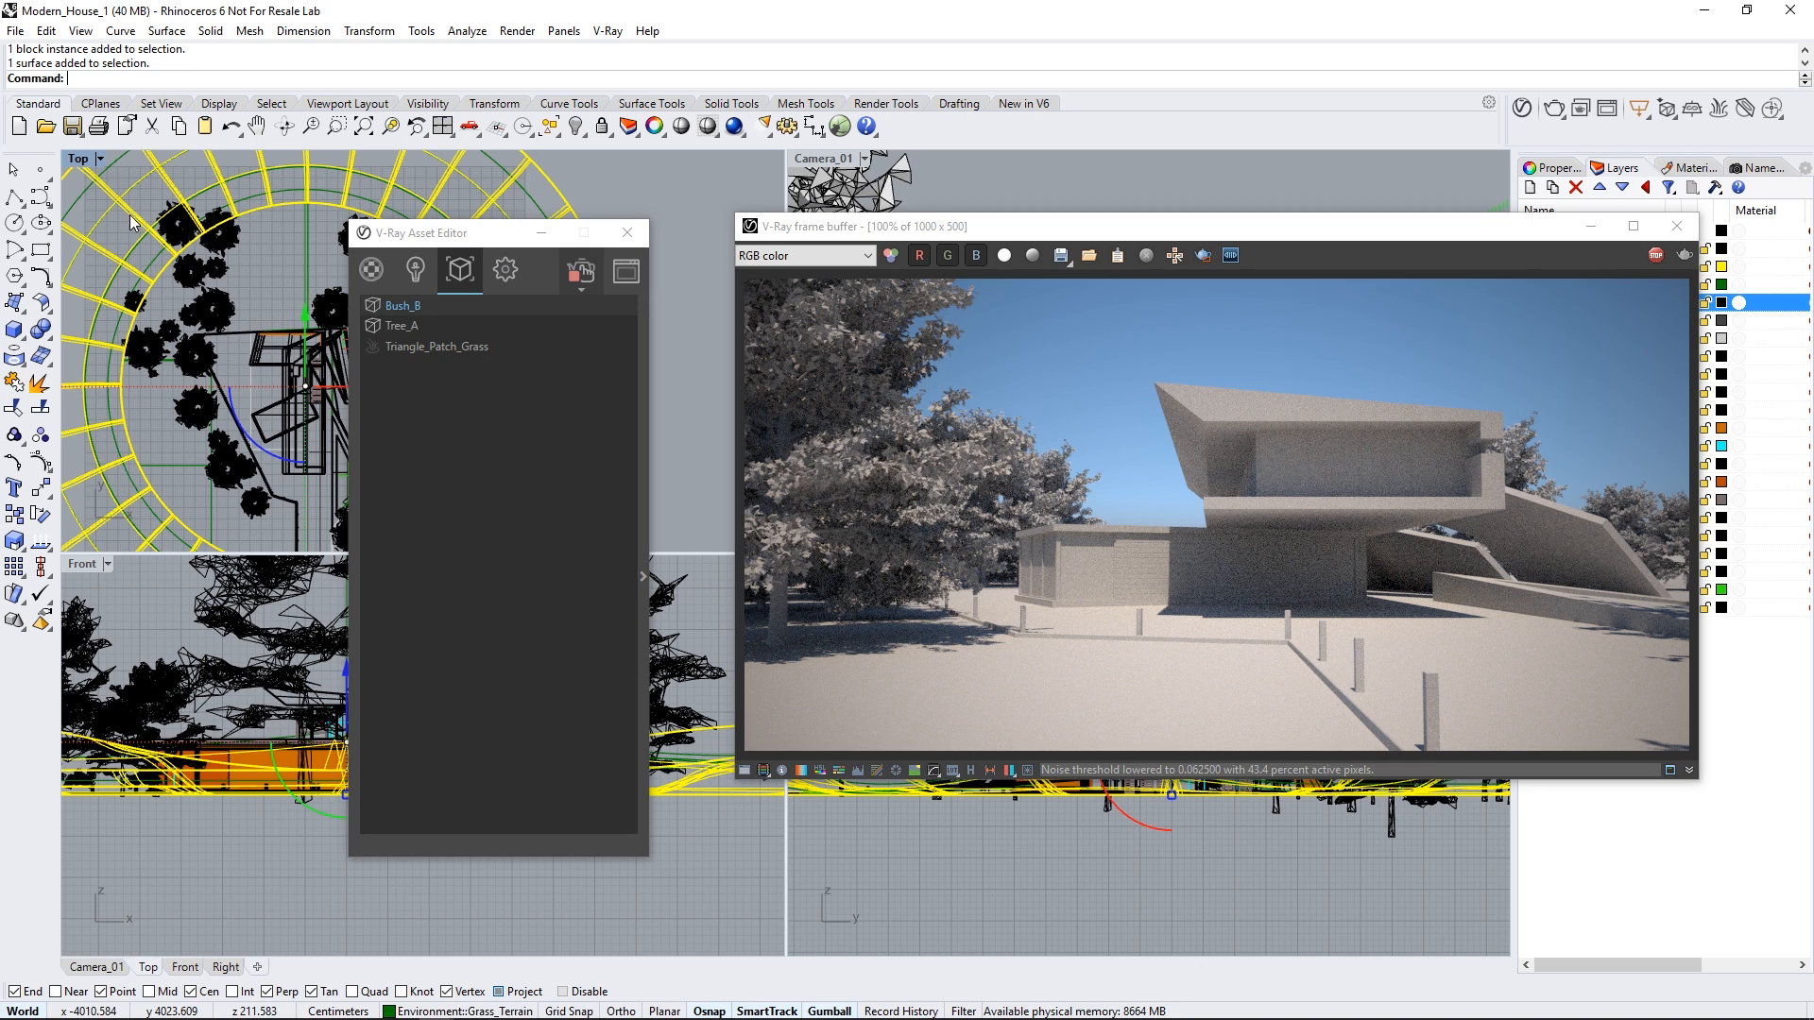
pyautogui.click(304, 243)
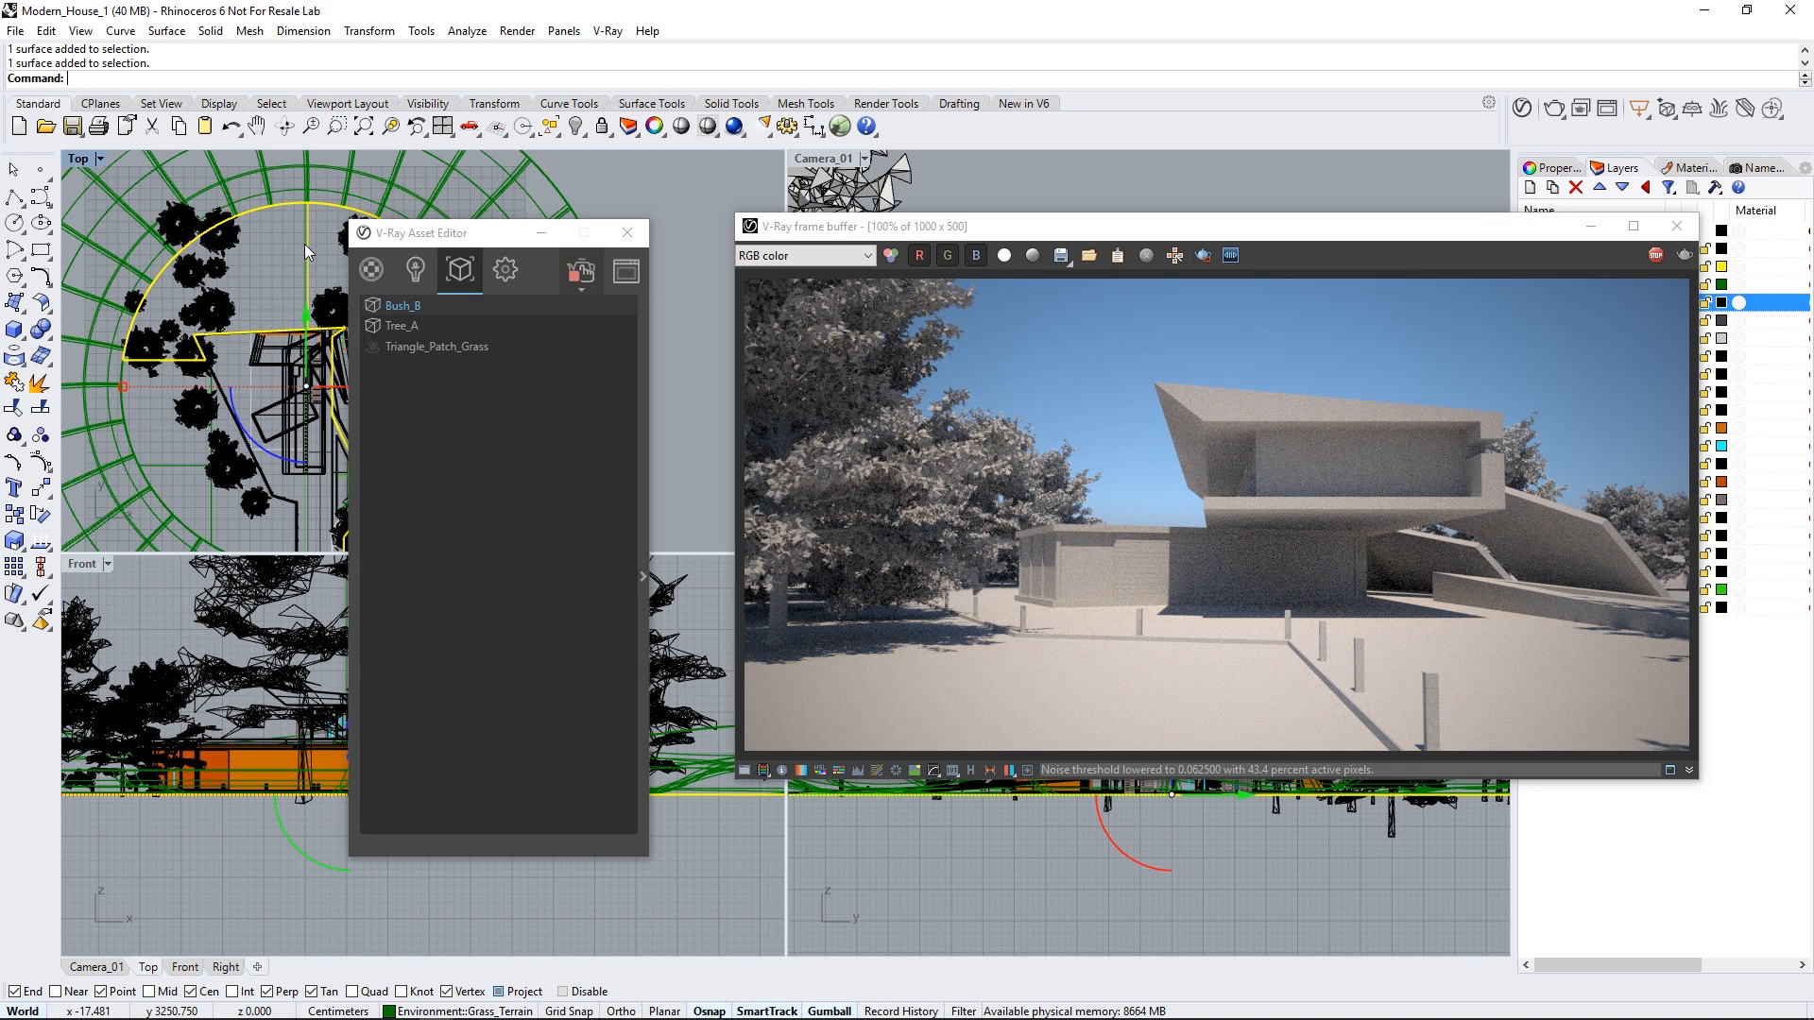
pyautogui.click(172, 463)
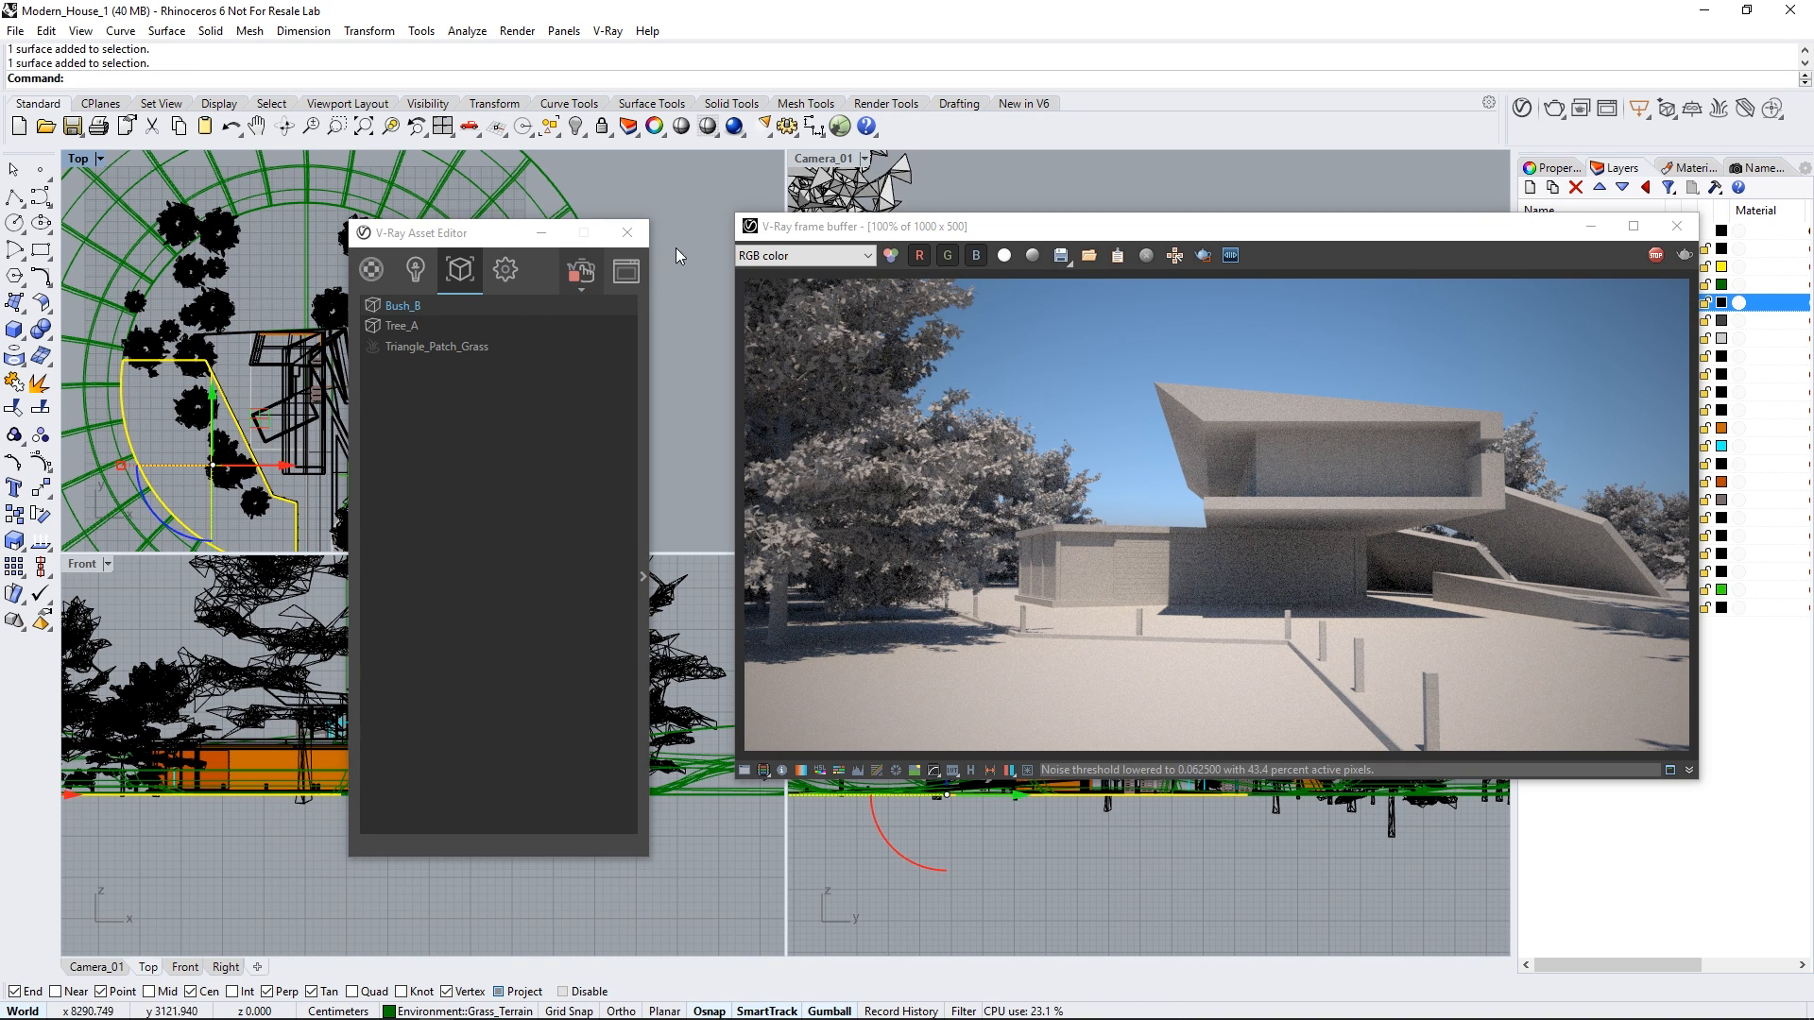
pyautogui.doubleClick(820, 158)
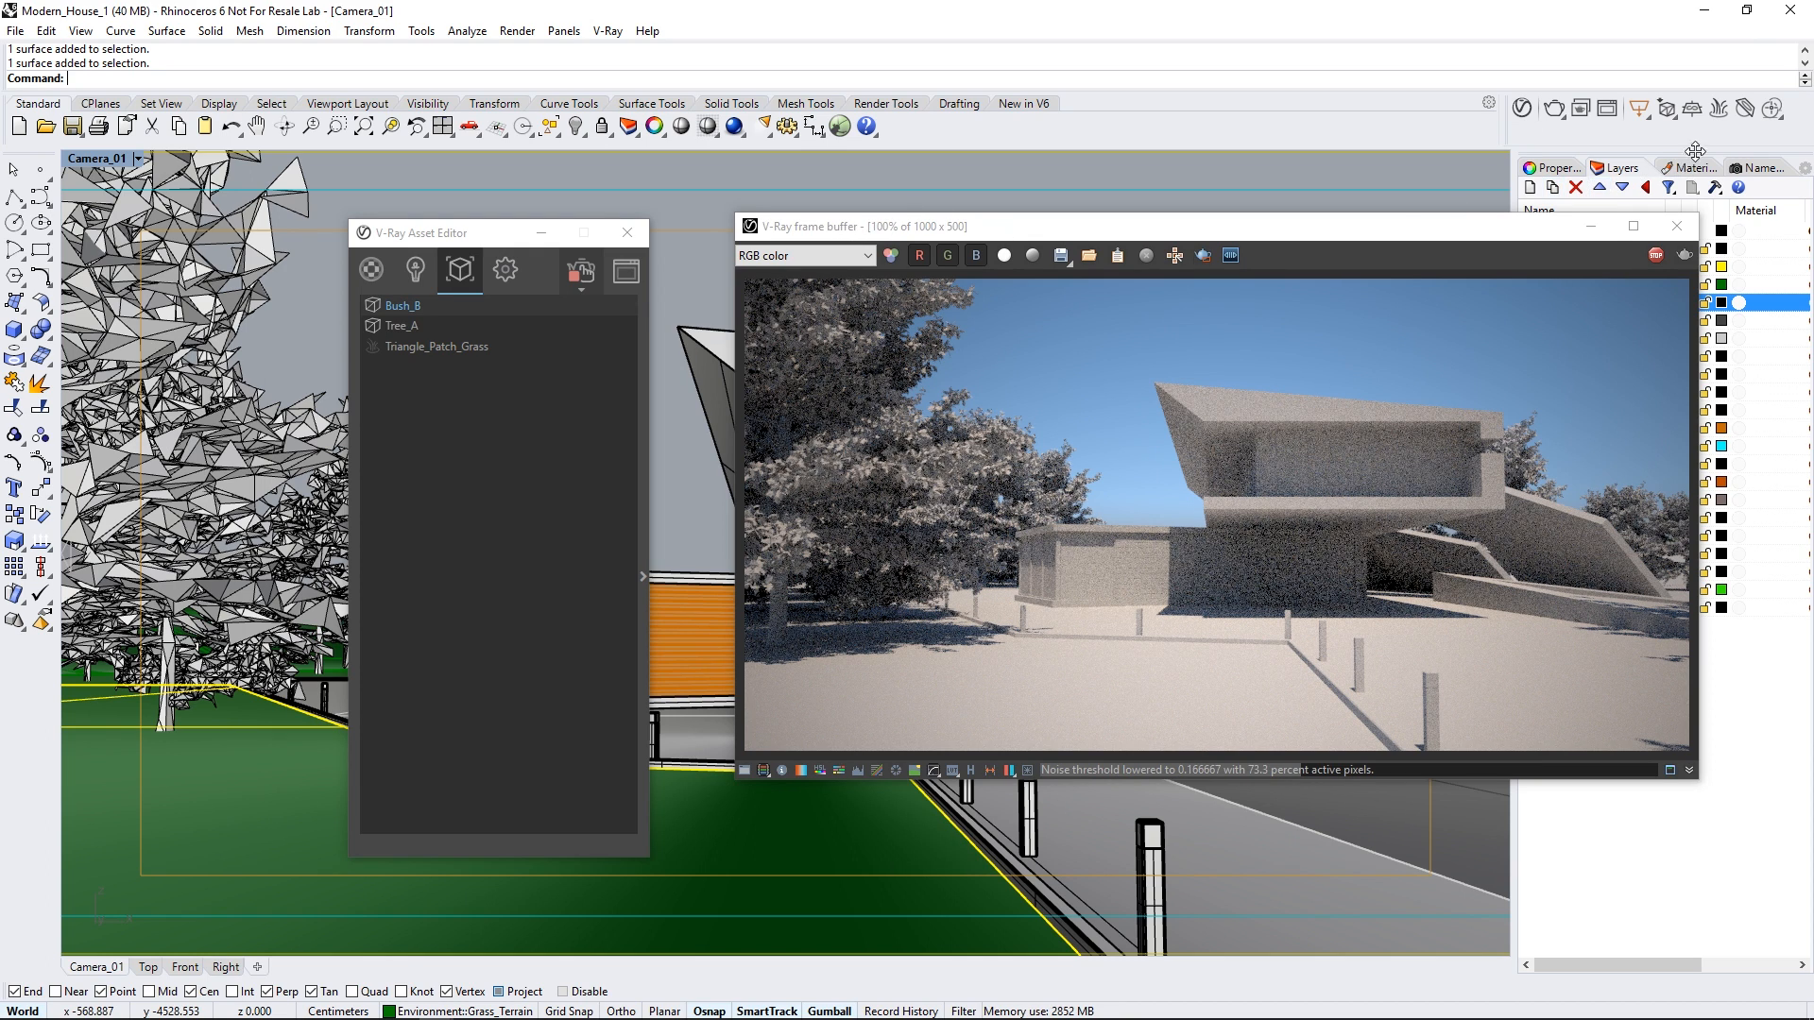
pyautogui.click(1719, 112)
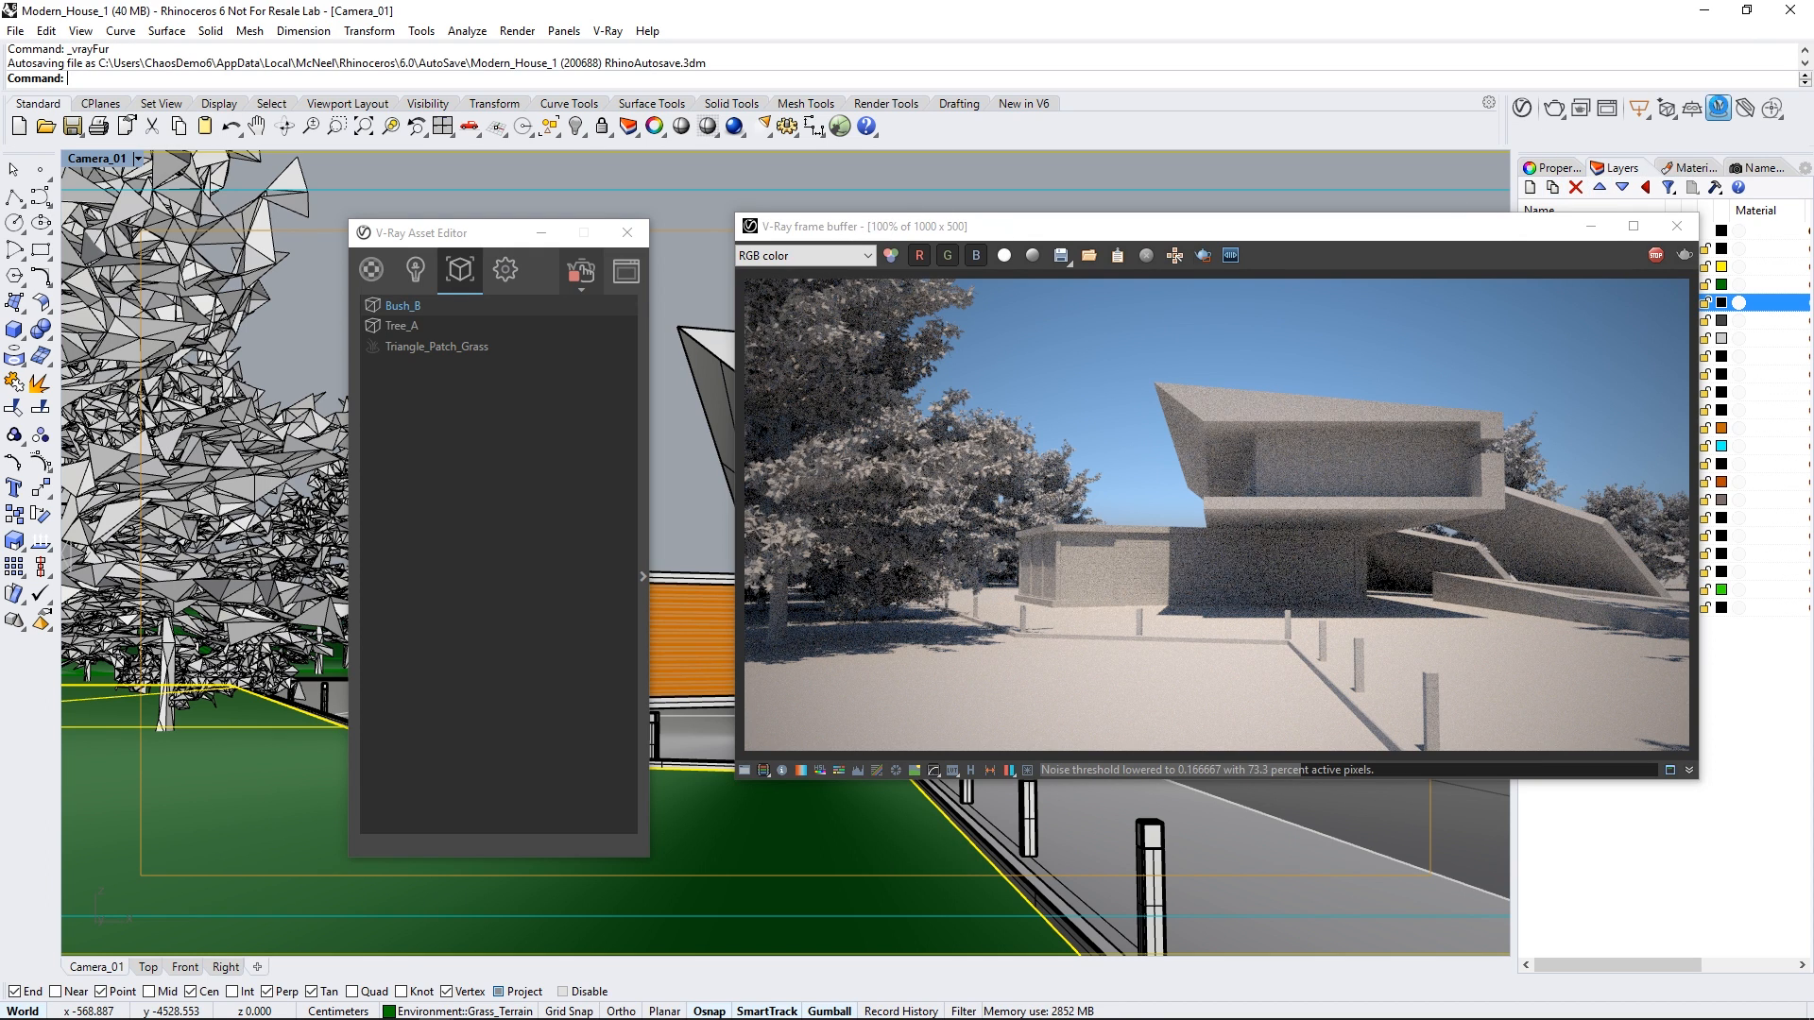
pyautogui.press('Return')
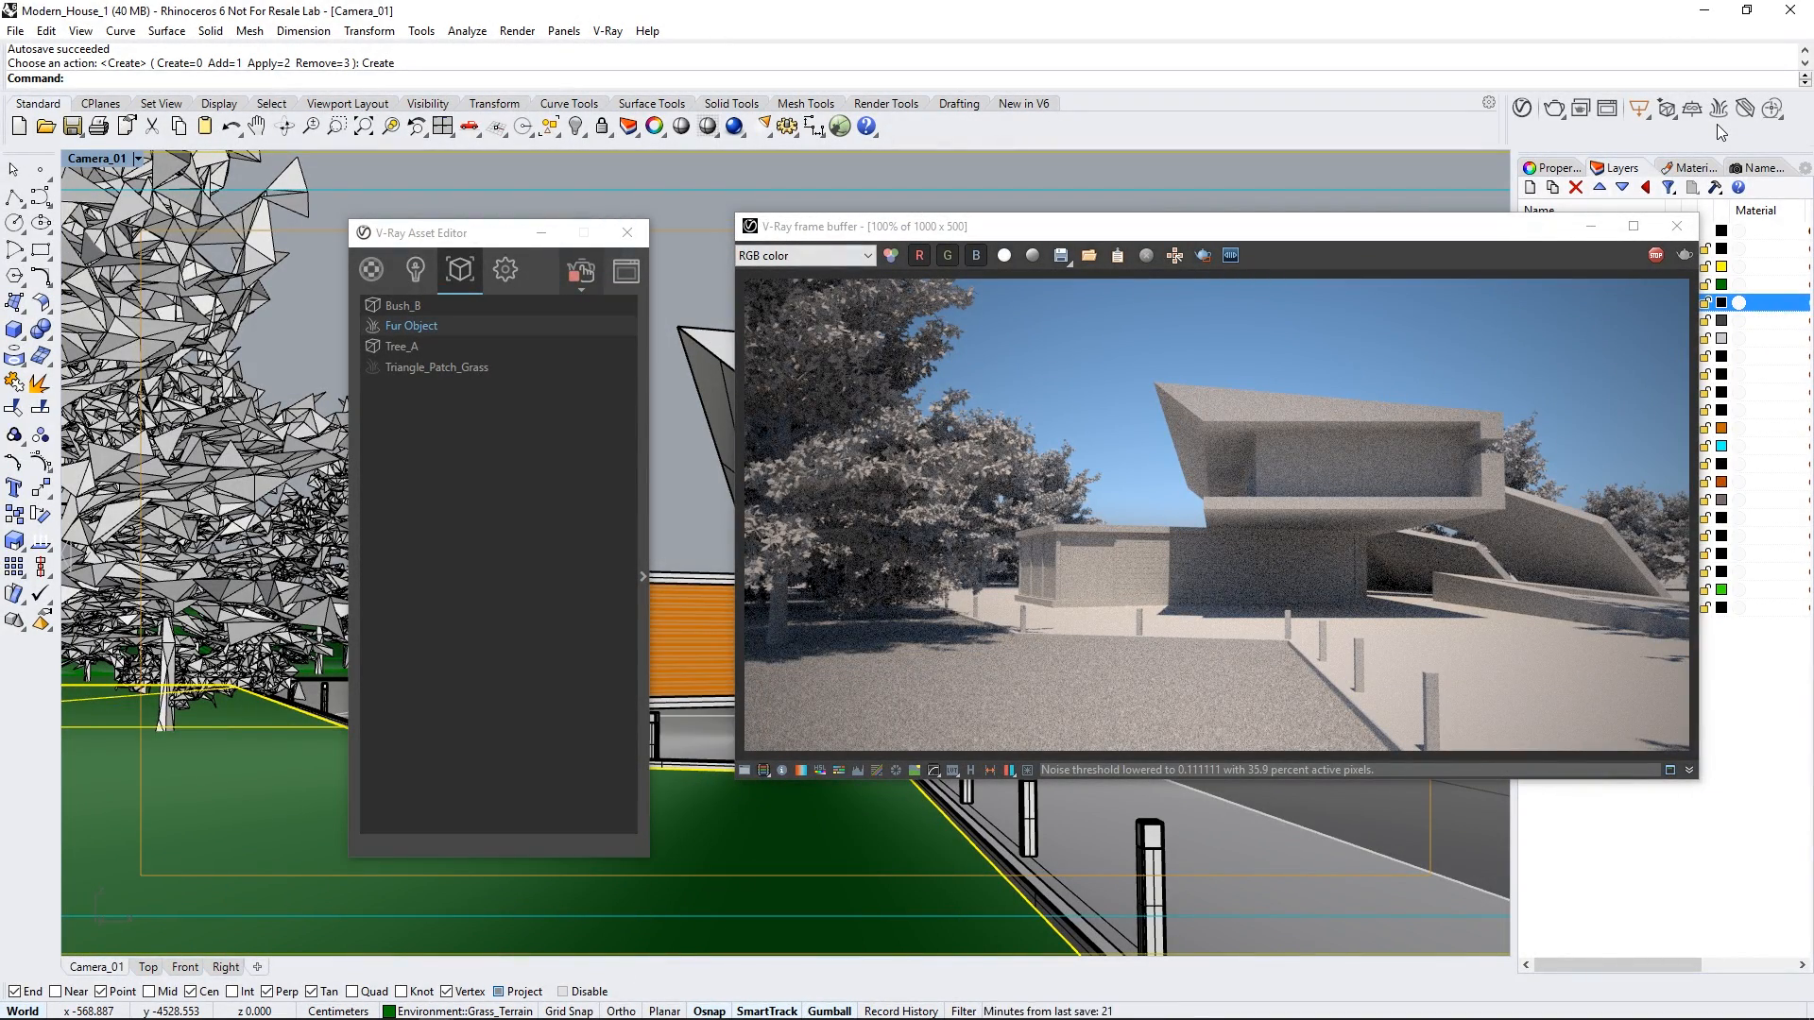
# Step: Restrict rendering to a region around the lawn's corner and enlarge the frame buffer image to 200%
pyautogui.click(1203, 256)
pyautogui.moveTo(1159, 624); pyautogui.dragTo(1376, 758)
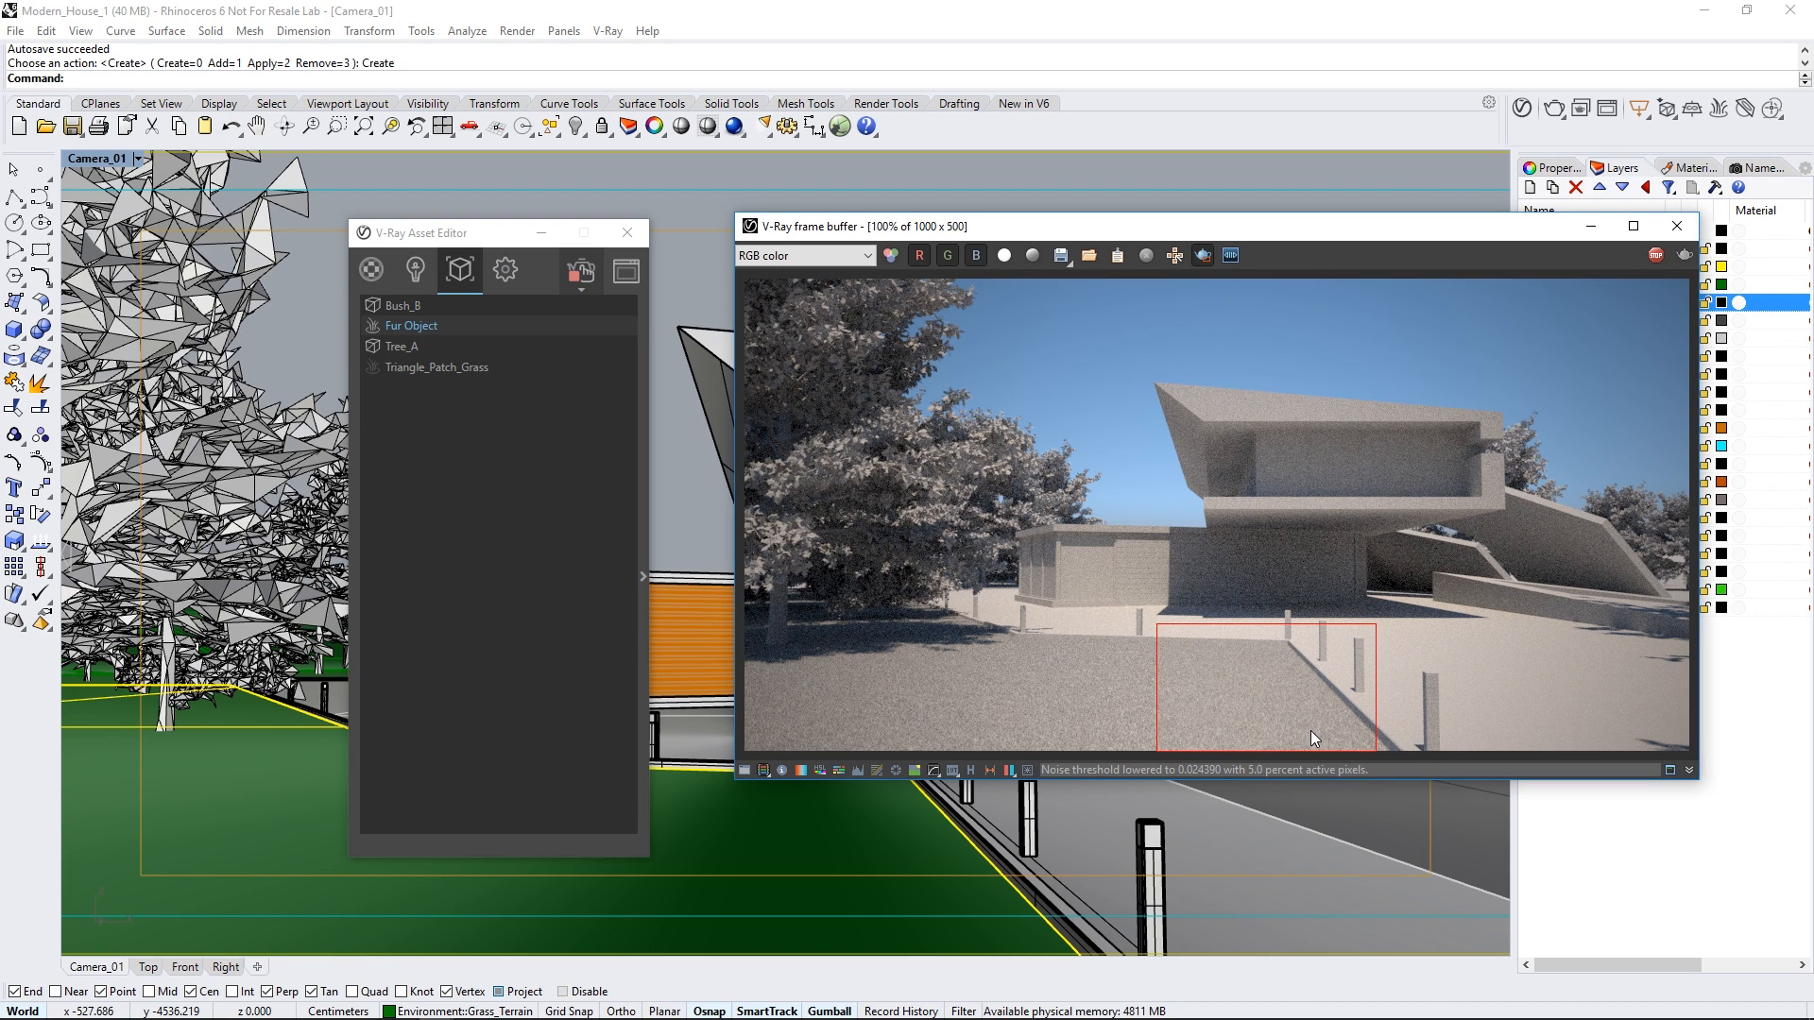
pyautogui.scroll(1, 1312, 729)
pyautogui.moveTo(1691, 681); pyautogui.dragTo(1692, 704)
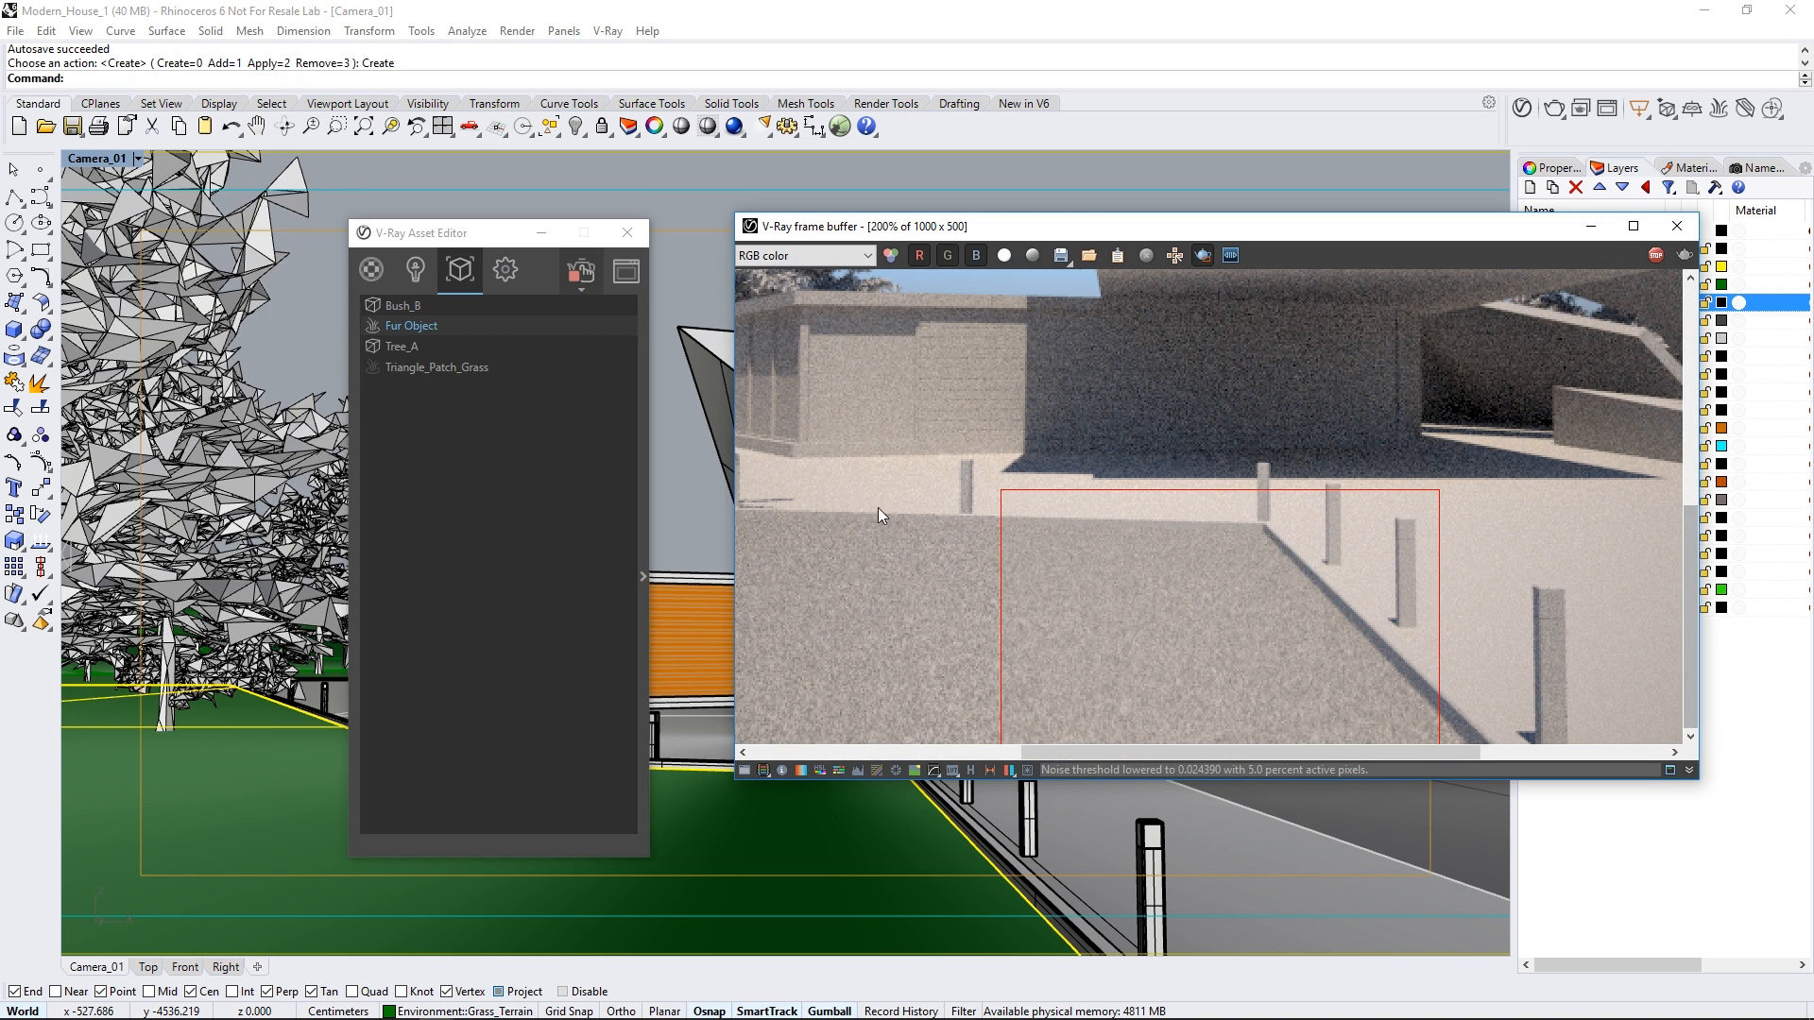
# Step: Enable the Fur Object's own material and assign Grass_A_200cm to it
pyautogui.click(645, 535)
pyautogui.moveTo(801, 245); pyautogui.dragTo(491, 238)
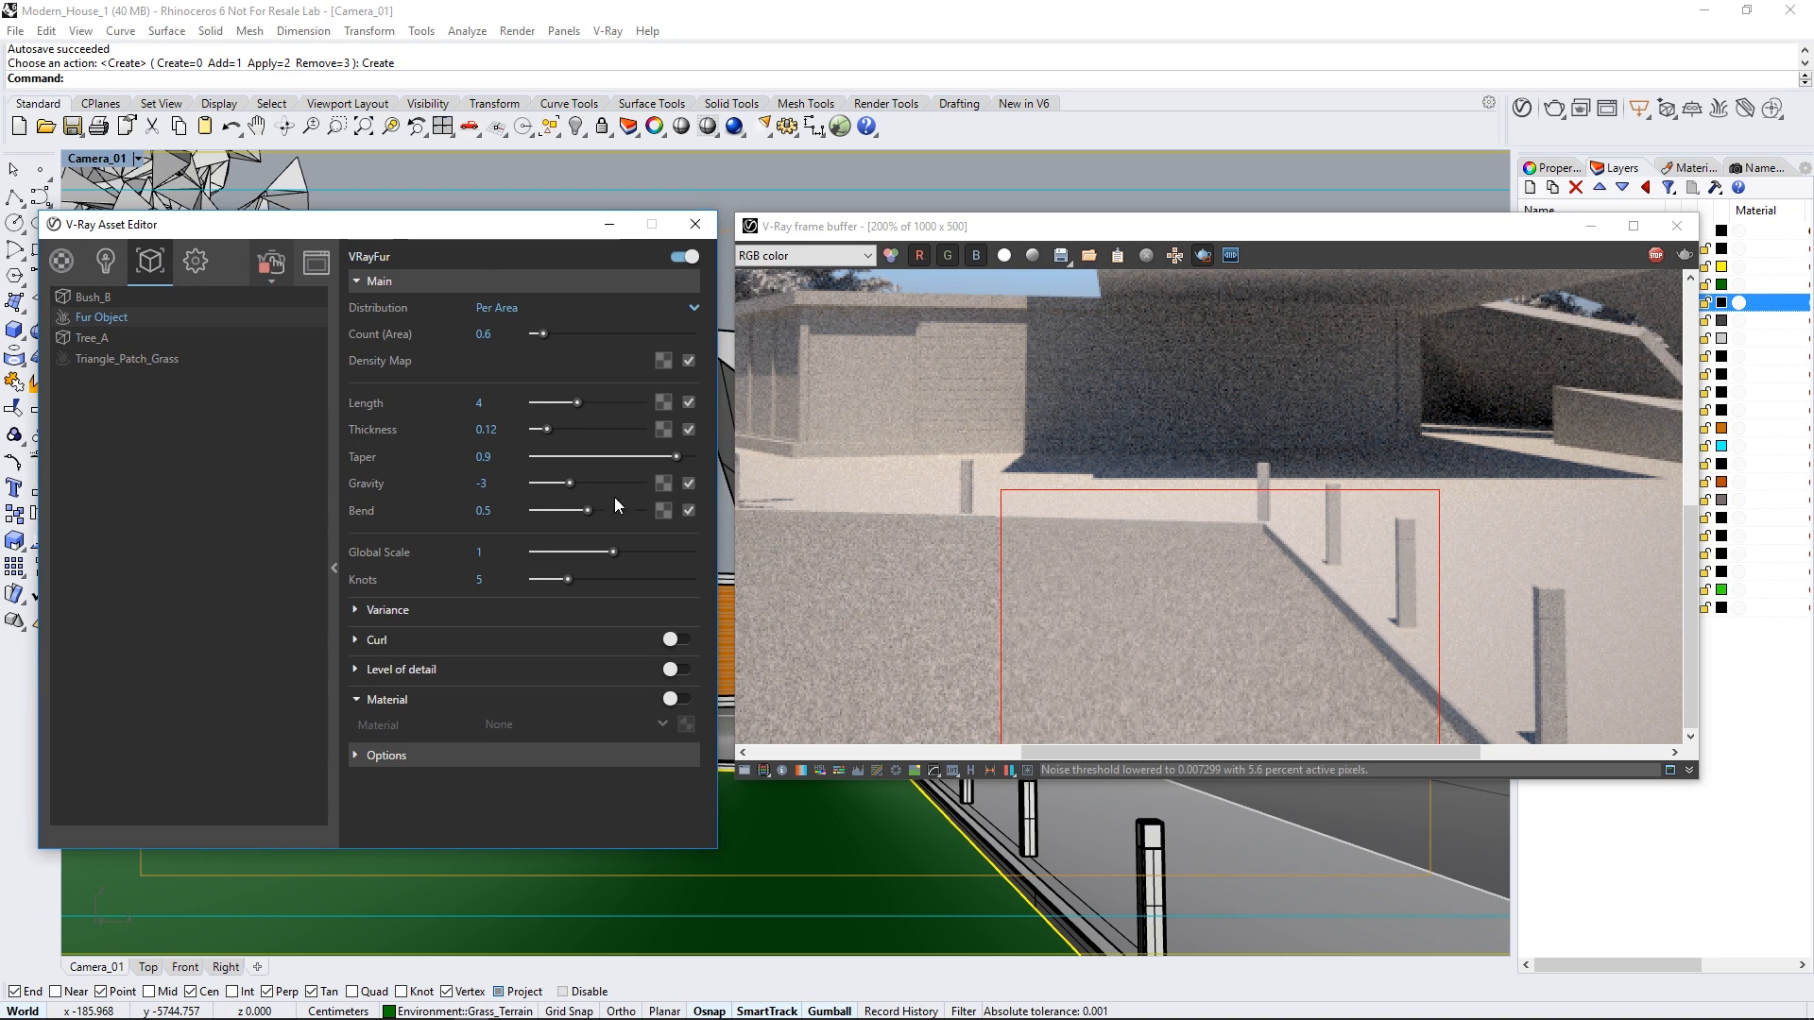
pyautogui.click(674, 699)
pyautogui.click(663, 723)
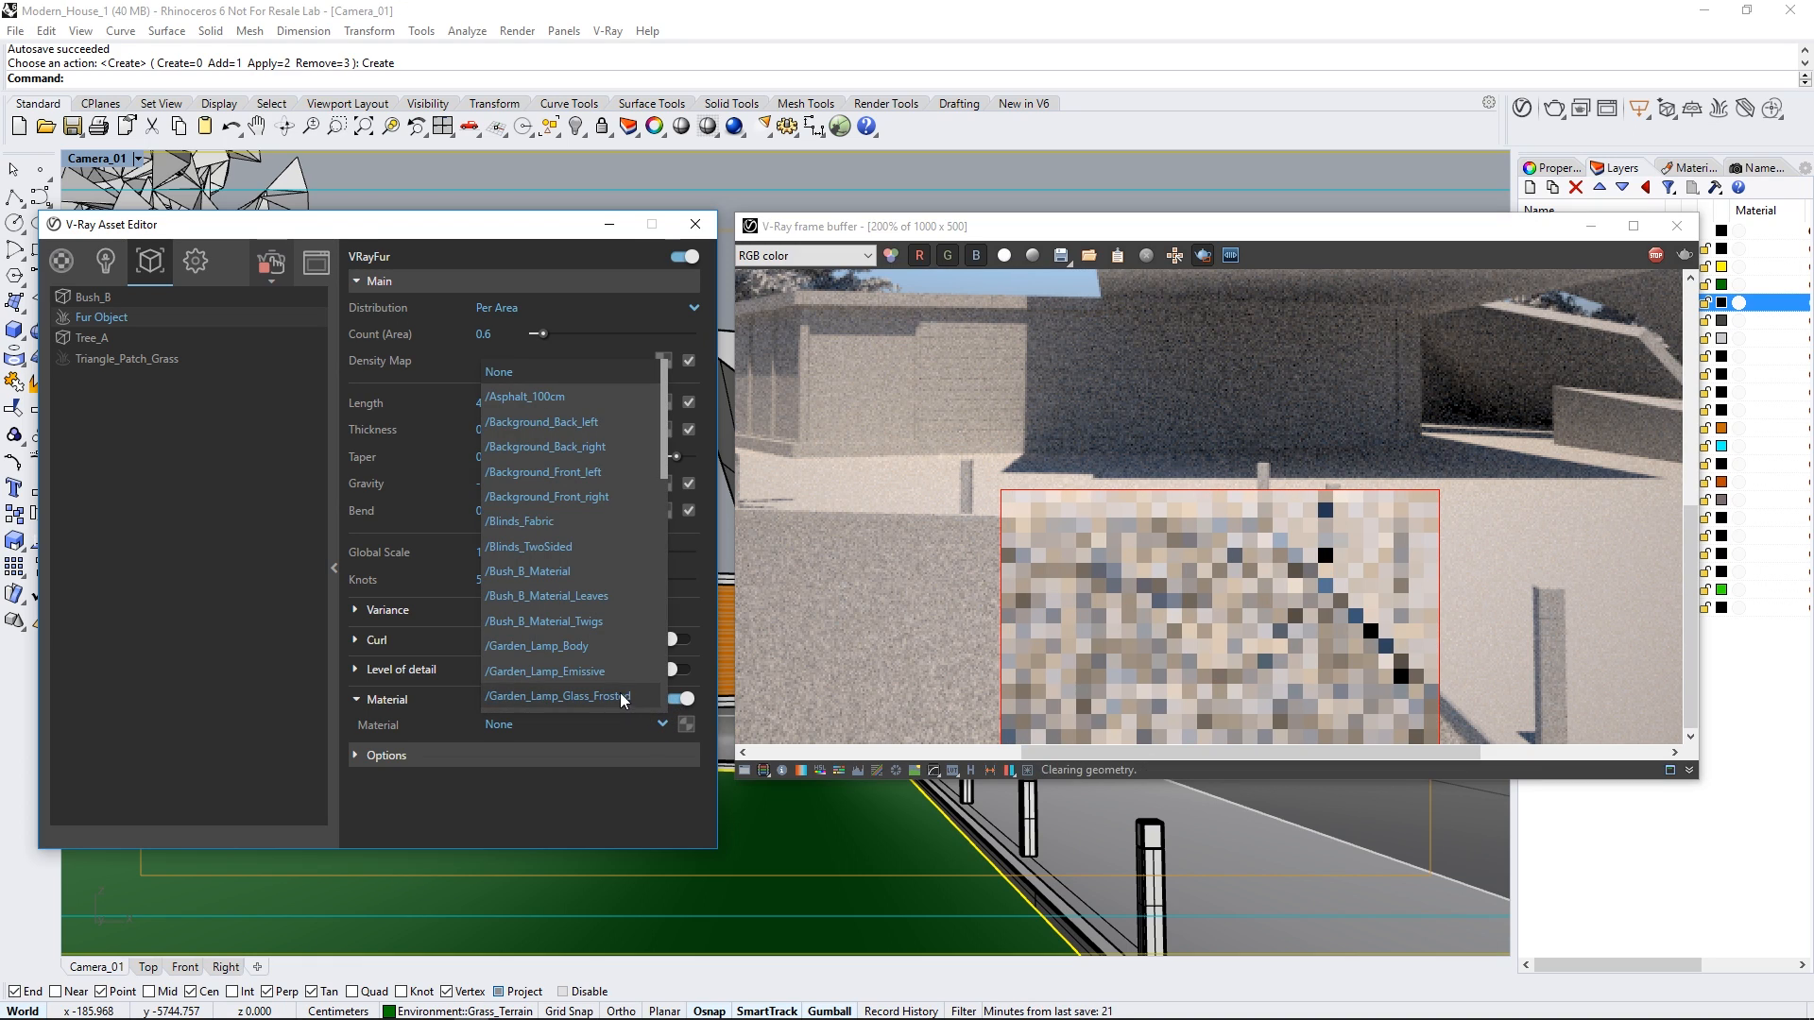
pyautogui.scroll(-2, 614, 682)
pyautogui.click(571, 657)
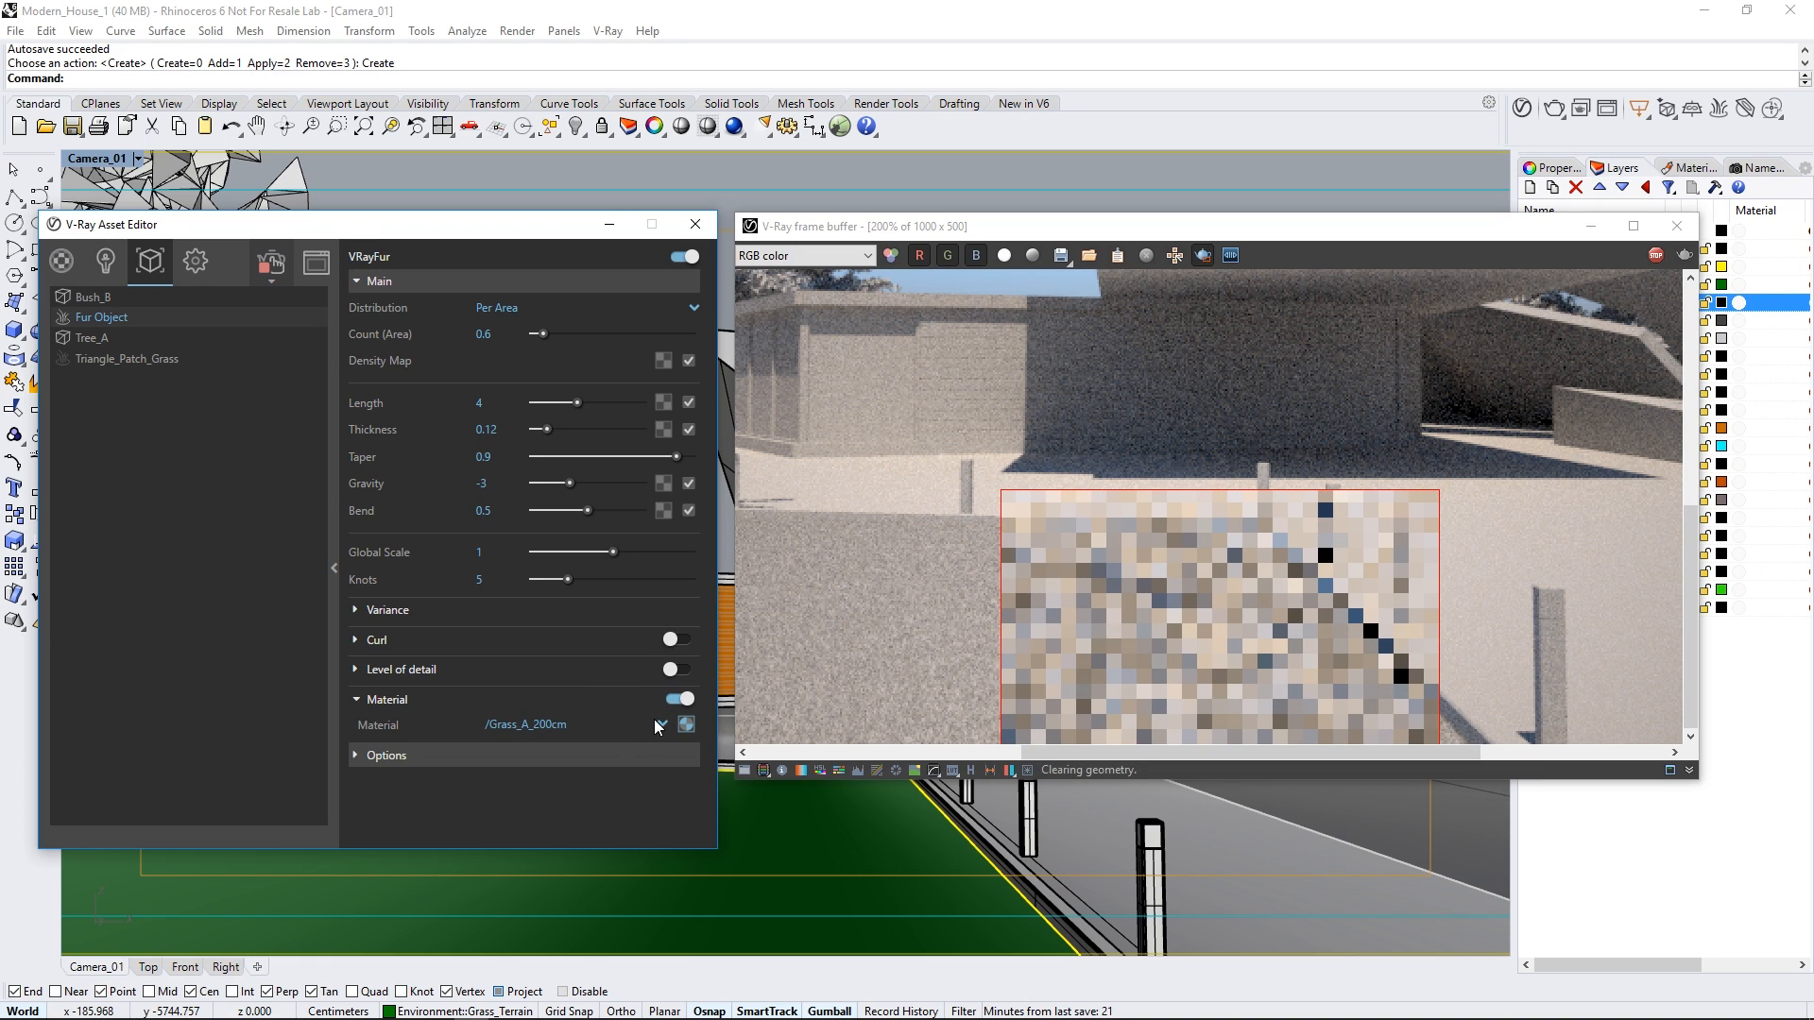
# Step: Open the Grass_A_200cm material from the Fur Object and turn off Can be Overridden in its Material Options
pyautogui.click(687, 725)
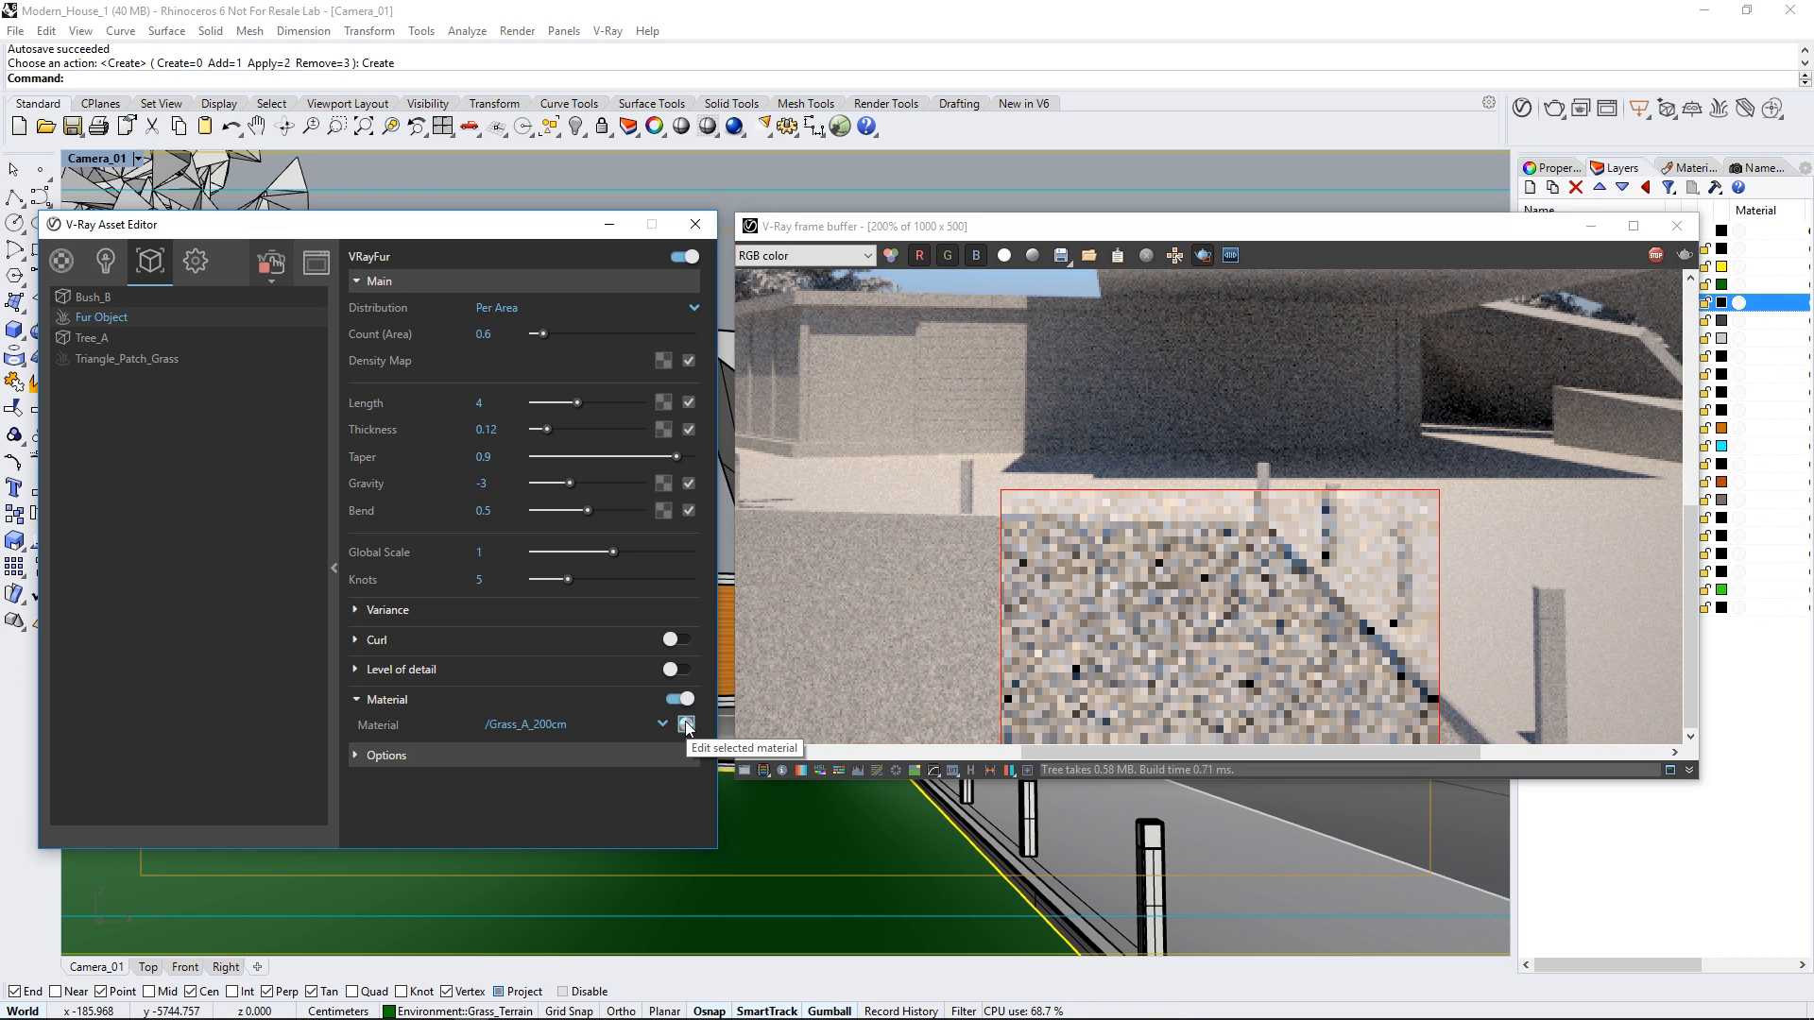
pyautogui.click(686, 724)
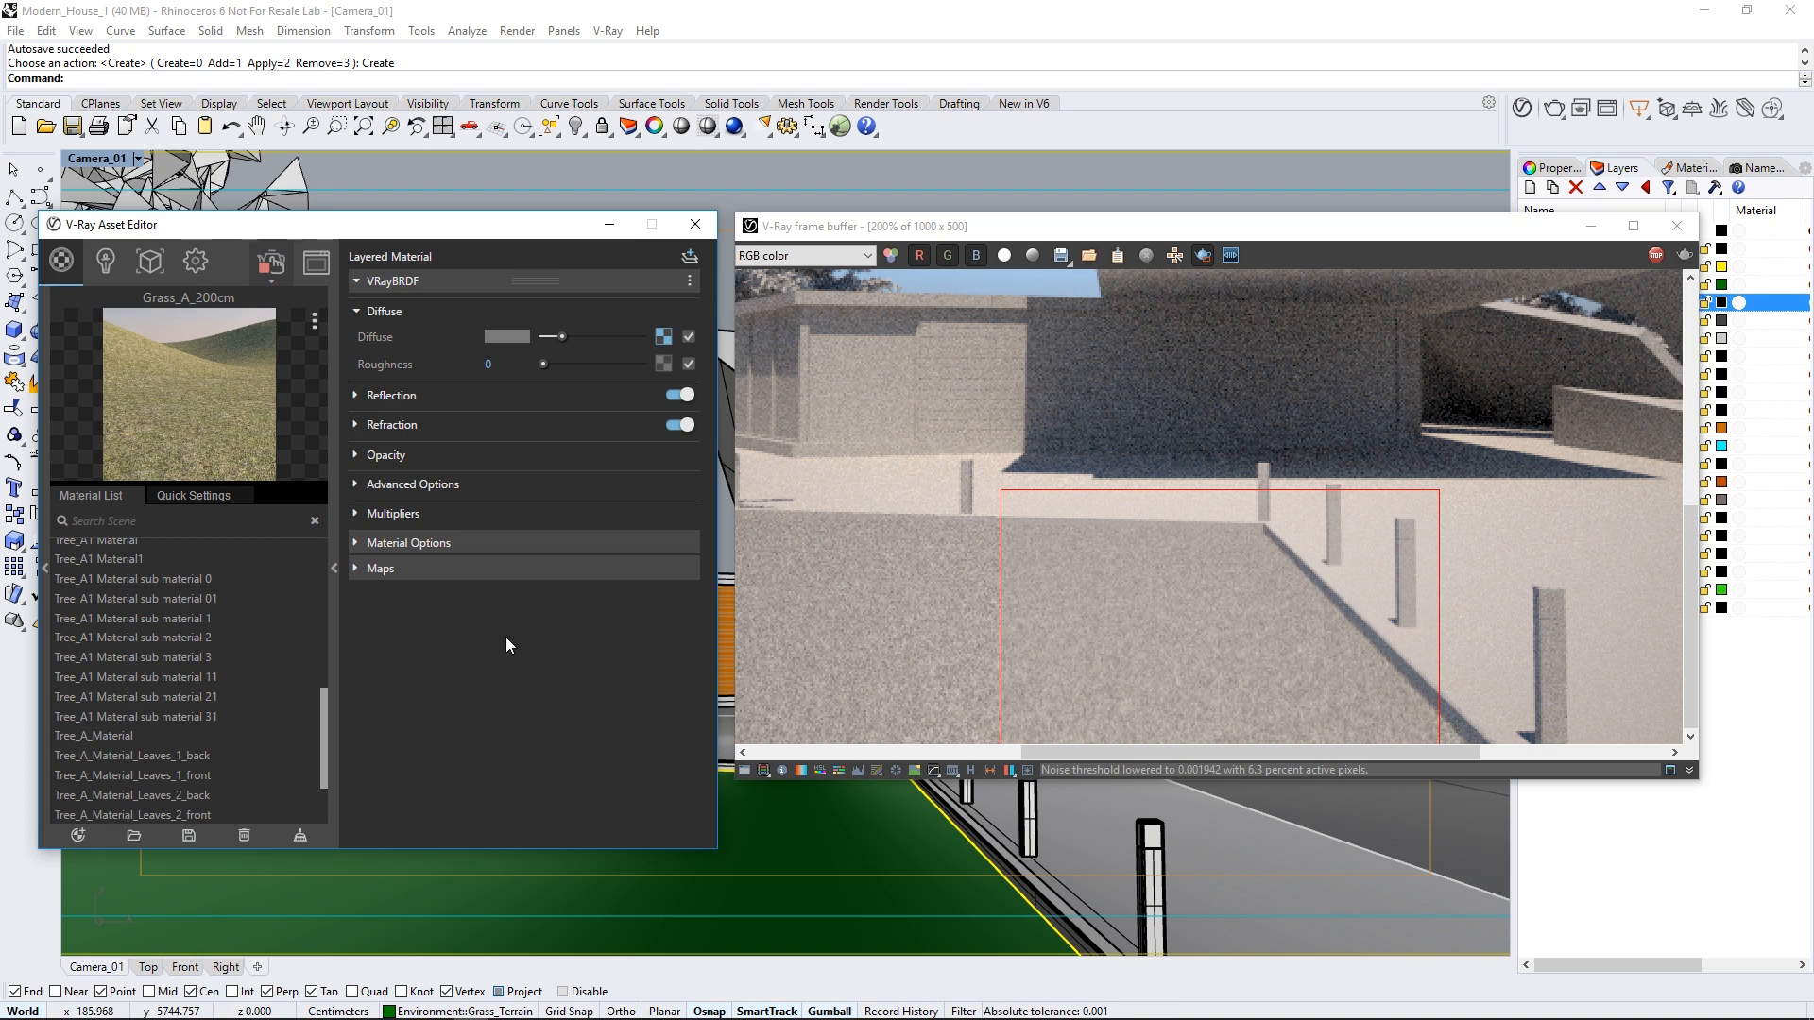
pyautogui.click(367, 568)
pyautogui.click(378, 567)
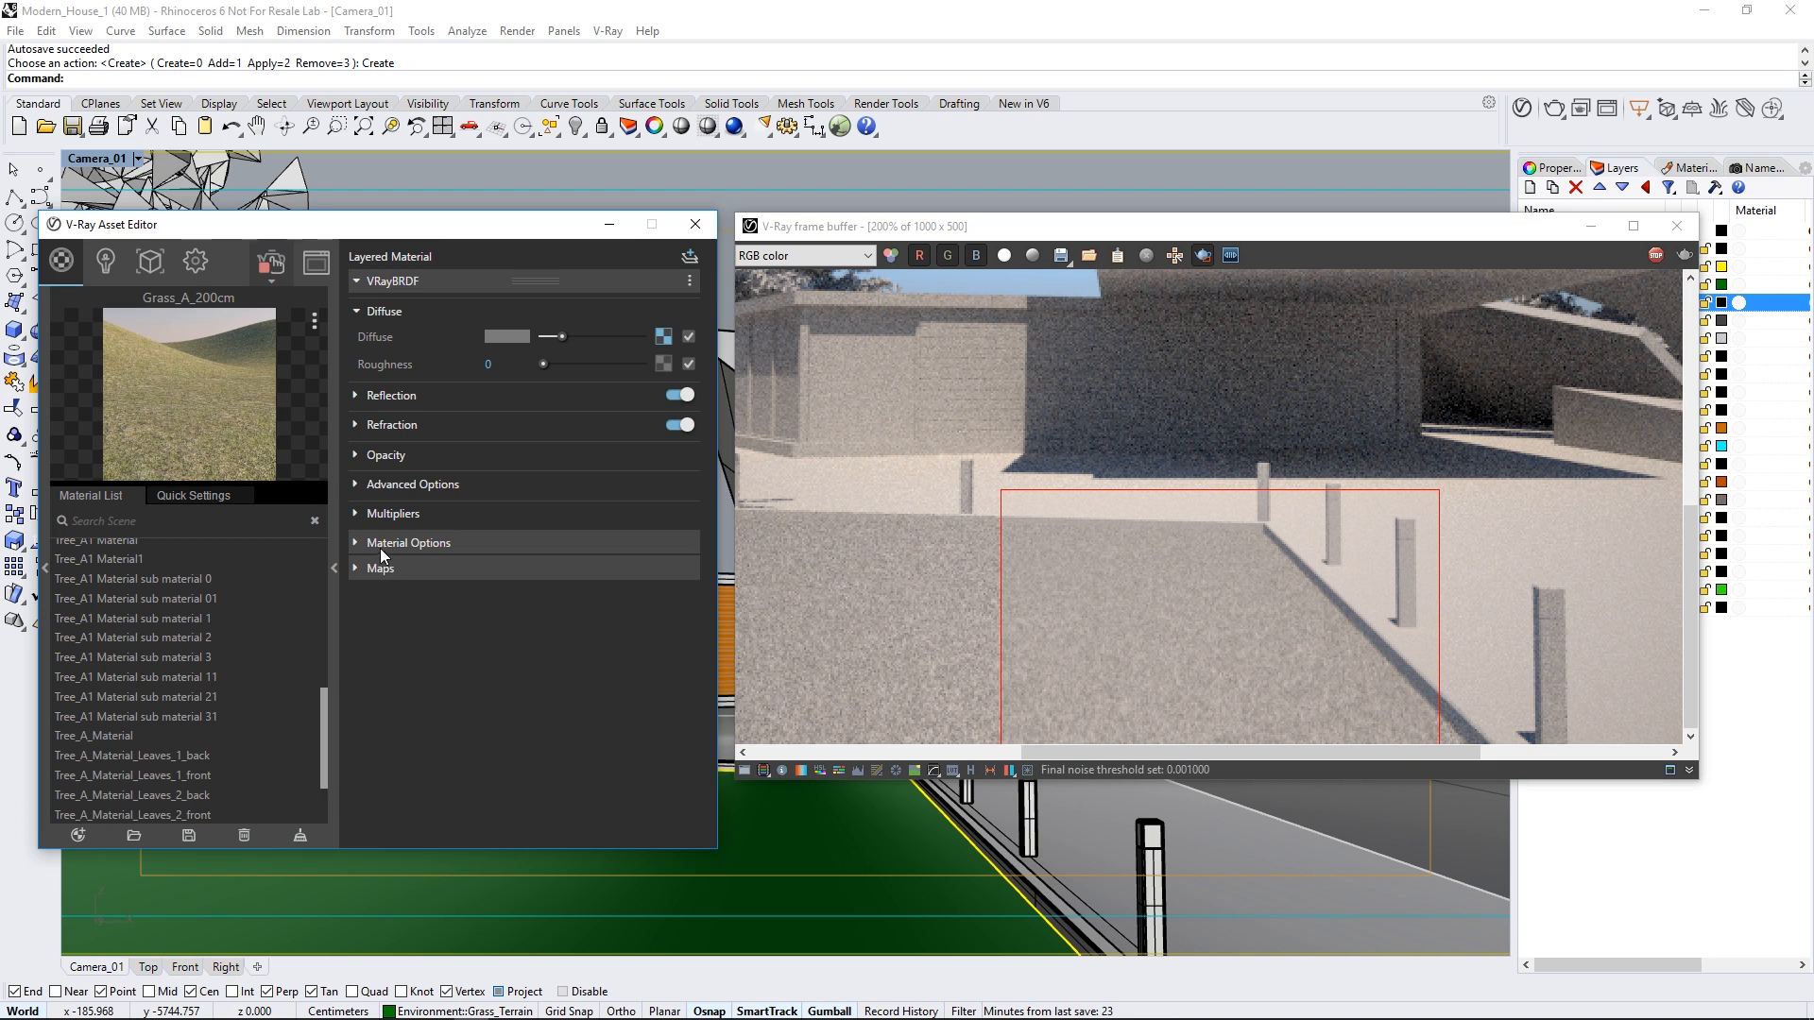
pyautogui.click(373, 542)
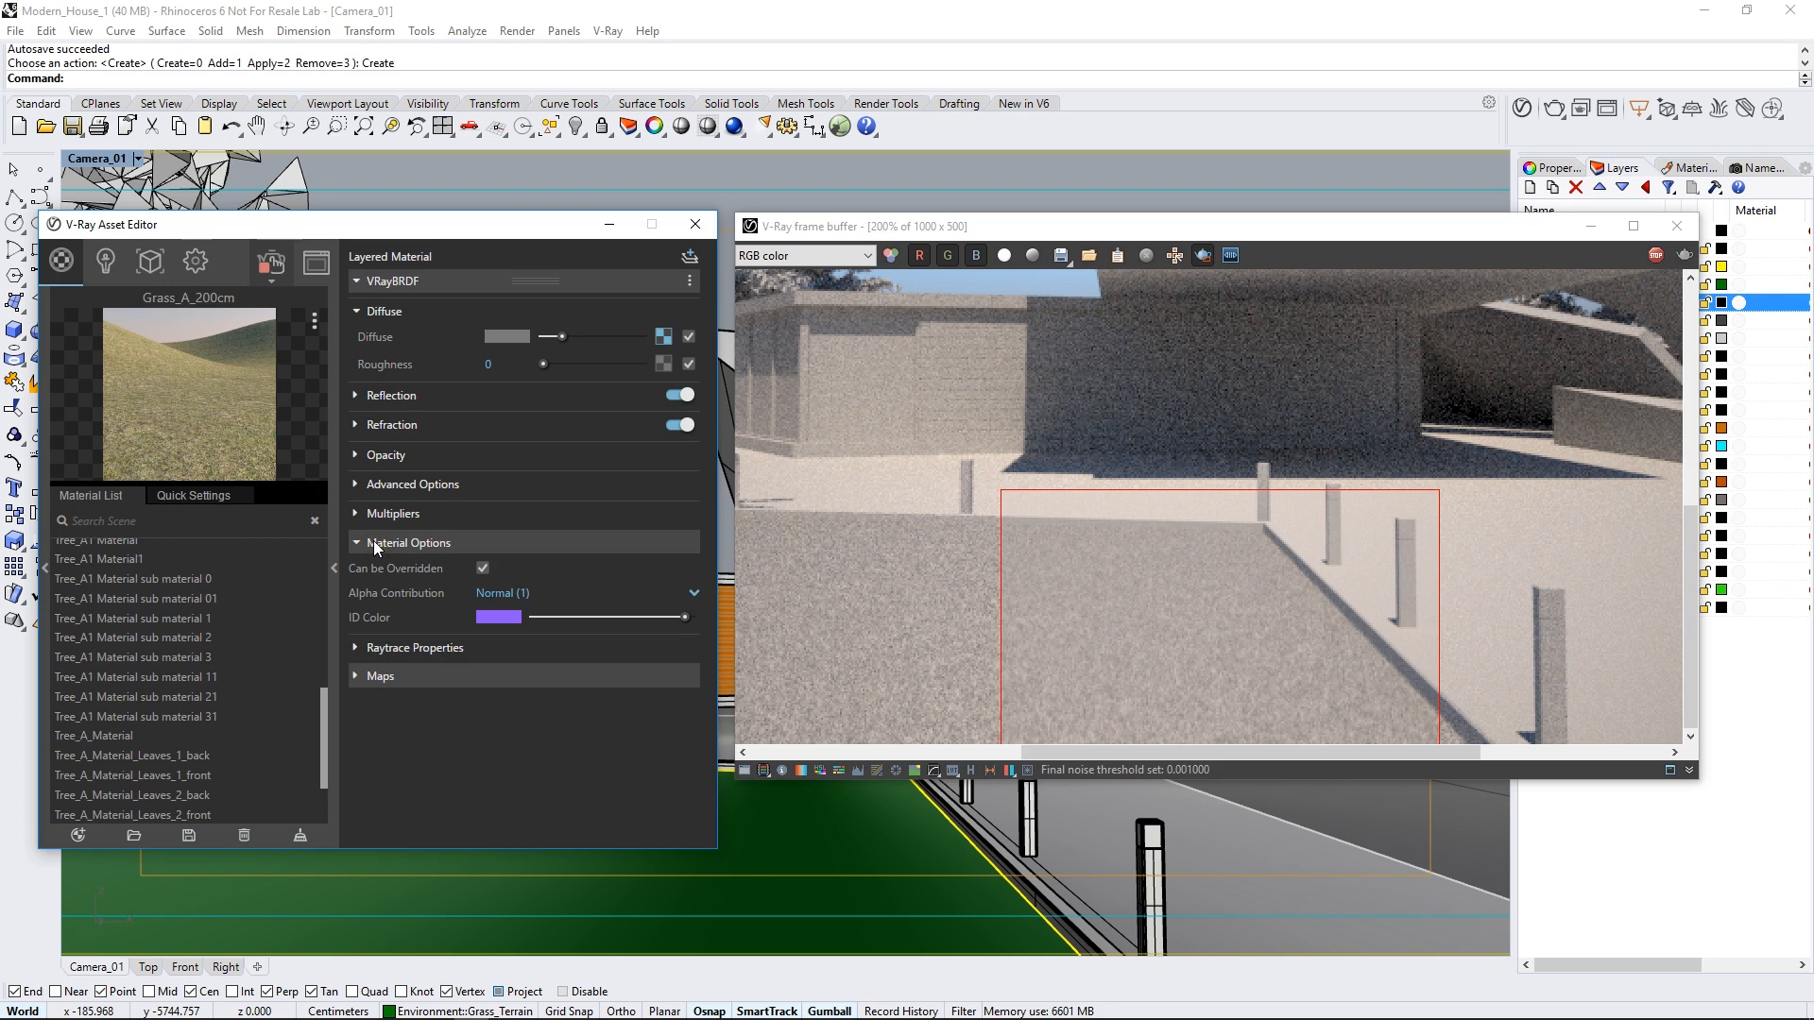
pyautogui.click(481, 568)
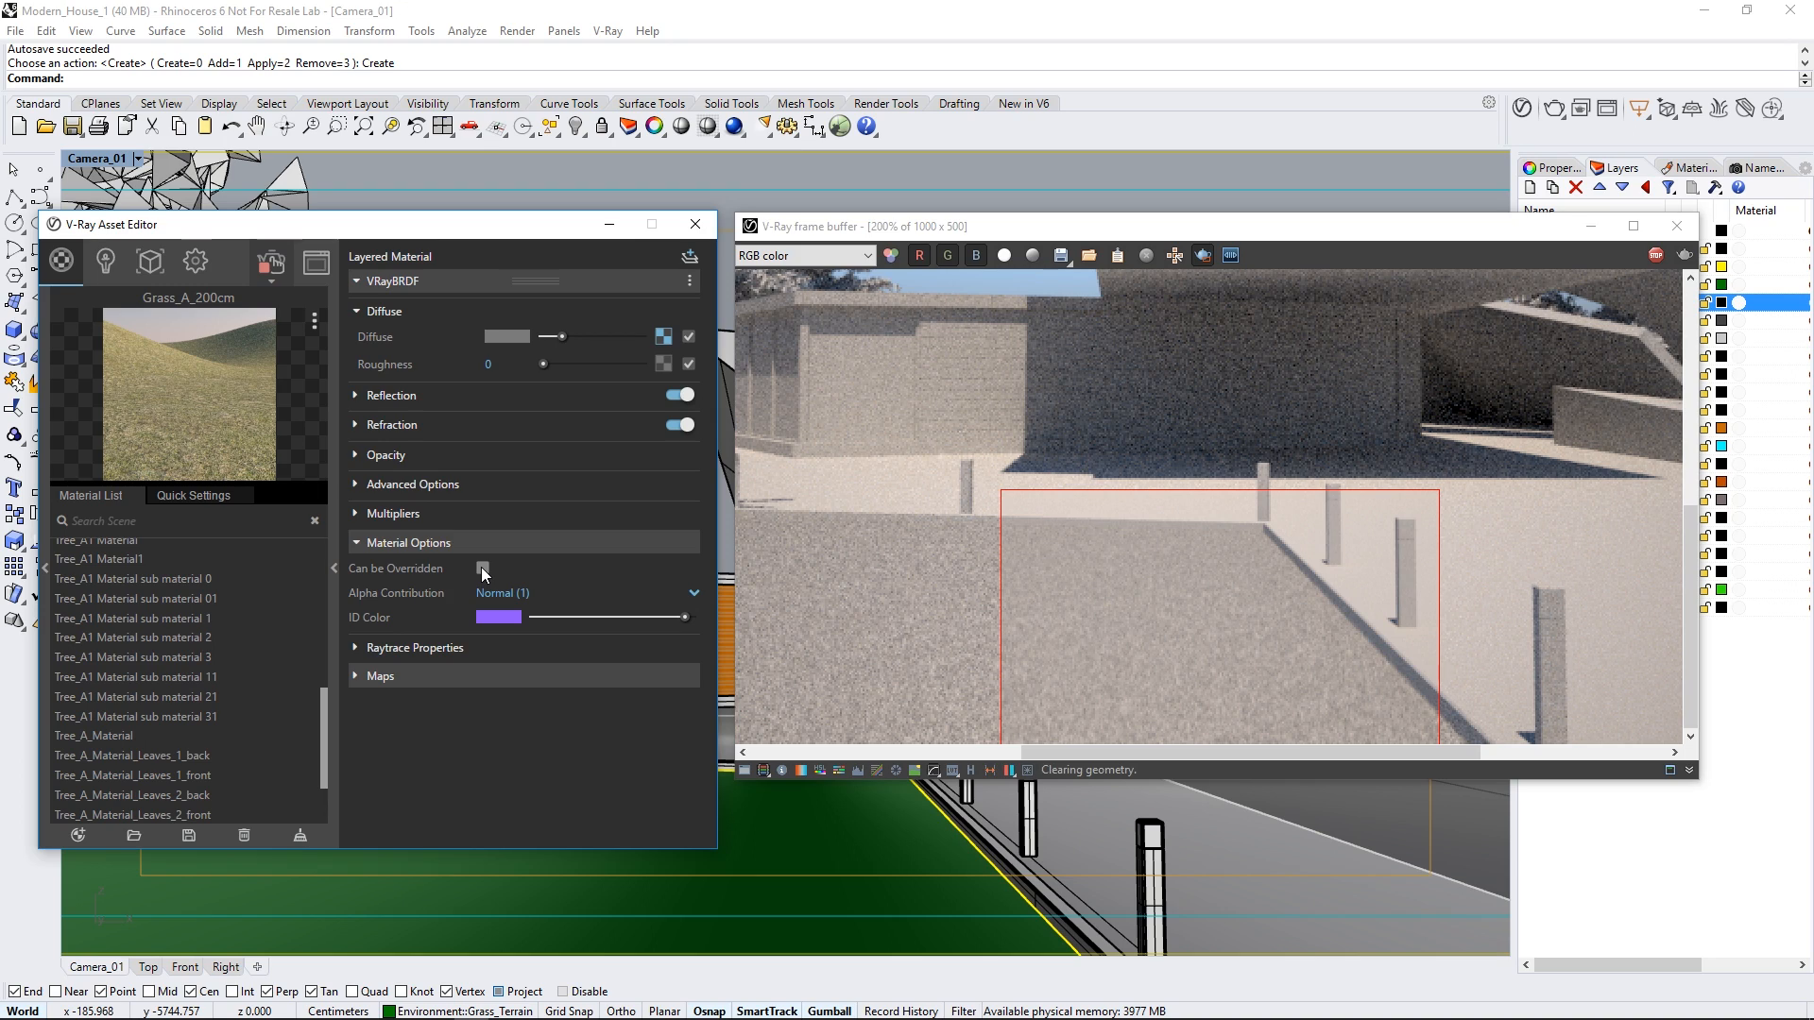
# Step: Return to the Fur Object's geometry settings and set its strand length to 22
pyautogui.click(147, 270)
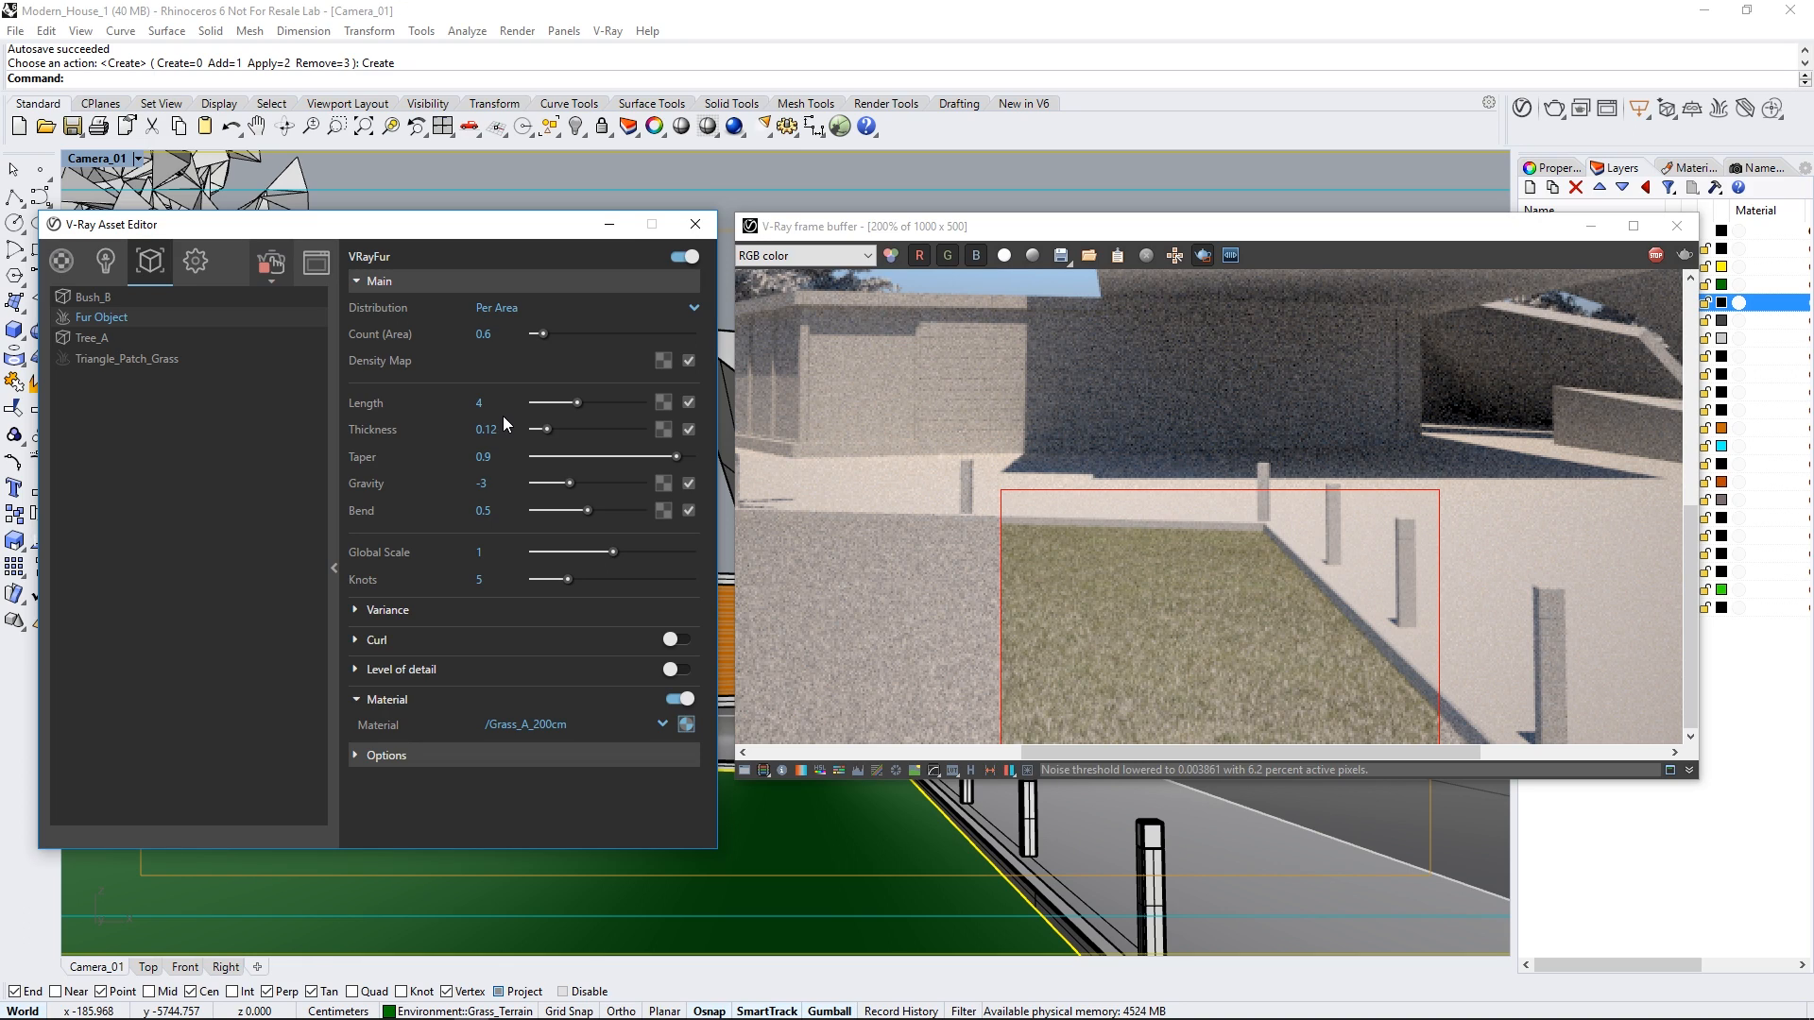
pyautogui.moveTo(500, 405); pyautogui.dragTo(439, 407)
pyautogui.write('22')
pyautogui.press('Return')
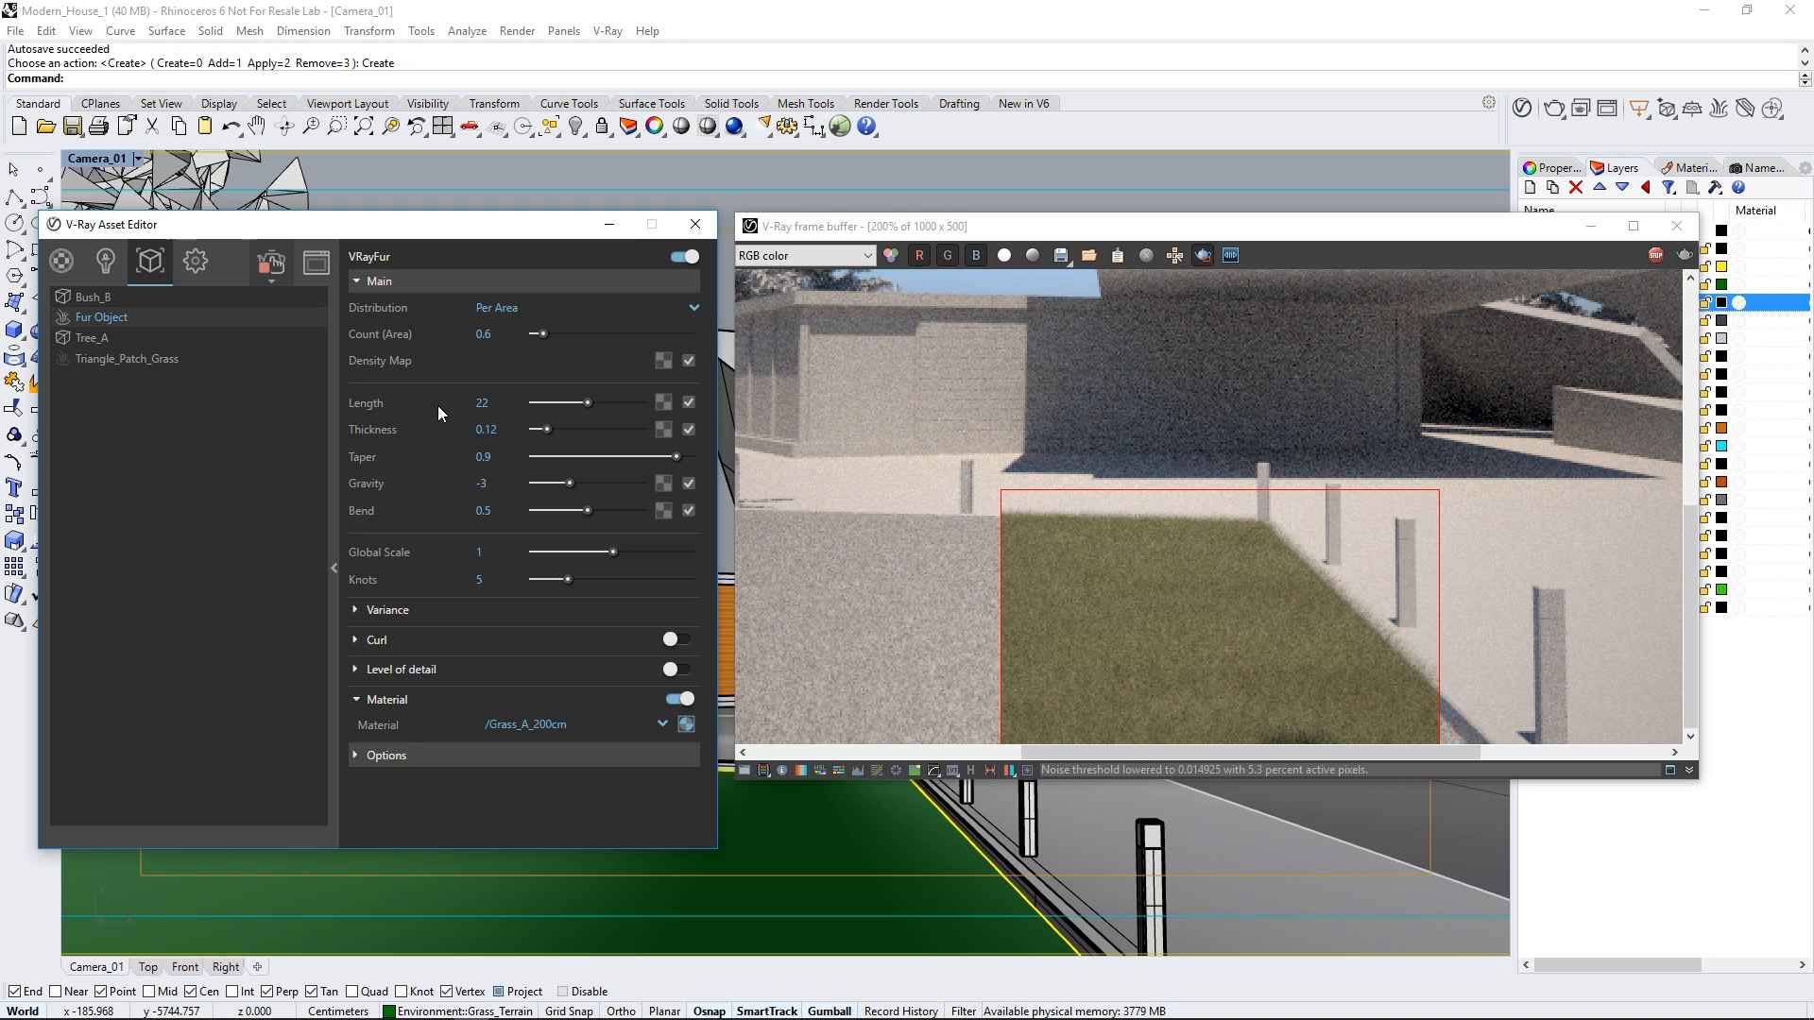
# Step: Set the Fur Object's Count (Area) to 0.3 and its Thickness to 0.9
pyautogui.moveTo(484, 333); pyautogui.dragTo(499, 330)
pyautogui.write('3')
pyautogui.press('Return')
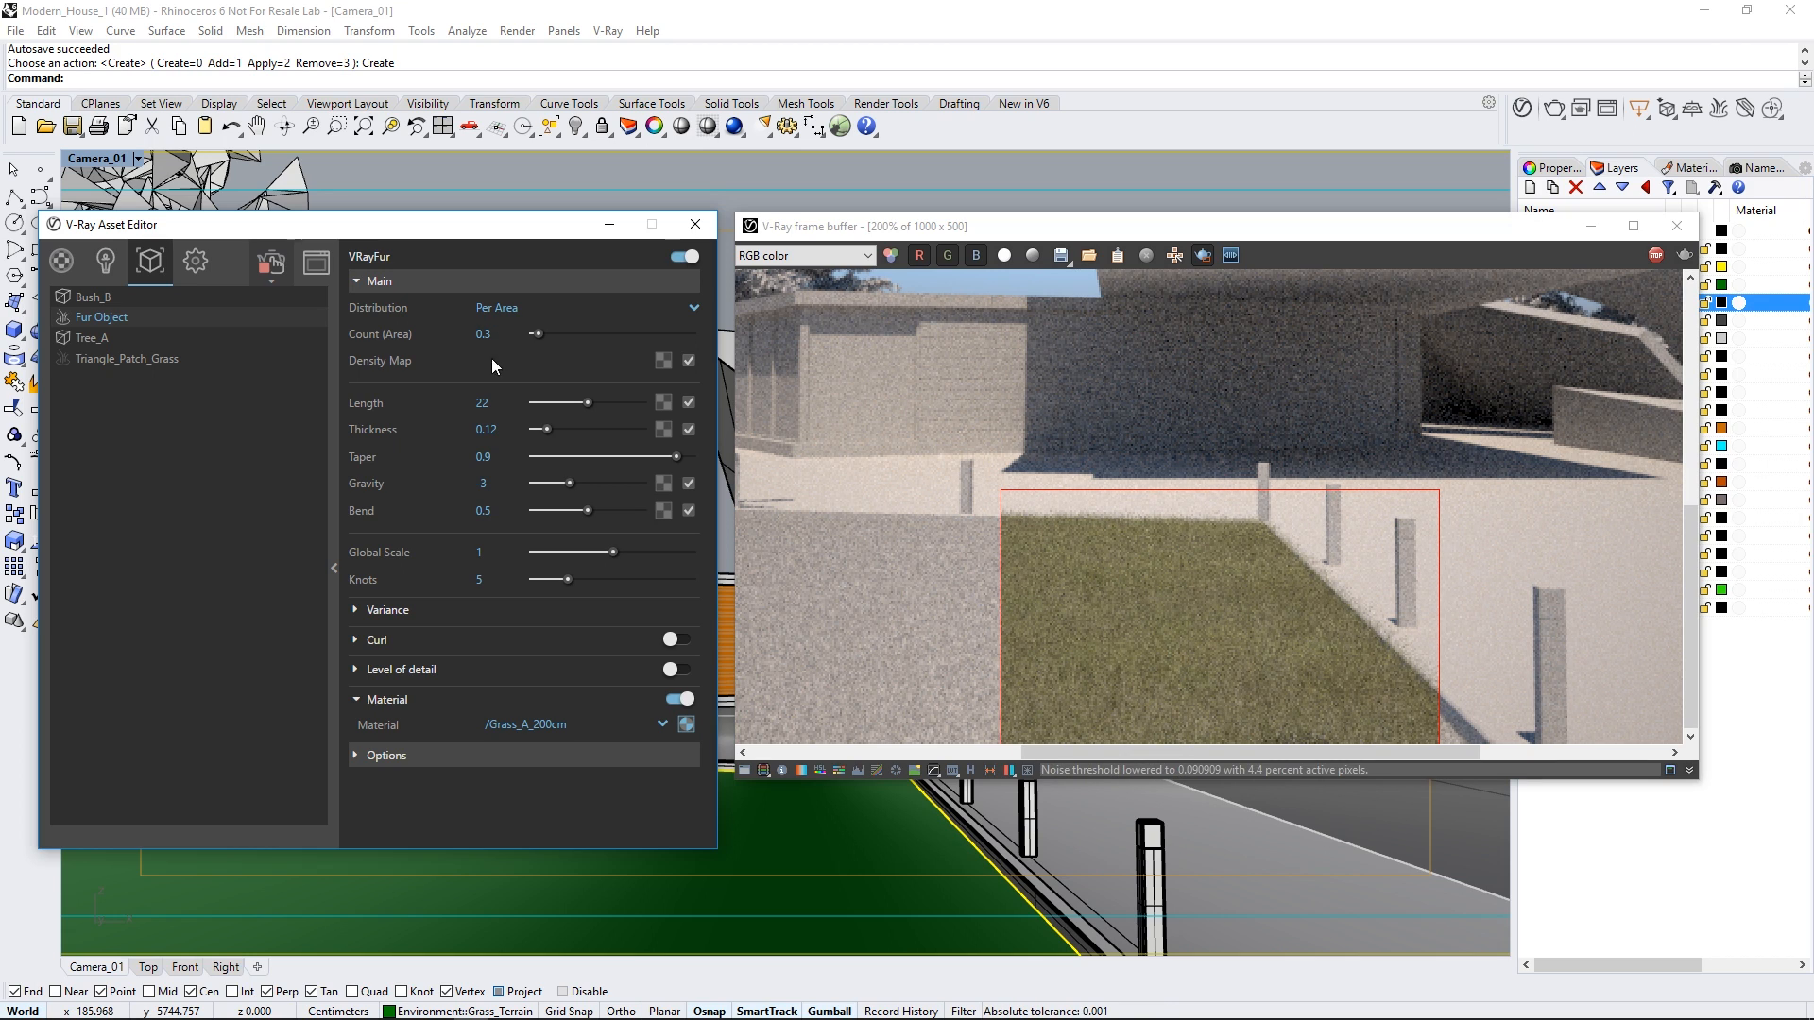
pyautogui.write('0.9')
pyautogui.press('Return')
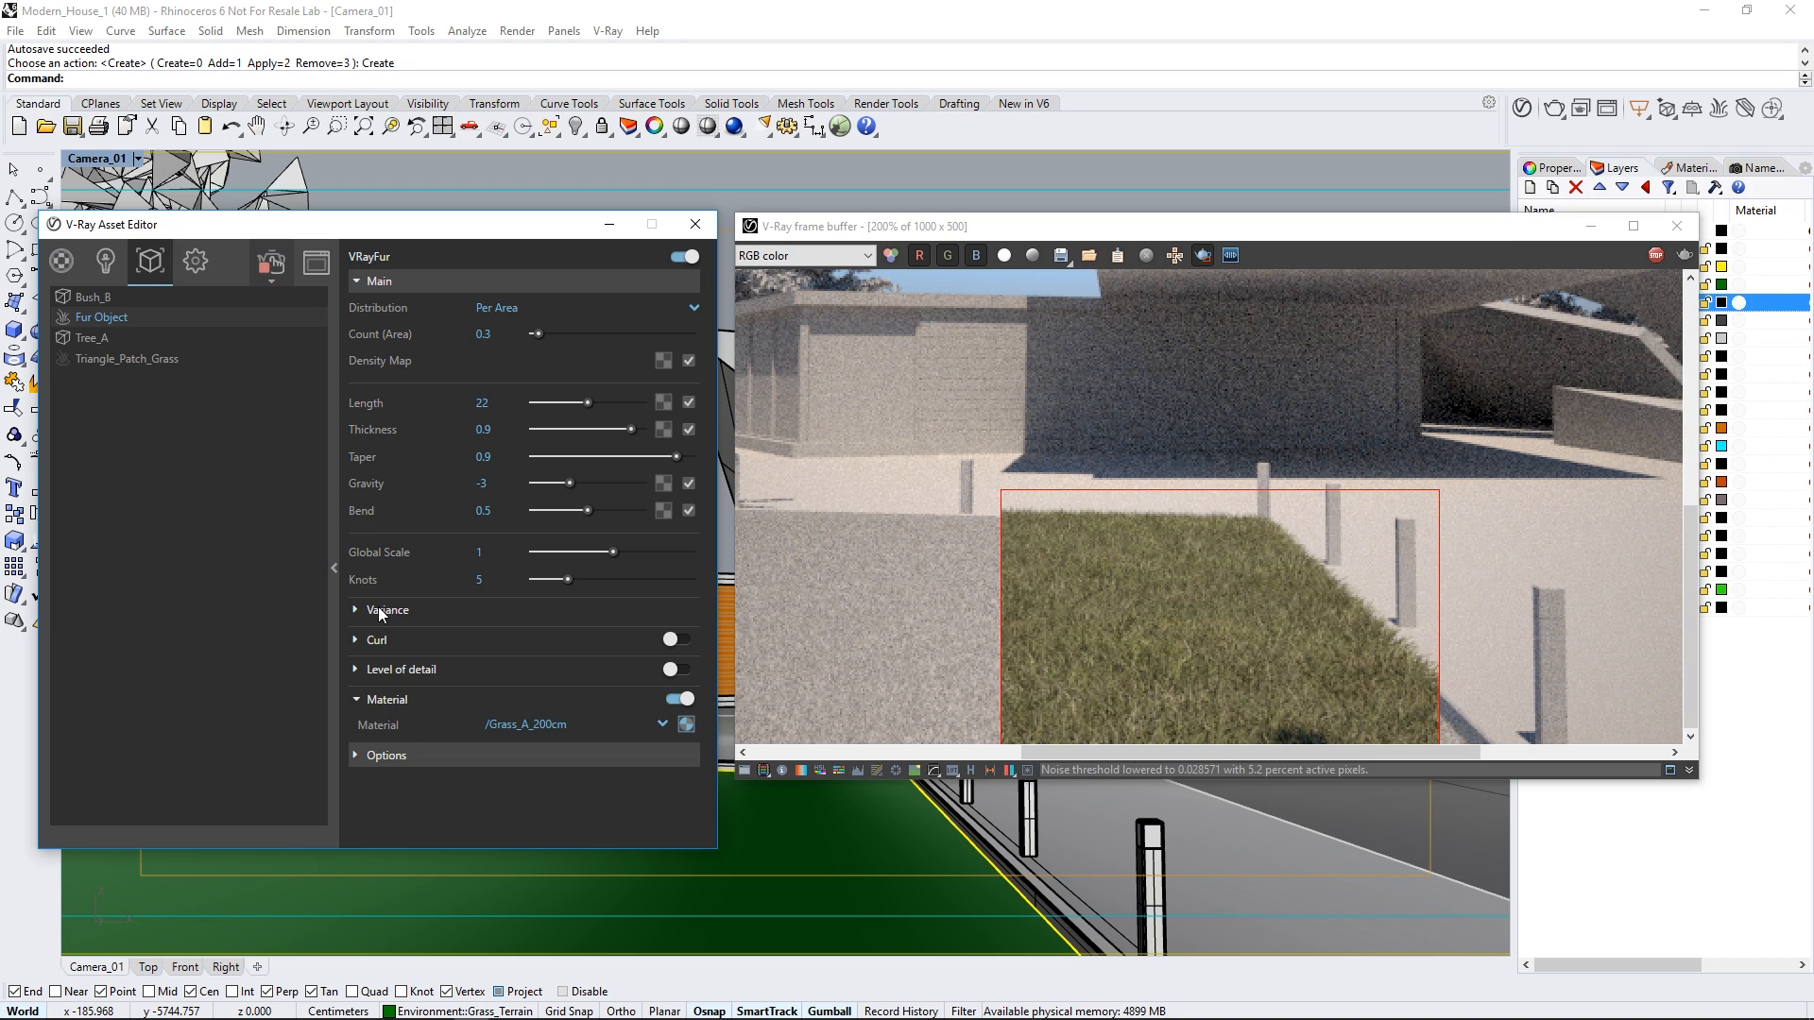
# Step: Set the fur's variance to 0.6 for Direction and 0.7 for Length
pyautogui.click(381, 612)
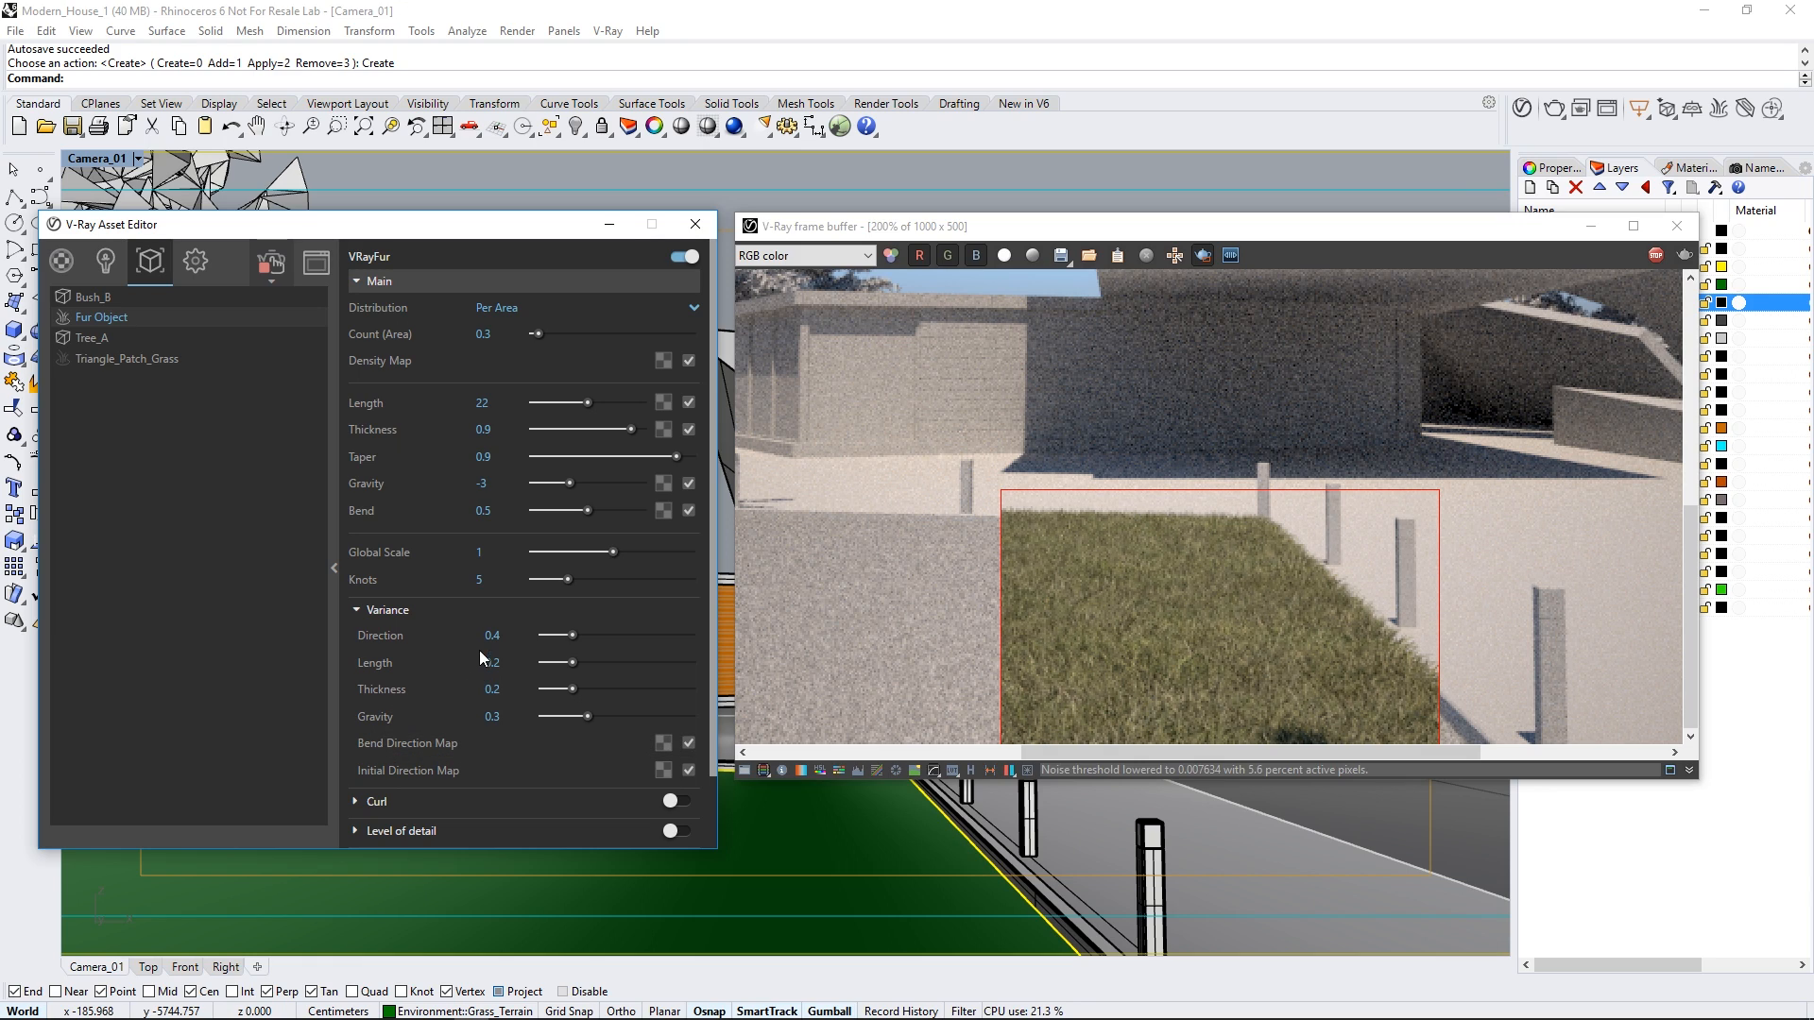
pyautogui.doubleClick(502, 635)
pyautogui.write('0.6')
pyautogui.press('Return')
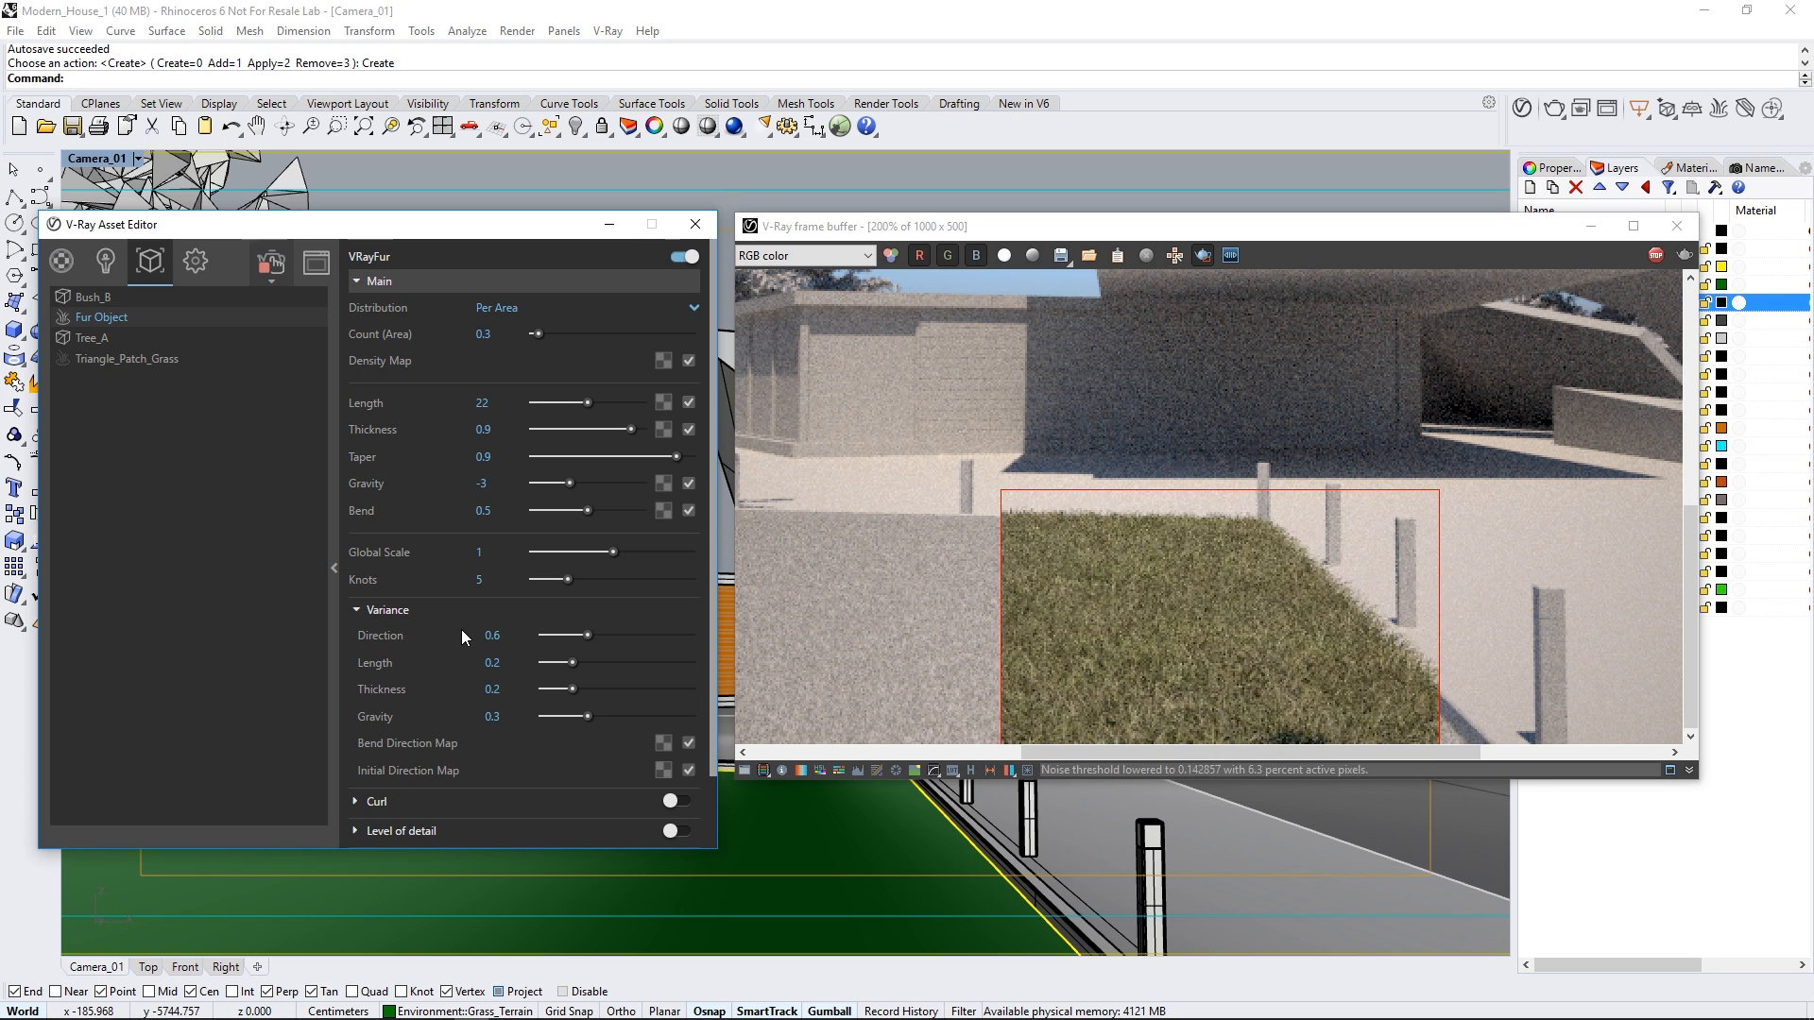
pyautogui.write('0.7')
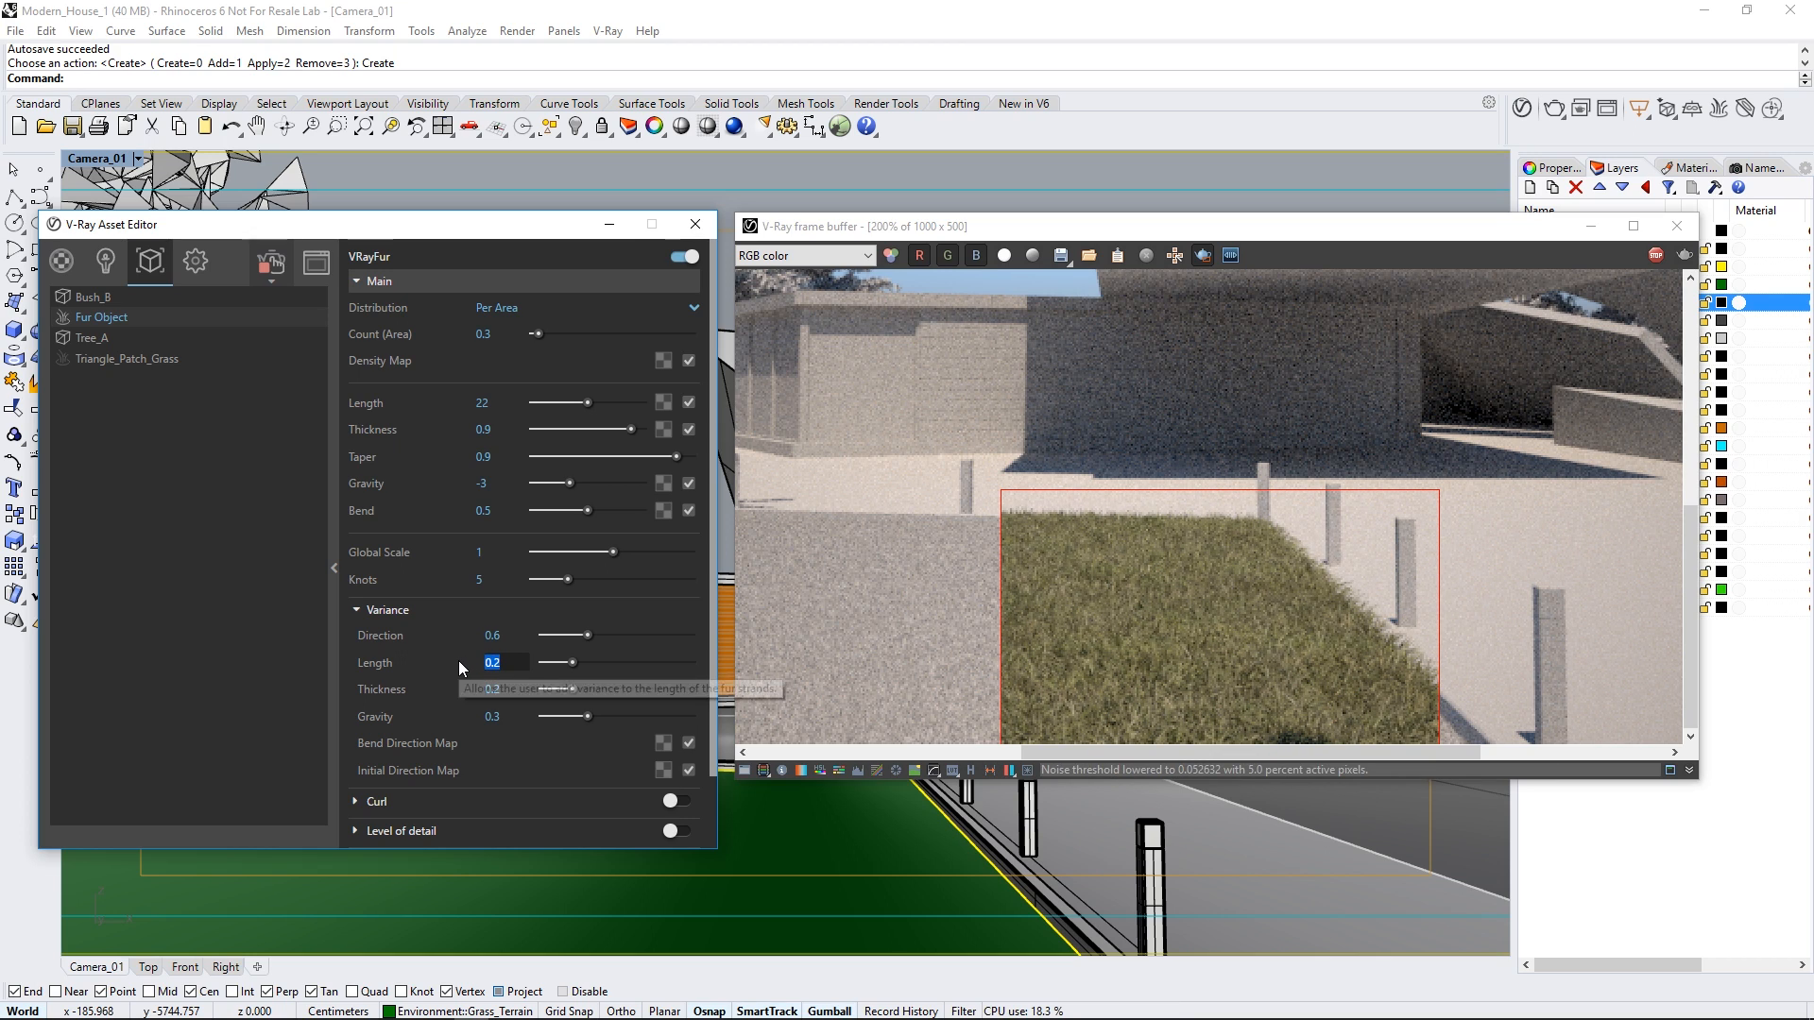
pyautogui.press('Return')
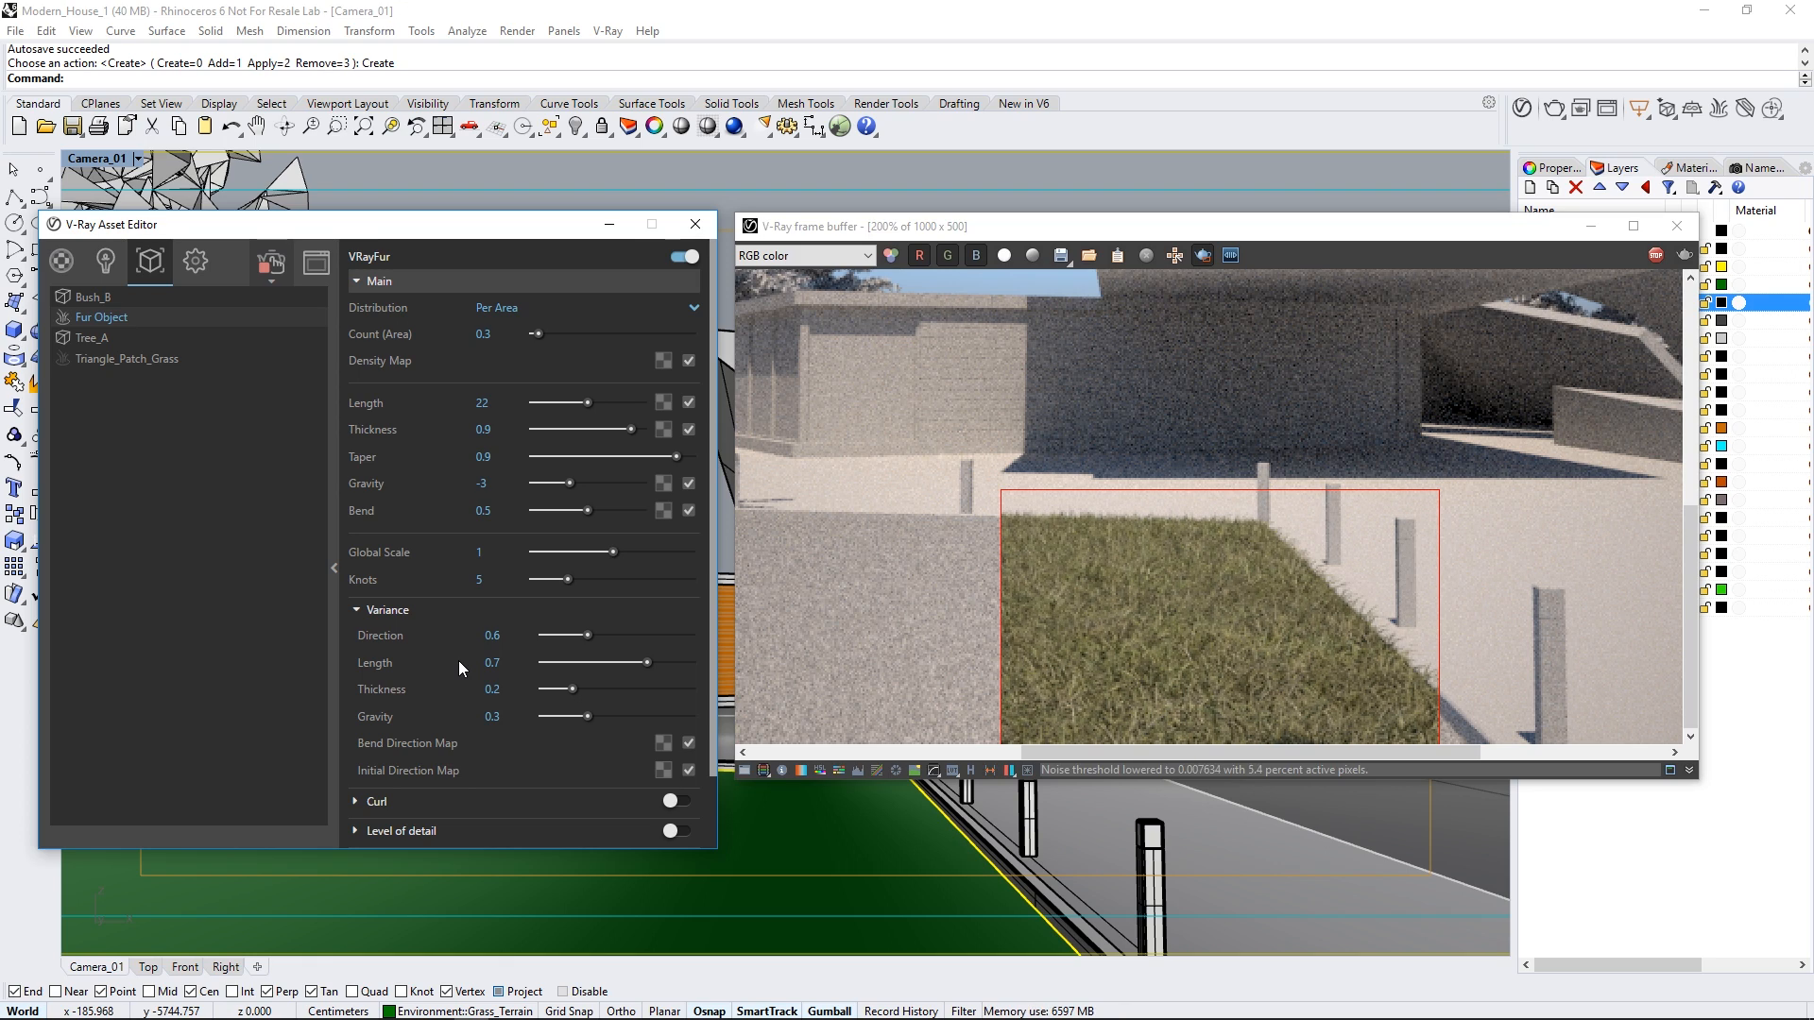
# Step: Assign a Noise B texture to the fur's Density Map and set its Size to 0.2
pyautogui.click(664, 362)
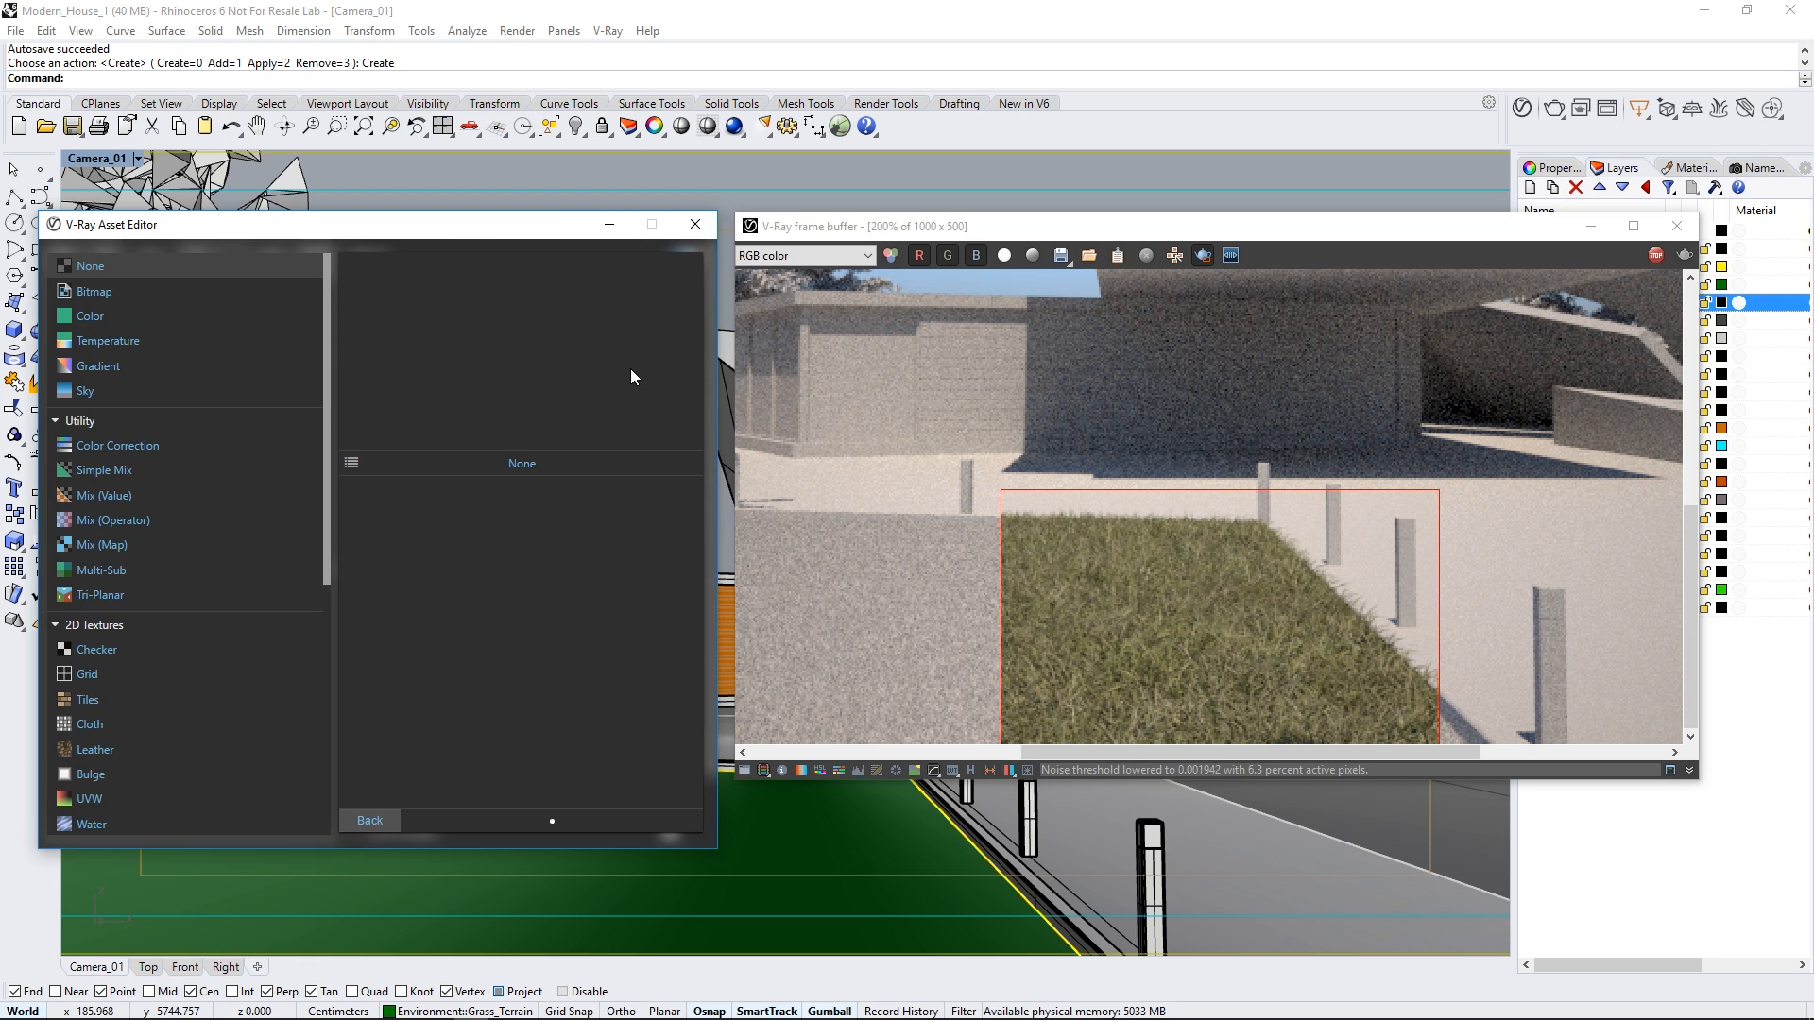
pyautogui.moveTo(327, 385); pyautogui.dragTo(327, 595)
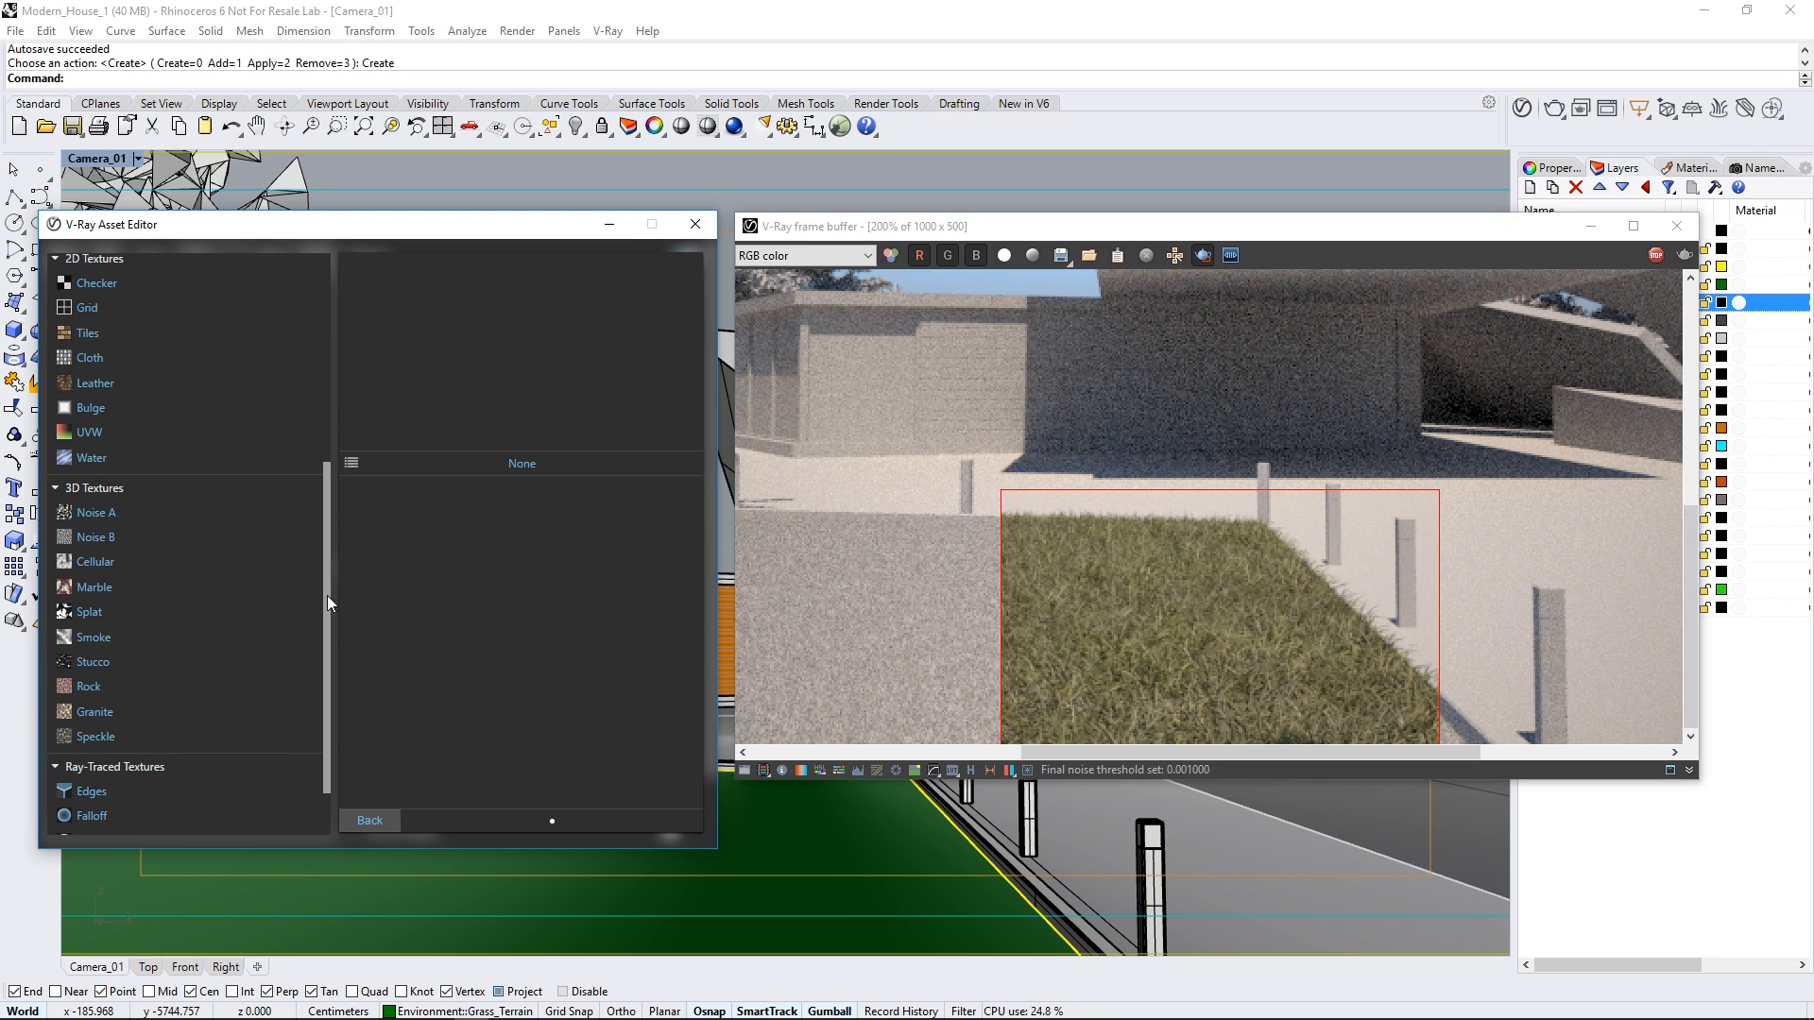
pyautogui.click(111, 545)
pyautogui.click(465, 618)
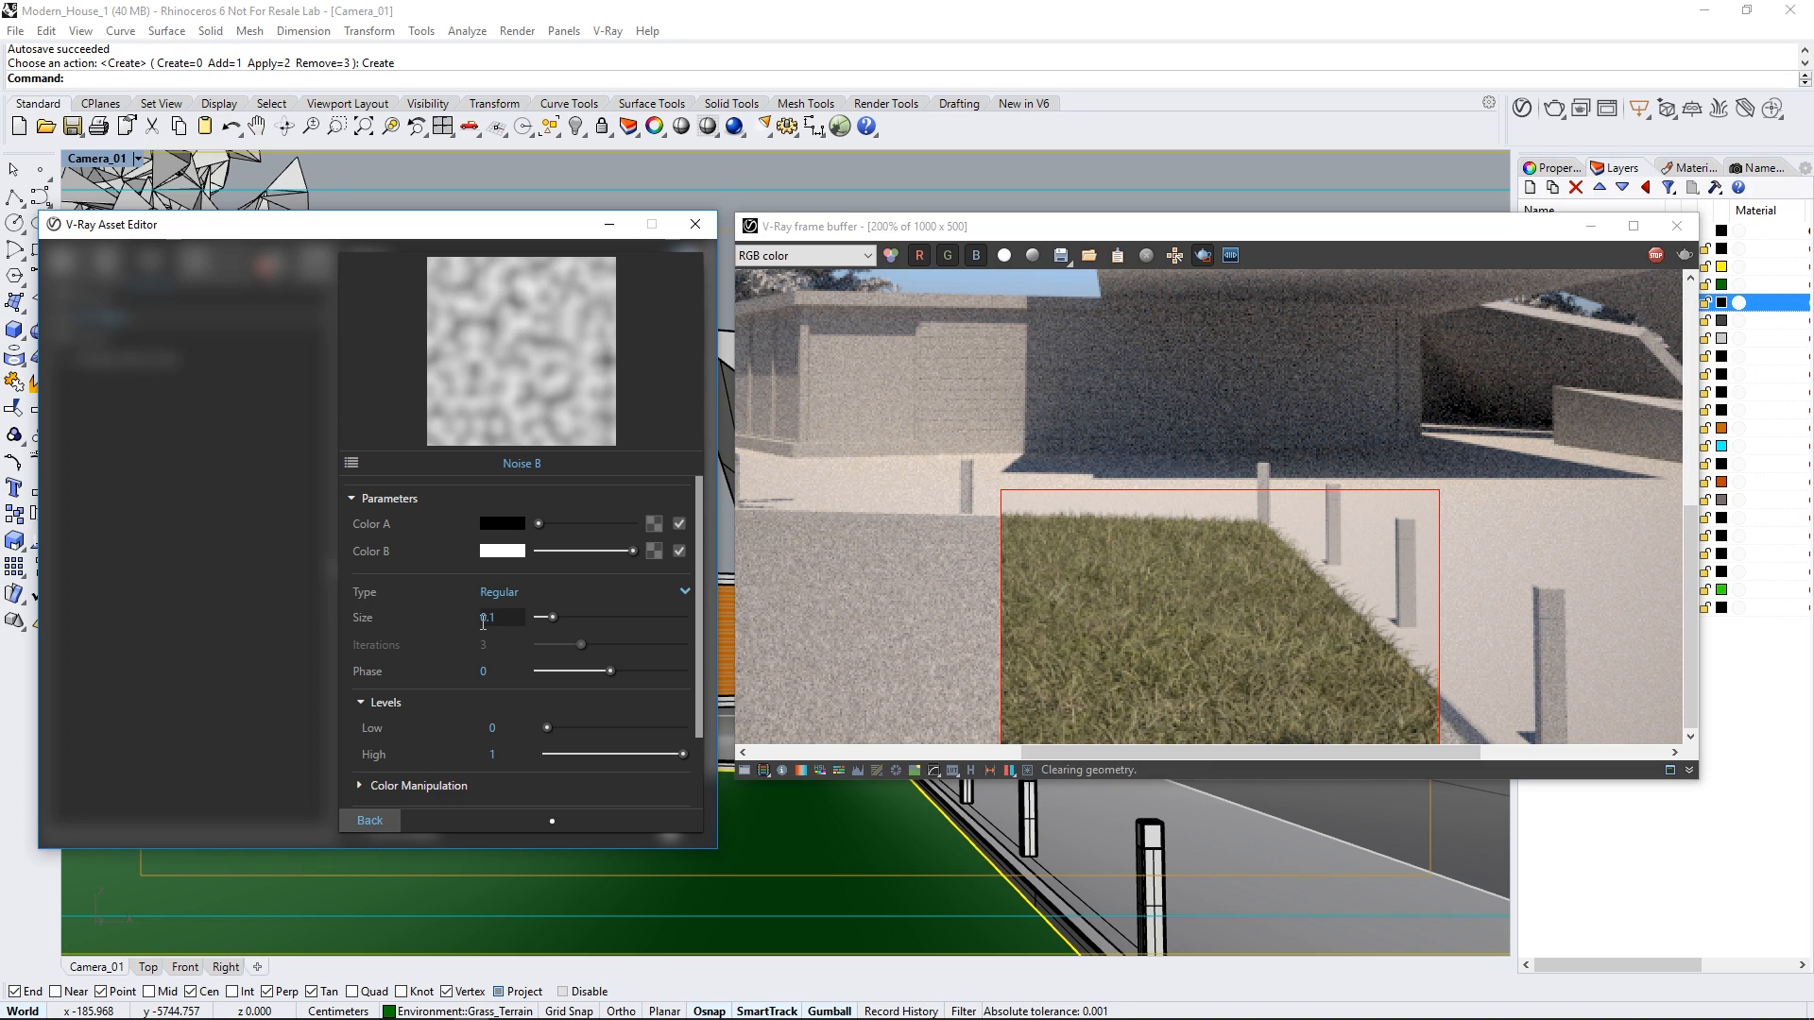
pyautogui.write('0.2')
pyautogui.press('Return')
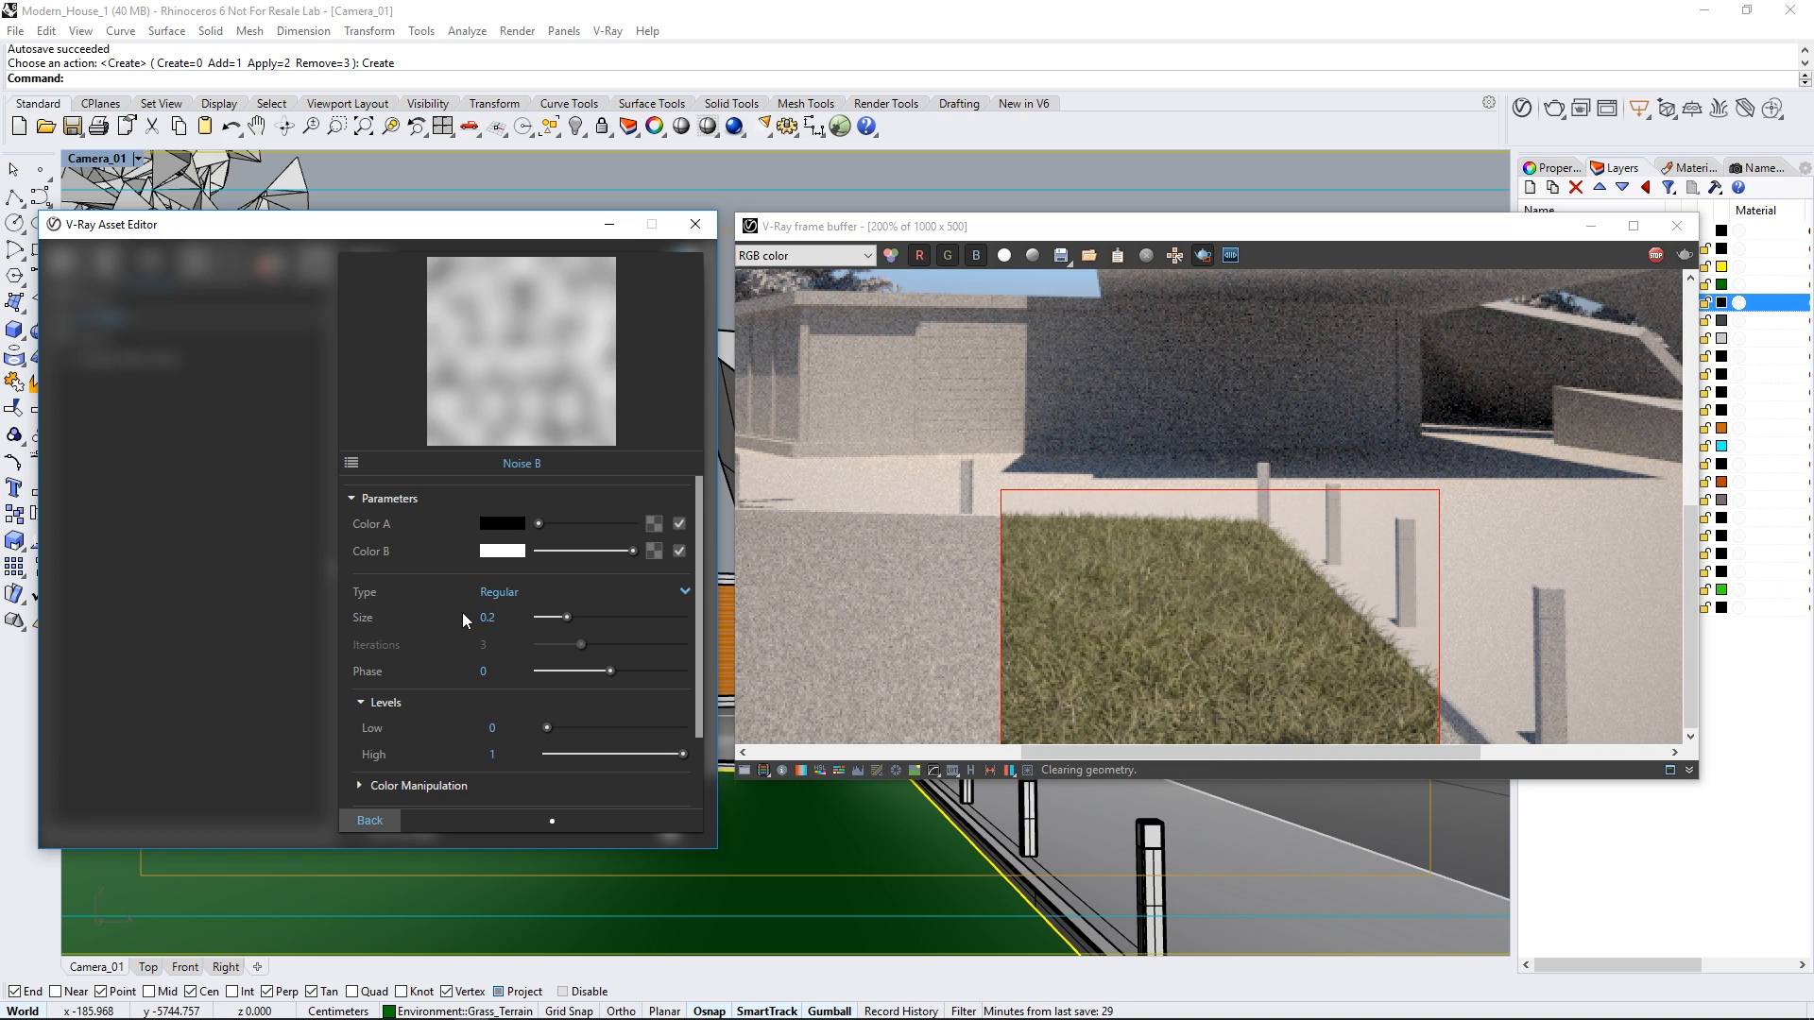
# Step: Set the Noise B texture's Low level to 0.3 and return to the fur settings
pyautogui.scroll(-2, 463, 637)
pyautogui.click(517, 642)
pyautogui.write('0.3')
pyautogui.press('Return')
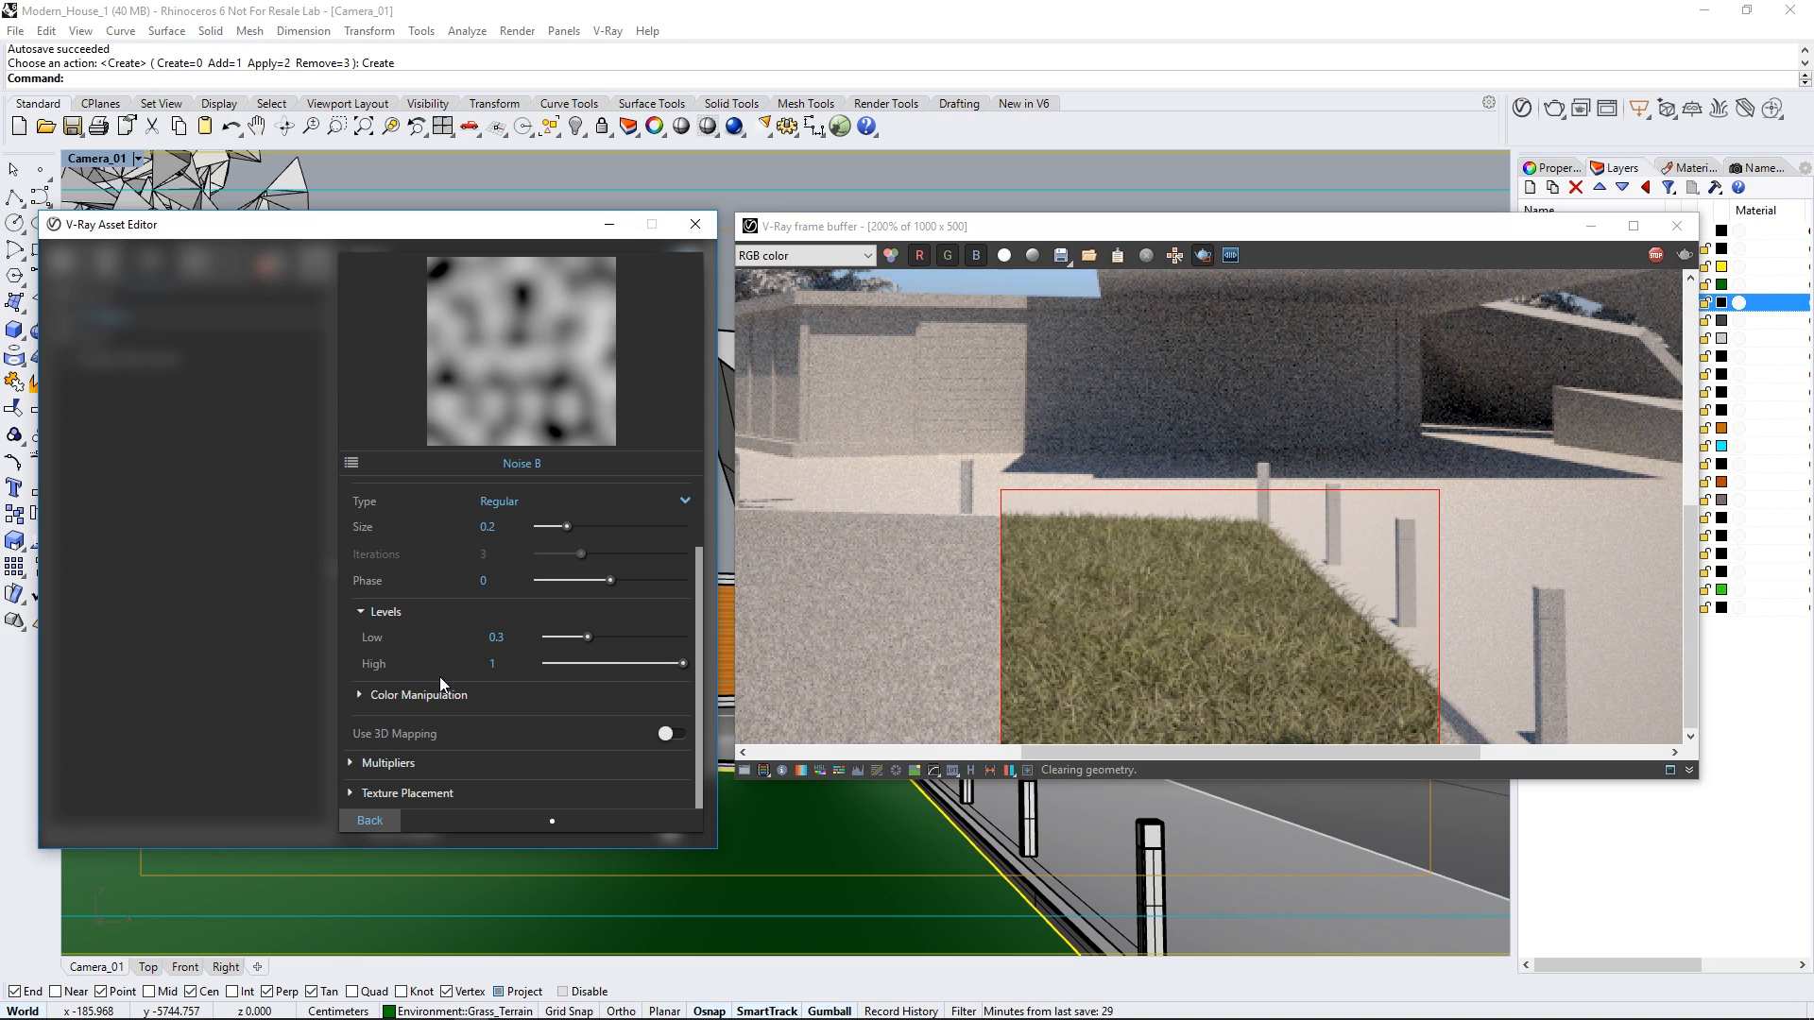
pyautogui.click(377, 820)
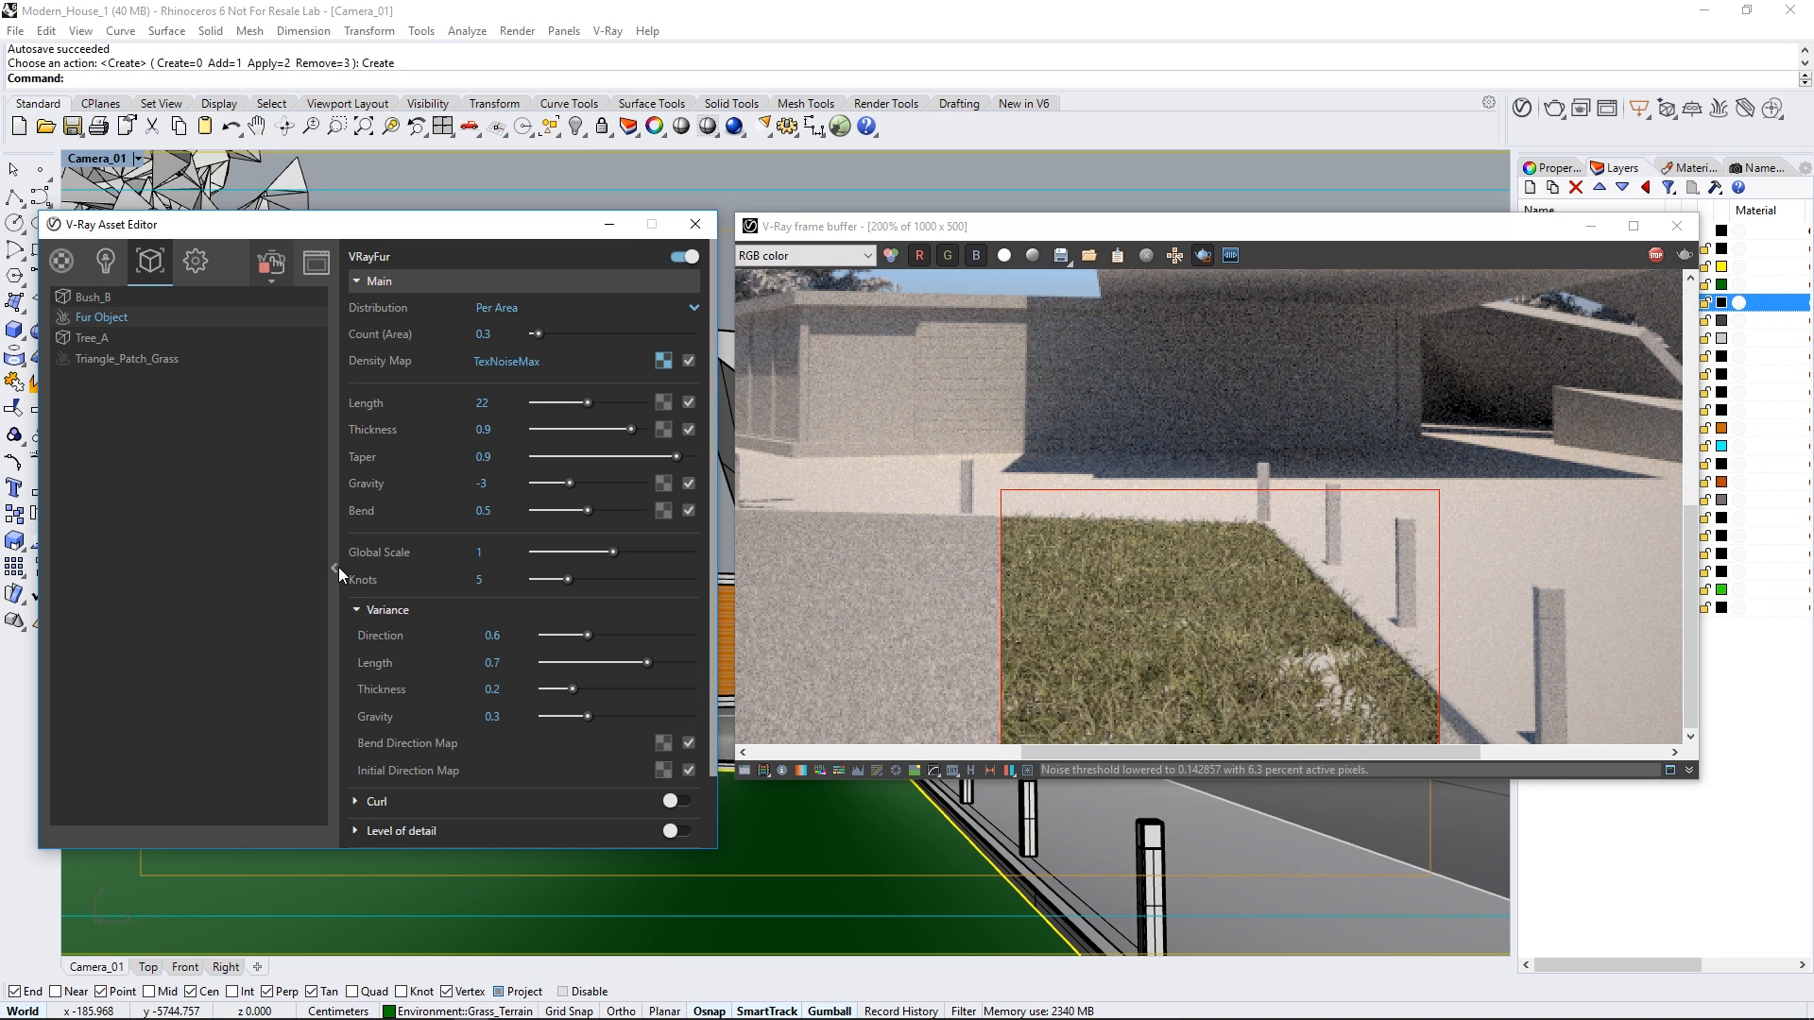
# Step: Show the frame buffer image at 100% with the render region over the visible lawn, and close the Asset Editor
pyautogui.scroll(-1, 1147, 591)
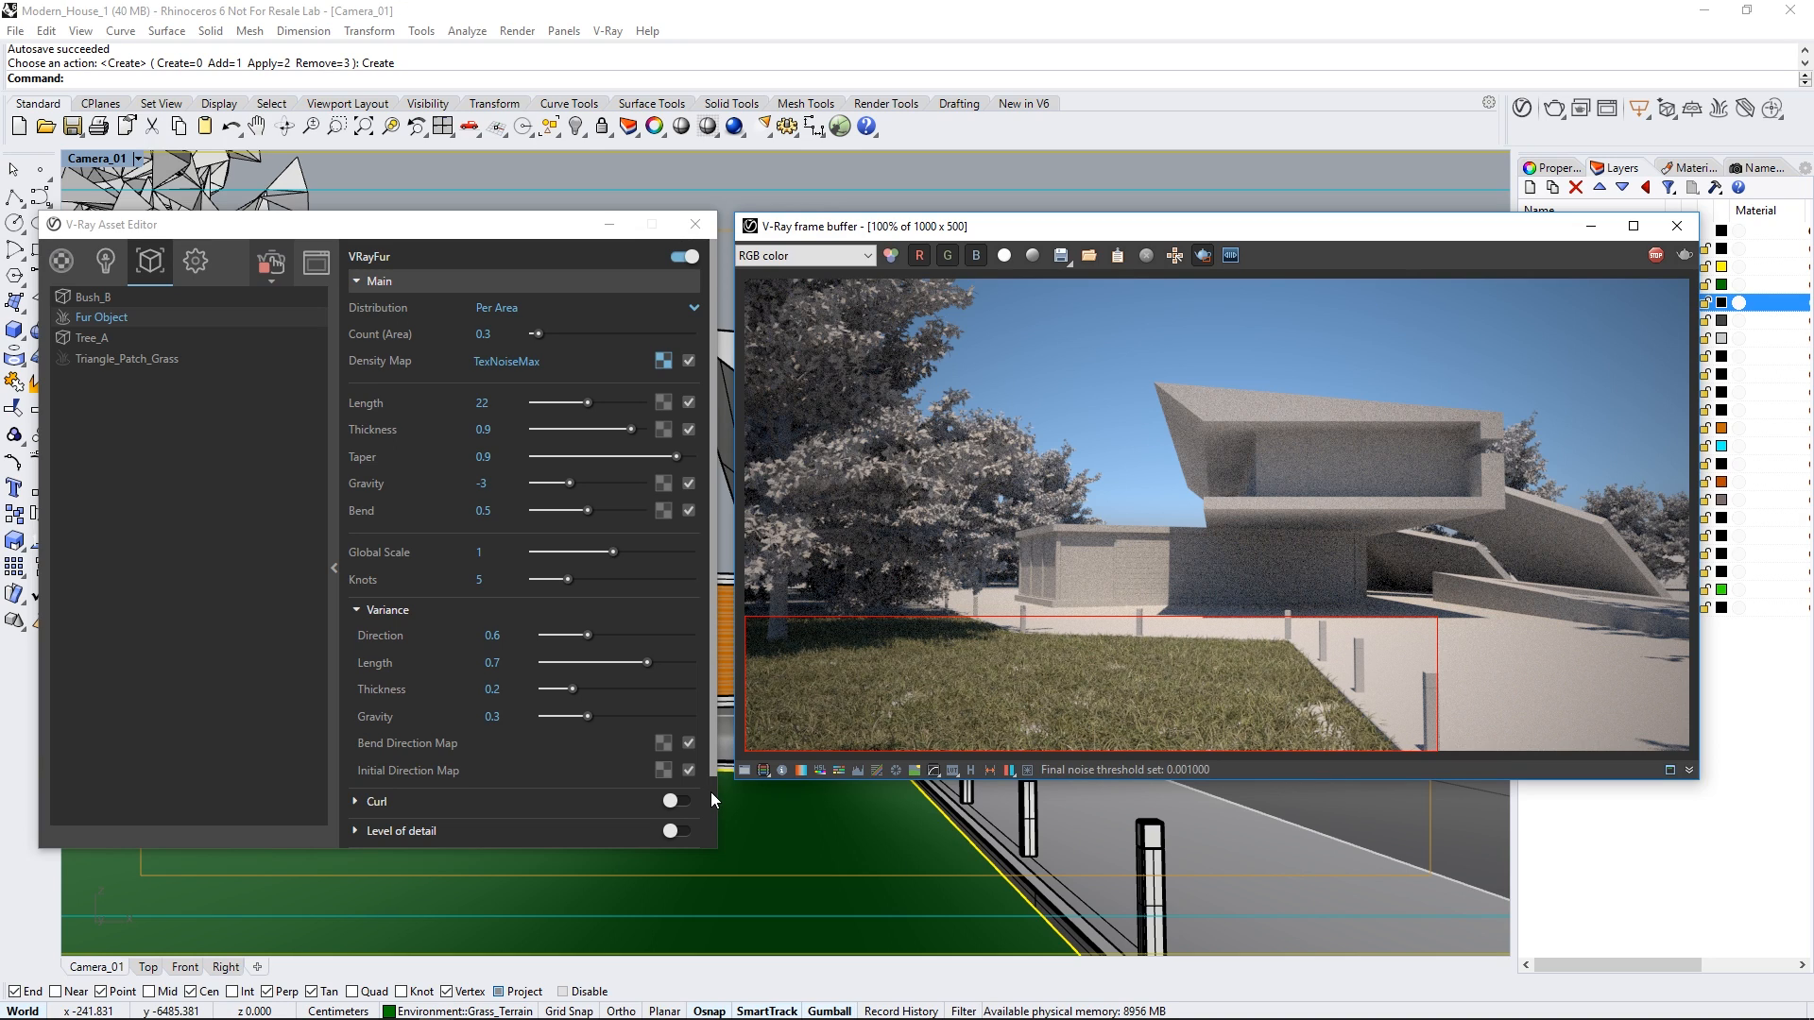
pyautogui.click(337, 579)
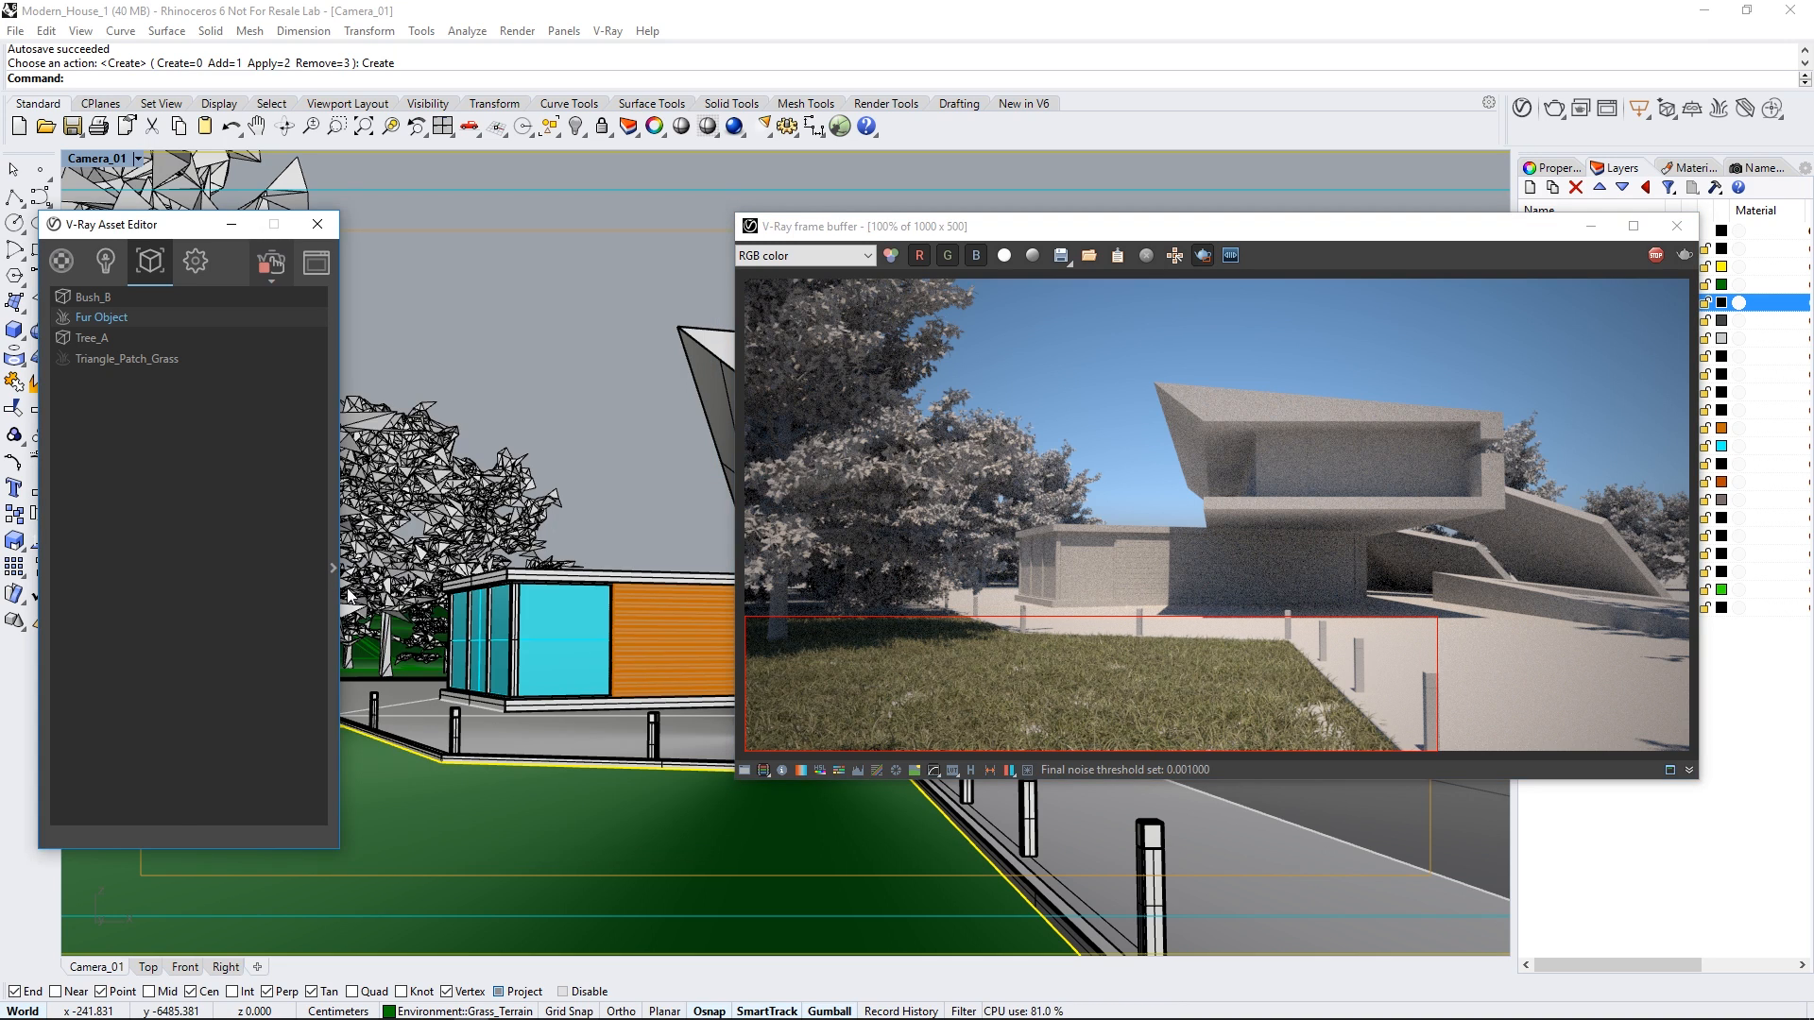
pyautogui.moveTo(164, 226); pyautogui.dragTo(478, 219)
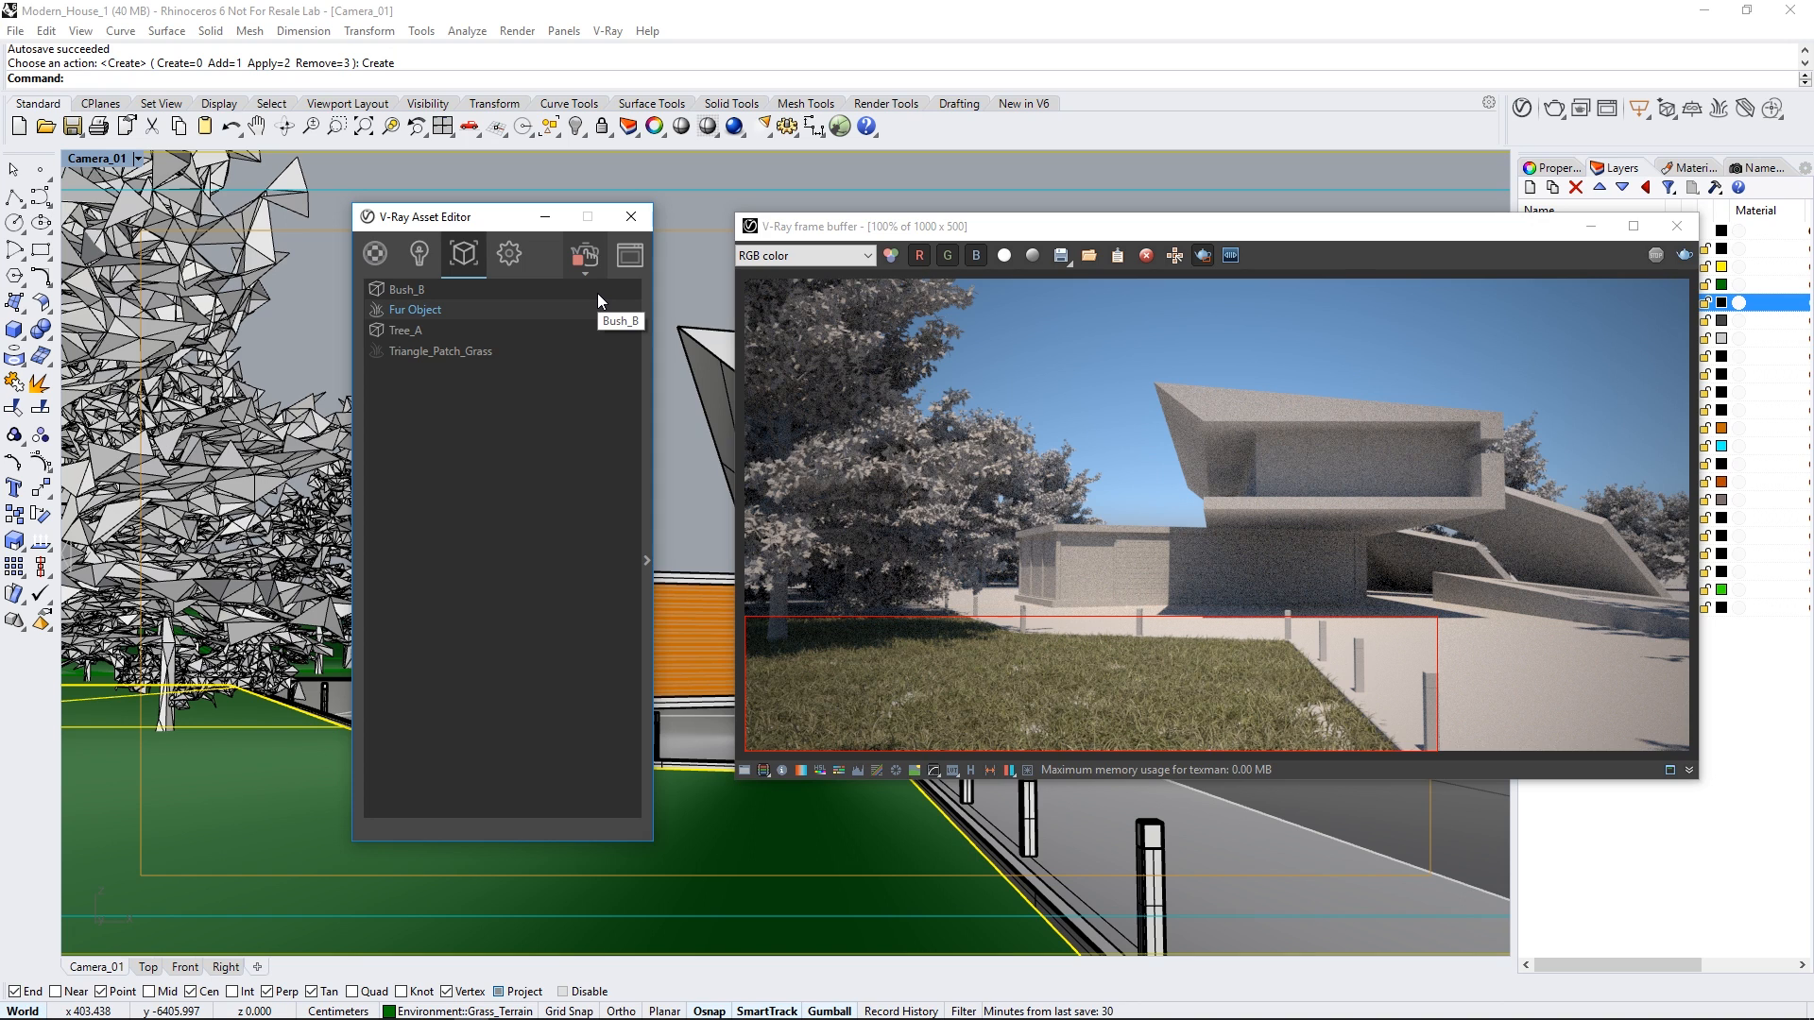
pyautogui.click(630, 218)
pyautogui.moveTo(1154, 232); pyautogui.dragTo(542, 225)
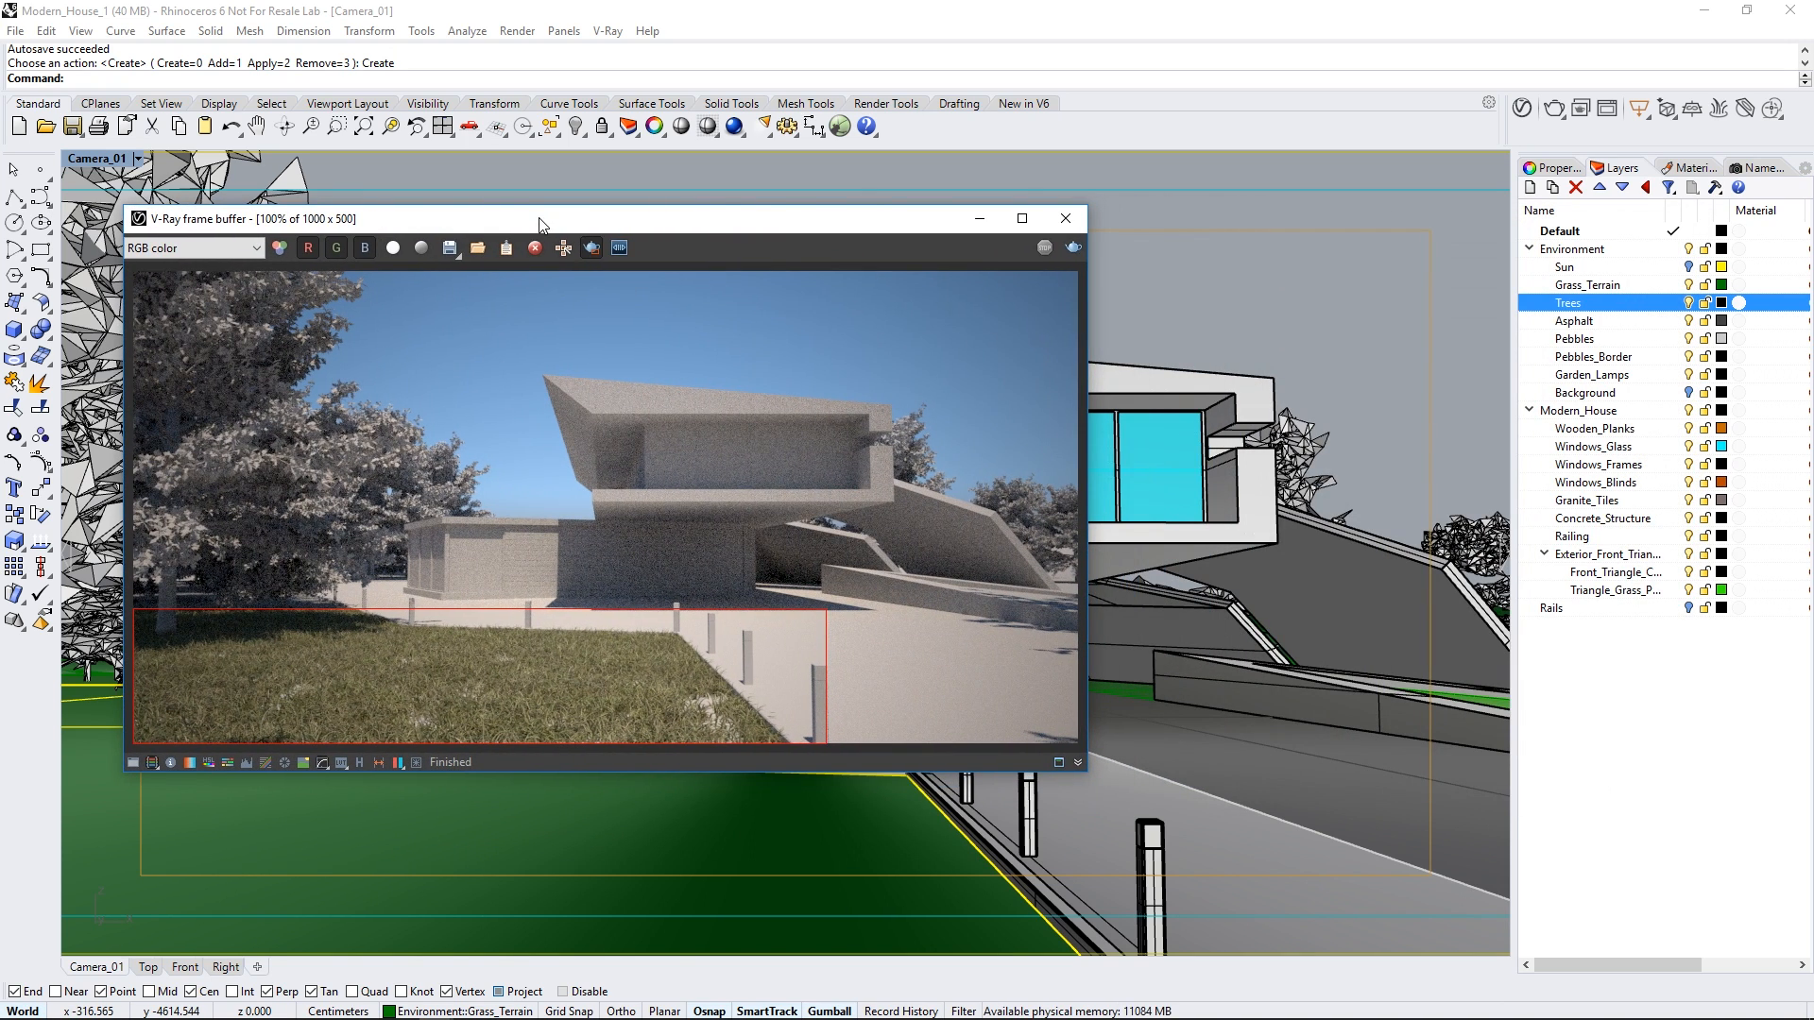
# Step: Launch Grasshopper beside the frame buffer and open the instancer_3_start definition from the Assets' Grasshopper folder
pyautogui.click(840, 127)
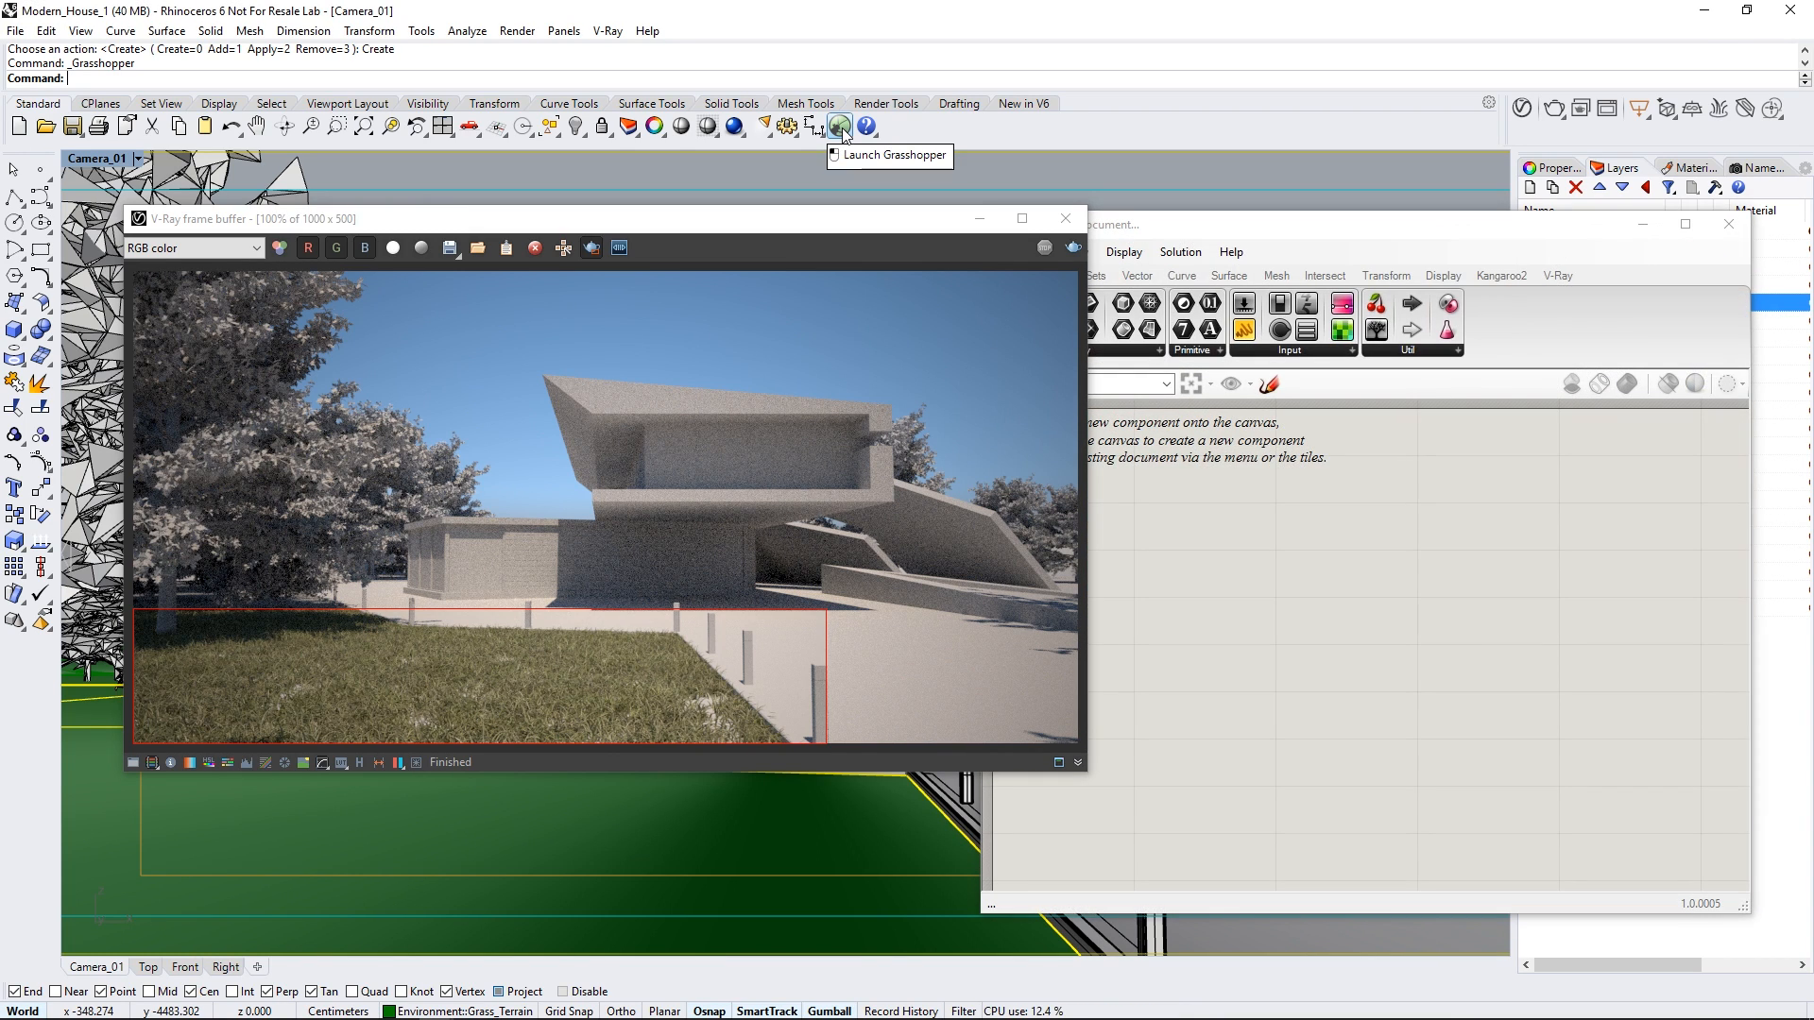
pyautogui.moveTo(869, 220); pyautogui.dragTo(800, 221)
pyautogui.moveTo(1183, 230); pyautogui.dragTo(1233, 184)
pyautogui.click(1042, 335)
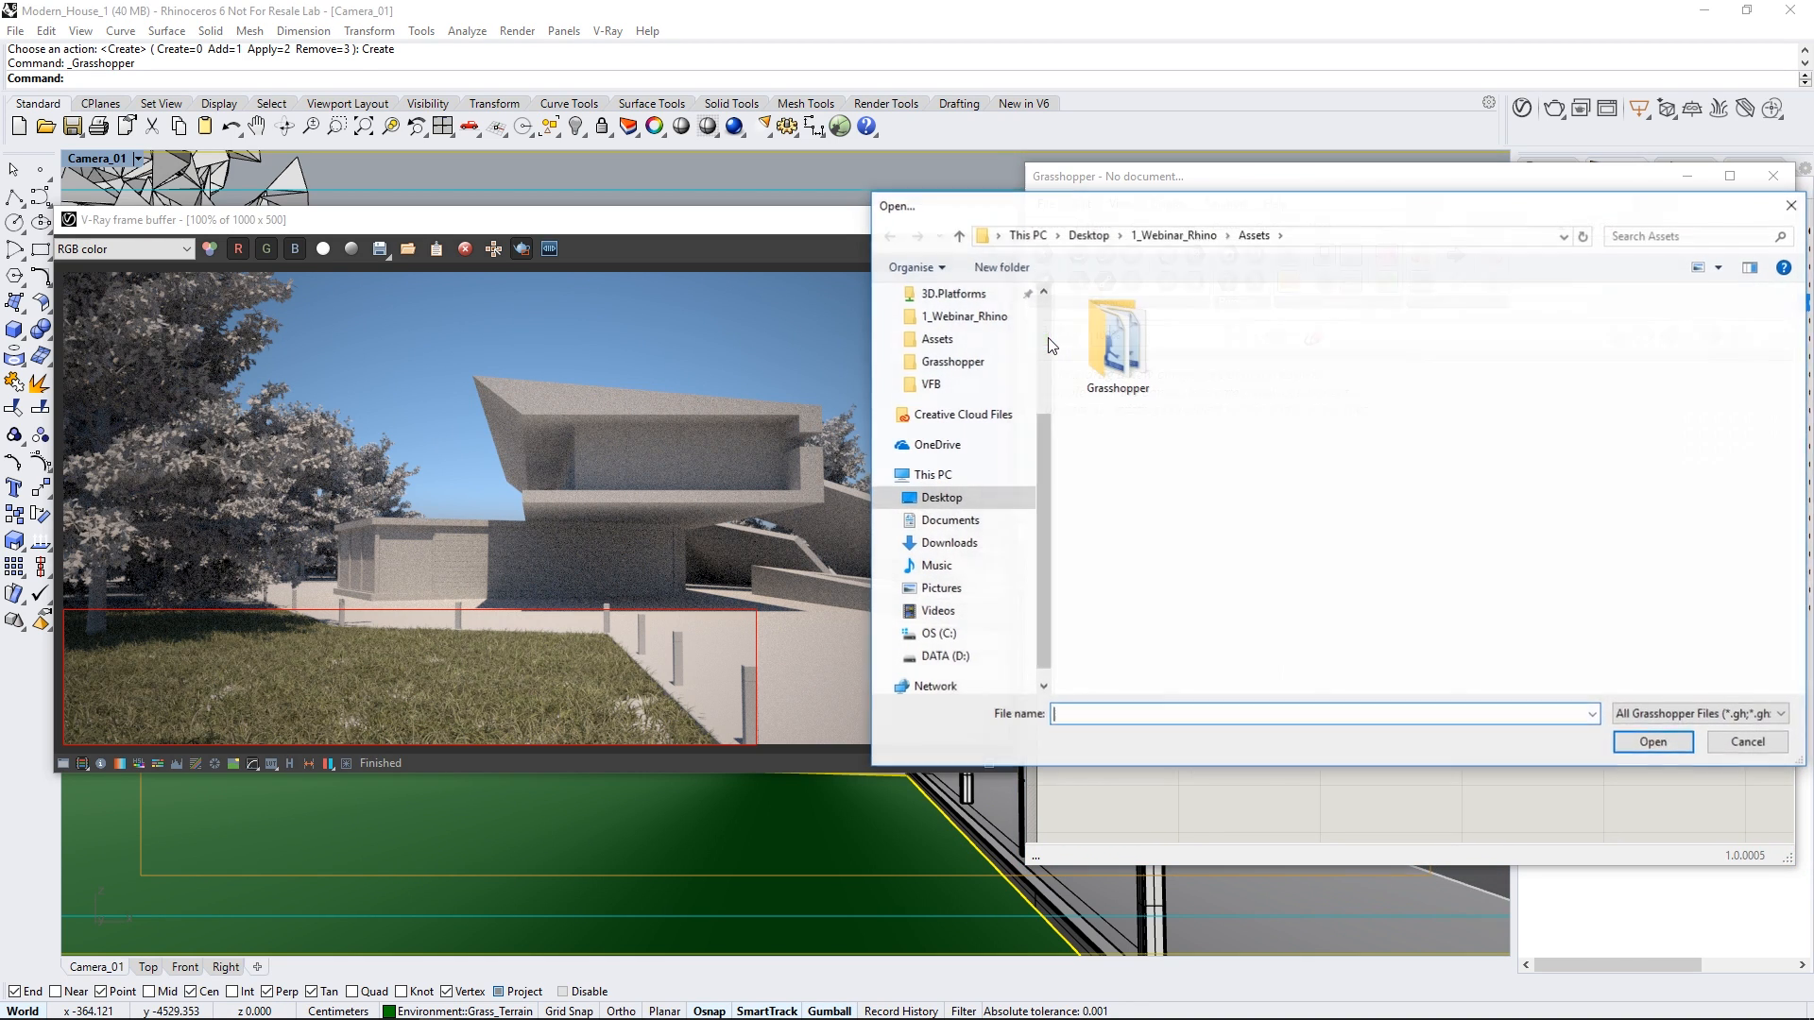
pyautogui.click(1130, 343)
pyautogui.click(1627, 748)
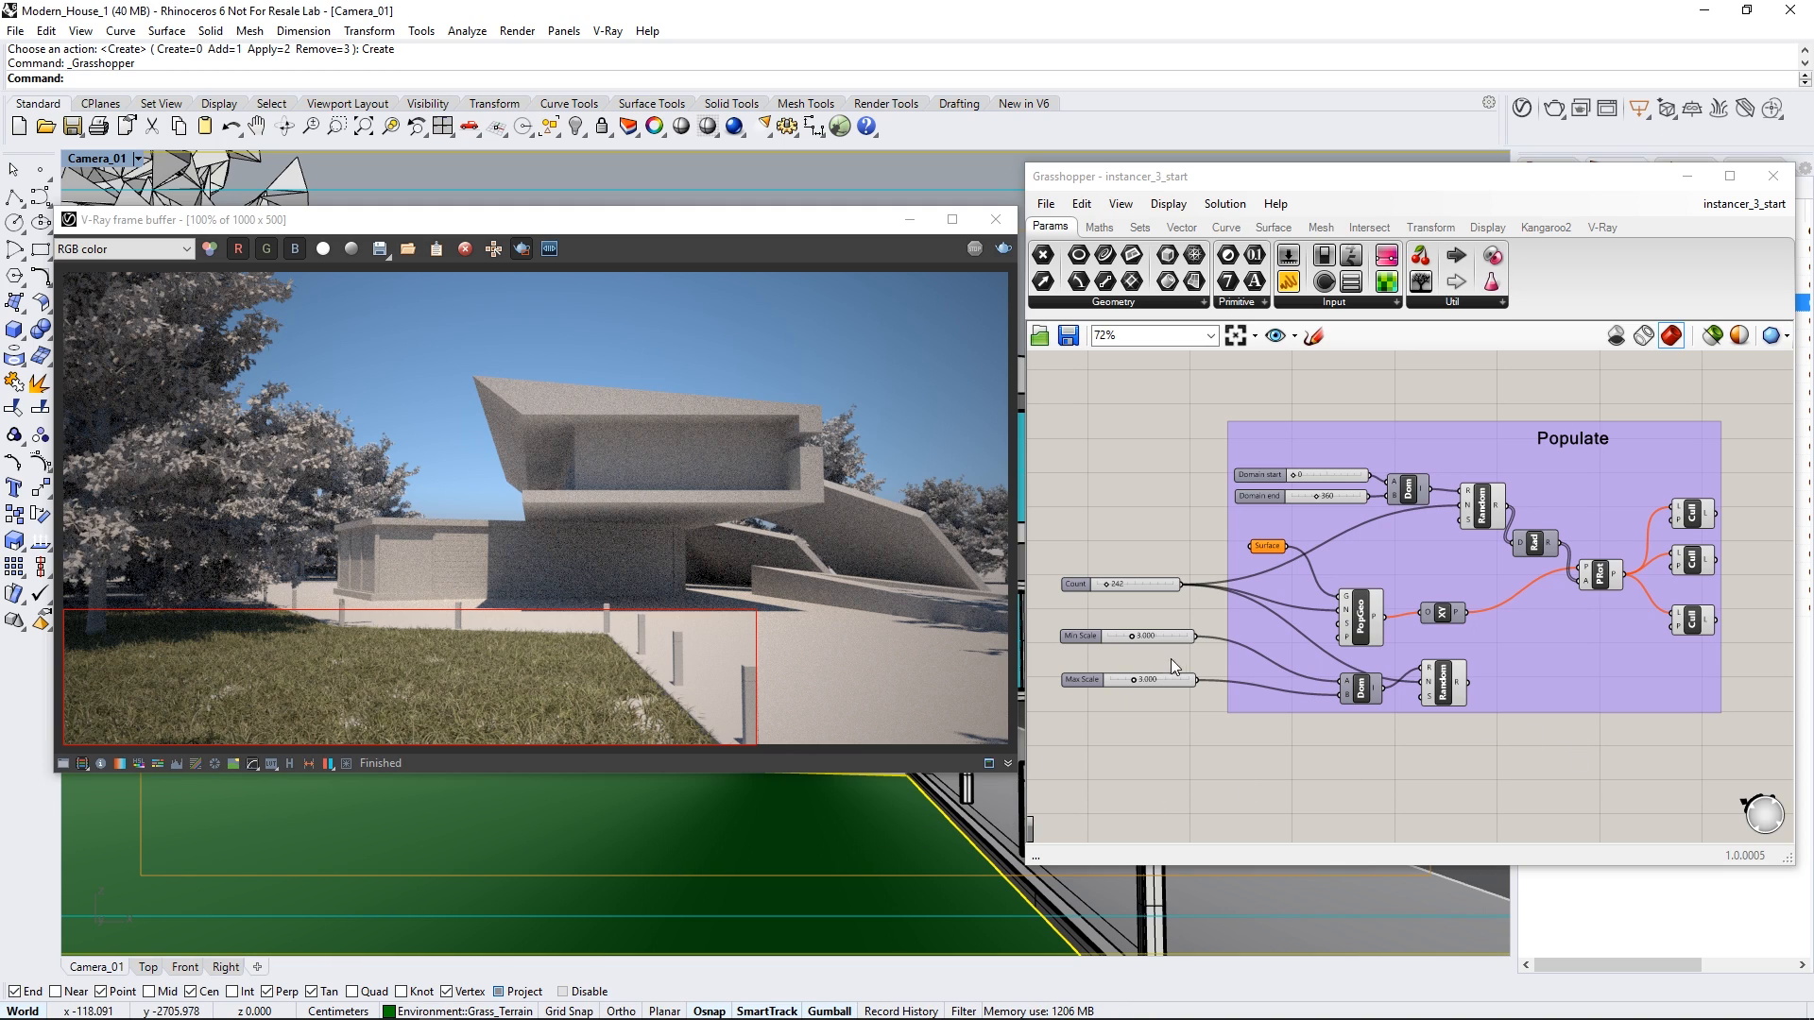
# Step: Assign the selected Grass_Terrain surface to the Surface parameter in the Populate group
pyautogui.rightClick(1268, 550)
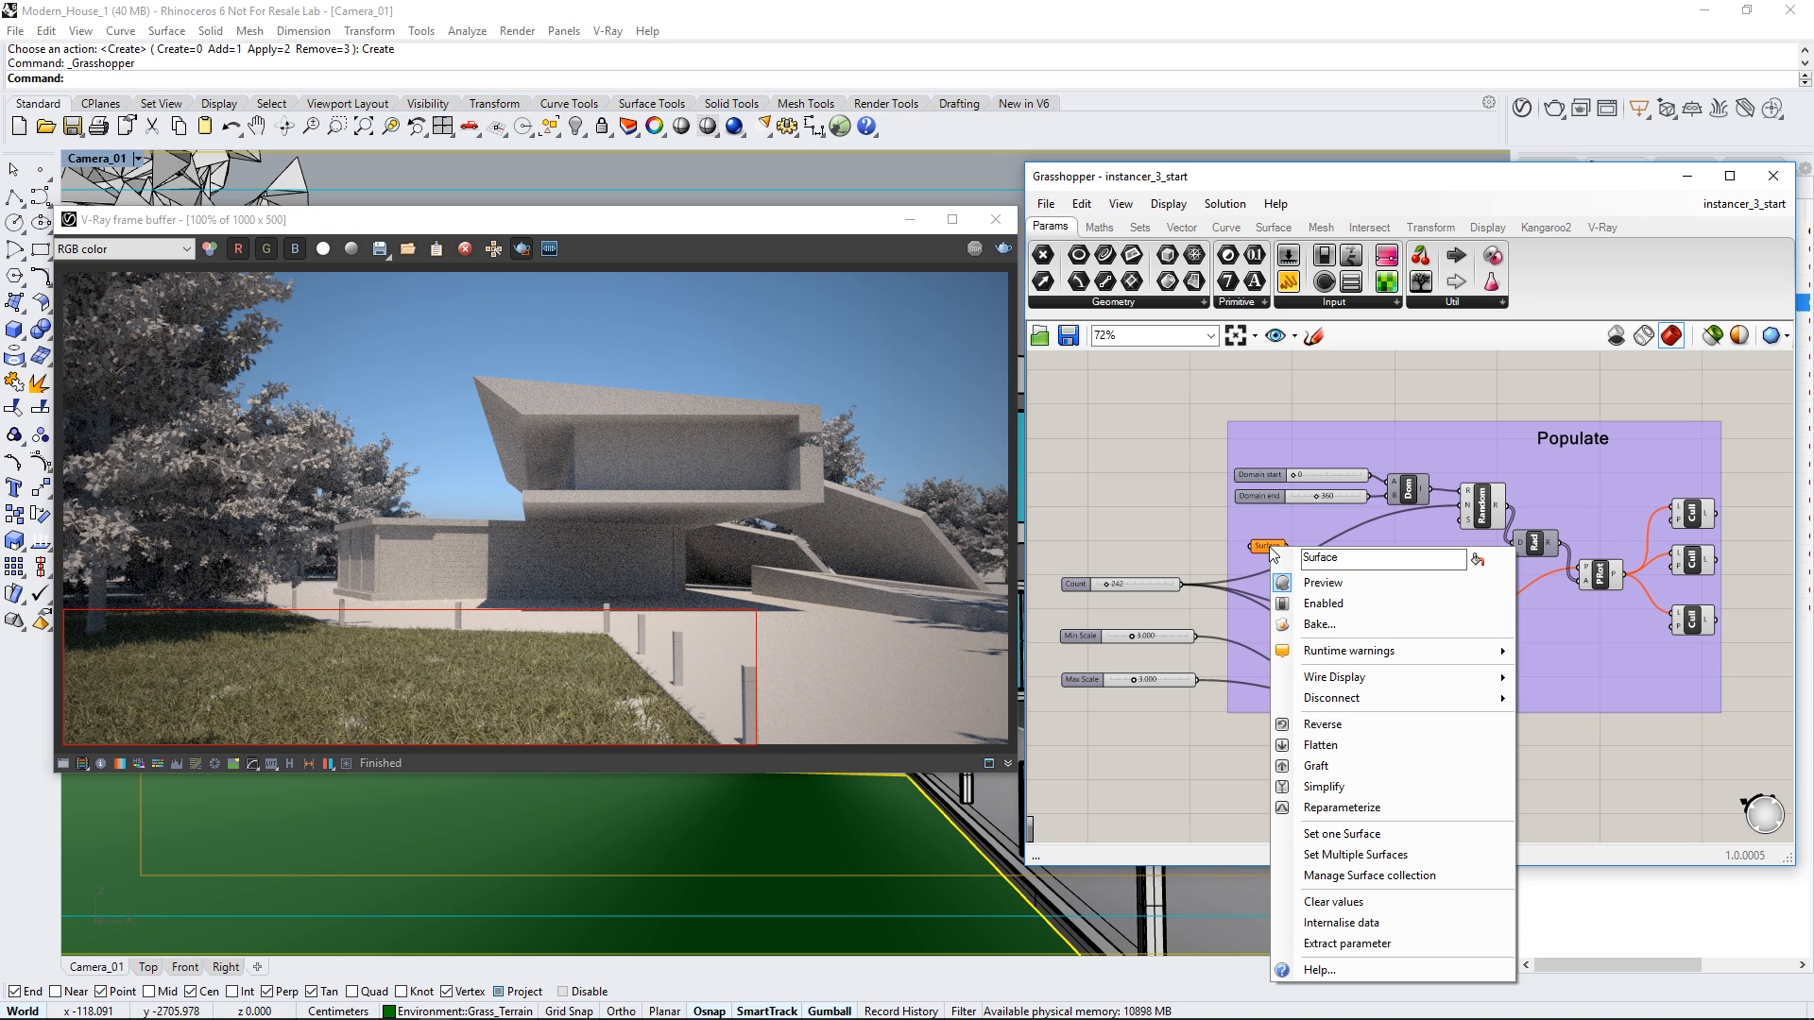
pyautogui.click(1319, 831)
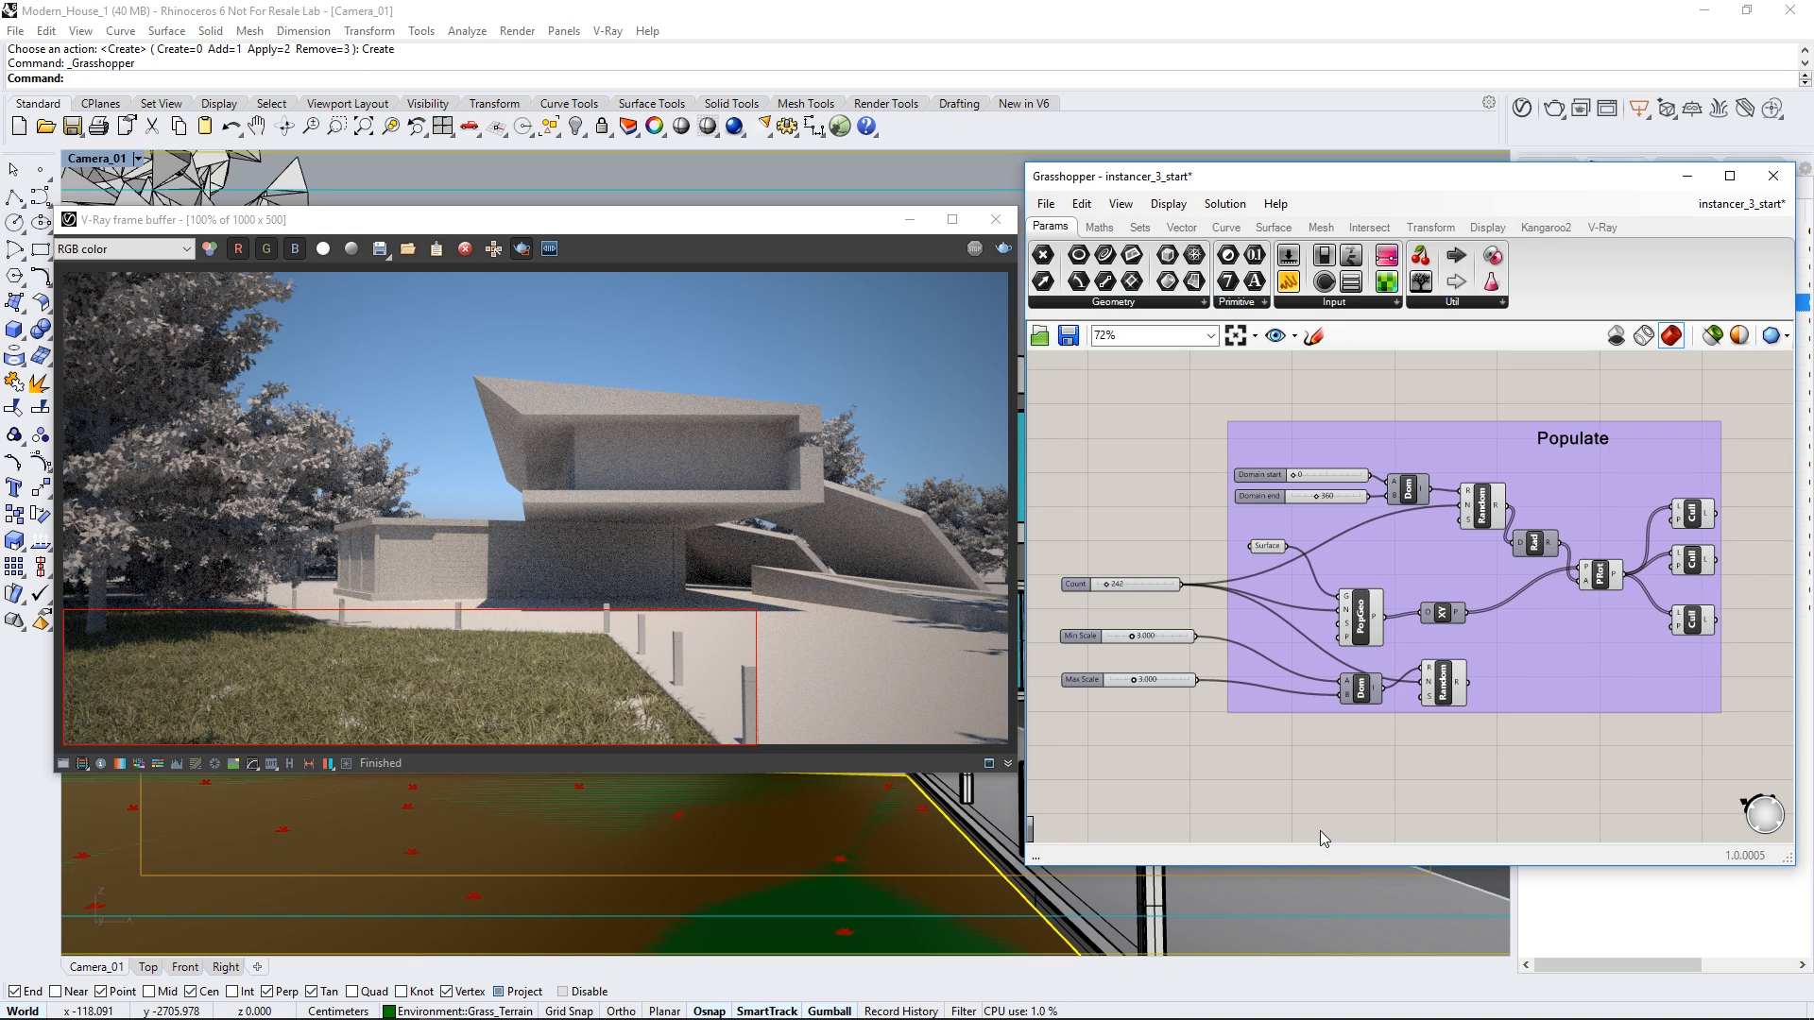
# Step: Add a V-Ray VRScene Importer component below the Import label on the canvas
pyautogui.moveTo(1563, 769); pyautogui.dragTo(1224, 765, button='right')
pyautogui.moveTo(1453, 734); pyautogui.dragTo(1348, 733, button='right')
pyautogui.scroll(2, 1399, 723)
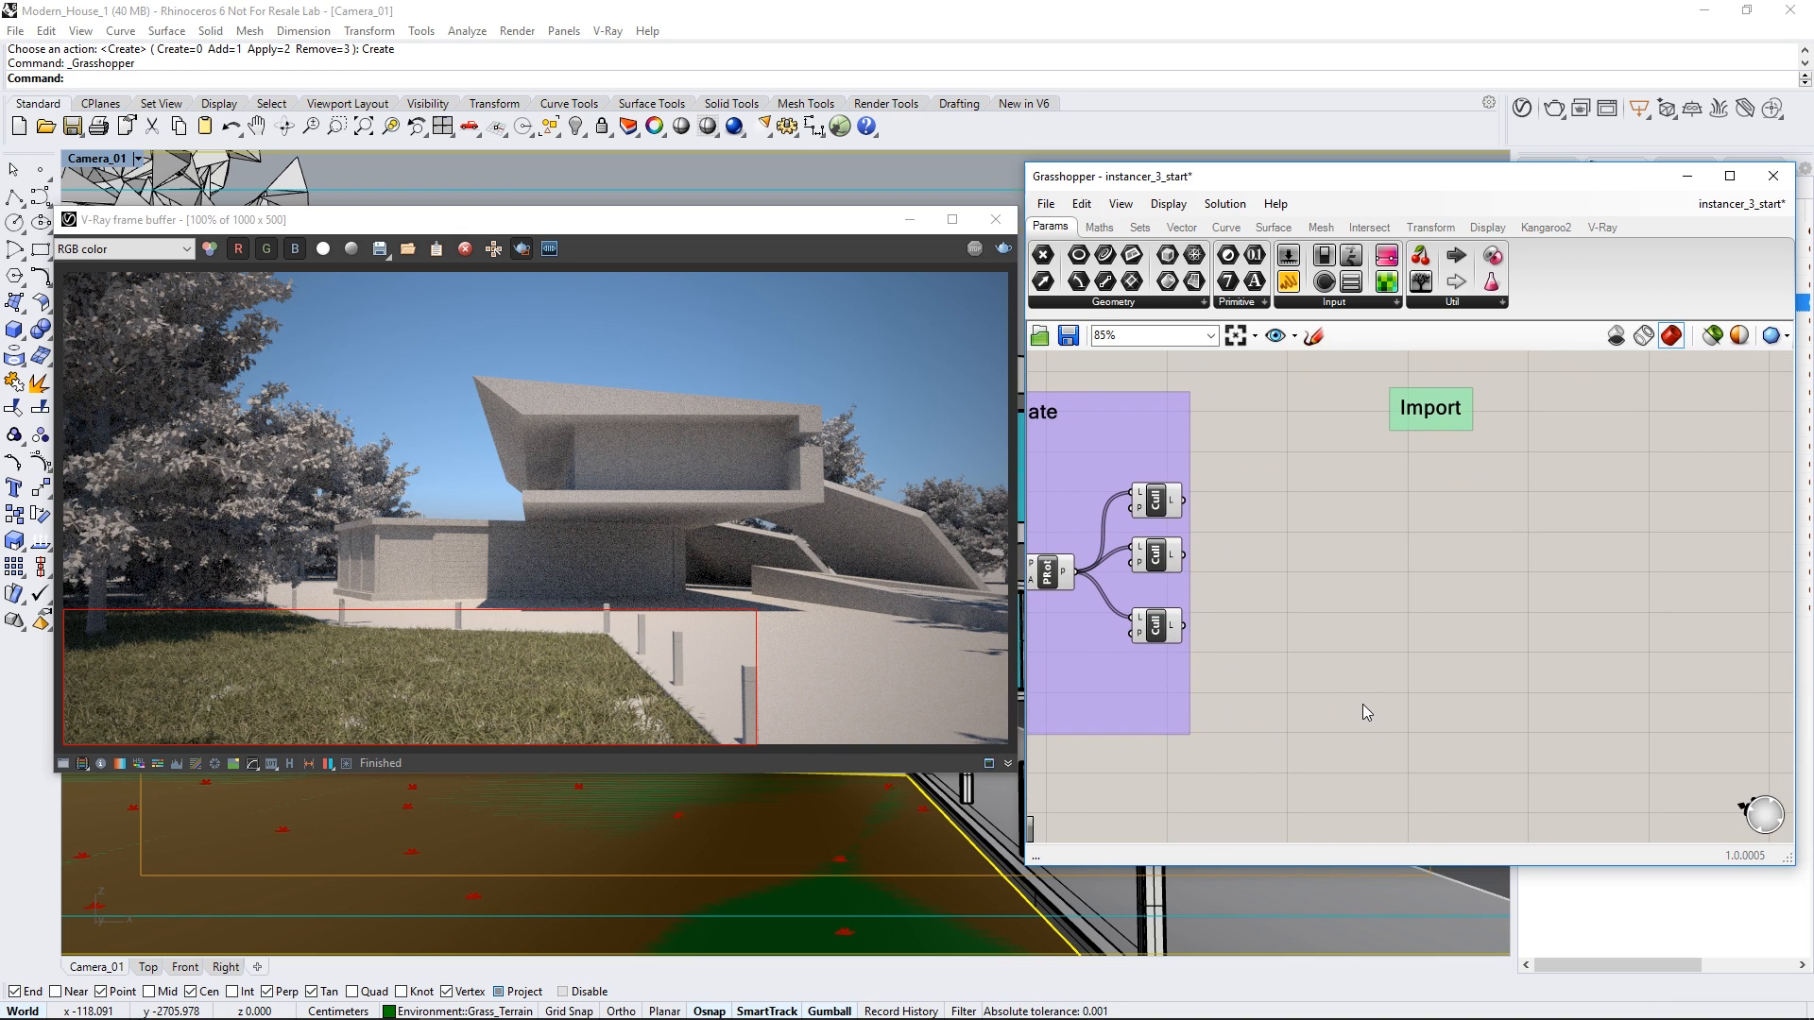
pyautogui.click(1597, 228)
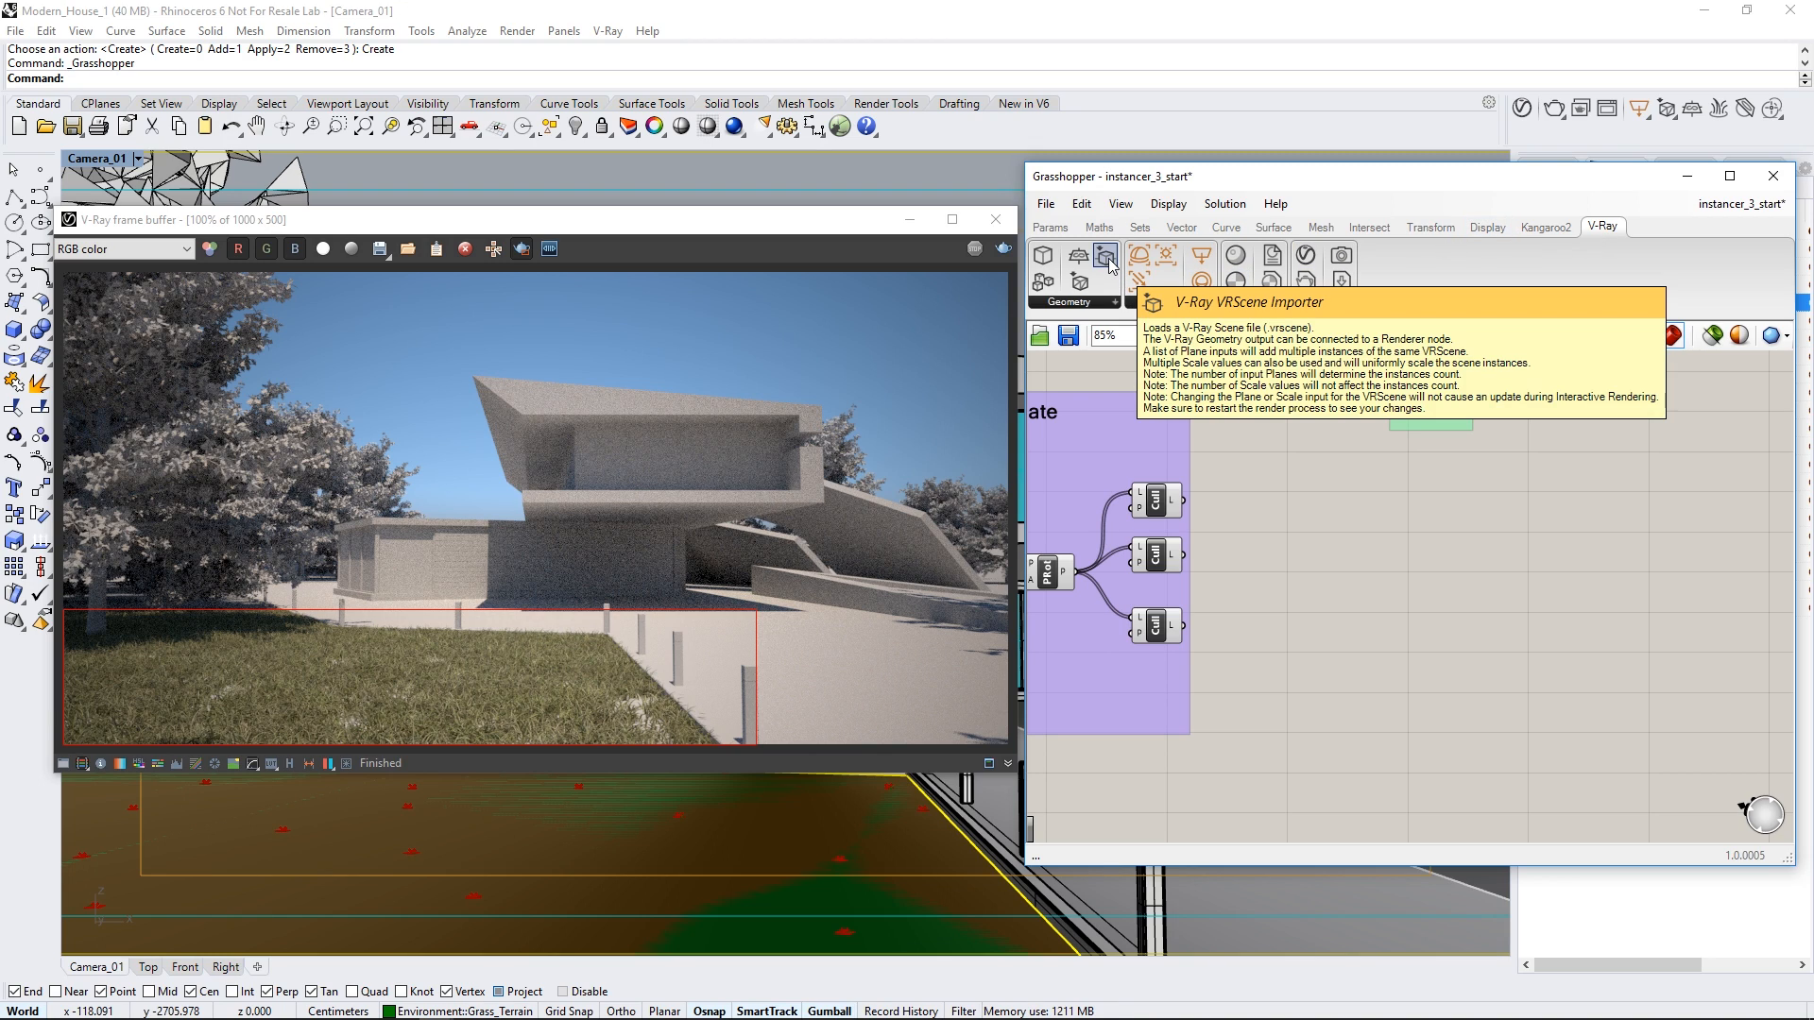
pyautogui.moveTo(1107, 261); pyautogui.dragTo(1532, 490)
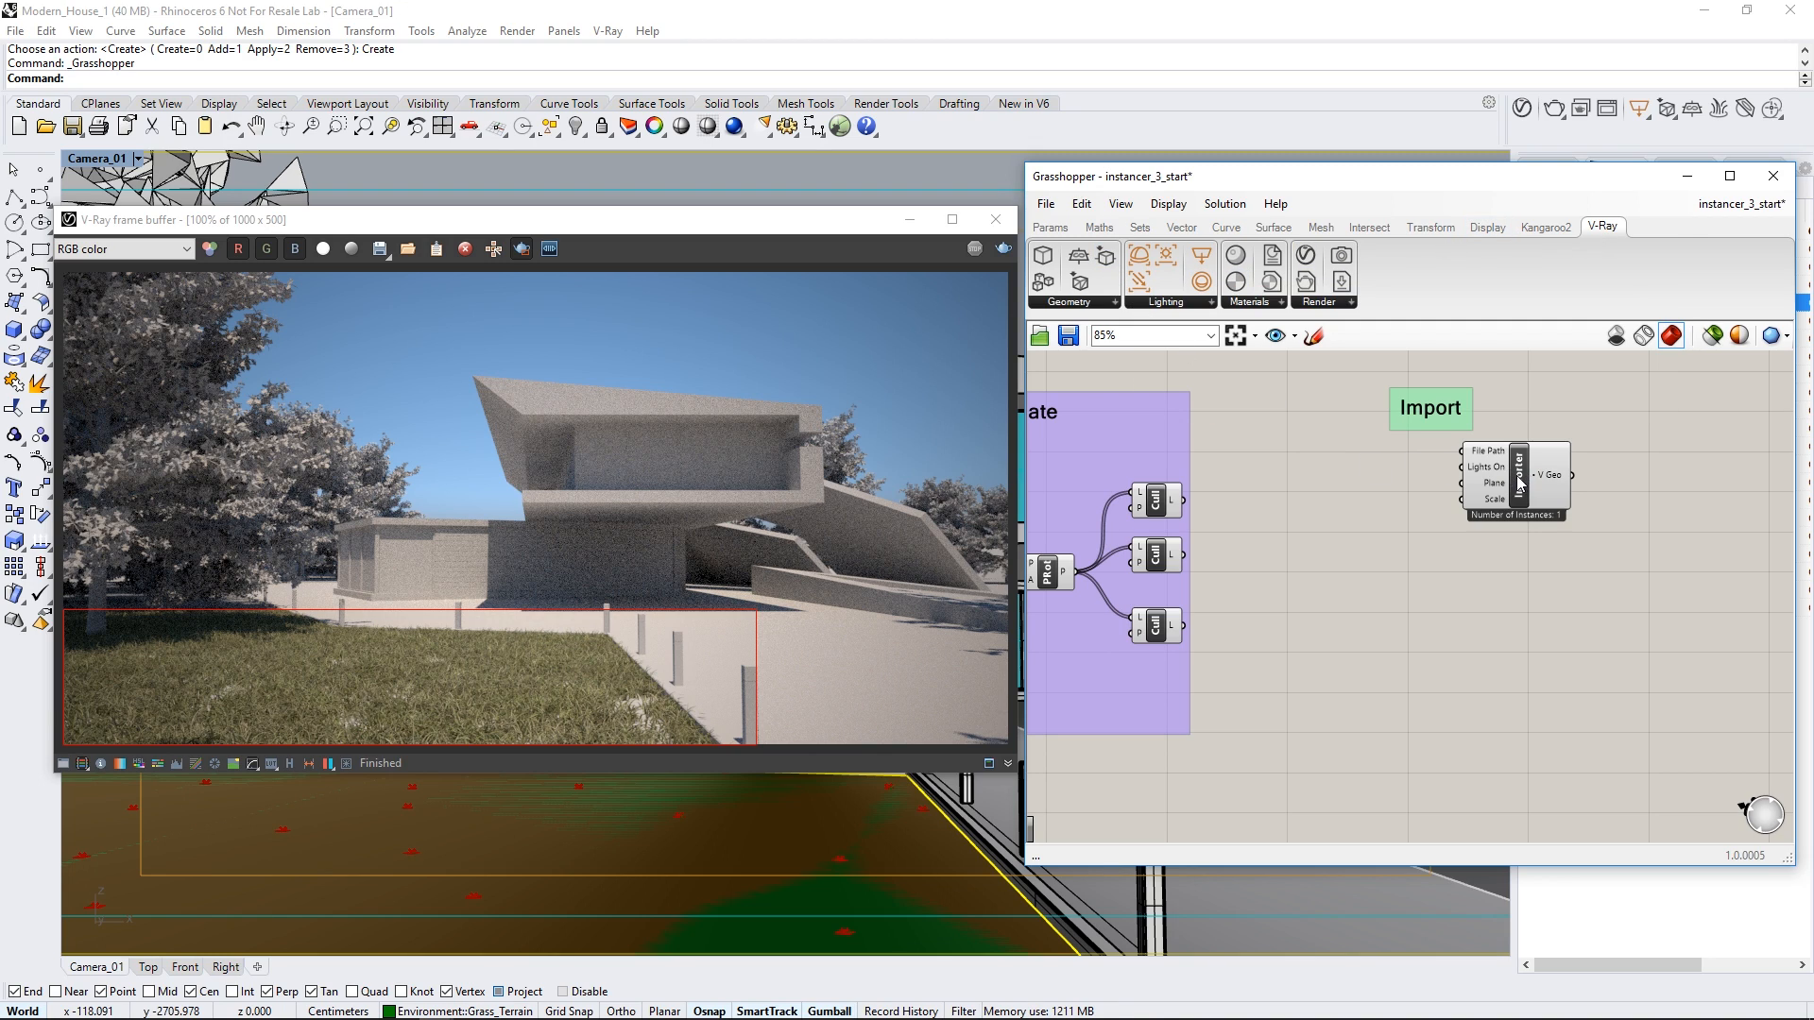
# Step: Extract the Importer's File Path input as a separate Open File parameter
pyautogui.scroll(3, 1503, 442)
pyautogui.rightClick(1488, 461)
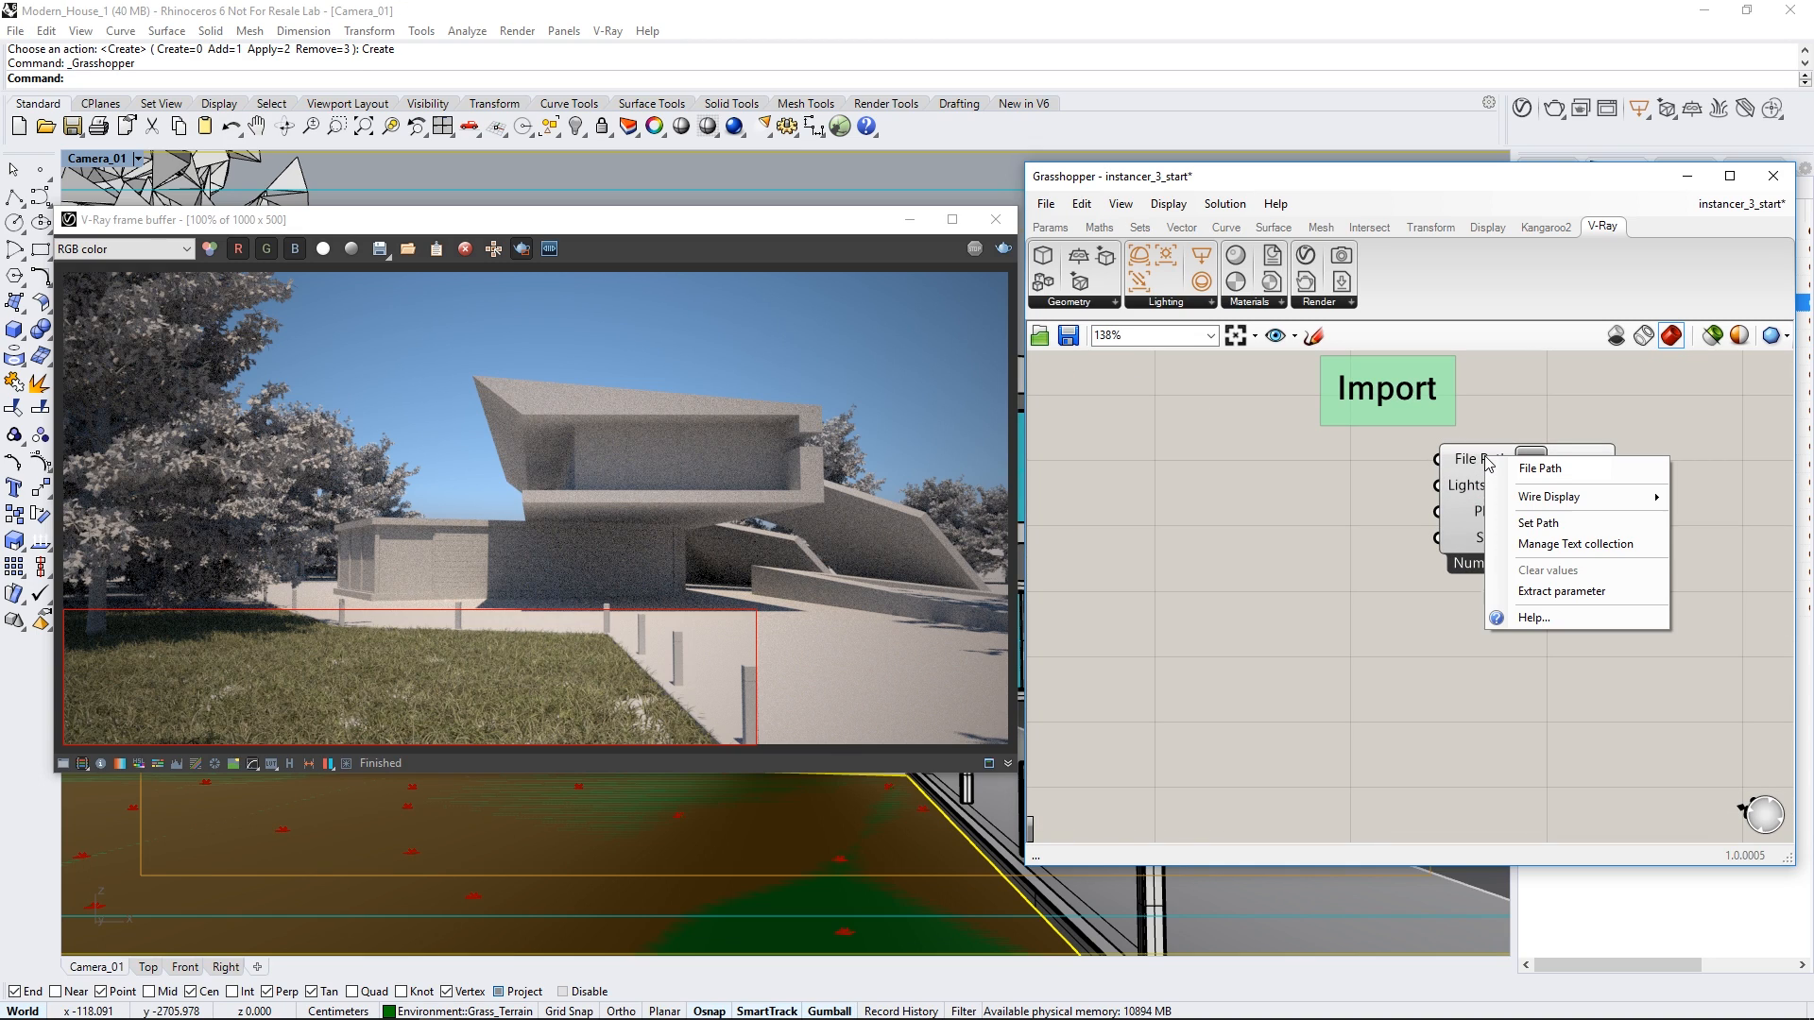
pyautogui.click(1528, 592)
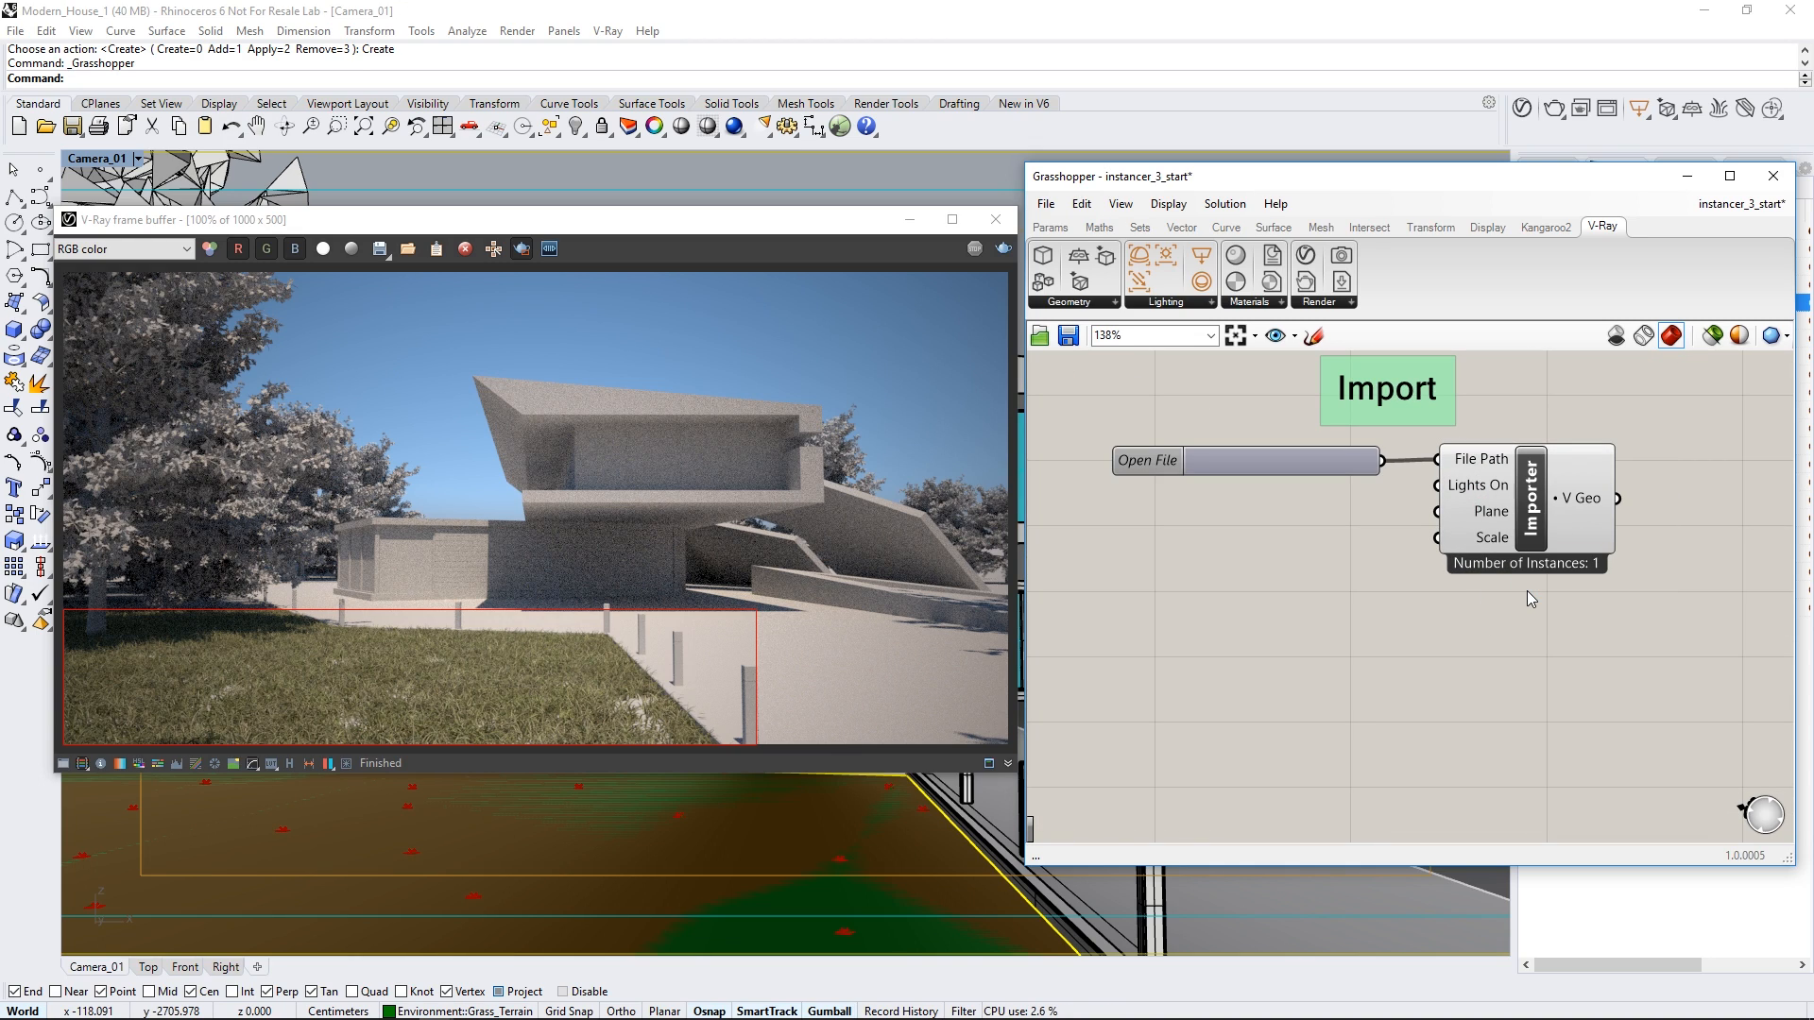
# Step: Duplicate the VRScene Importer together with its Open File parameter
pyautogui.click(1532, 522)
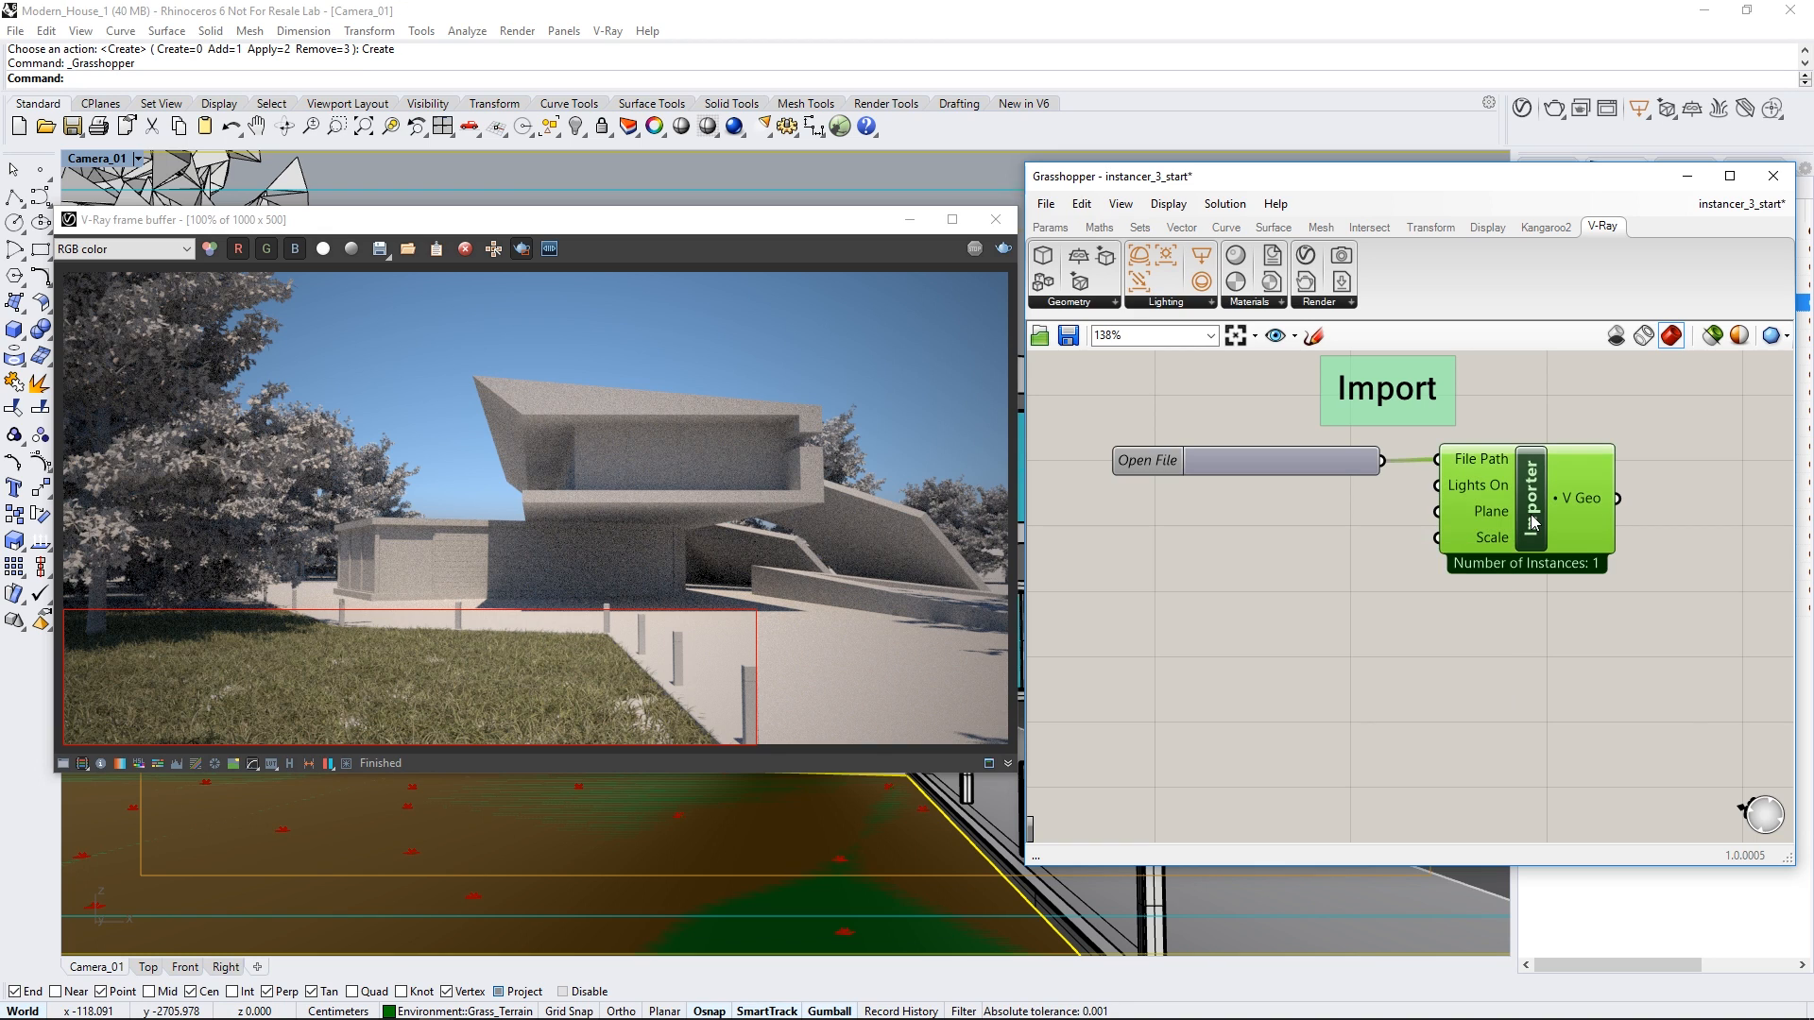
pyautogui.keyDown('shift'); pyautogui.click(1353, 469); pyautogui.keyUp('shift')
pyautogui.hotkey('ctrl', 'c')
pyautogui.hotkey('ctrl', 'v')
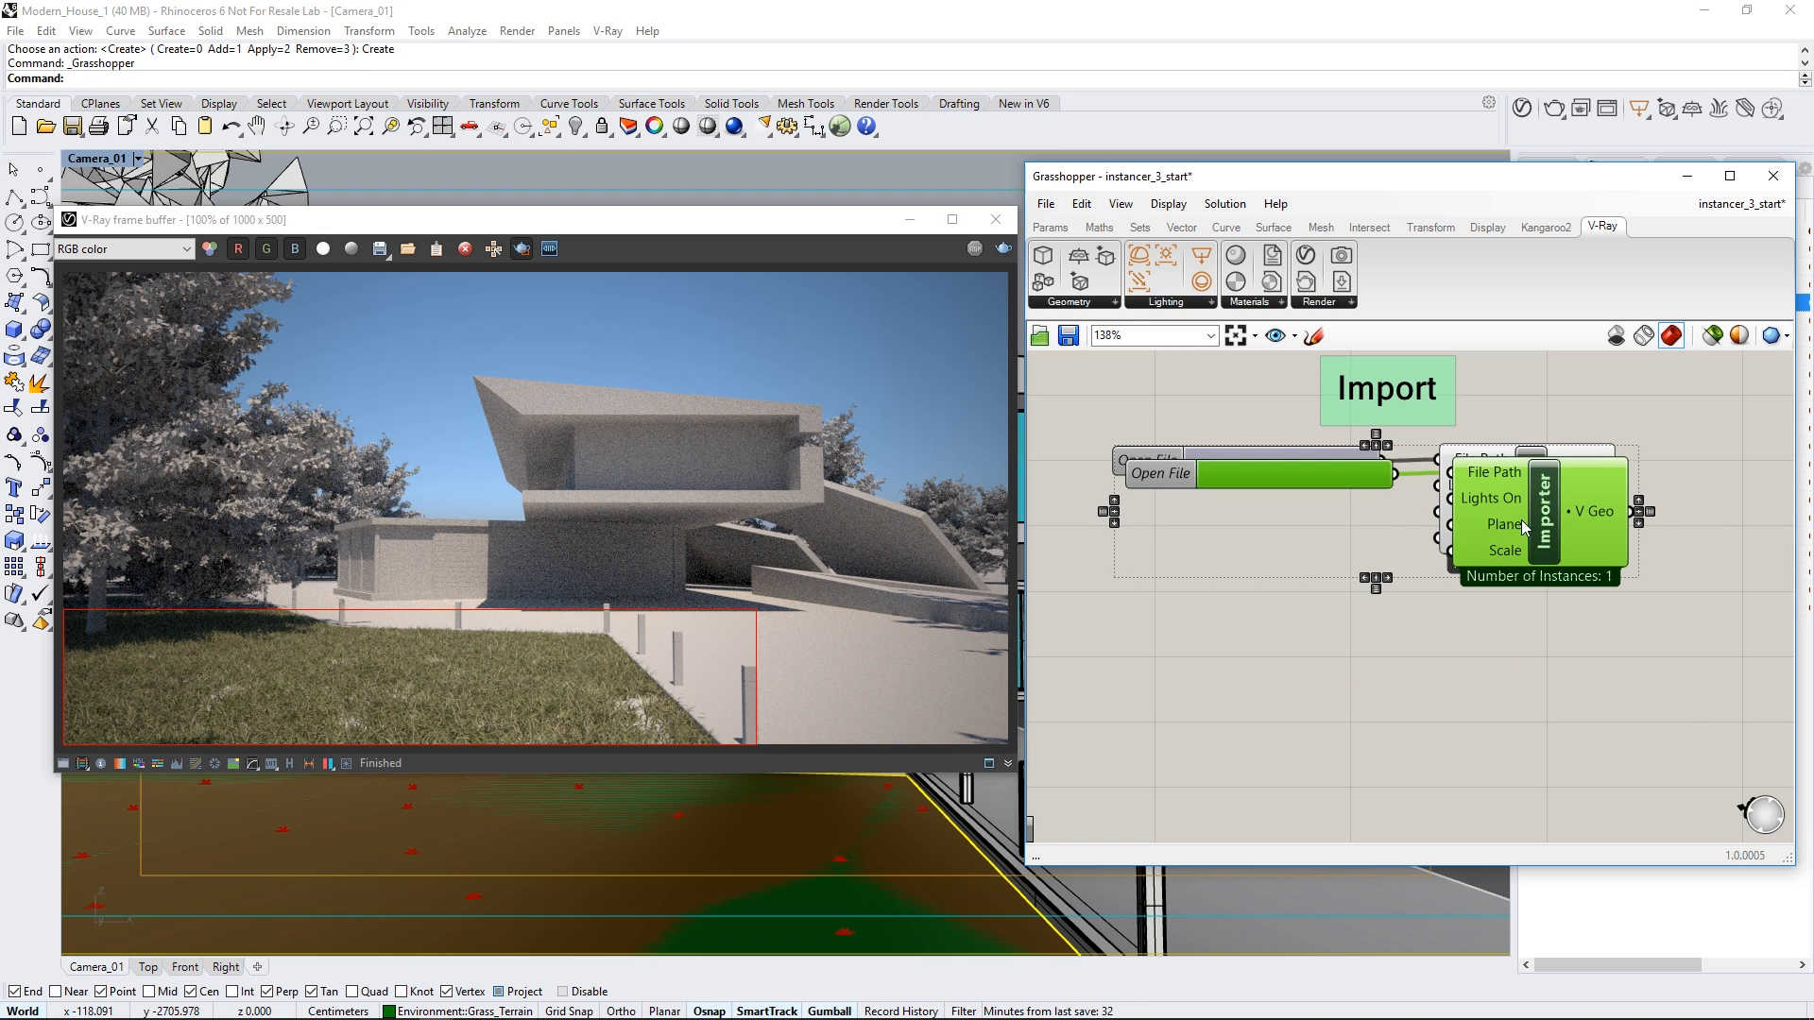
# Step: Place the duplicated Importer and Open File pair below the original, and add a third pair beneath it
pyautogui.moveTo(1521, 520); pyautogui.dragTo(1515, 665)
pyautogui.scroll(-3, 1515, 665)
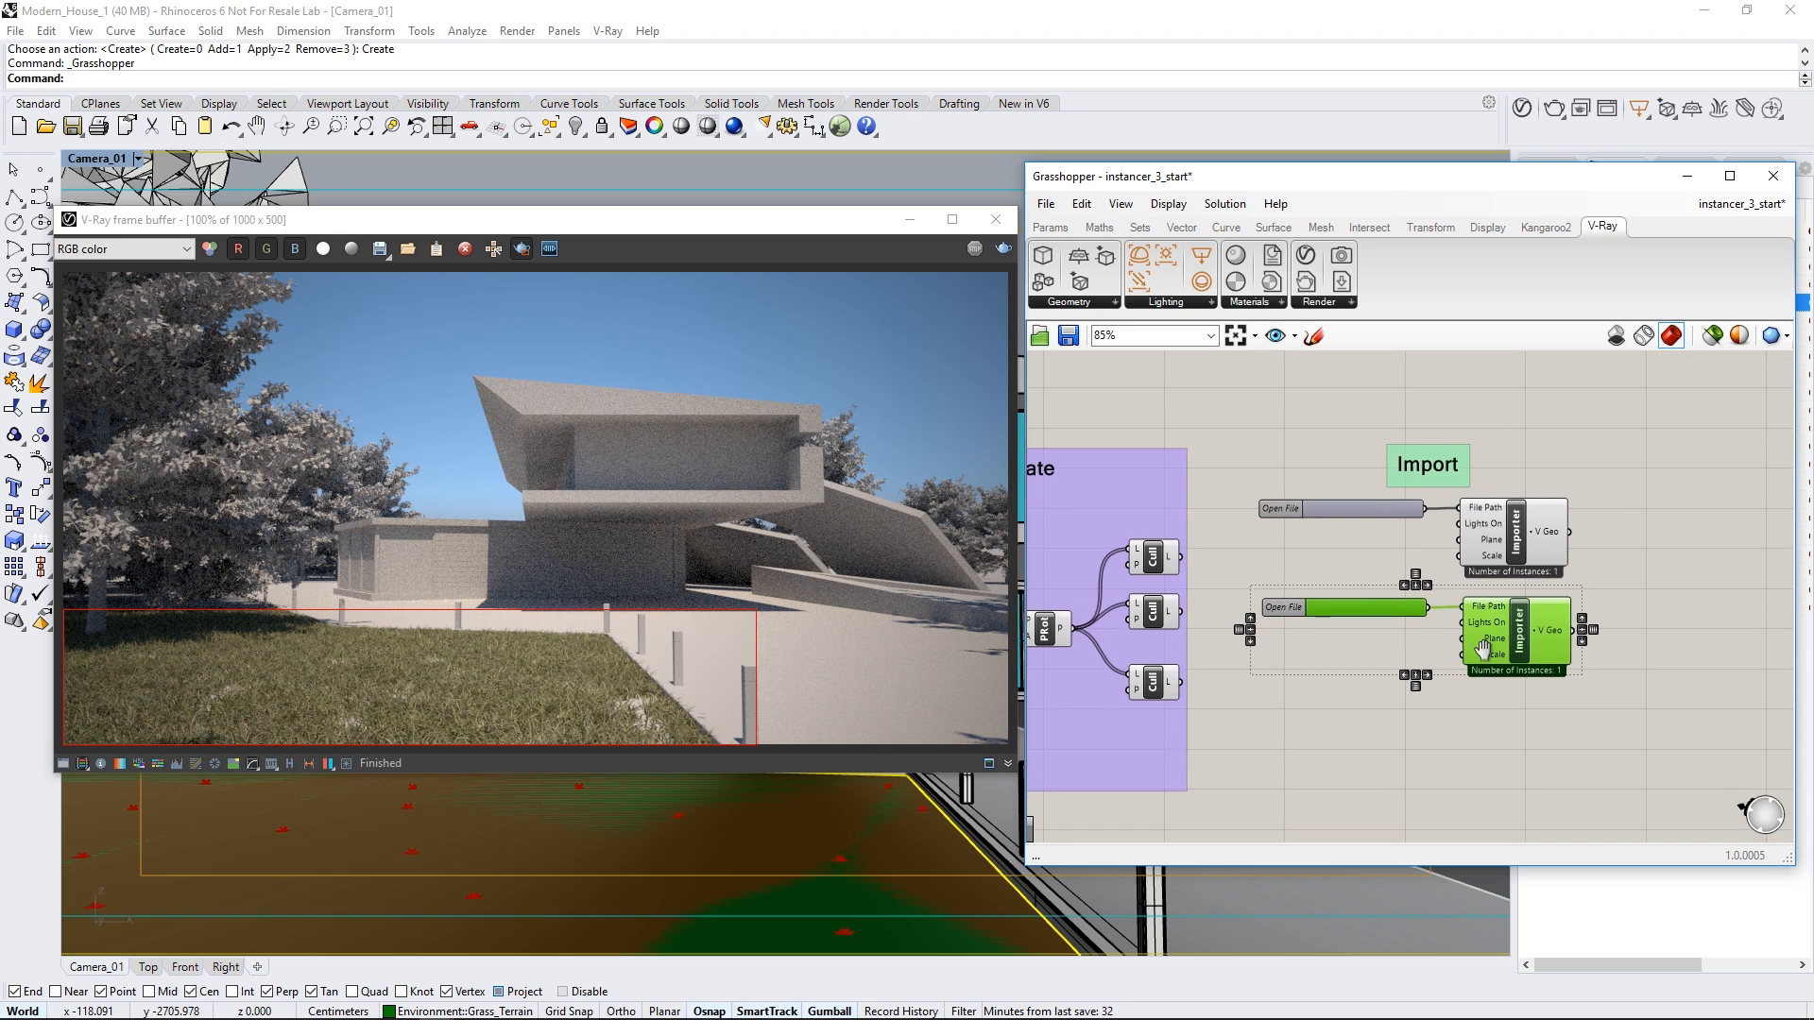
pyautogui.hotkey('ctrl', 'v')
pyautogui.moveTo(1519, 572); pyautogui.dragTo(1519, 662)
# Step: Assign dandelions_01, dandelions_02 and dandelions_03 VRscene files to the three Open File parameters, in order from the upper one down
pyautogui.click(1342, 433)
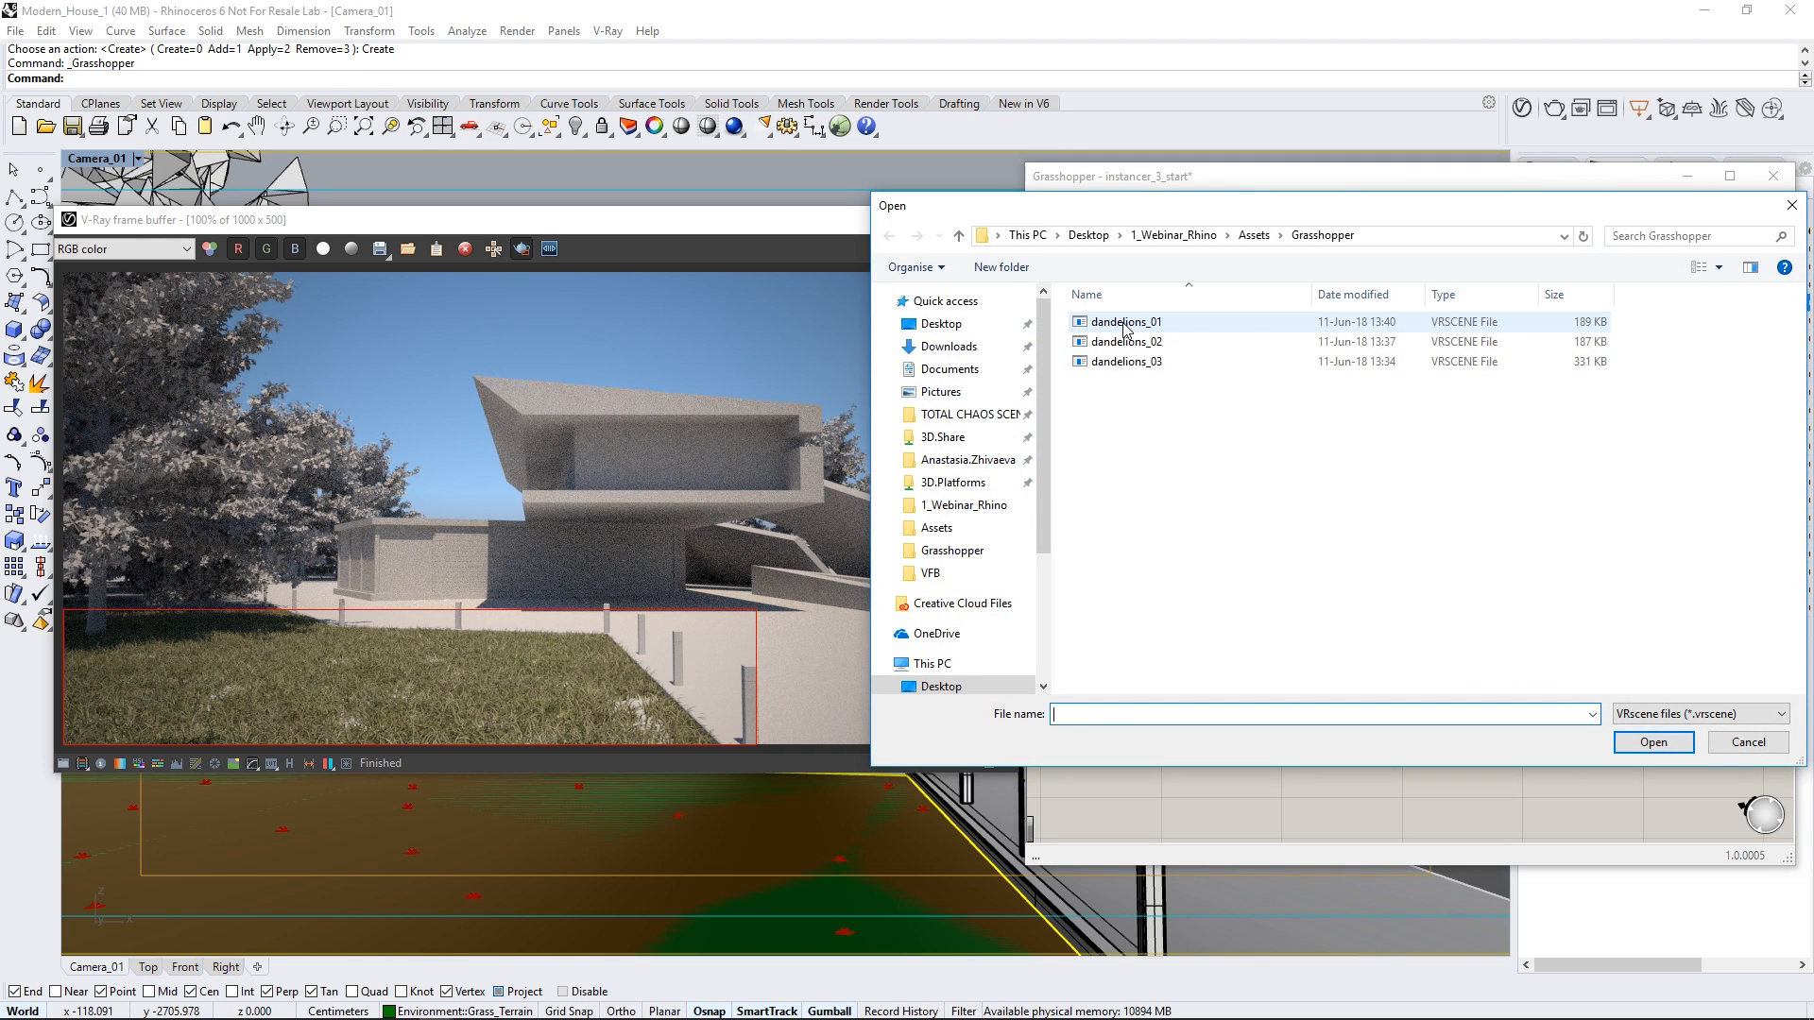
pyautogui.click(1124, 323)
pyautogui.click(1628, 742)
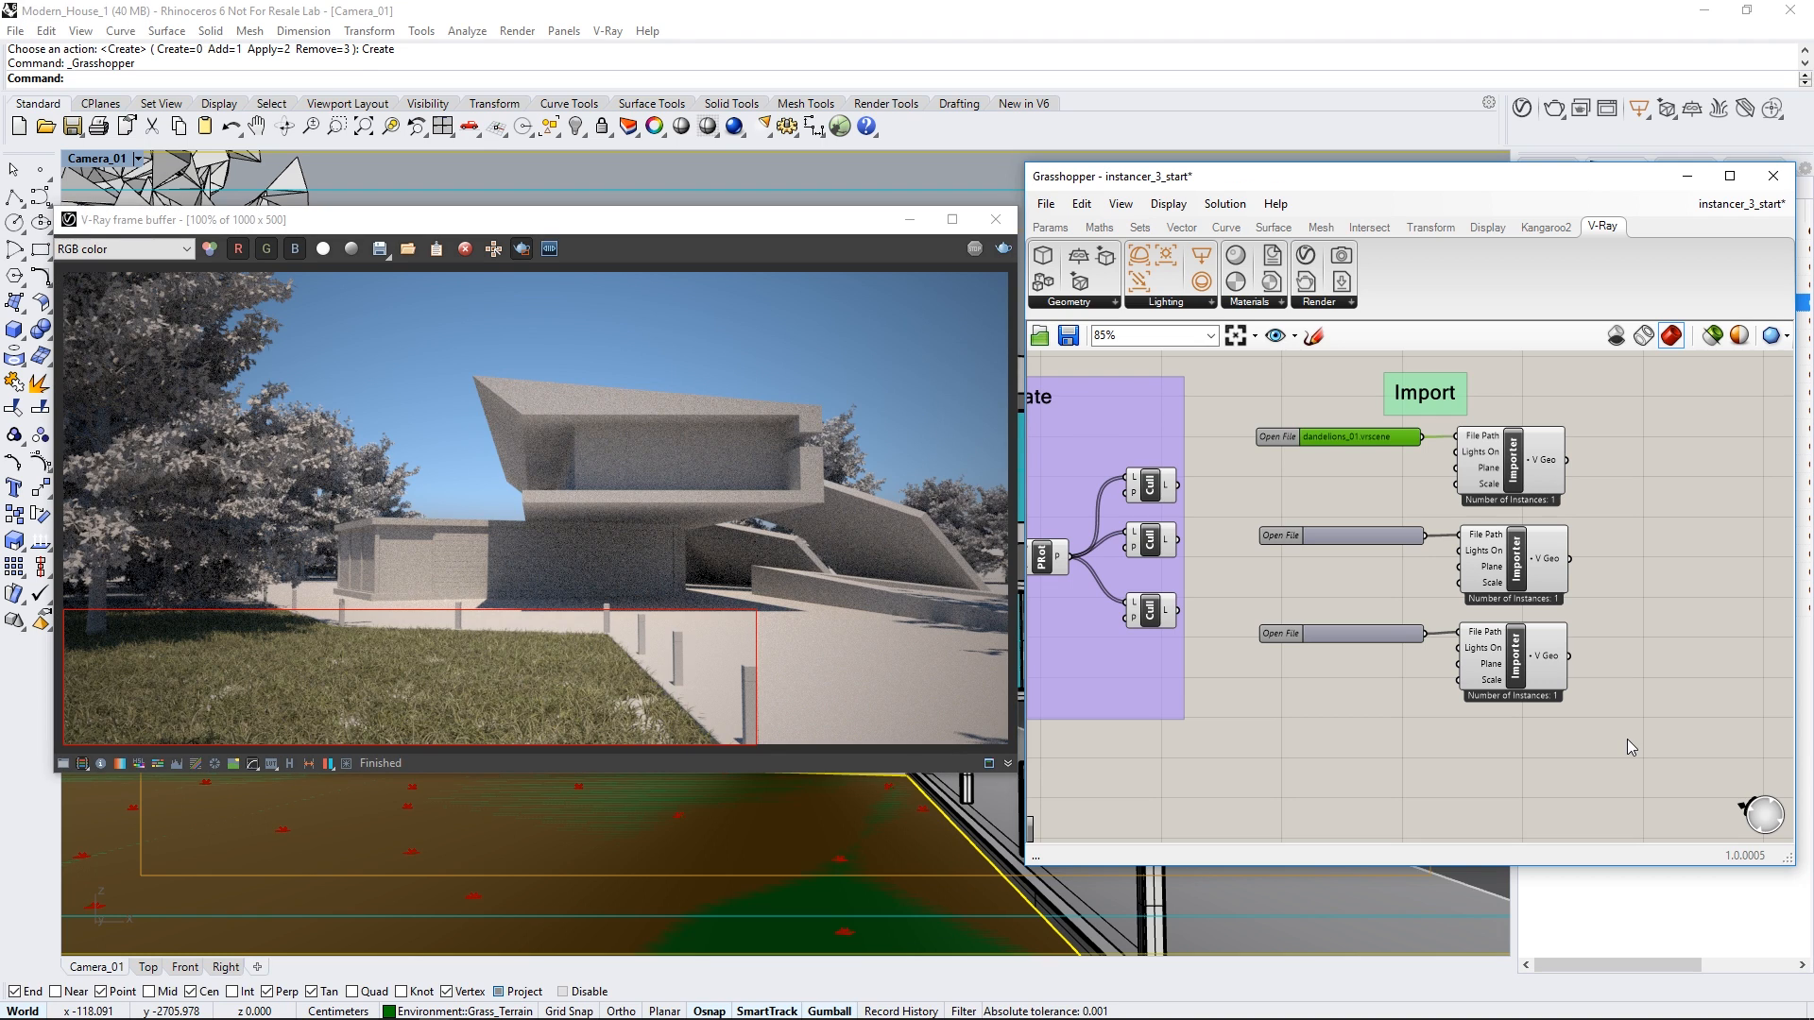
pyautogui.click(1369, 535)
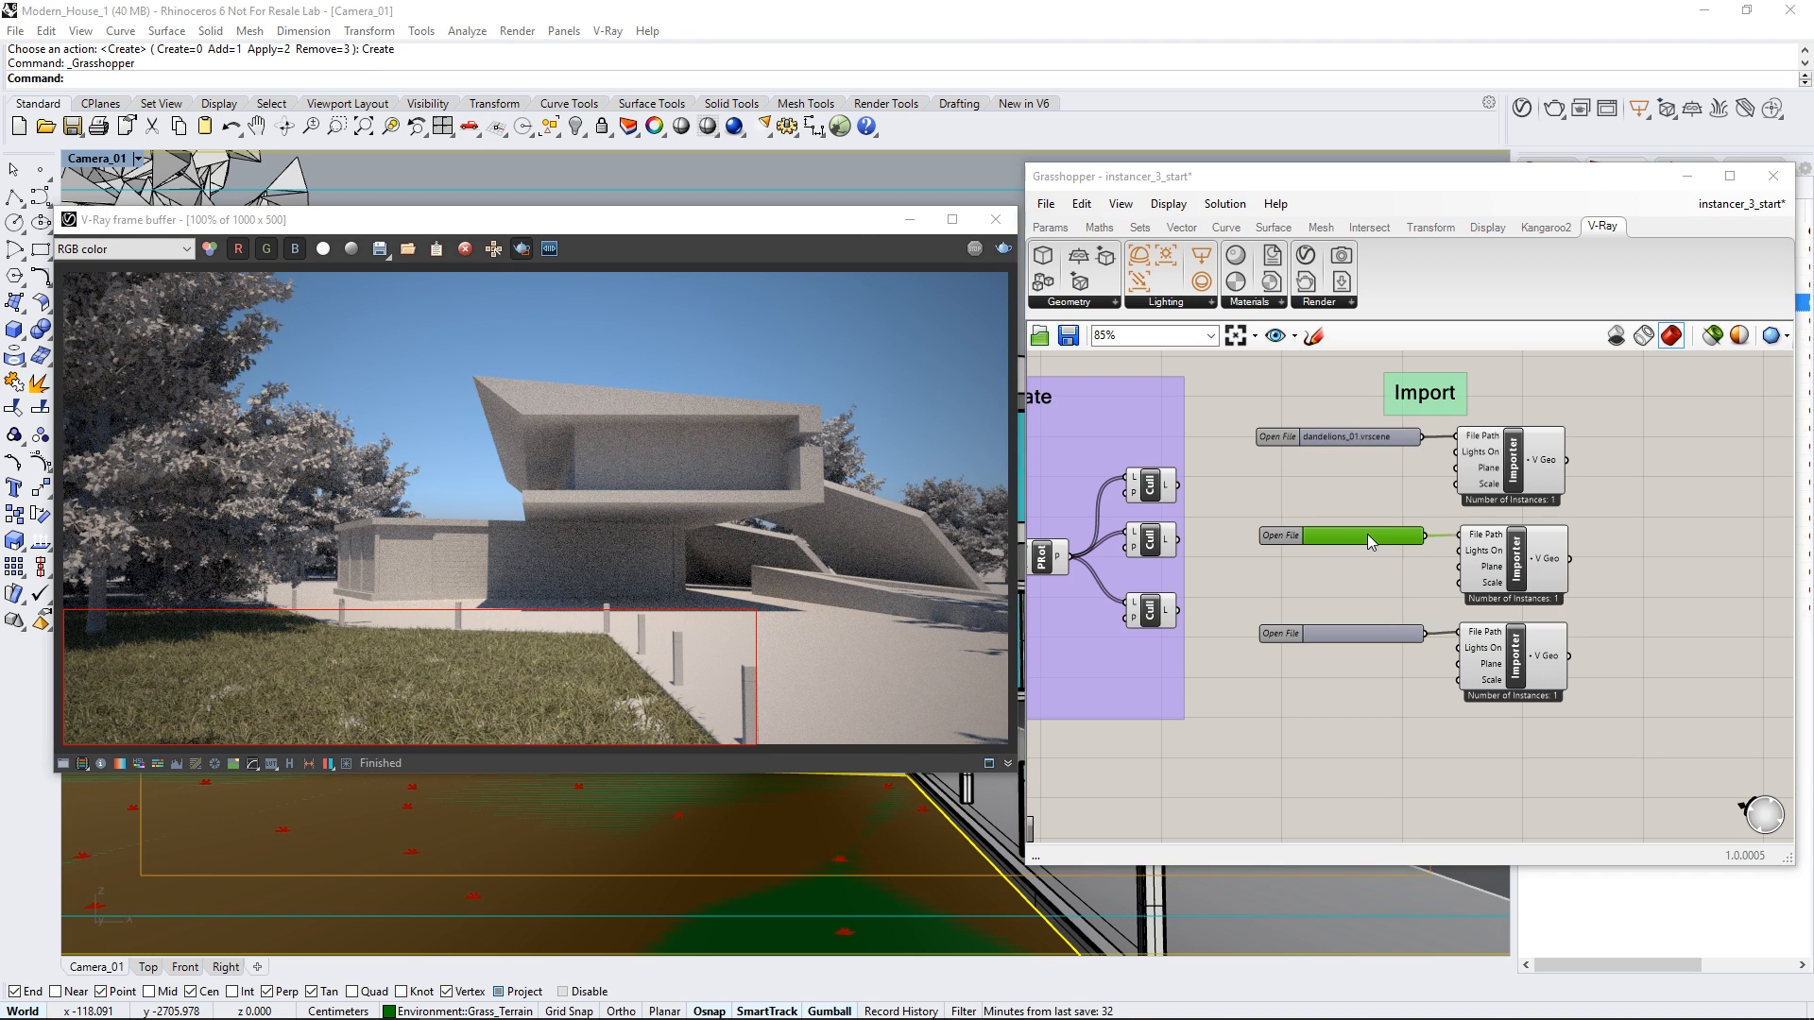
pyautogui.click(1127, 342)
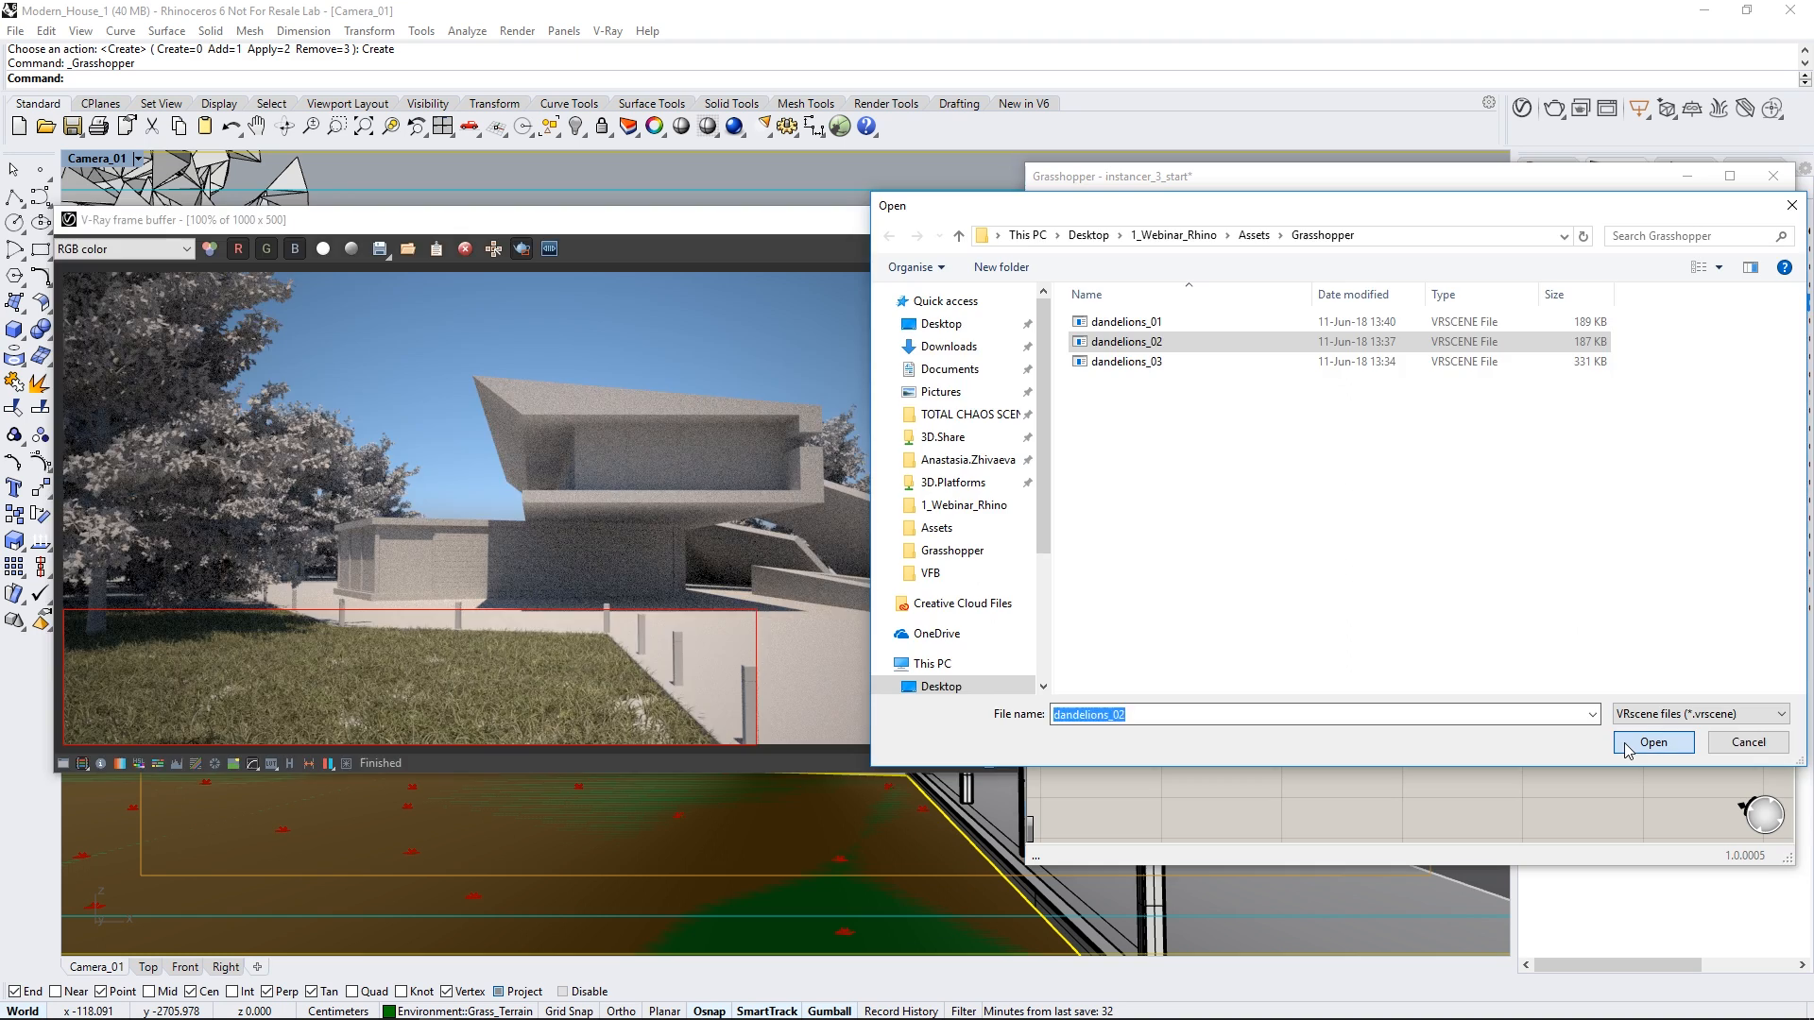
pyautogui.click(1621, 744)
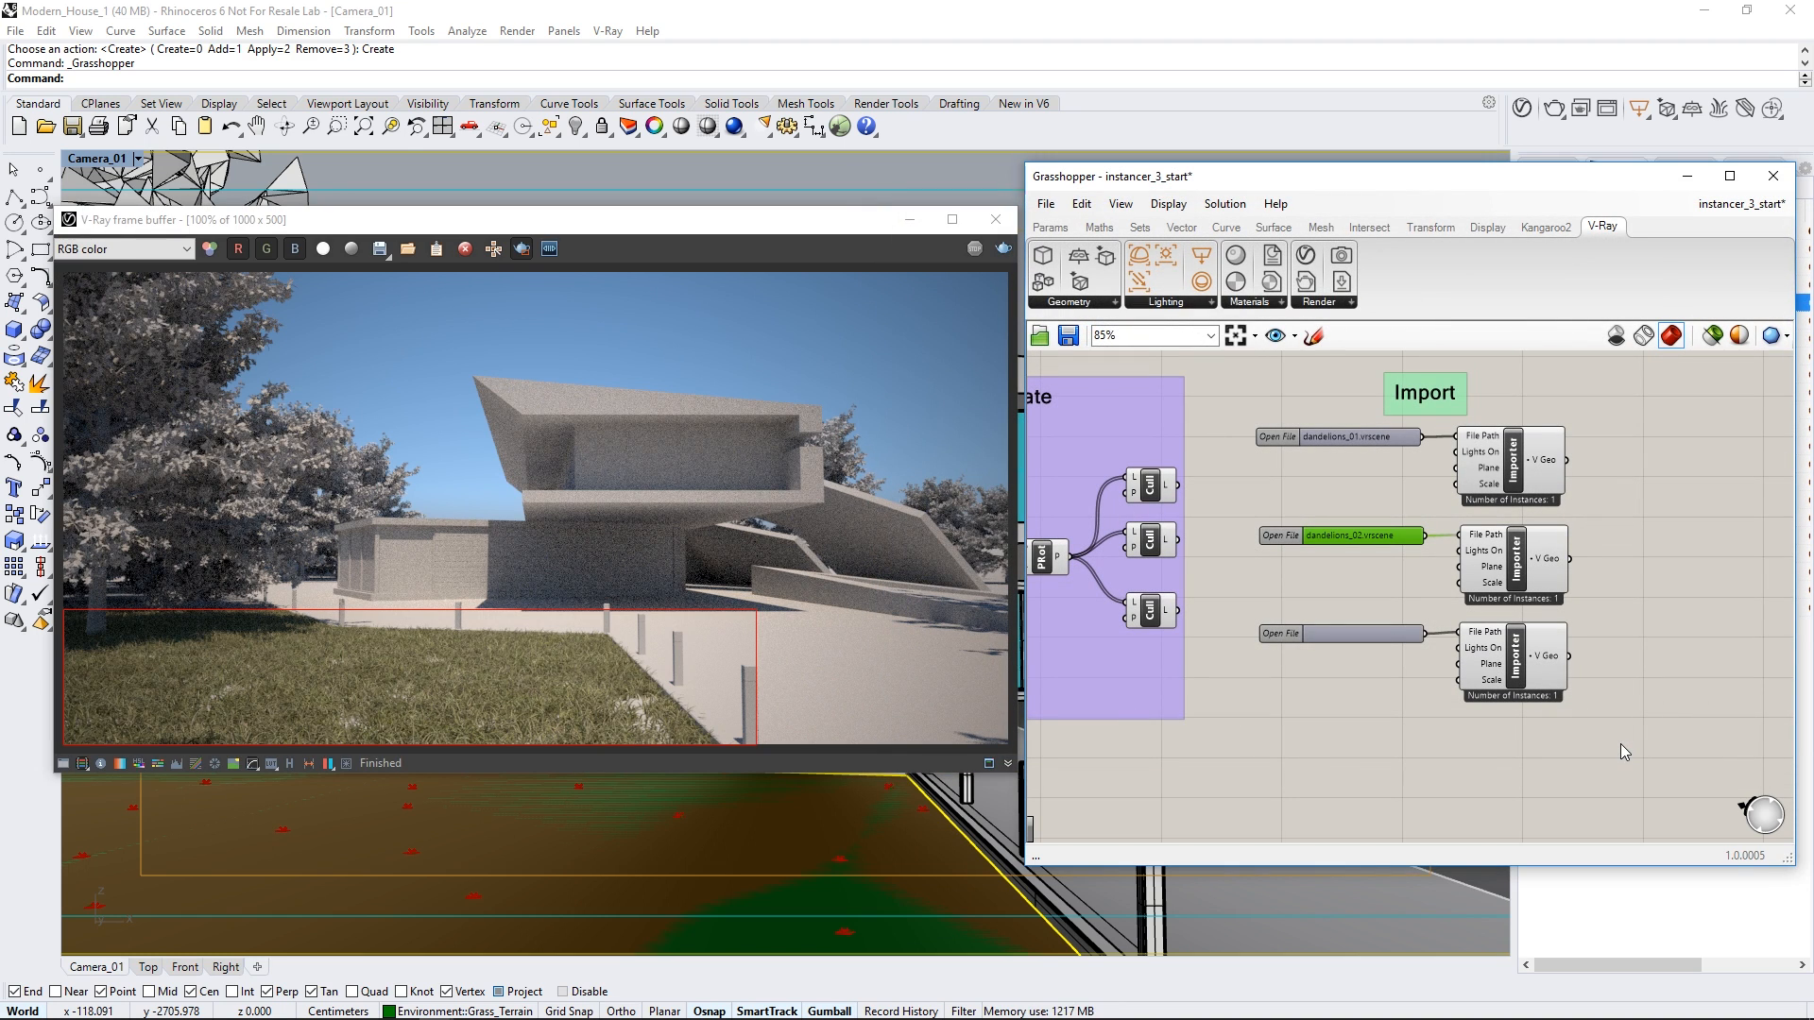
pyautogui.doubleClick(1346, 635)
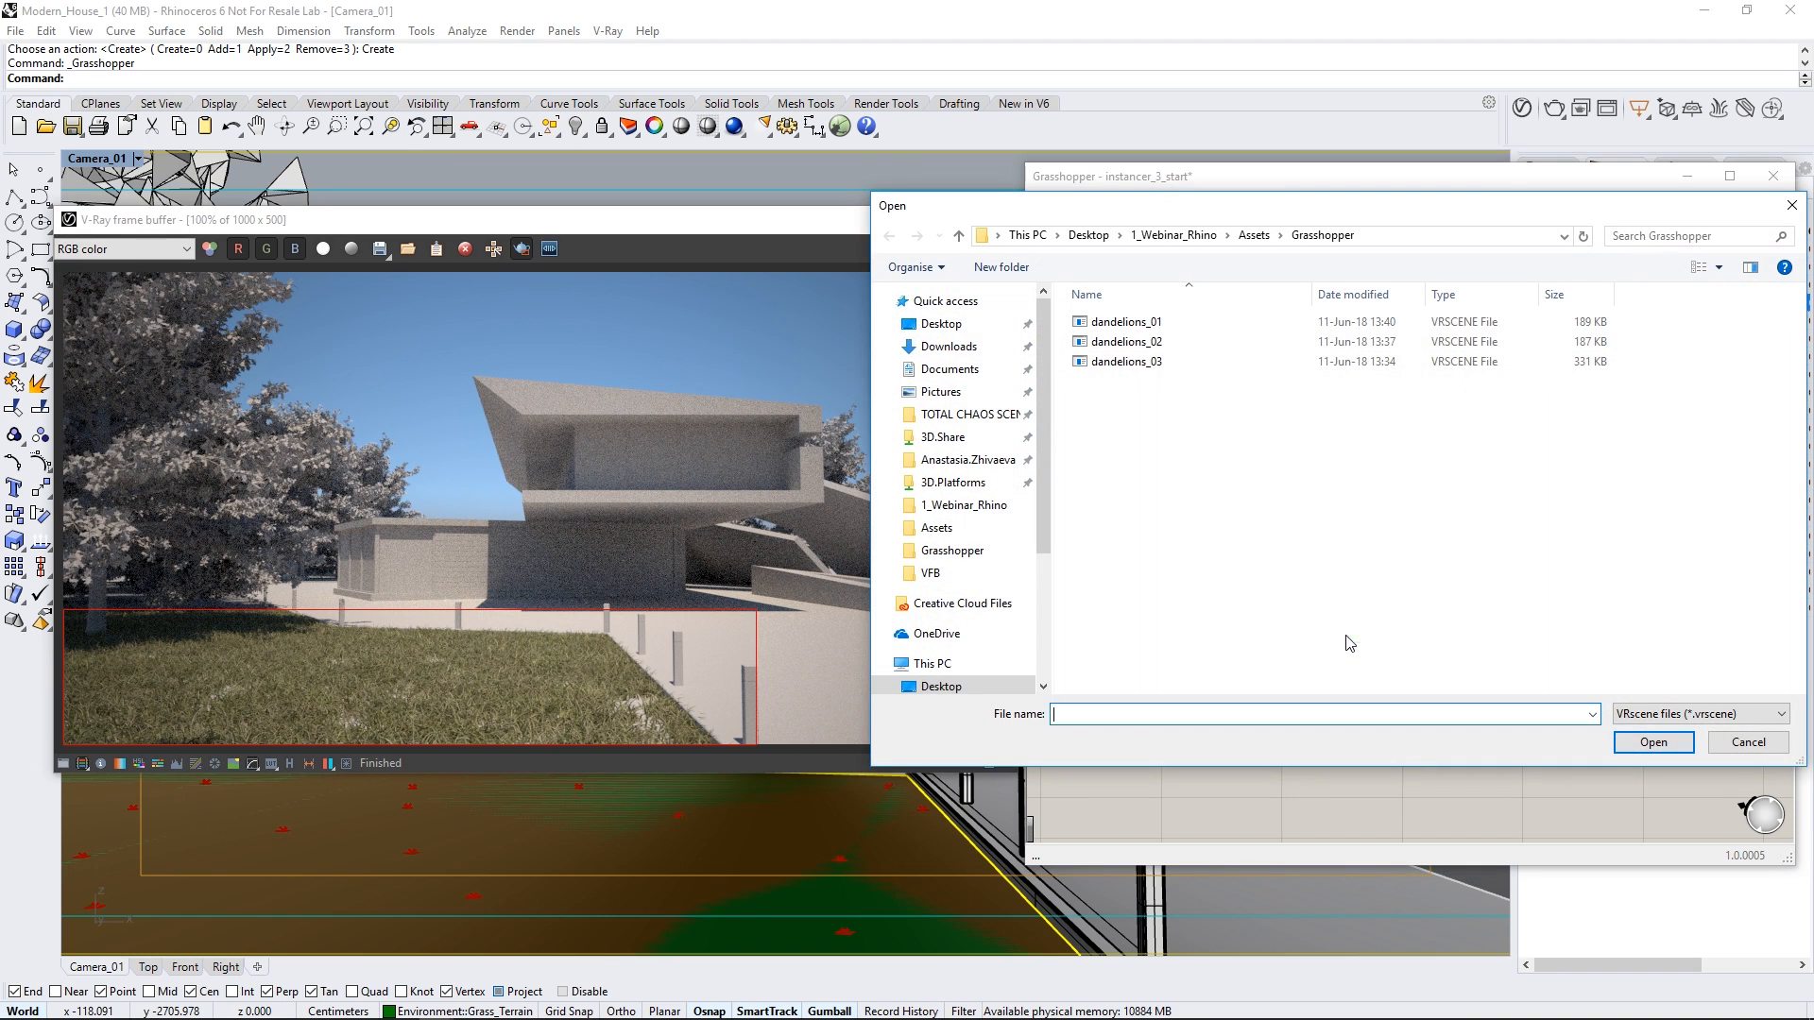
pyautogui.doubleClick(1124, 362)
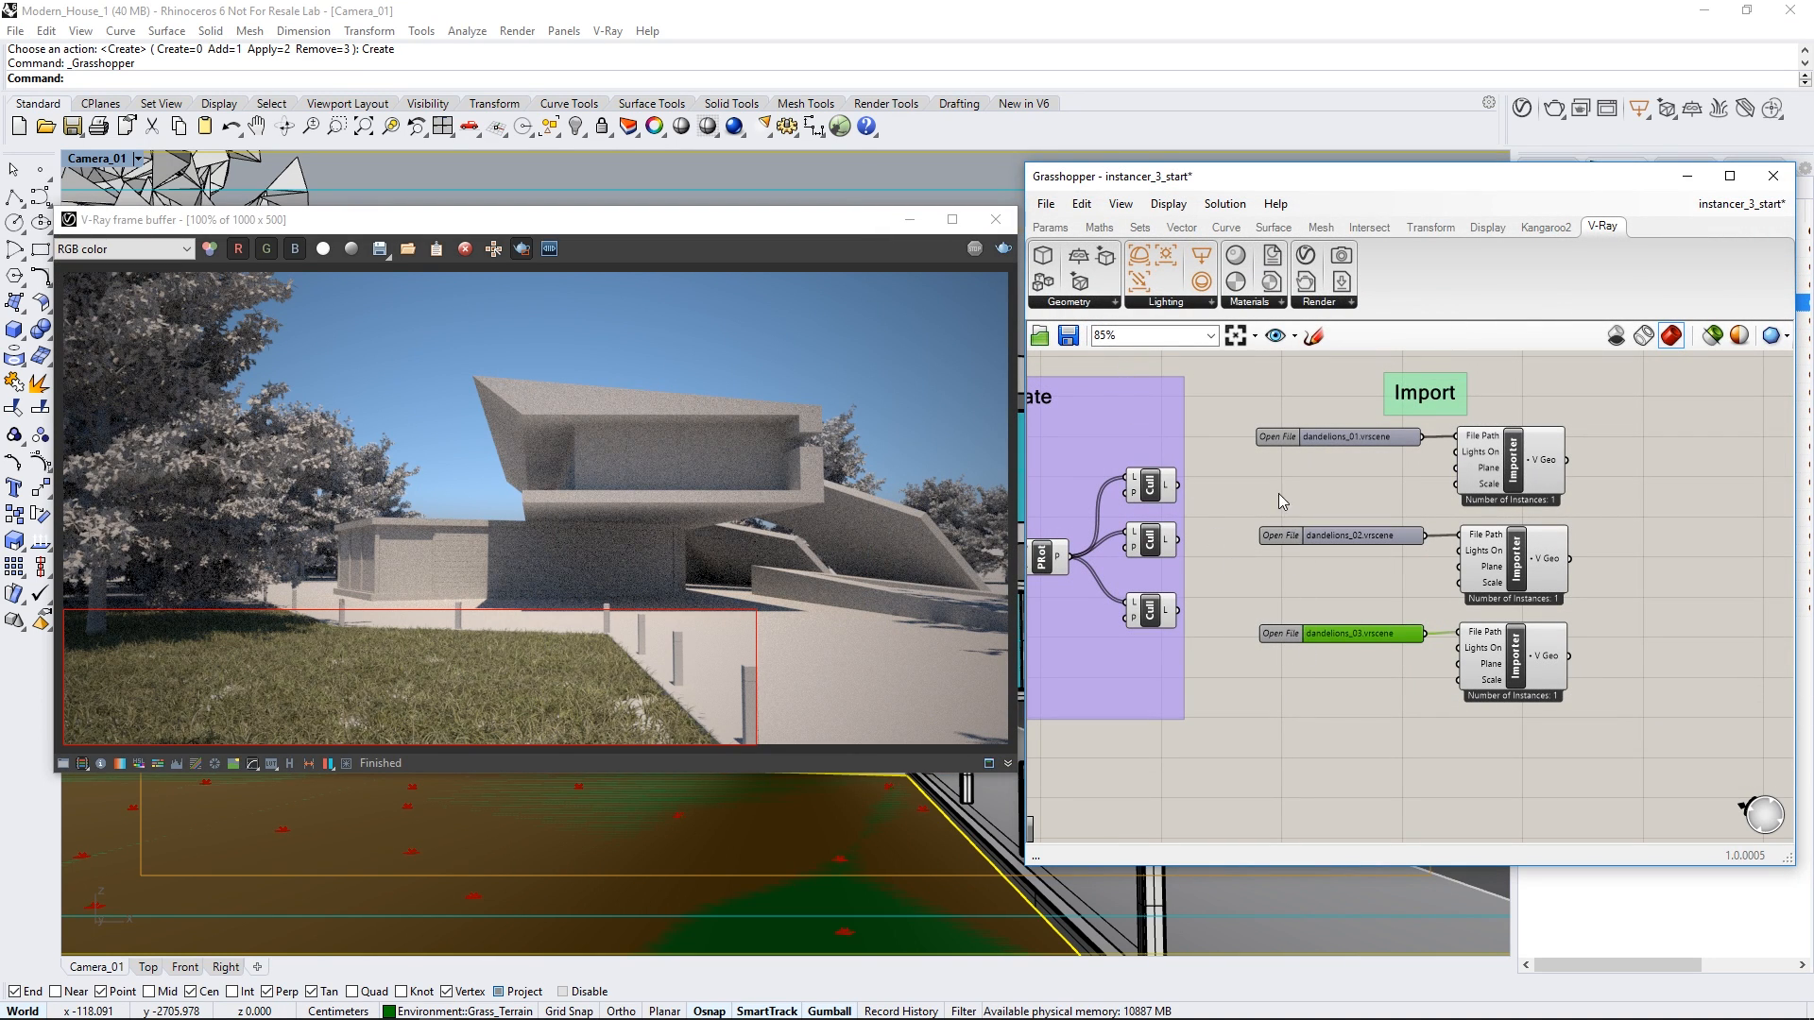
# Step: Connect the list output of each of the three Cull components to the Plane input of its matching Importer
pyautogui.scroll(2, 1278, 493)
pyautogui.moveTo(1141, 489); pyautogui.dragTo(1526, 465)
pyautogui.moveTo(1143, 571); pyautogui.dragTo(1530, 602)
pyautogui.moveTo(1141, 666); pyautogui.dragTo(1530, 736)
# Step: Connect the output of the lower Random component in the Populate group to the Scale input of all three Importers
pyautogui.scroll(-1, 1213, 725)
pyautogui.moveTo(1213, 725); pyautogui.dragTo(1307, 679, button='right')
pyautogui.scroll(-1, 1224, 678)
pyautogui.moveTo(1072, 696); pyautogui.dragTo(1640, 687)
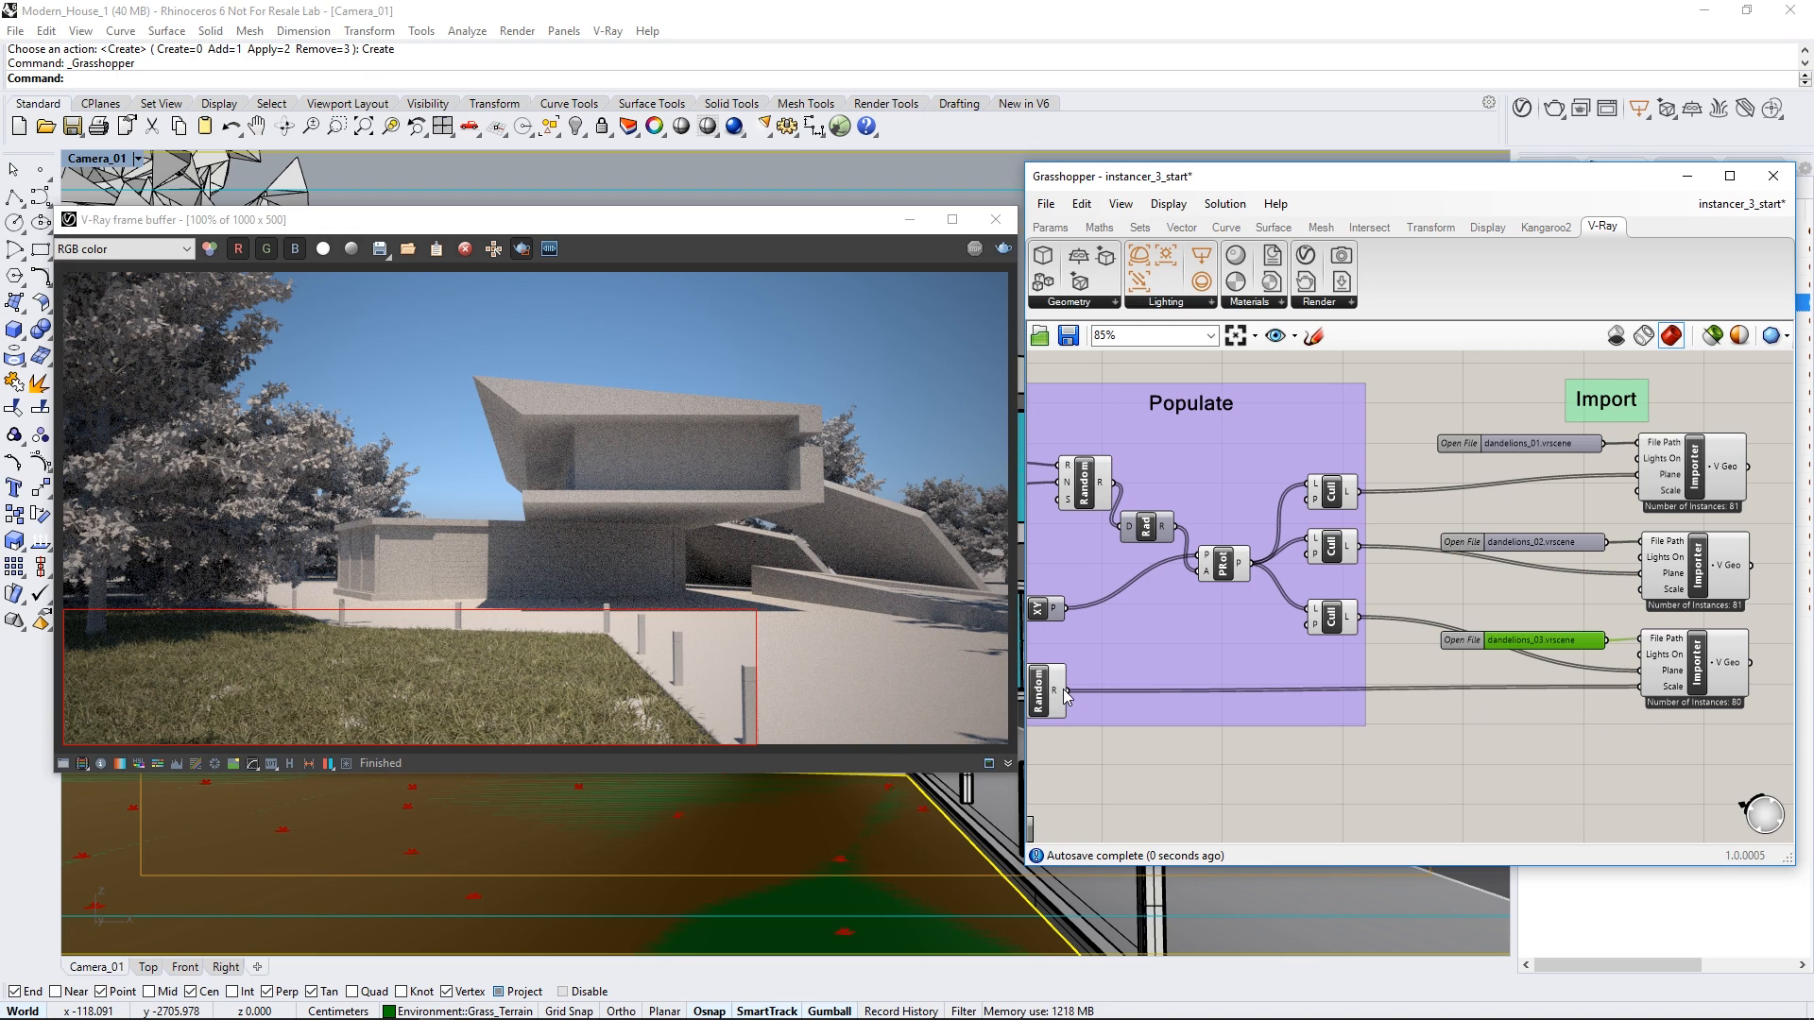
pyautogui.moveTo(1063, 689); pyautogui.dragTo(1649, 602)
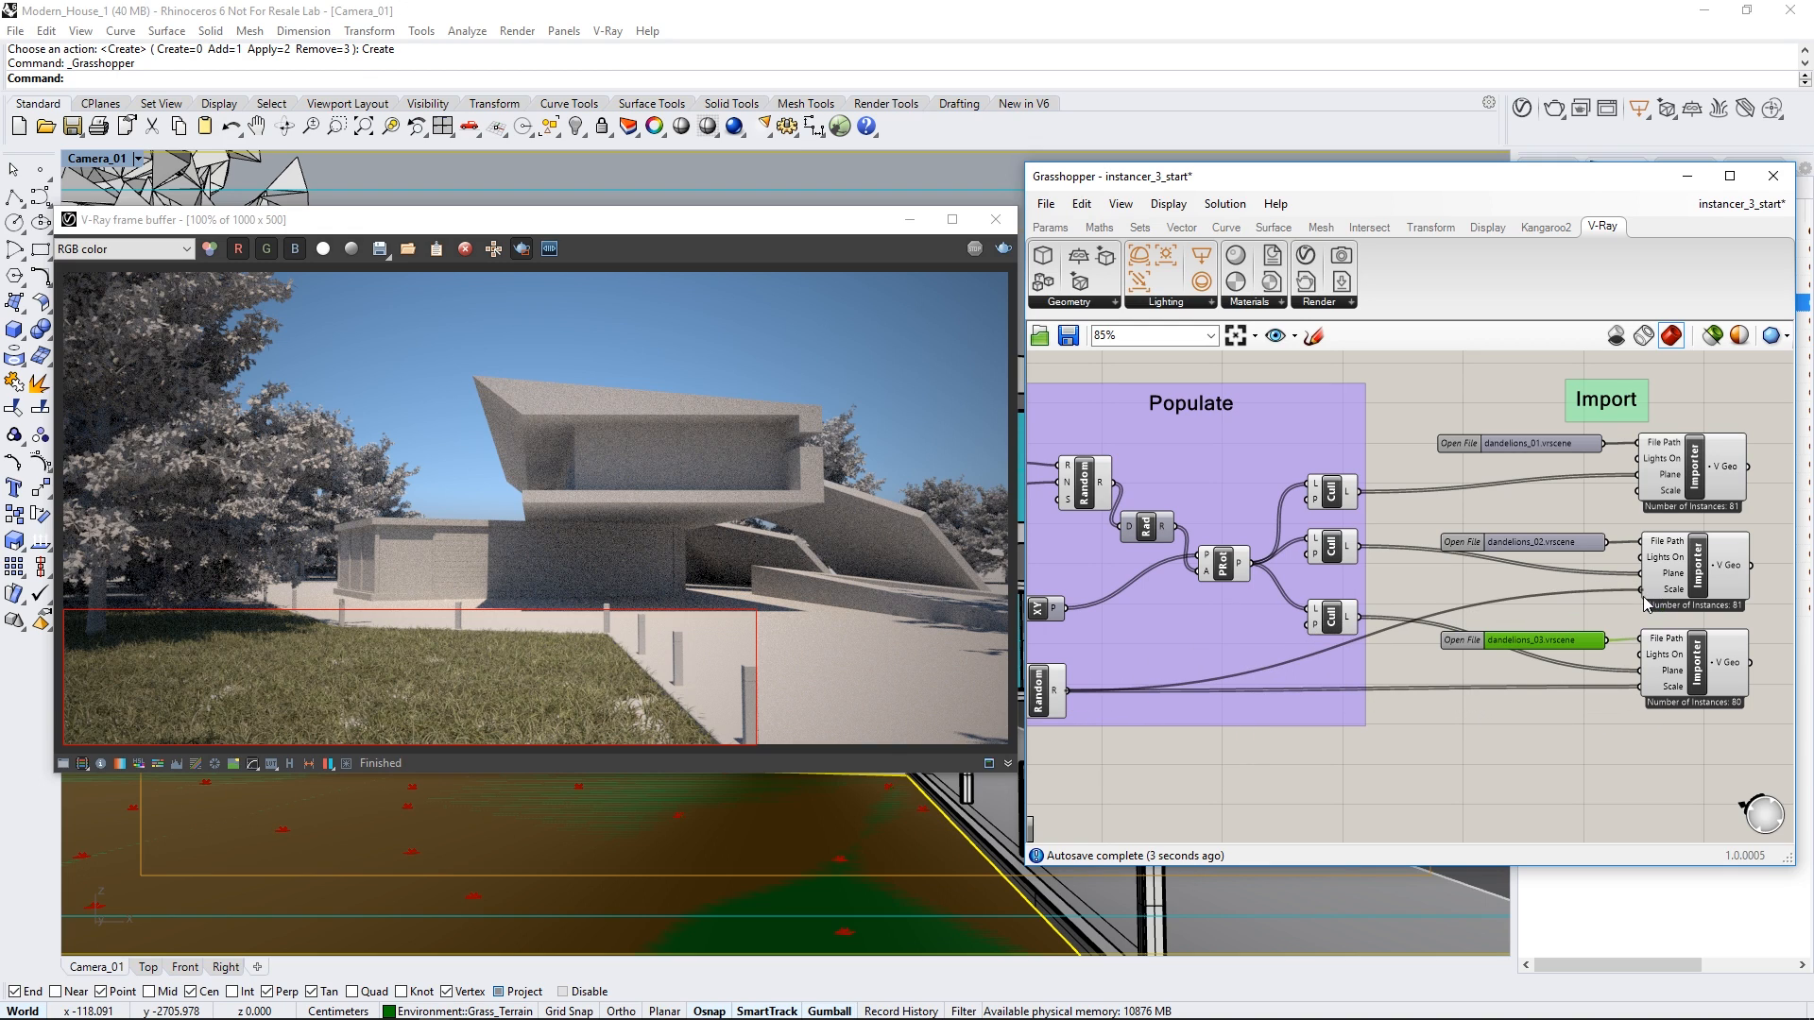
pyautogui.moveTo(1066, 690); pyautogui.dragTo(1640, 491)
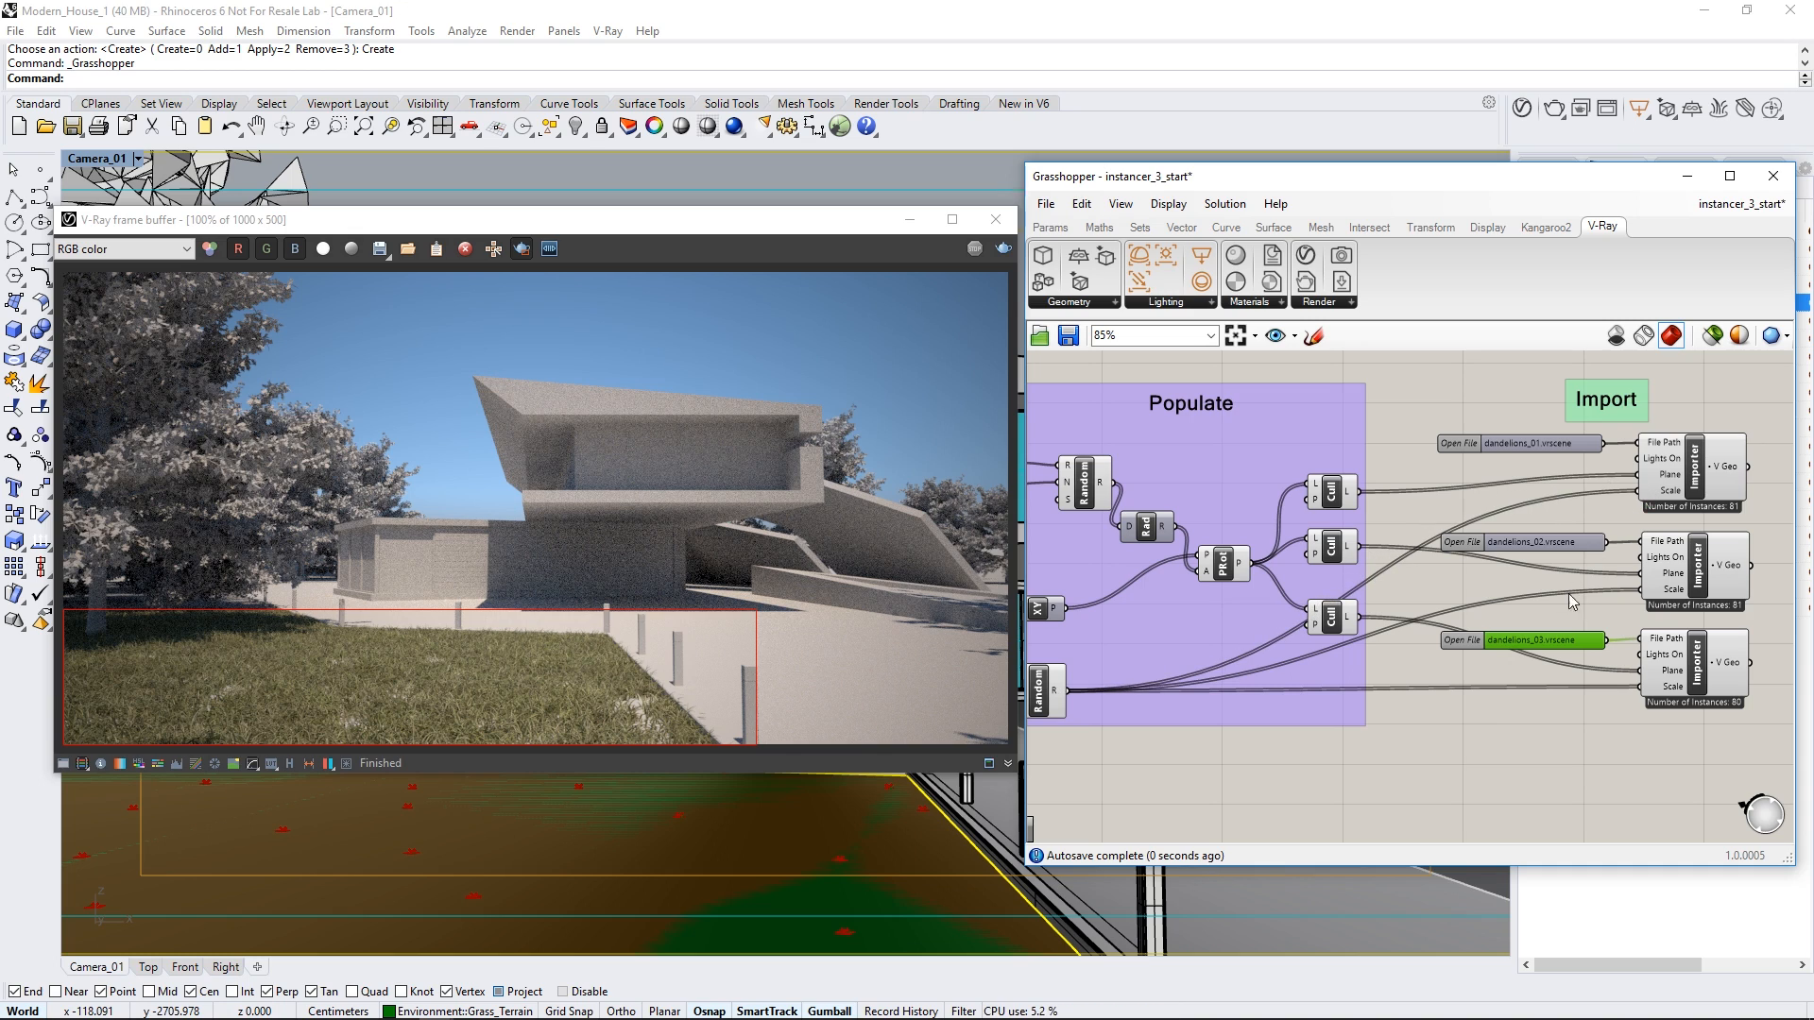
# Step: Add a V-Ray Render component beside the Importers and connect all three V Geo outputs to its V Geo input
pyautogui.moveTo(1554, 728); pyautogui.dragTo(1223, 742, button='right')
pyautogui.scroll(2, 1603, 637)
pyautogui.moveTo(1570, 601); pyautogui.dragTo(1485, 628, button='right')
pyautogui.moveTo(1306, 255); pyautogui.dragTo(1479, 596)
pyautogui.moveTo(1267, 461); pyautogui.dragTo(1396, 676)
pyautogui.moveTo(1272, 598); pyautogui.dragTo(1395, 675)
pyautogui.moveTo(1309, 733); pyautogui.dragTo(1397, 677)
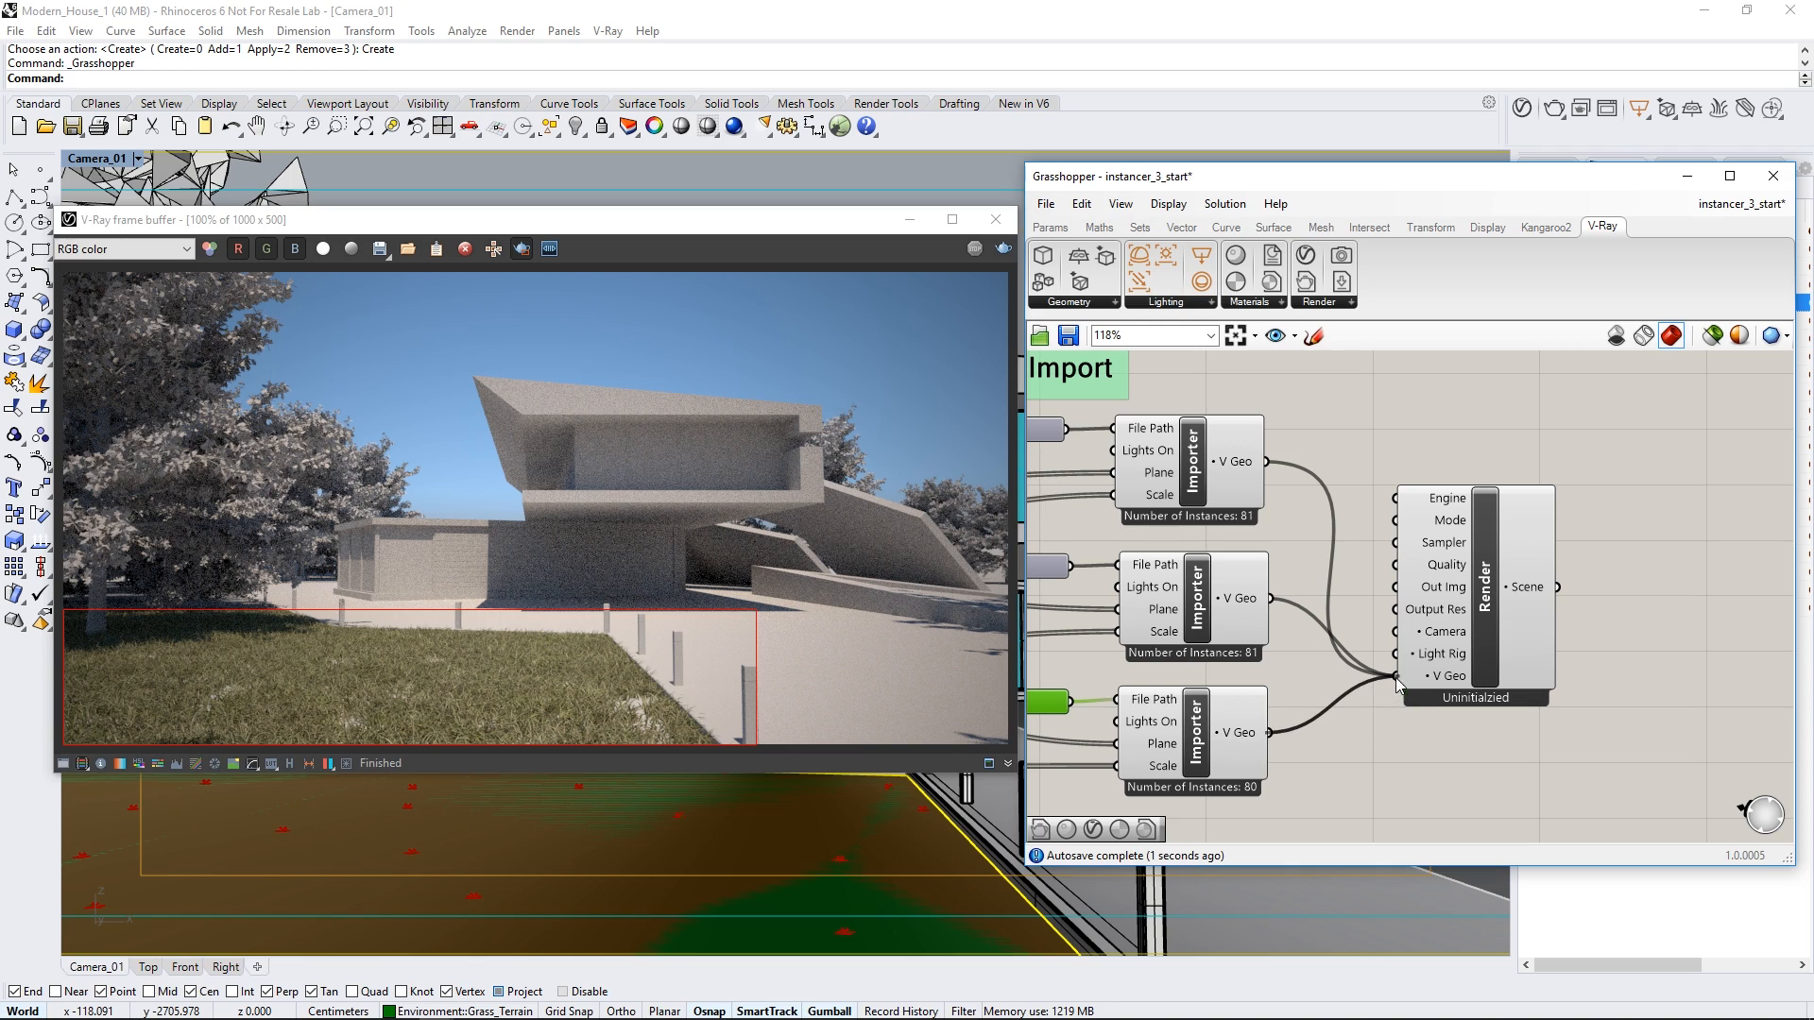
# Step: Add a Render in Project component and connect the Render component's Scene output to it
pyautogui.moveTo(1598, 681); pyautogui.dragTo(1499, 680, button='right')
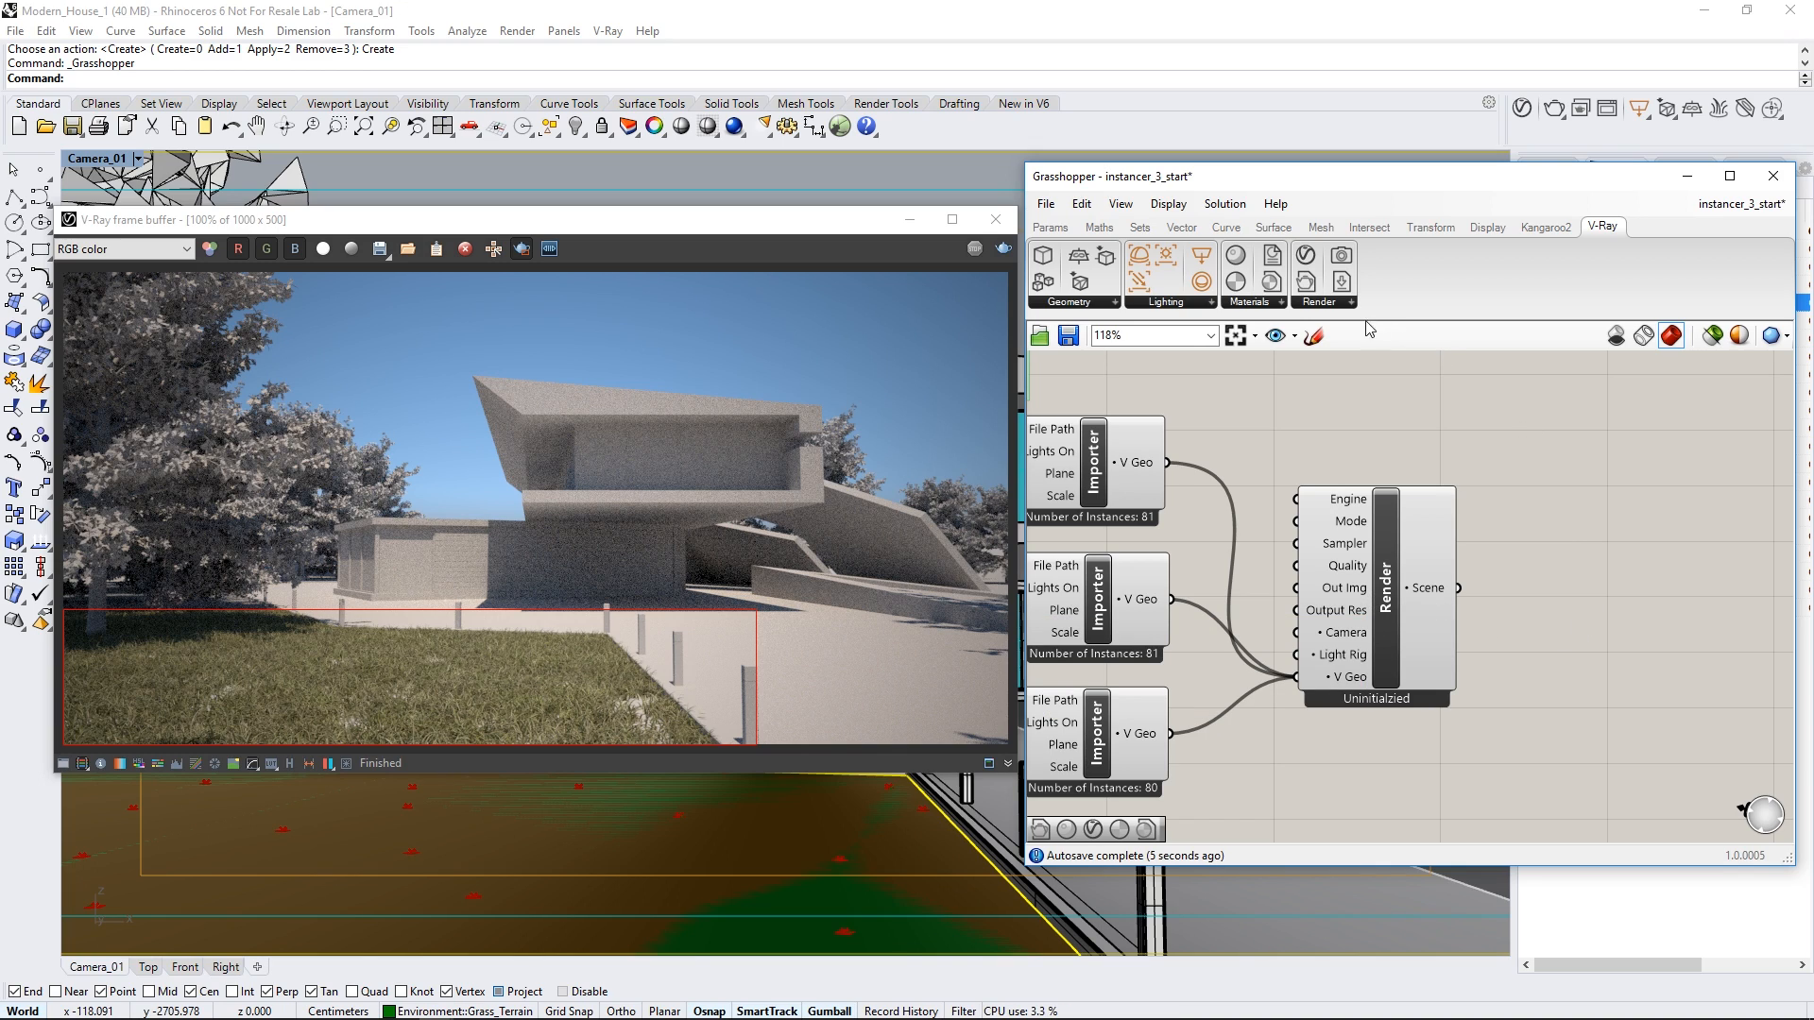
pyautogui.moveTo(1542, 458); pyautogui.dragTo(1607, 578)
pyautogui.moveTo(1460, 588); pyautogui.dragTo(1617, 619)
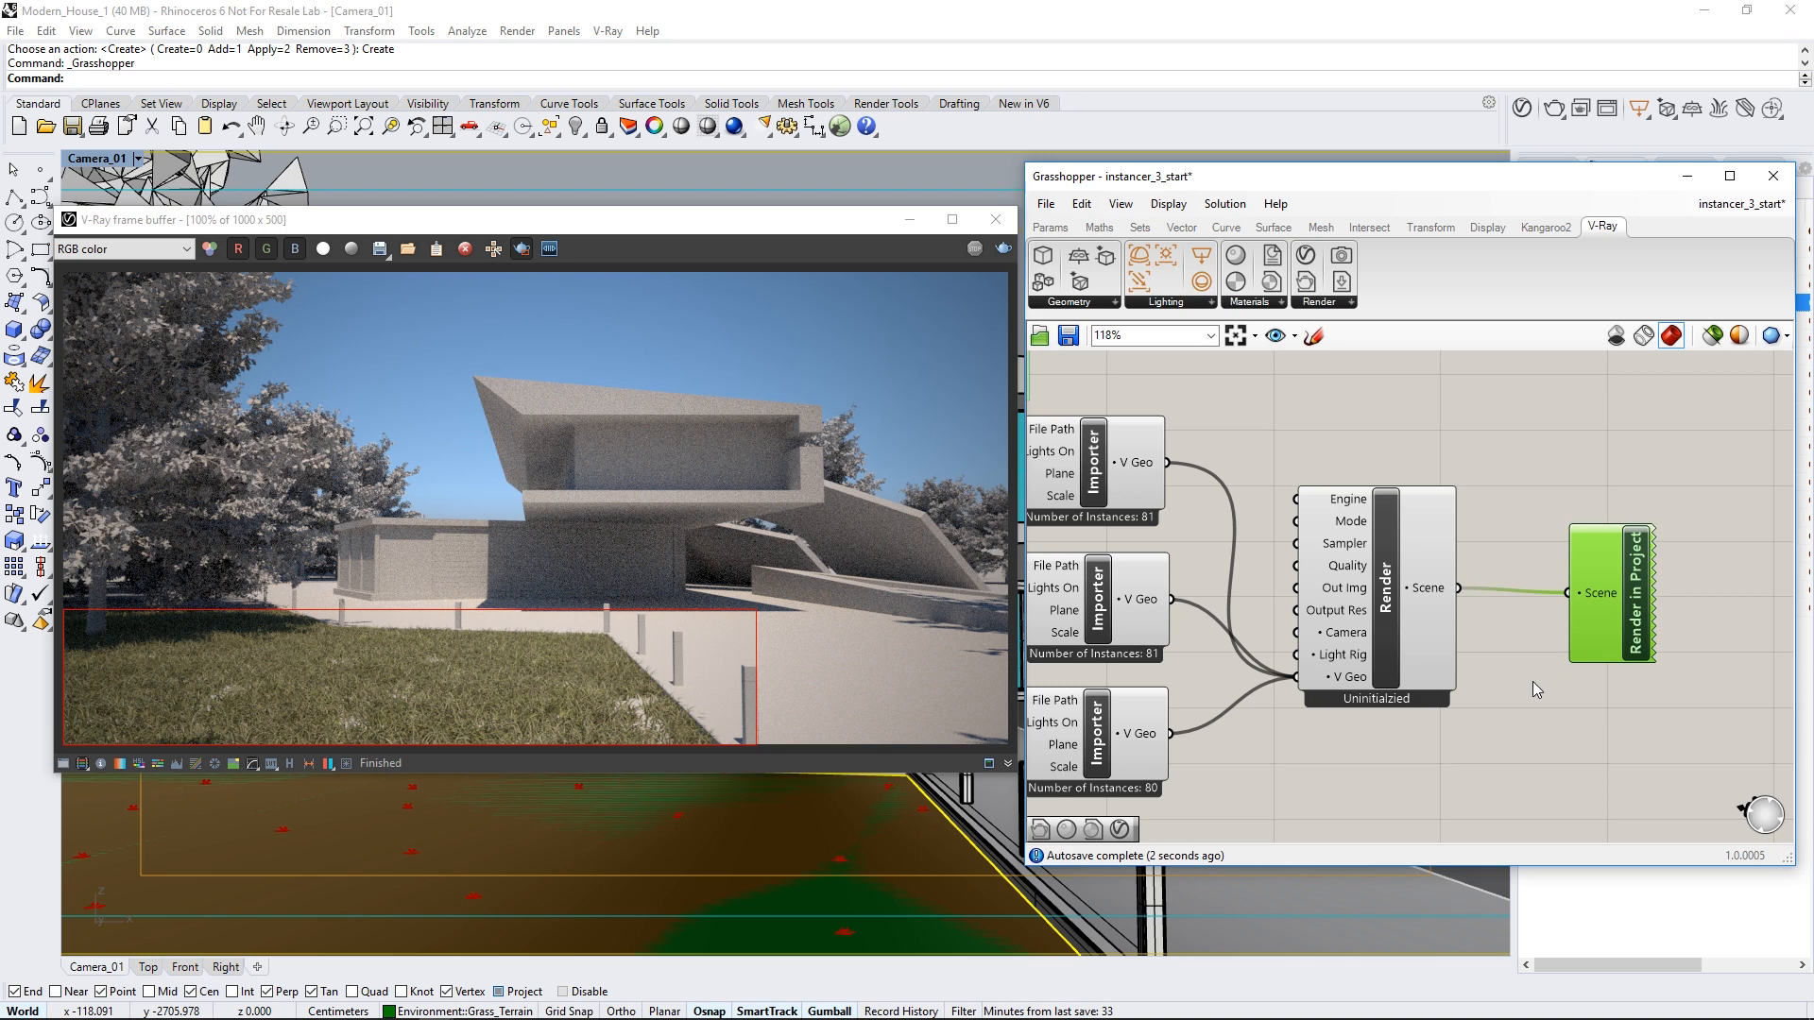
# Step: Minimize Grasshopper and render the lawn region to check the scattered dandelions, stopping the render once they show
pyautogui.click(1689, 178)
pyautogui.click(1554, 110)
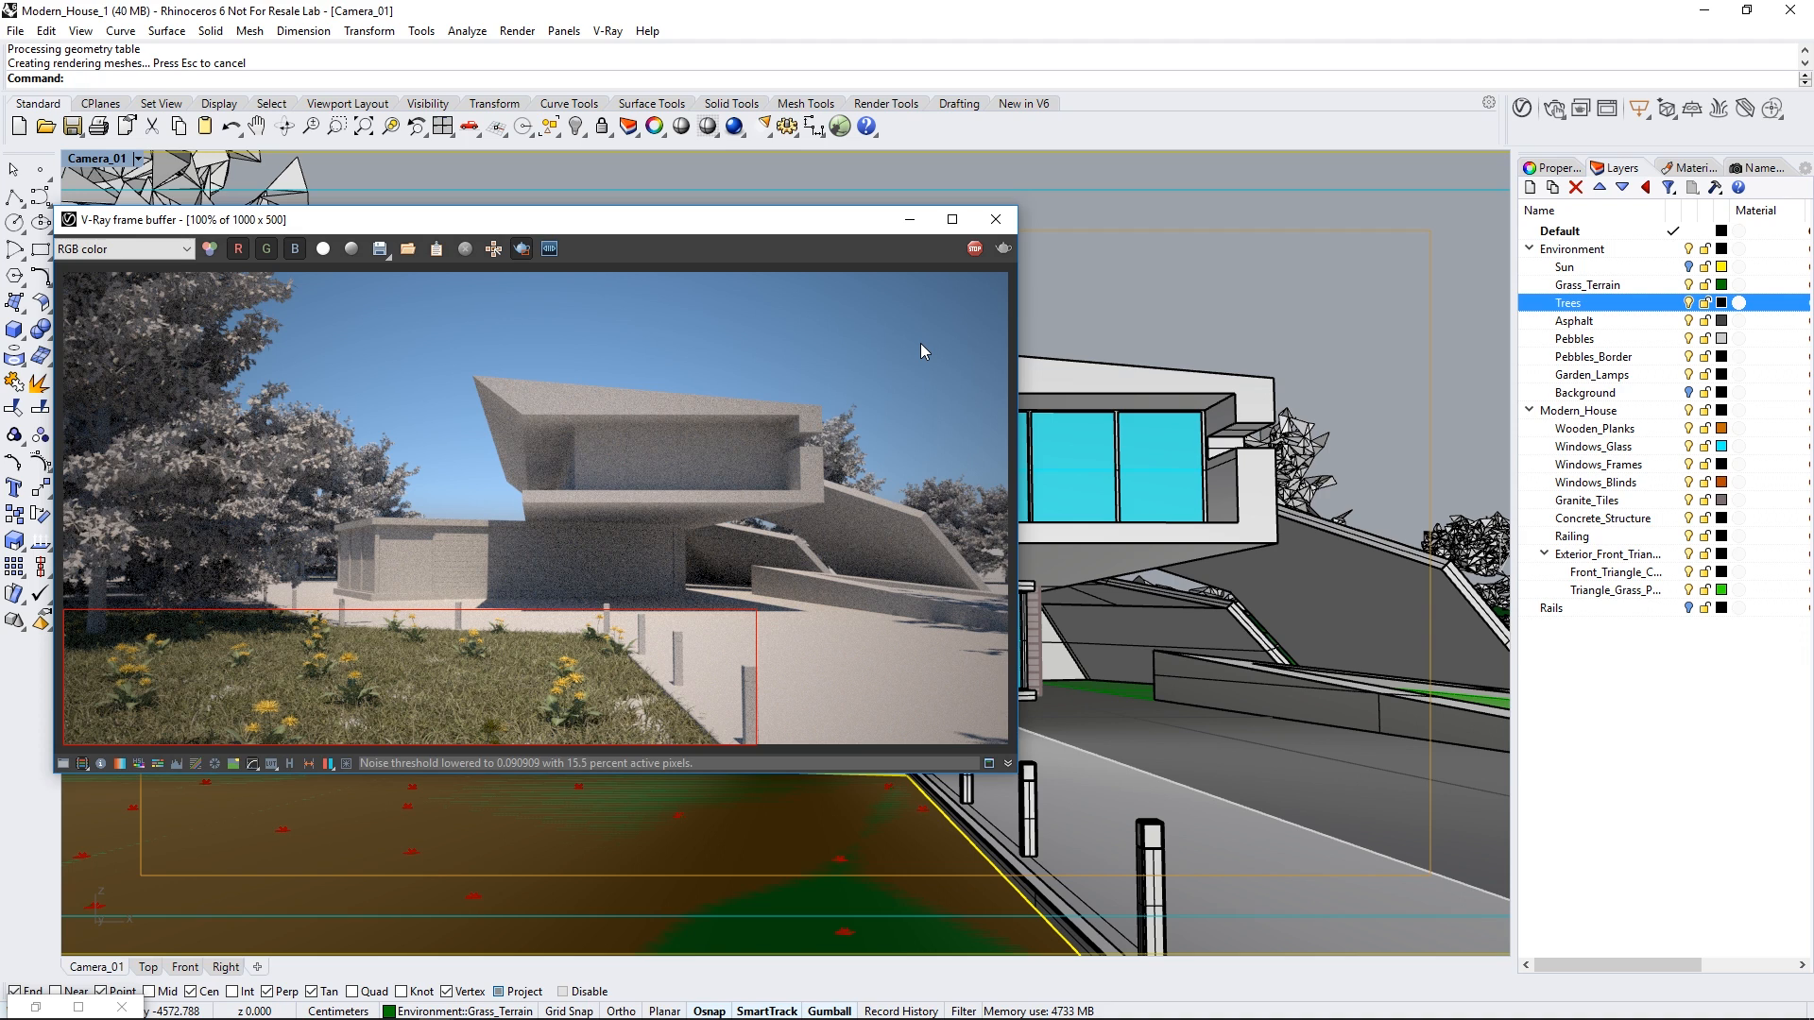
pyautogui.click(975, 249)
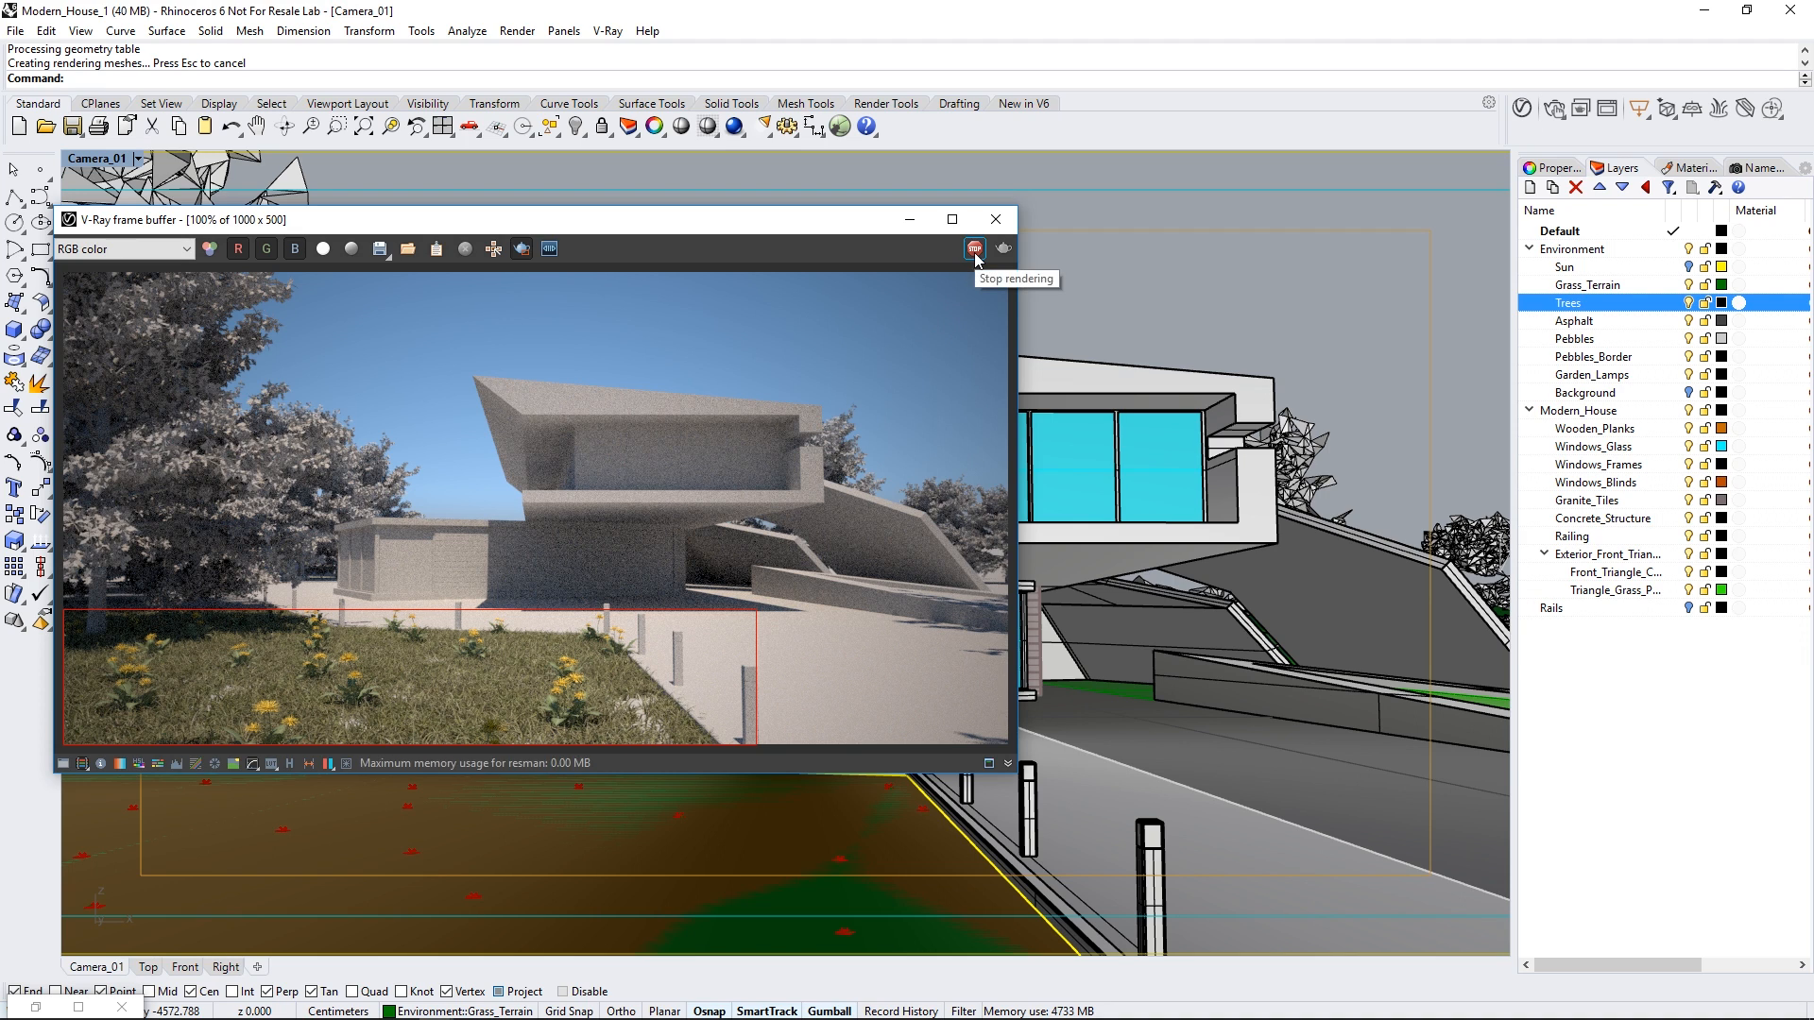
# Step: Set the instance scale range to Min Scale 0.7 and Max Scale 1.5, and the Count slider to 2000
pyautogui.click(35, 1007)
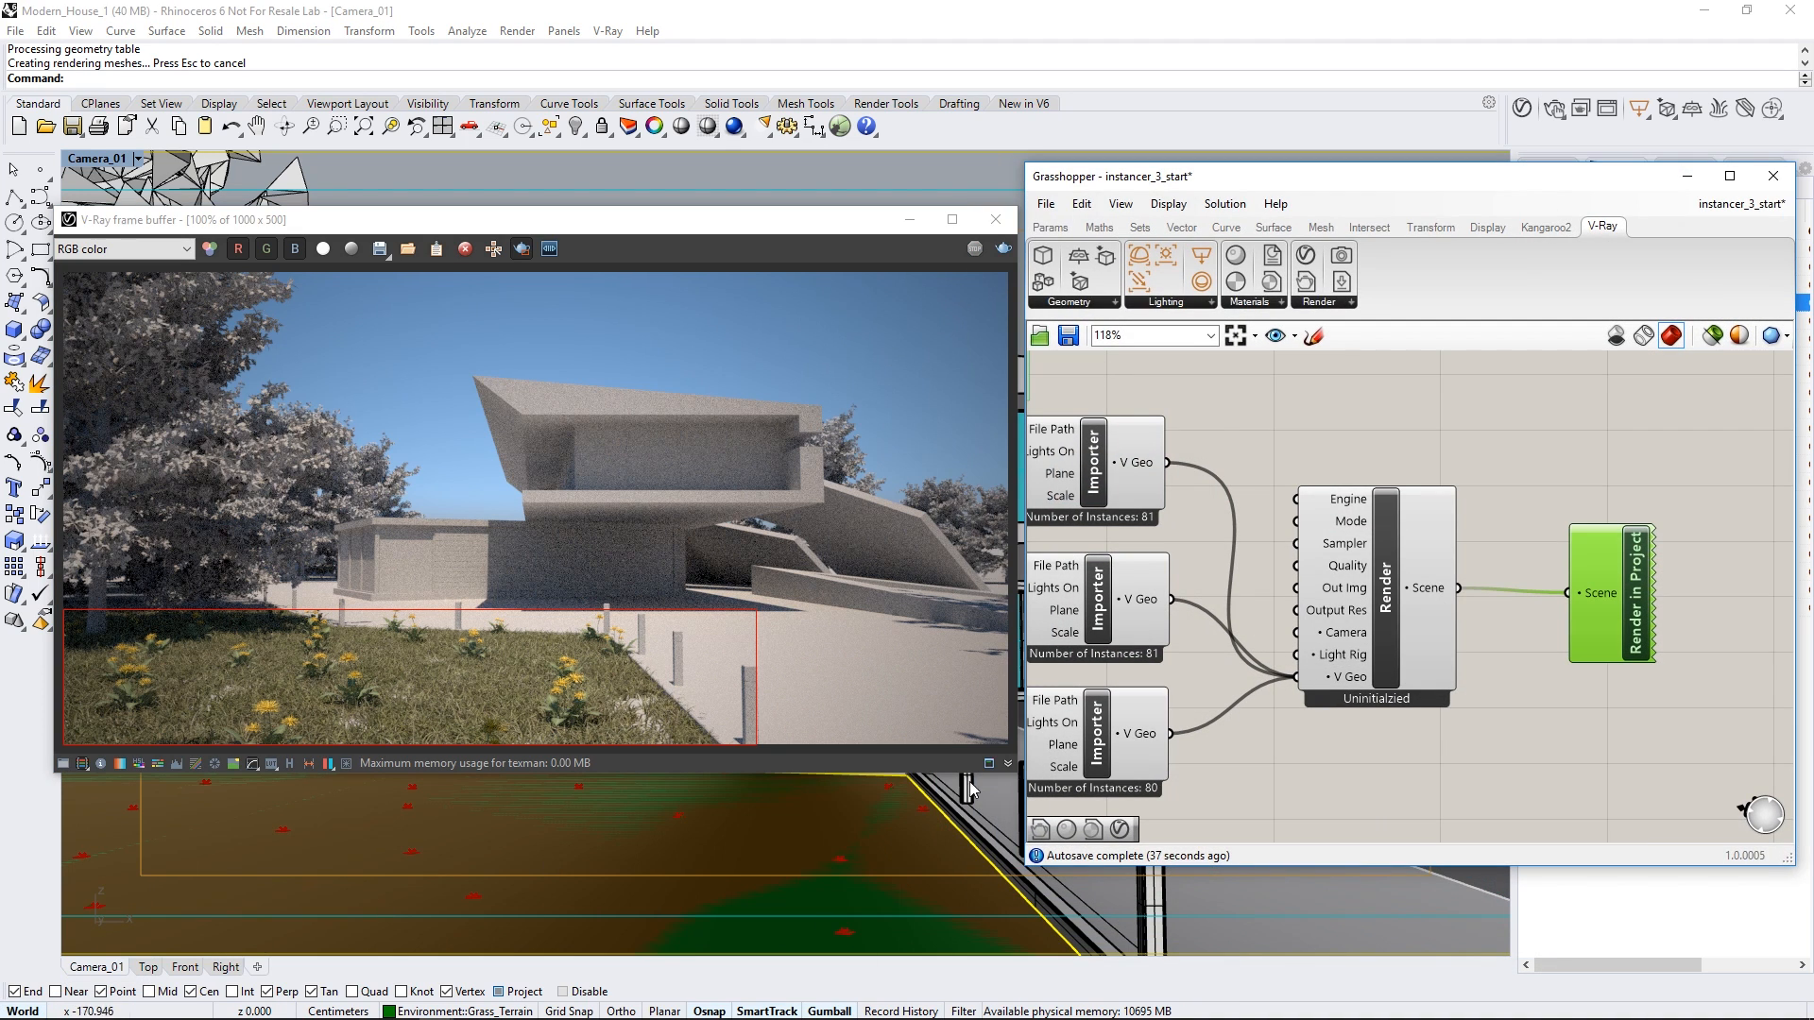
pyautogui.scroll(-8, 1306, 720)
pyautogui.moveTo(1124, 737); pyautogui.dragTo(1460, 692, button='right')
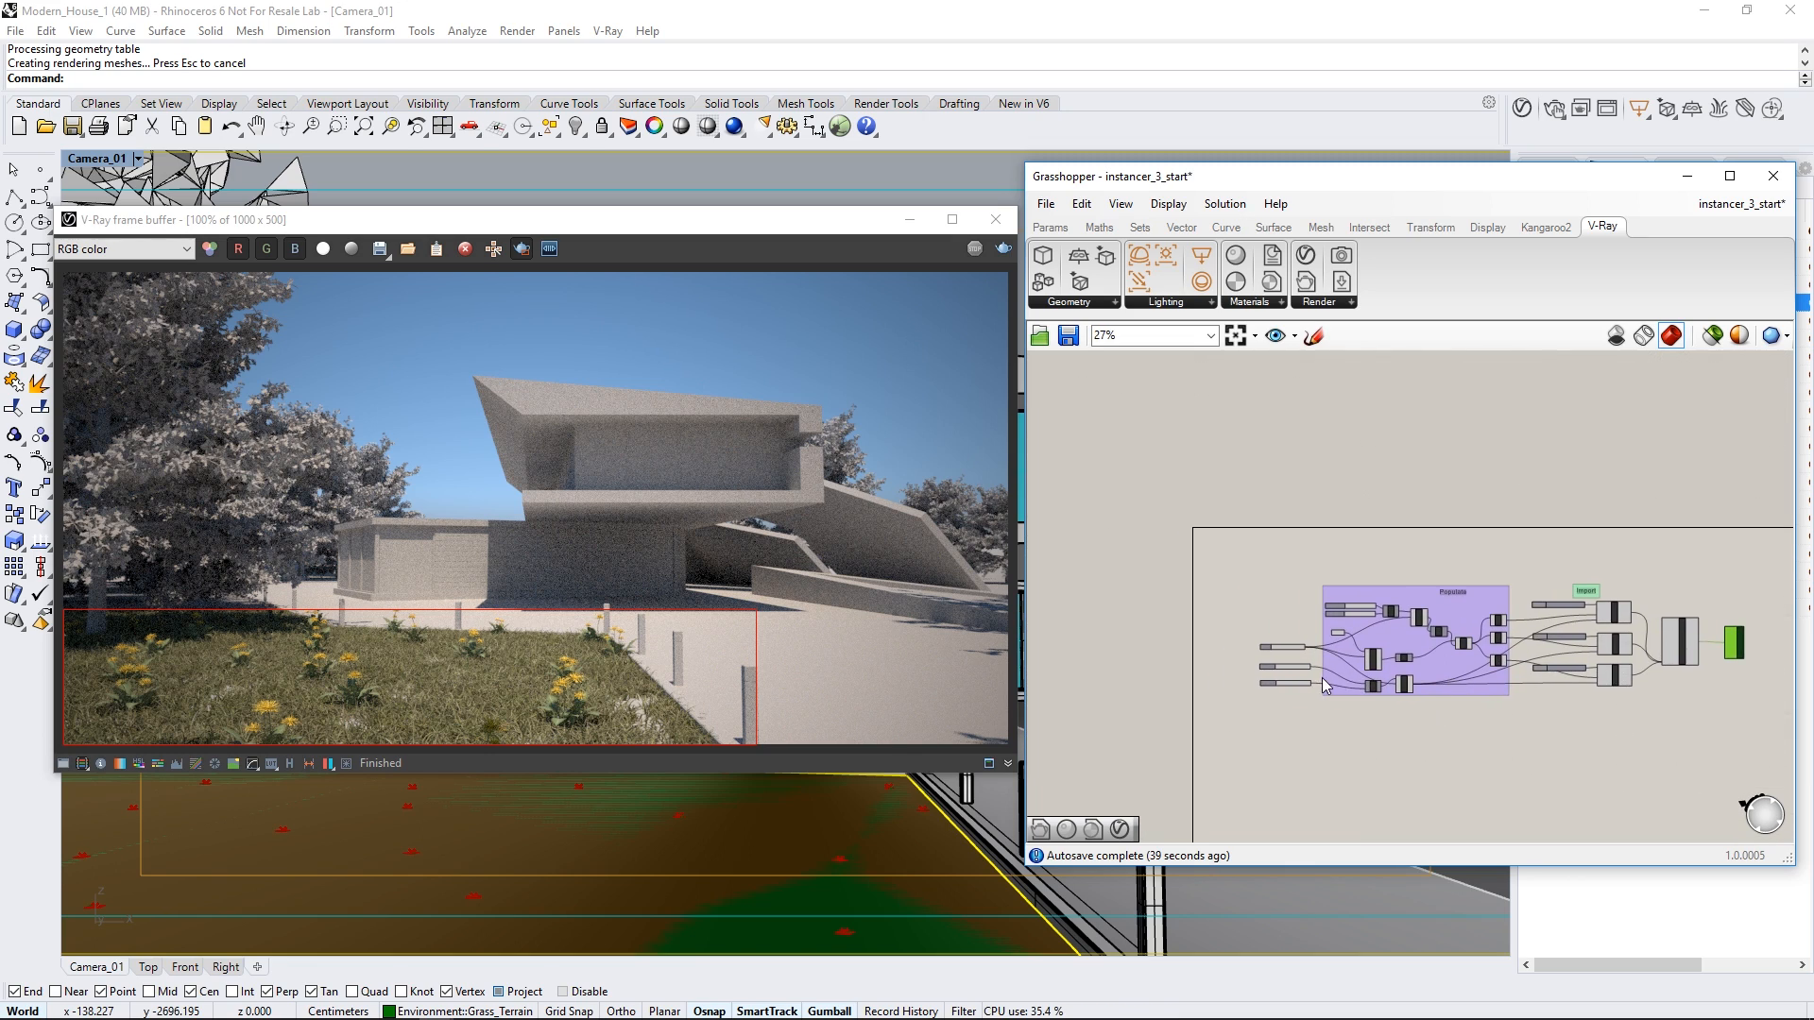
pyautogui.scroll(8, 1282, 675)
pyautogui.scroll(3, 1278, 673)
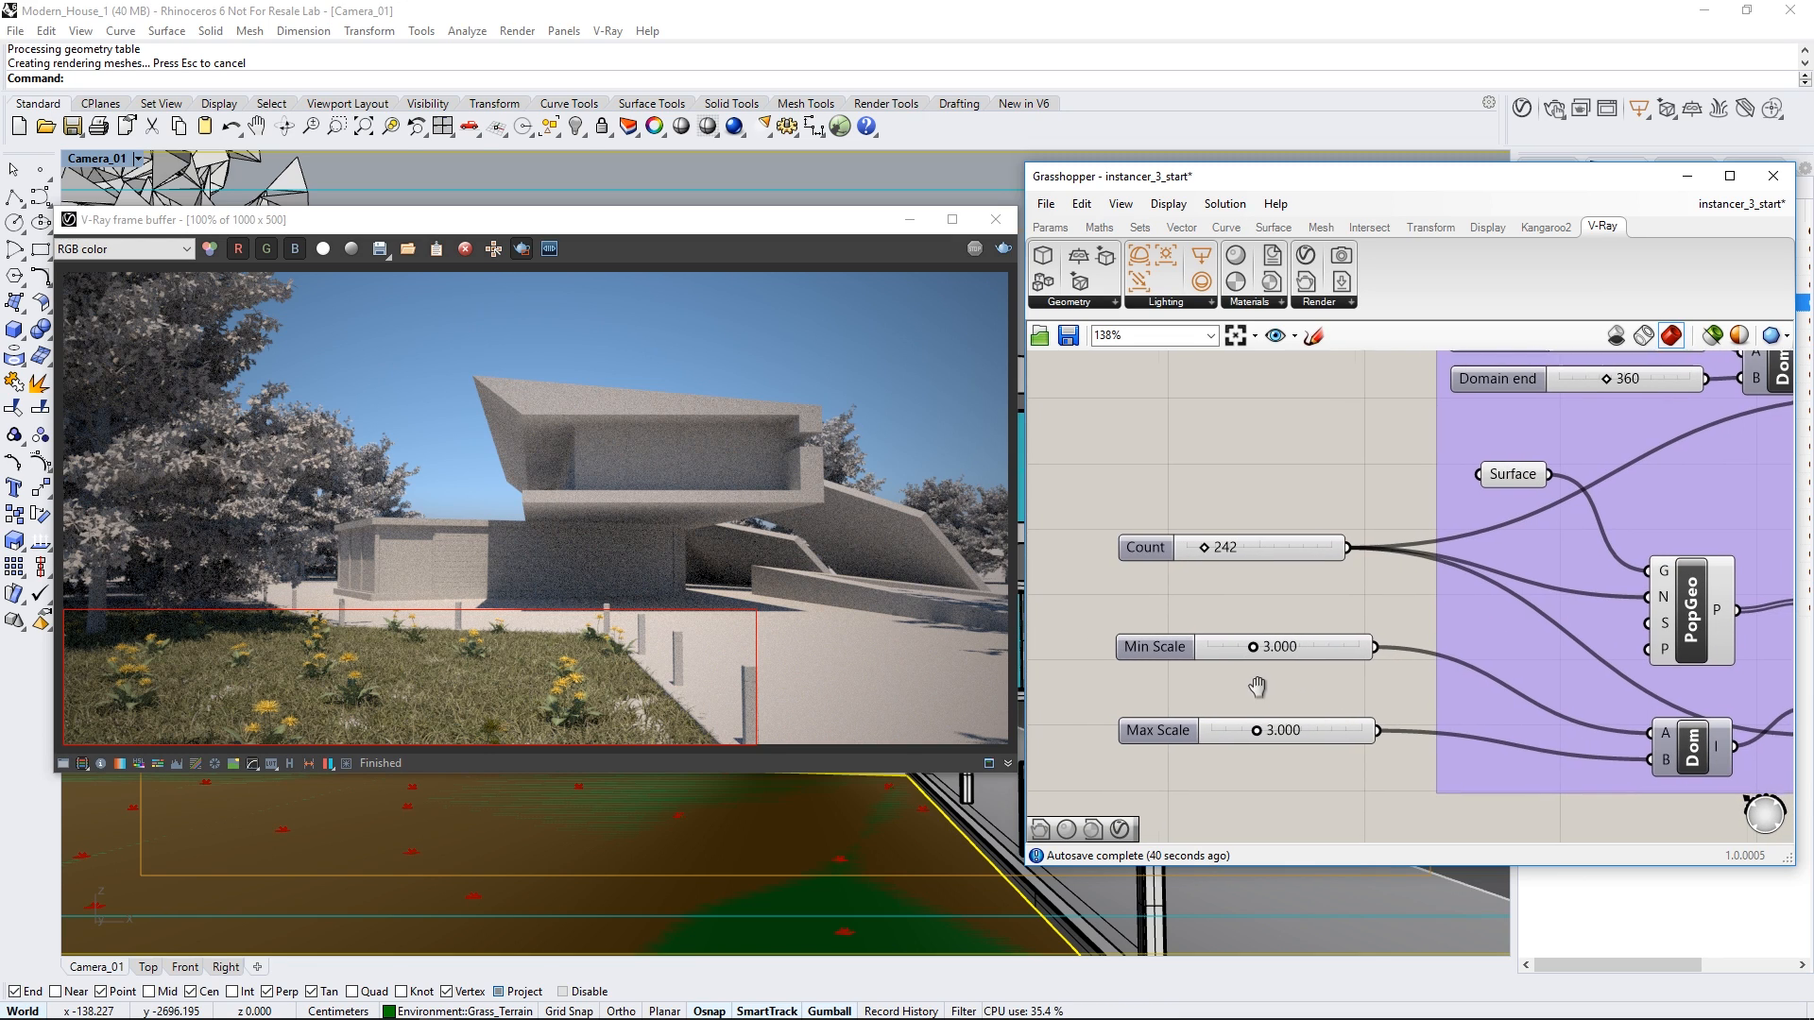
pyautogui.doubleClick(1278, 635)
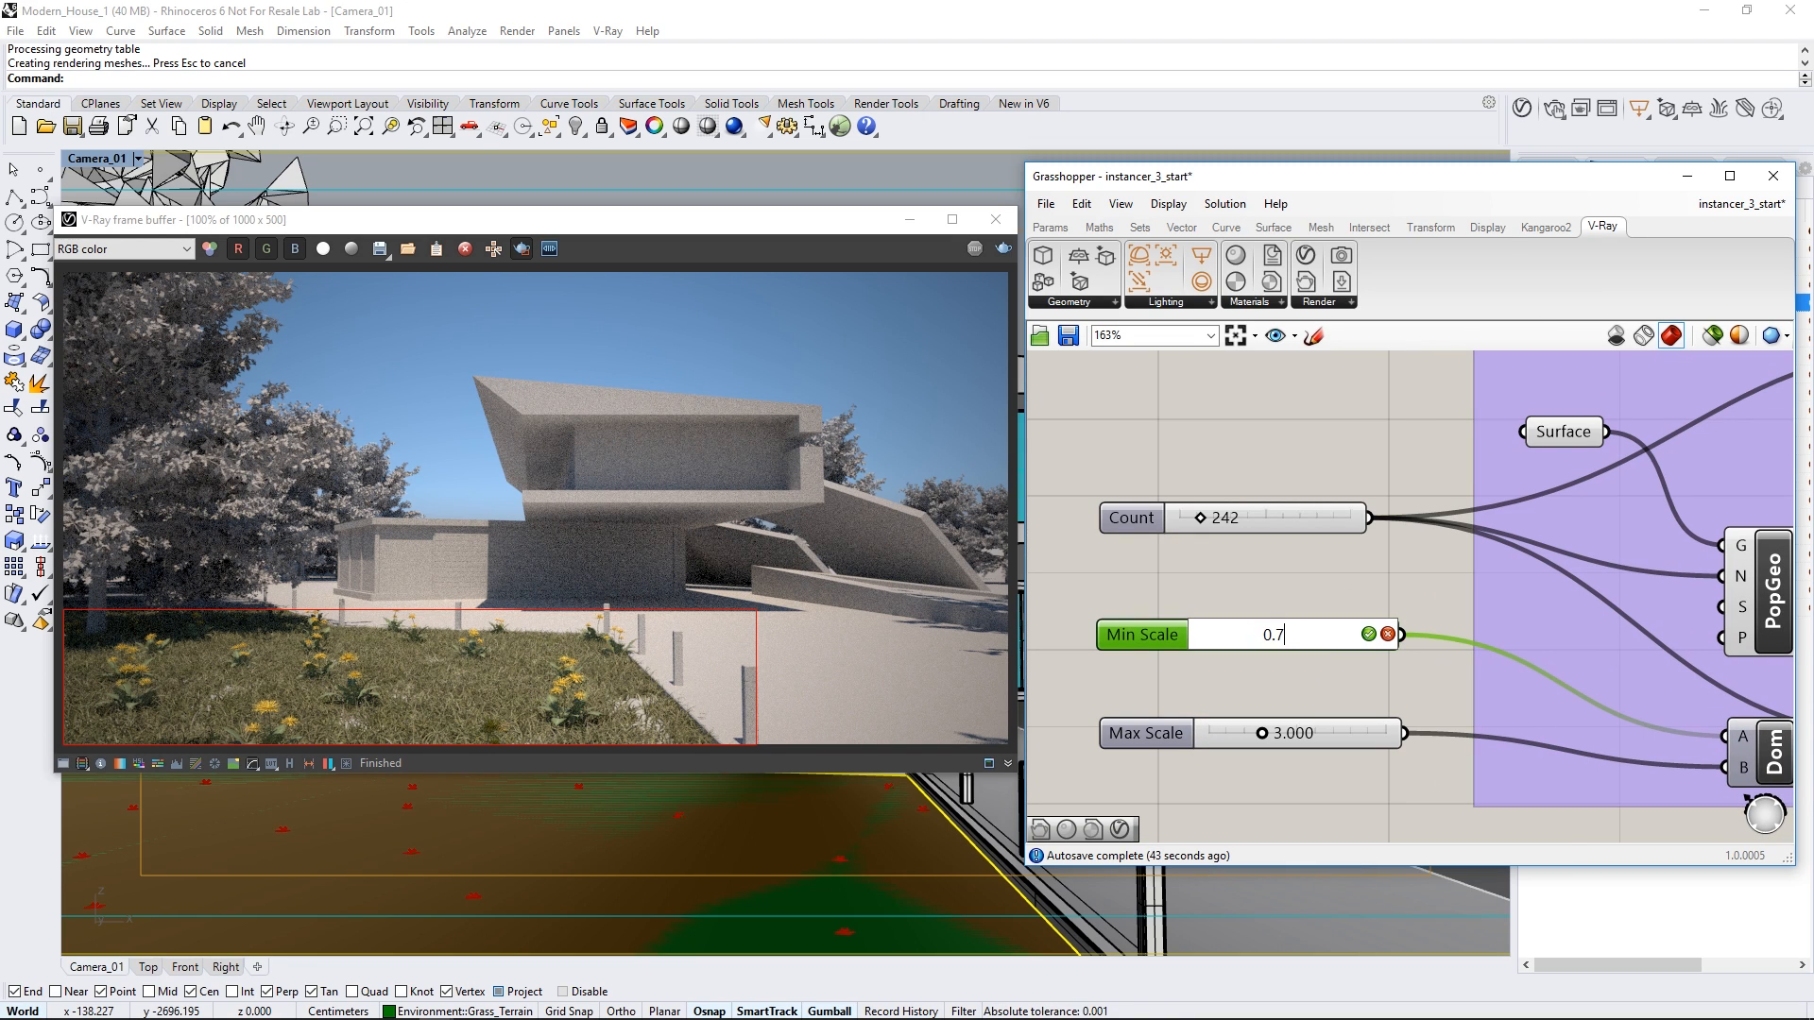
pyautogui.write('0.7')
pyautogui.press('Return')
pyautogui.doubleClick(1283, 733)
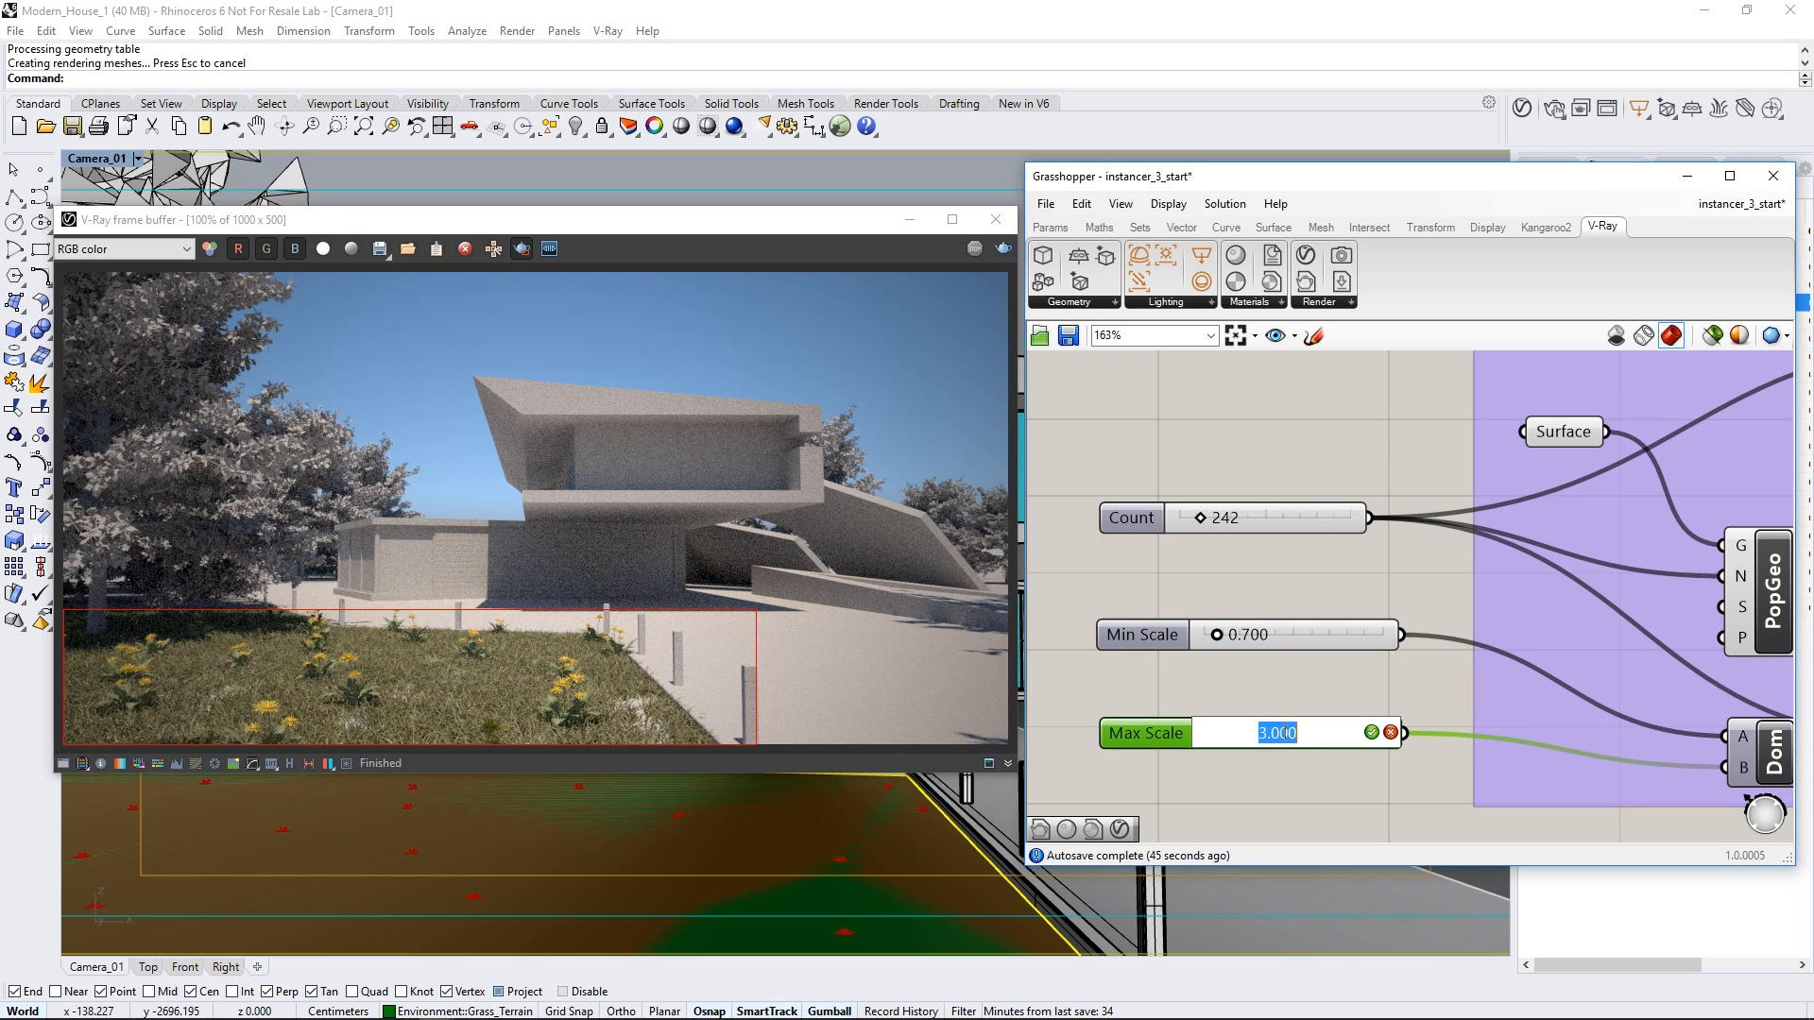
pyautogui.write('1.5')
pyautogui.press('Return')
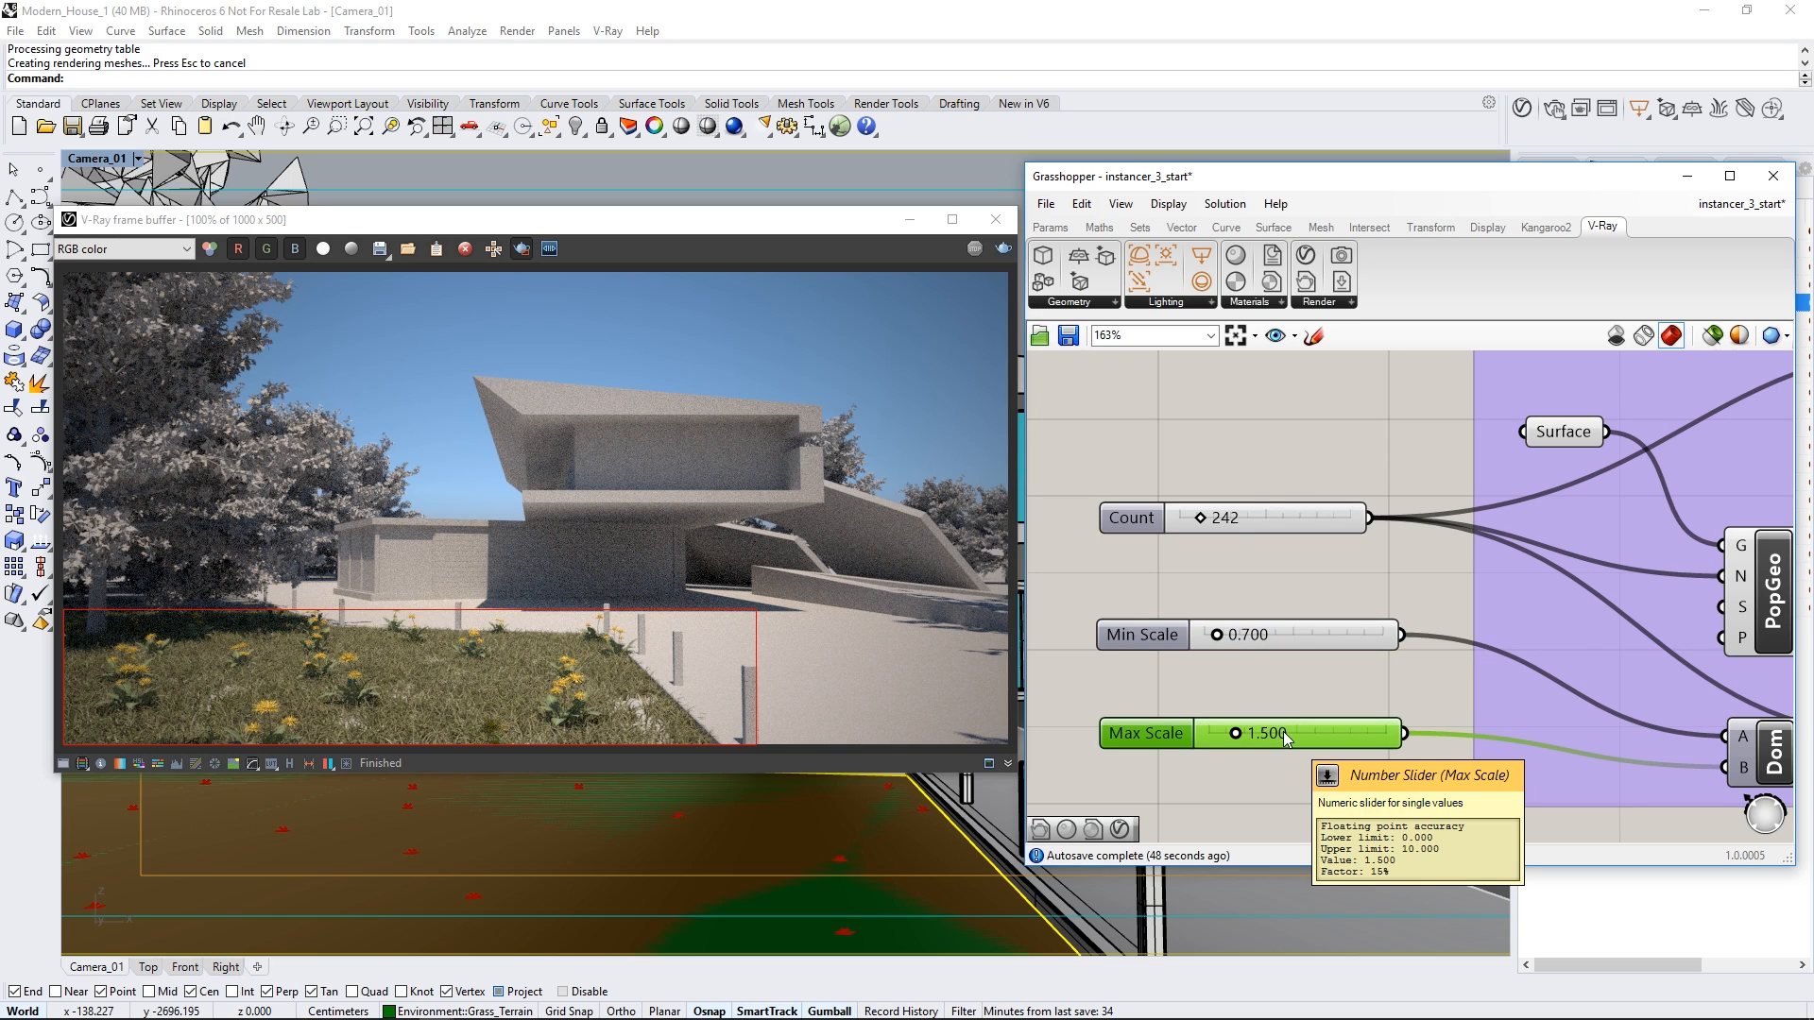
pyautogui.doubleClick(1237, 526)
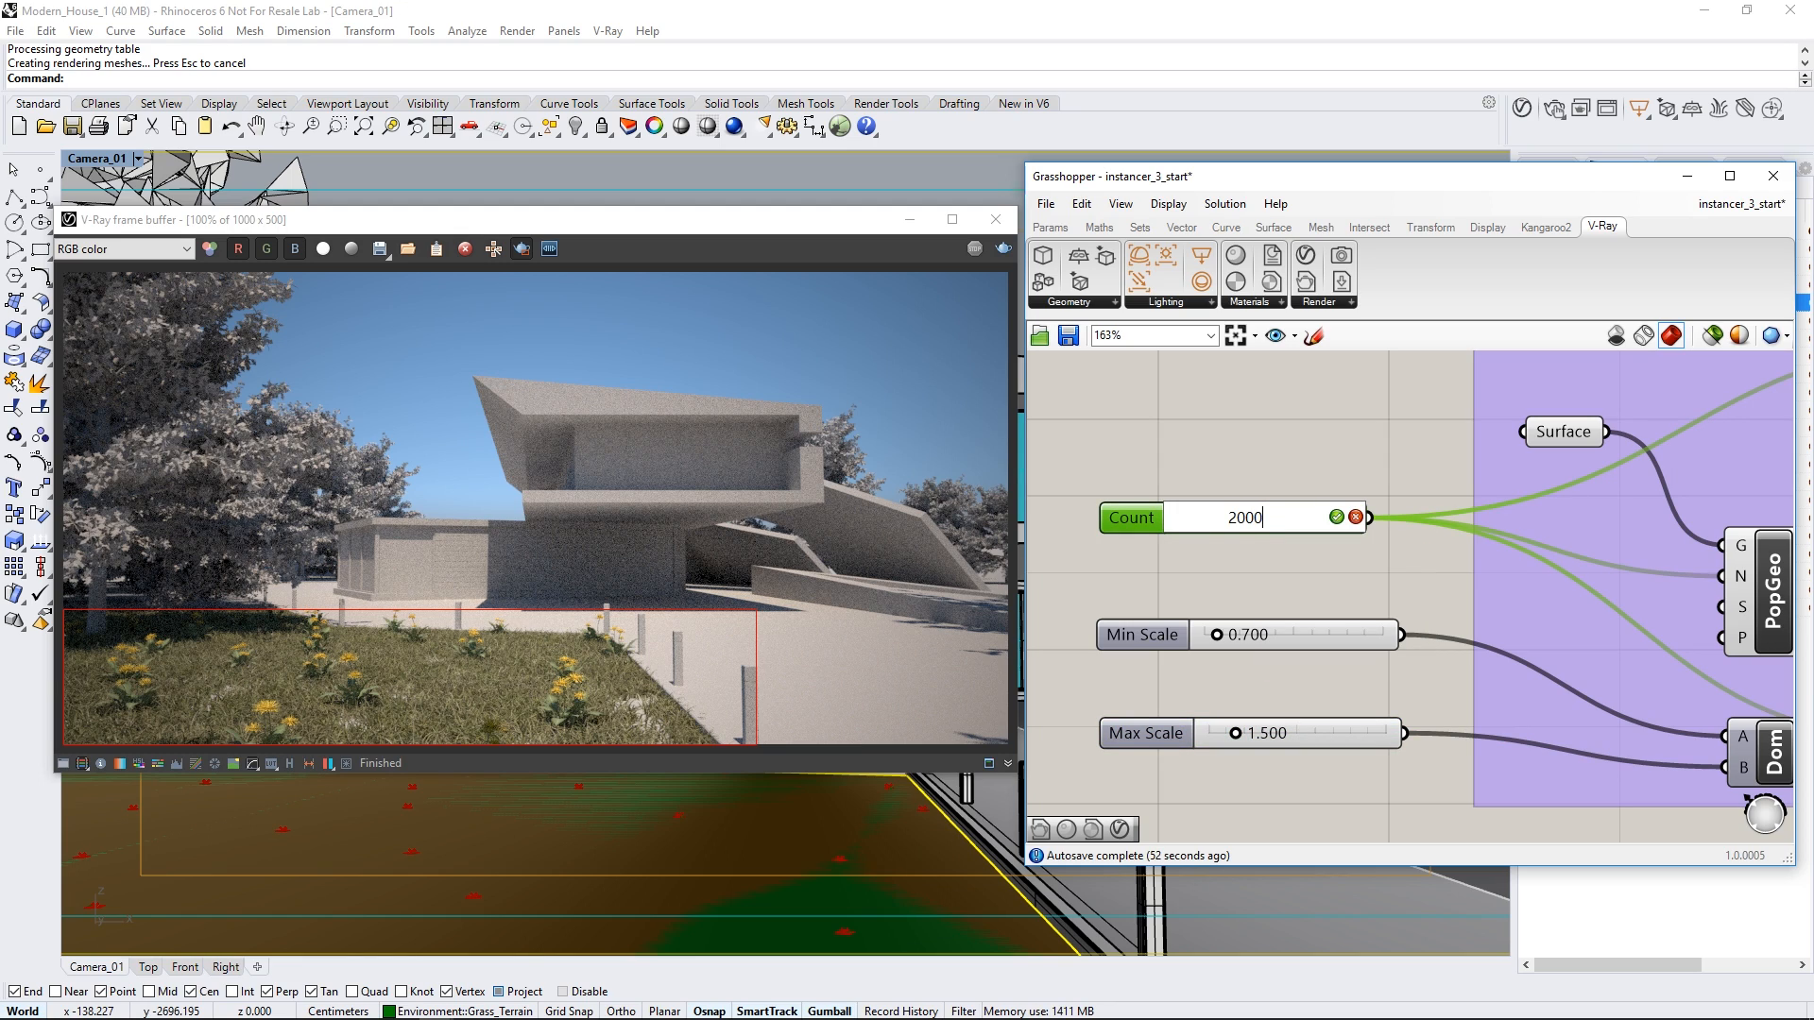
pyautogui.press('Return')
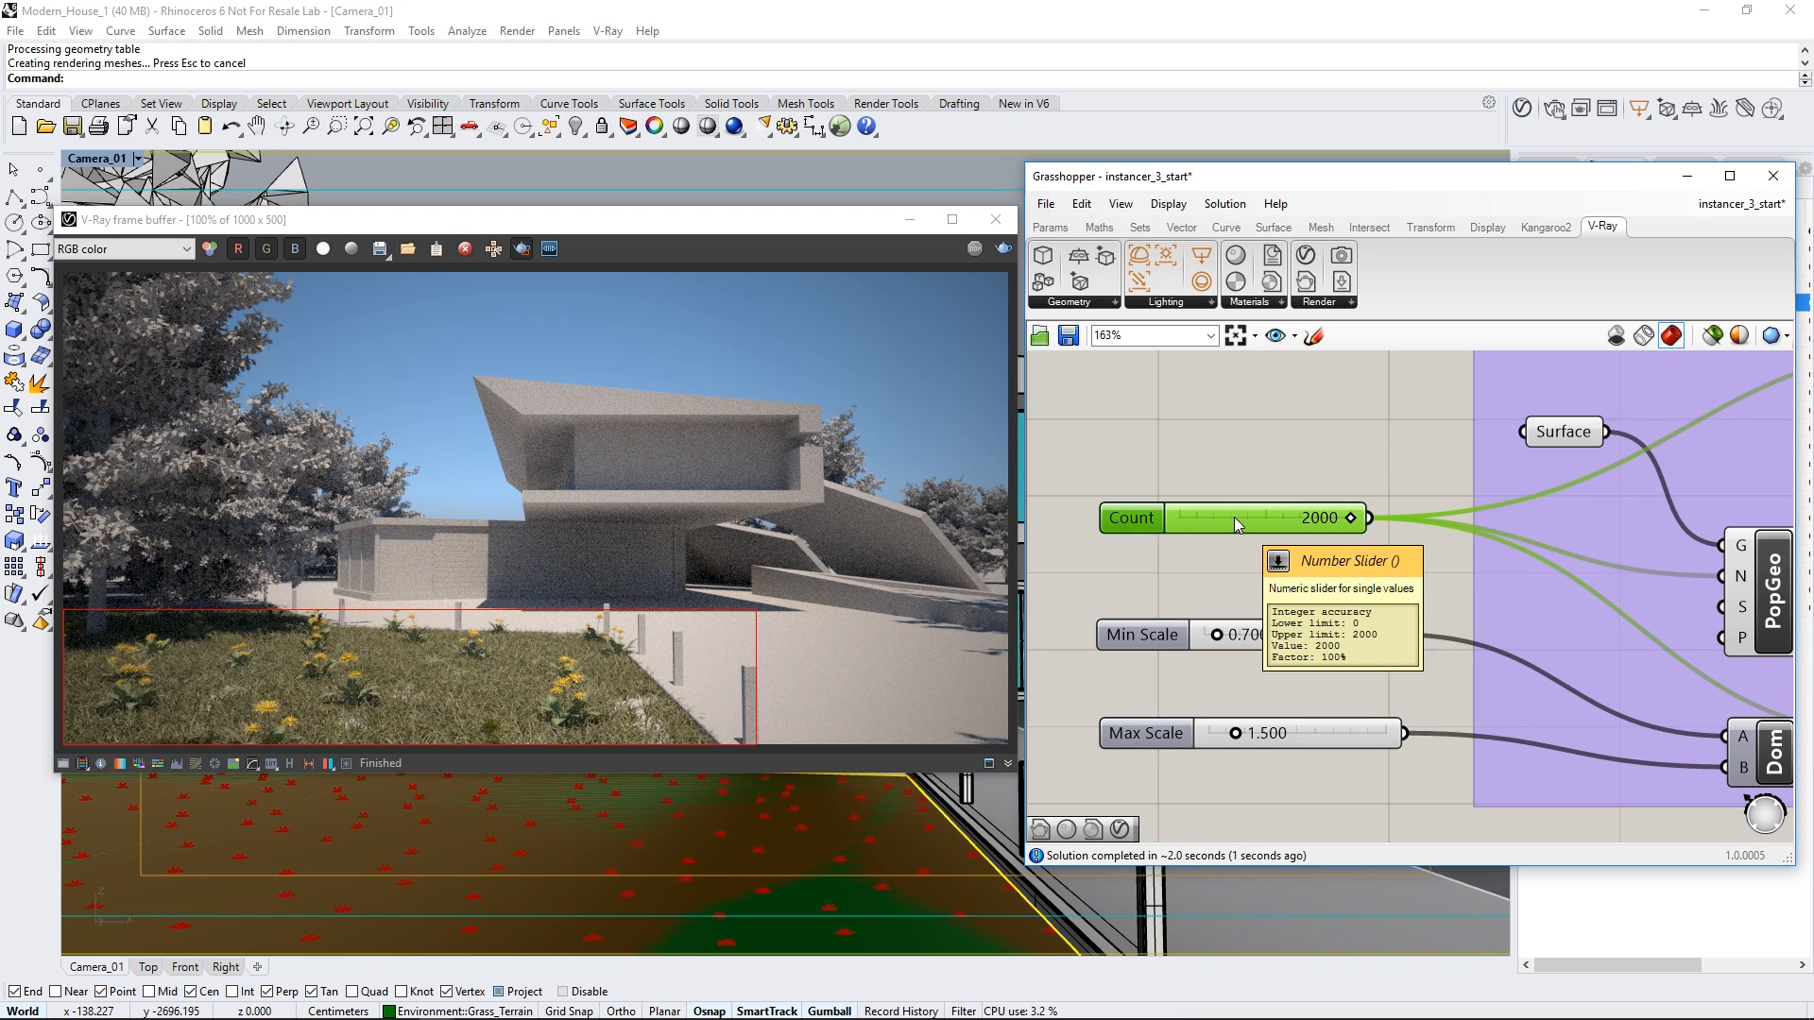
# Step: Render the lawn region again with the denser dandelions, stop the render and turn off region rendering
pyautogui.click(1688, 178)
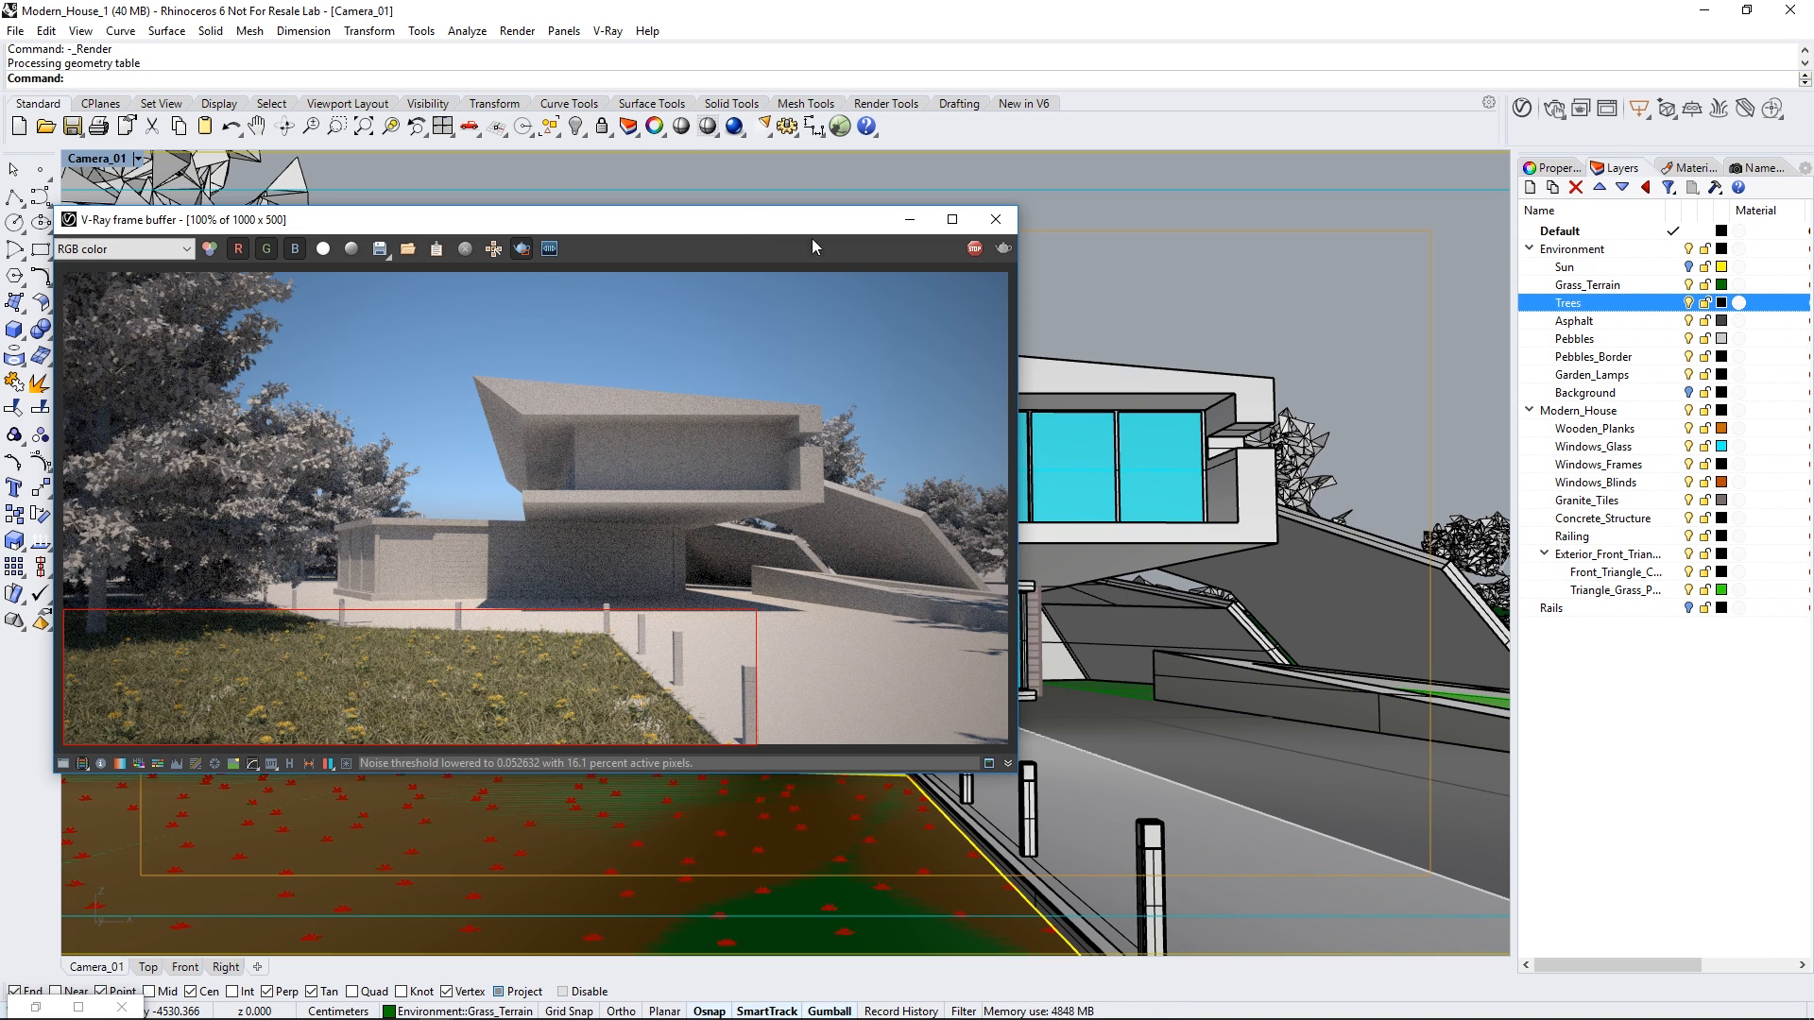
pyautogui.click(973, 252)
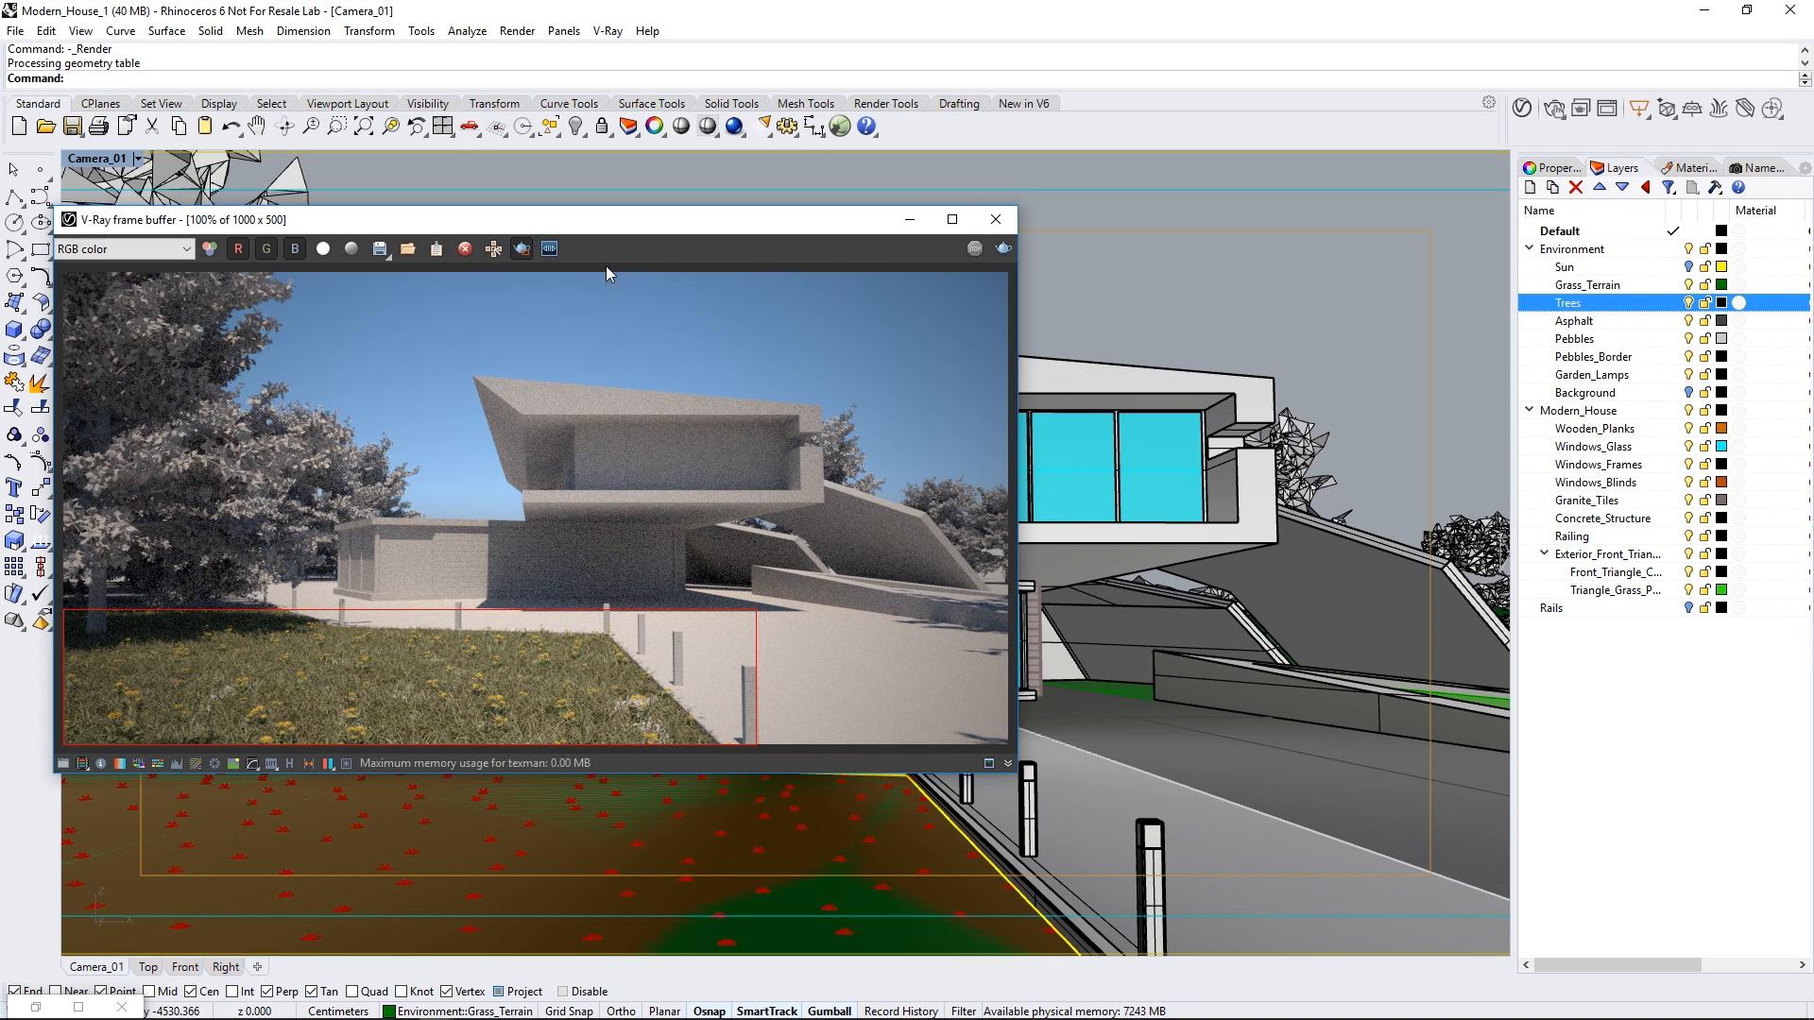
pyautogui.click(520, 255)
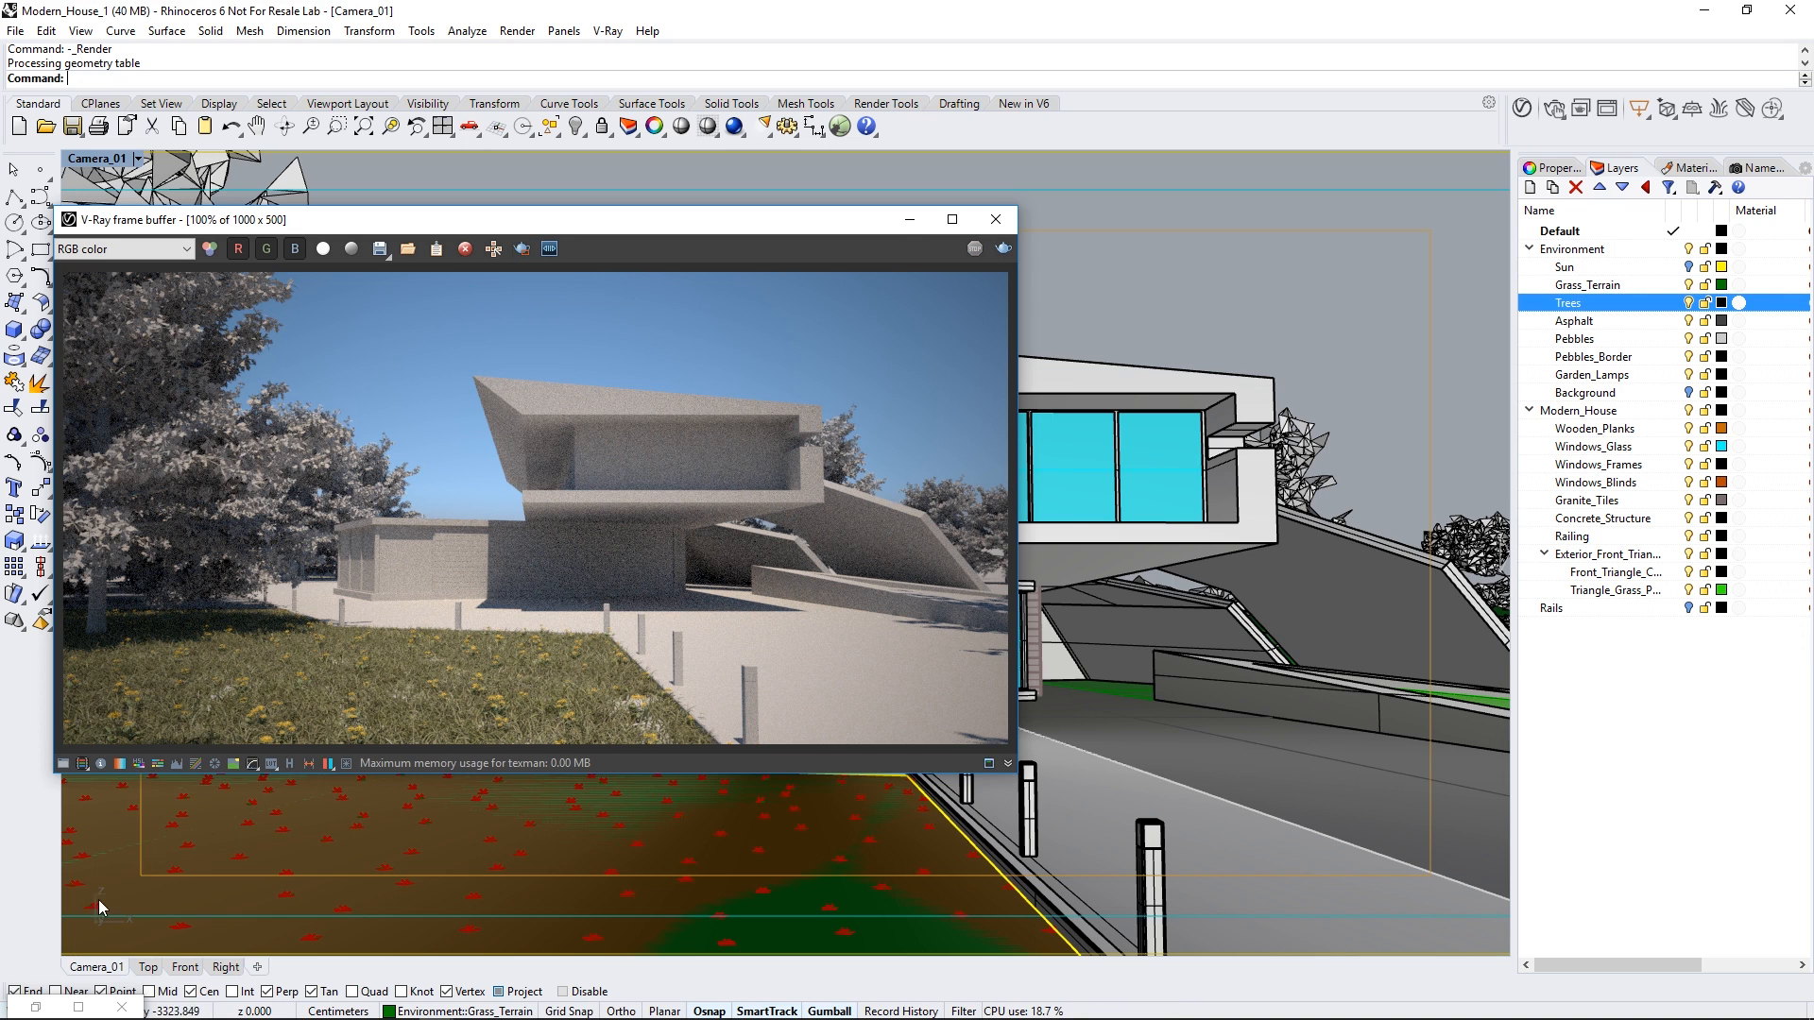
# Step: Restore Grasshopper and examine the Enabled option of the Render in Project component
pyautogui.click(38, 1007)
pyautogui.scroll(-5, 1300, 571)
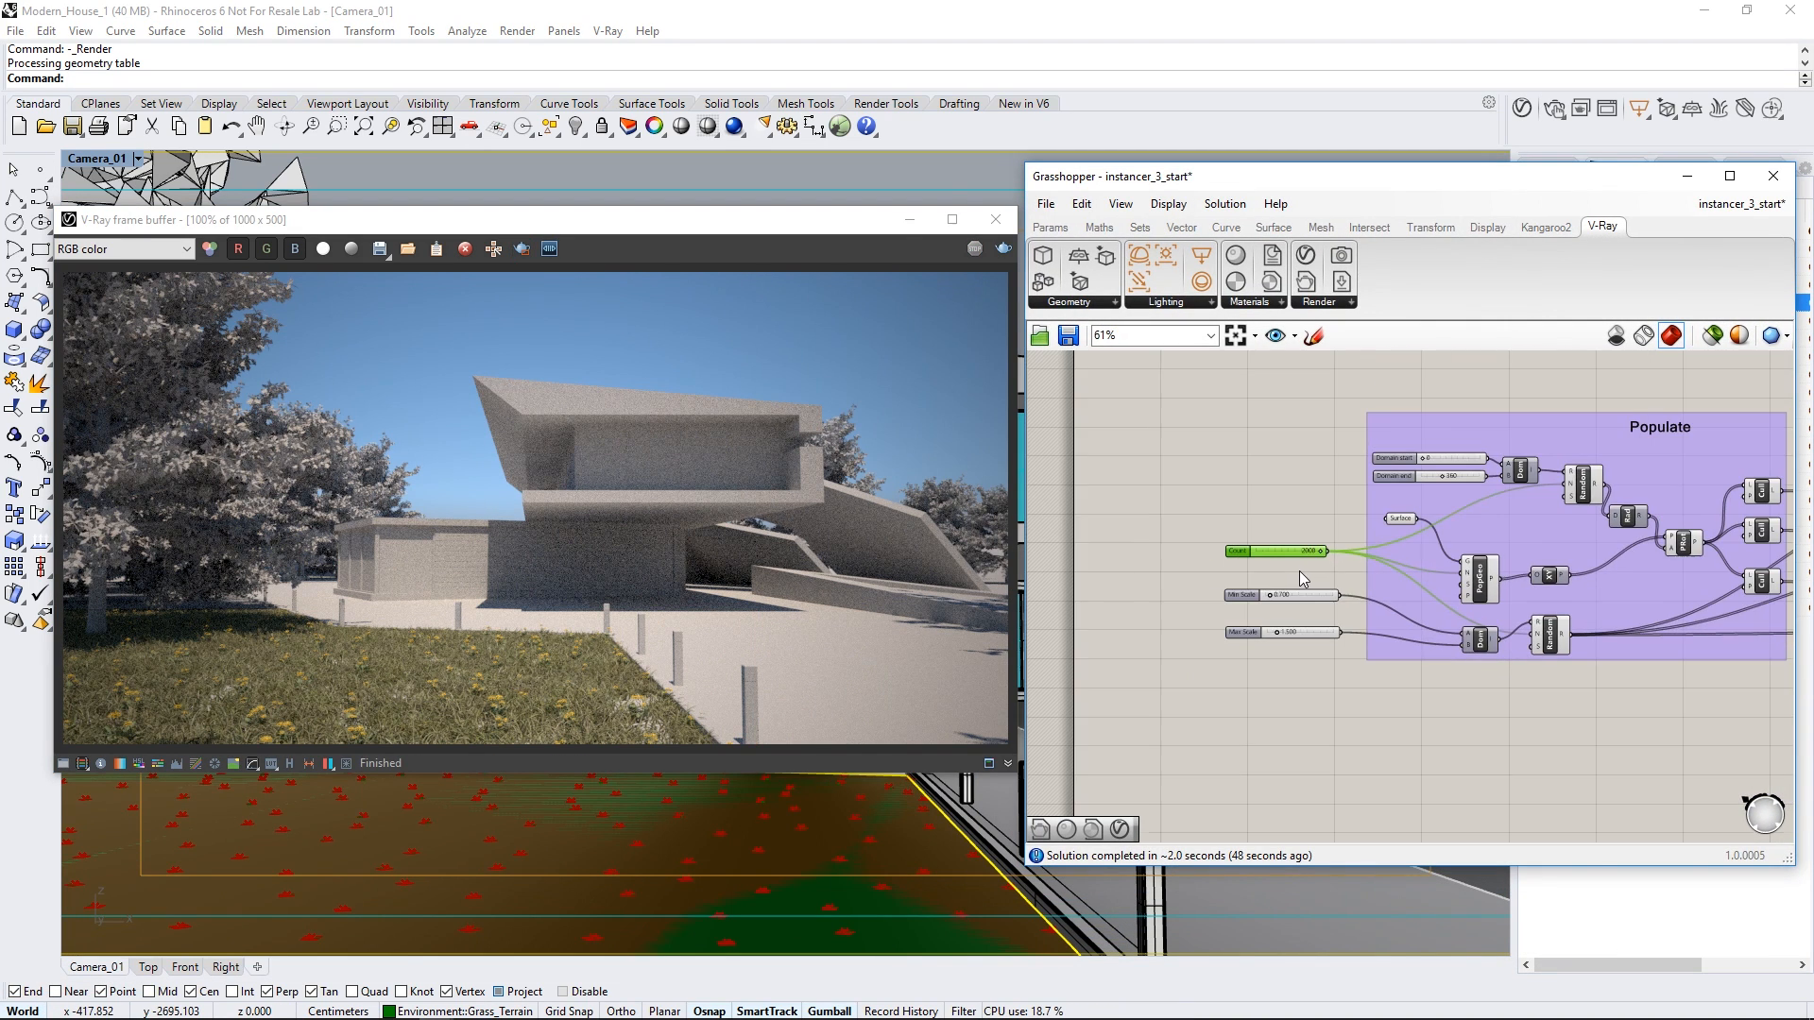
pyautogui.moveTo(1645, 555); pyautogui.dragTo(1207, 538, button='right')
pyautogui.moveTo(1571, 529); pyautogui.dragTo(1402, 544, button='right')
pyautogui.scroll(3, 1568, 539)
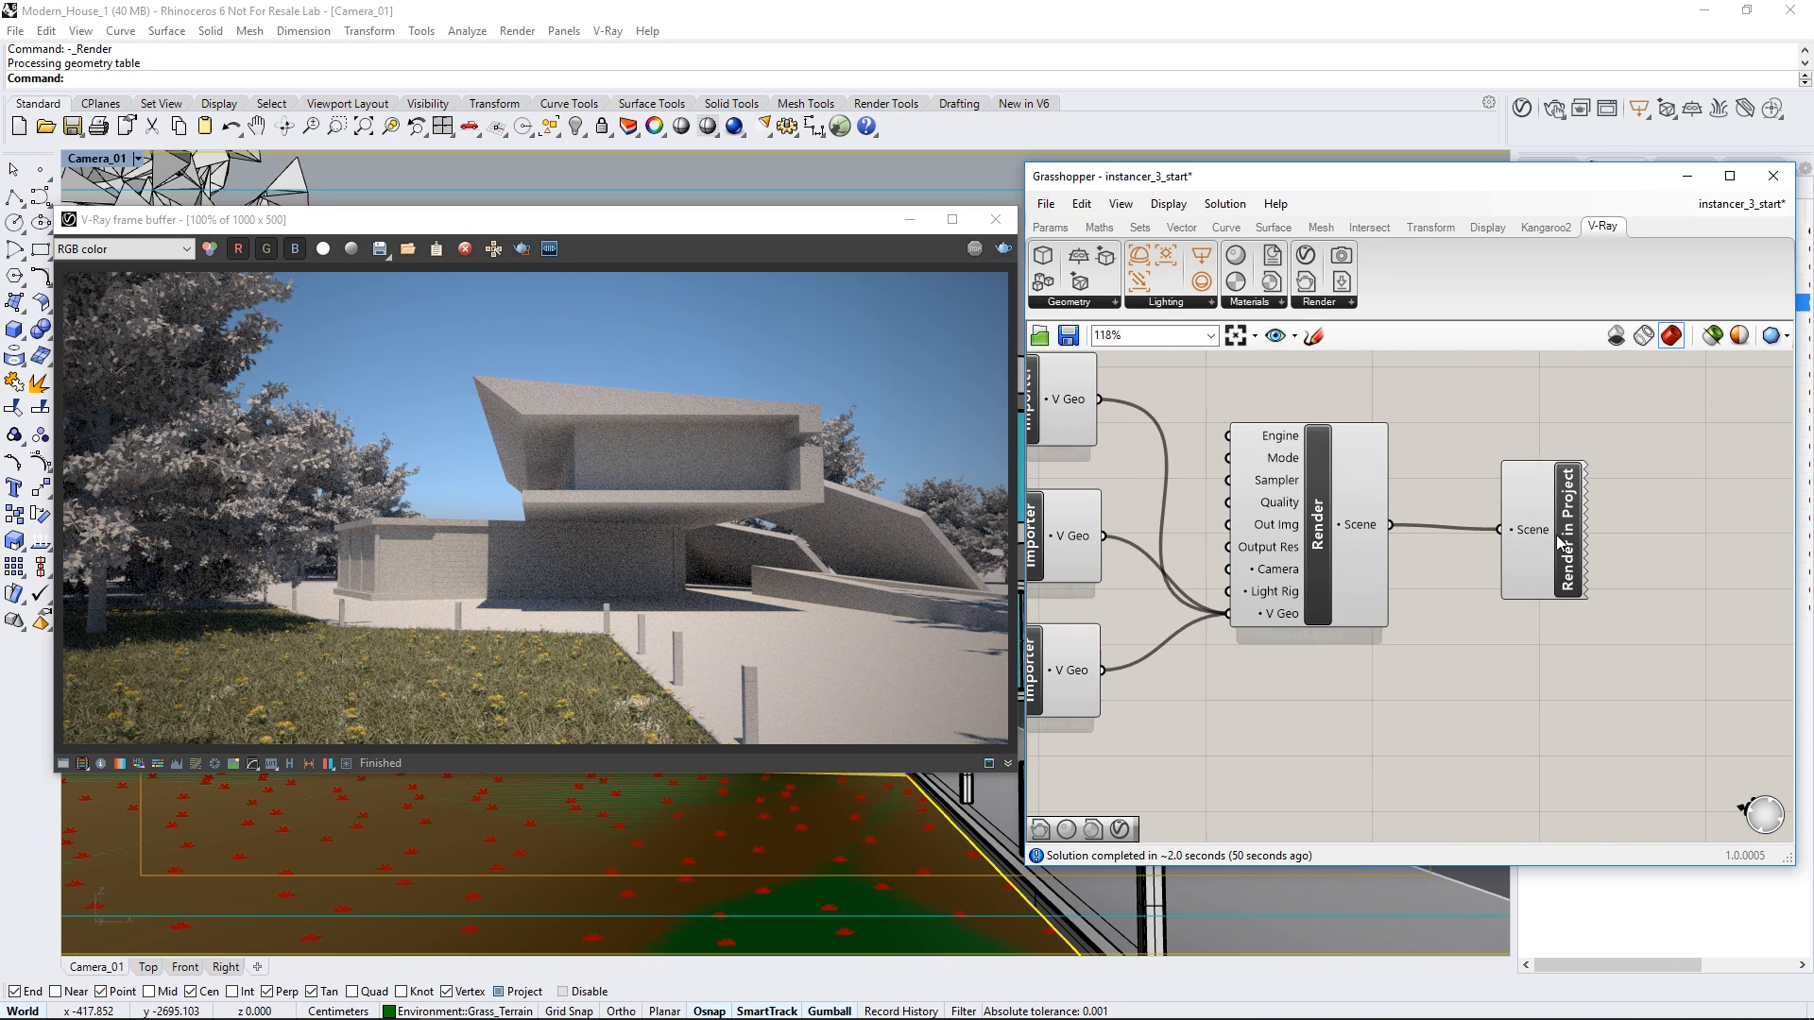
pyautogui.rightClick(1571, 537)
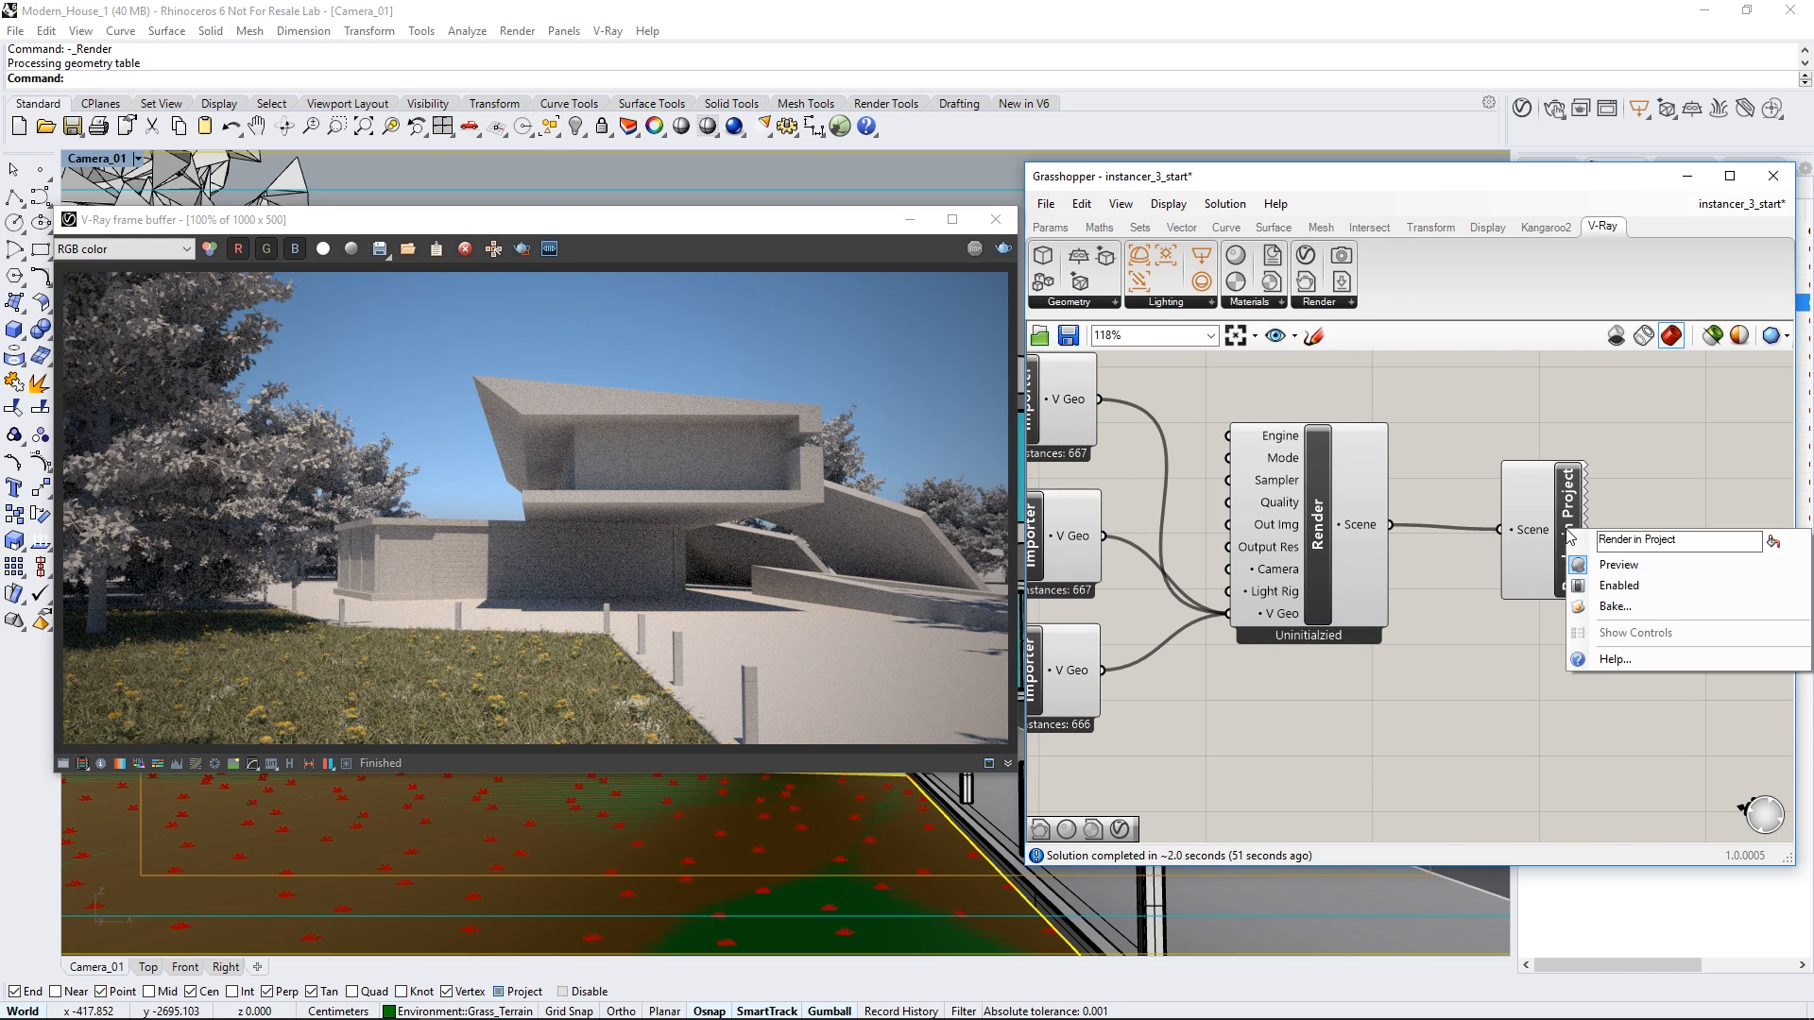
pyautogui.click(1605, 583)
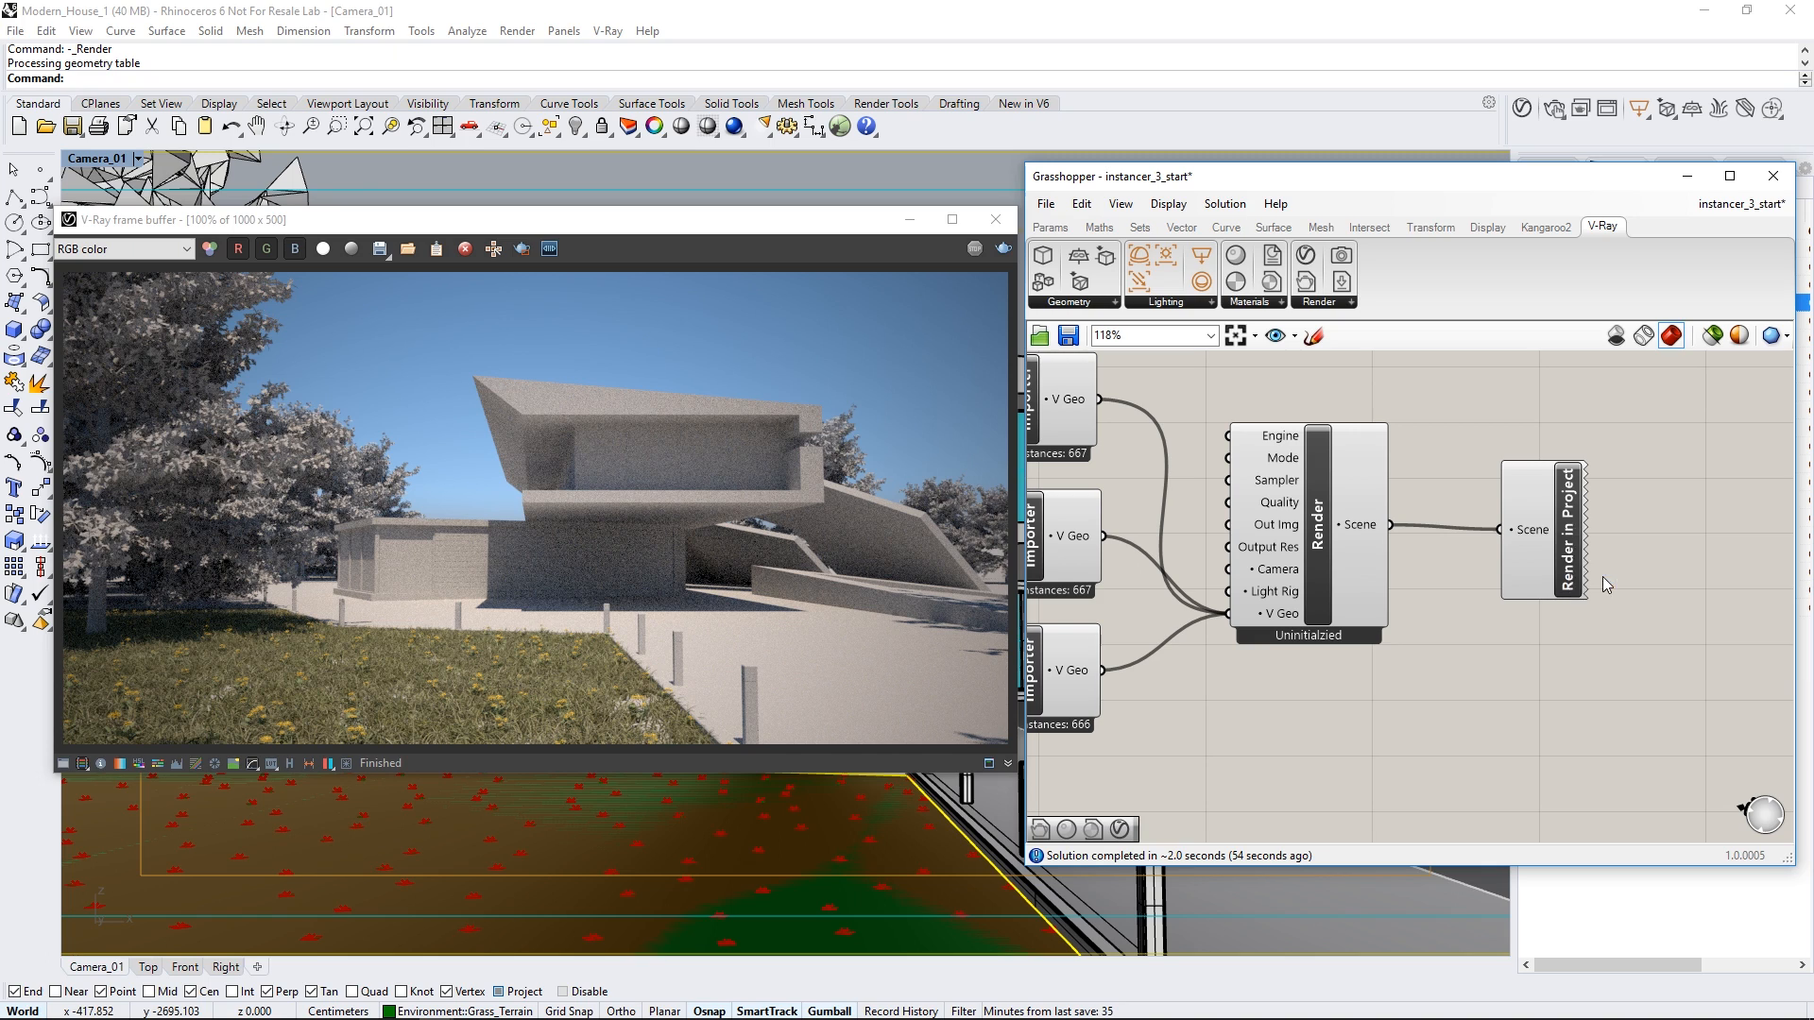
# Step: Minimize Grasshopper, open the V-Ray Asset Editor and move the frame buffer clear of it
pyautogui.click(1687, 176)
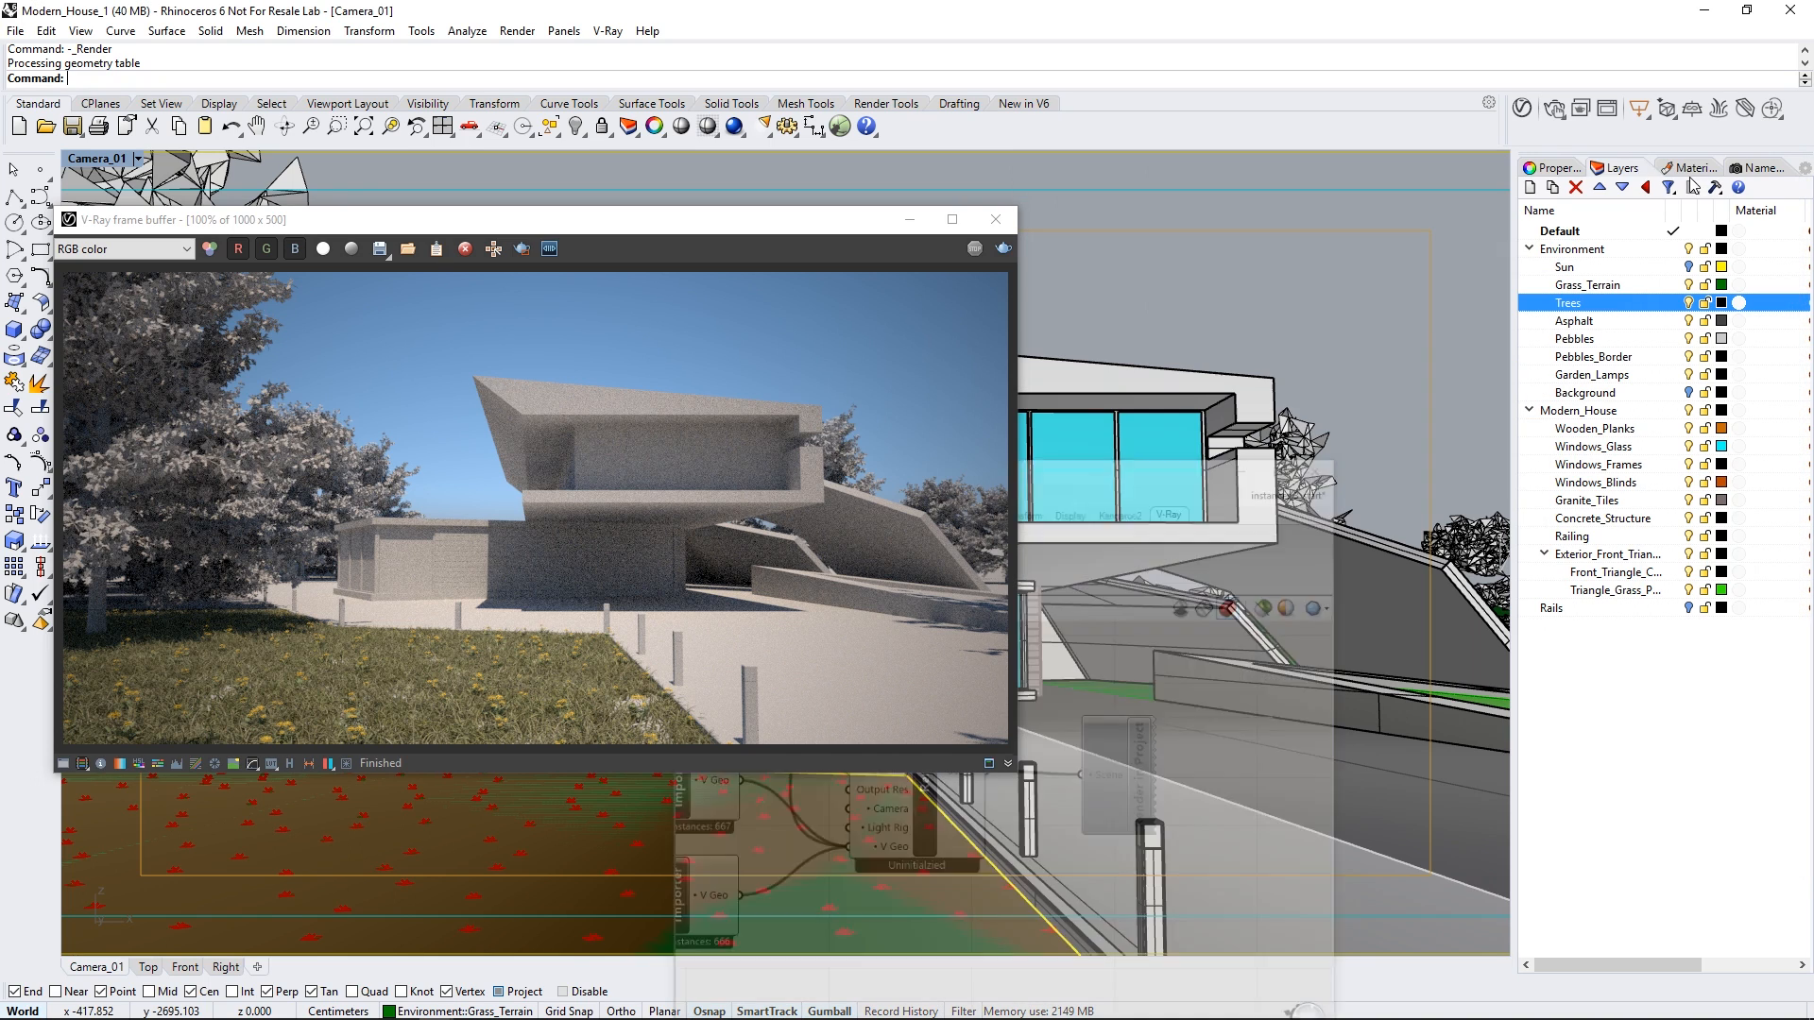
pyautogui.click(1522, 108)
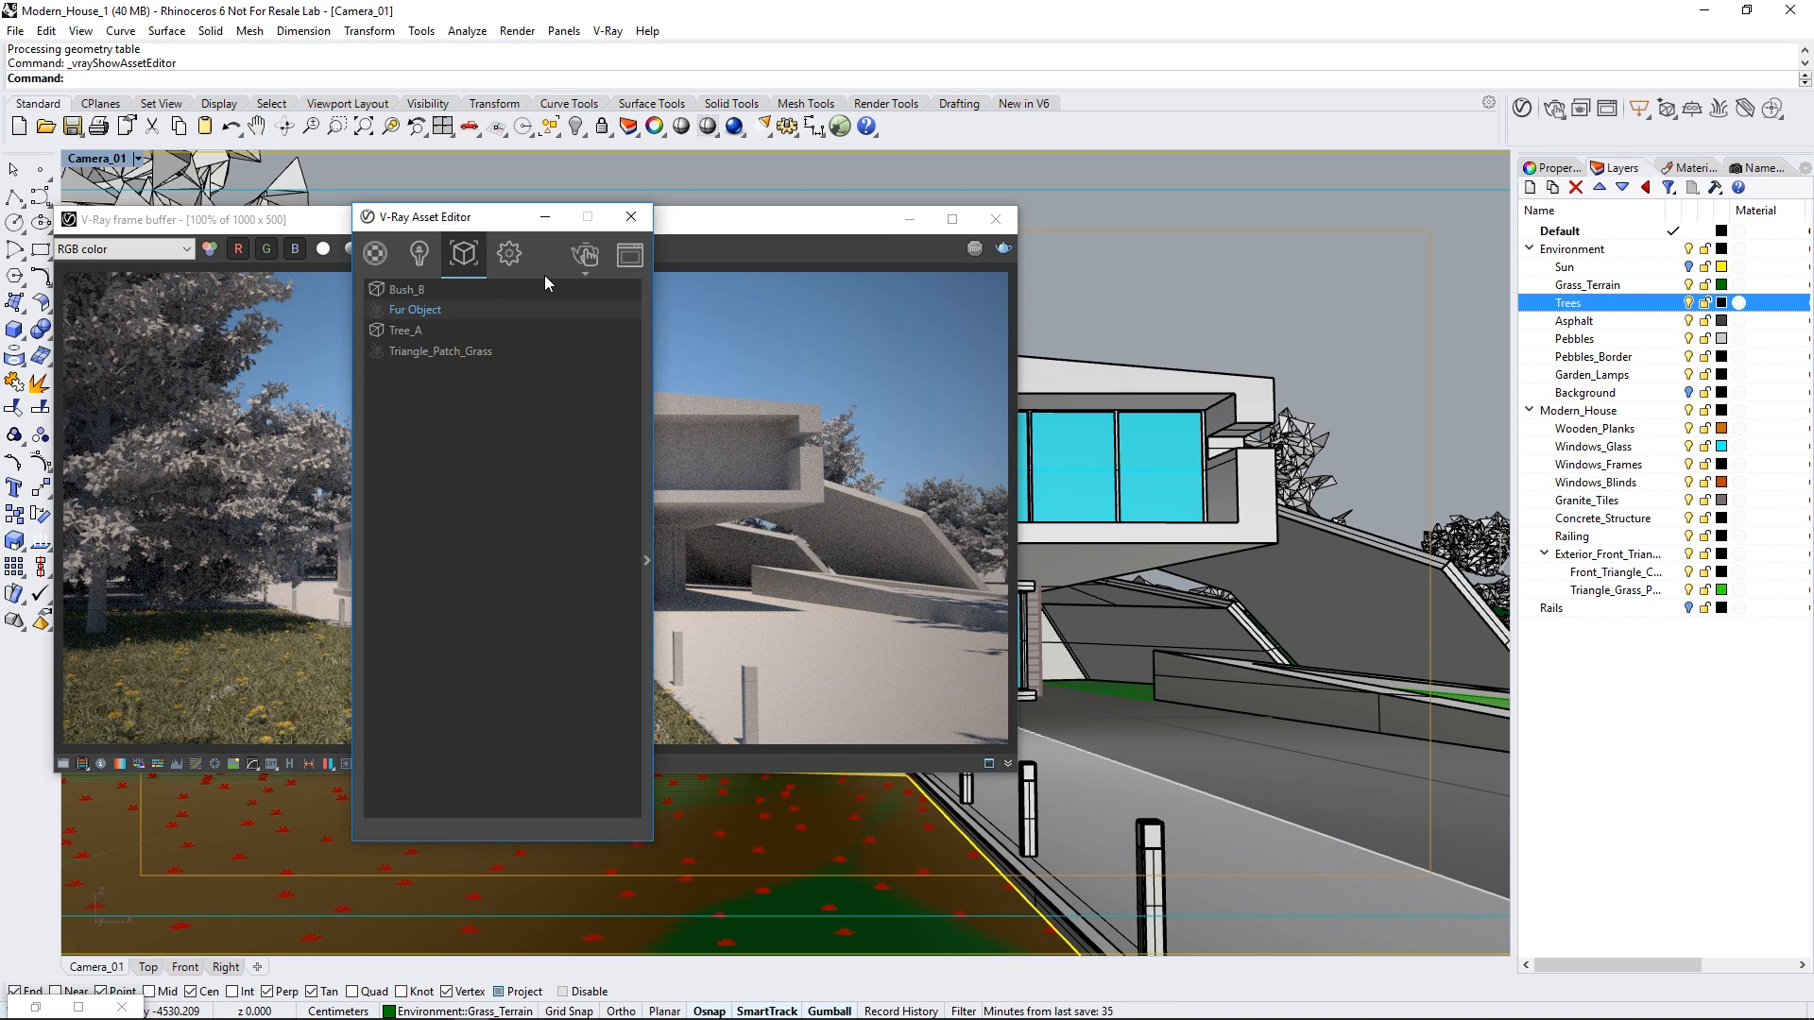
pyautogui.moveTo(700, 220); pyautogui.dragTo(1329, 212)
# Step: Select the Tree_A_Block instance just outside the lawn's lower corner in the Top view, then return to the enlarged Camera_01 view
pyautogui.doubleClick(83, 162)
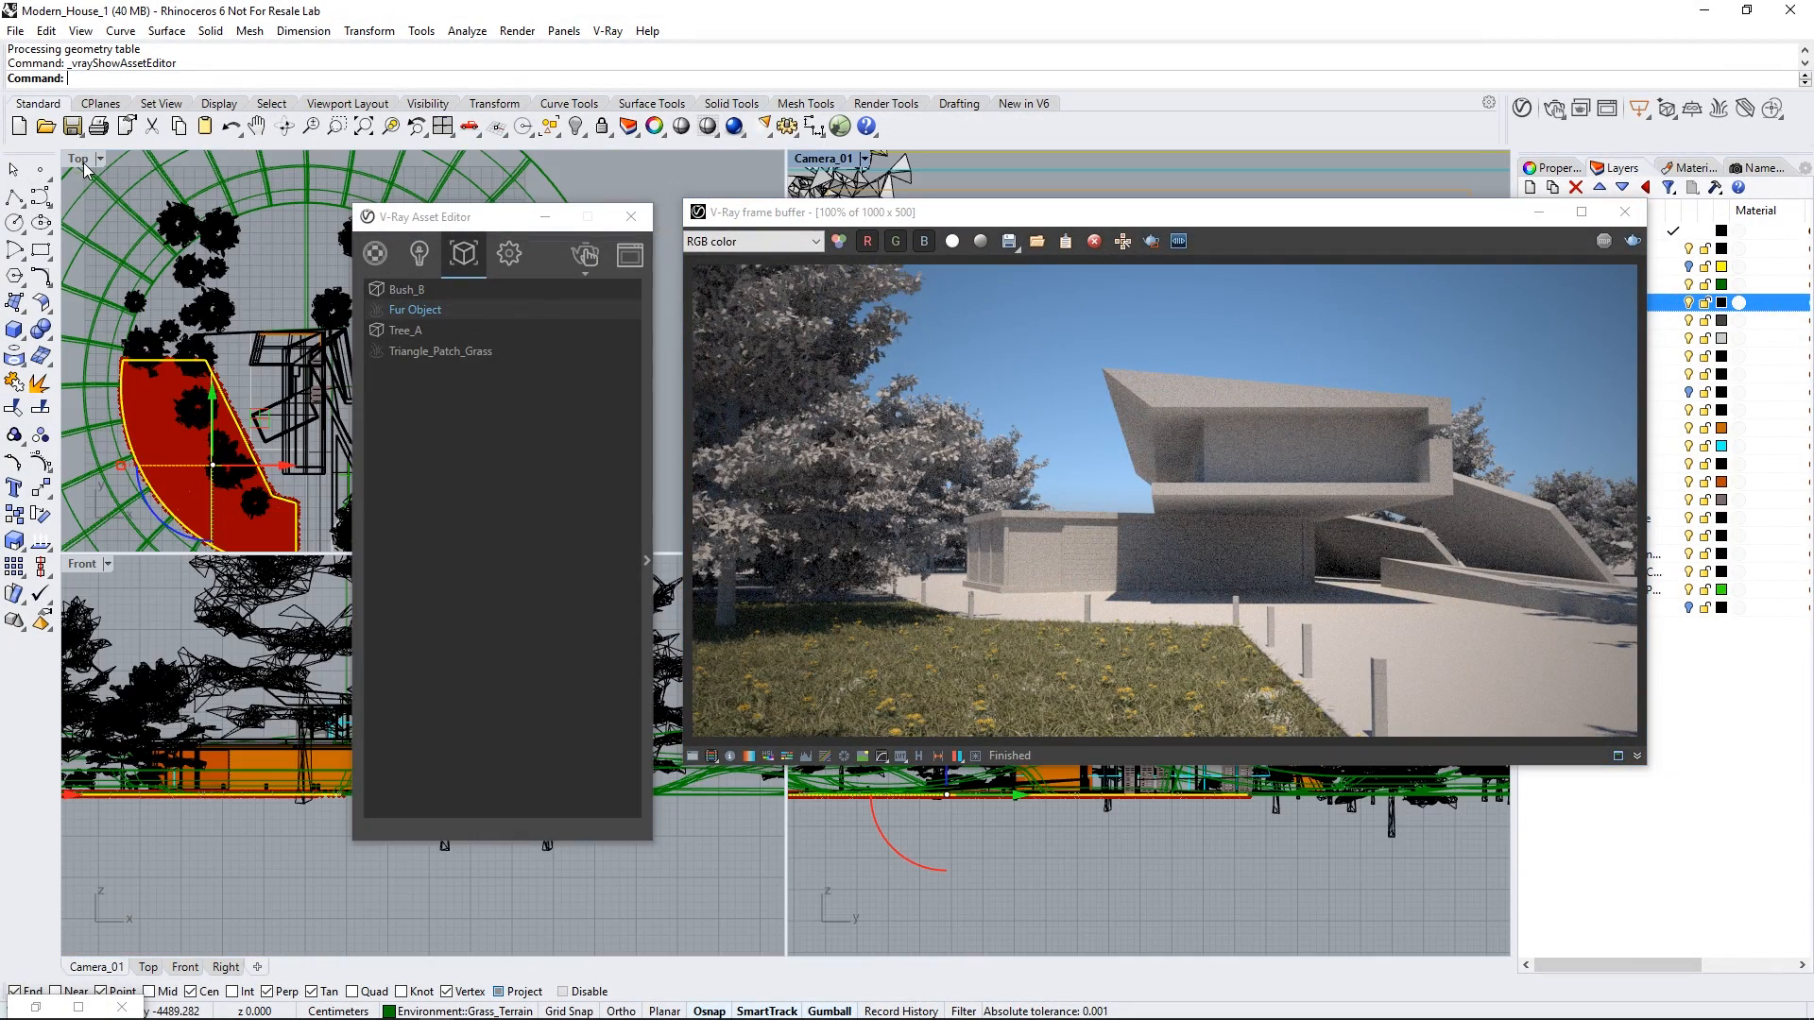
pyautogui.scroll(3, 210, 385)
pyautogui.moveTo(189, 407); pyautogui.dragTo(233, 372, button='right')
pyautogui.click(232, 372)
pyautogui.click(176, 534)
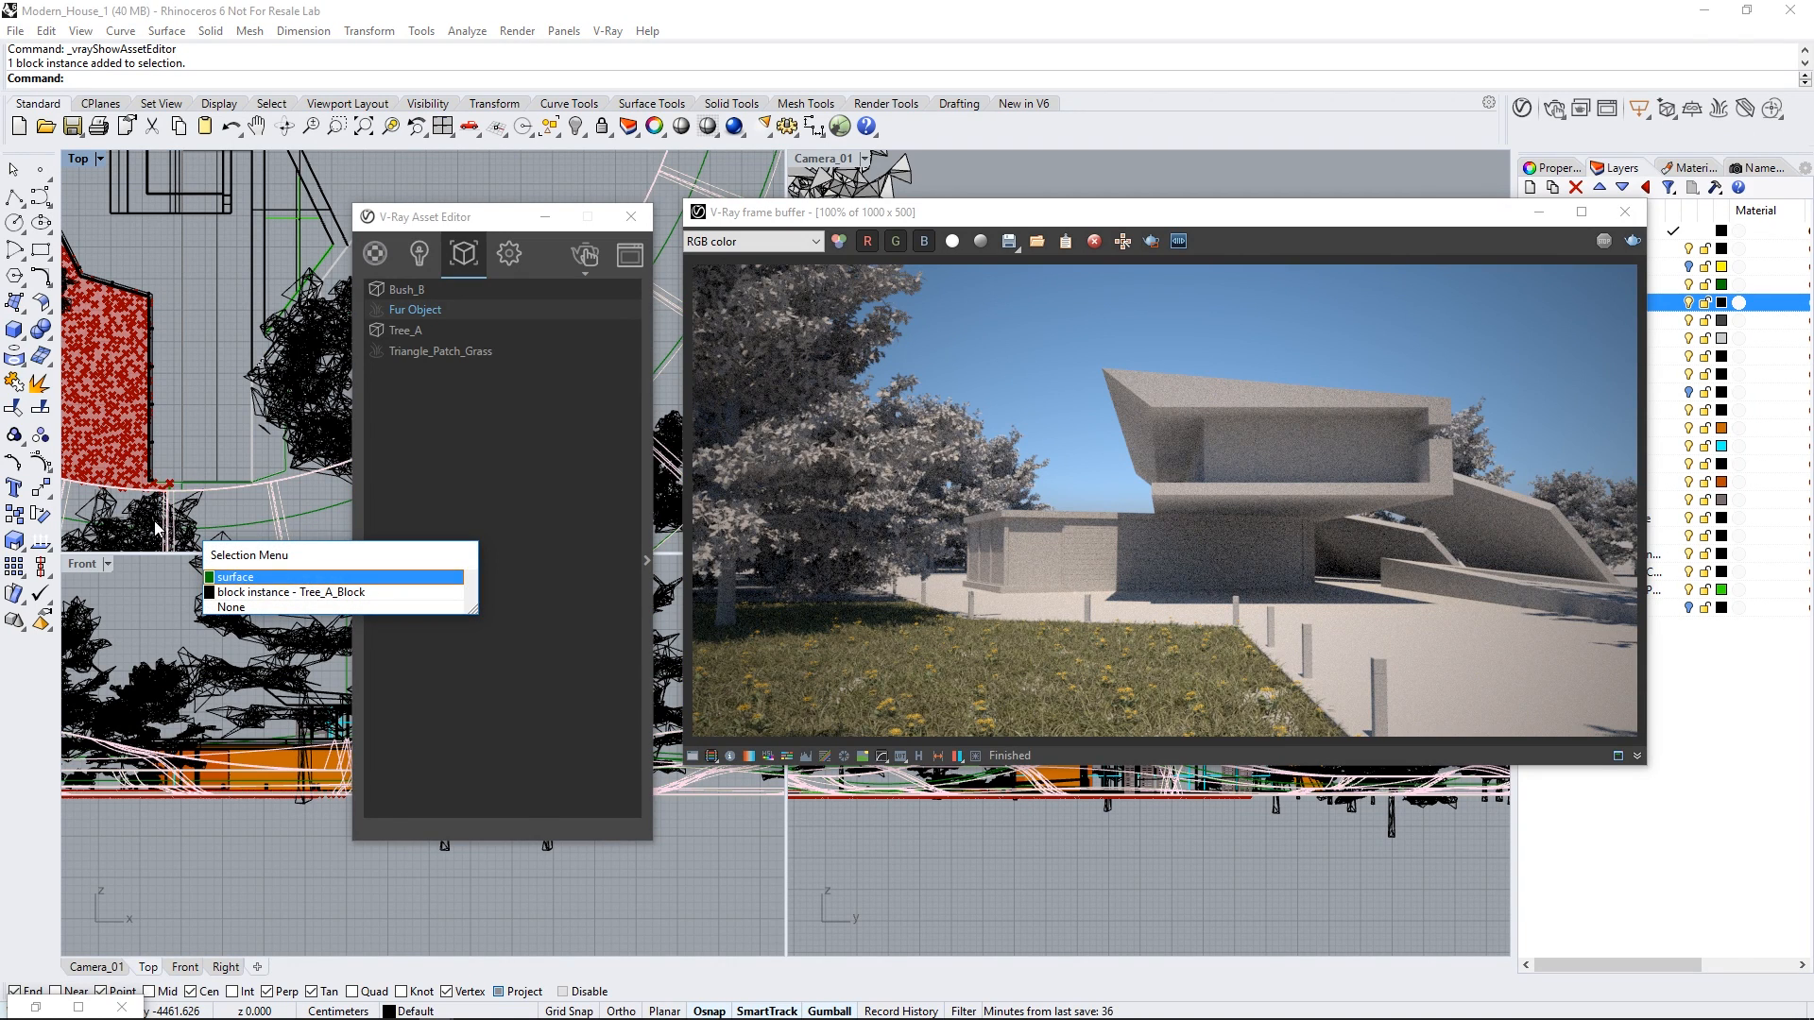
pyautogui.click(283, 592)
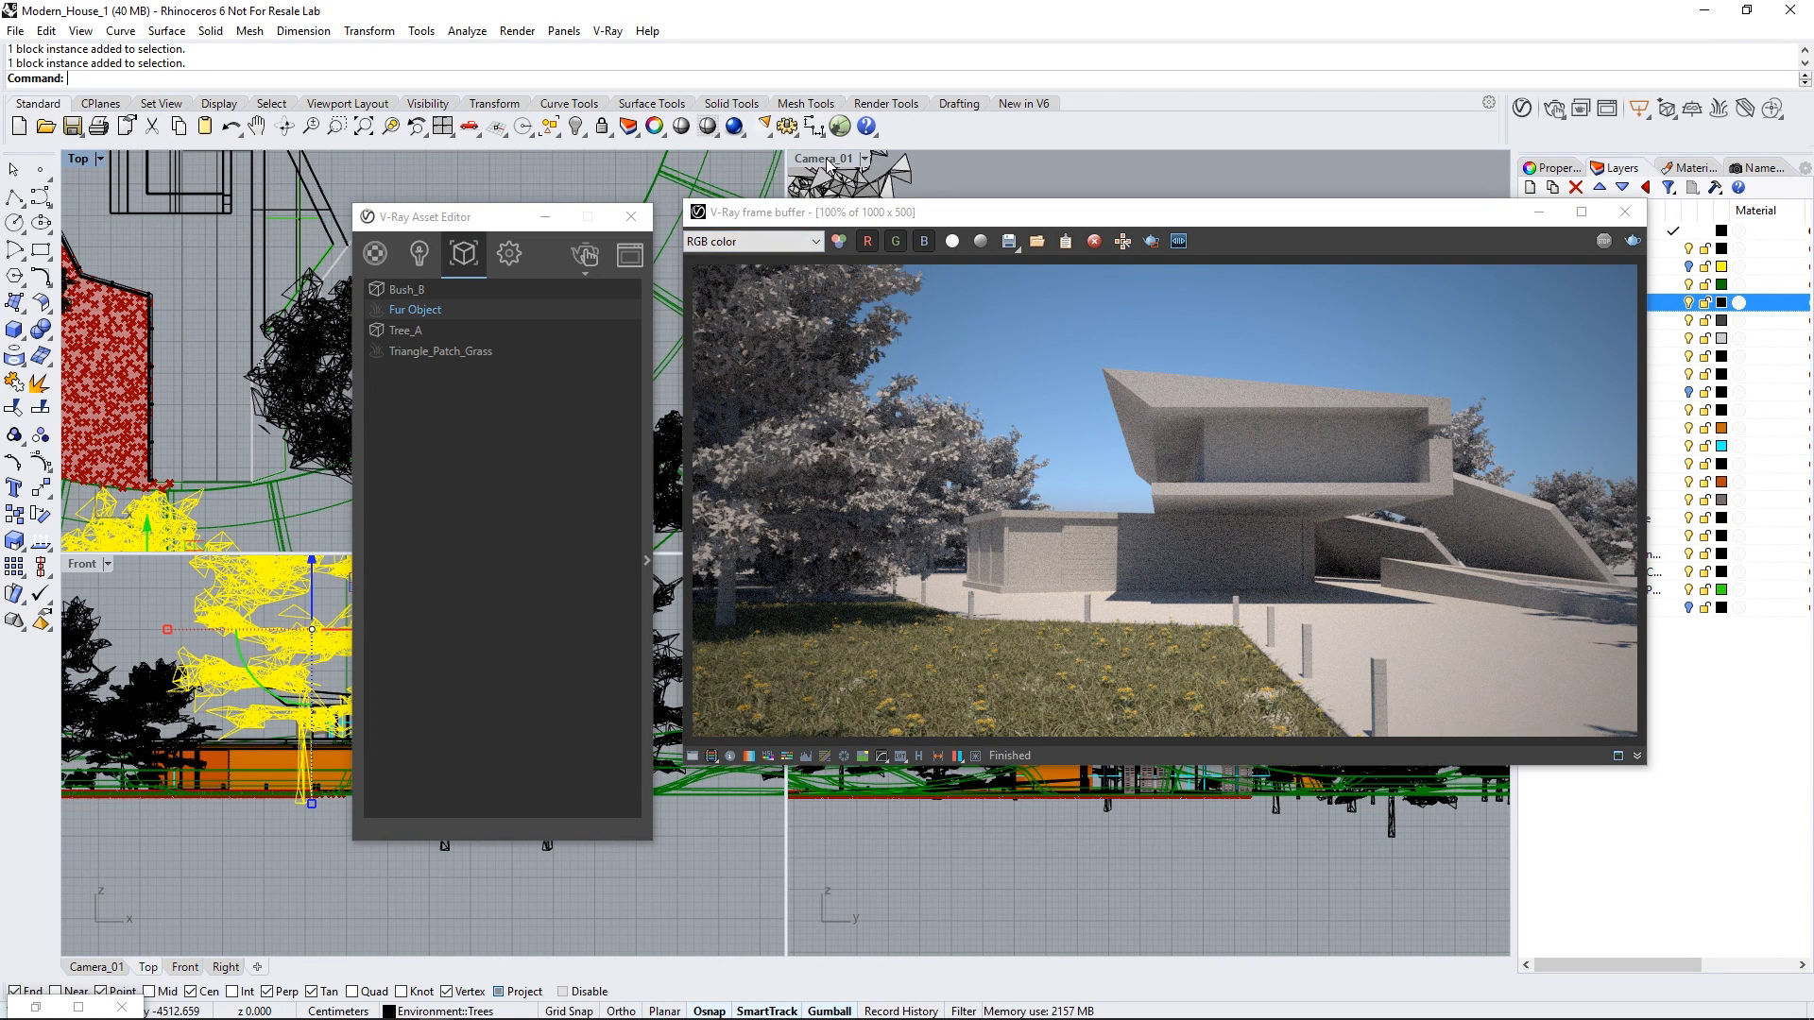
pyautogui.doubleClick(828, 160)
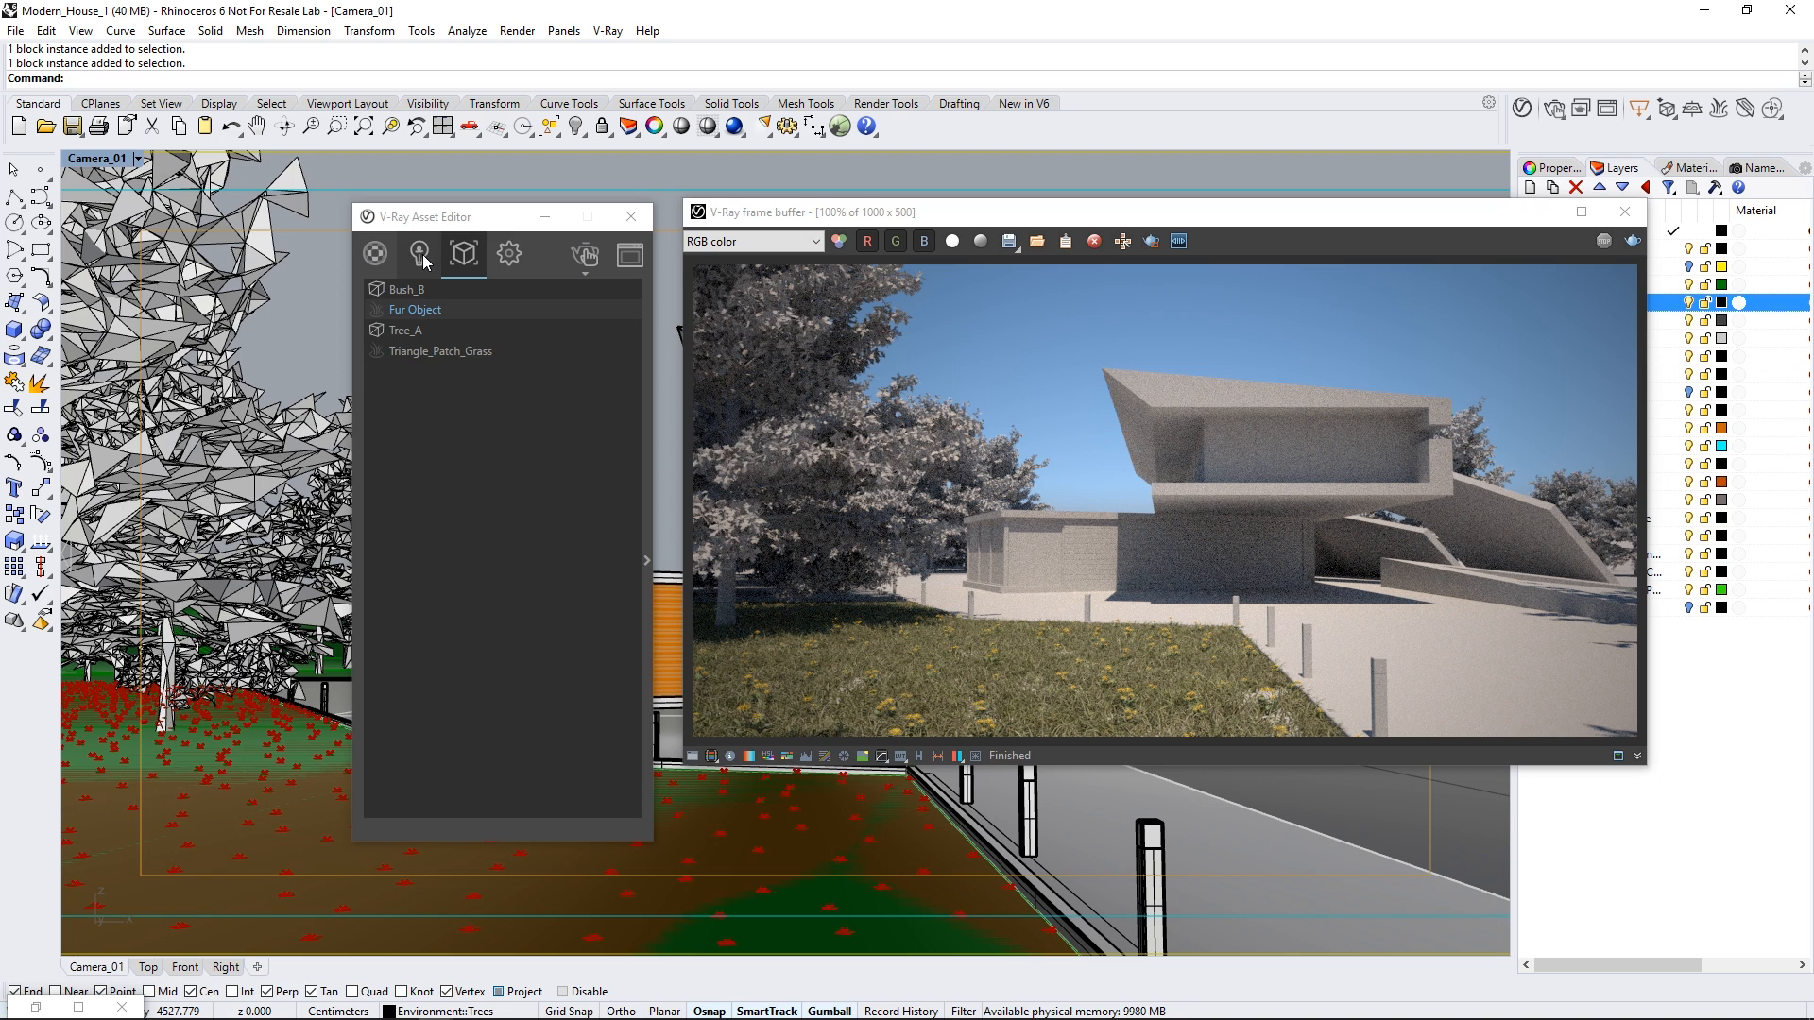
# Step: Start an interactive render of Camera_01 and switch off the Rhino Document Sun light
pyautogui.click(583, 256)
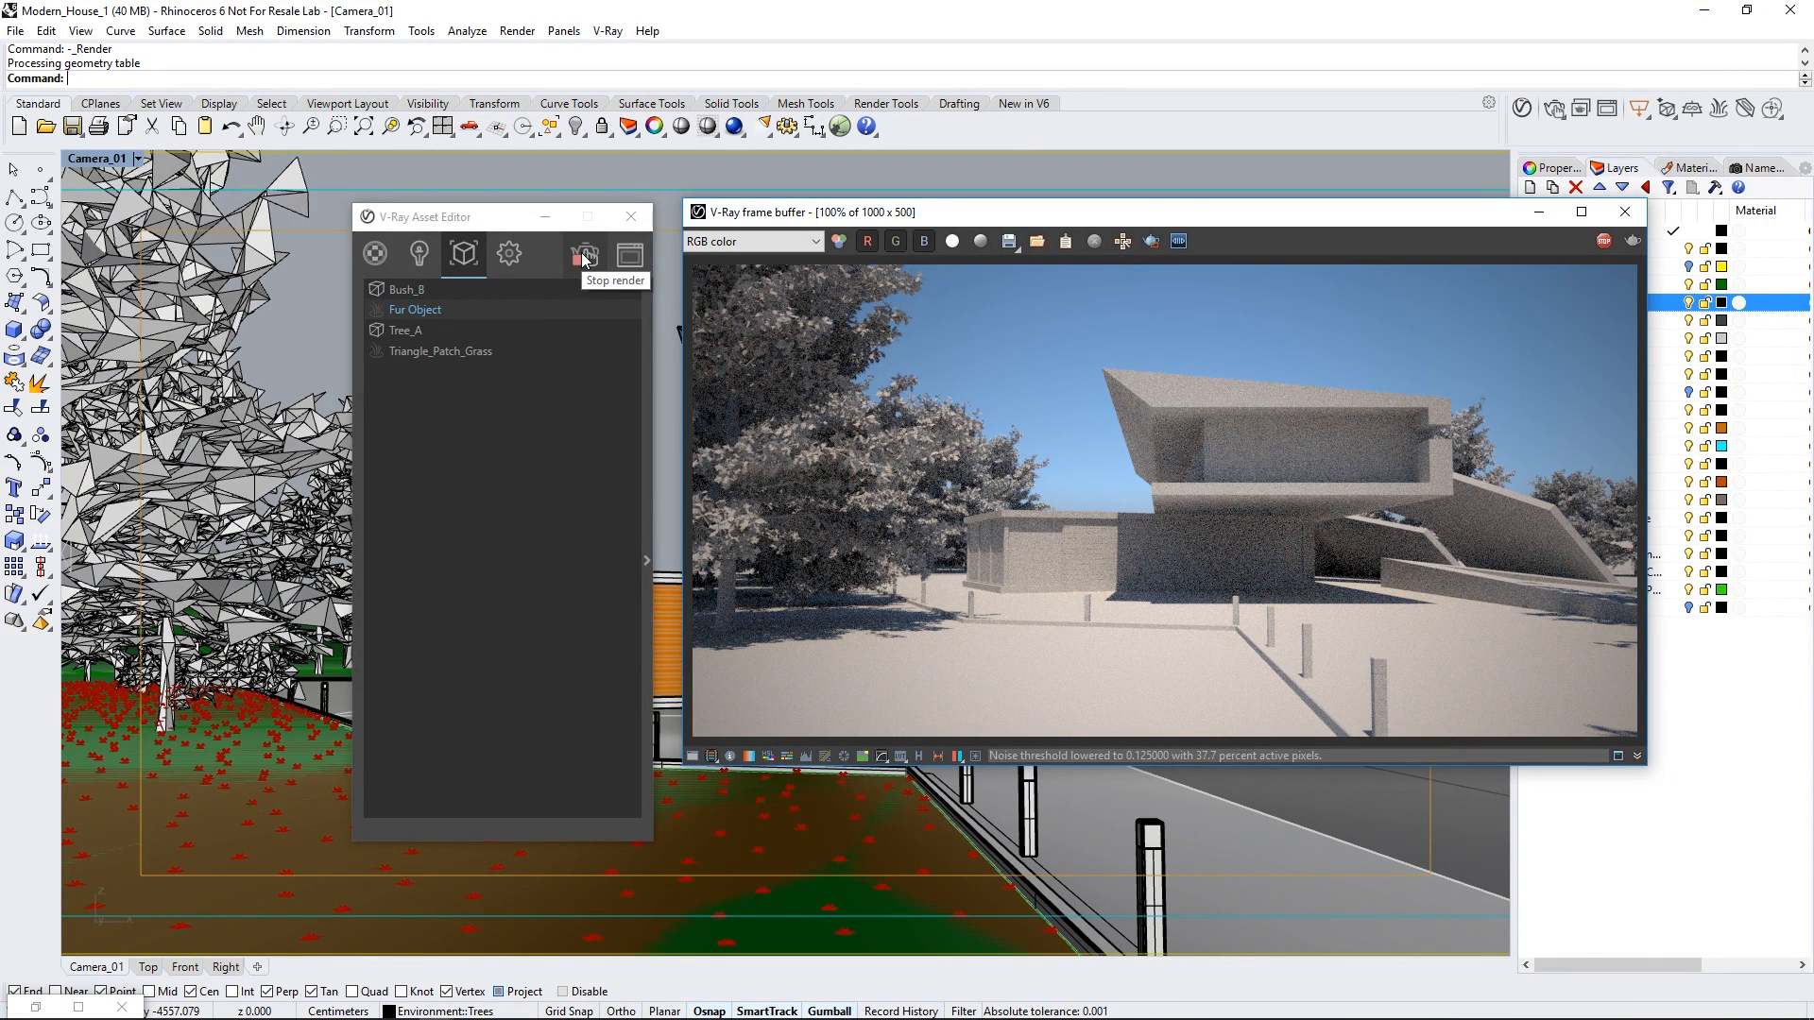
pyautogui.click(432, 255)
pyautogui.click(384, 293)
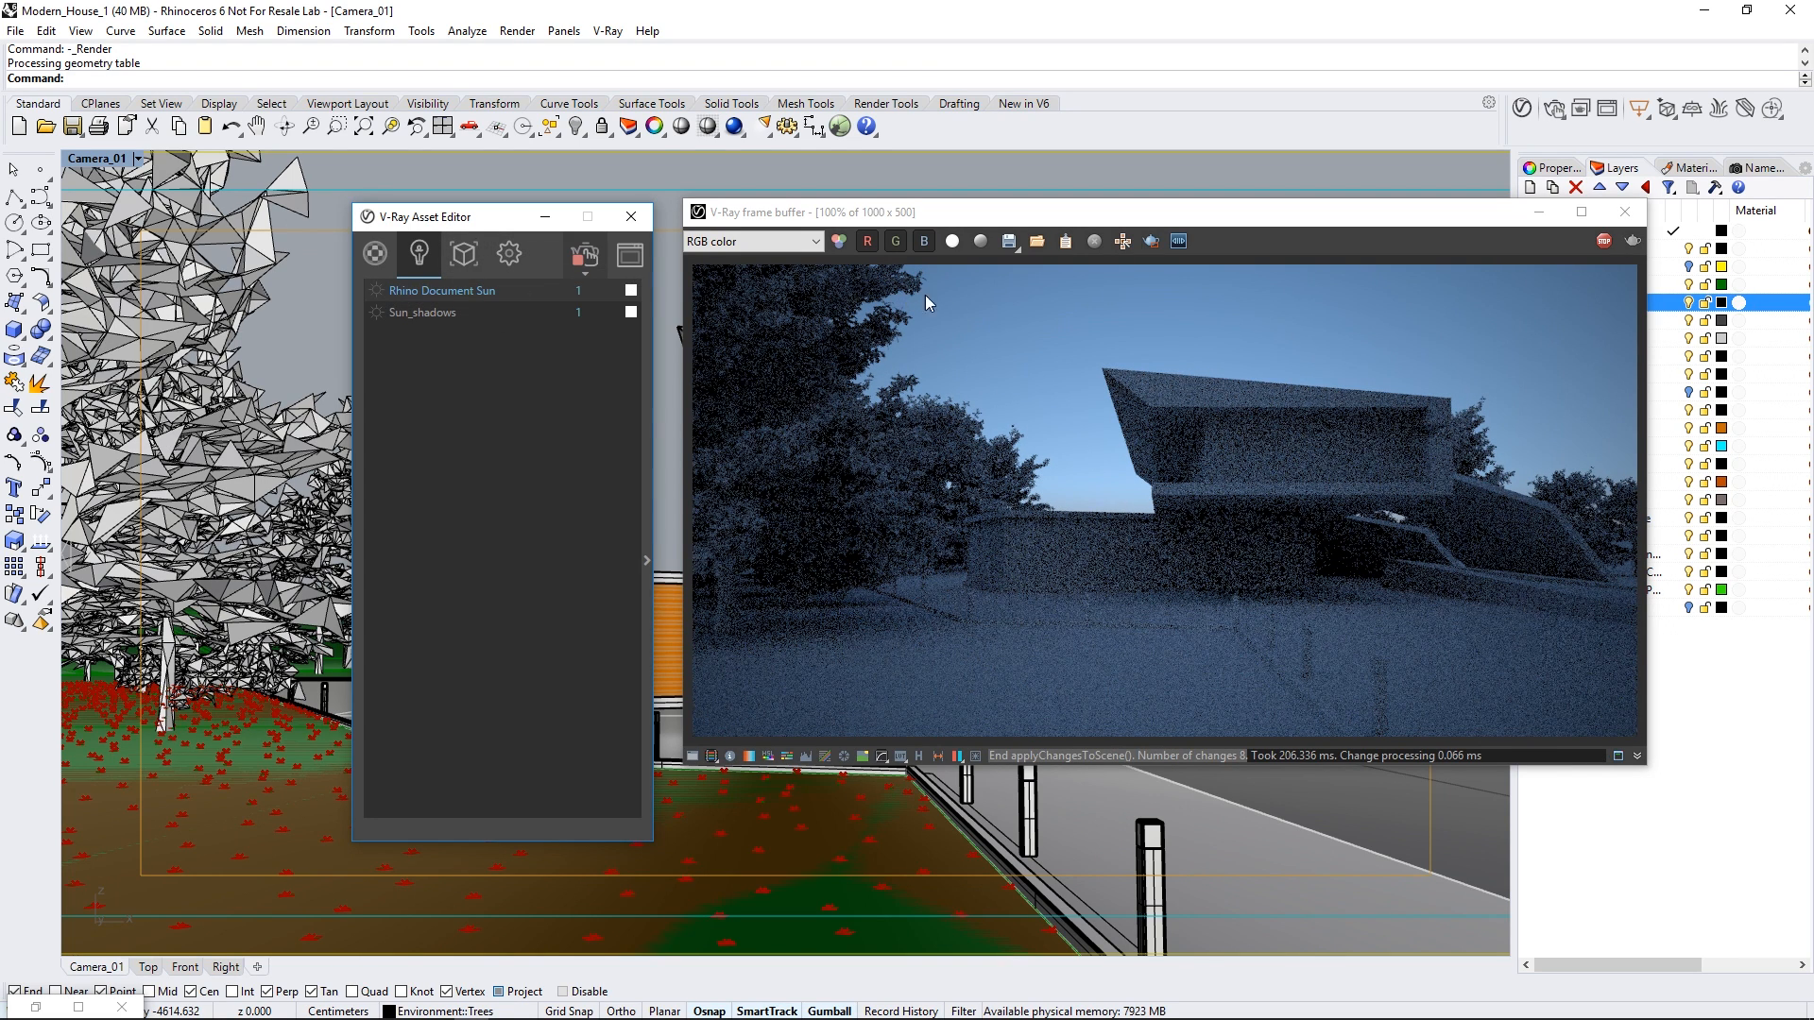
# Step: Add a V-Ray sun light with Manual control enabled at the default position (0, 0, 0)
pyautogui.click(1639, 108)
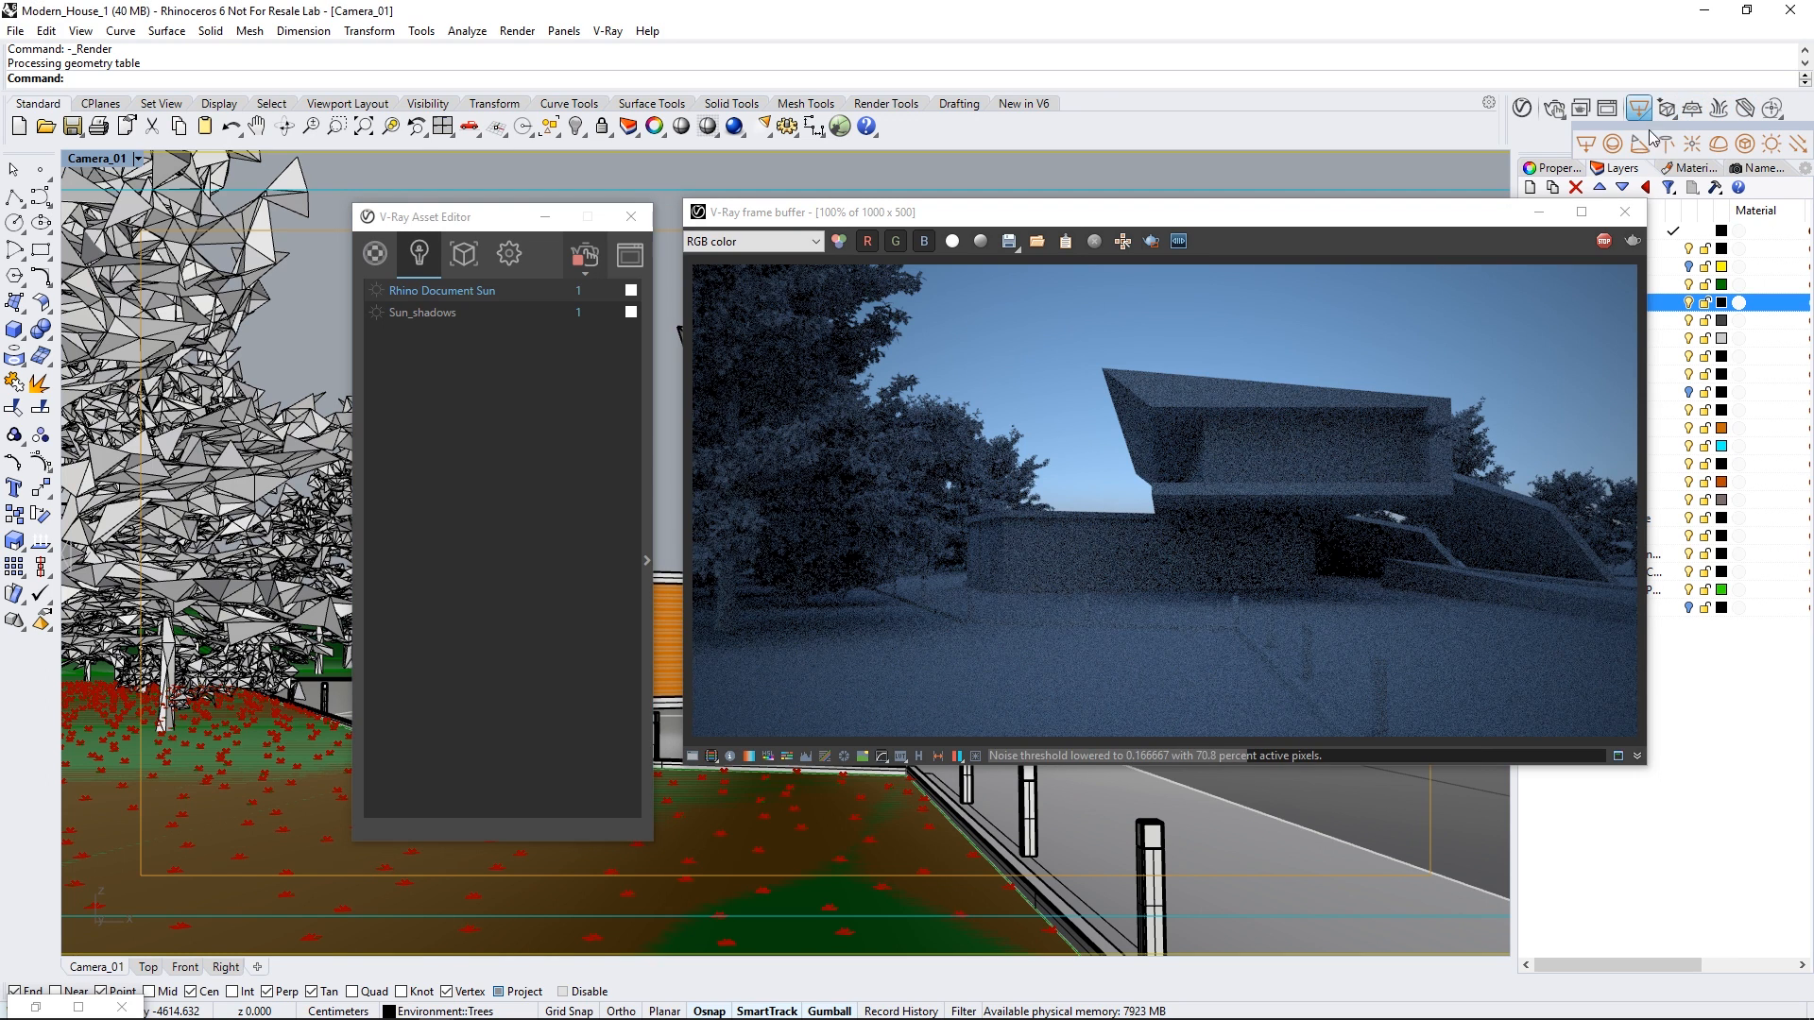
pyautogui.click(1773, 147)
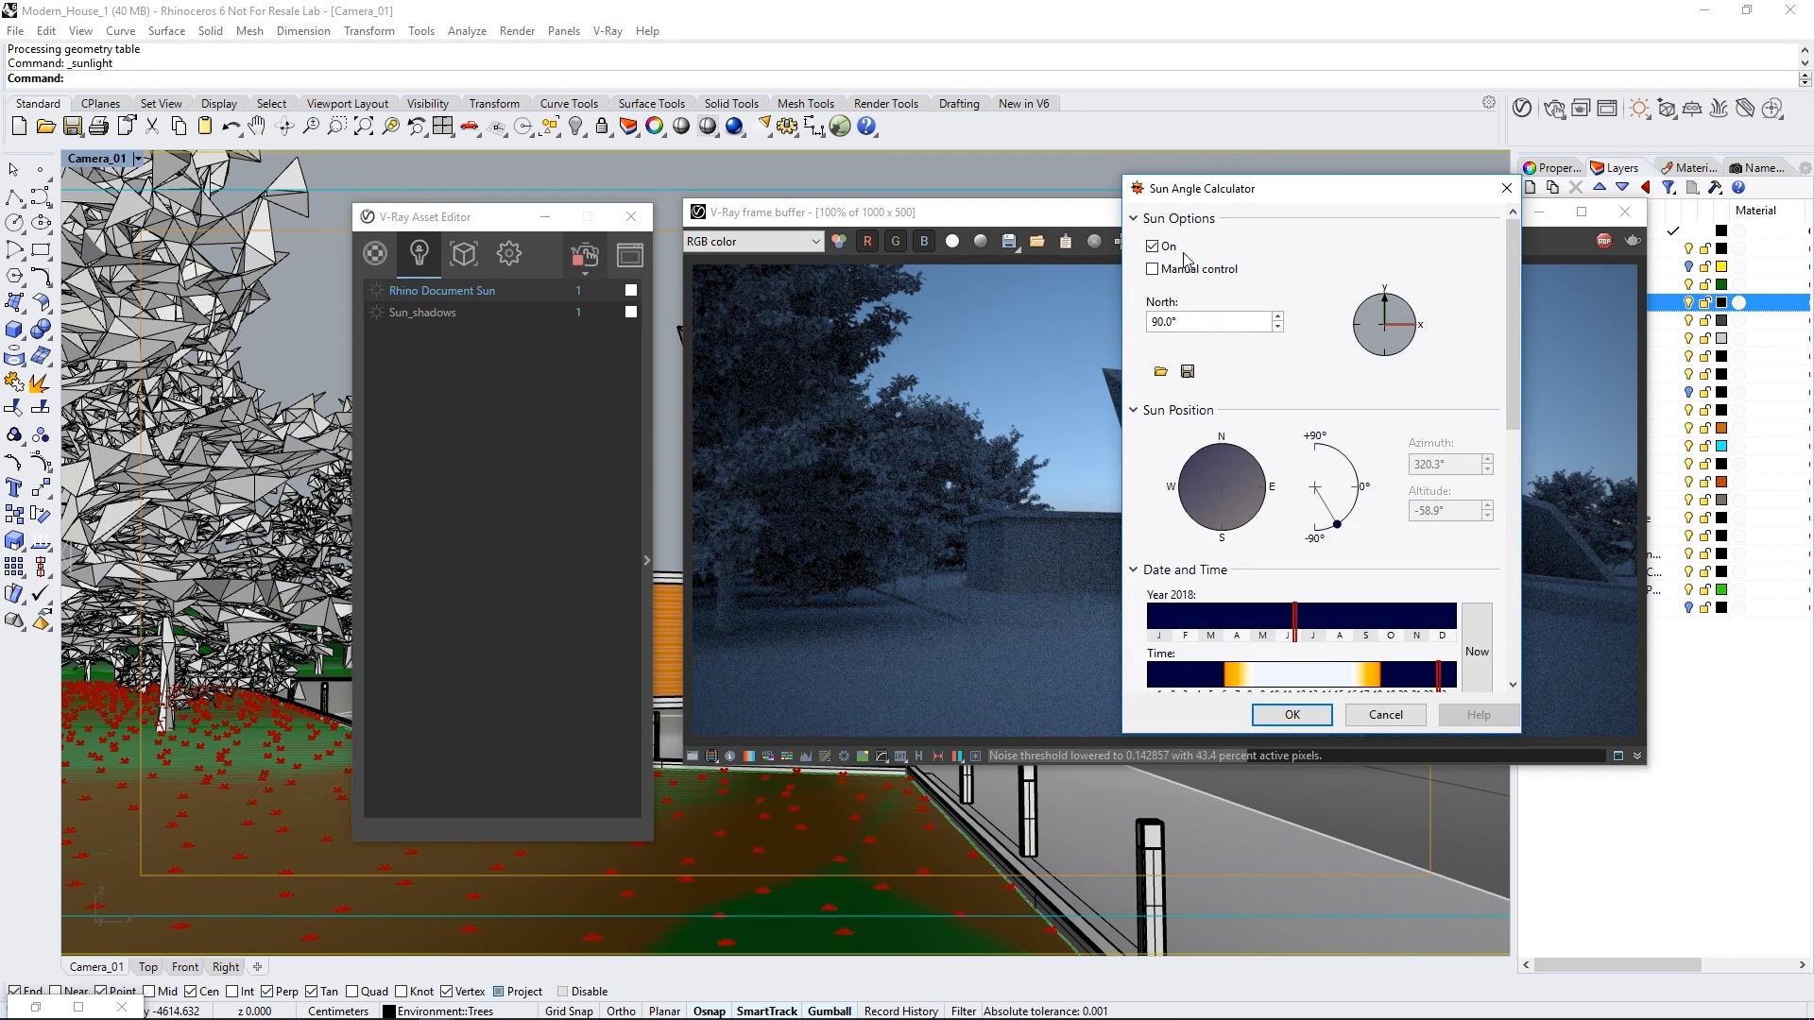
pyautogui.click(1153, 269)
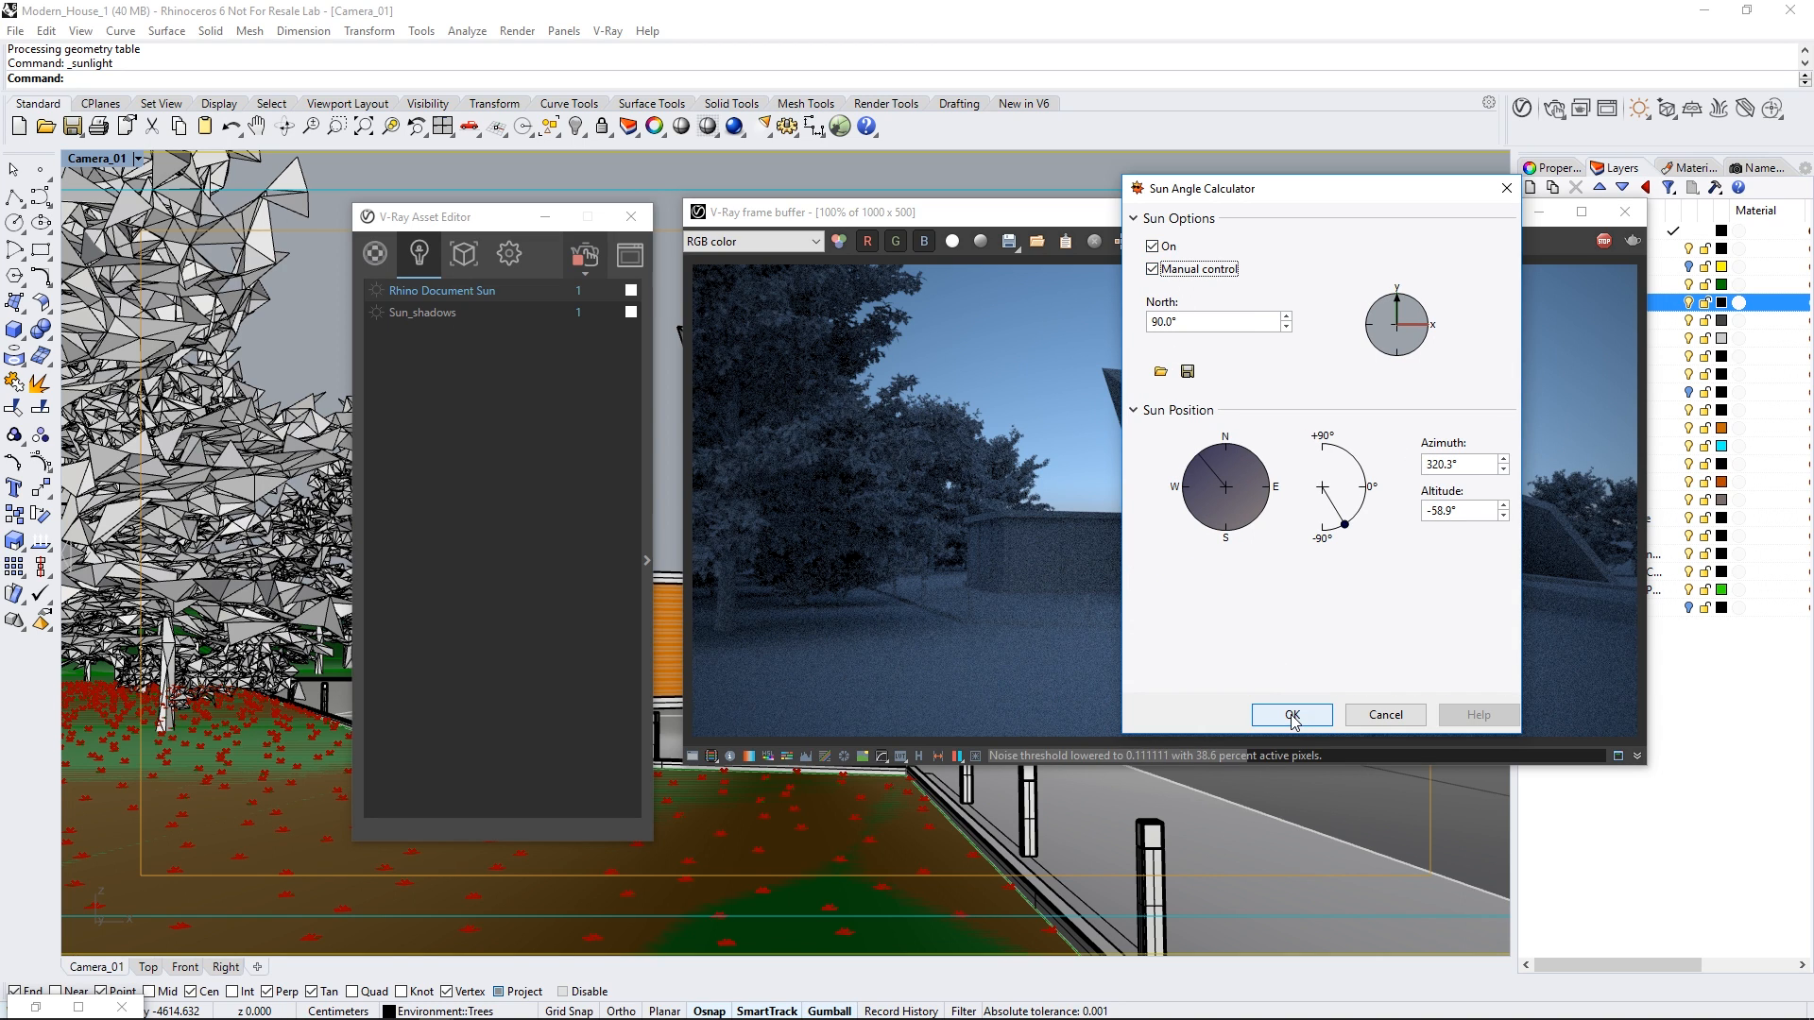
pyautogui.click(1292, 714)
pyautogui.press('Return')
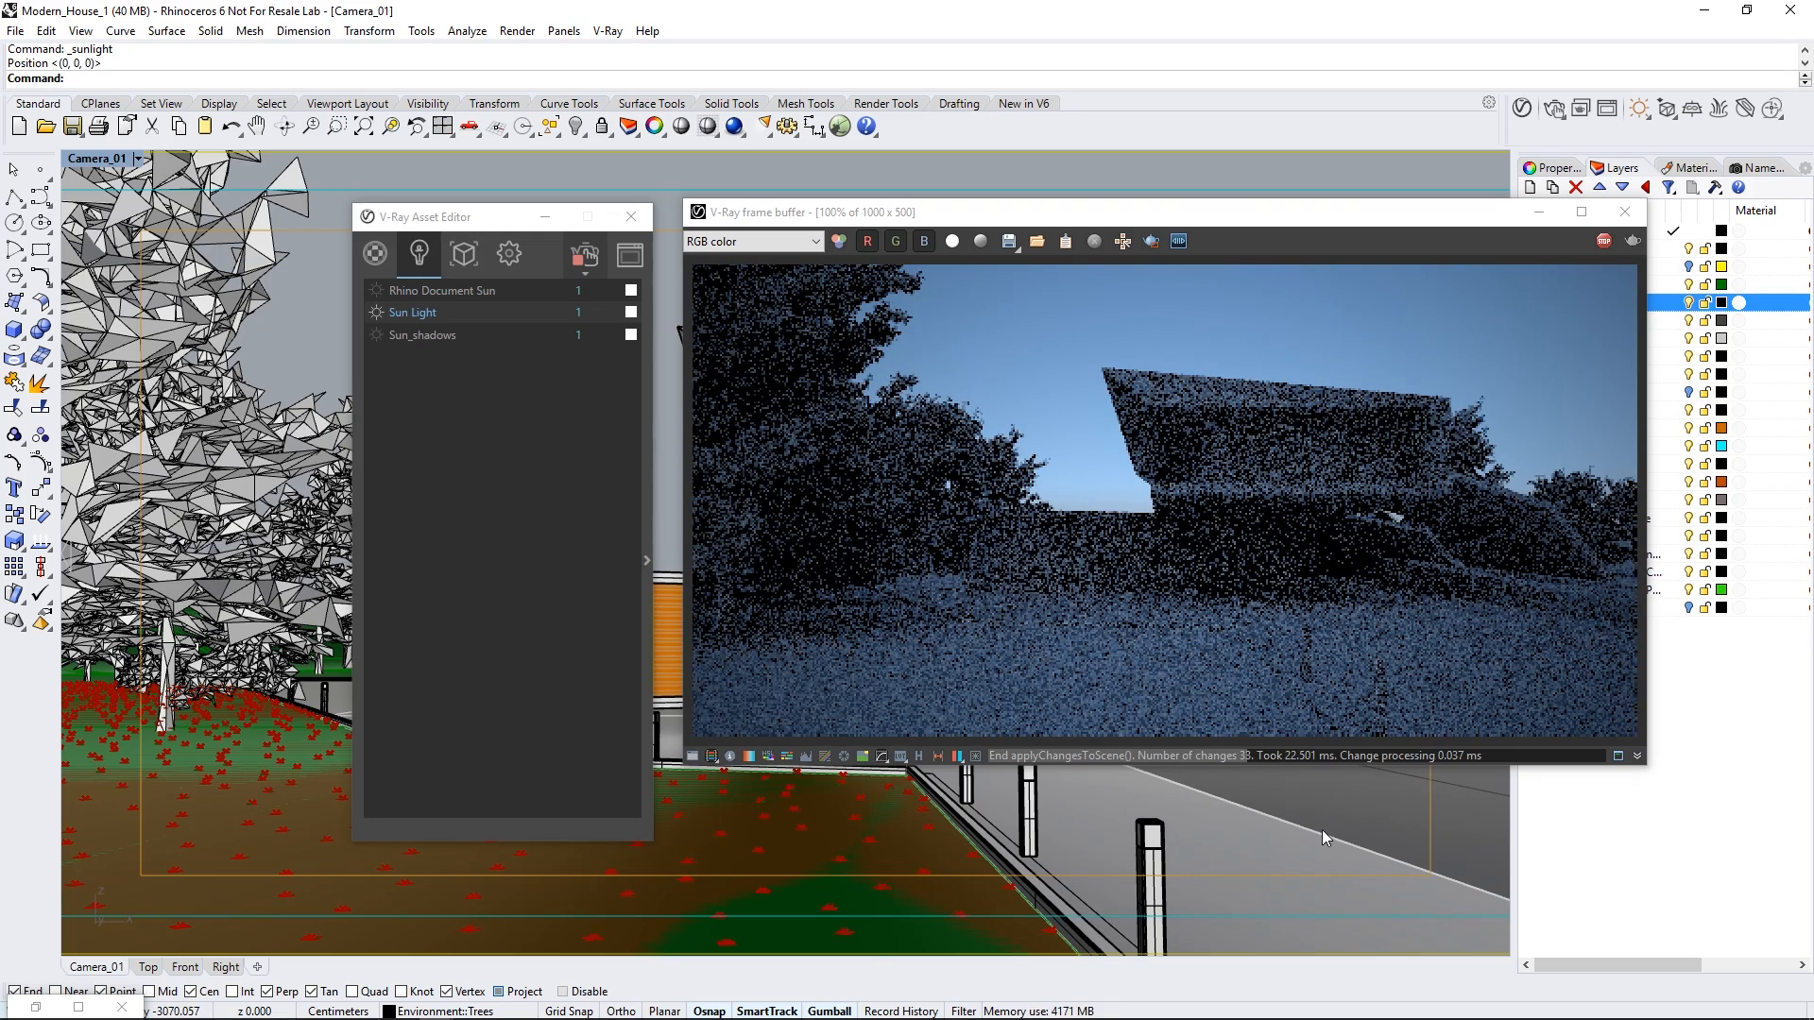
# Step: Raise the new sun light above the trees in the Front view and rotate it so that it lights the scene
pyautogui.doubleClick(85, 160)
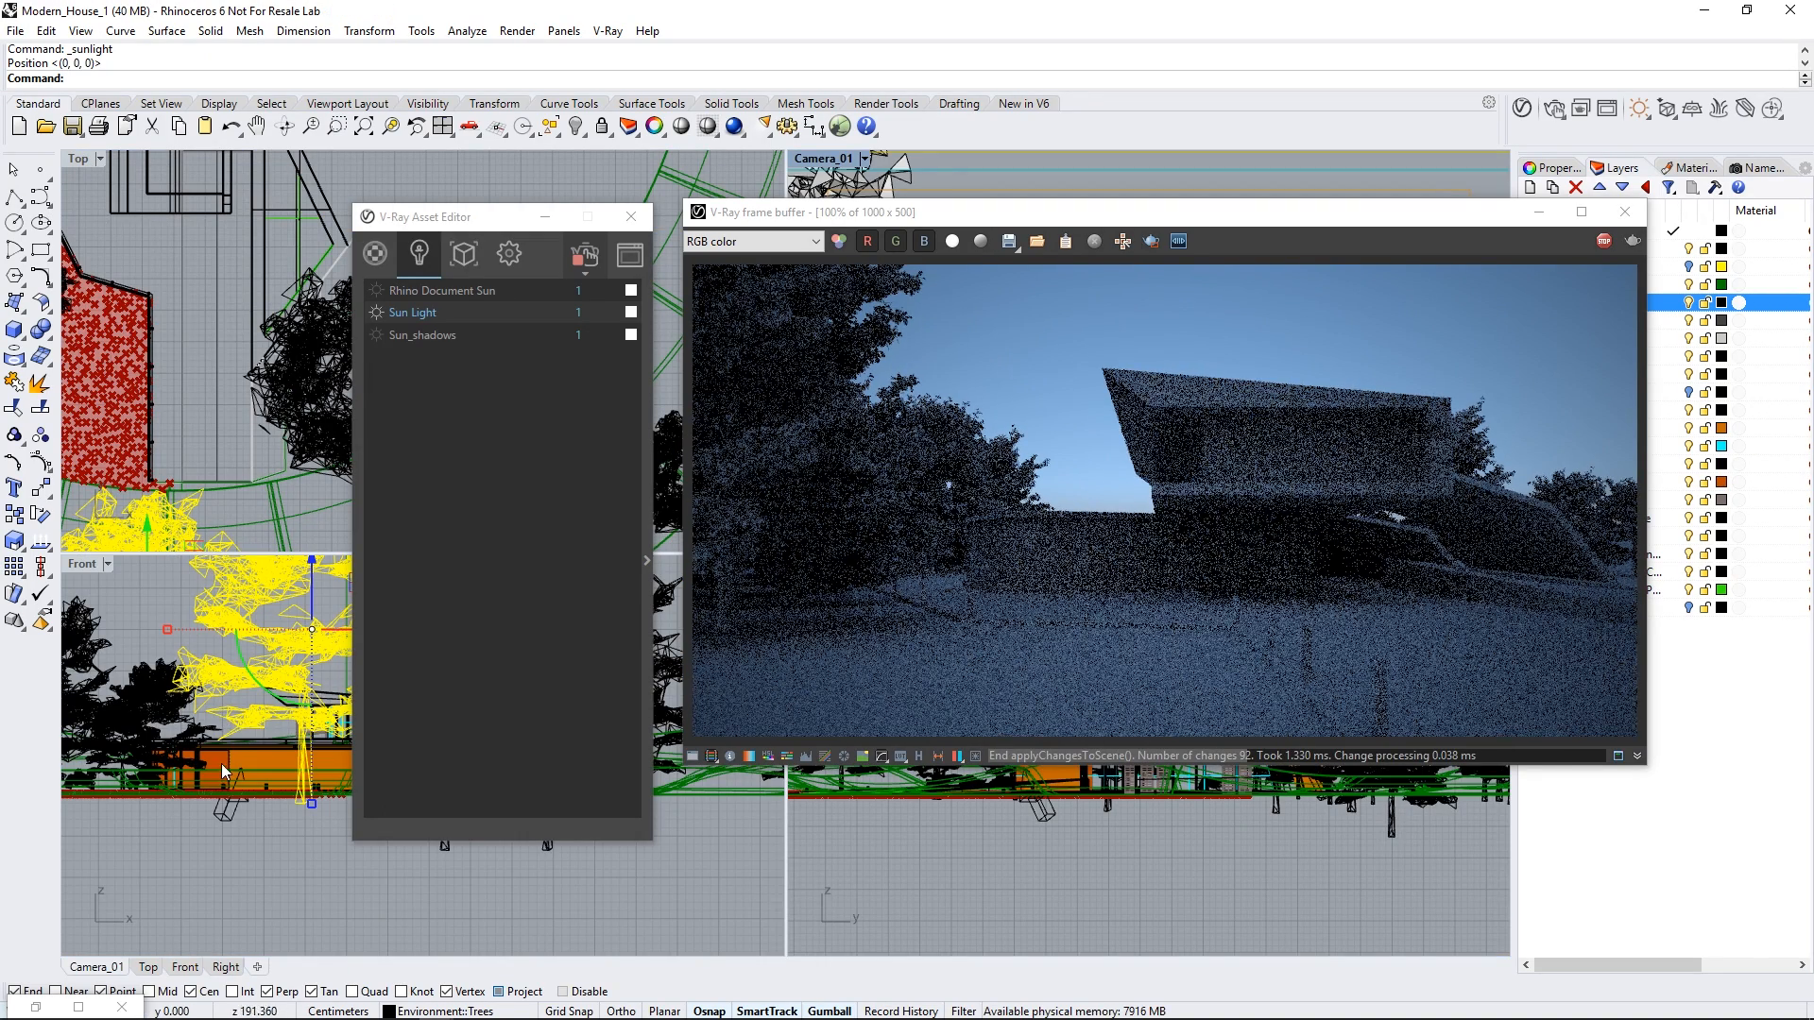
pyautogui.click(219, 807)
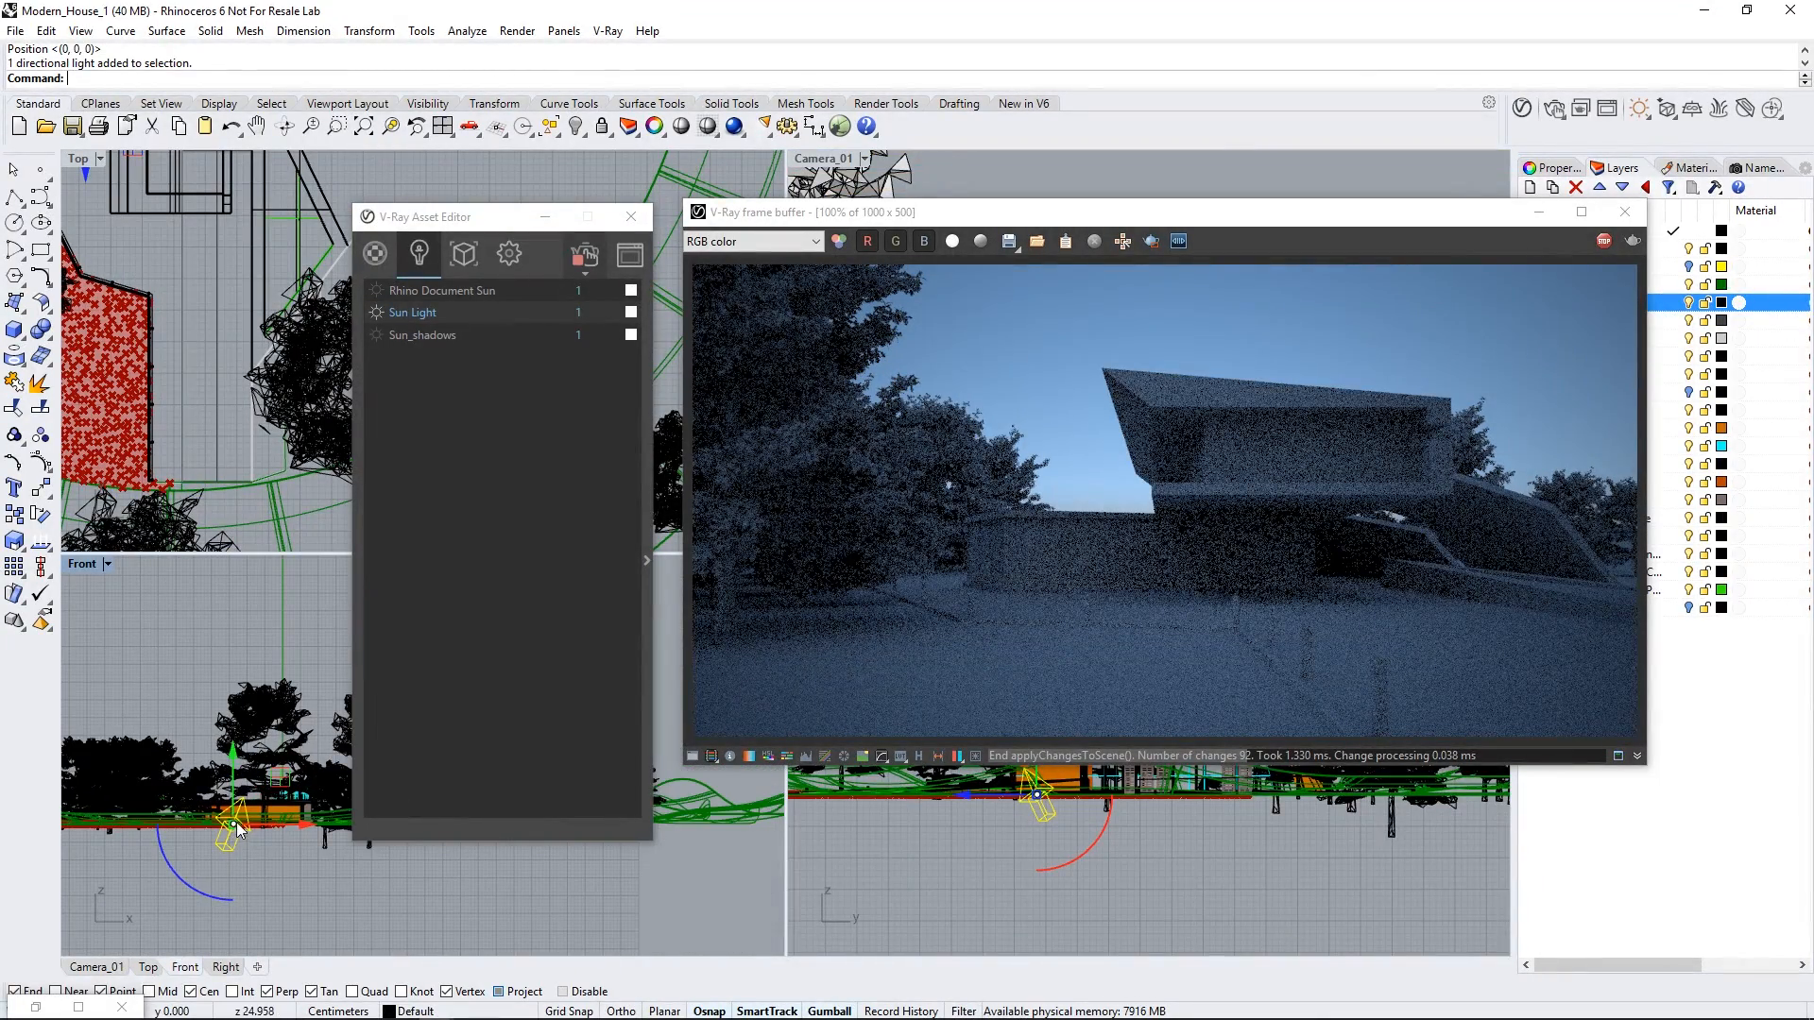
pyautogui.moveTo(234, 813); pyautogui.dragTo(242, 599)
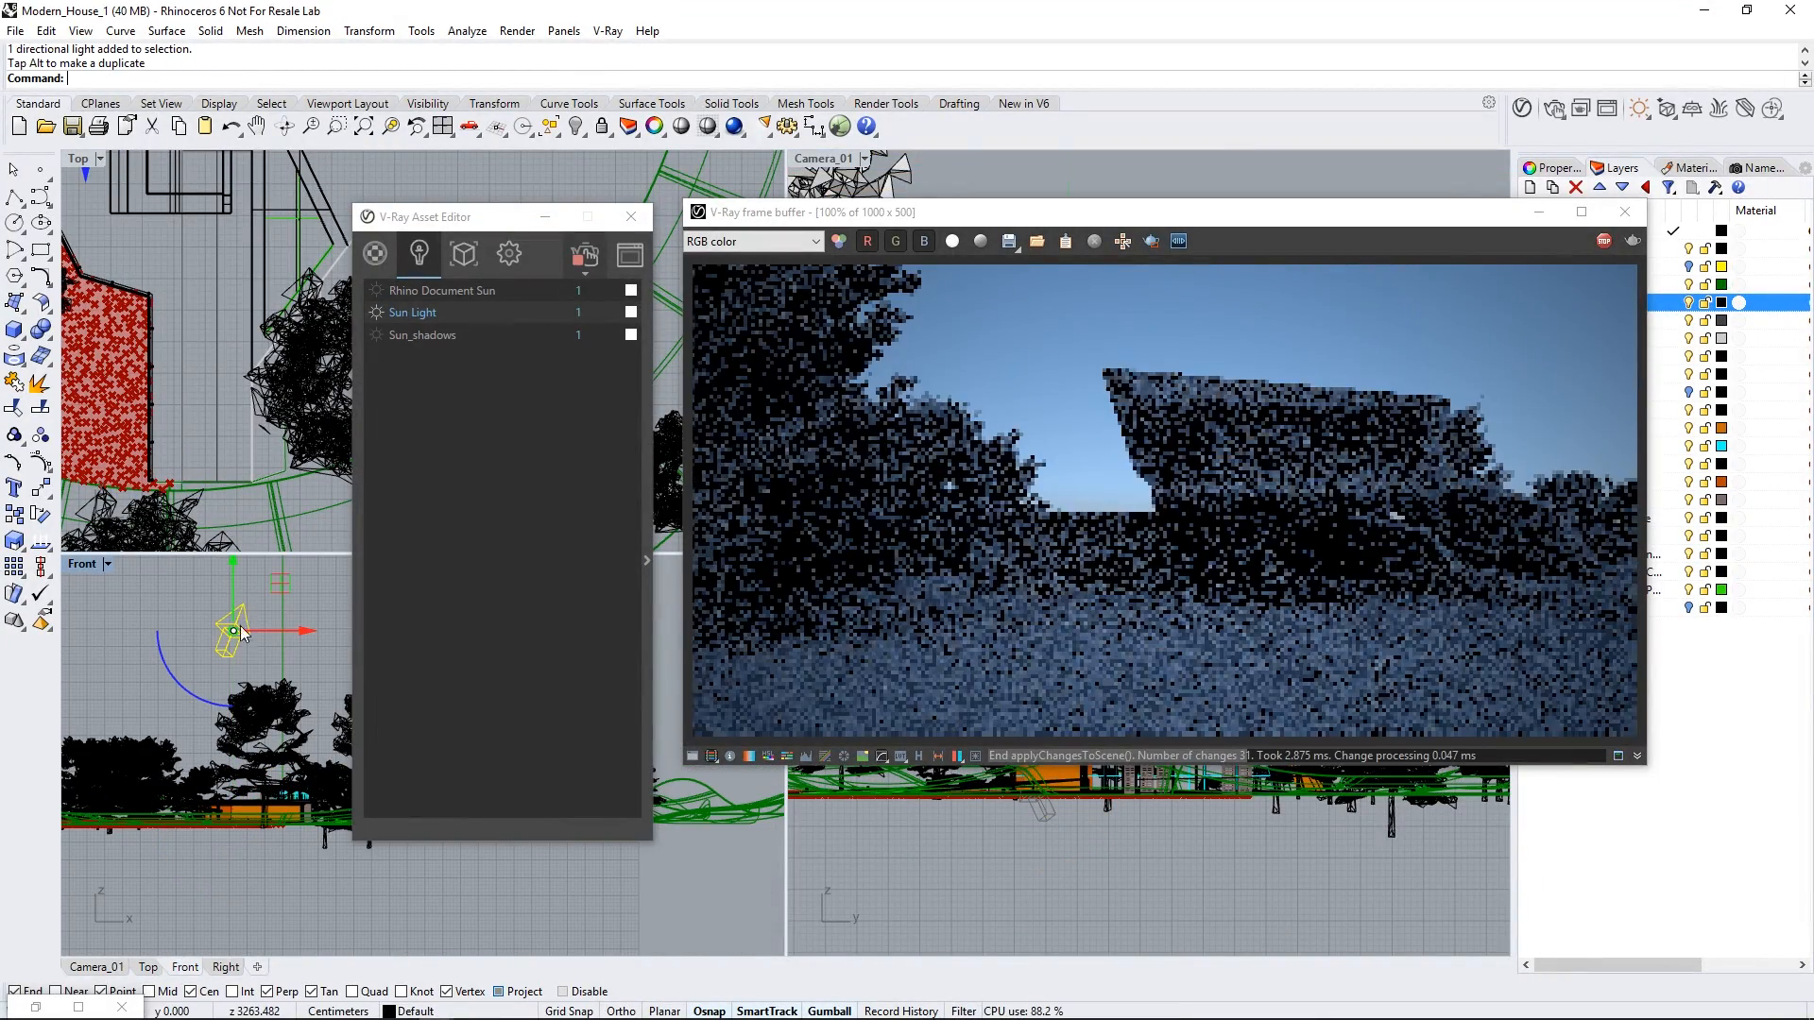
pyautogui.moveTo(197, 697); pyautogui.dragTo(186, 579)
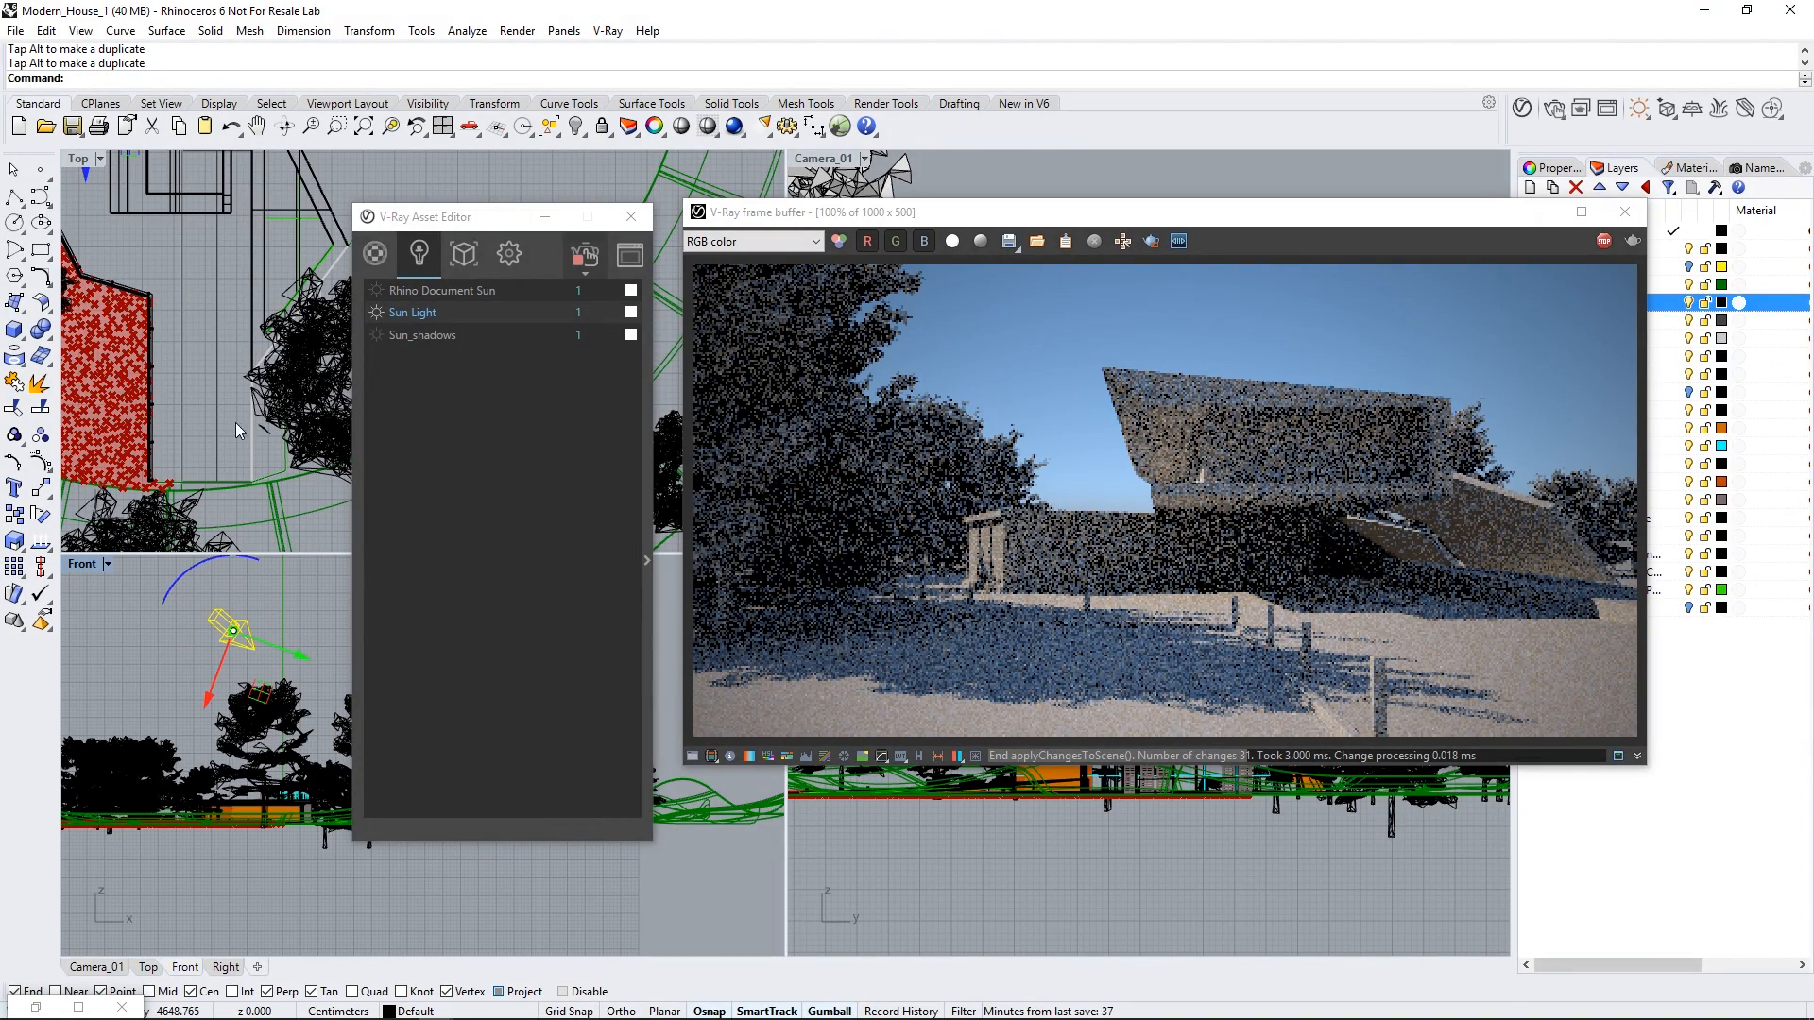
# Step: Rotate the sun light in the Top view towards the house front and adjust its tilt in the Front view
pyautogui.moveTo(224, 310); pyautogui.dragTo(259, 466, button='right')
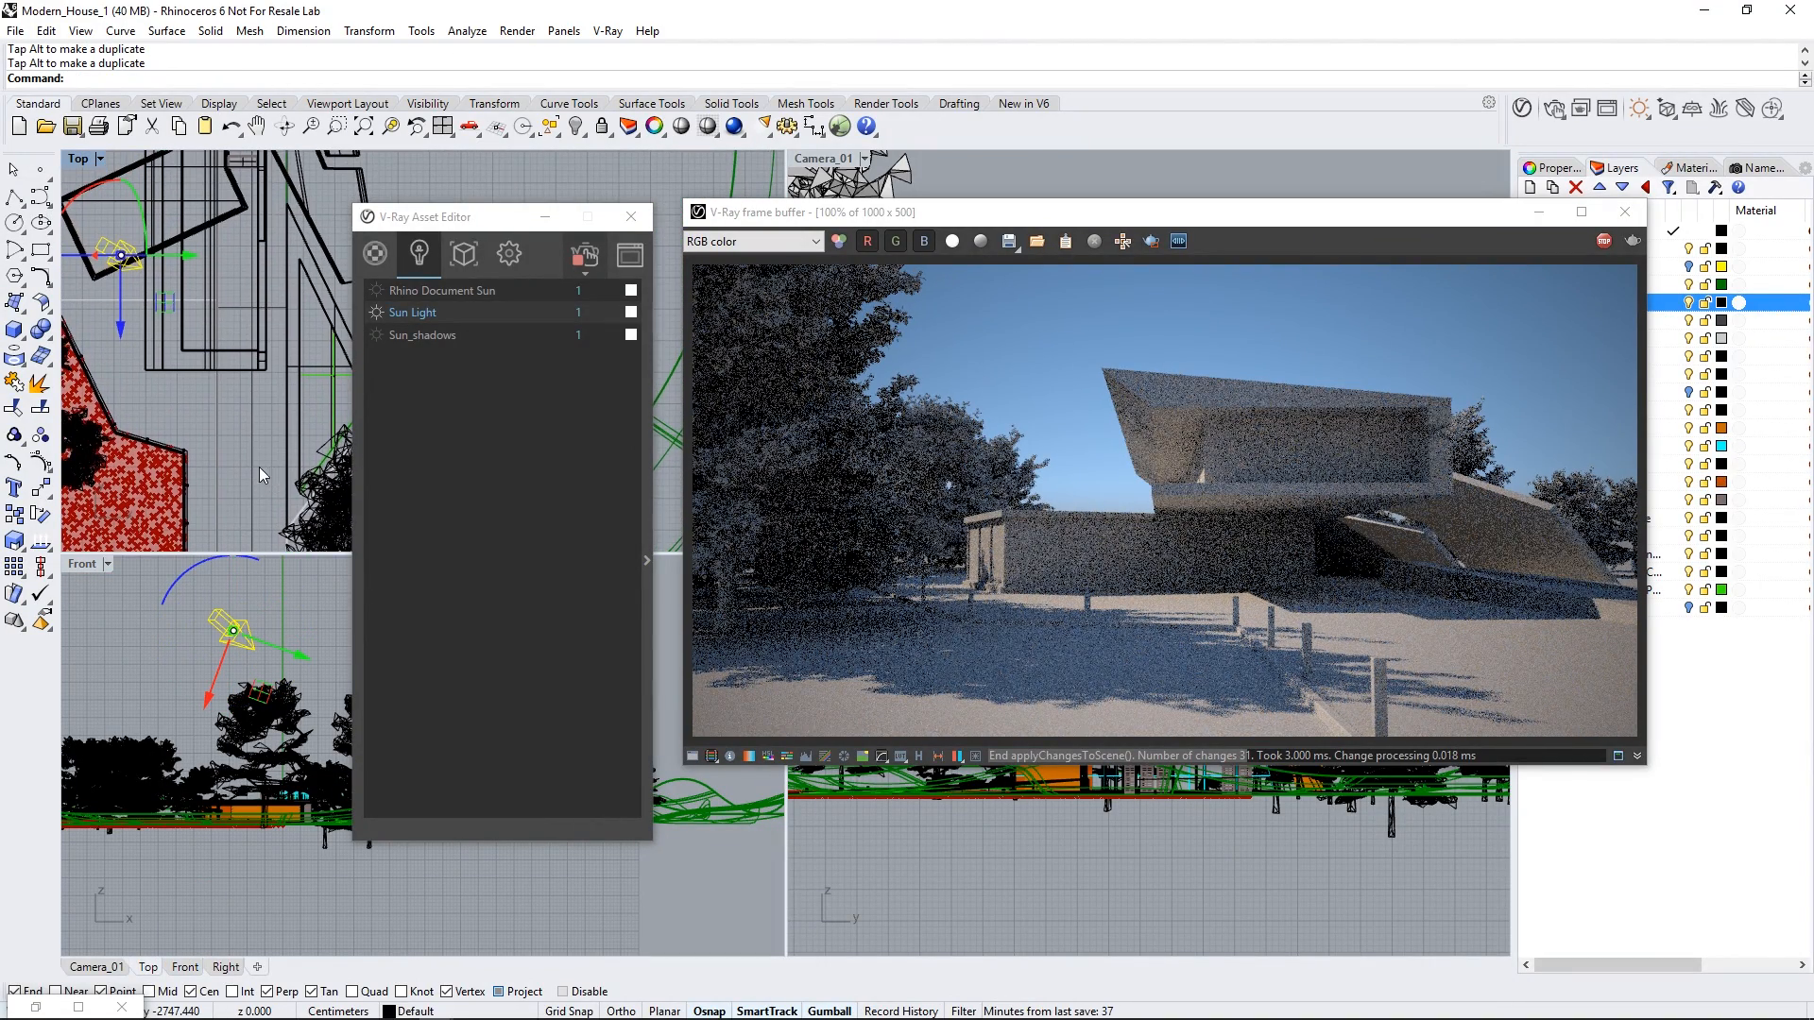
pyautogui.moveTo(163, 383); pyautogui.dragTo(218, 502, button='right')
pyautogui.moveTo(130, 301); pyautogui.dragTo(147, 408)
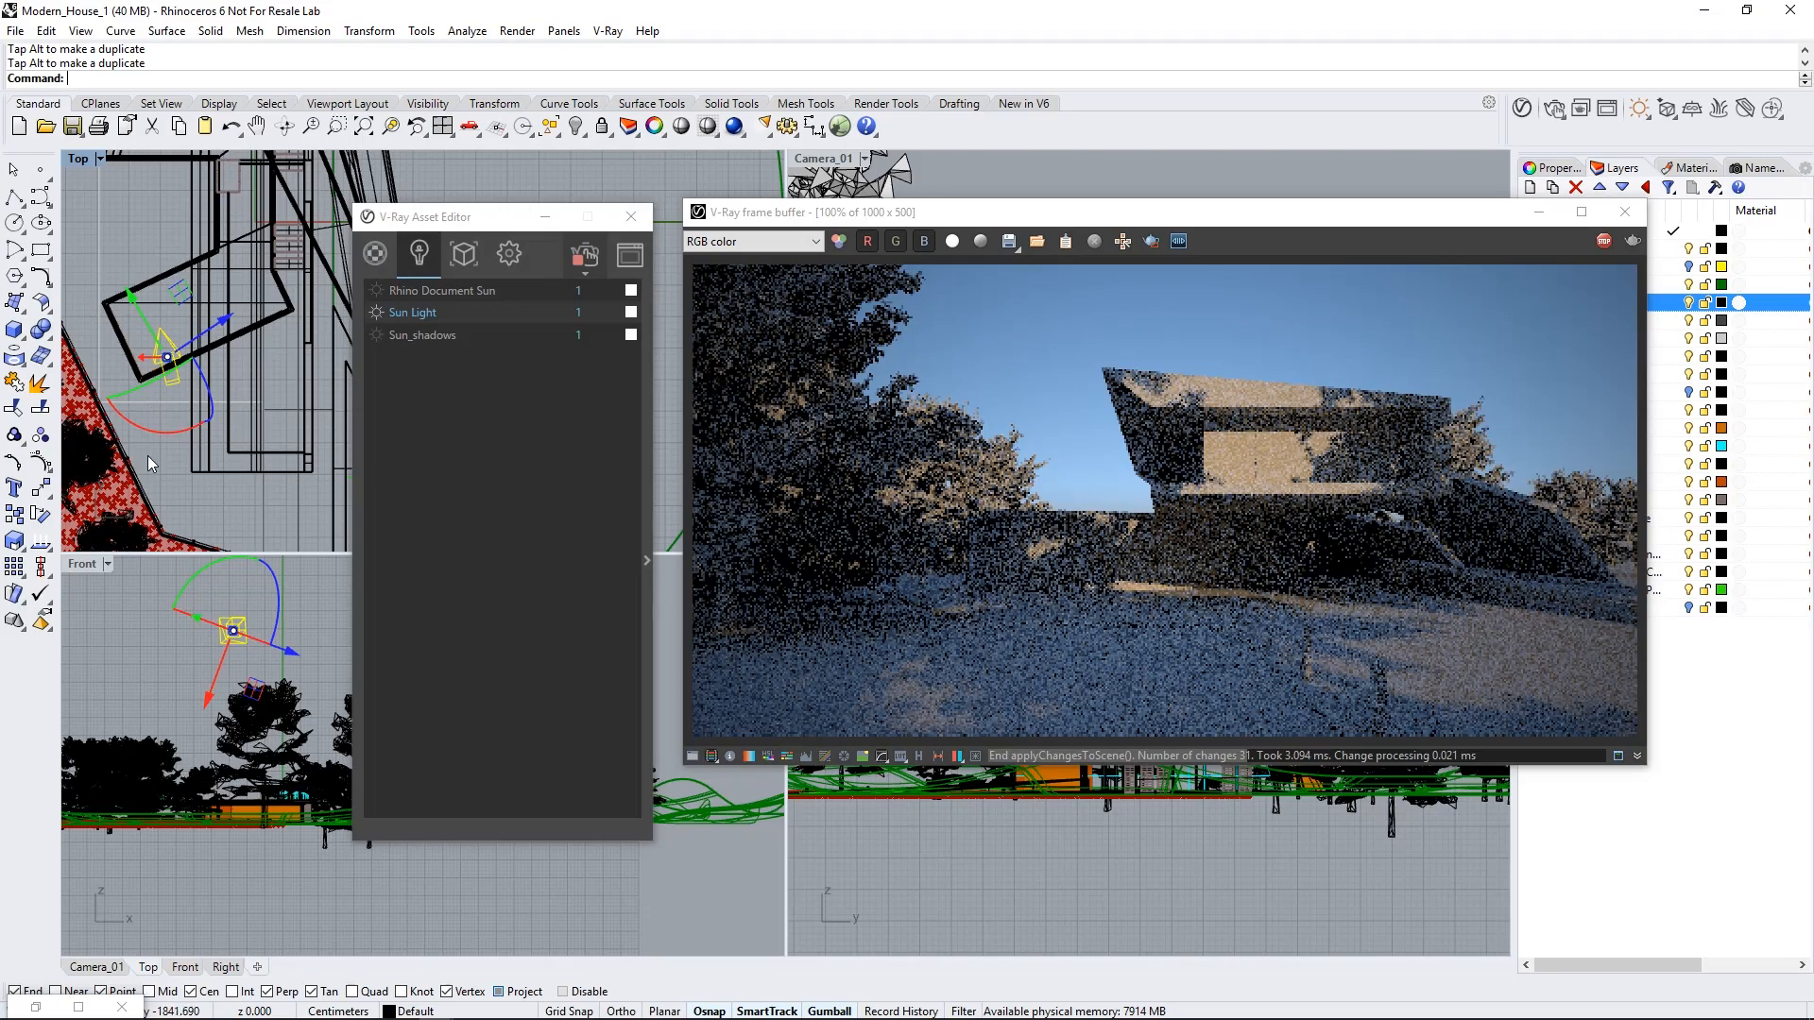
pyautogui.moveTo(270, 644); pyautogui.dragTo(269, 596)
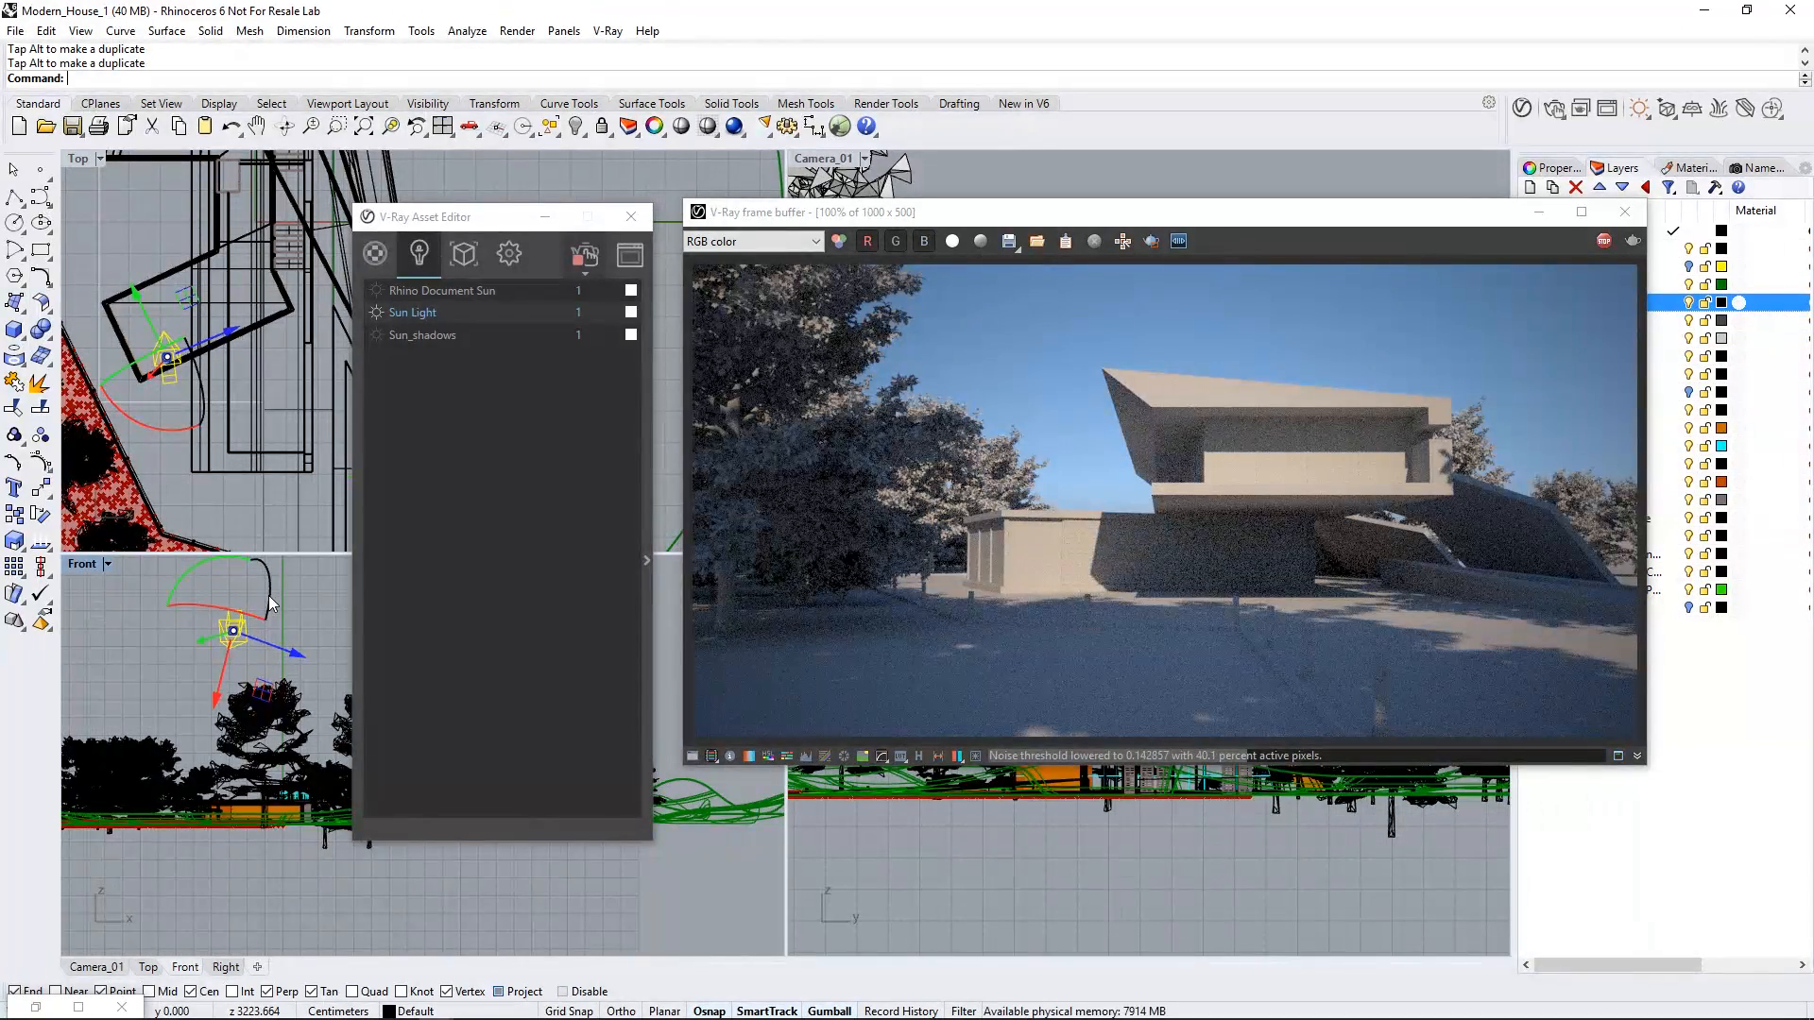
# Step: Switch off the added Sun Light and delete it from the scene
pyautogui.click(376, 311)
pyautogui.rightClick(399, 316)
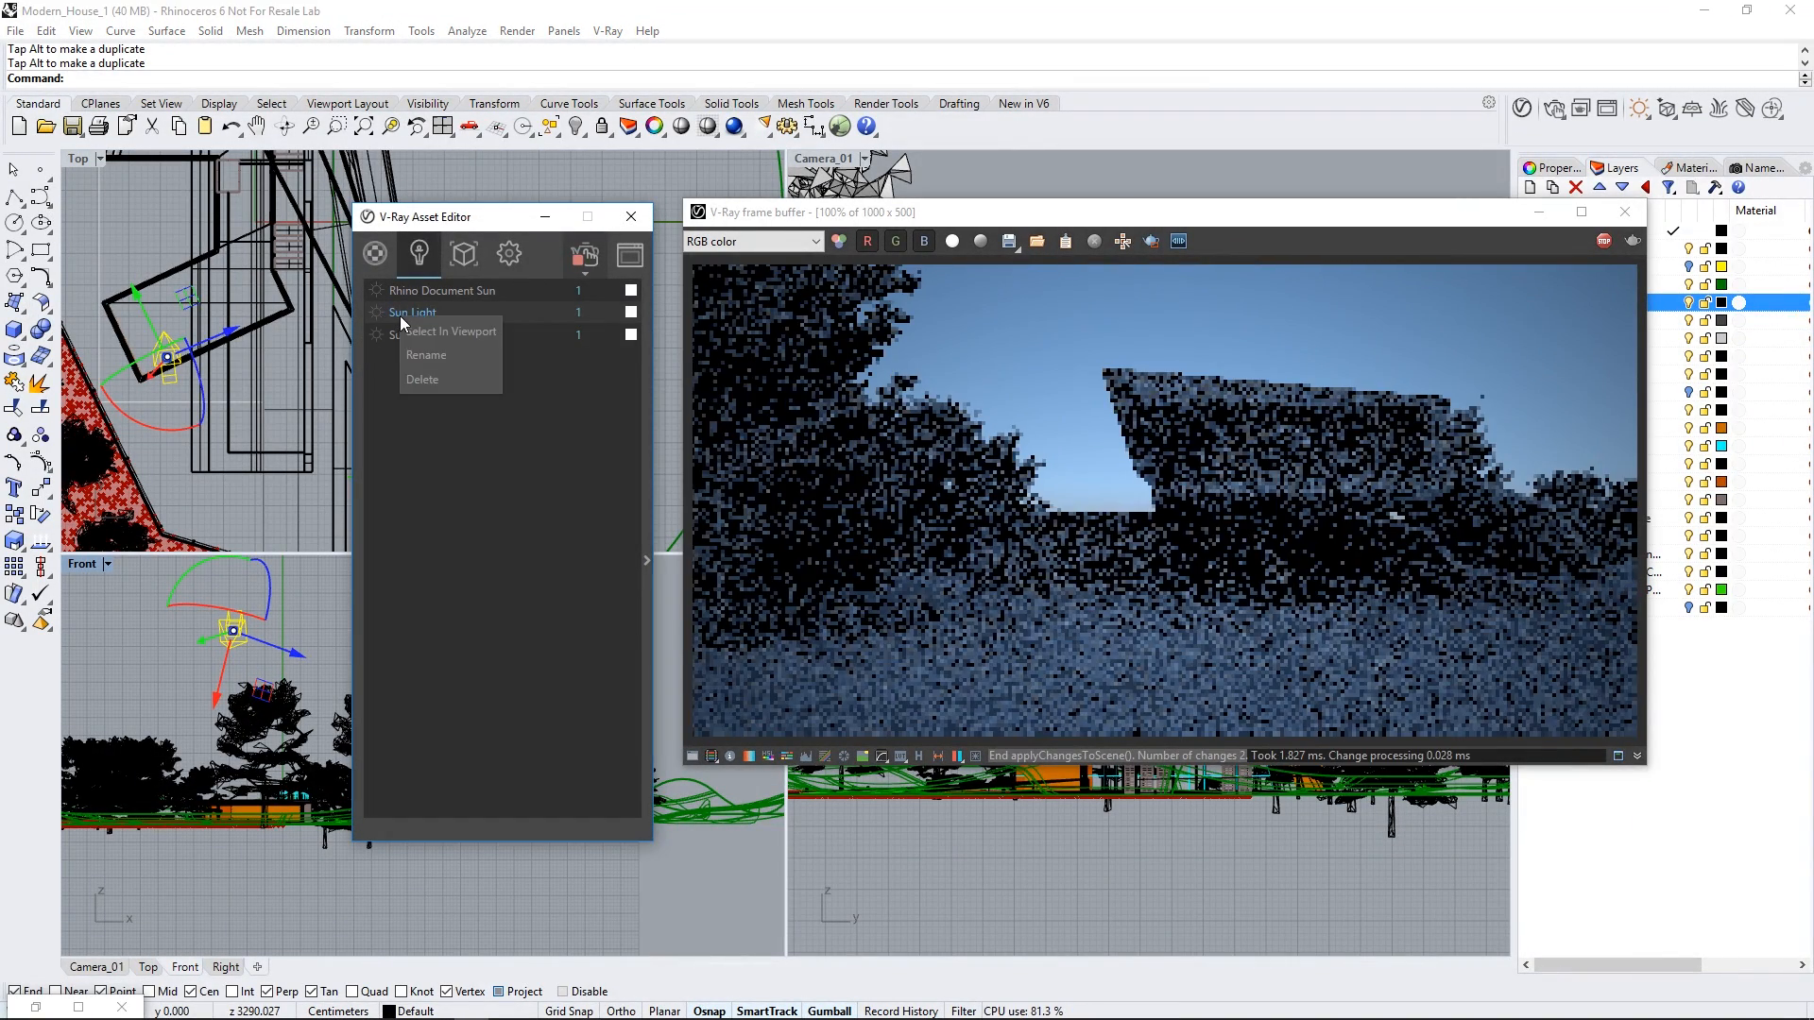
pyautogui.click(420, 379)
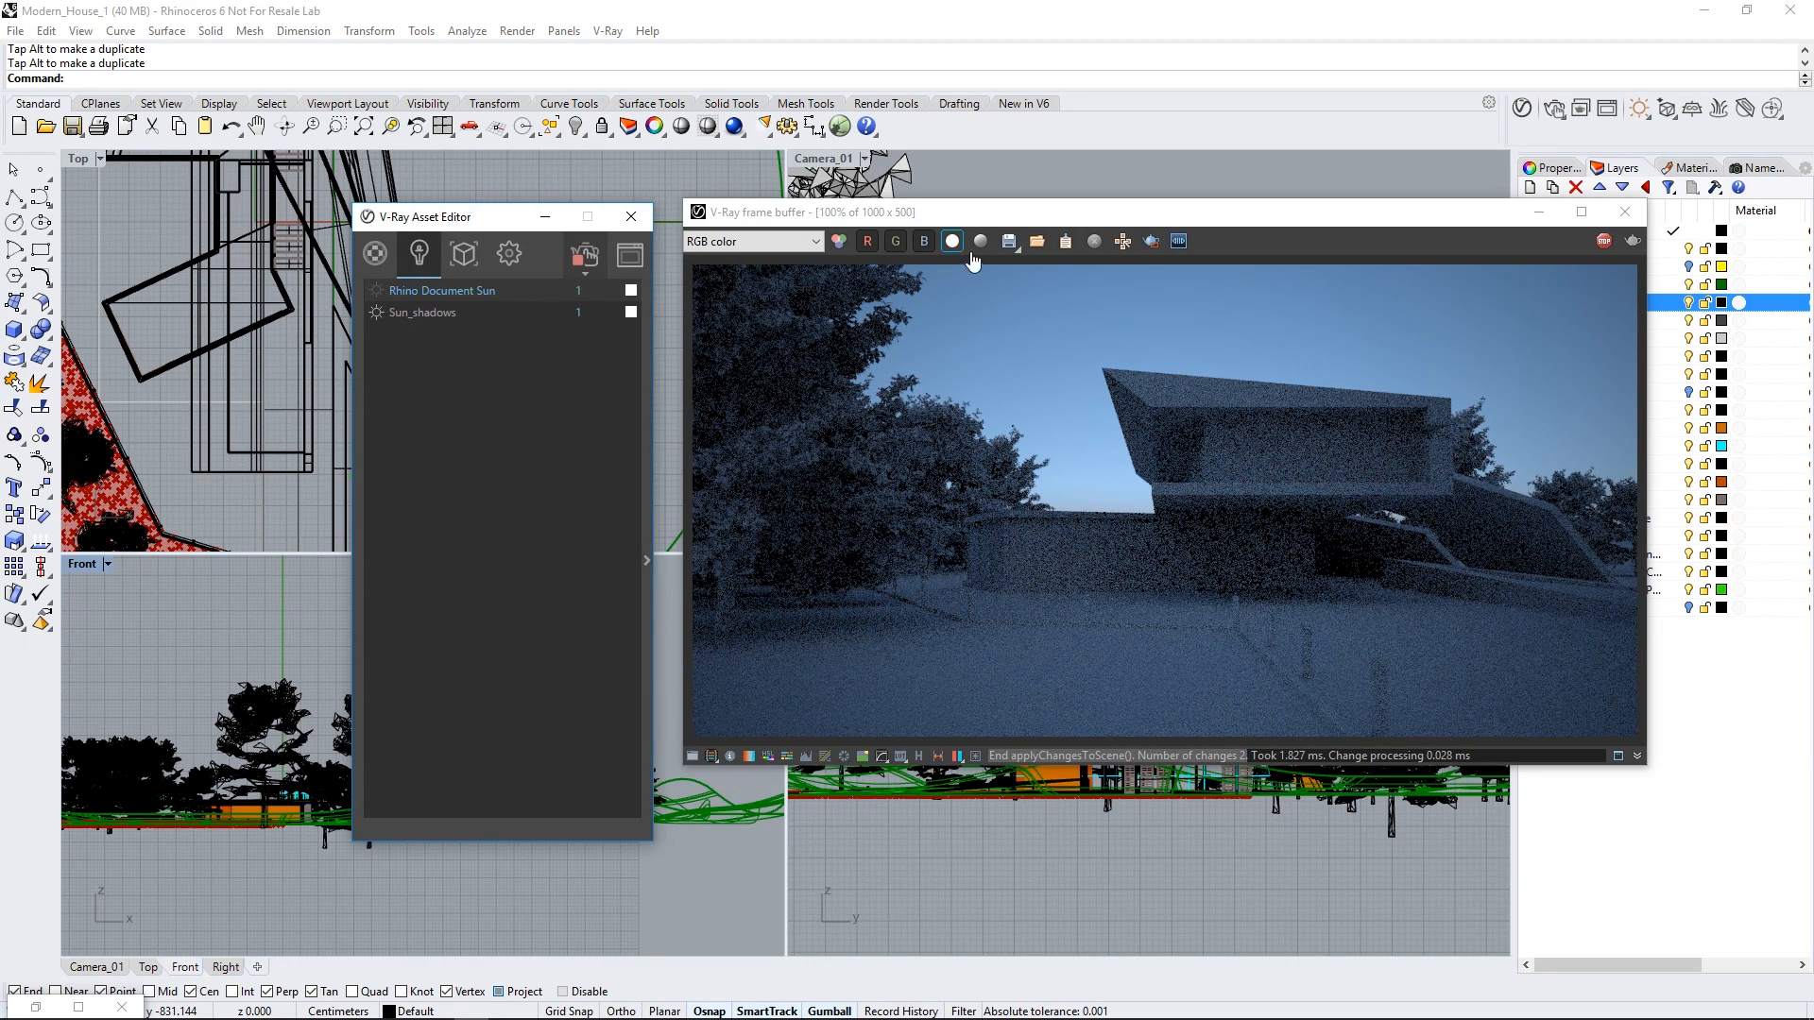
# Step: Move the frame buffer clear of the layer list and turn on the Sun layer
pyautogui.moveTo(1027, 224); pyautogui.dragTo(922, 226)
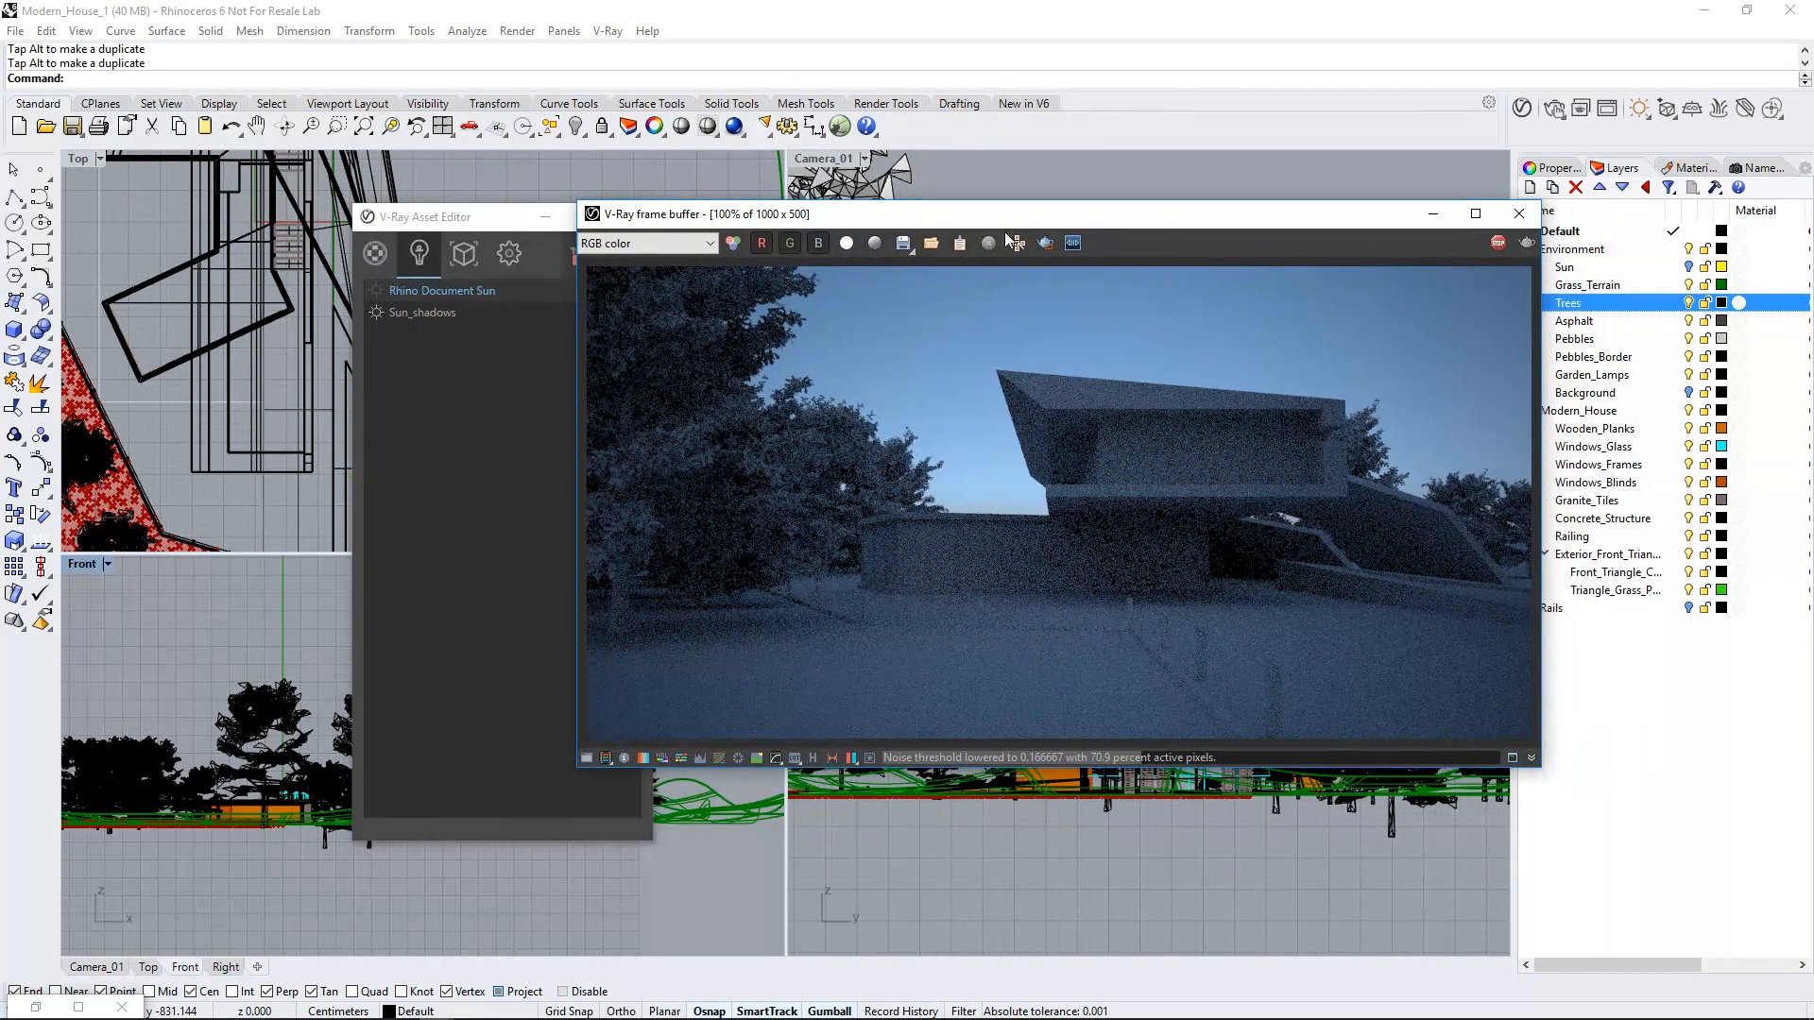
pyautogui.click(1689, 267)
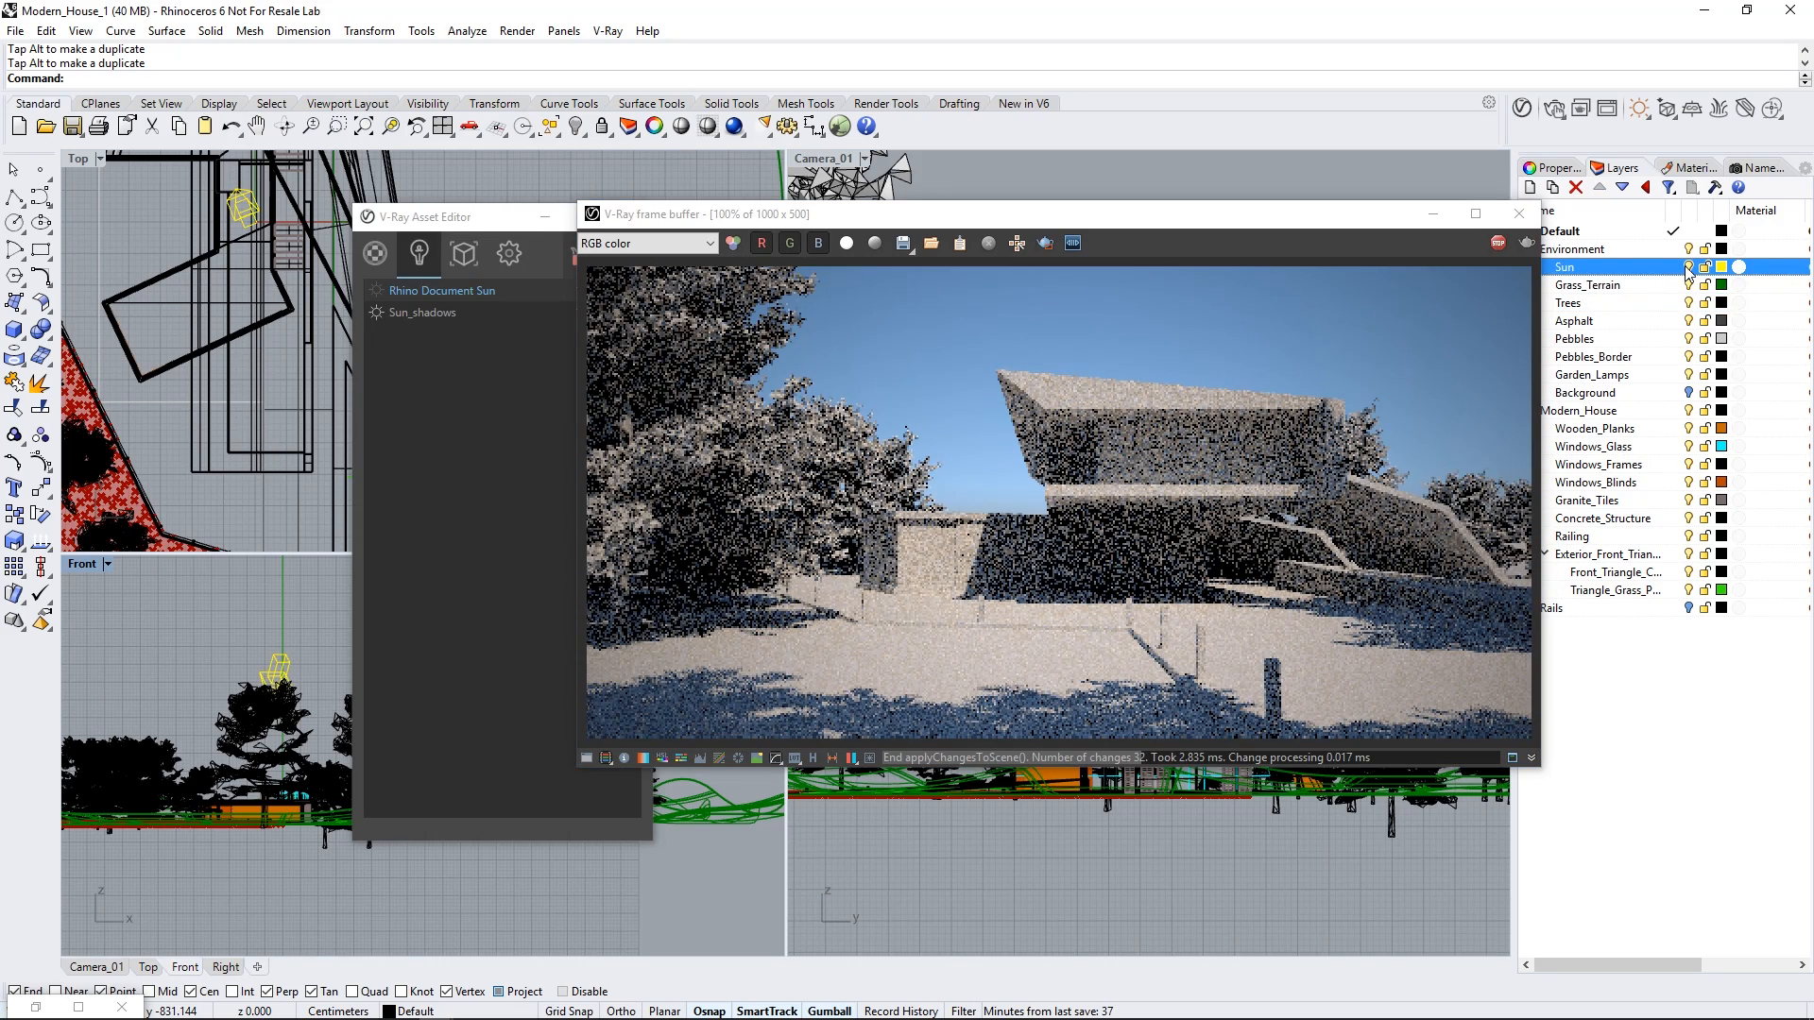
# Step: Test several Size Multiplier values for the Sun_shadows light, including 1, and settle on 3
pyautogui.moveTo(477, 216); pyautogui.dragTo(321, 217)
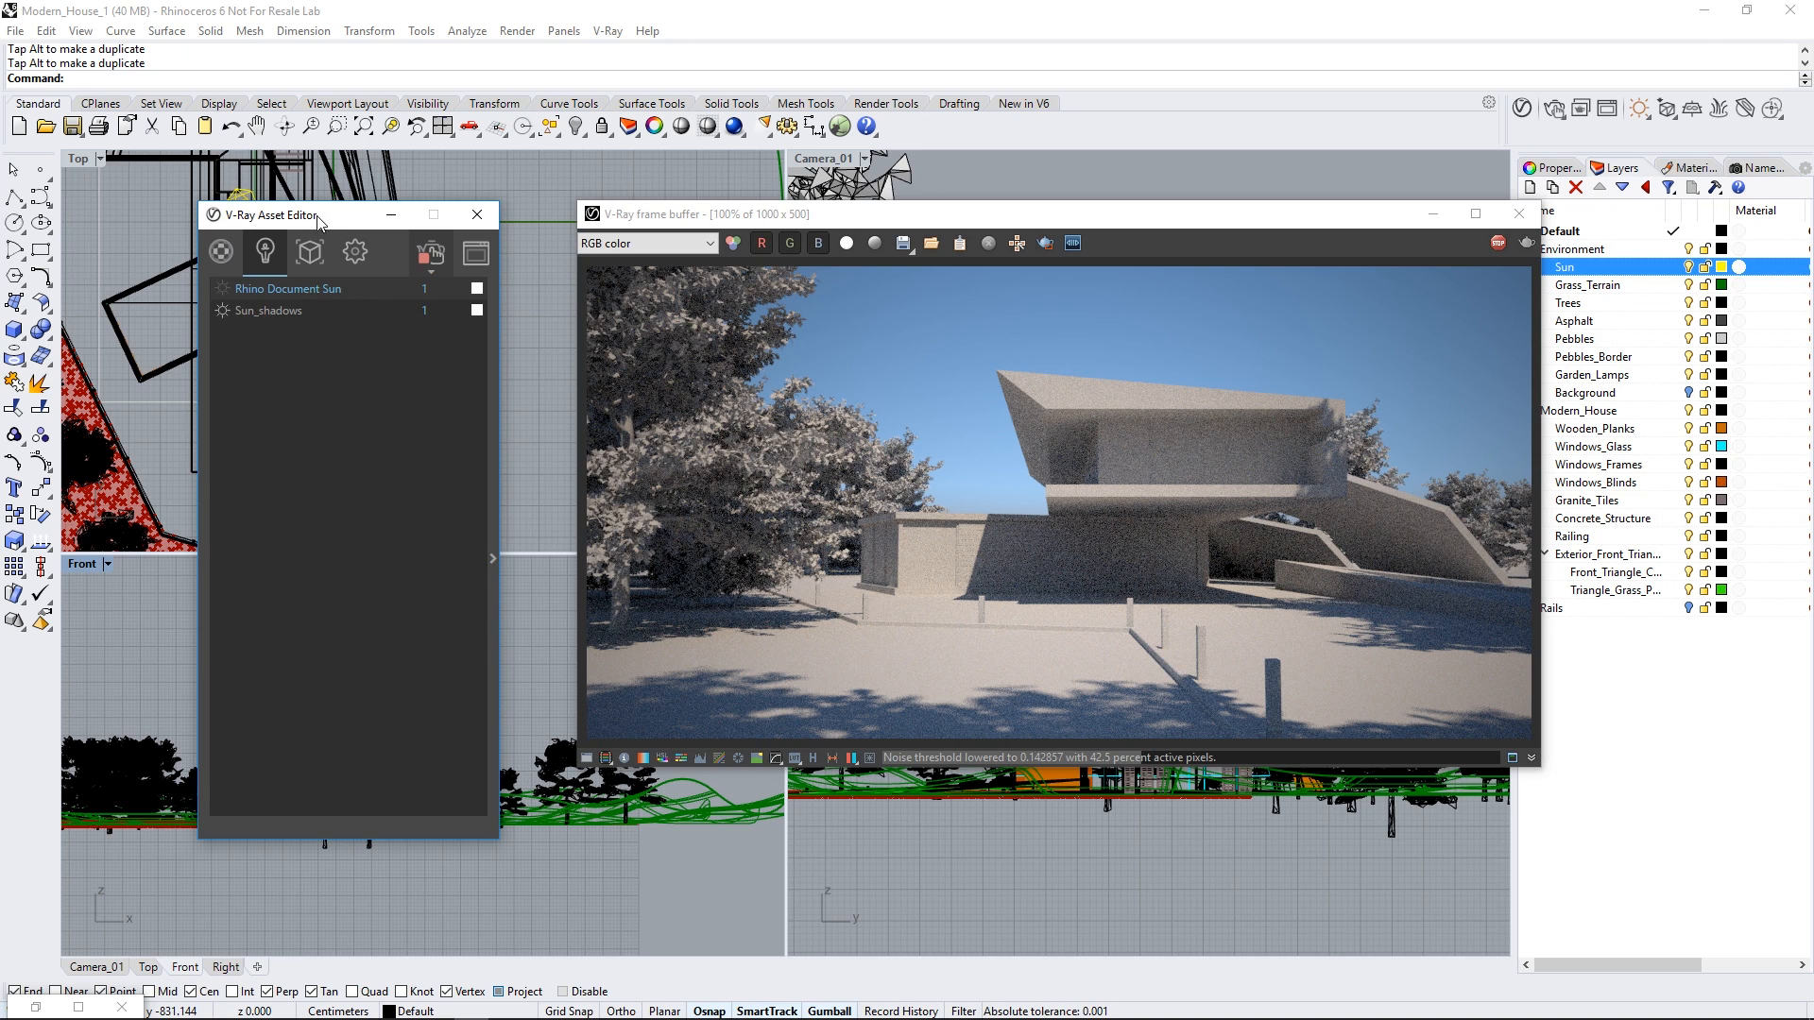
pyautogui.click(281, 311)
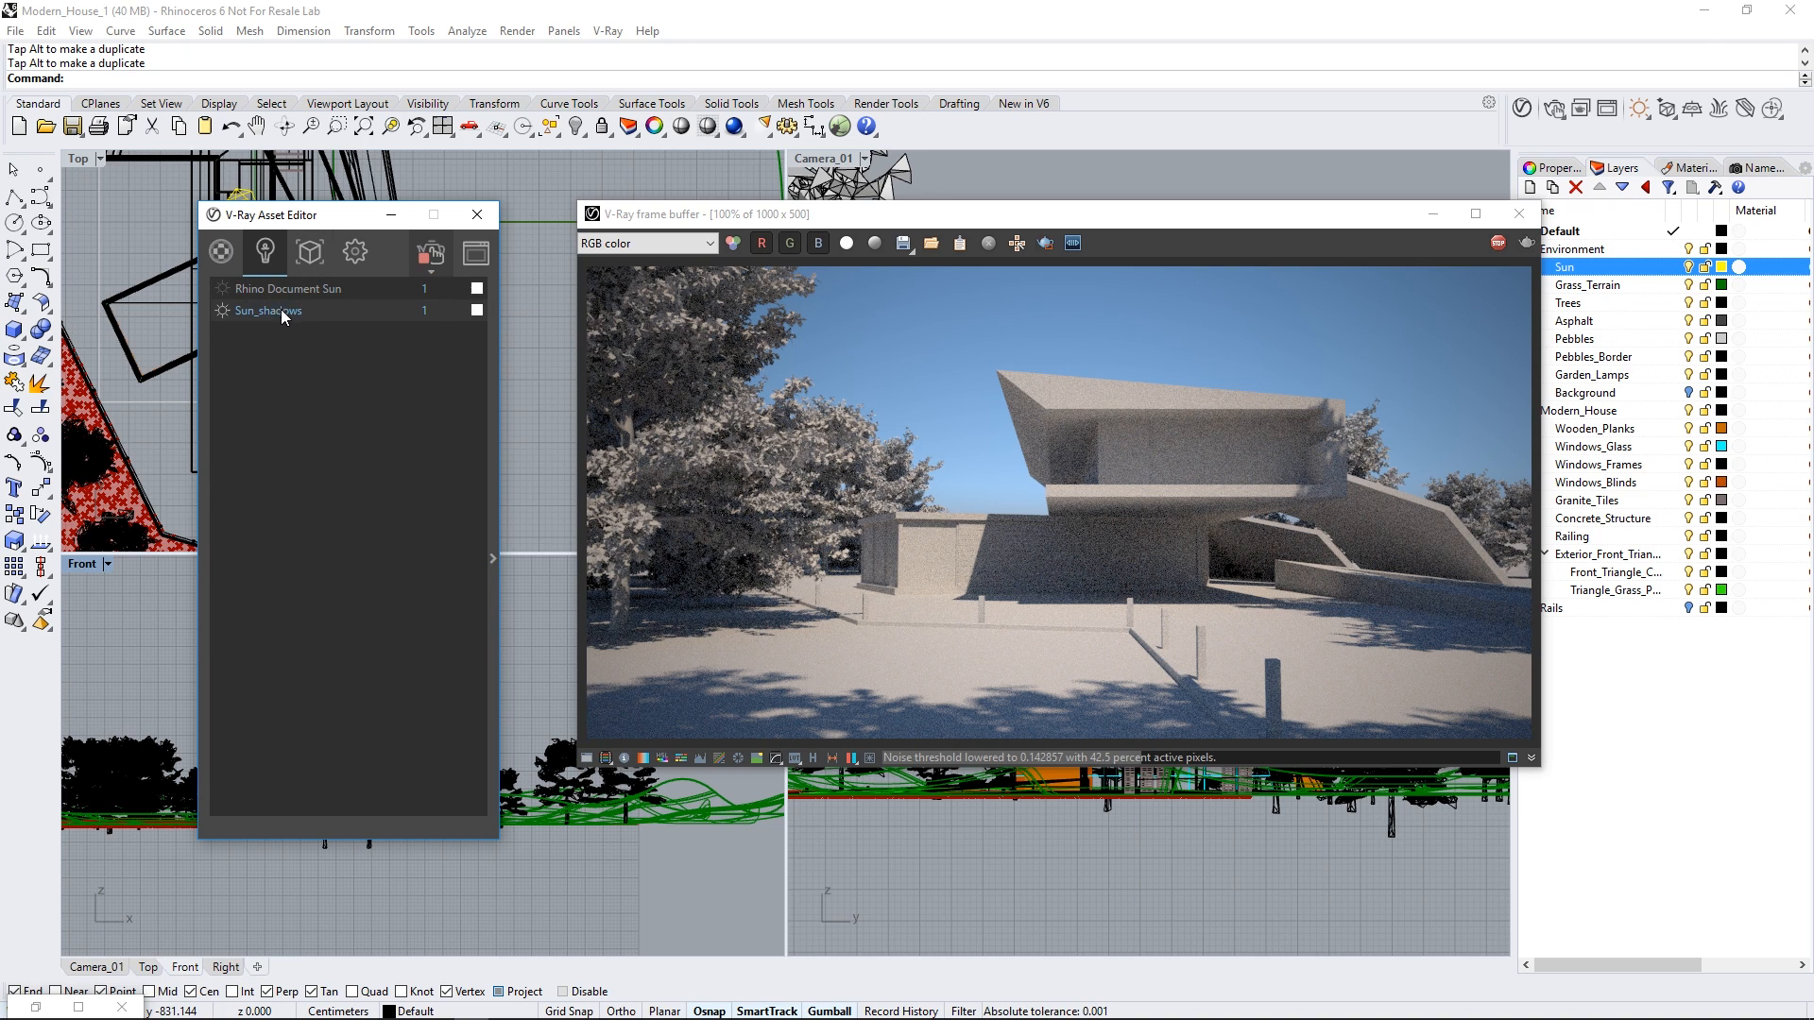
pyautogui.click(494, 481)
pyautogui.moveTo(648, 376); pyautogui.dragTo(617, 374)
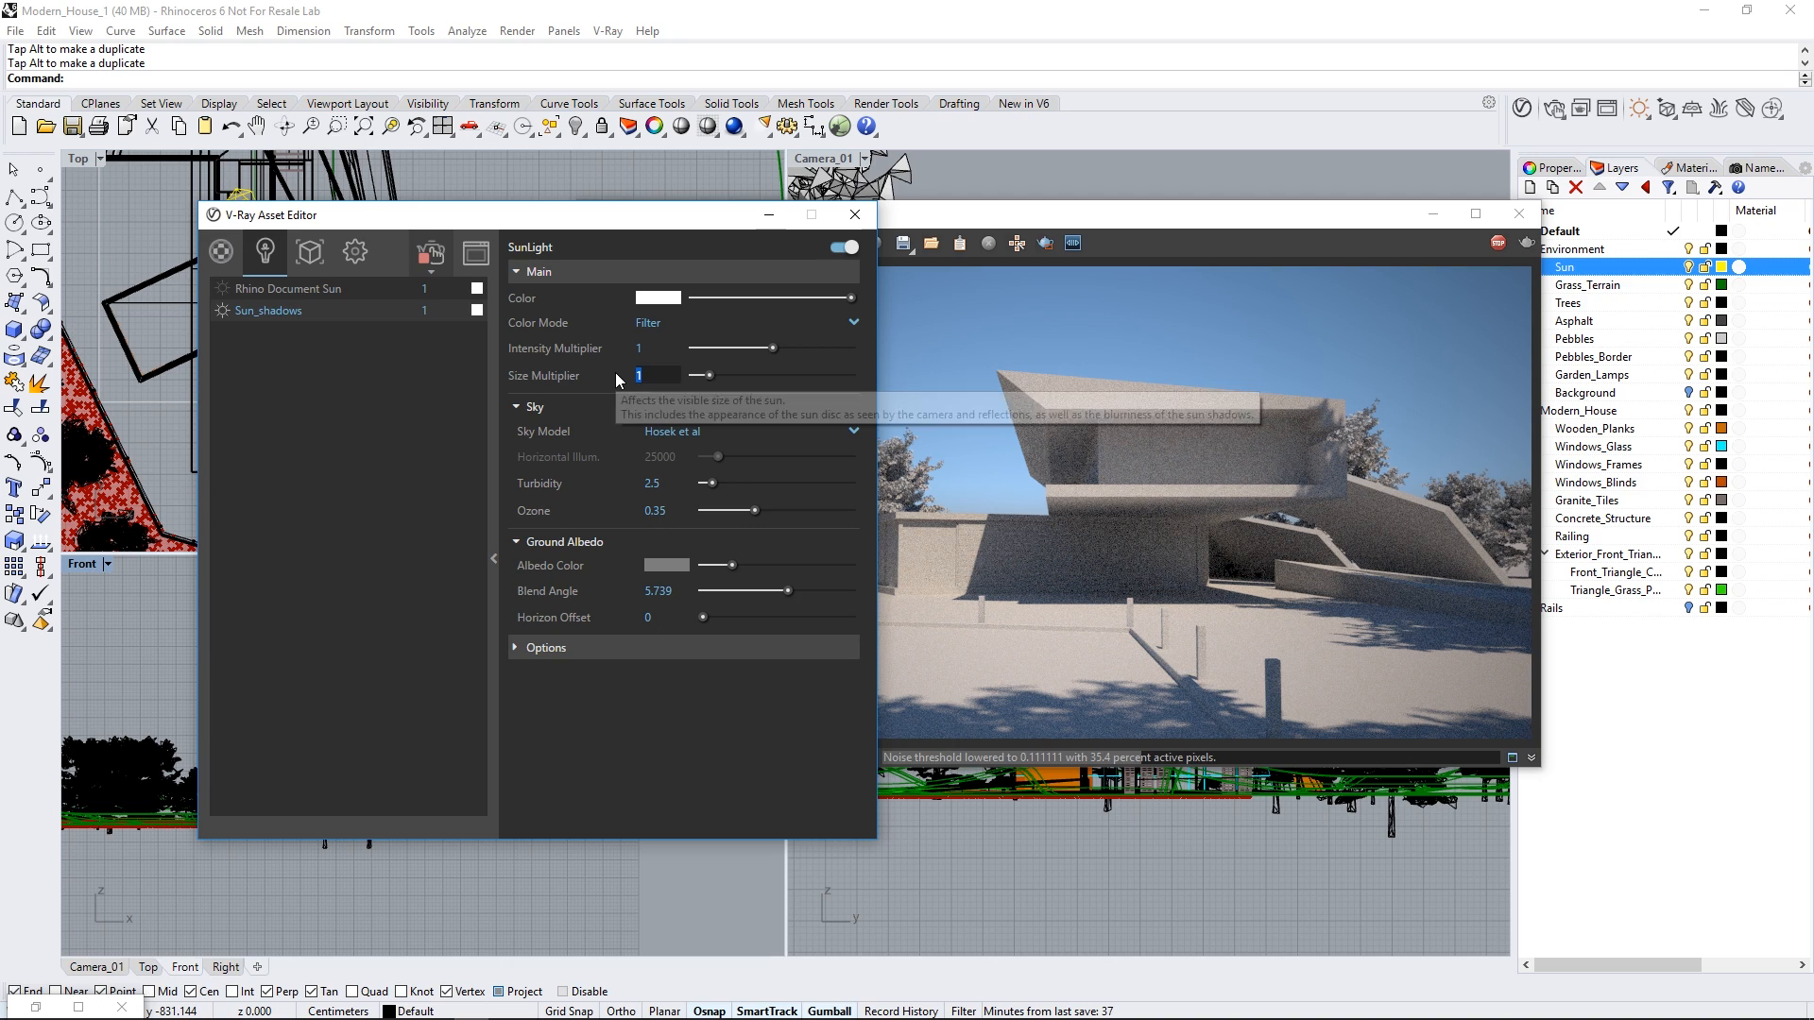
pyautogui.write('3')
pyautogui.press('Return')
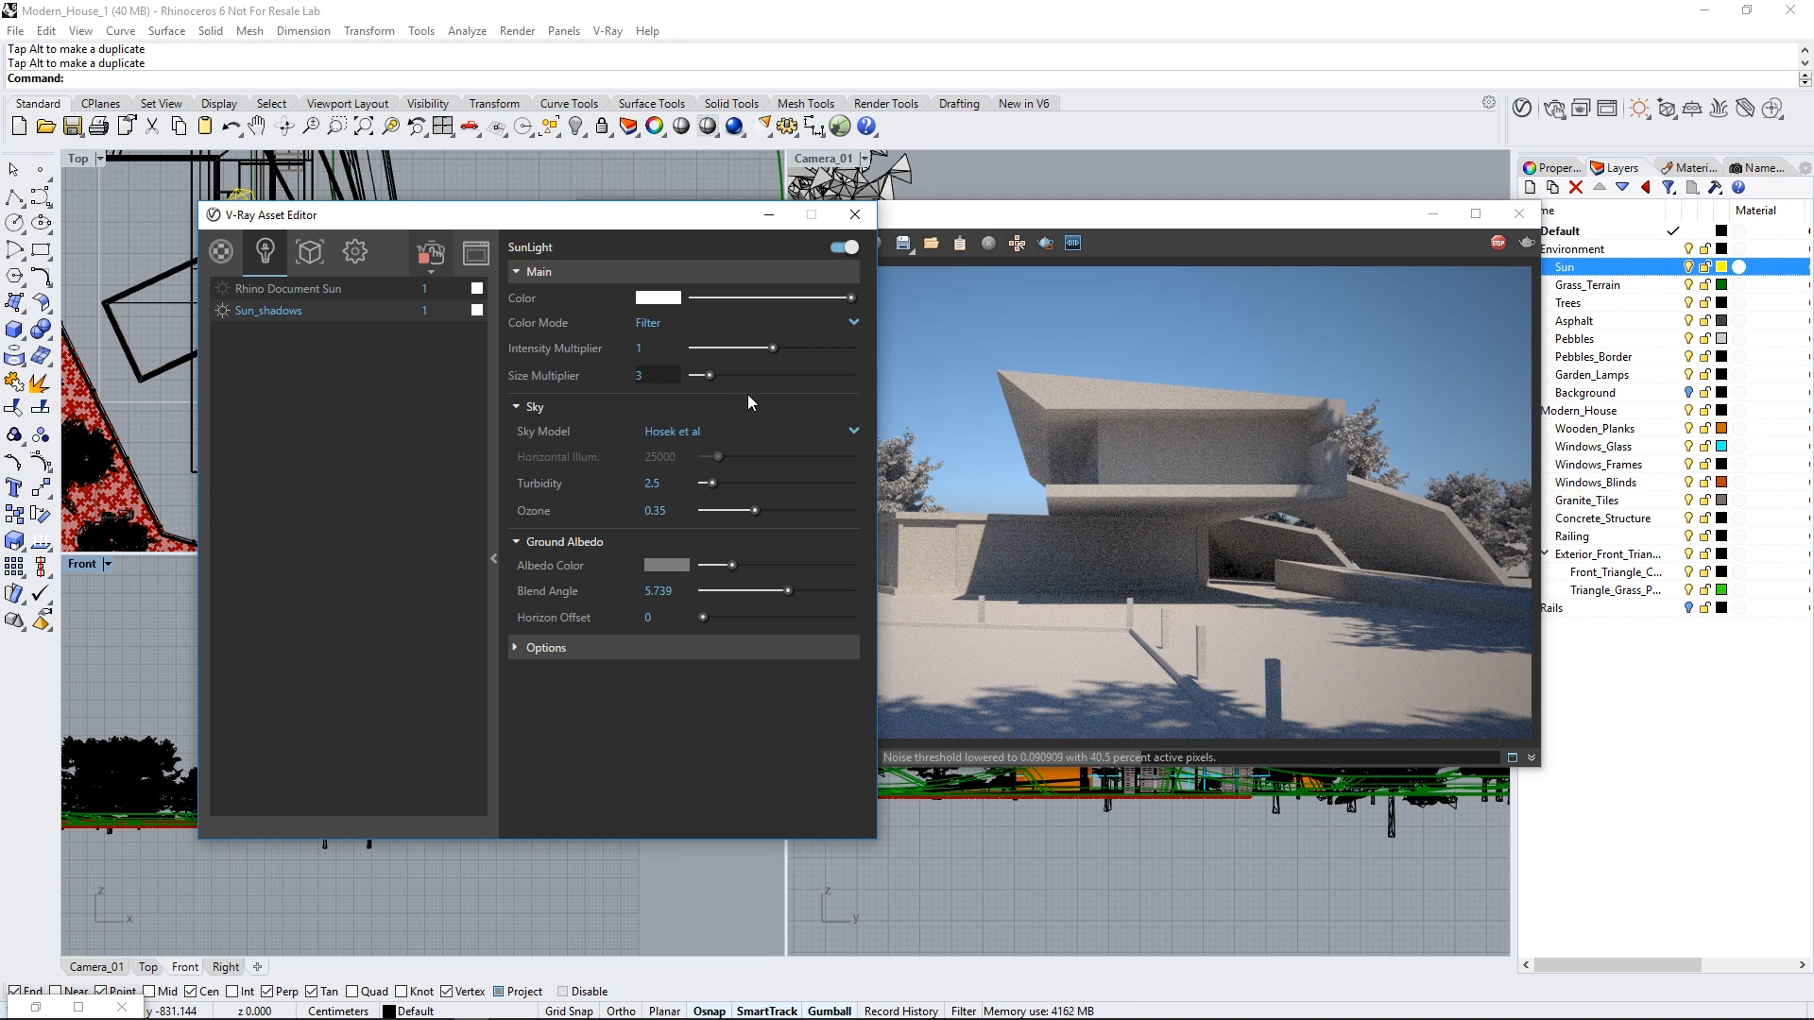
pyautogui.moveTo(653, 375); pyautogui.dragTo(619, 374)
pyautogui.write('1')
pyautogui.moveTo(712, 376); pyautogui.dragTo(725, 376)
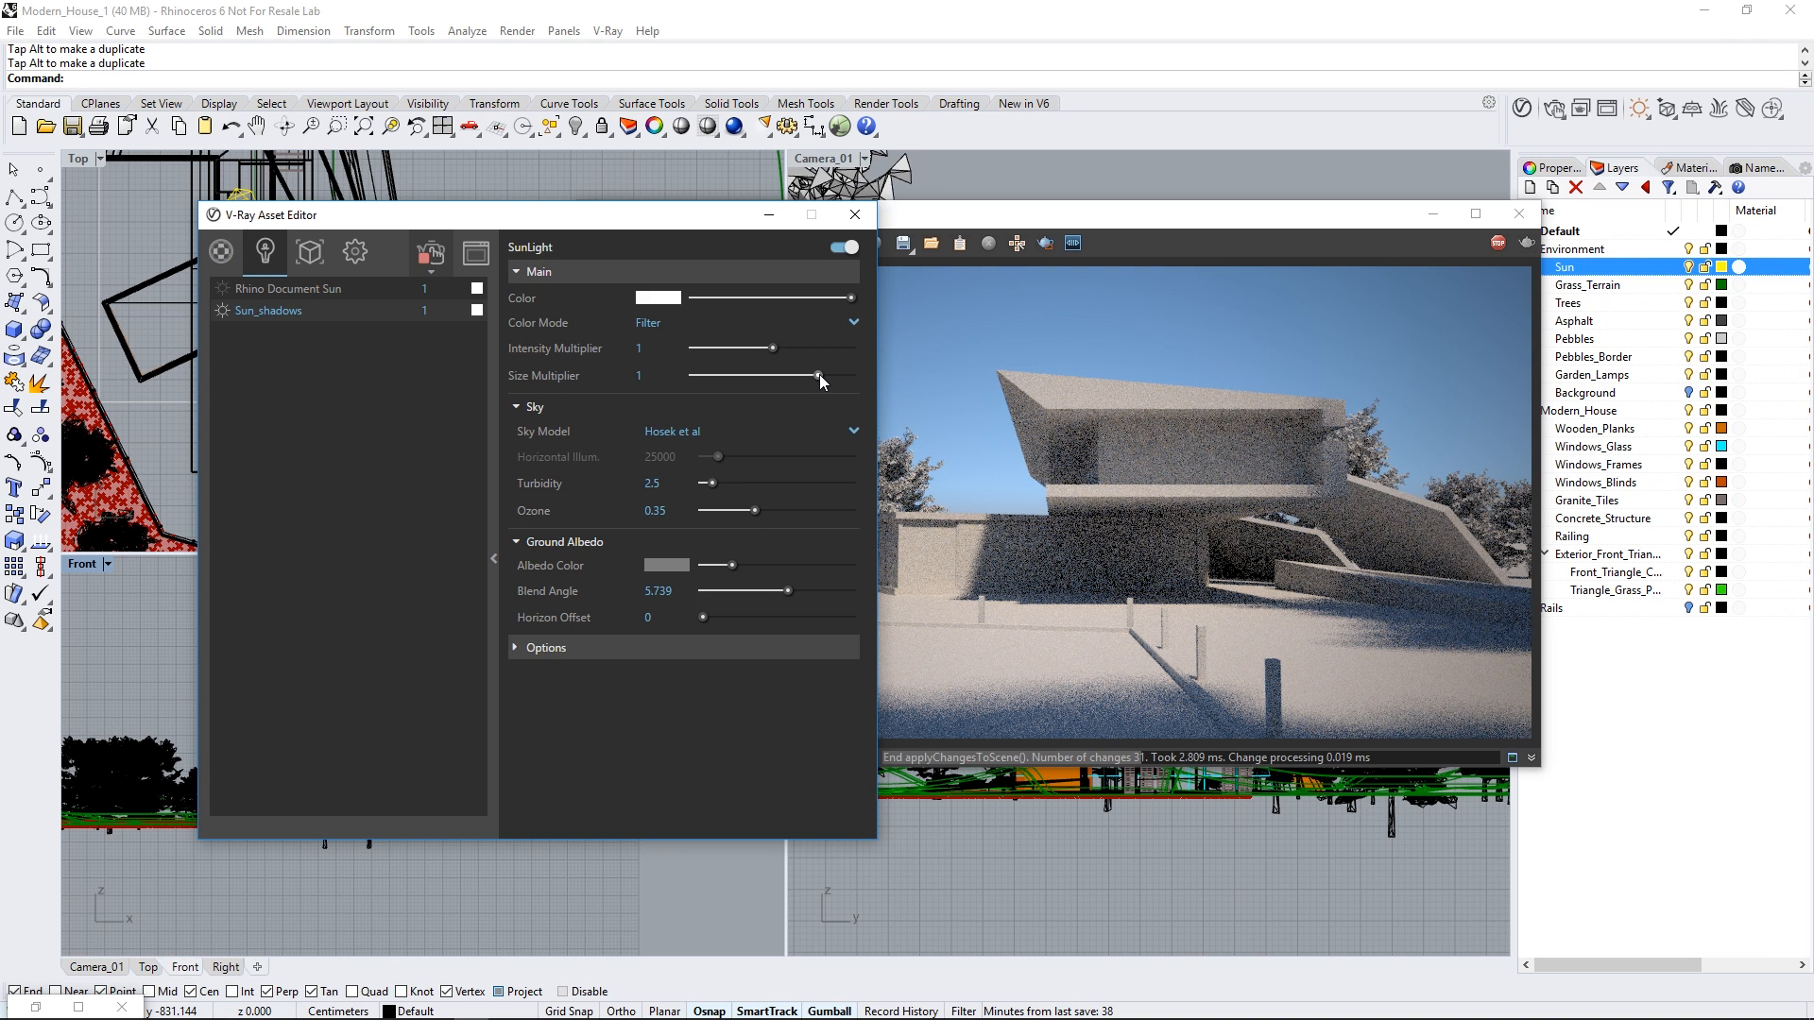
pyautogui.write('3')
pyautogui.press('Return')
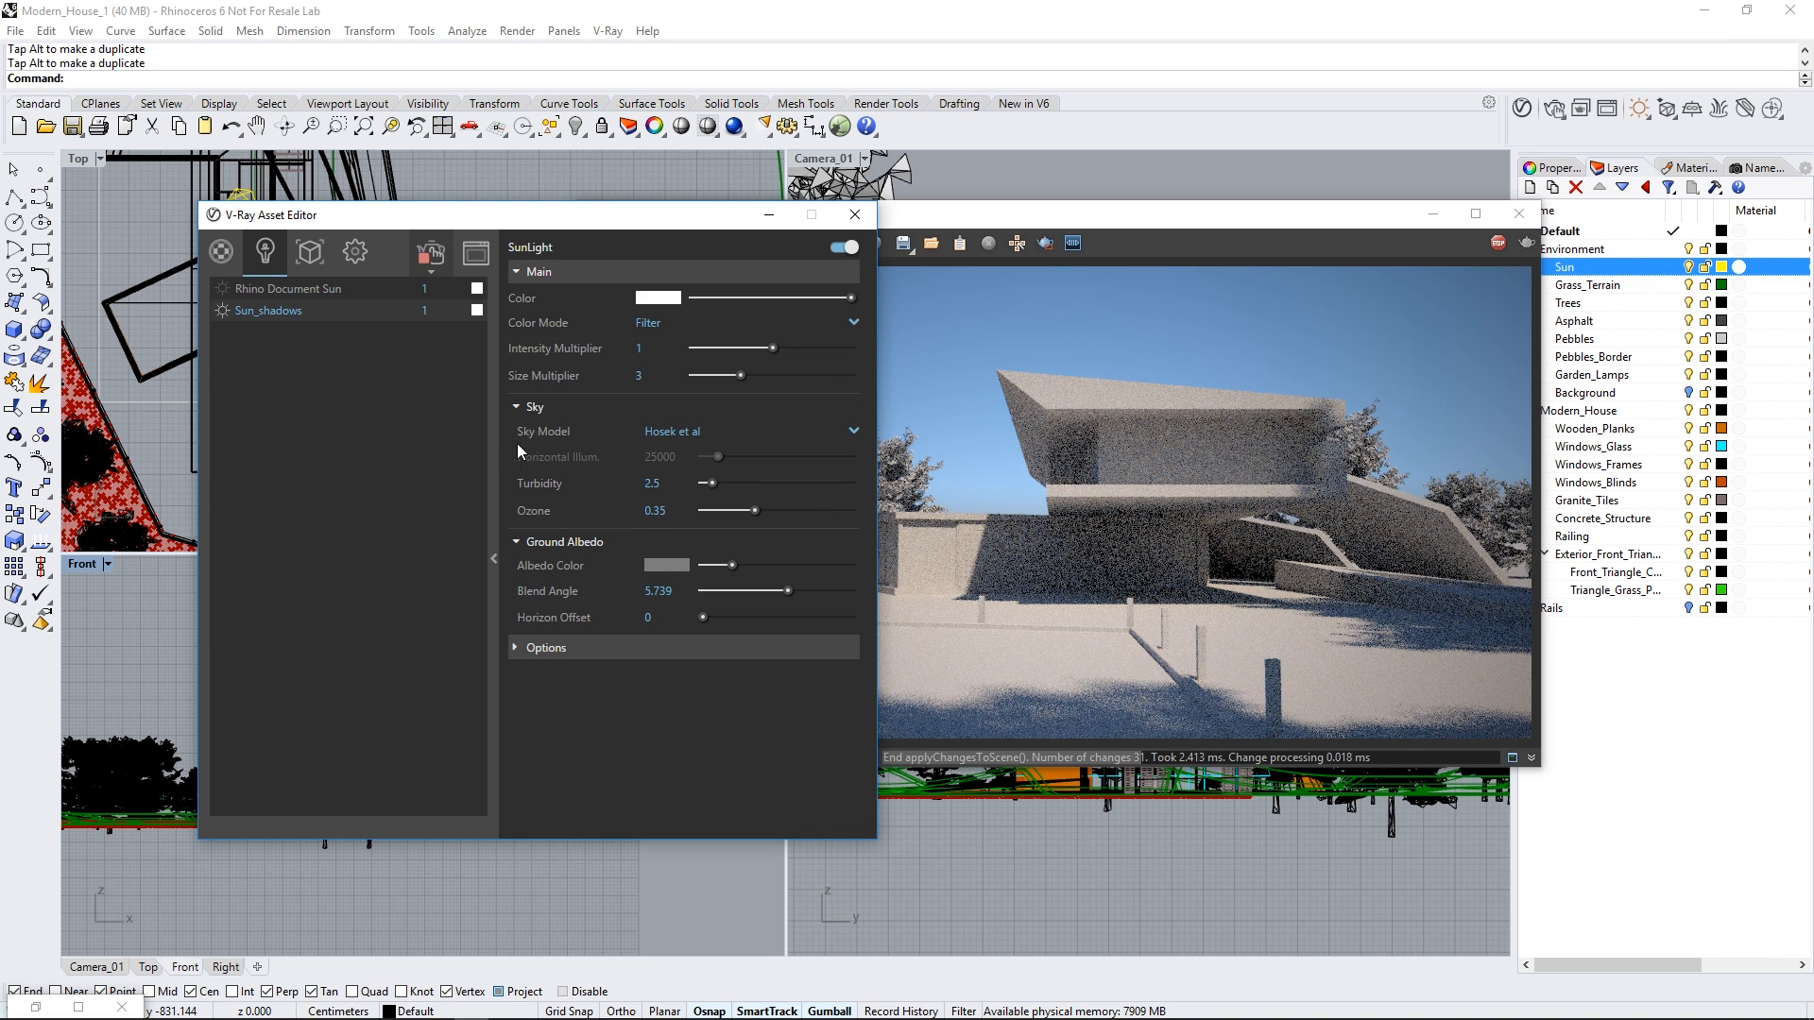
pyautogui.click(495, 556)
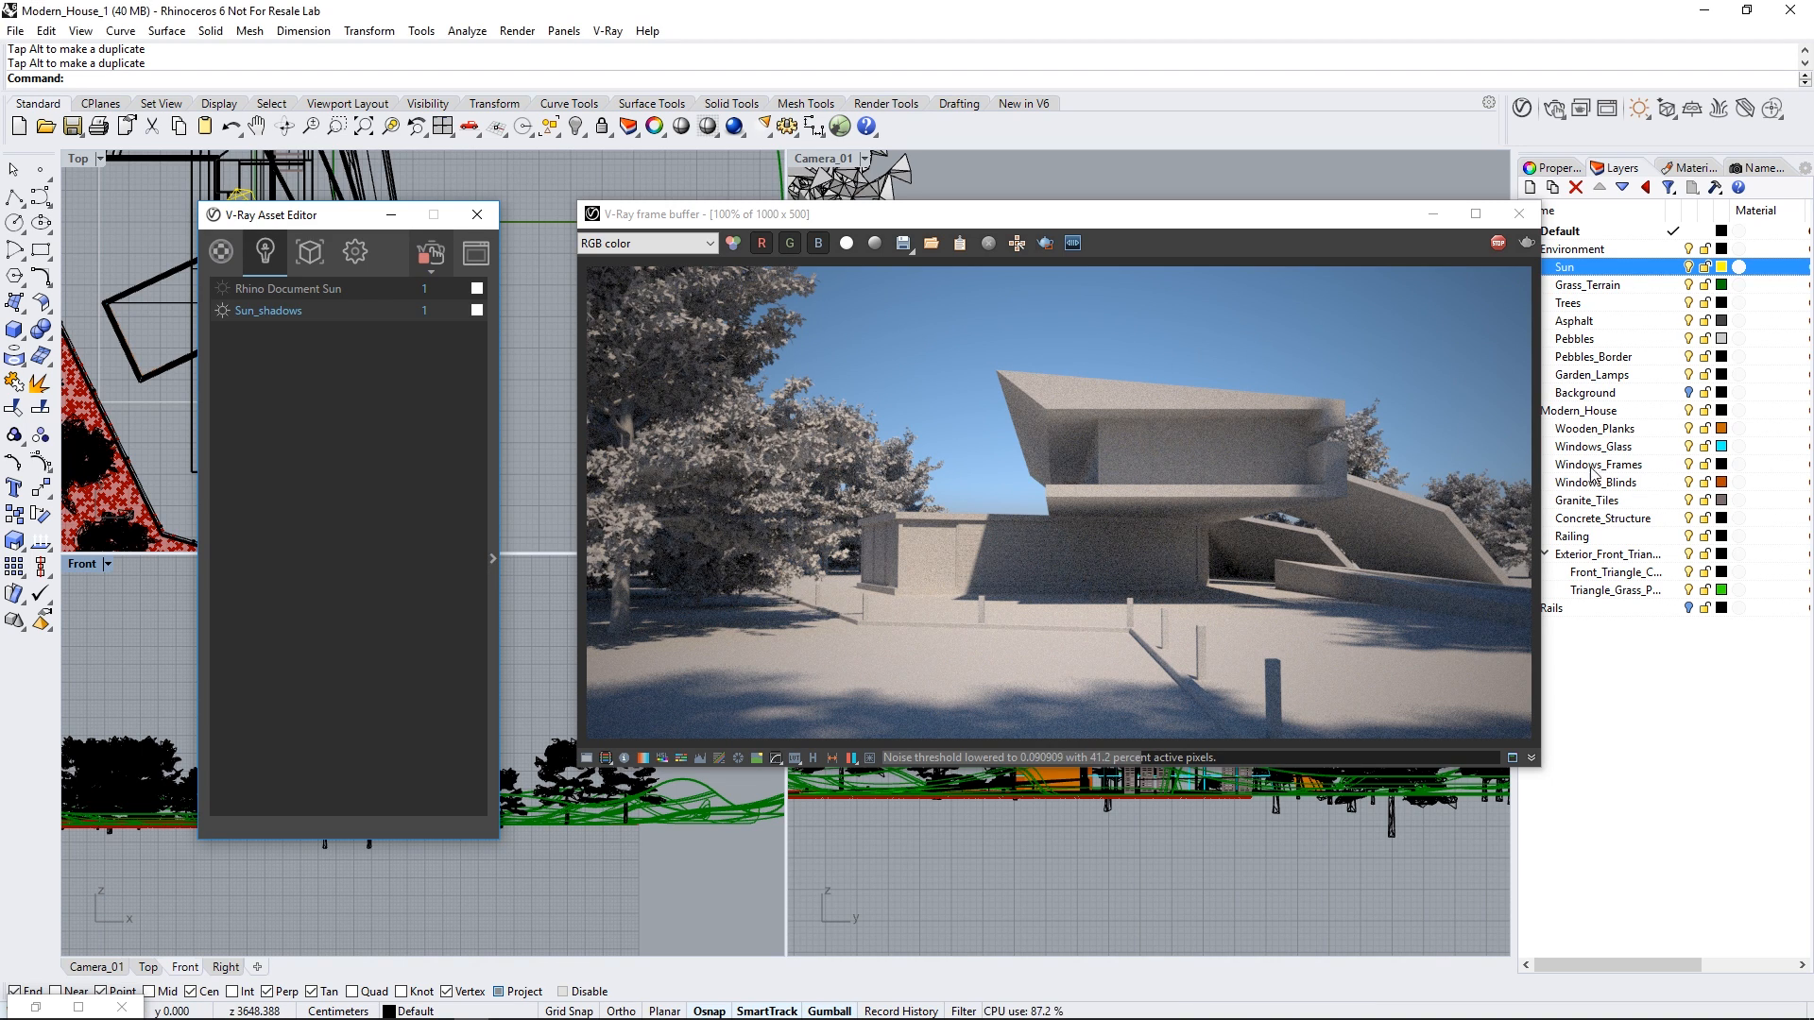
# Step: Turn on the Background layer and select its background surfaces one at a time in the Top view
pyautogui.click(1689, 393)
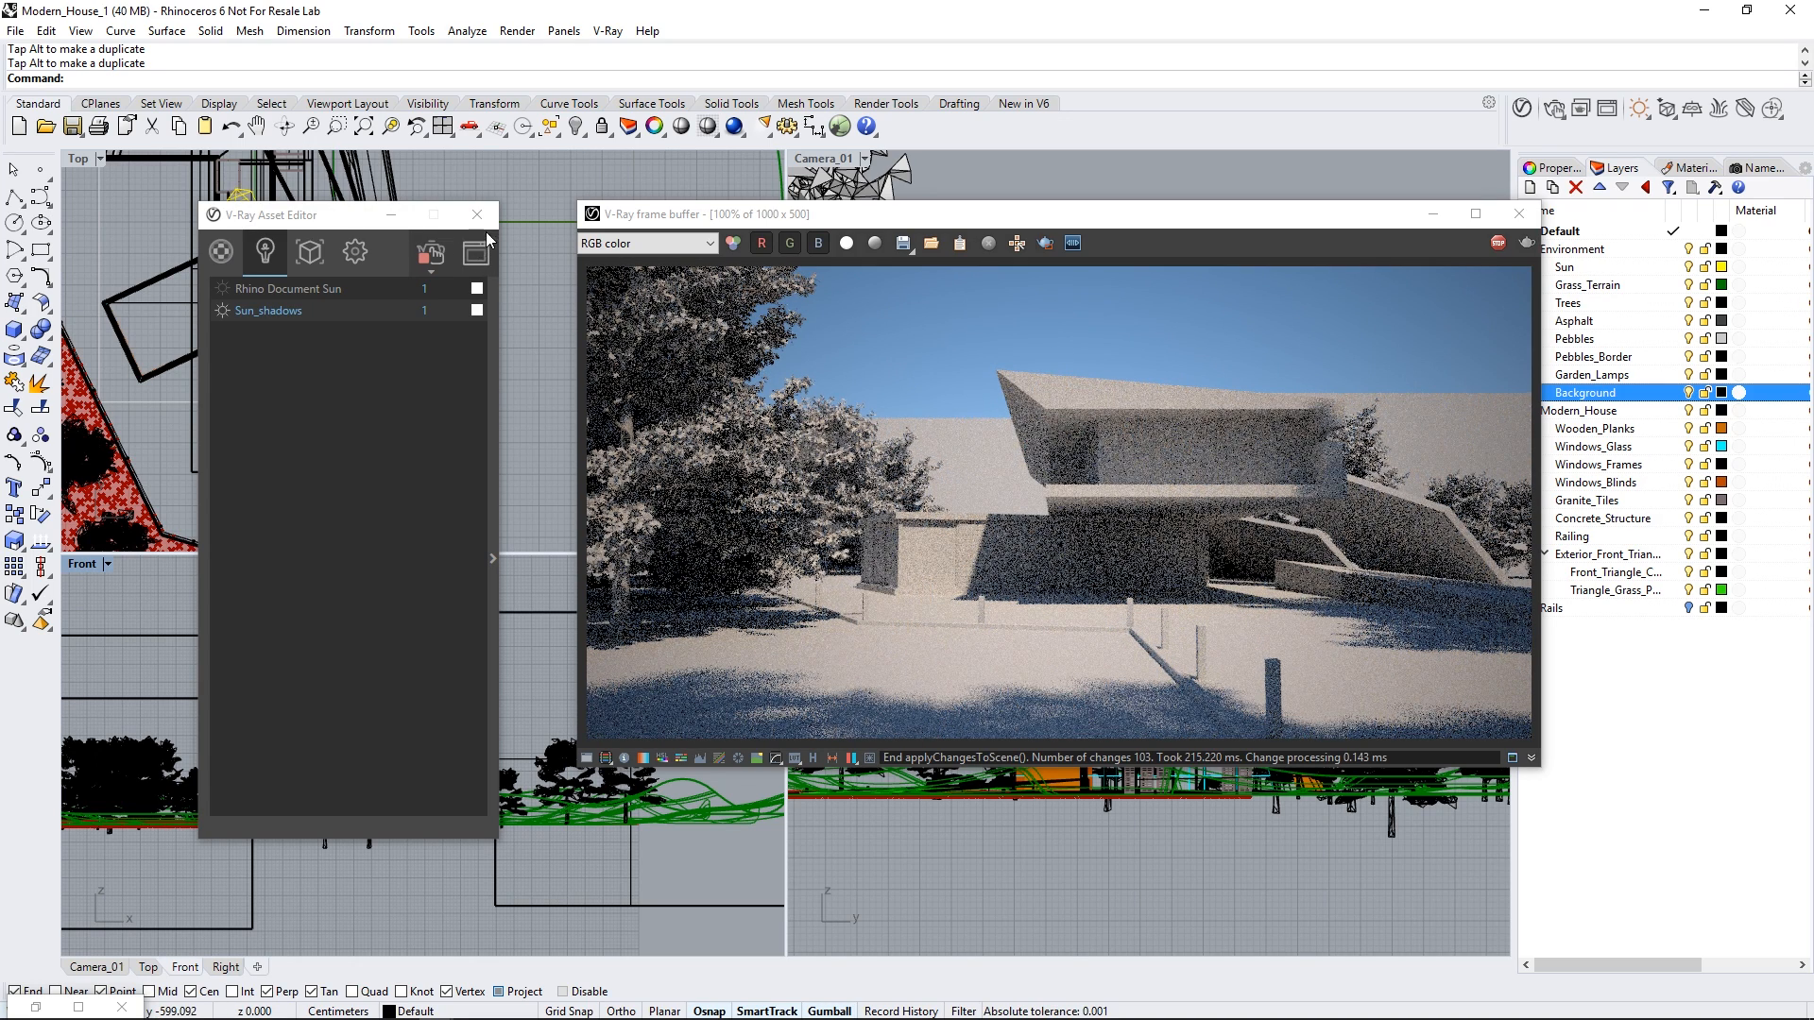
pyautogui.moveTo(526, 217); pyautogui.dragTo(508, 480, button='right')
pyautogui.scroll(-8, 518, 401)
pyautogui.moveTo(529, 253); pyautogui.dragTo(529, 439, button='right')
pyautogui.click(560, 304)
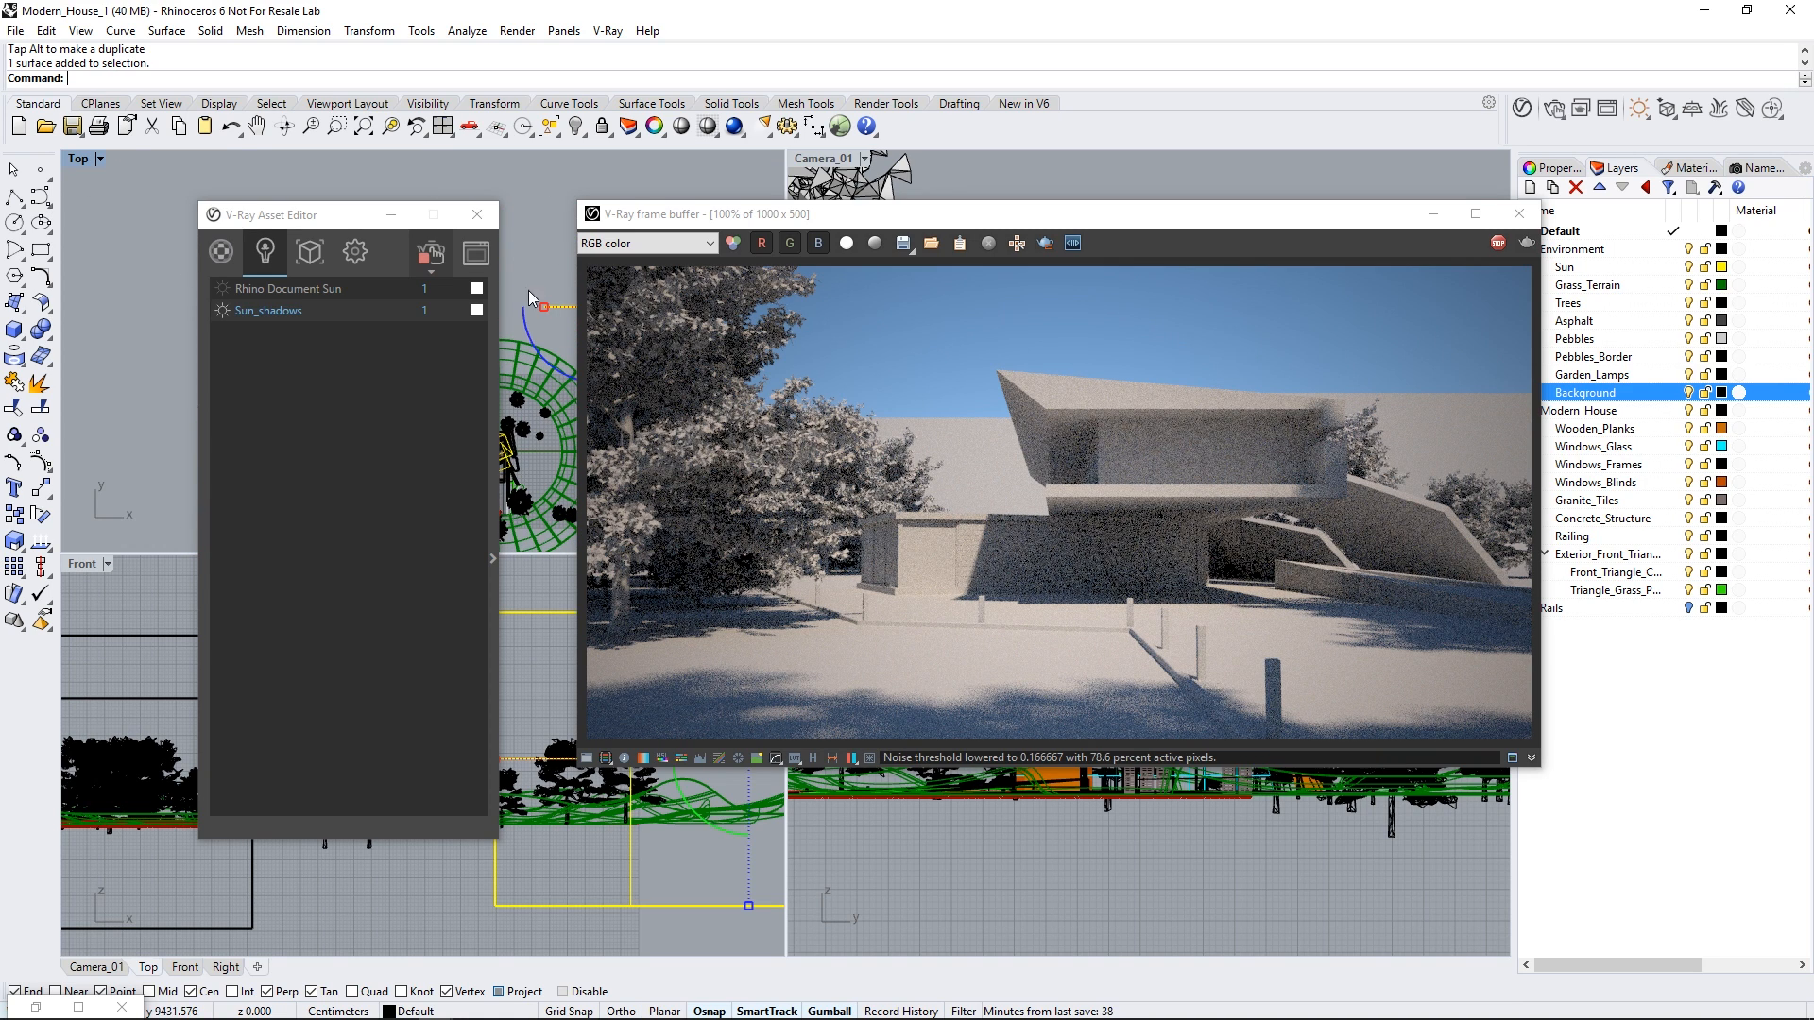
pyautogui.click(537, 292)
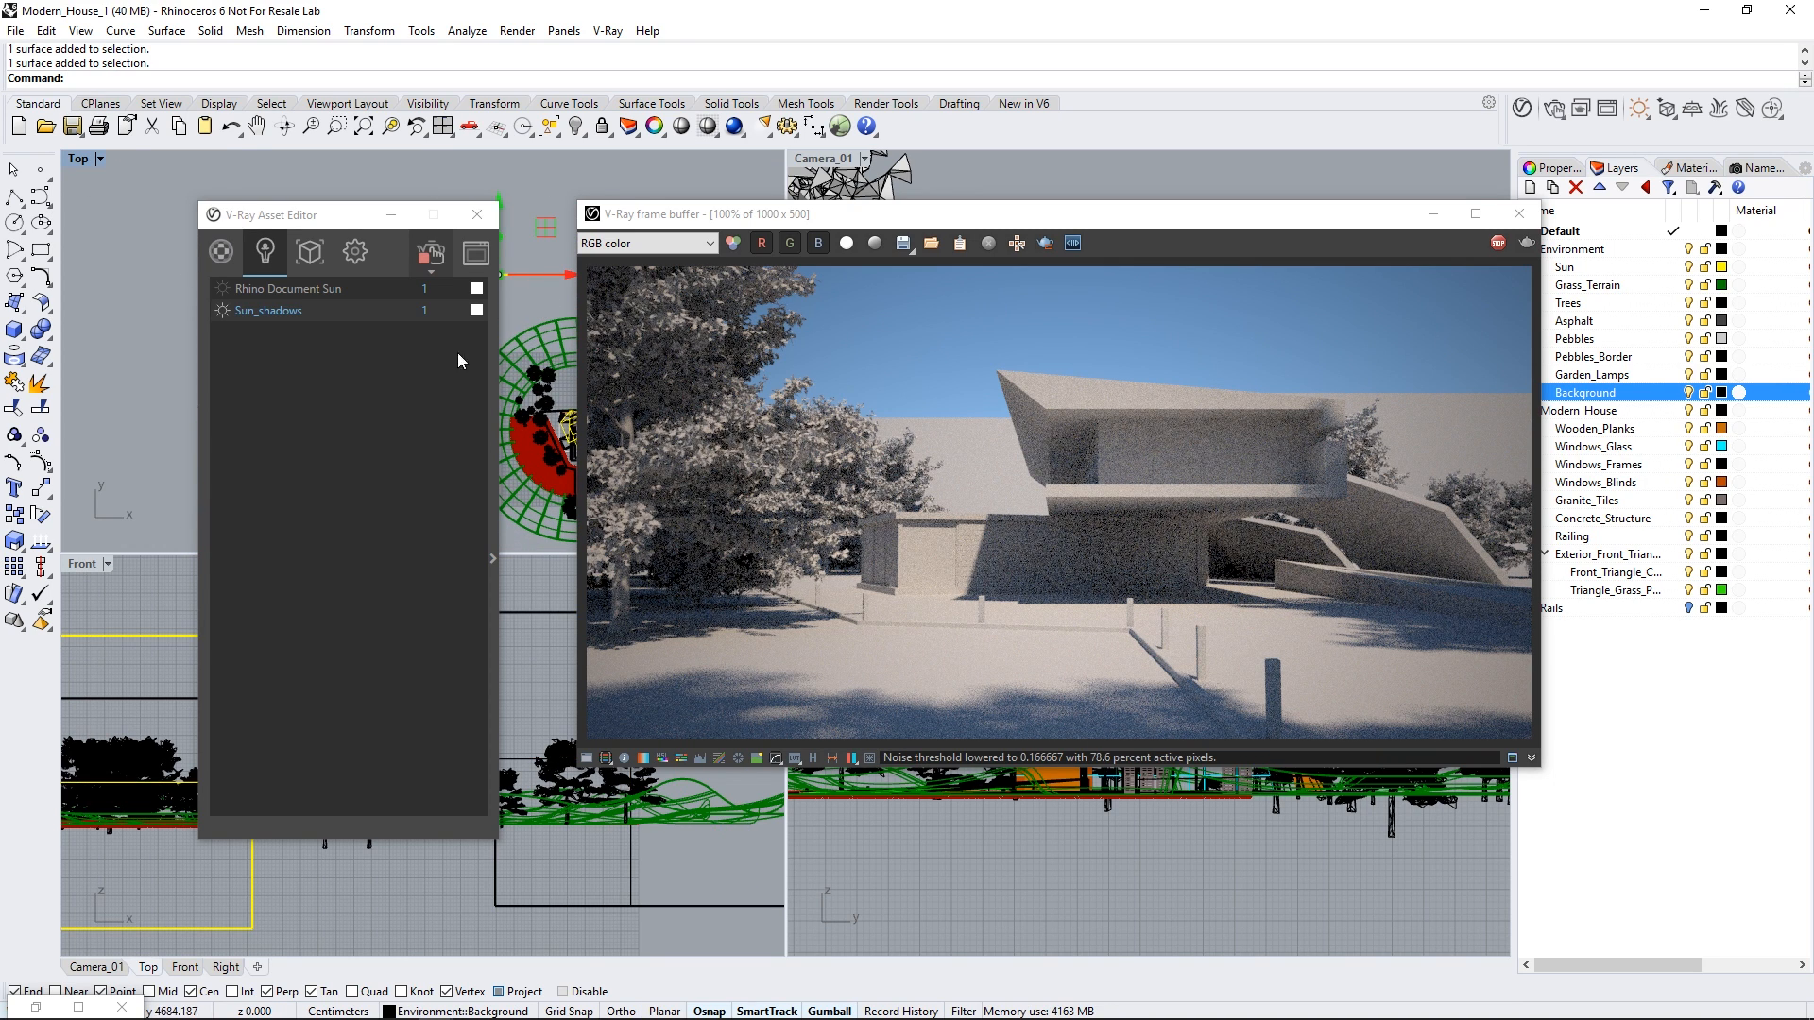
# Step: Inspect the diffuse bitmap of the Background_Back_left material by viewing Background_back_diffuse.jpg in the Photos app
pyautogui.click(231, 253)
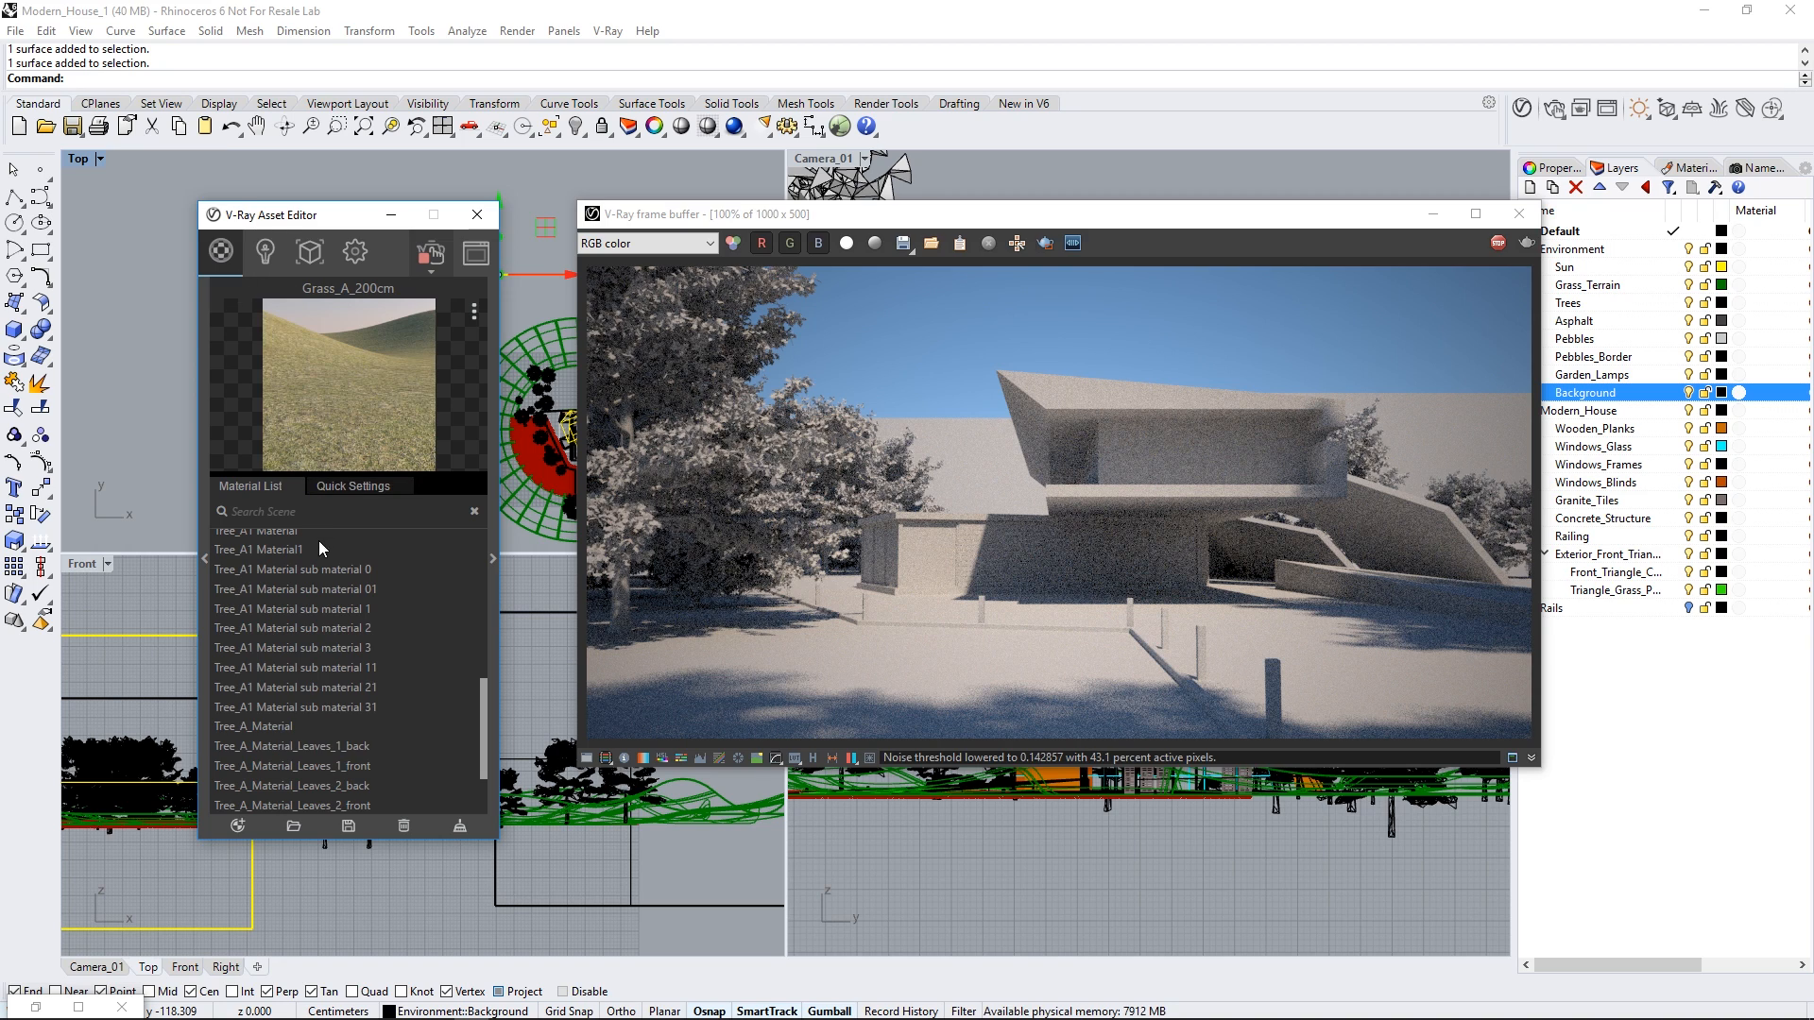
pyautogui.click(283, 560)
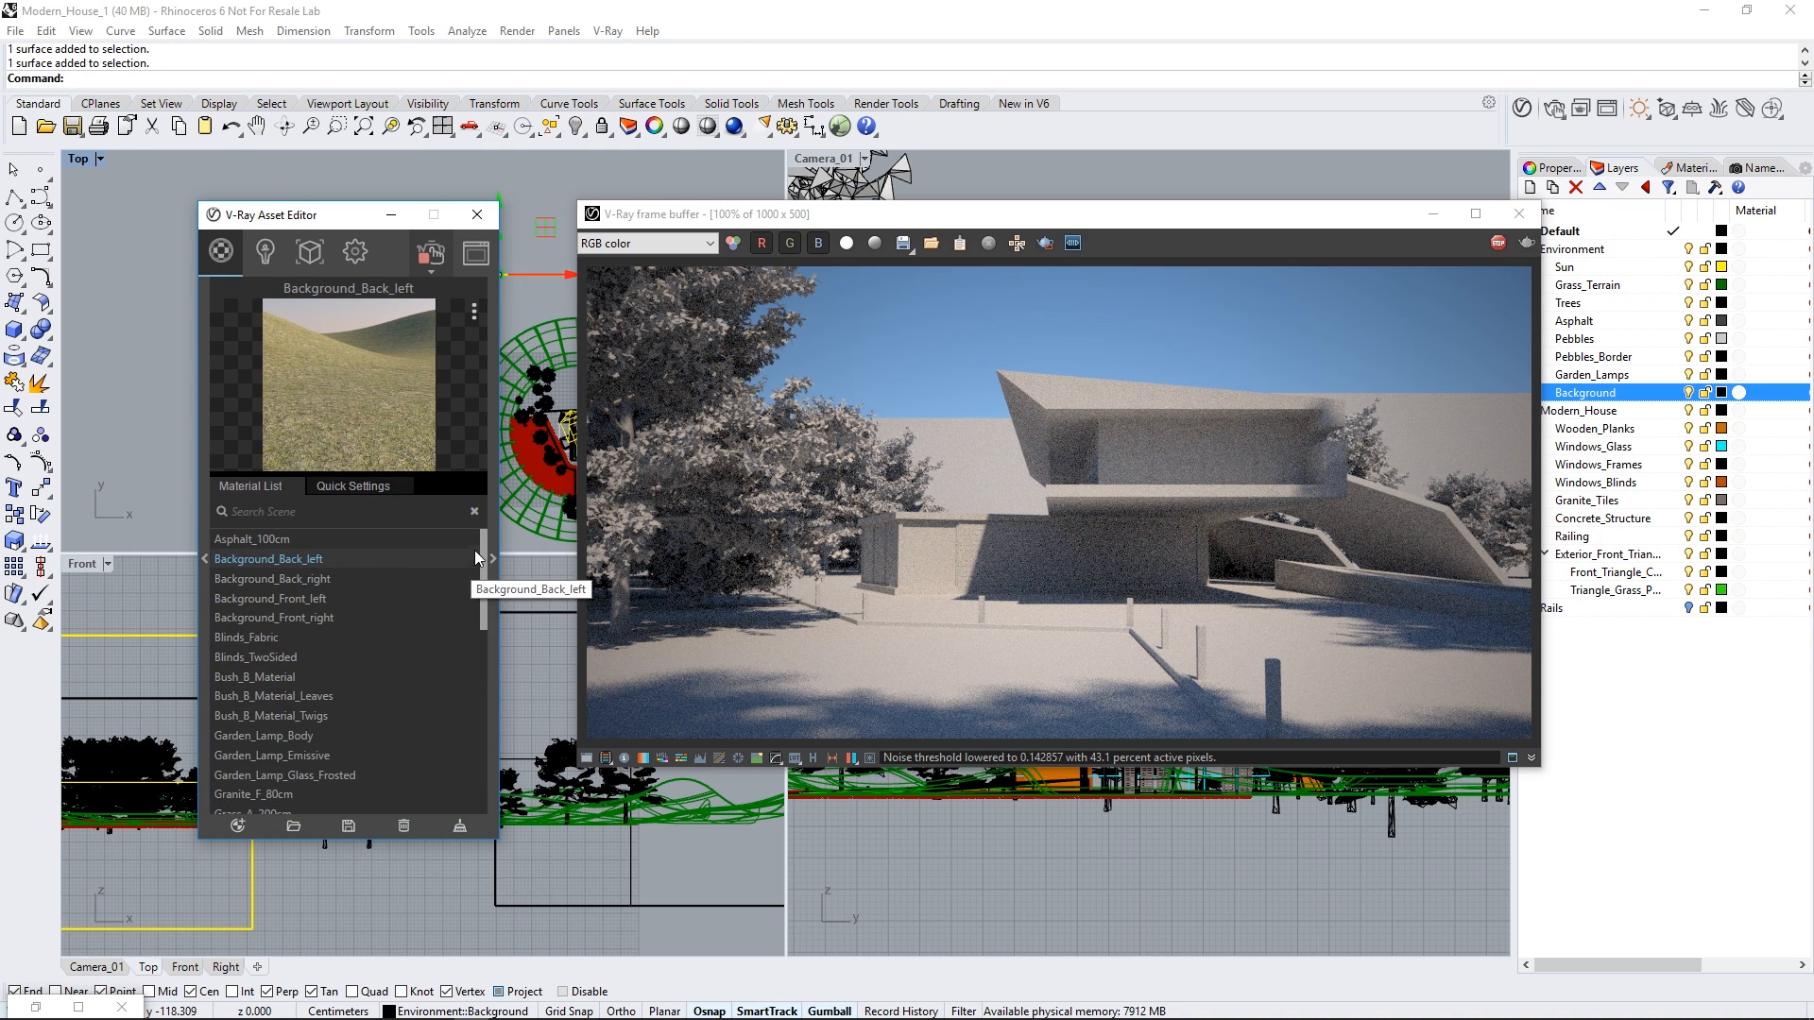
pyautogui.click(493, 558)
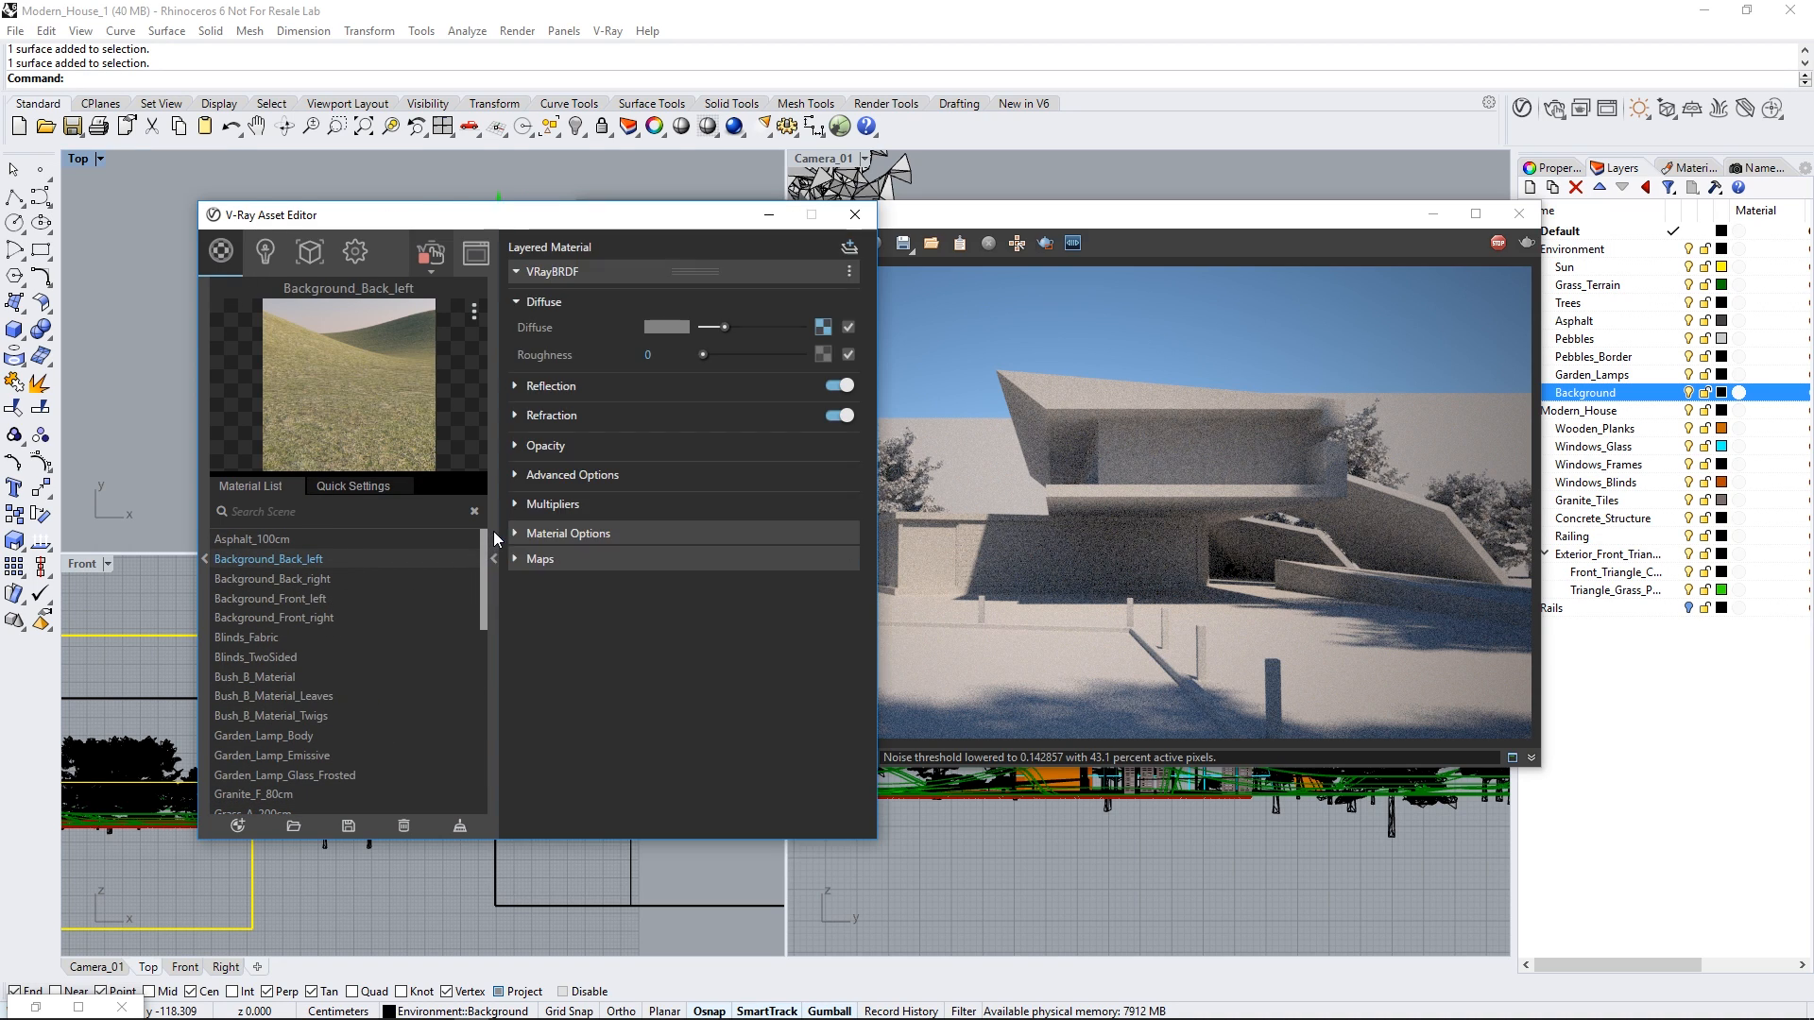
pyautogui.click(823, 327)
pyautogui.click(849, 518)
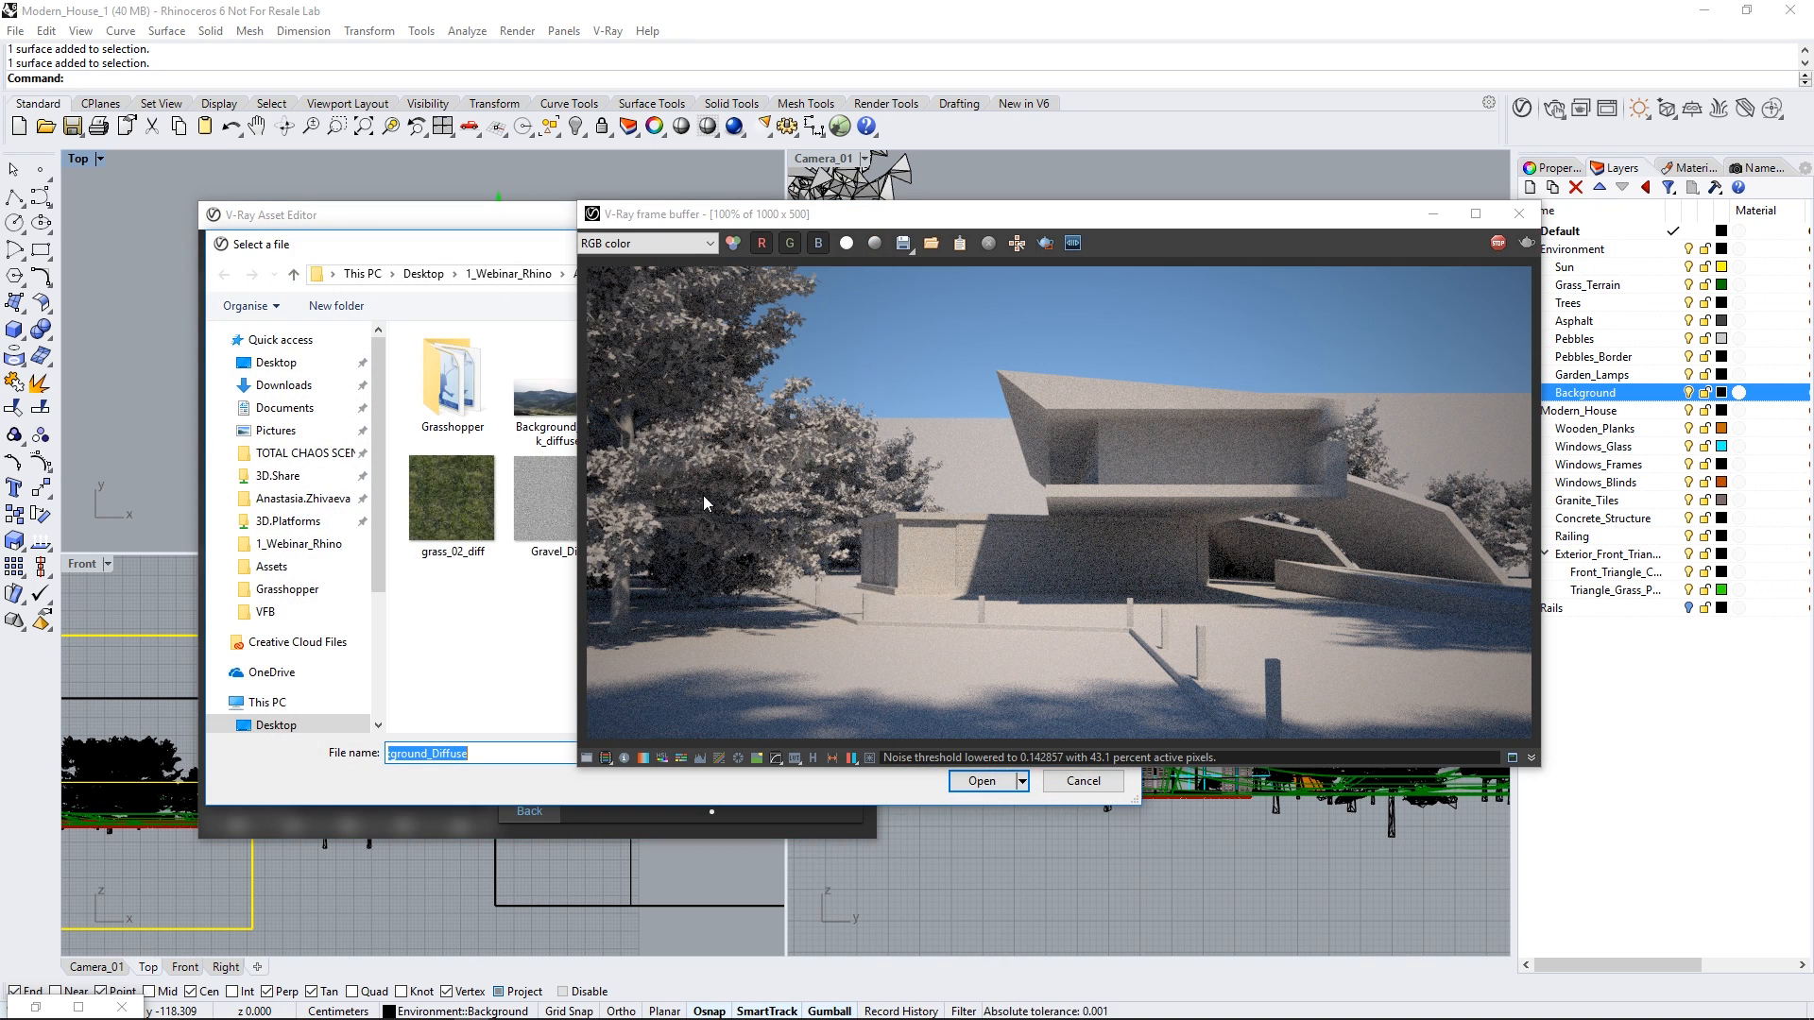
pyautogui.click(542, 407)
pyautogui.rightClick(544, 395)
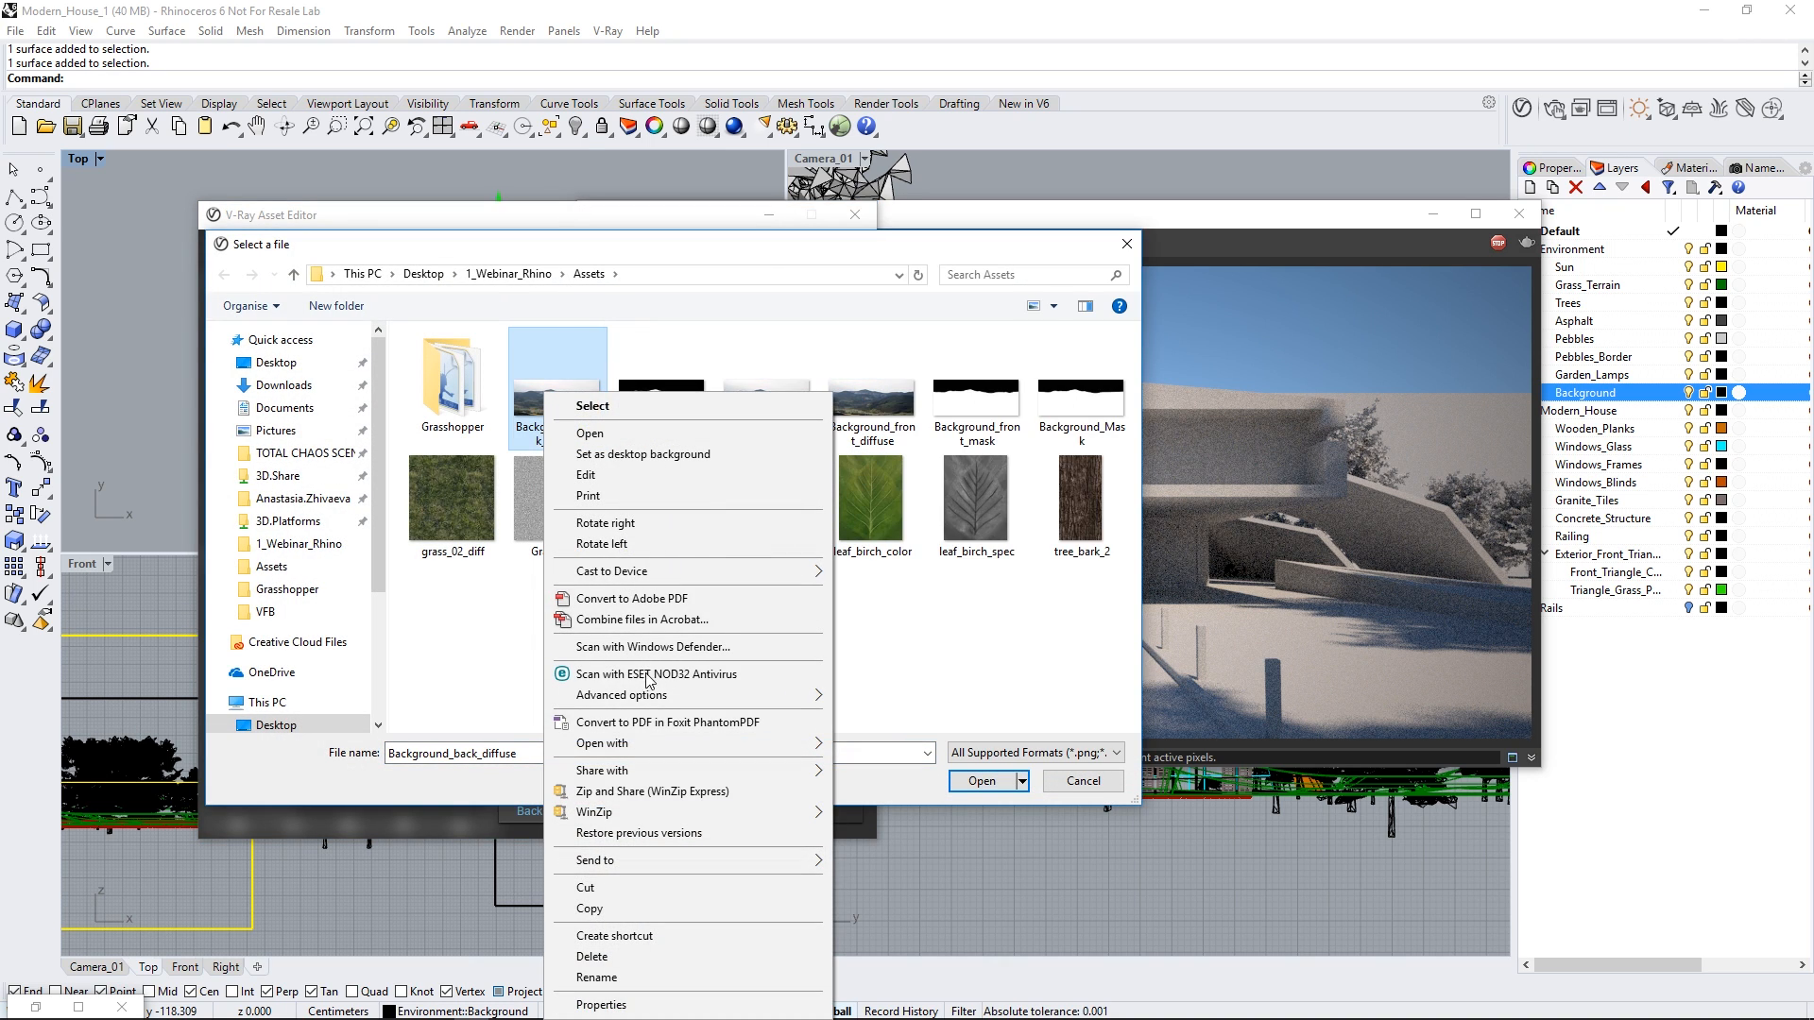
pyautogui.moveTo(700, 746)
pyautogui.click(865, 785)
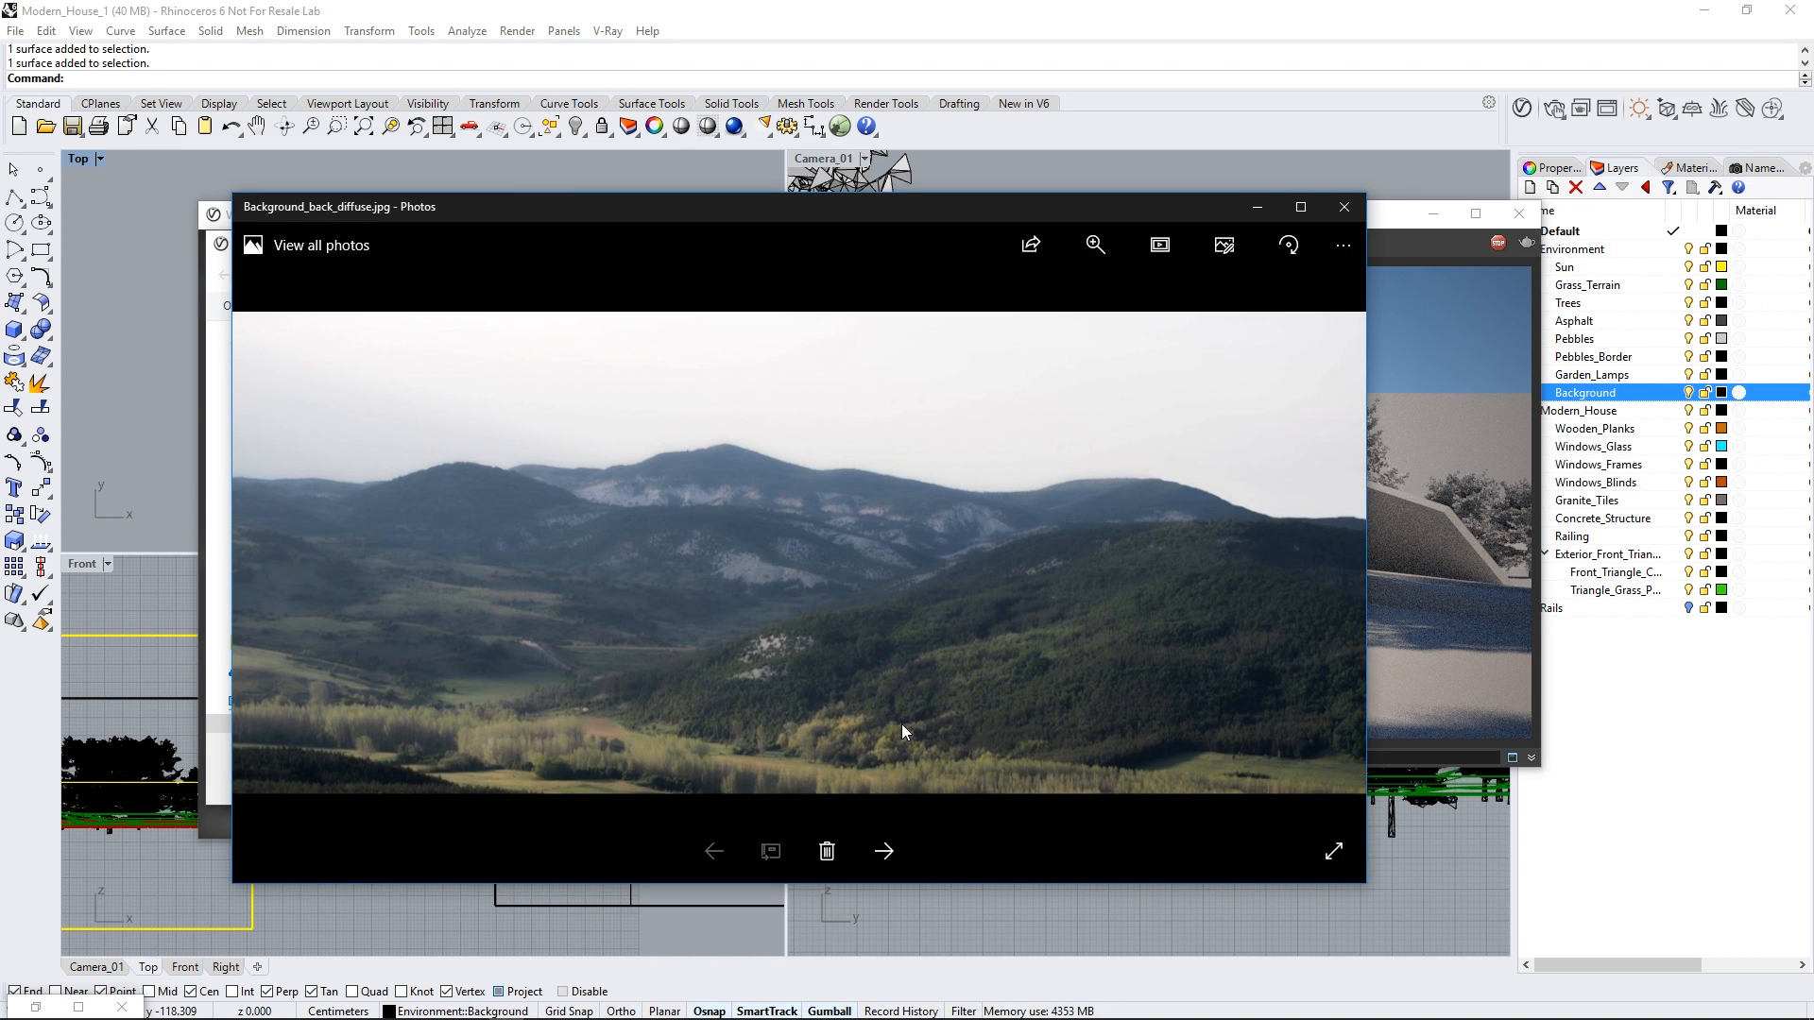
pyautogui.click(1344, 217)
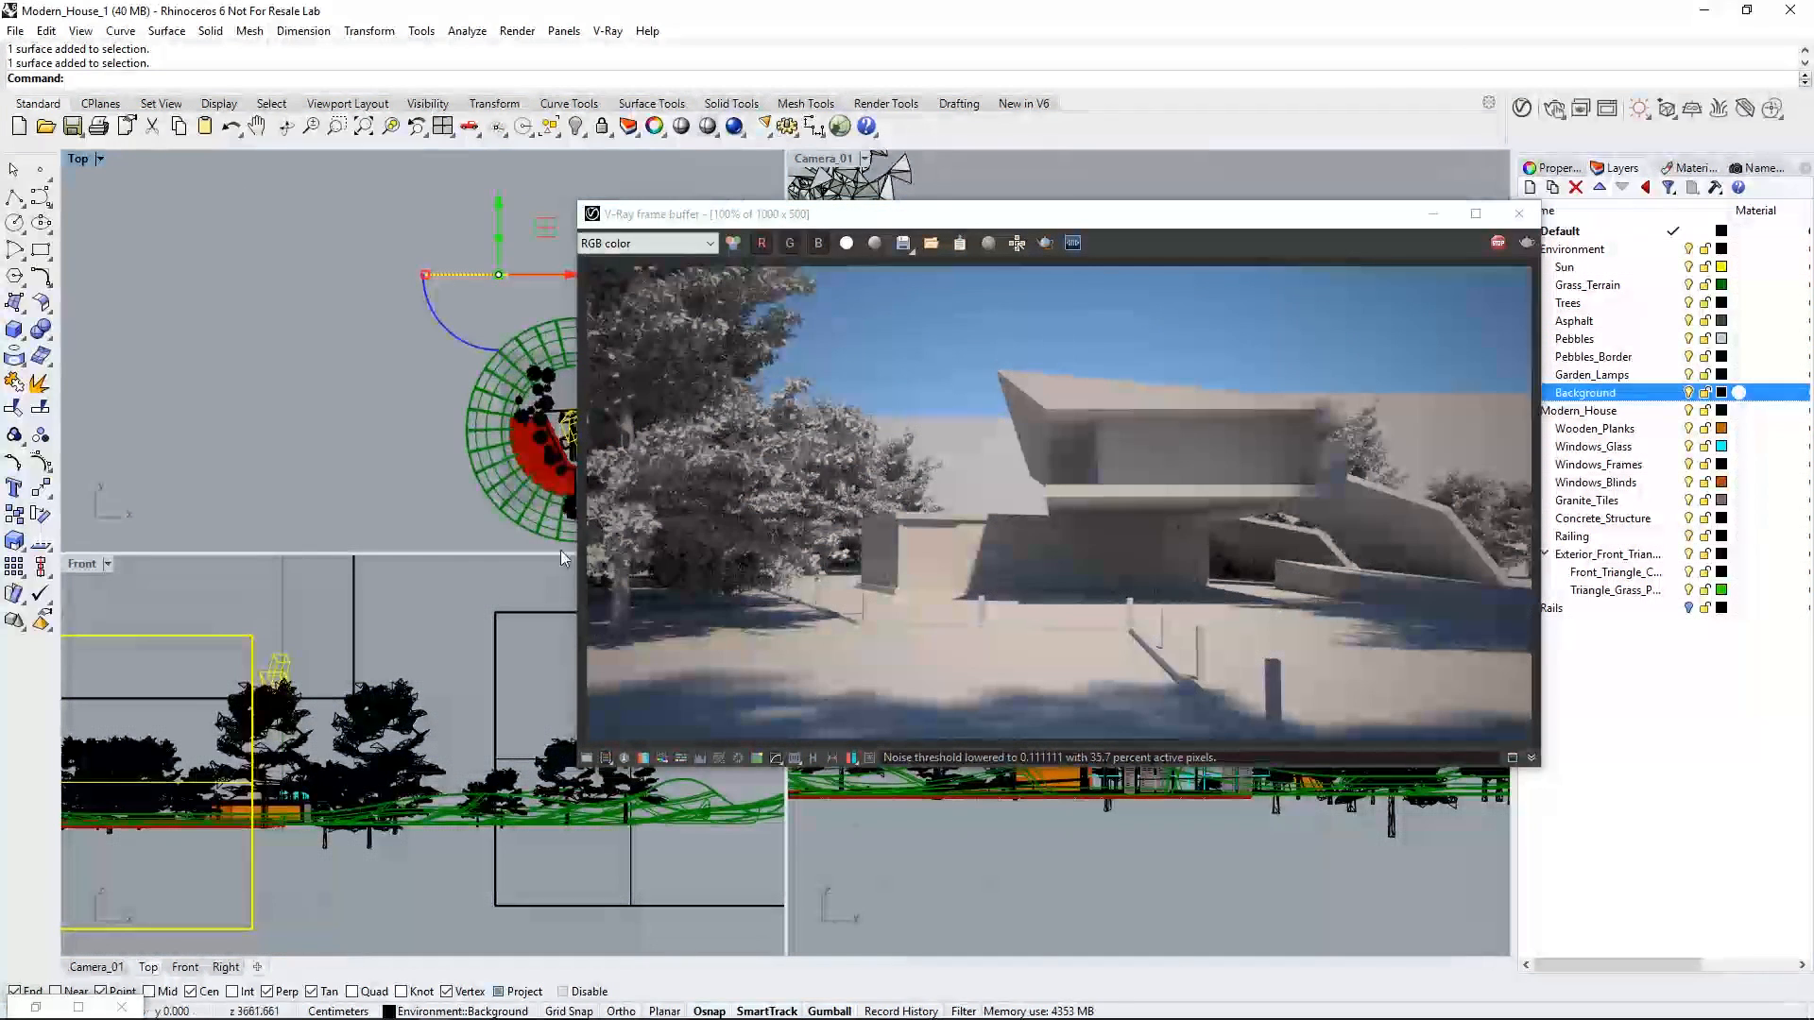
# Step: Bring back the V-Ray Asset Editor and examine the opacity bitmap of the Background_Back_left material
pyautogui.click(1521, 107)
pyautogui.press('Return')
pyautogui.click(528, 813)
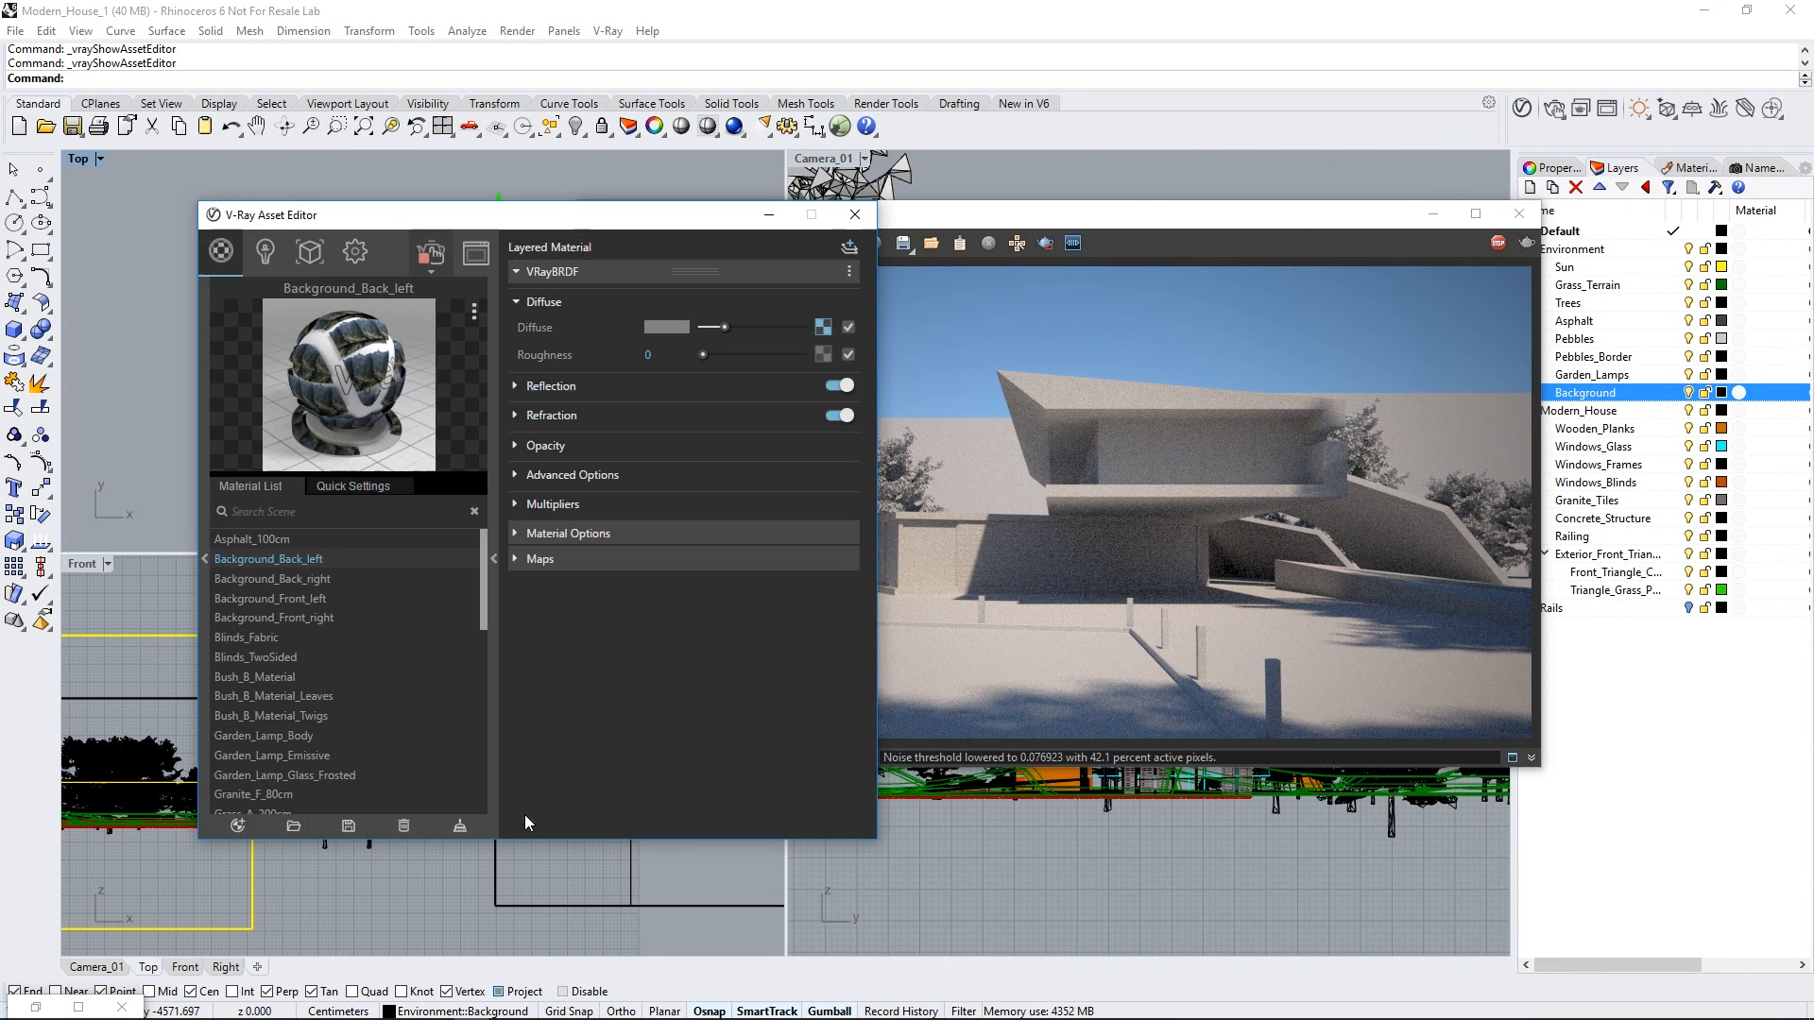
pyautogui.click(548, 445)
pyautogui.click(823, 471)
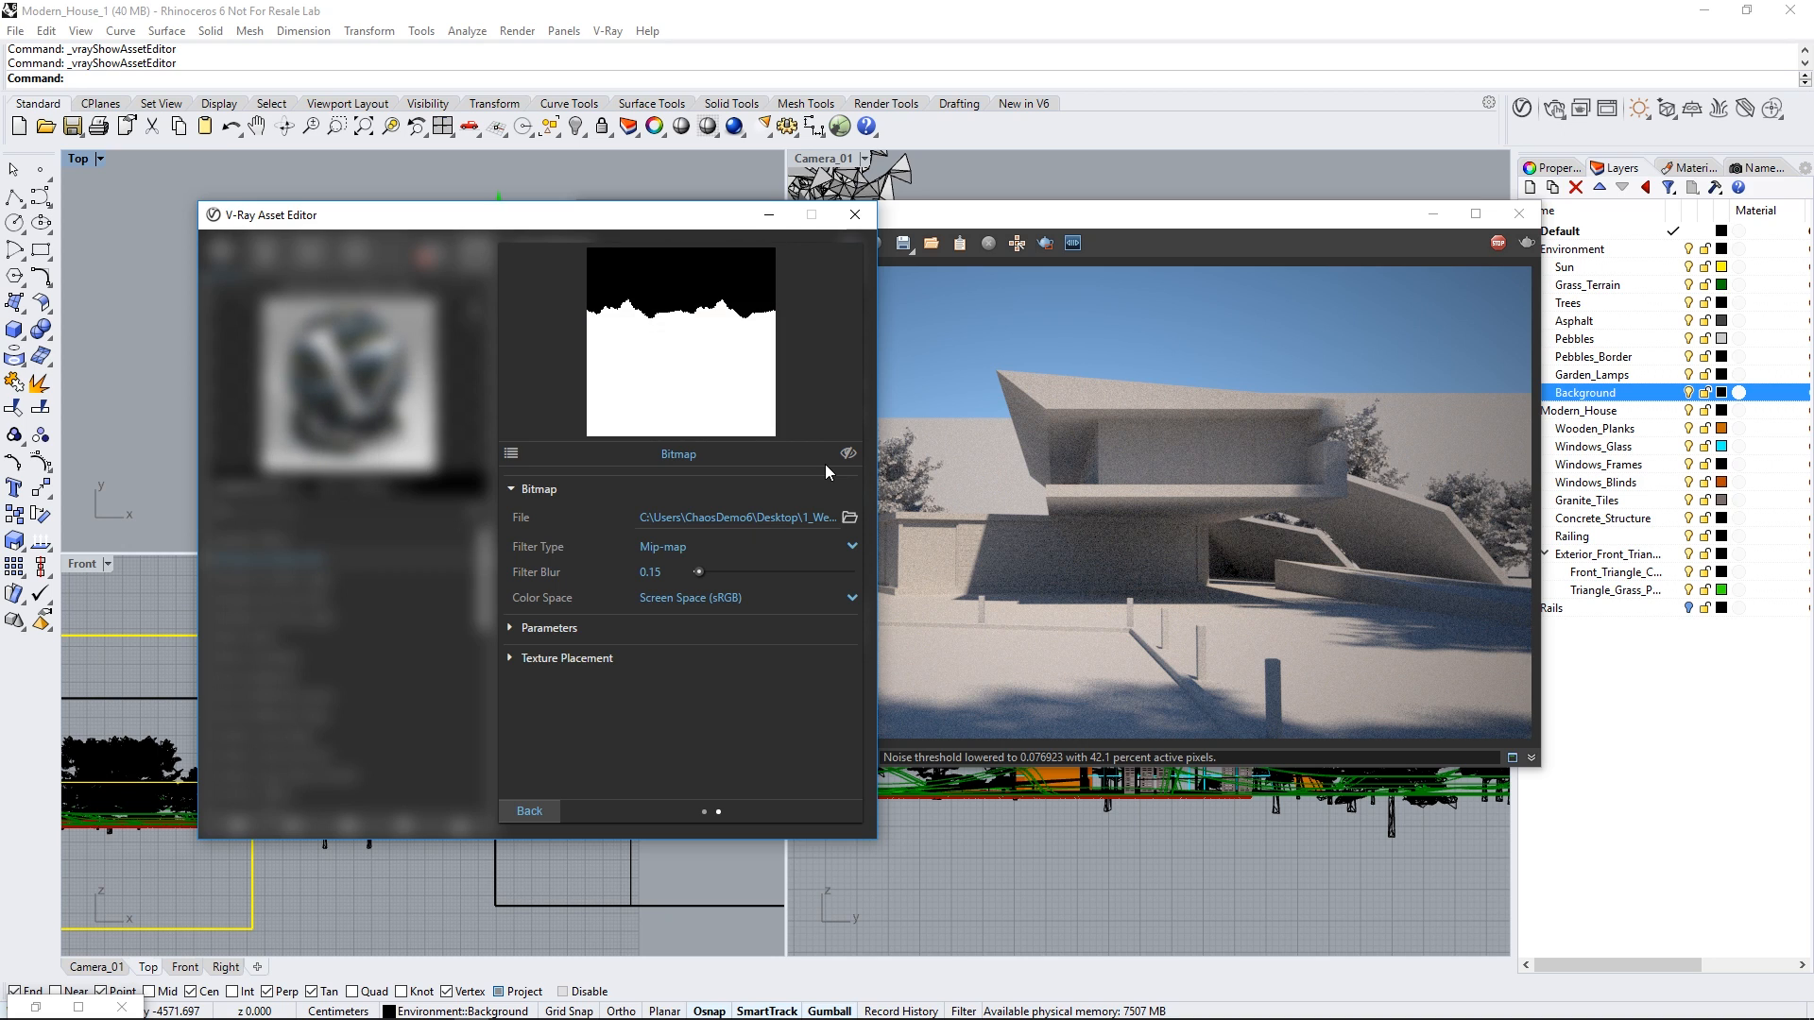
pyautogui.click(551, 801)
pyautogui.click(490, 626)
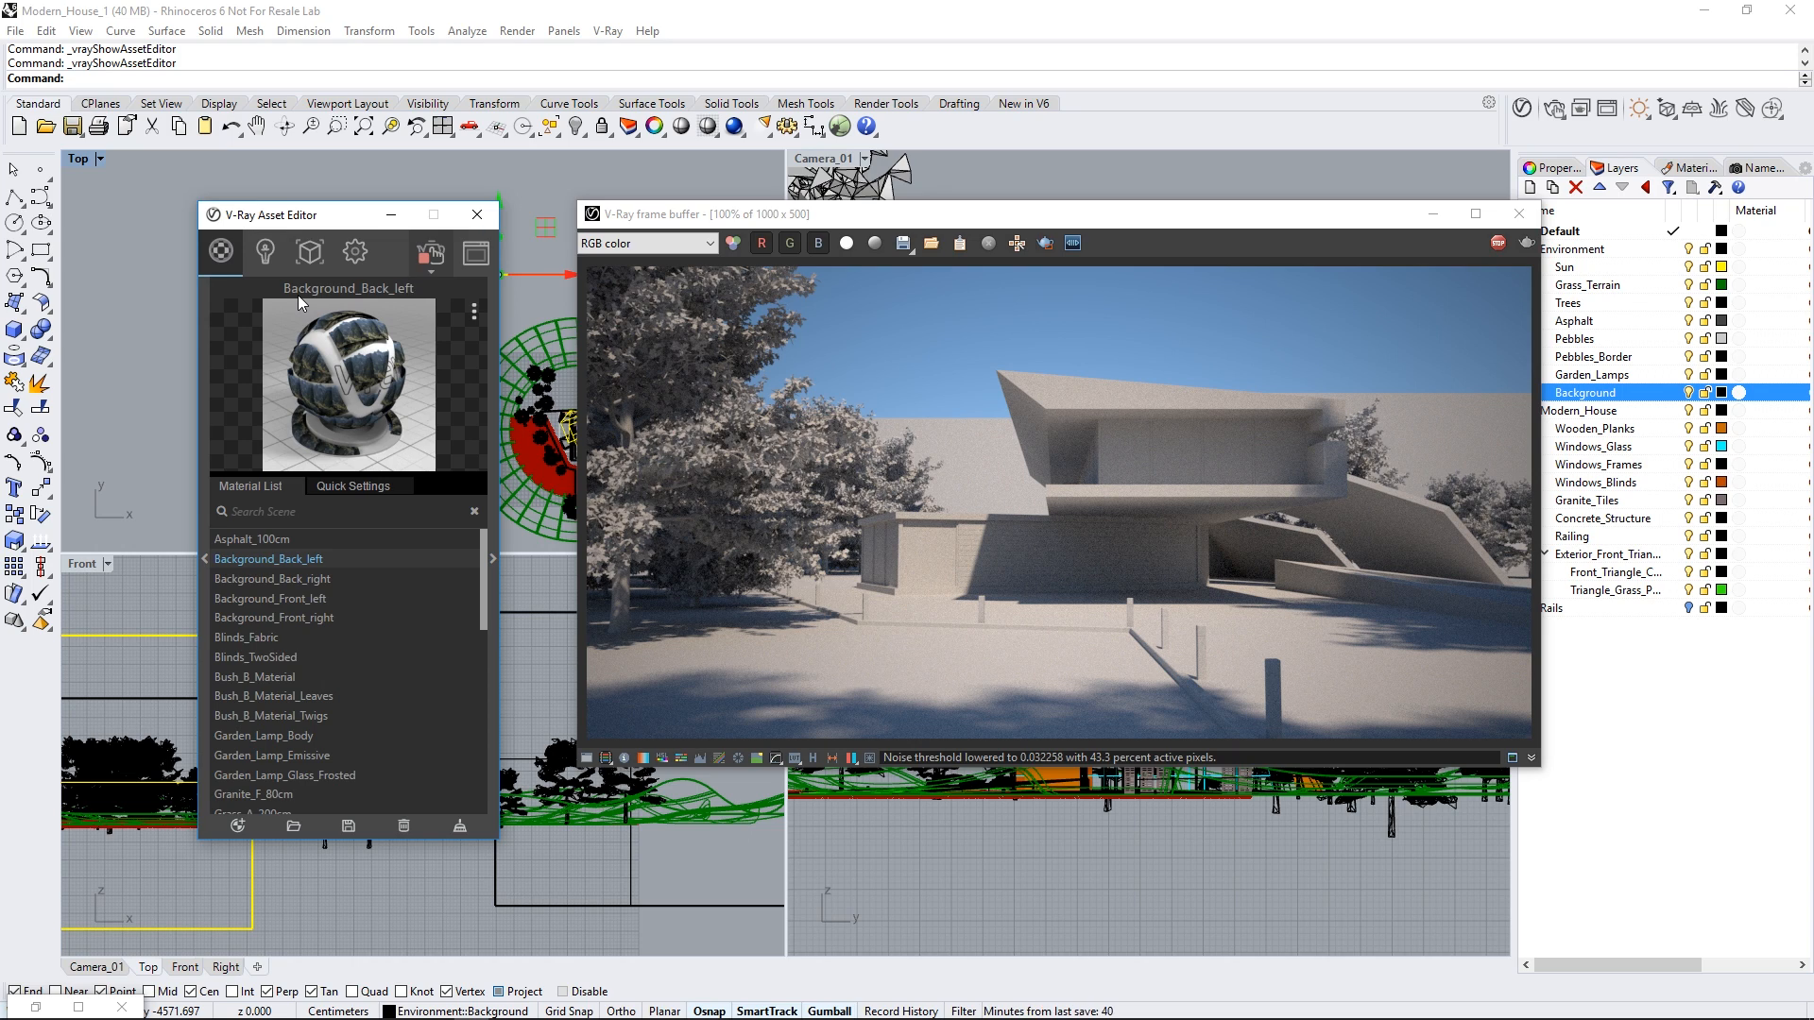
# Step: Turn off Material Override in the render settings and inspect the sub-materials assigned in the Tree_A_Material multi material
pyautogui.click(354, 252)
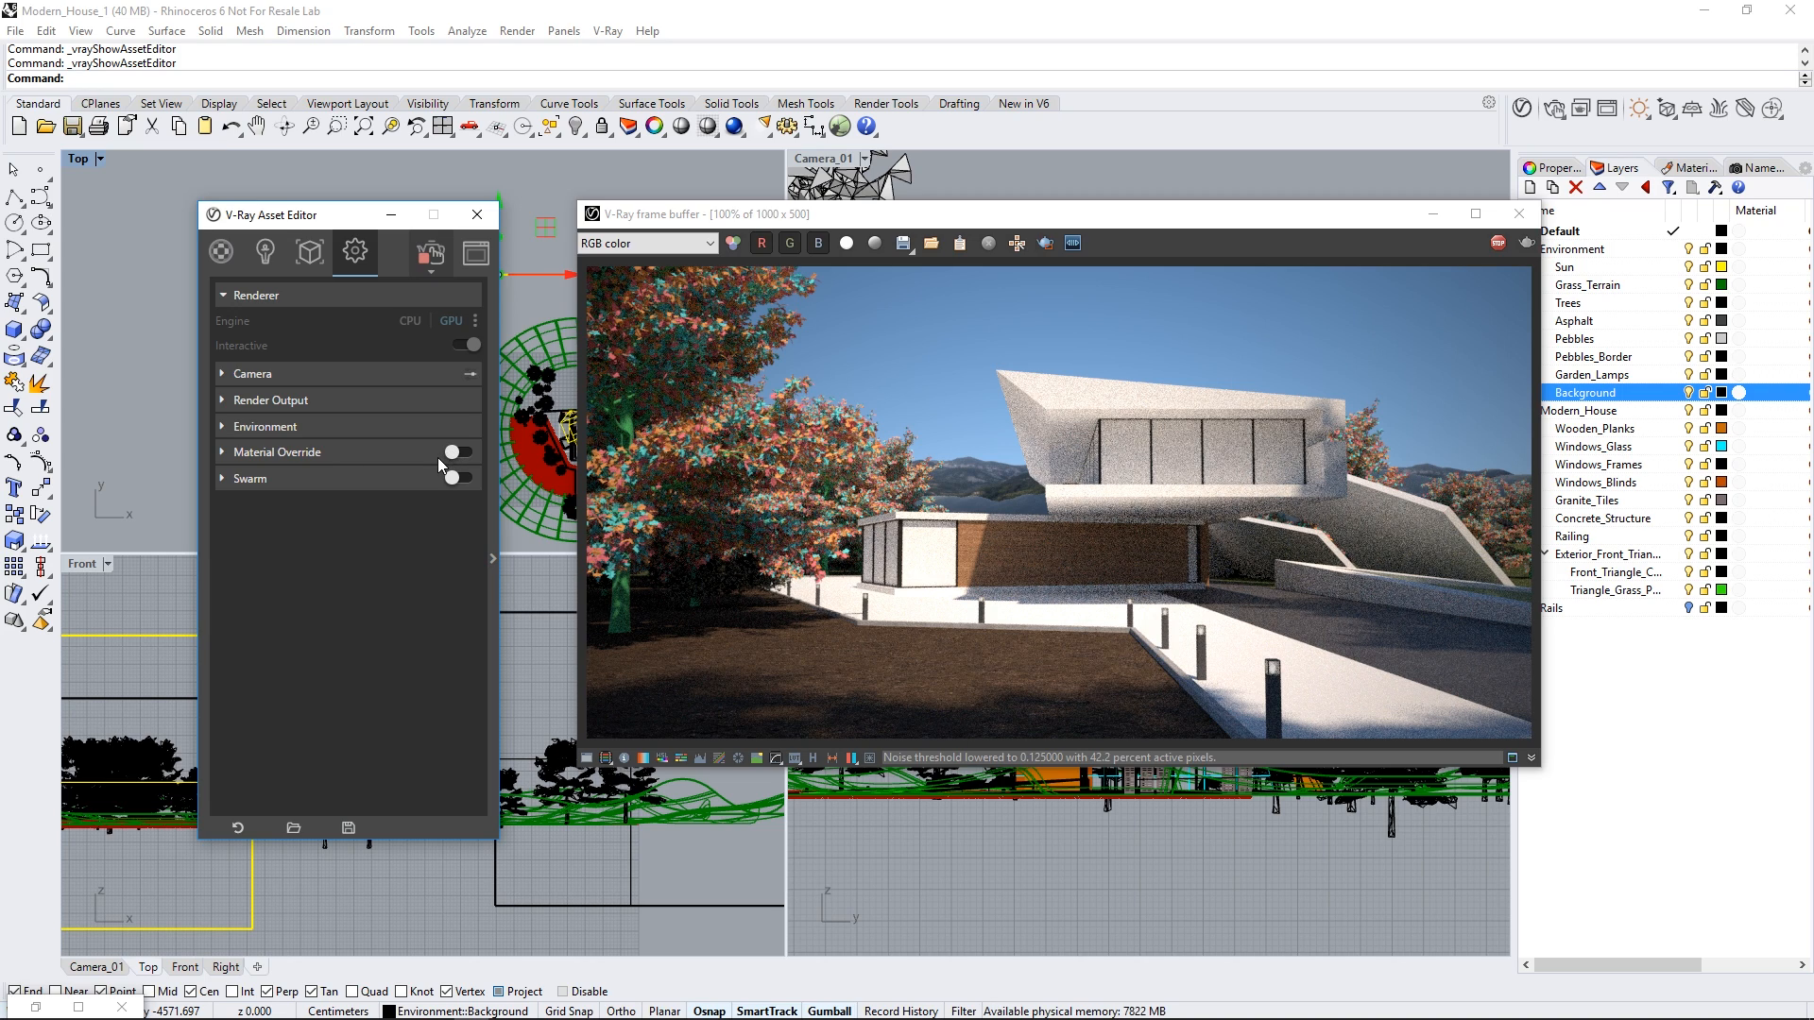
pyautogui.click(220, 252)
pyautogui.scroll(-10, 411, 690)
pyautogui.click(307, 672)
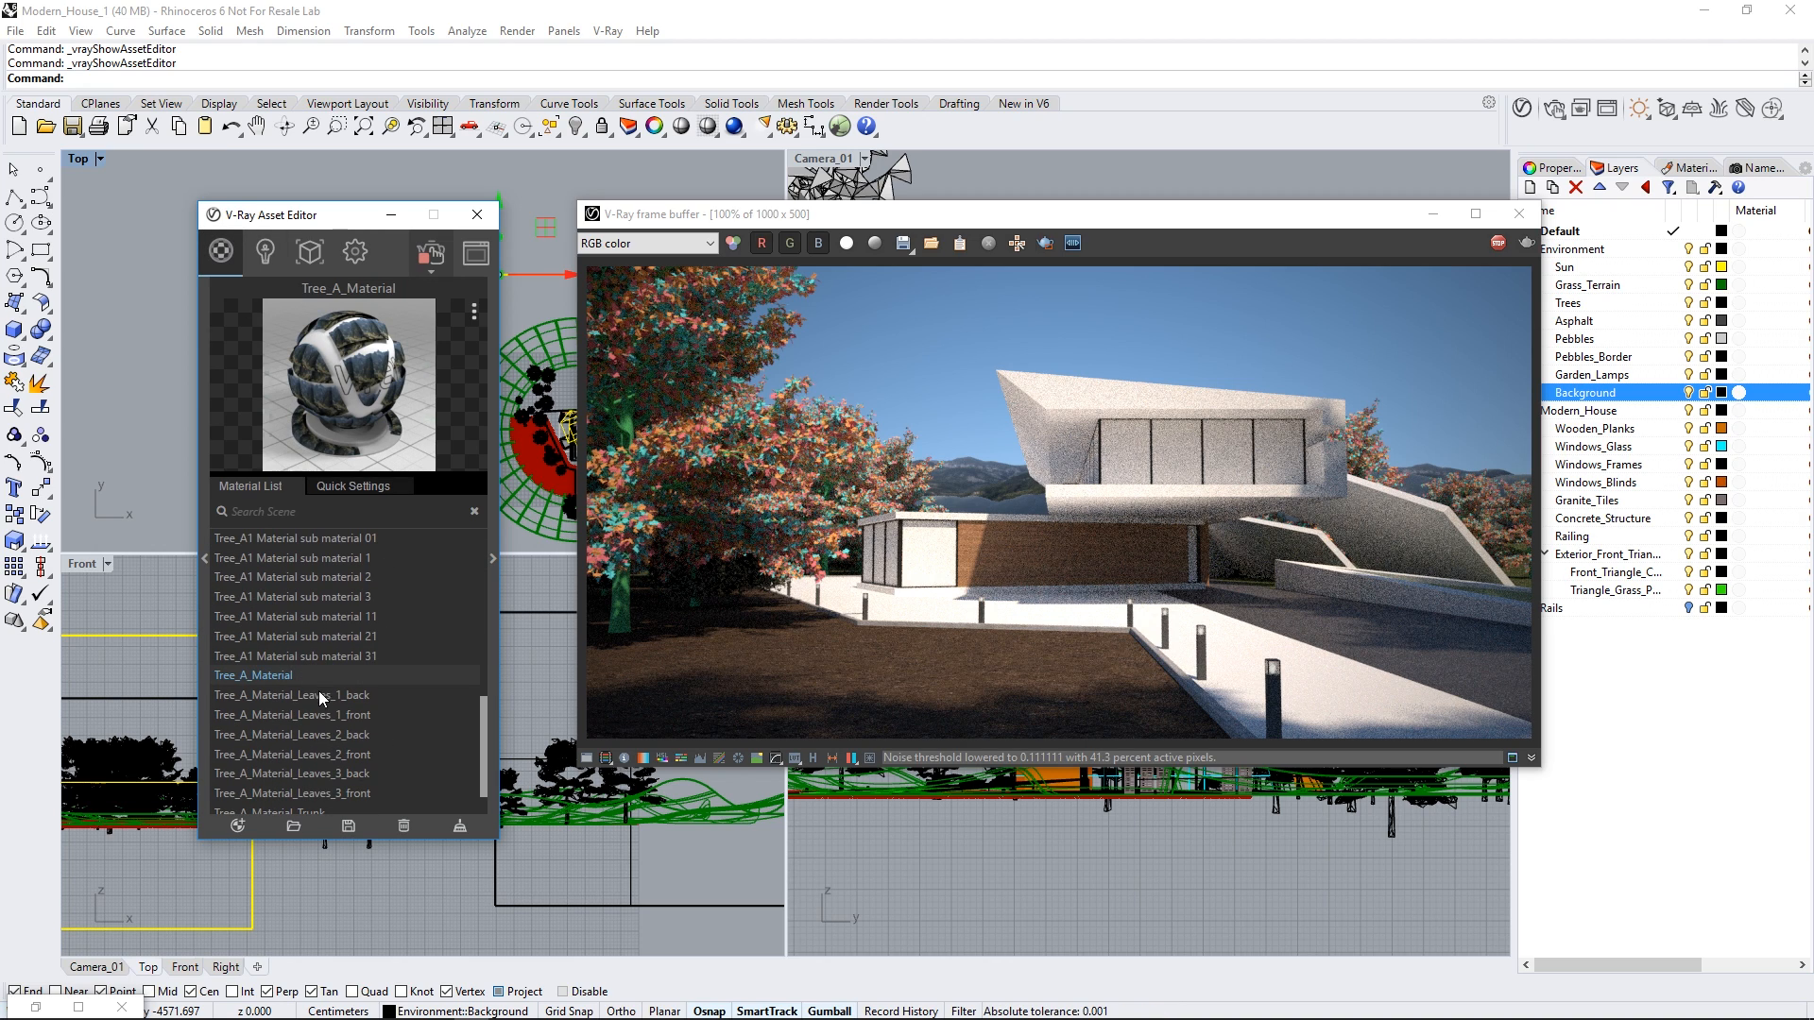
pyautogui.scroll(-2, 326, 692)
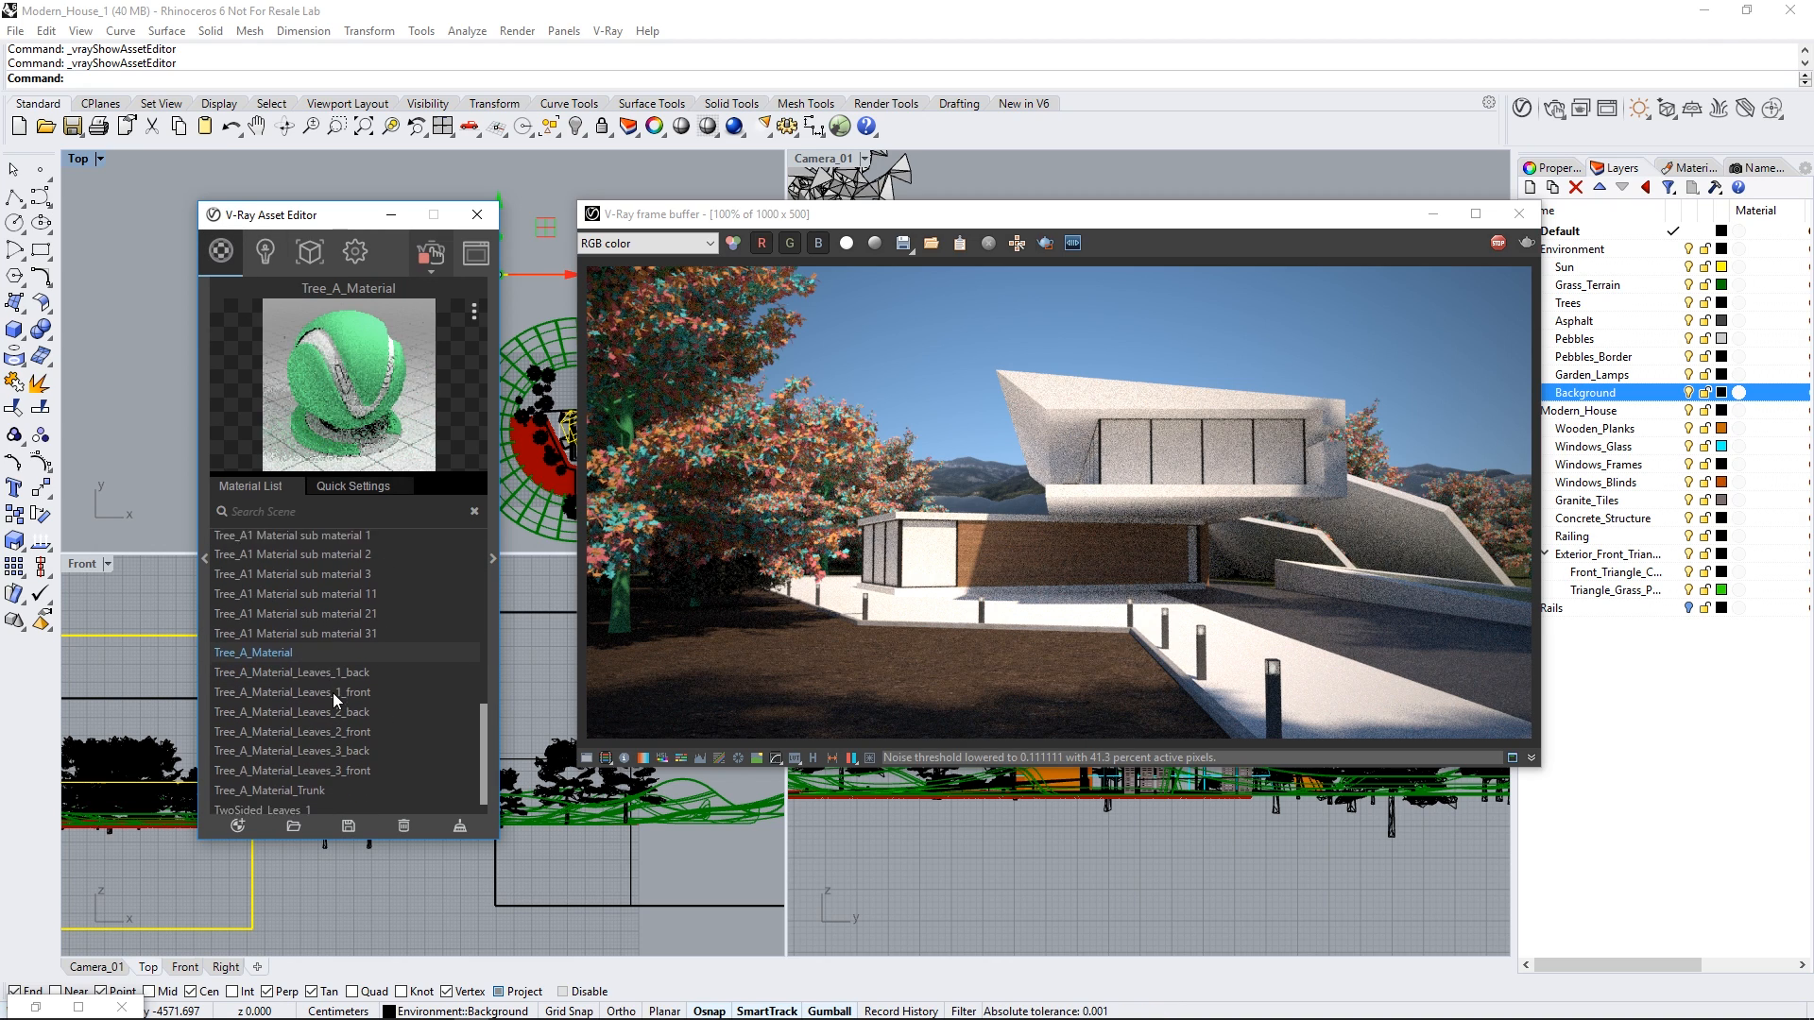
pyautogui.click(492, 576)
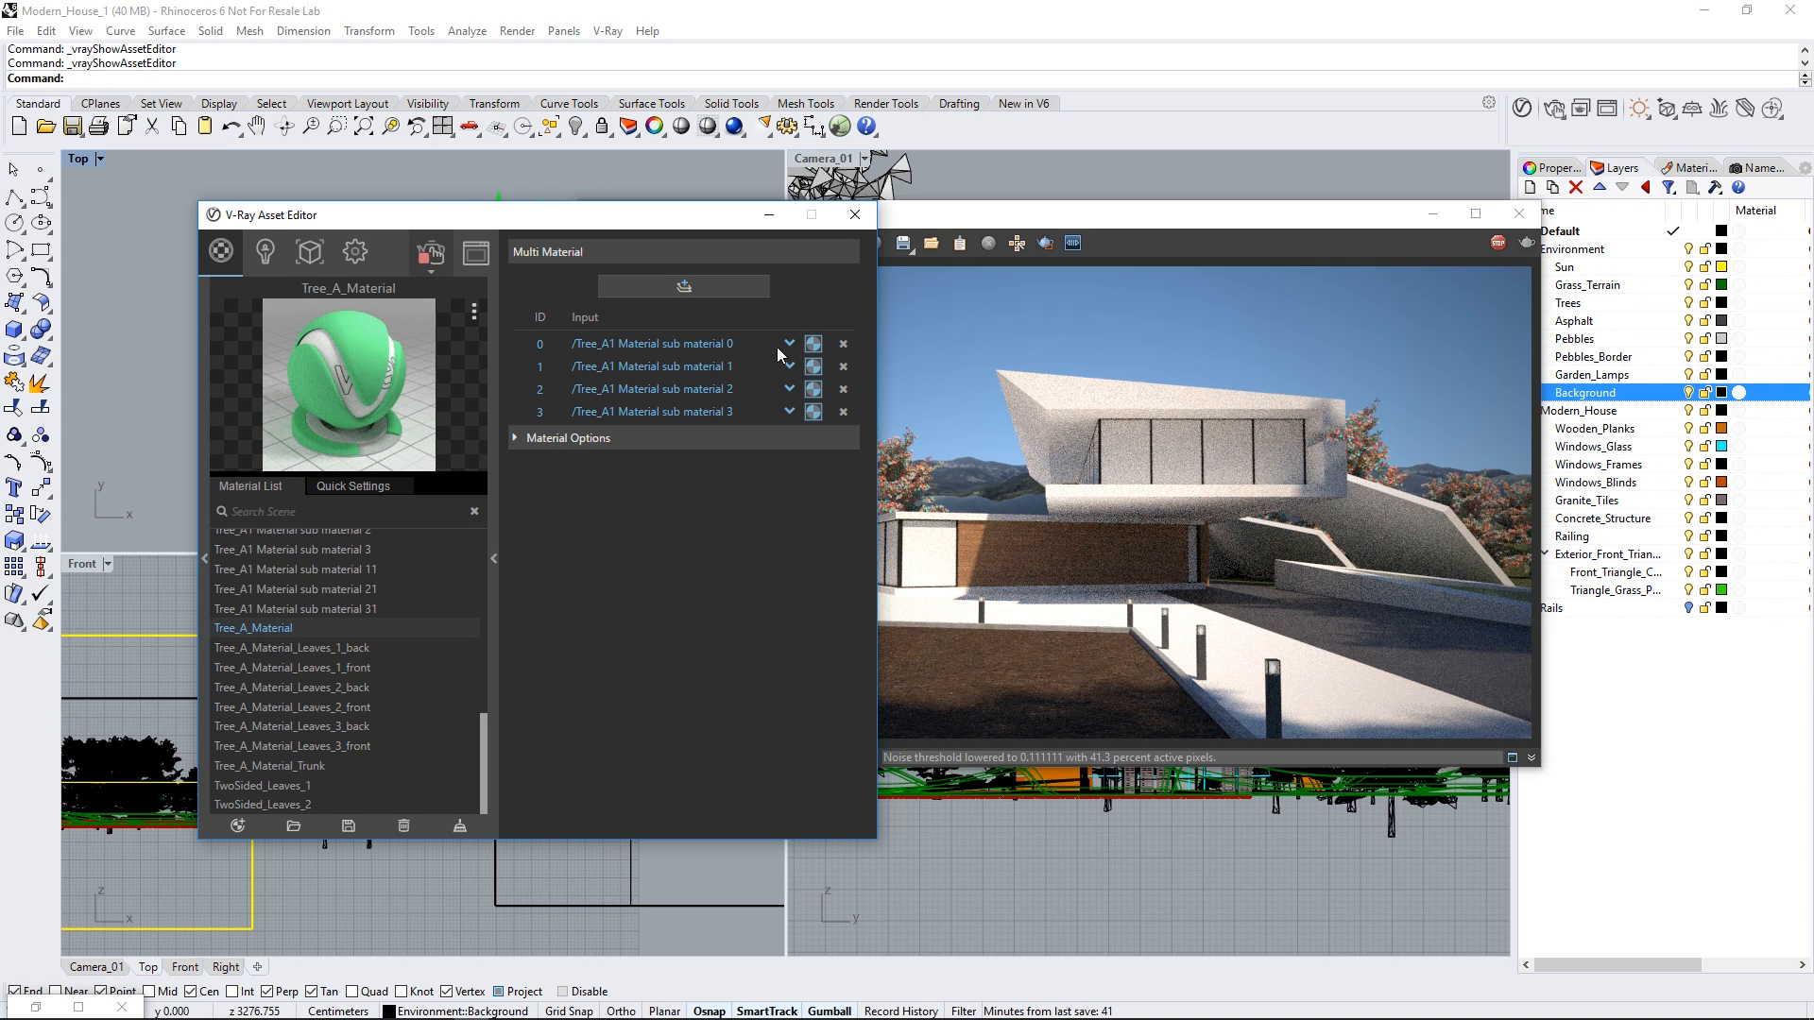
pyautogui.click(493, 562)
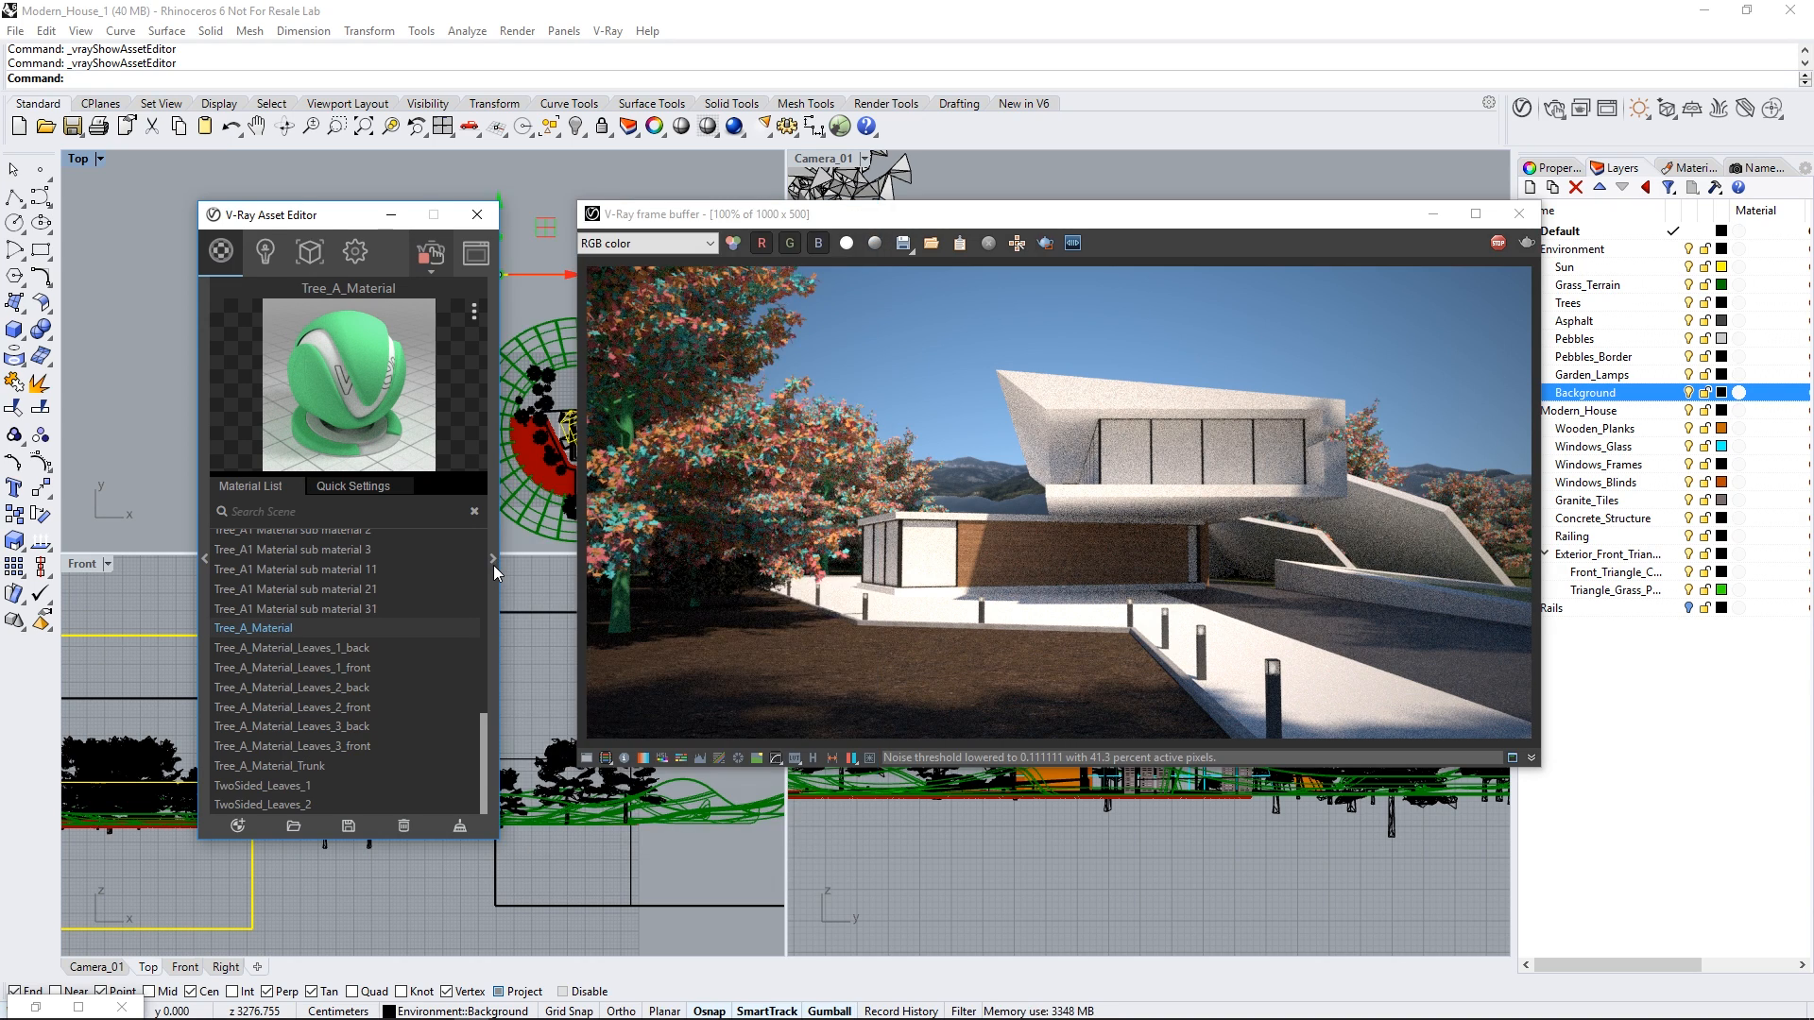
# Step: Limit the interactive rendering to a region over the large trees beside the house
pyautogui.click(1045, 243)
pyautogui.moveTo(879, 619); pyautogui.dragTo(561, 240)
pyautogui.scroll(1, 679, 395)
pyautogui.moveTo(942, 739); pyautogui.dragTo(903, 738)
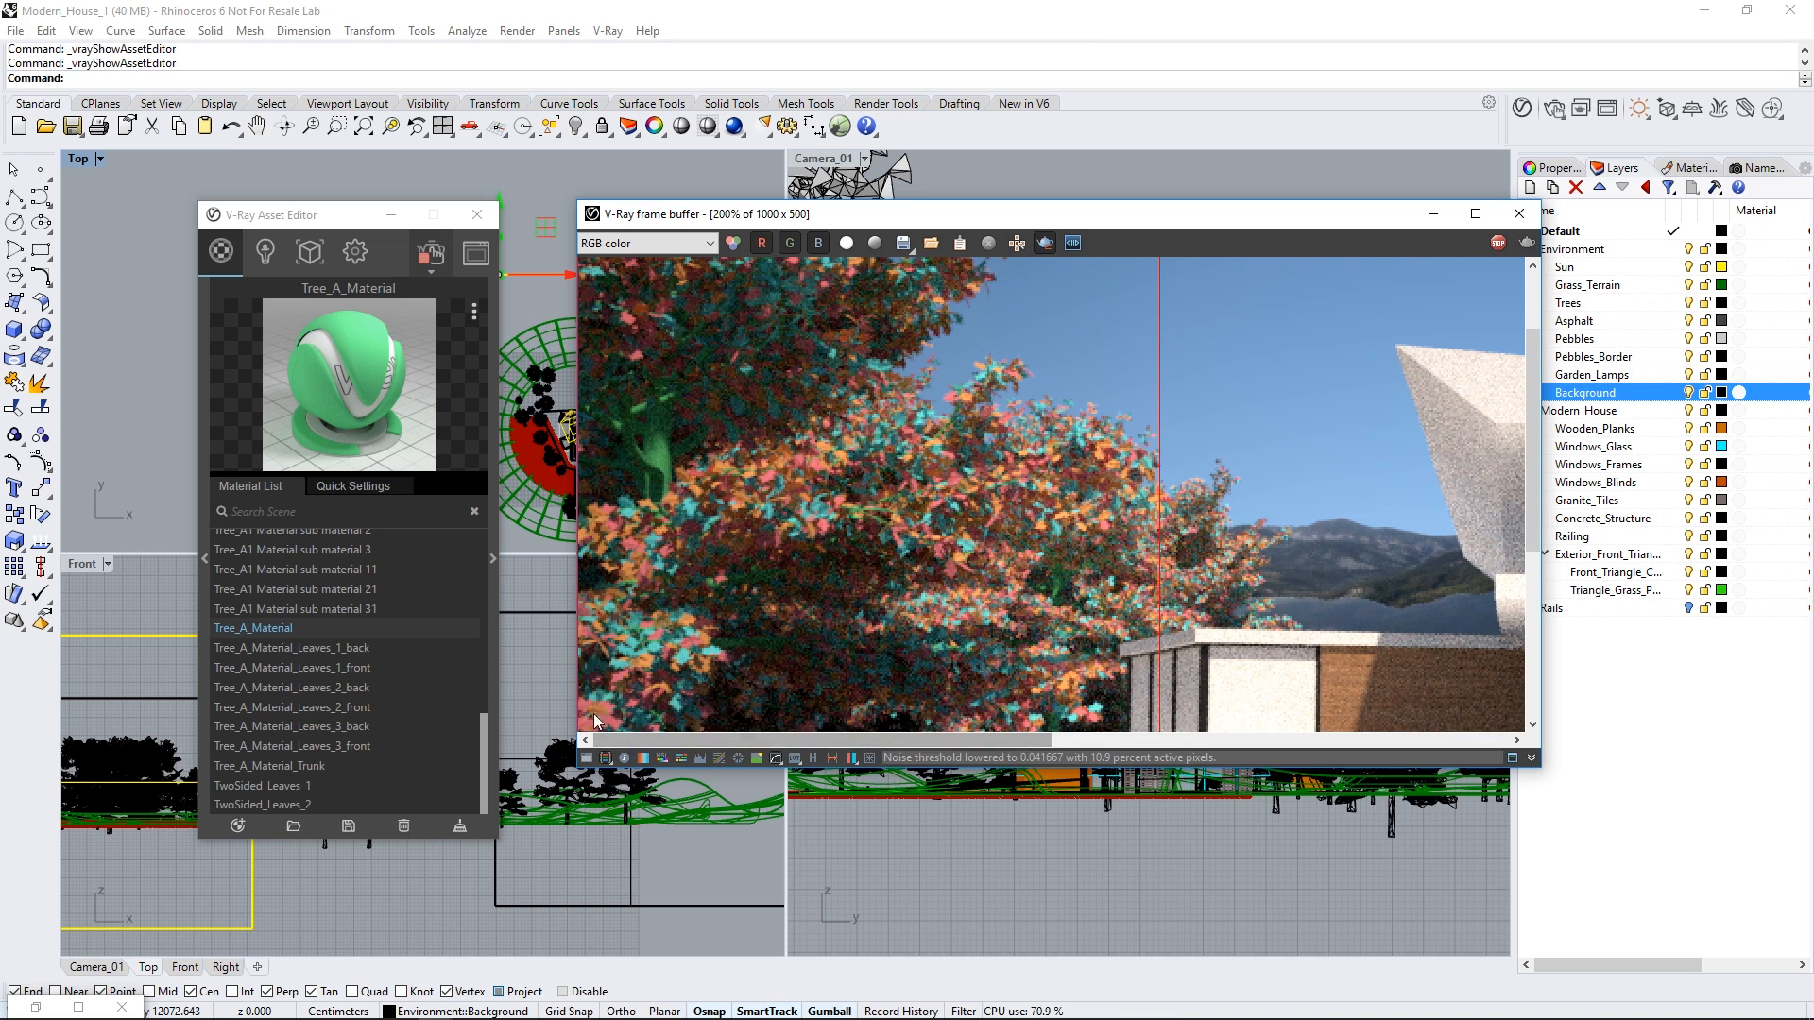
# Step: Preview the Tree_A_Material_Trunk, TwoSided_Leaves_1 and TwoSided_Leaves_2 materials
pyautogui.click(281, 772)
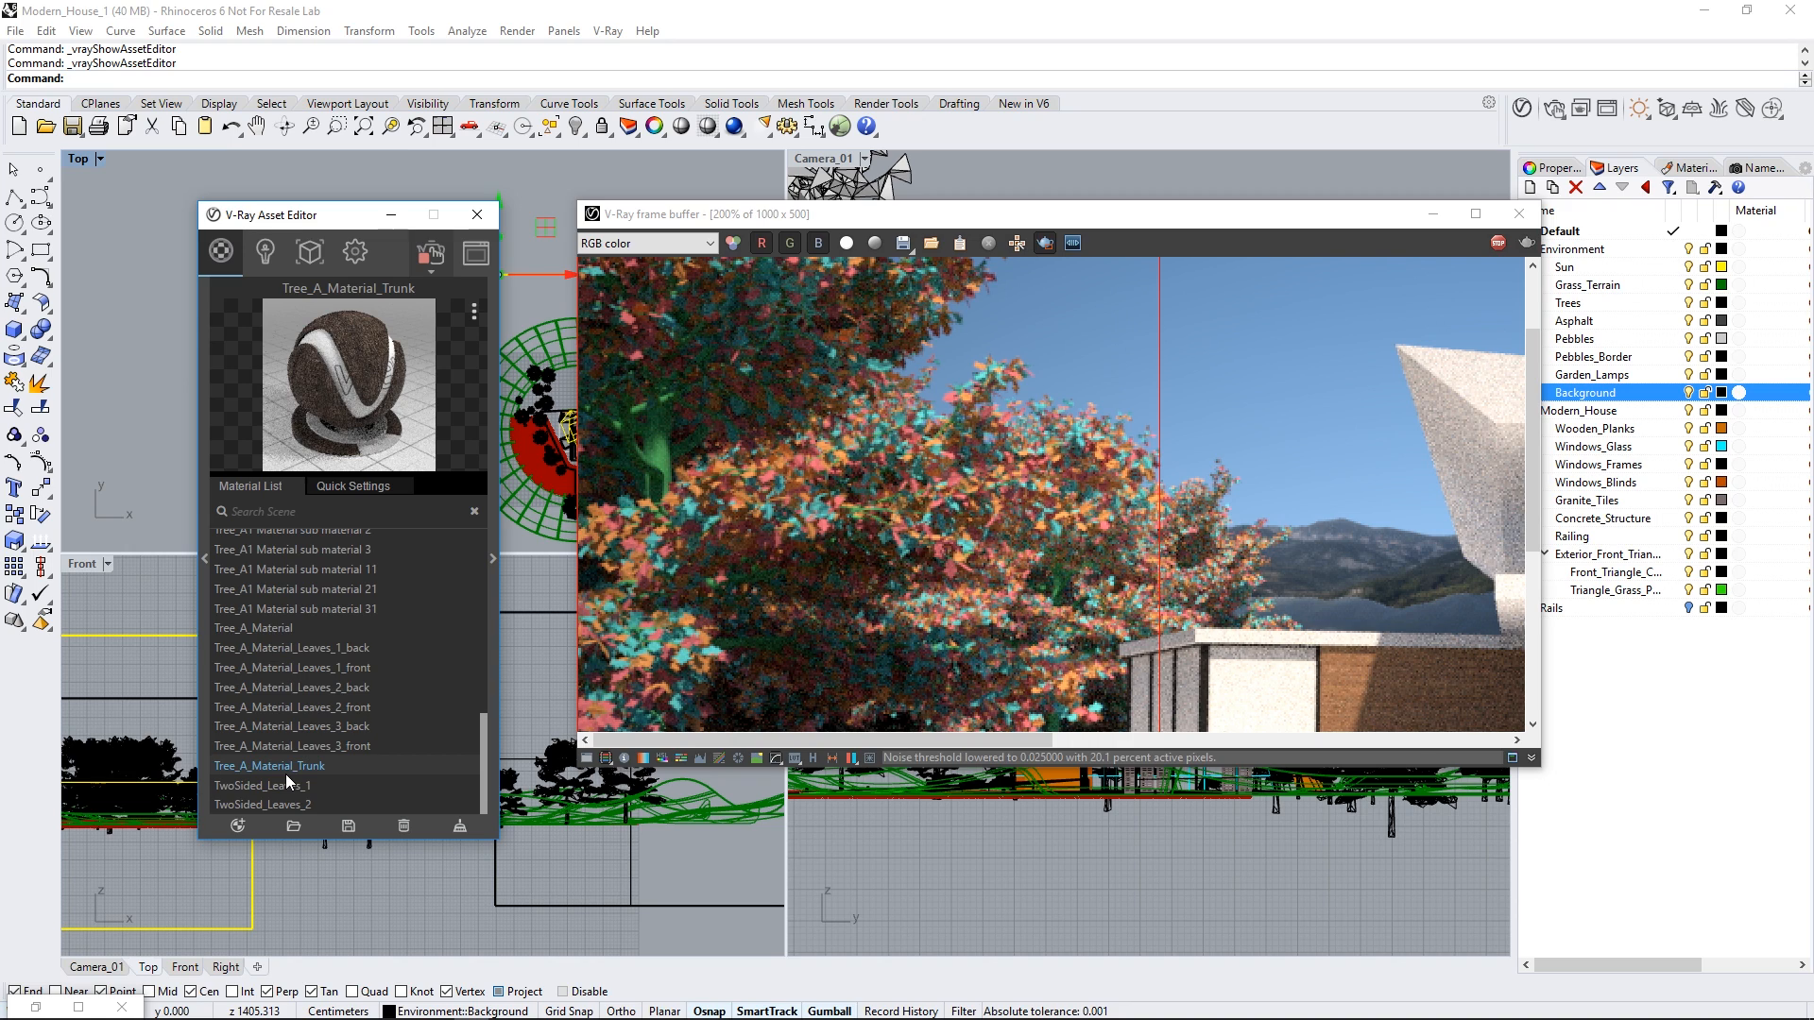
pyautogui.click(287, 787)
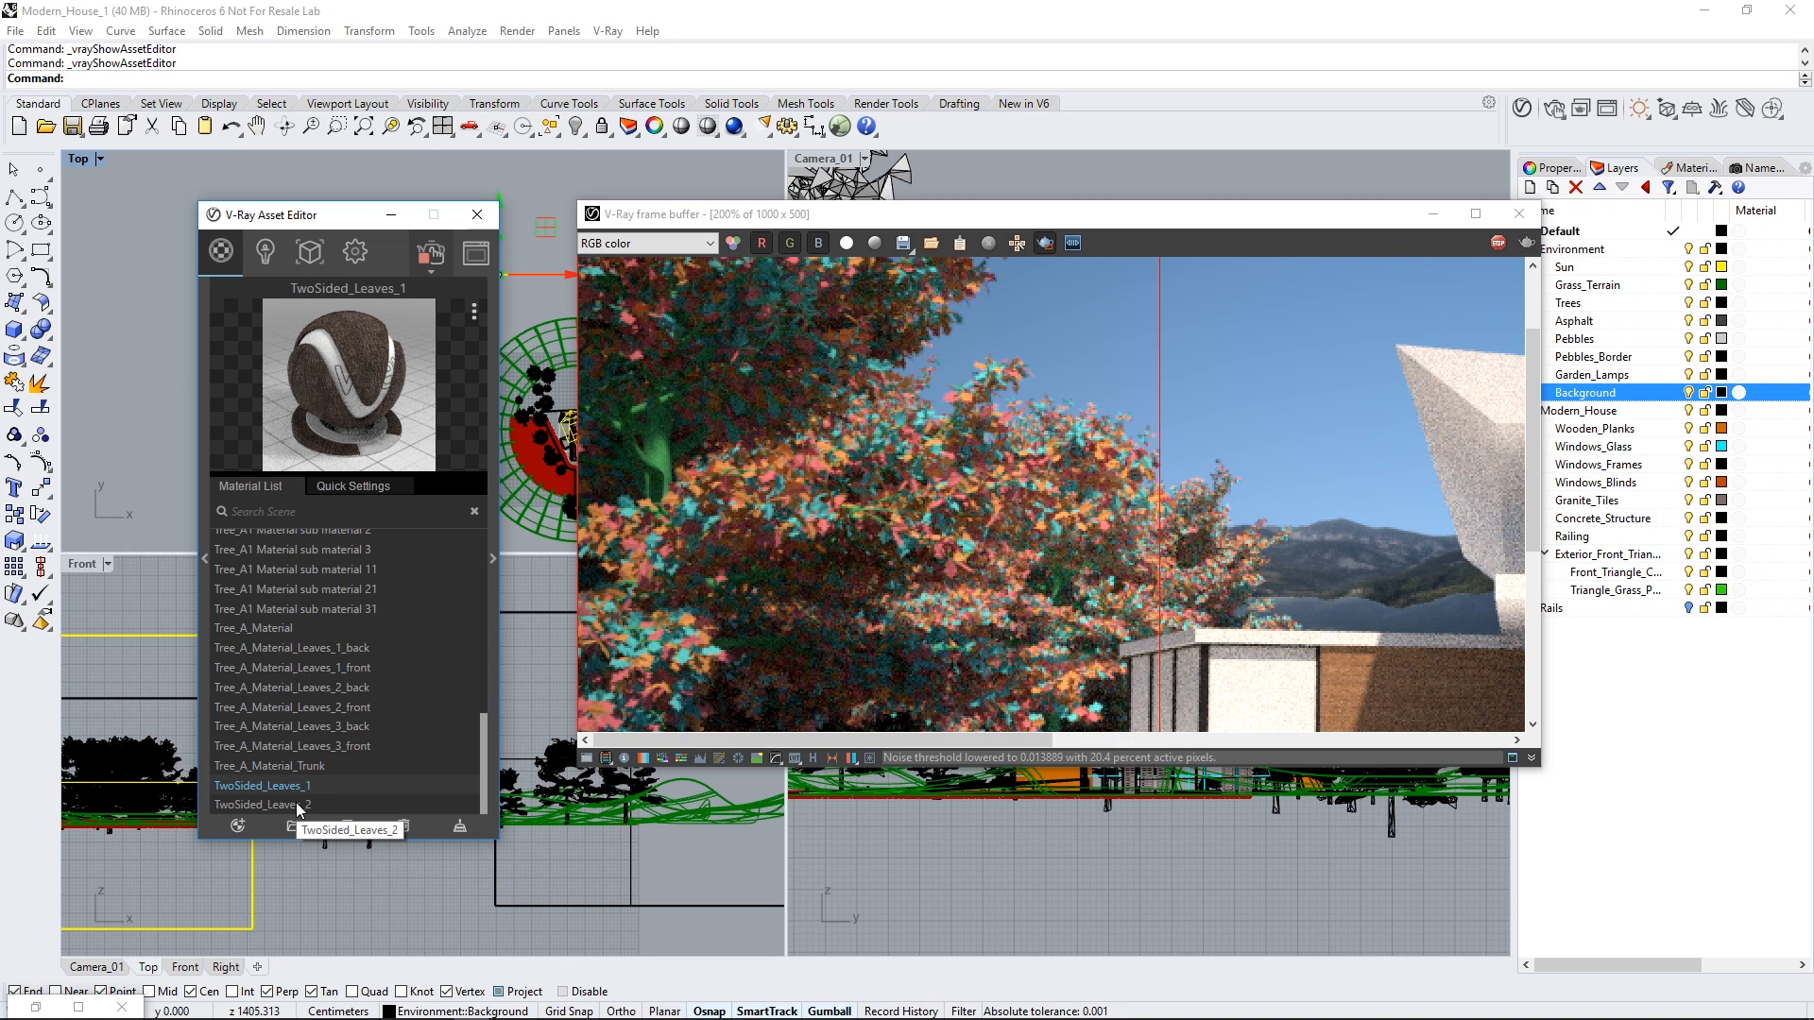
pyautogui.click(296, 805)
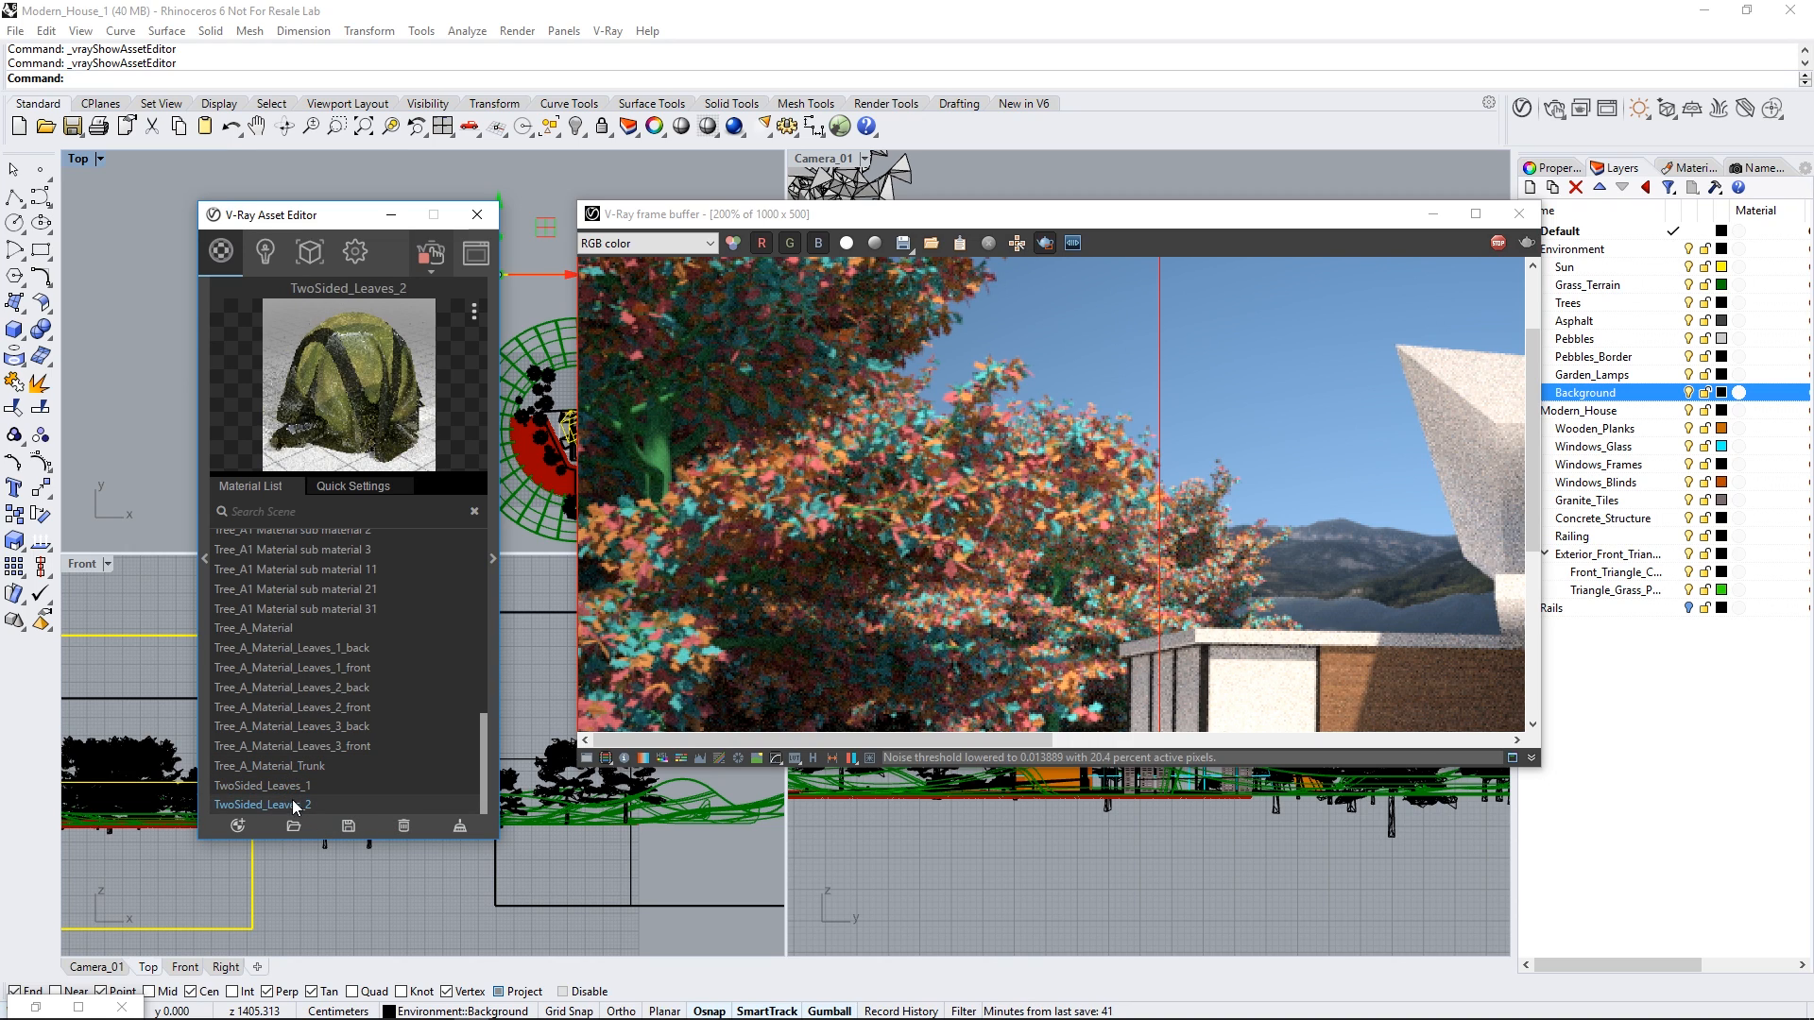
pyautogui.click(285, 785)
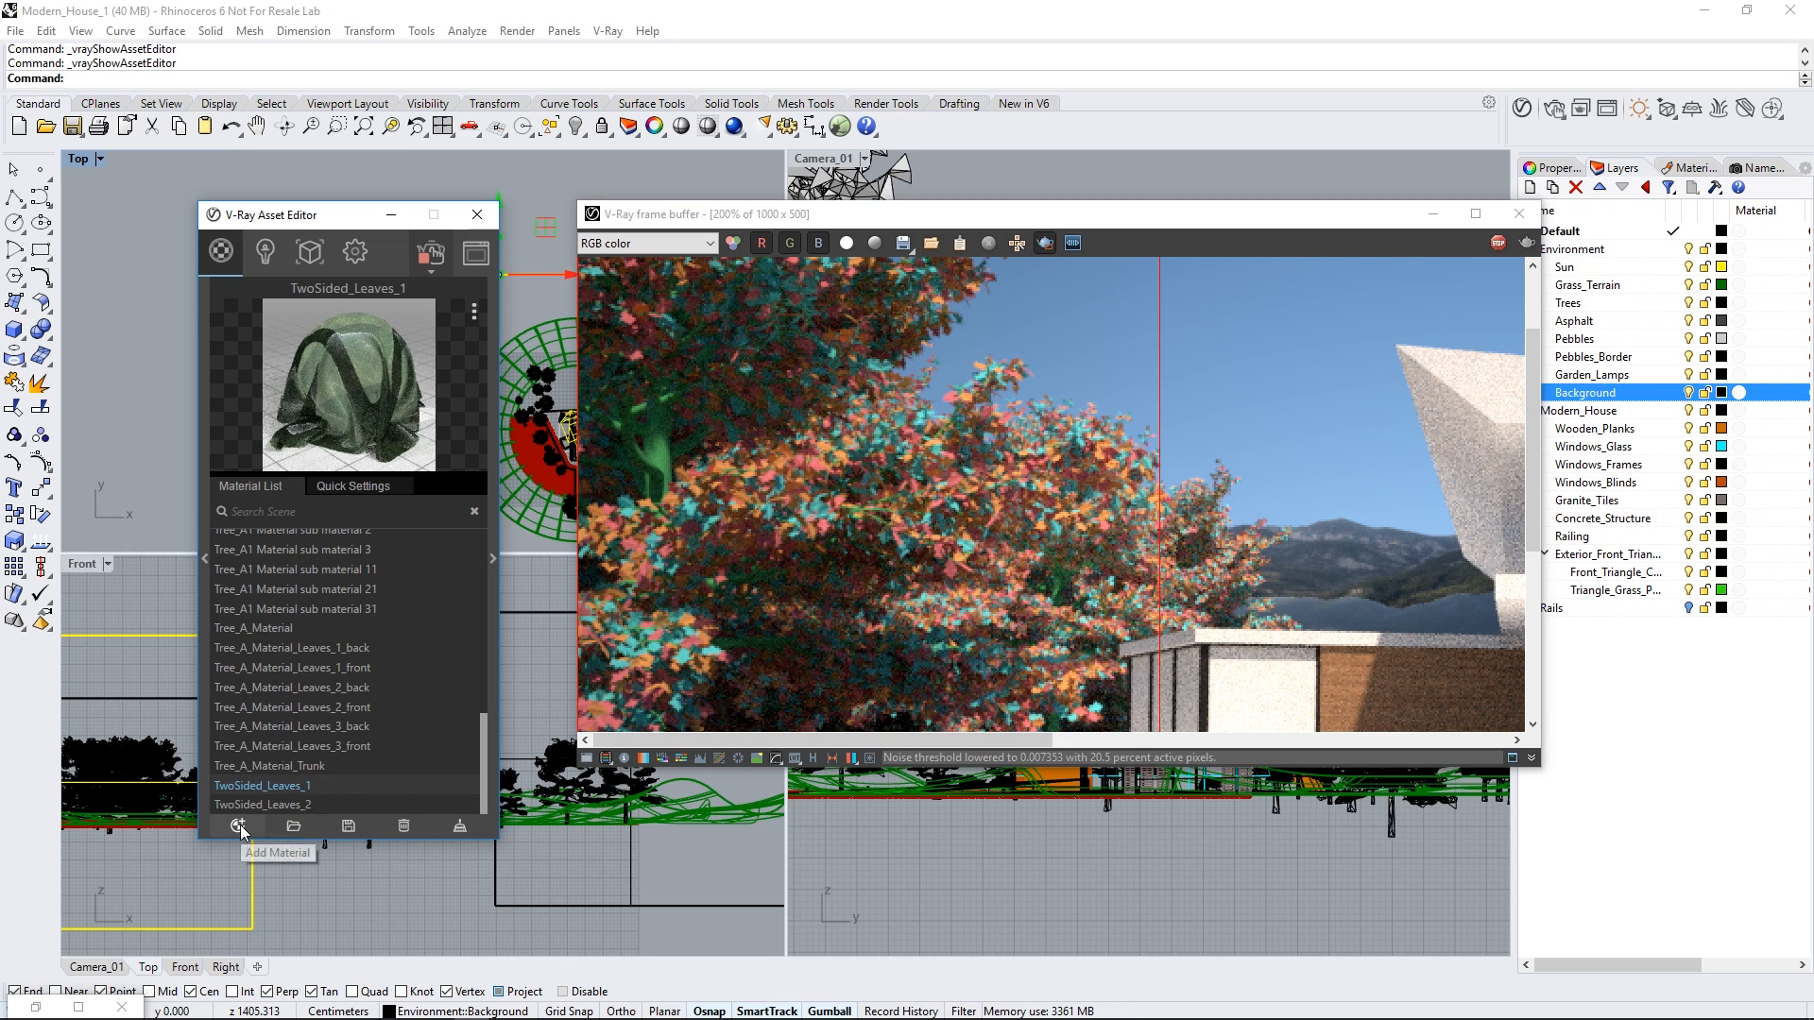
# Step: Add a new Generic material, show its parameters and shift the Asset Editor away from the frame buffer
pyautogui.click(238, 825)
pyautogui.click(265, 484)
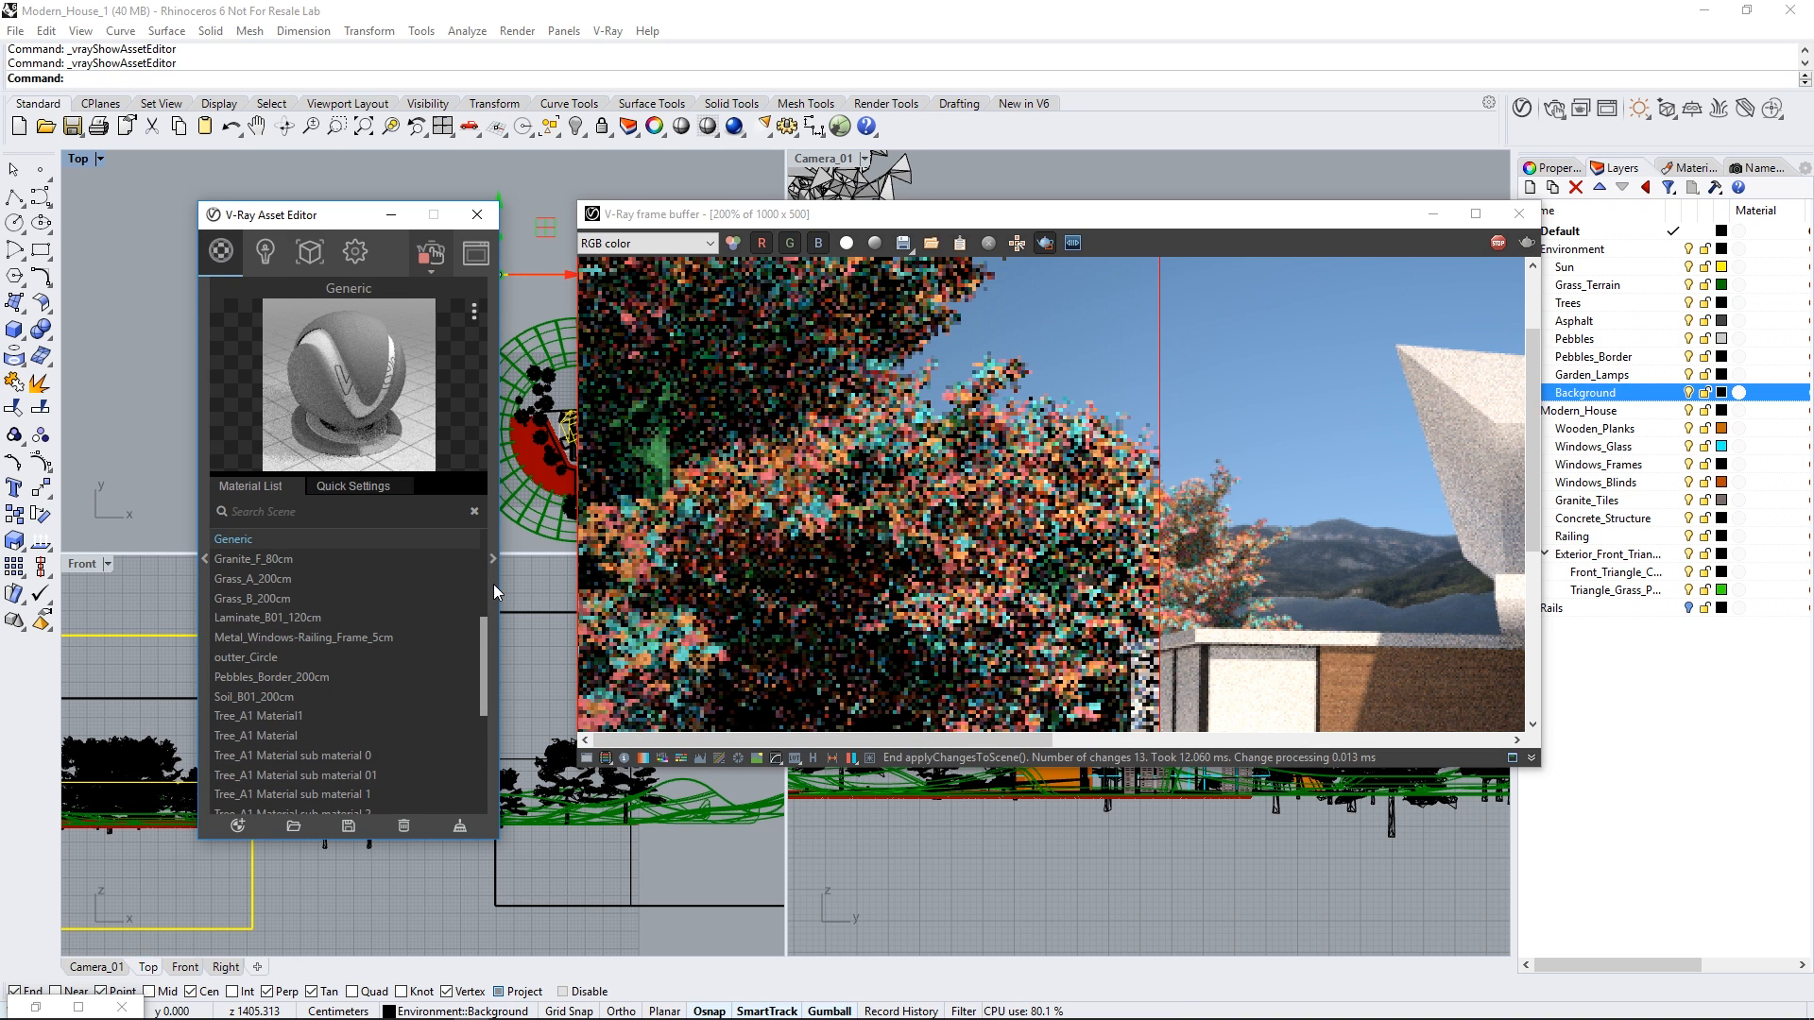
pyautogui.click(493, 584)
pyautogui.moveTo(610, 227); pyautogui.dragTo(532, 226)
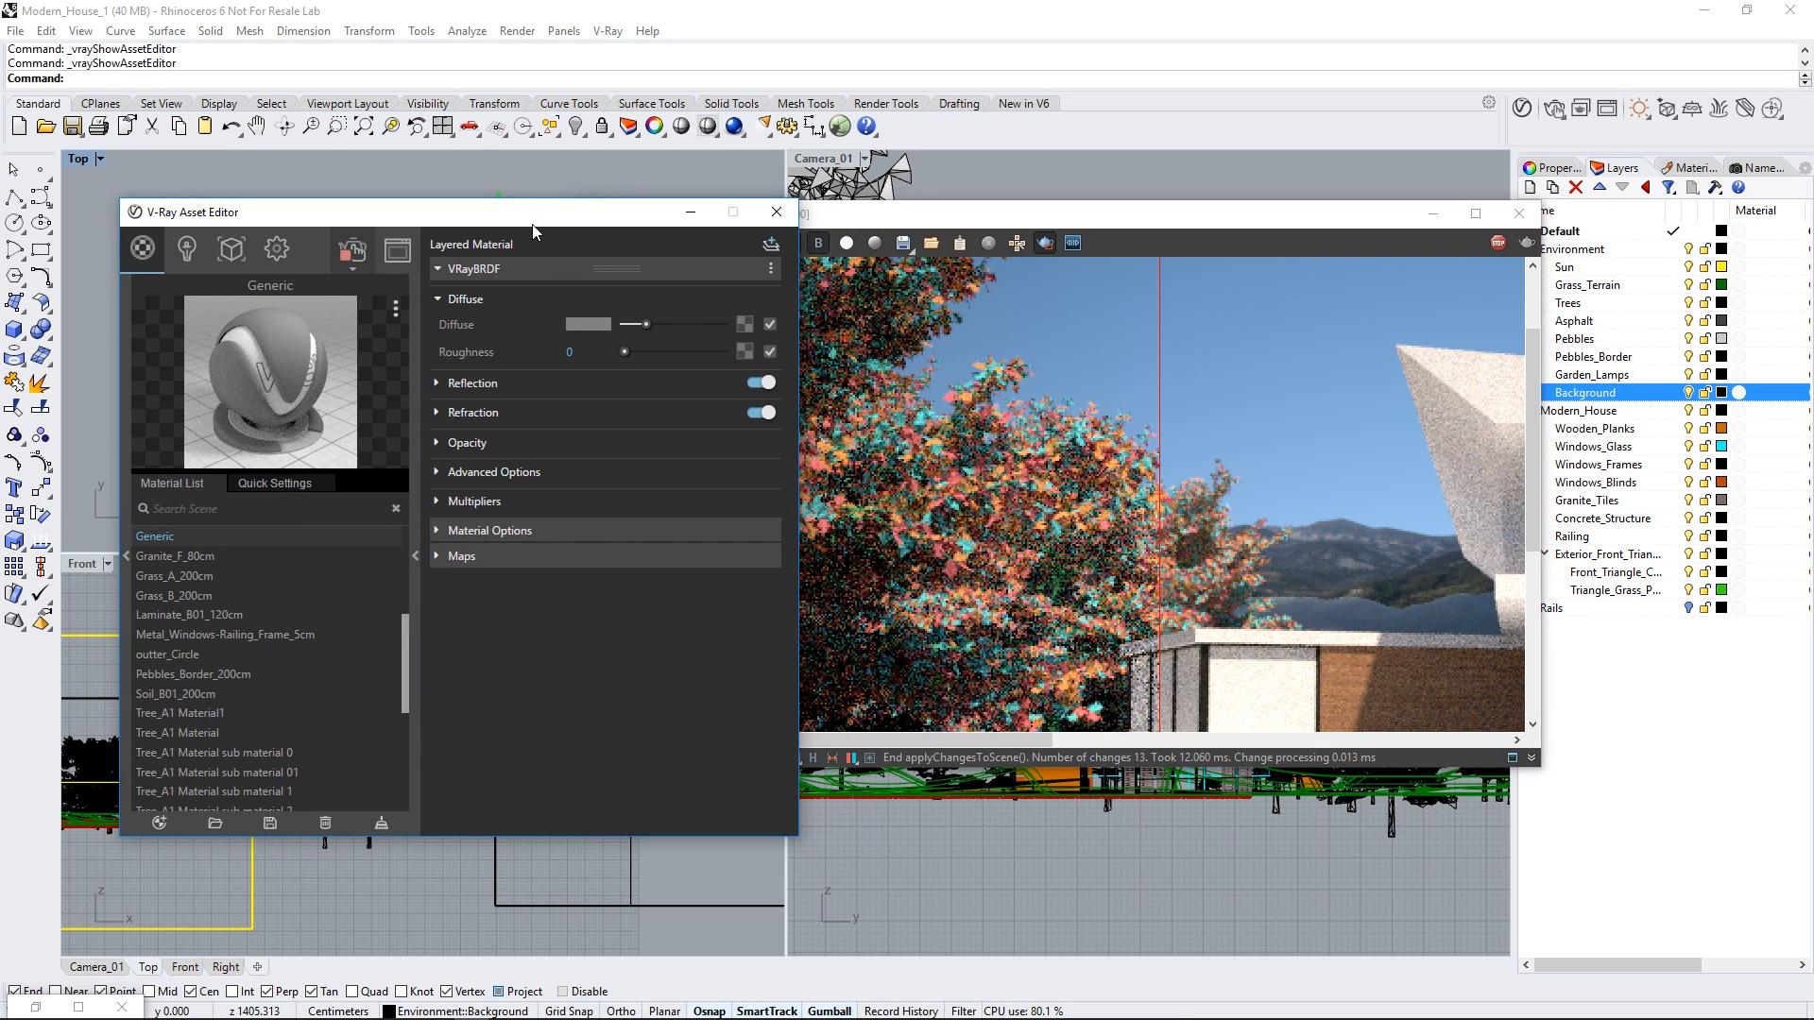
# Step: Load the leaf_birch_color image from the Assets folder as a bitmap in the Generic material's diffuse slot
pyautogui.click(742, 327)
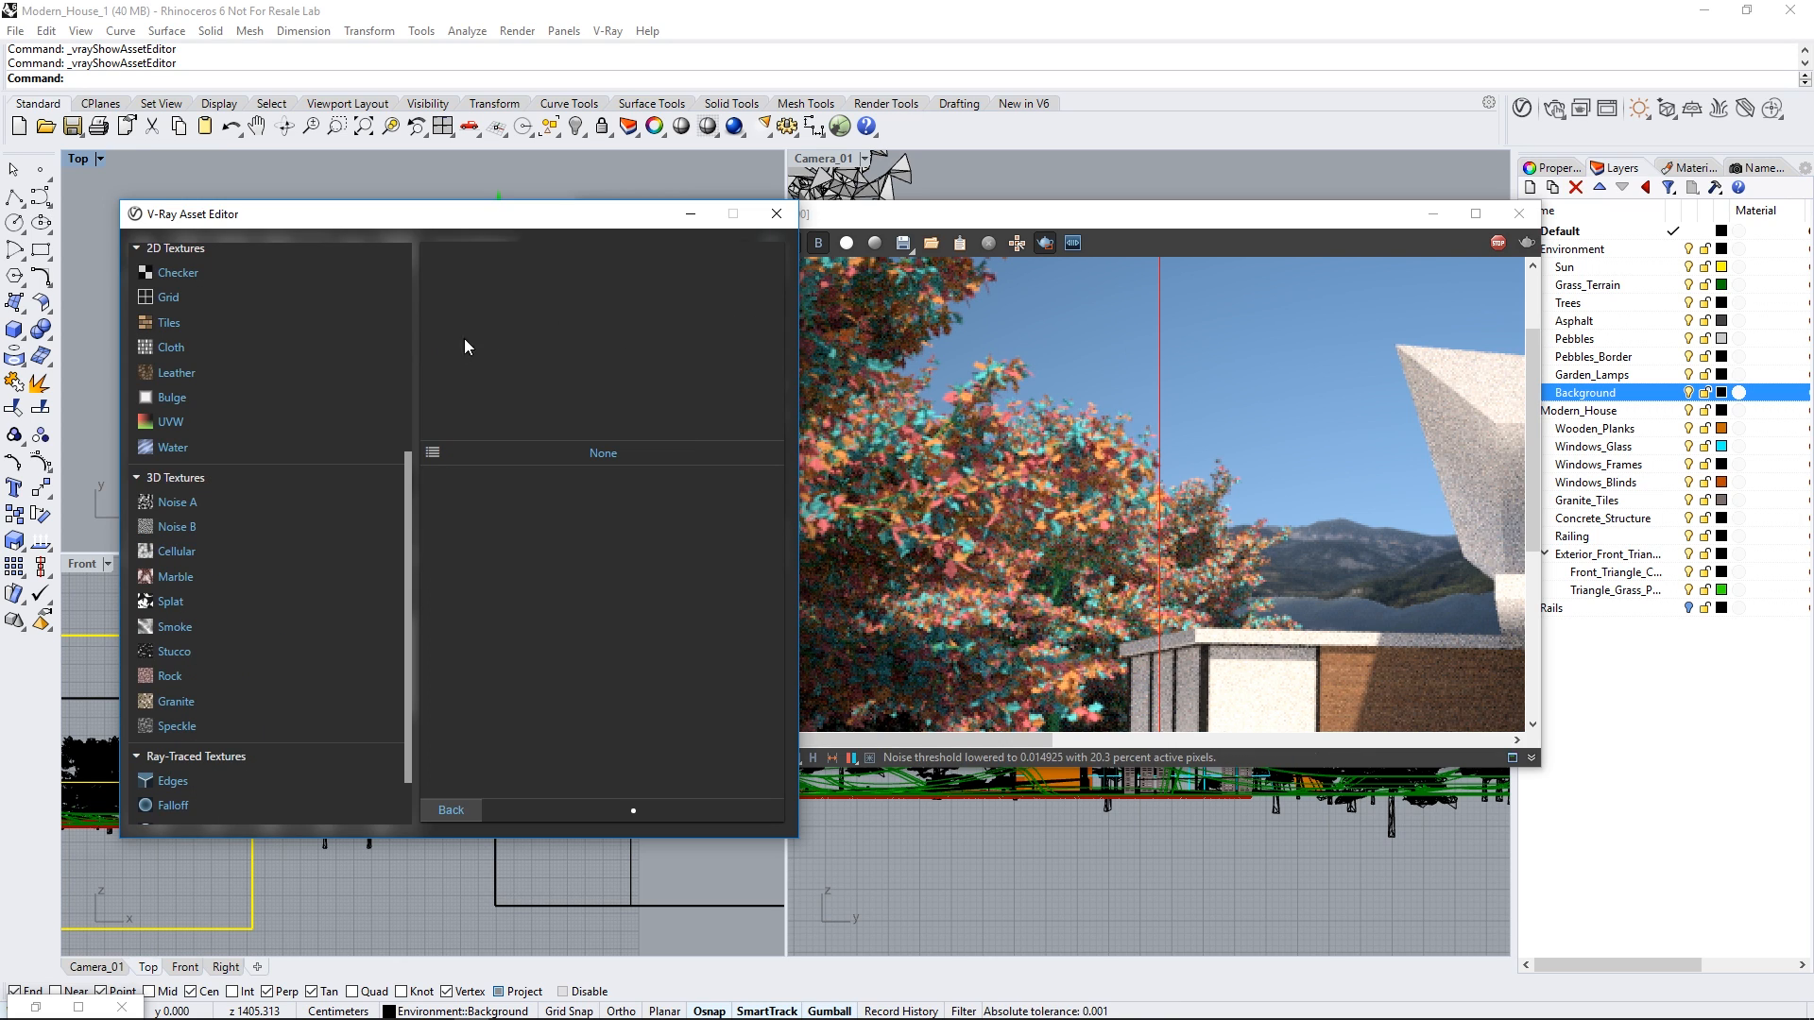
pyautogui.moveTo(407, 455); pyautogui.dragTo(393, 250)
pyautogui.click(186, 287)
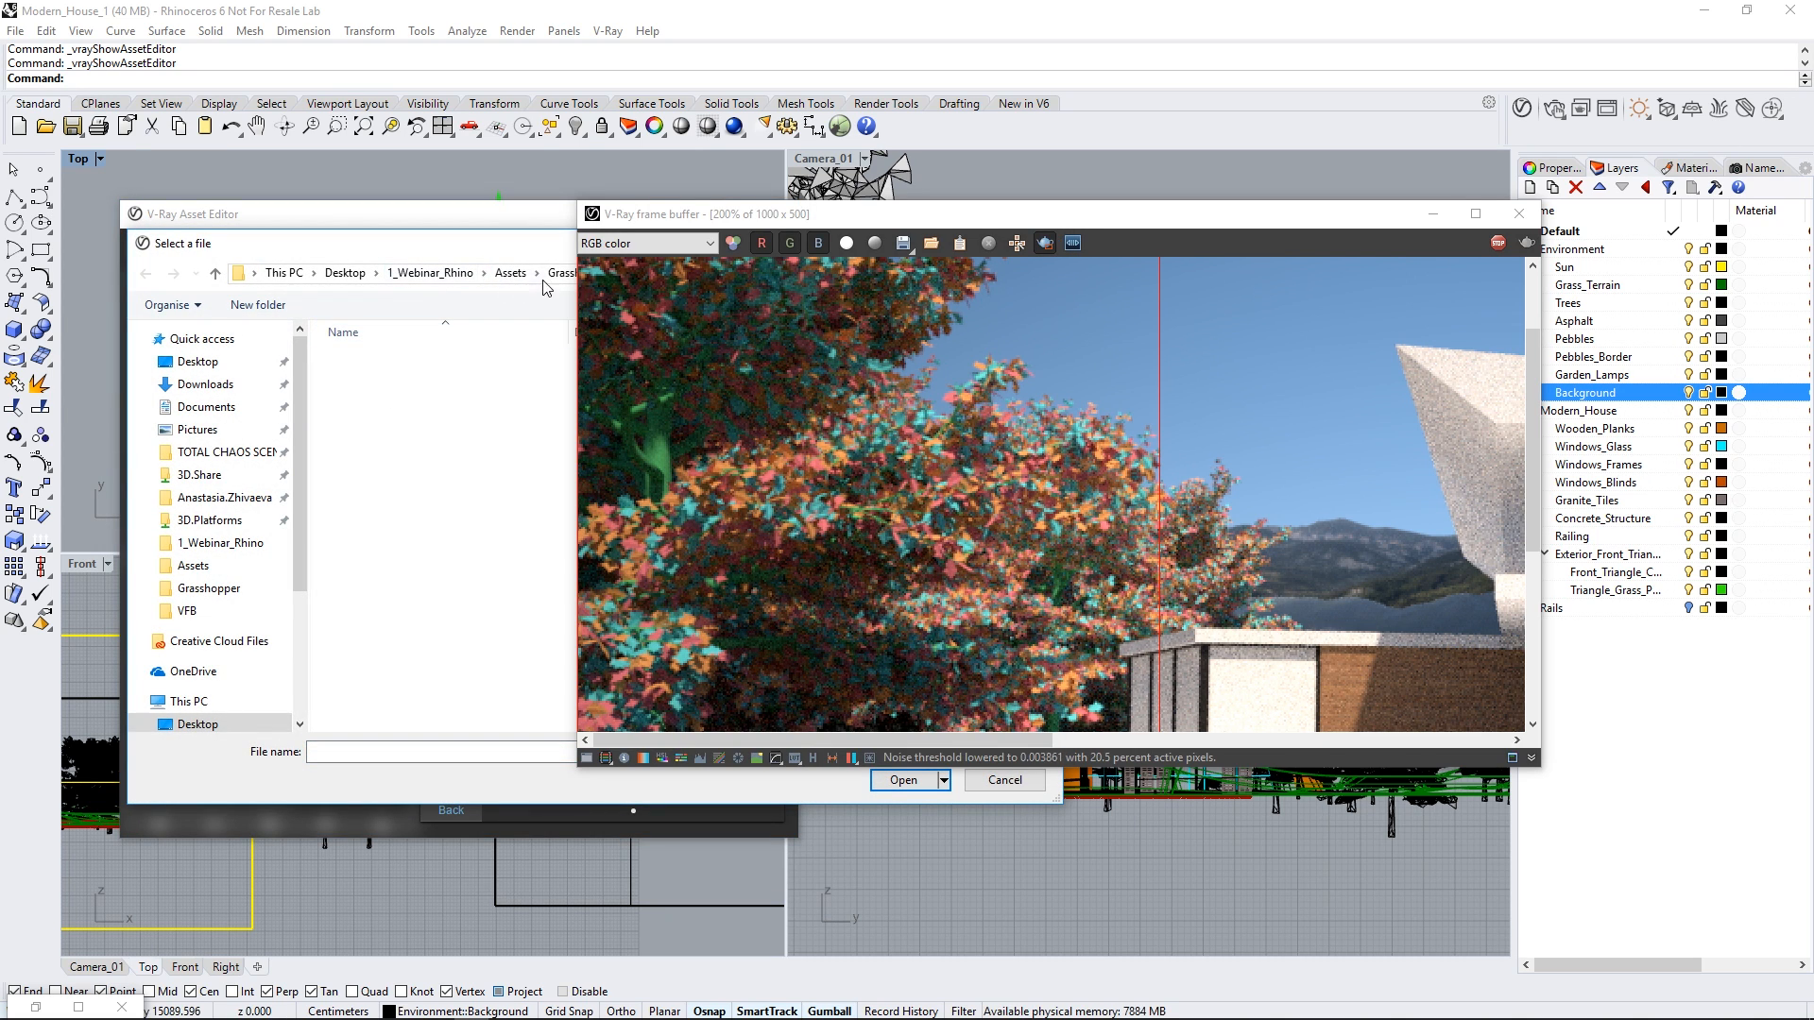
pyautogui.click(508, 273)
pyautogui.moveTo(501, 244); pyautogui.dragTo(436, 194)
pyautogui.moveTo(669, 214); pyautogui.dragTo(905, 207)
pyautogui.click(734, 445)
pyautogui.doubleClick(734, 445)
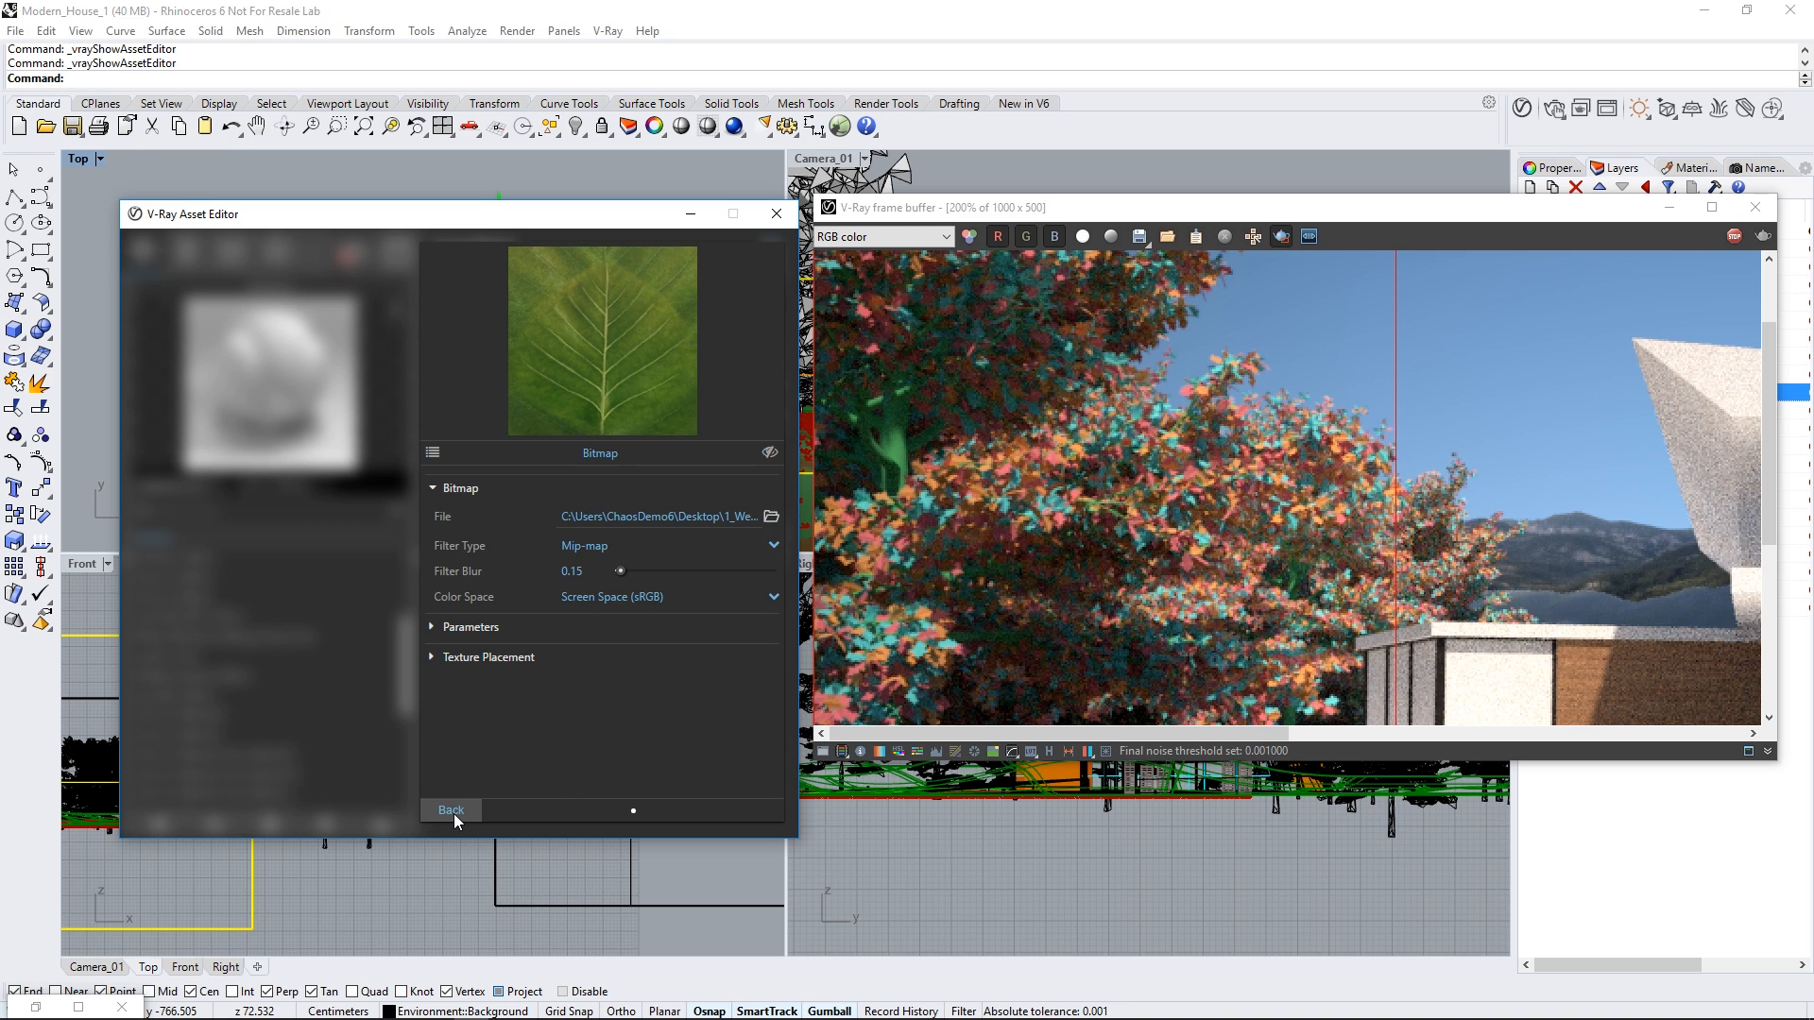
pyautogui.click(454, 813)
# Step: Copy the diffuse leaf bitmap, switch the slot's texture to Color Correction and paste the bitmap as a copy into its input
pyautogui.rightClick(745, 327)
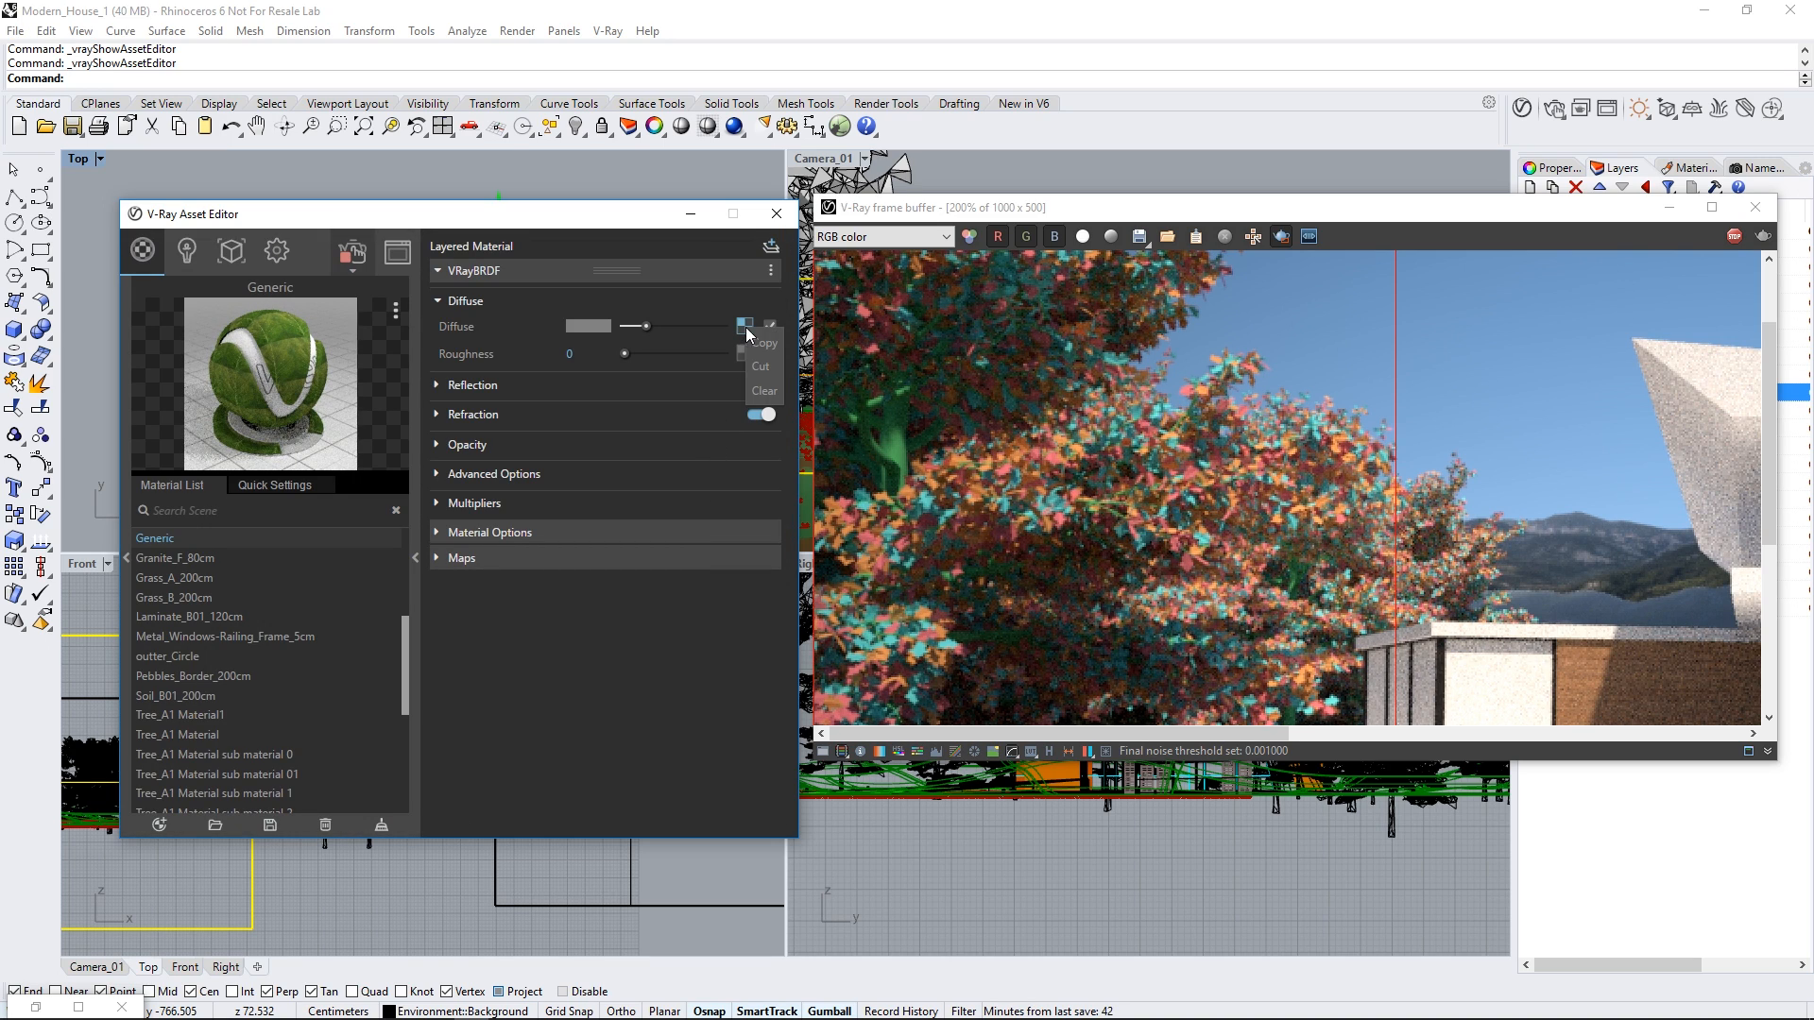
pyautogui.click(760, 345)
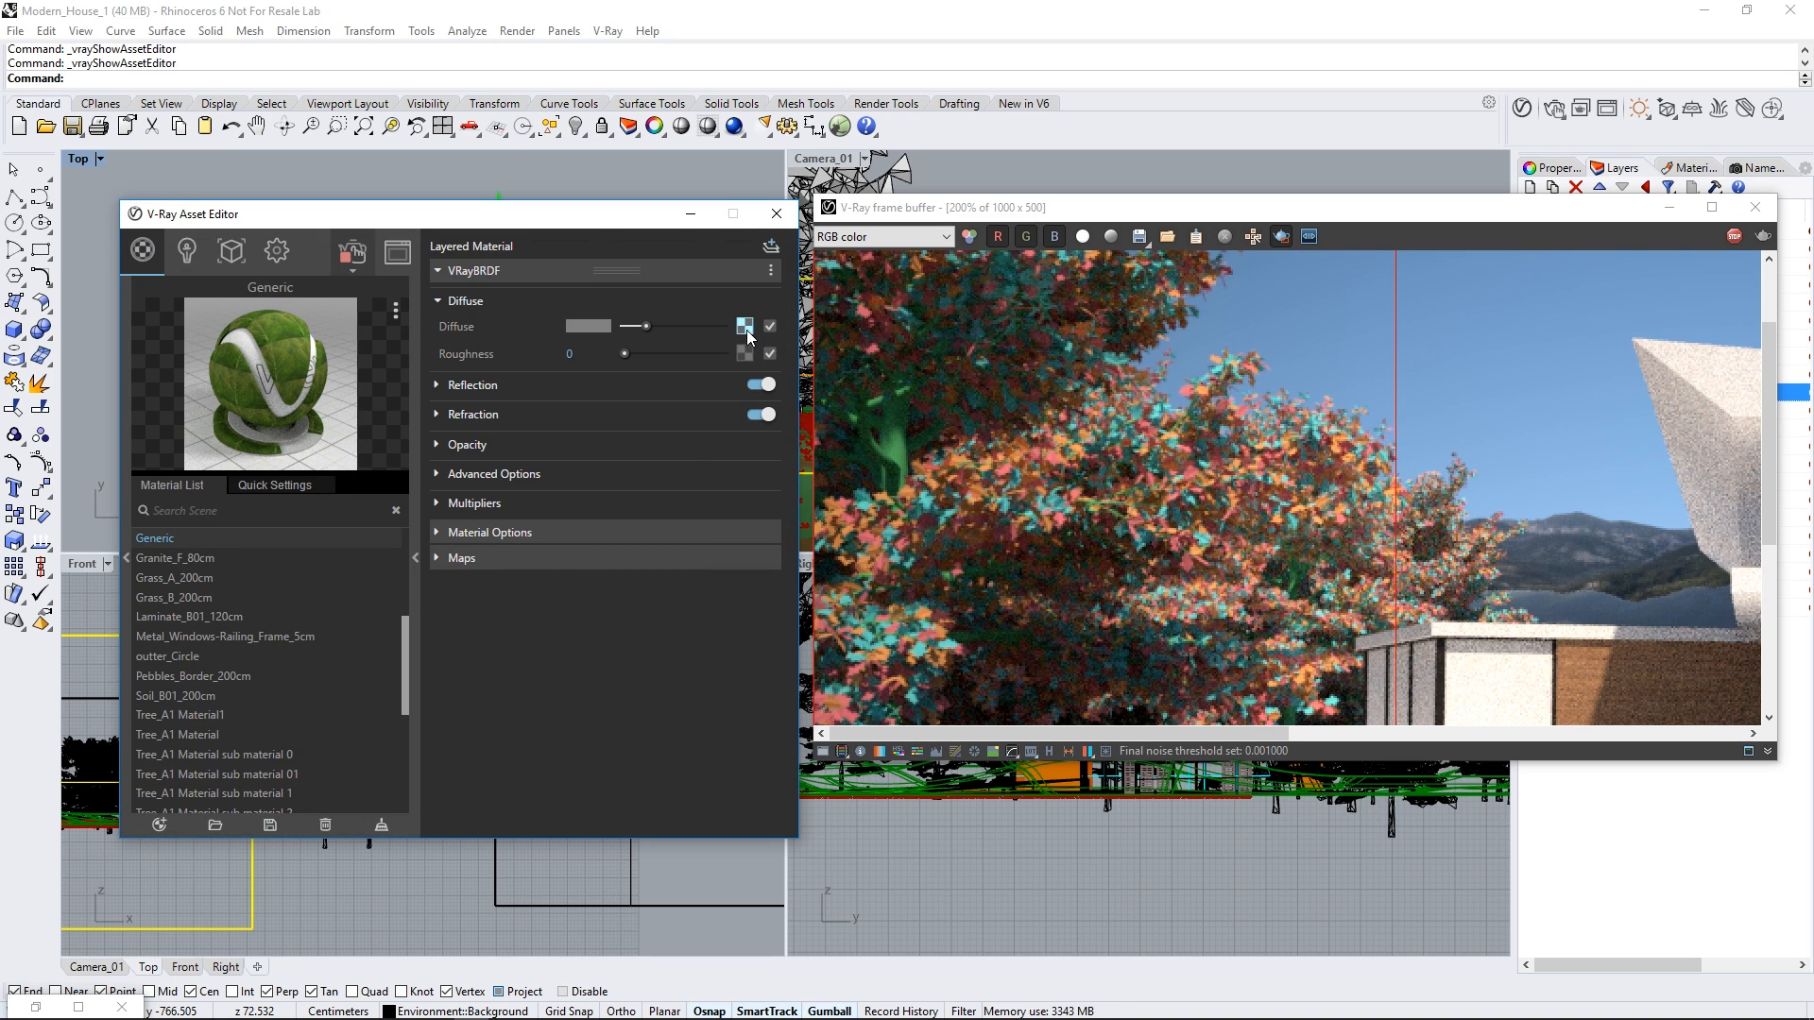
pyautogui.click(745, 330)
pyautogui.click(433, 452)
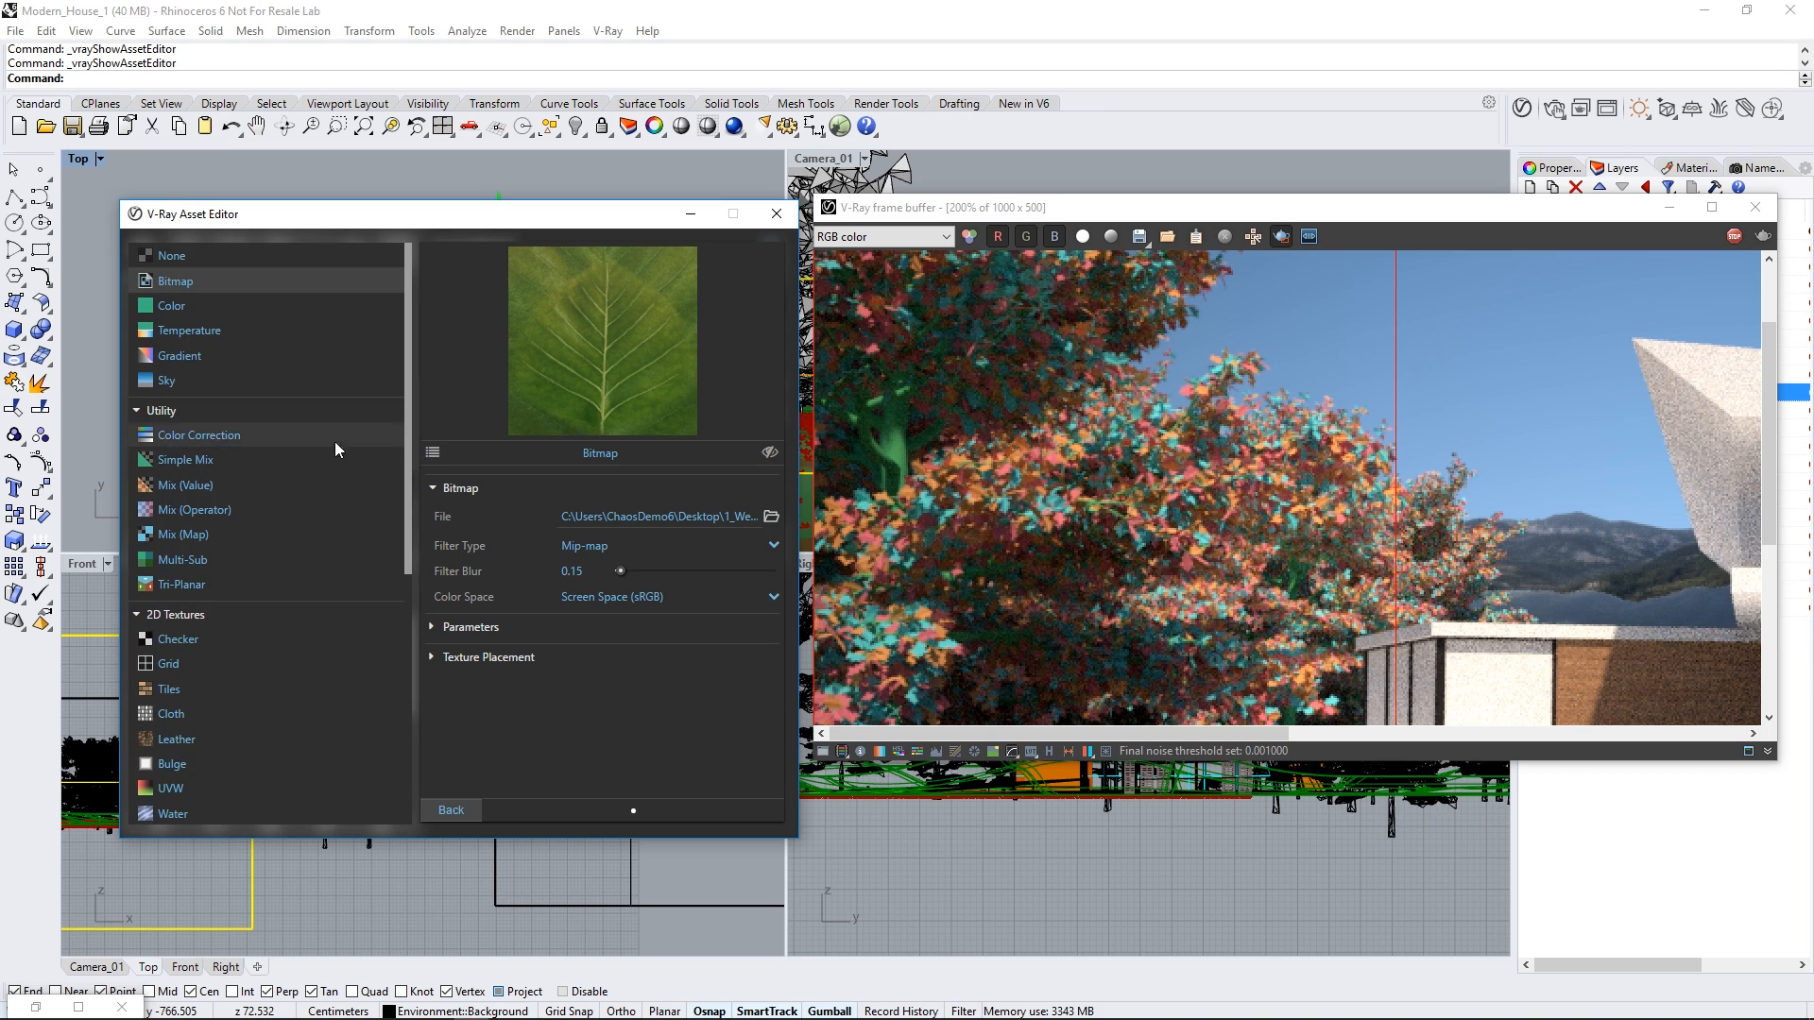
pyautogui.click(189, 439)
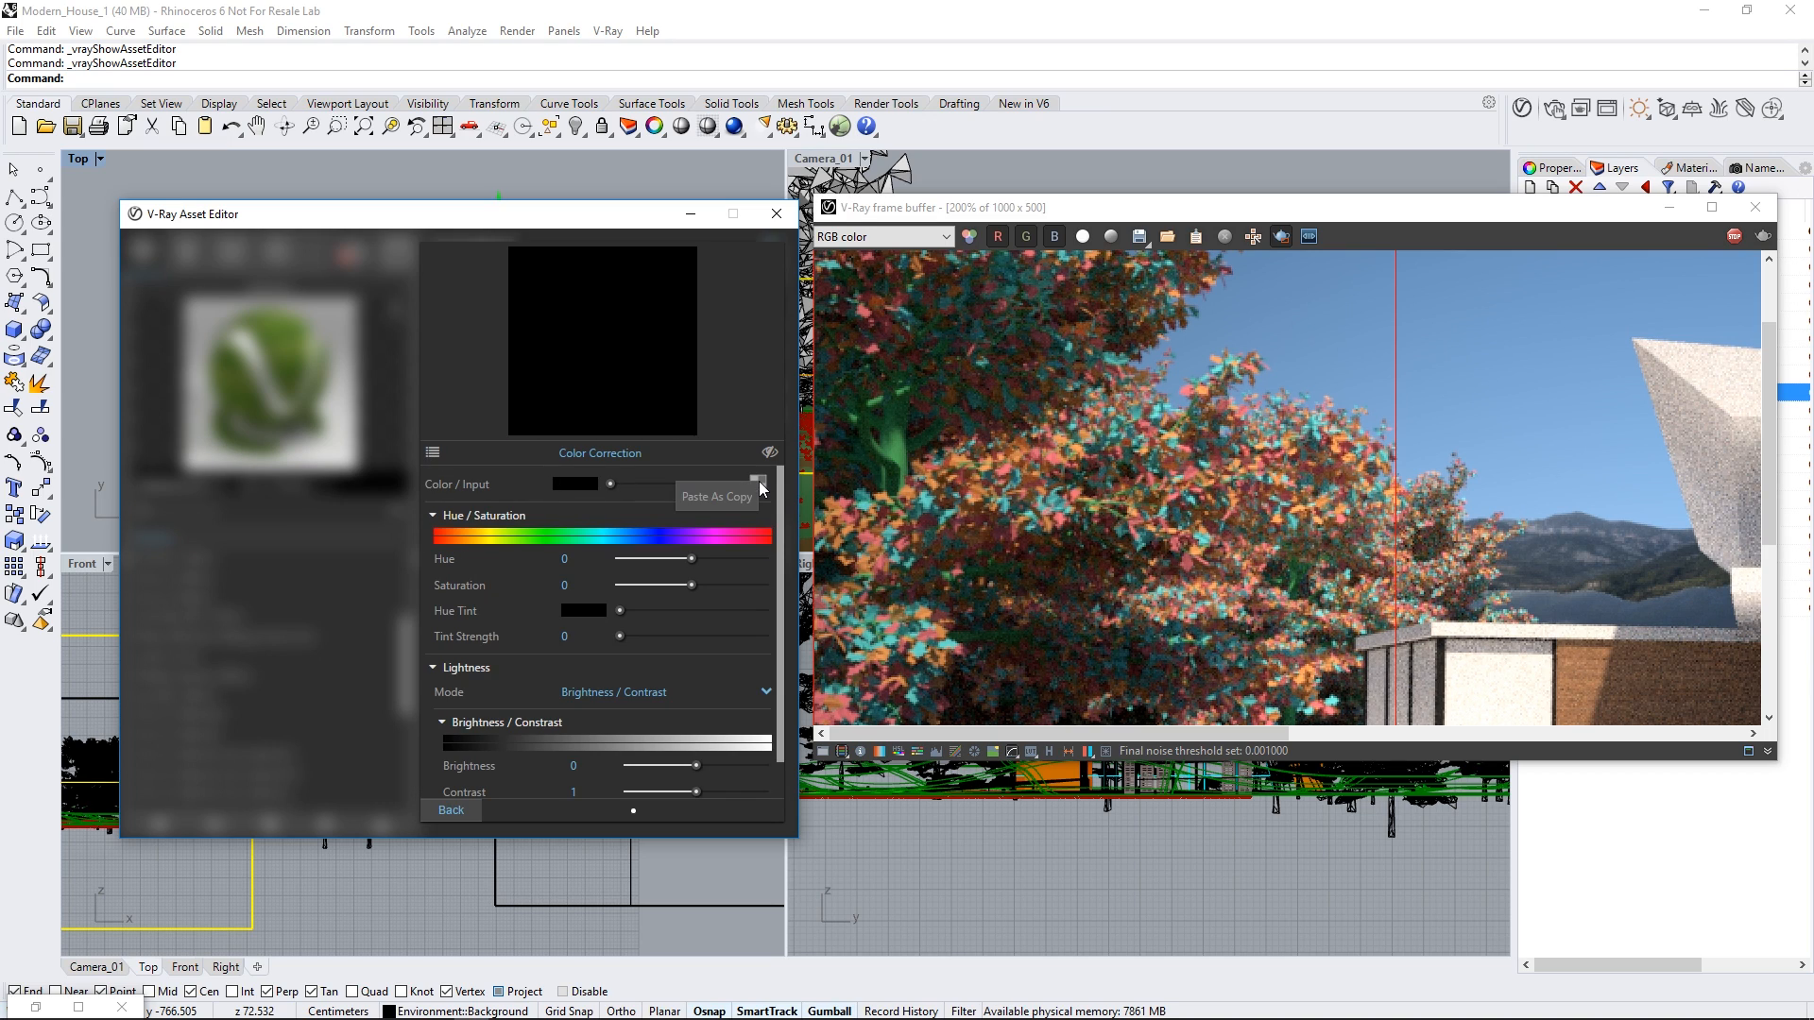
pyautogui.click(736, 497)
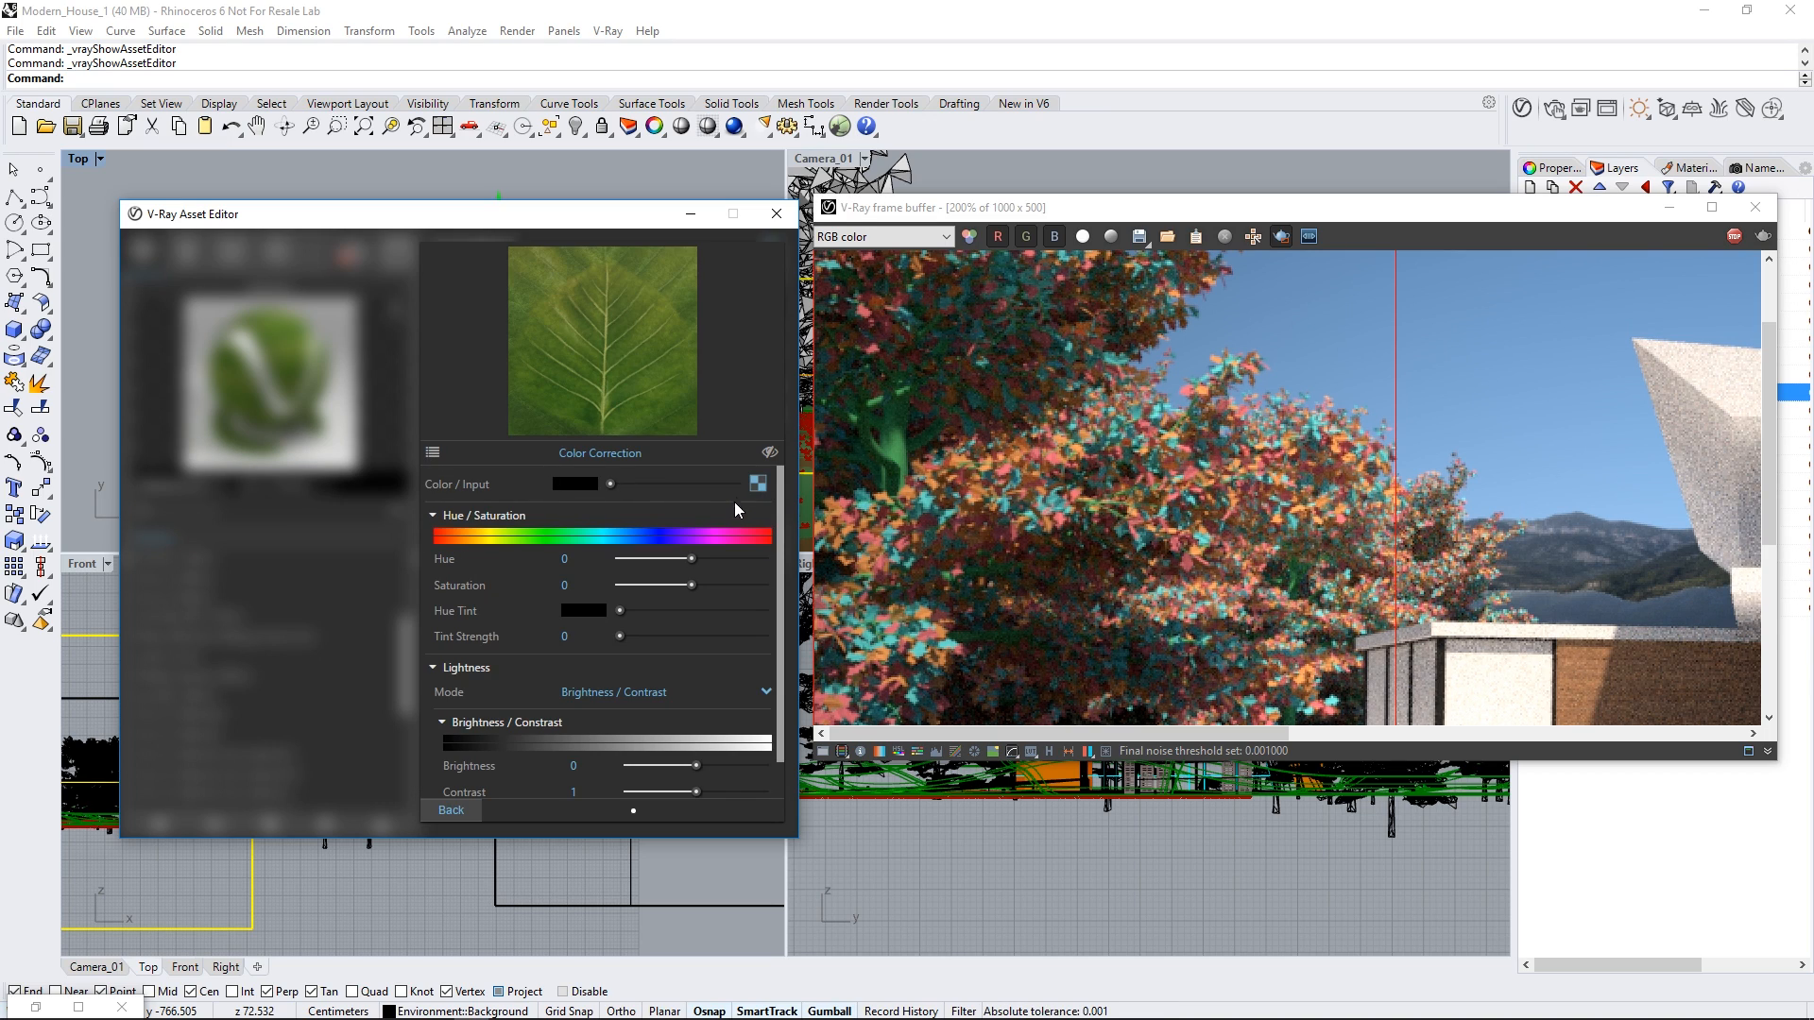
# Step: Set the leaf texture's Color Correction to saturation -0.41, brightness 0.099 and contrast 1.183, and return to the material's parameters
pyautogui.moveTo(693, 585); pyautogui.dragTo(686, 586)
pyautogui.moveTo(665, 592); pyautogui.dragTo(661, 592)
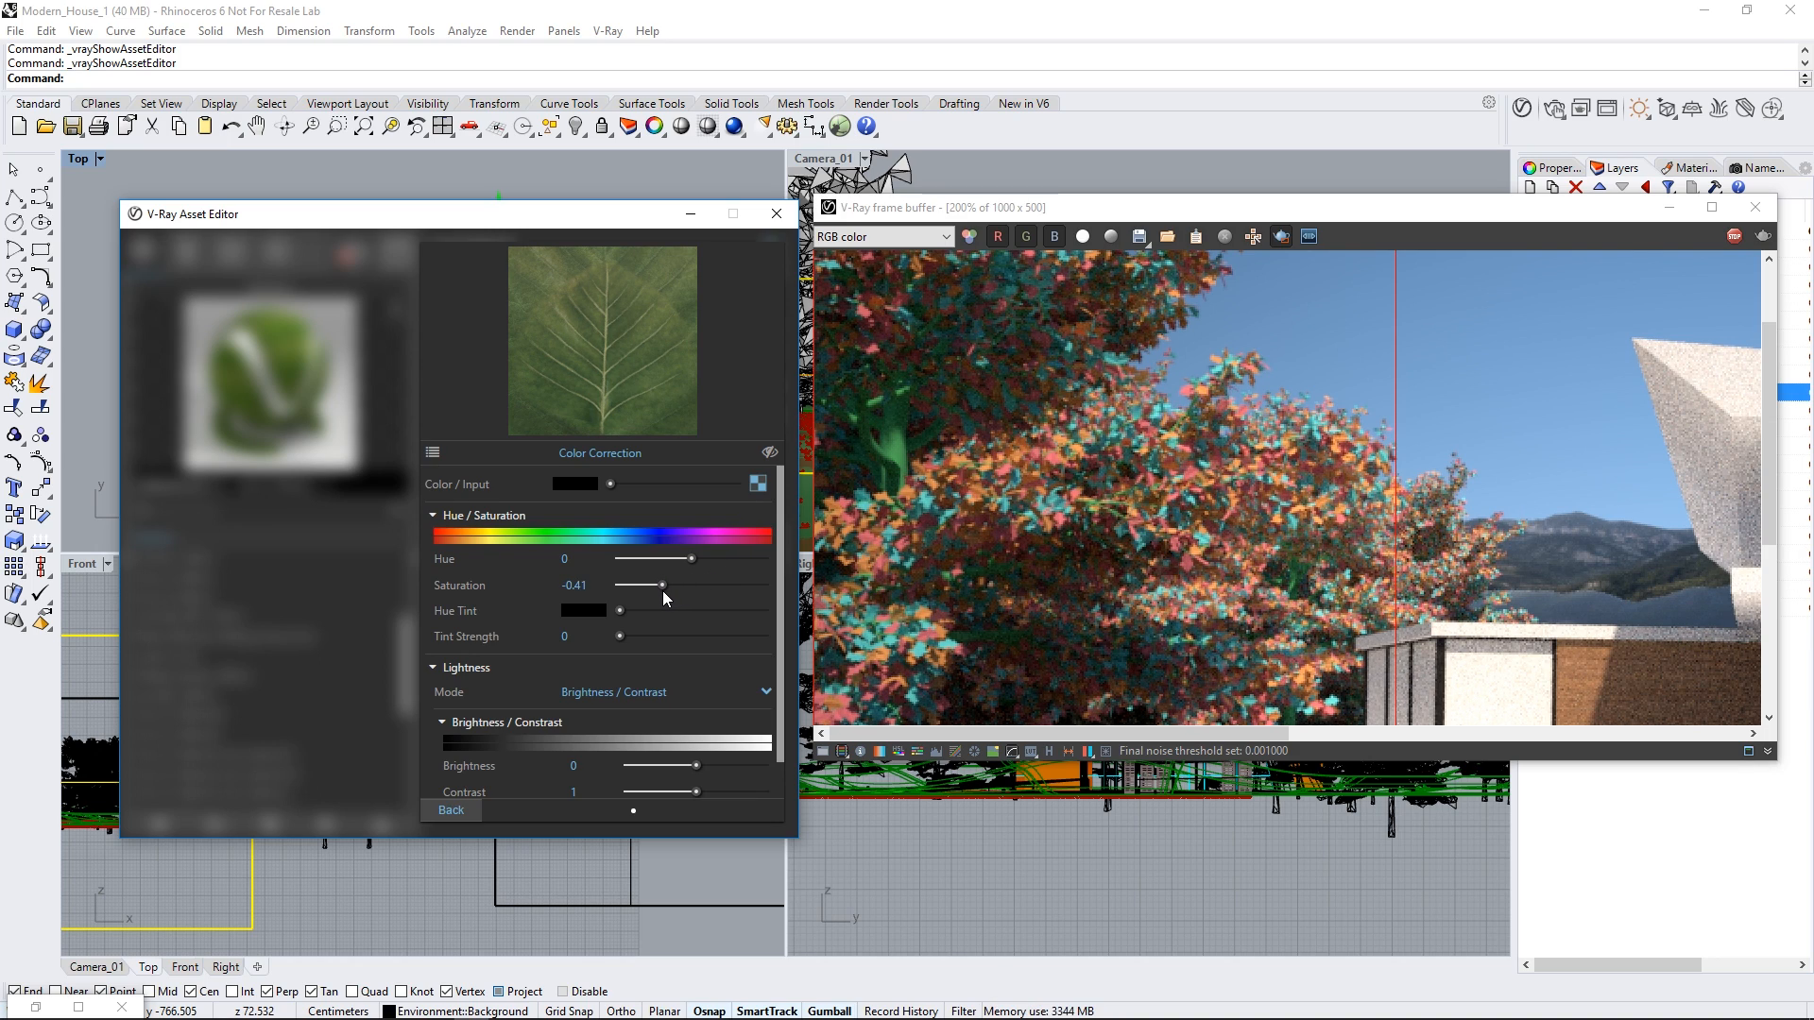
pyautogui.scroll(-1, 644, 701)
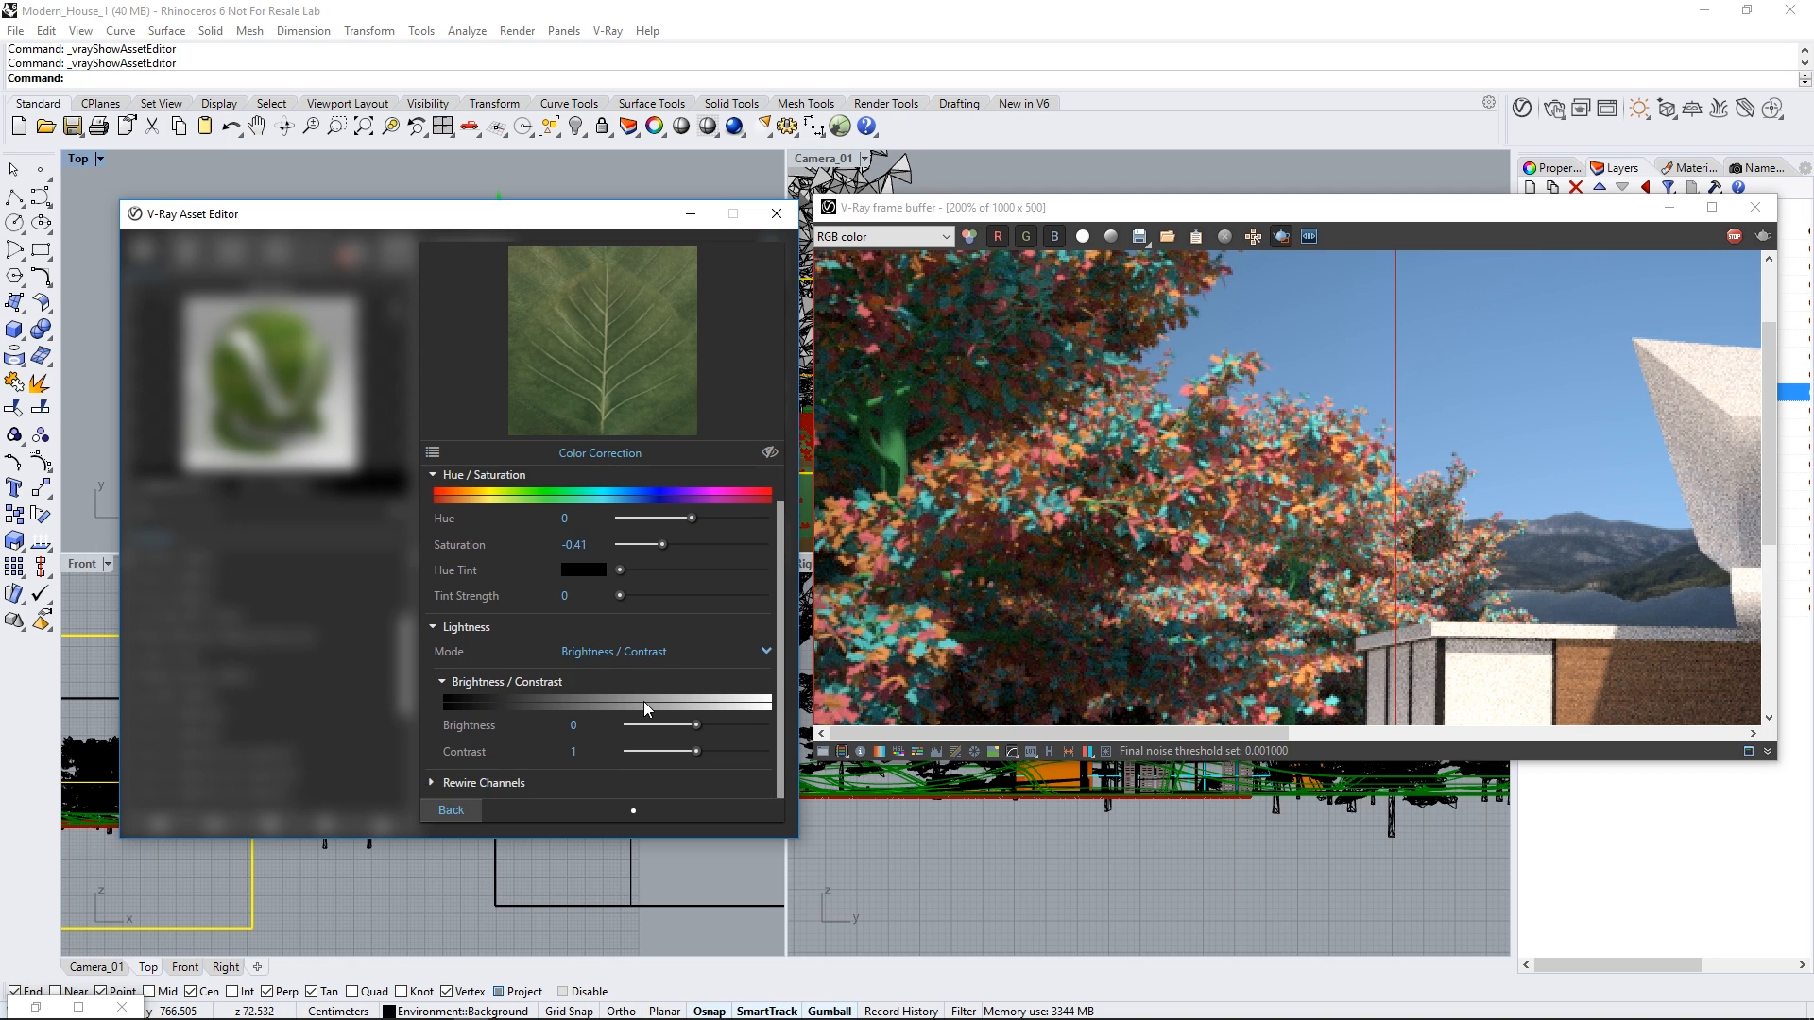
pyautogui.moveTo(696, 725); pyautogui.dragTo(708, 747)
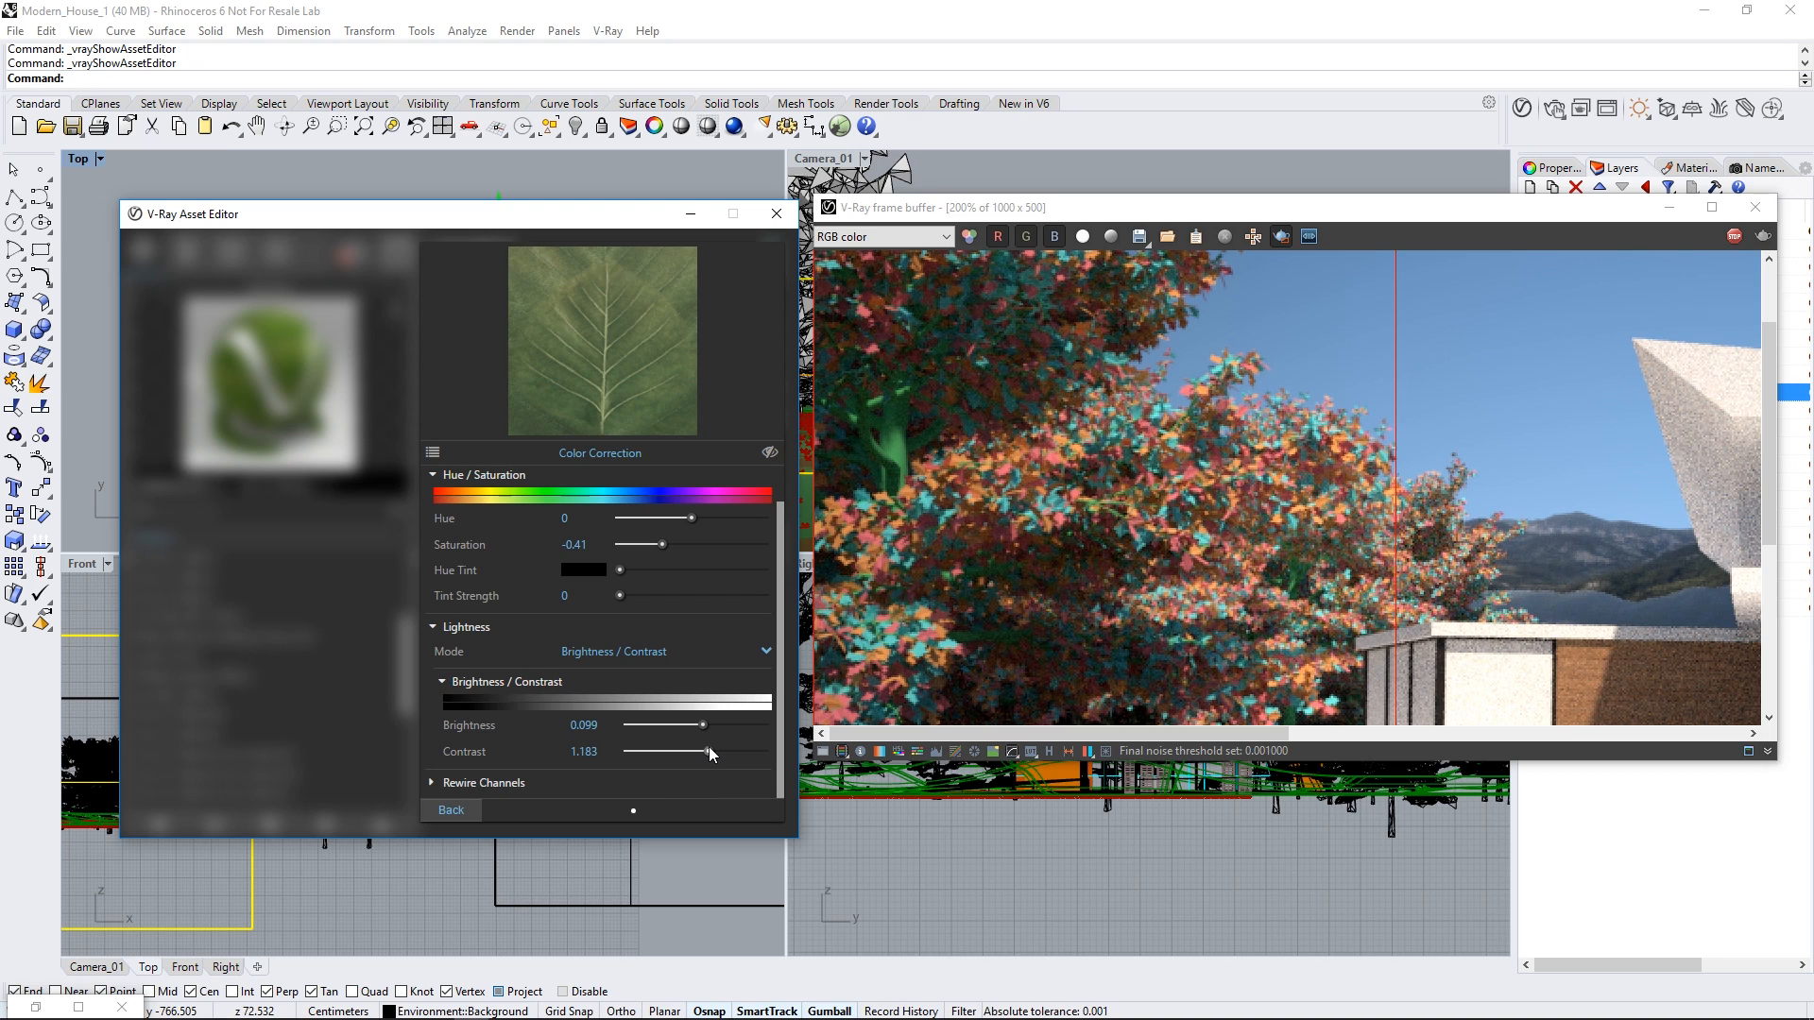
pyautogui.click(462, 809)
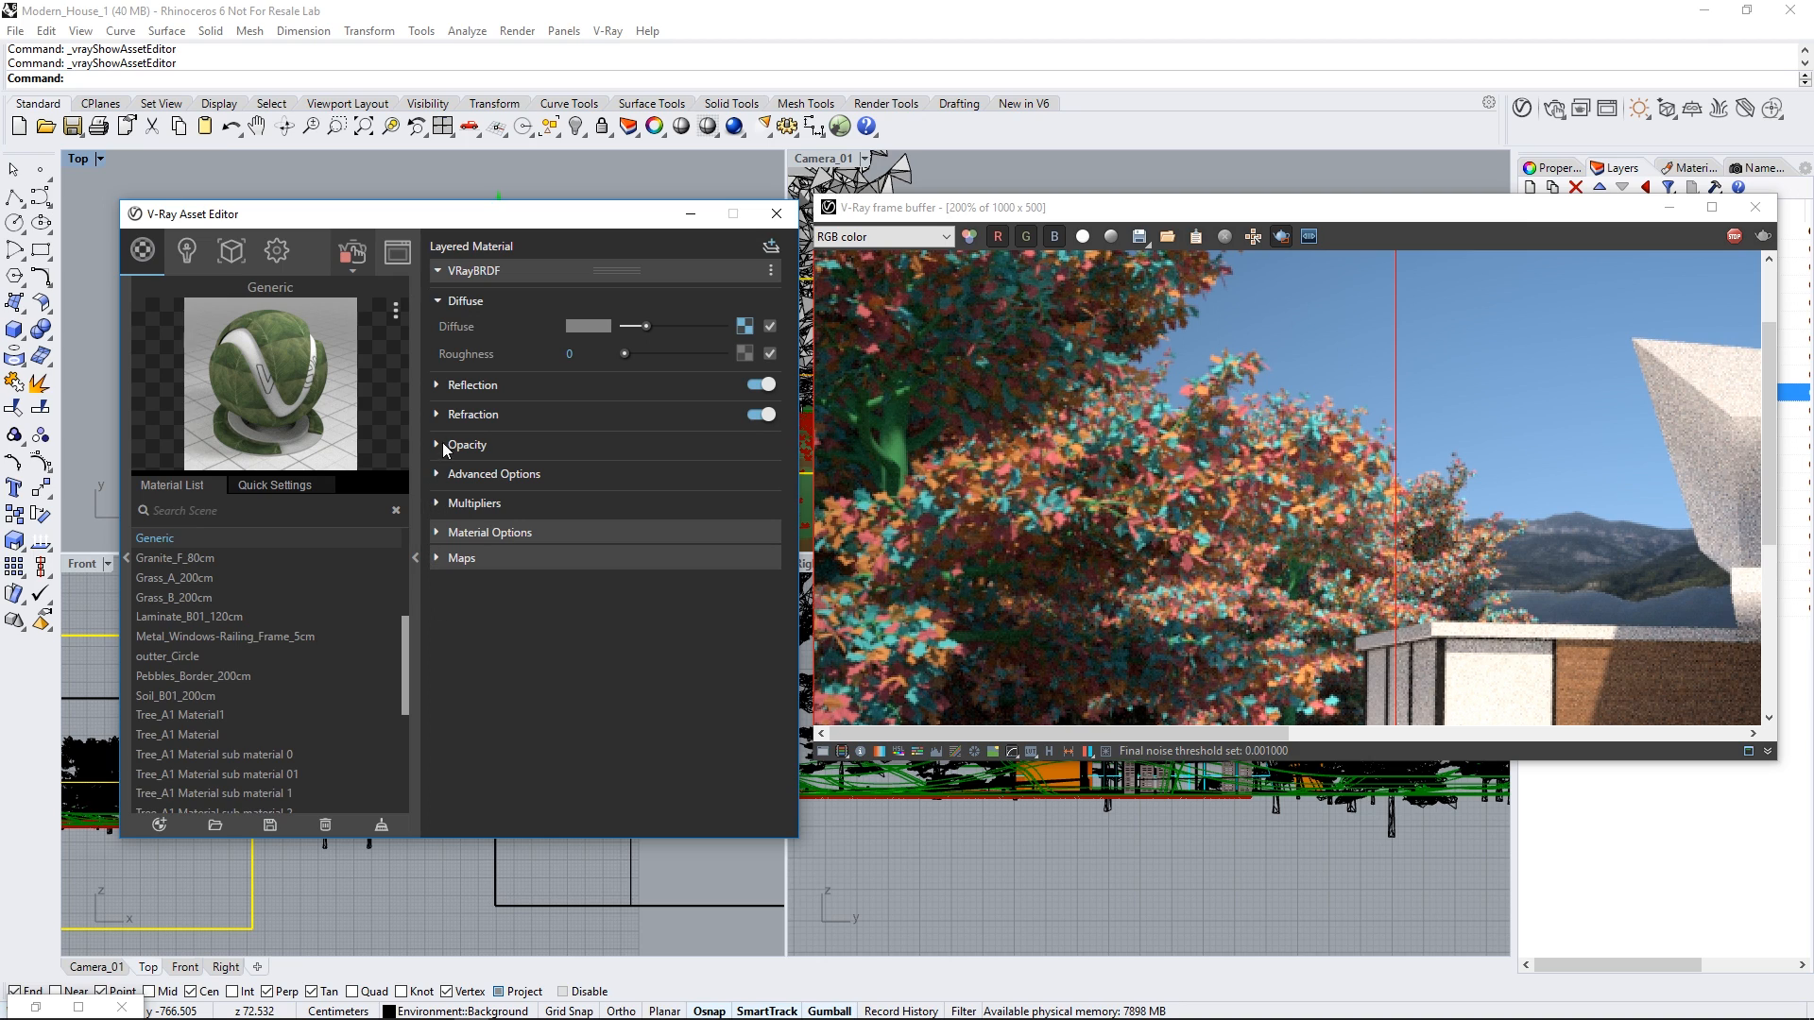
# Step: Set the Generic material's reflection colour to a pale blue-white of R 0.901, G 0.971, B 1
pyautogui.click(462, 386)
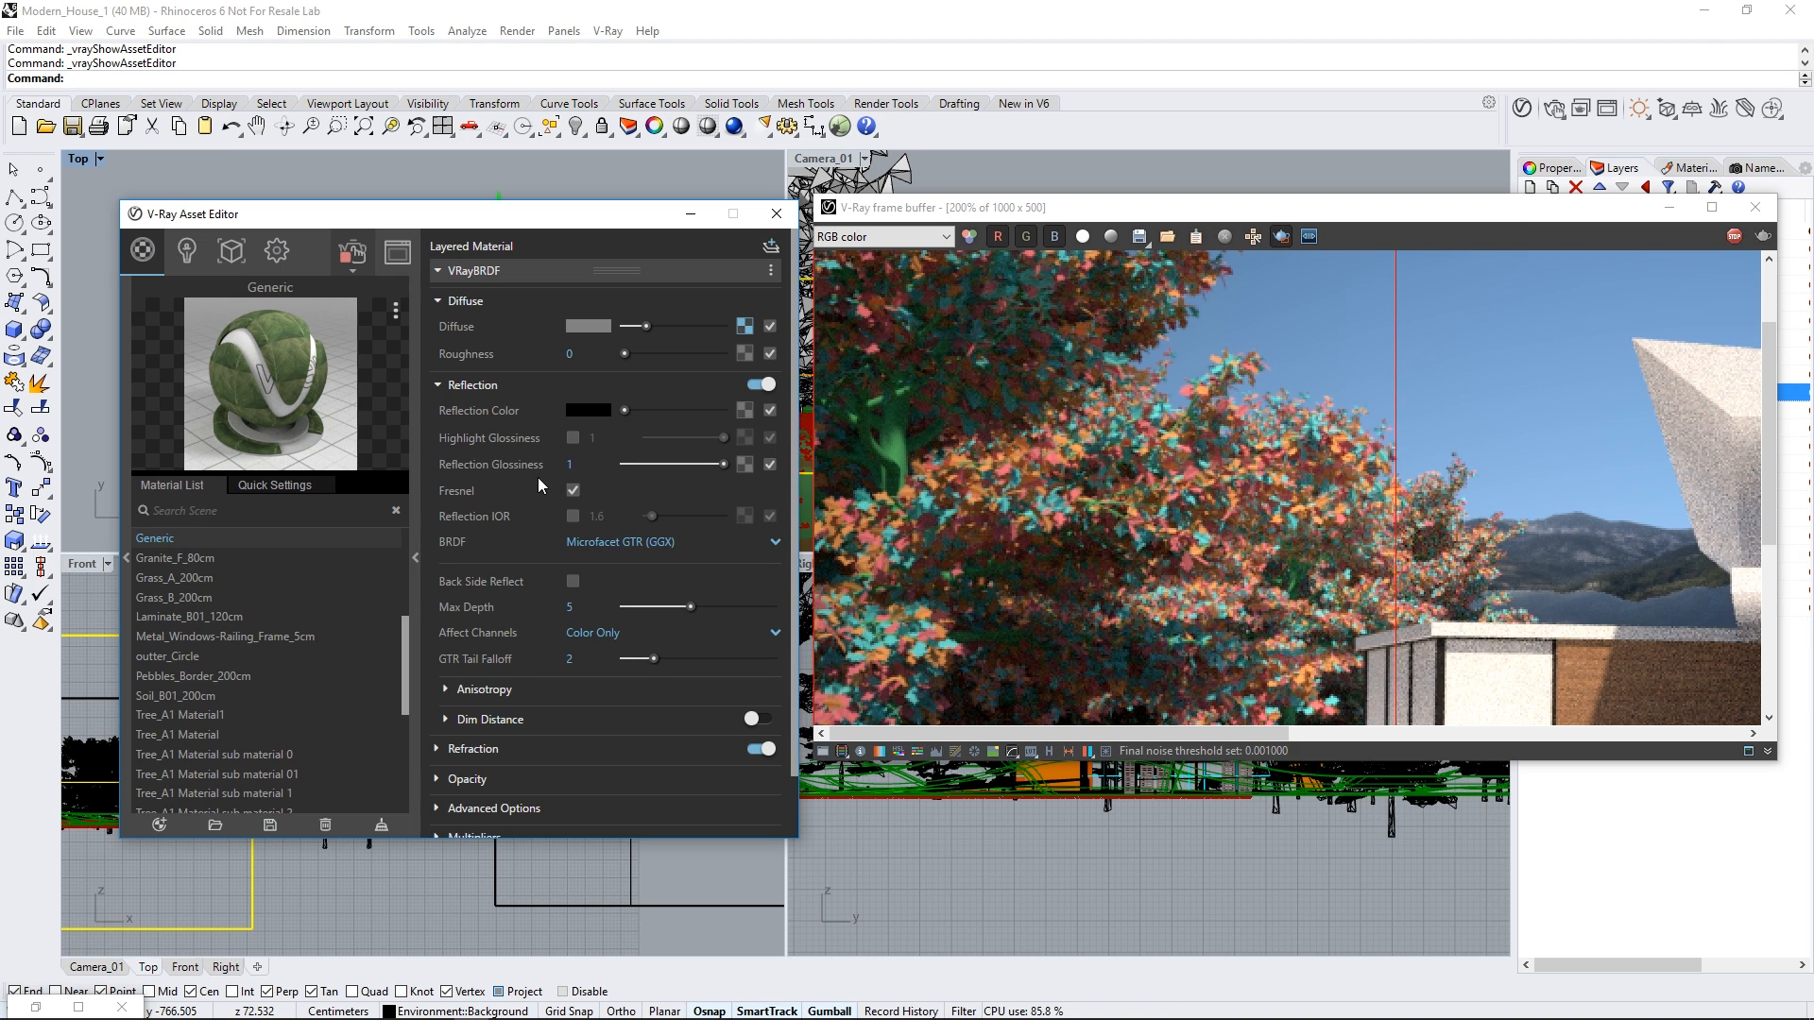
pyautogui.click(582, 412)
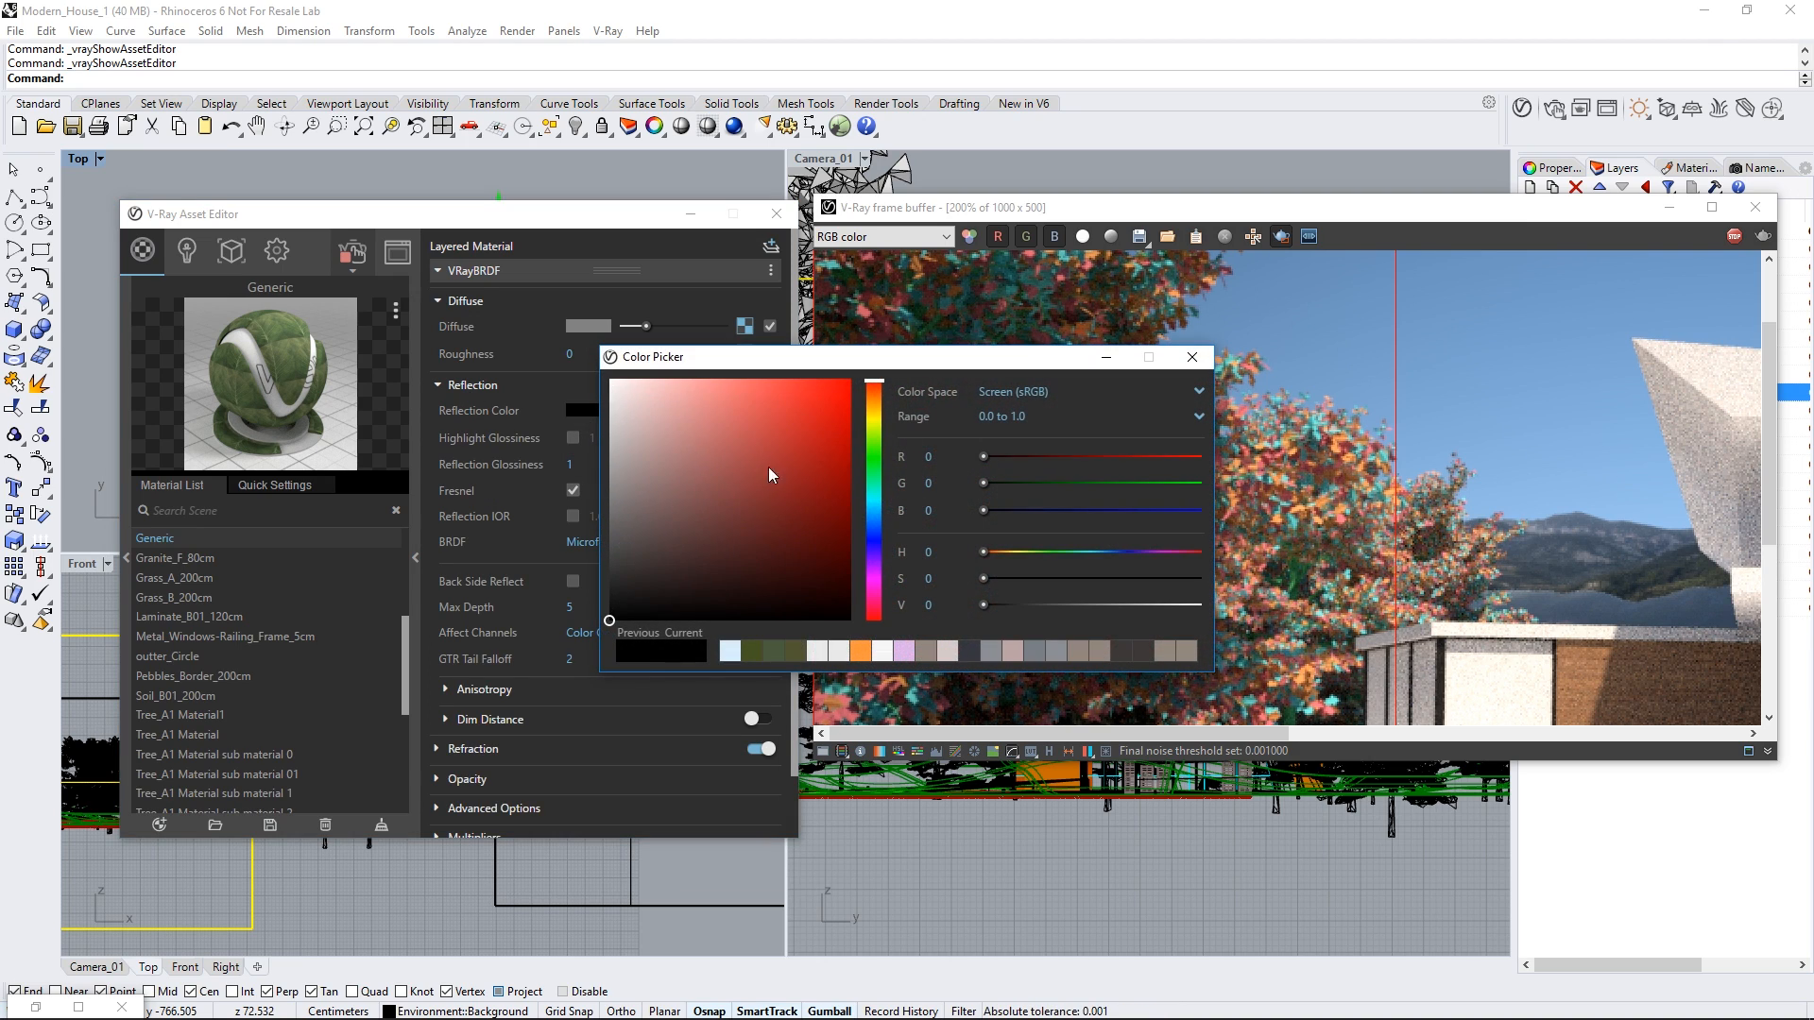
pyautogui.click(878, 514)
pyautogui.click(633, 379)
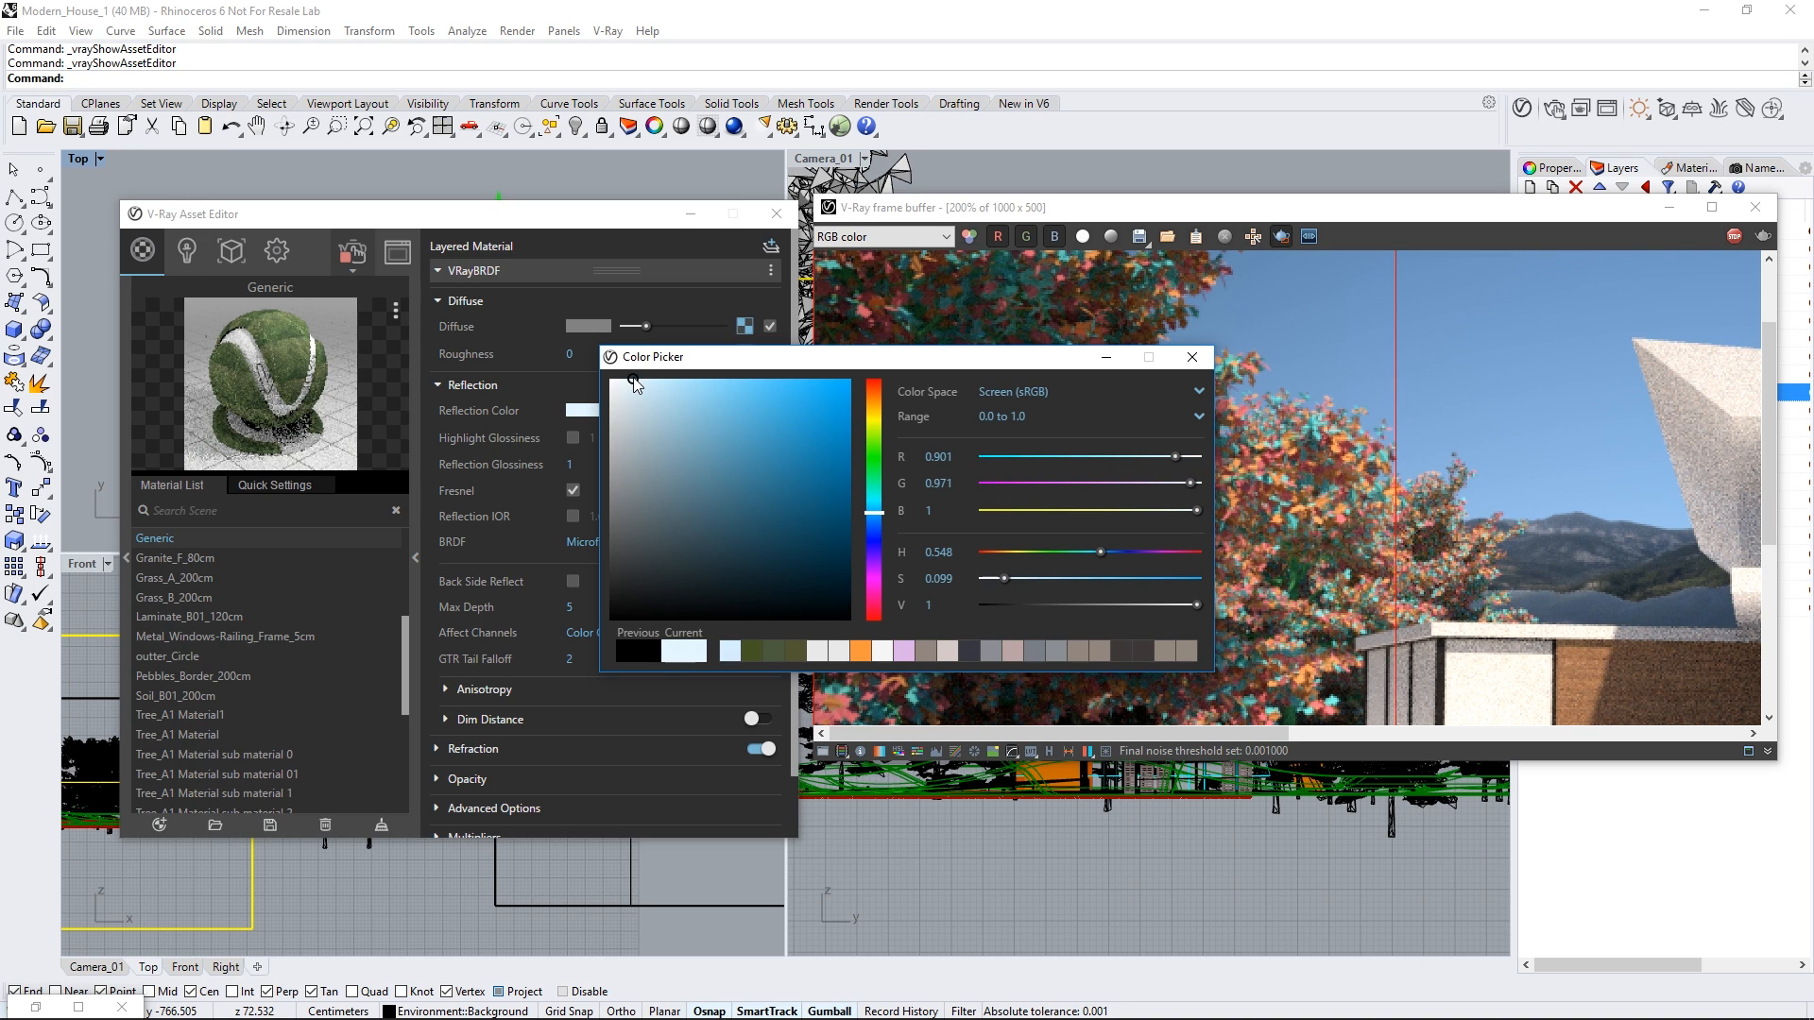
pyautogui.click(1193, 356)
# Step: Set the reflection glossiness to 0.75 and the reflection IOR to 2, and enable Back Side Reflect
pyautogui.click(571, 463)
pyautogui.write('0.75')
pyautogui.press('Return')
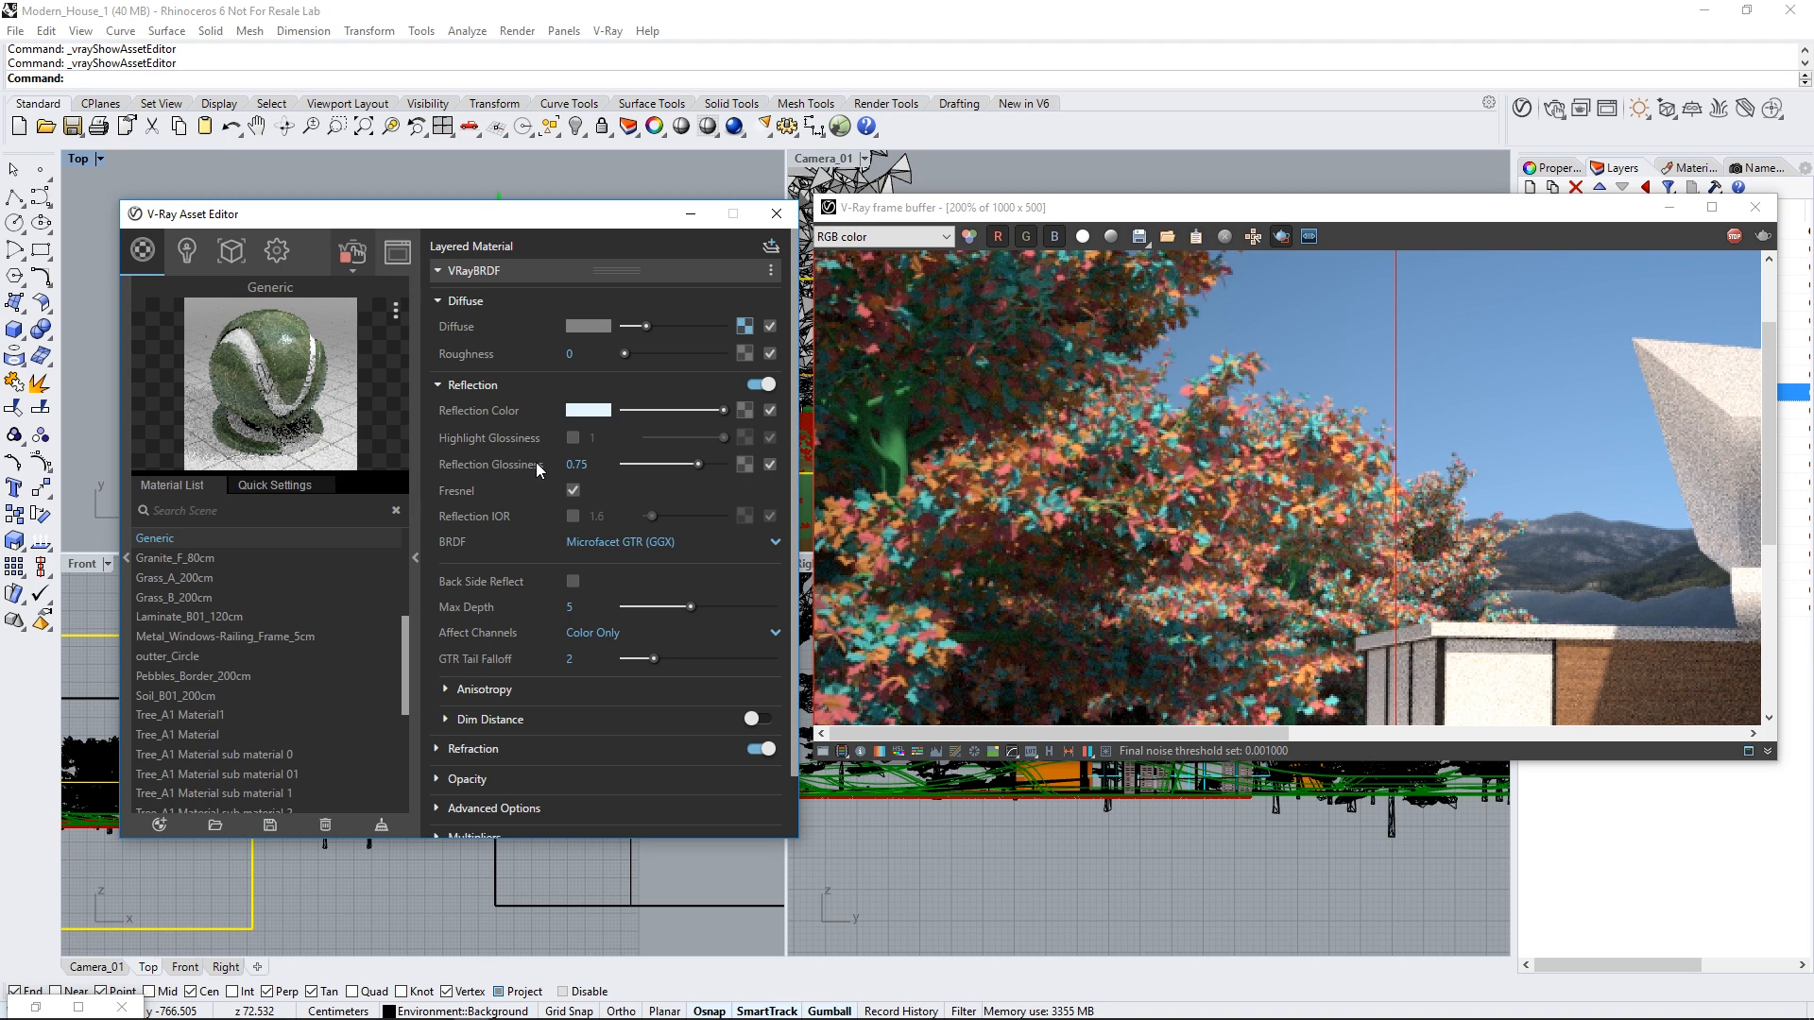
pyautogui.click(571, 516)
pyautogui.write('2')
pyautogui.press('Return')
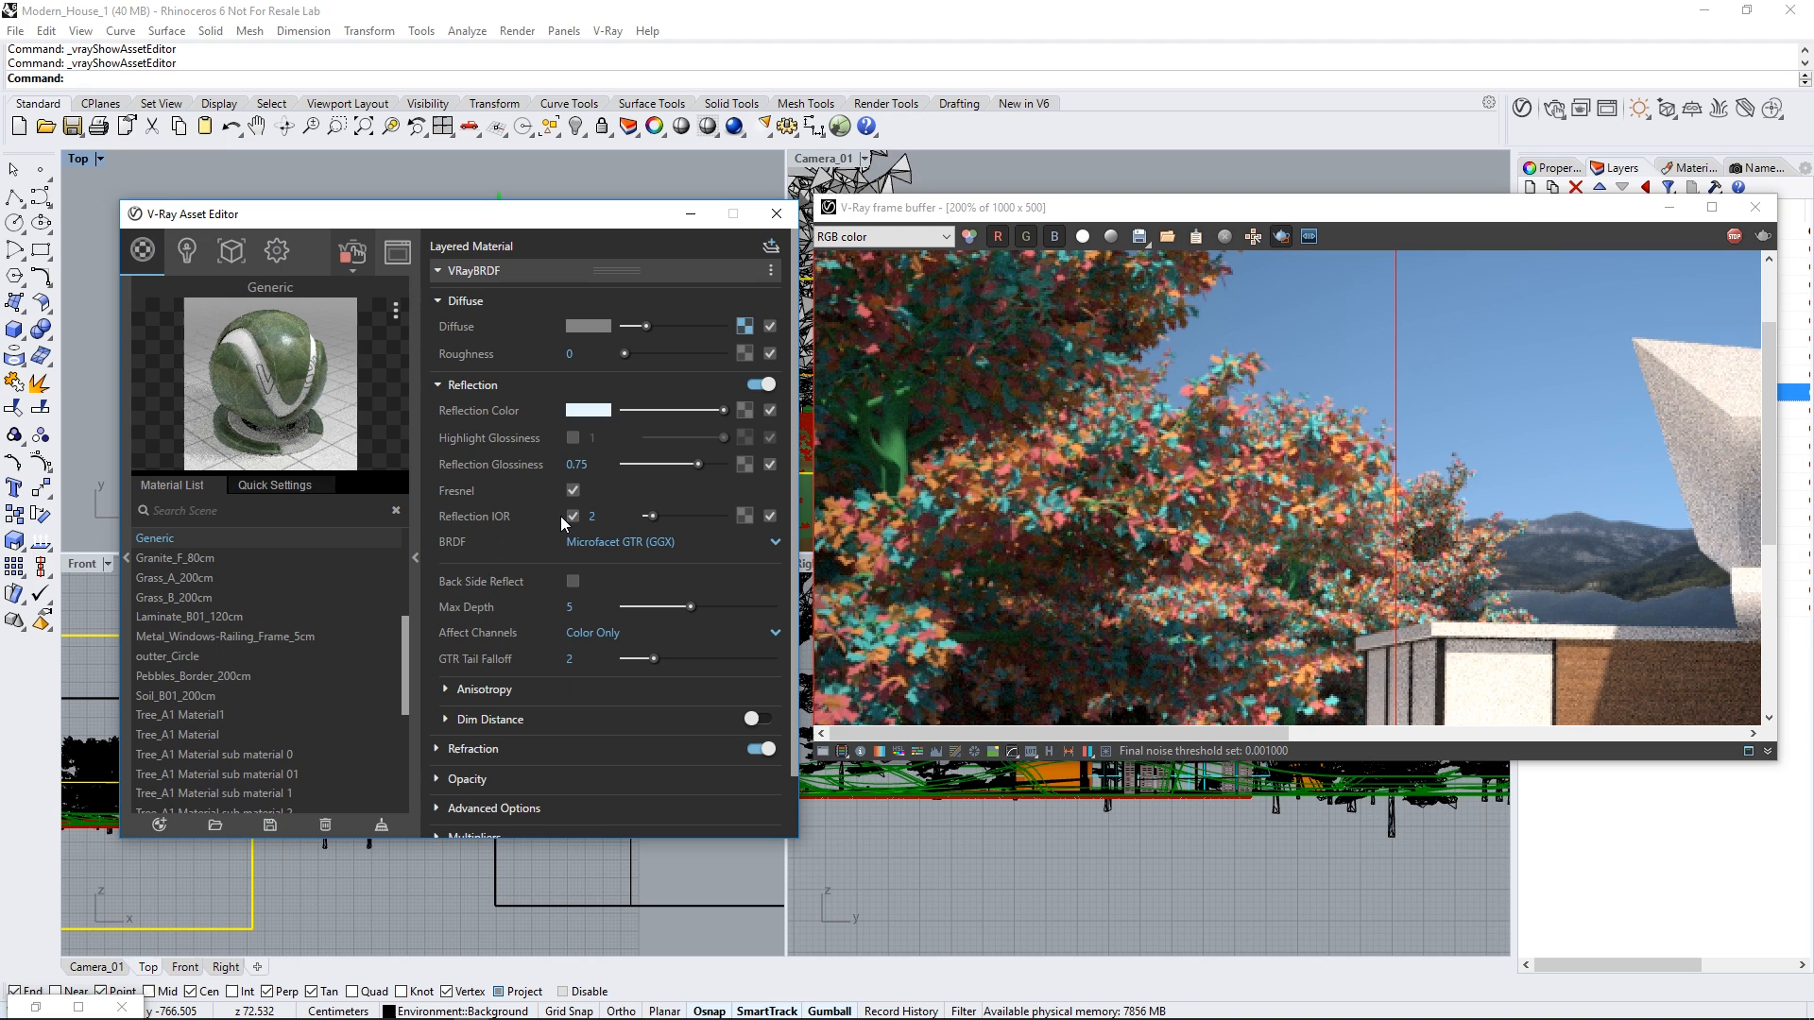
pyautogui.click(572, 582)
# Step: Turn on Bump Map mode with the leaf Color Correction texture at saturation -1, and return to the material's parameters
pyautogui.scroll(-1, 597, 706)
pyautogui.click(518, 824)
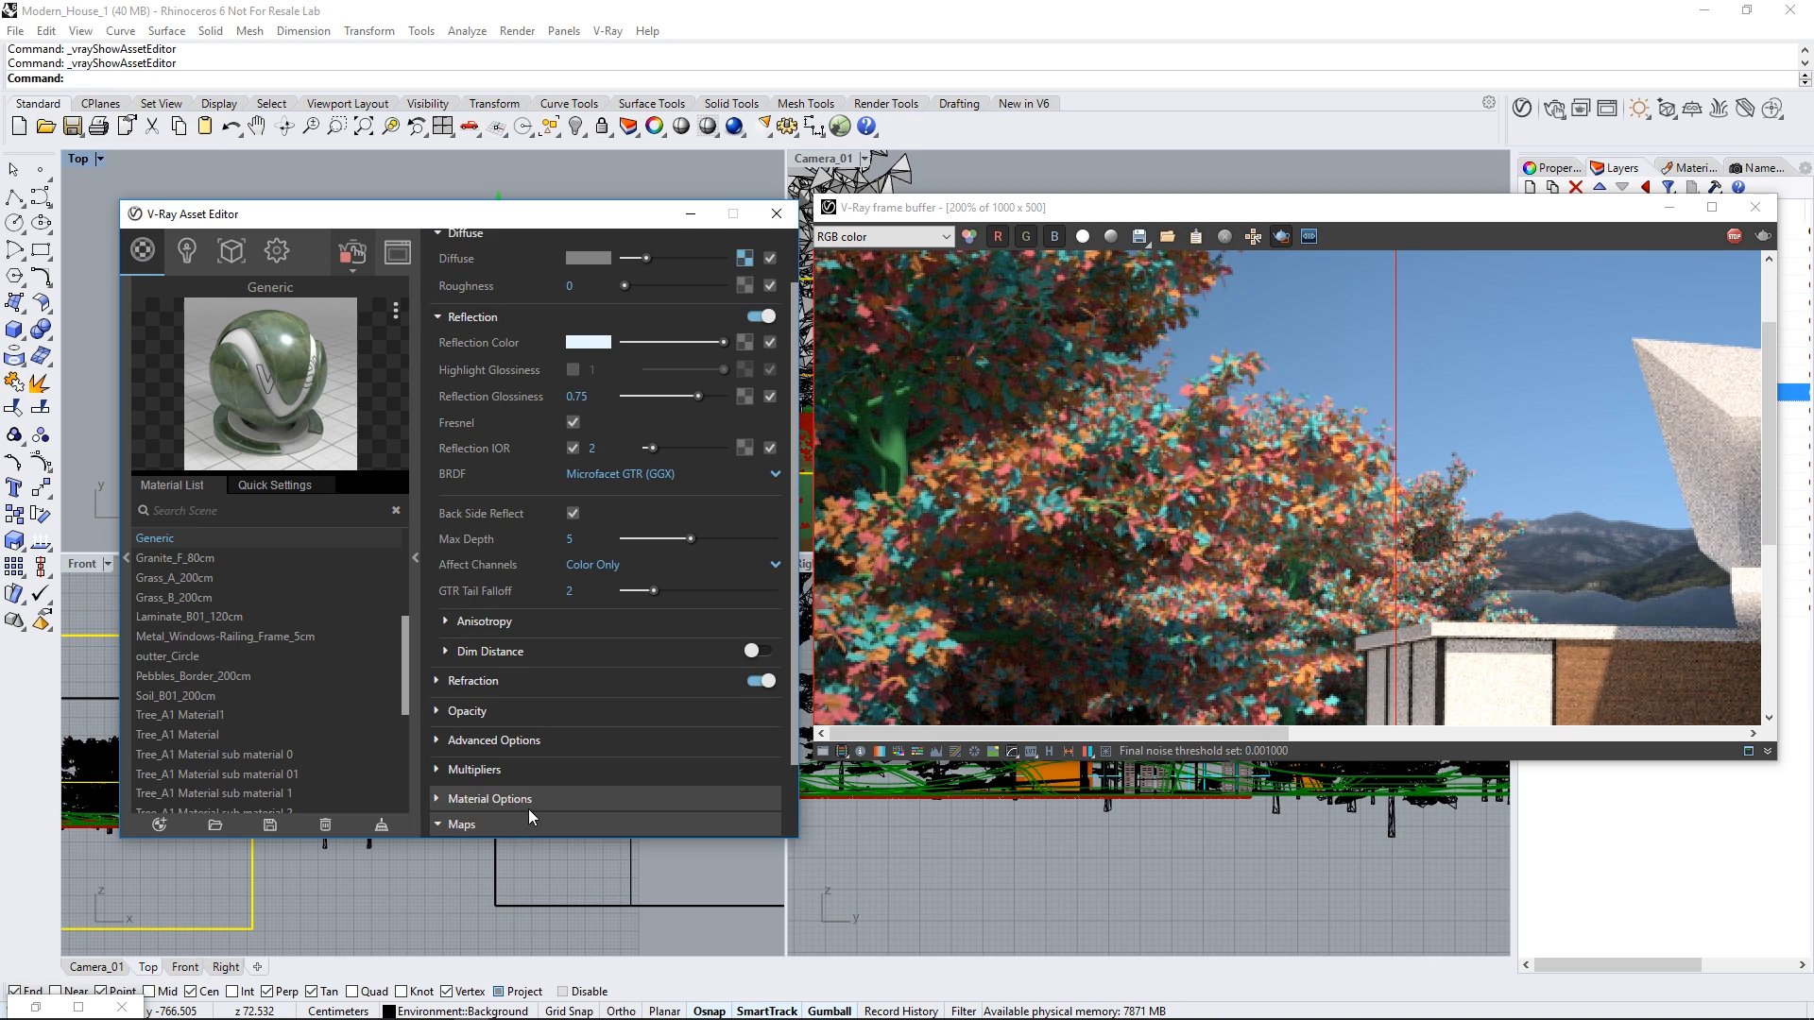
pyautogui.scroll(-1, 529, 809)
pyautogui.click(753, 763)
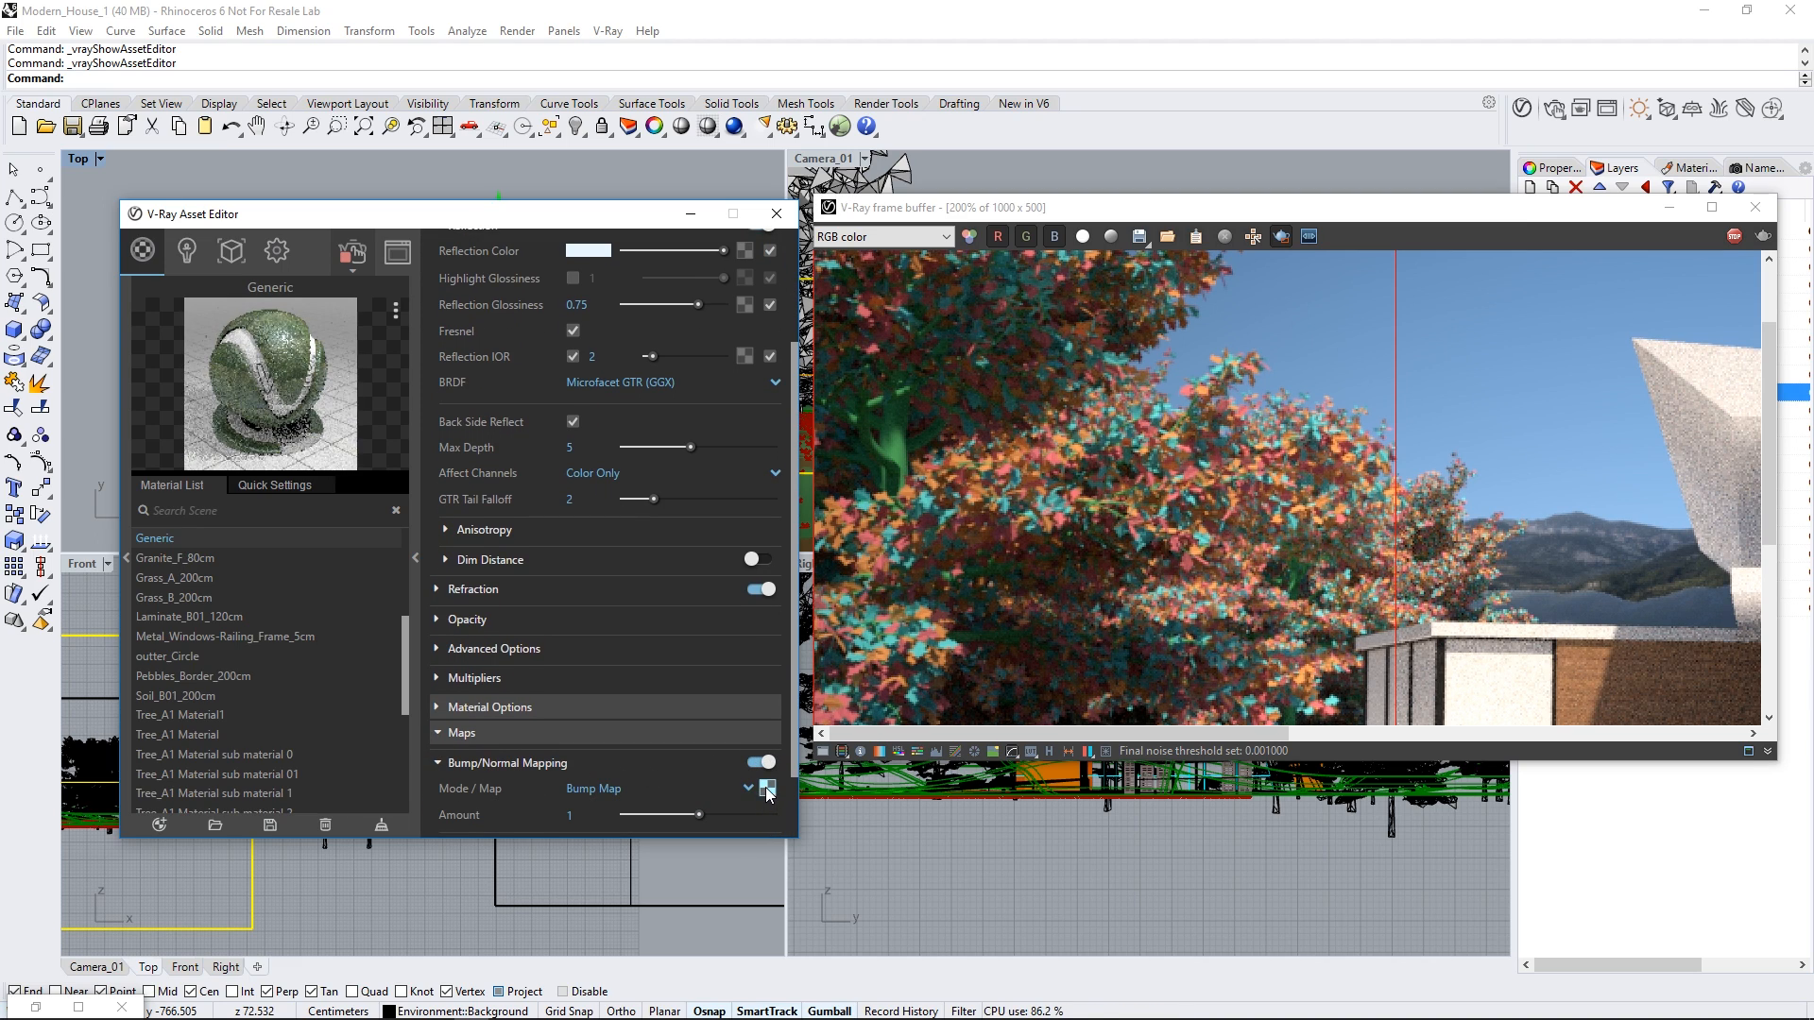
pyautogui.click(766, 790)
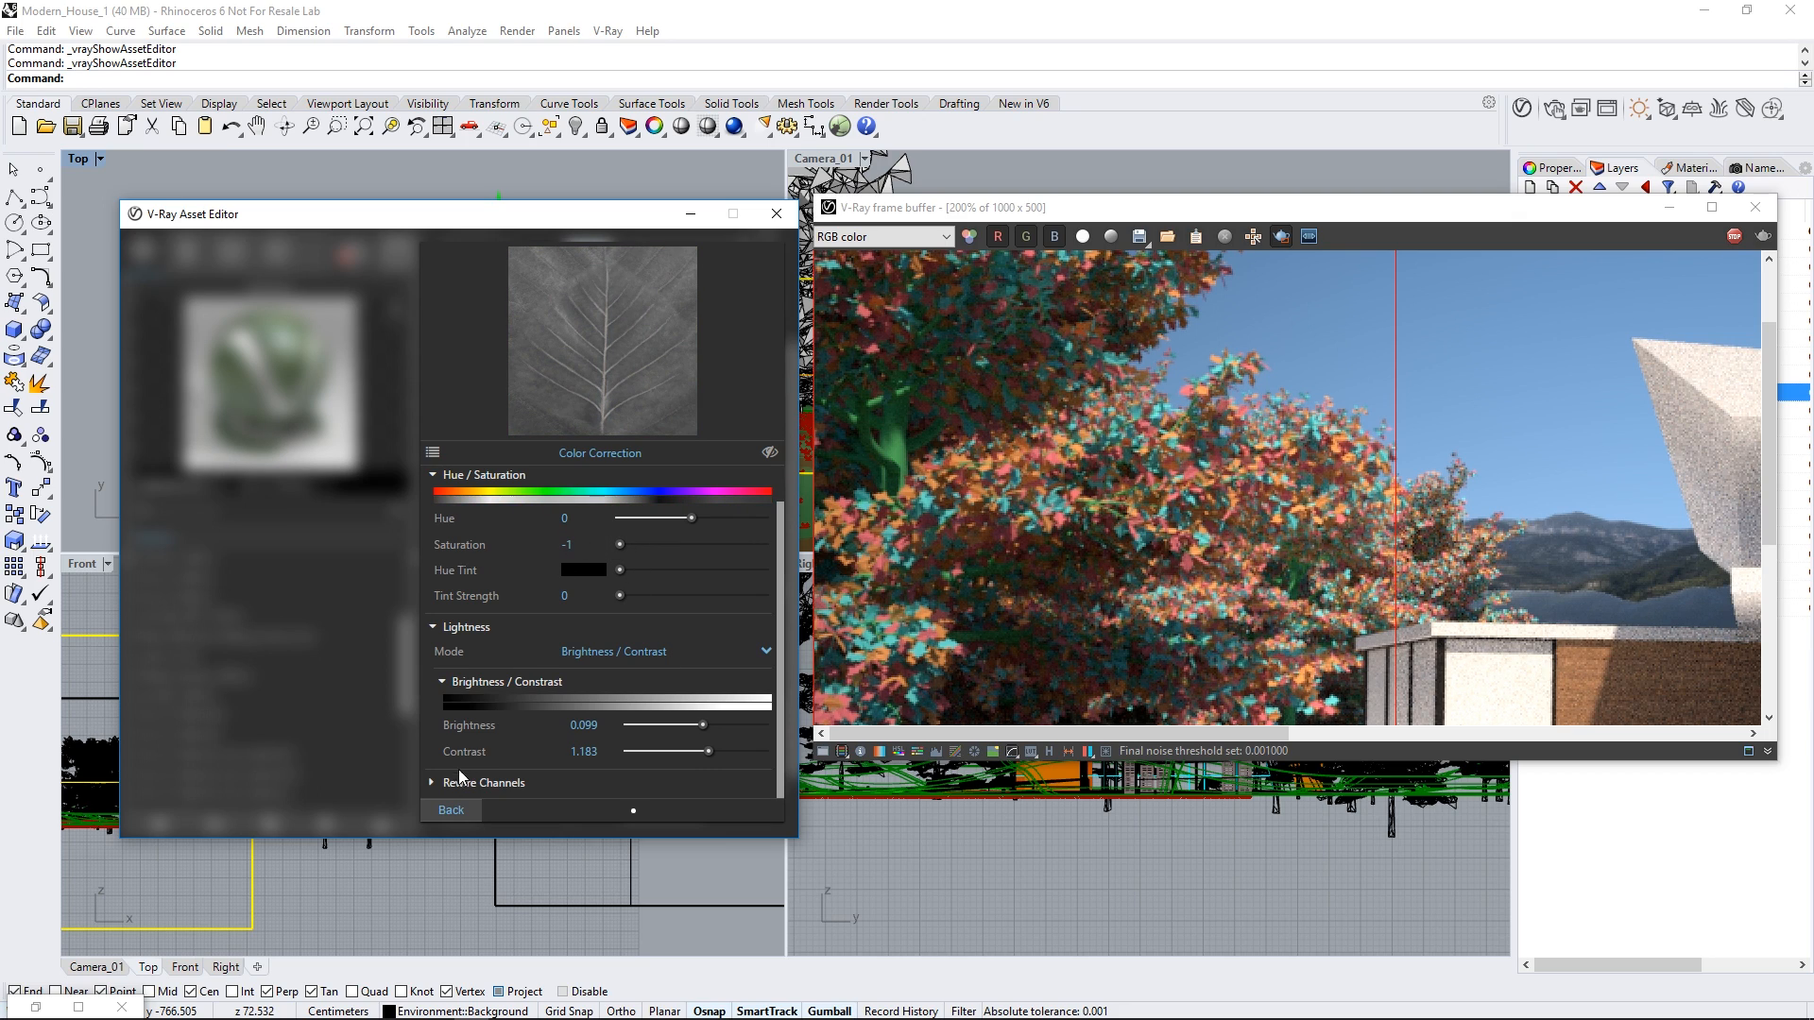
pyautogui.click(446, 813)
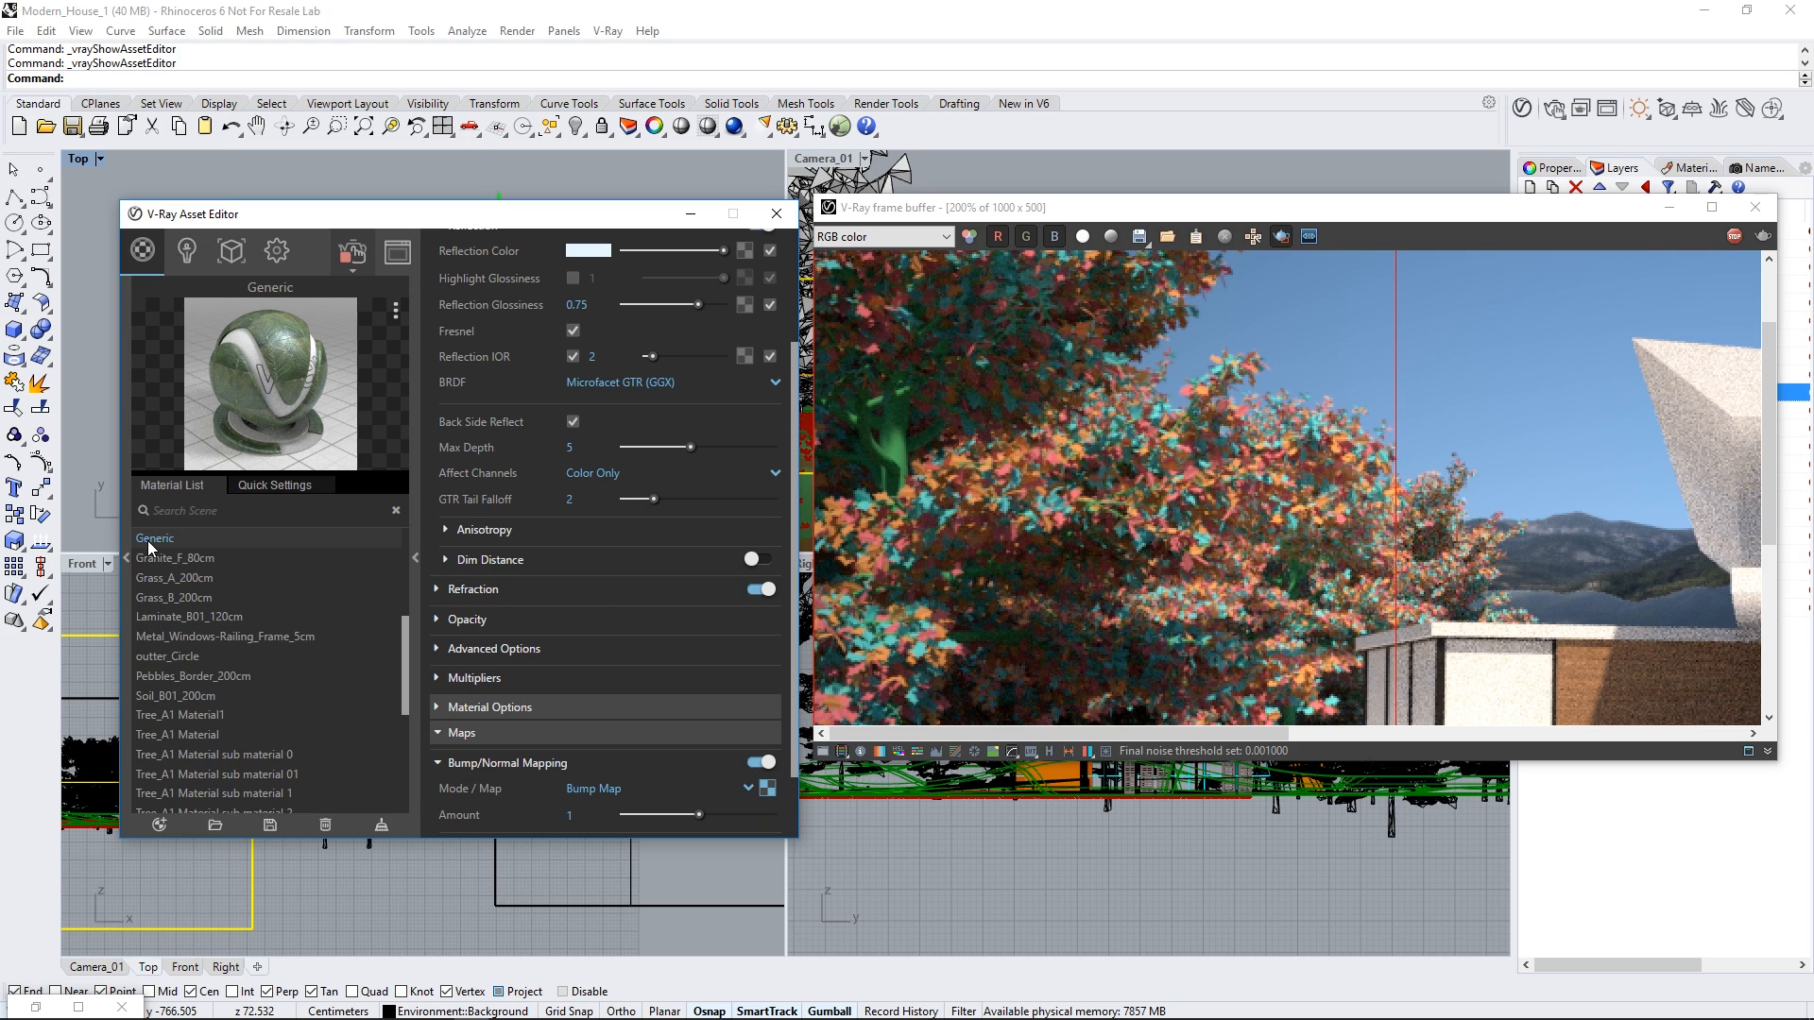
# Step: Rename the Generic material as Tree_leaves
pyautogui.press('BackSpace')
pyautogui.press('BackSpace')
pyautogui.press('BackSpace')
pyautogui.press('BackSpace')
pyautogui.press('BackSpace')
pyautogui.press('BackSpace')
pyautogui.write('Tree_leaves')
pyautogui.press('Return')
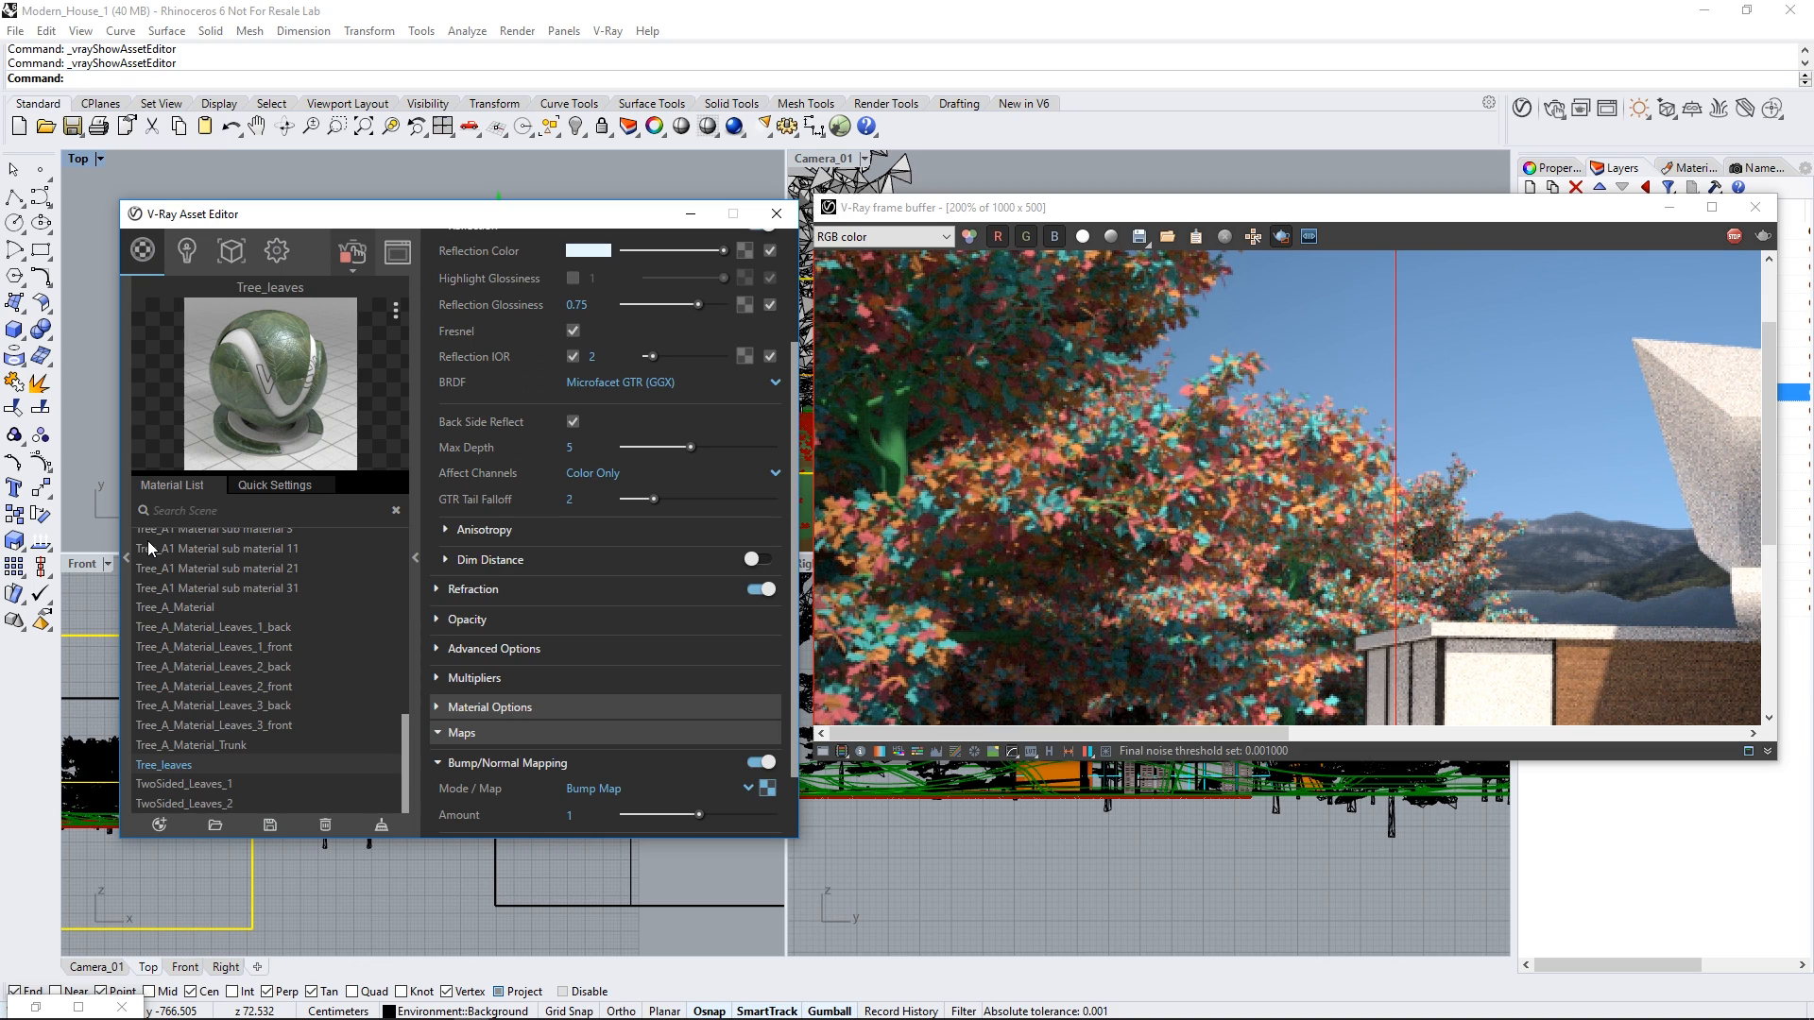
# Step: Add a new Two Sided material and assign Tree_leaves as its front material
pyautogui.click(158, 825)
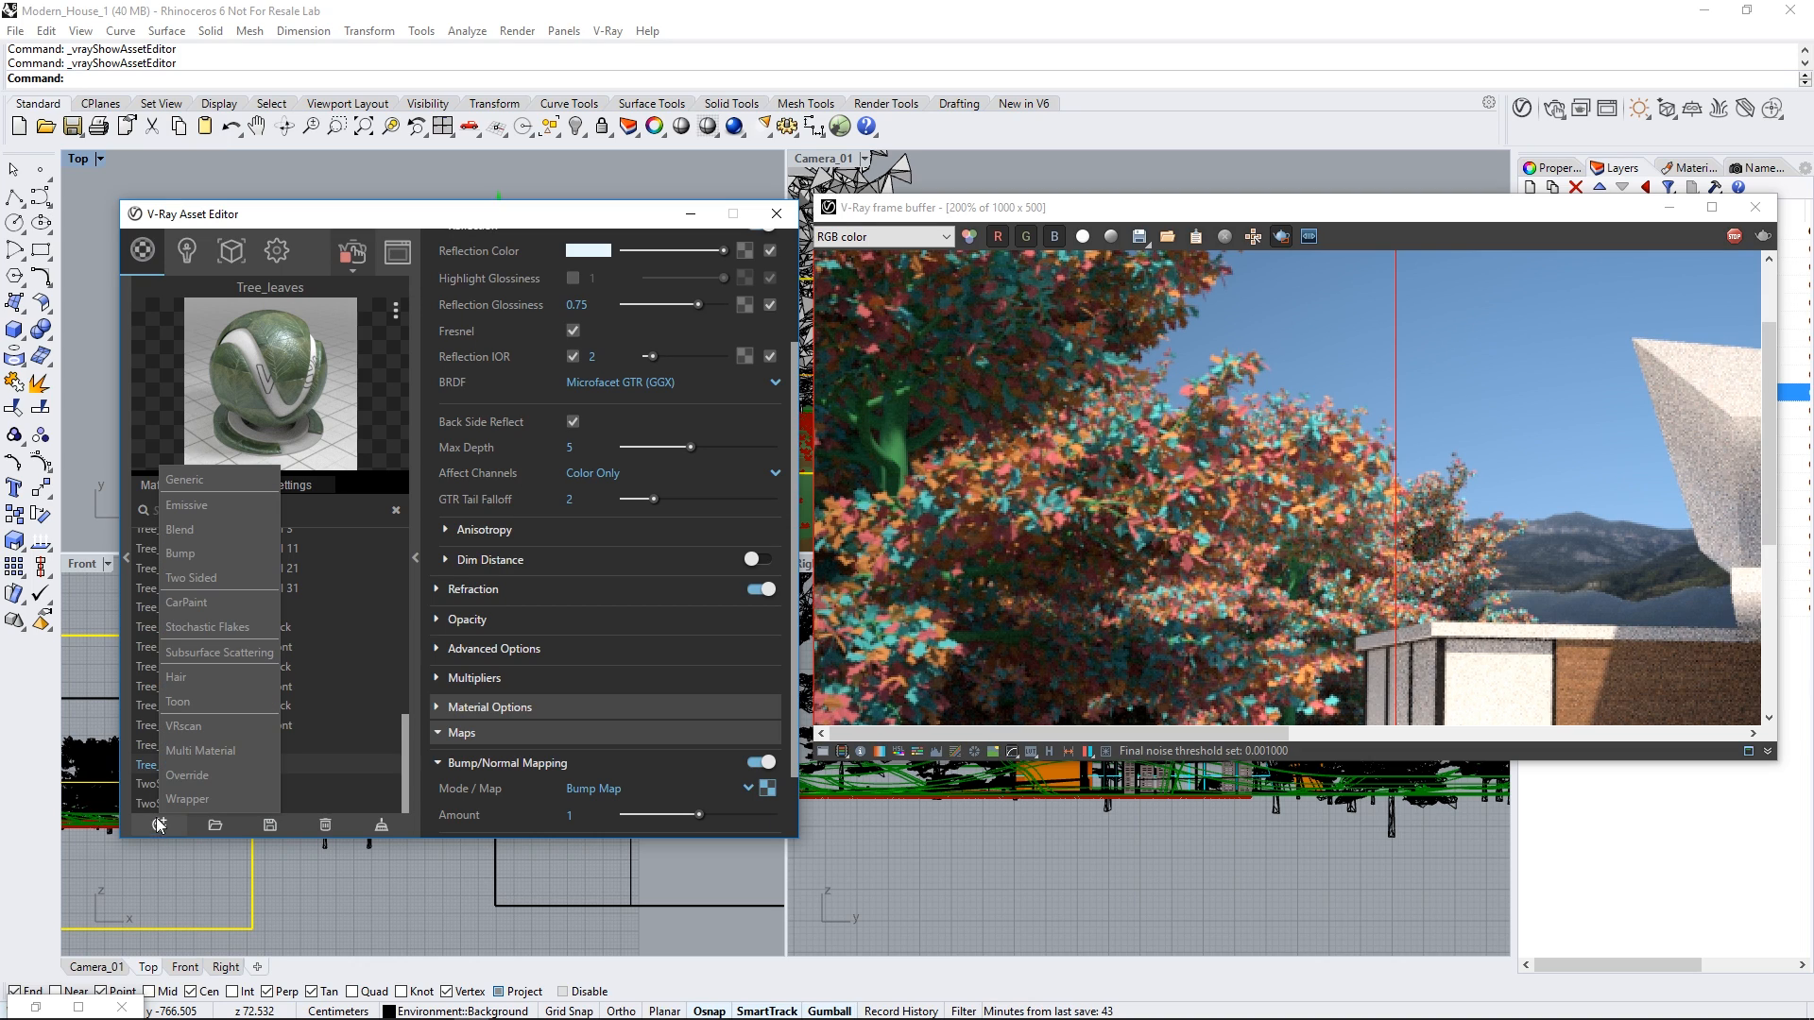
pyautogui.click(210, 586)
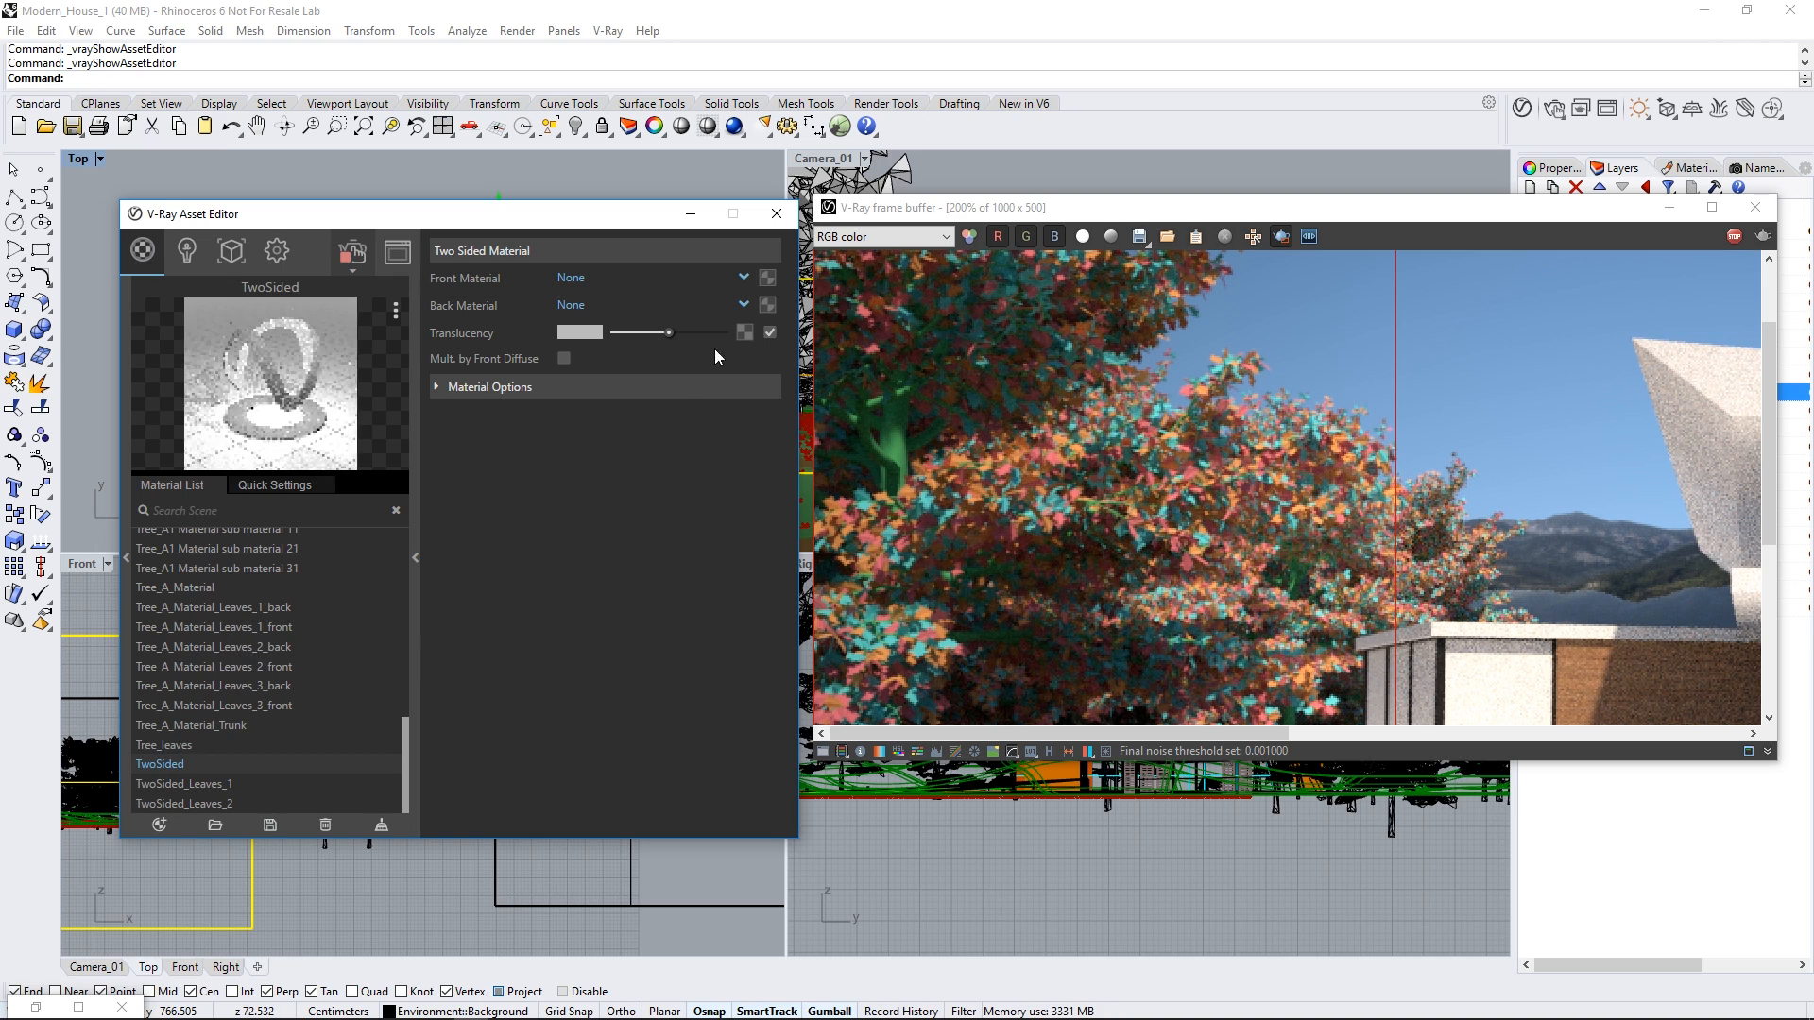
pyautogui.click(744, 279)
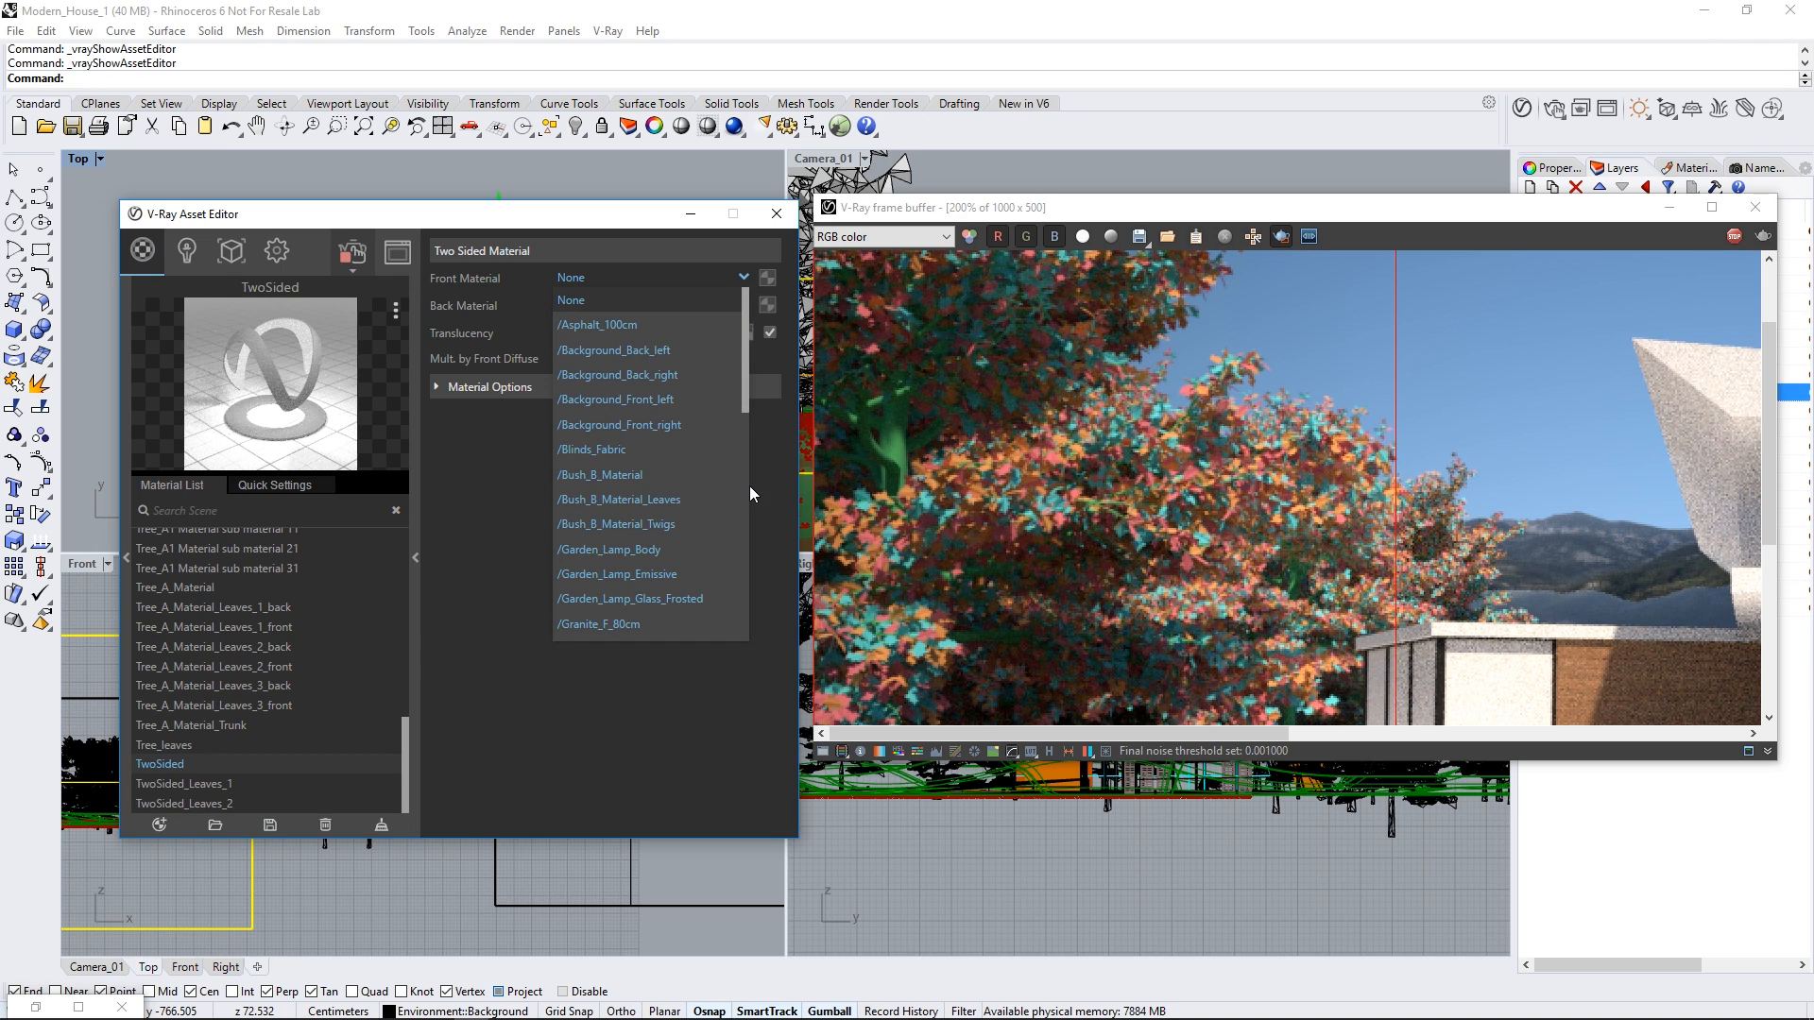
pyautogui.moveTo(746, 377); pyautogui.dragTo(723, 613)
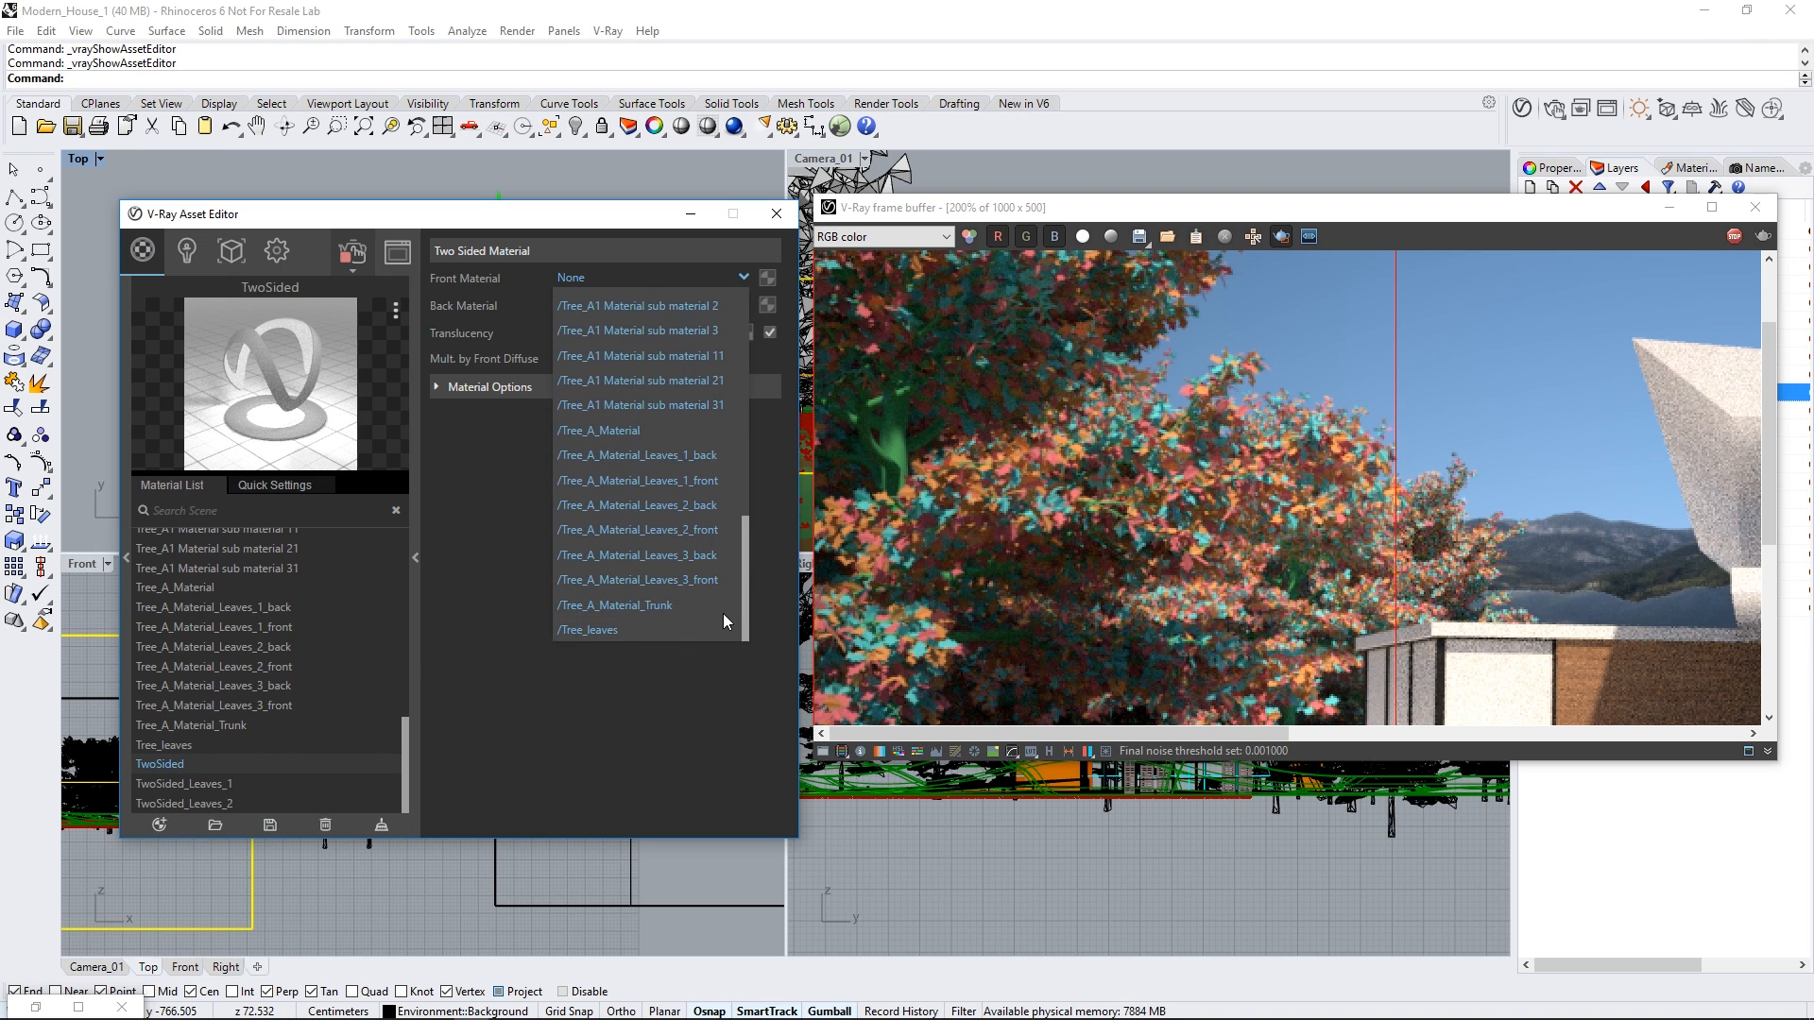
pyautogui.click(618, 626)
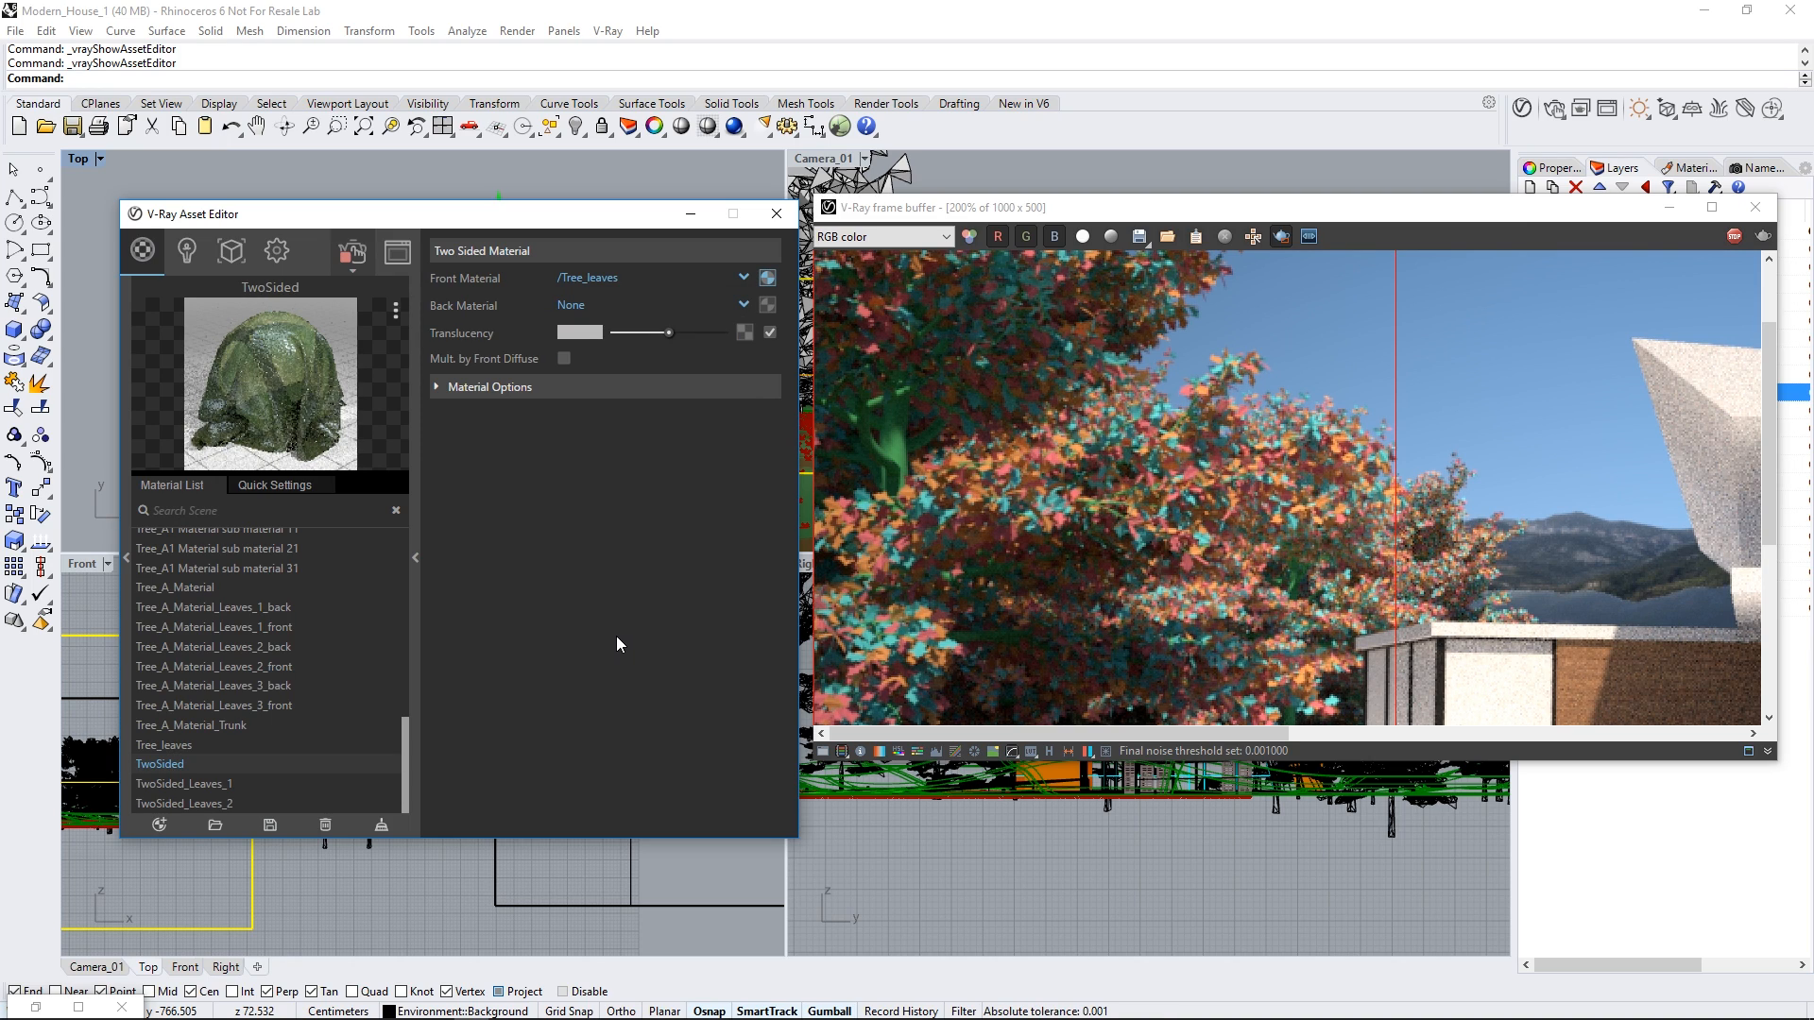
# Step: Duplicate the Tree_leaves material and name the copy Tree_leaves_back
pyautogui.click(155, 747)
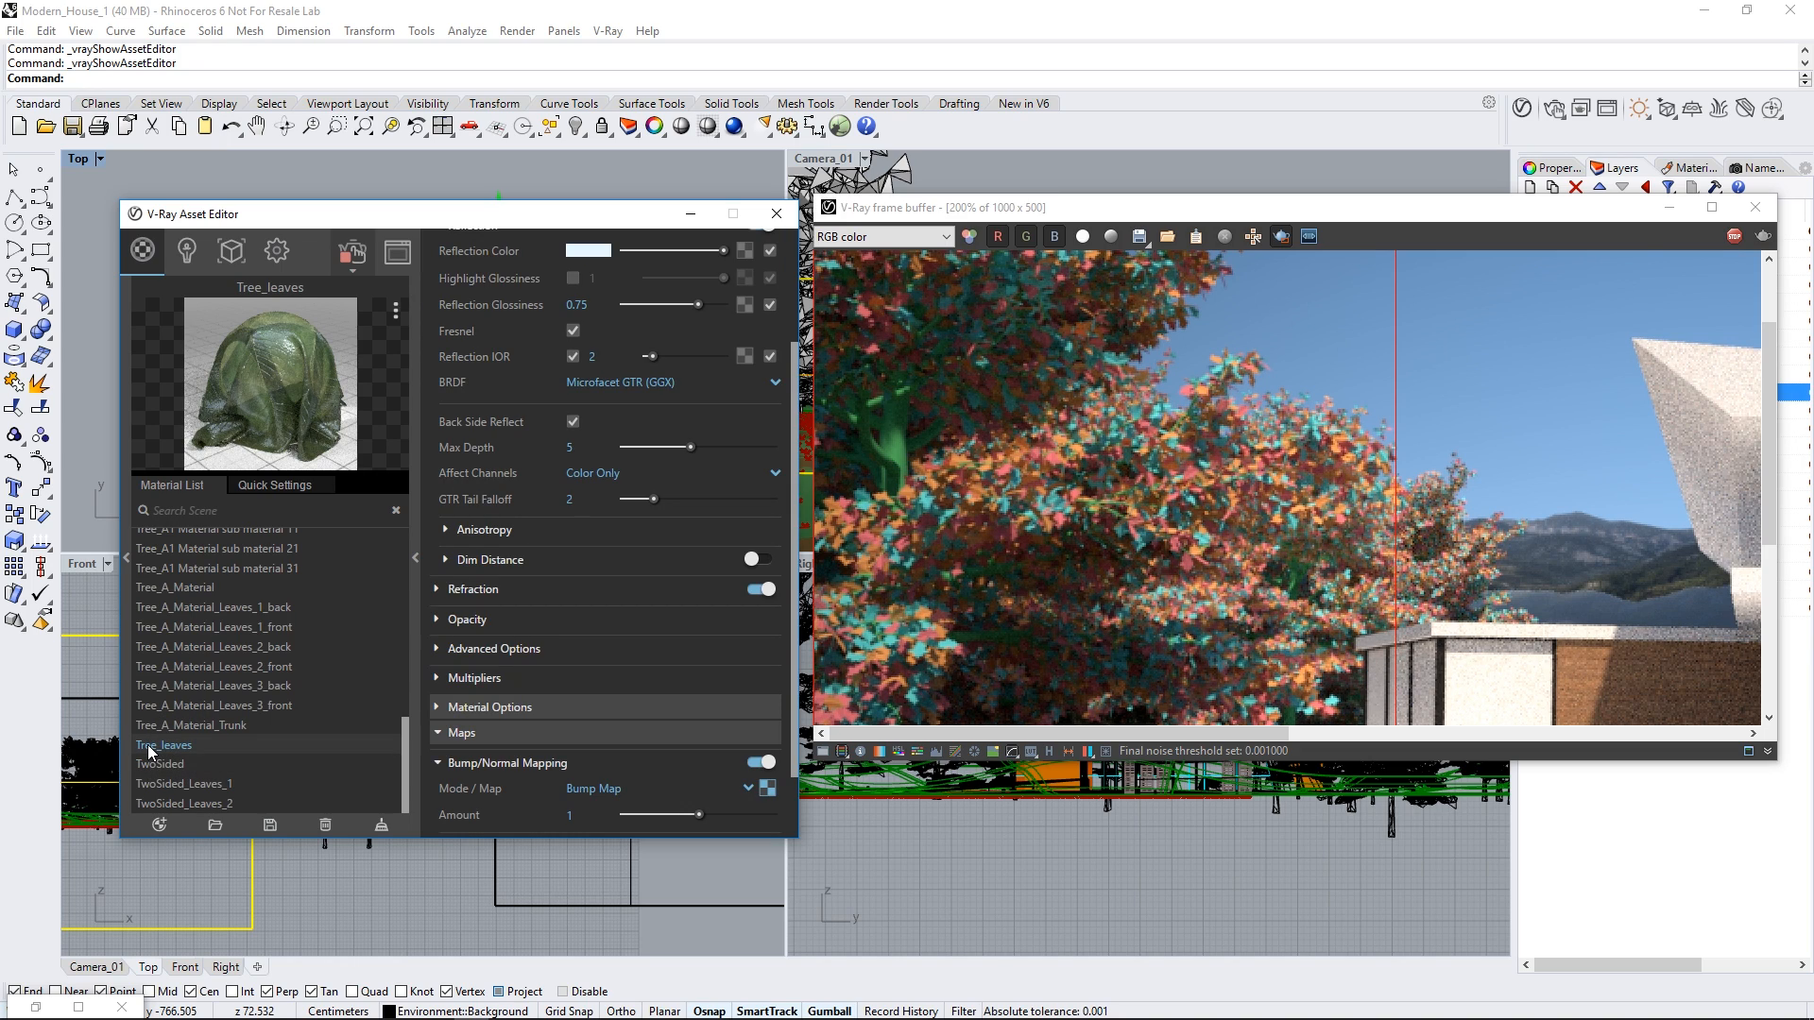
pyautogui.rightClick(148, 750)
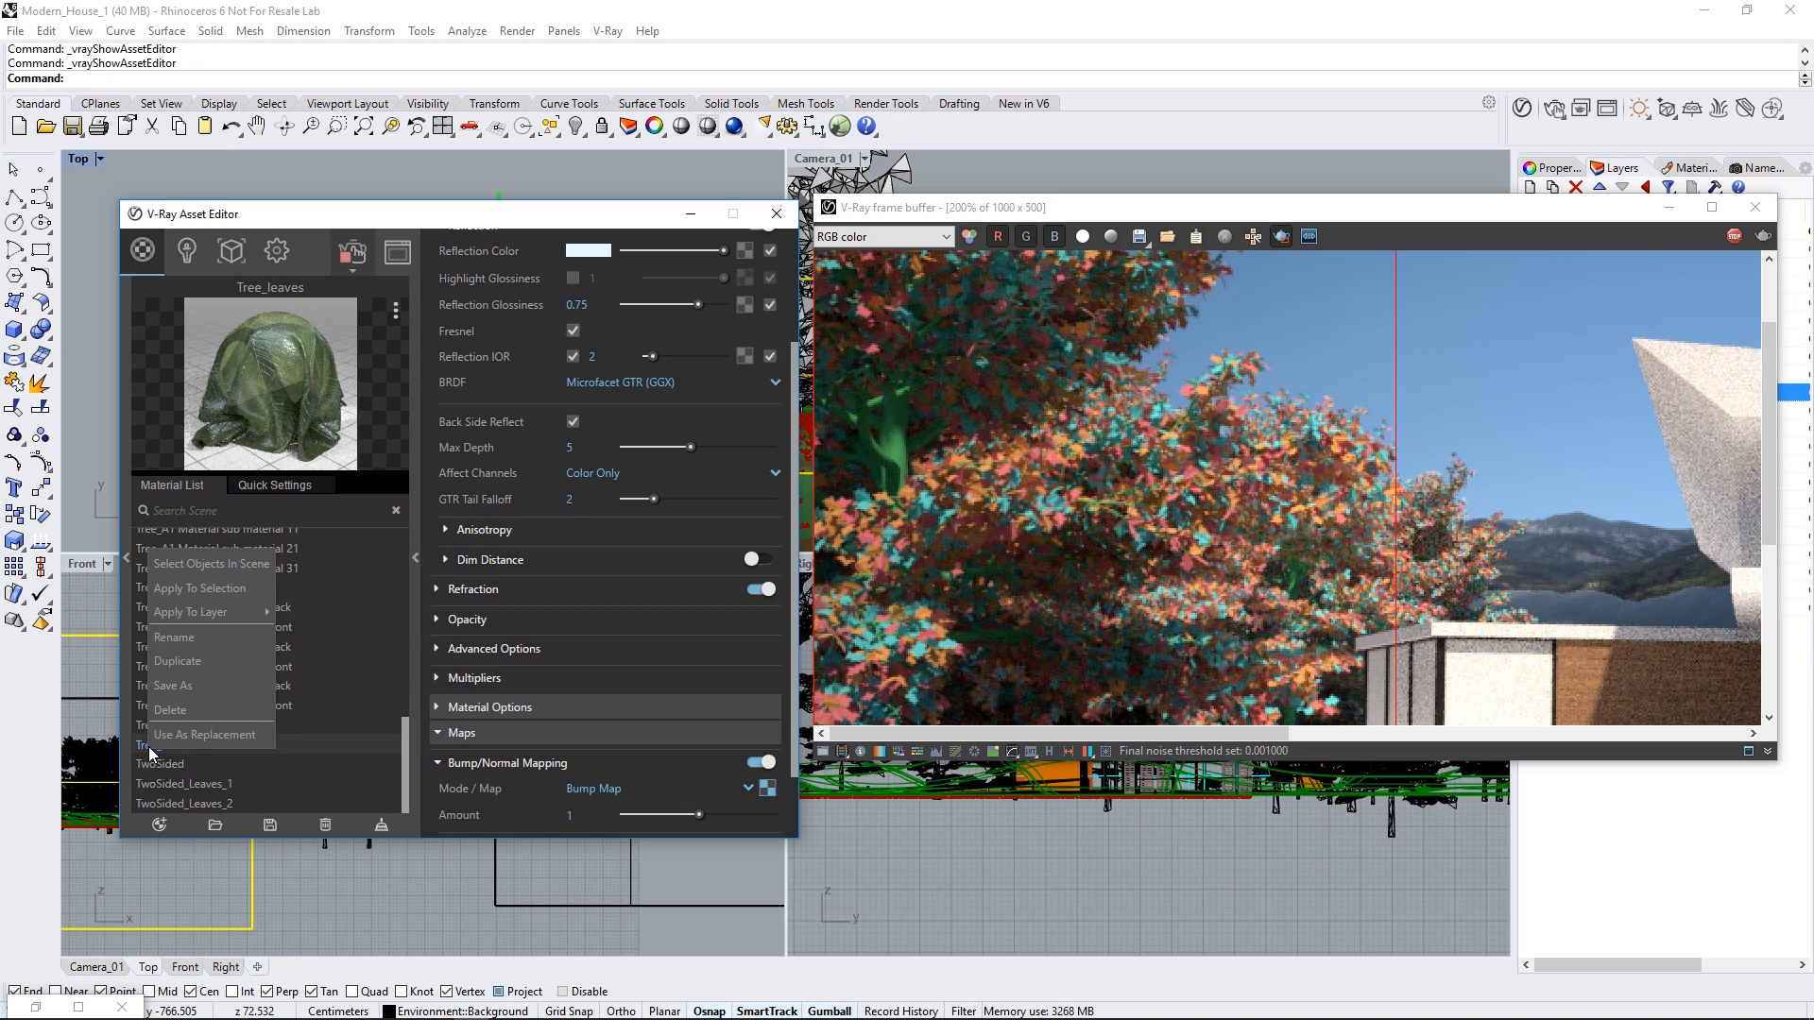
pyautogui.click(165, 662)
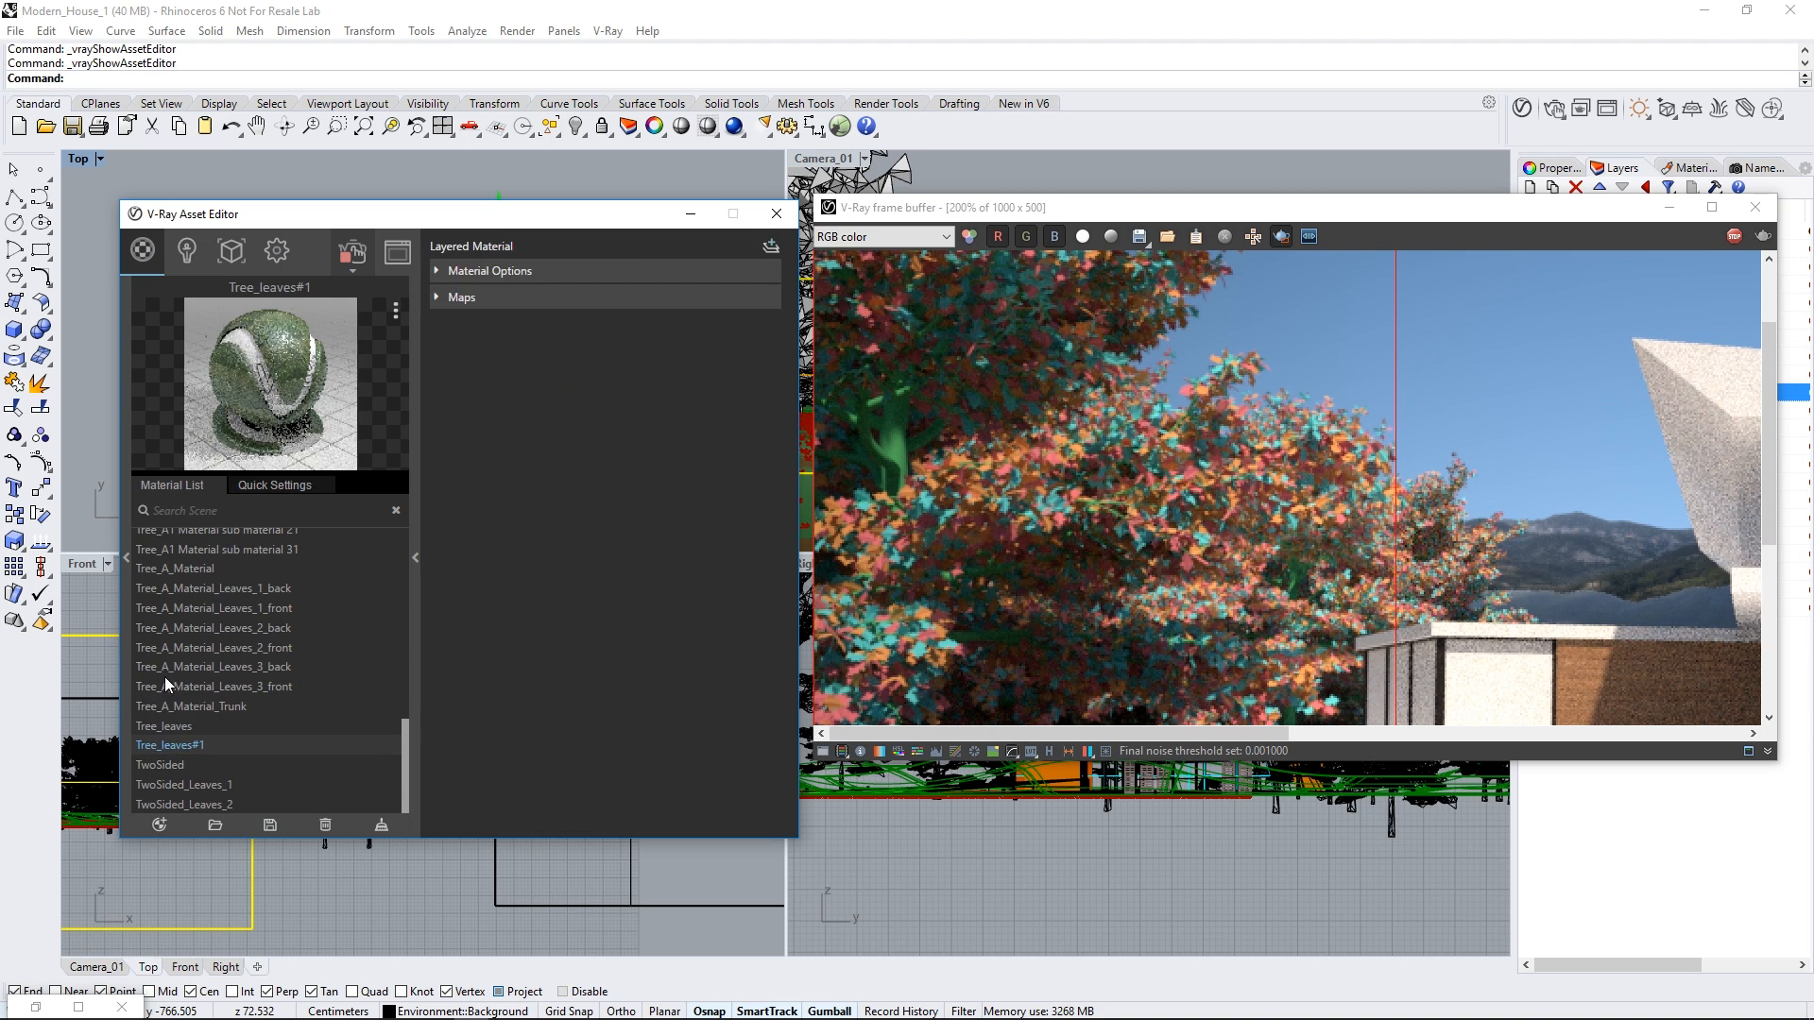
pyautogui.doubleClick(218, 747)
pyautogui.write('_')
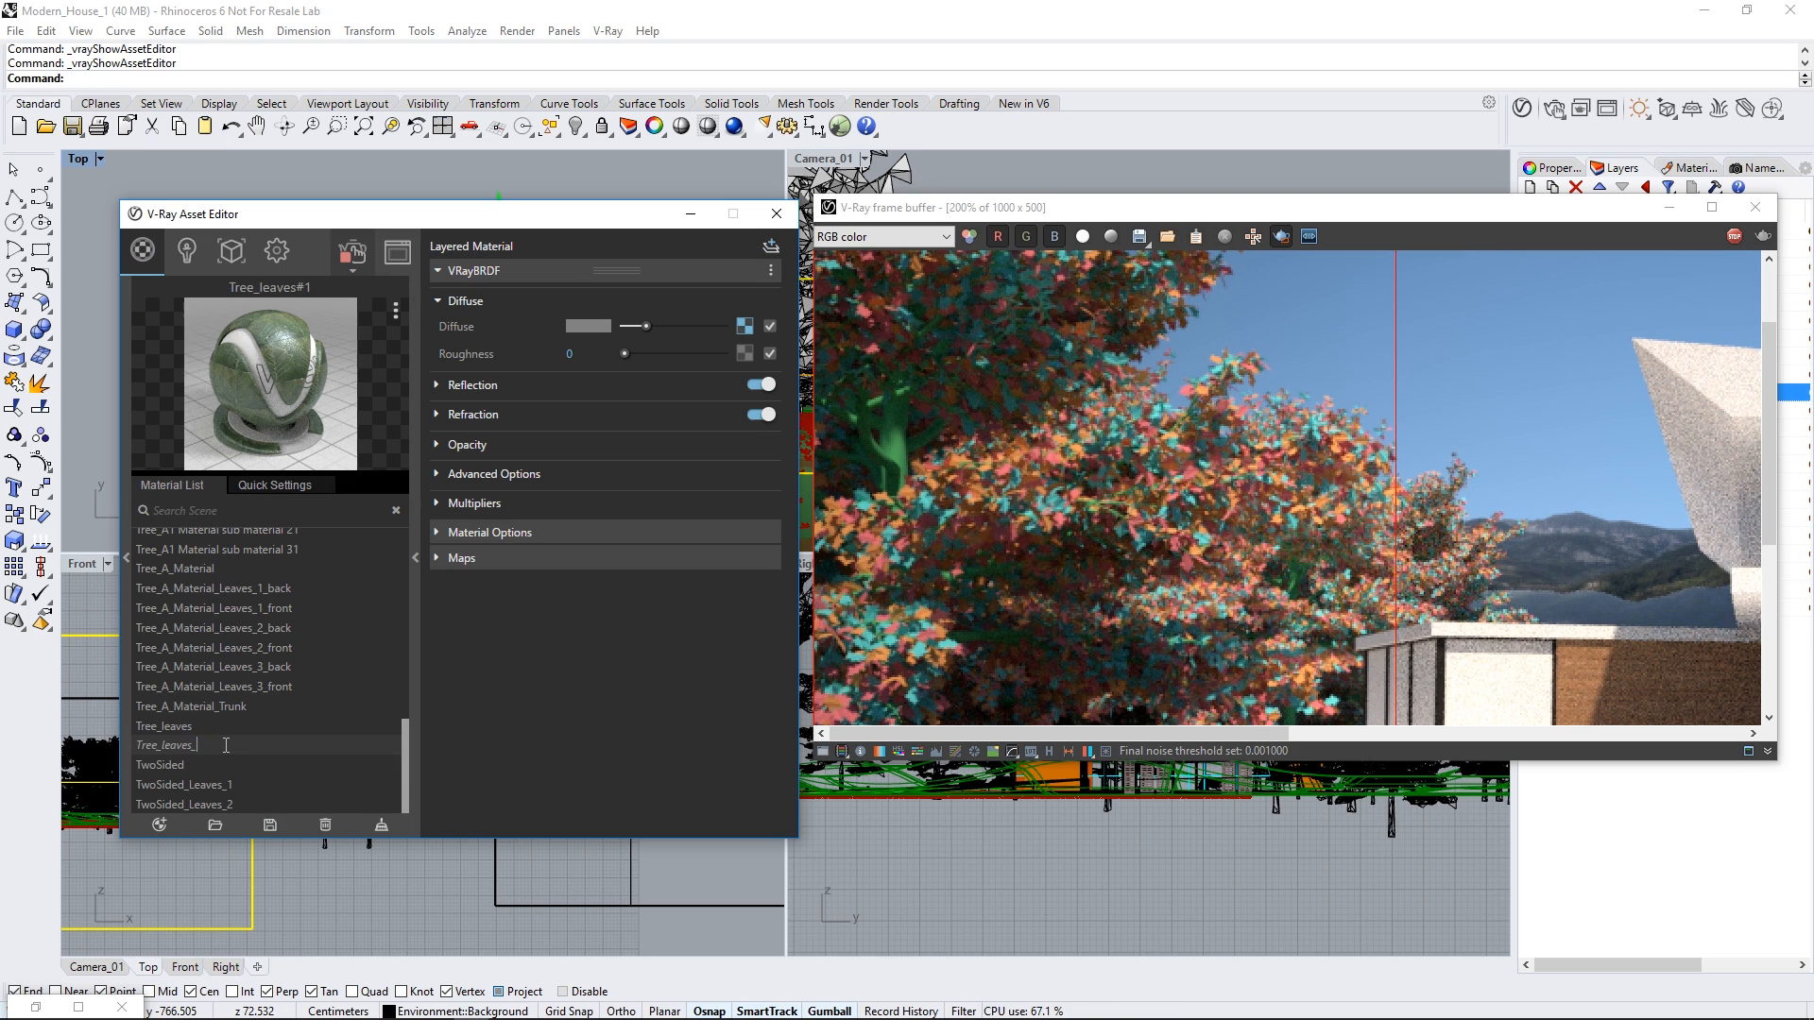
pyautogui.write('back')
pyautogui.press('Return')
# Step: Set the Color Correction saturation of Tree_leaves_back's diffuse texture to -0.16 and return to the material's parameters
pyautogui.click(739, 331)
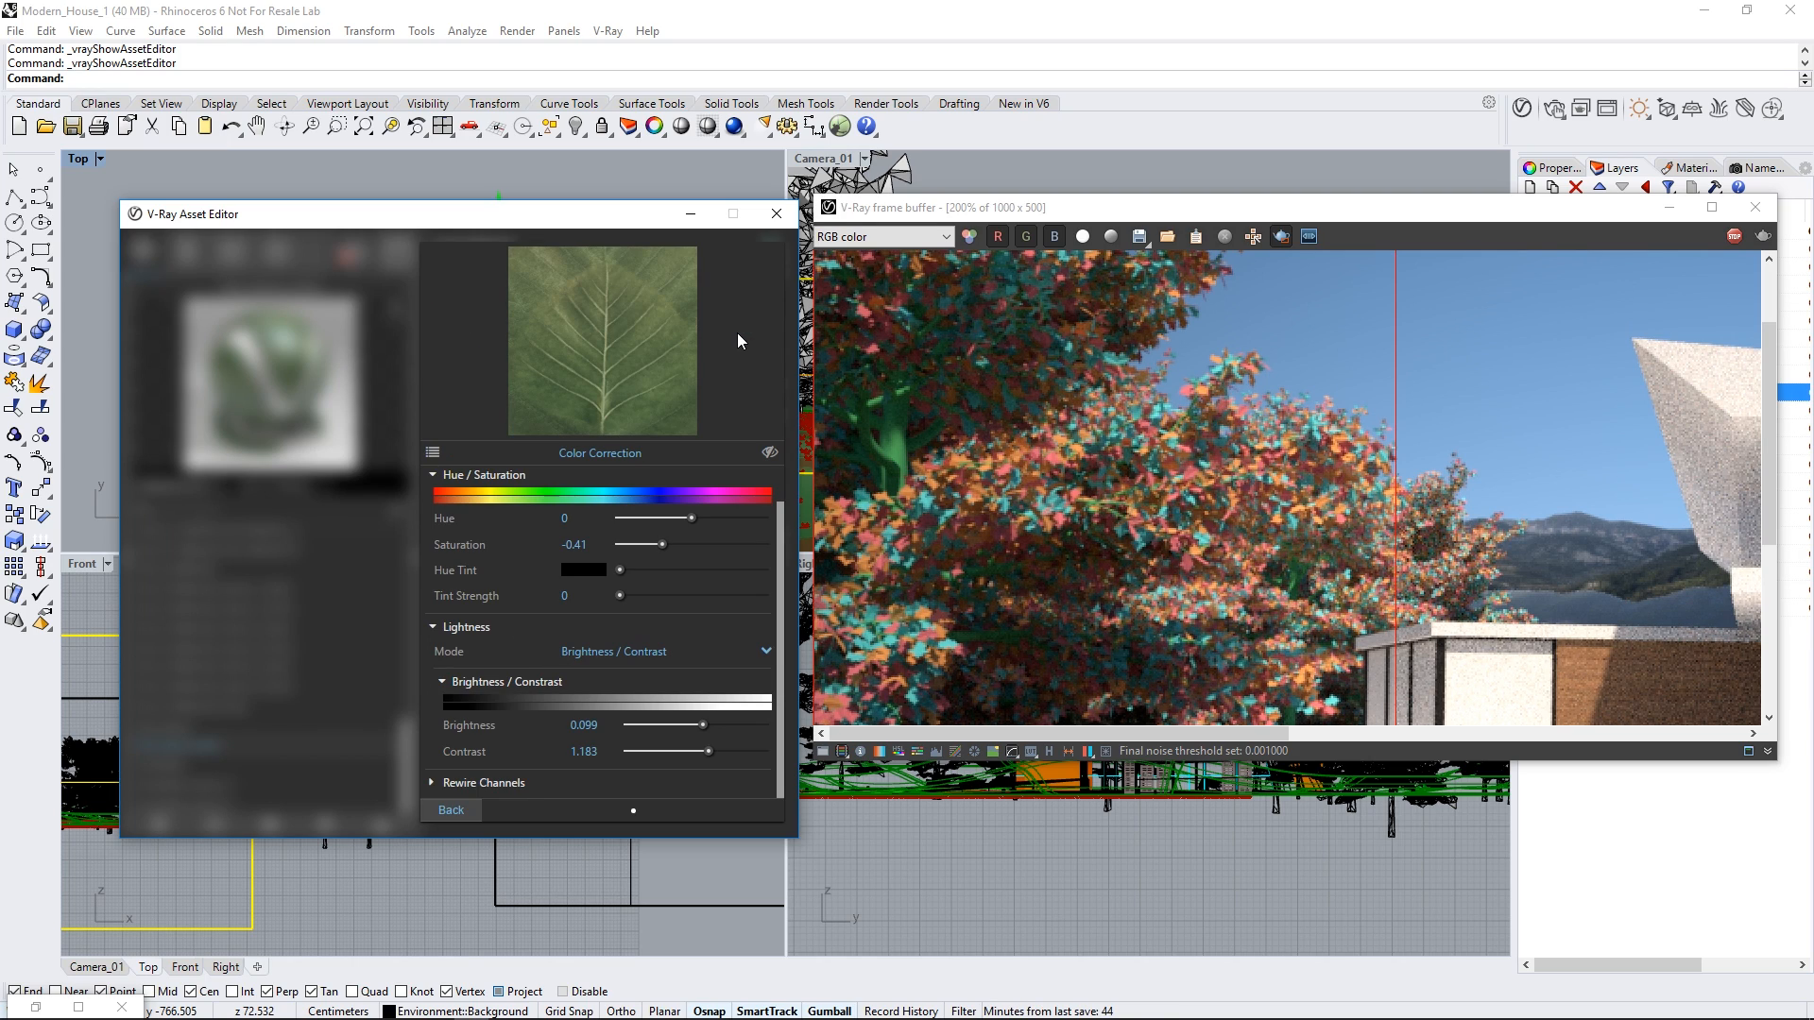
pyautogui.moveTo(663, 544); pyautogui.dragTo(680, 546)
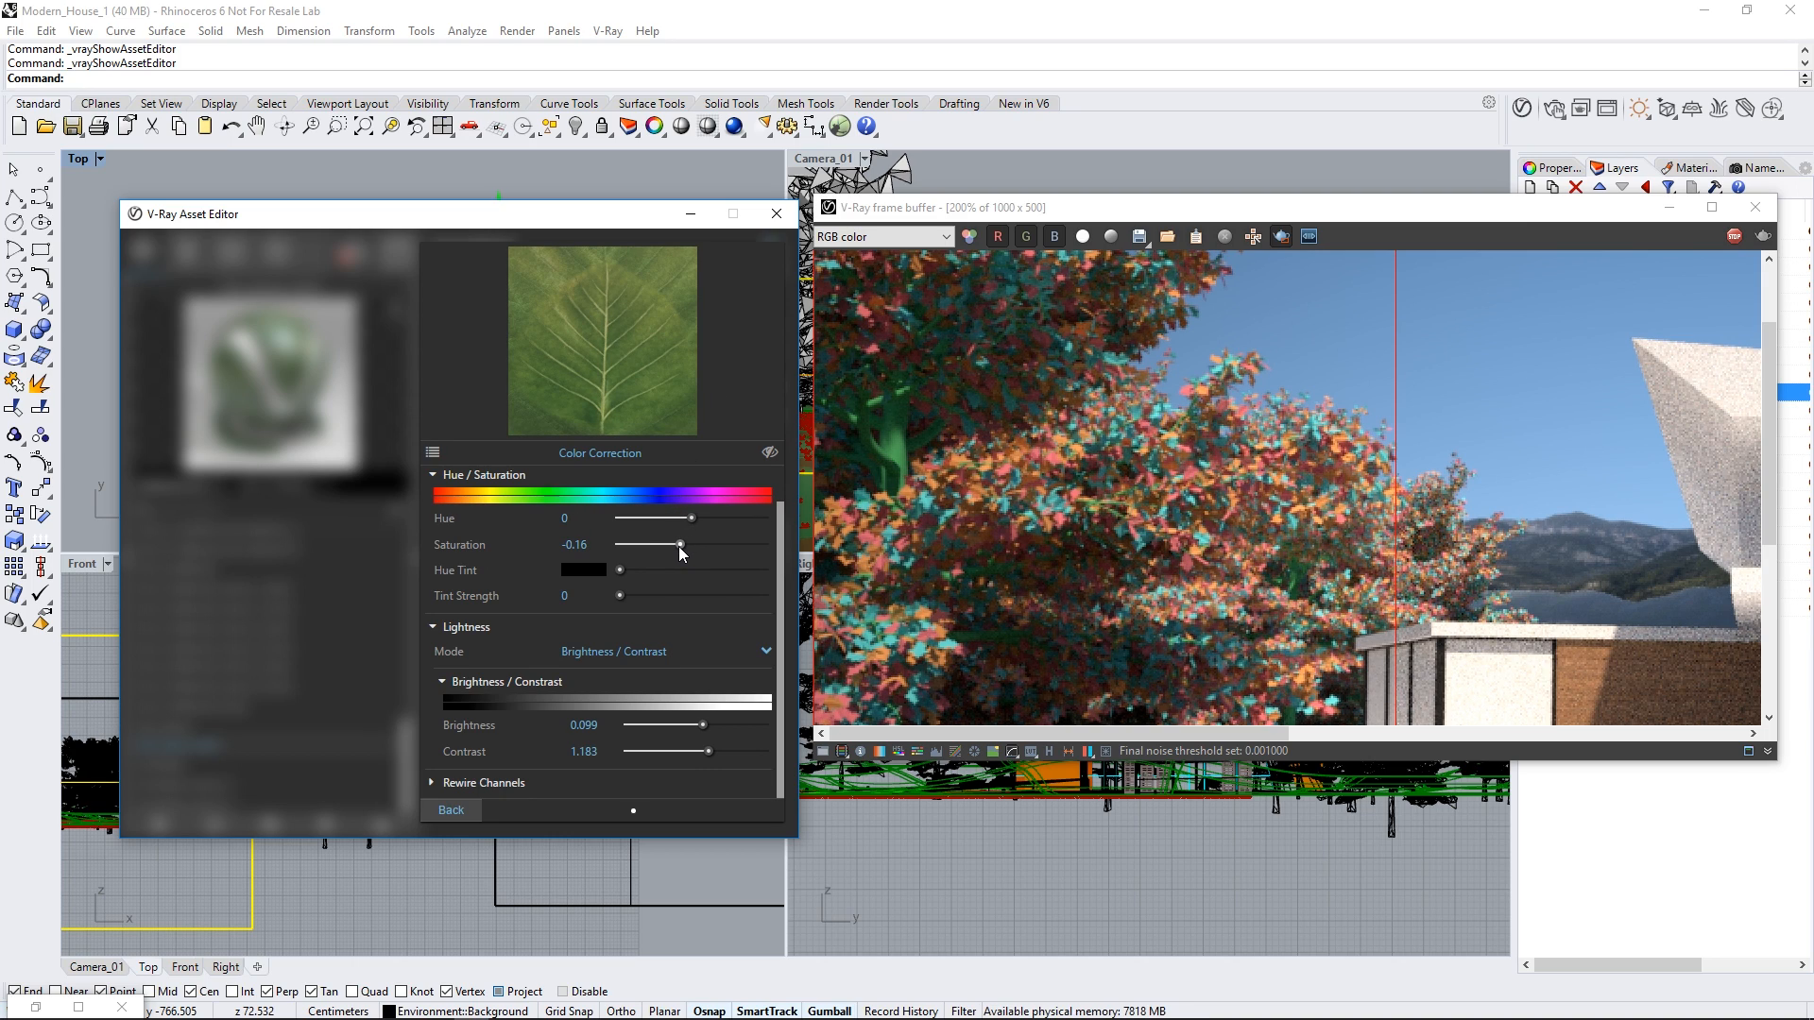
pyautogui.click(452, 810)
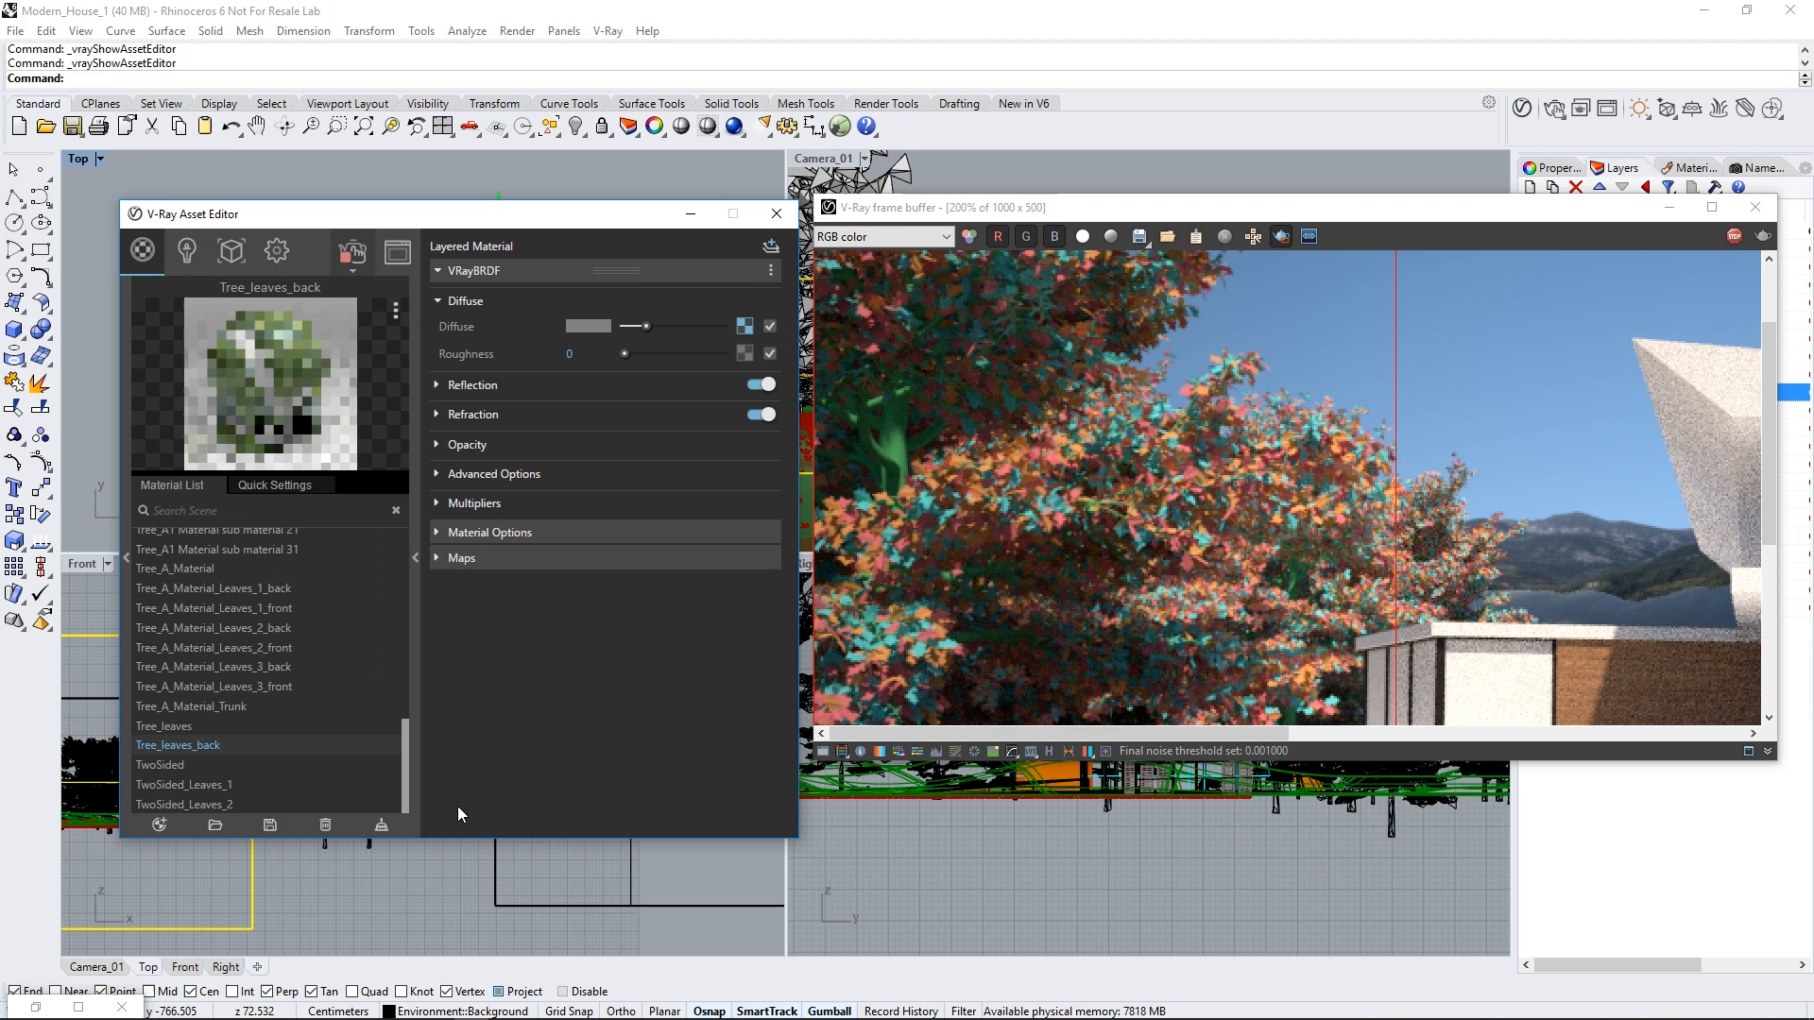
# Step: Assign Tree_leaves_back as the back material of the TwoSided material
pyautogui.click(167, 763)
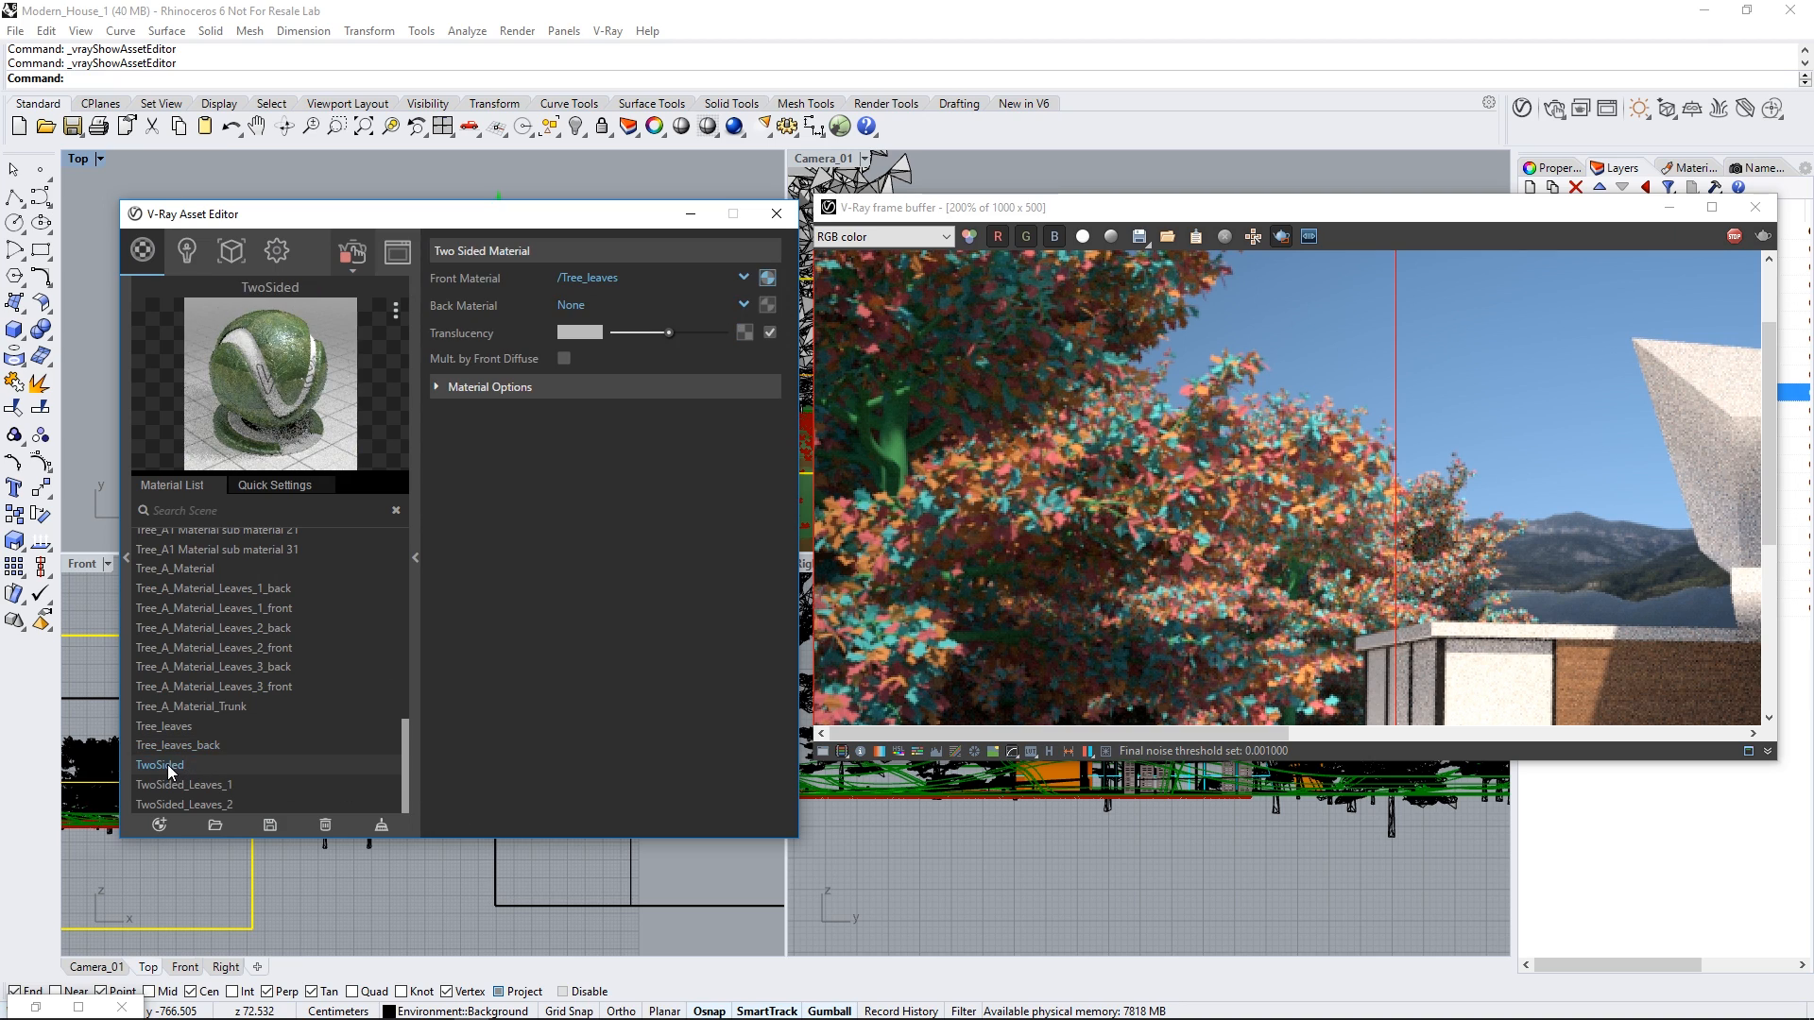
pyautogui.click(744, 304)
pyautogui.scroll(-5, 652, 570)
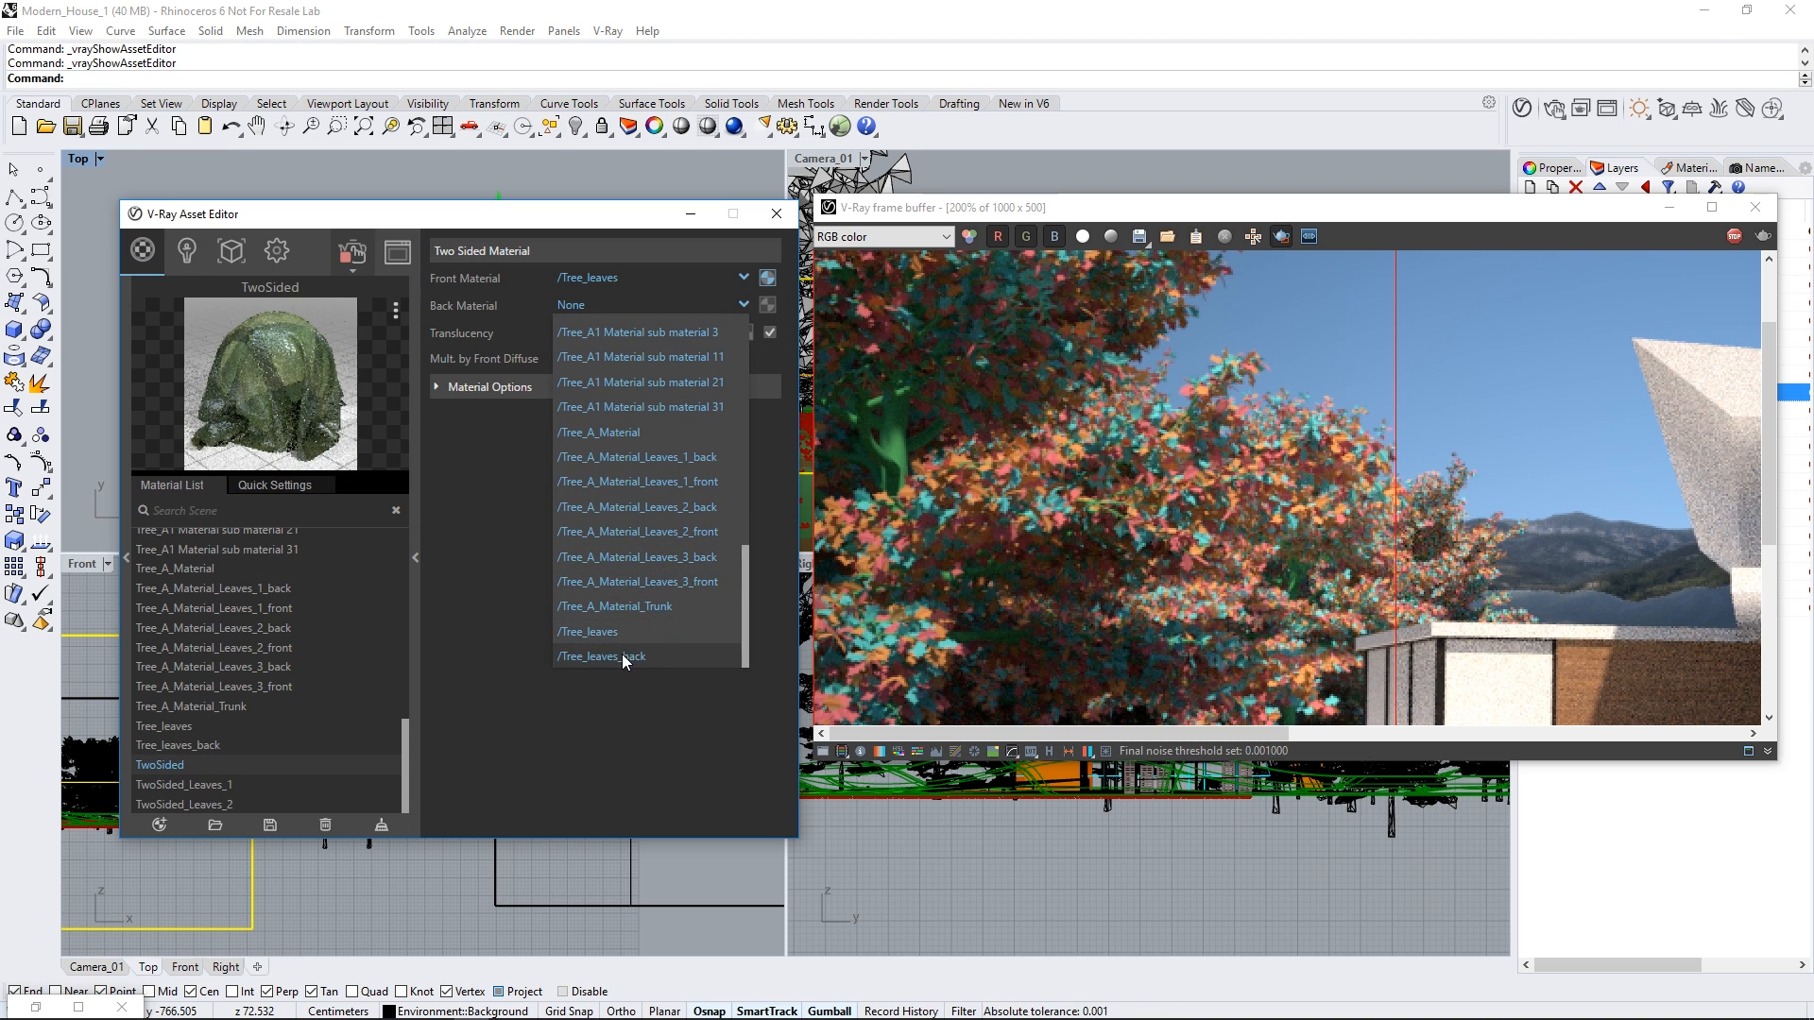
pyautogui.click(624, 658)
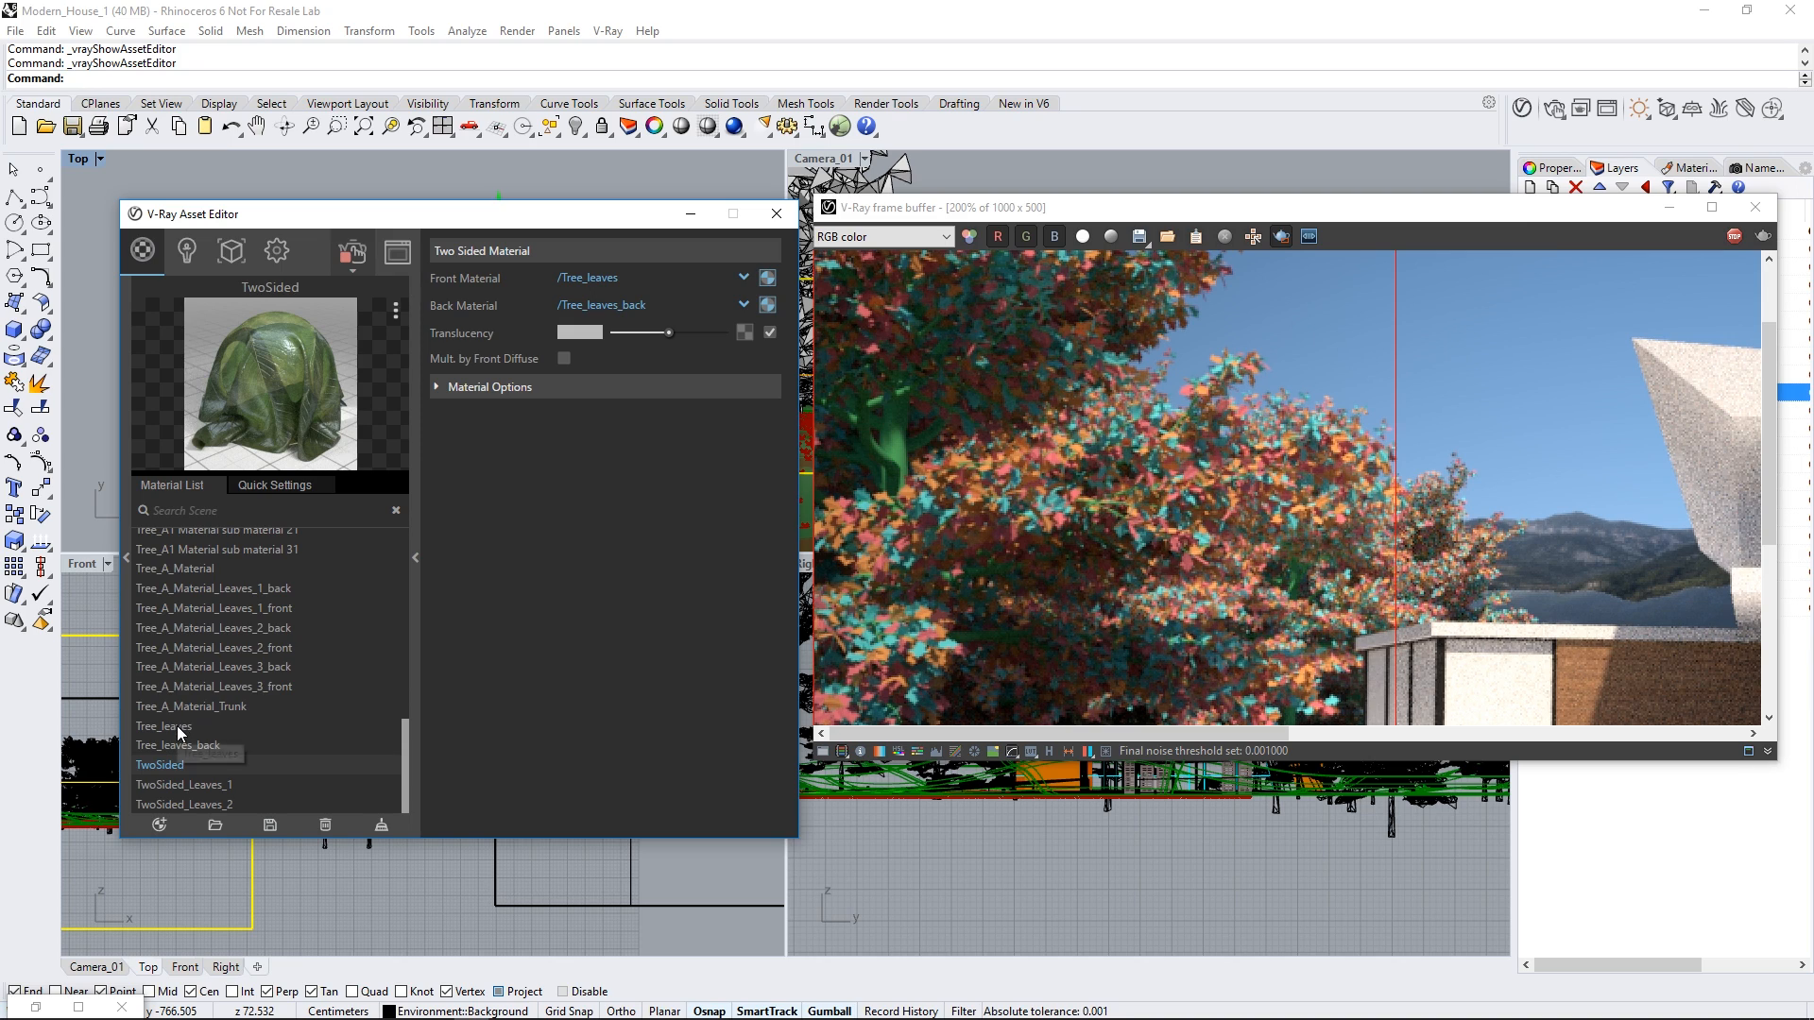
# Step: In the Tree_A_Material multi material, assign Tree_A_Material_Trunk to ID 0 and TwoSided_Leaves_1 to ID 1
pyautogui.click(172, 568)
pyautogui.click(713, 342)
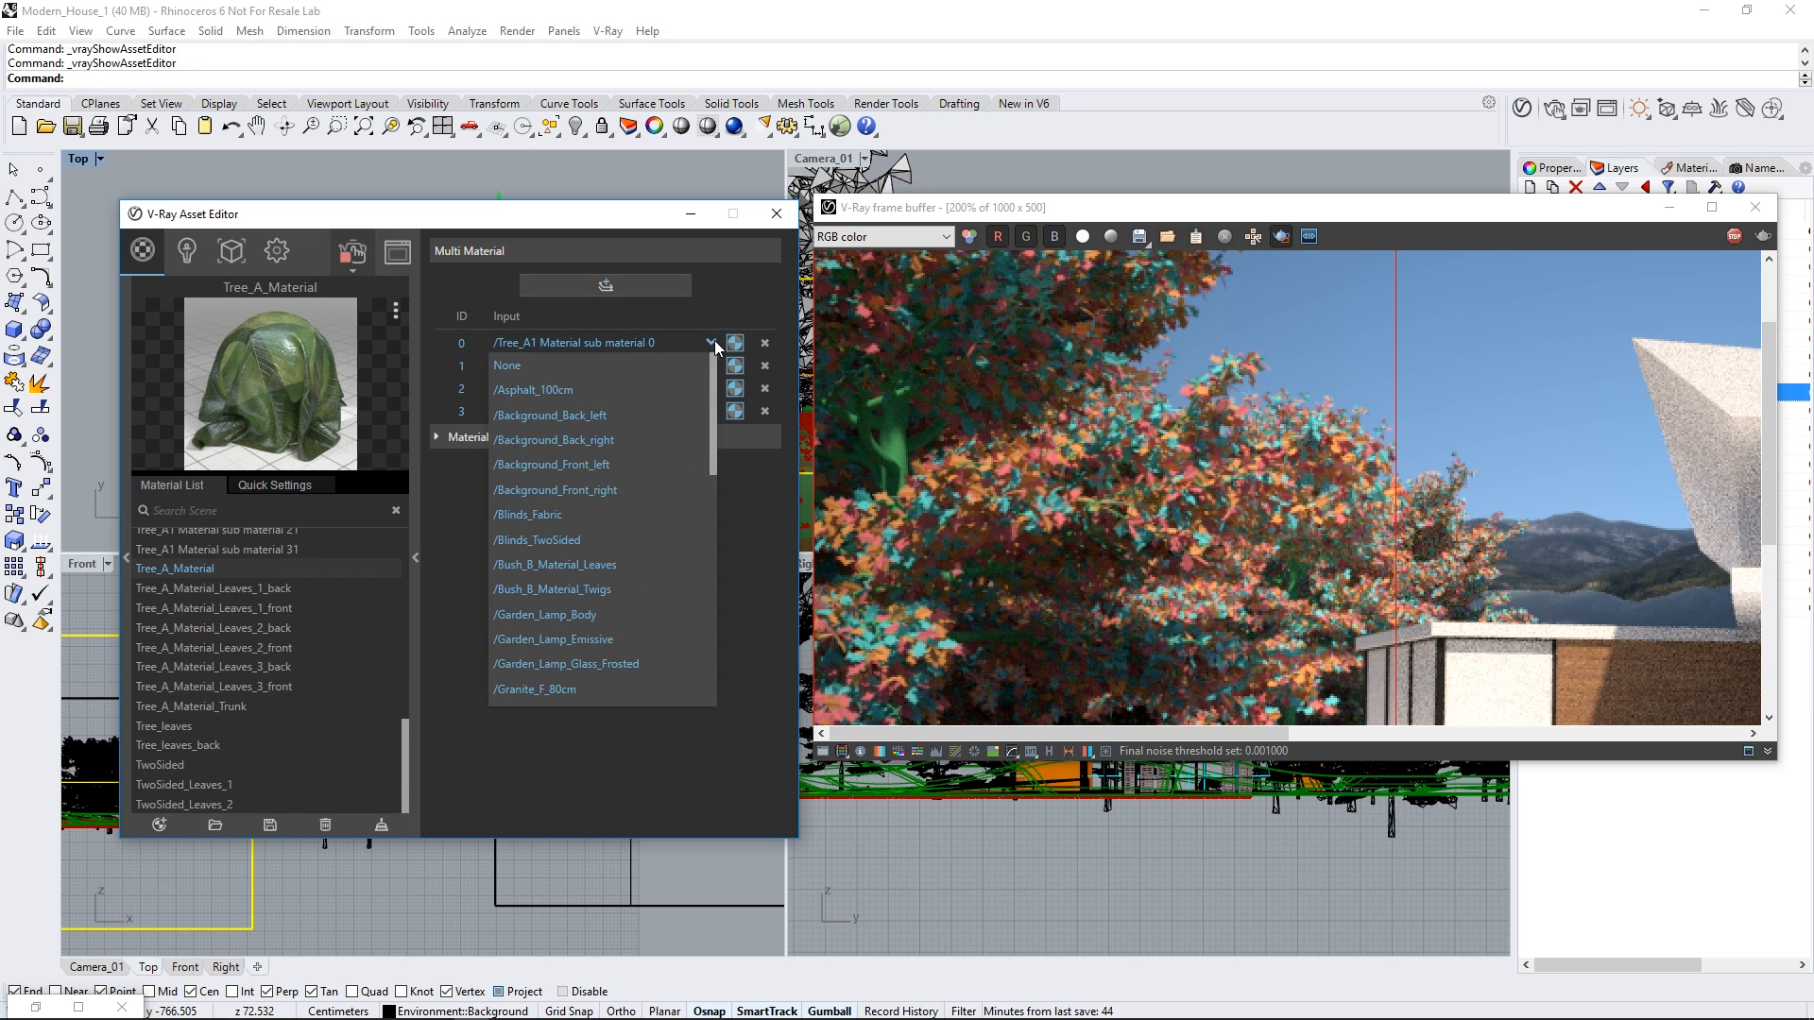
pyautogui.moveTo(713, 365); pyautogui.dragTo(686, 665)
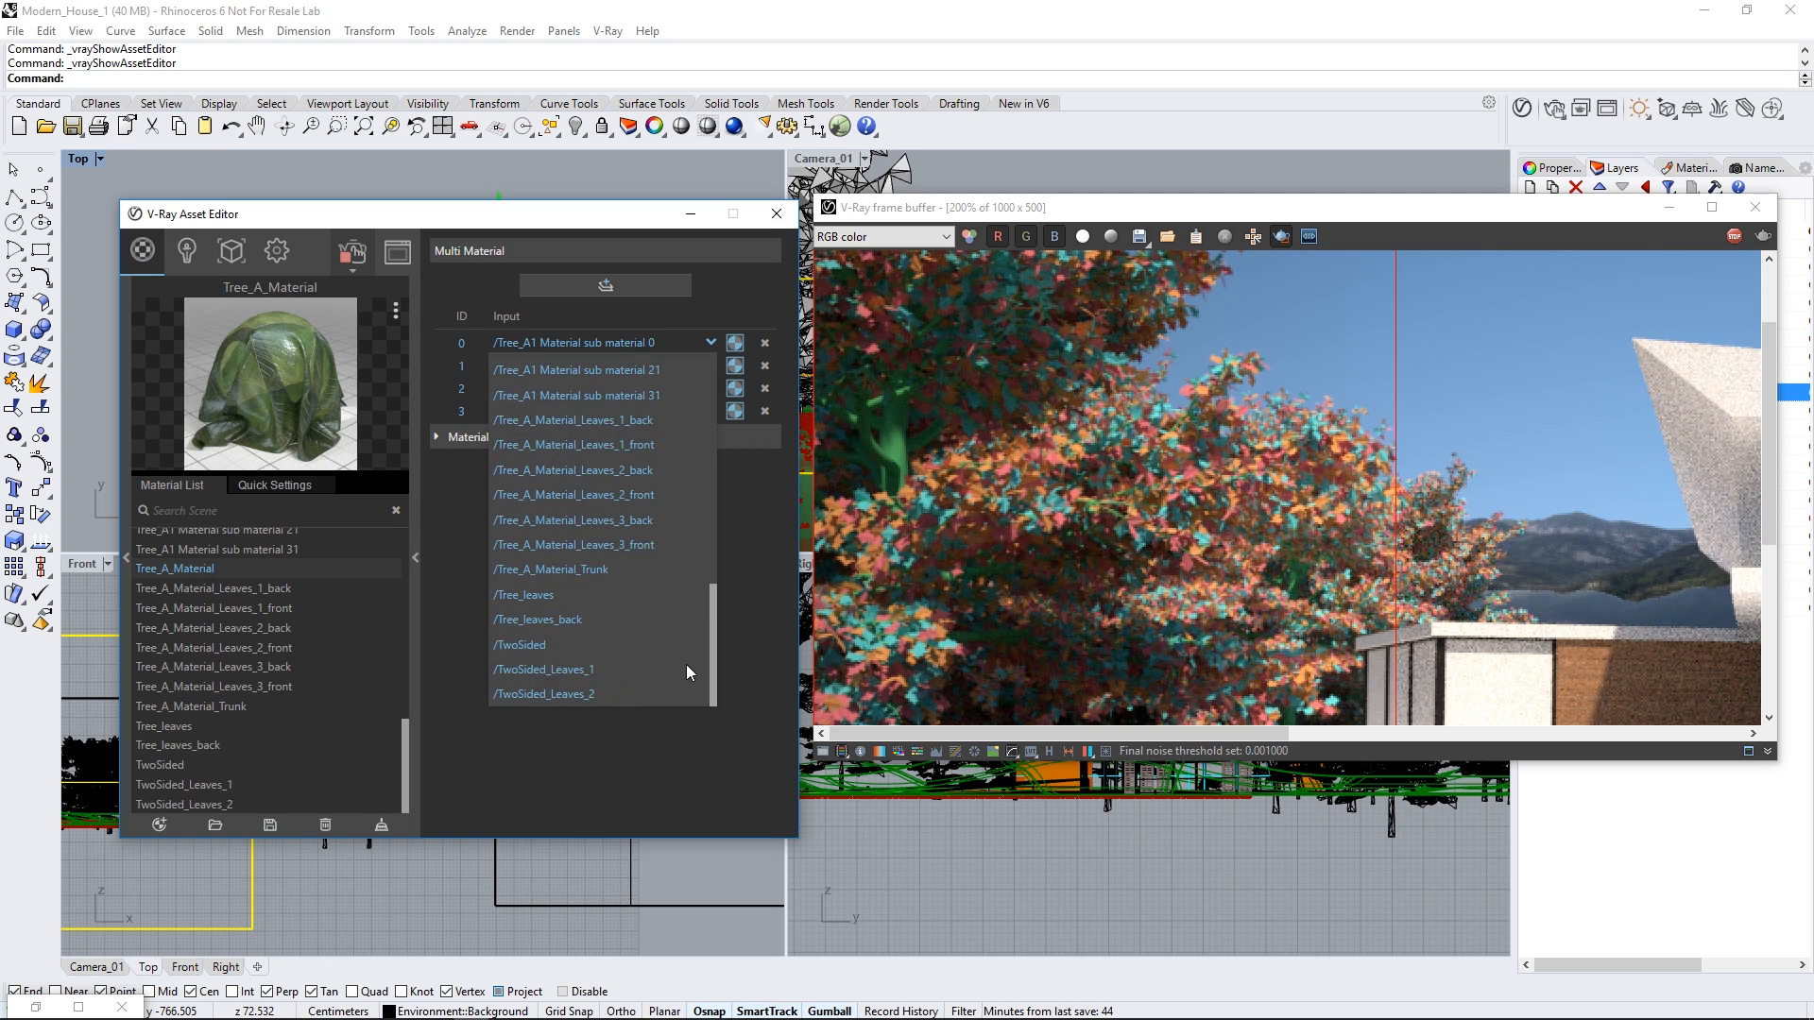
pyautogui.click(619, 569)
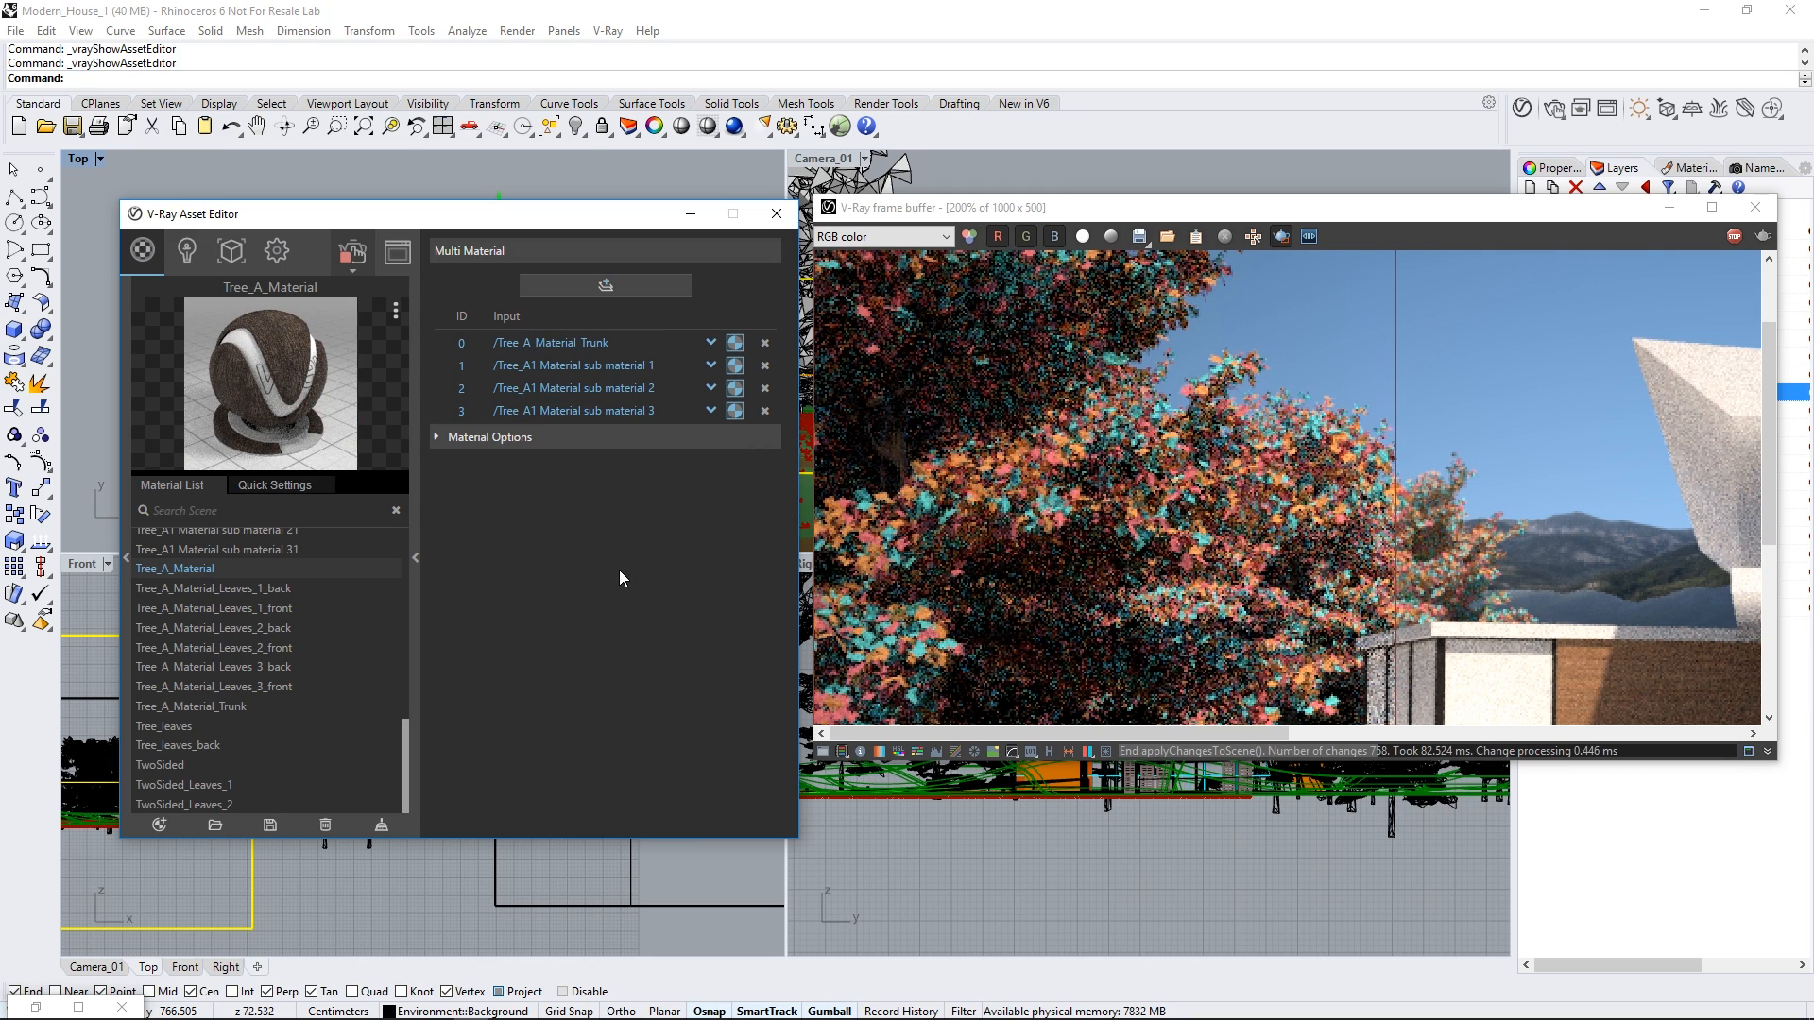
pyautogui.click(713, 363)
pyautogui.moveTo(717, 383); pyautogui.dragTo(701, 688)
pyautogui.click(663, 695)
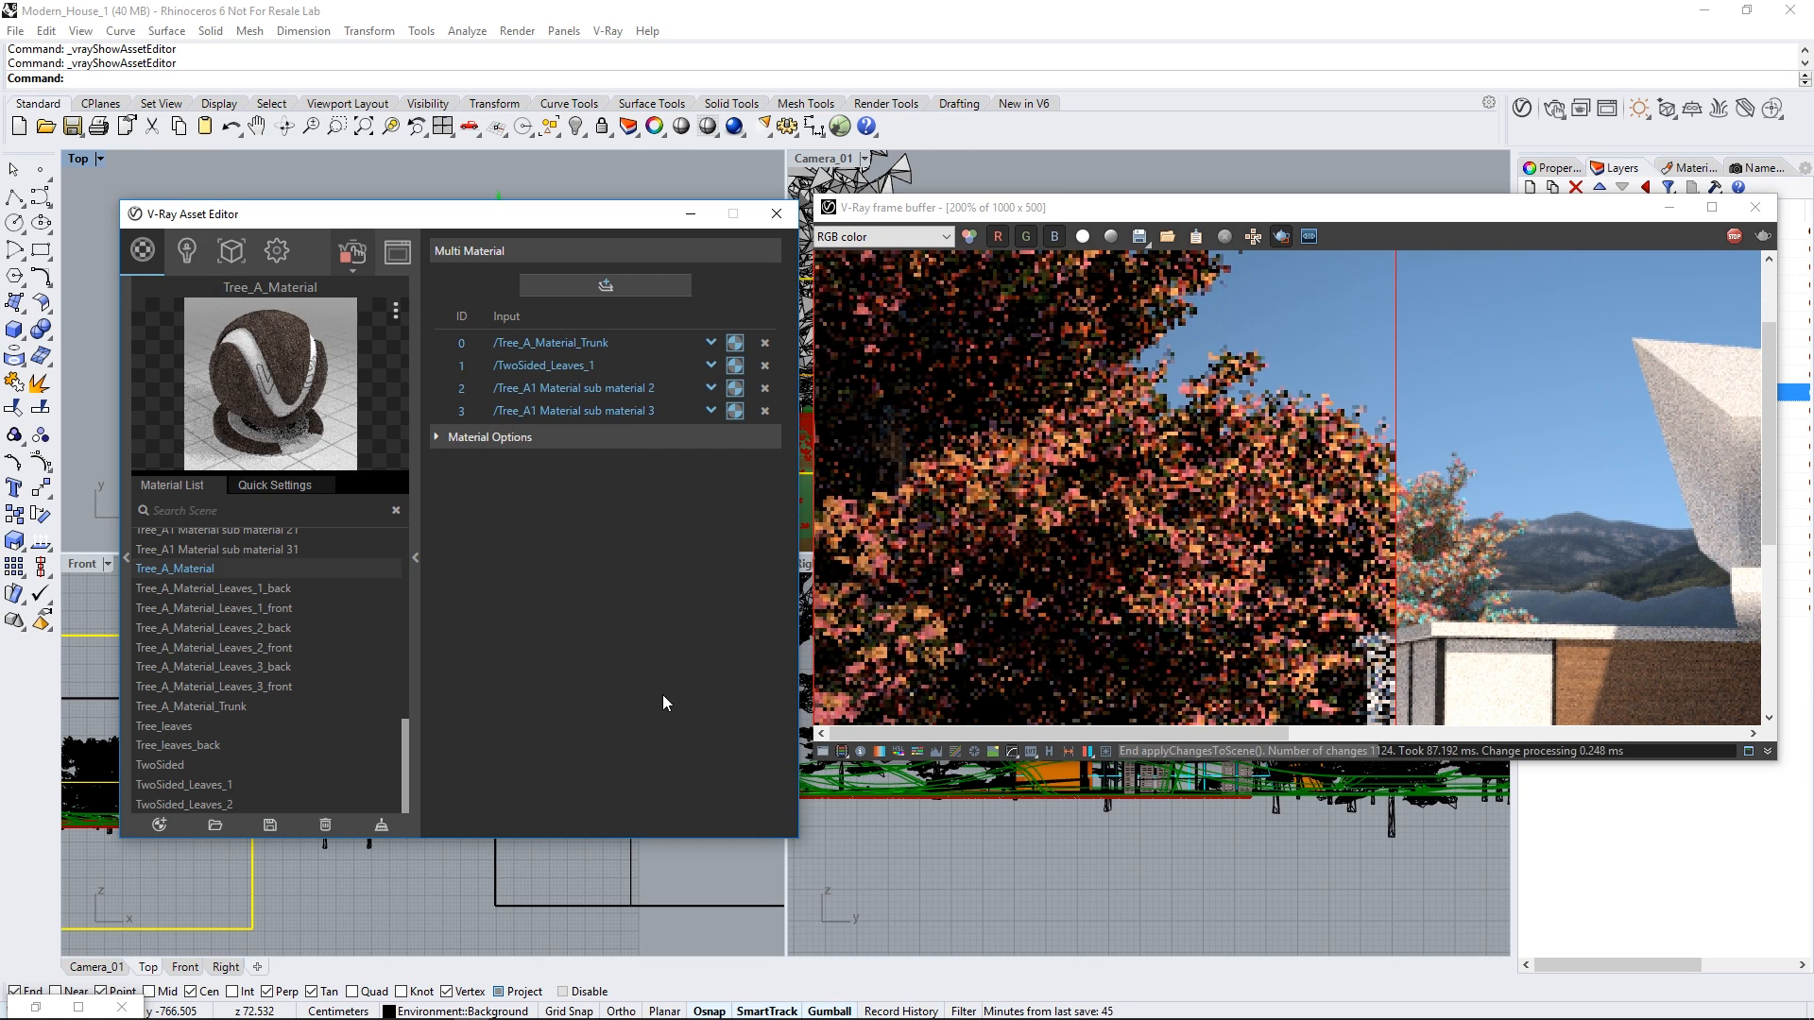
# Step: Assign TwoSided_Leaves_2 to ID 2 and TwoSided to ID 3 of Tree_A_Material
pyautogui.click(713, 385)
pyautogui.moveTo(714, 420); pyautogui.dragTo(699, 682)
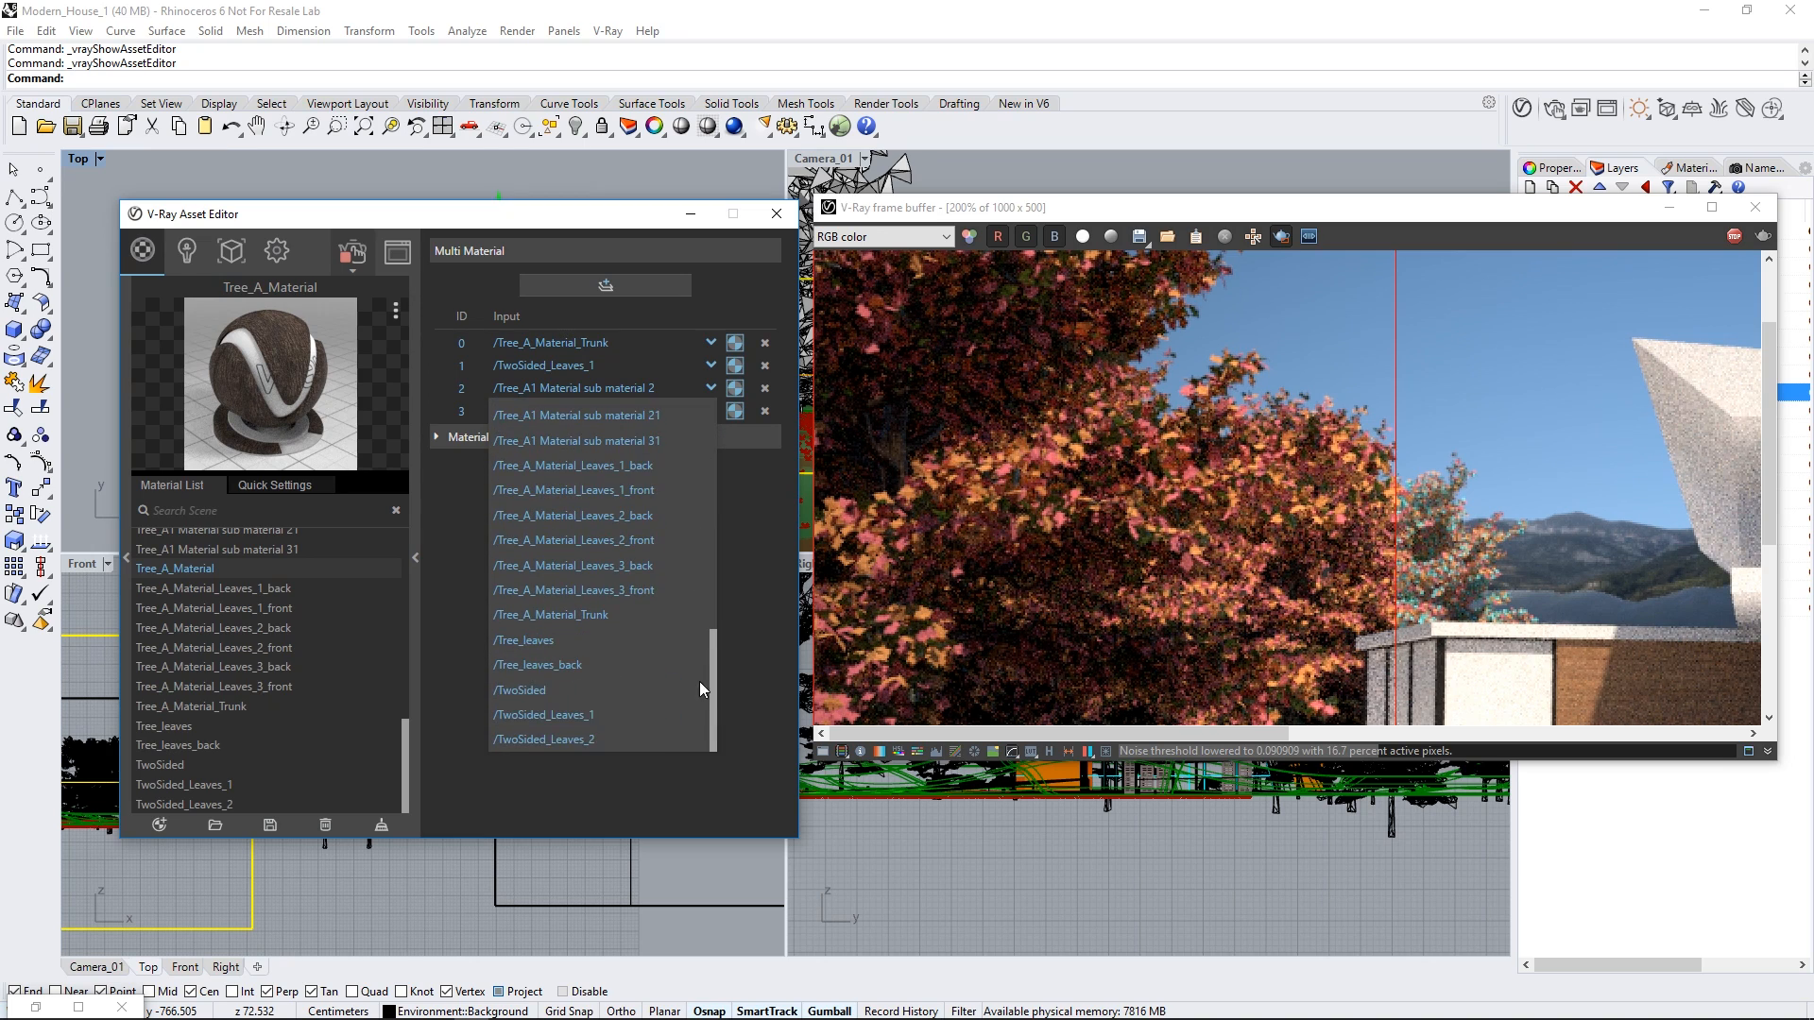
pyautogui.click(622, 730)
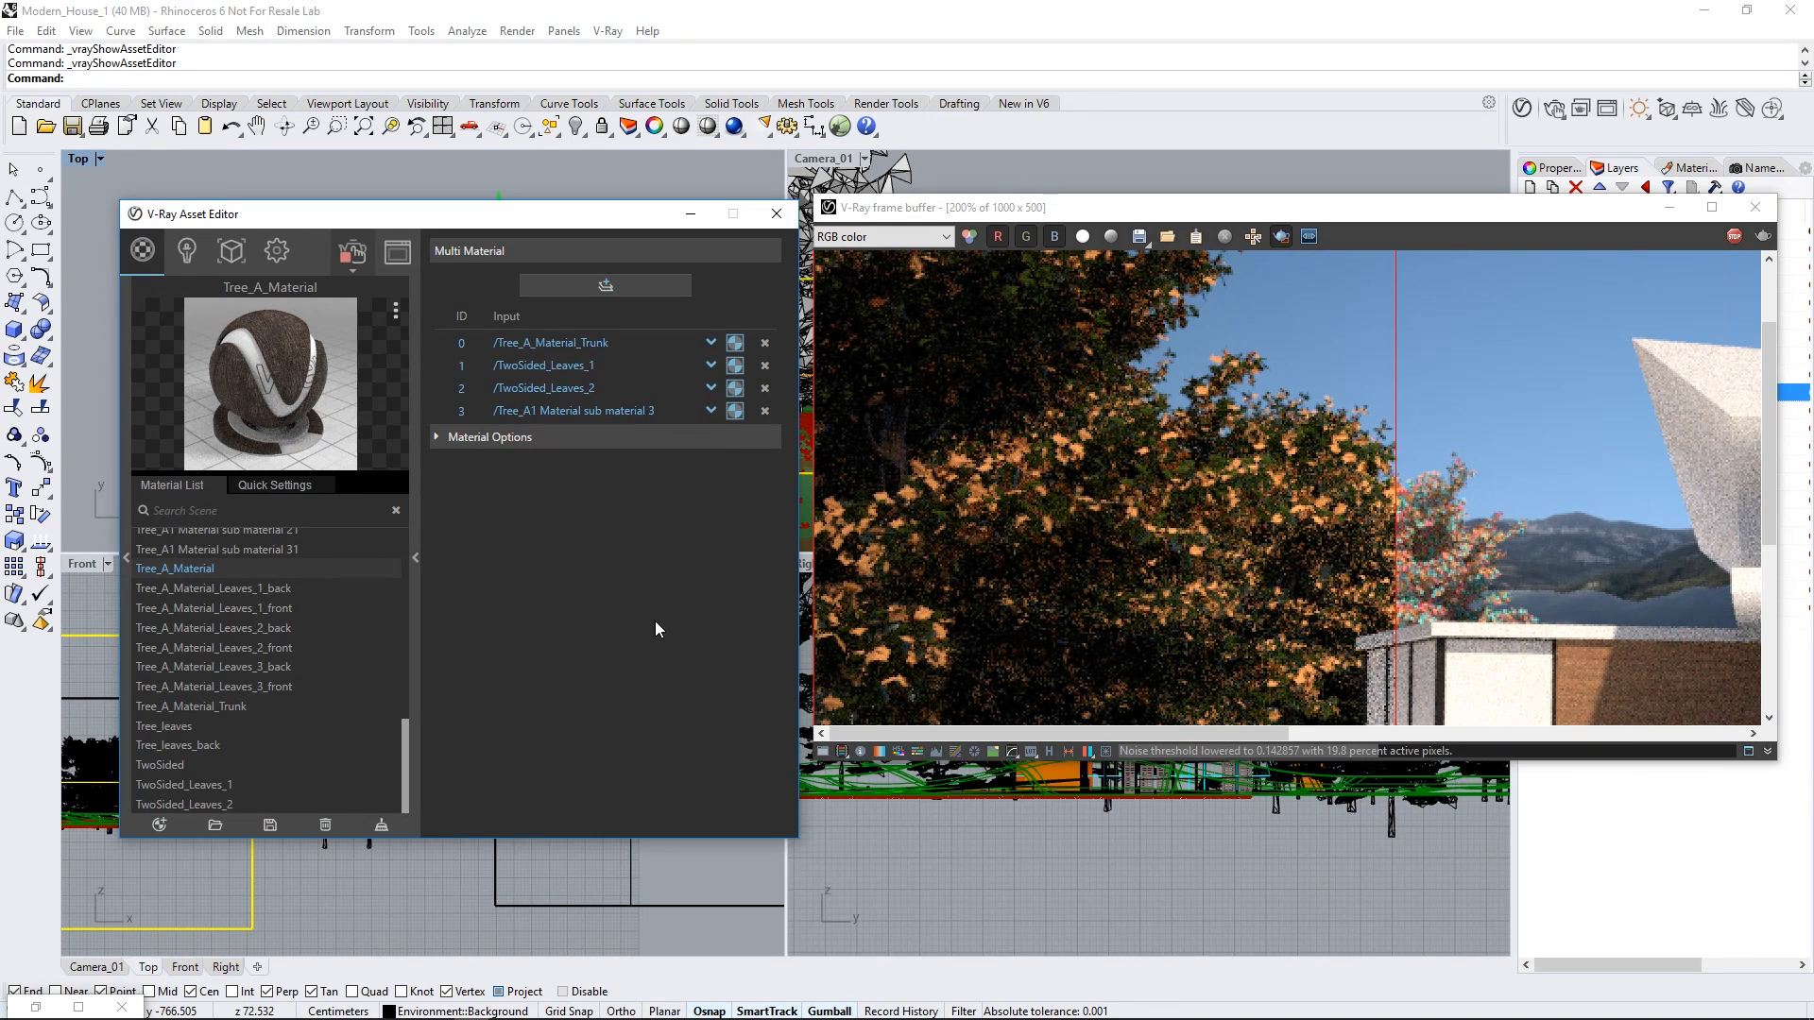
pyautogui.click(710, 416)
pyautogui.moveTo(710, 422); pyautogui.dragTo(698, 708)
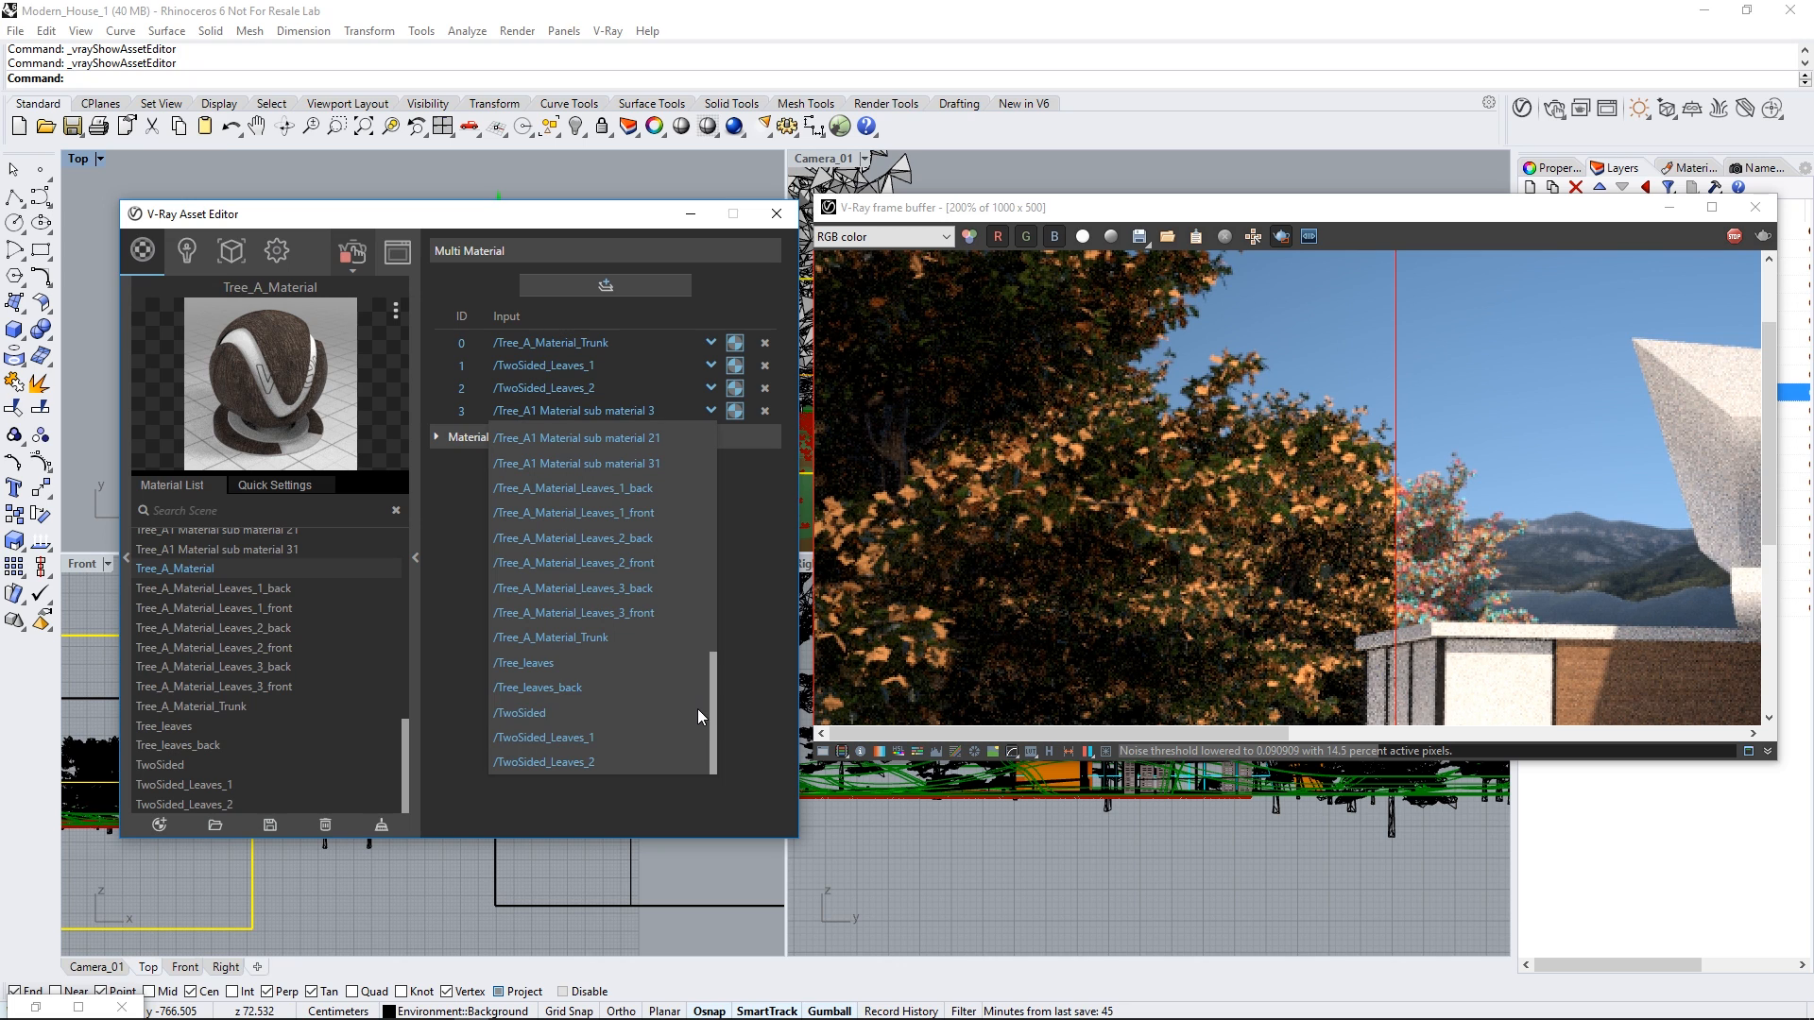
pyautogui.click(603, 712)
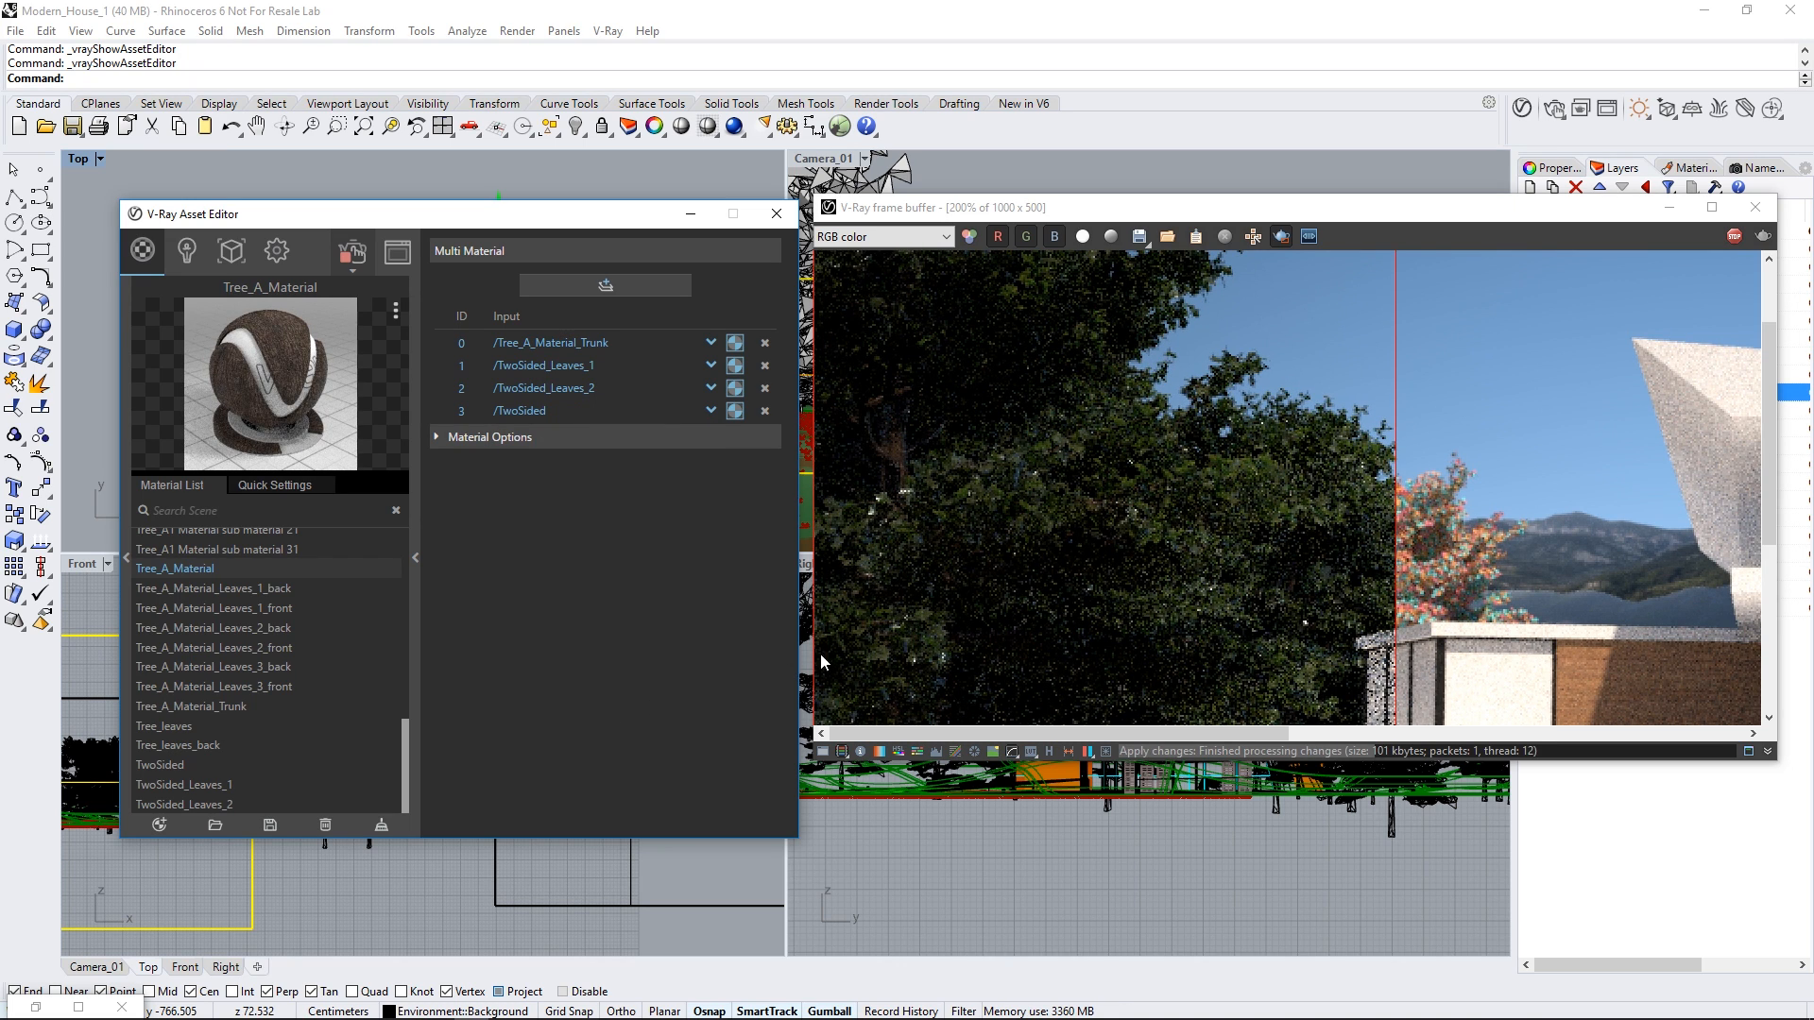
# Step: Turn off the region render to refresh the full frame, and draw a new render region around the house's upper floor
pyautogui.scroll(-2, 995, 557)
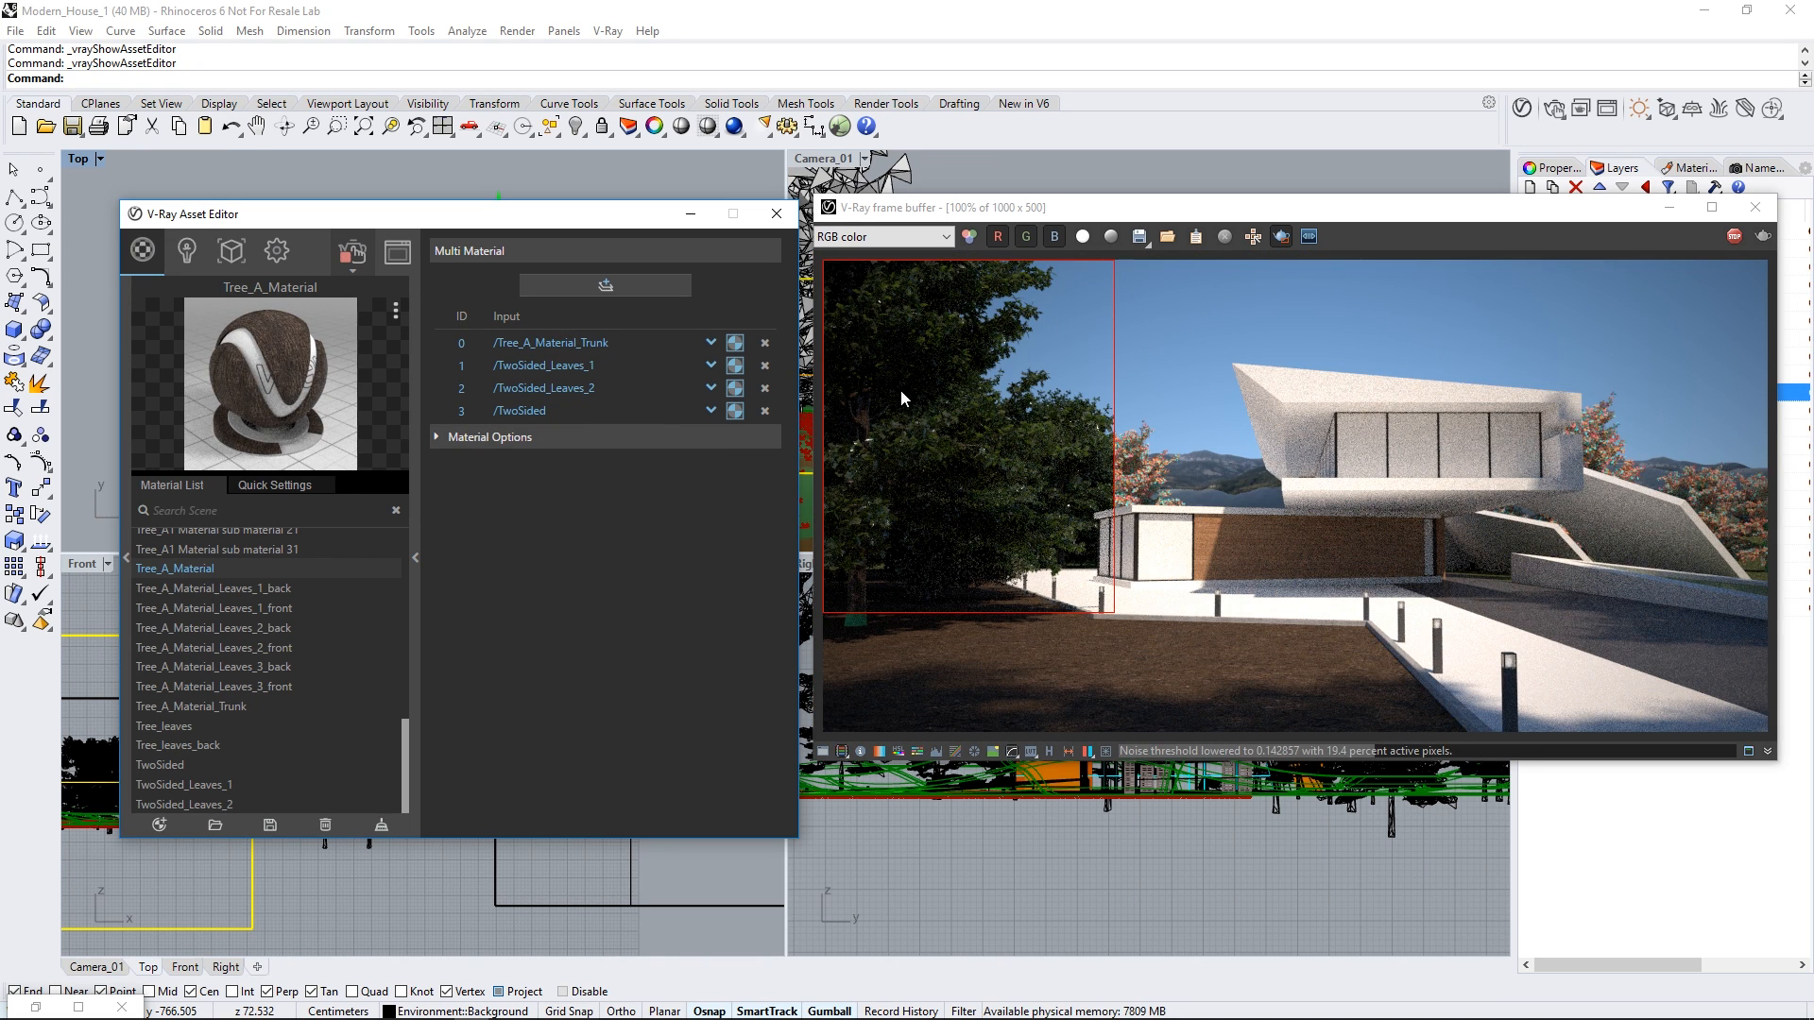
pyautogui.click(1280, 236)
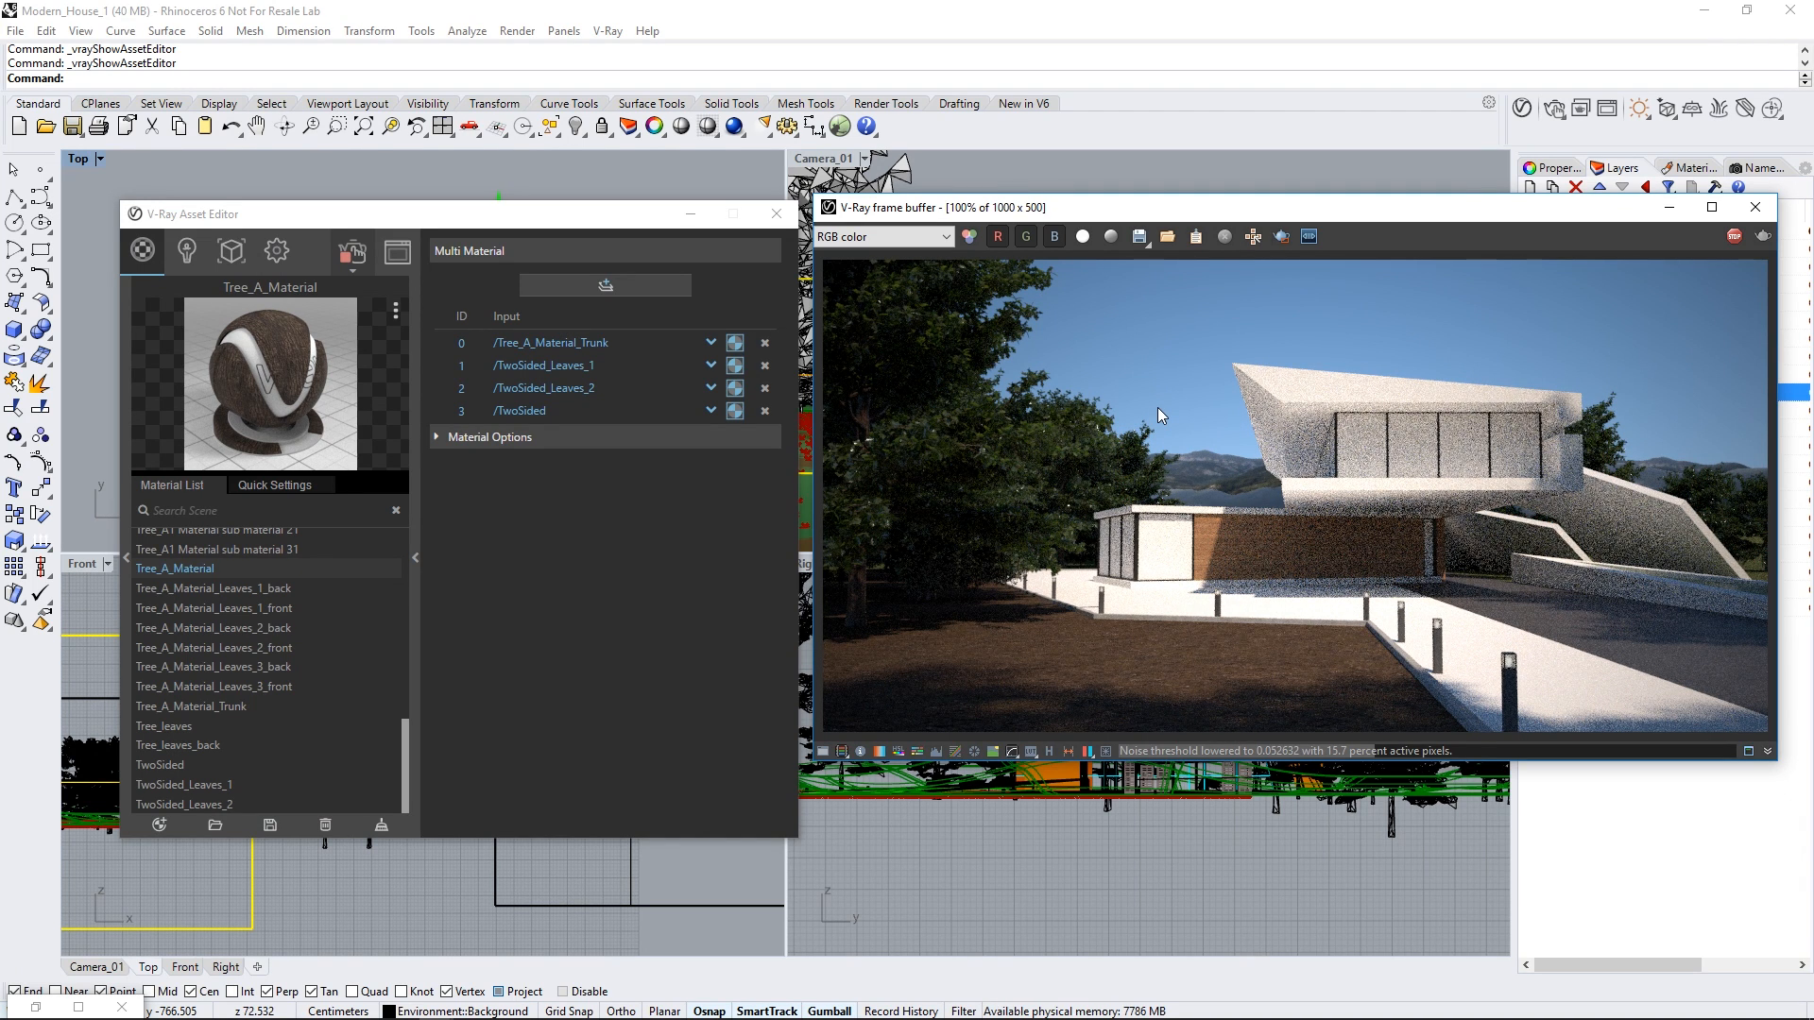
pyautogui.click(1281, 237)
pyautogui.moveTo(1198, 353); pyautogui.dragTo(1612, 514)
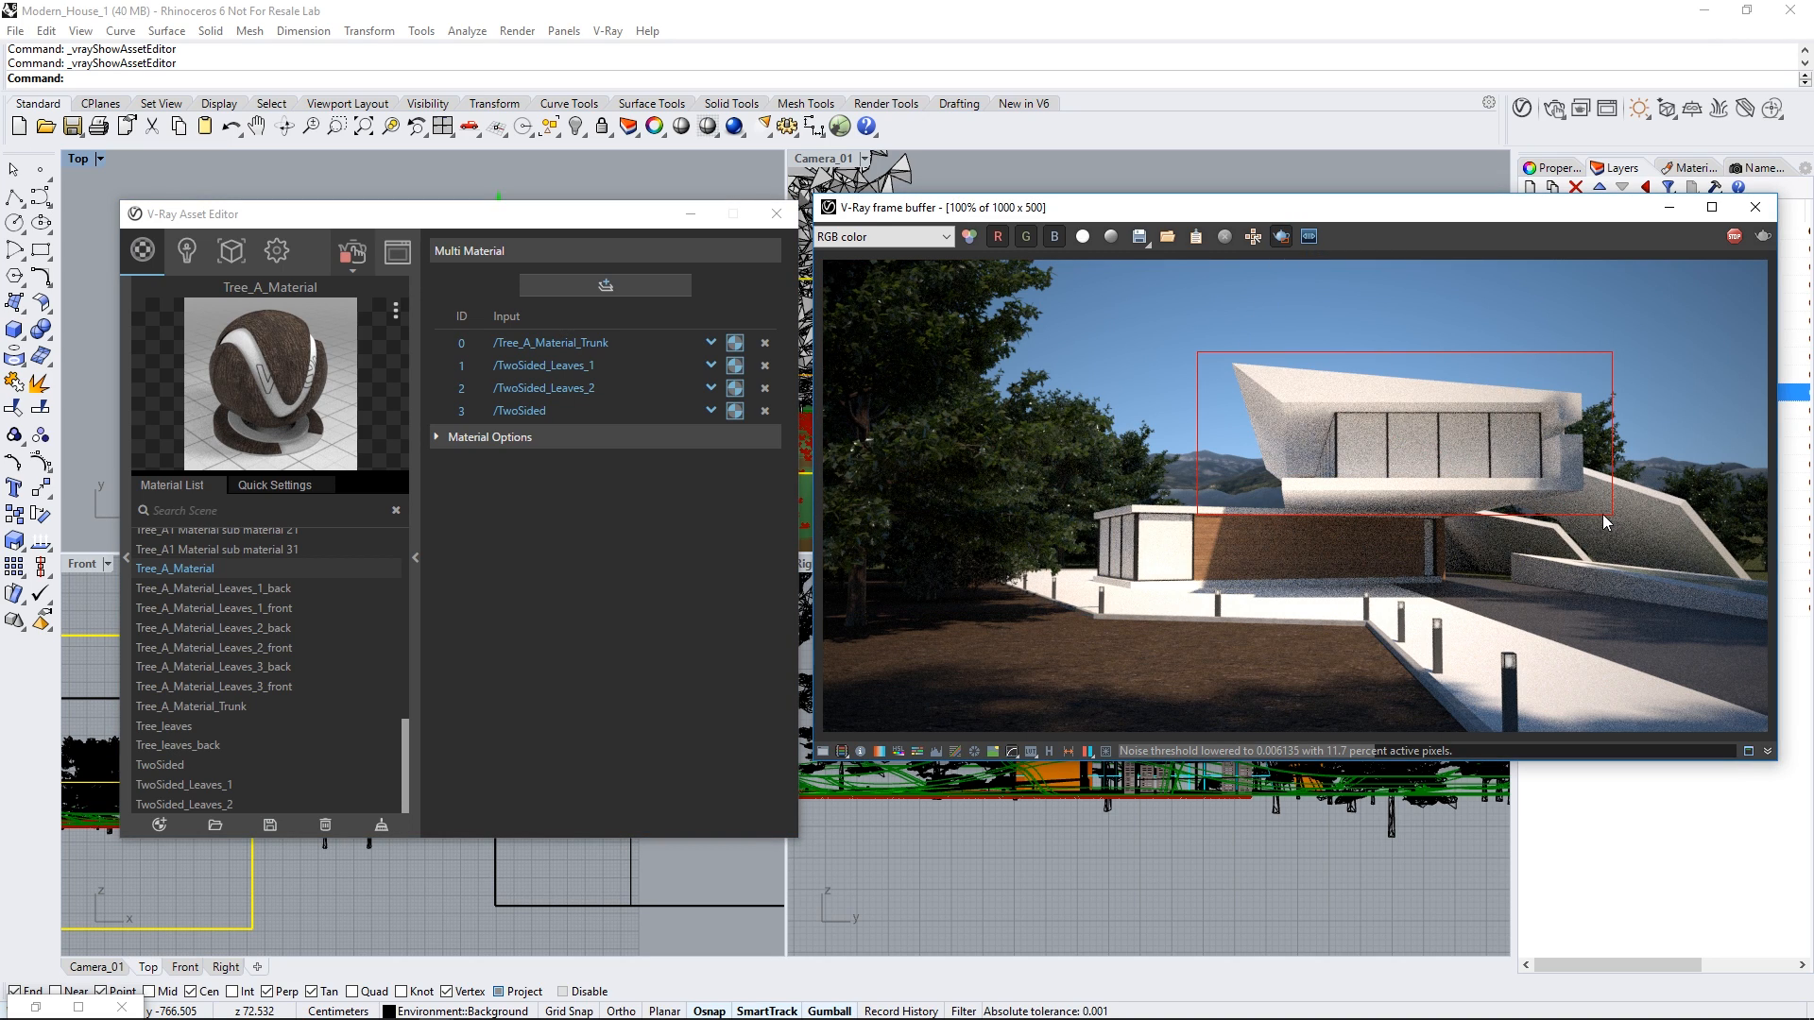
# Step: Hide the material parameters, shift the Asset Editor beside the frame buffer and show the material library's Bricks category
pyautogui.click(416, 567)
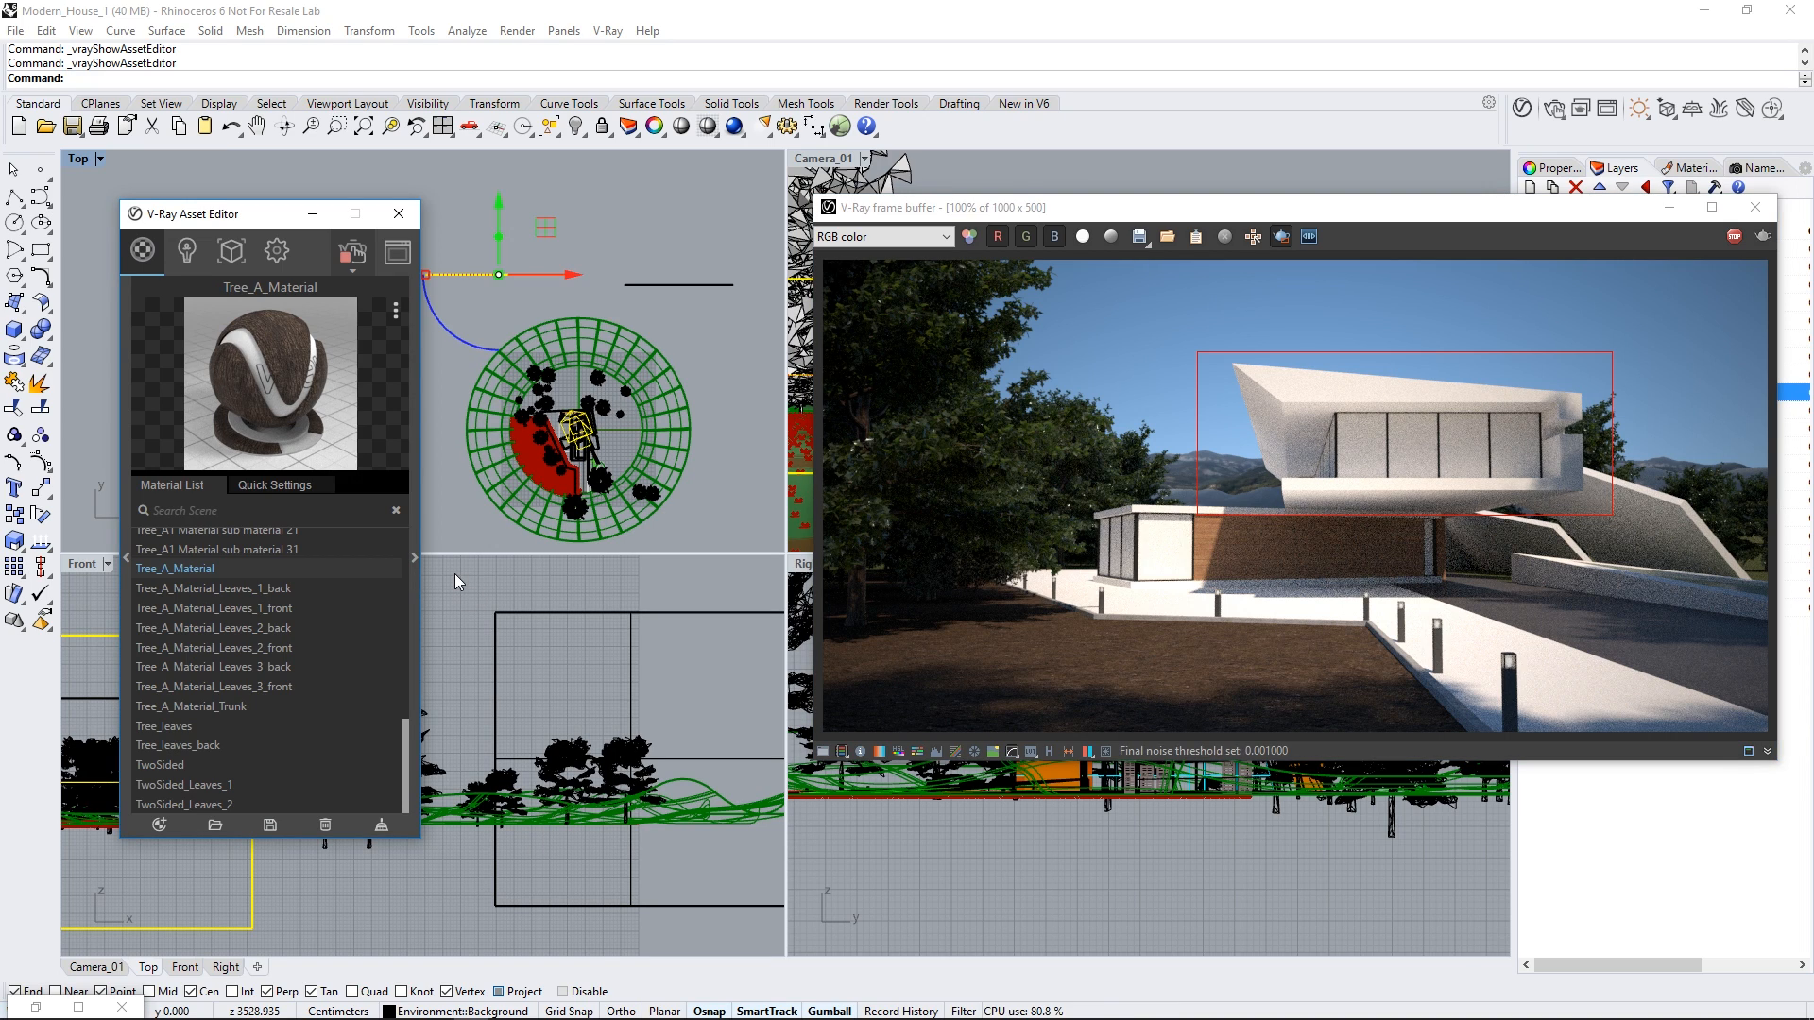
pyautogui.moveTo(200, 223); pyautogui.dragTo(574, 227)
pyautogui.click(498, 555)
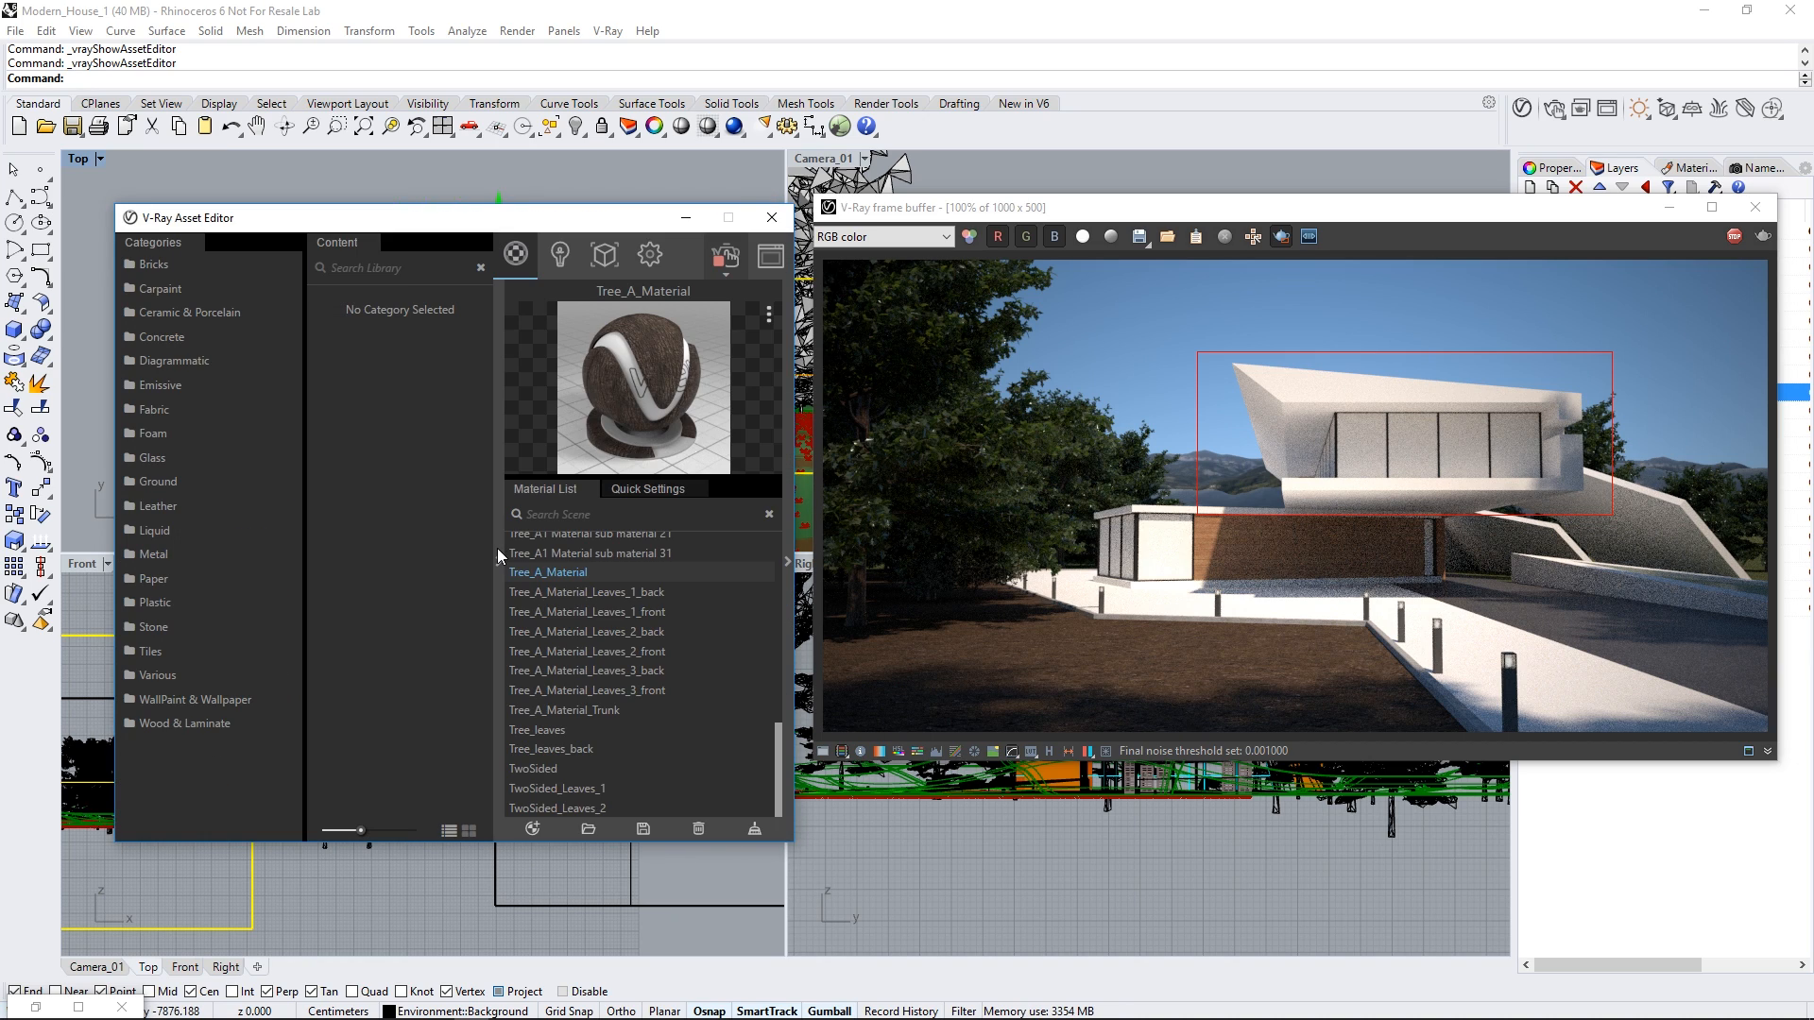
pyautogui.click(154, 264)
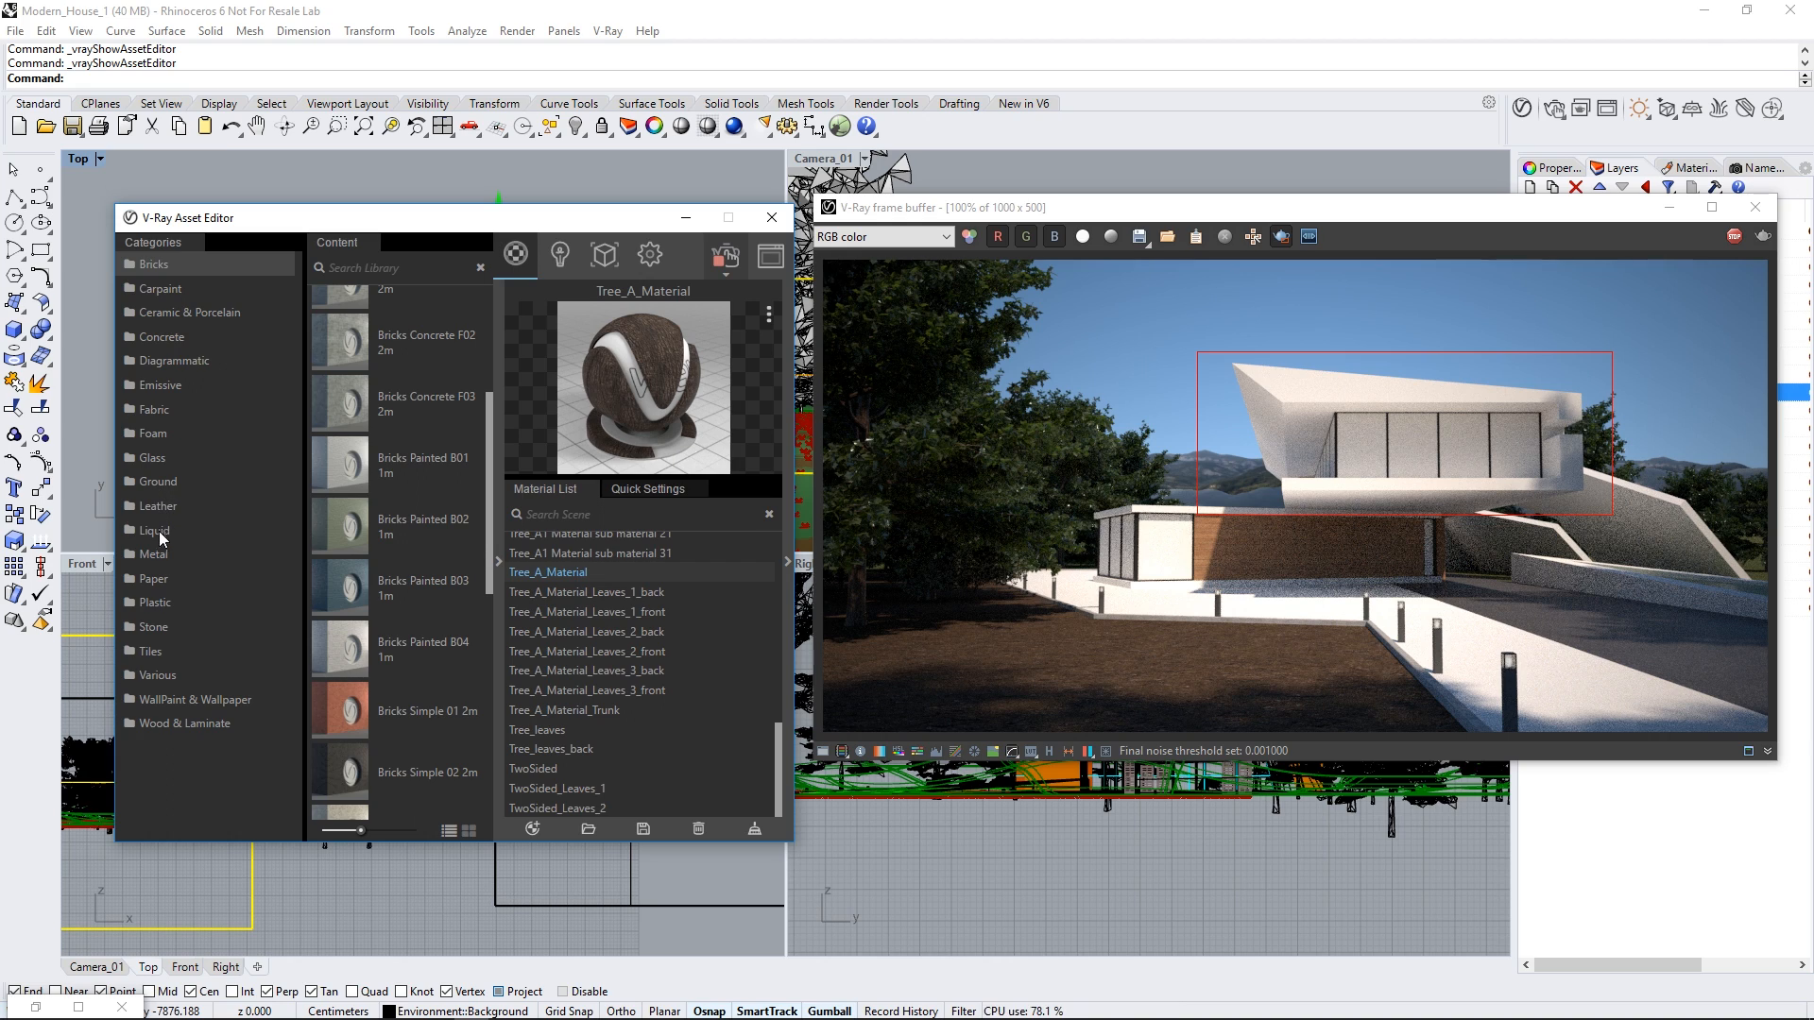
# Step: Browse the Metal and Wood & Laminate categories of the material library, ending with the Glass category
pyautogui.click(157, 558)
pyautogui.scroll(-1, 370, 580)
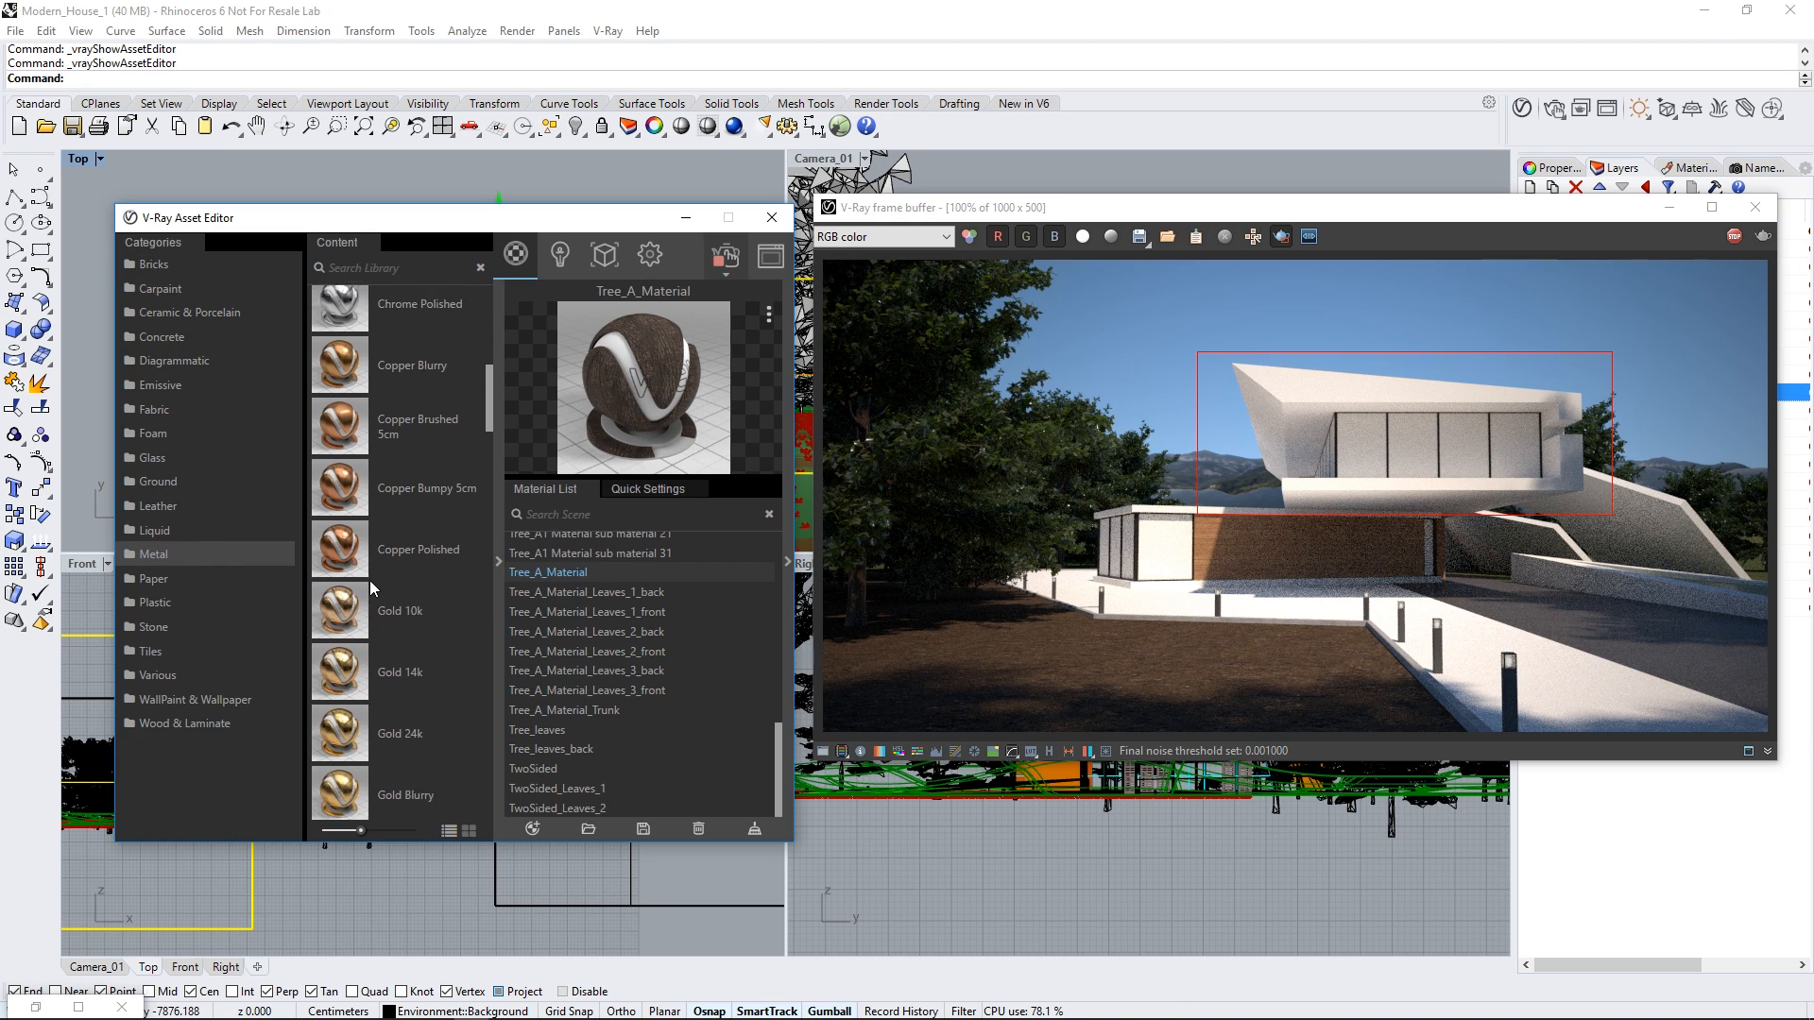
pyautogui.click(182, 722)
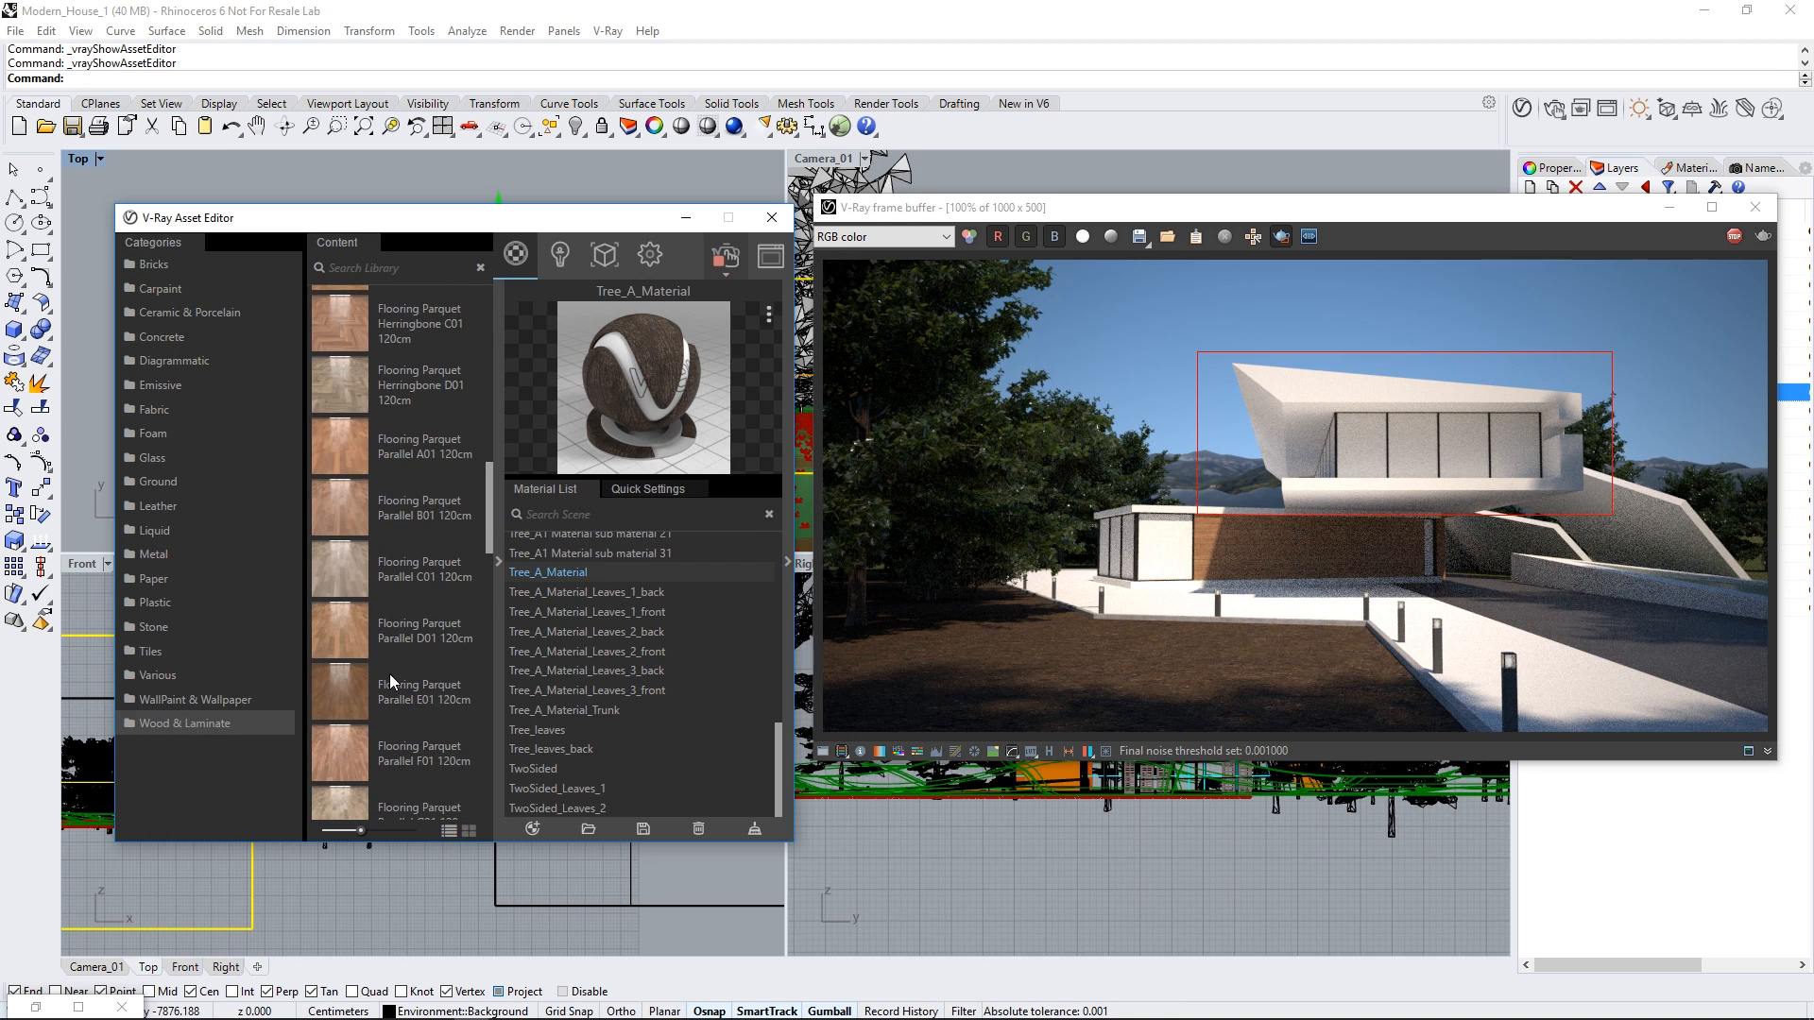
pyautogui.click(144, 459)
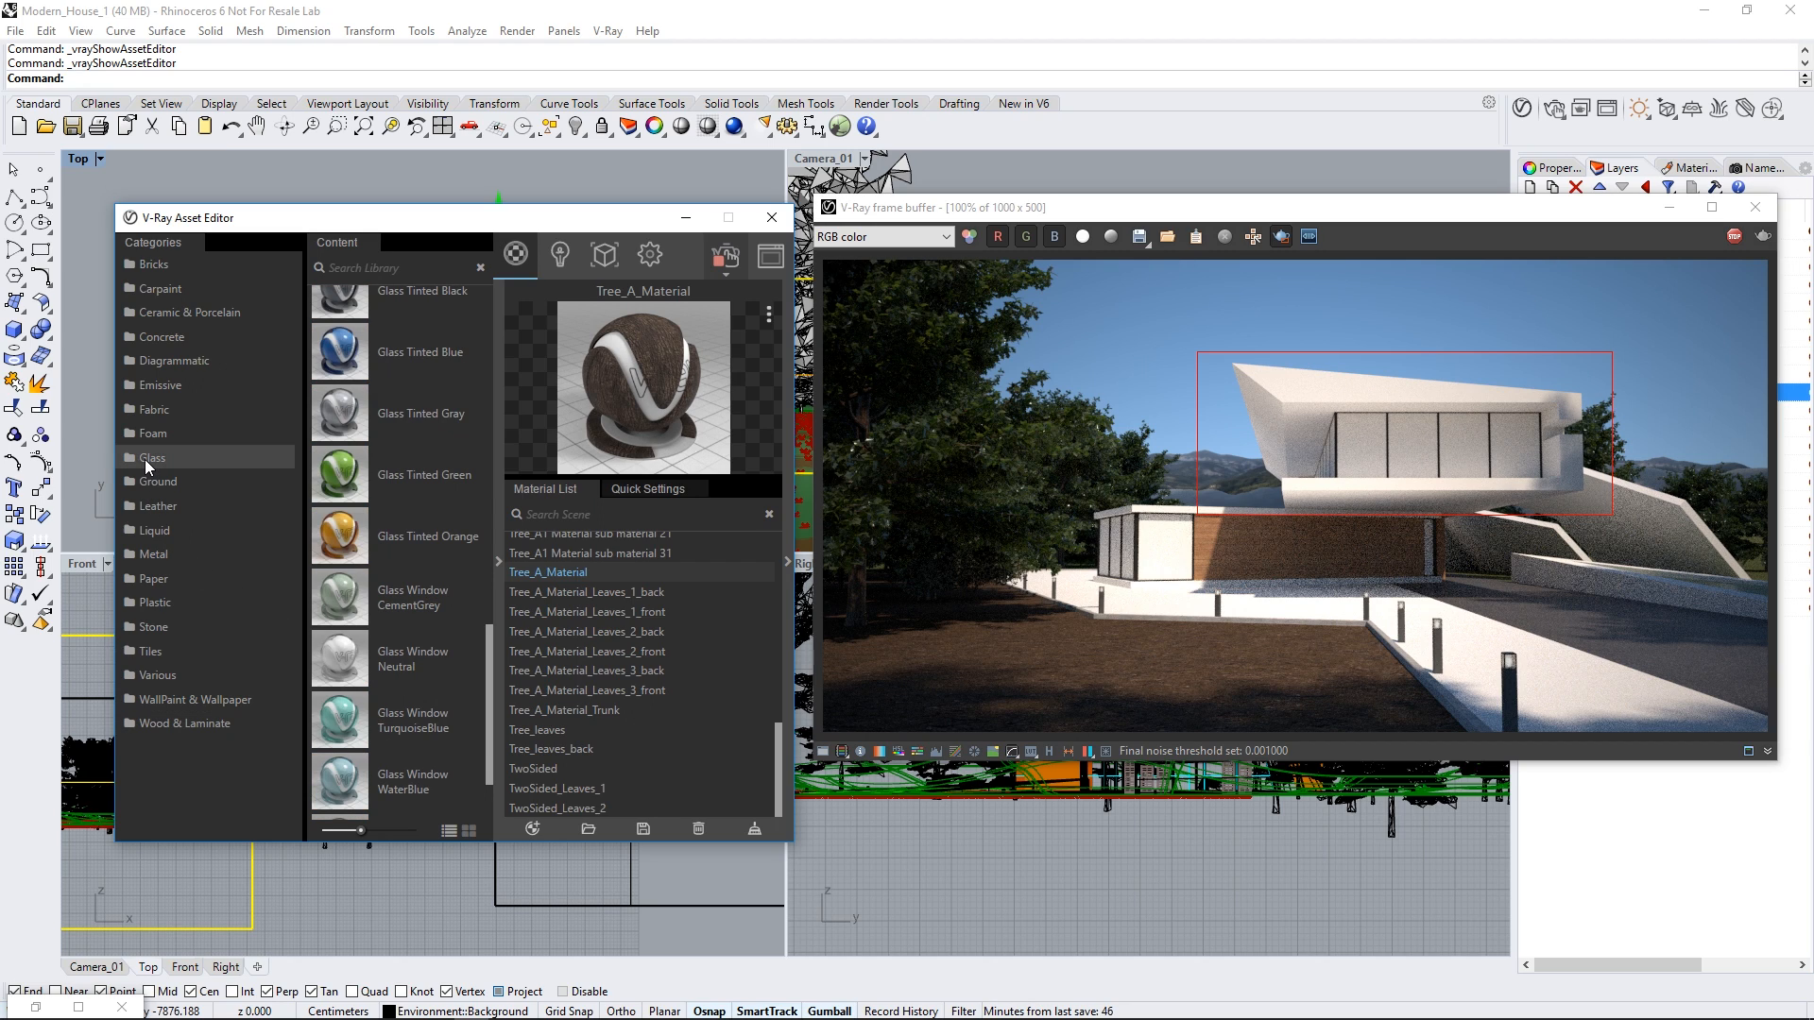
pyautogui.scroll(5, 414, 497)
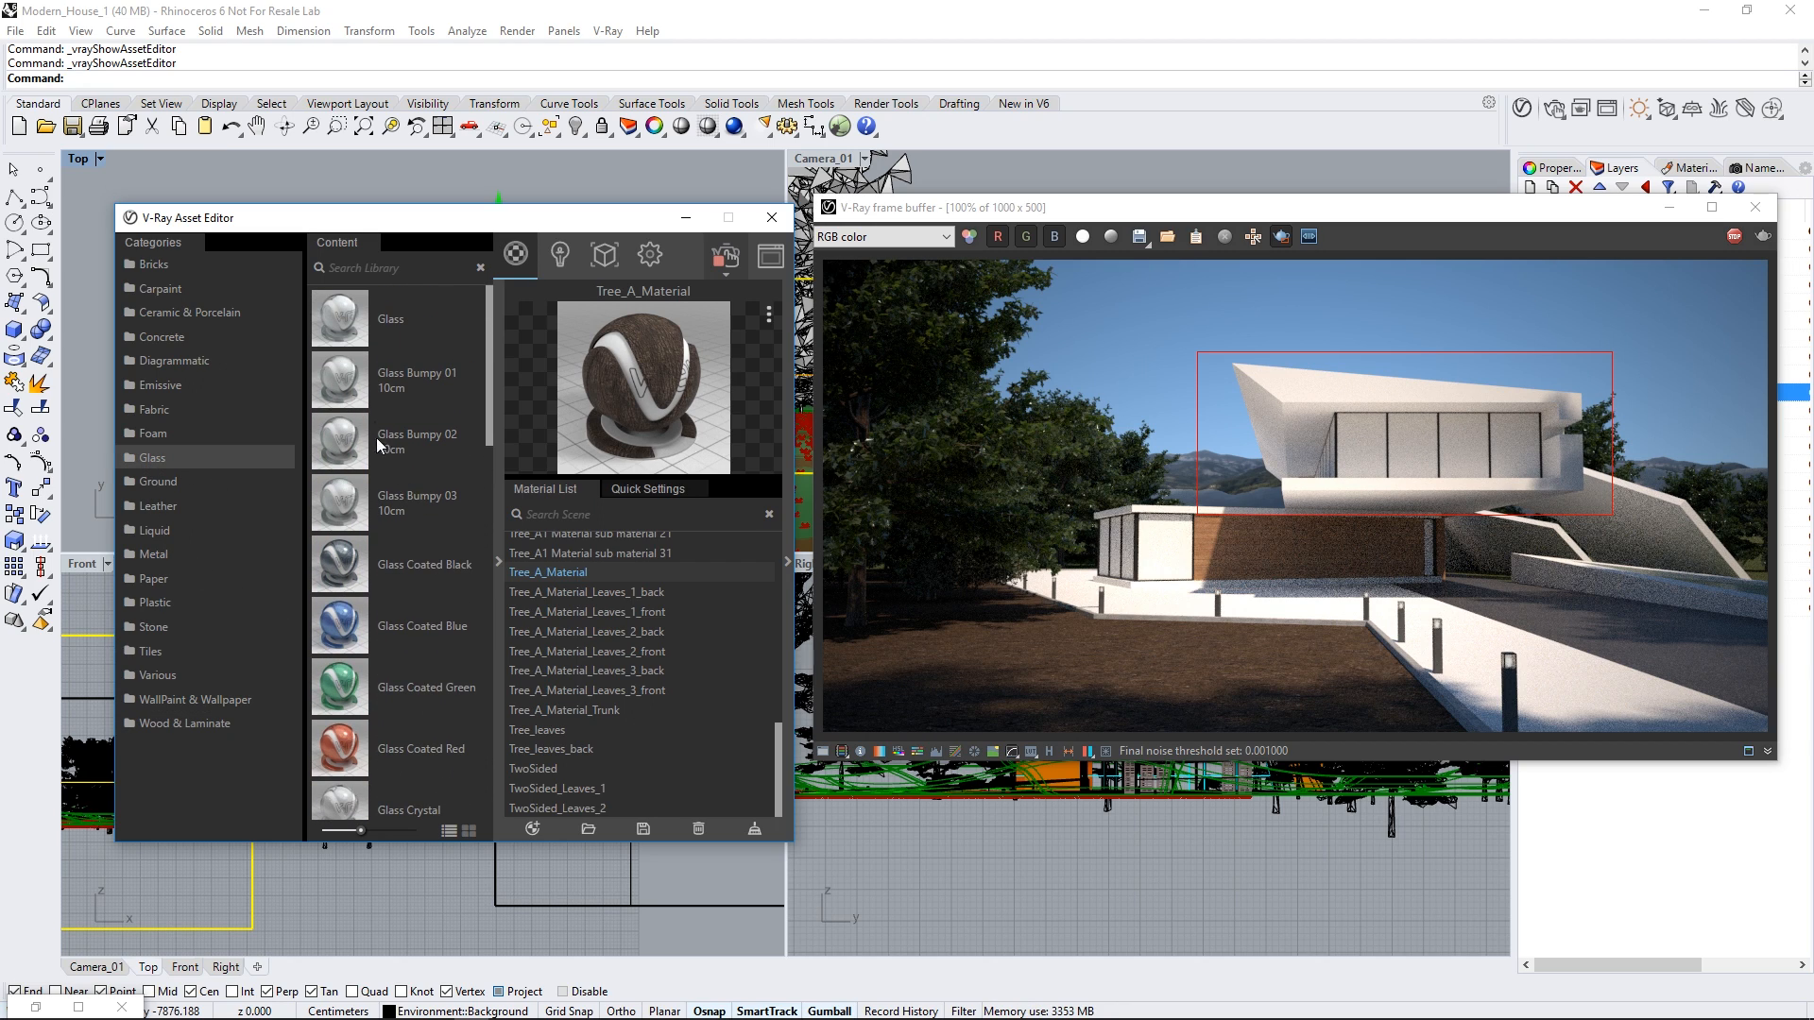
# Step: Select the lower and upper window glass polysurfaces in the camera view and apply the Glass library material to them
pyautogui.moveTo(637, 234); pyautogui.dragTo(581, 224)
pyautogui.moveTo(1007, 216); pyautogui.dragTo(971, 444)
pyautogui.click(1031, 388)
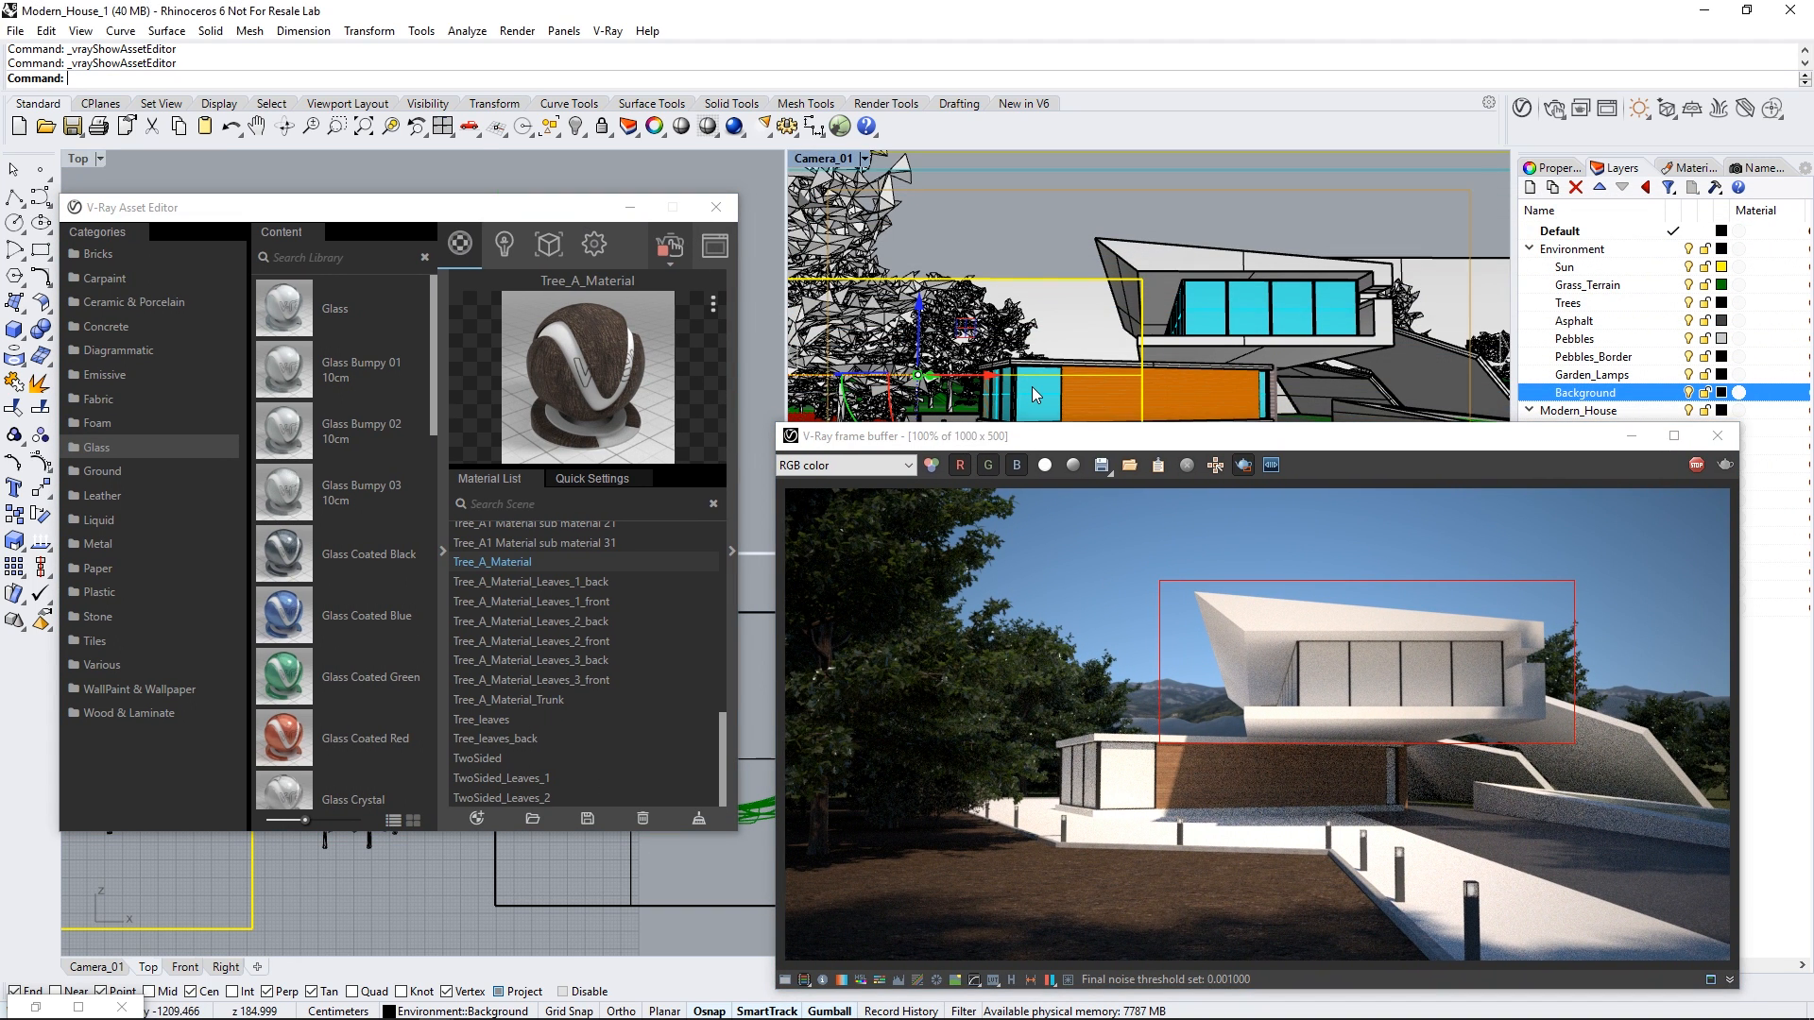
pyautogui.click(1087, 440)
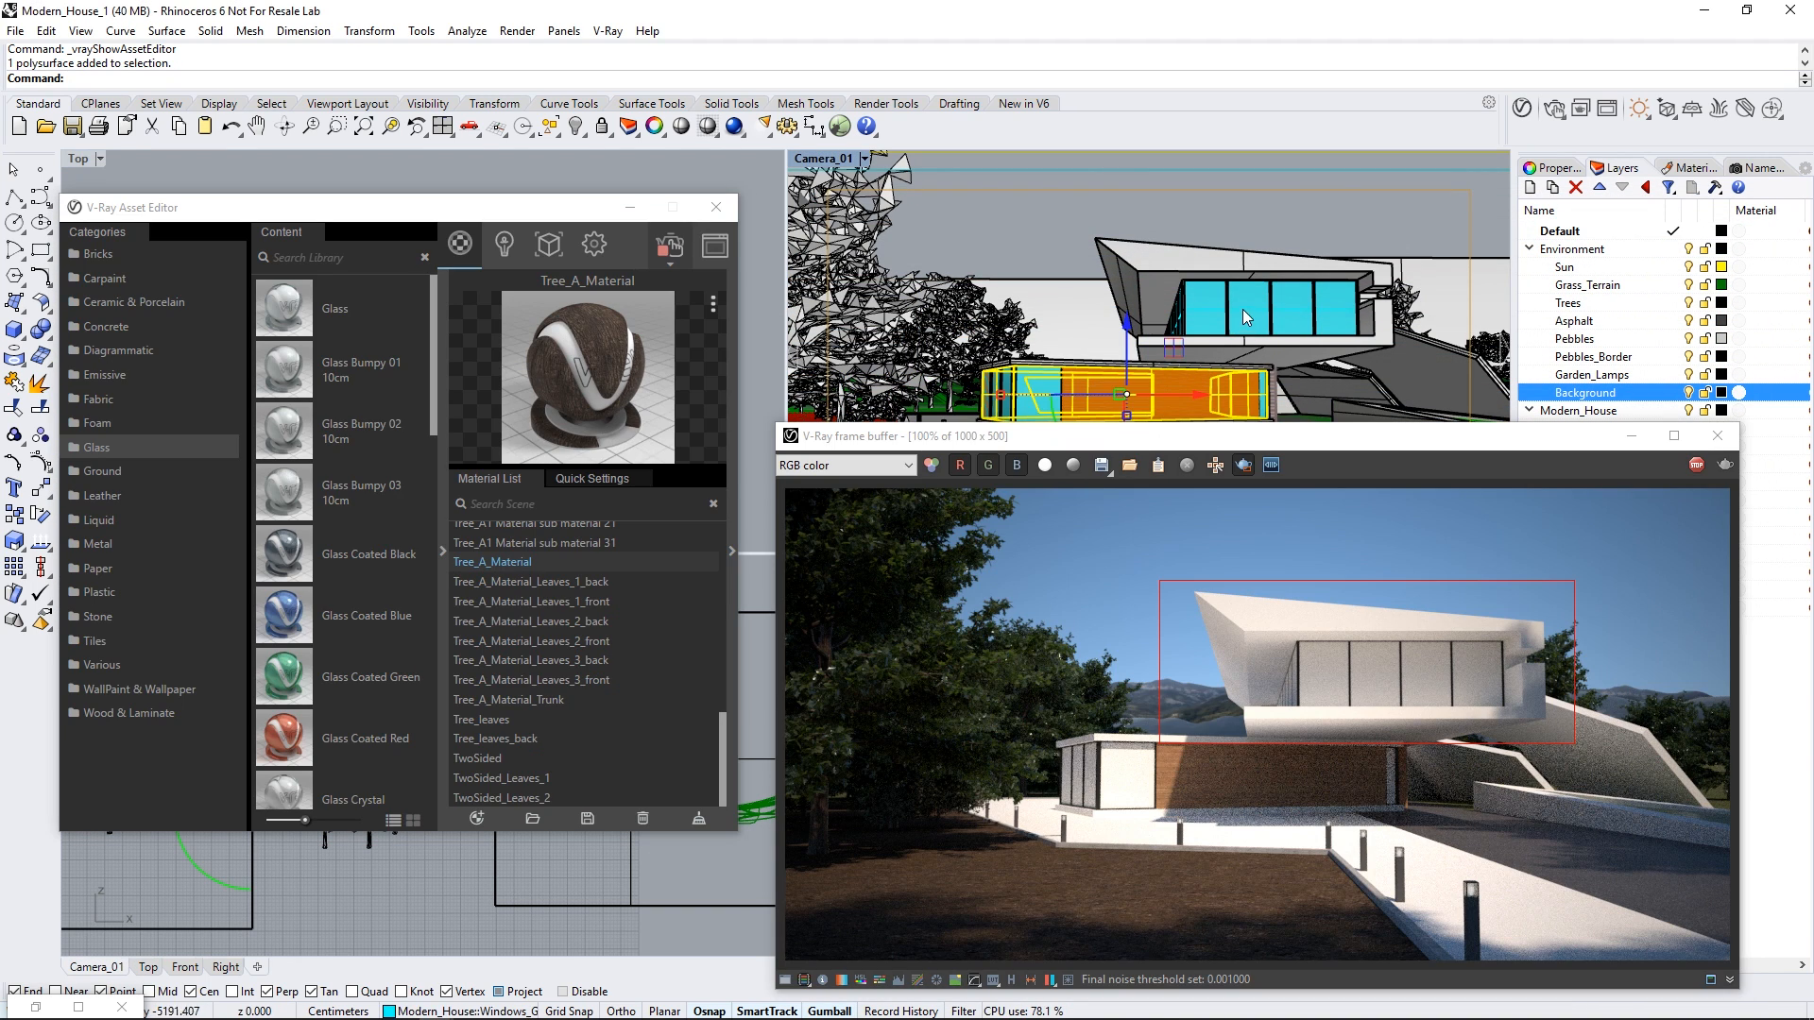
pyautogui.moveTo(1192, 445); pyautogui.dragTo(1177, 288)
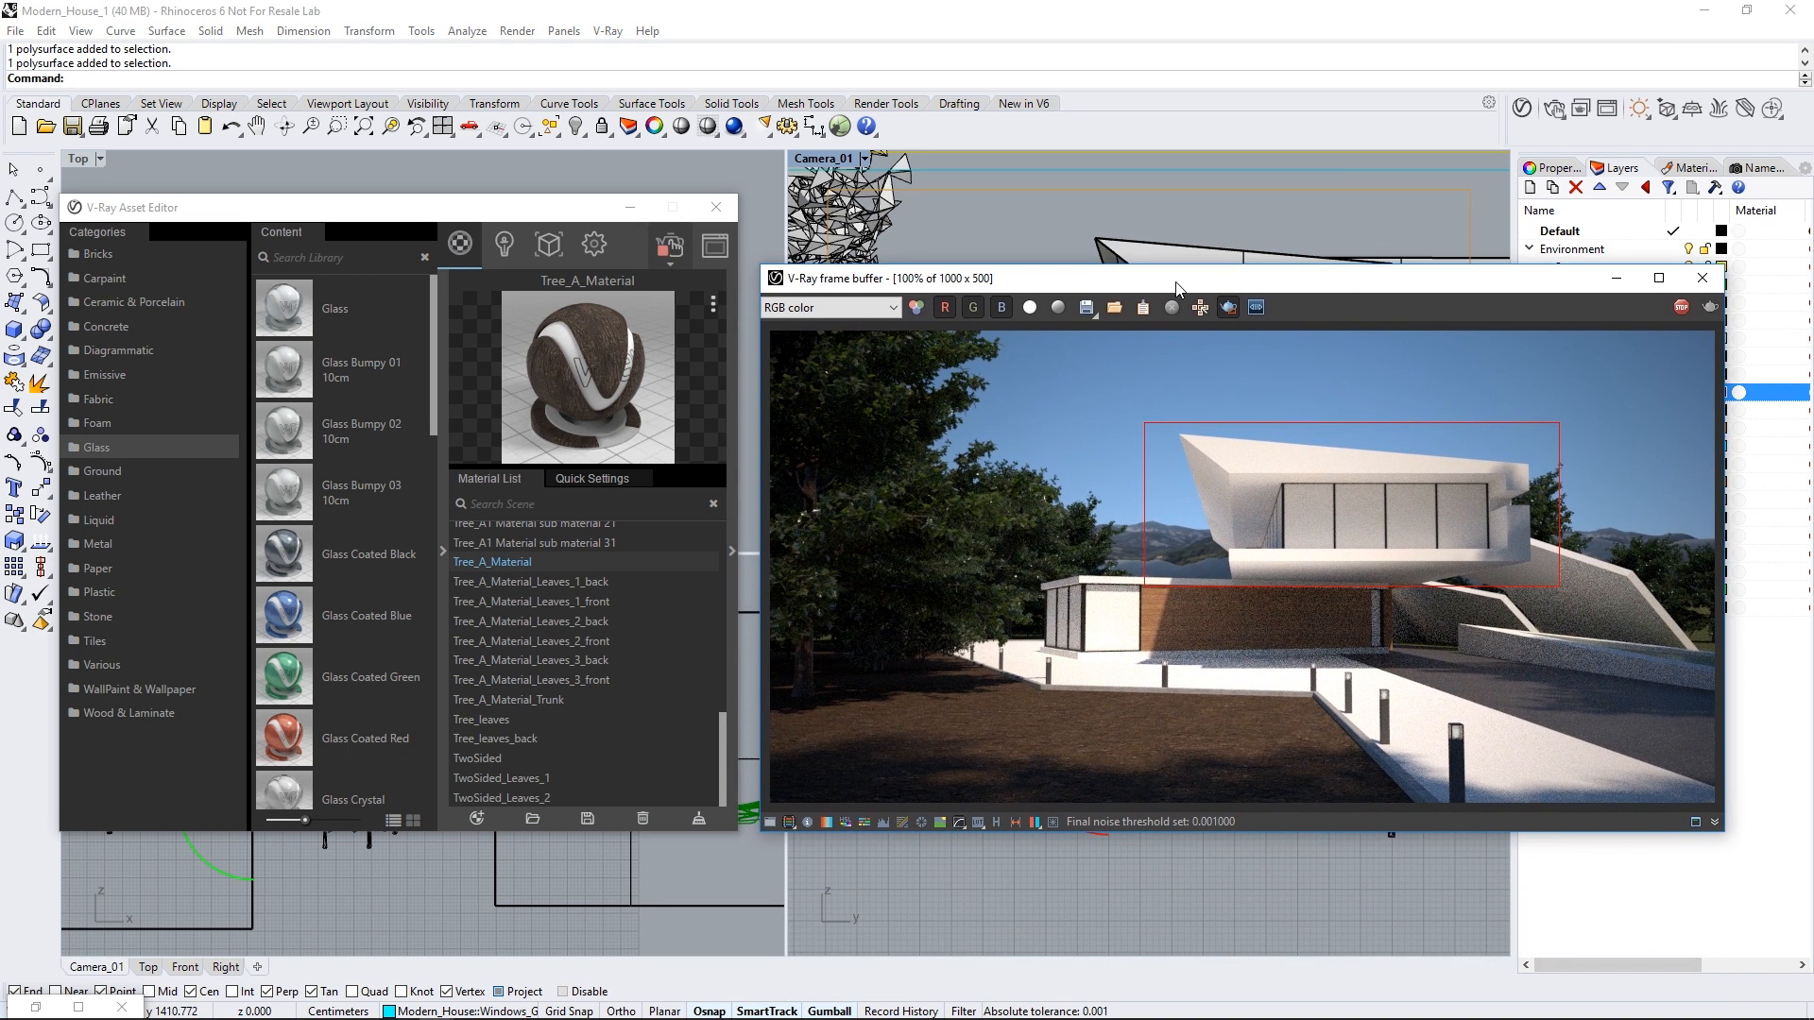
pyautogui.rightClick(292, 316)
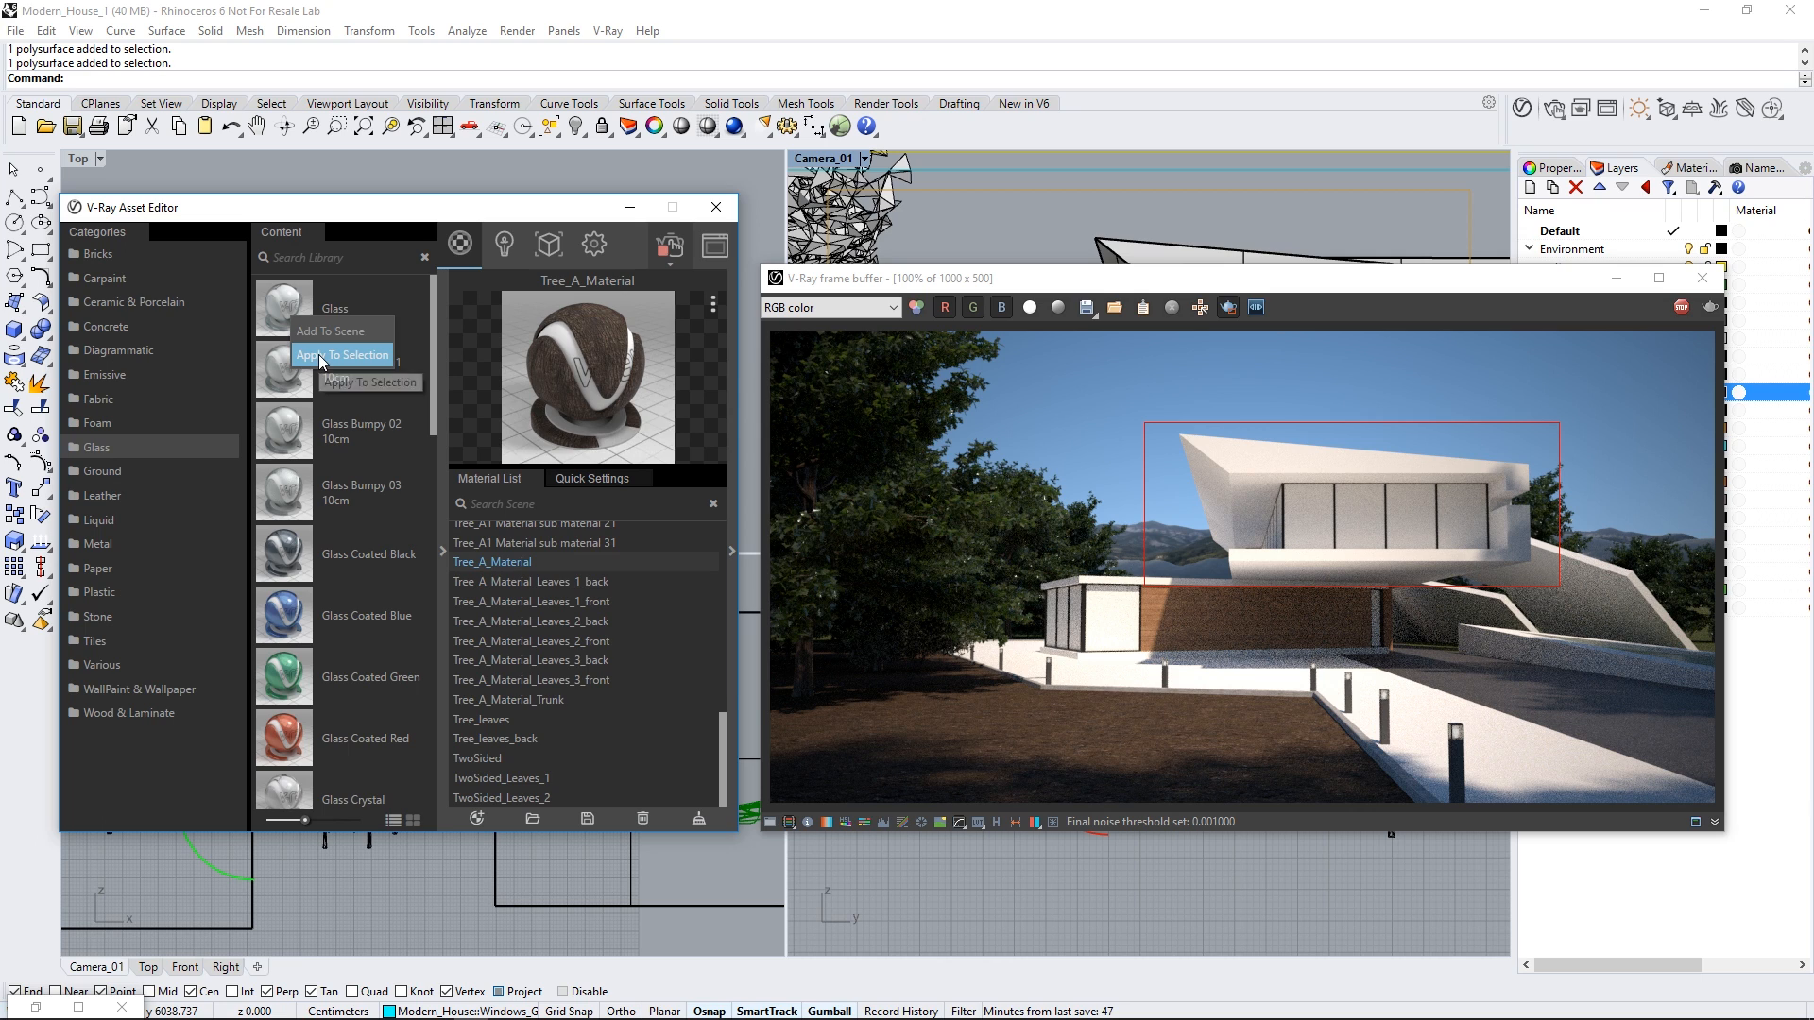
pyautogui.click(320, 354)
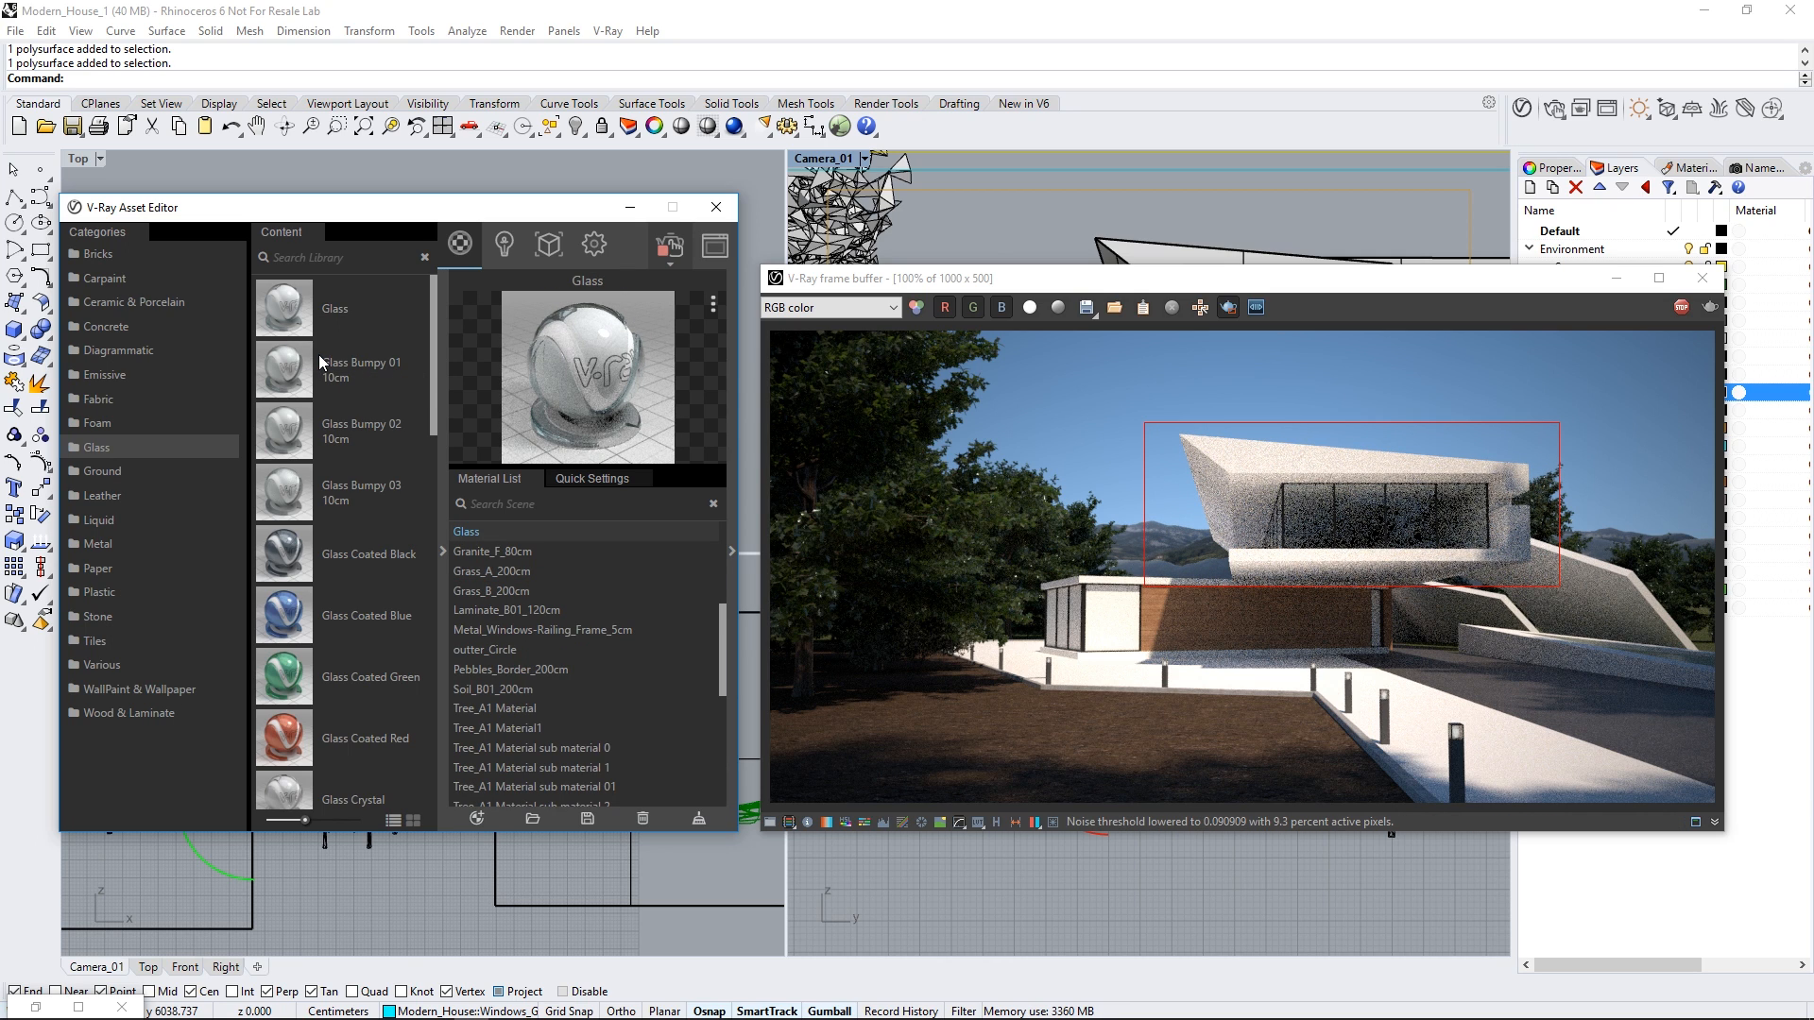
# Step: Enable Reflection IOR for the Glass material and set it to 5
pyautogui.click(729, 535)
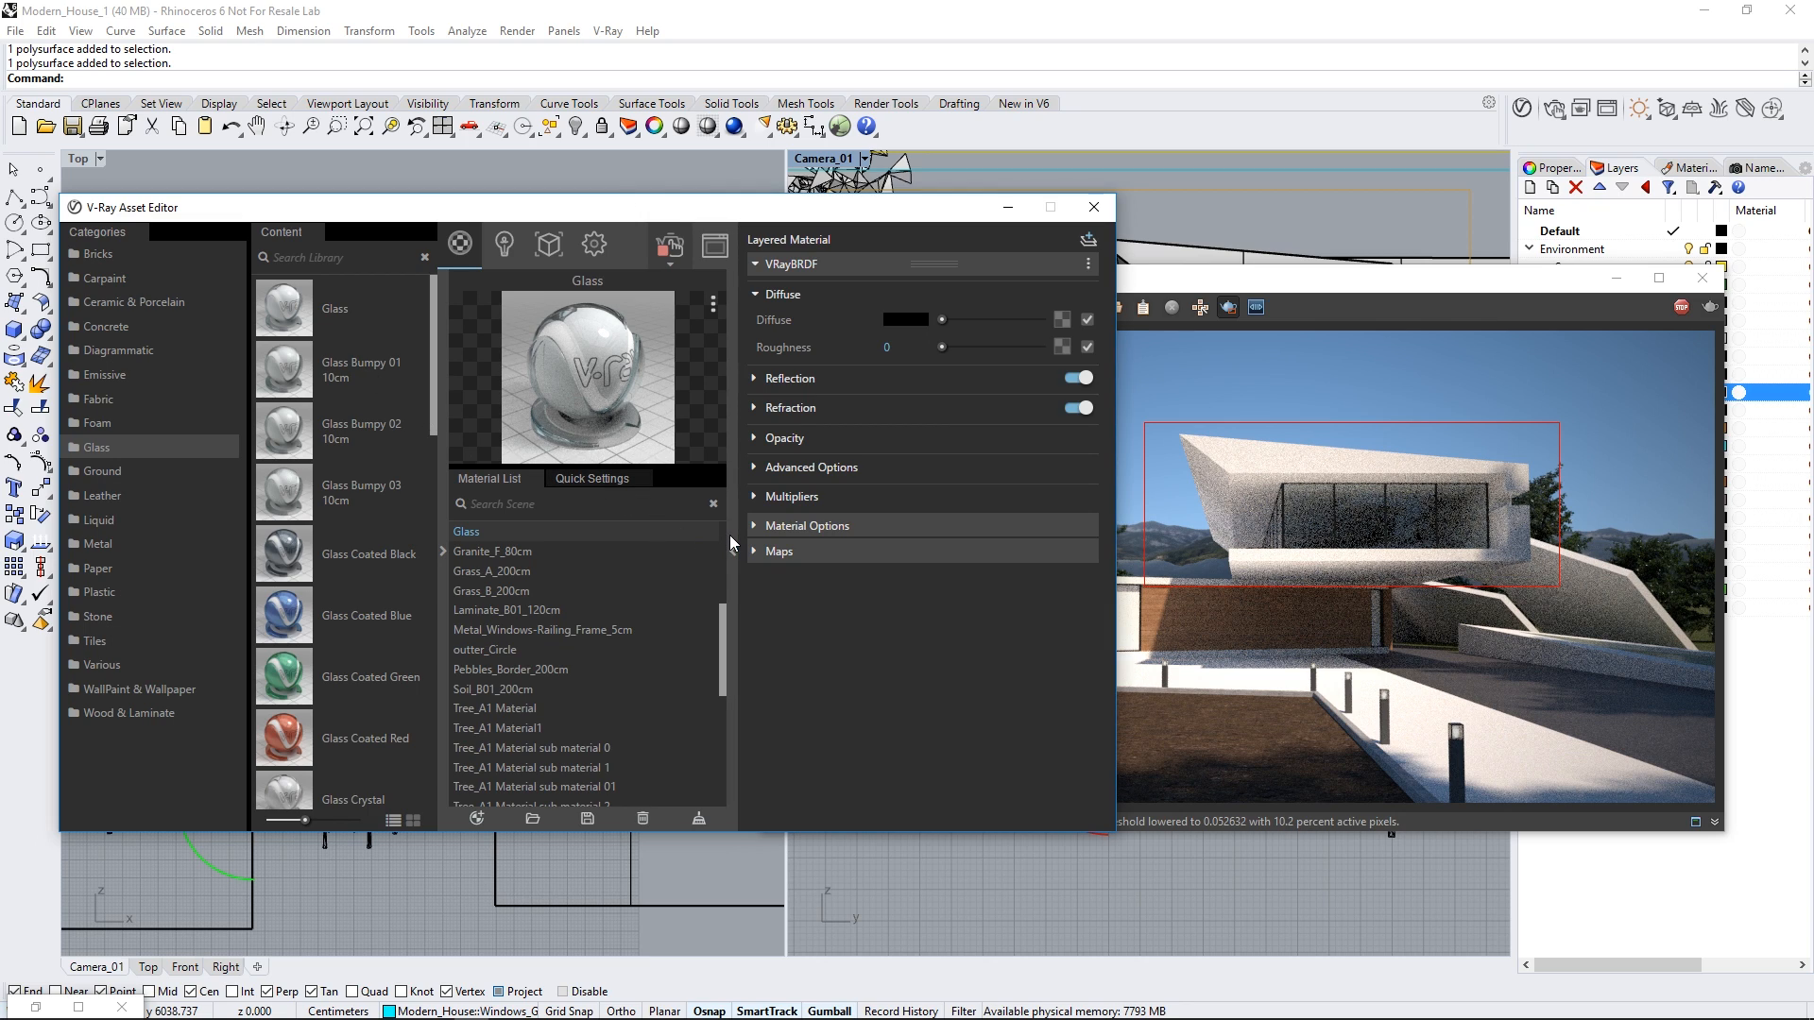
pyautogui.click(991, 377)
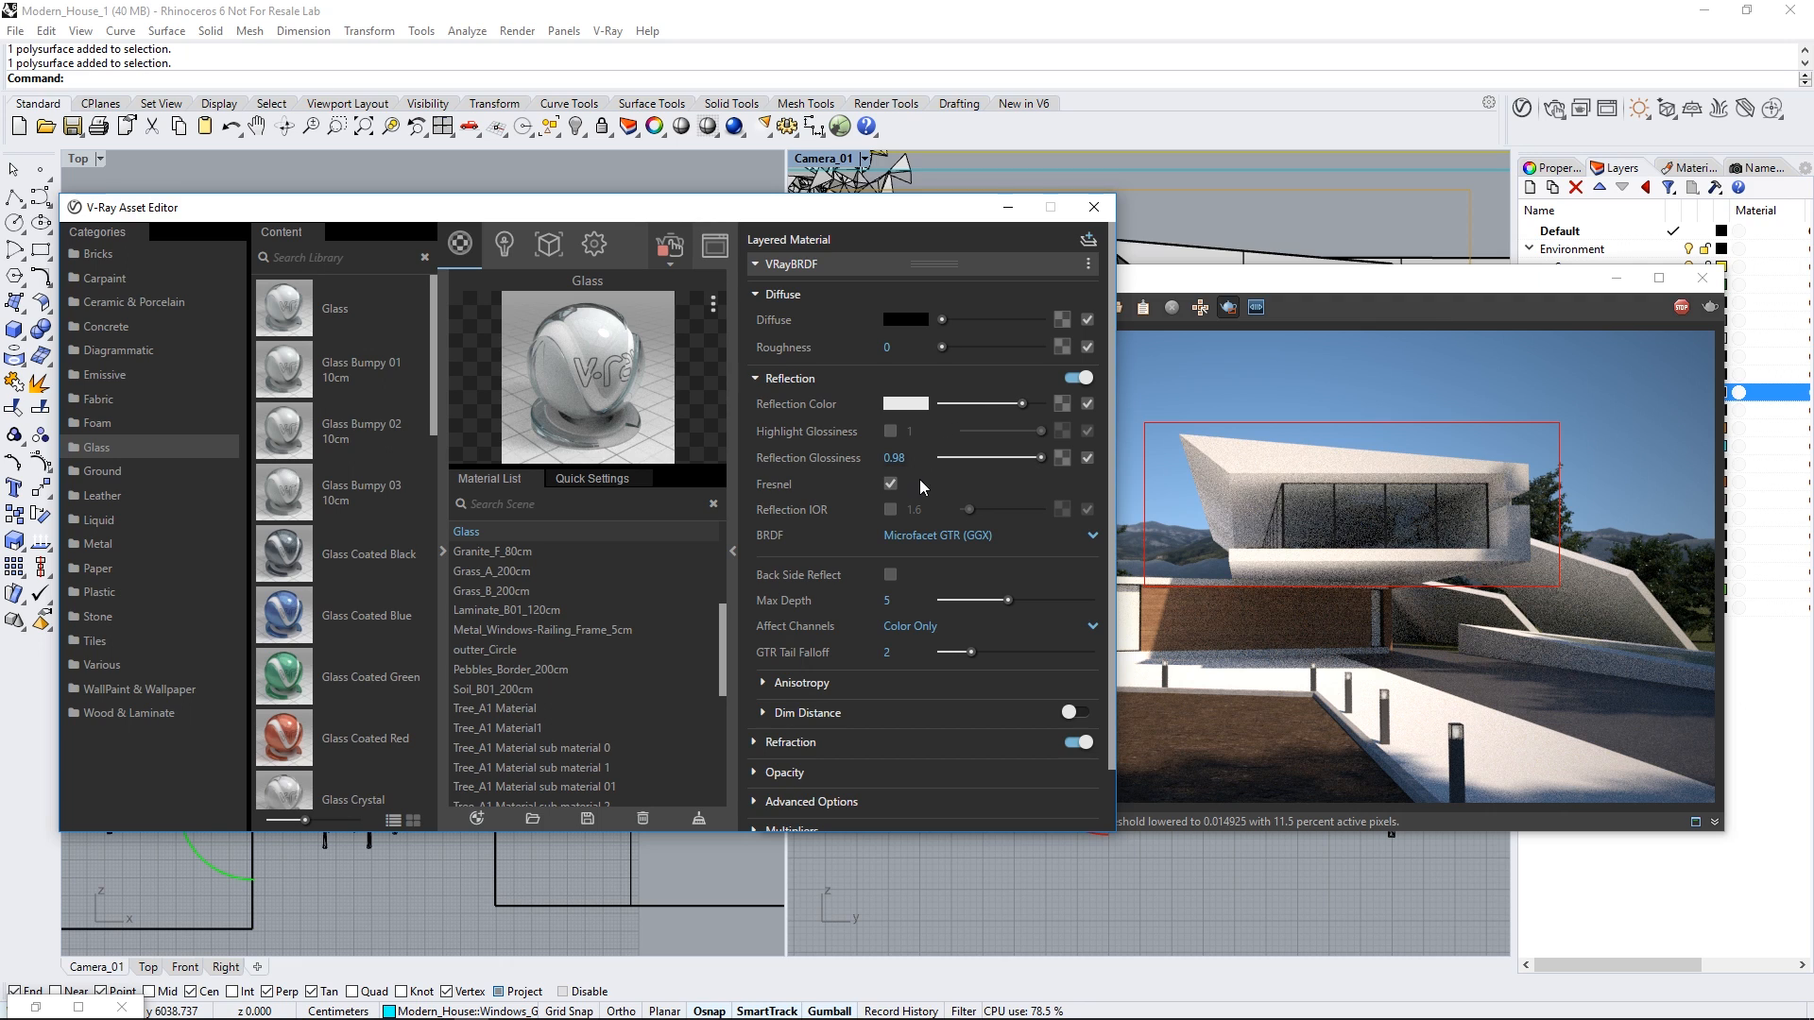
pyautogui.click(891, 510)
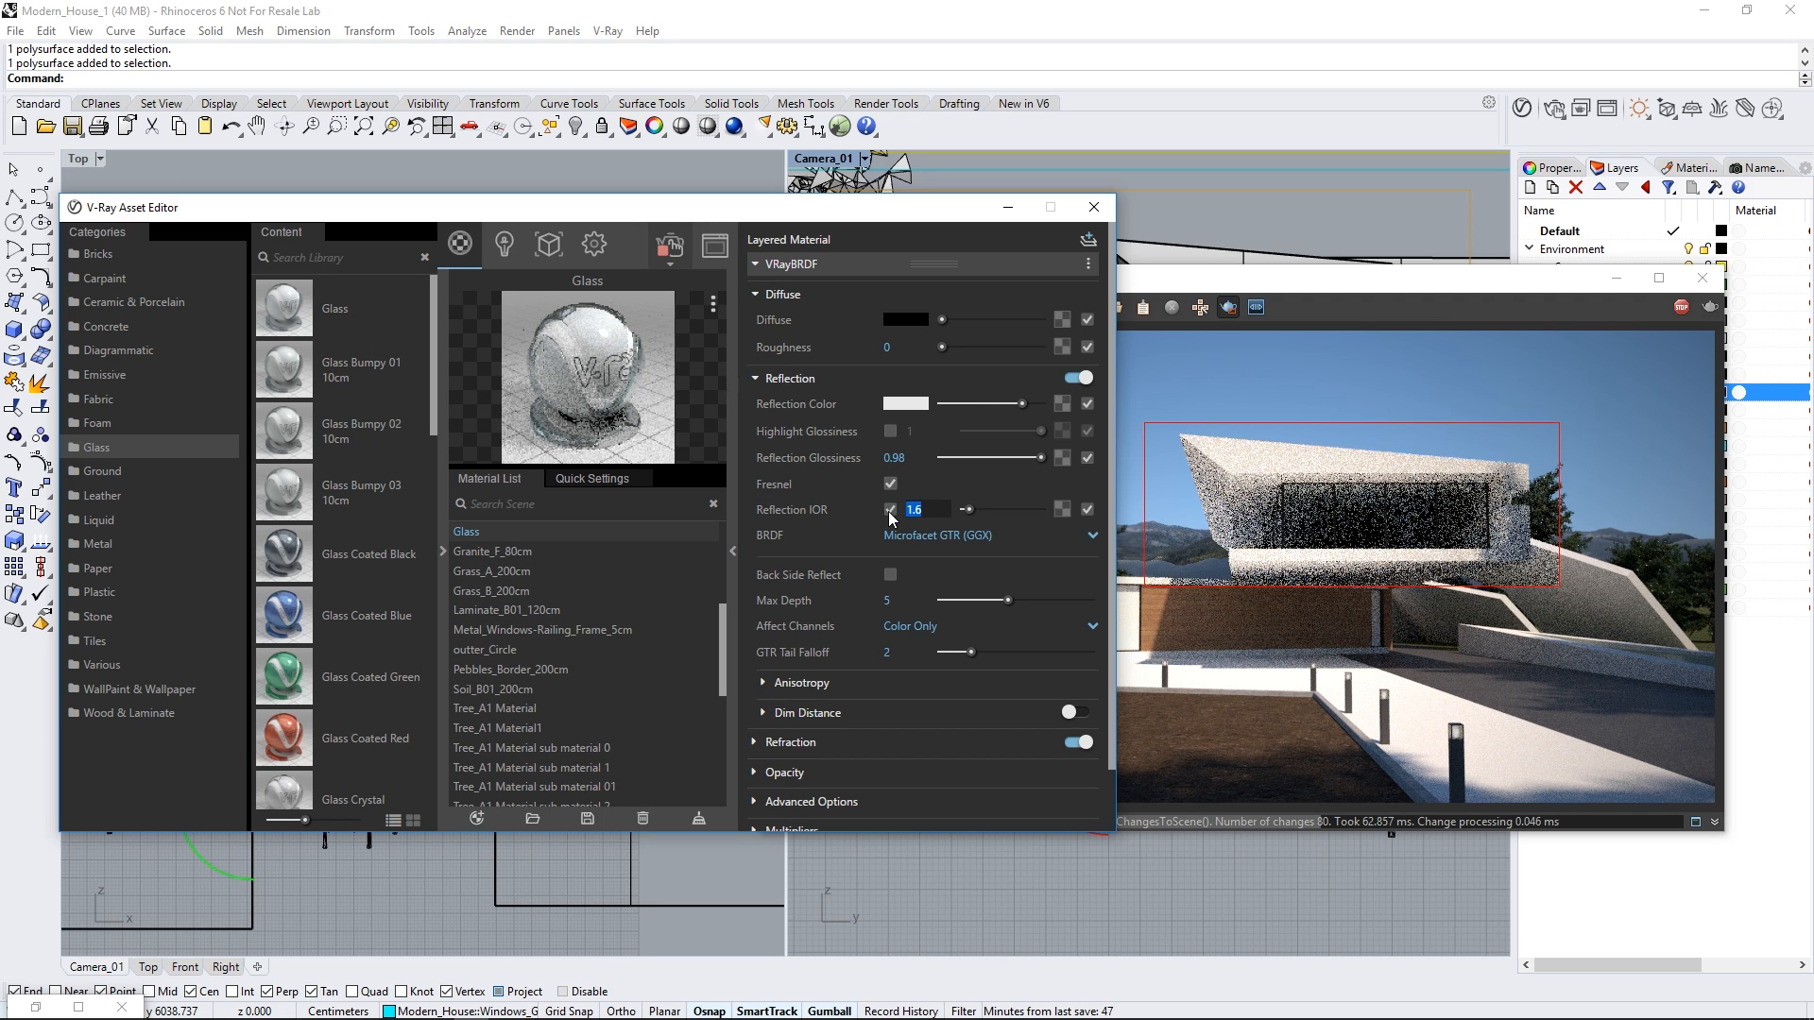
pyautogui.write('5')
pyautogui.press('Return')
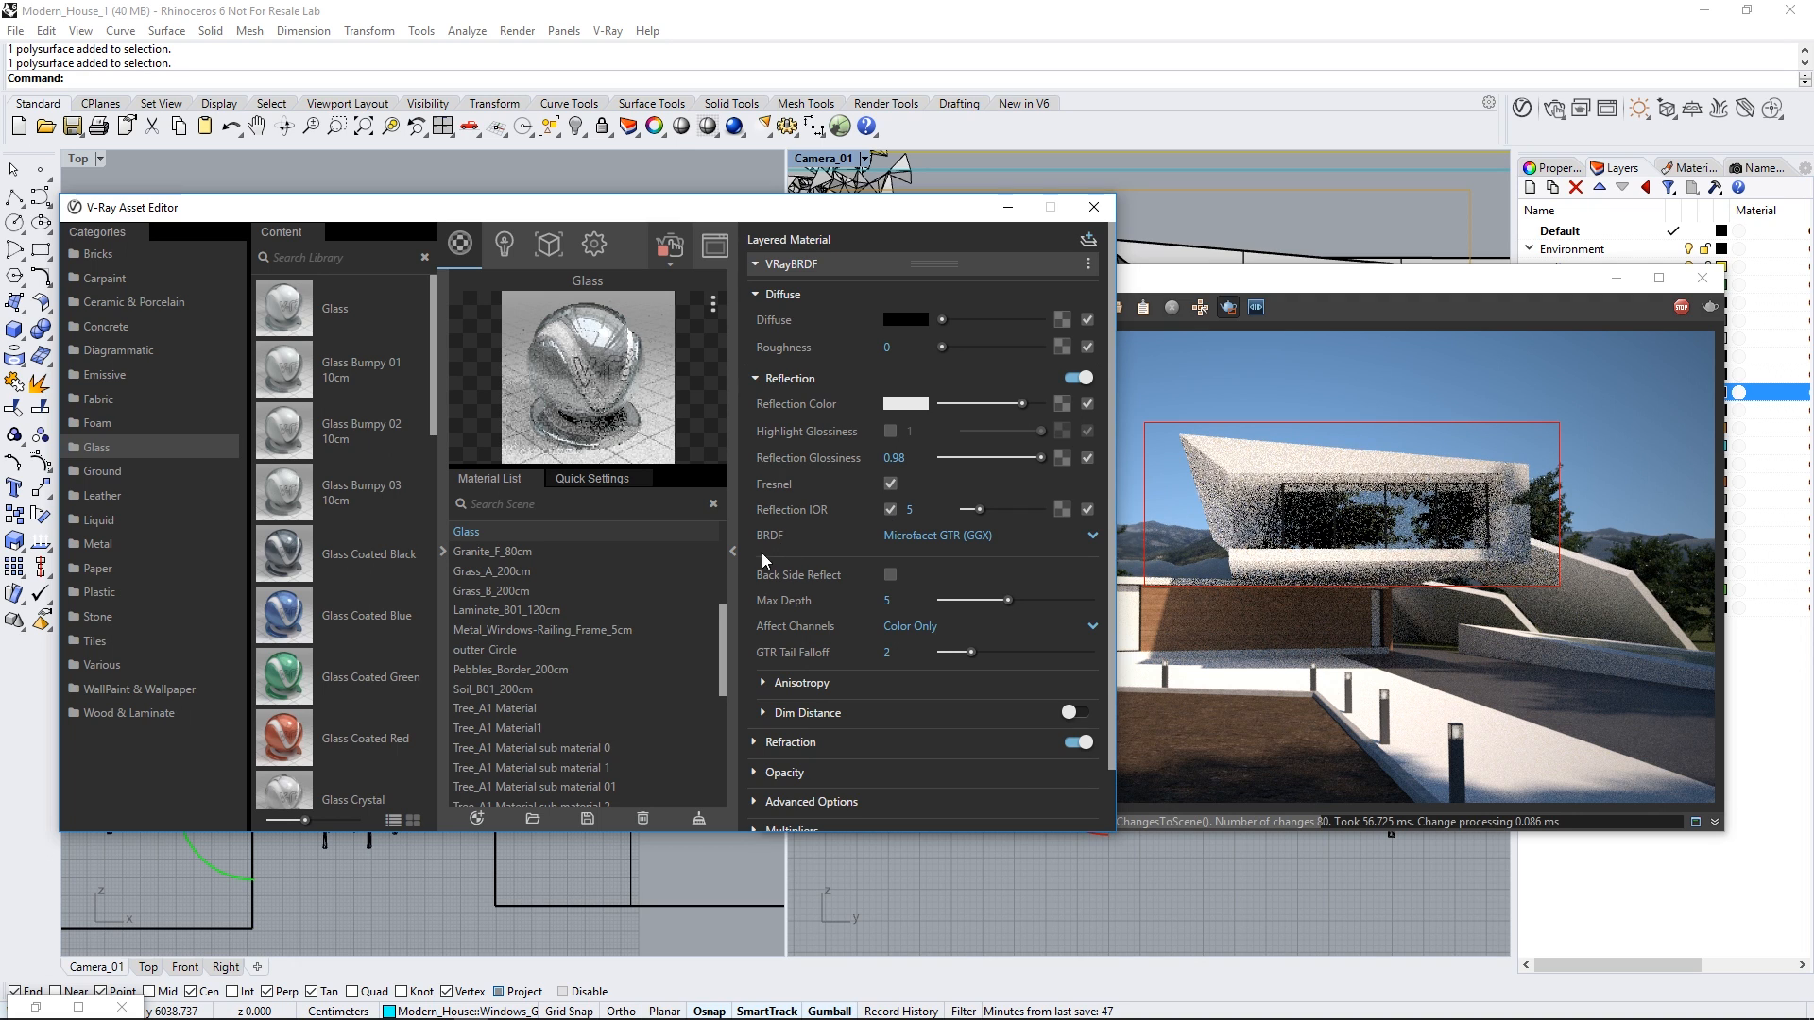
pyautogui.click(733, 557)
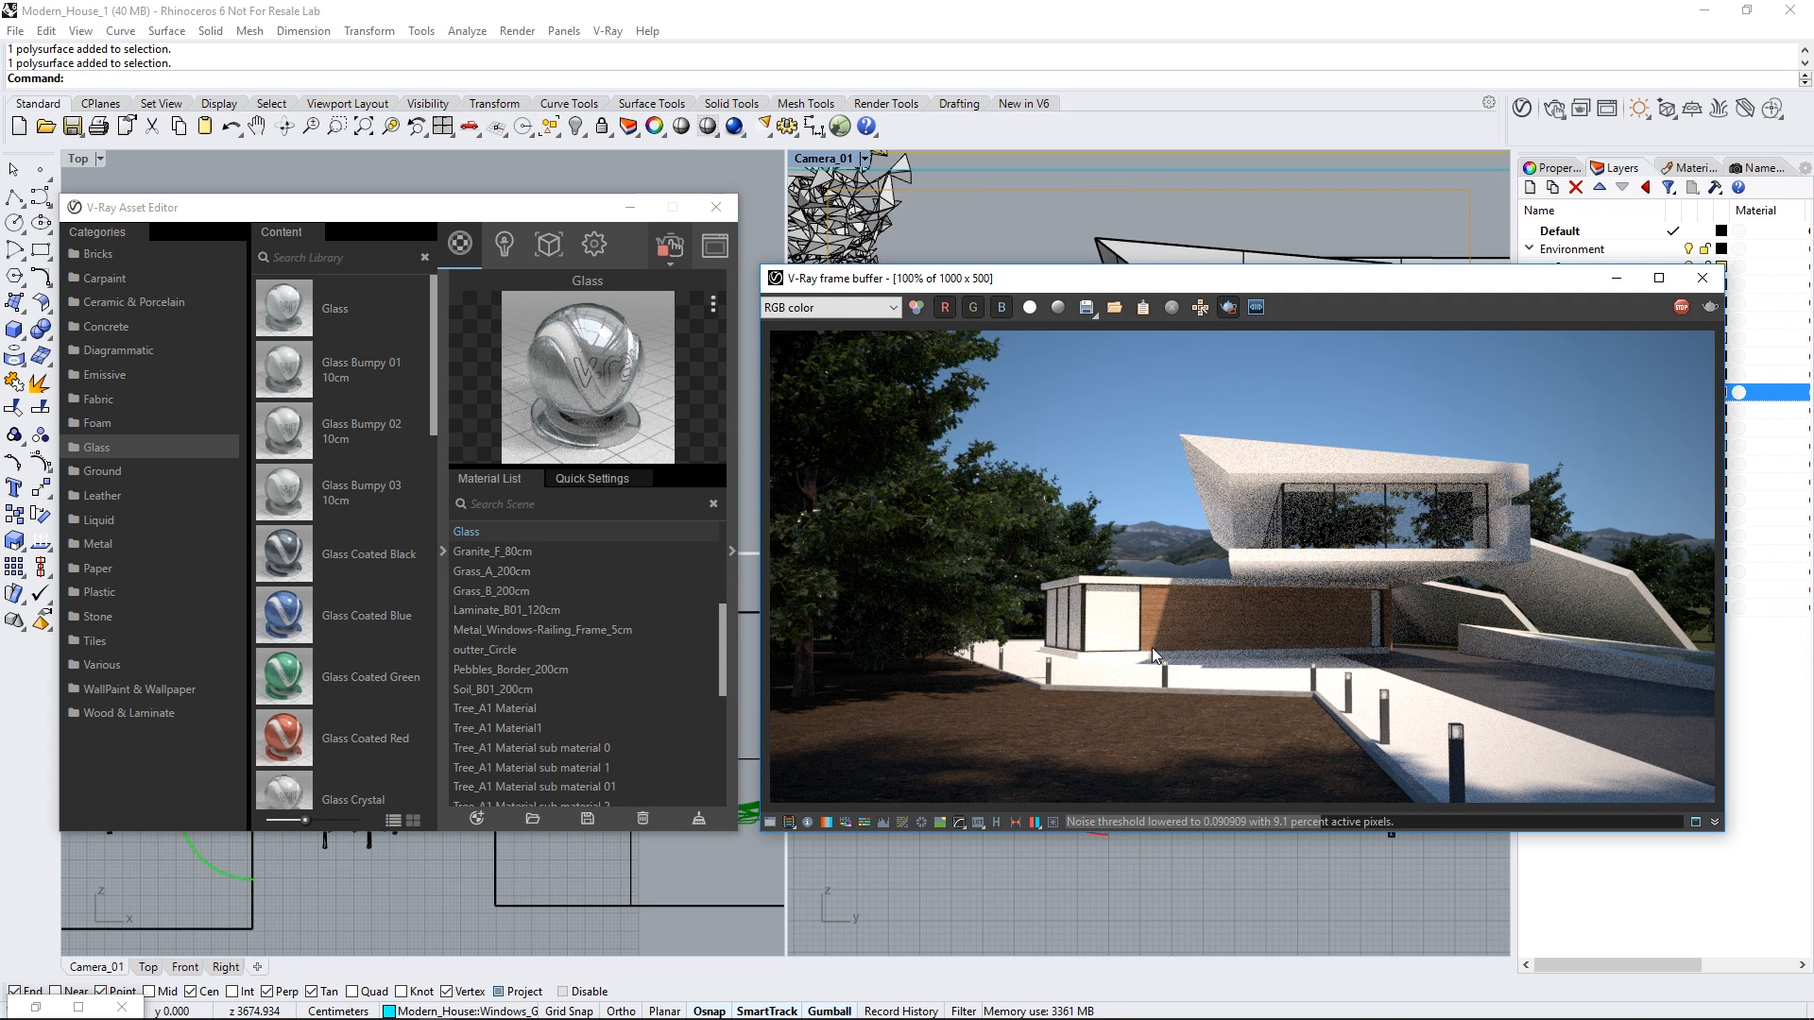
# Step: Render a region over the ground-floor glazing, and move the render region back around the upper volume of the house
pyautogui.moveTo(984, 560); pyautogui.dragTo(1161, 662)
pyautogui.moveTo(1160, 416); pyautogui.dragTo(1557, 601)
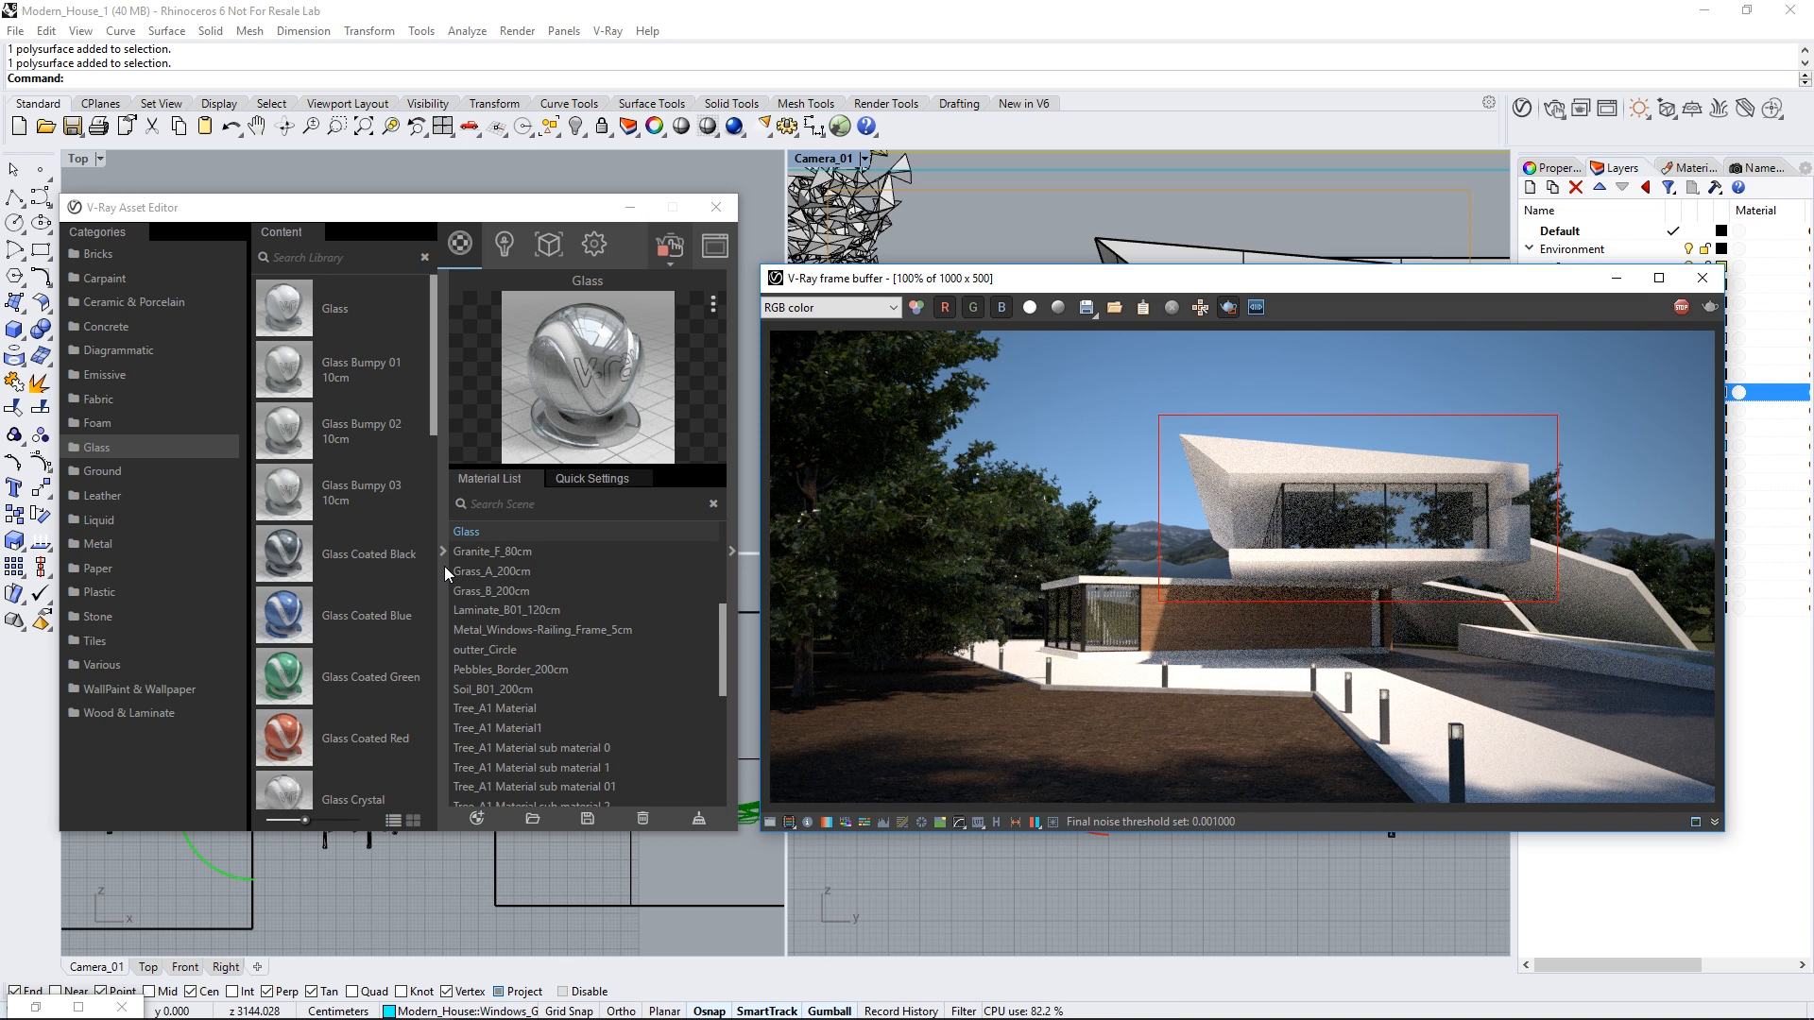
# Step: Open the Concrete library category and select all objects on the Concrete_Structure layer
pyautogui.click(109, 327)
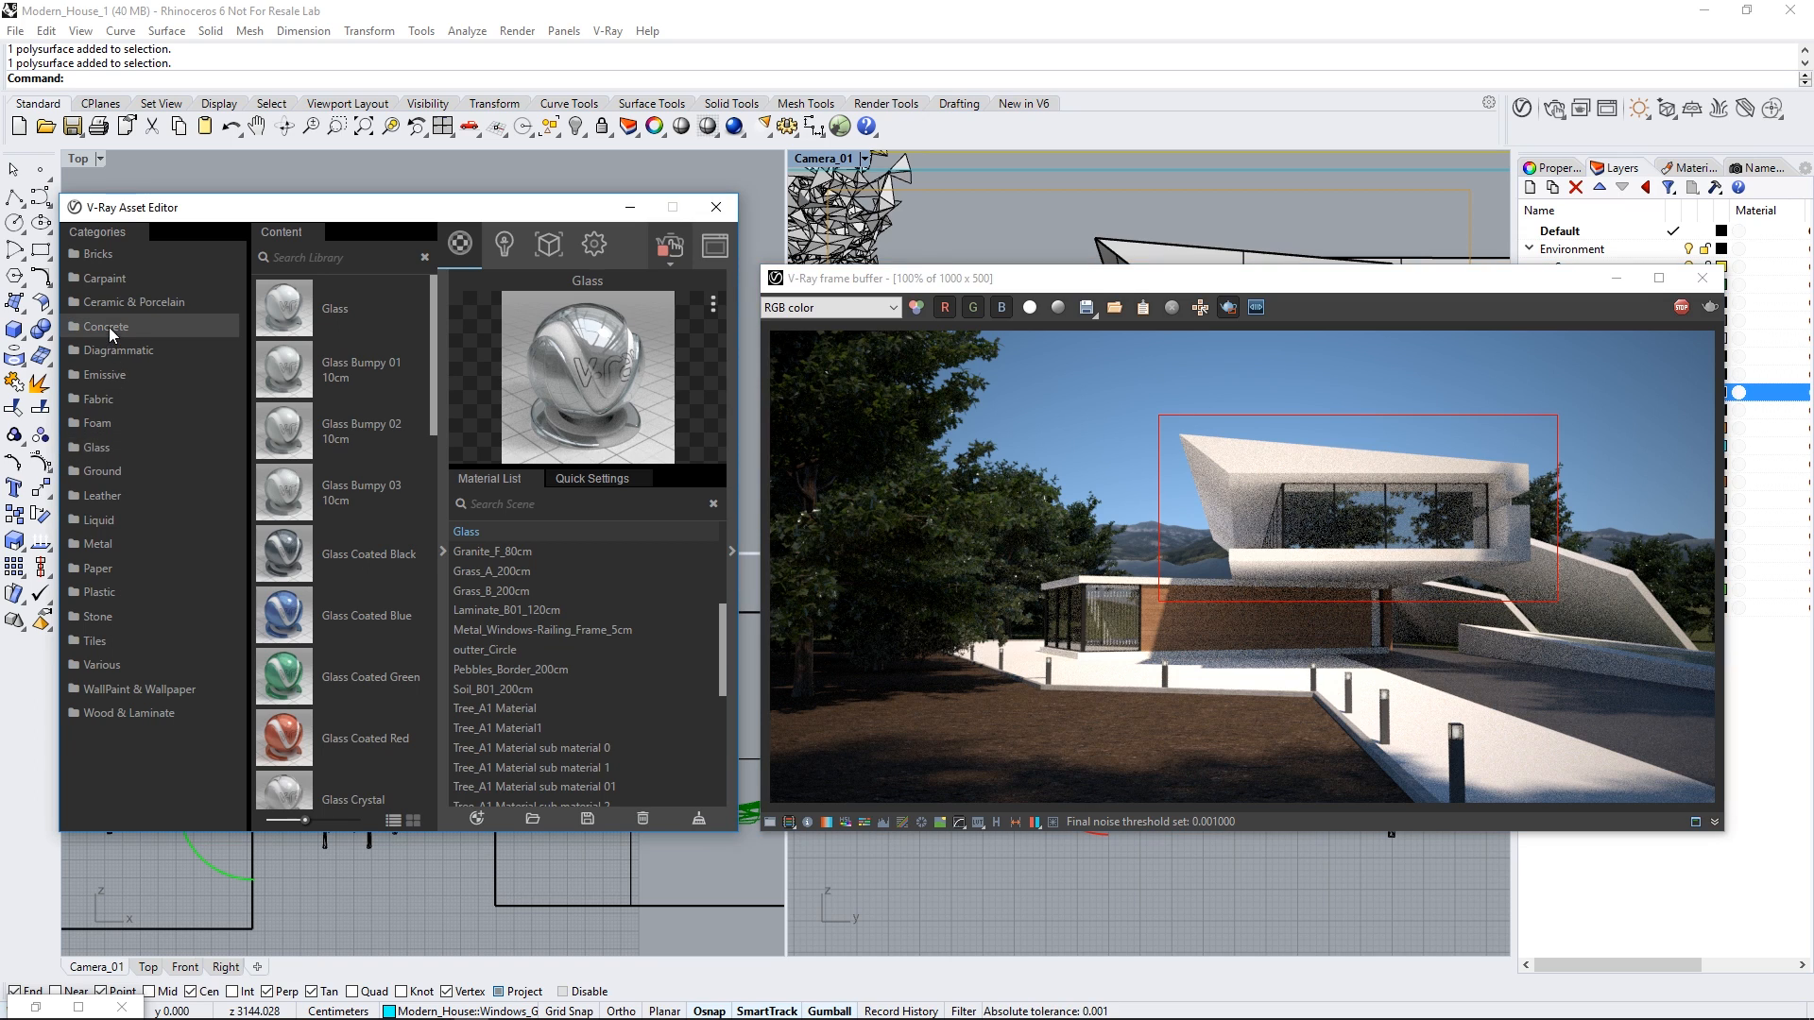
pyautogui.click(1002, 229)
pyautogui.moveTo(1062, 283); pyautogui.dragTo(831, 270)
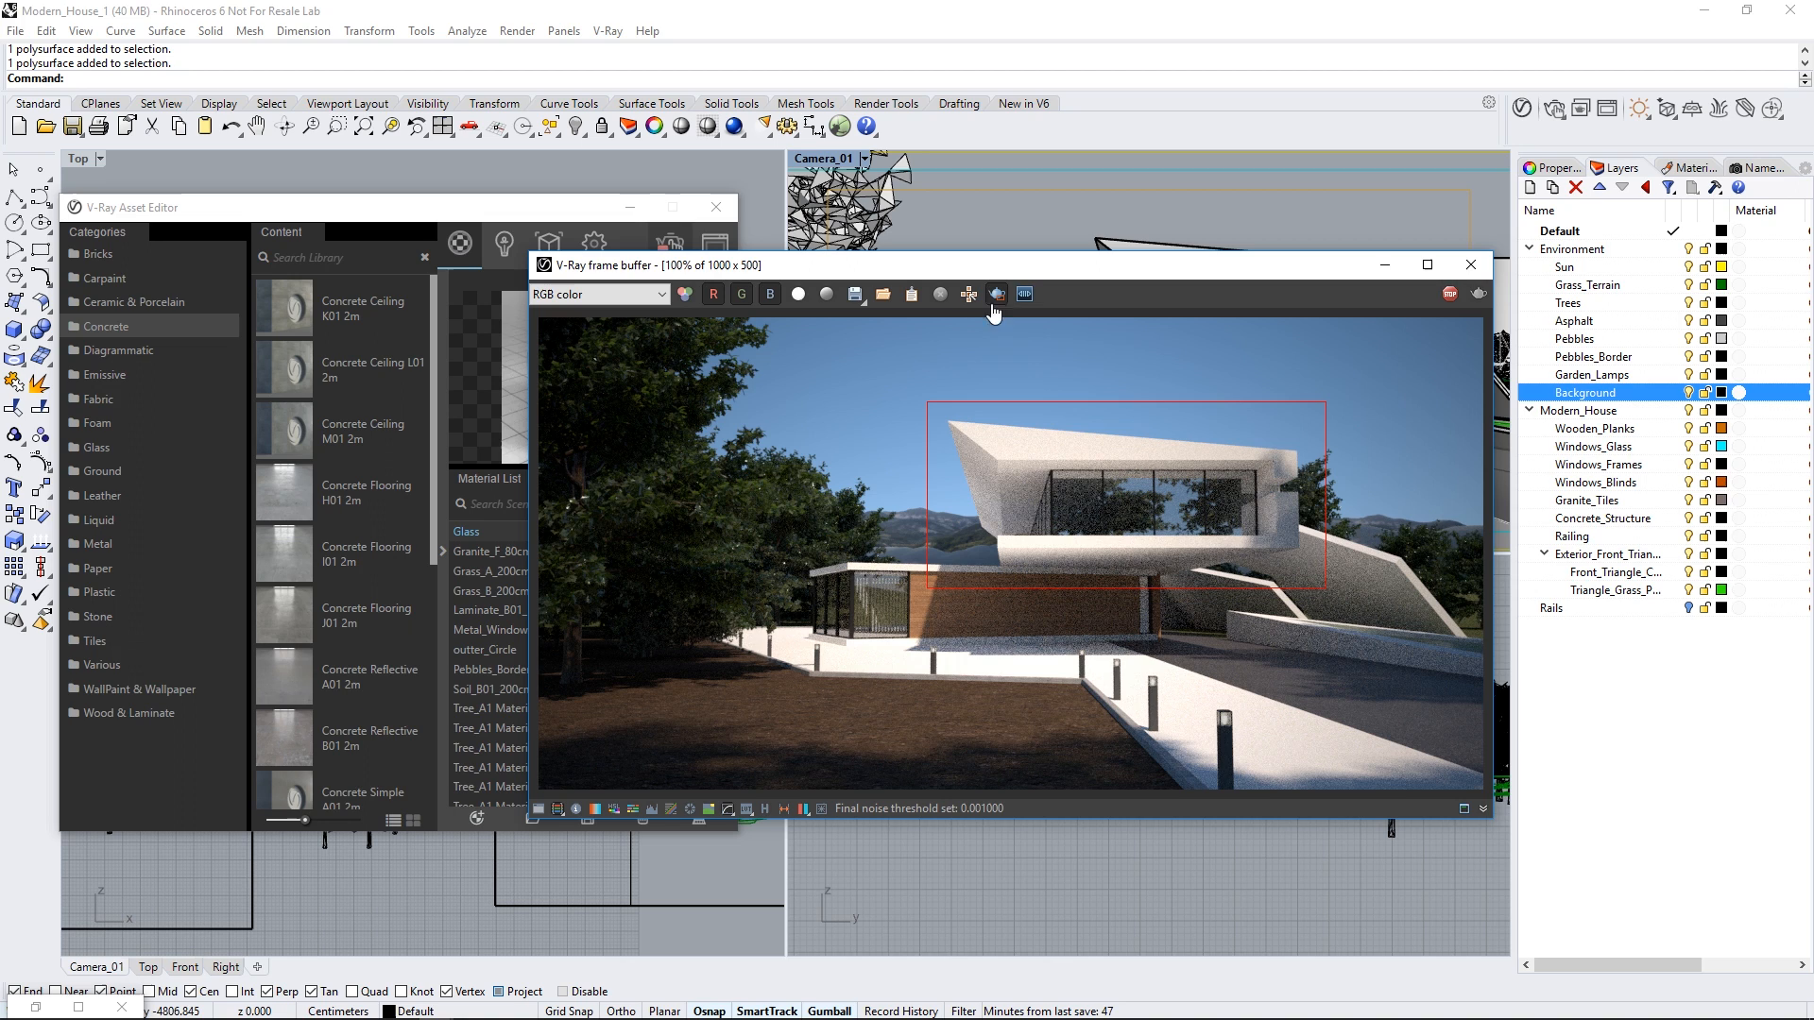
pyautogui.click(1611, 522)
pyautogui.rightClick(1612, 522)
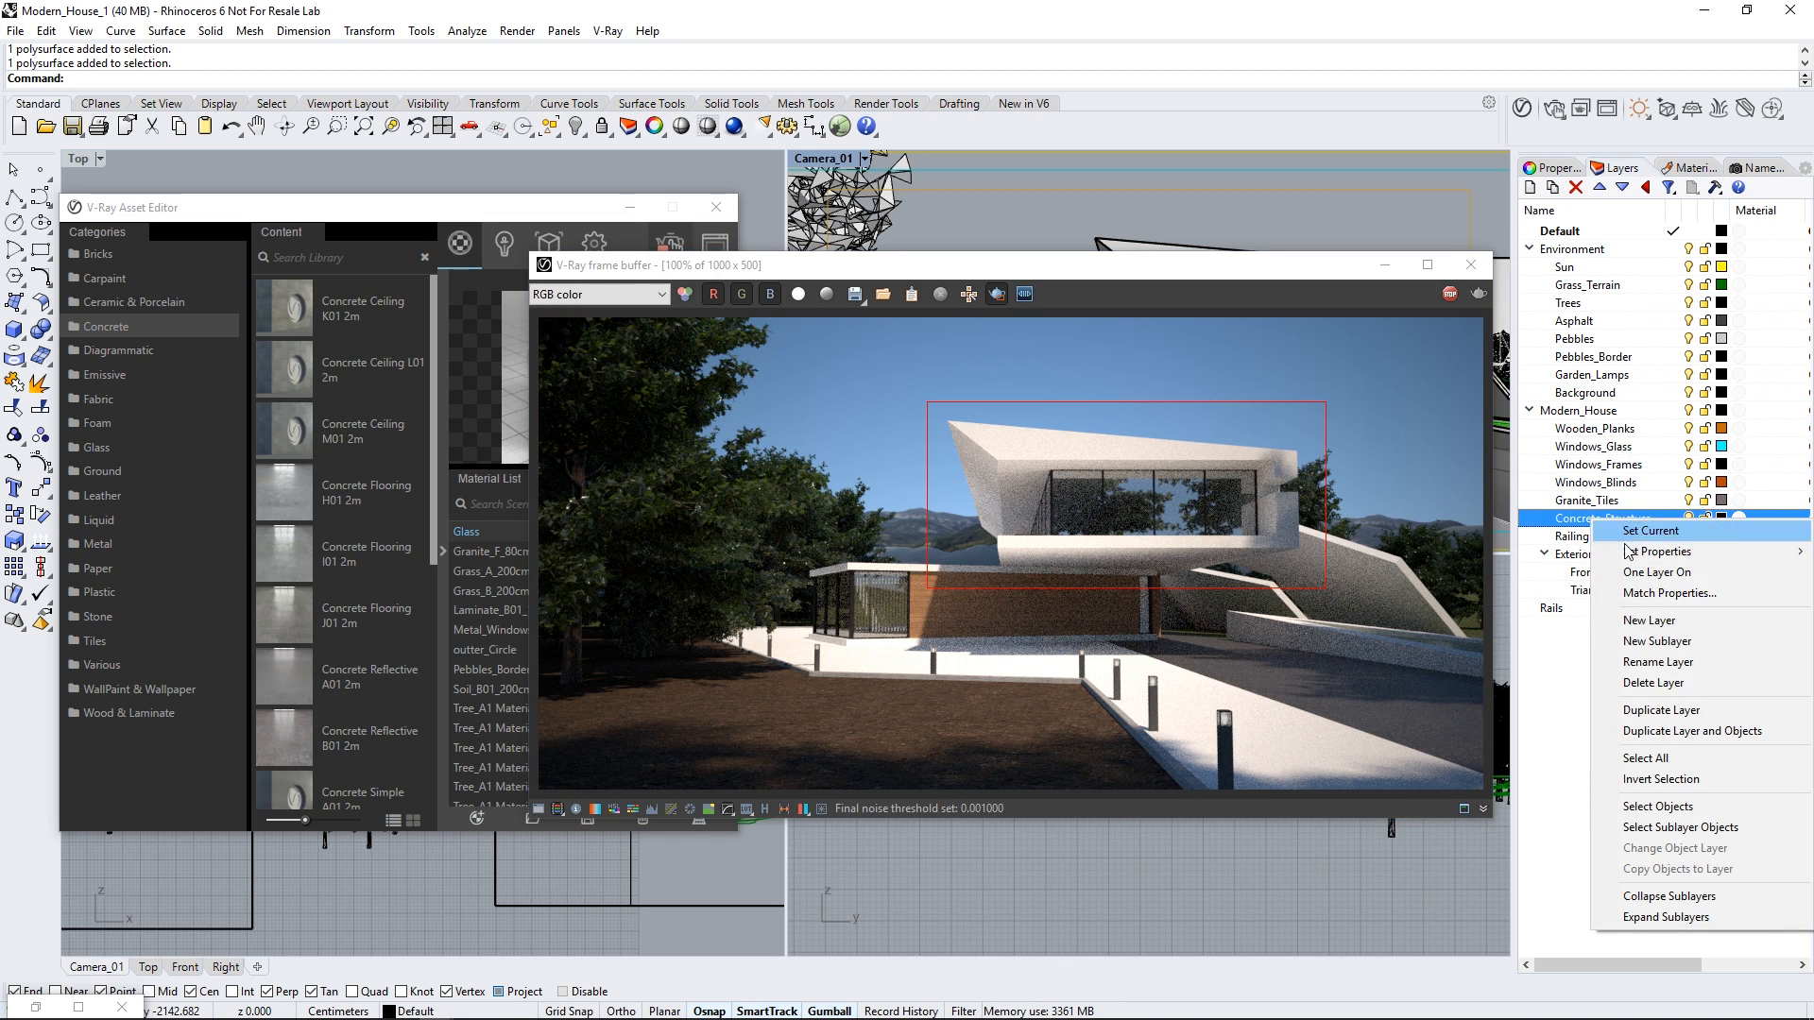
pyautogui.click(1665, 809)
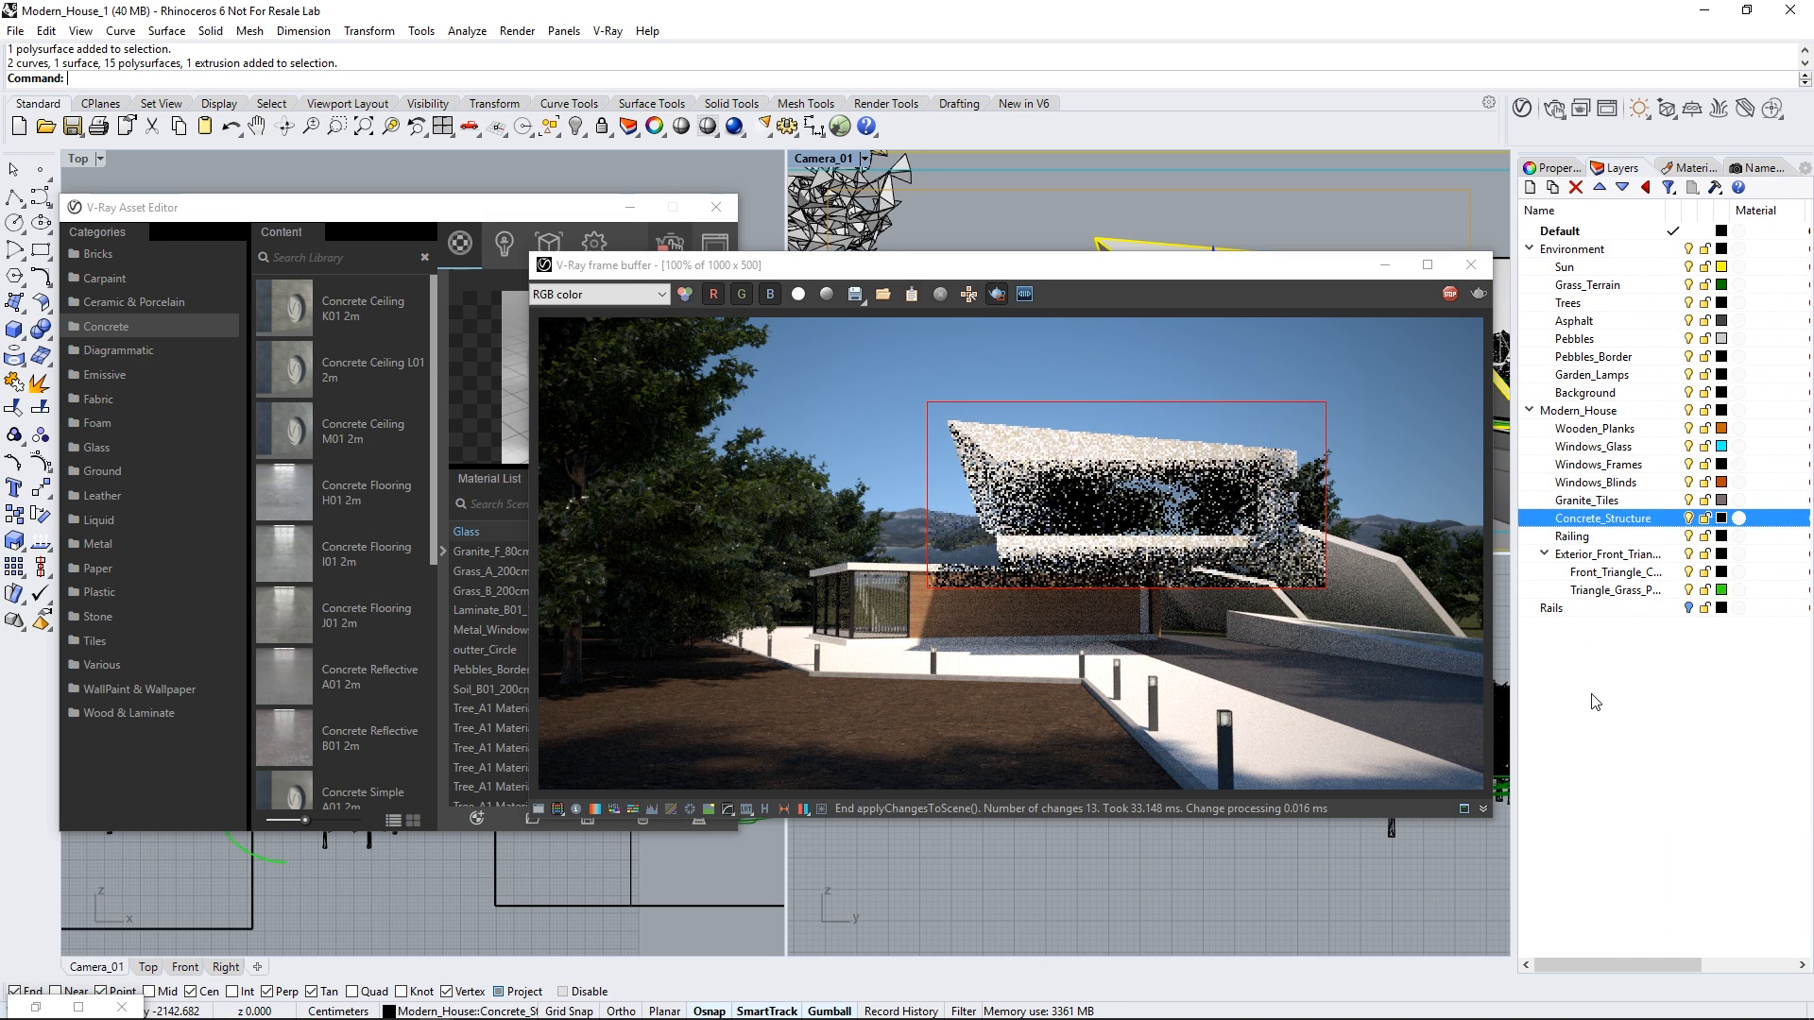
# Step: Add one more polysurface from the camera view to the selection and apply the Concrete Flooring H01 2m library material
pyautogui.moveTo(1285, 265); pyautogui.dragTo(1233, 264)
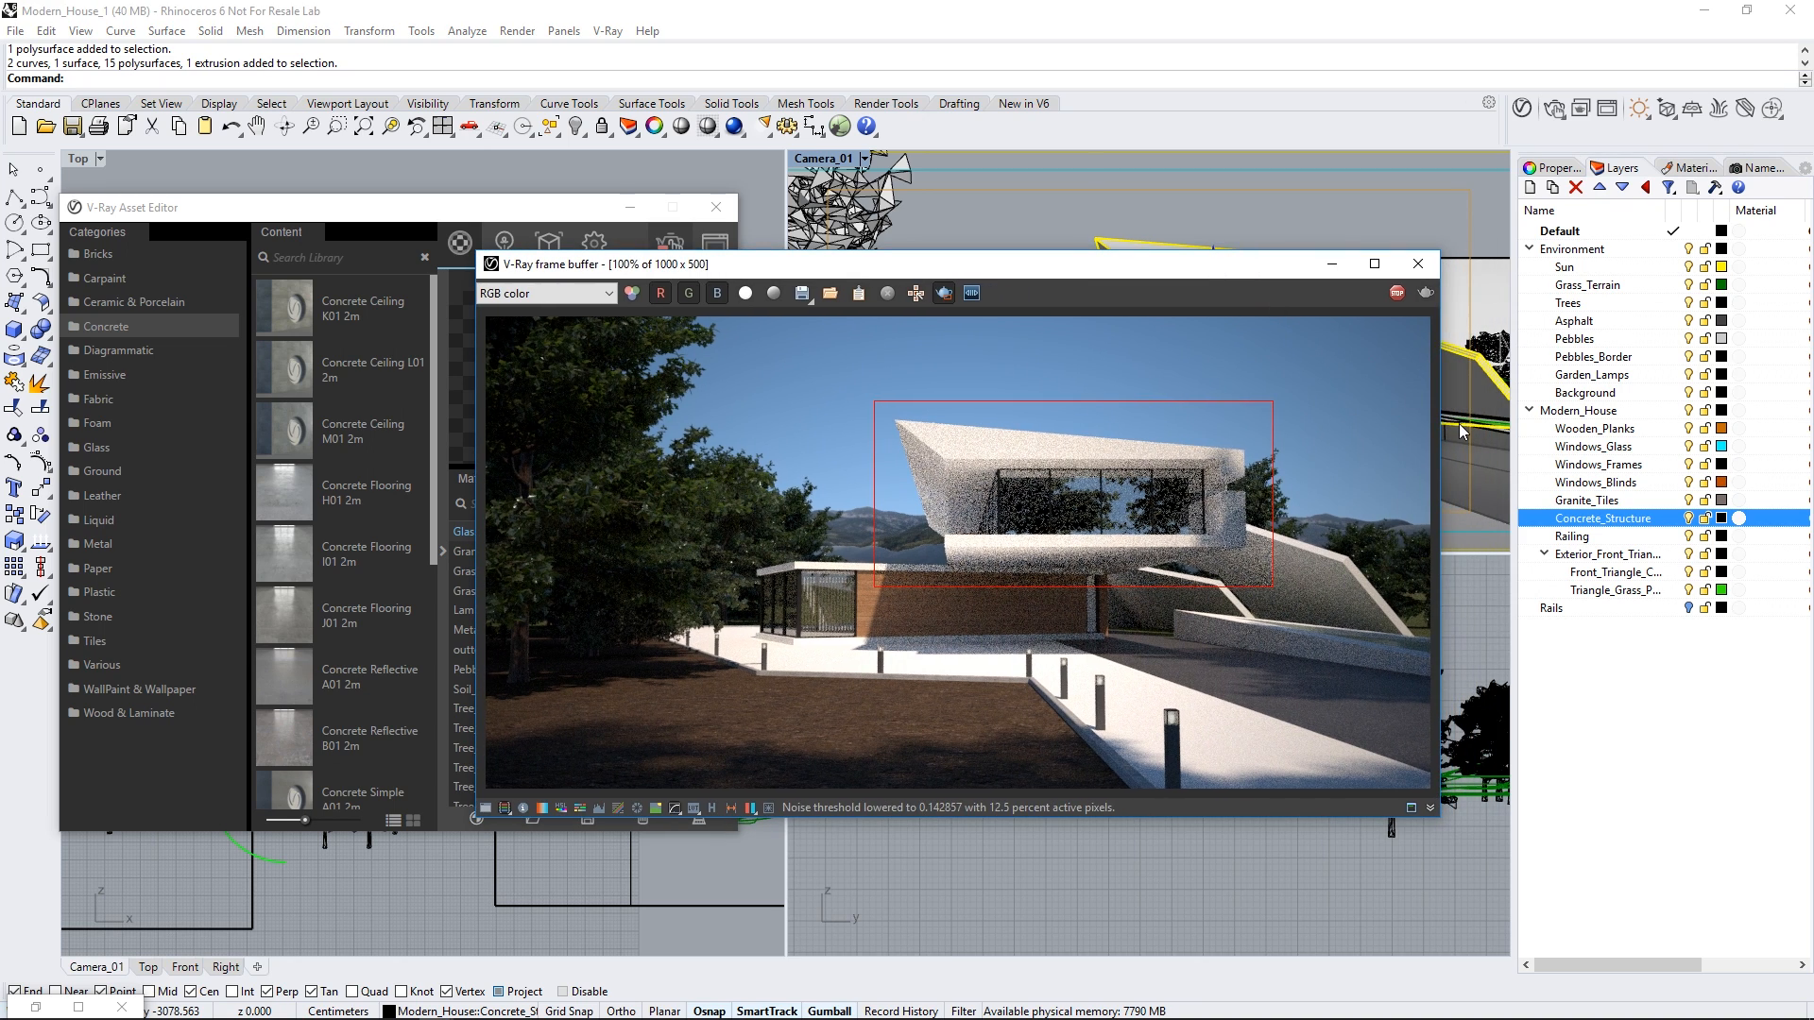
pyautogui.moveTo(951, 274); pyautogui.dragTo(1227, 259)
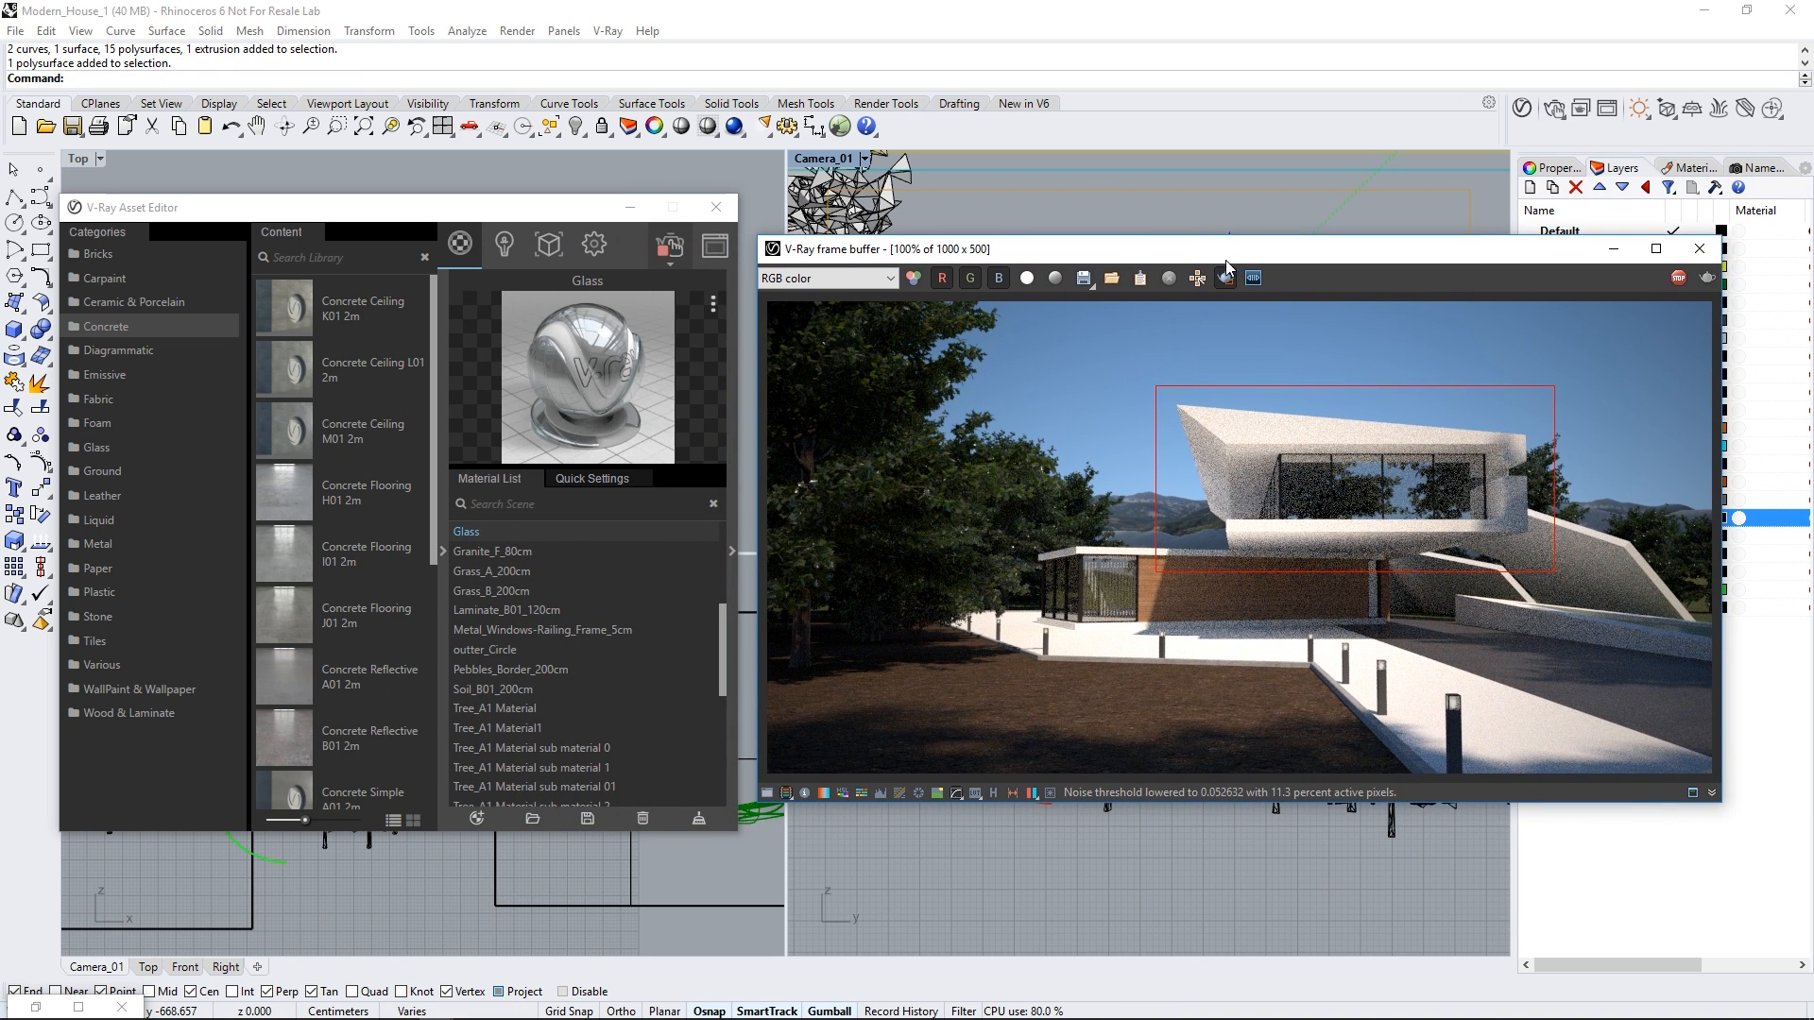
pyautogui.rightClick(267, 504)
pyautogui.click(276, 544)
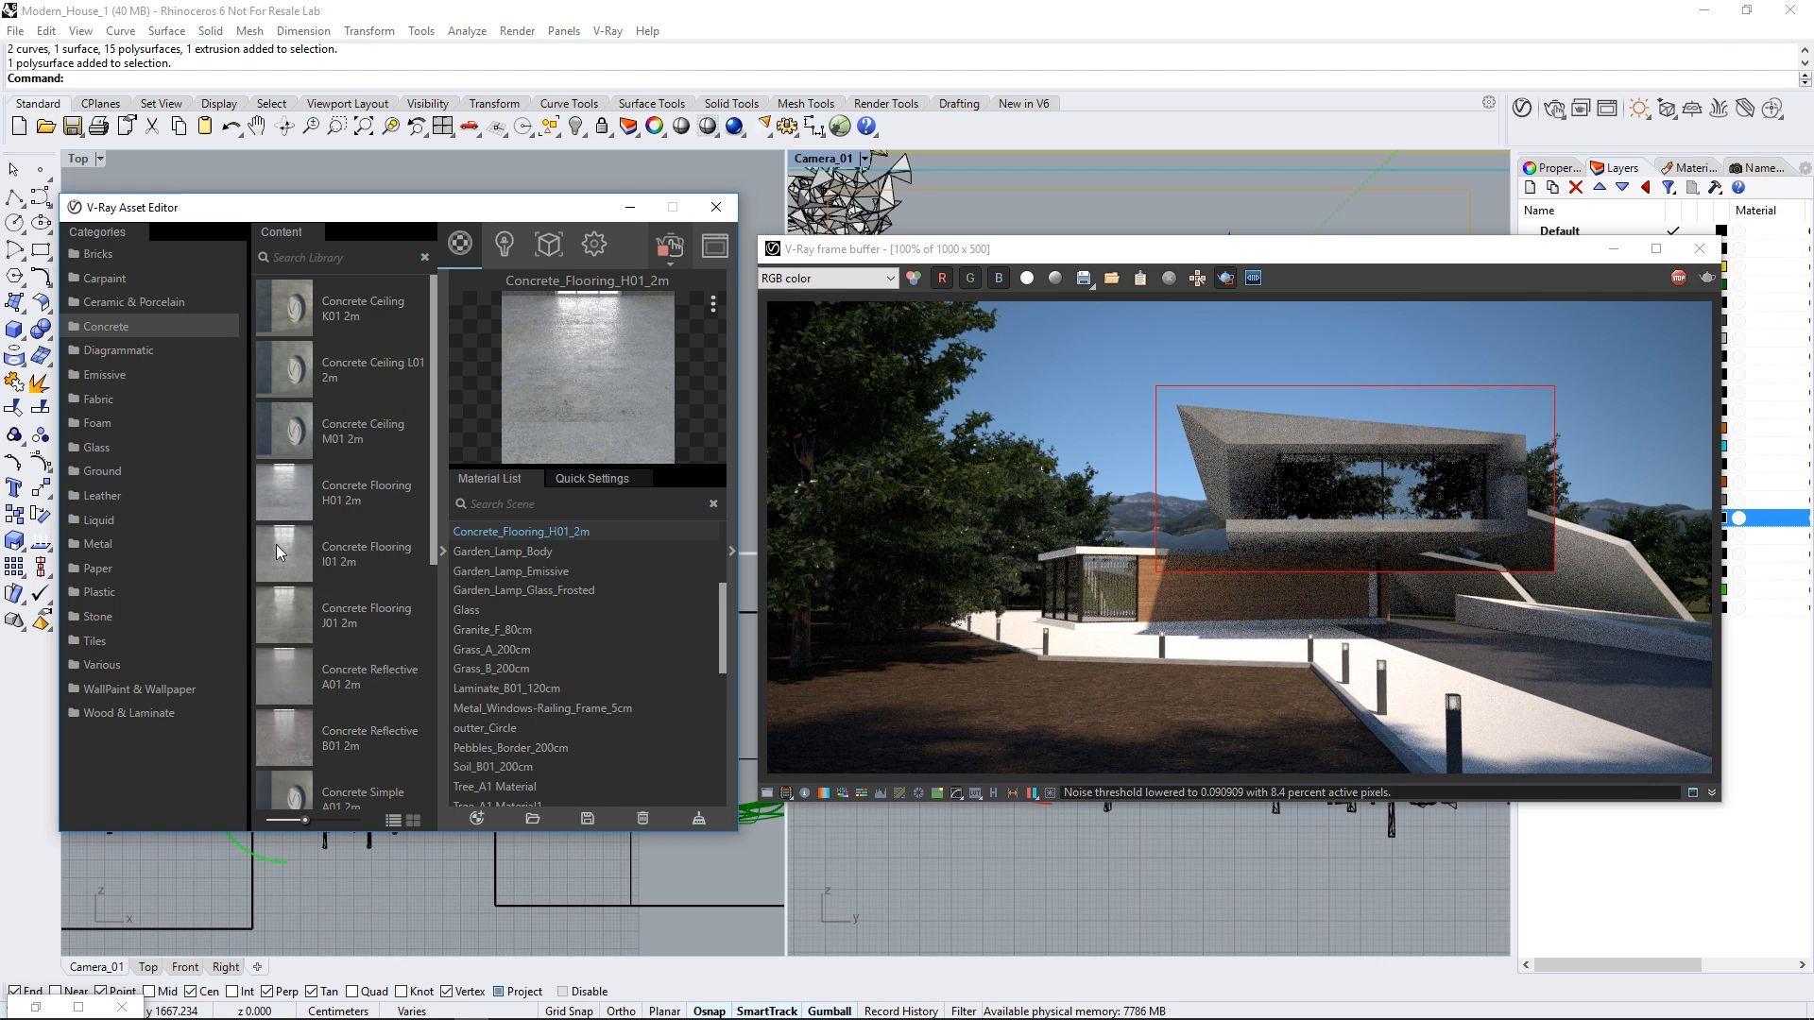
# Step: Stop the interactive render and place the concrete material's diffuse bitmap inside a Color Correction texture
pyautogui.click(444, 588)
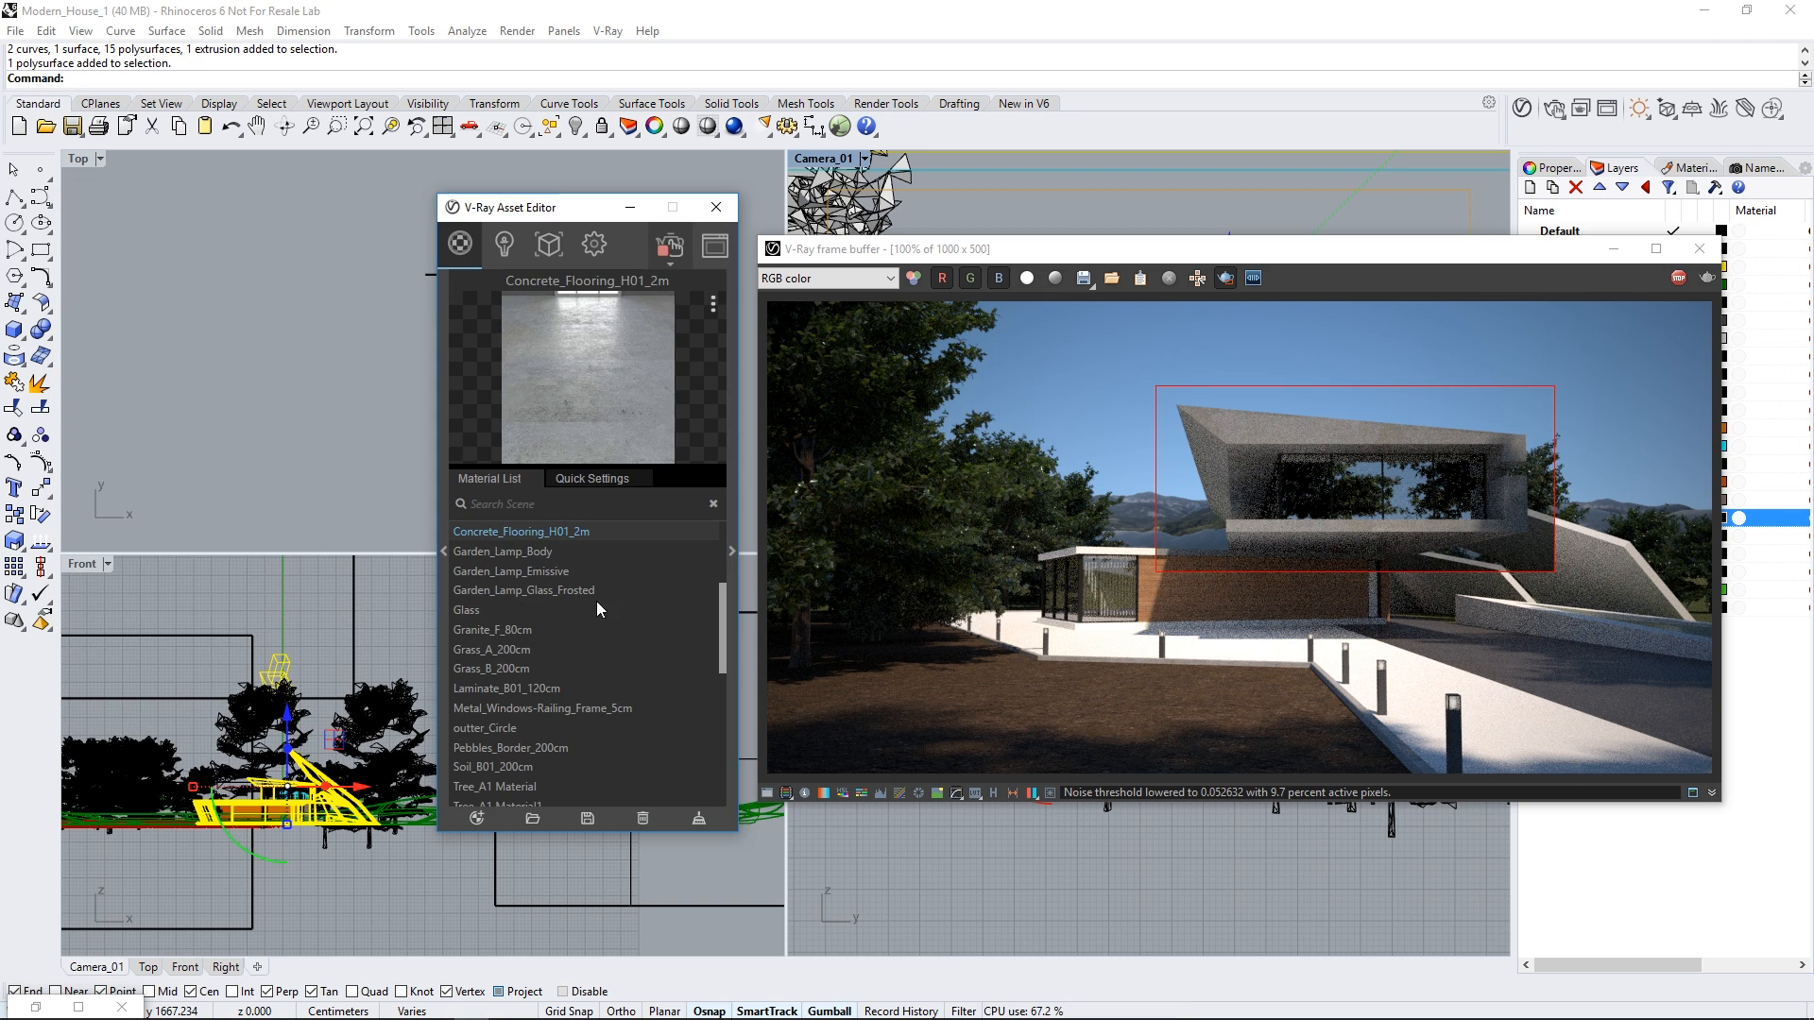
pyautogui.click(732, 551)
pyautogui.moveTo(901, 222); pyautogui.dragTo(527, 259)
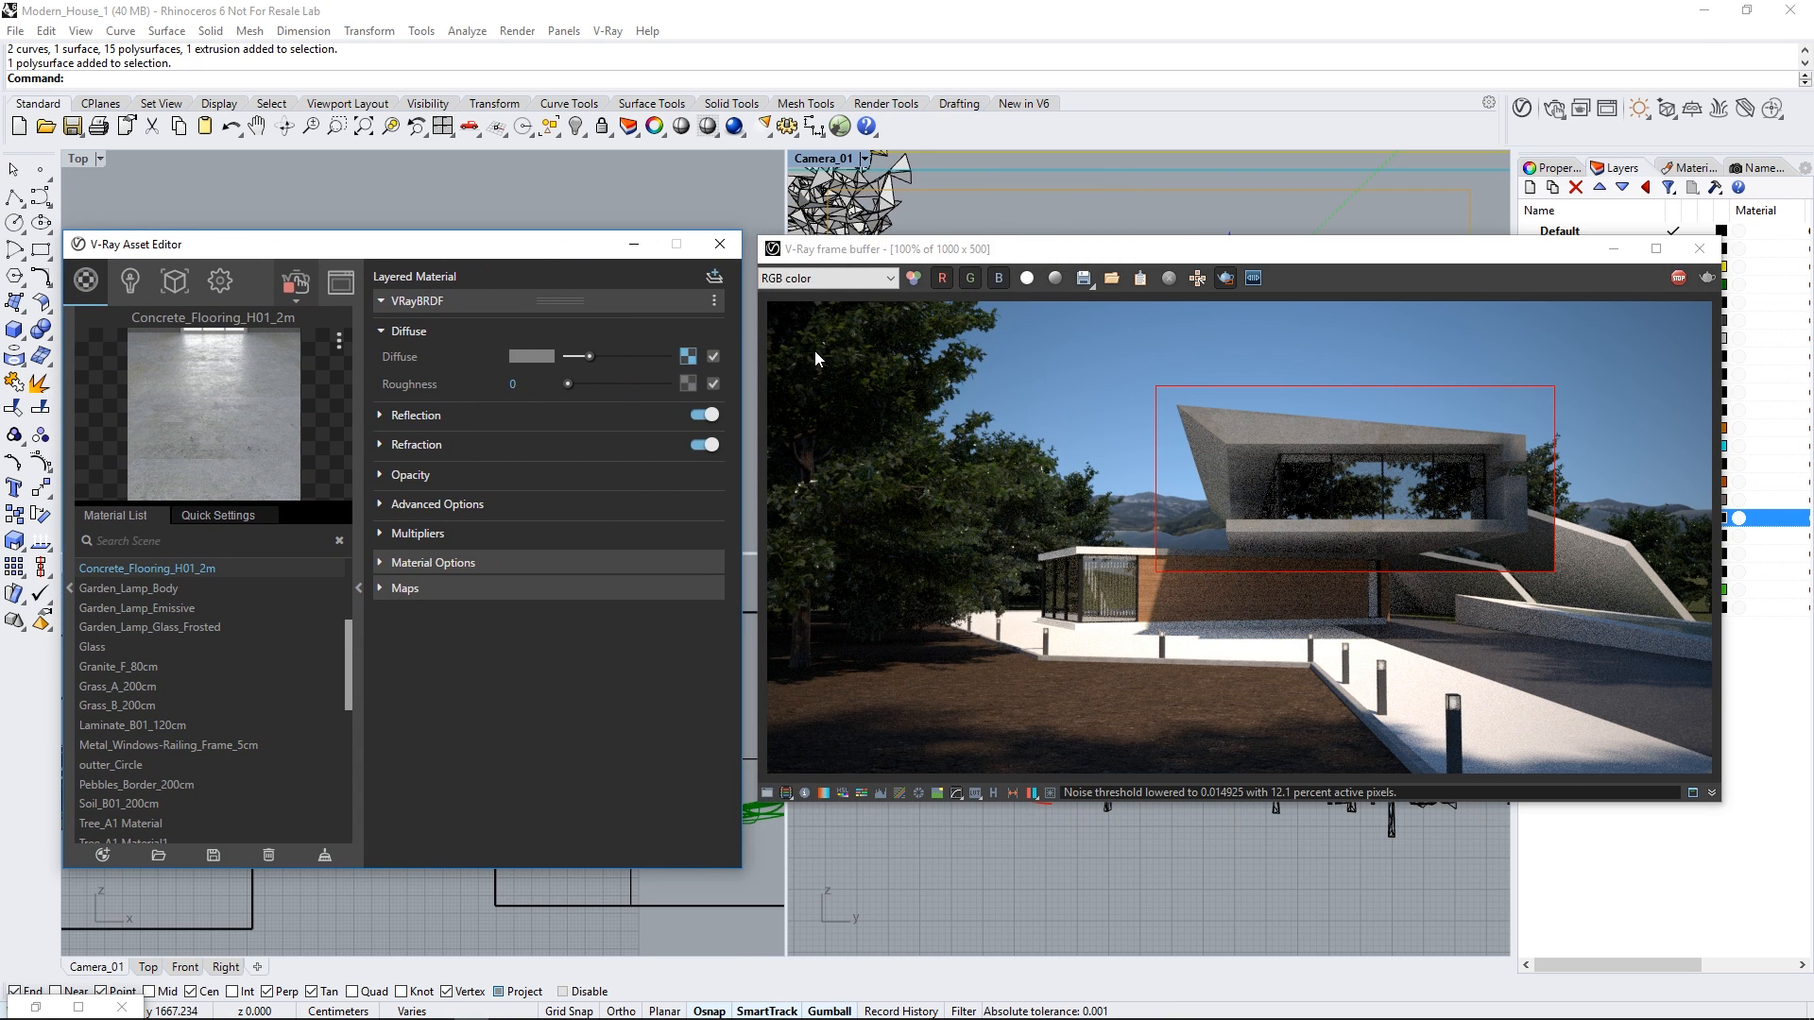
pyautogui.click(293, 284)
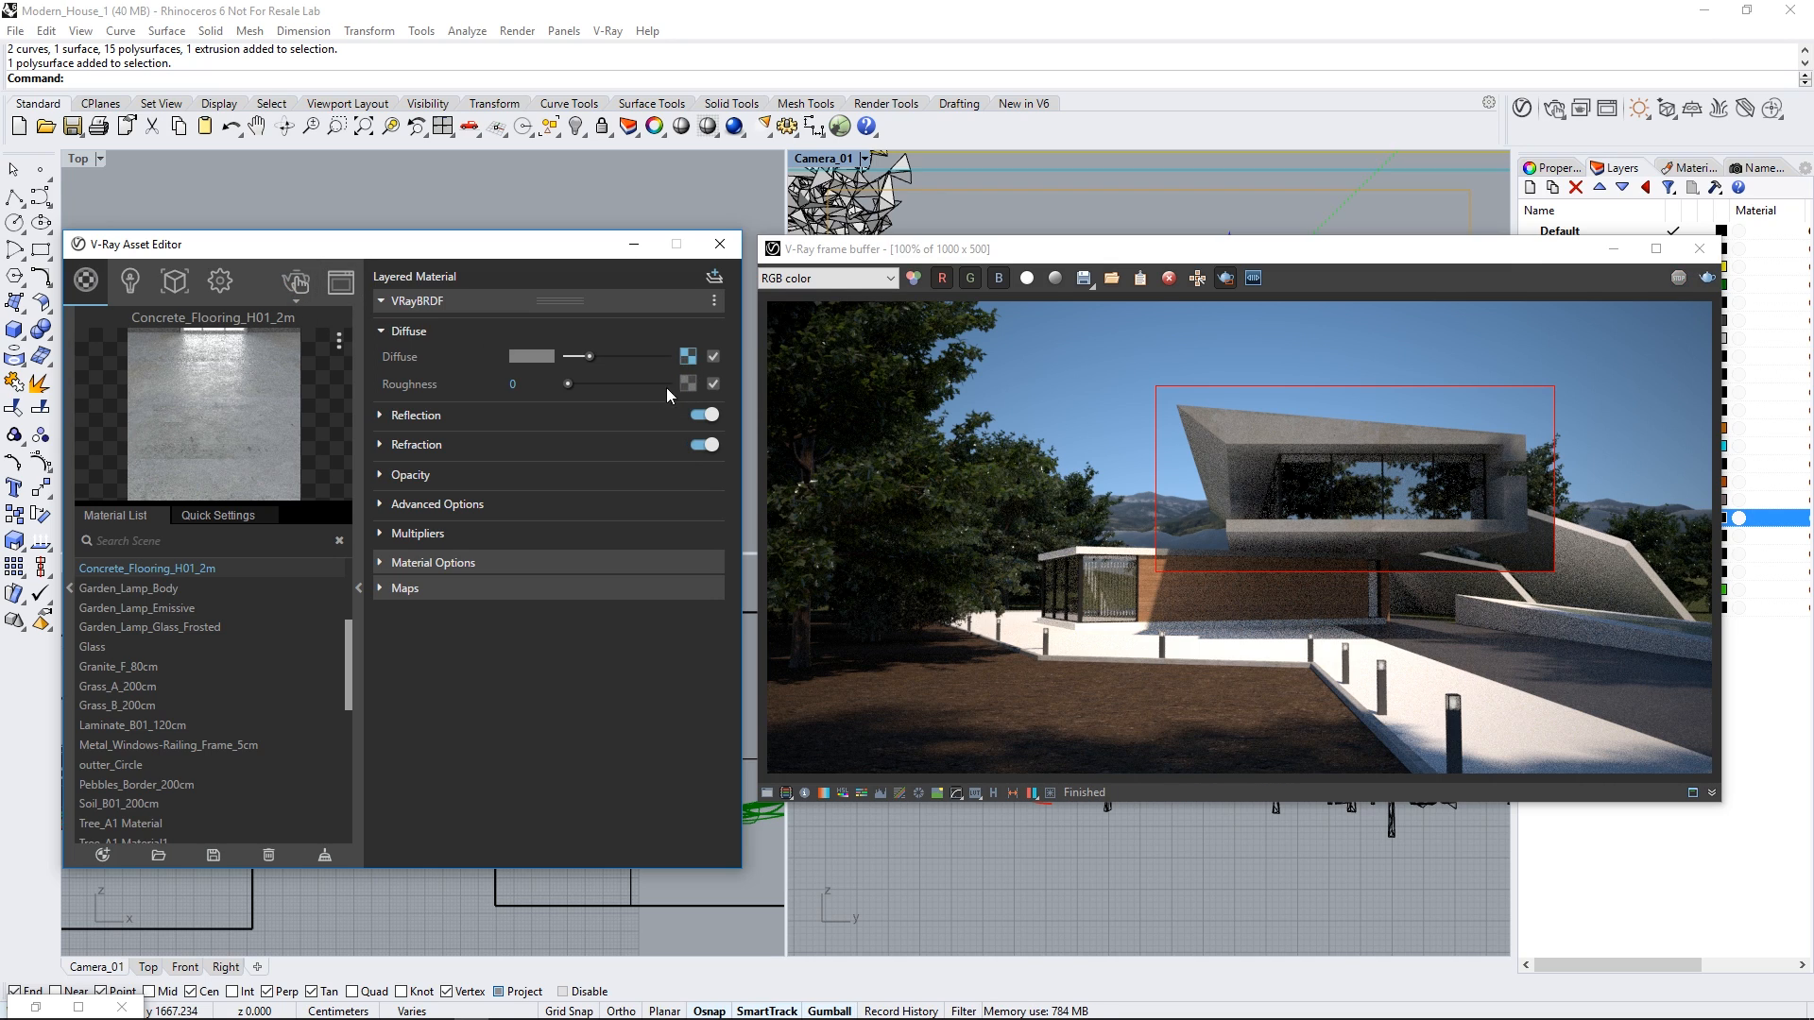
pyautogui.click(687, 359)
pyautogui.click(376, 484)
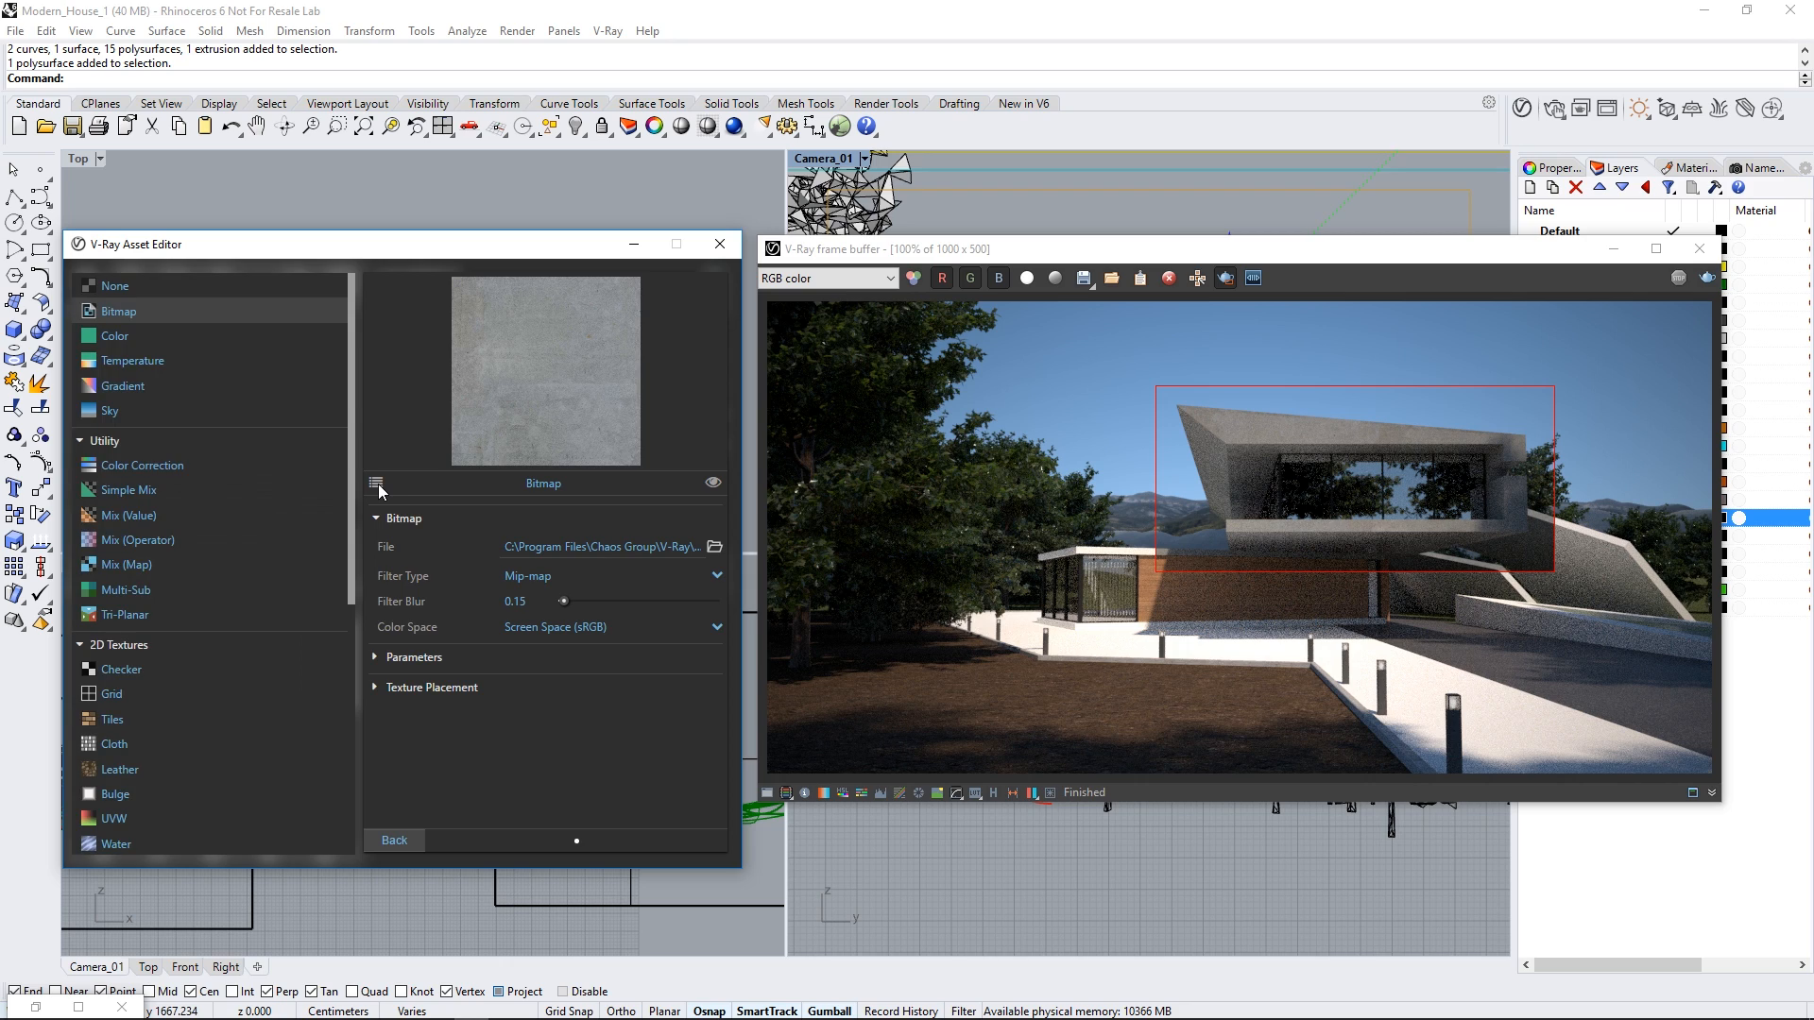
pyautogui.click(160, 464)
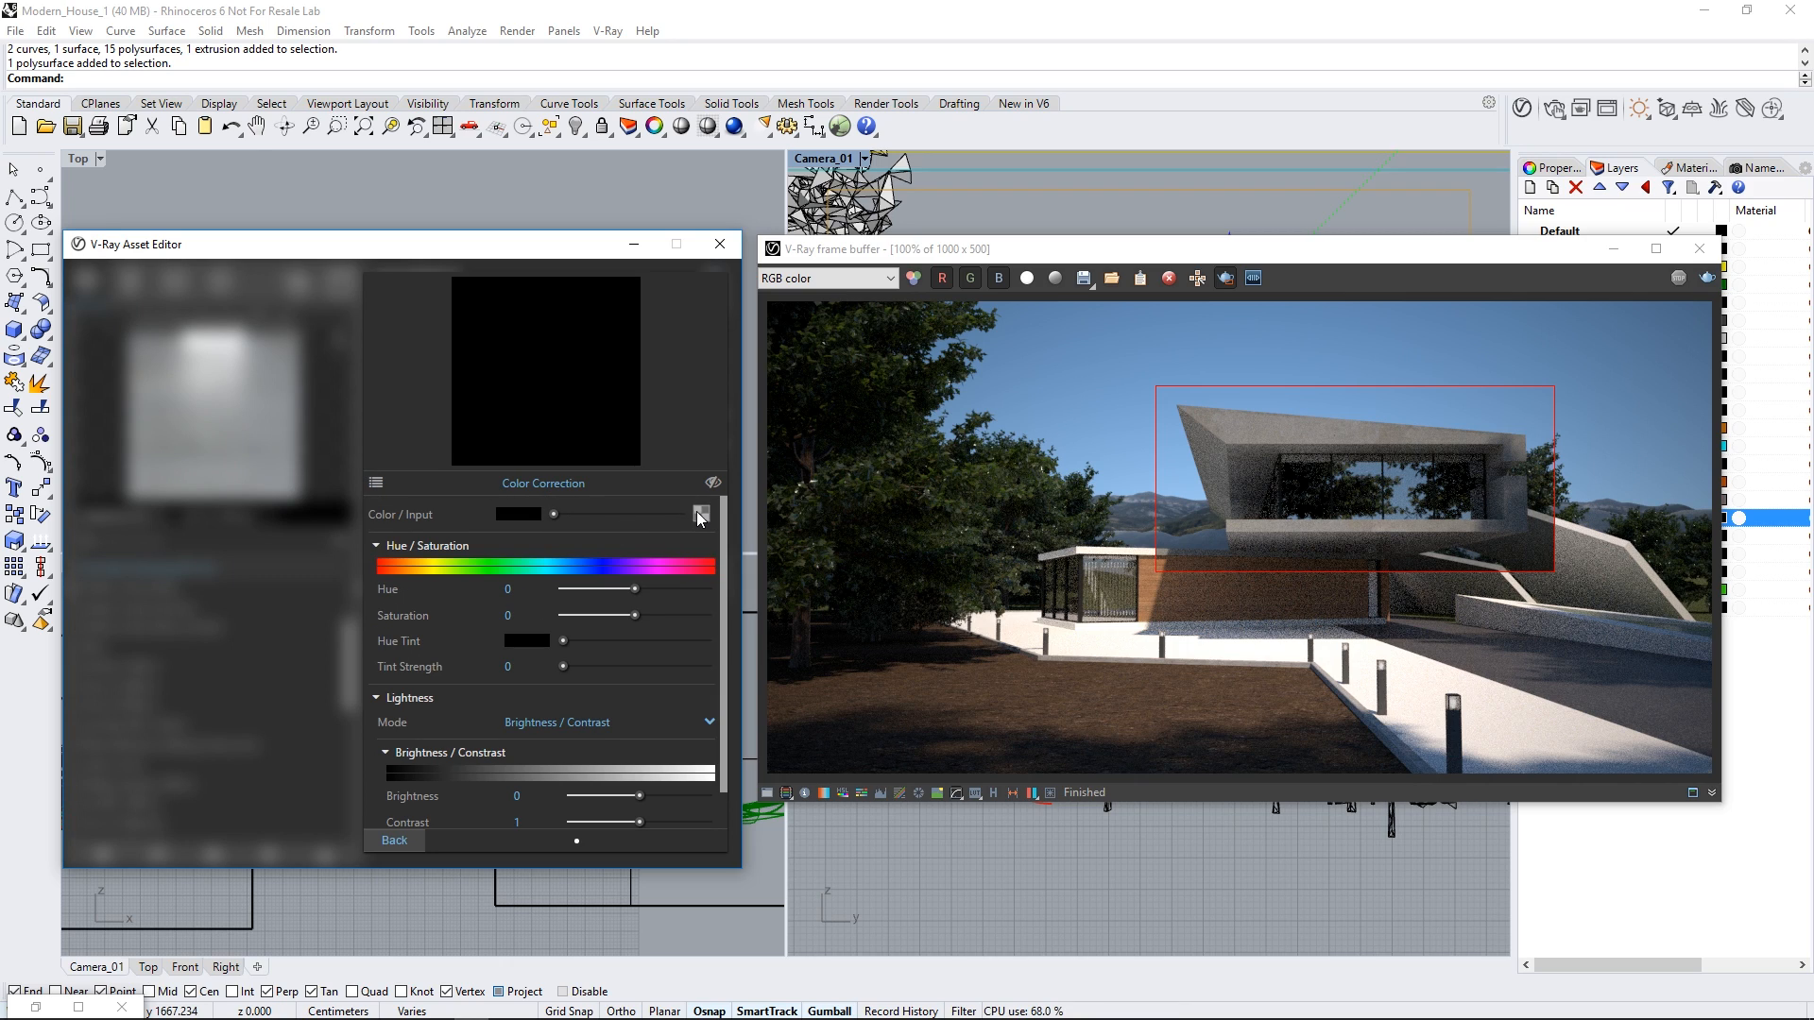
# Step: Set the colour correction's Brightness to 0.42 and Contrast to 1.448, and restart the interactive render
pyautogui.scroll(-1, 724, 523)
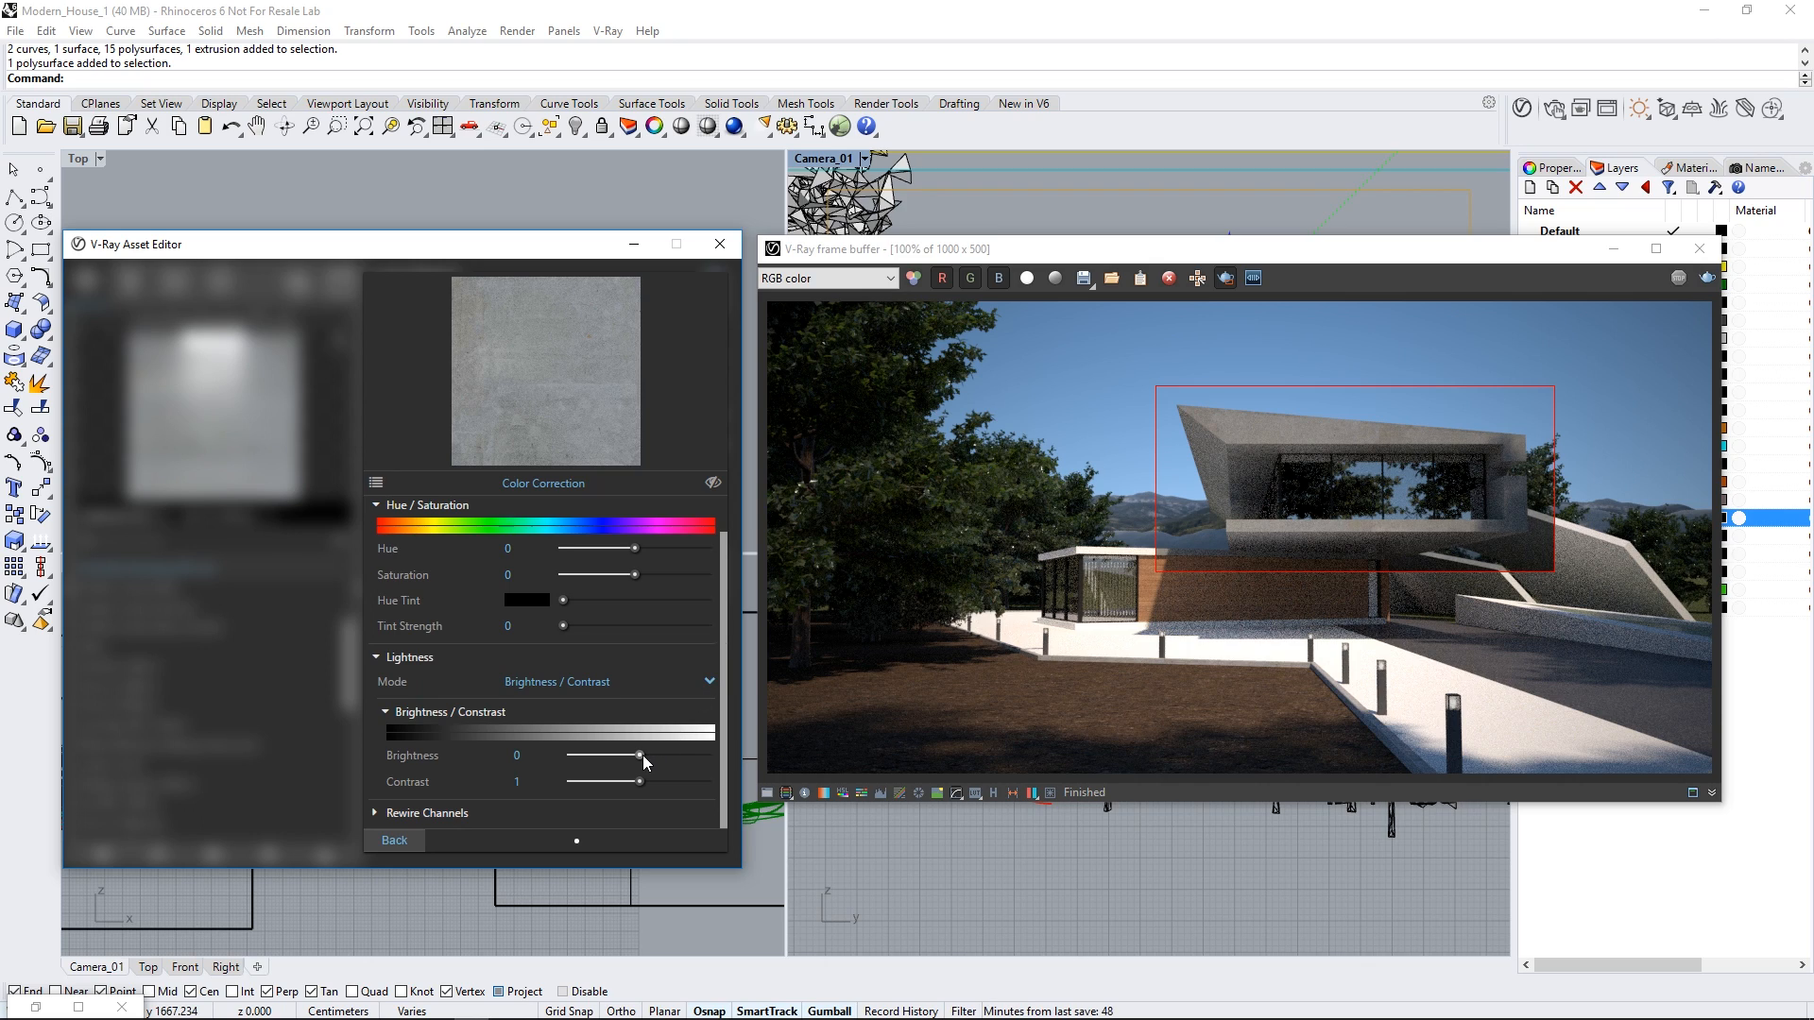
pyautogui.moveTo(654, 756)
pyautogui.mouseDown()
pyautogui.moveTo(669, 756)
pyautogui.moveTo(650, 784)
pyautogui.moveTo(671, 785)
pyautogui.mouseUp()
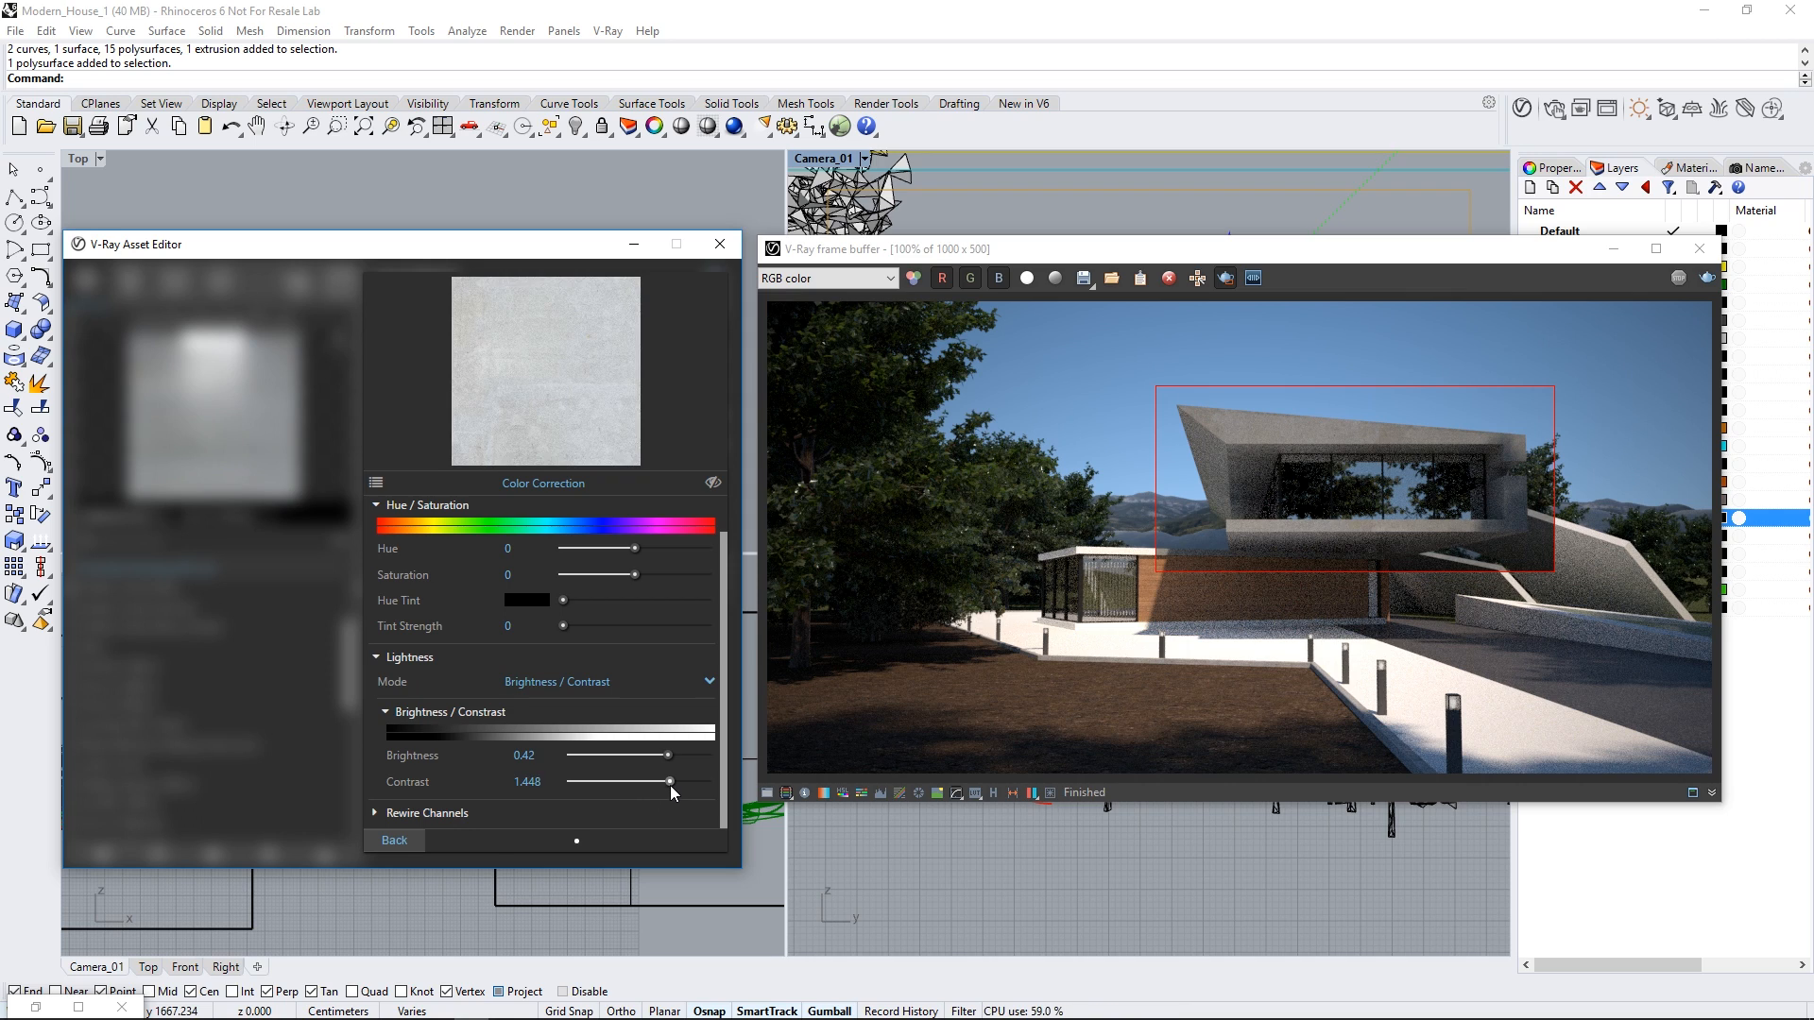
pyautogui.click(383, 840)
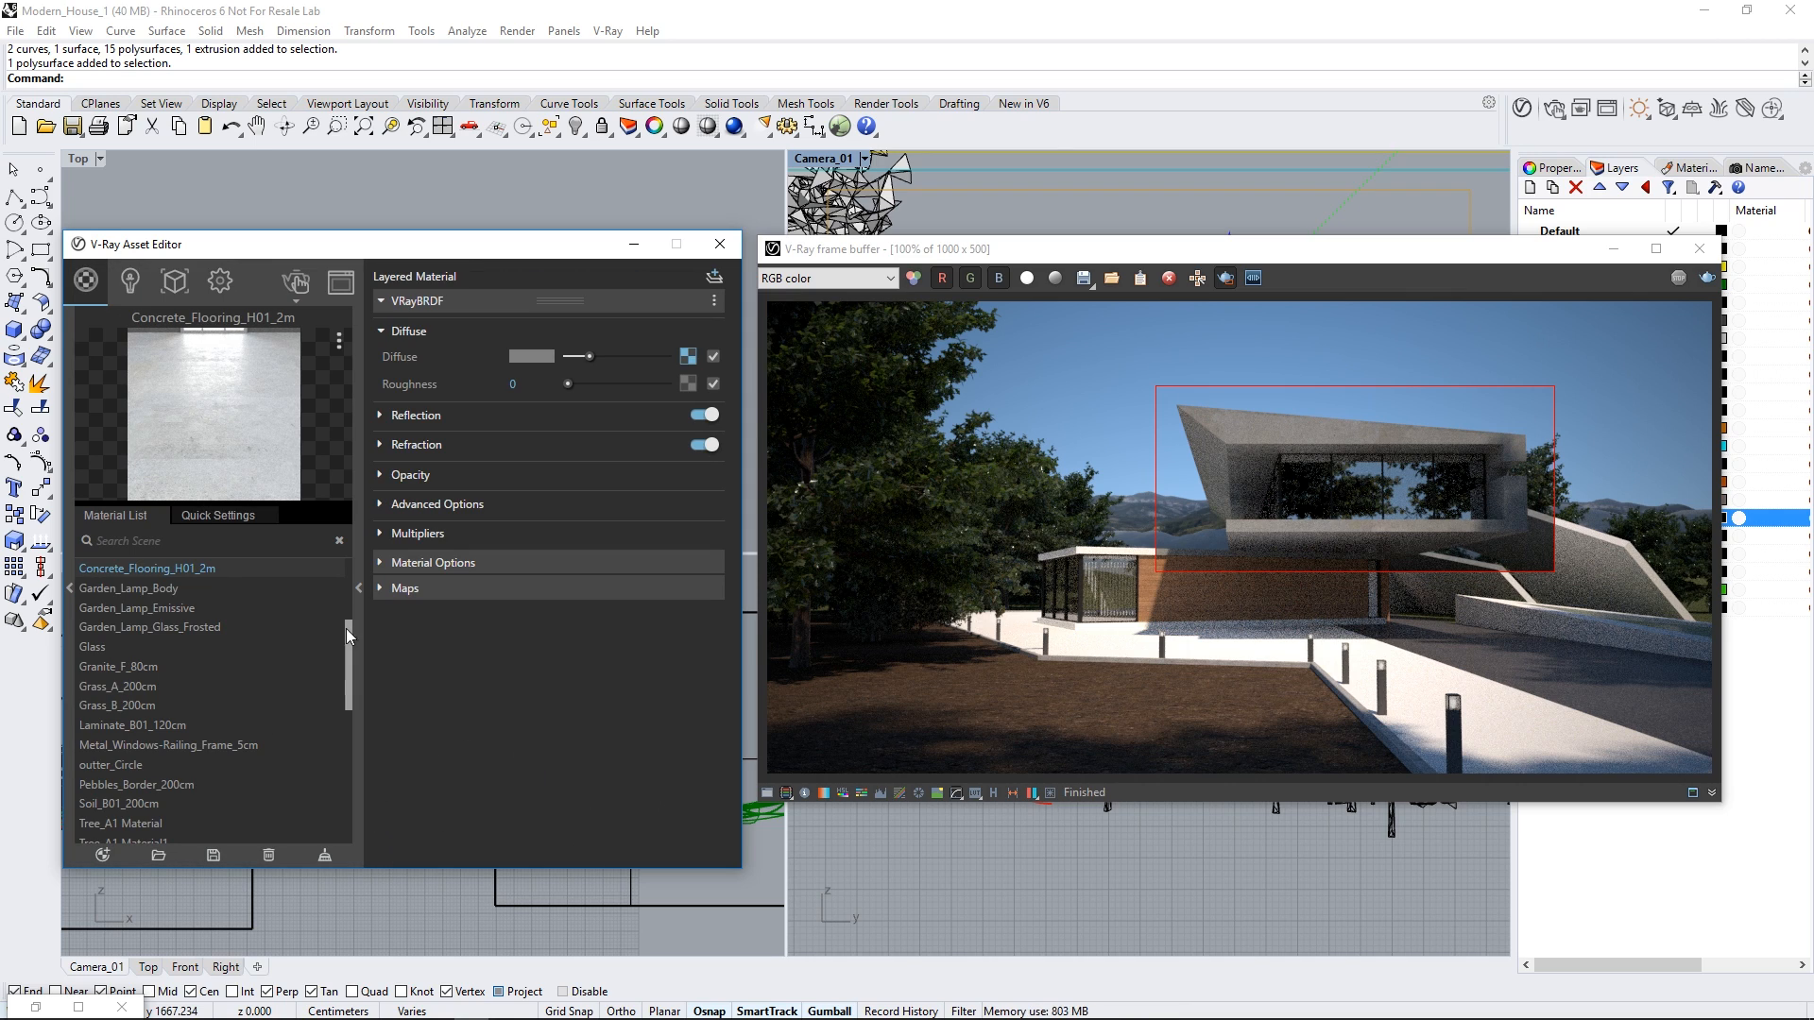
pyautogui.click(297, 280)
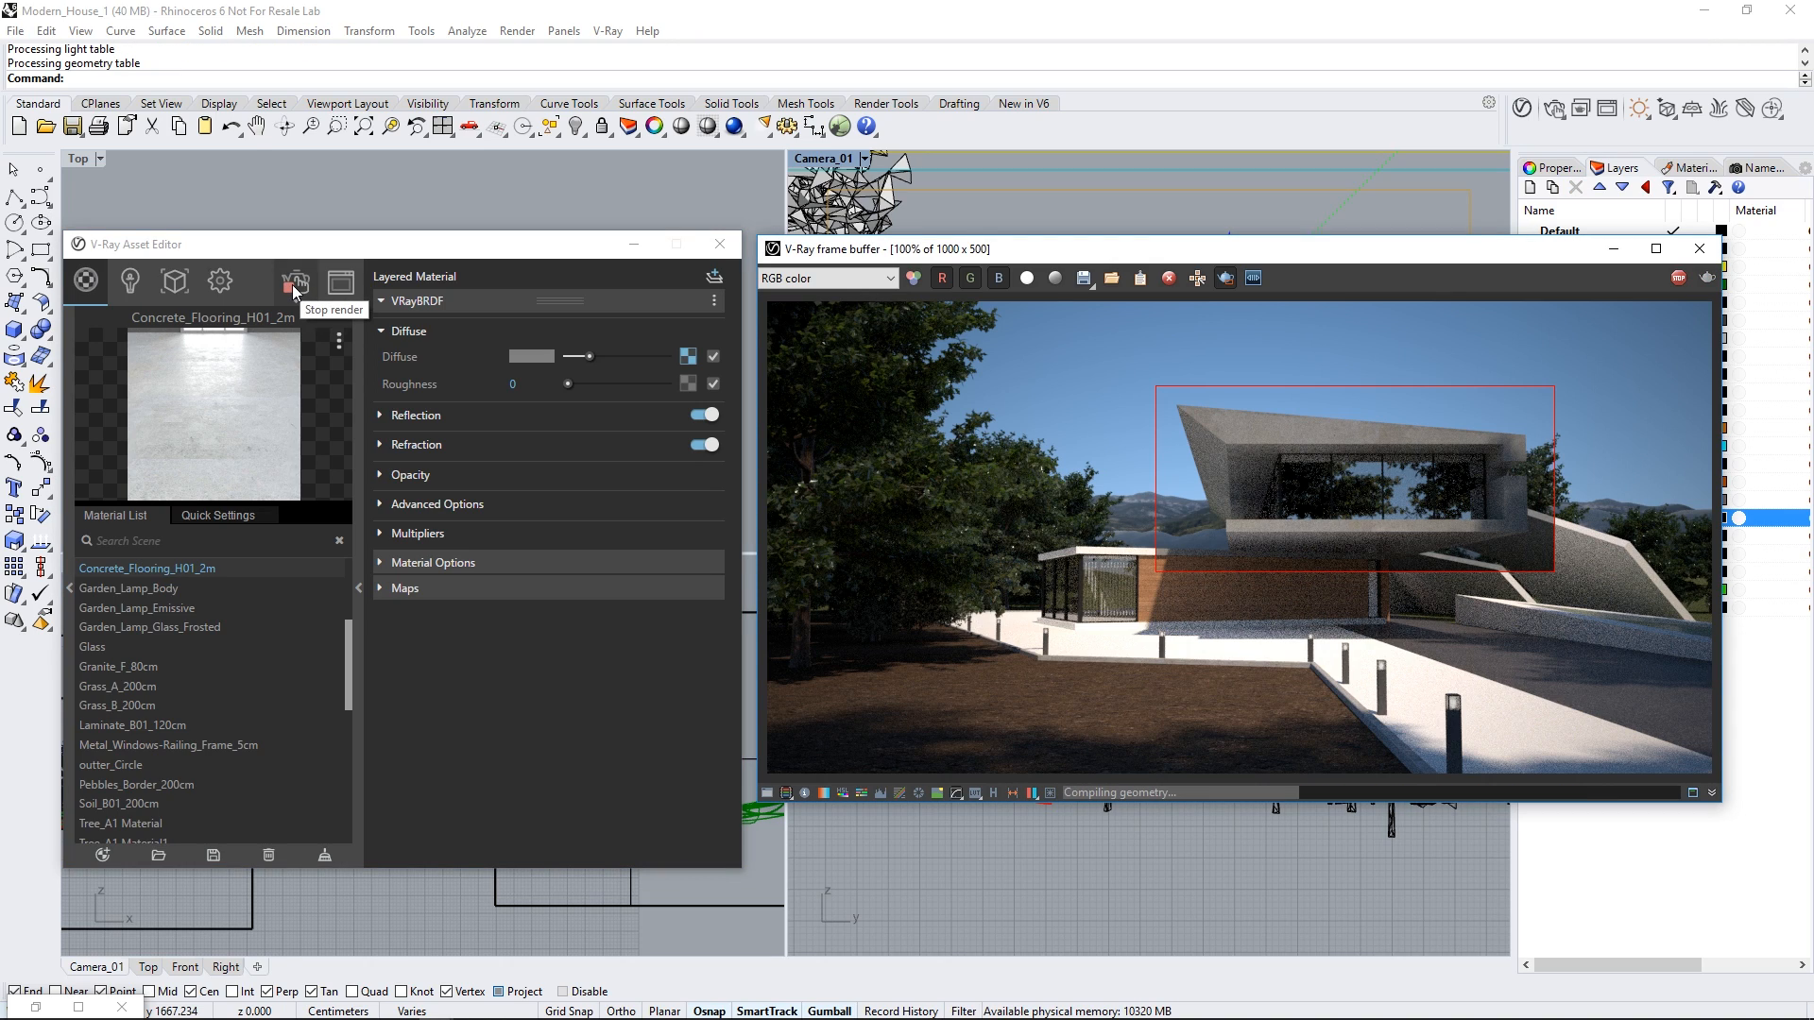
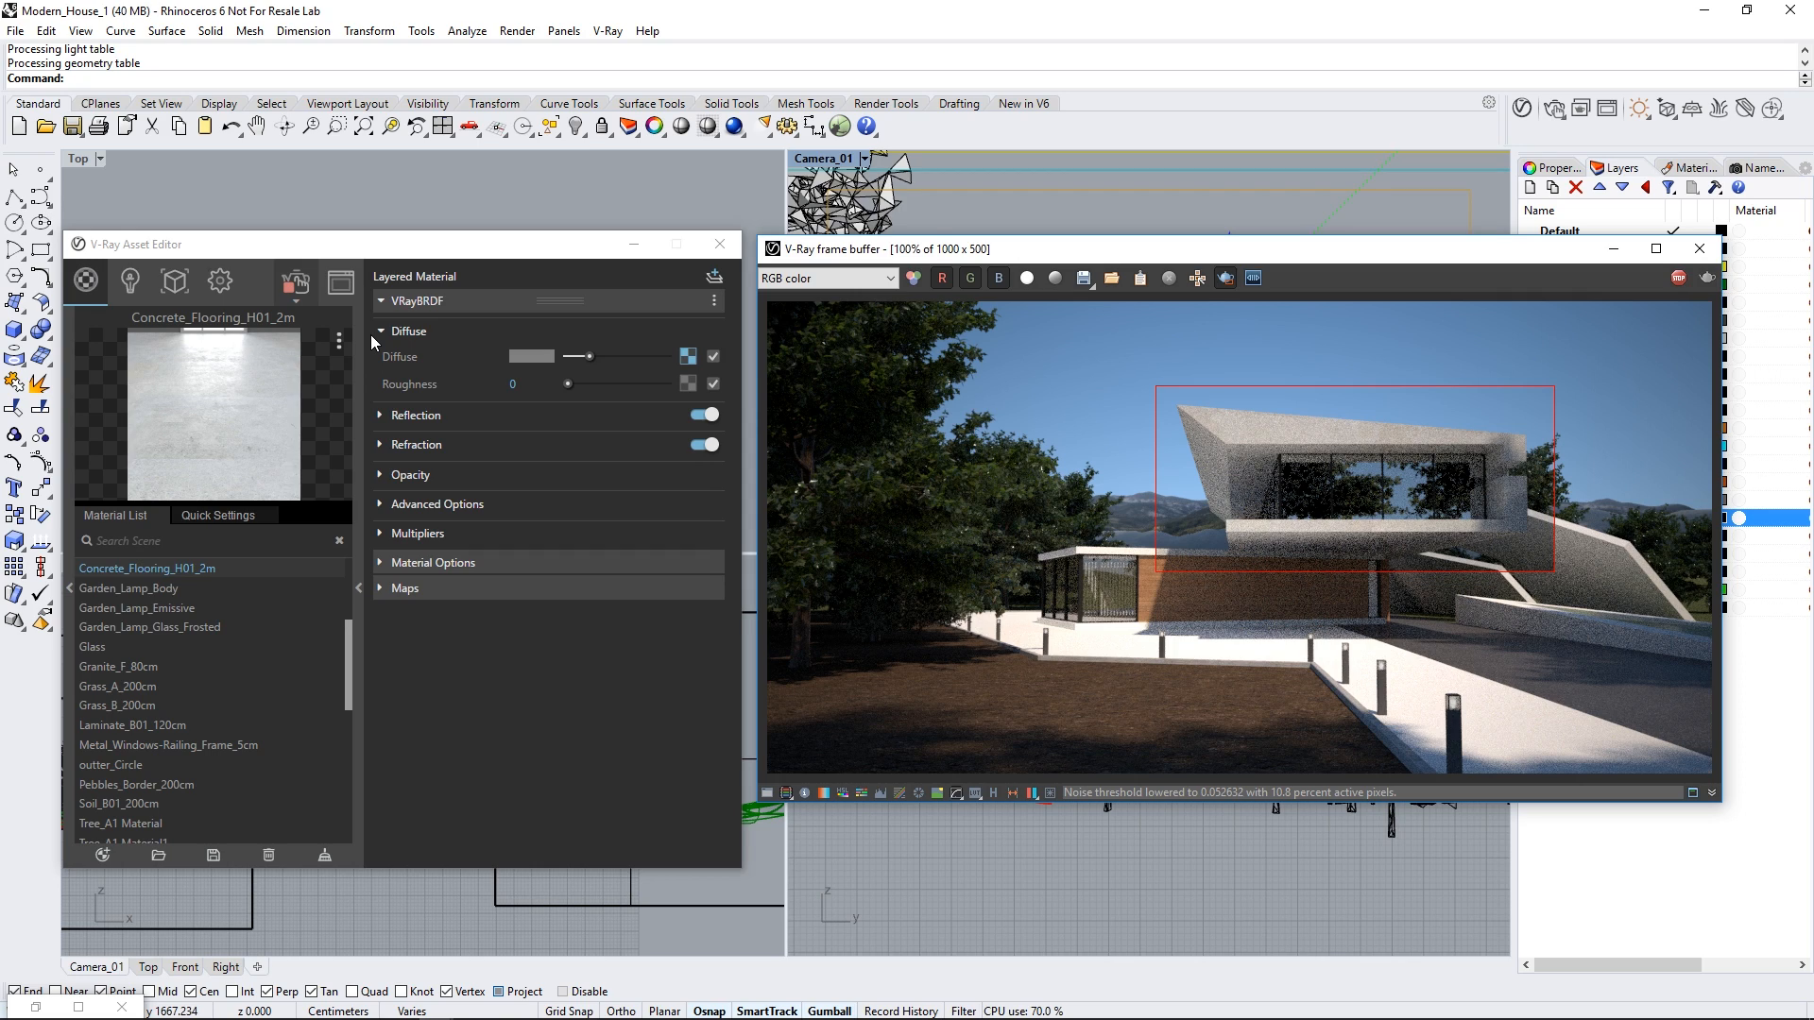
# Step: Inspect the Maps settings of the Concrete_Flooring_H01_2m material
pyautogui.click(417, 587)
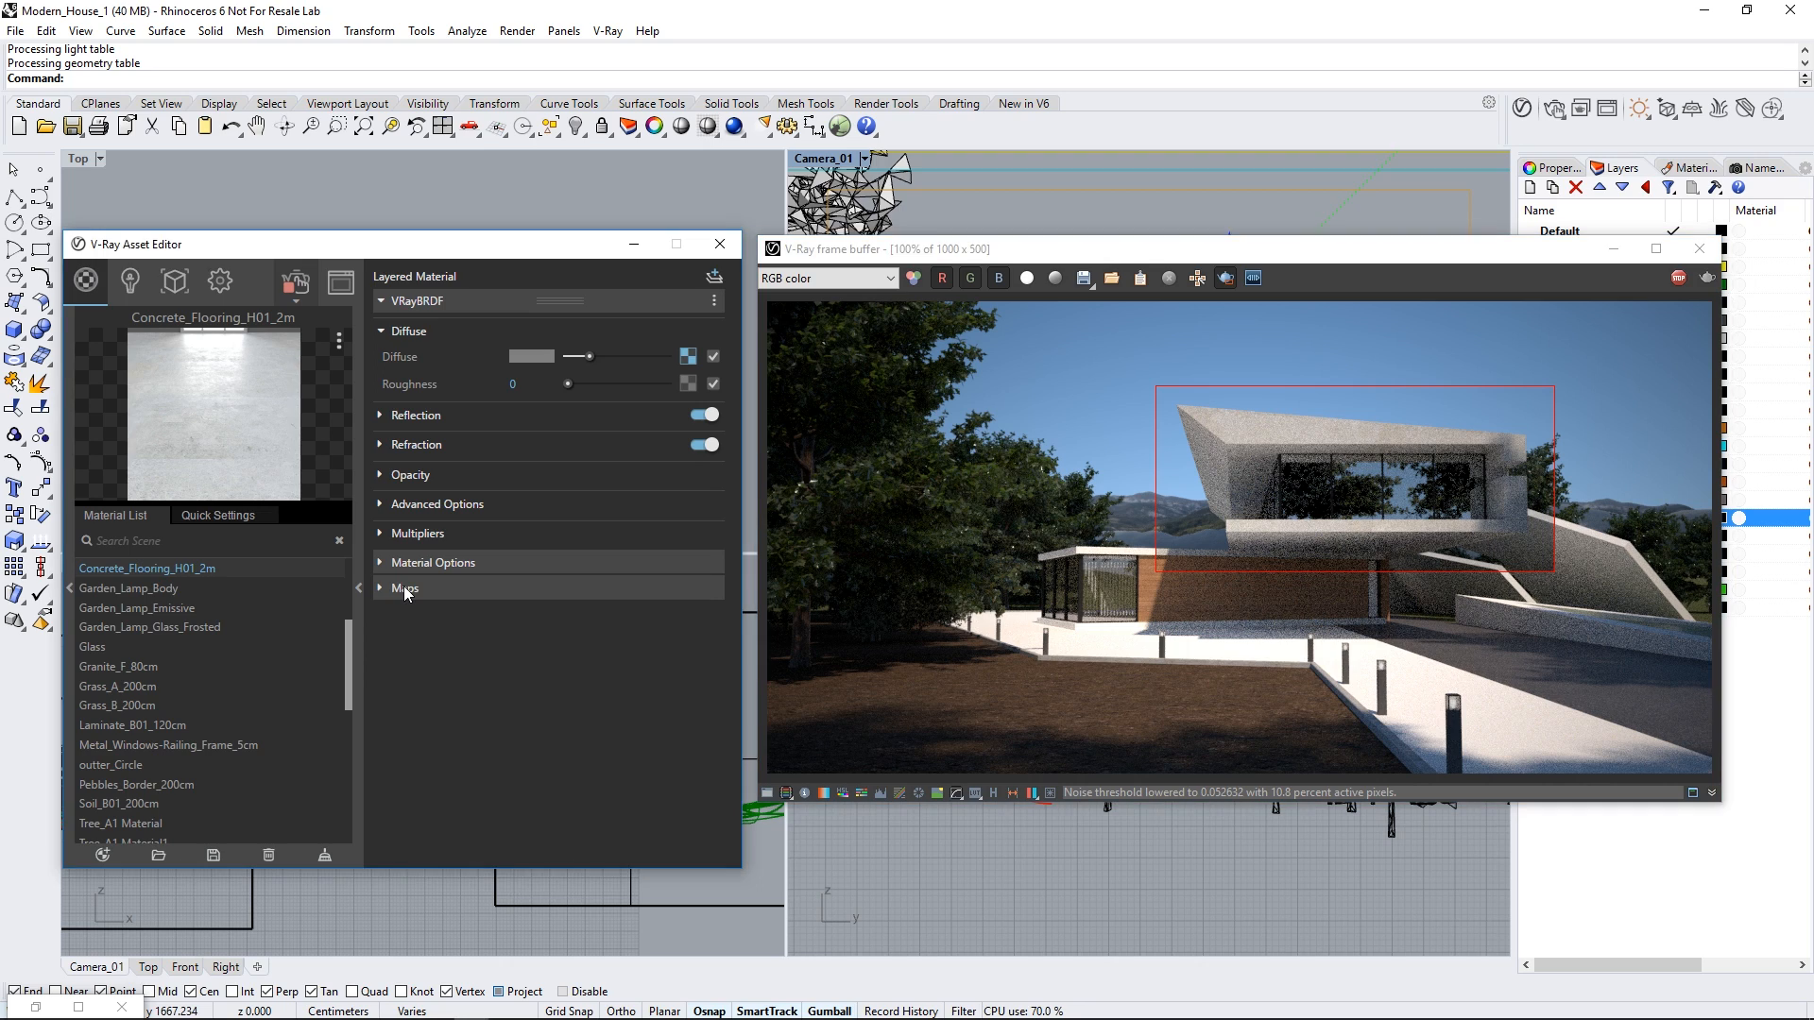
pyautogui.click(544, 623)
pyautogui.click(529, 619)
pyautogui.click(436, 590)
# Step: Create a new Bump material in the scene
pyautogui.click(110, 852)
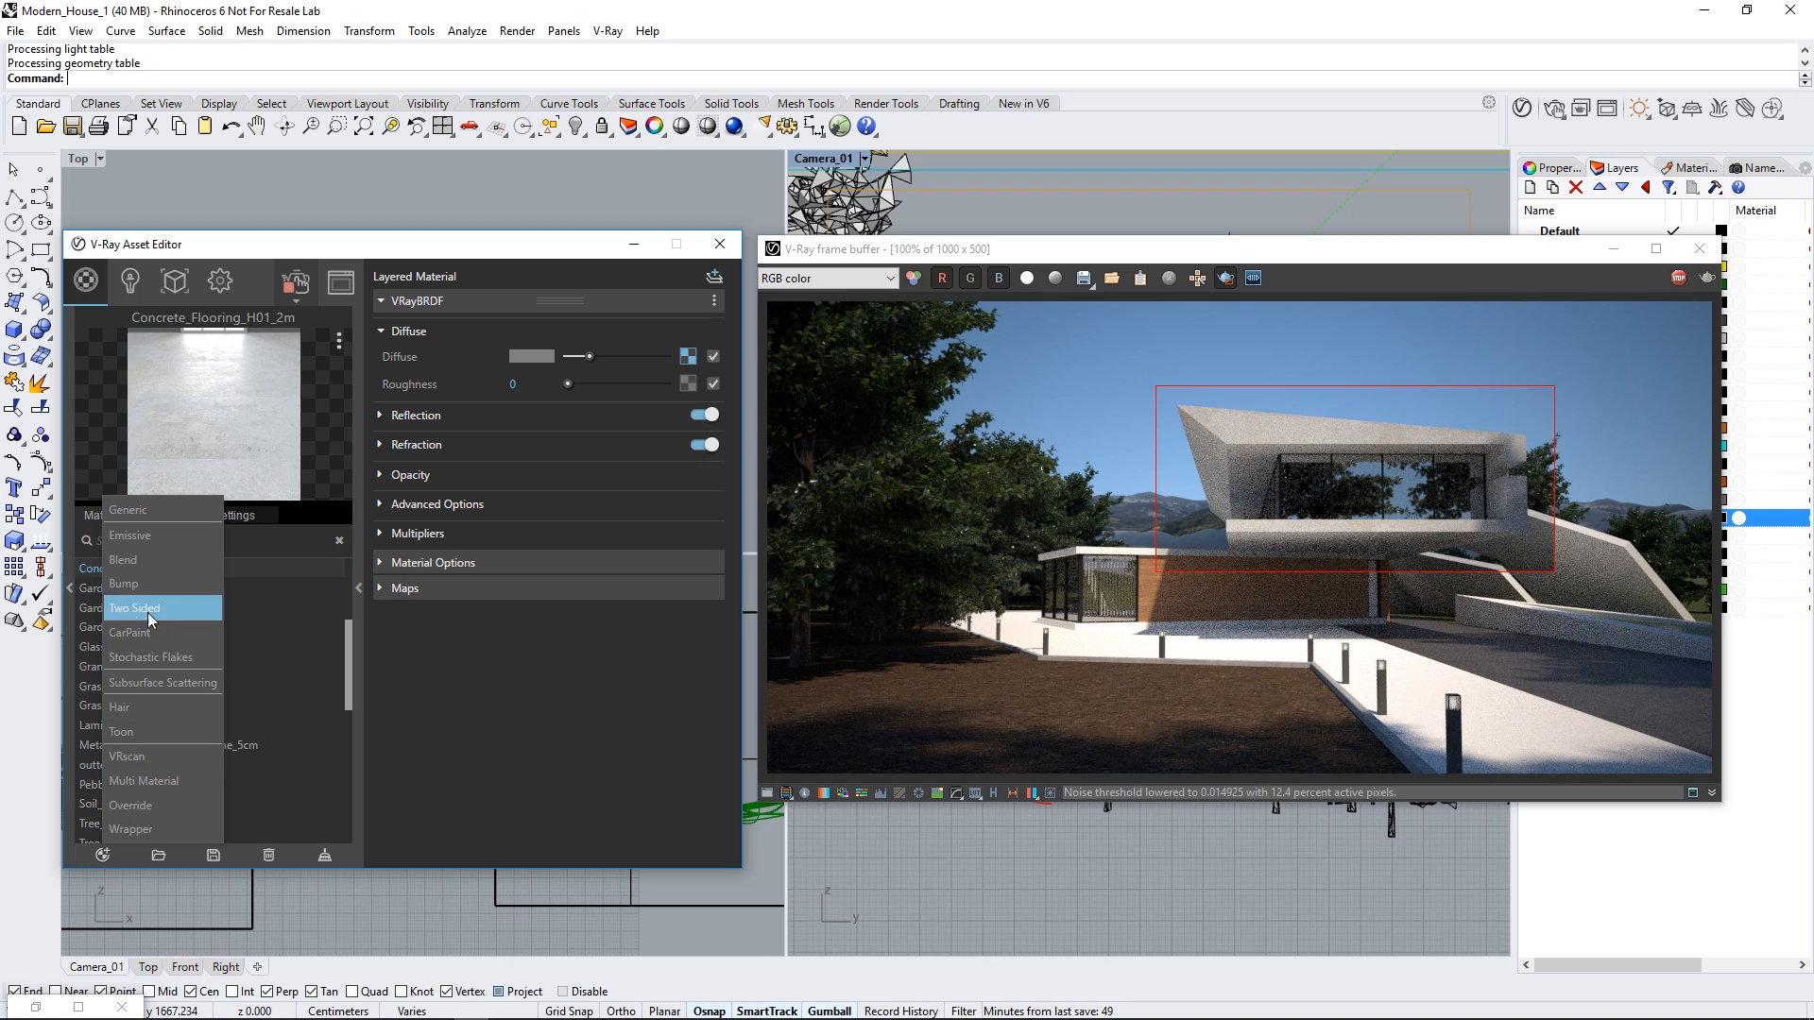
pyautogui.click(138, 585)
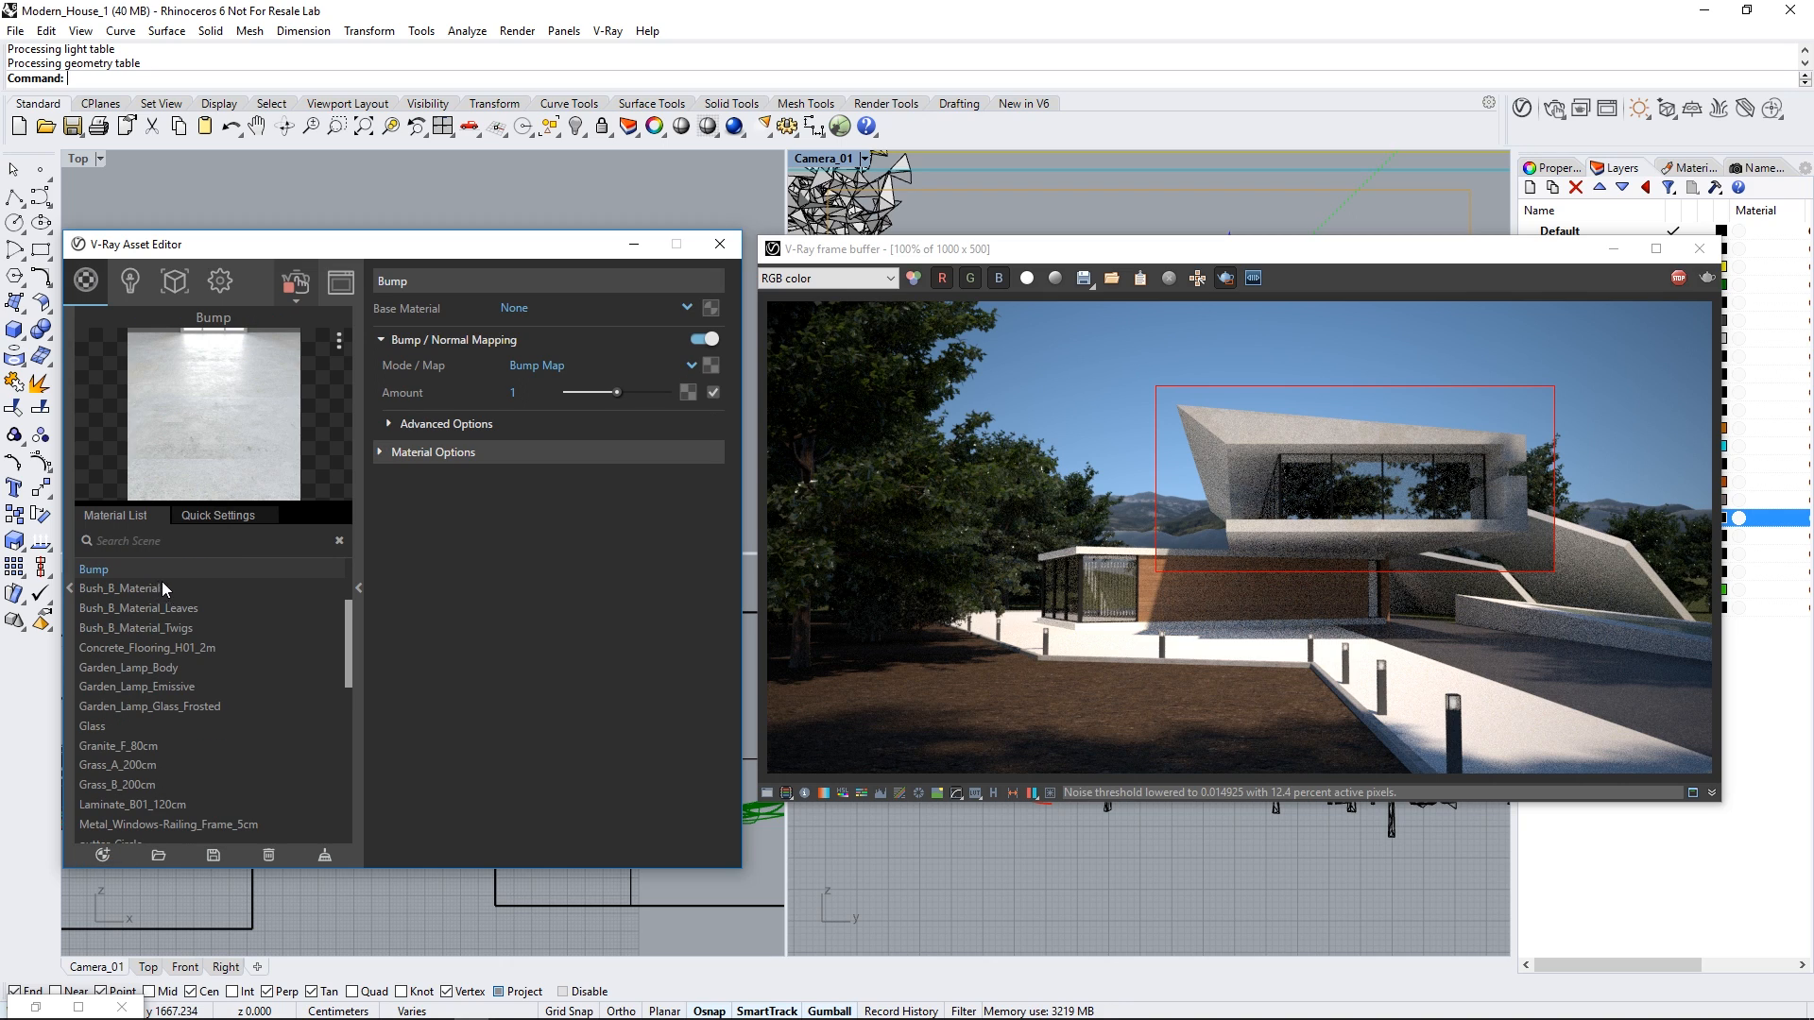
# Step: Set the Bump material's base material to Concrete_Flooring_H01_2m
pyautogui.click(687, 306)
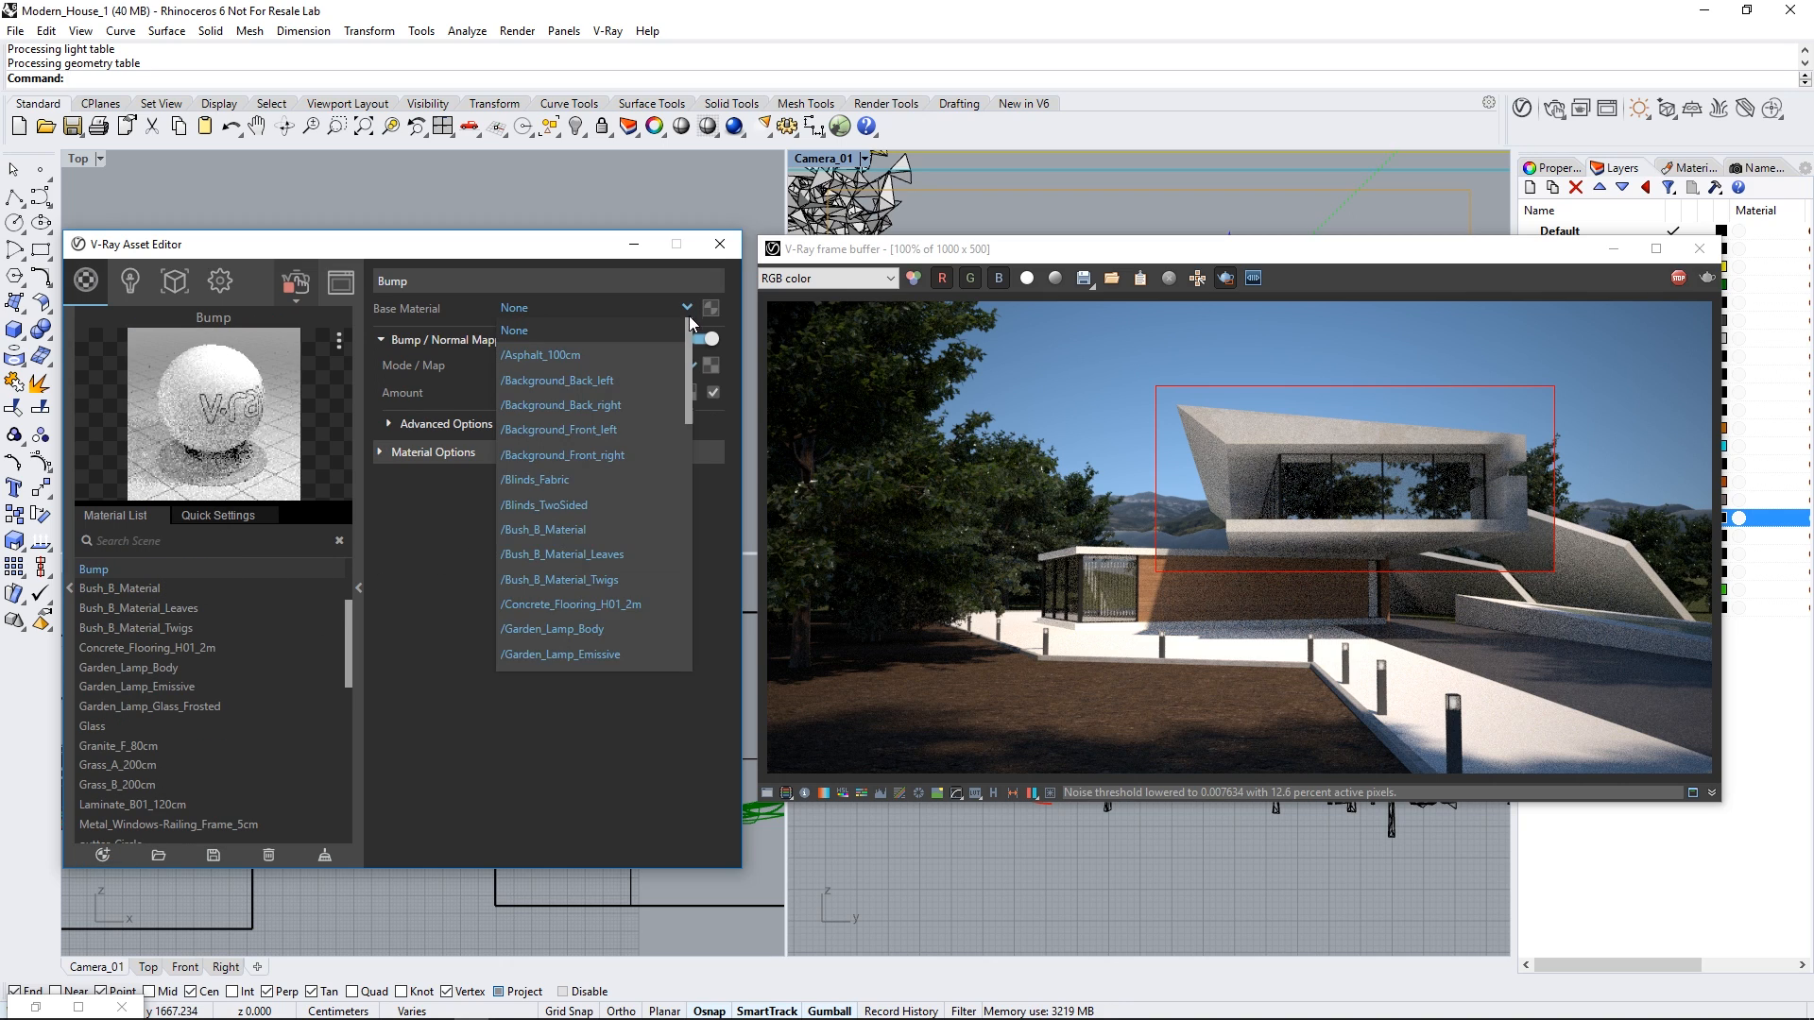
pyautogui.moveTo(692, 352); pyautogui.dragTo(693, 411)
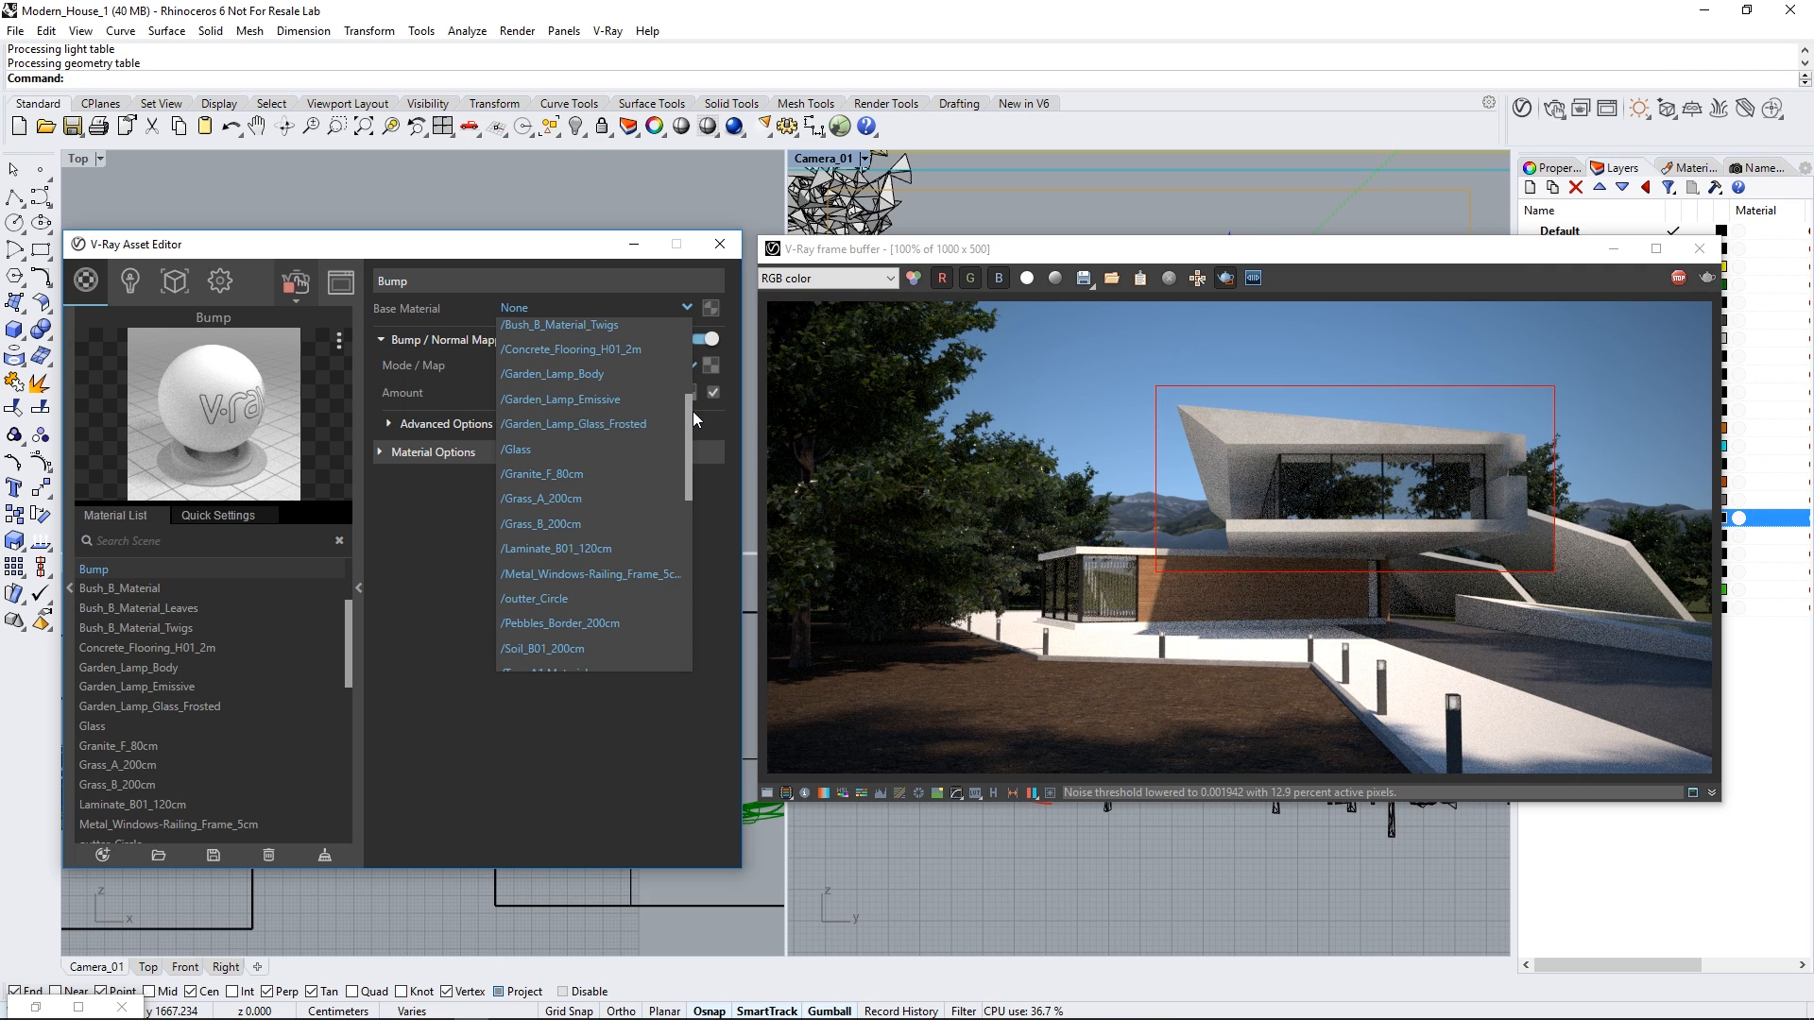
pyautogui.click(643, 352)
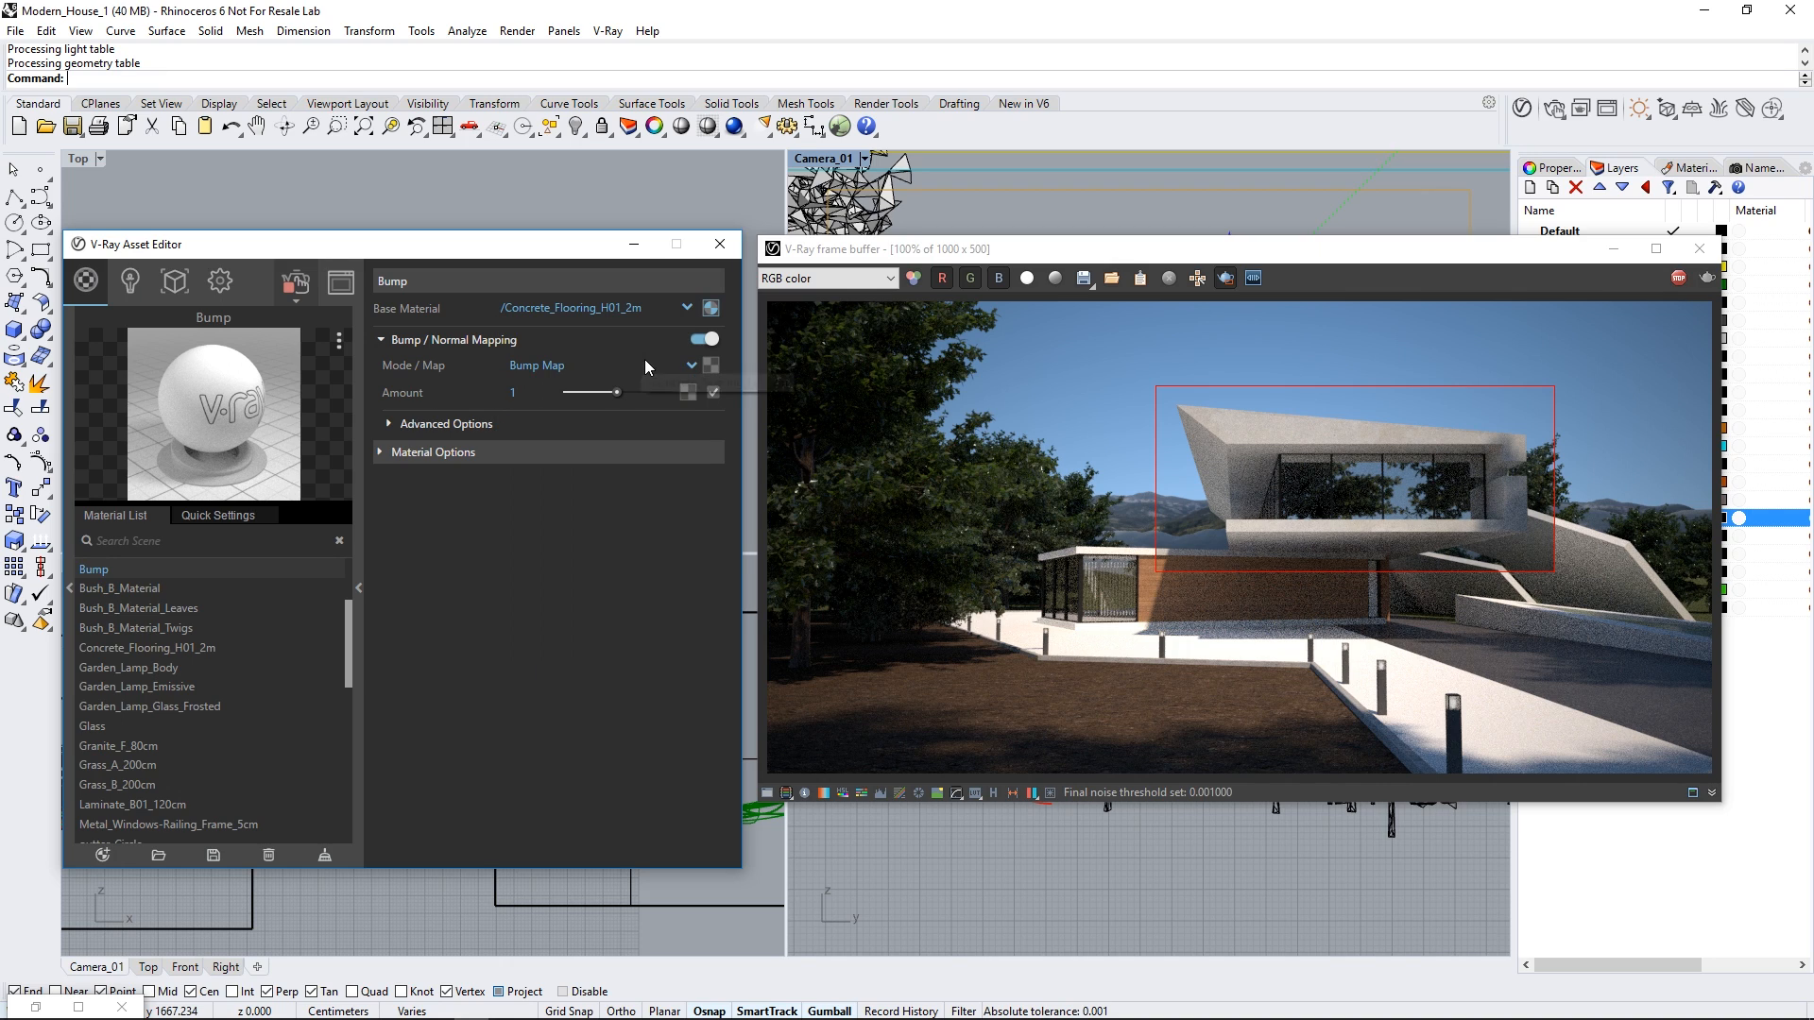
# Step: Assign an Edges texture with a world-unit width of 1 as the Bump material's bump map
pyautogui.click(711, 366)
pyautogui.moveTo(355, 451); pyautogui.dragTo(376, 706)
pyautogui.click(233, 737)
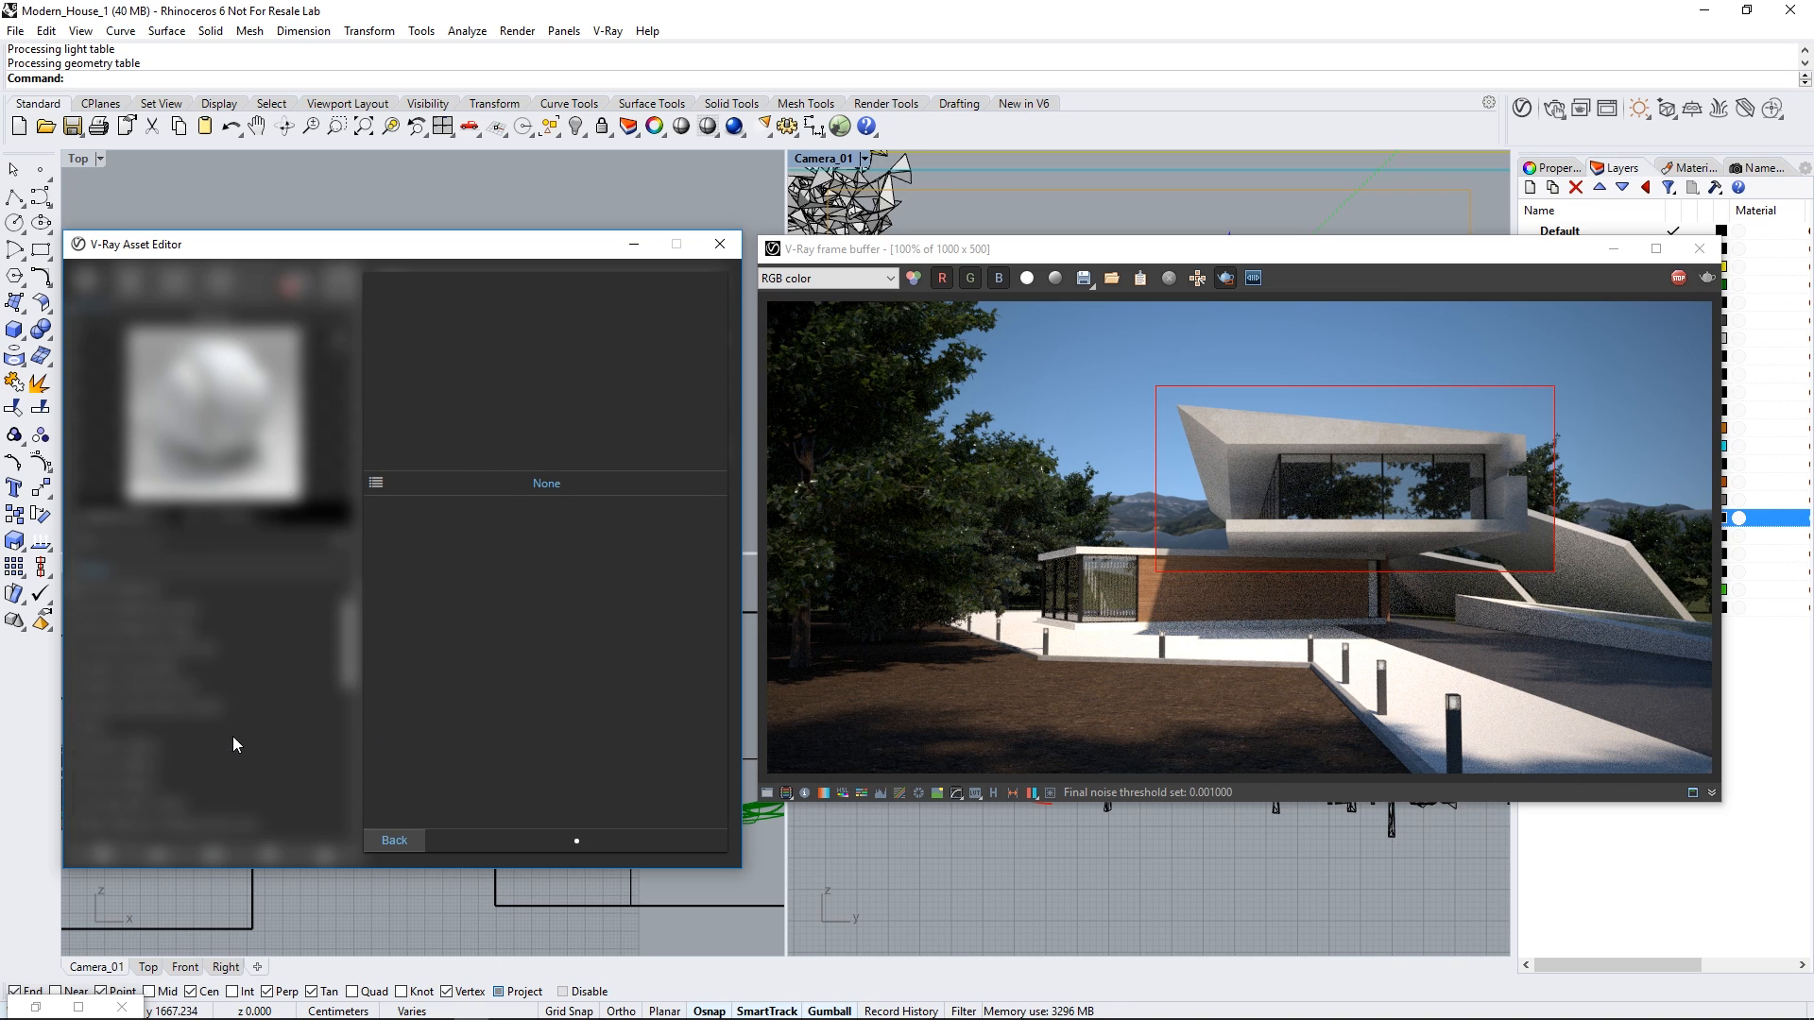
pyautogui.write('1')
pyautogui.press('Return')
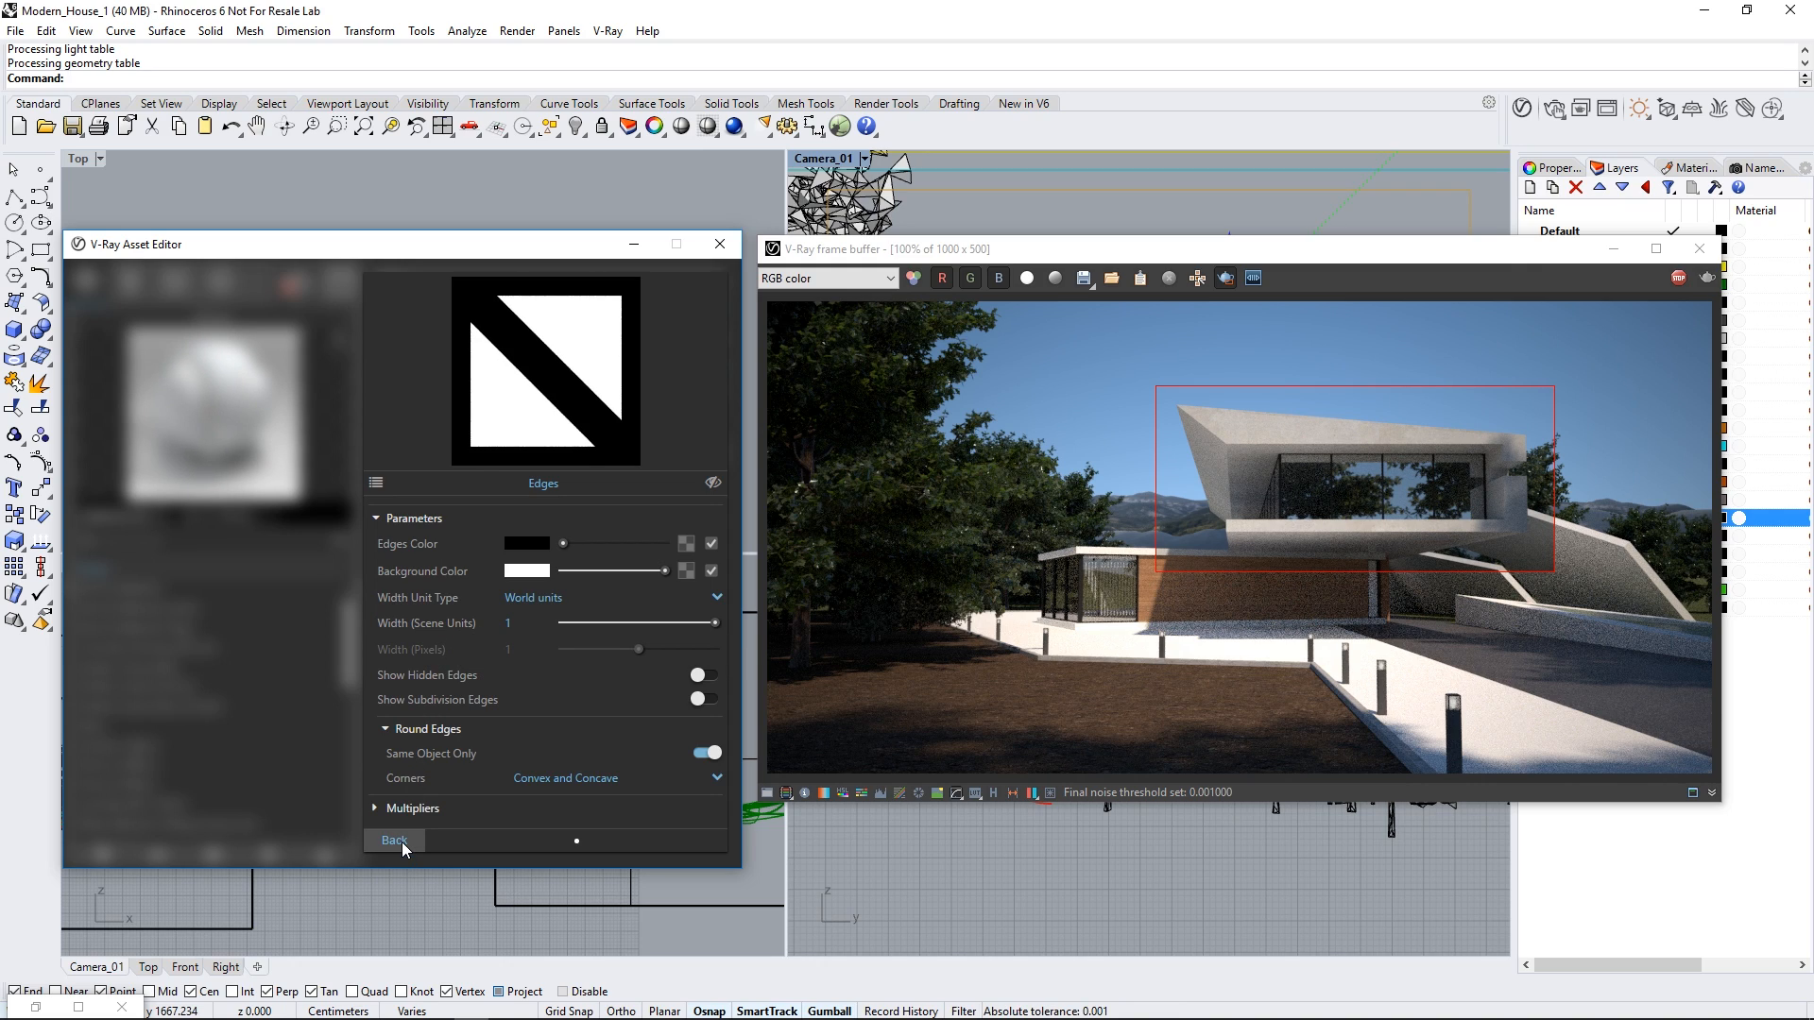
pyautogui.click(402, 841)
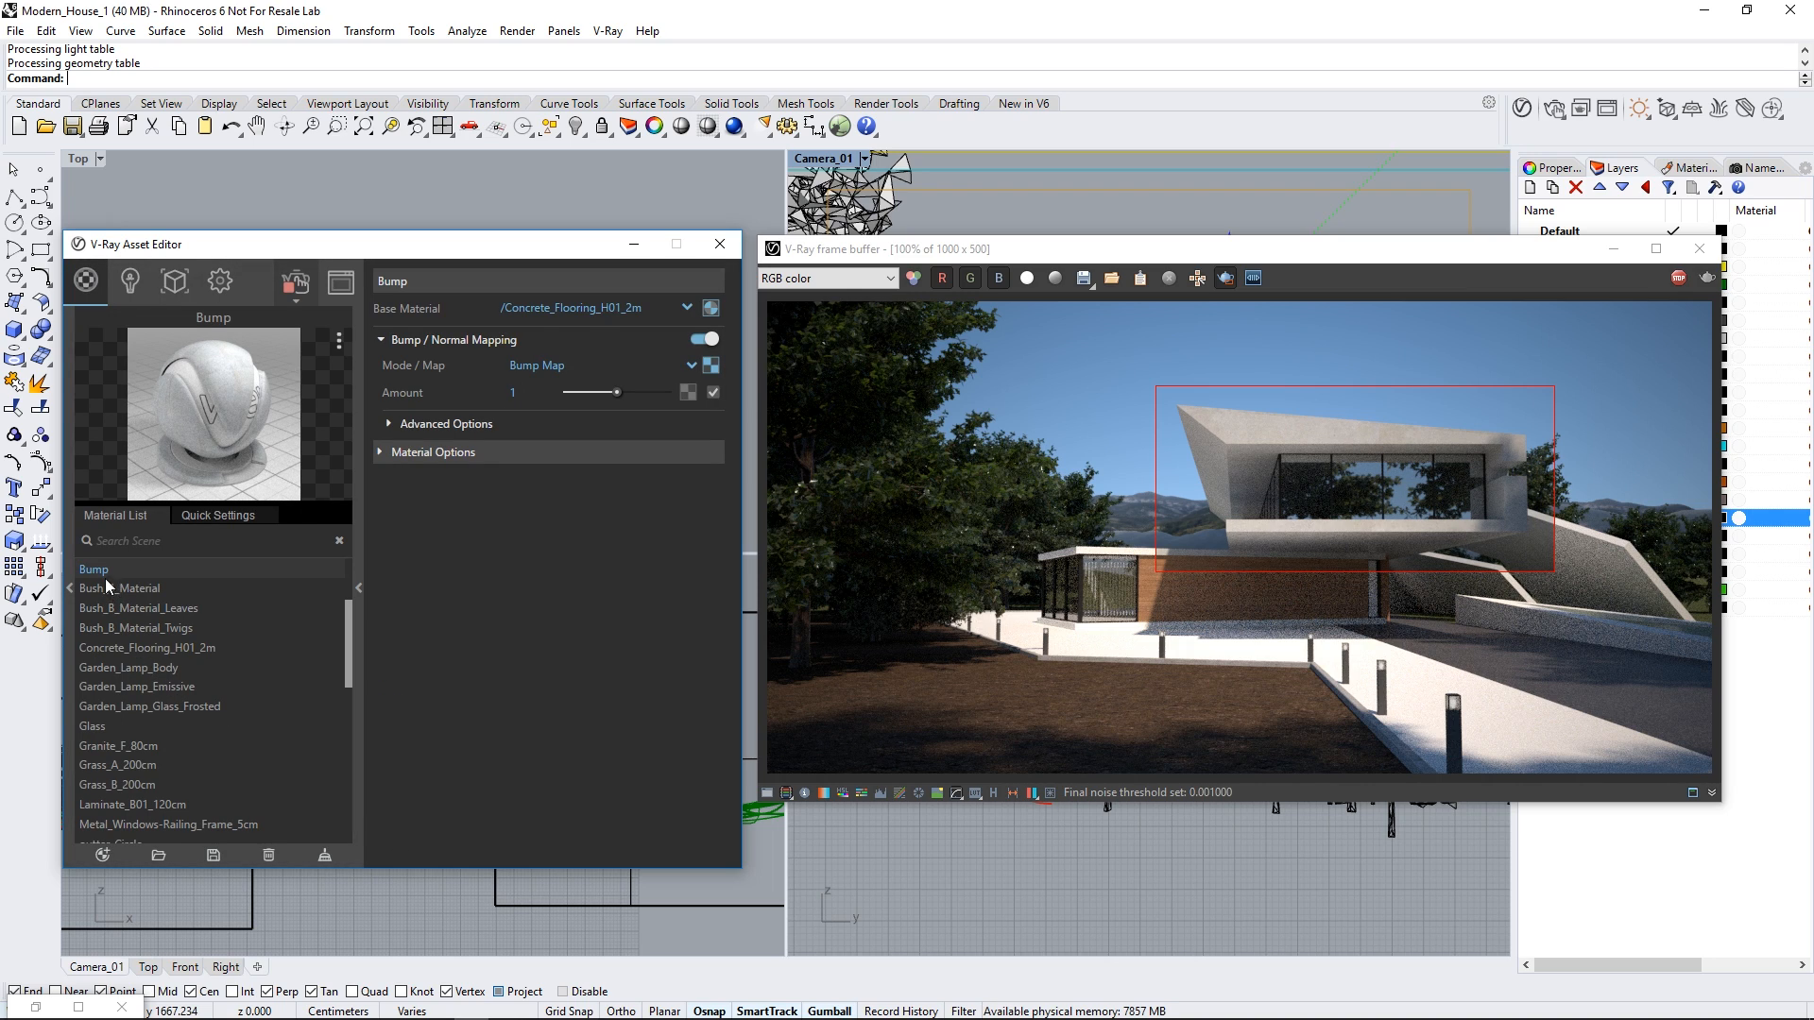
# Step: Replace the Concrete_Flooring_H01_2m material in the scene with the Bump material
pyautogui.moveTo(99, 570); pyautogui.dragTo(161, 753)
pyautogui.rightClick(170, 649)
pyautogui.click(157, 649)
pyautogui.rightClick(157, 648)
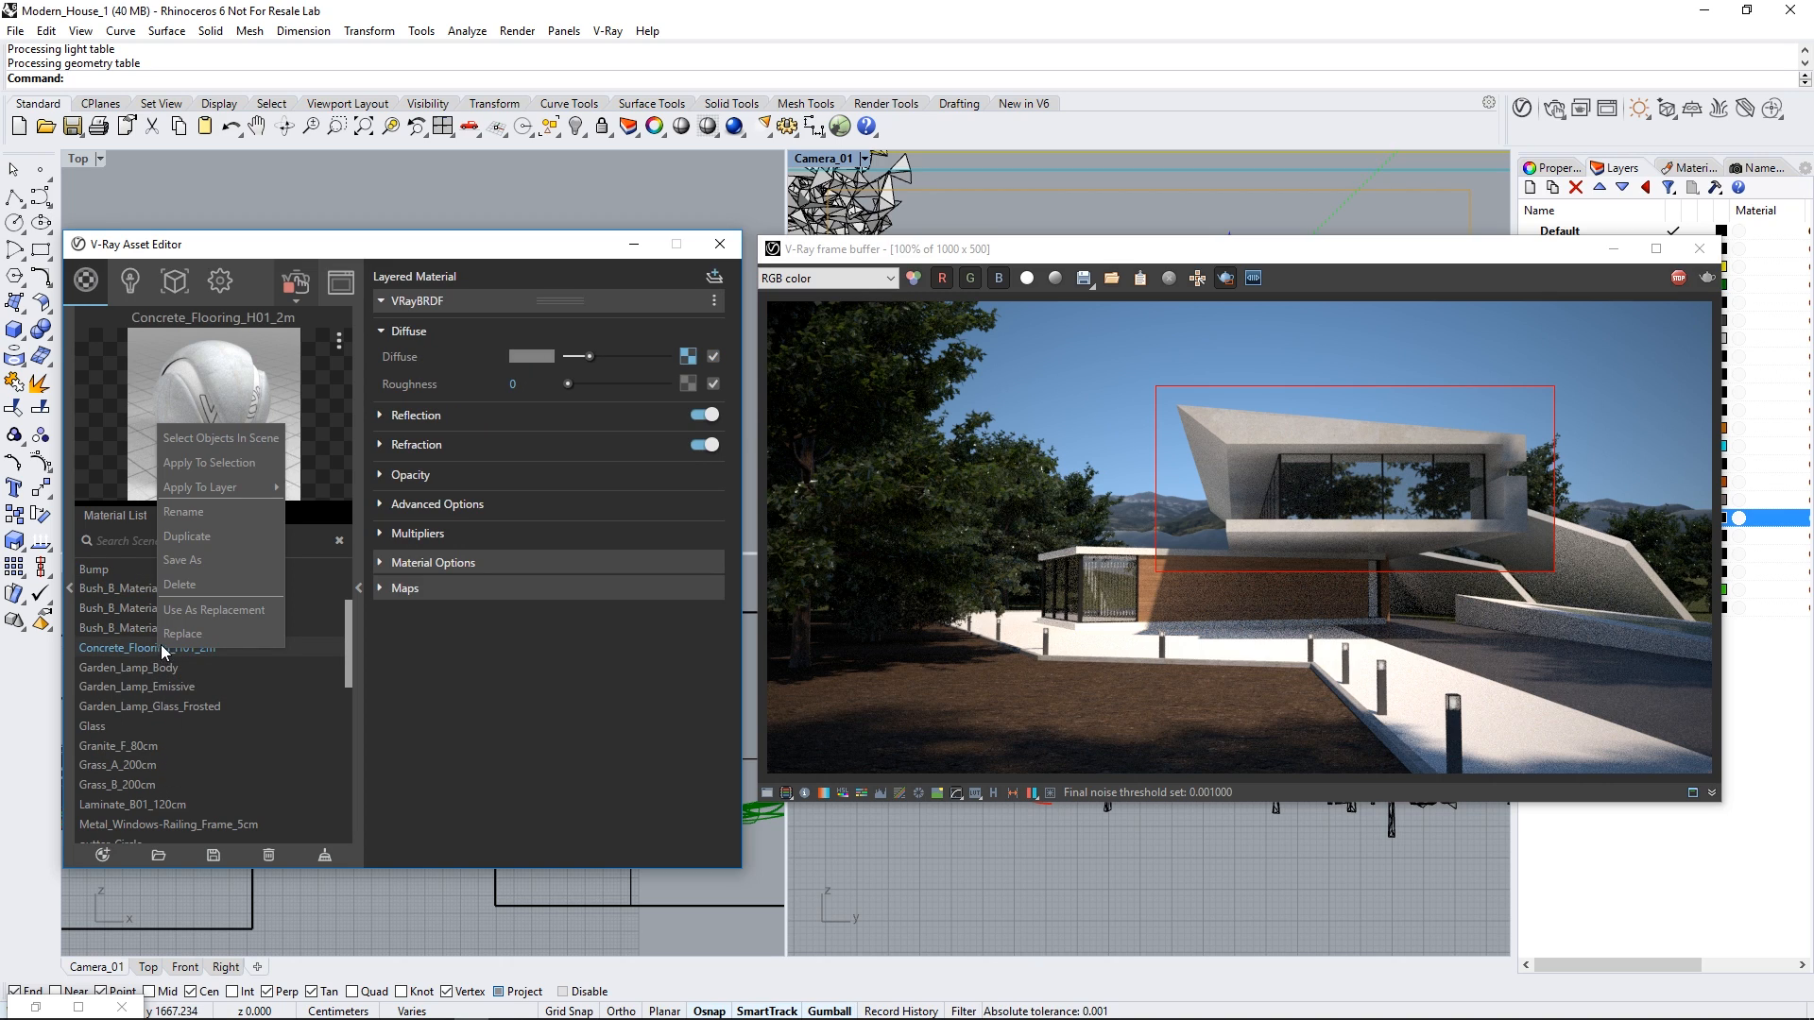
pyautogui.click(166, 639)
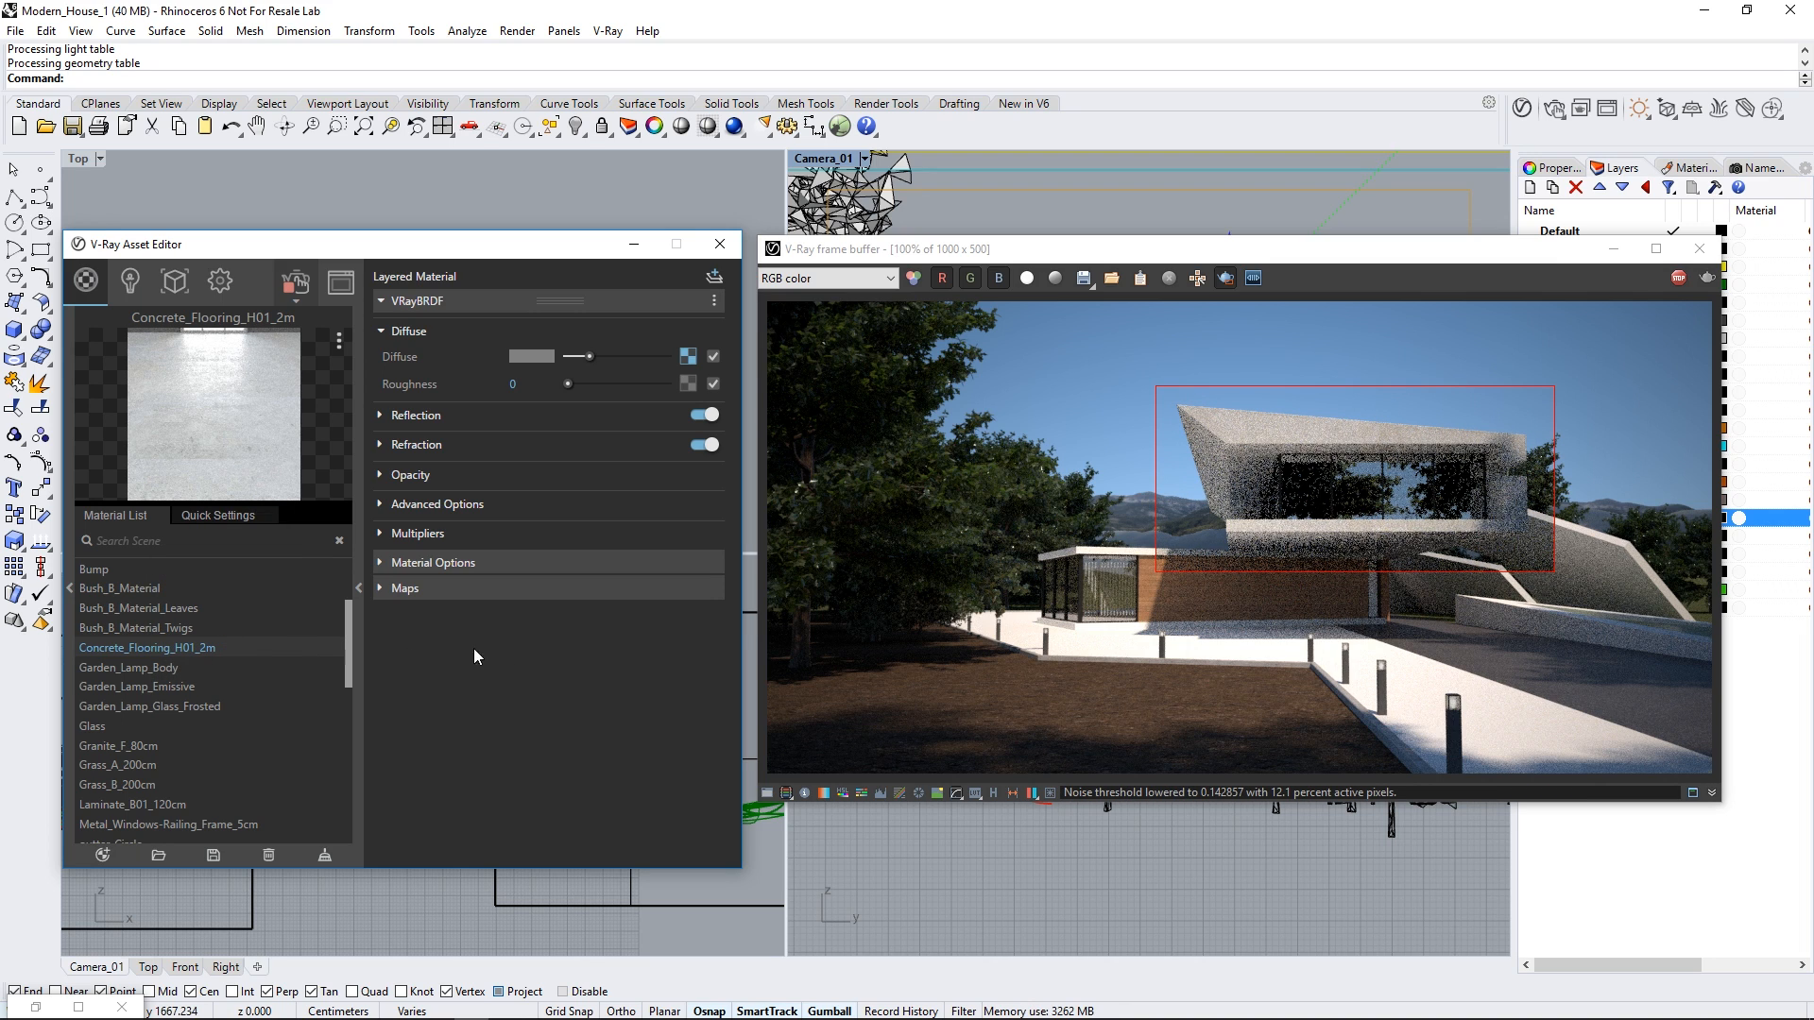
# Step: Inspect the upper volume's concrete edges in the render, then set the render region over the foreground path
pyautogui.scroll(3, 1523, 431)
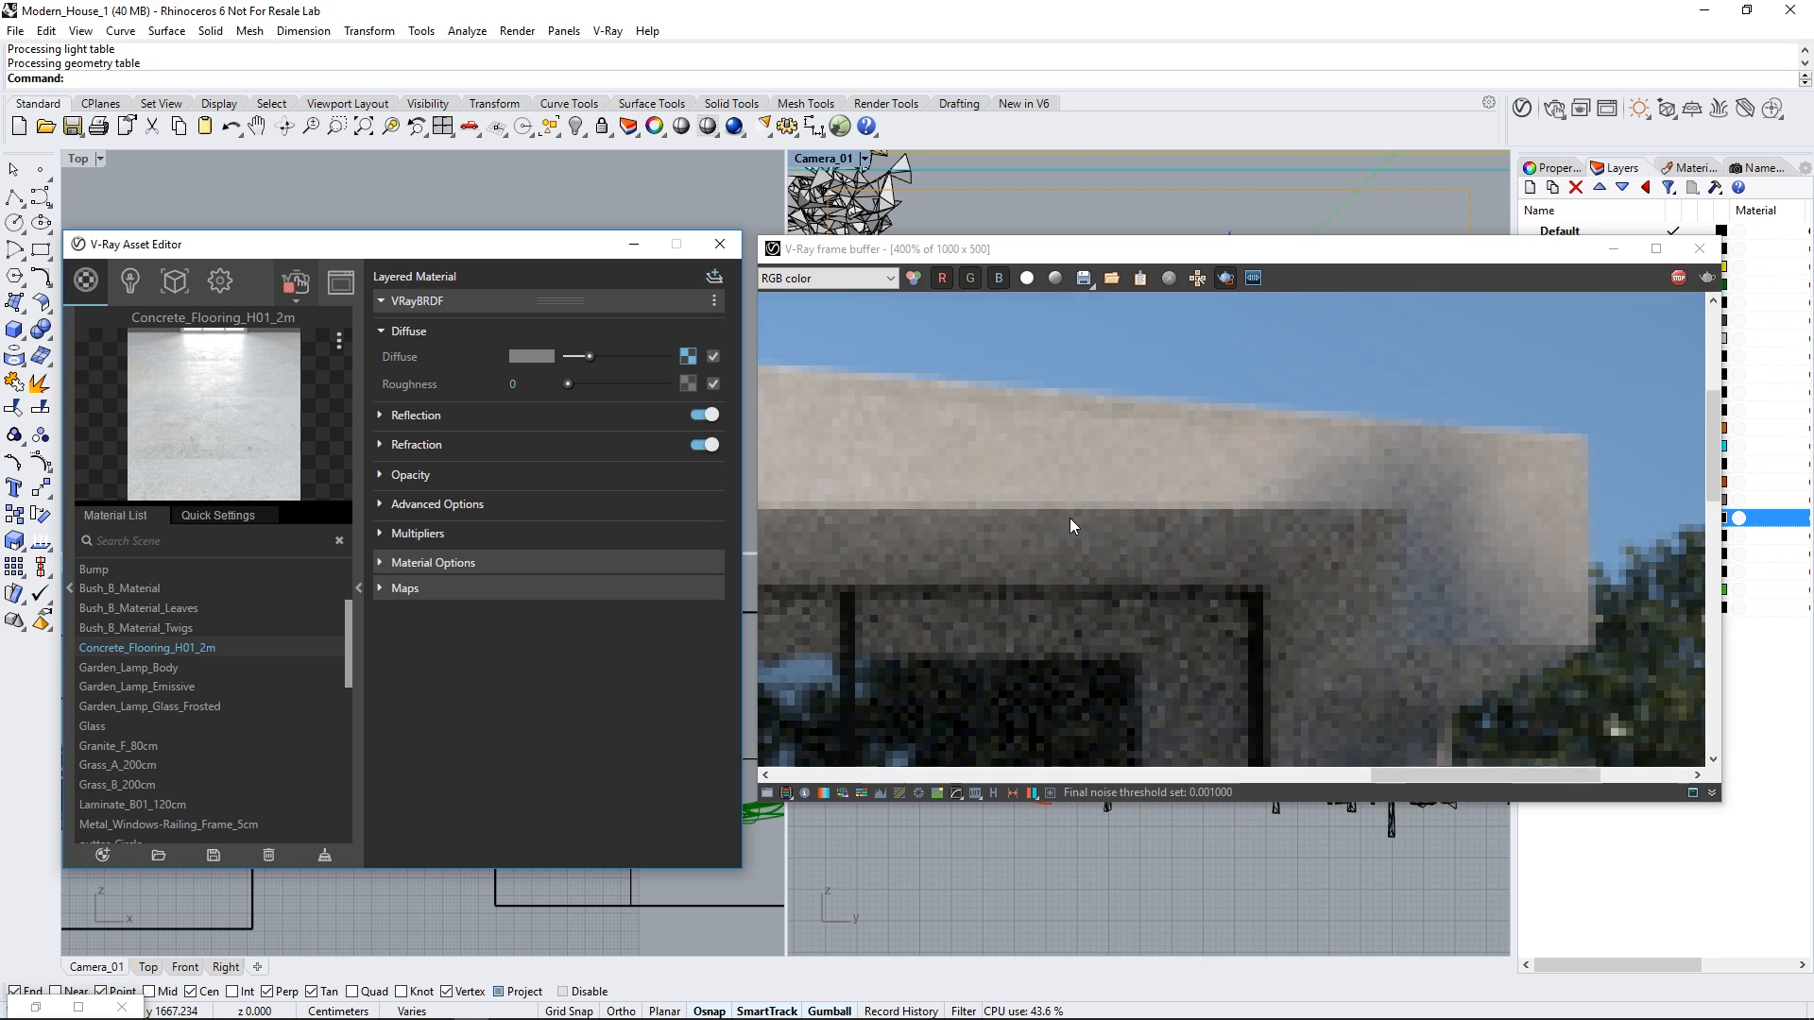
pyautogui.scroll(-5, 1070, 518)
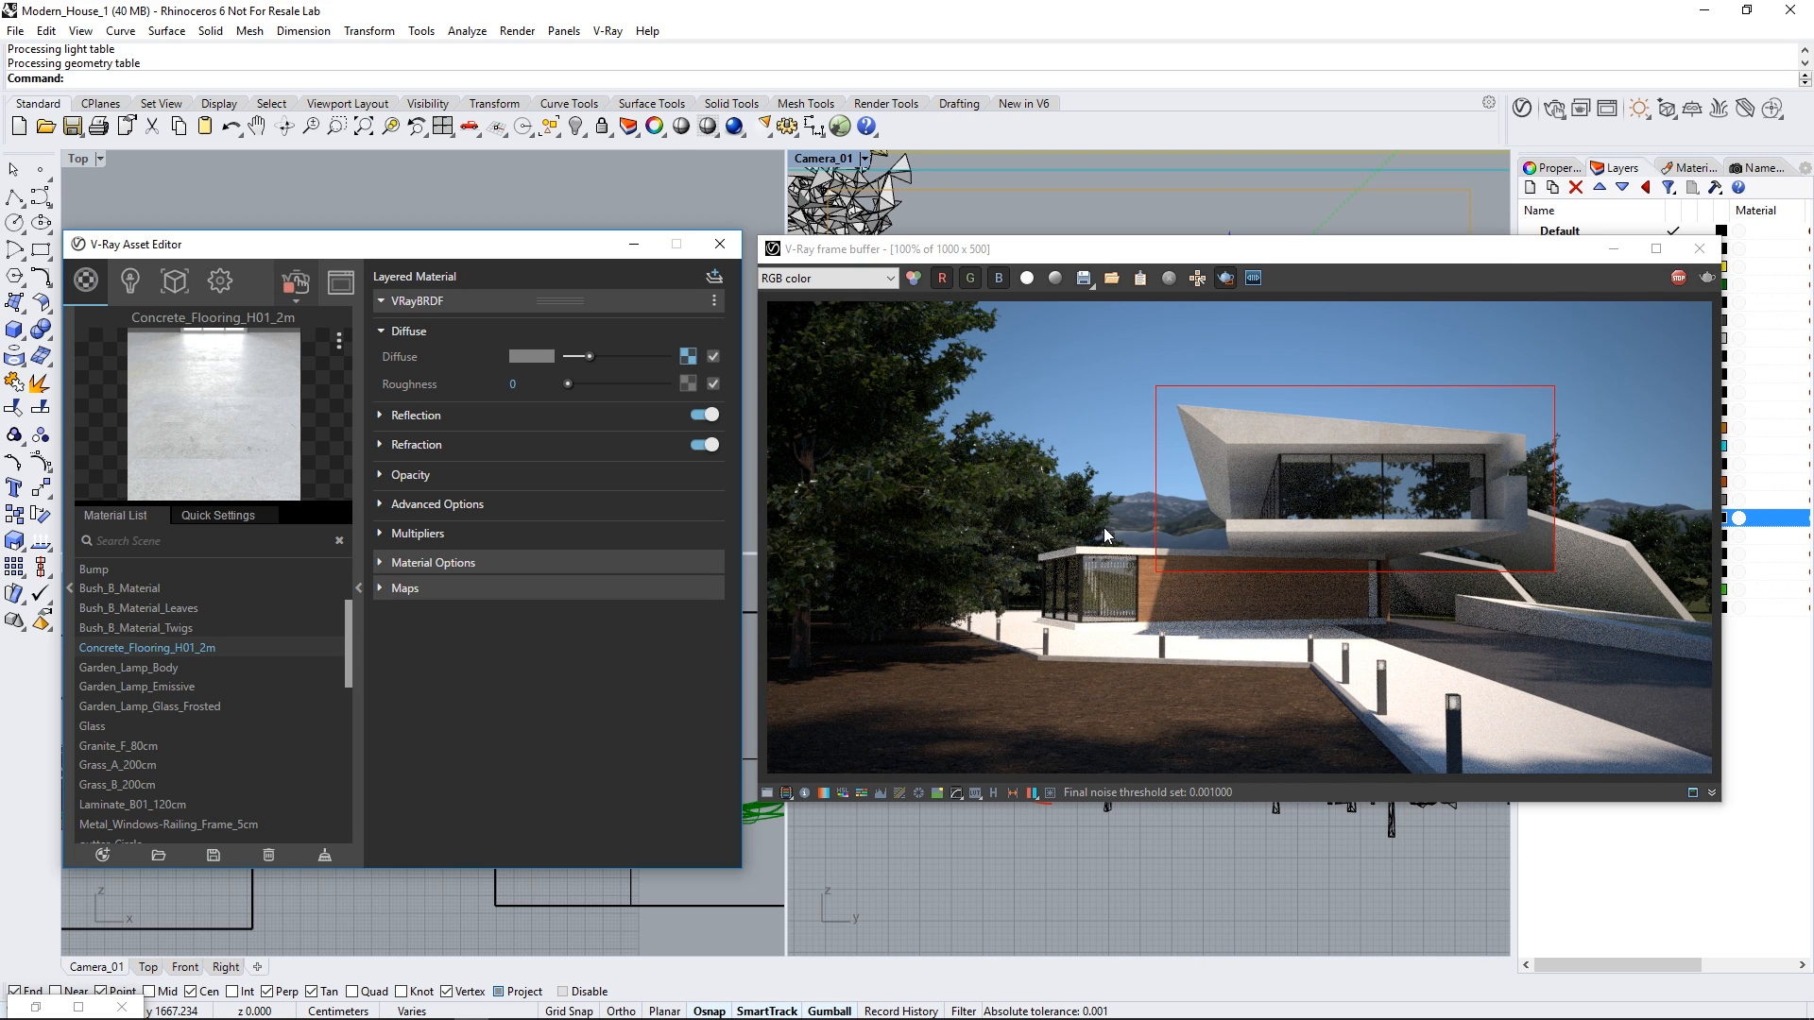
pyautogui.moveTo(1366, 682); pyautogui.dragTo(1674, 767)
pyautogui.scroll(1, 1675, 768)
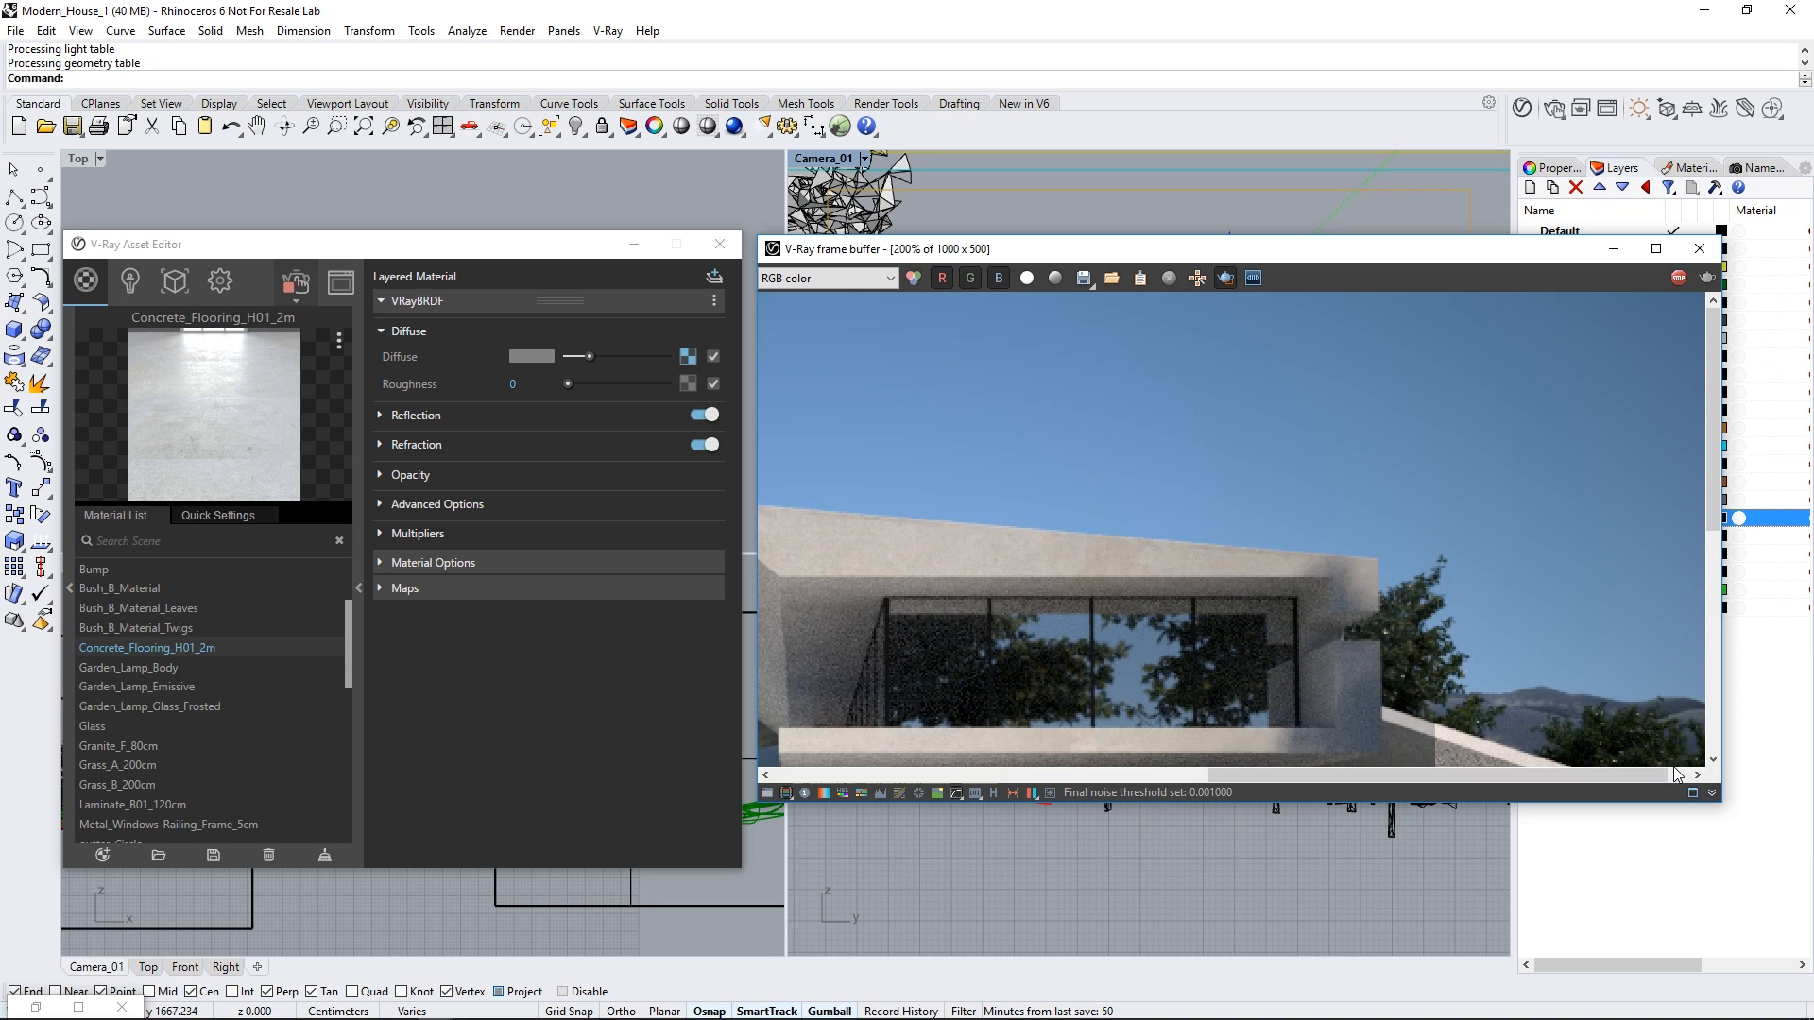
pyautogui.click(1710, 652)
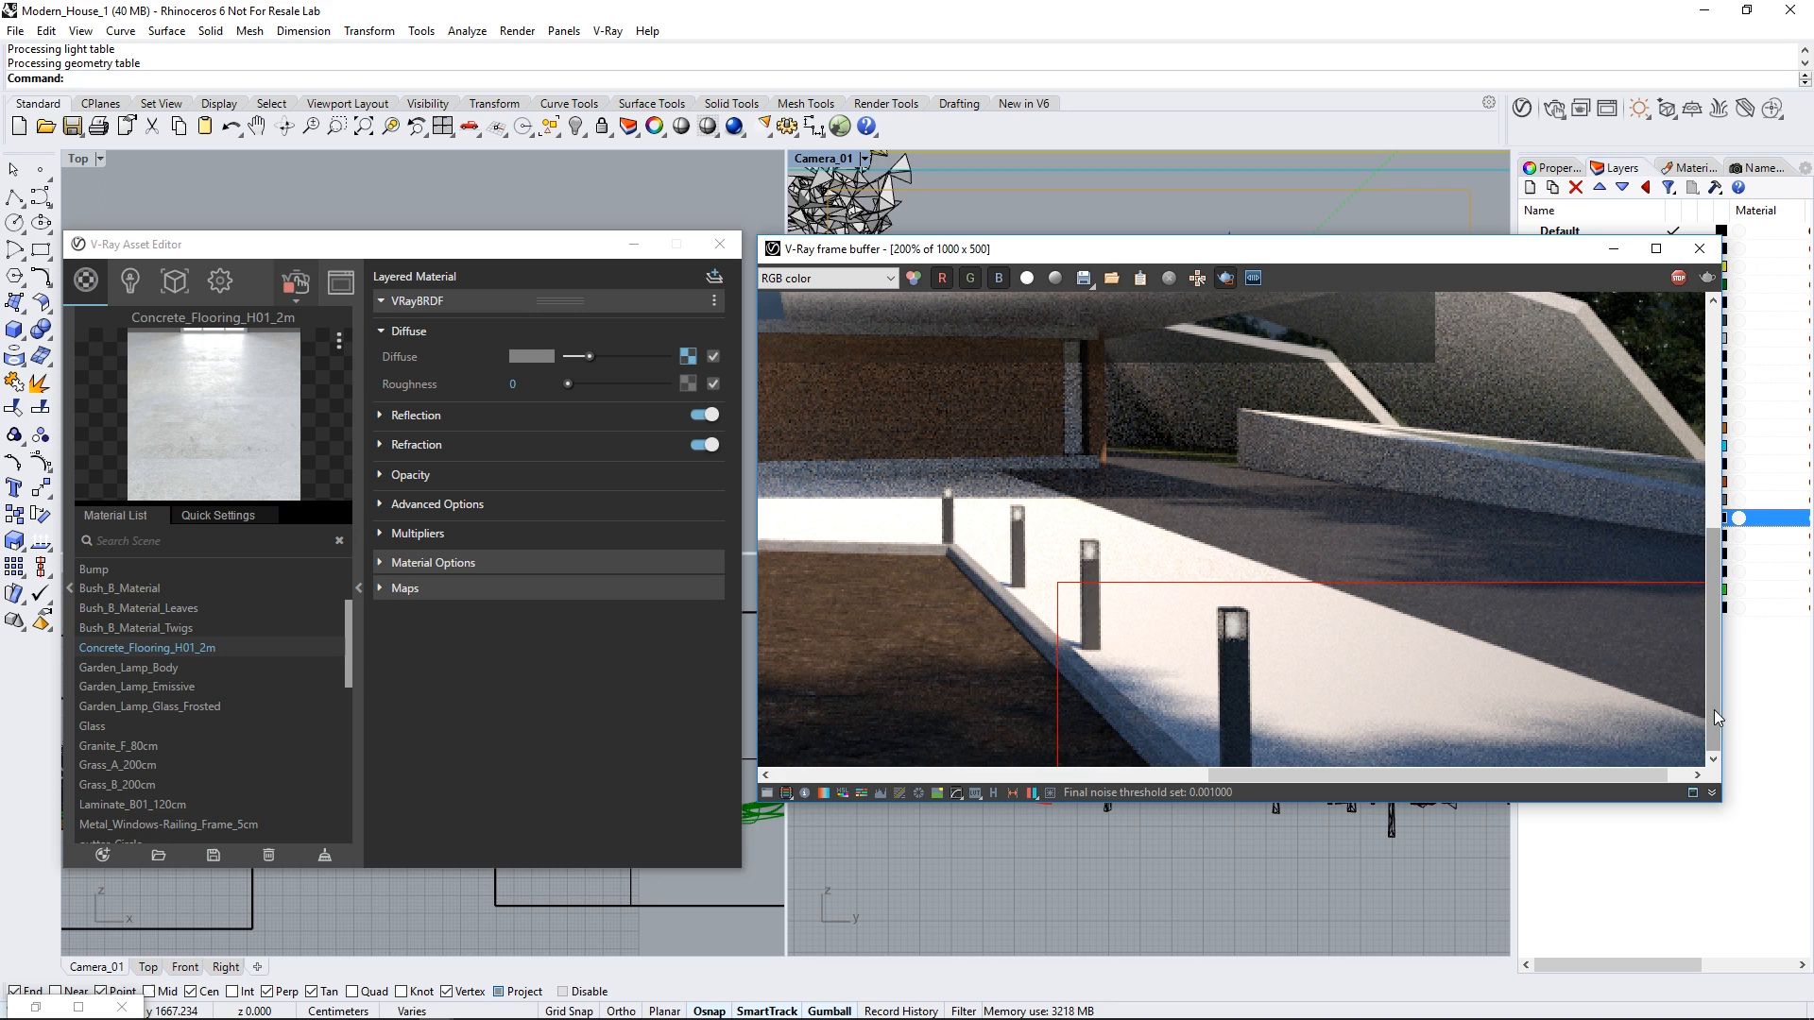
# Step: Create a new Generic material and name it Gravel
pyautogui.click(103, 855)
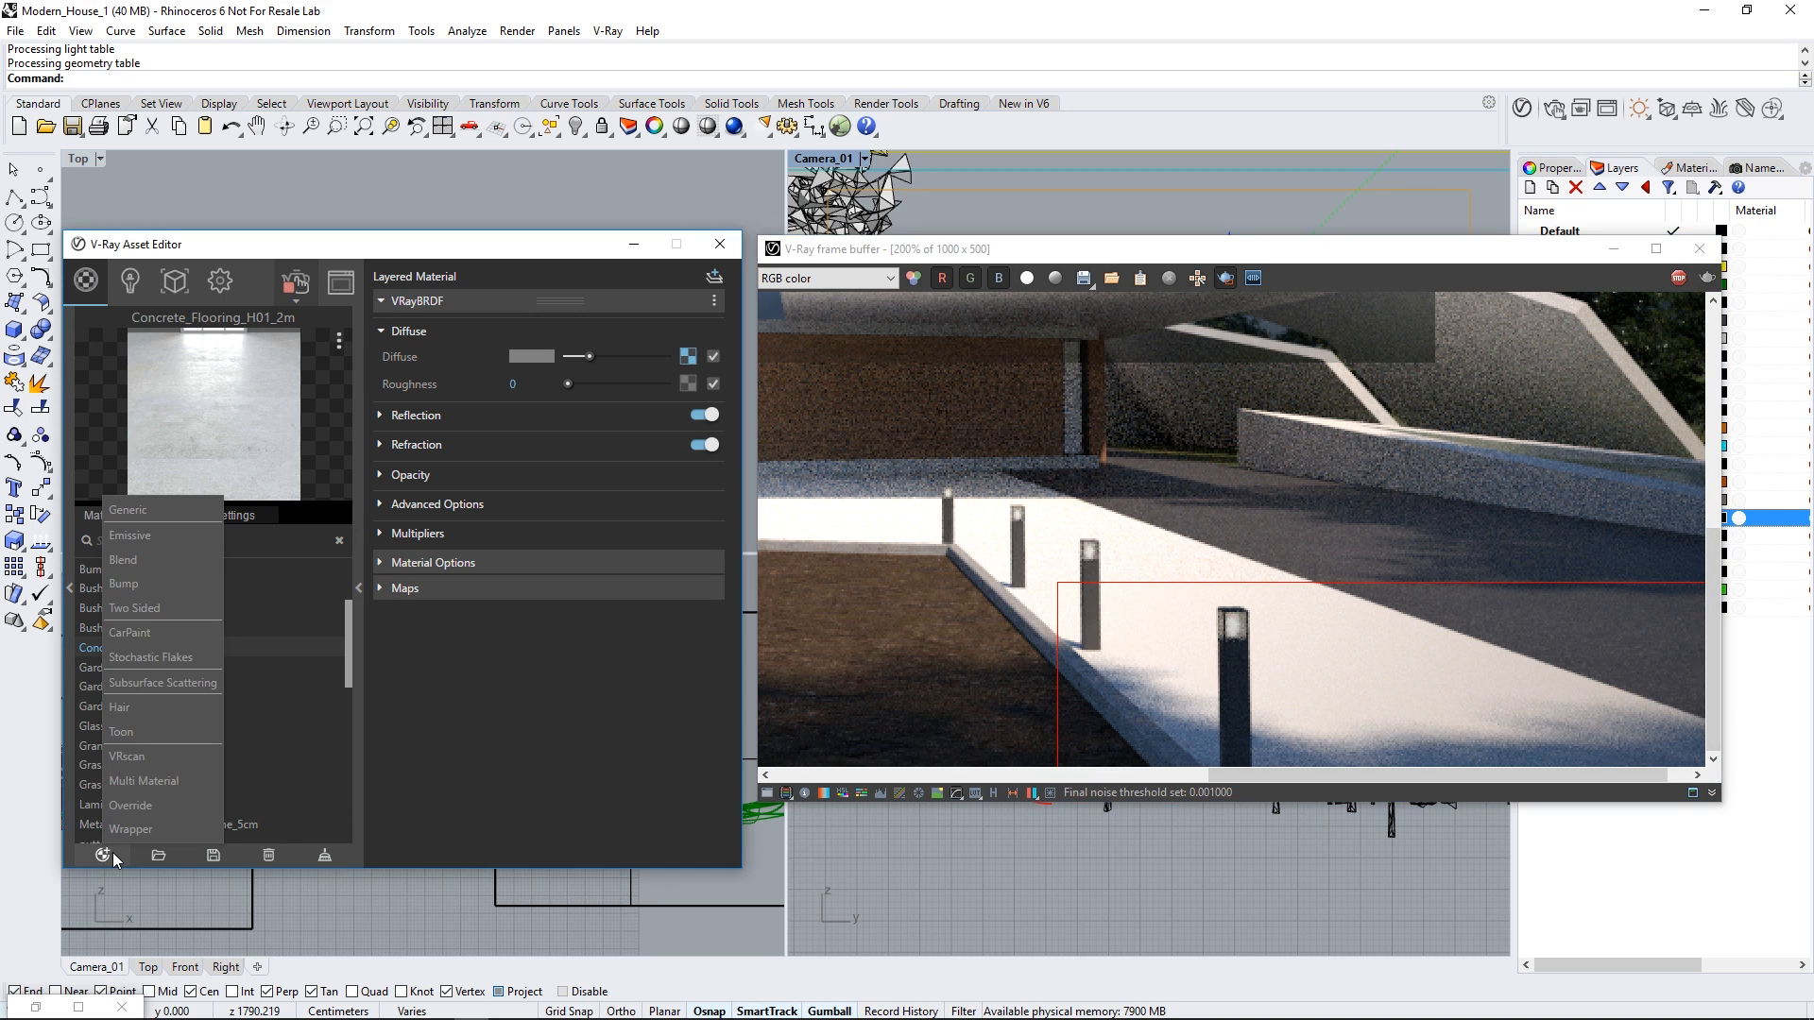
pyautogui.click(128, 510)
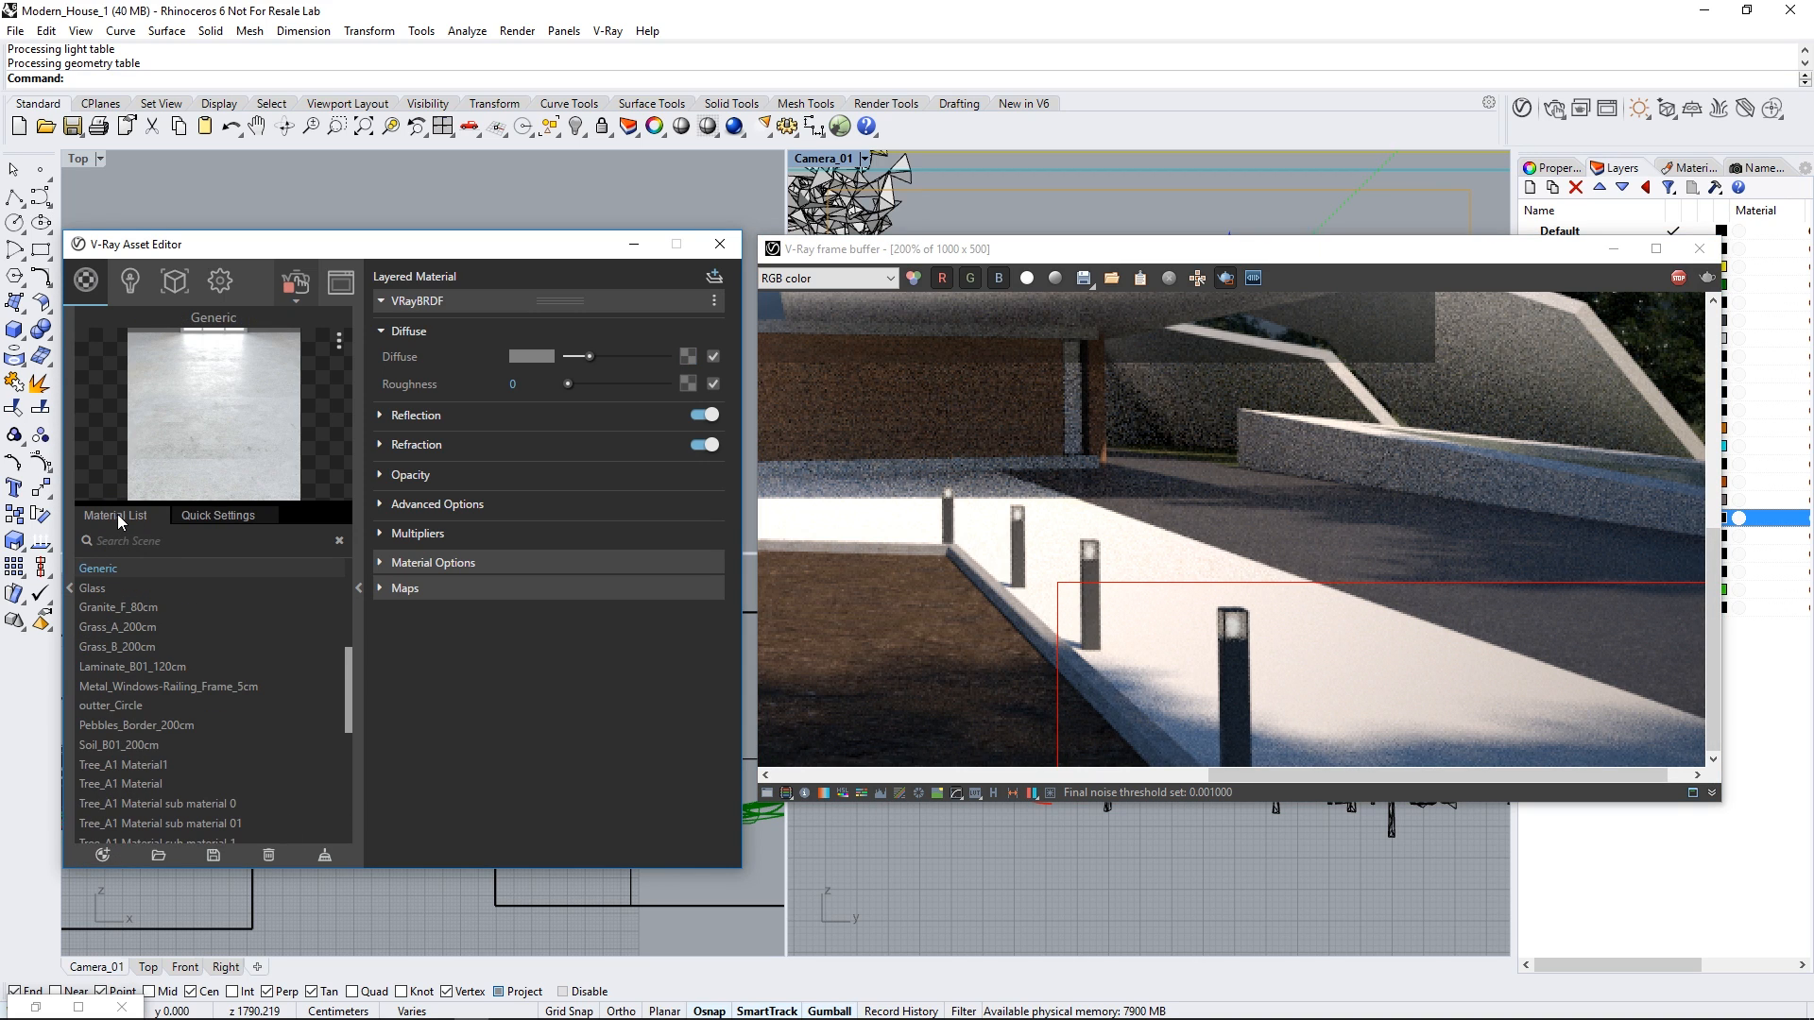
pyautogui.doubleClick(101, 567)
pyautogui.write('Gravel')
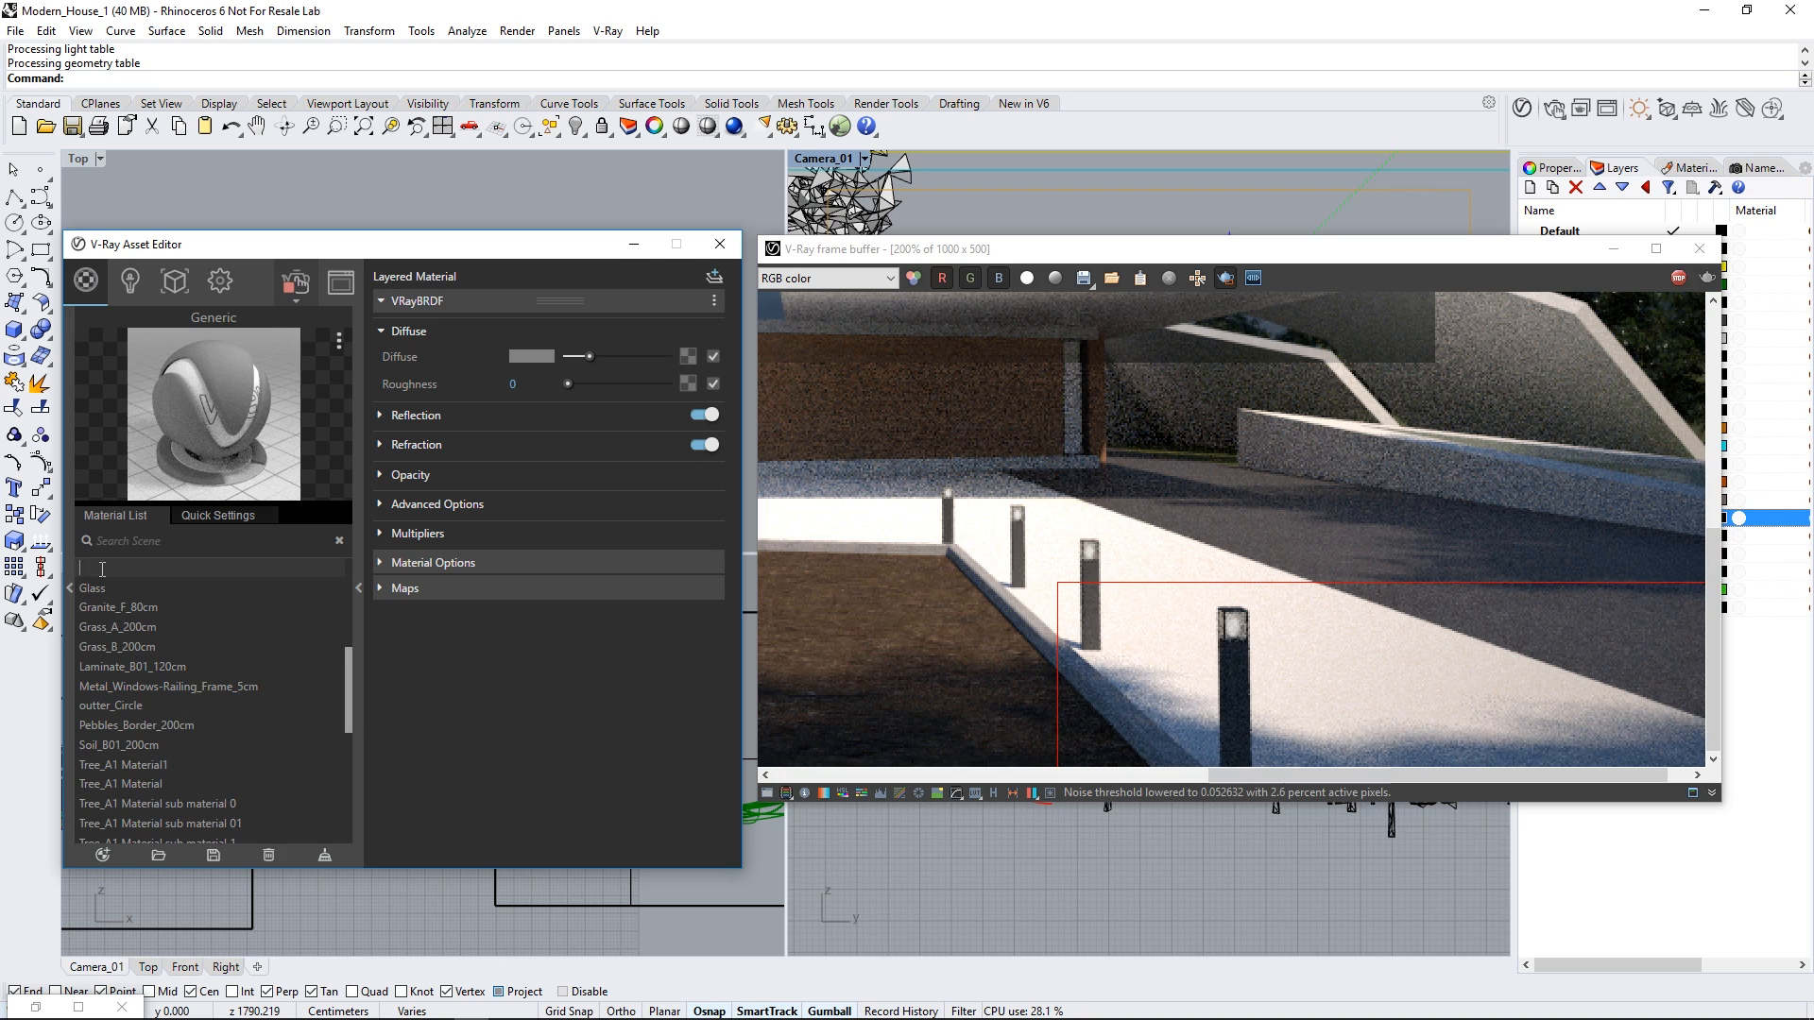
pyautogui.press('Return')
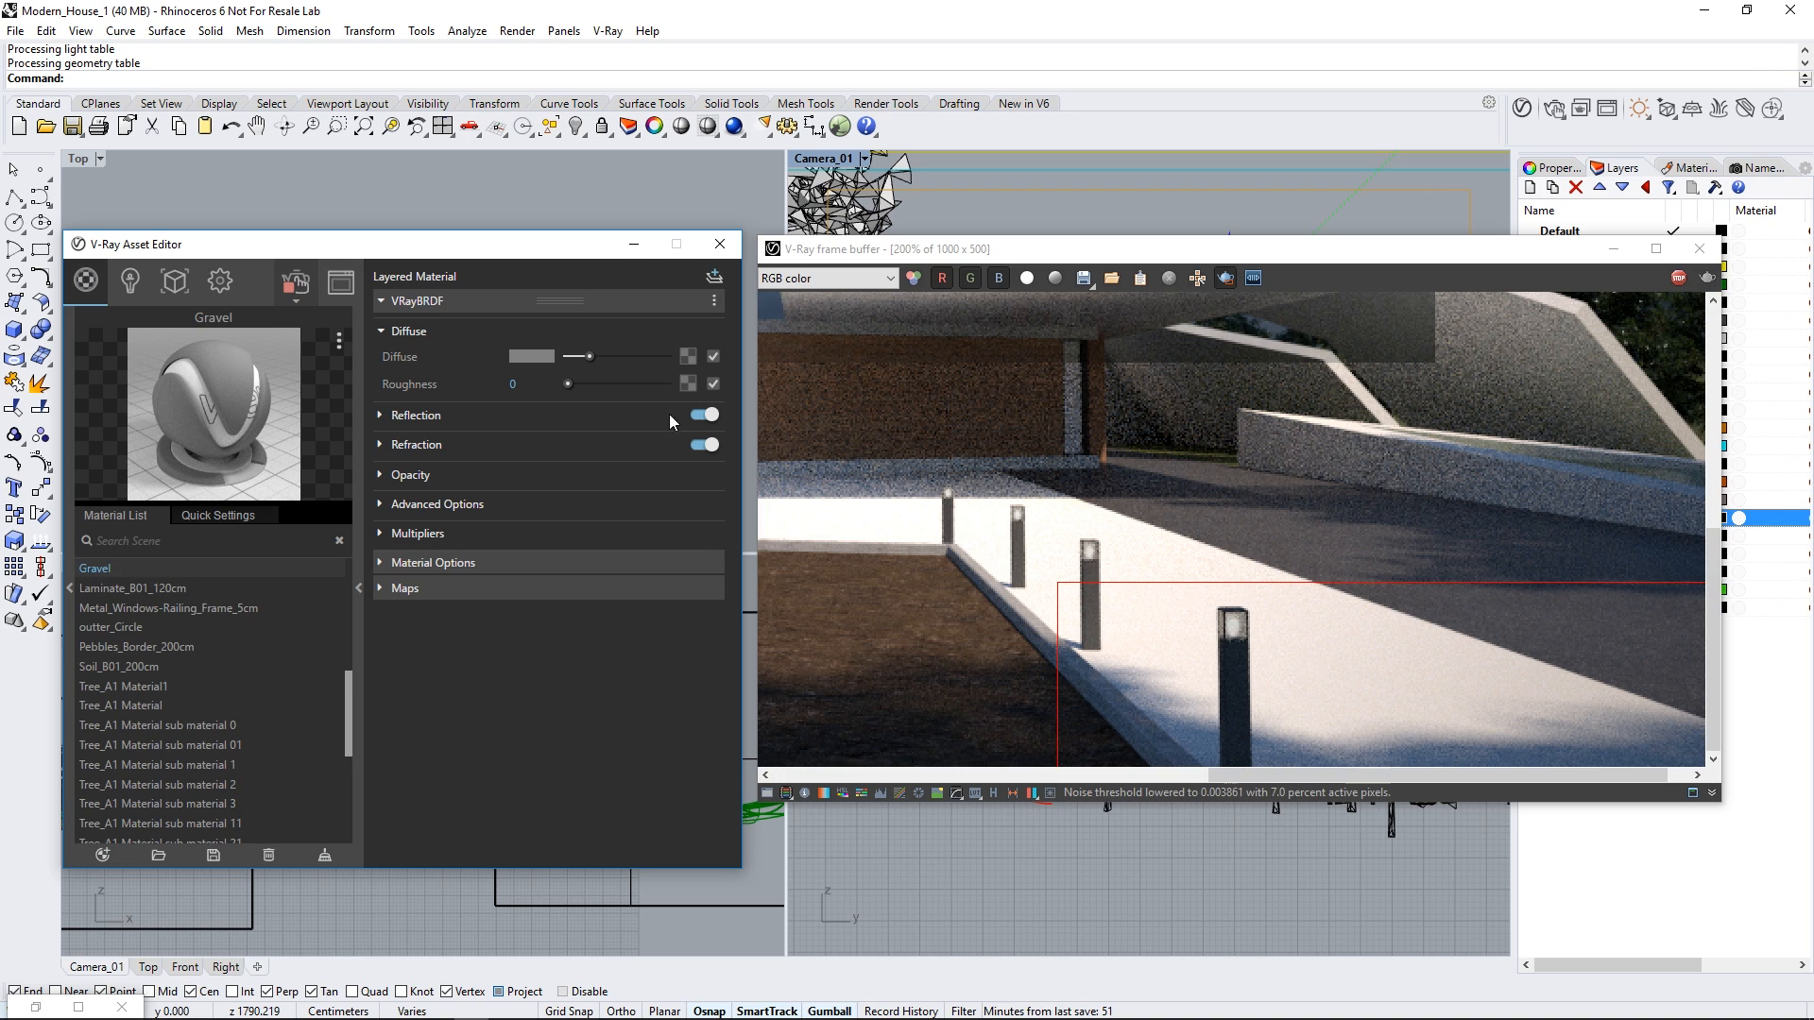
# Step: Load the Gravel_Diff image as a bitmap in the Gravel material's Diffuse slot
pyautogui.click(687, 358)
pyautogui.moveTo(350, 533); pyautogui.dragTo(338, 299)
pyautogui.click(119, 311)
pyautogui.click(418, 527)
pyautogui.doubleClick(418, 528)
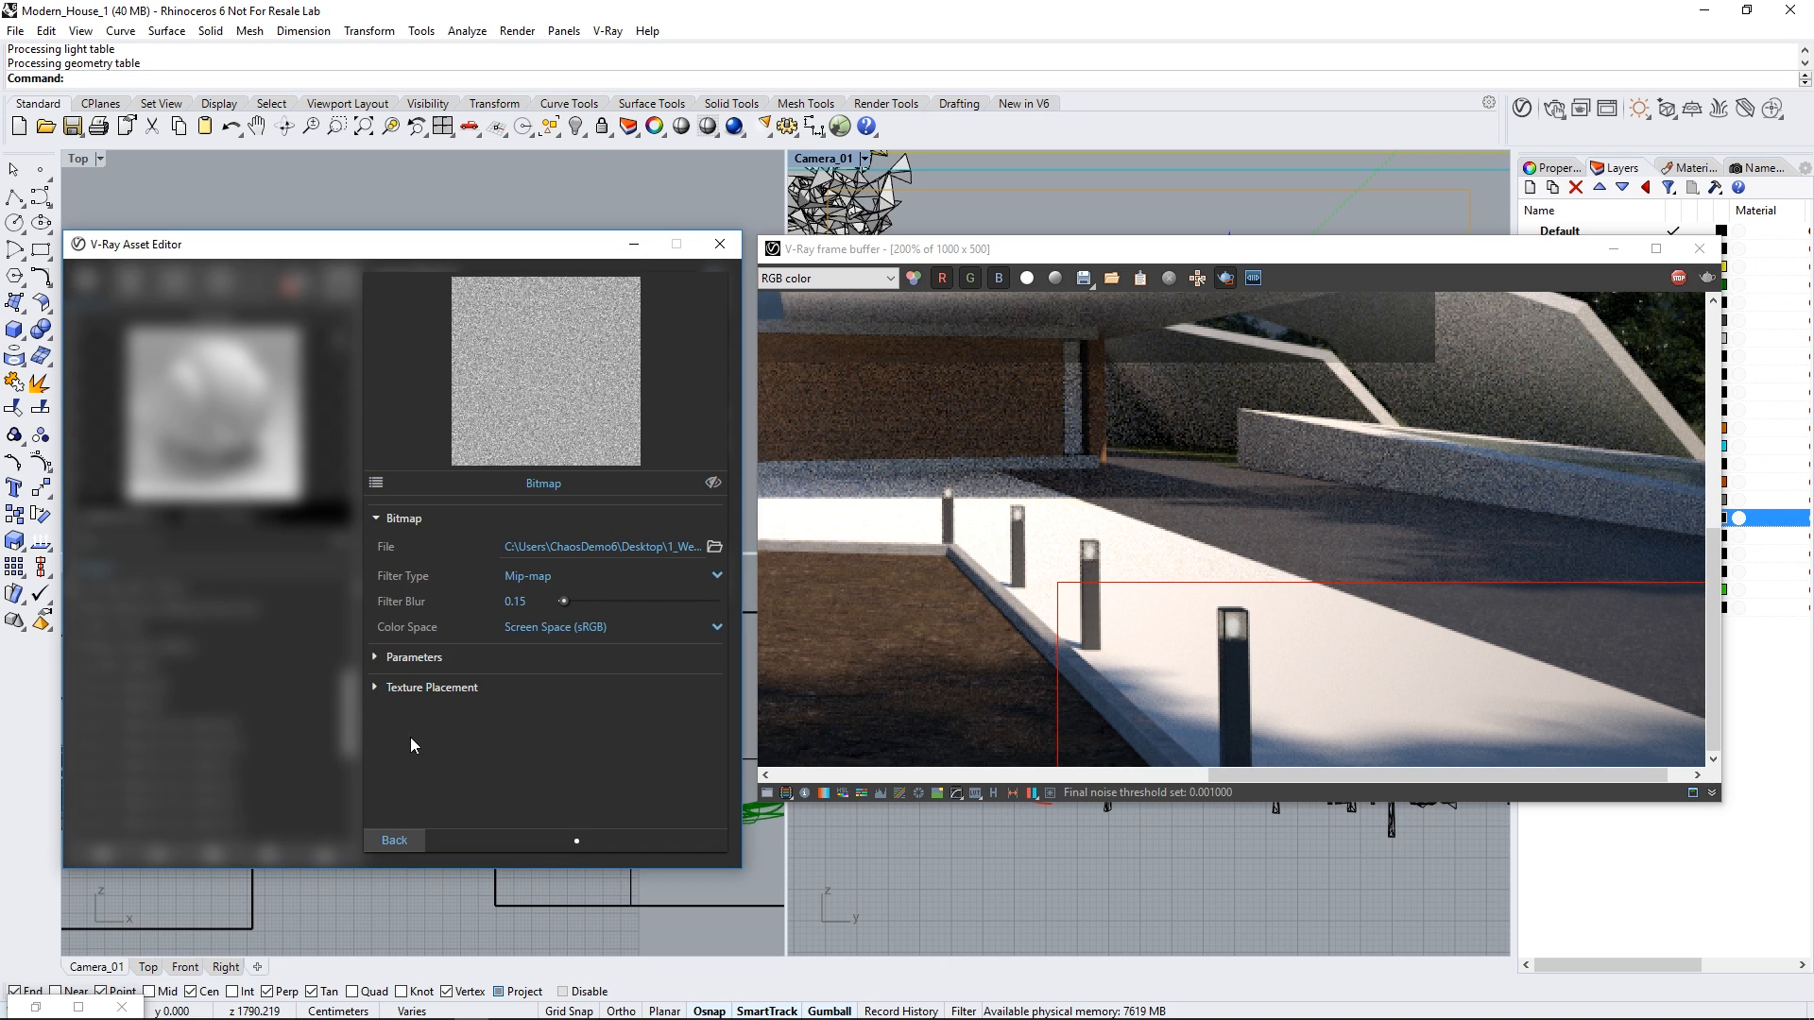
pyautogui.click(394, 840)
# Step: Enable displacement on the Gravel material and load the Gravel_Displacement image as its bitmap map
pyautogui.click(408, 588)
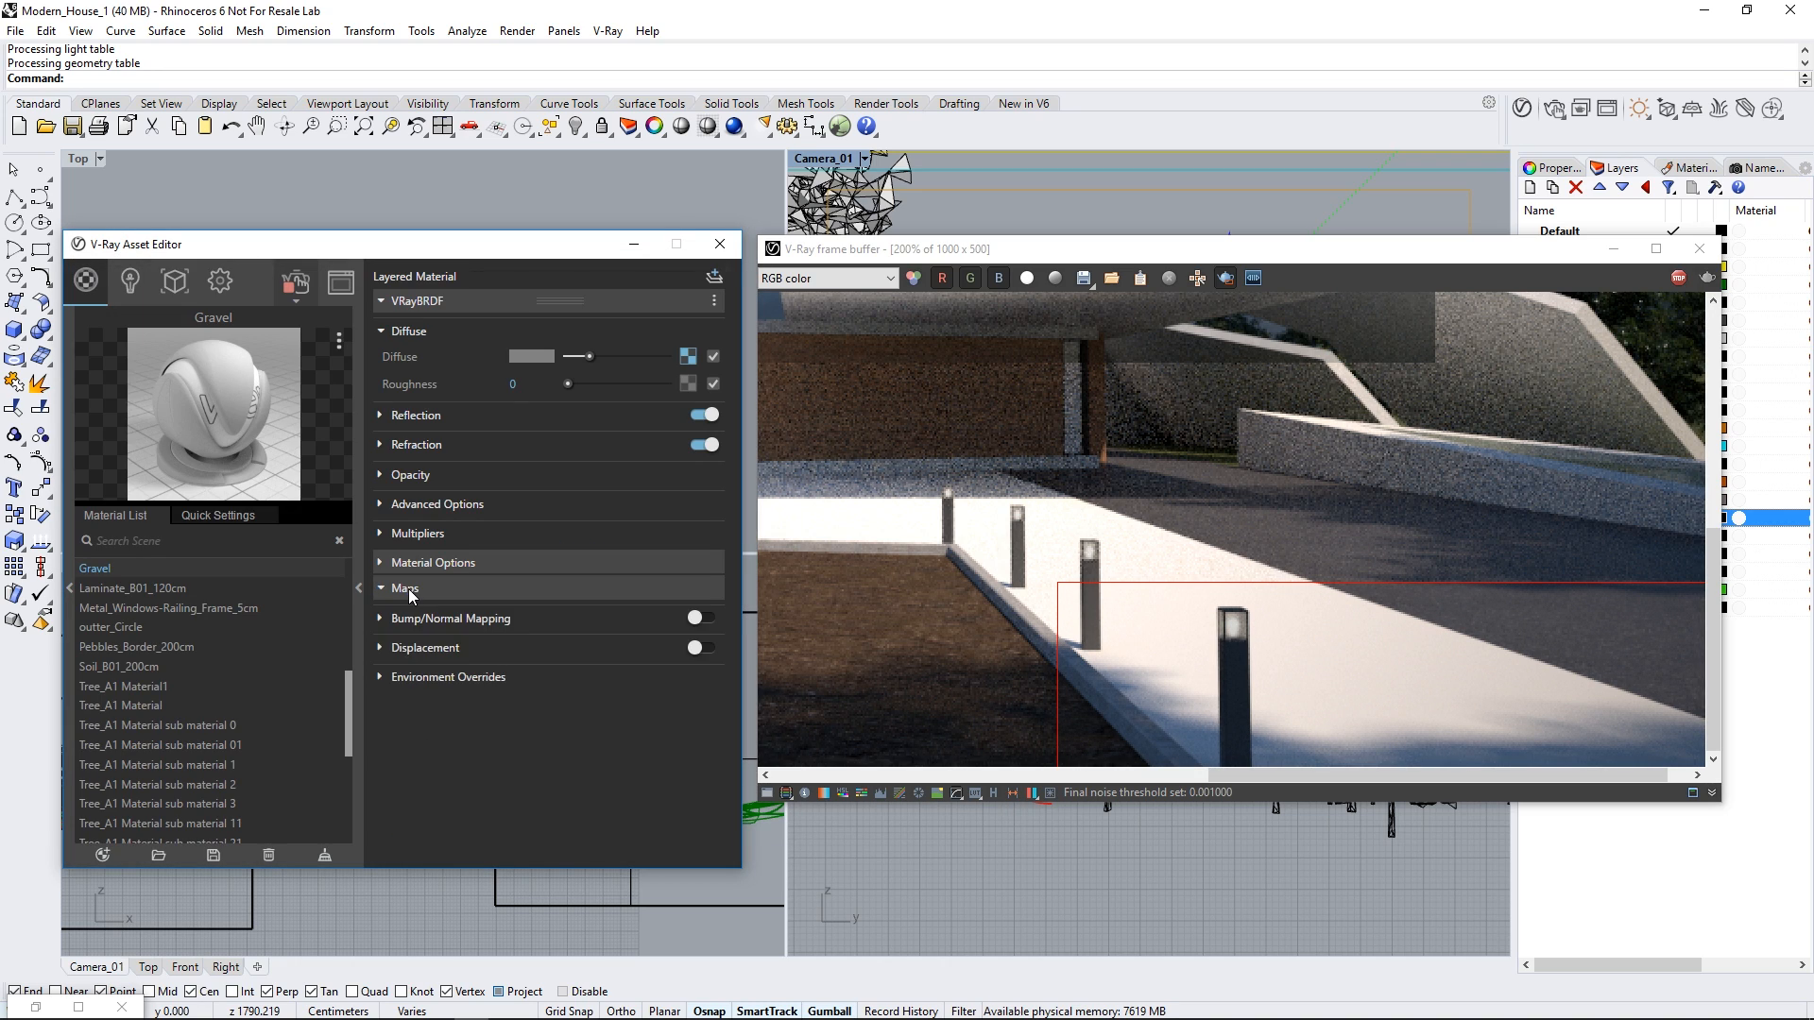
pyautogui.click(416, 648)
pyautogui.click(703, 649)
pyautogui.click(710, 673)
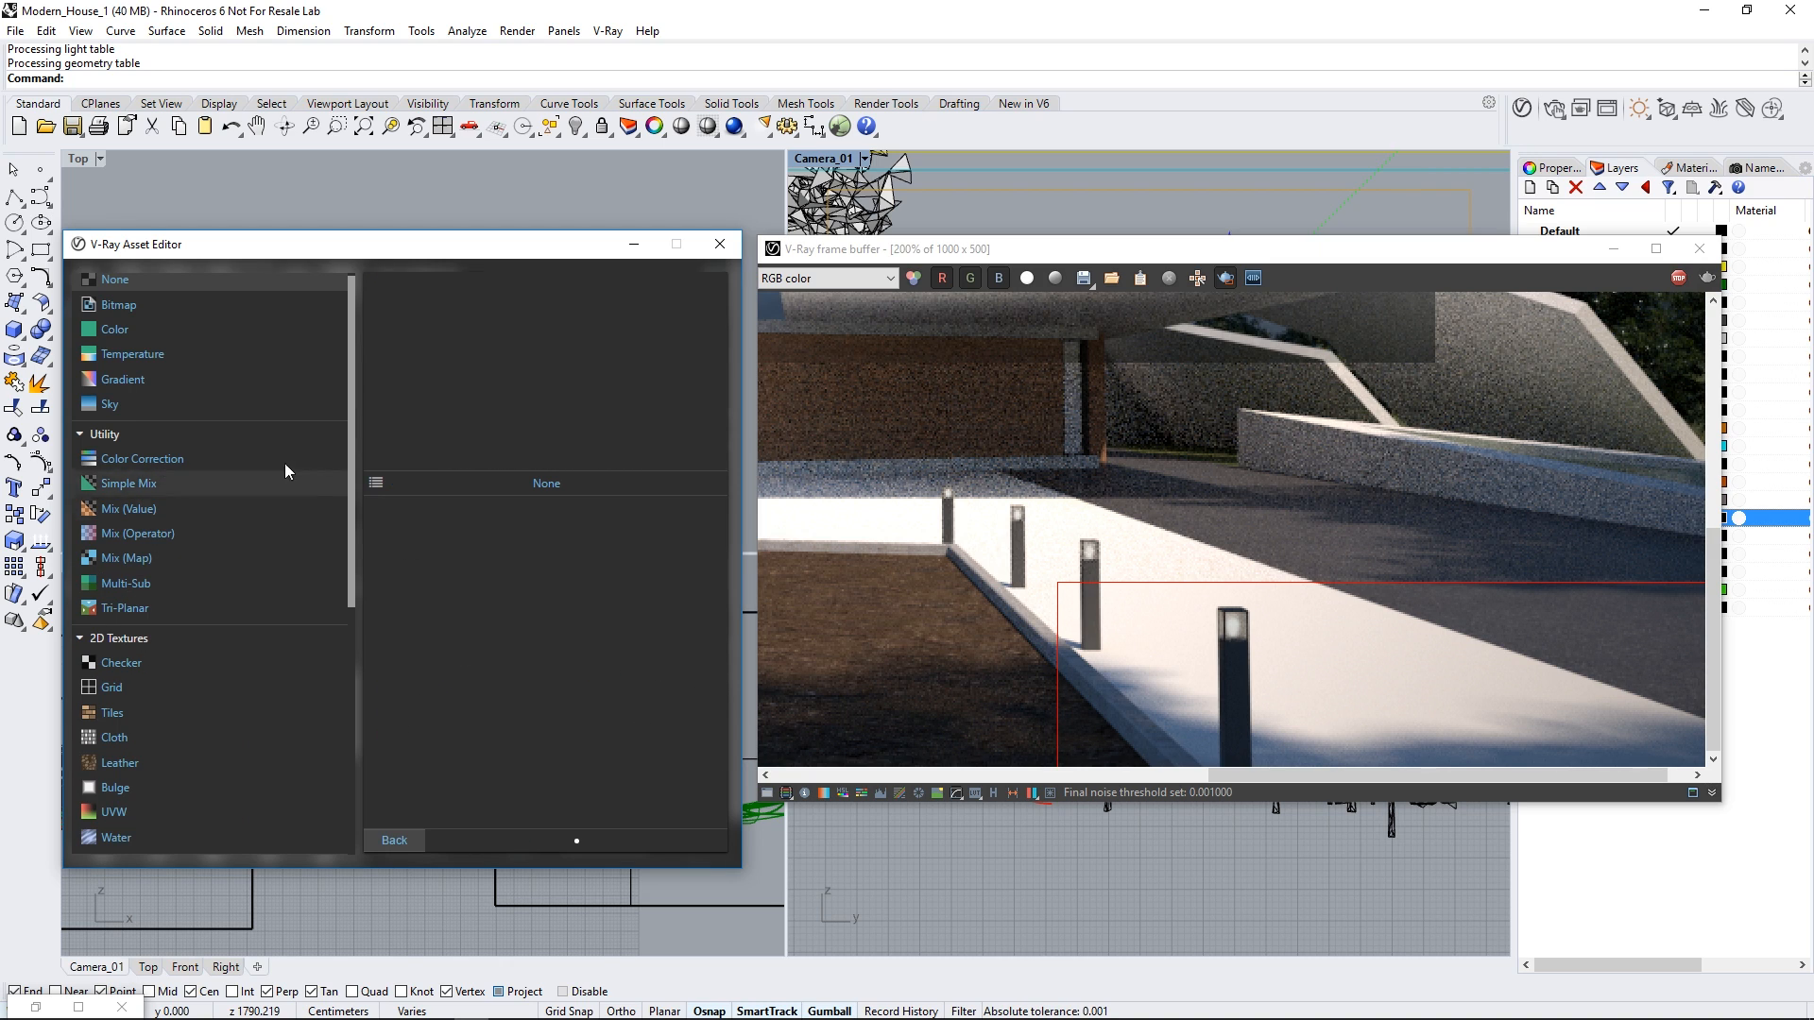
pyautogui.click(125, 308)
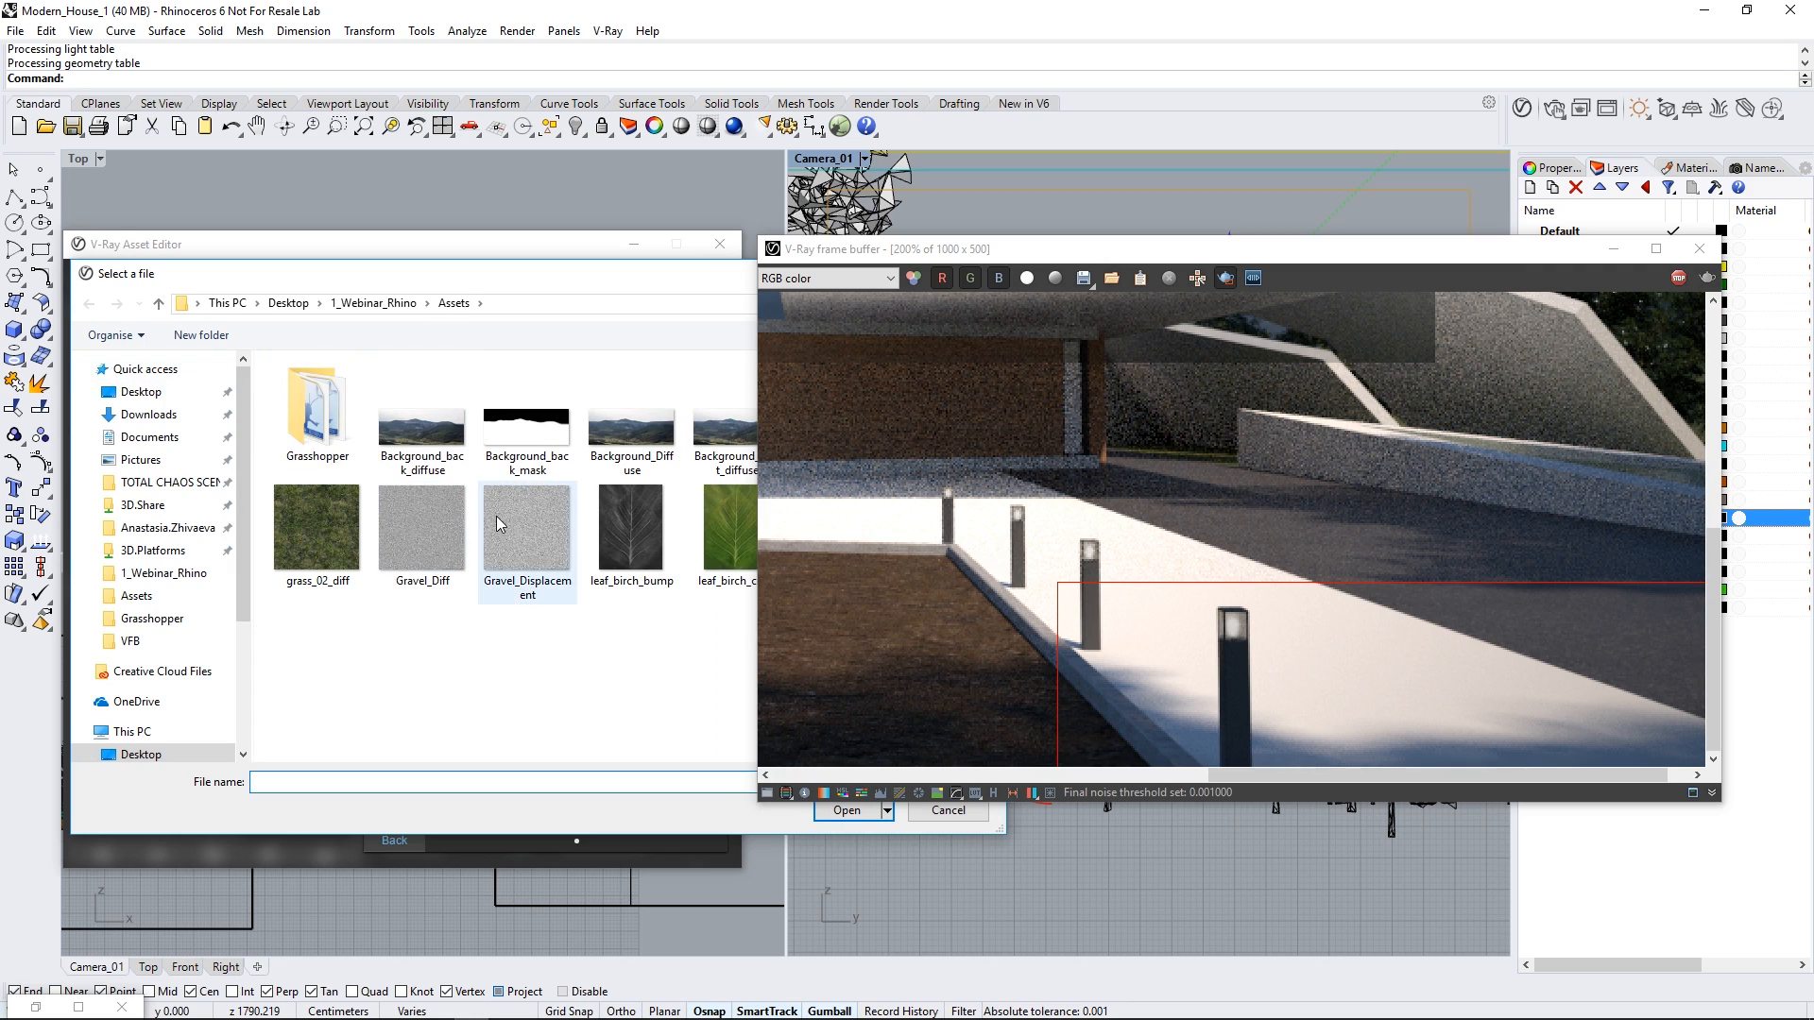
pyautogui.doubleClick(496, 516)
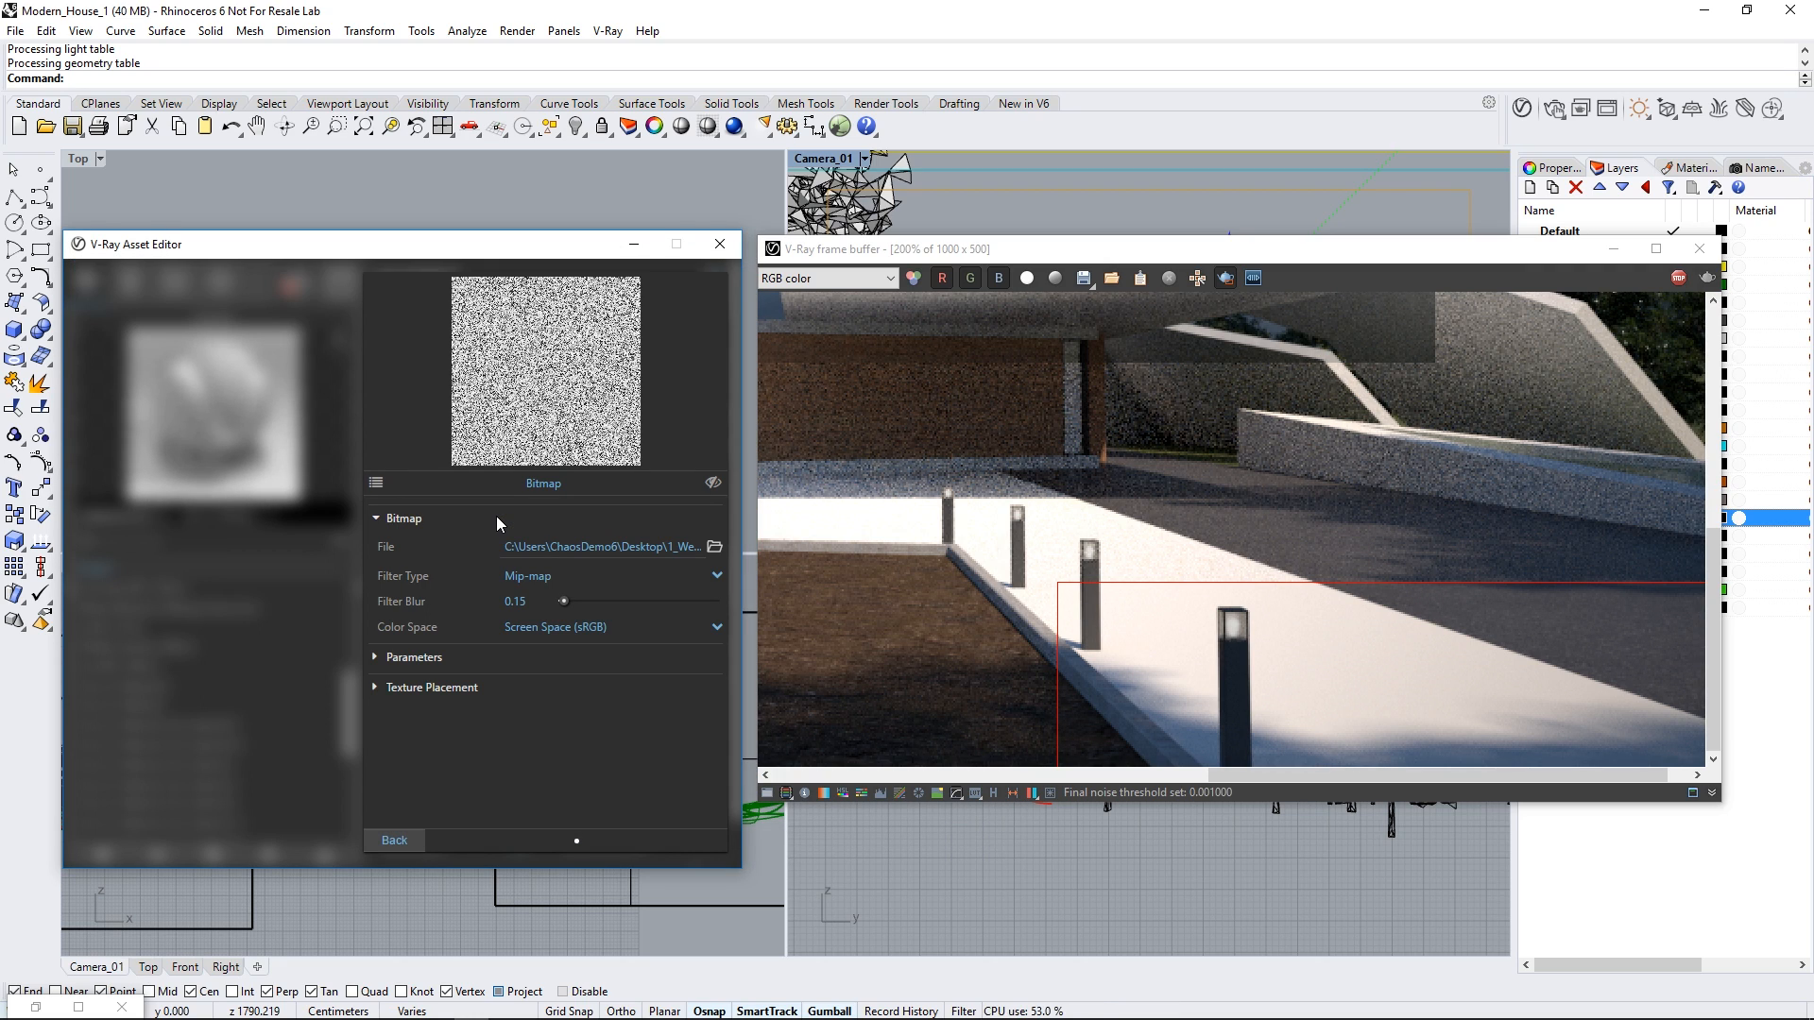
pyautogui.click(410, 840)
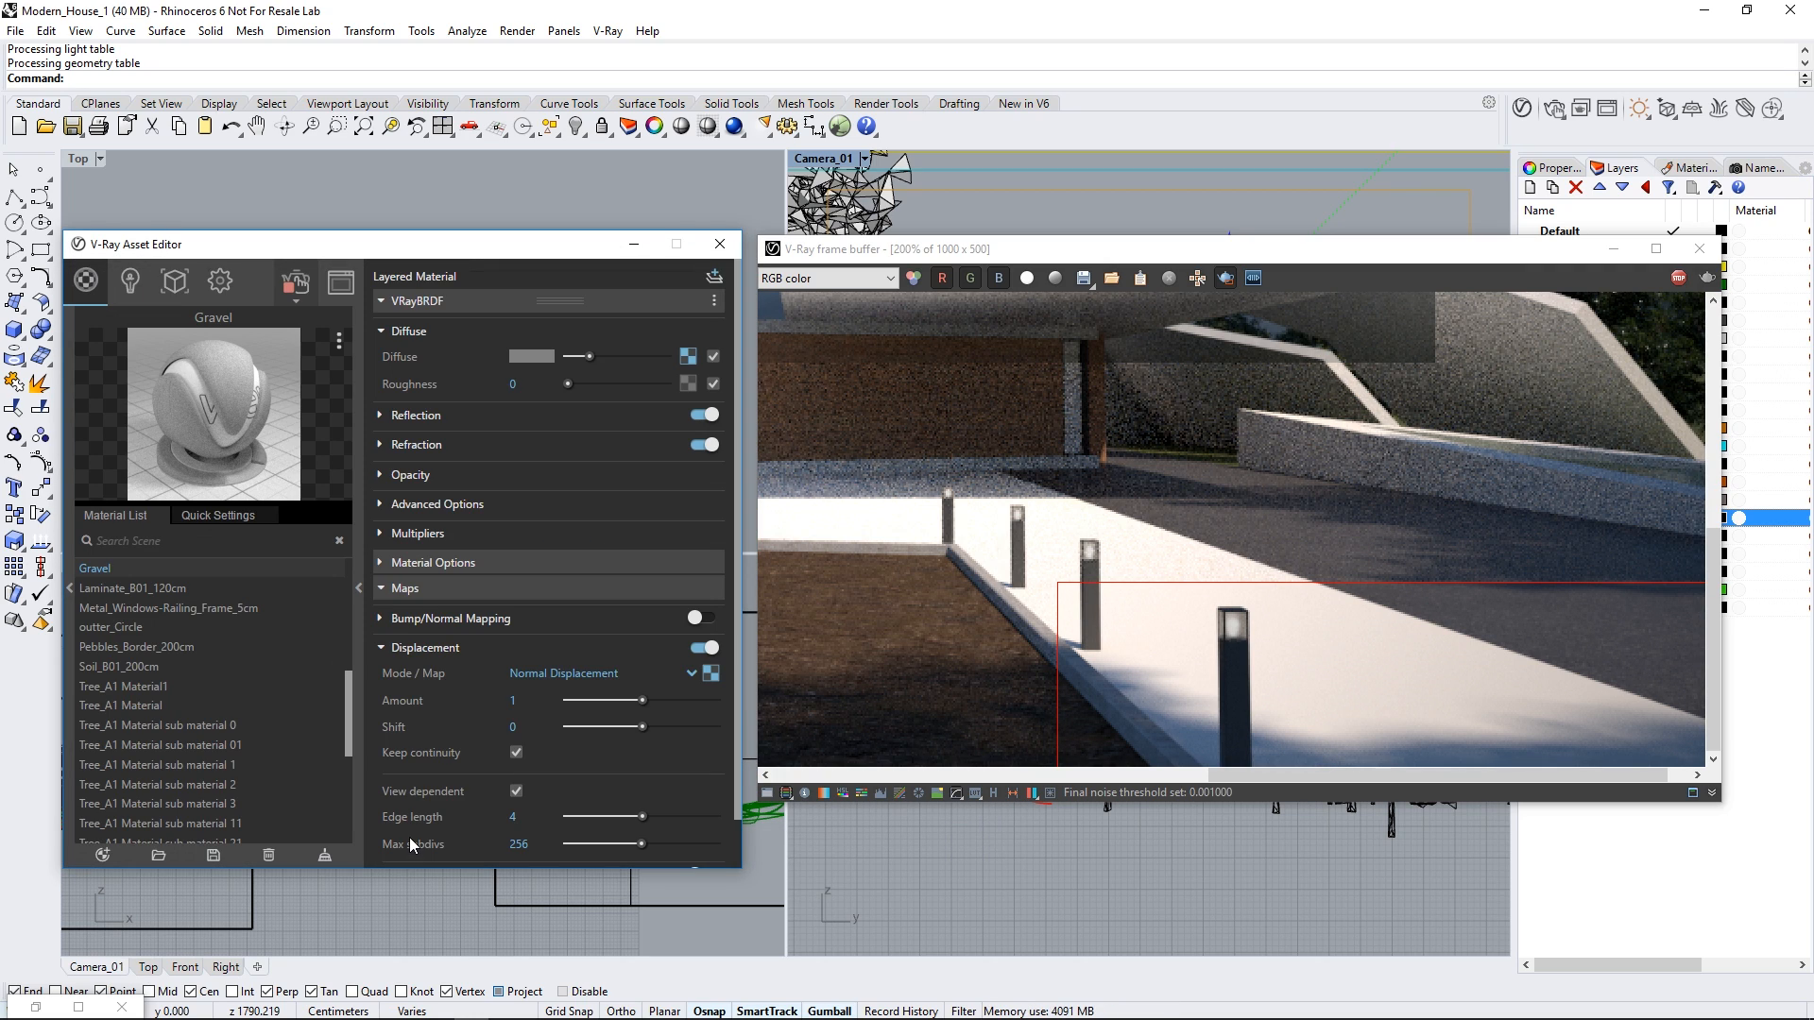
# Step: Select the foreground path surface in the camera view and apply the Gravel material to it
pyautogui.moveTo(1310, 249); pyautogui.dragTo(1301, 508)
pyautogui.click(1301, 453)
pyautogui.click(1293, 468)
pyautogui.rightClick(100, 573)
pyautogui.click(194, 646)
pyautogui.moveTo(980, 519); pyautogui.dragTo(1011, 257)
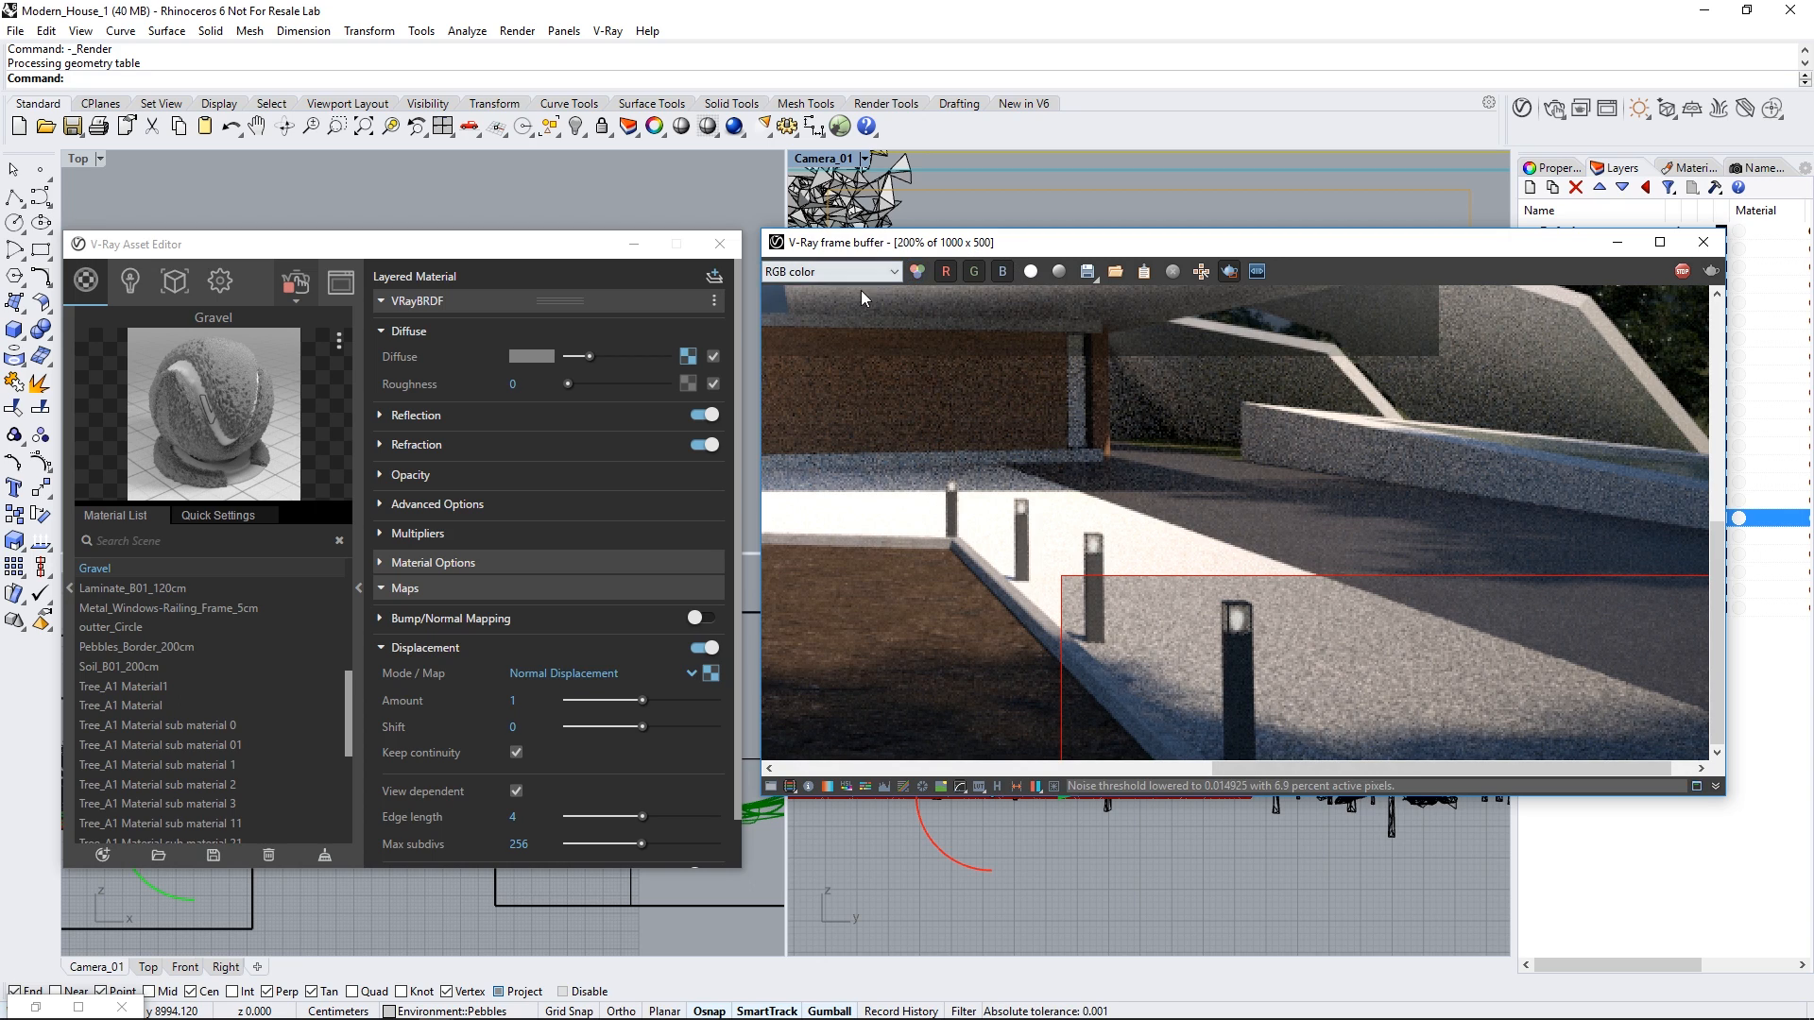
# Step: Set the Gravel diffuse bitmap's Repeat U/V to 0.3 and 0.3 in its texture placement
pyautogui.click(688, 356)
pyautogui.click(422, 684)
pyautogui.scroll(-3, 484, 734)
pyautogui.moveTo(523, 685); pyautogui.dragTo(482, 683)
pyautogui.write('0')
pyautogui.write('.5')
pyautogui.press('Tab')
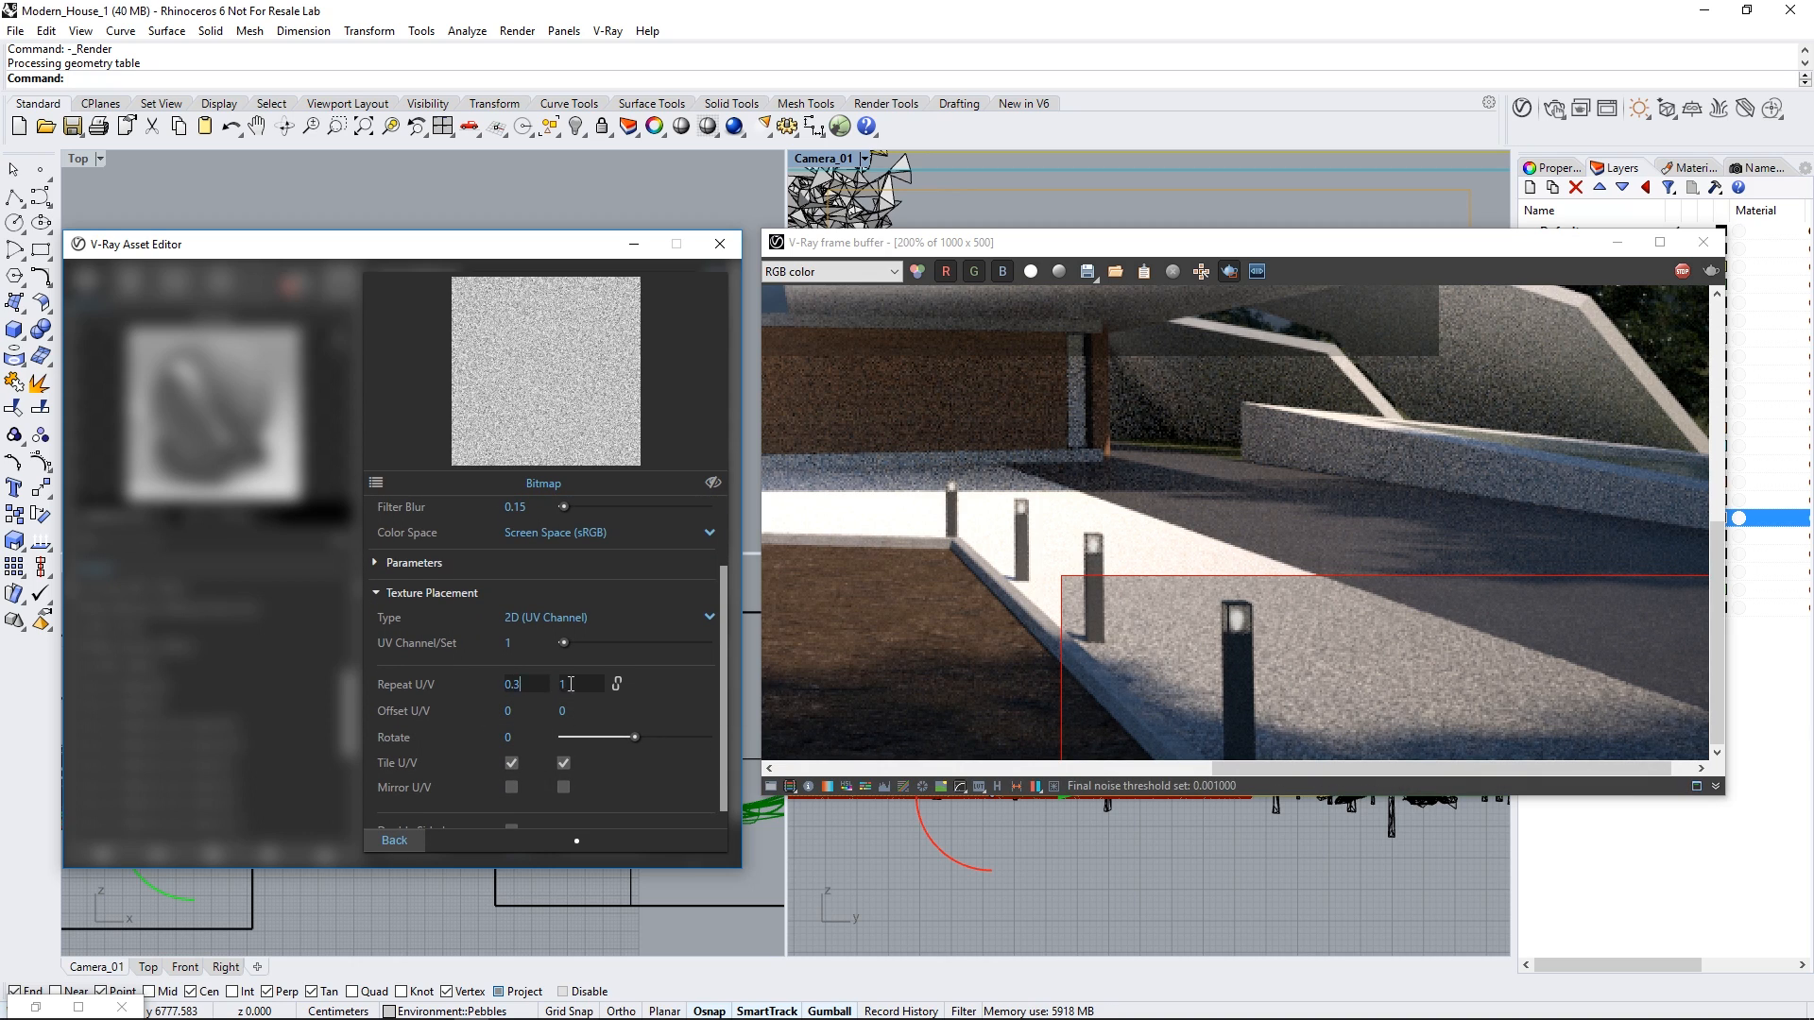
pyautogui.write('0.3')
pyautogui.press('Return')
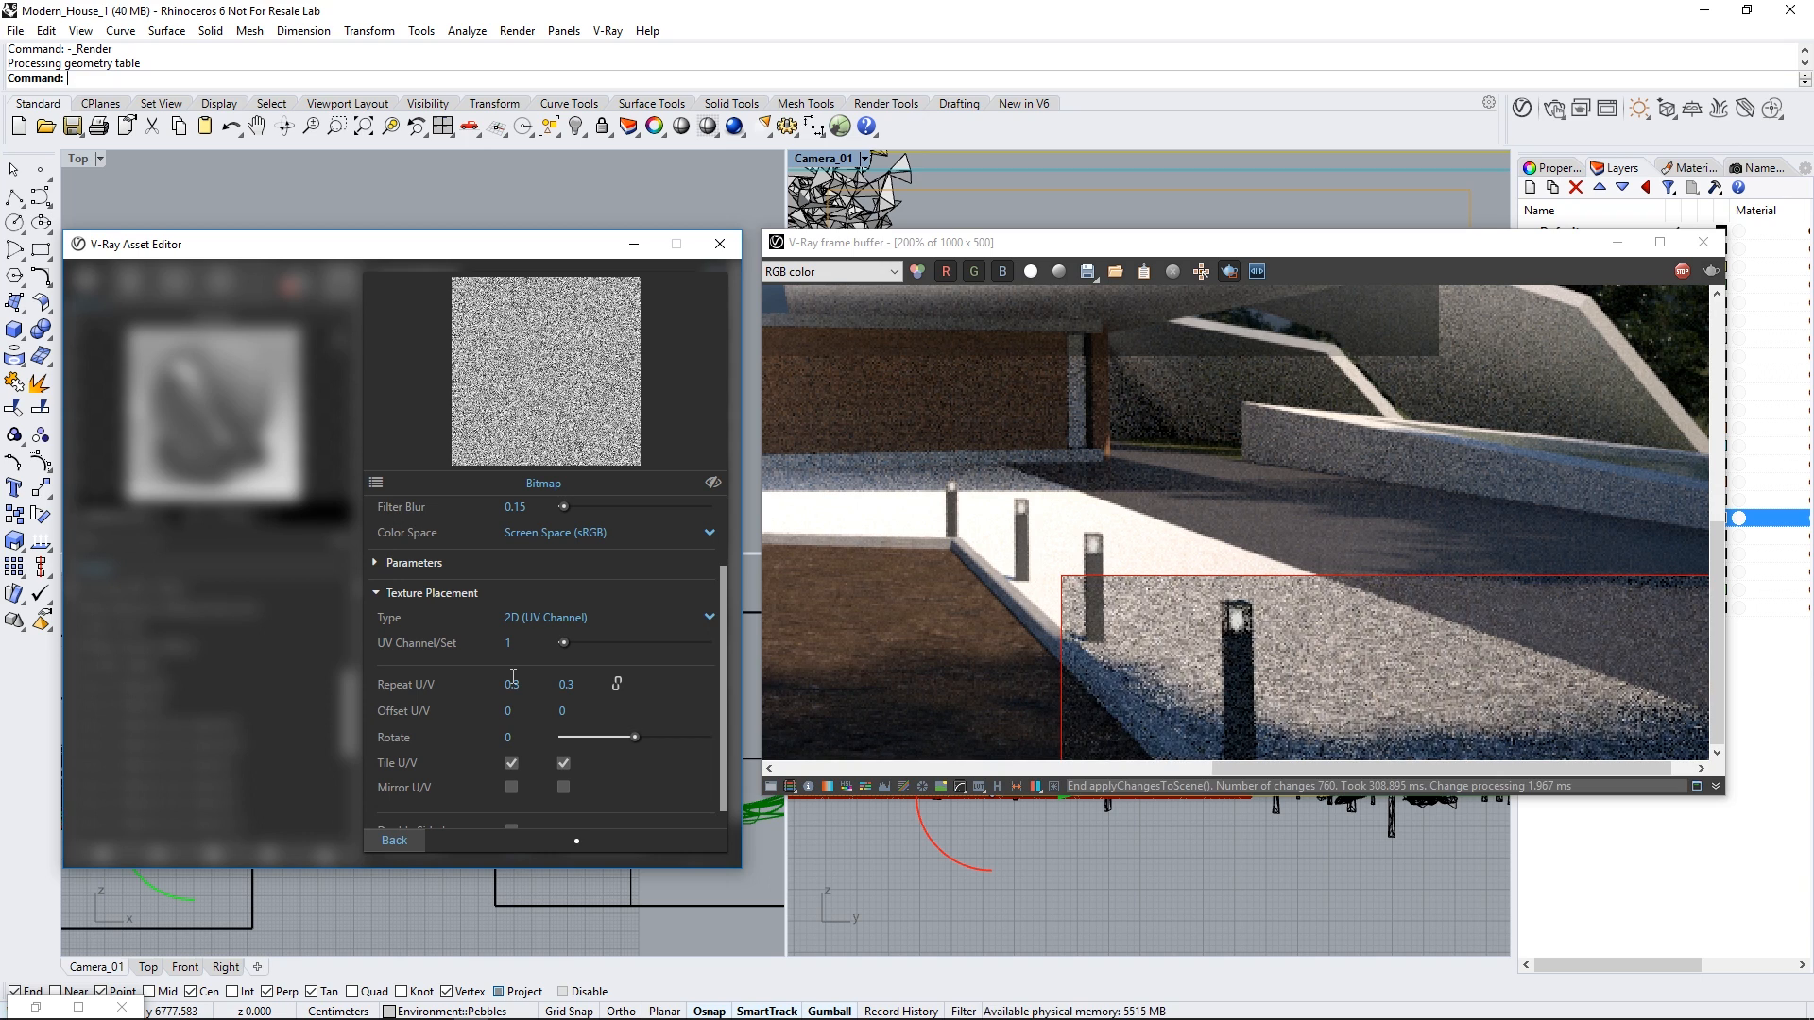
pyautogui.click(416, 843)
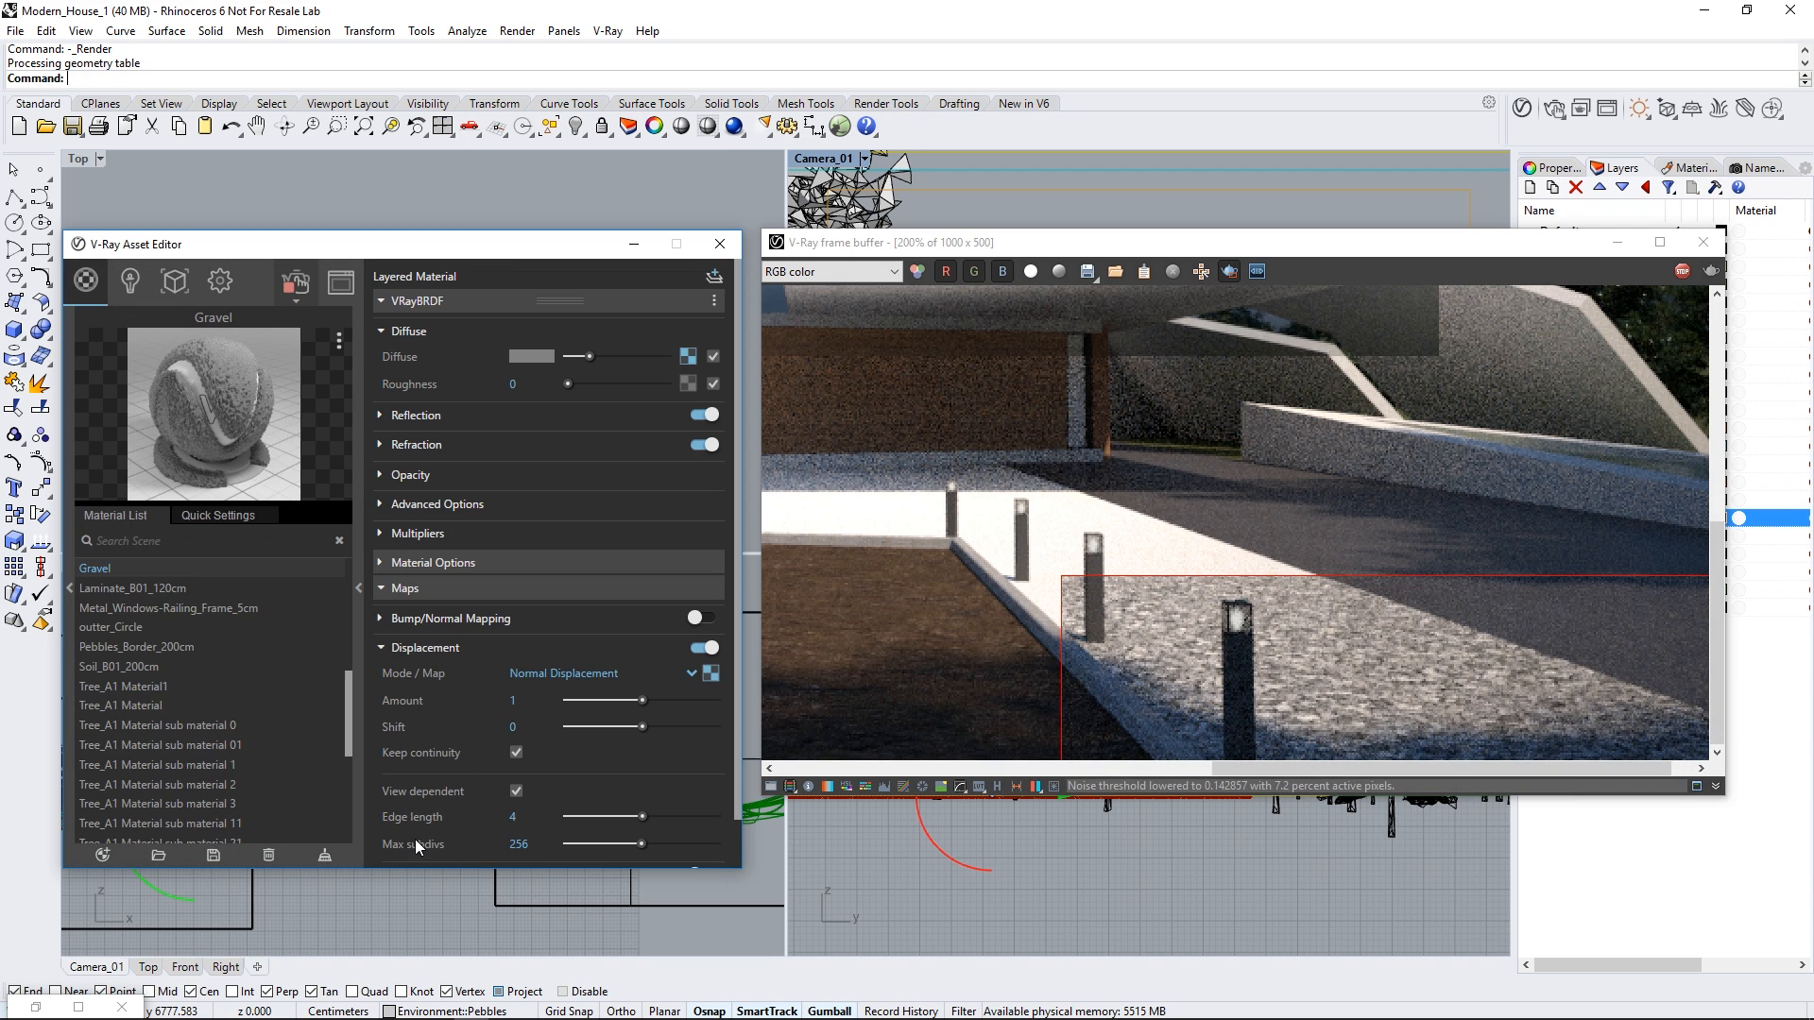
# Step: Set the Gravel displacement bitmap's Repeat U/V to 0.3 and 0.3, matching the diffuse texture
pyautogui.scroll(-1, 705, 658)
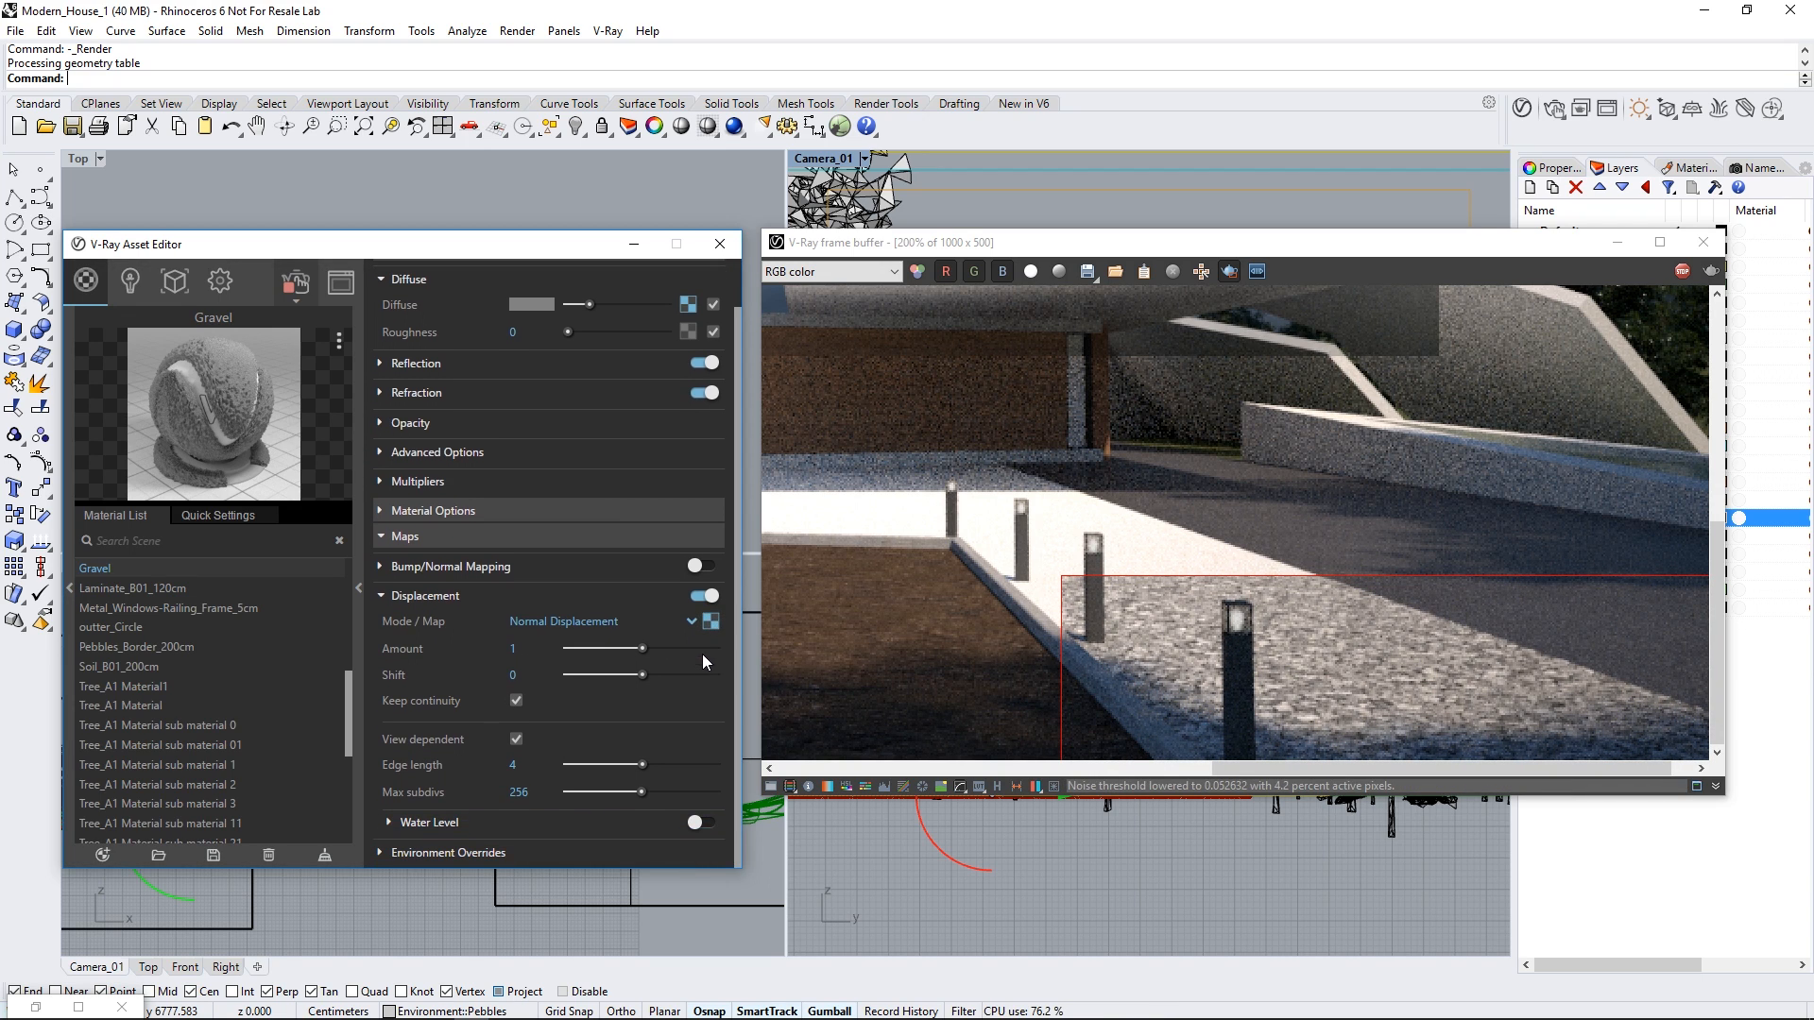
pyautogui.click(711, 621)
pyautogui.click(467, 697)
pyautogui.scroll(-2, 521, 745)
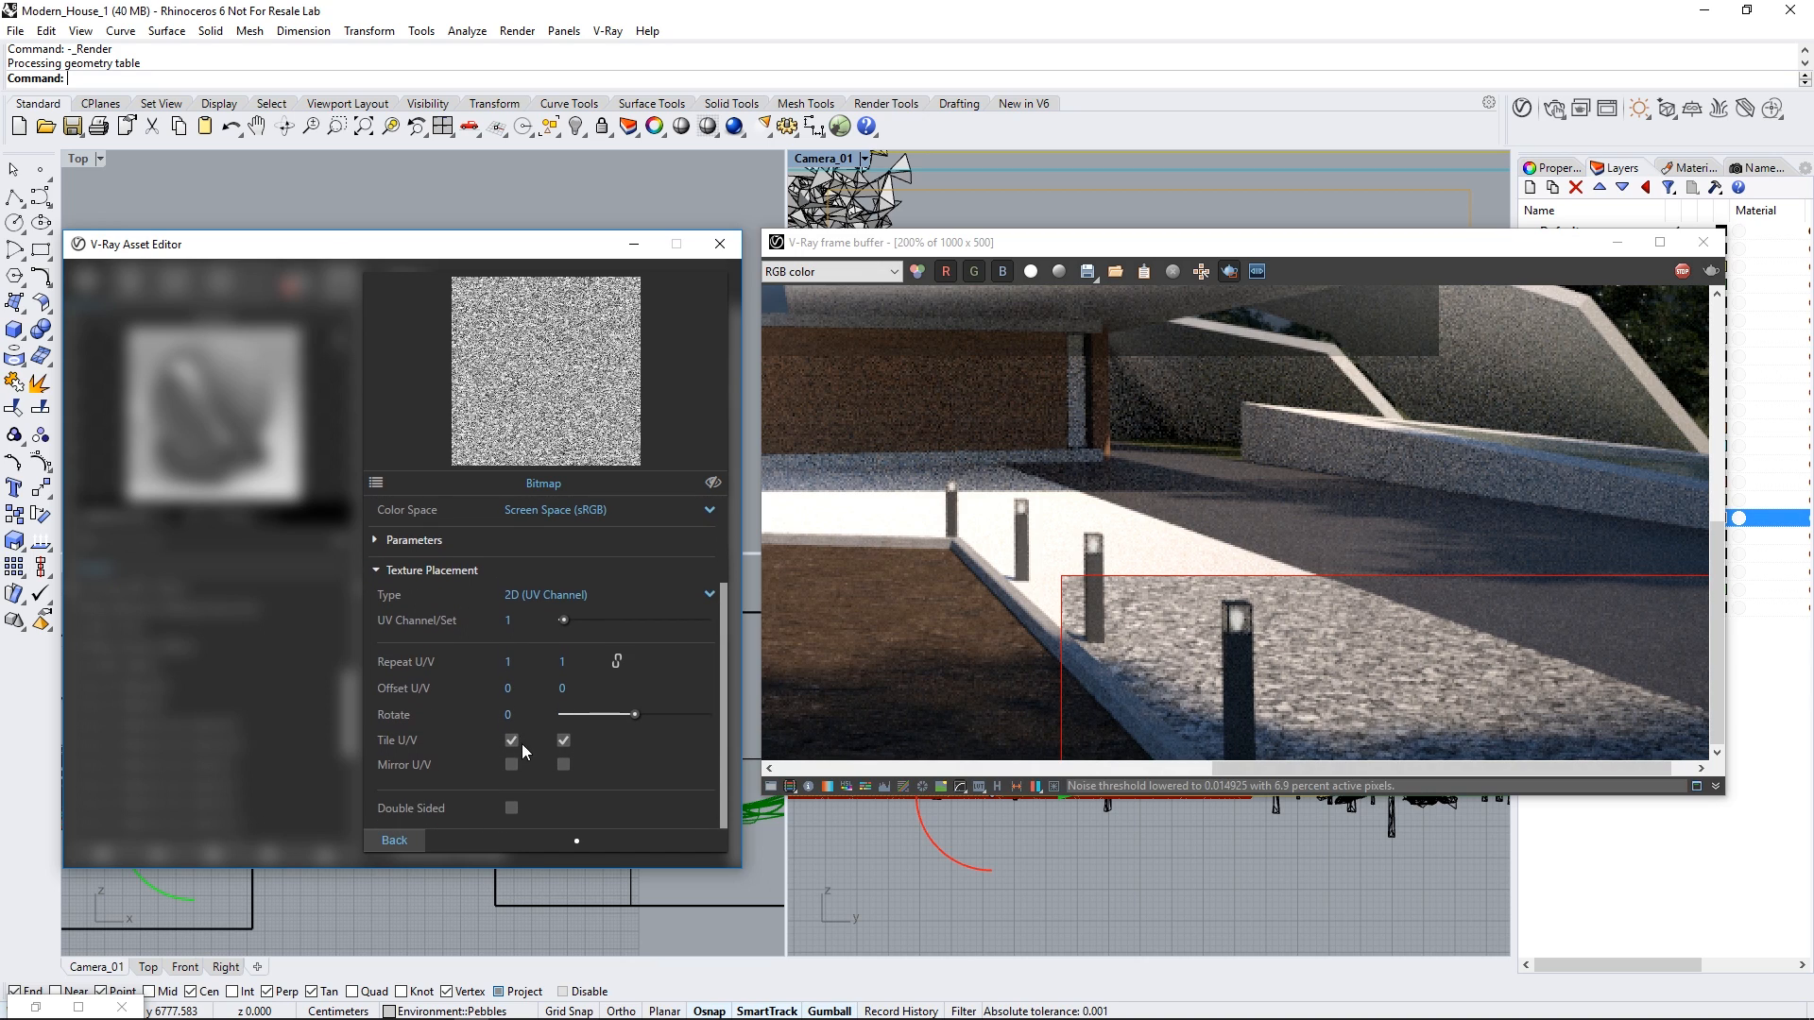
pyautogui.moveTo(520, 664); pyautogui.dragTo(491, 665)
pyautogui.write('0.3')
pyautogui.press('Return')
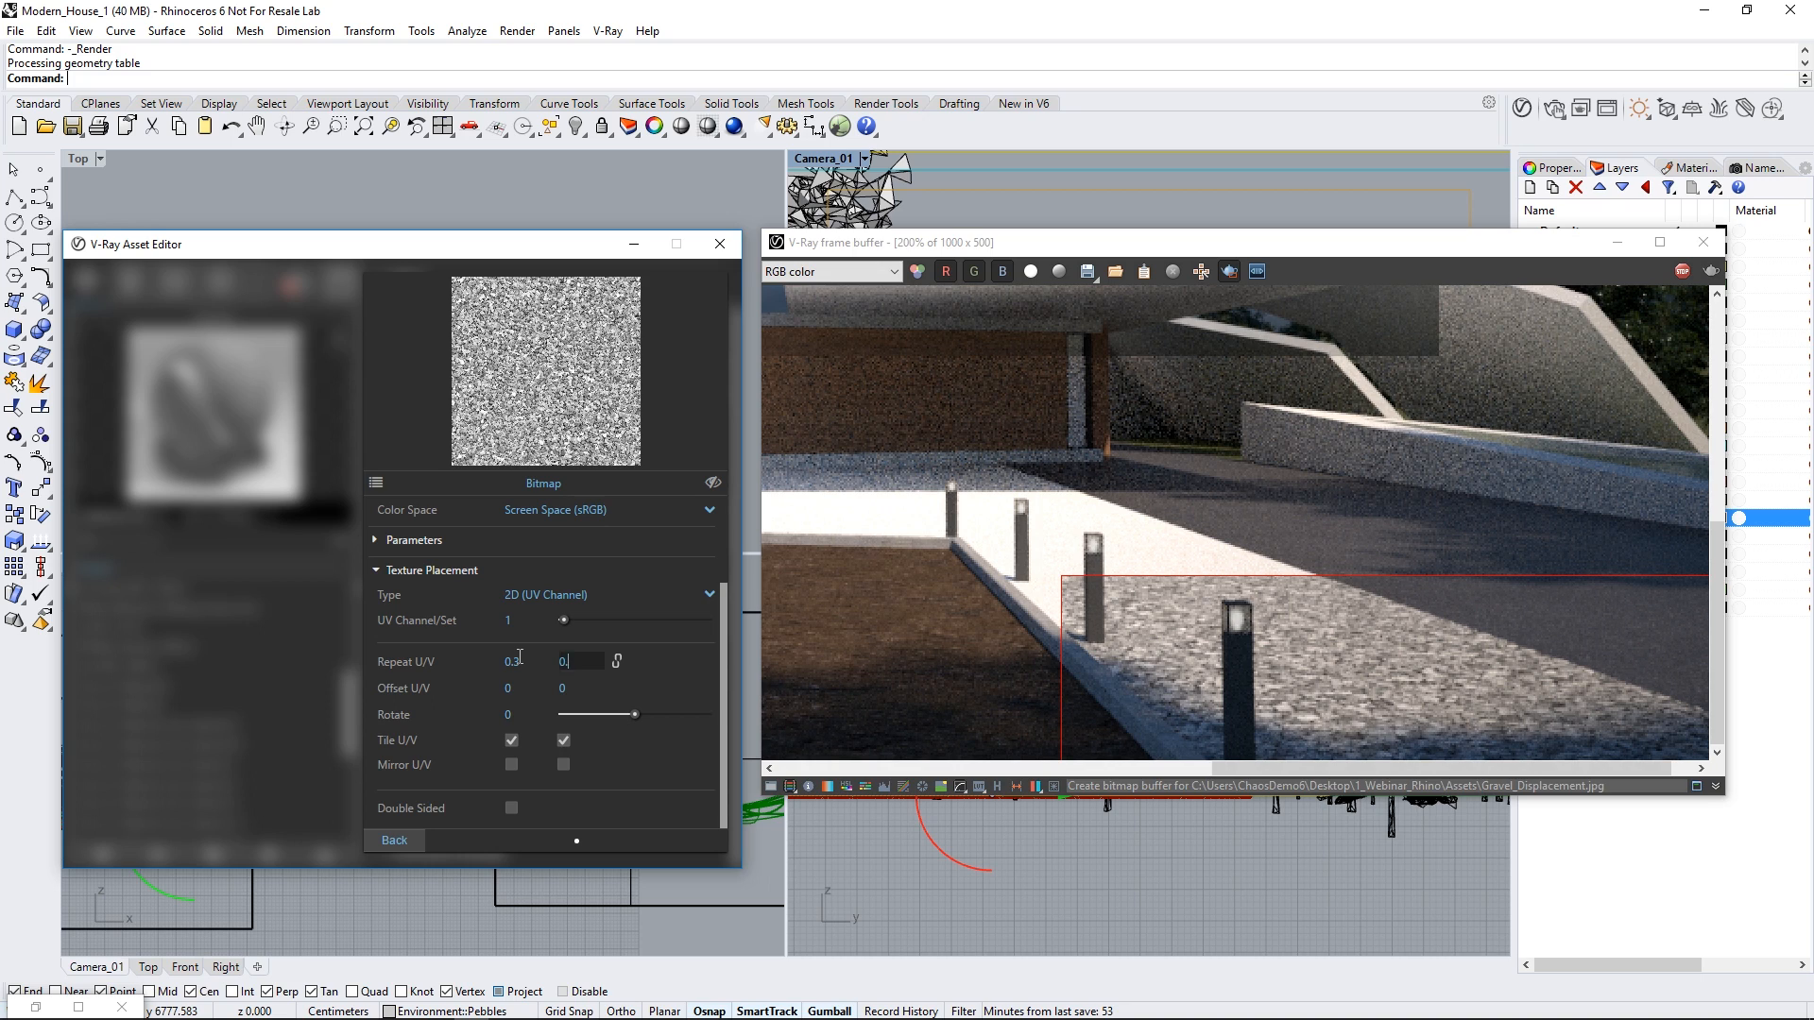
pyautogui.click(391, 840)
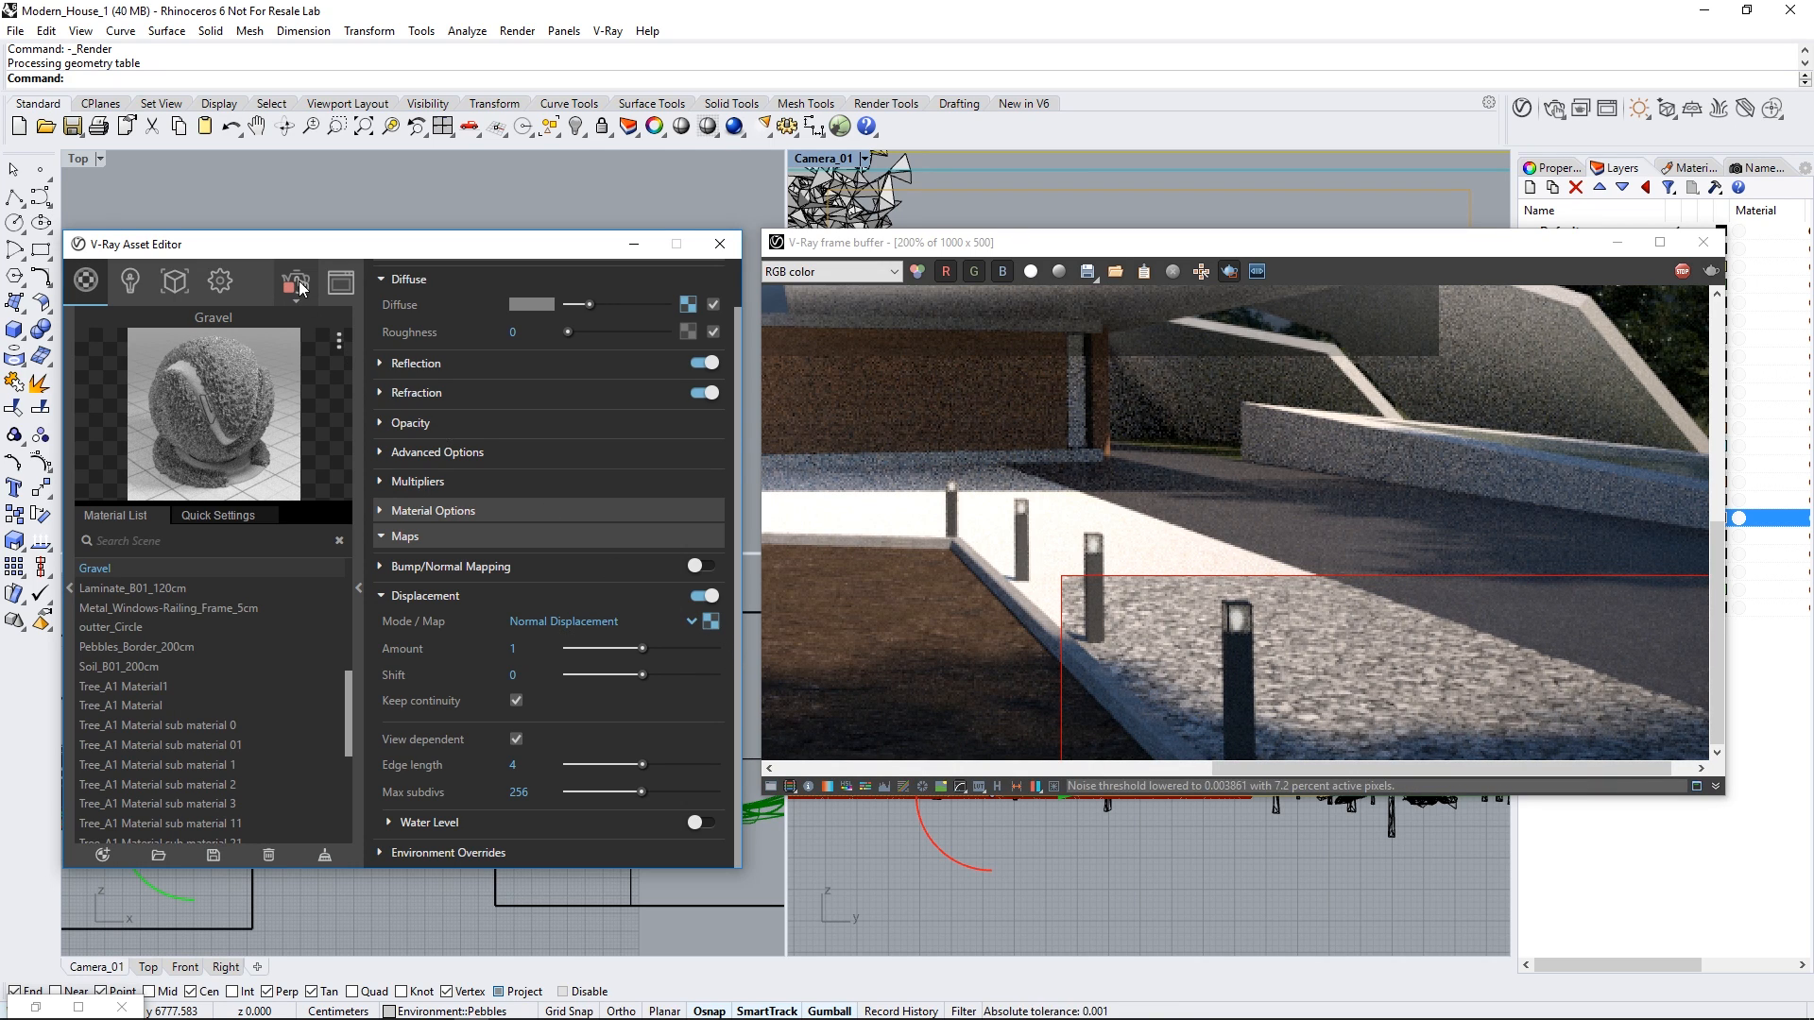
# Step: Stop the interactive render, then give Gravel a dark grey reflection colour and a reflection glossiness of 0.8
pyautogui.click(299, 281)
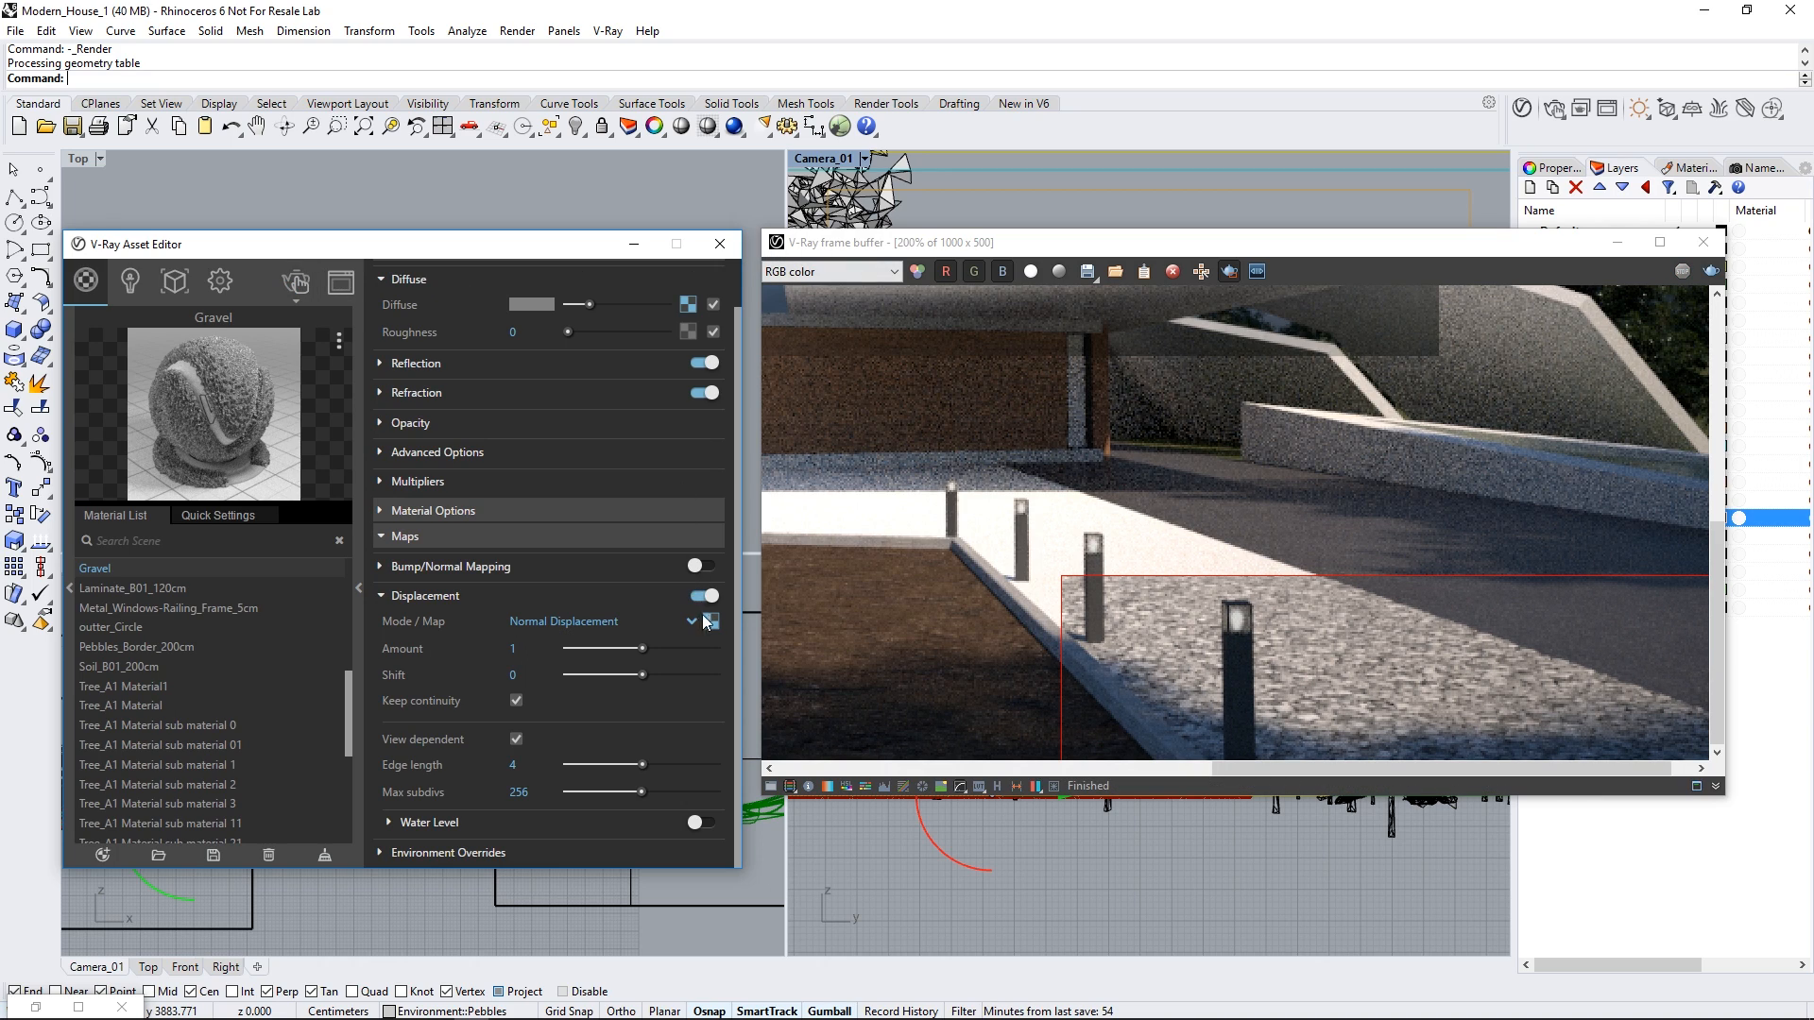
pyautogui.click(417, 366)
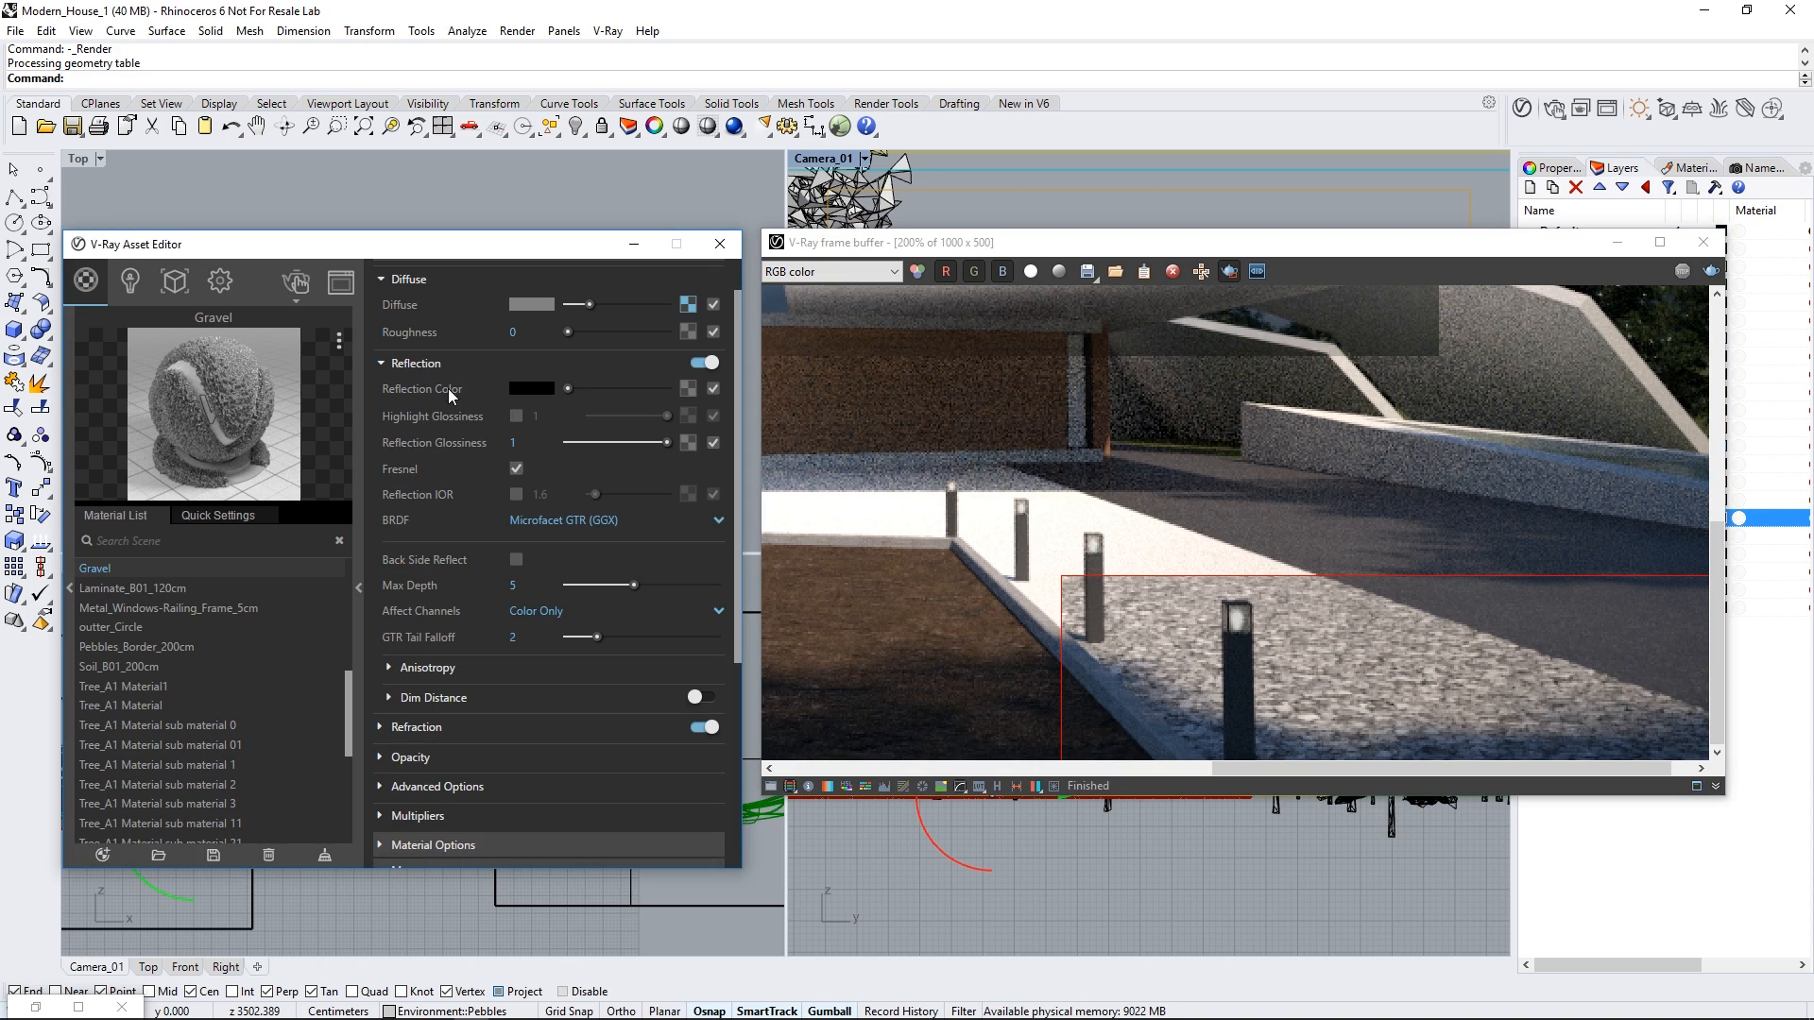
pyautogui.moveTo(576, 389); pyautogui.dragTo(580, 389)
pyautogui.doubleClick(533, 447)
pyautogui.write('0.')
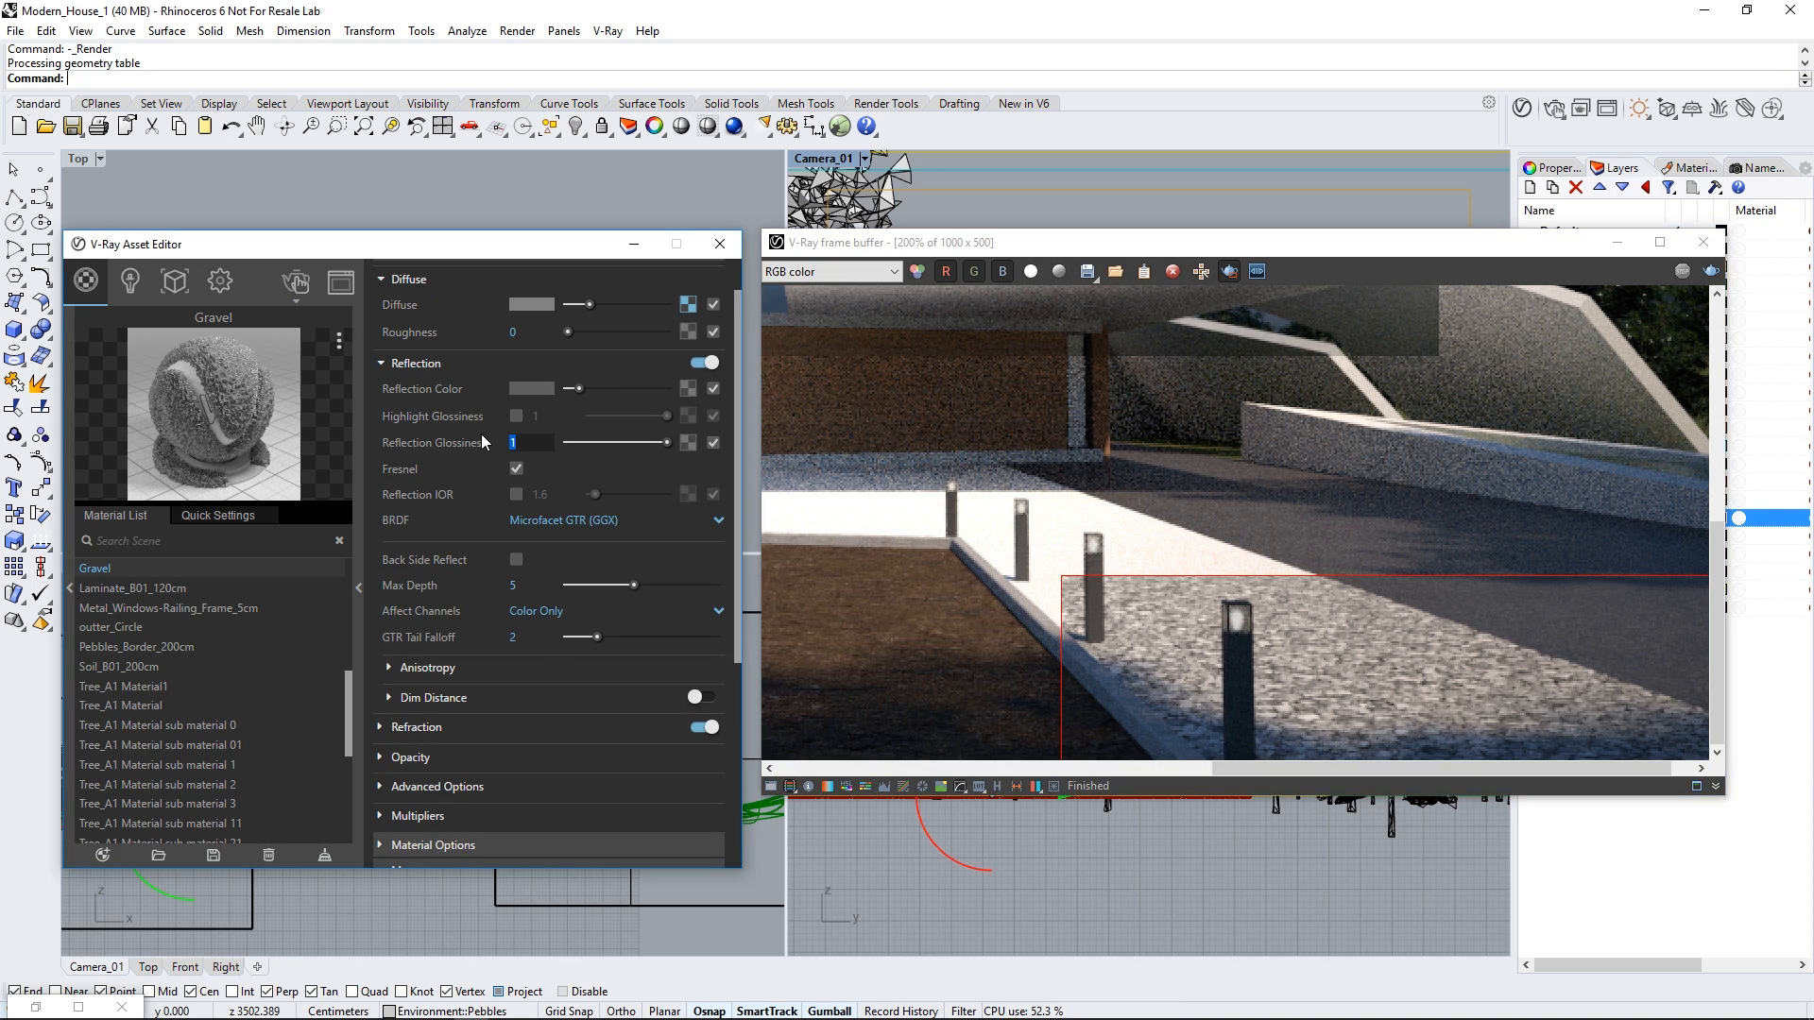
pyautogui.write('8')
pyautogui.press('Return')
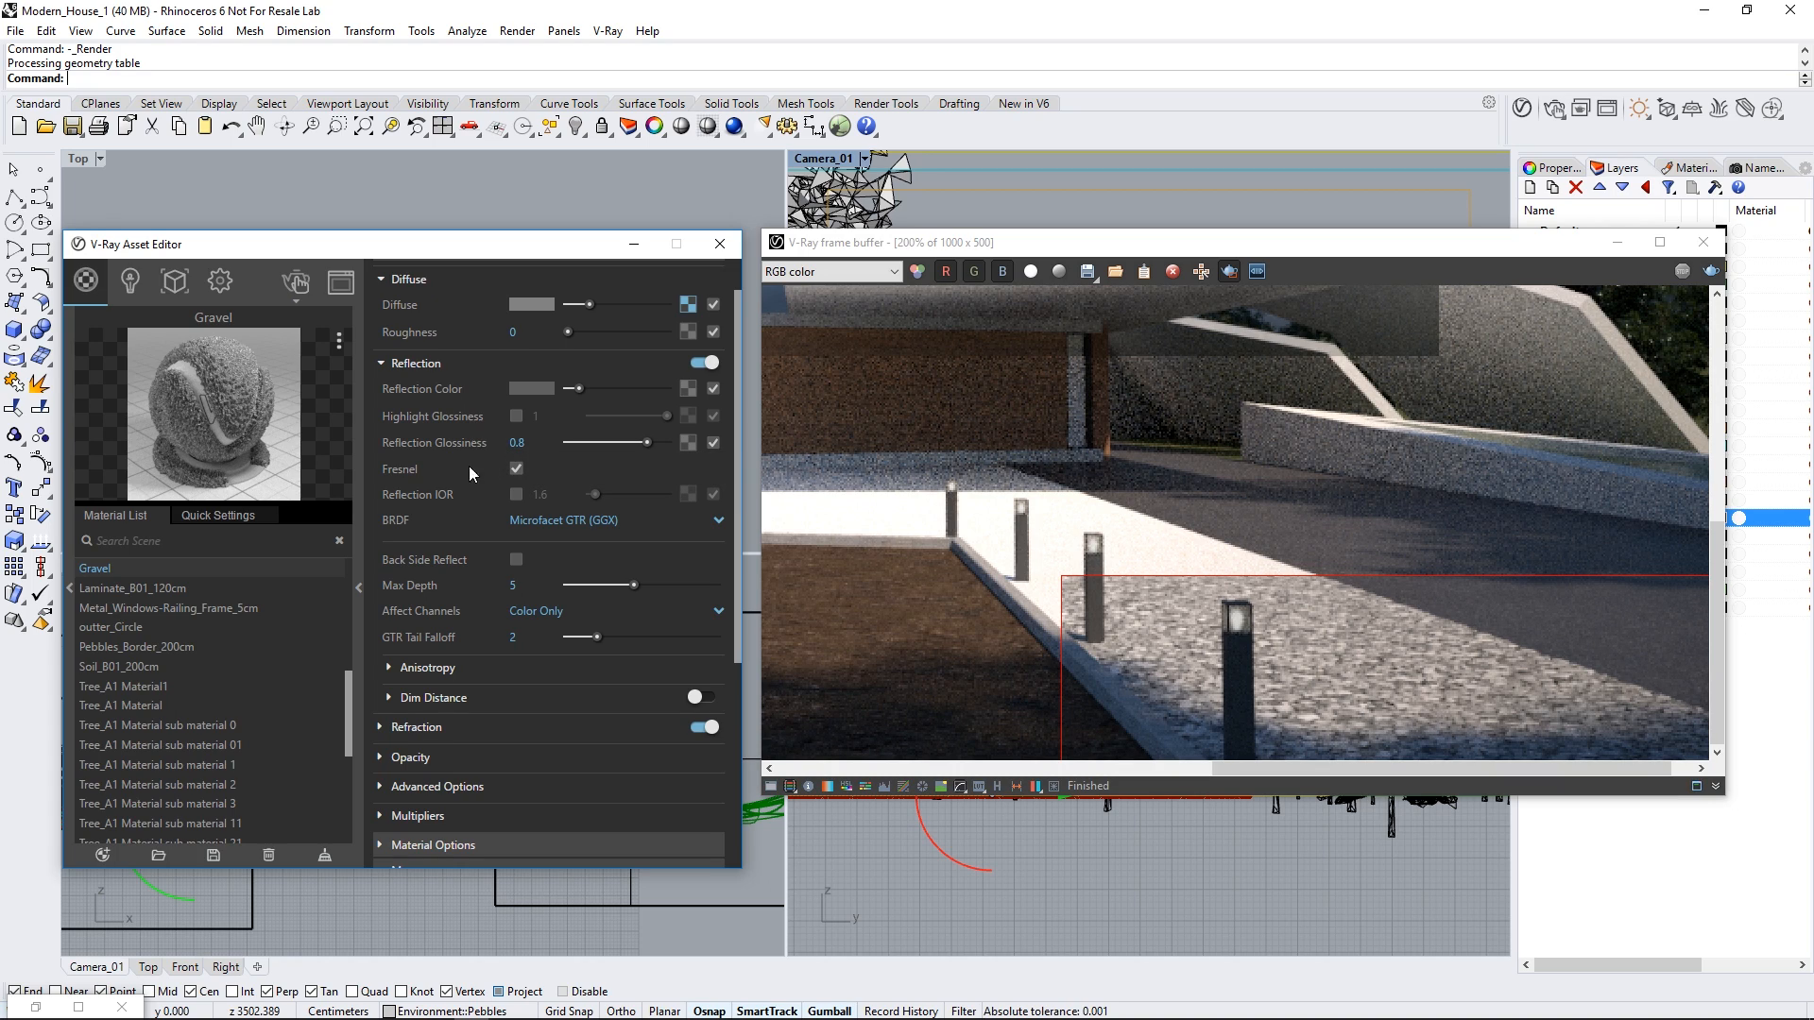
# Step: Set Gravel's displacement amount to 3, view the render at 100%, and turn off the region render
pyautogui.scroll(-4, 512, 605)
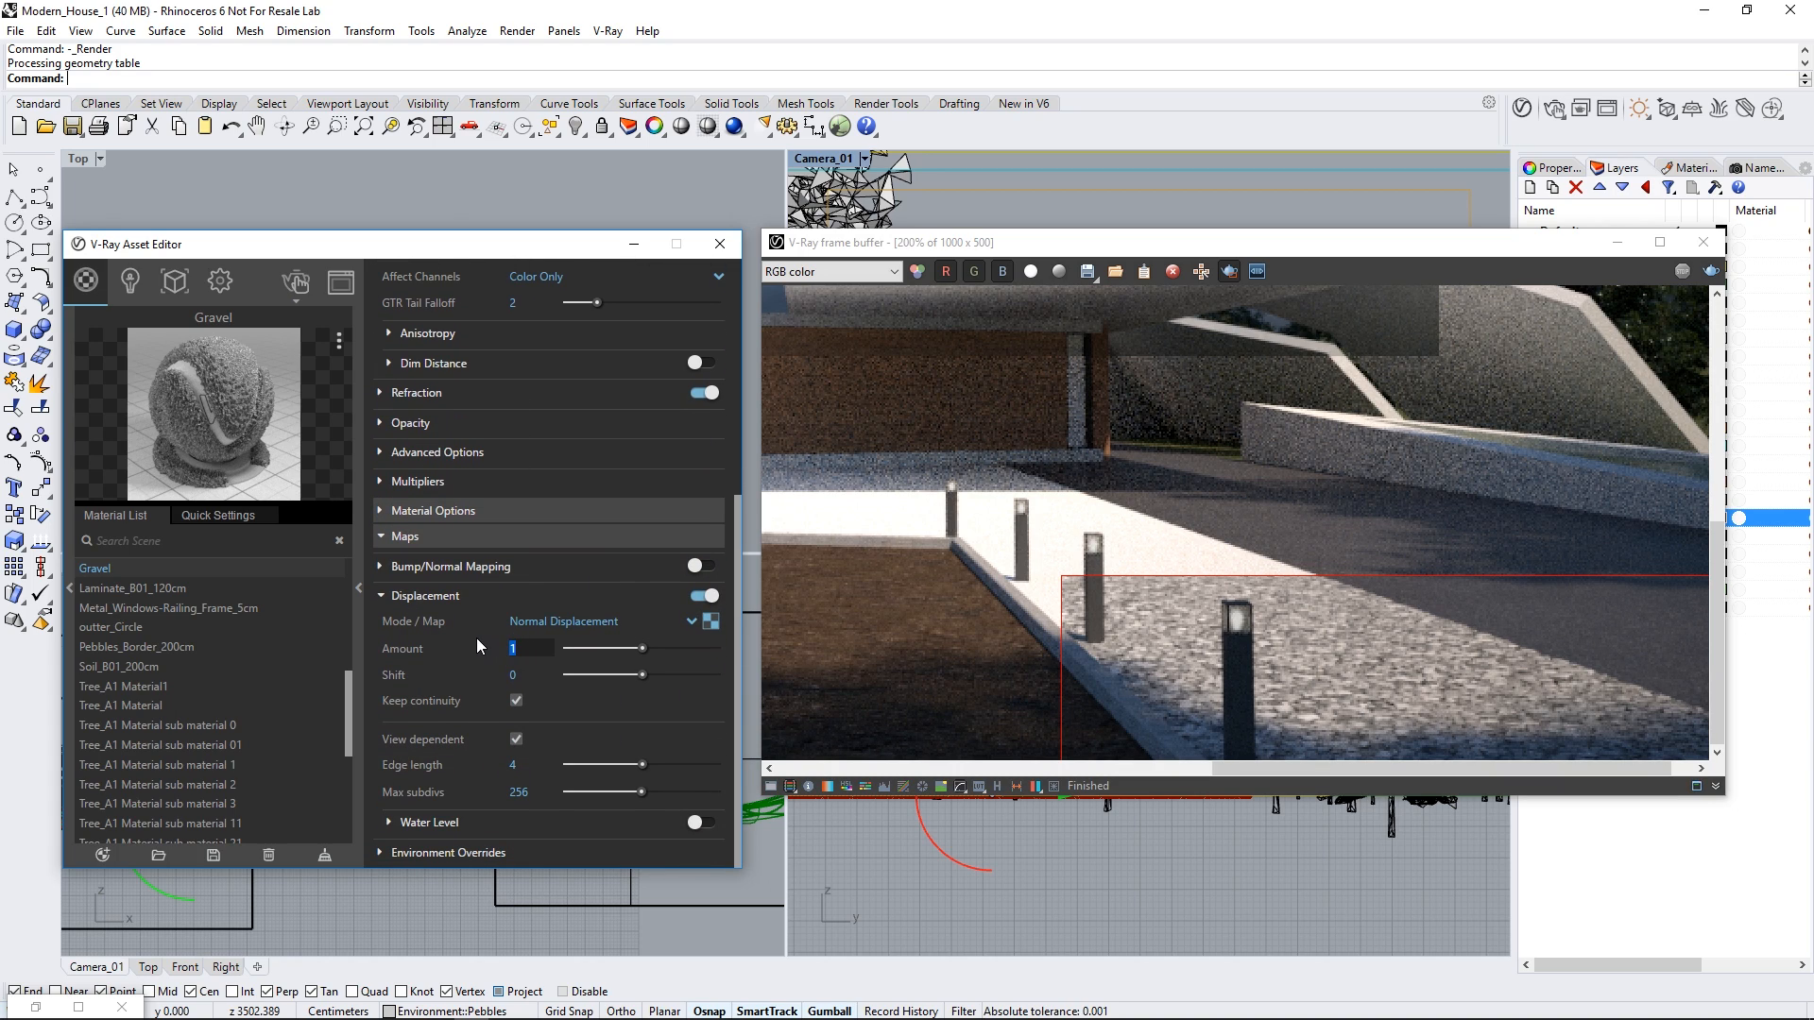
pyautogui.press('Return')
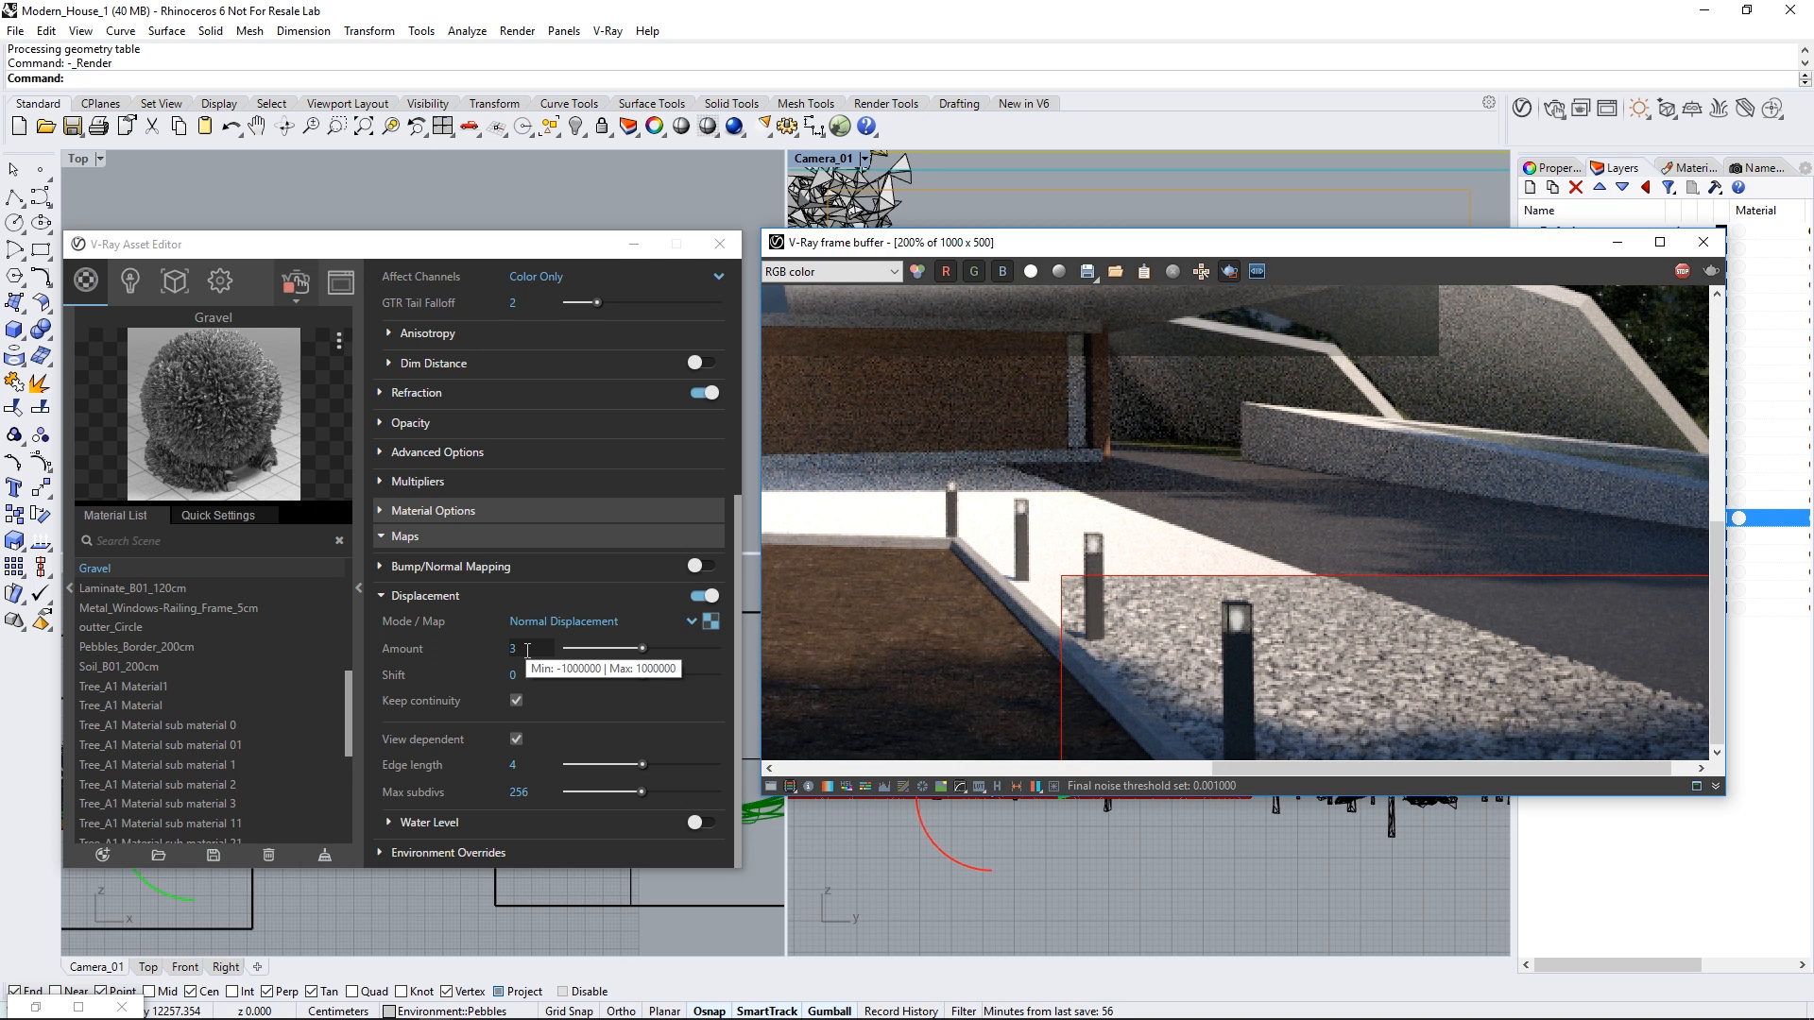
pyautogui.doubleClick(909, 571)
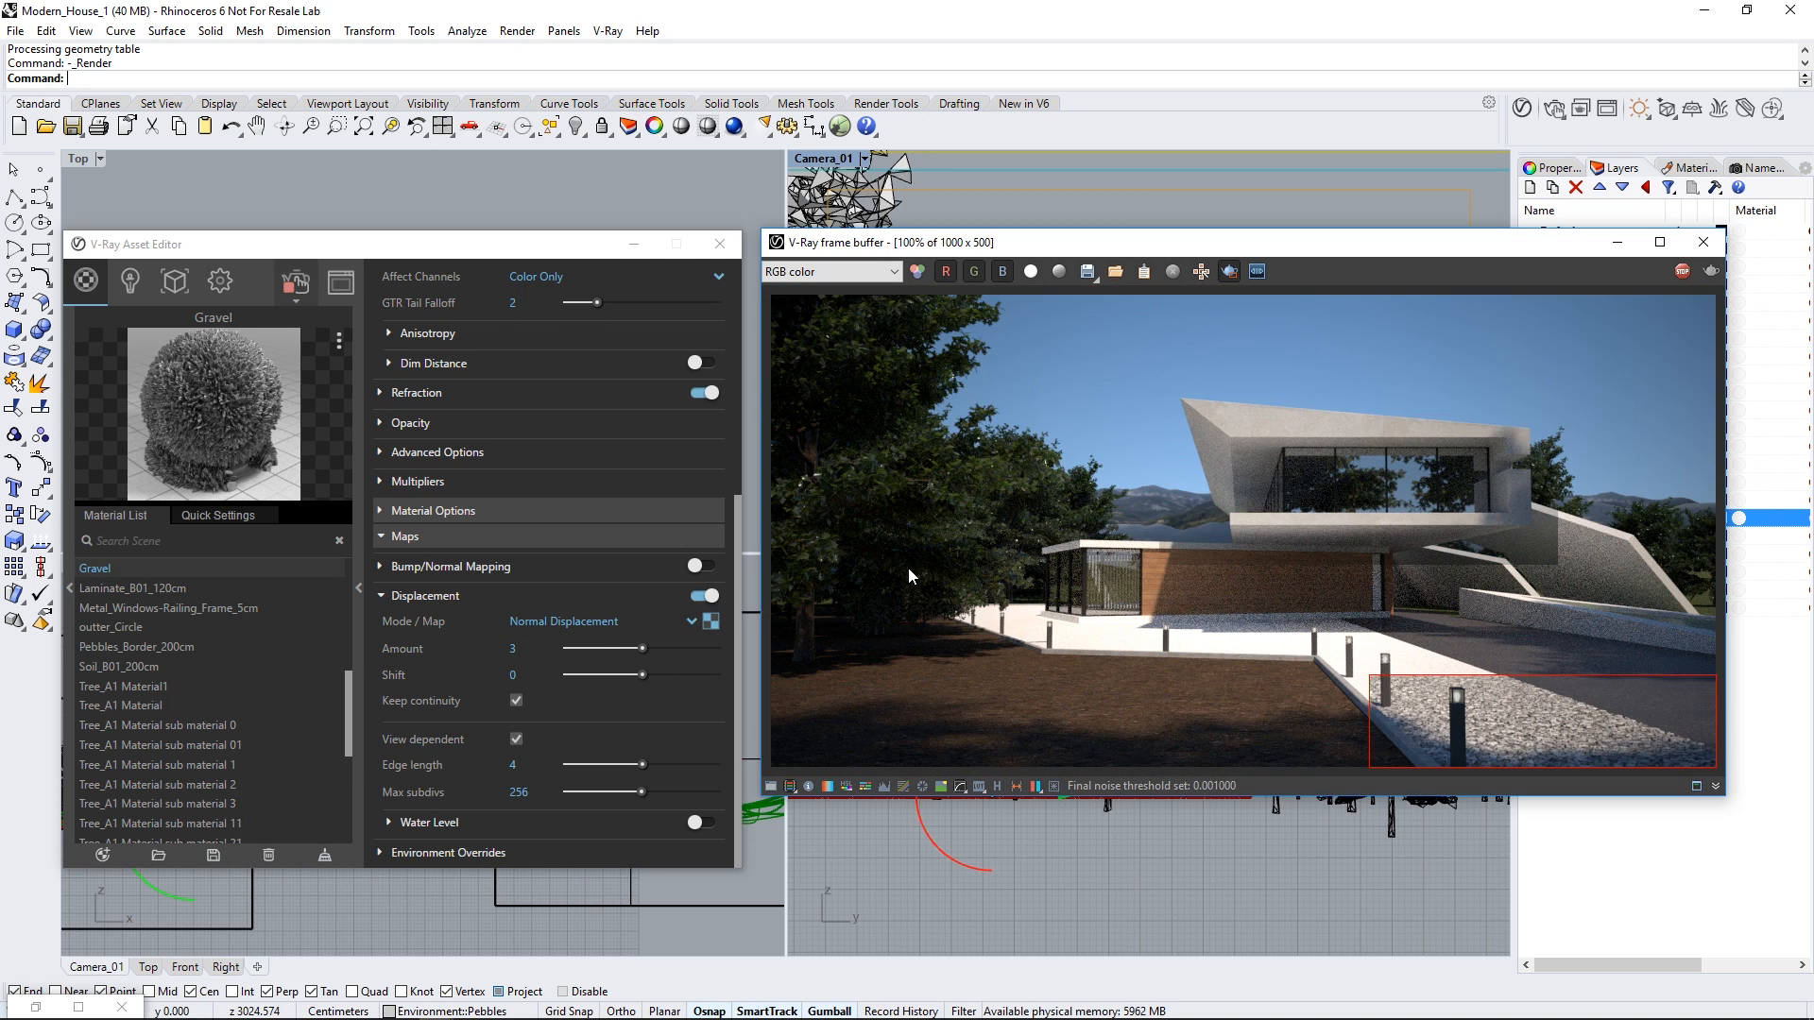
pyautogui.click(1229, 272)
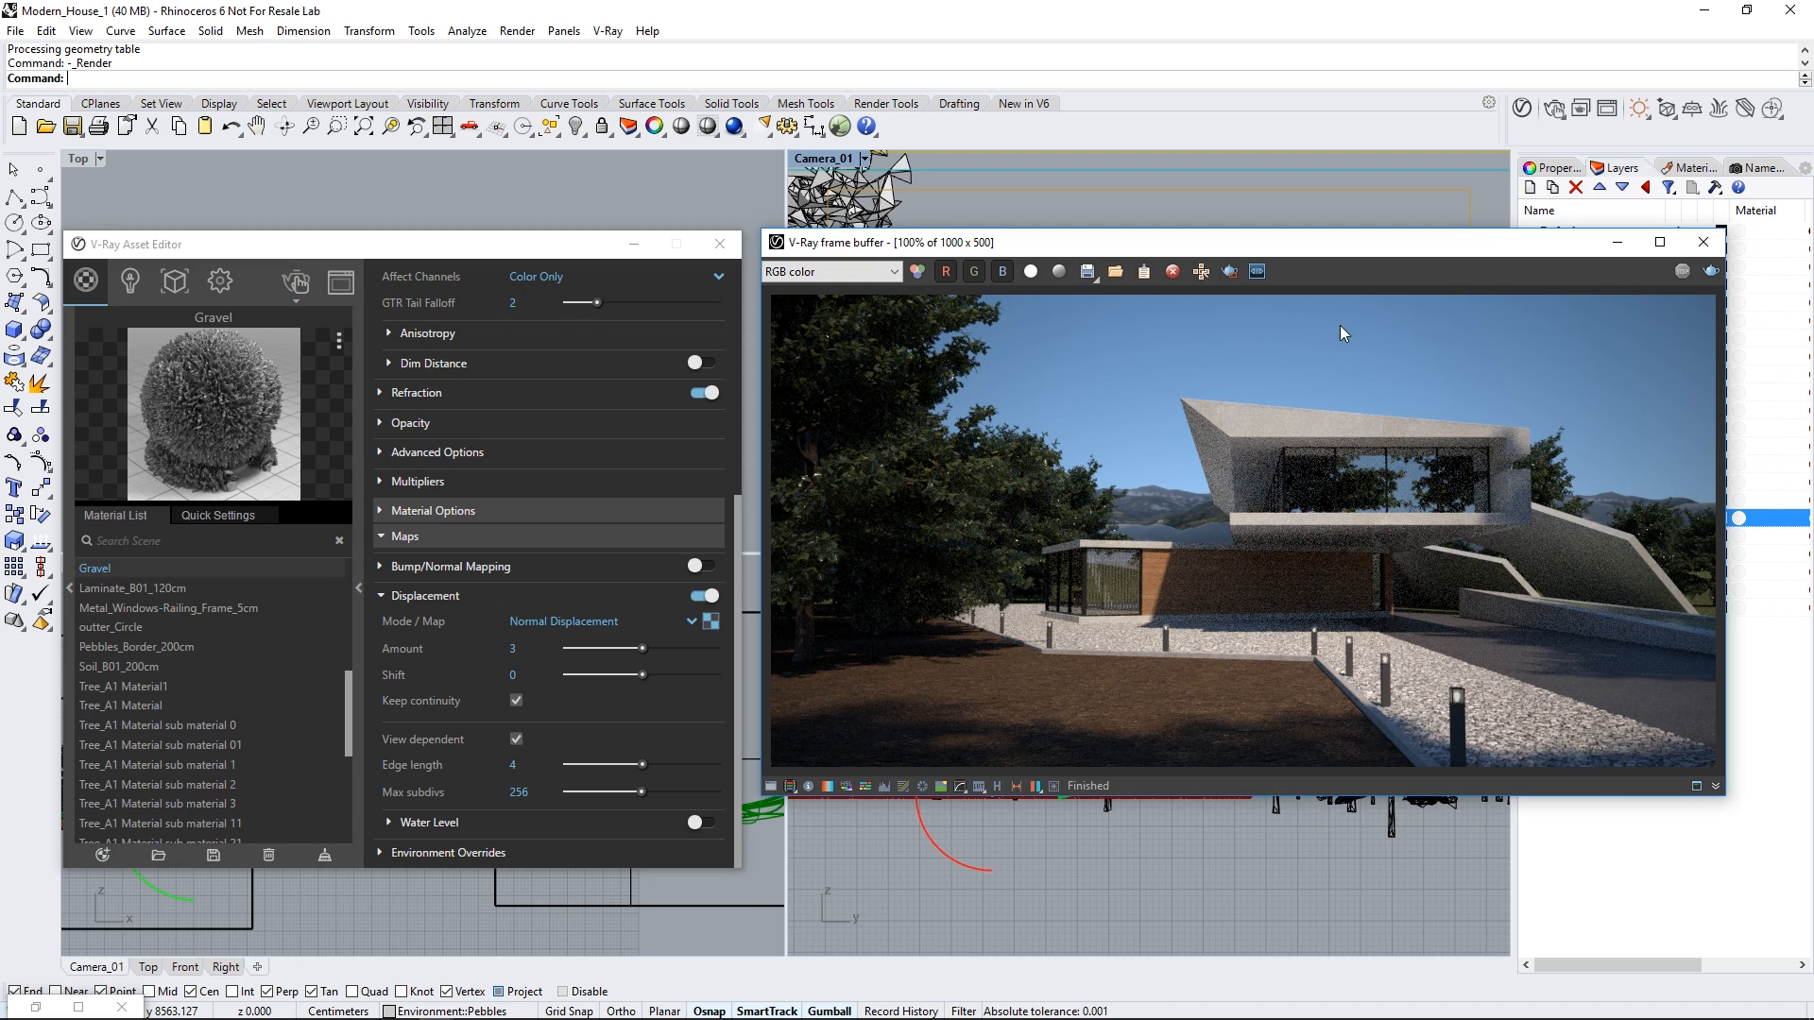
# Step: Enable the Render in Project component in Grasshopper, enable the Fur Object, and restart the interactive render
pyautogui.click(176, 291)
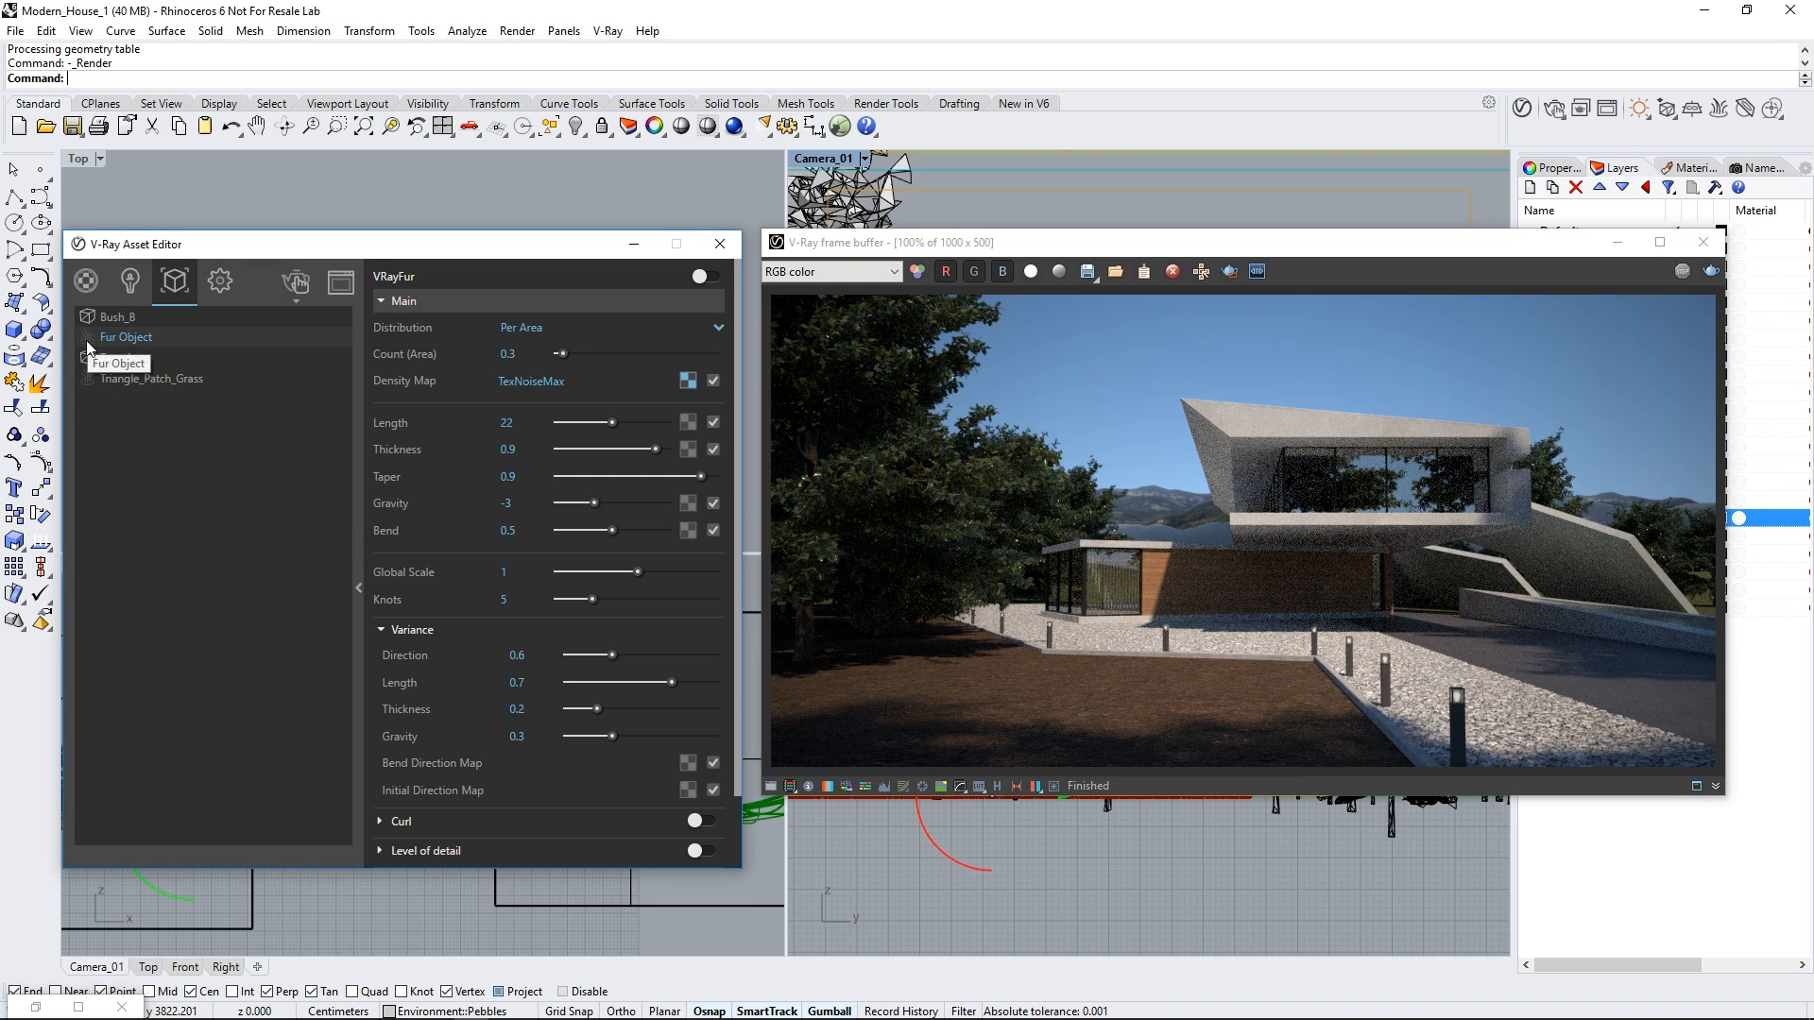
pyautogui.click(35, 1007)
pyautogui.moveTo(1115, 241); pyautogui.dragTo(782, 248)
pyautogui.rightClick(1563, 501)
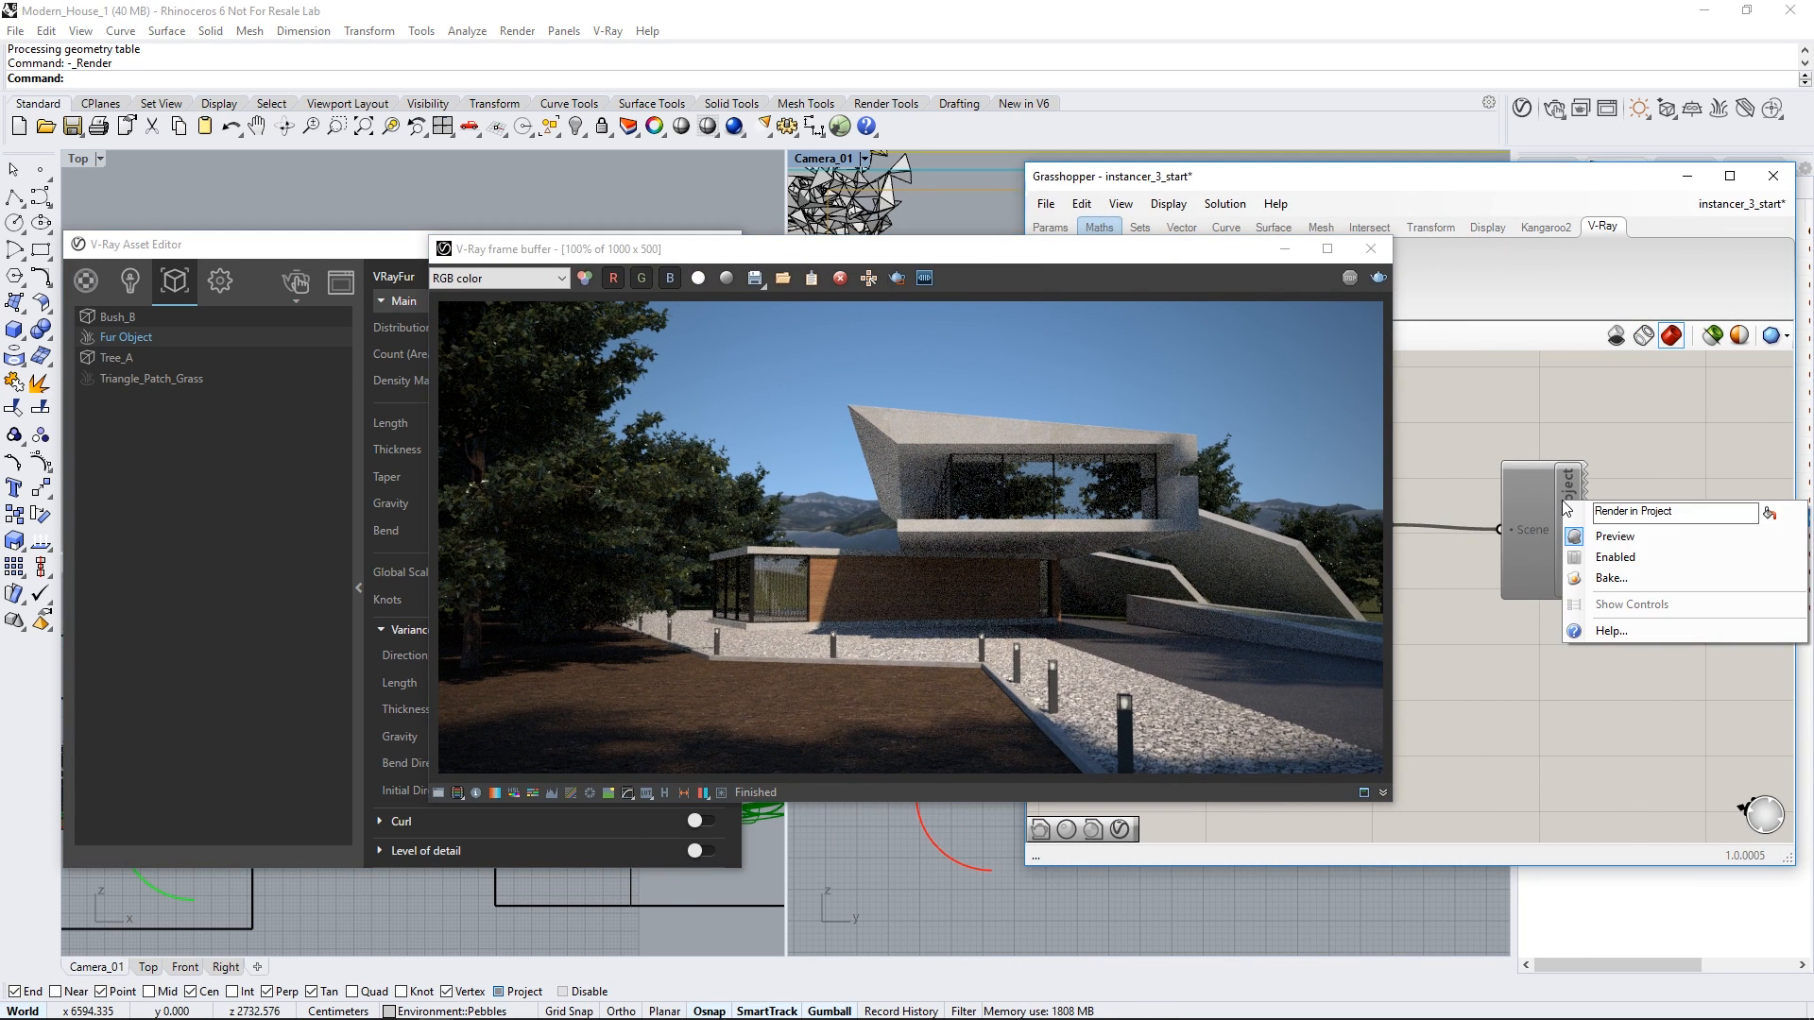
pyautogui.click(1595, 556)
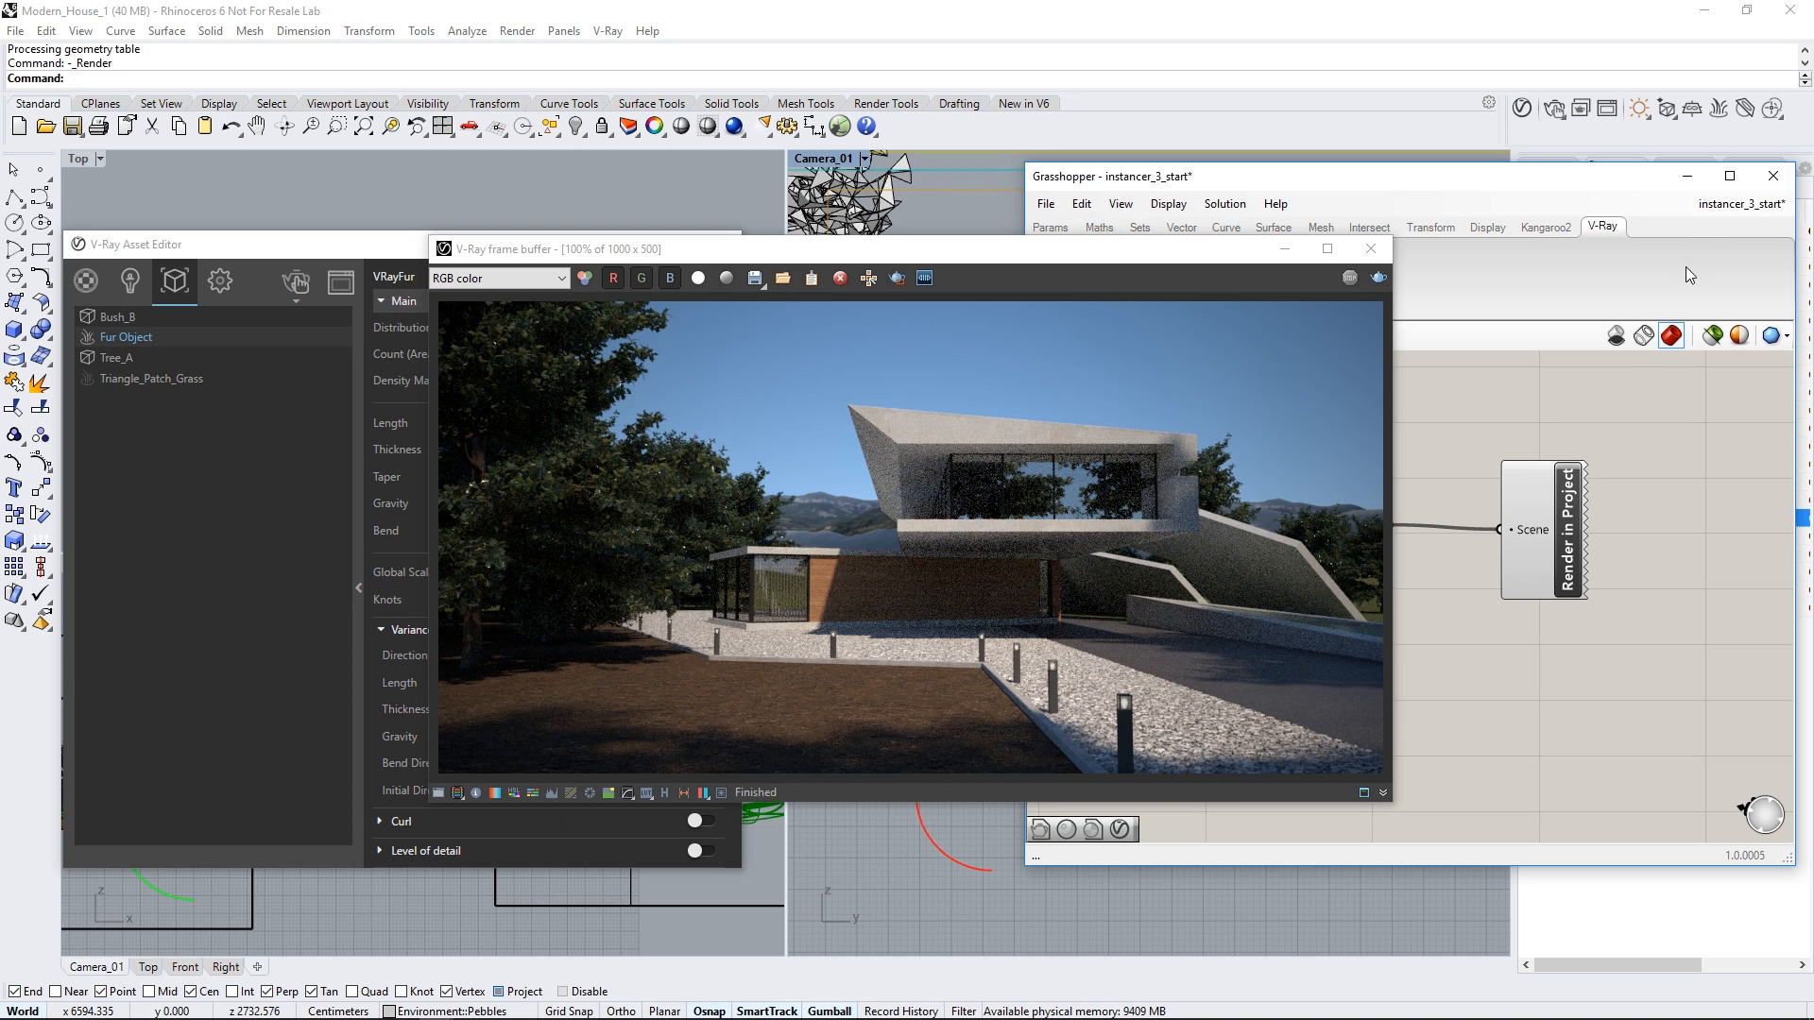
pyautogui.click(1687, 176)
pyautogui.moveTo(927, 253); pyautogui.dragTo(1255, 249)
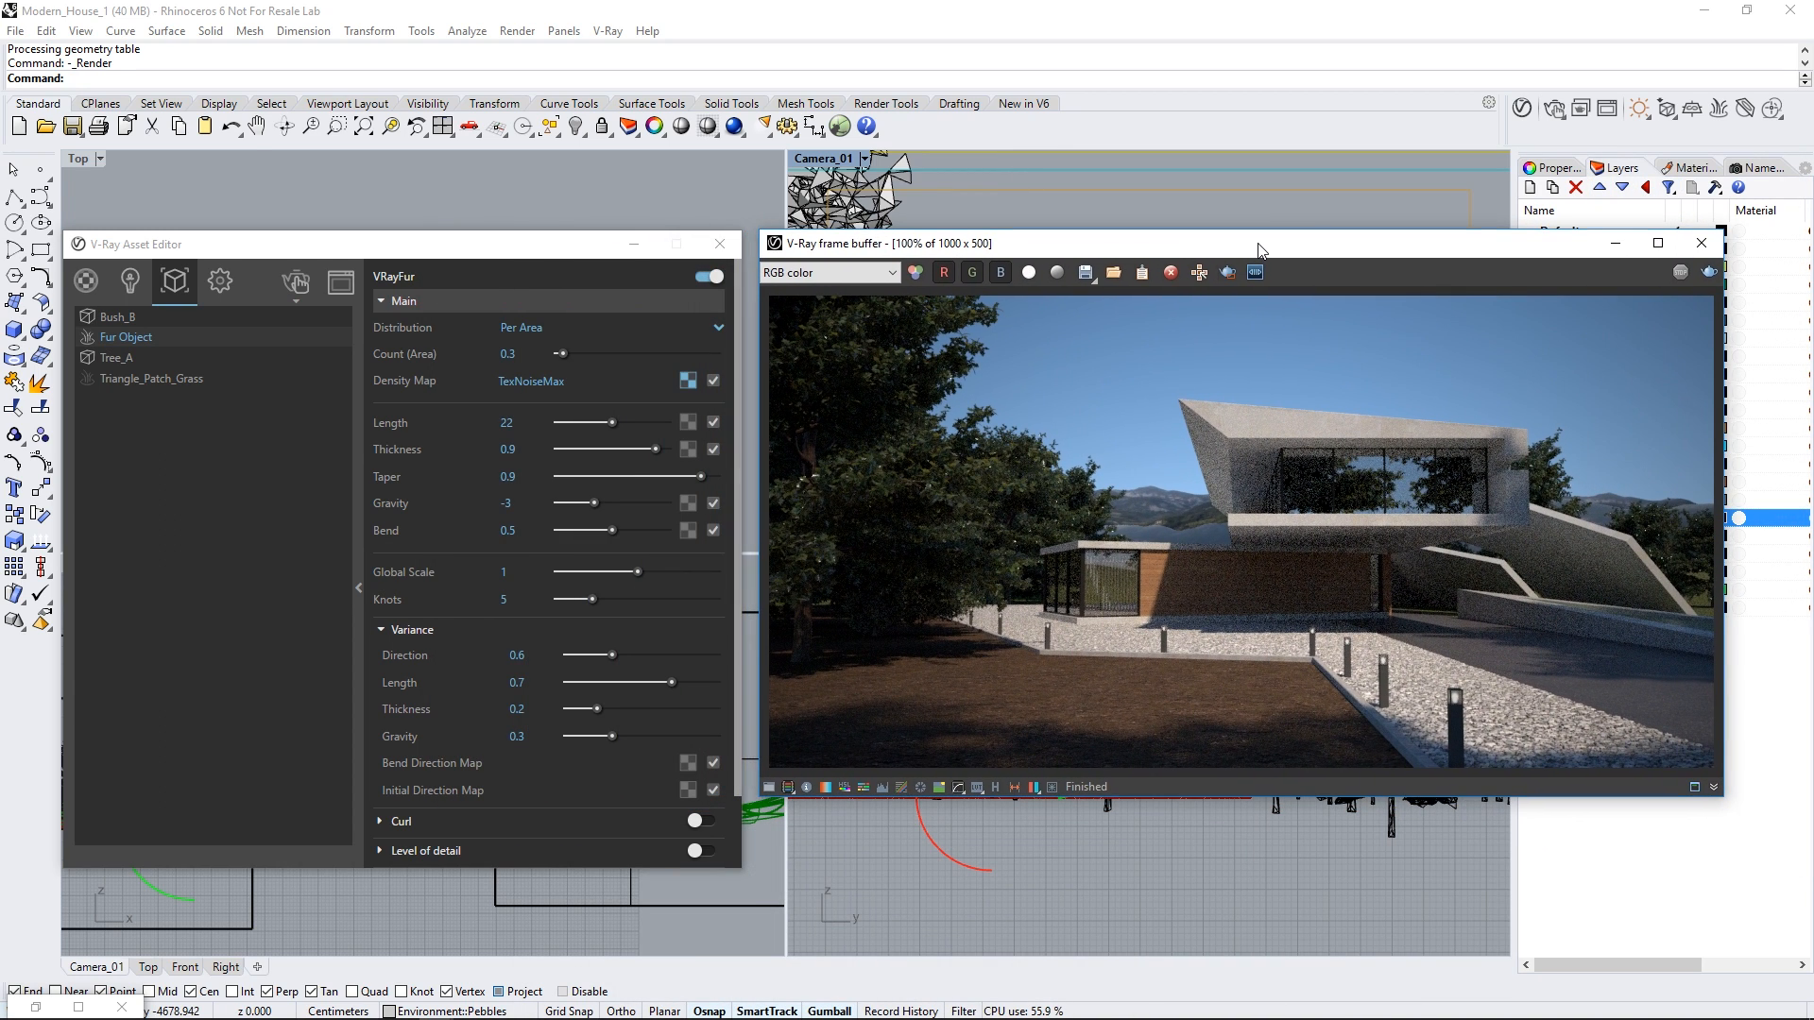
pyautogui.click(294, 281)
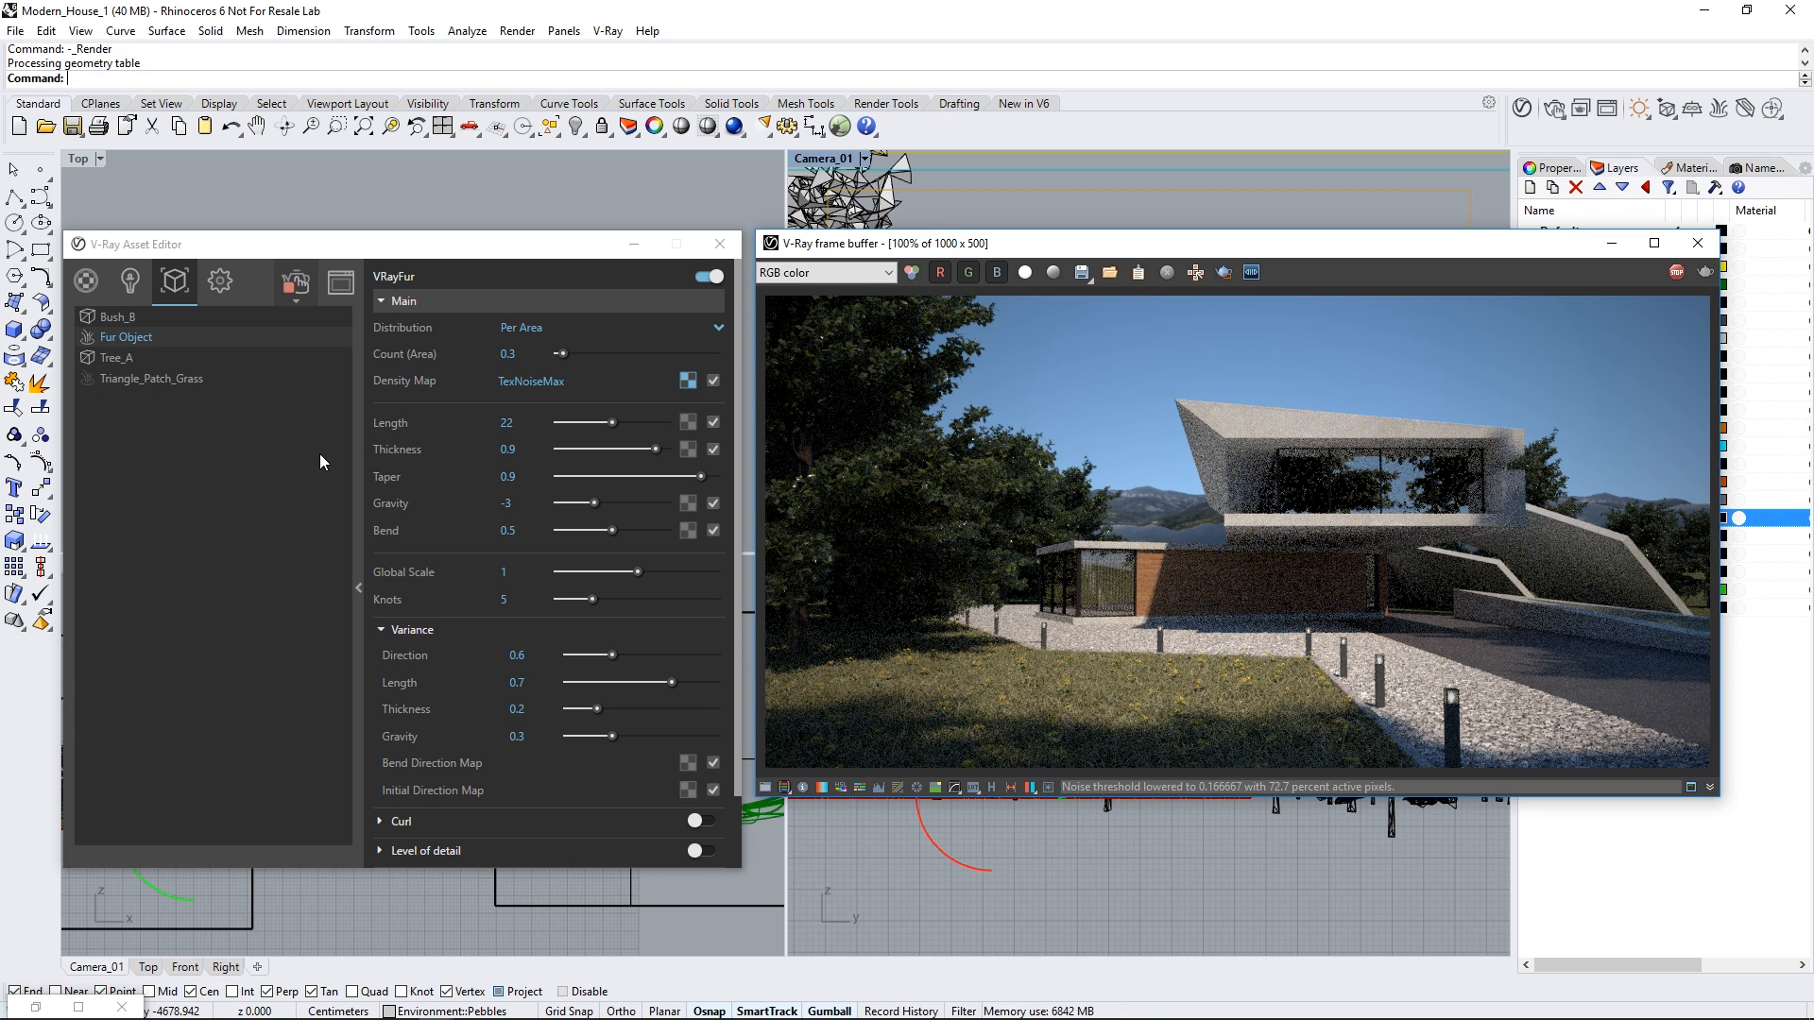
# Step: Enable the Volumetric Environment with type Aerial Perspective and link it to the Sun_shadows sun
pyautogui.click(222, 284)
pyautogui.click(416, 360)
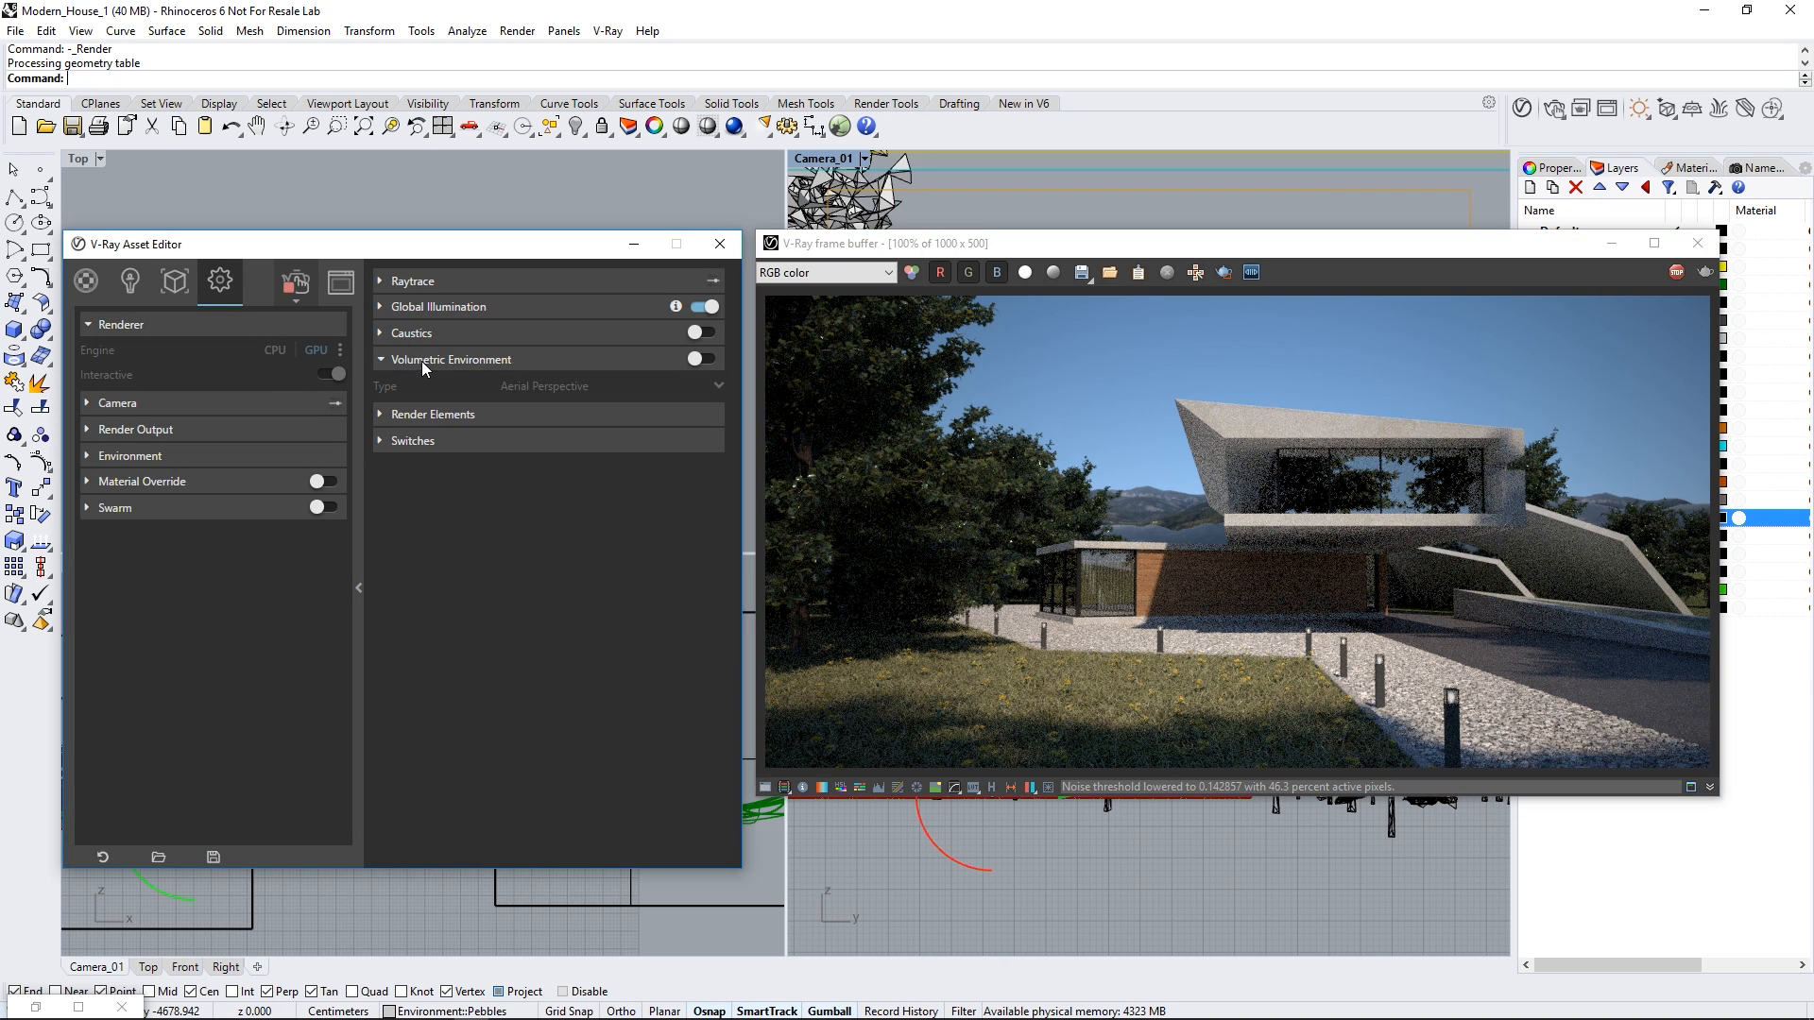
pyautogui.click(709, 361)
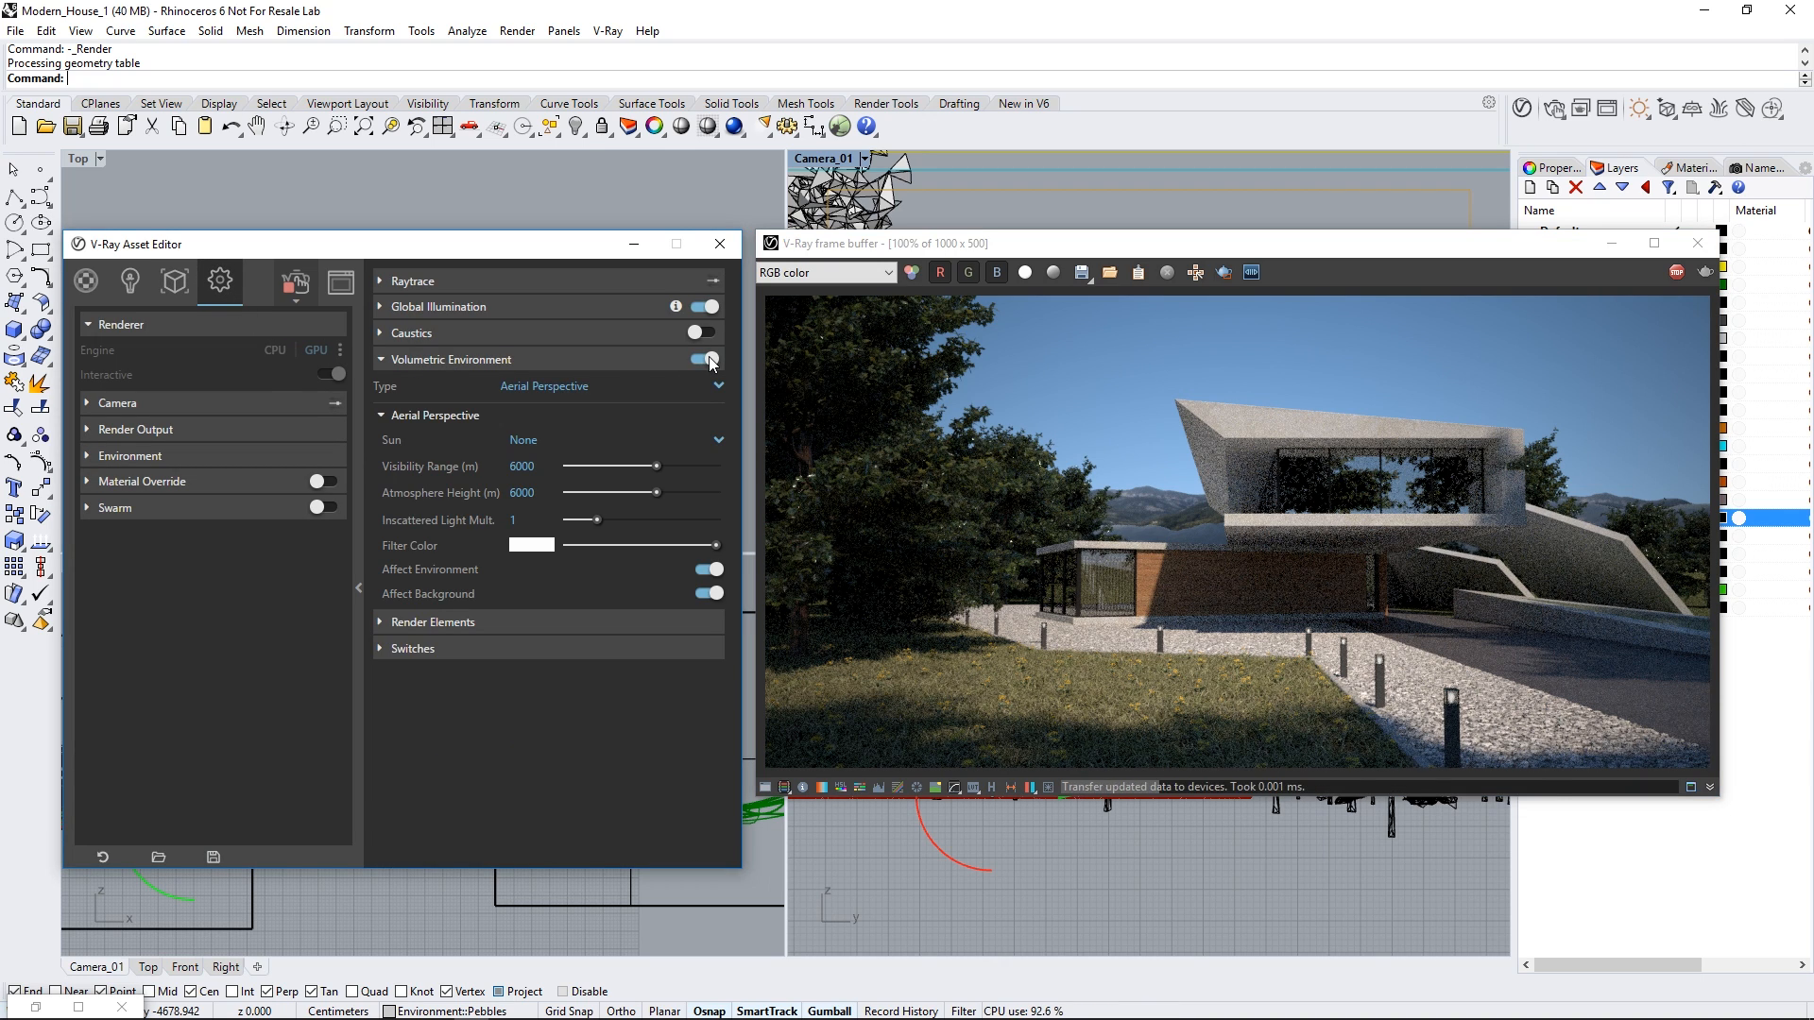
pyautogui.click(719, 387)
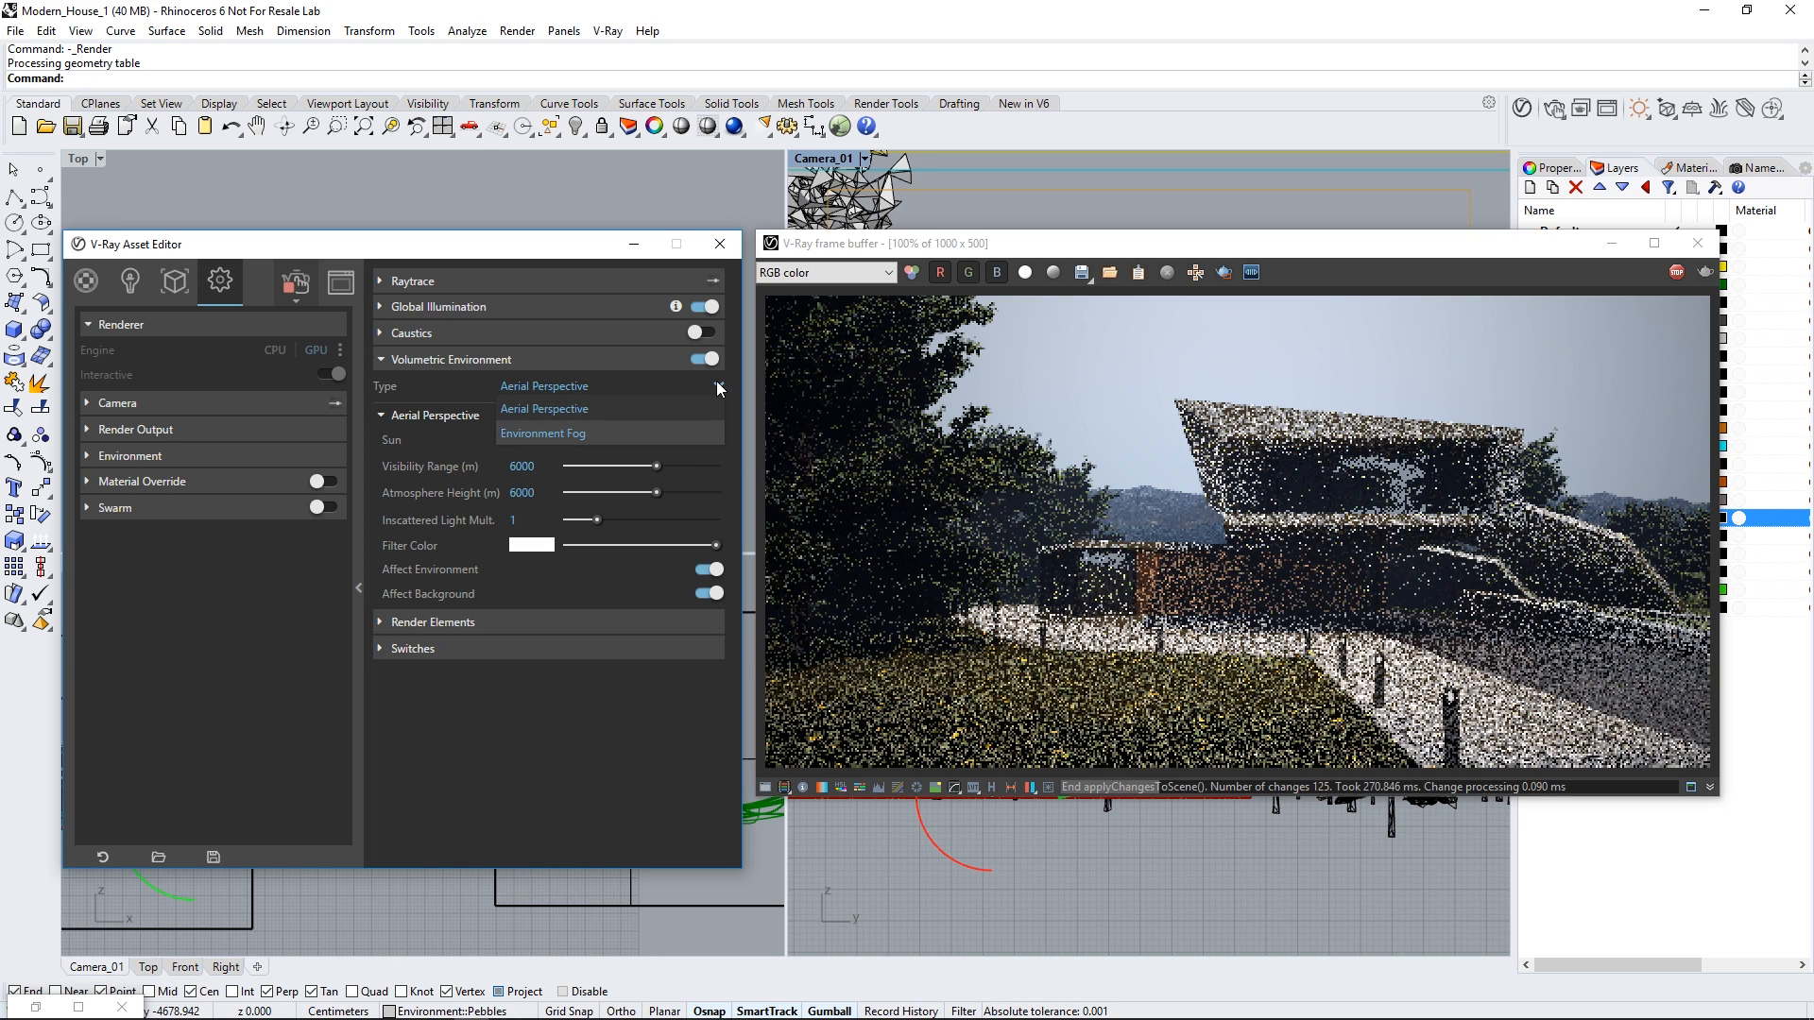
pyautogui.click(719, 386)
pyautogui.click(707, 440)
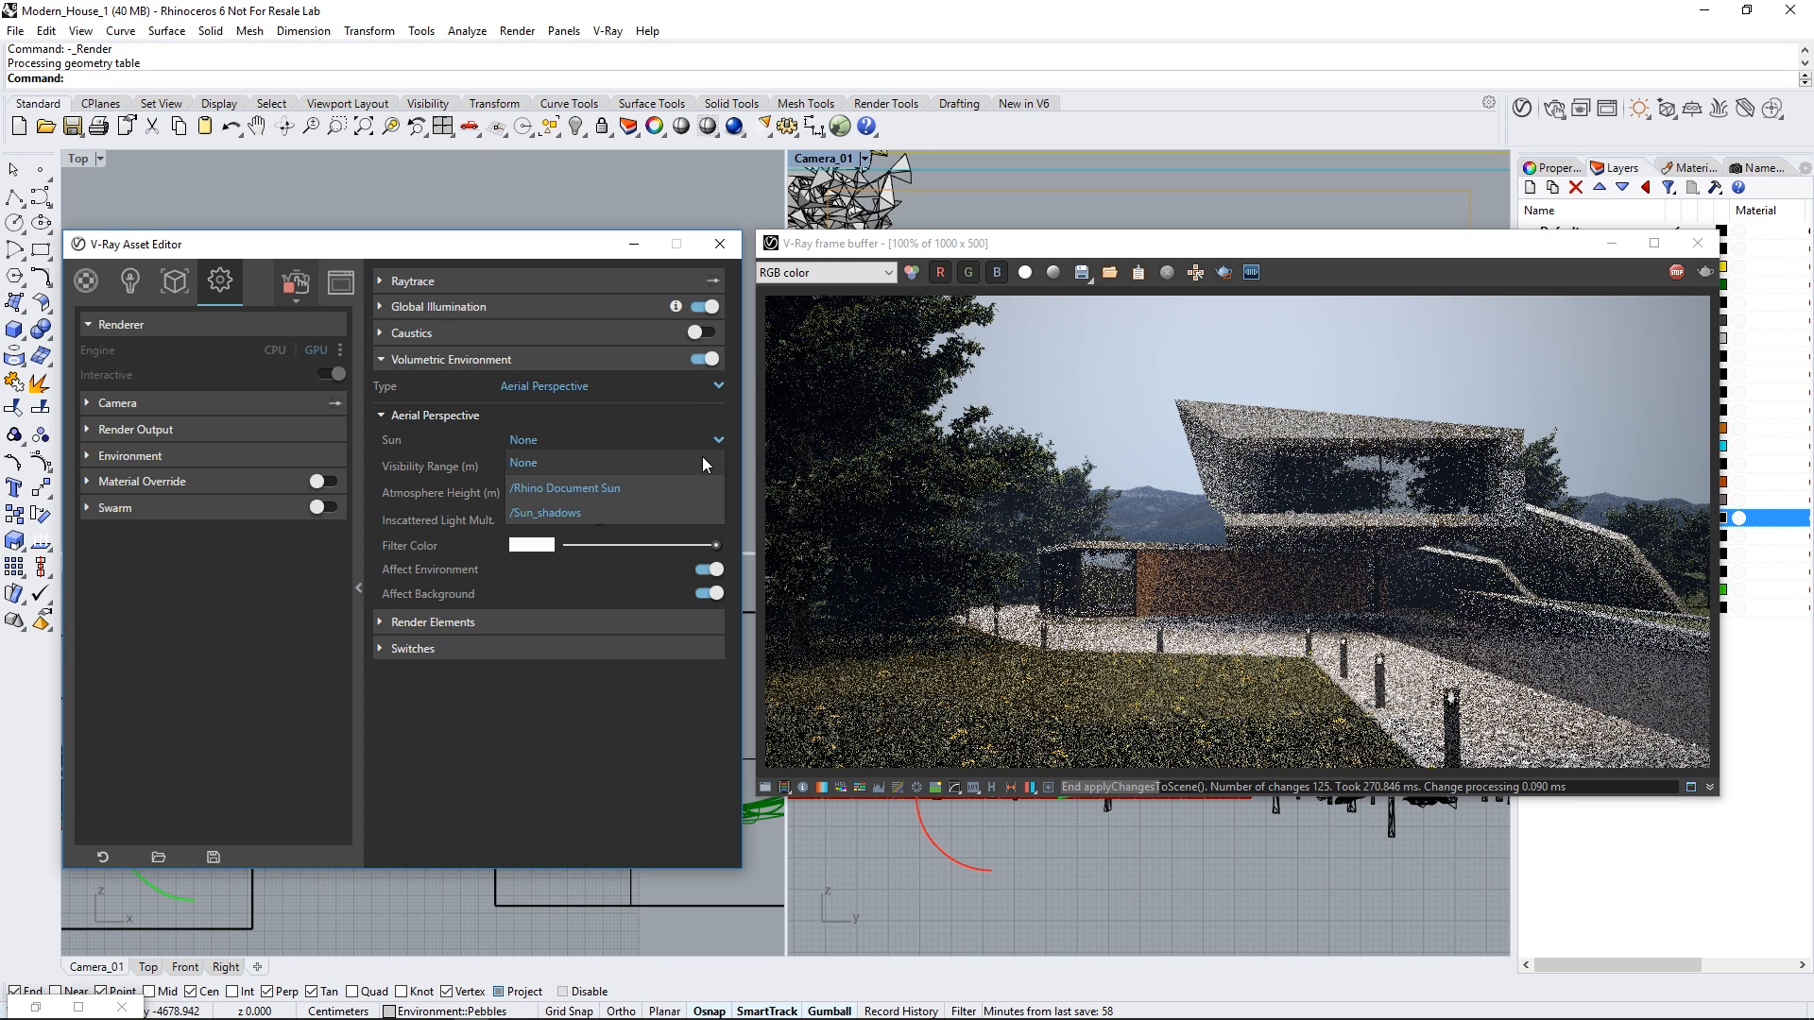
pyautogui.click(689, 510)
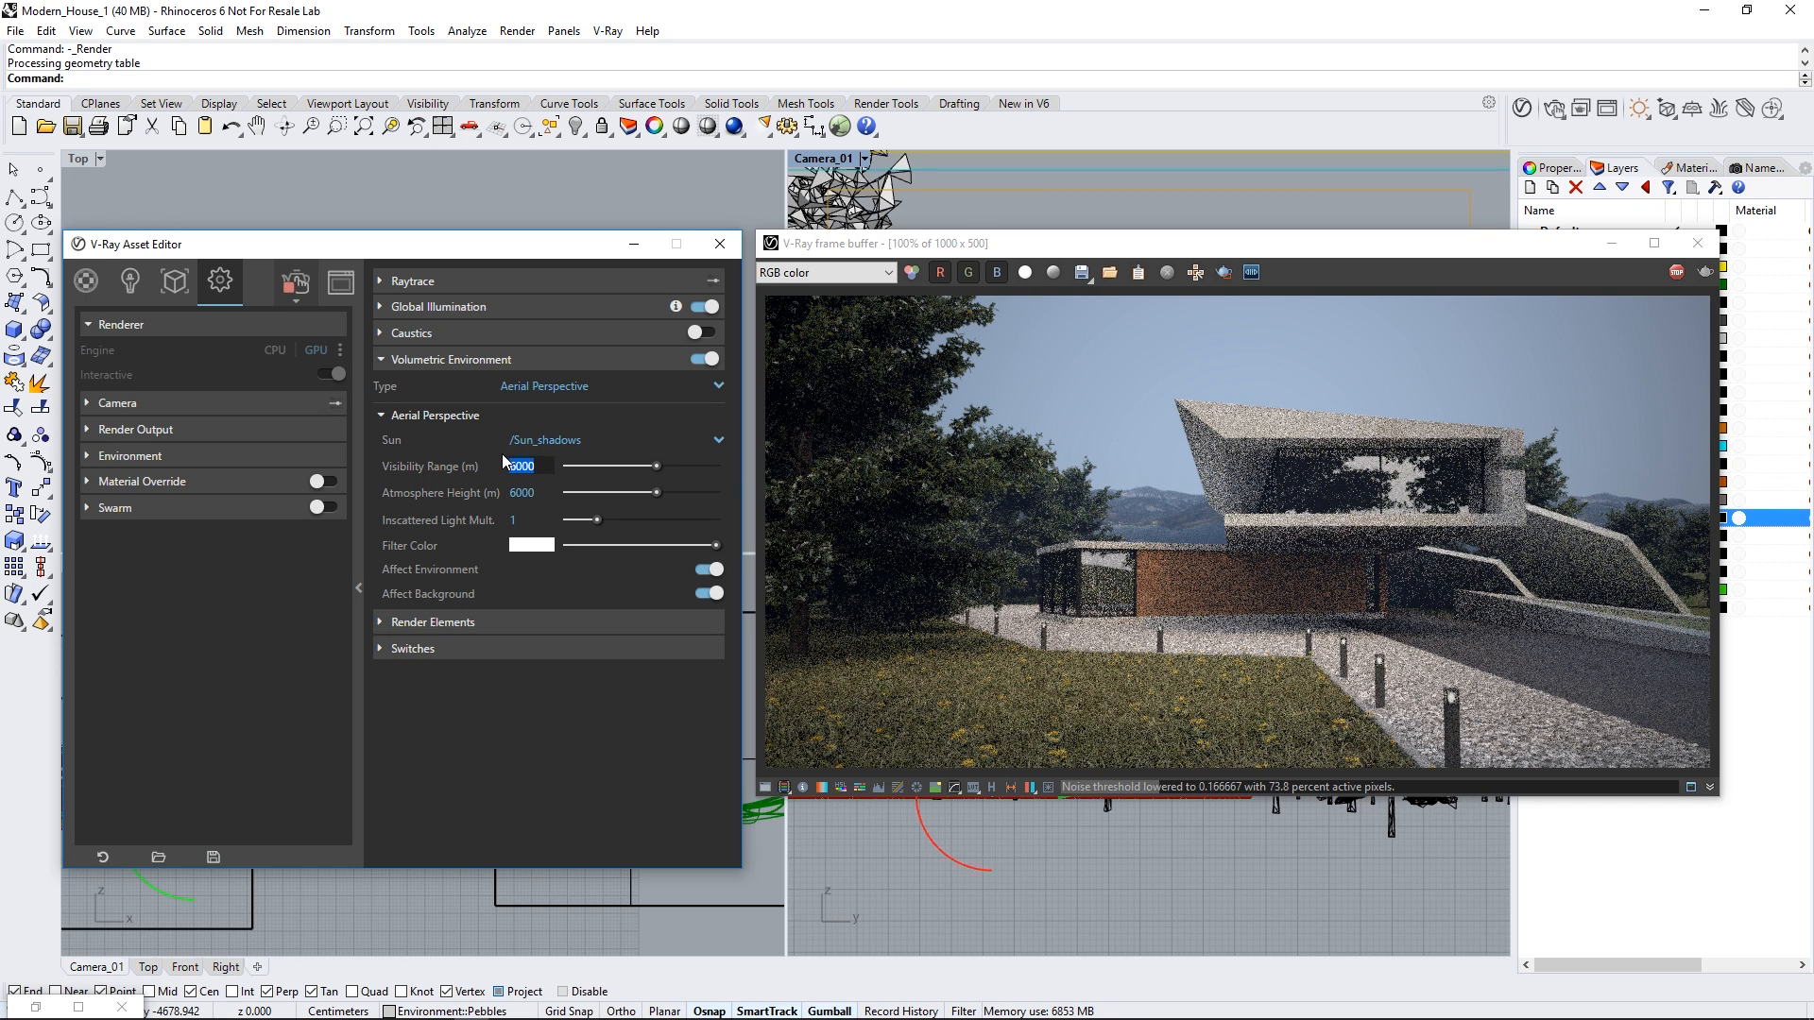
# Step: Set the aerial perspective's visibility range to 1000 m and its atmosphere height to 50 m
pyautogui.write('1000')
pyautogui.press('Return')
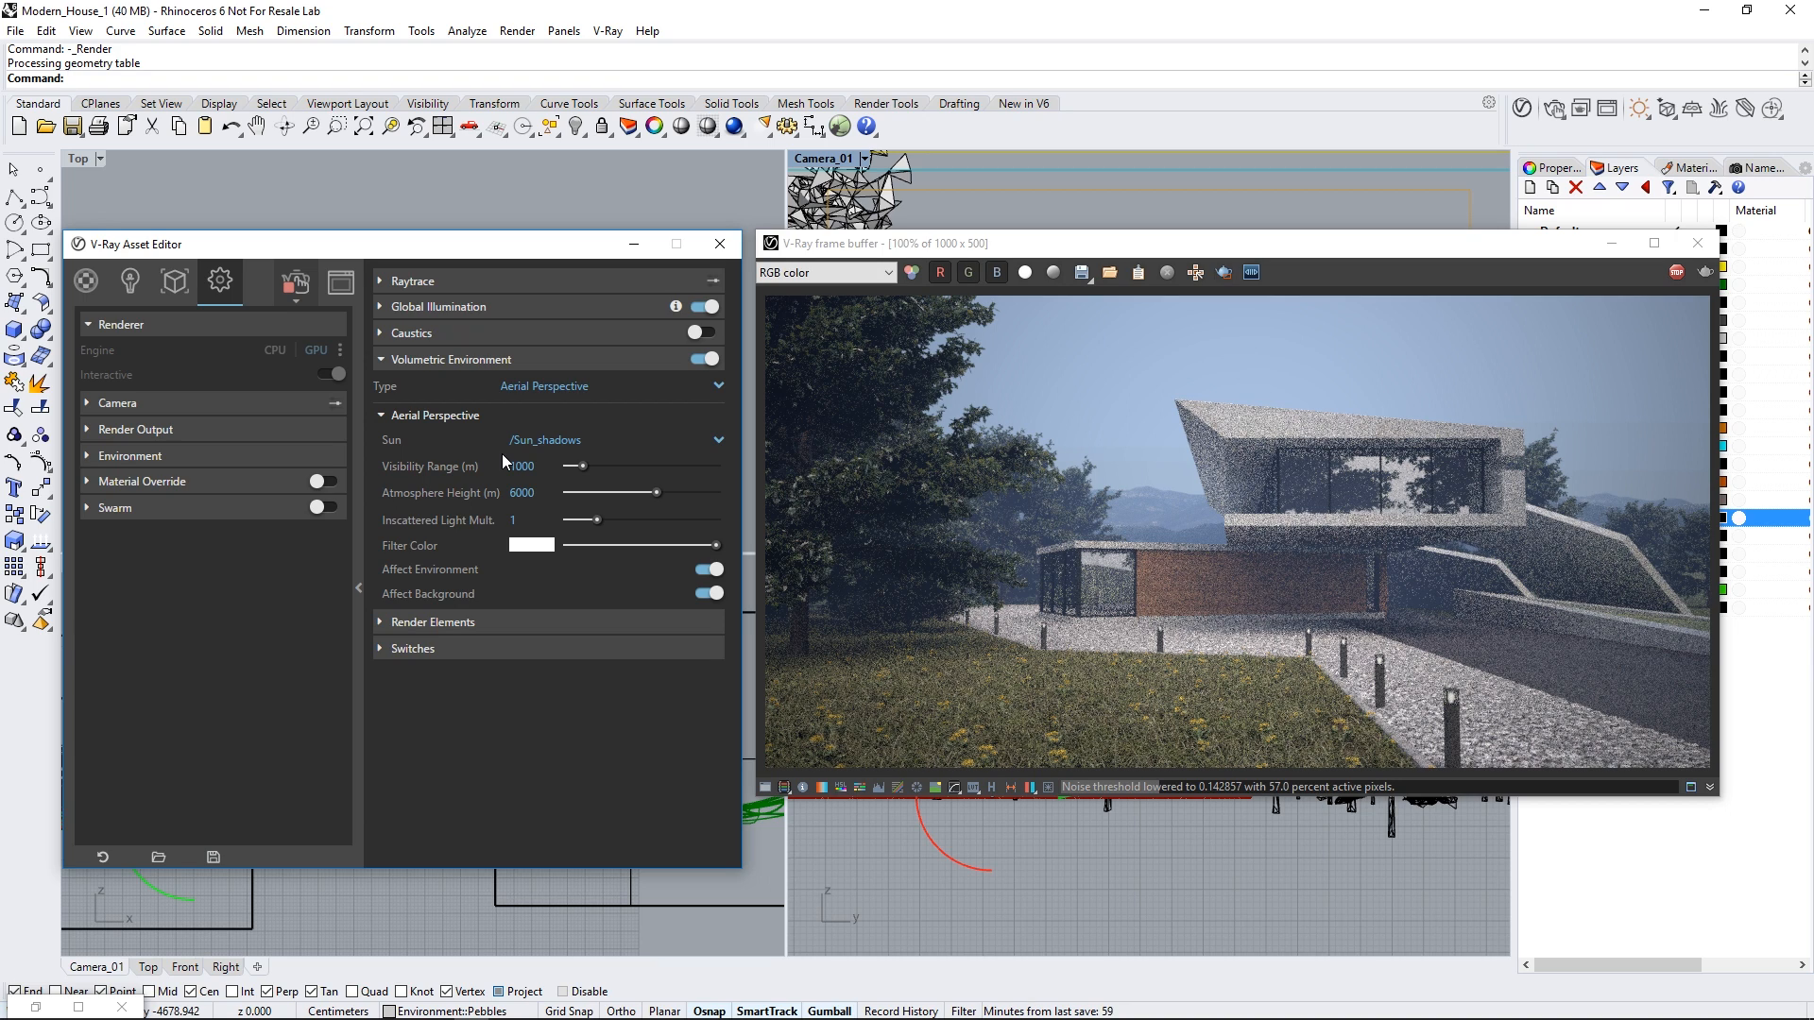
pyautogui.doubleClick(525, 492)
pyautogui.write('50')
pyautogui.press('Return')
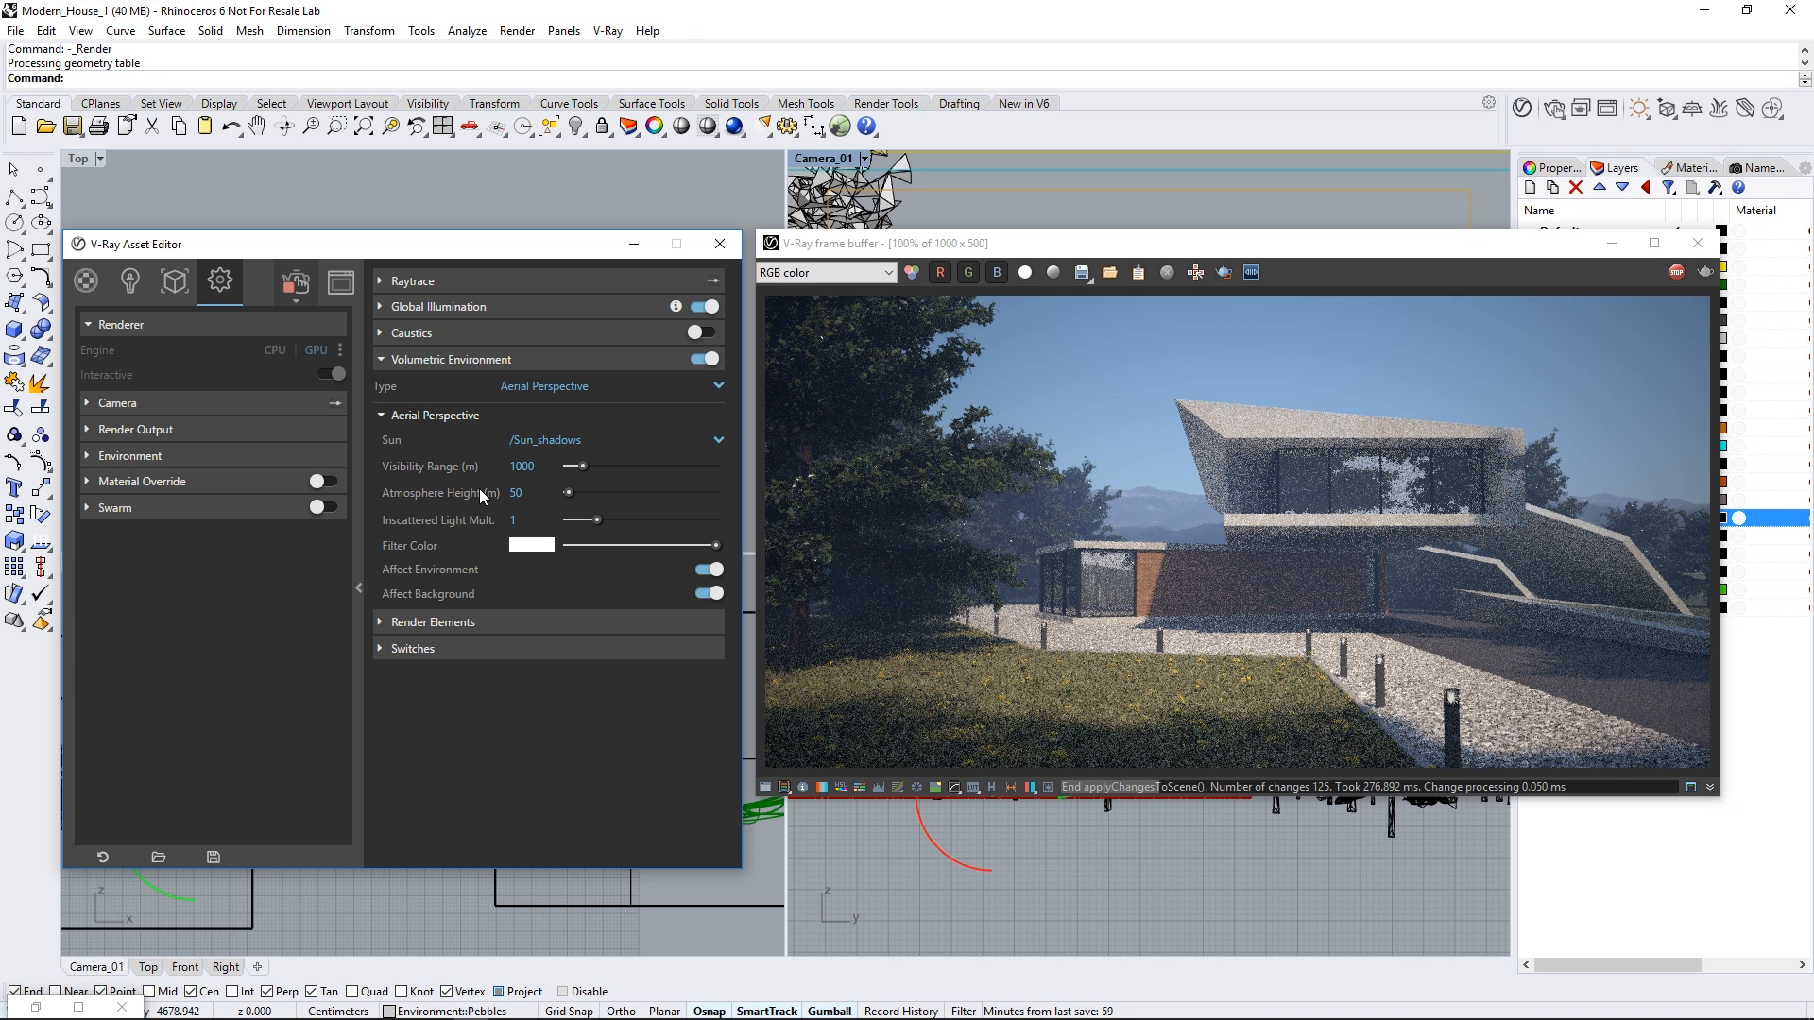
# Step: Change the aerial perspective's filter color to a very pale blue
pyautogui.click(523, 542)
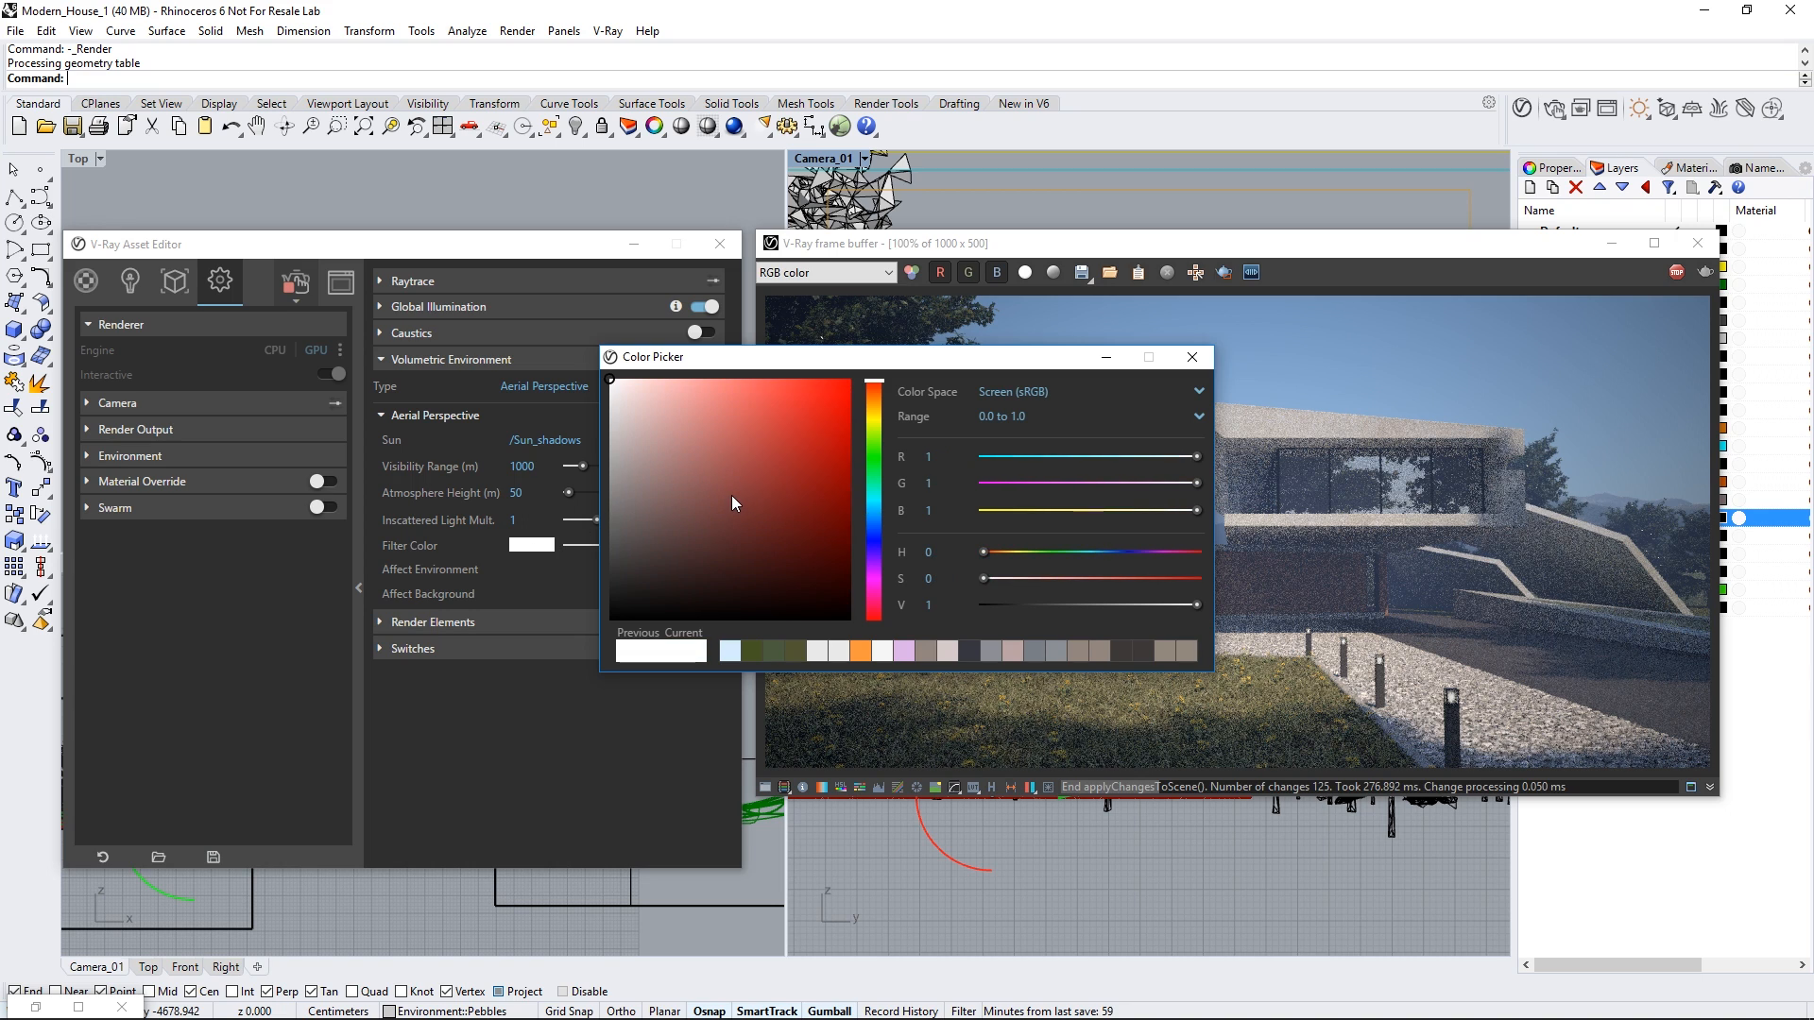
pyautogui.click(874, 513)
pyautogui.click(631, 379)
pyautogui.click(1192, 356)
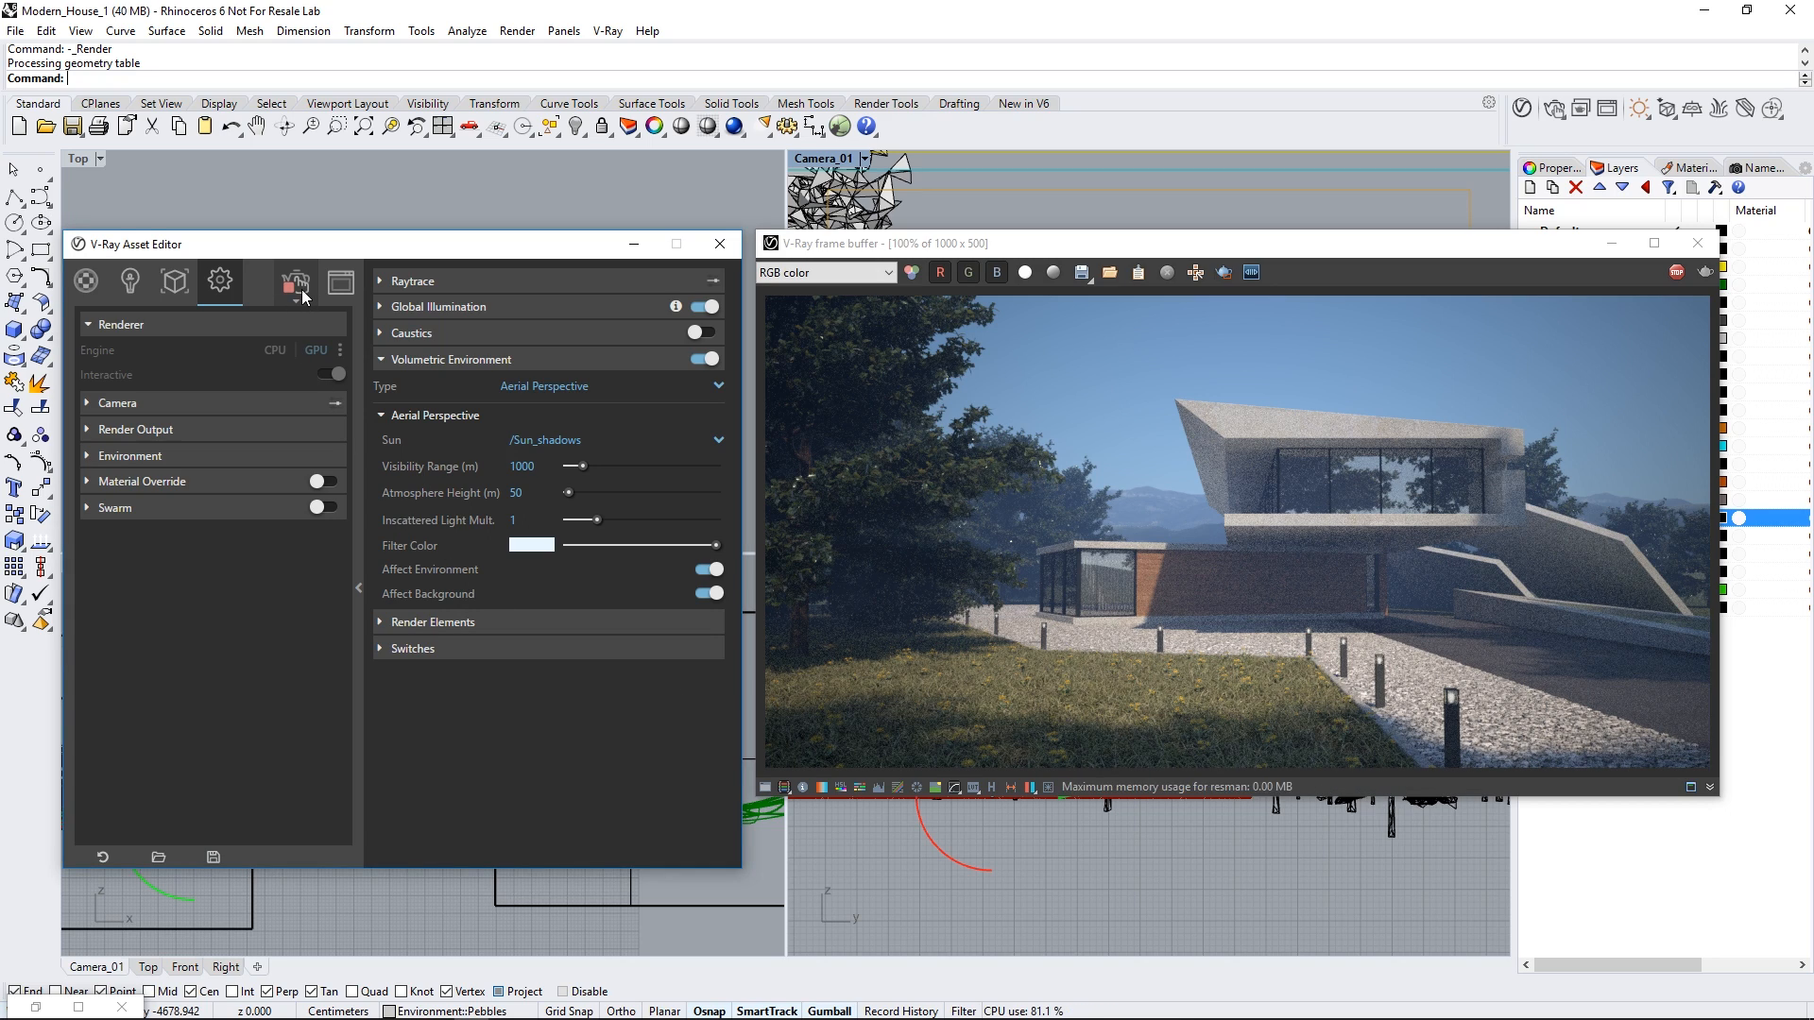
# Step: Close the frame buffer, then switch the renderer from interactive to production mode with High quality
pyautogui.click(1697, 244)
pyautogui.moveTo(483, 257); pyautogui.dragTo(1002, 259)
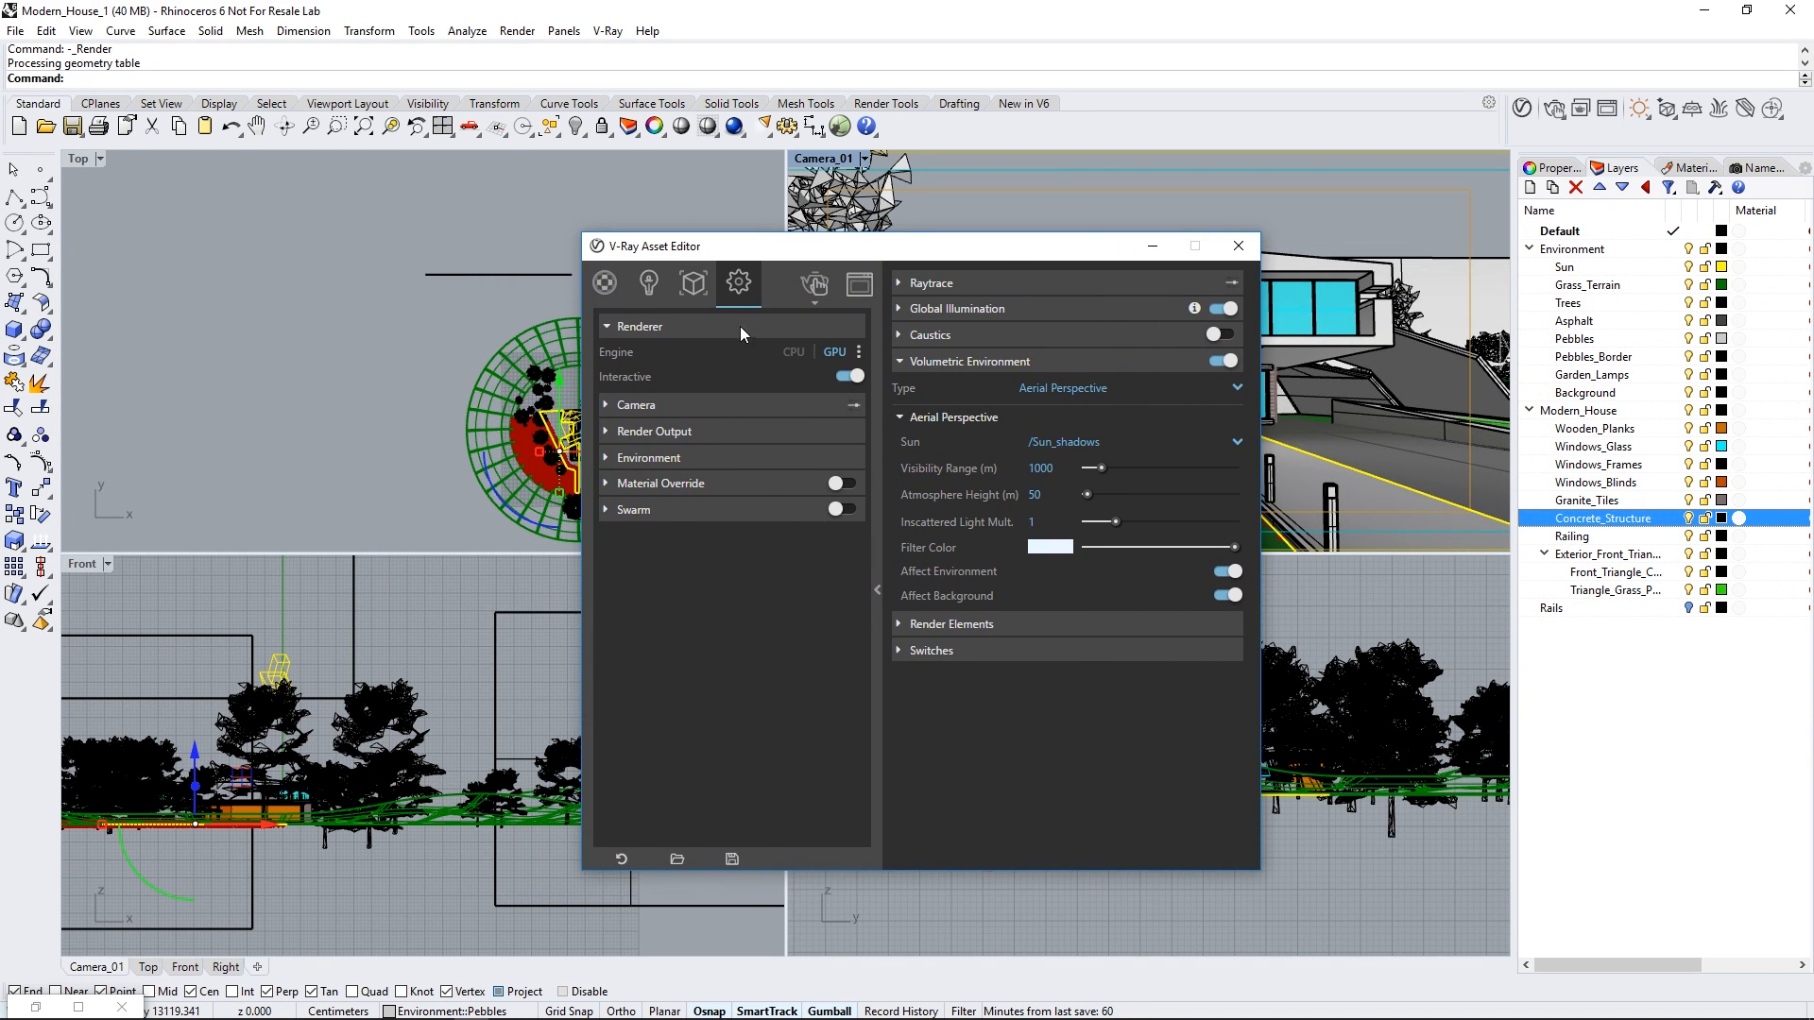
pyautogui.click(847, 376)
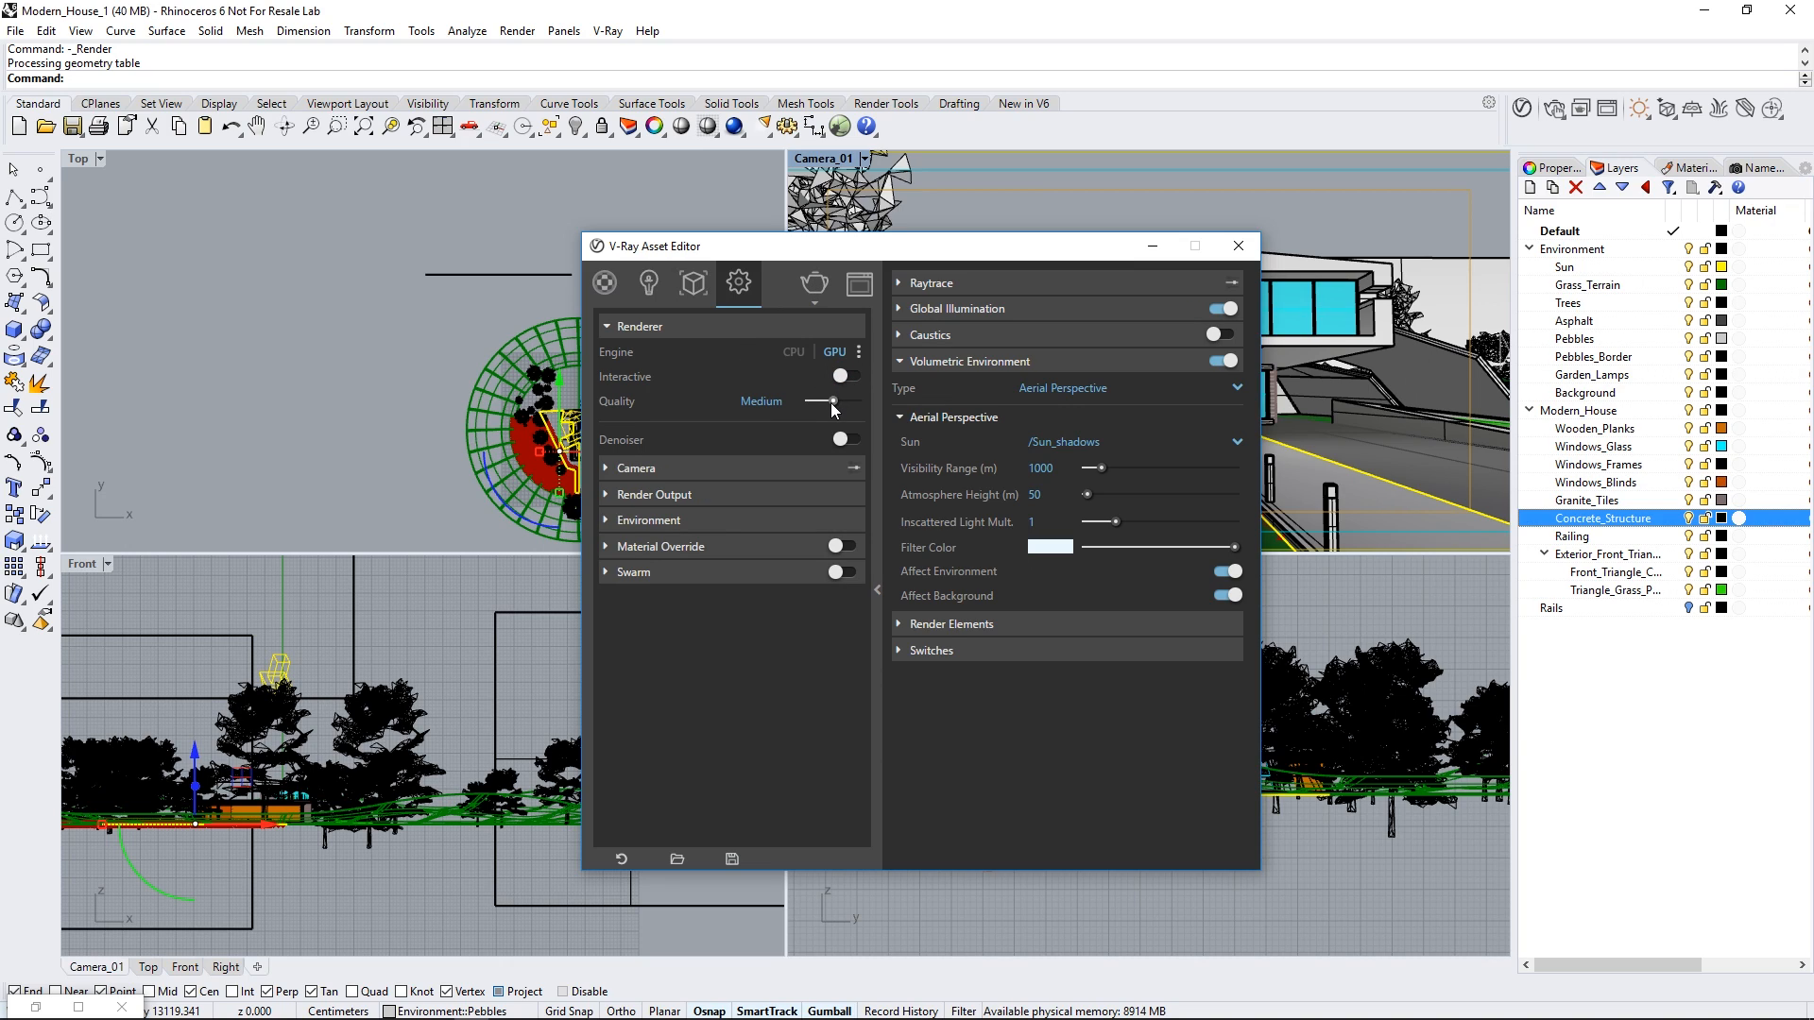
pyautogui.moveTo(833, 401)
pyautogui.mouseDown()
pyautogui.moveTo(811, 402)
pyautogui.moveTo(846, 401)
pyautogui.mouseUp()
# Step: Set the render output's image width to 2000, keeping the 2:1 aspect ratio
pyautogui.click(672, 493)
pyautogui.doubleClick(752, 574)
pyautogui.write('2000')
pyautogui.press('Return')
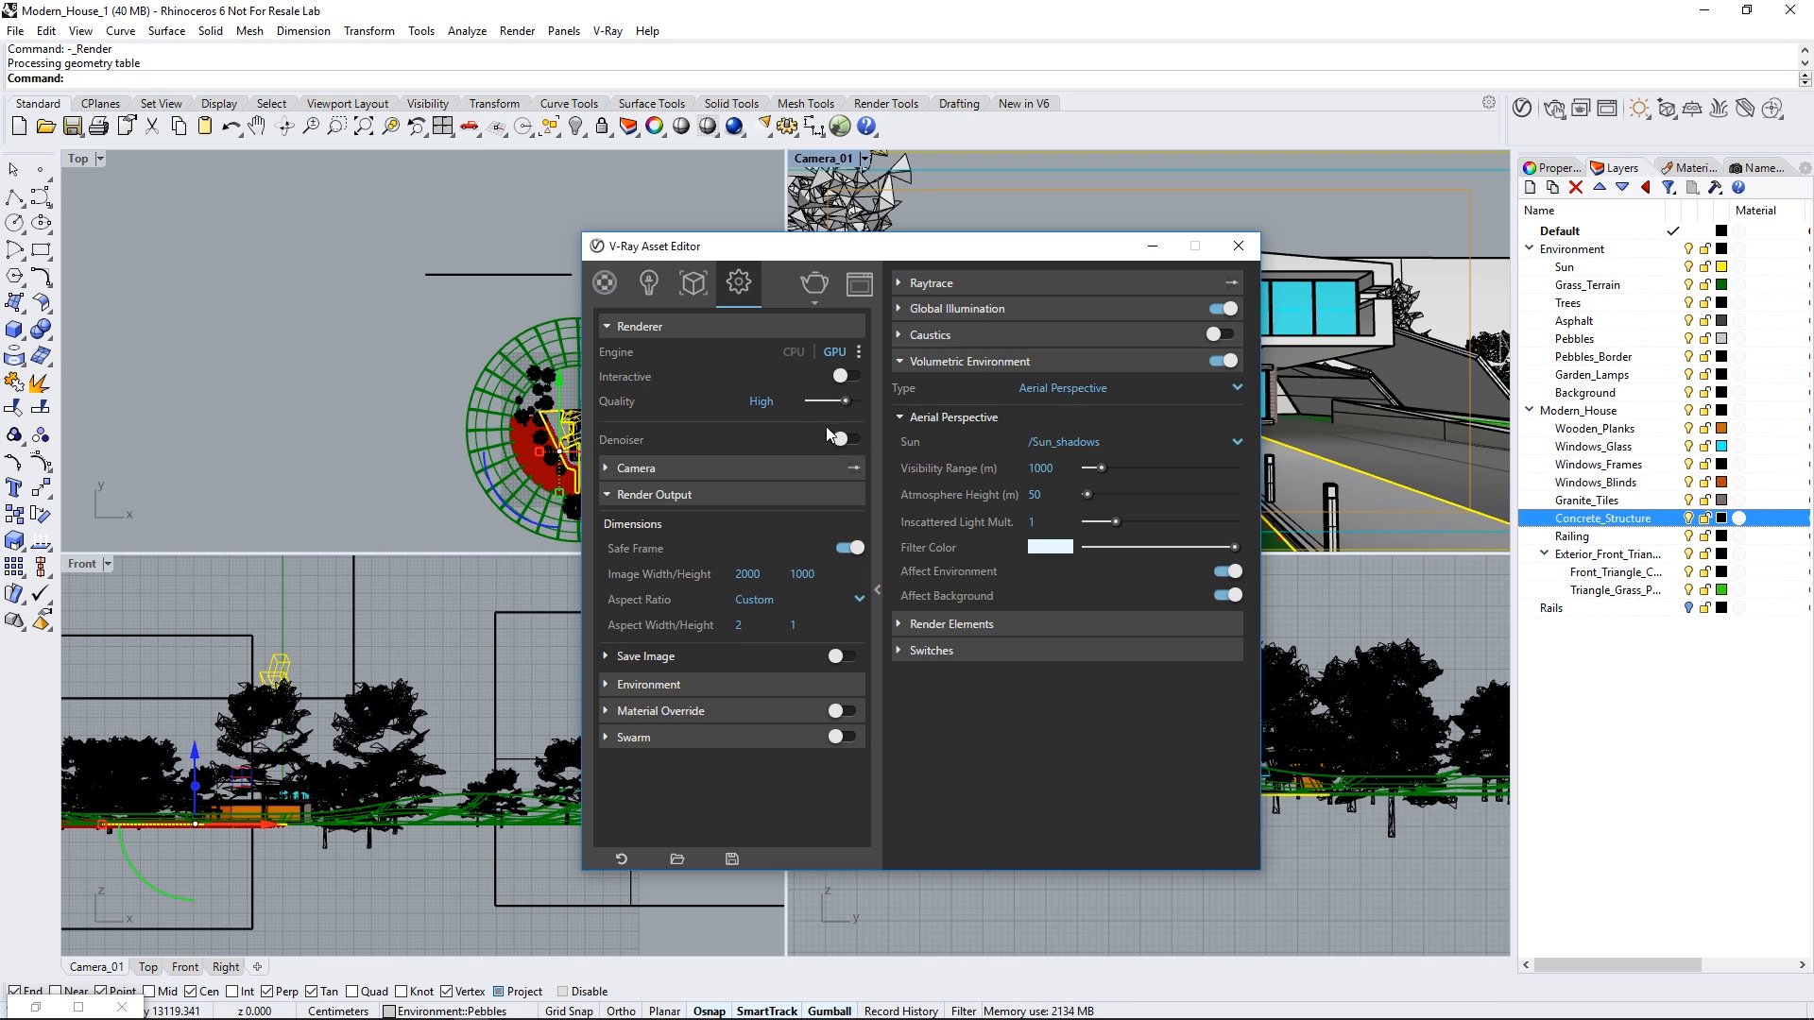
# Step: Set the render quality to Draft and enable the Denoiser with the Mild preset
pyautogui.moveTo(846, 404); pyautogui.dragTo(810, 403)
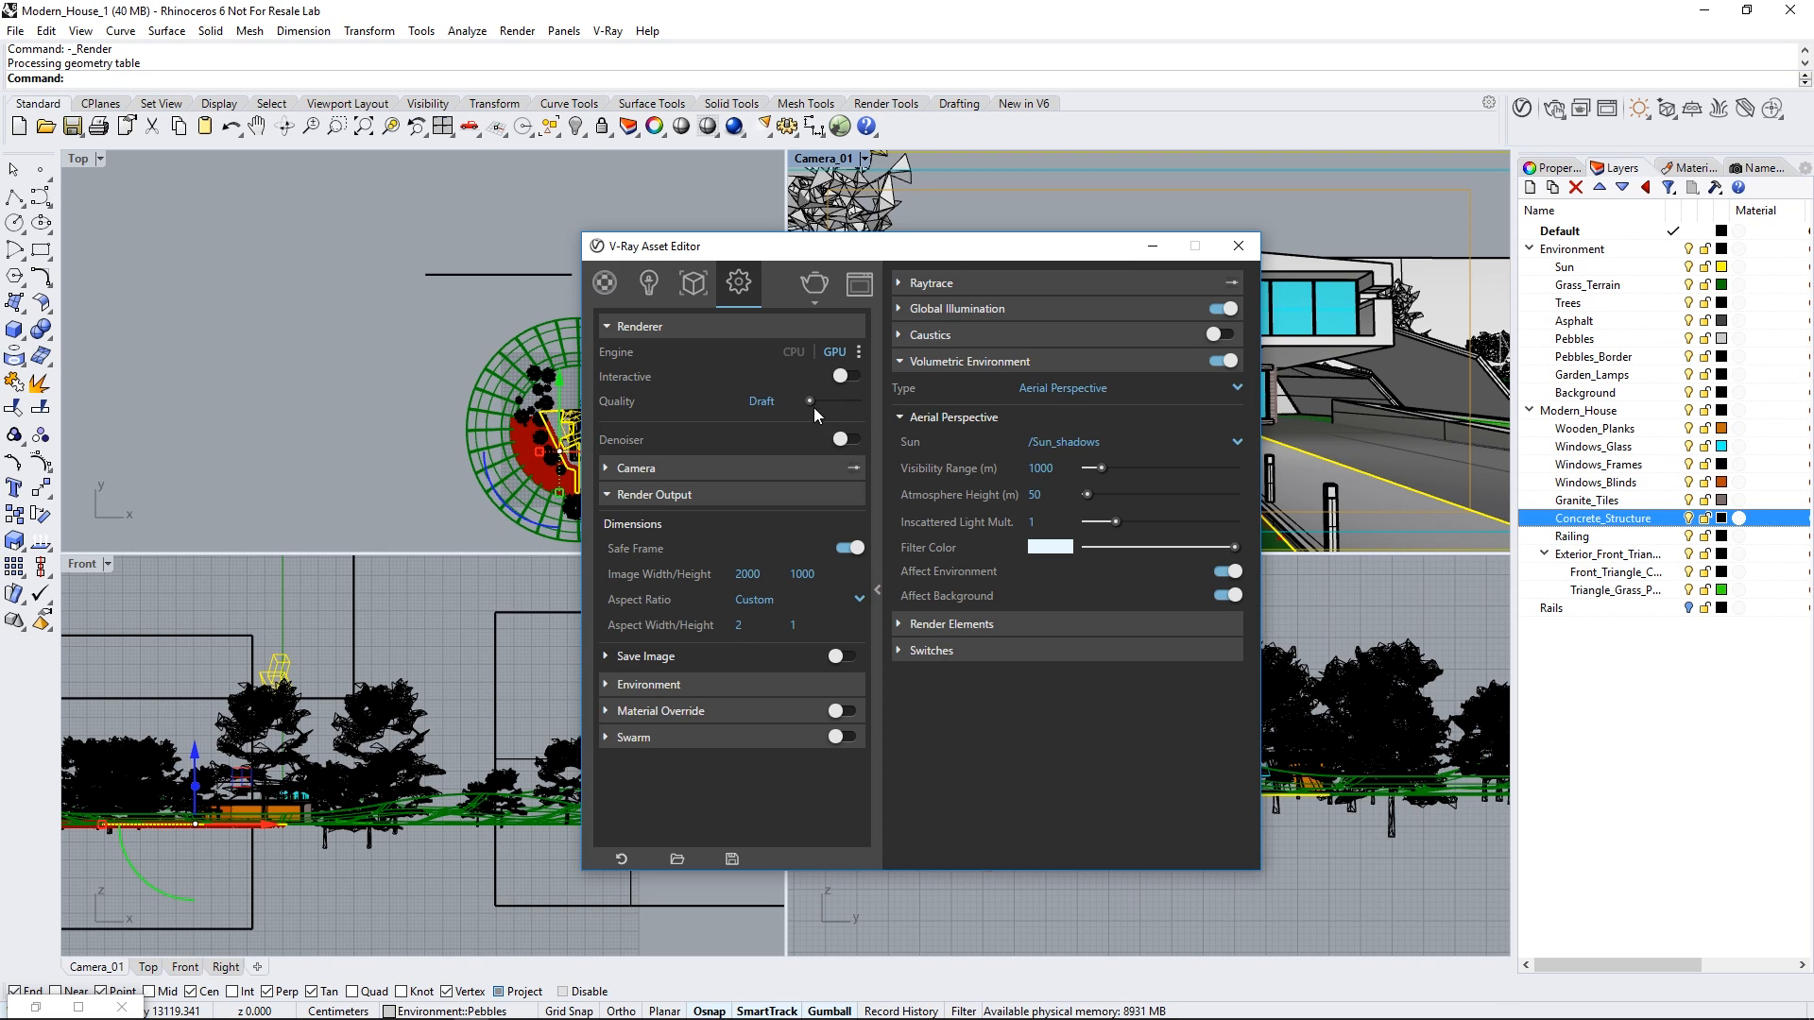
pyautogui.click(850, 441)
pyautogui.click(898, 363)
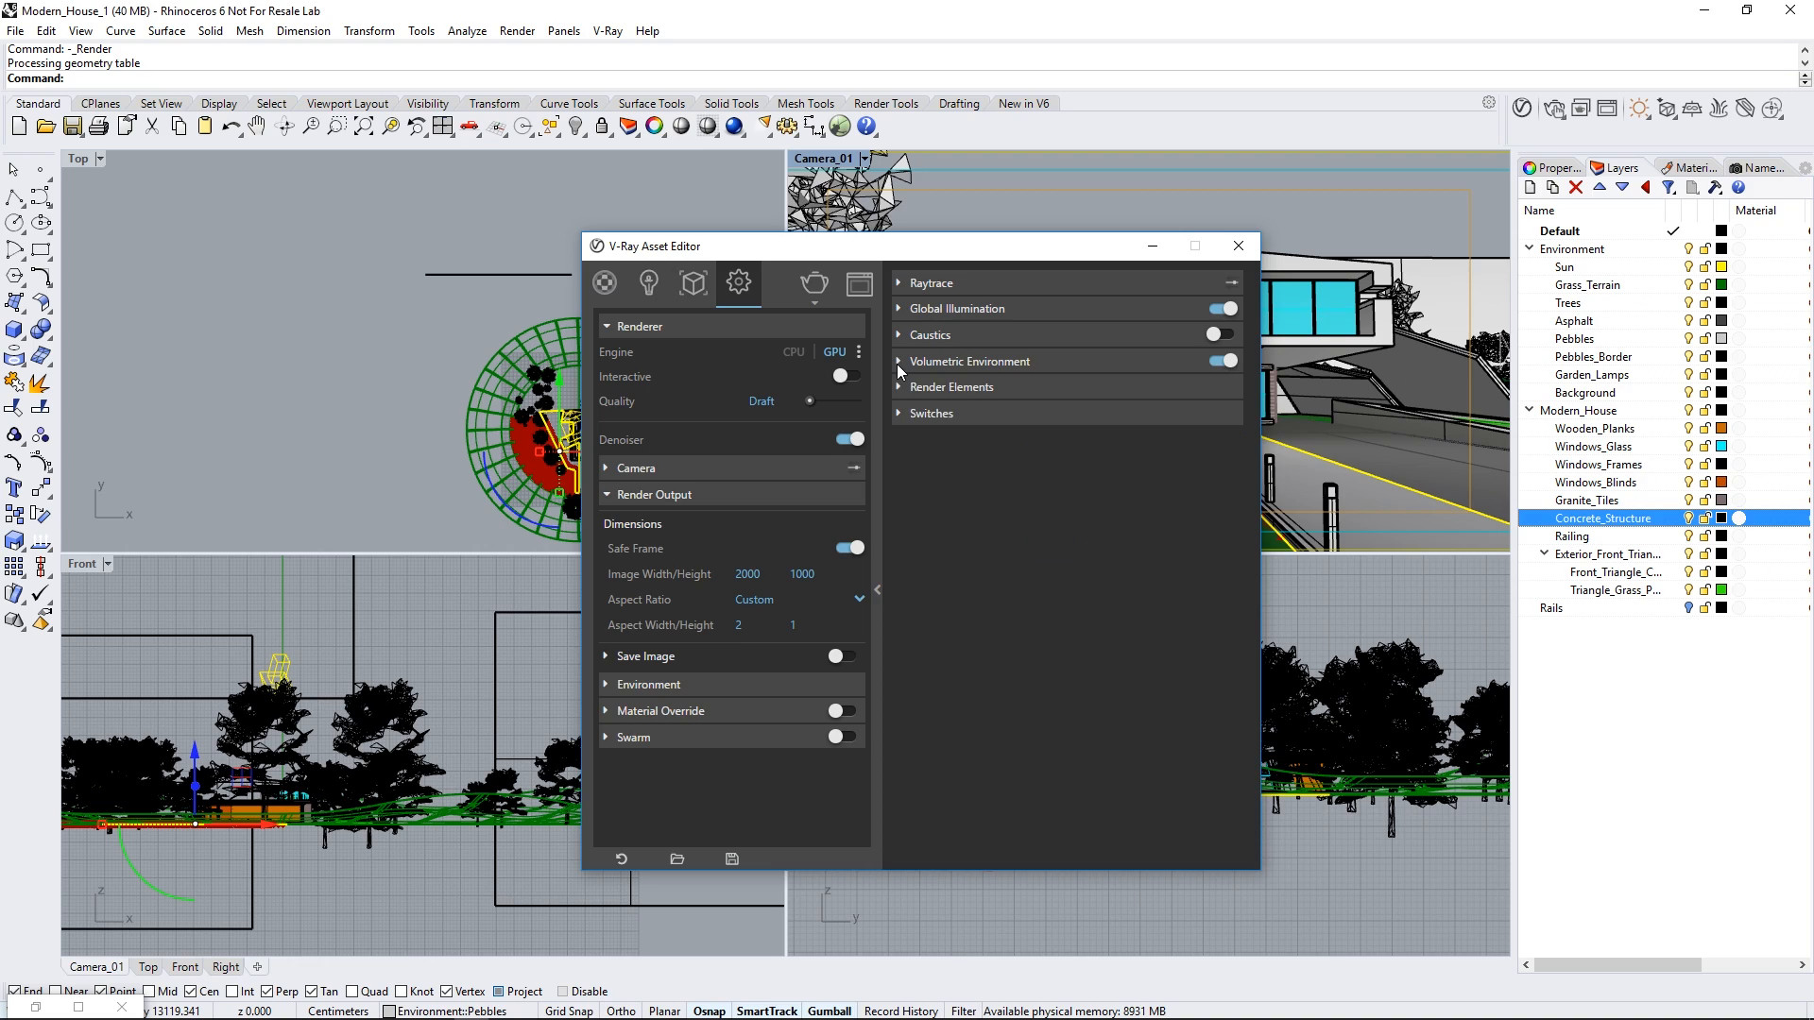
pyautogui.click(900, 387)
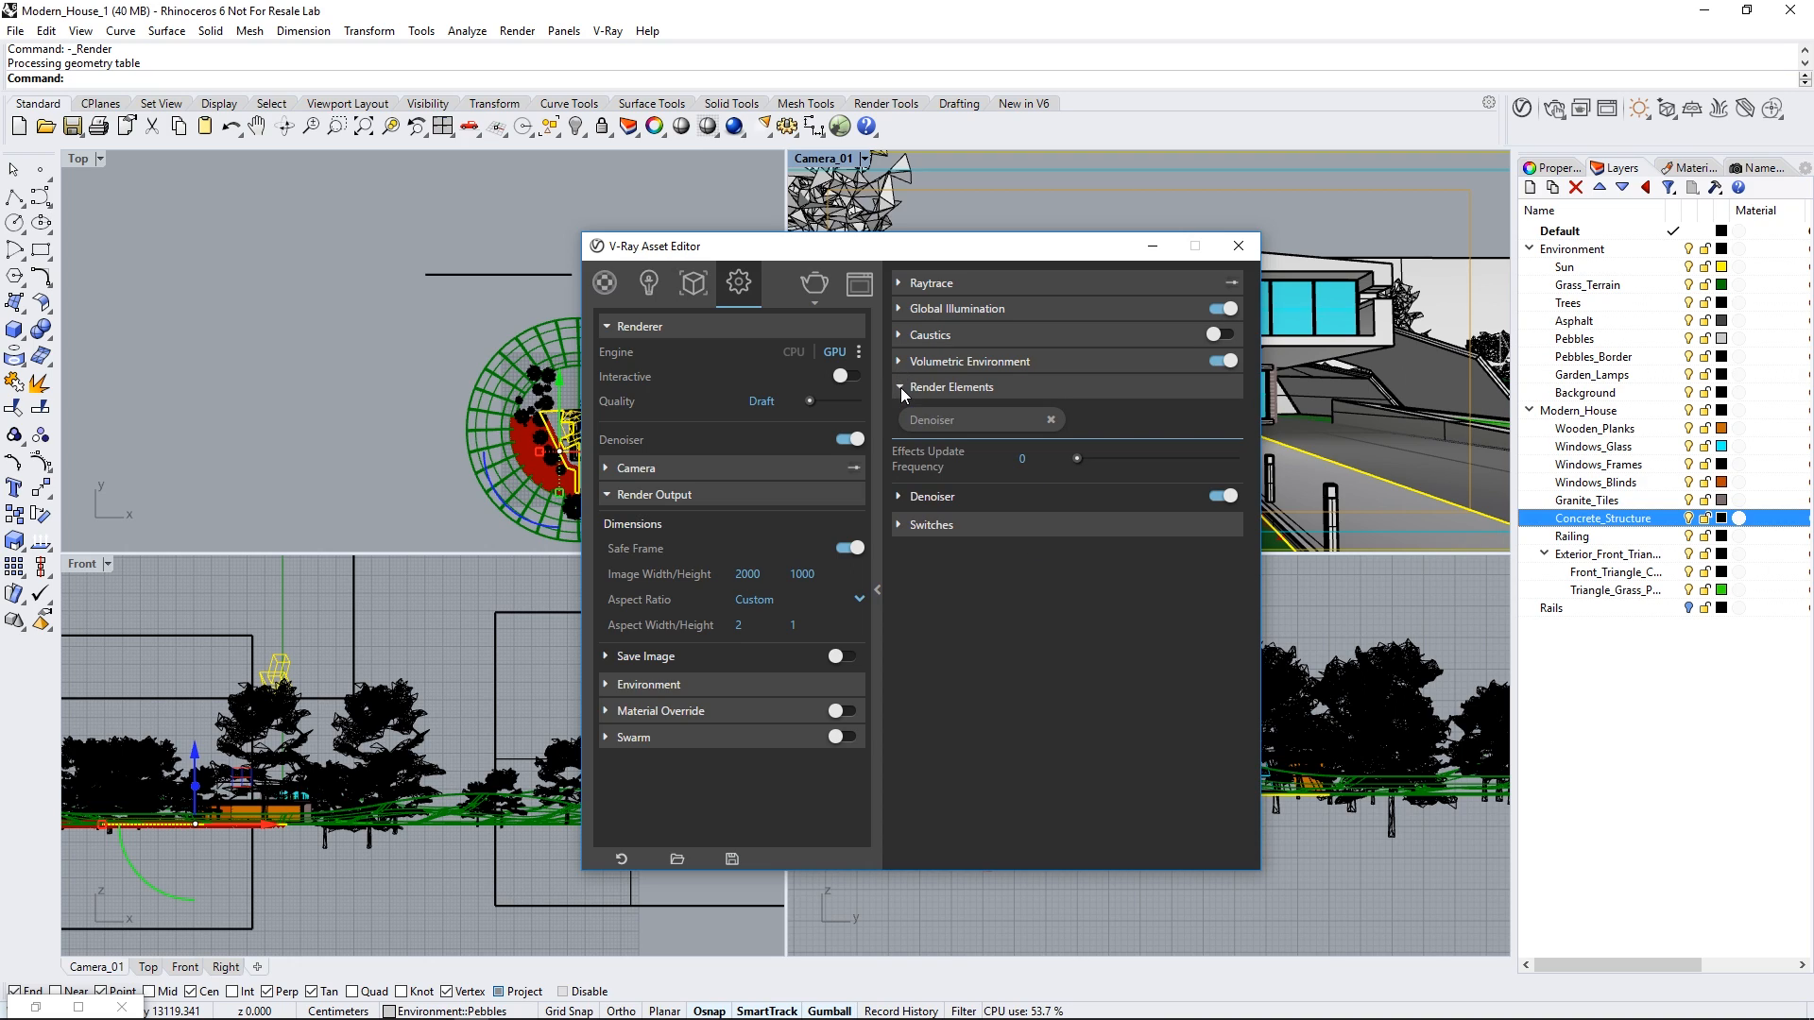
pyautogui.click(921, 497)
pyautogui.click(1054, 522)
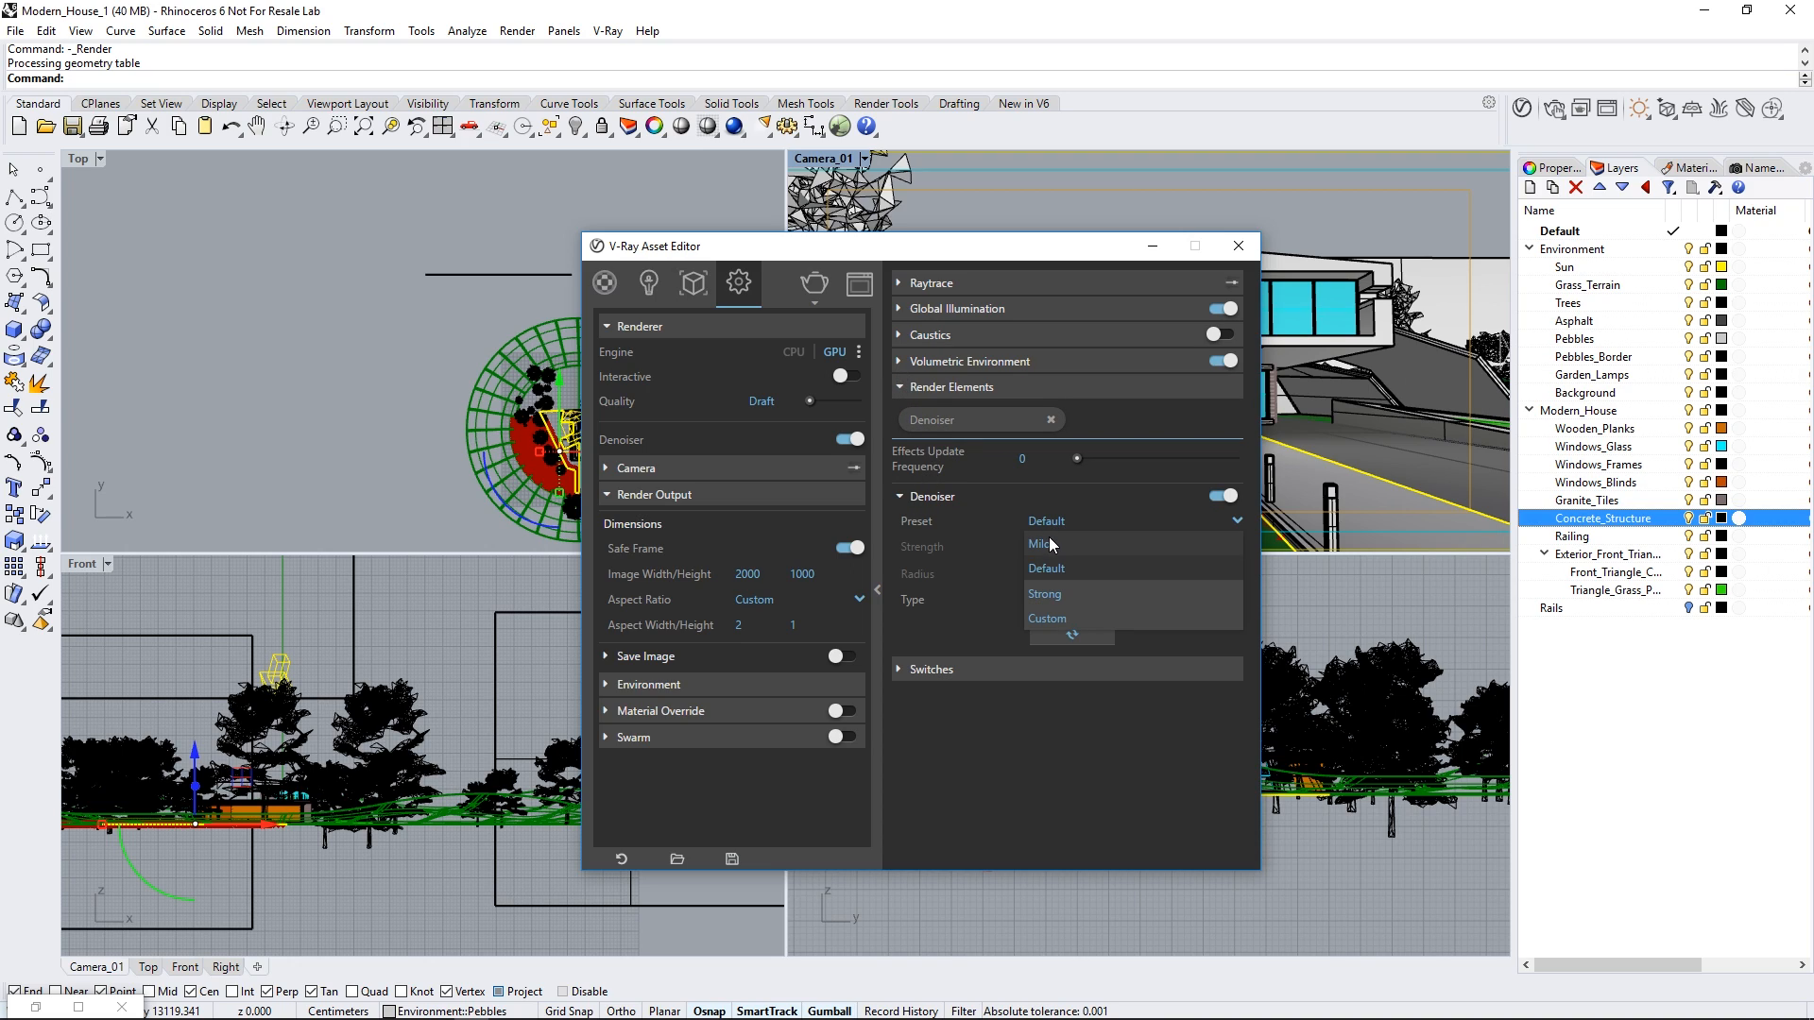
pyautogui.click(1048, 544)
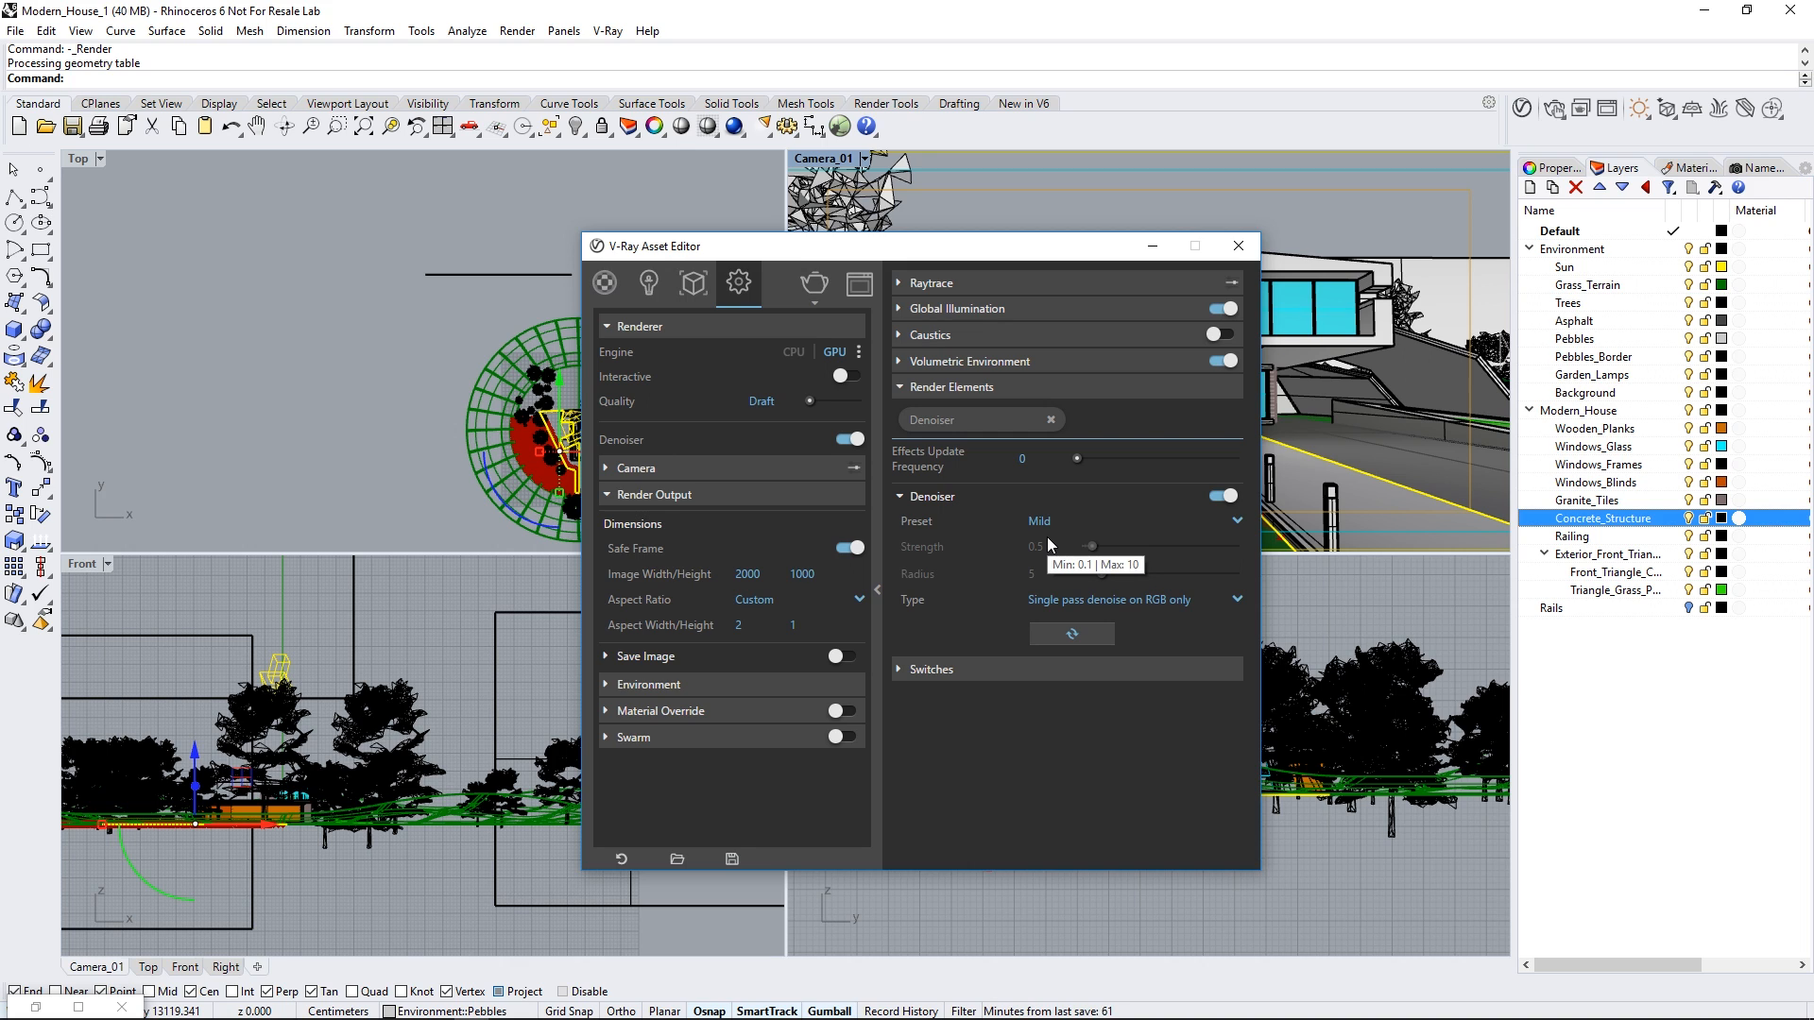
# Step: Start the production render and arrange the asset editor beside the frame buffer
pyautogui.moveTo(825, 298); pyautogui.dragTo(389, 286)
pyautogui.click(383, 275)
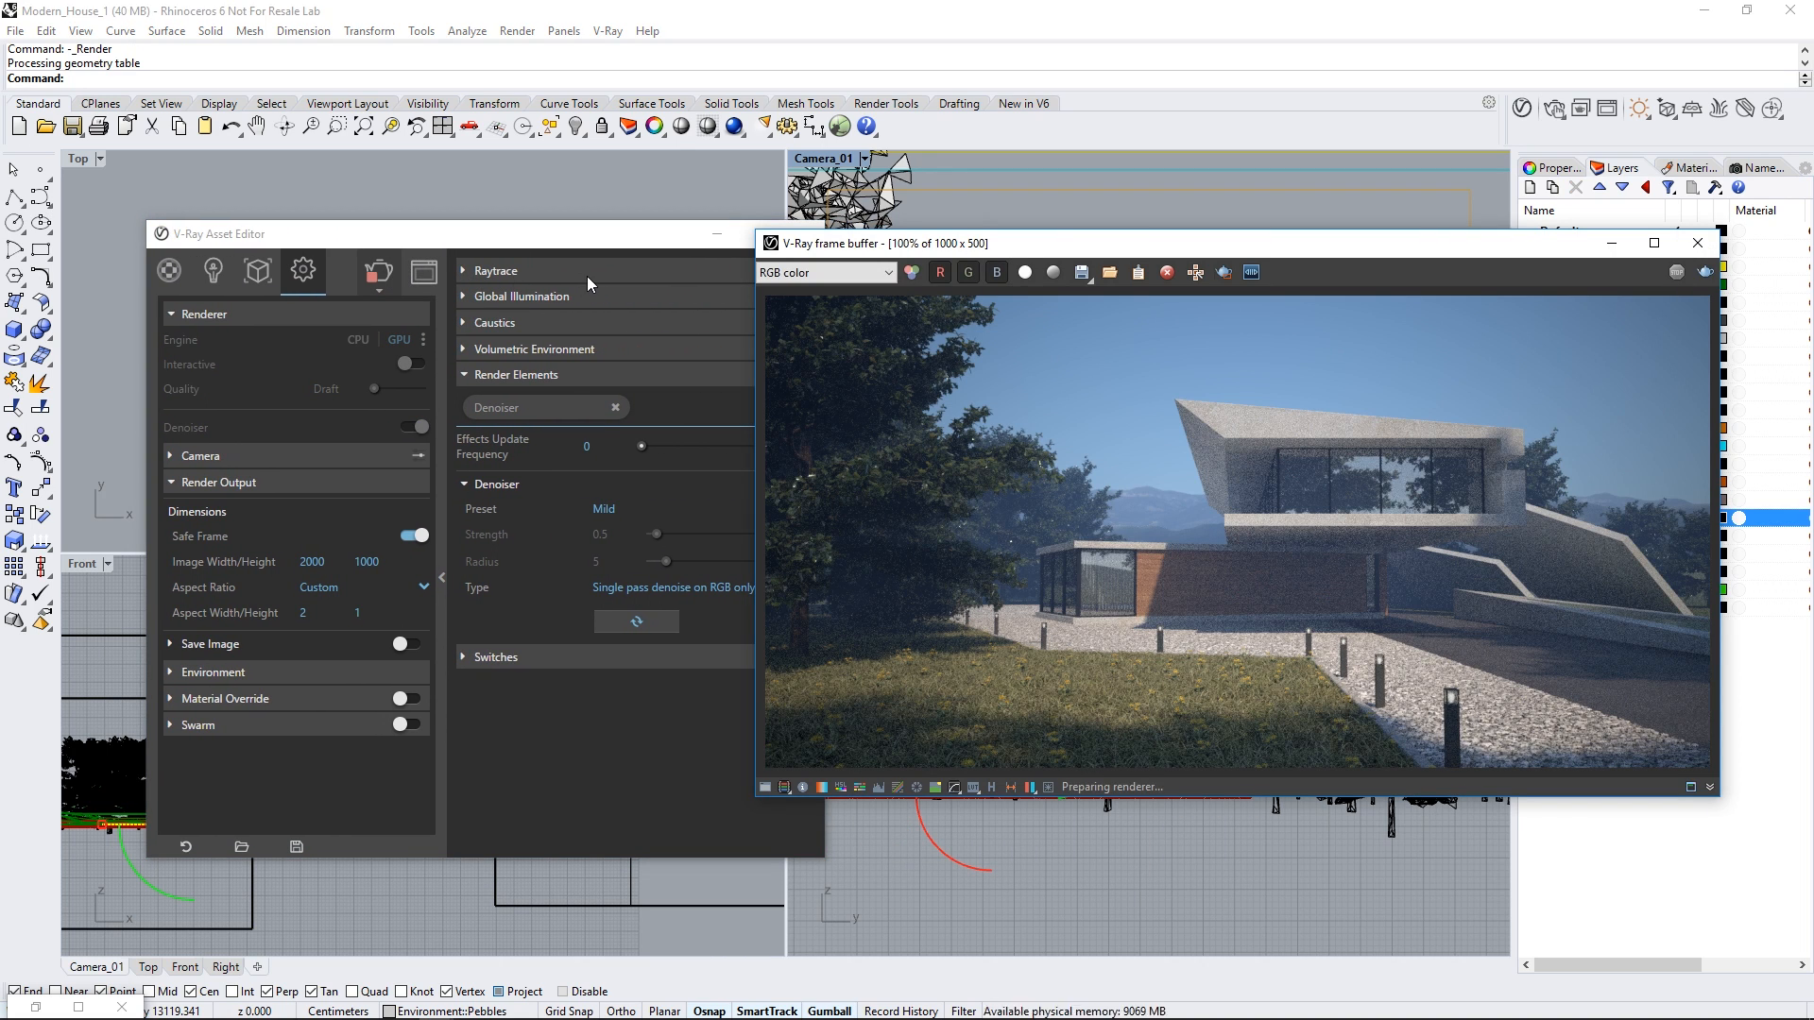
pyautogui.moveTo(570, 241); pyautogui.dragTo(490, 249)
# Step: Compare the denoised effectsResult channel with the raw RGB color channel up close at the upper-floor windows
pyautogui.click(891, 243)
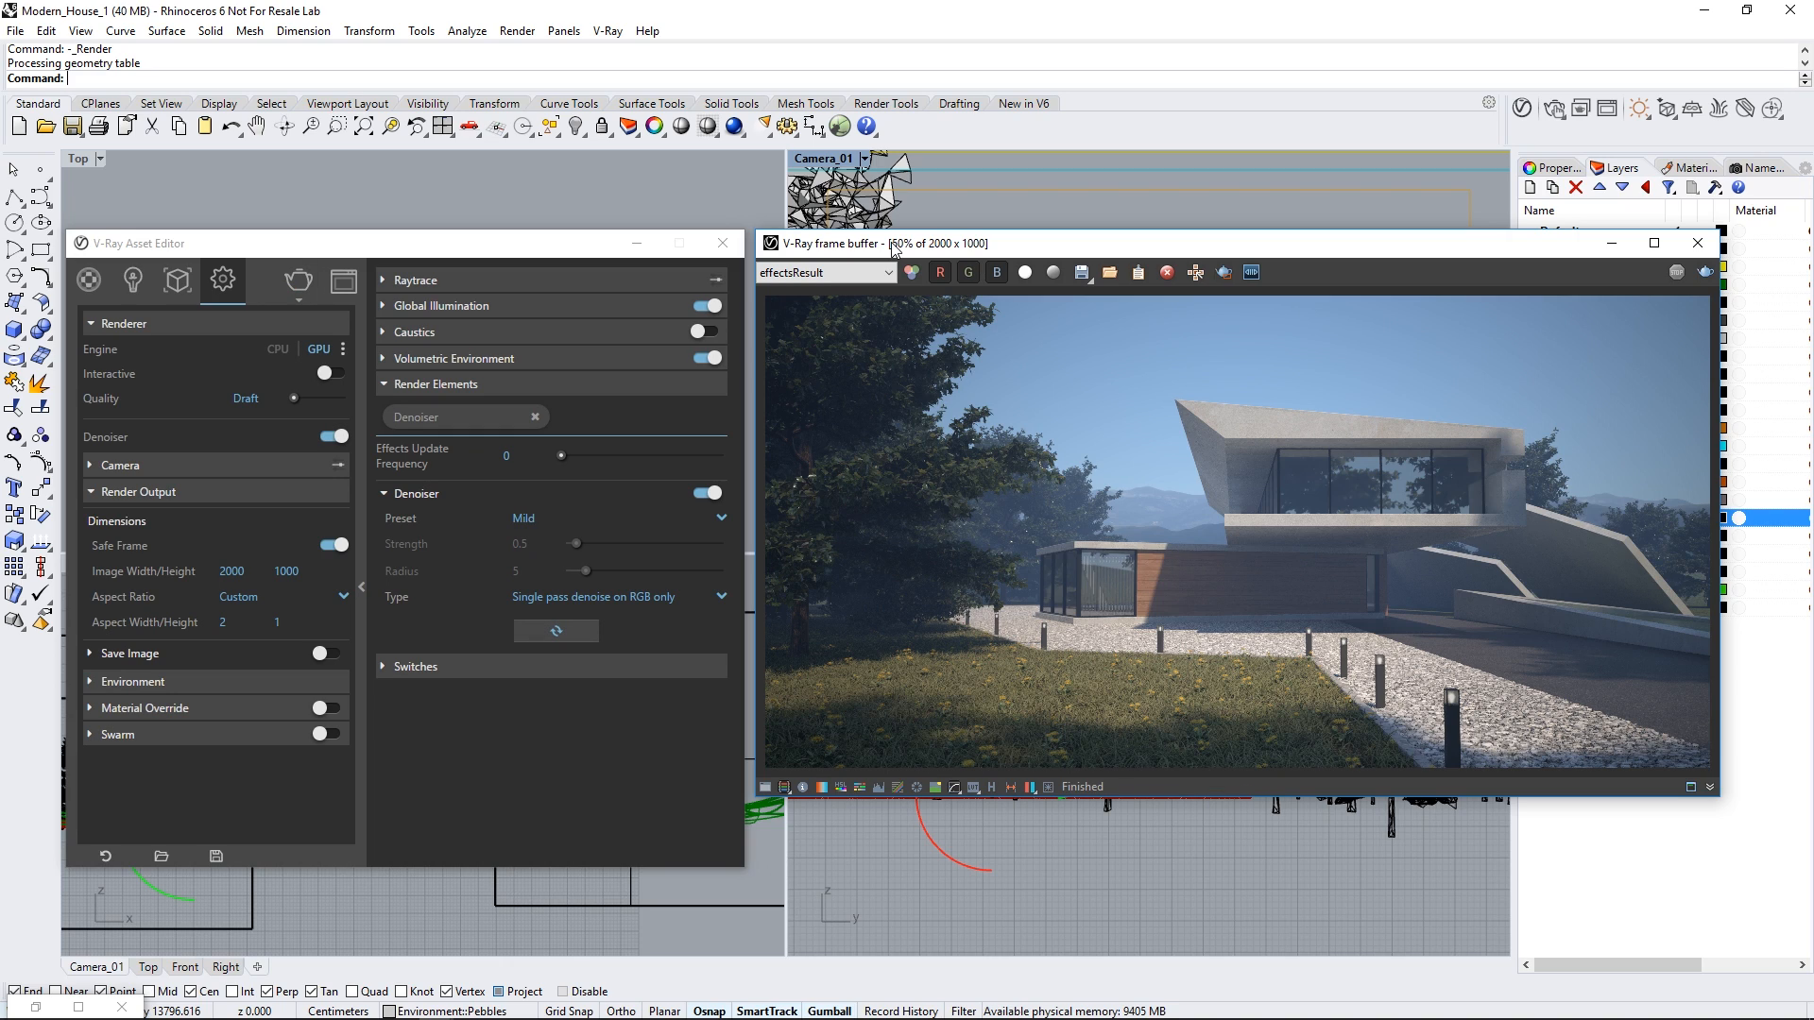
pyautogui.scroll(2, 1372, 527)
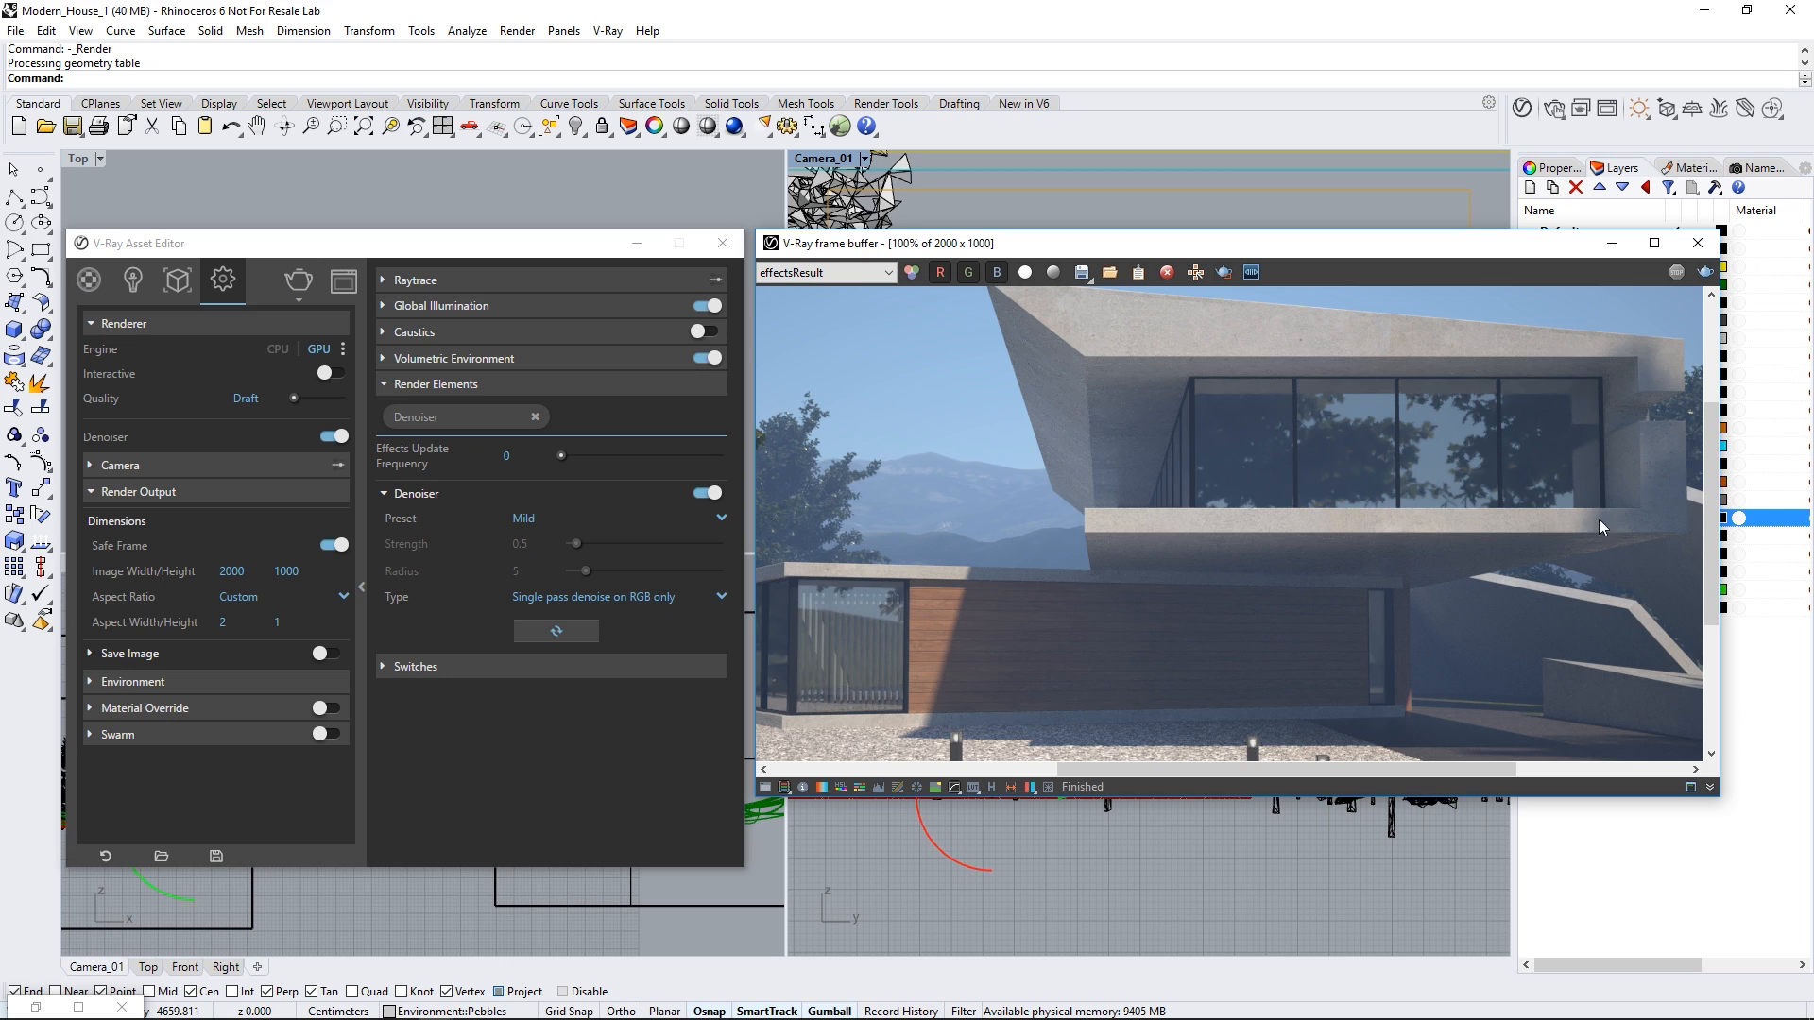
pyautogui.scroll(1, 1559, 506)
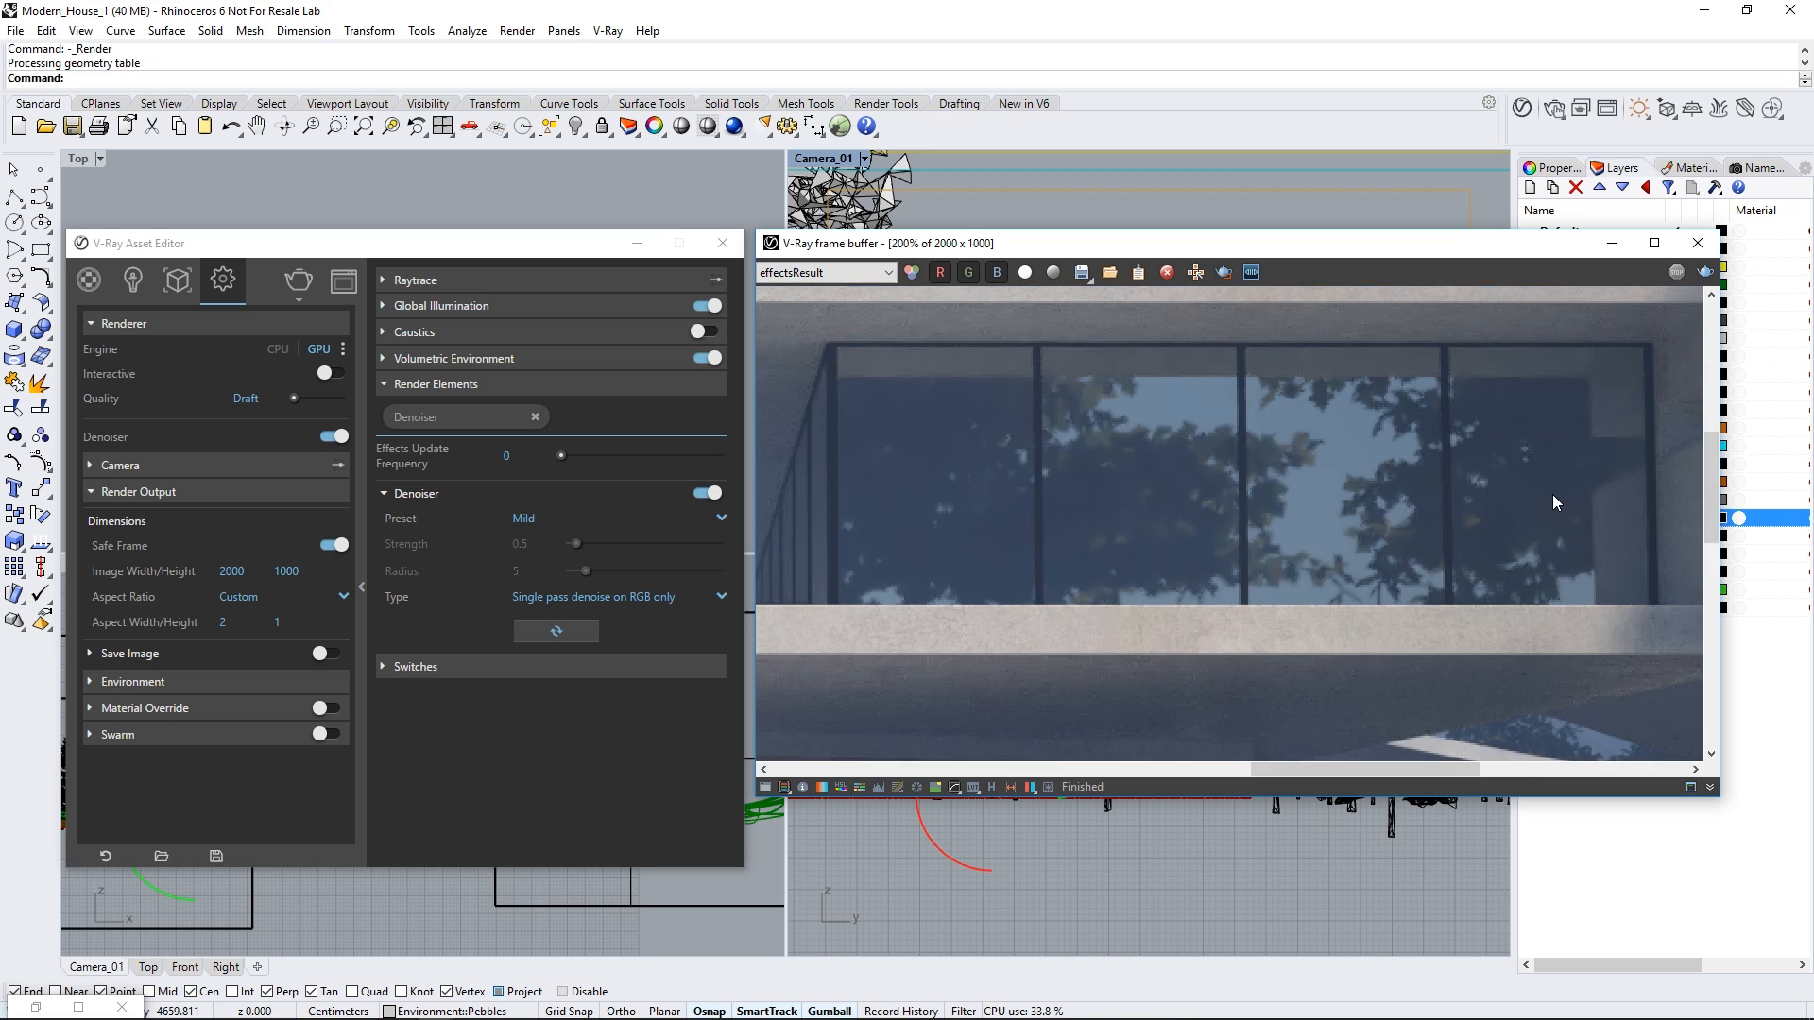
pyautogui.click(912, 273)
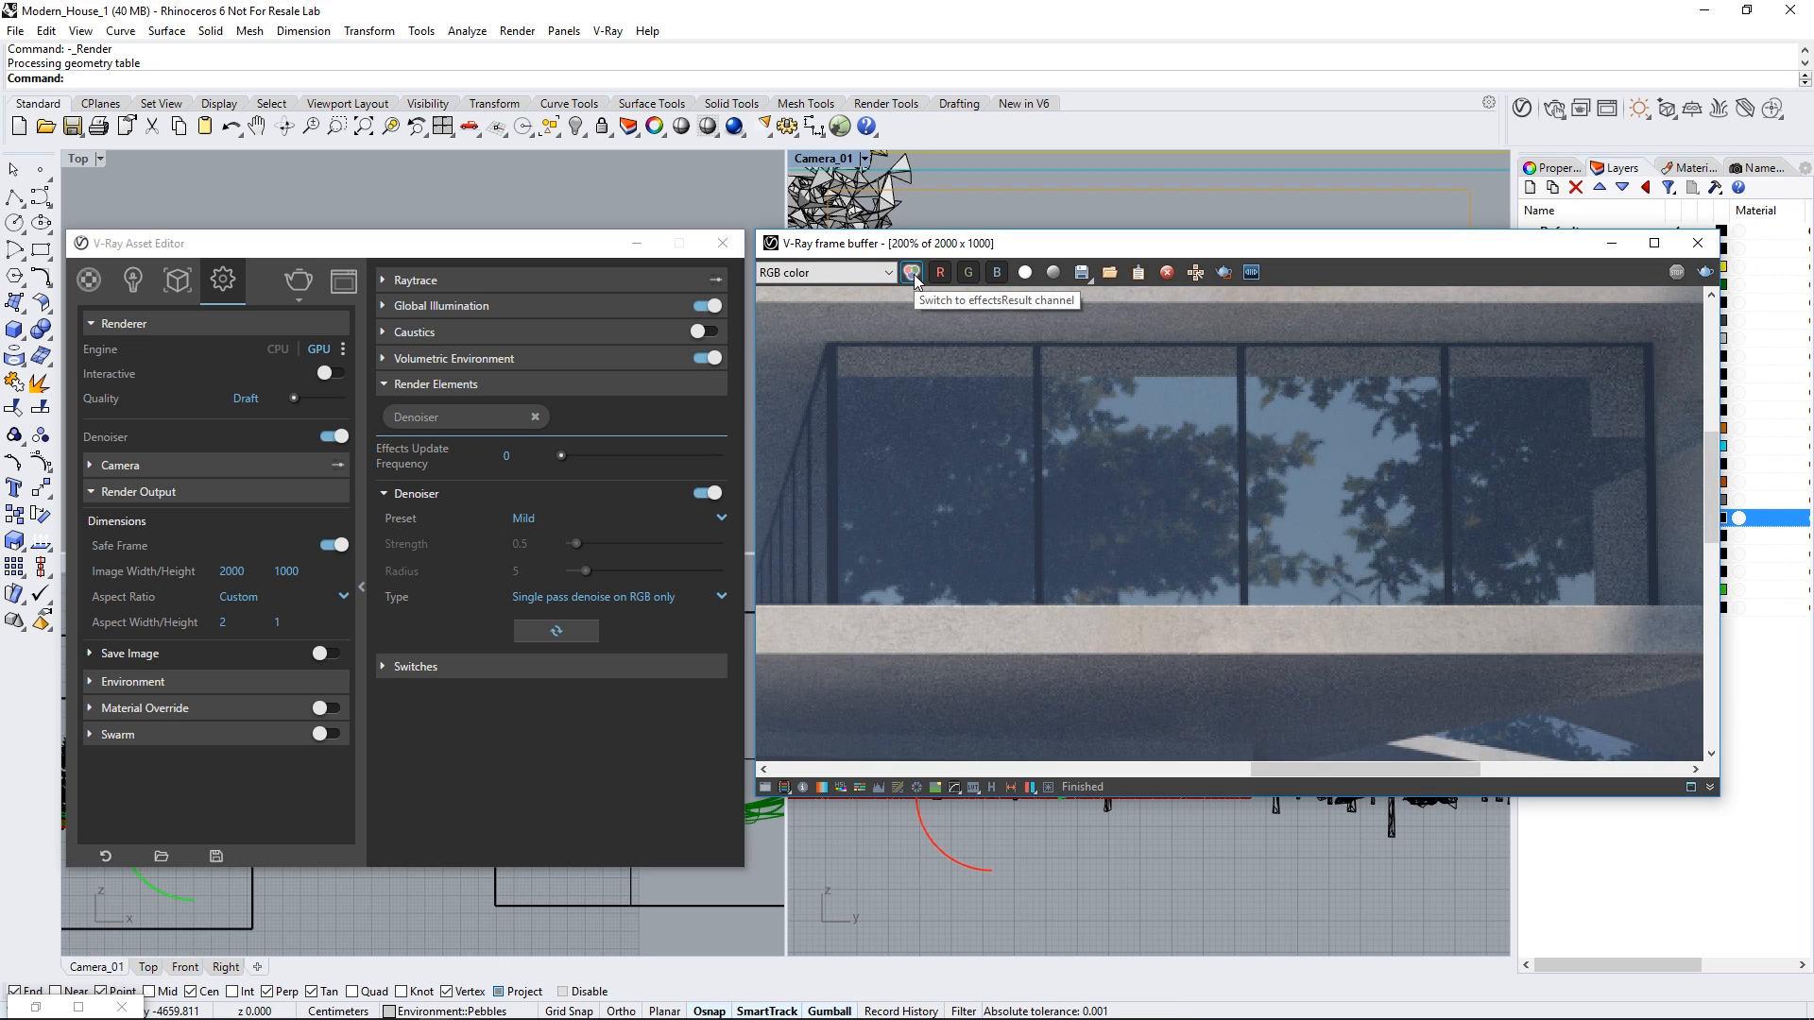
pyautogui.click(912, 273)
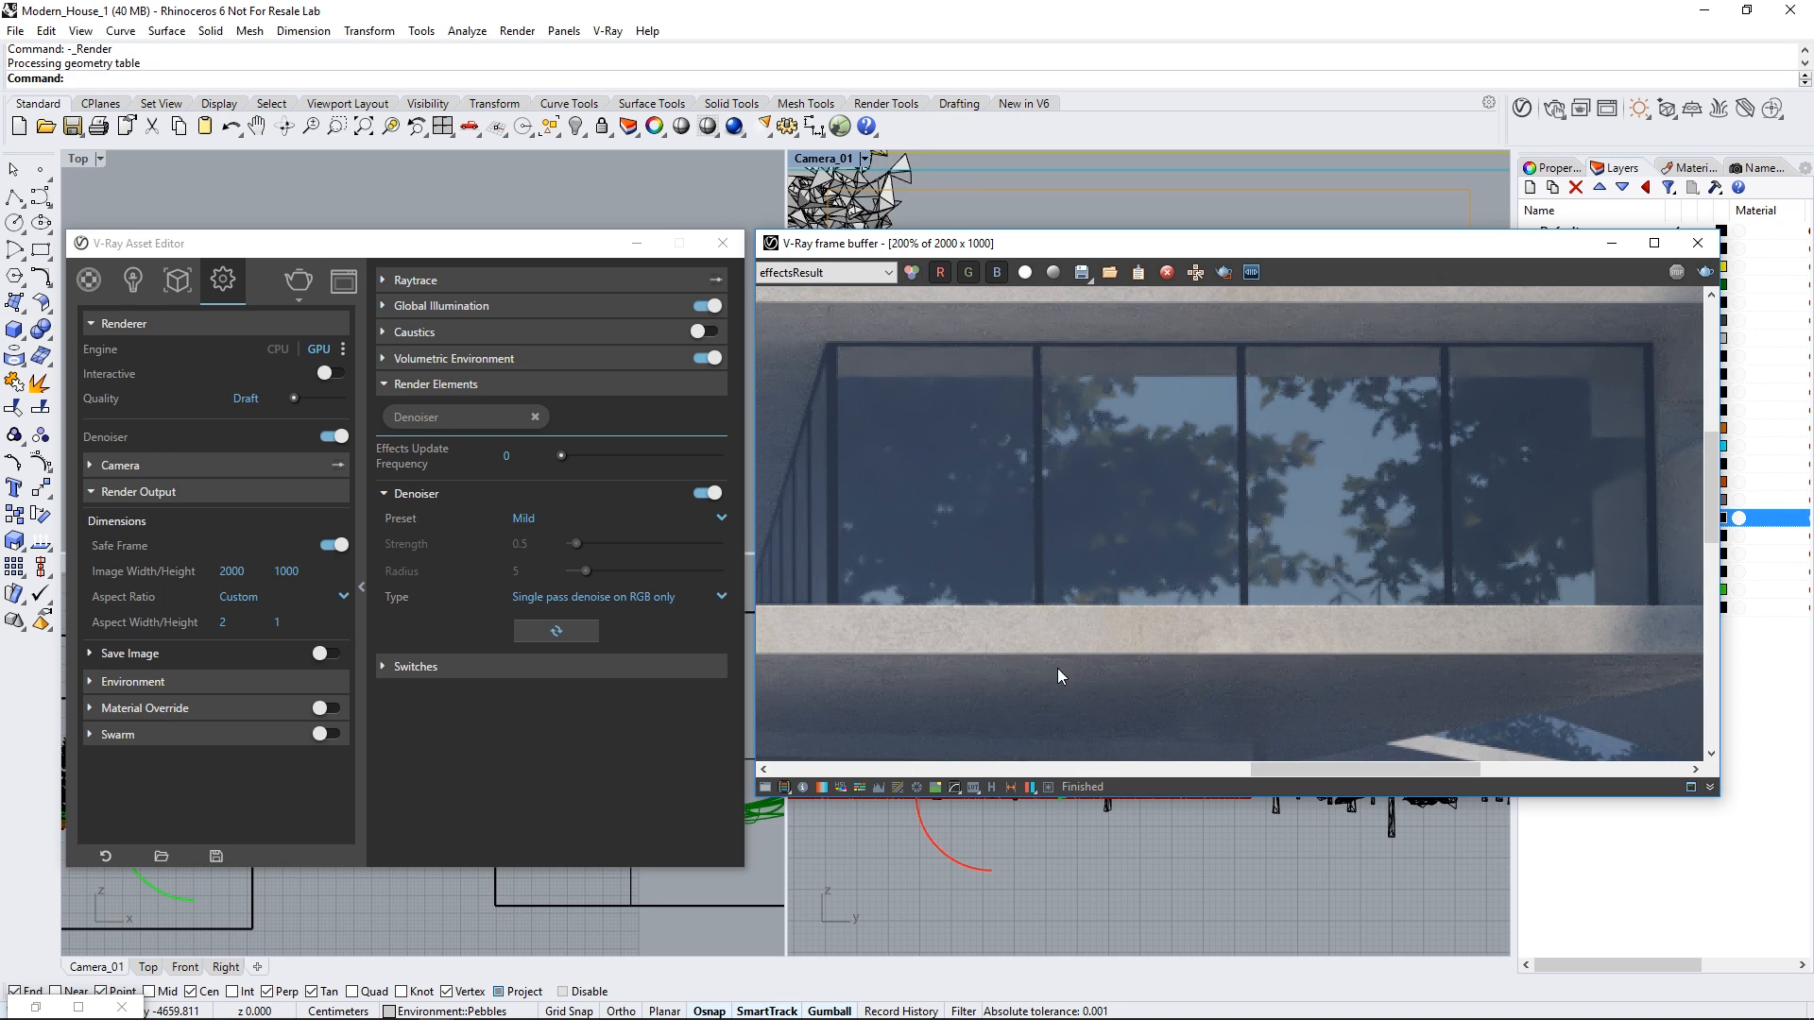
# Step: Reapply the denoiser with the Strong preset and compare its result with the RGB color channel
pyautogui.click(724, 518)
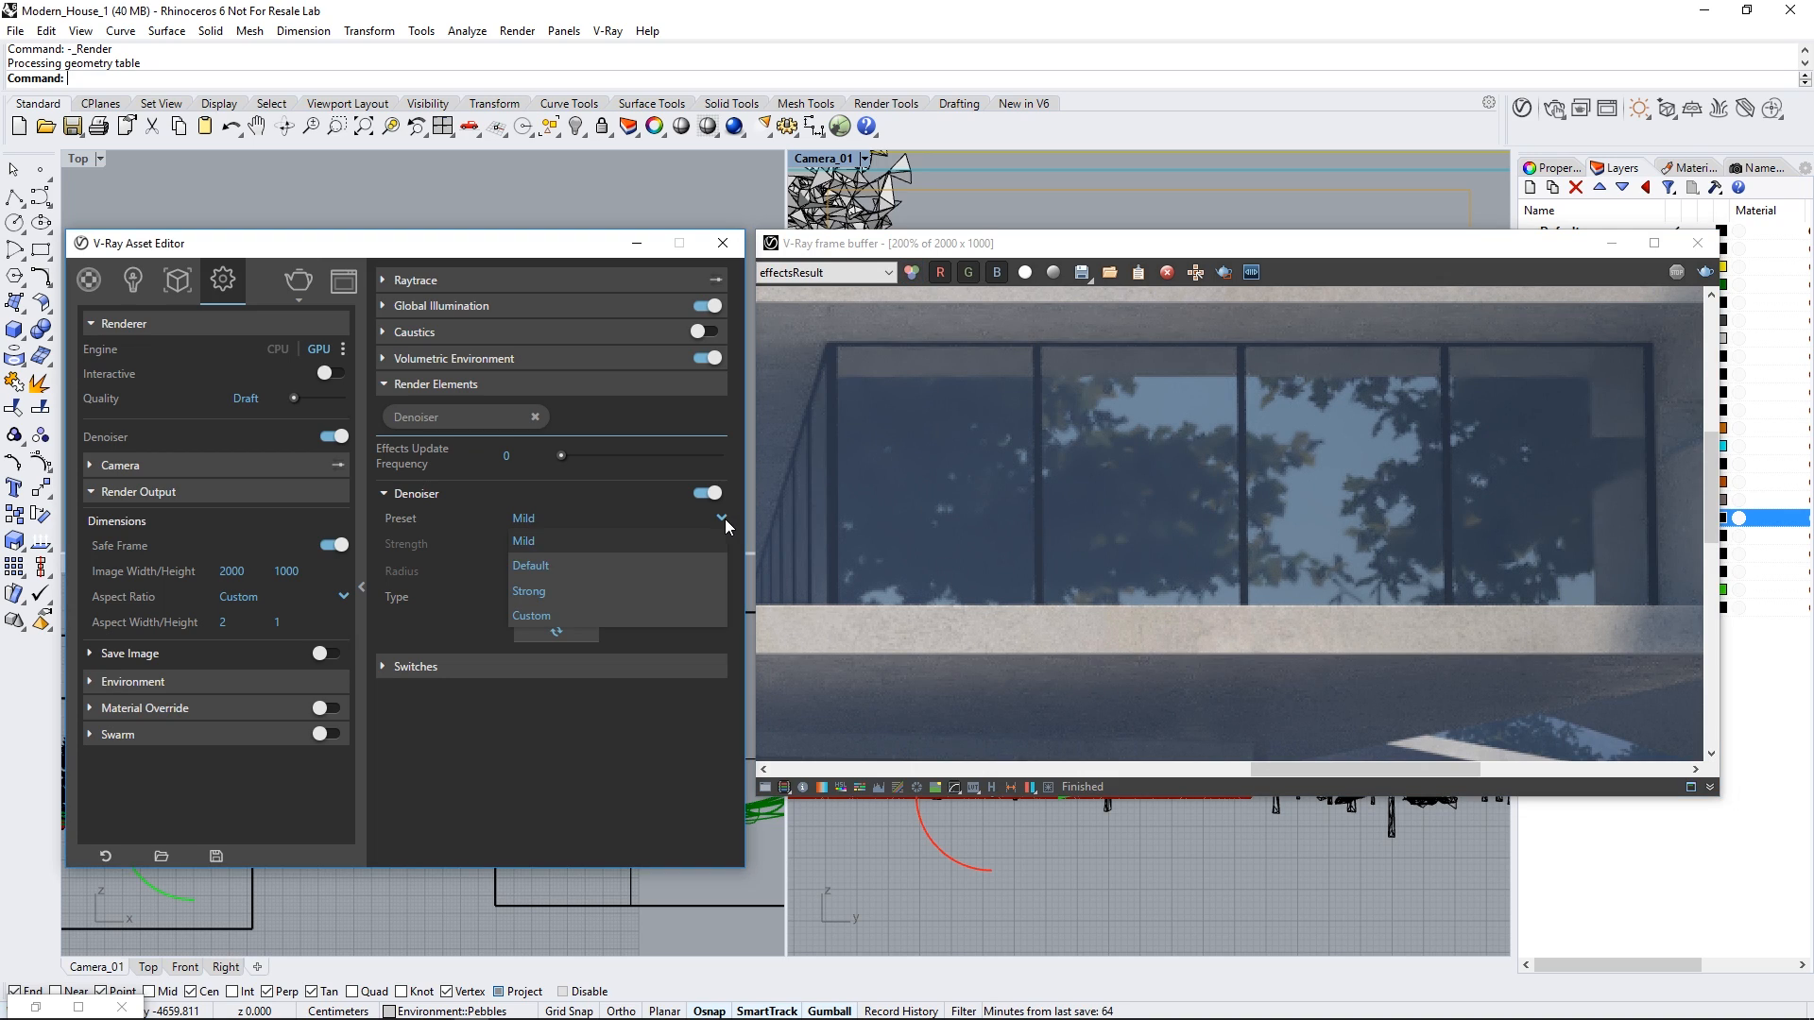
pyautogui.click(672, 595)
pyautogui.click(570, 631)
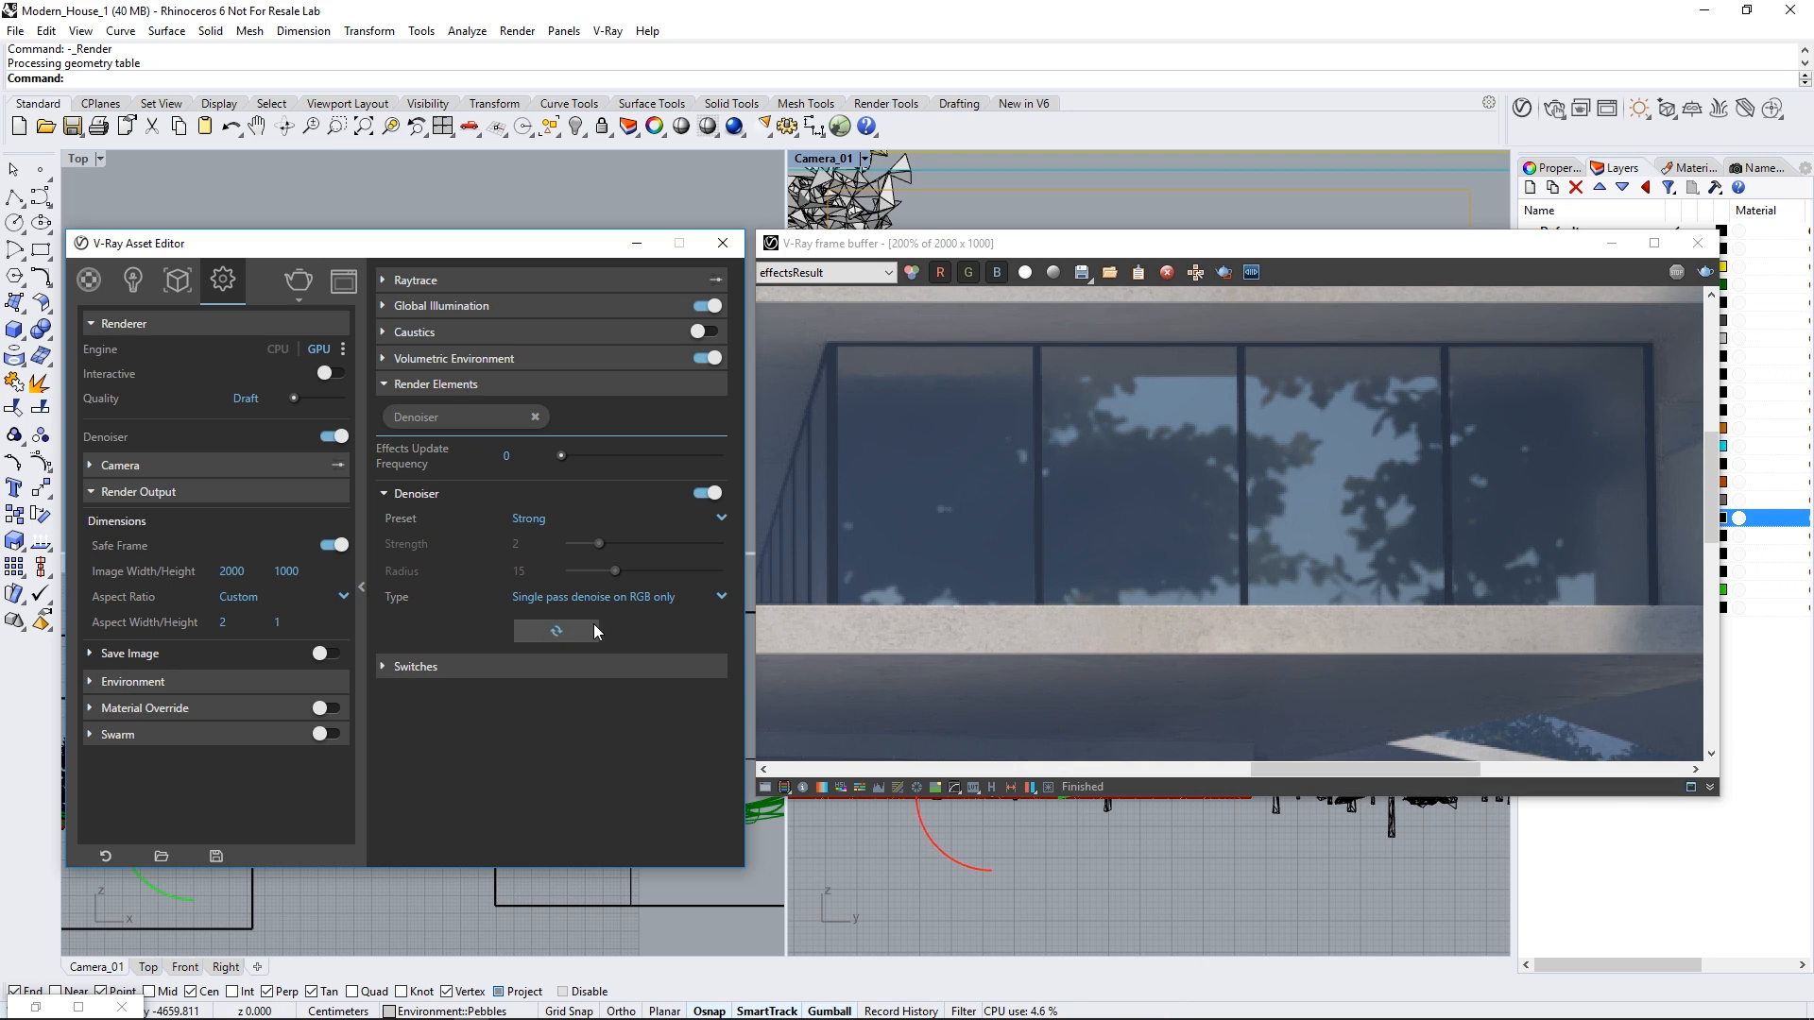
pyautogui.click(920, 271)
pyautogui.click(922, 269)
pyautogui.scroll(-1, 1055, 450)
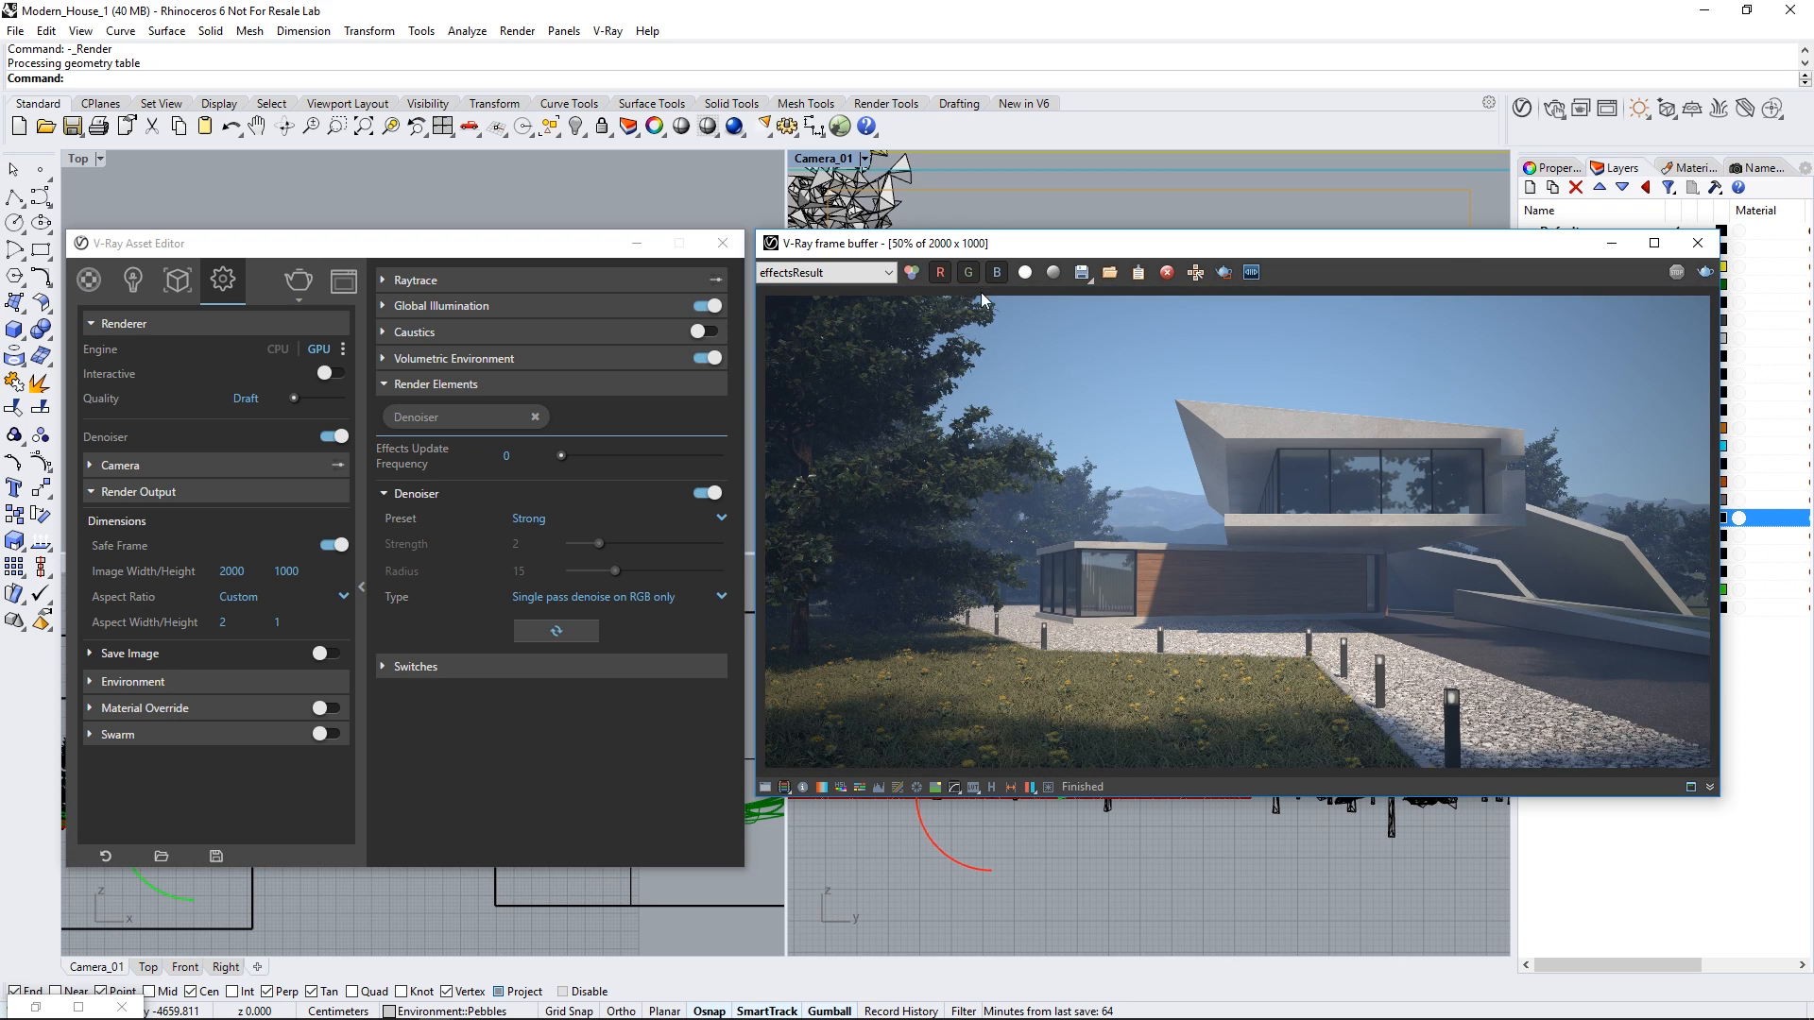
# Step: Turn off the Denoiser and raise the render quality to High
pyautogui.click(917, 275)
pyautogui.click(913, 273)
pyautogui.click(333, 437)
pyautogui.moveTo(295, 398); pyautogui.dragTo(330, 398)
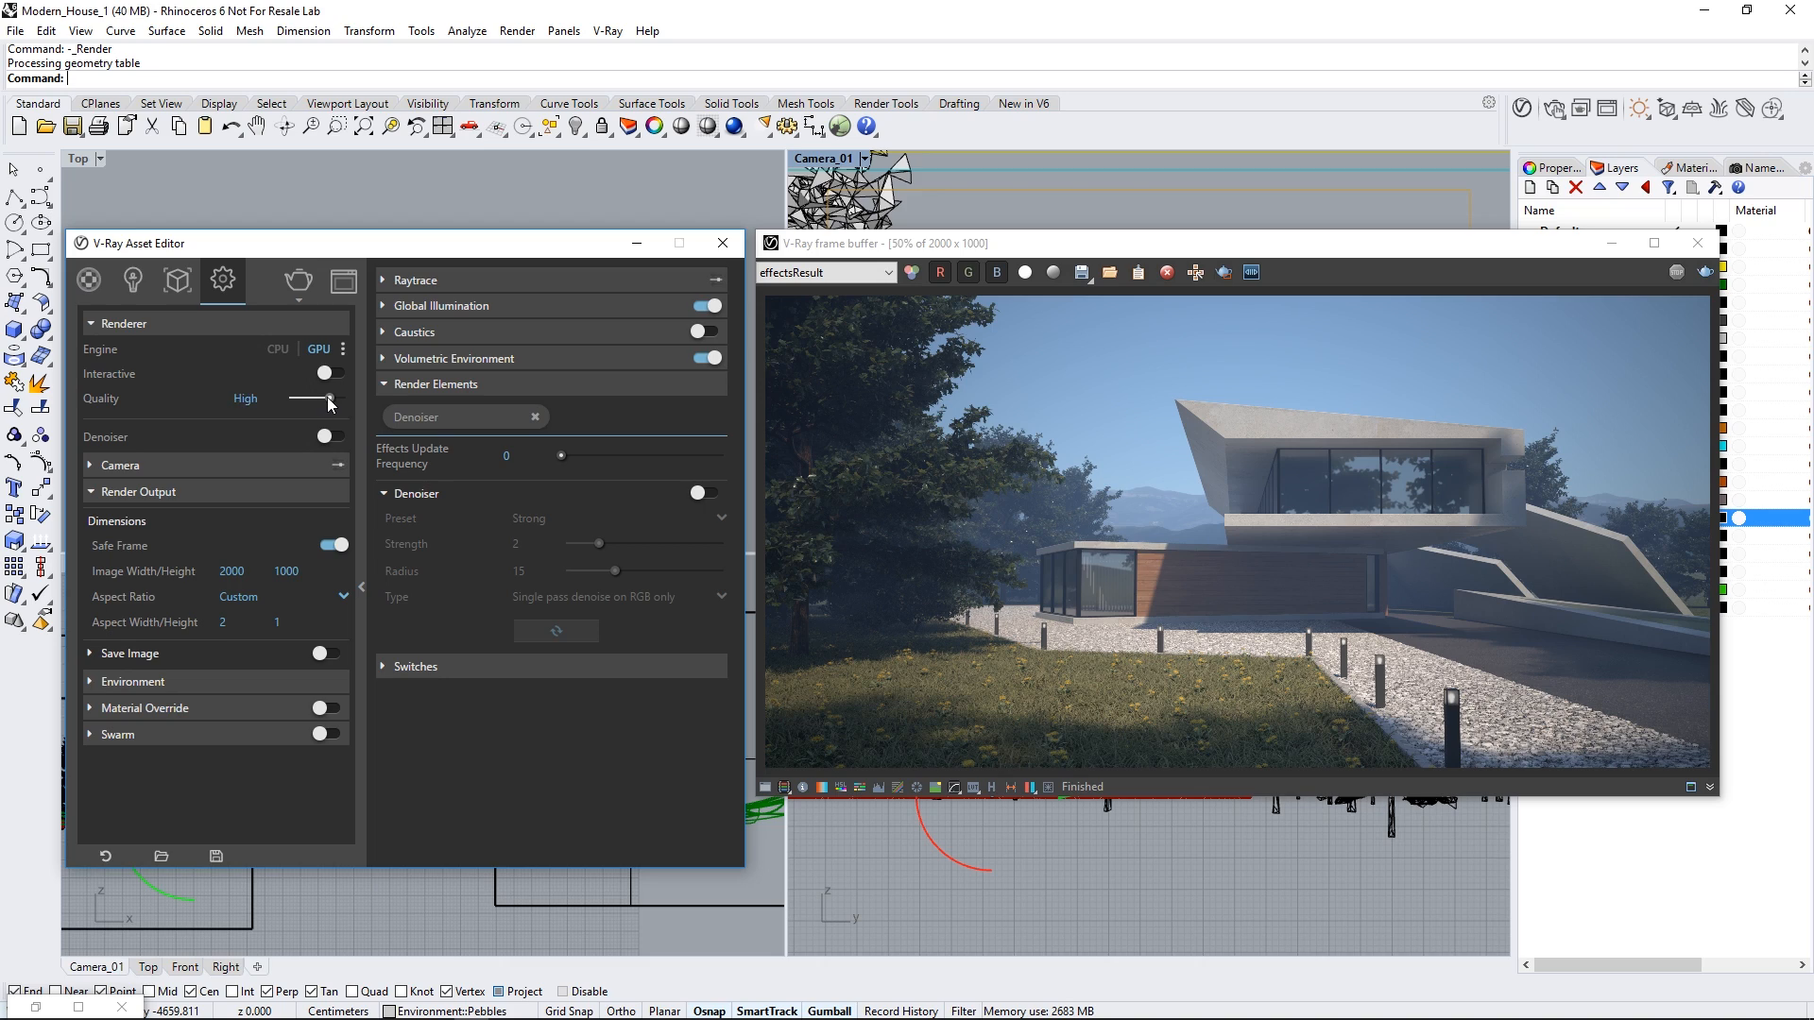
# Step: Submit the scene to V-Ray Cloud as job Modern_House_1 in the Webinar project, with a width of 3000 px
pyautogui.click(297, 304)
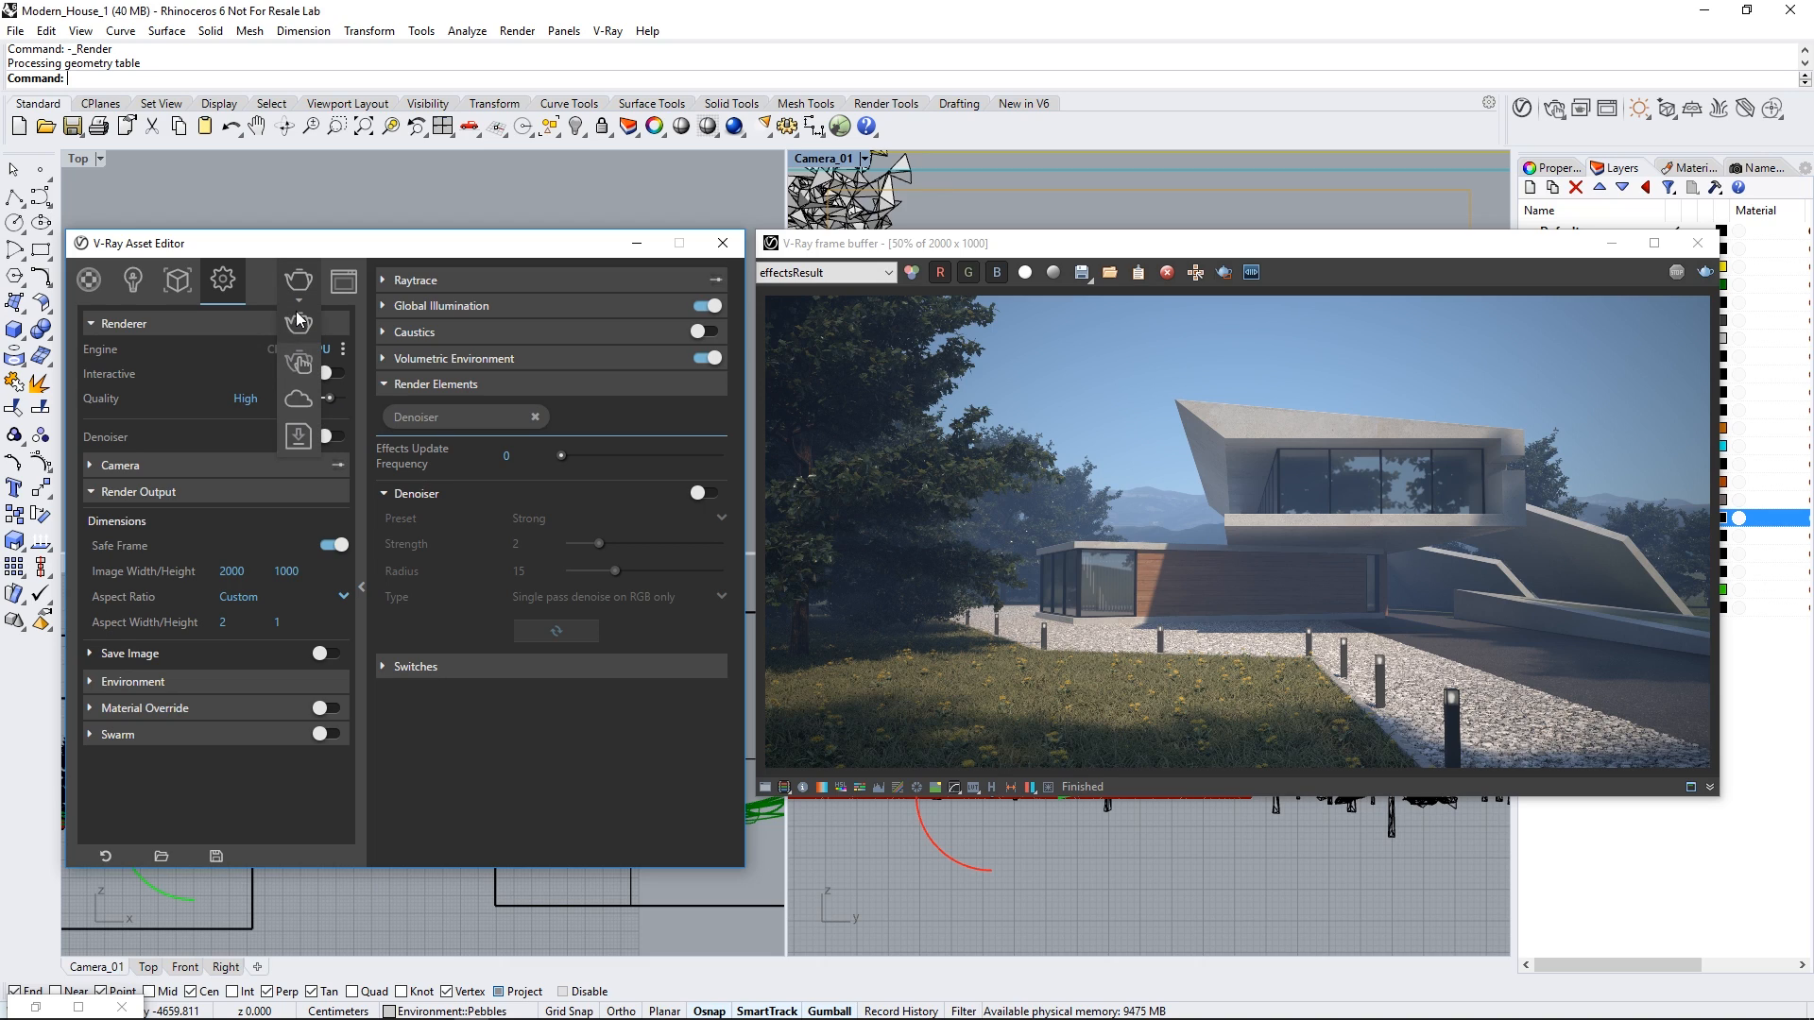
pyautogui.click(298, 403)
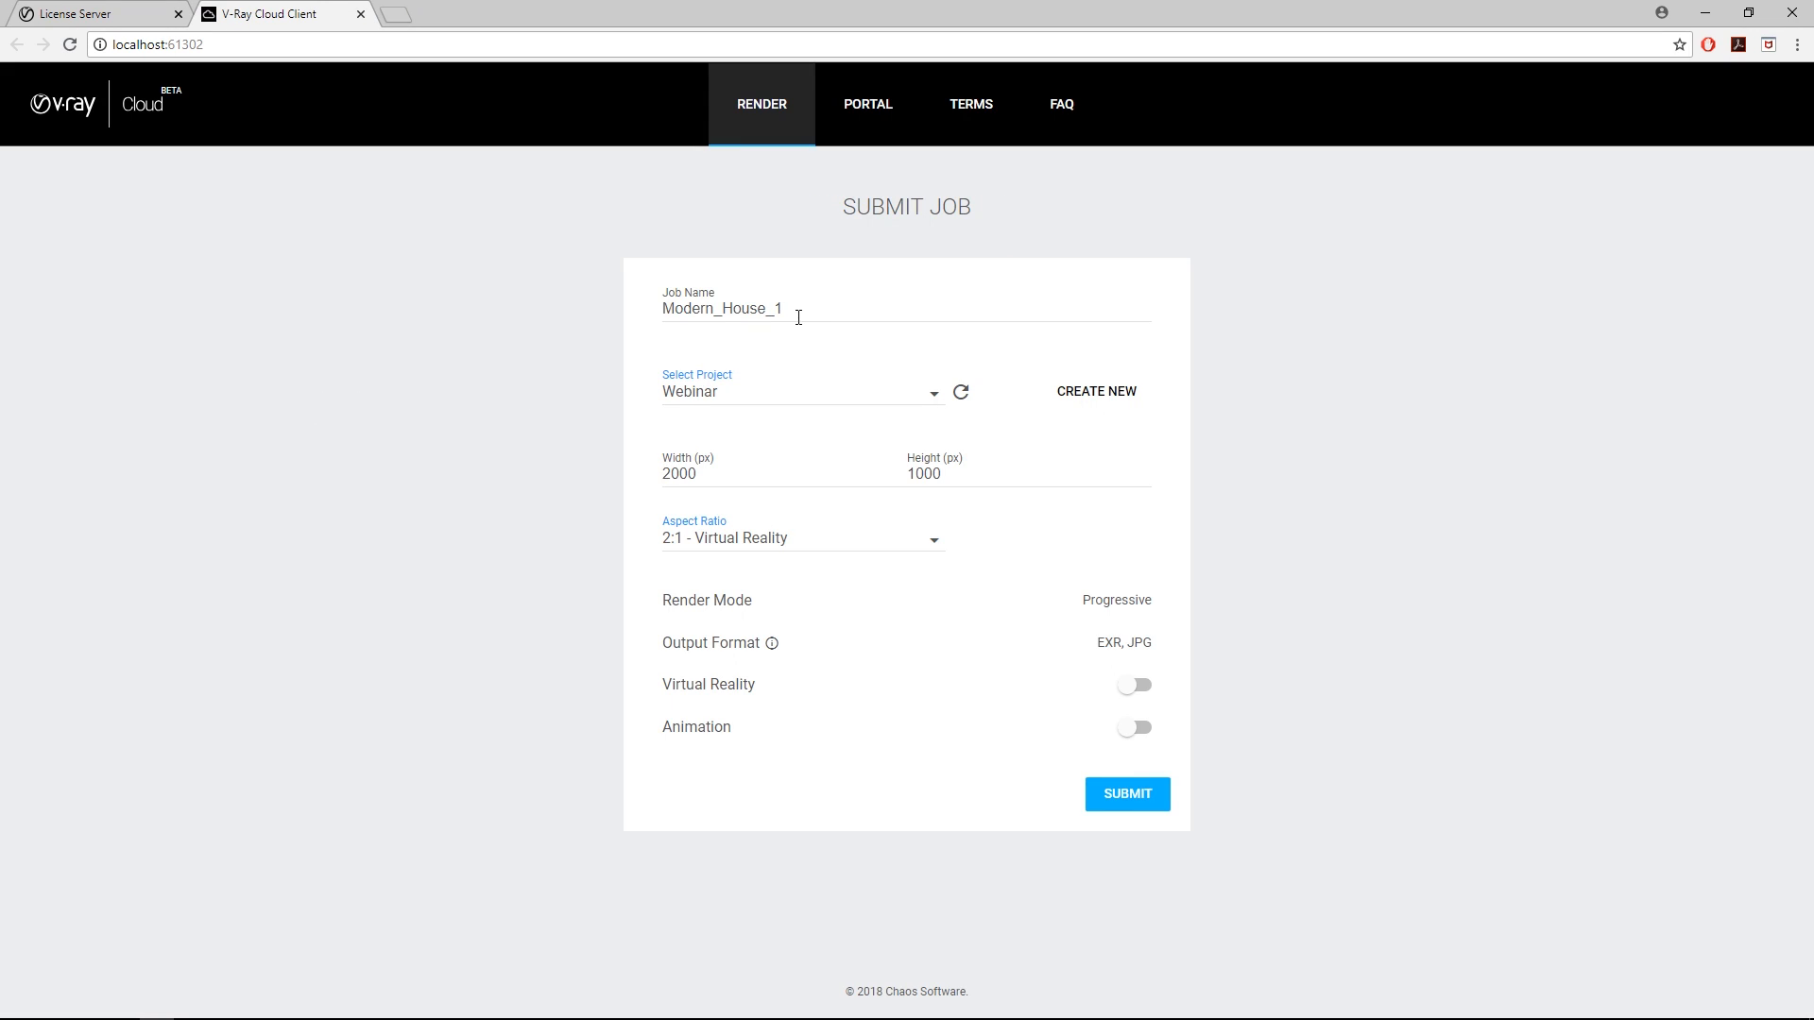
pyautogui.click(934, 396)
pyautogui.click(938, 397)
pyautogui.moveTo(669, 473); pyautogui.dragTo(628, 470)
pyautogui.write('3')
pyautogui.click(1114, 798)
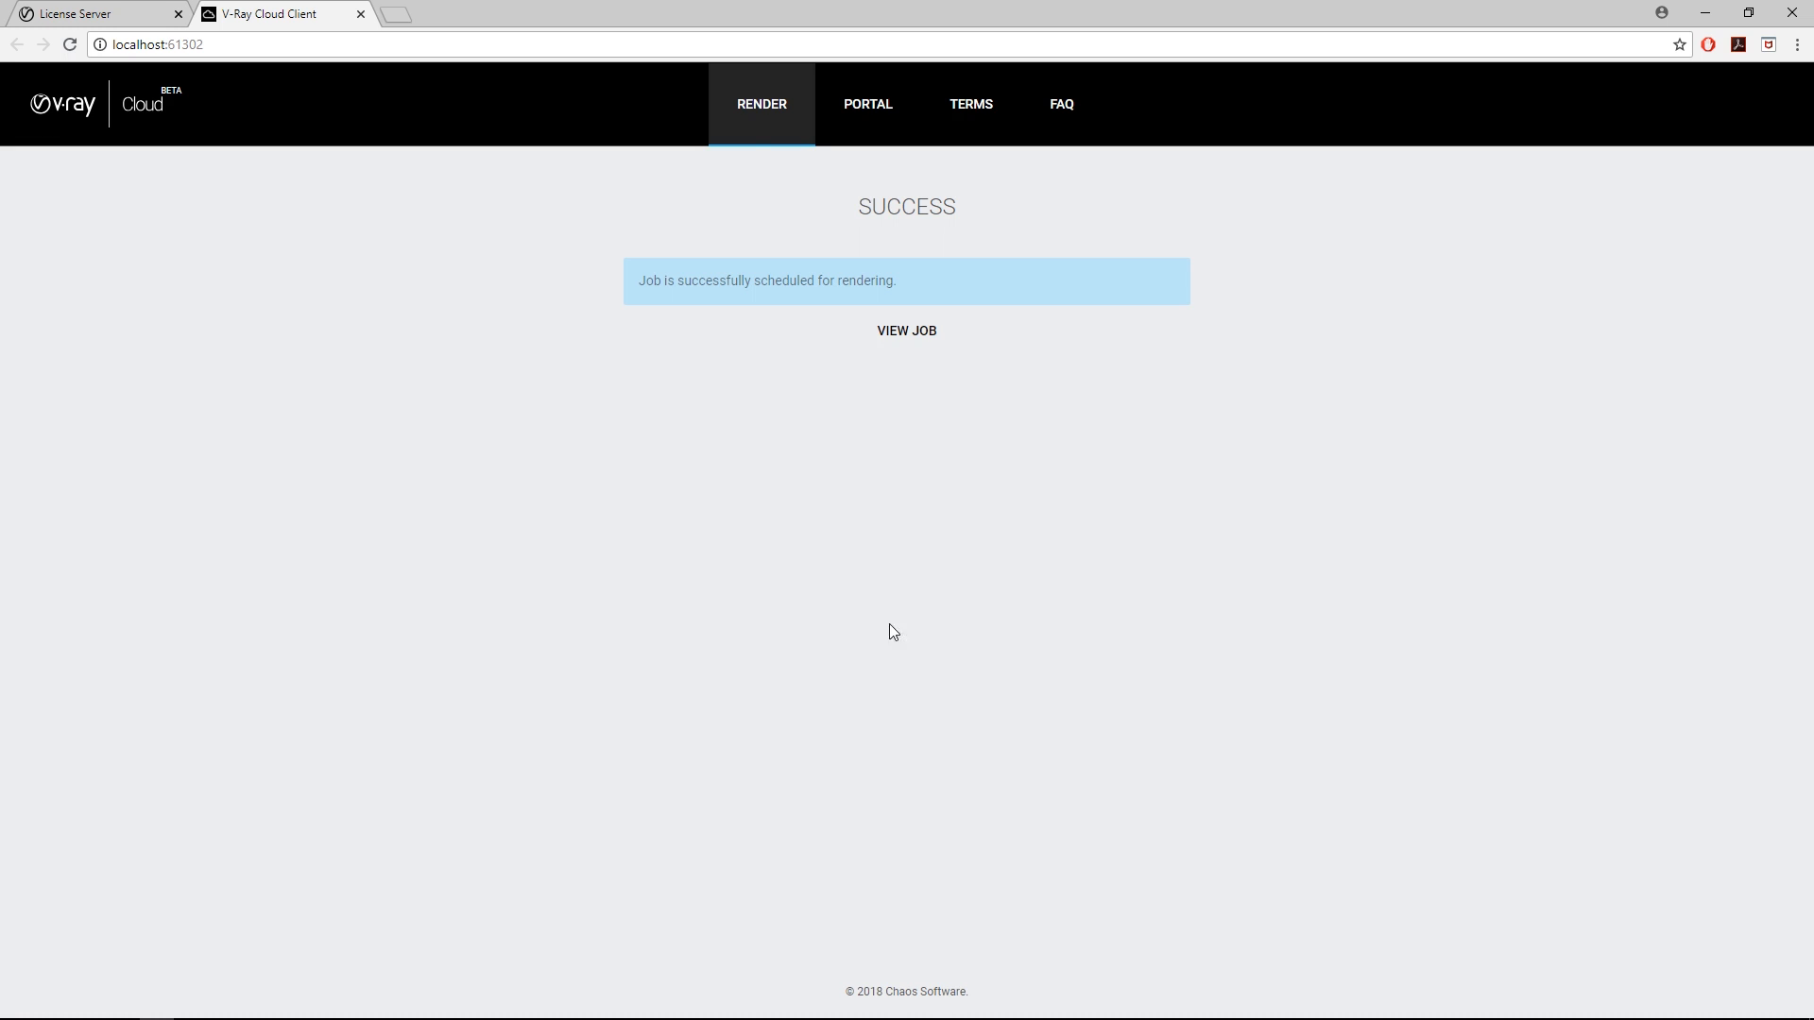
# Step: Open the submitted cloud job, examine its full-size preview, and check the options for cancelling or stopping it
pyautogui.click(900, 333)
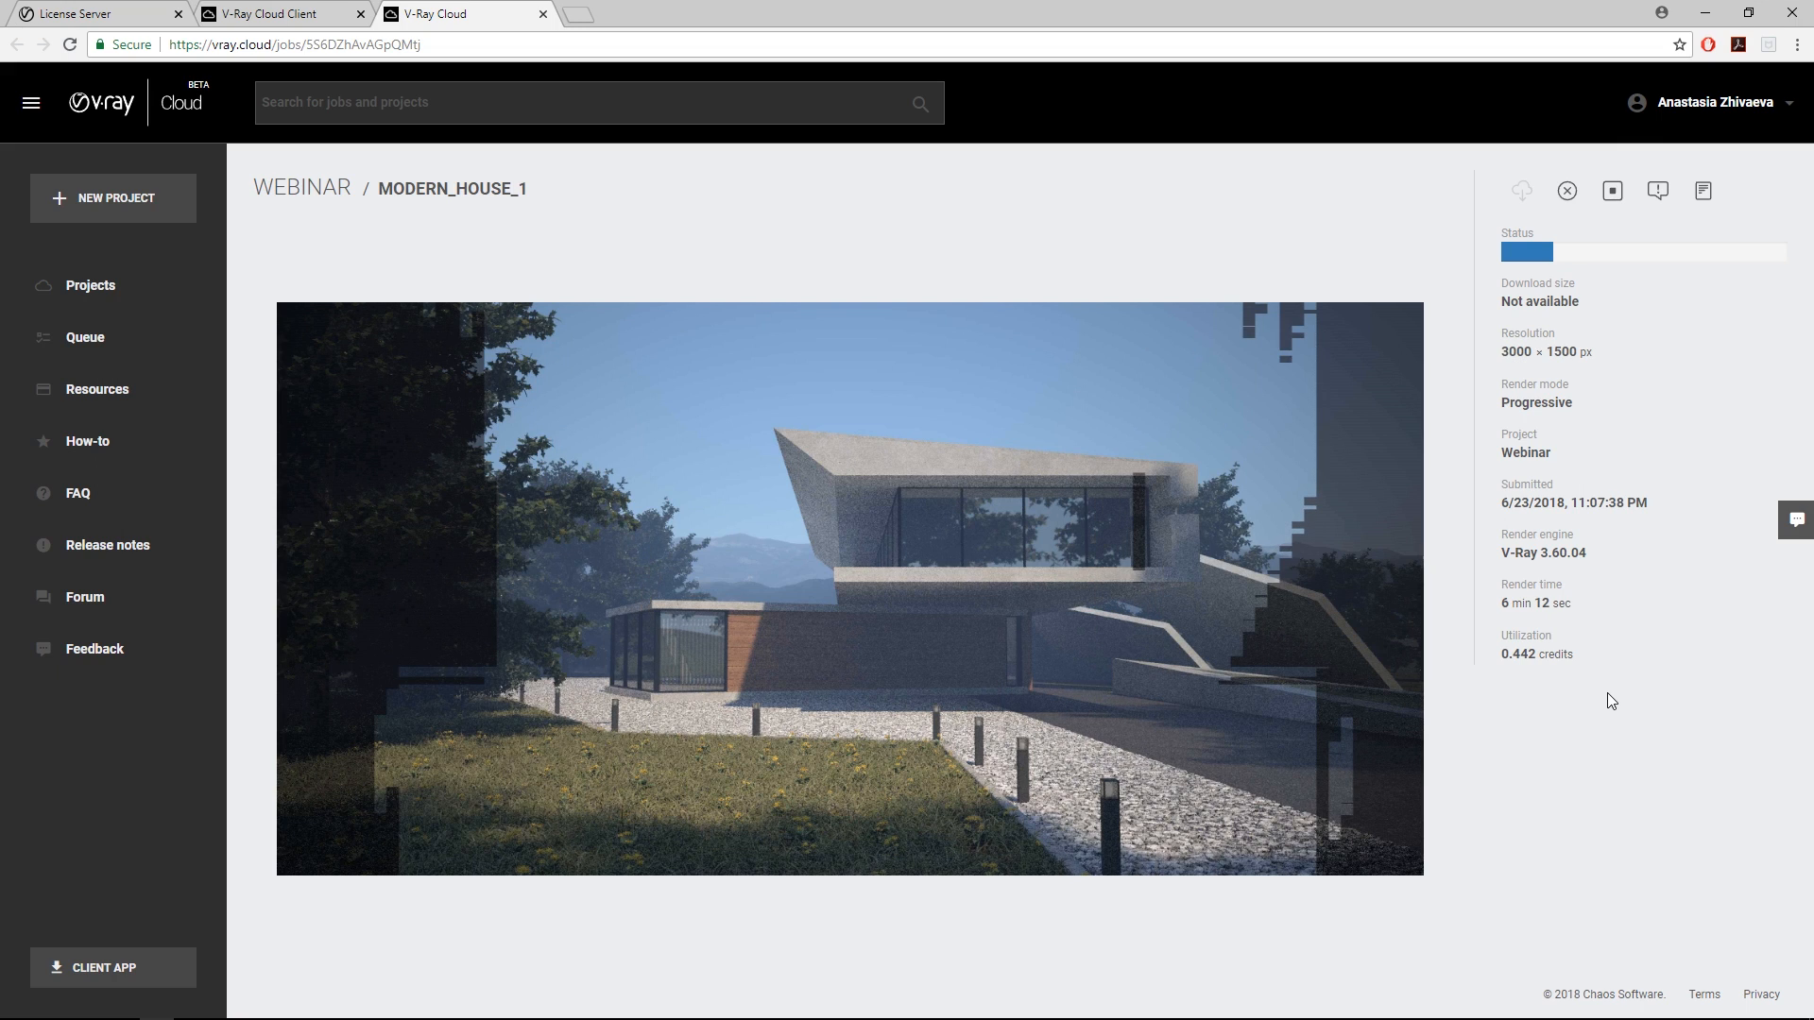
pyautogui.click(1382, 629)
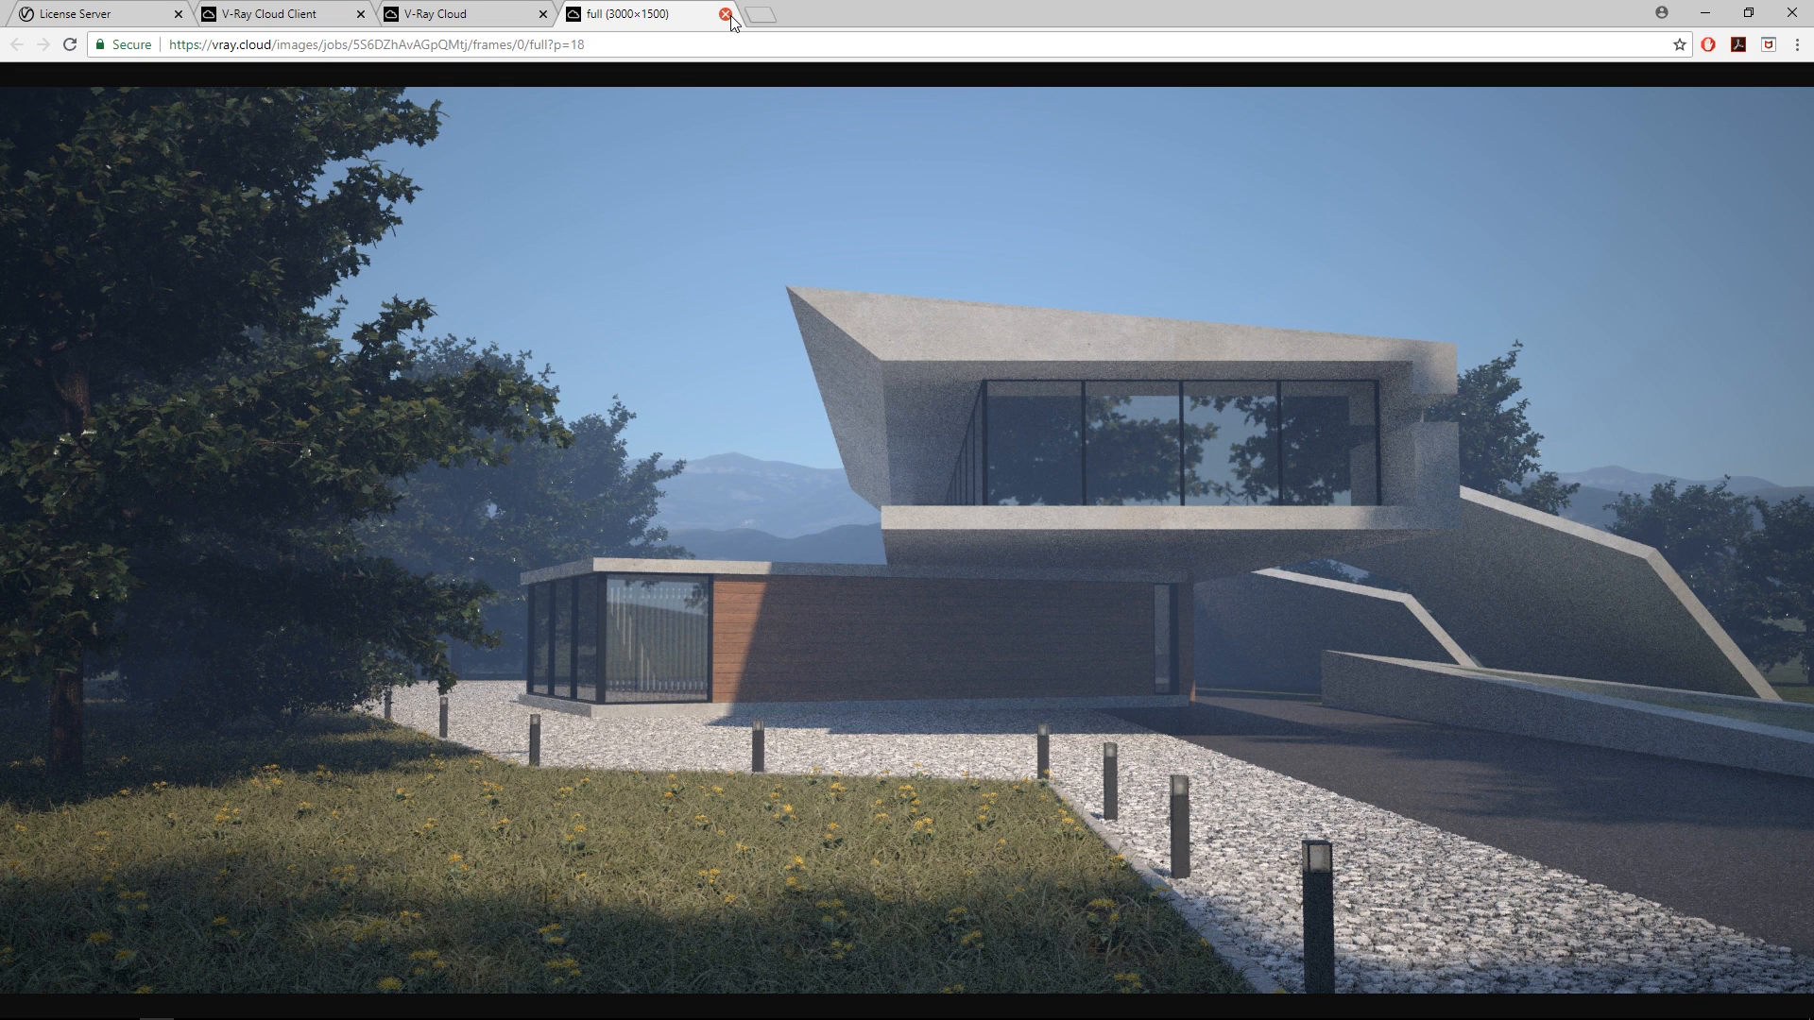
pyautogui.click(727, 14)
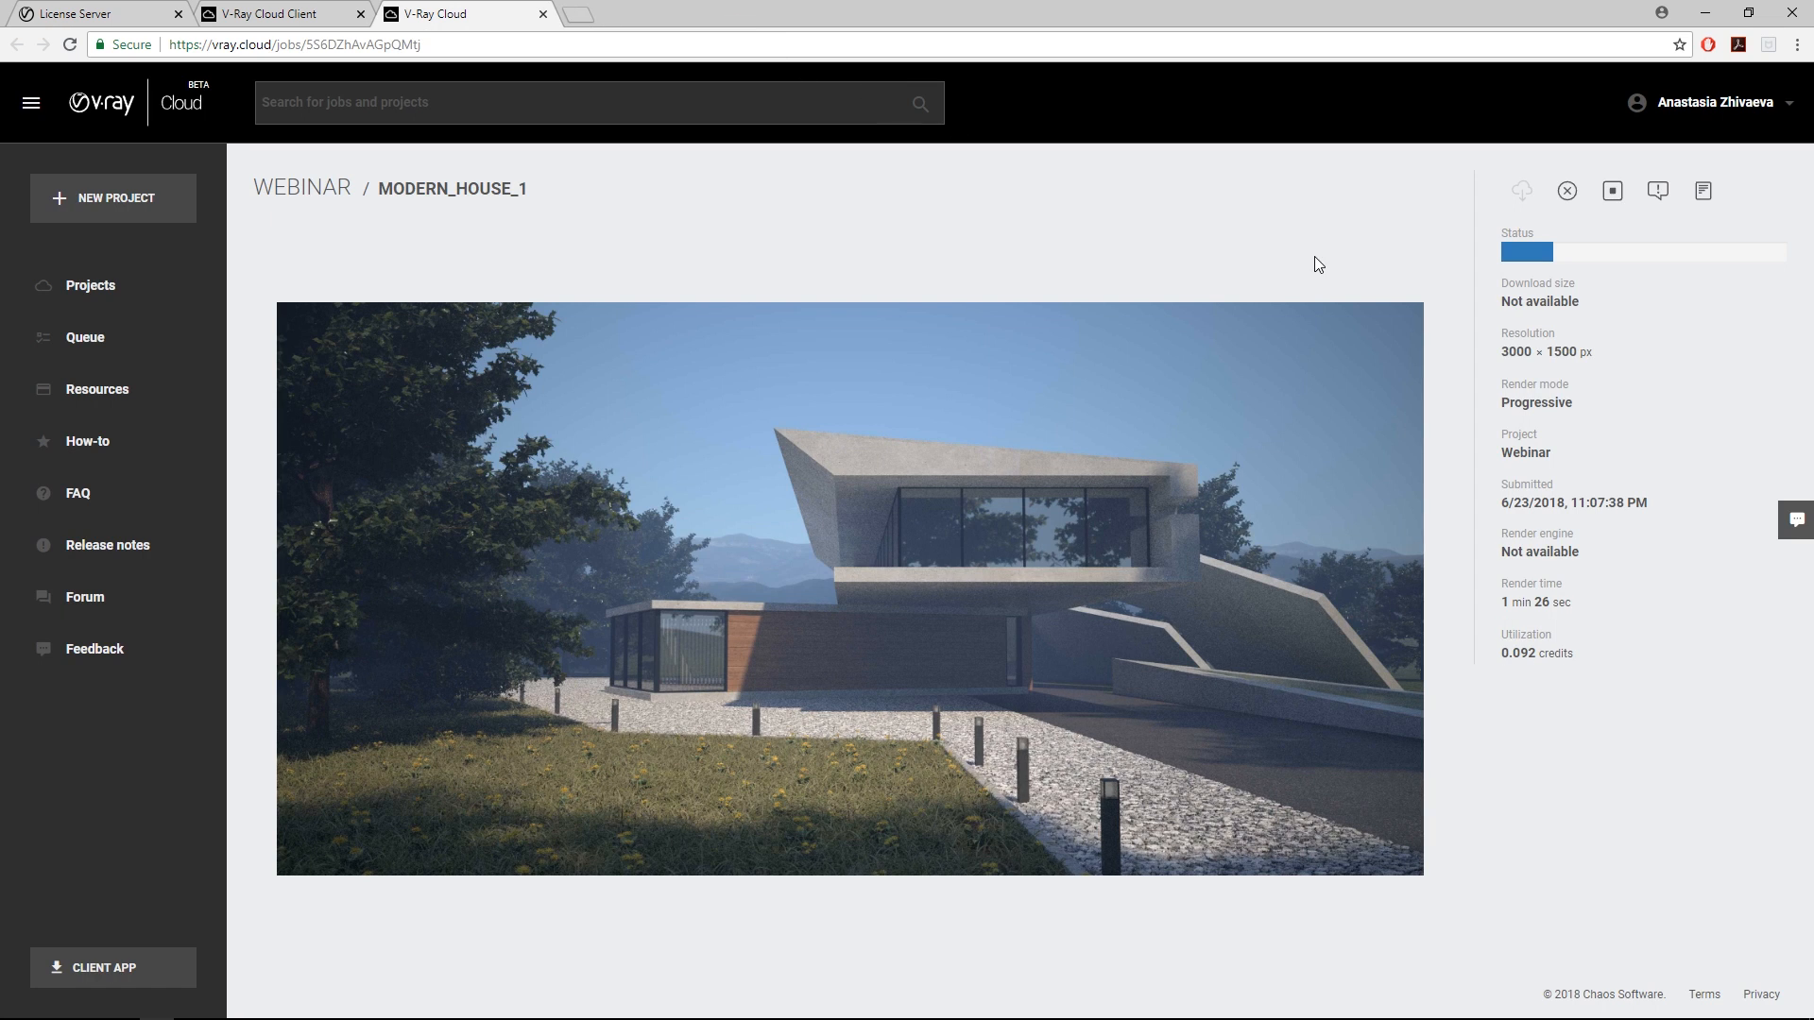
pyautogui.click(1566, 195)
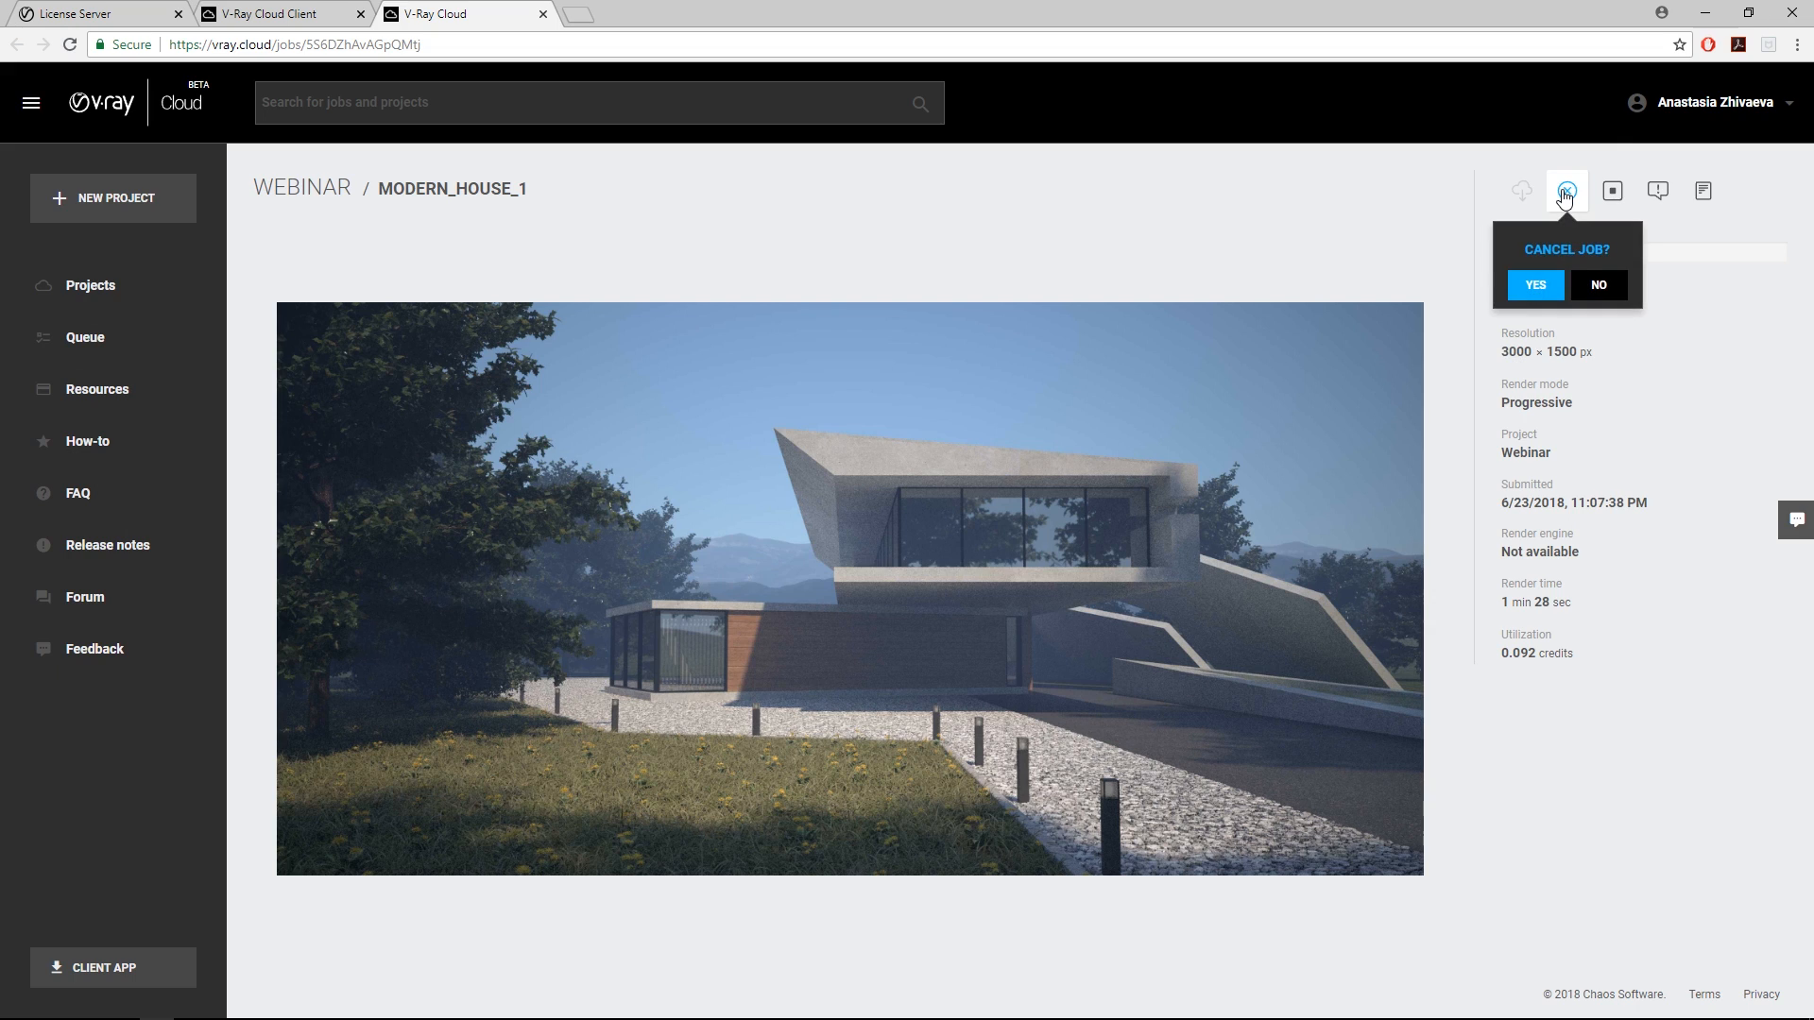
pyautogui.click(1612, 193)
pyautogui.click(1490, 189)
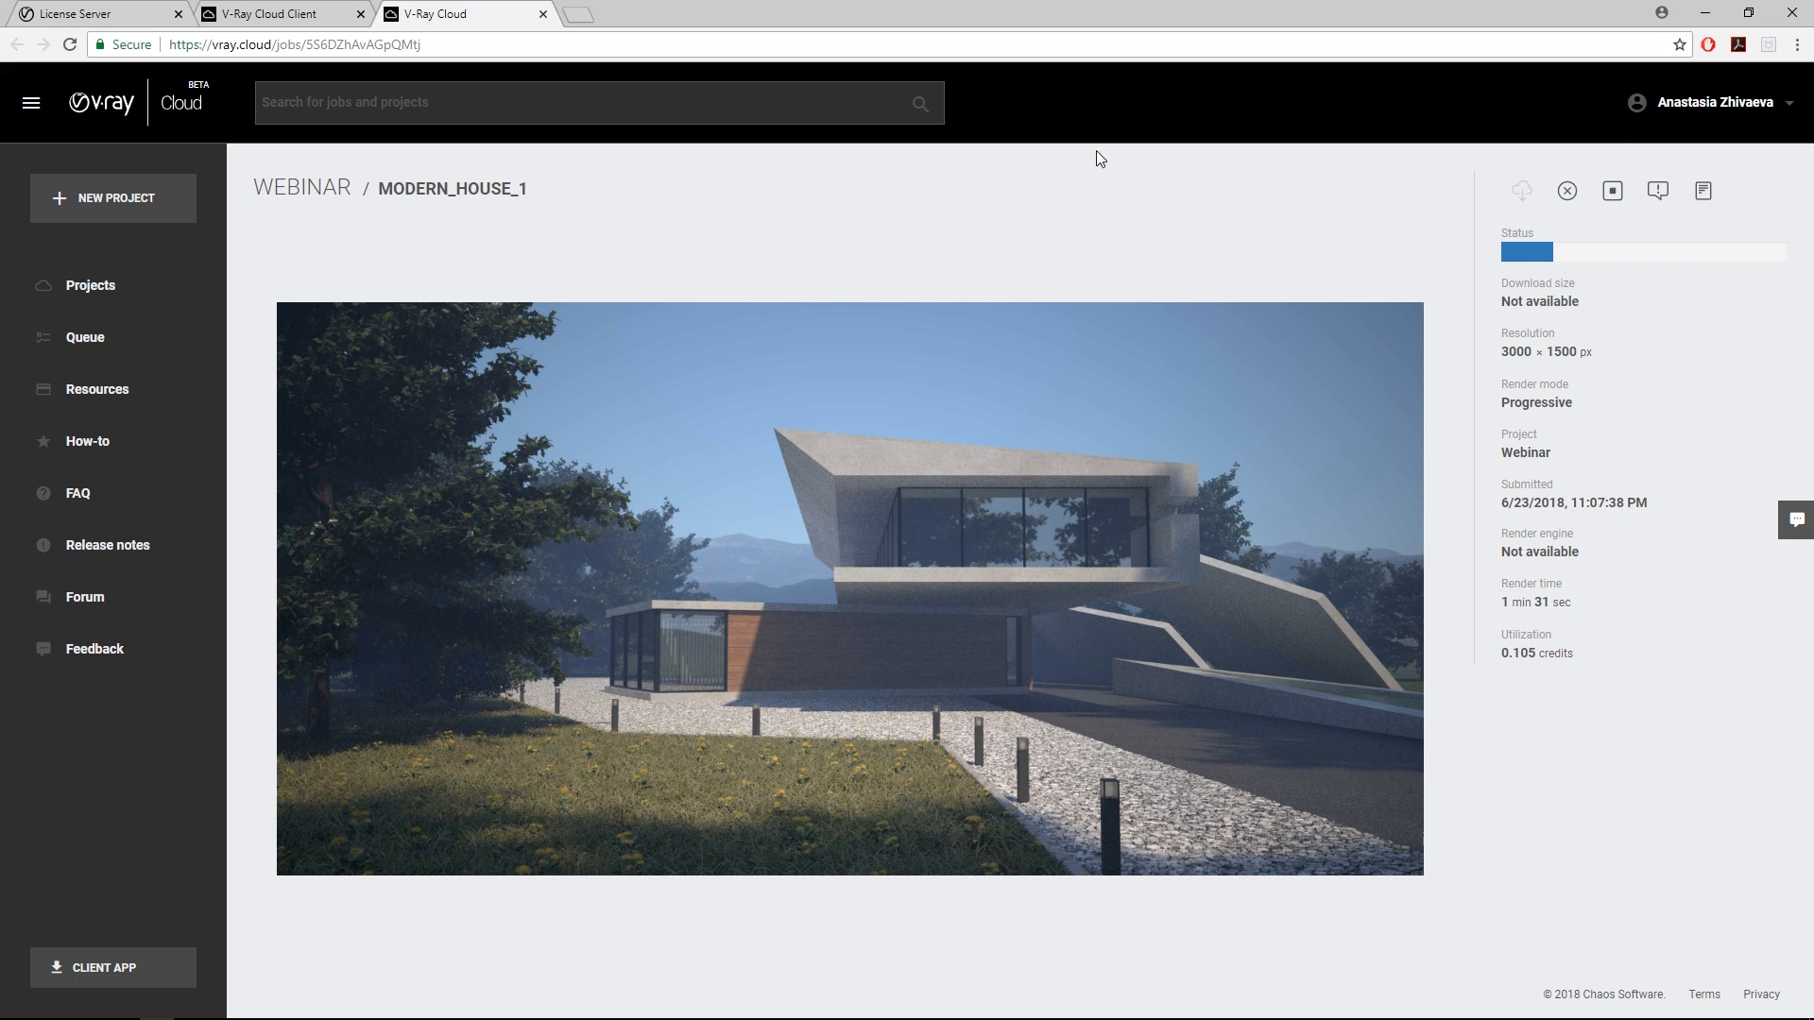
# Step: Review the Projects list and the jobs queue, reopen the MODERN_HOUSE_1 job, and return to Rhinoceros
pyautogui.click(79, 297)
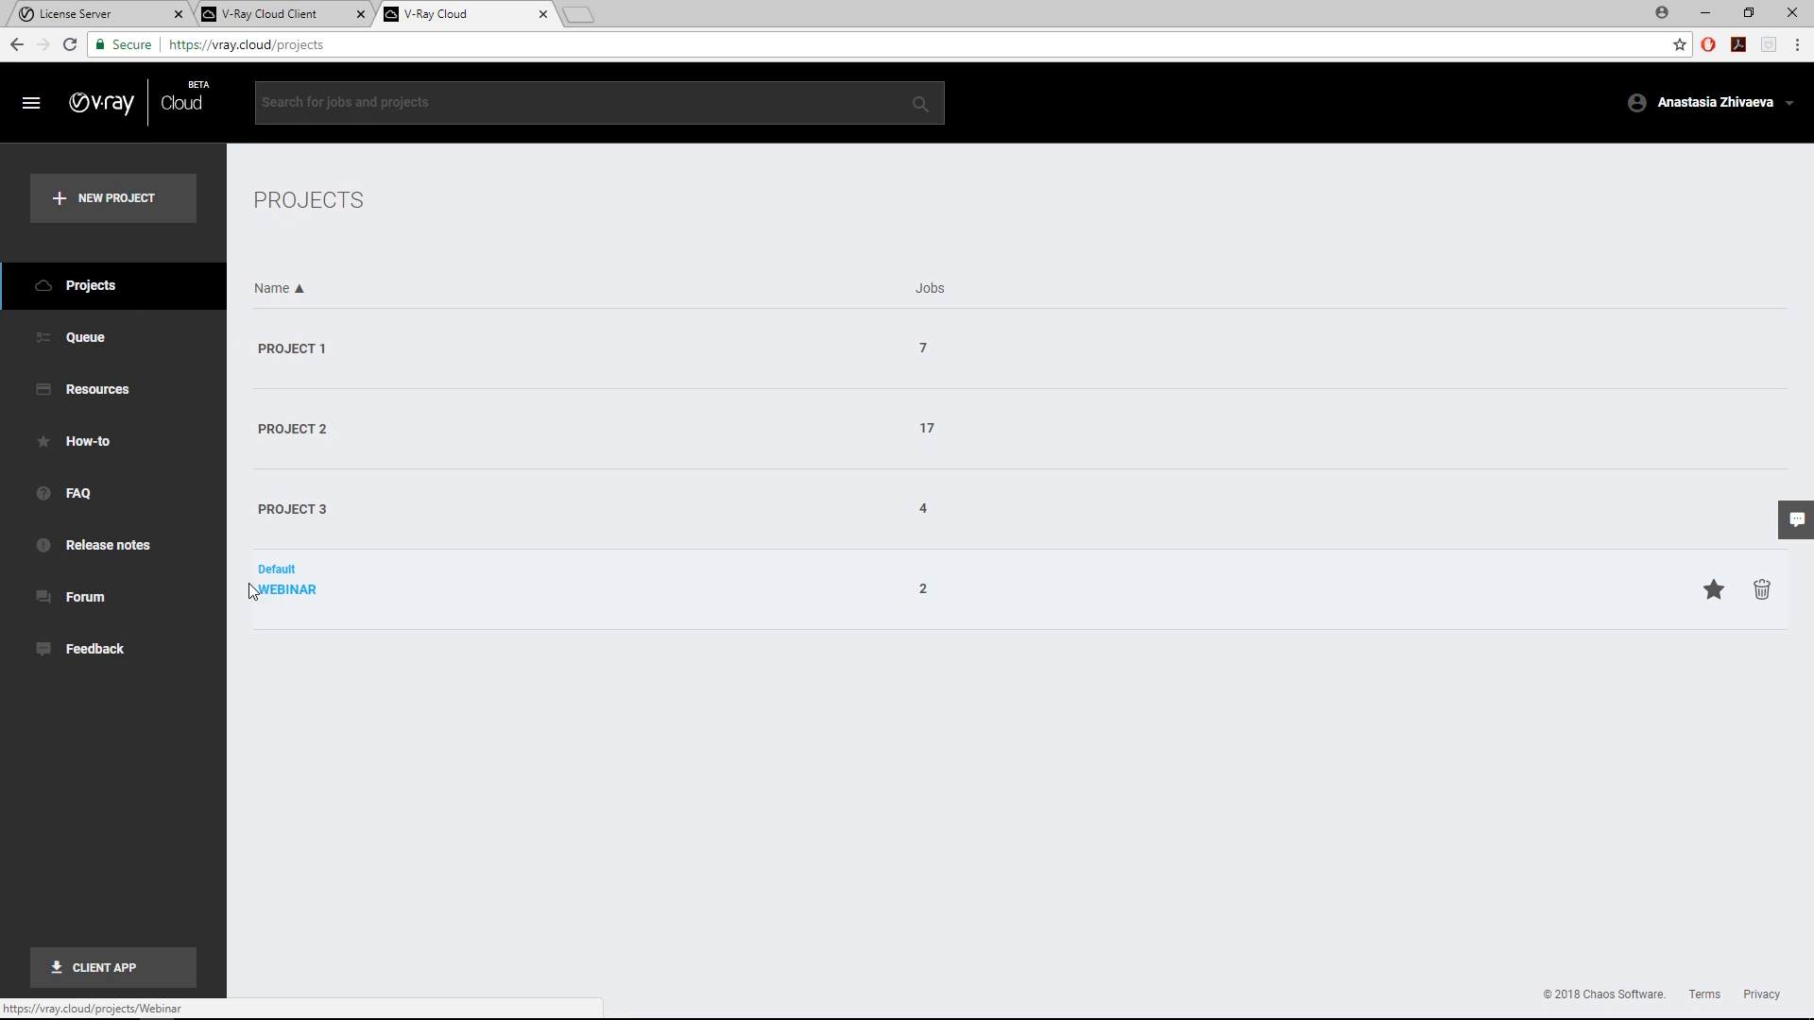
pyautogui.click(85, 357)
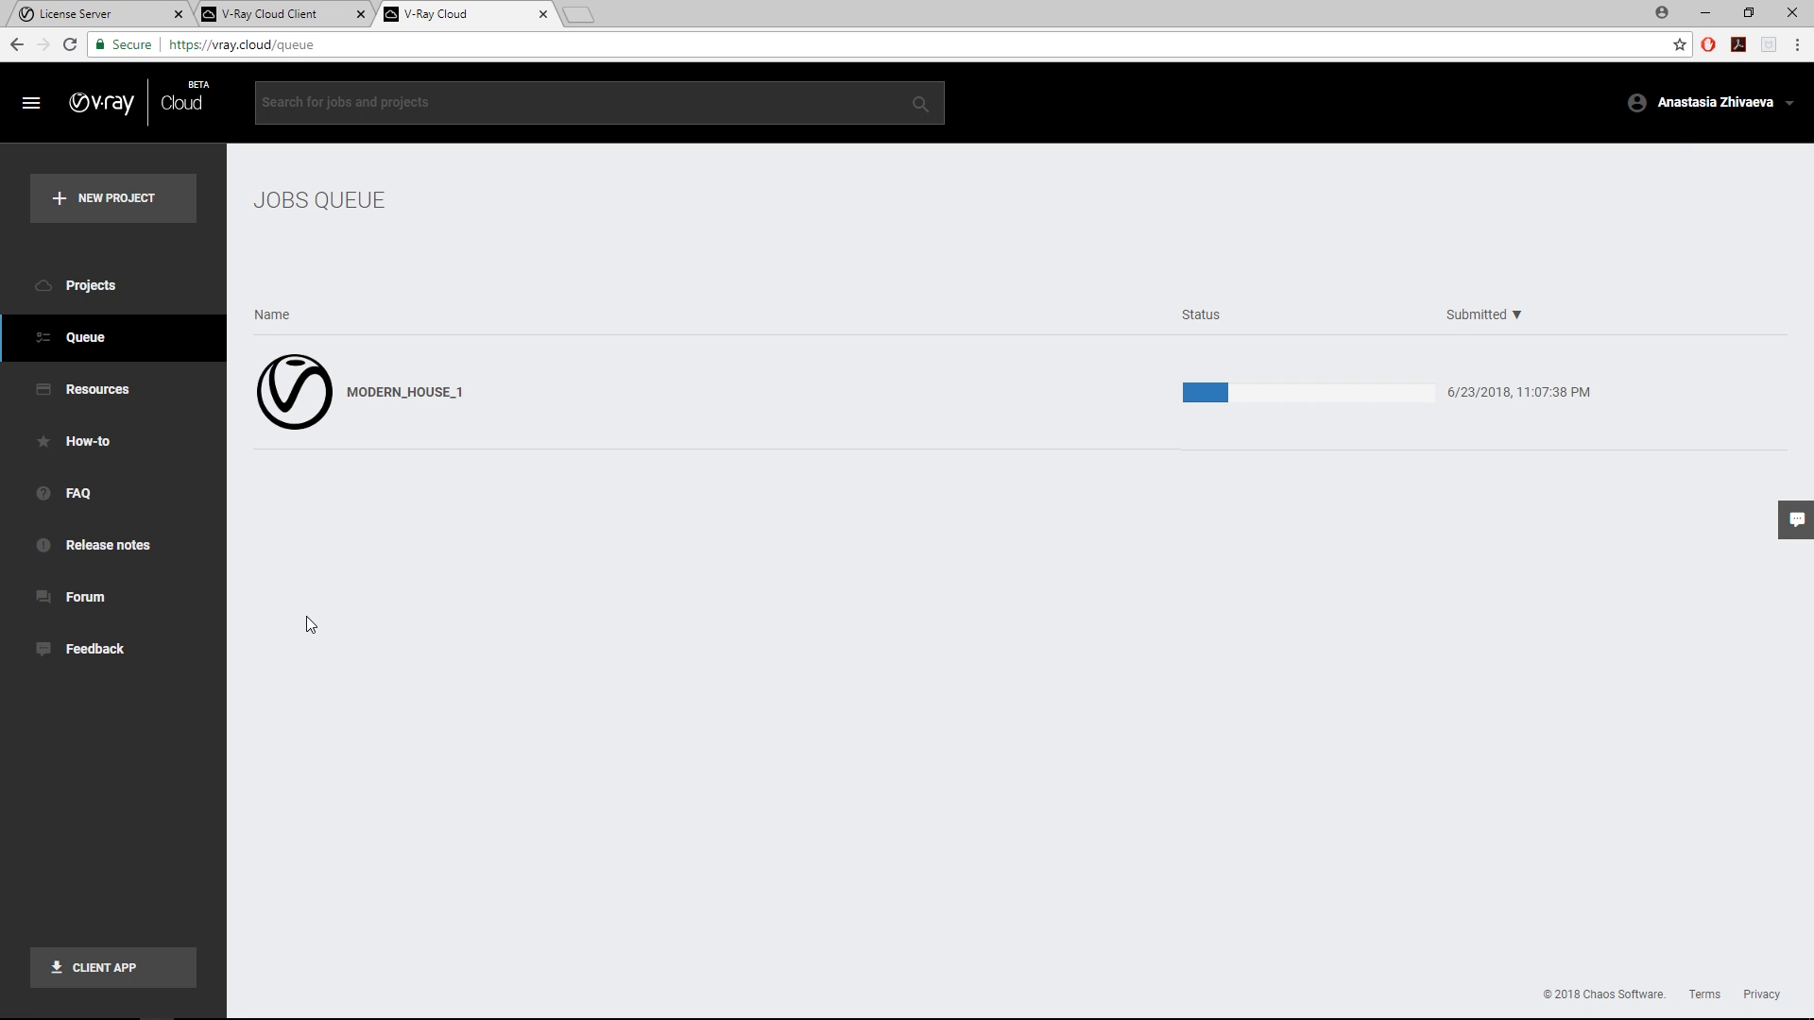
pyautogui.click(387, 393)
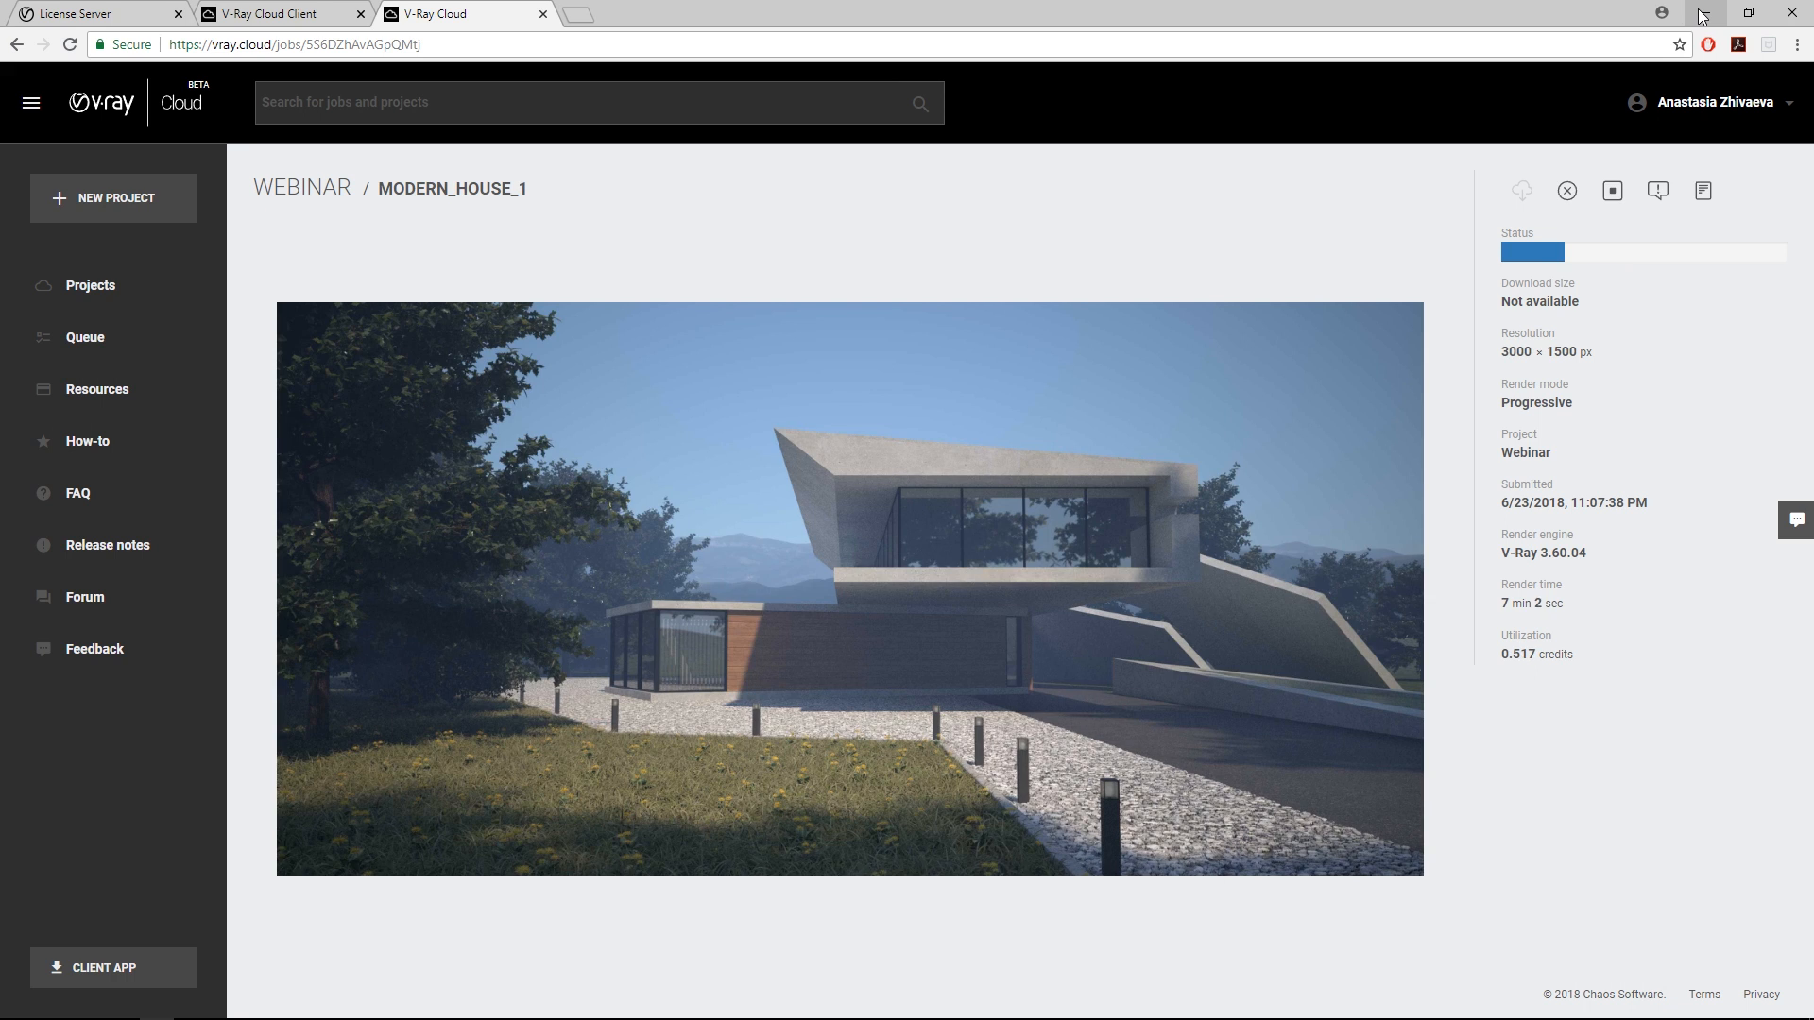
pyautogui.click(1701, 16)
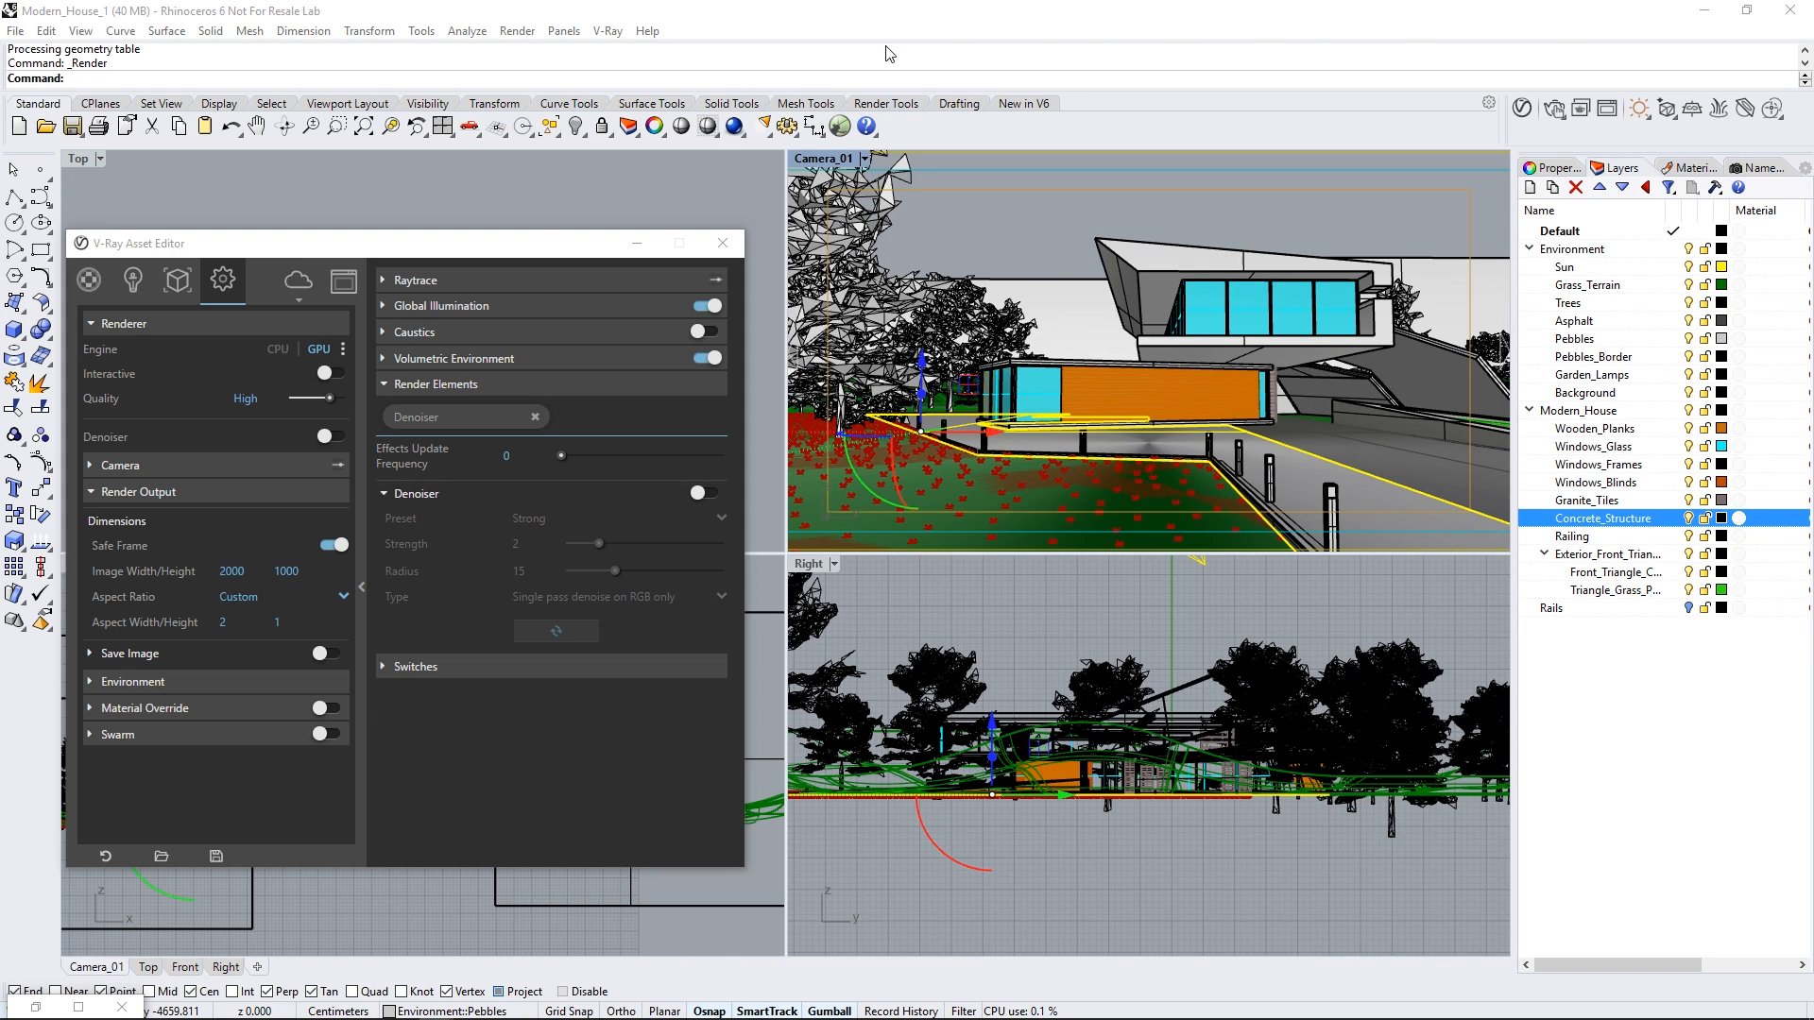
# Step: Show the V-Ray frame buffer, enable its VFB history, and load the 3000 x 1500 render from it
pyautogui.click(343, 286)
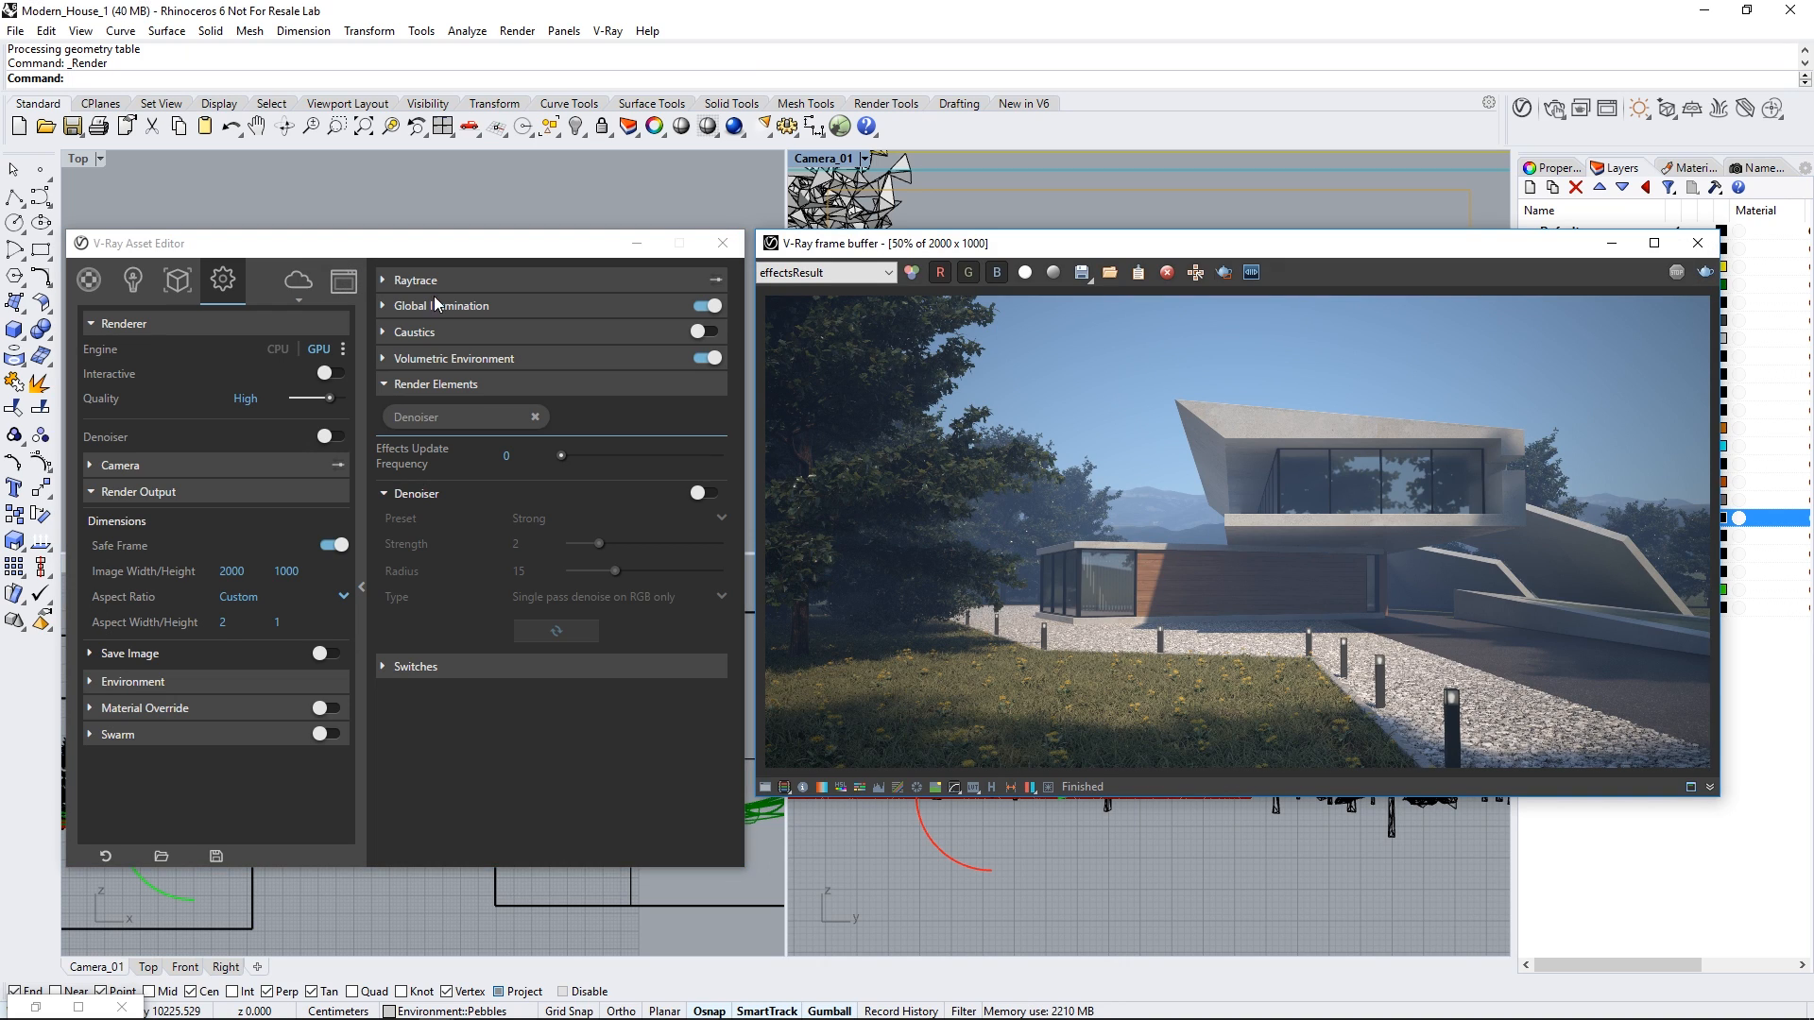
pyautogui.click(991, 787)
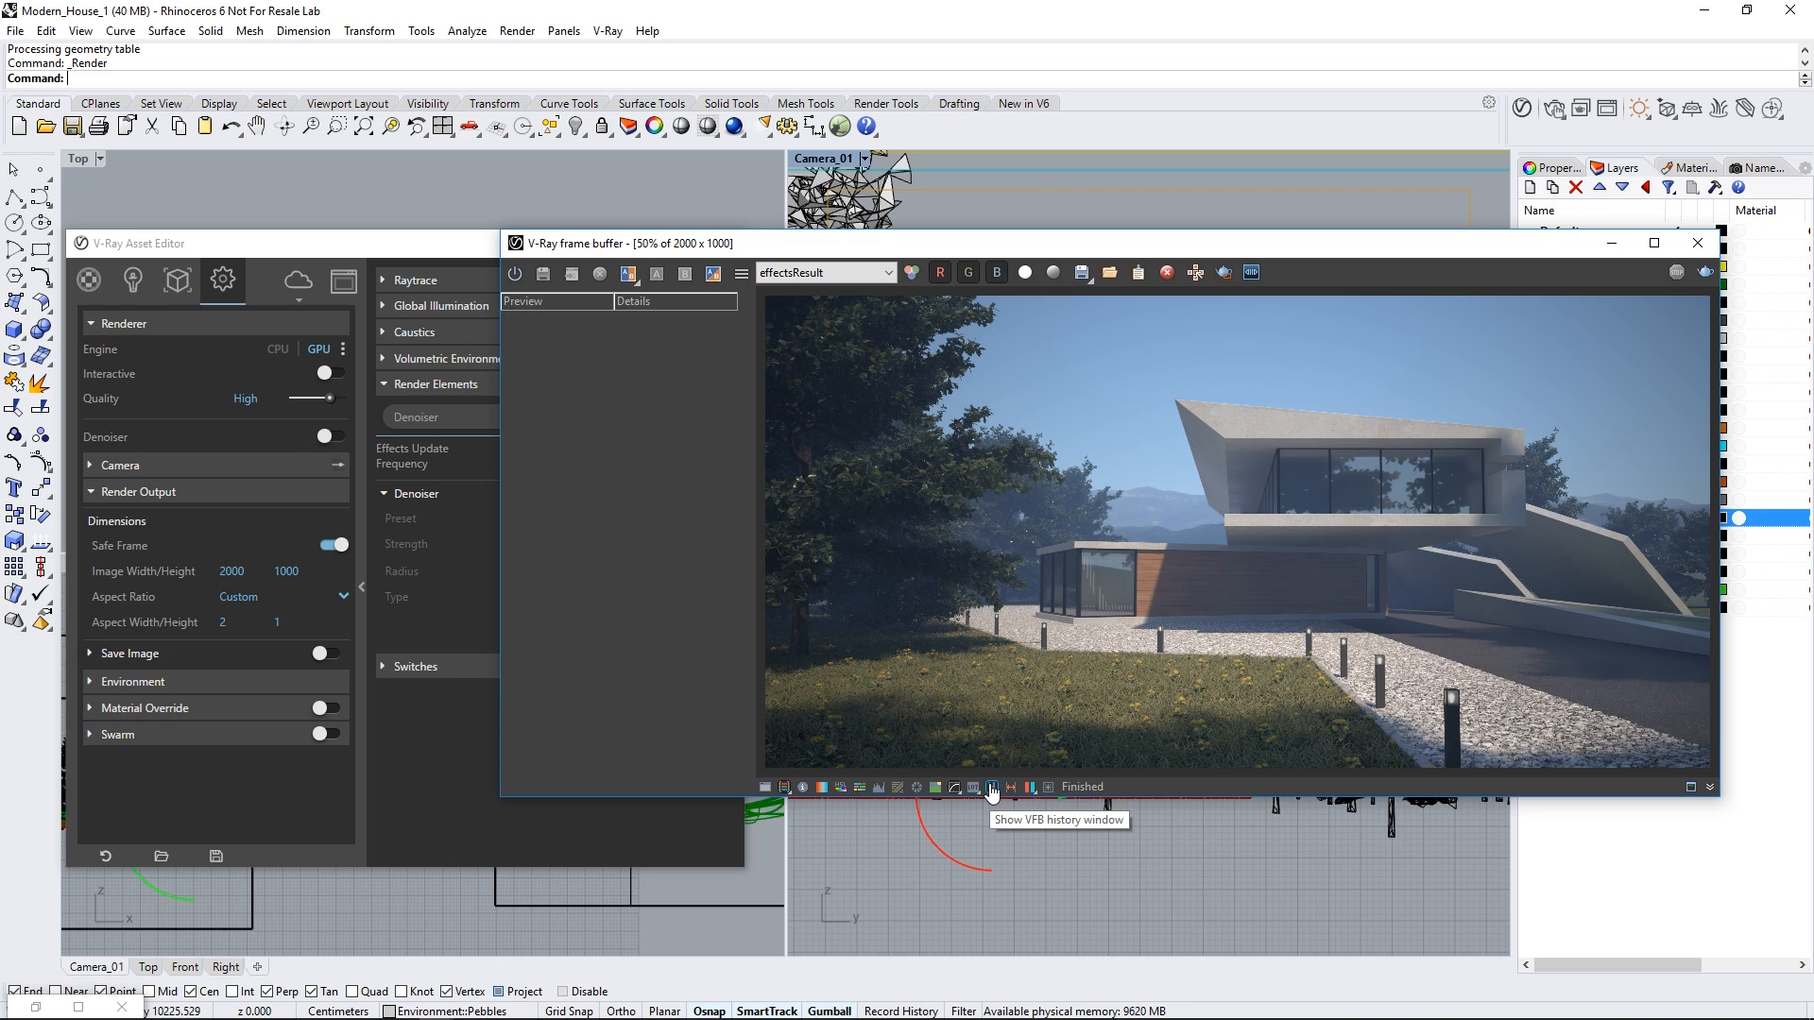
pyautogui.click(515, 275)
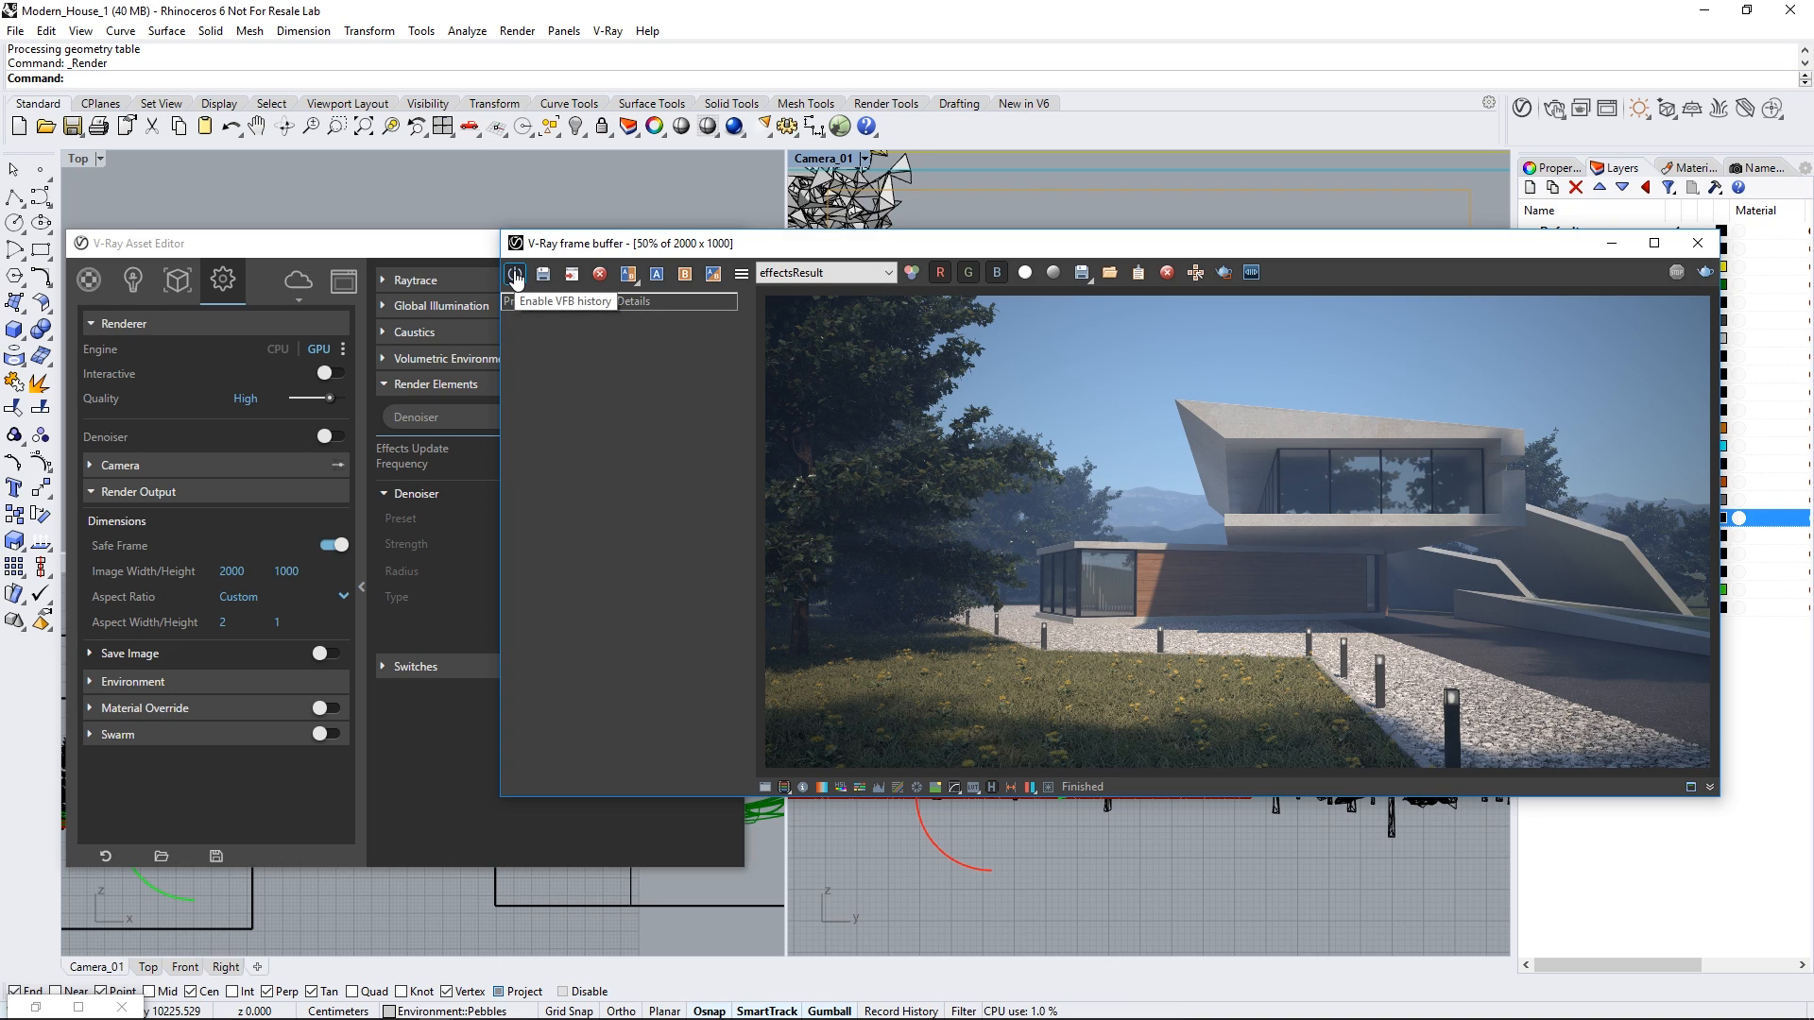
pyautogui.click(740, 276)
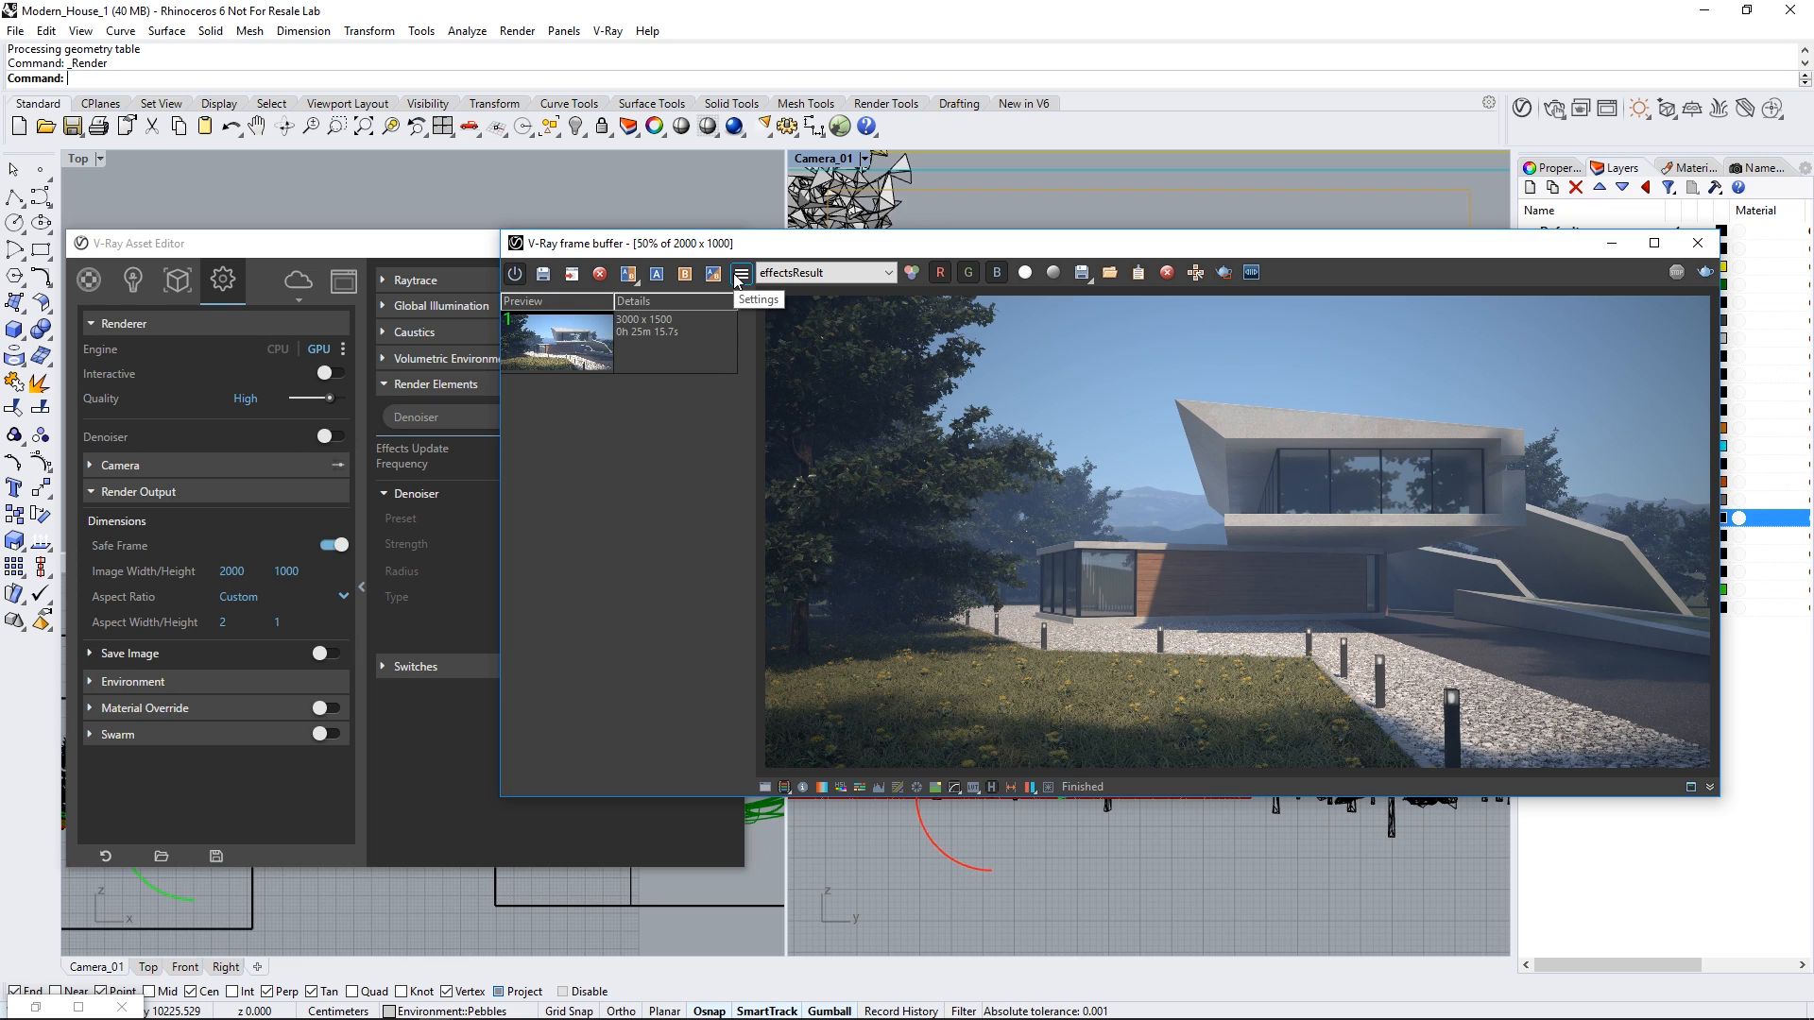
pyautogui.click(596, 333)
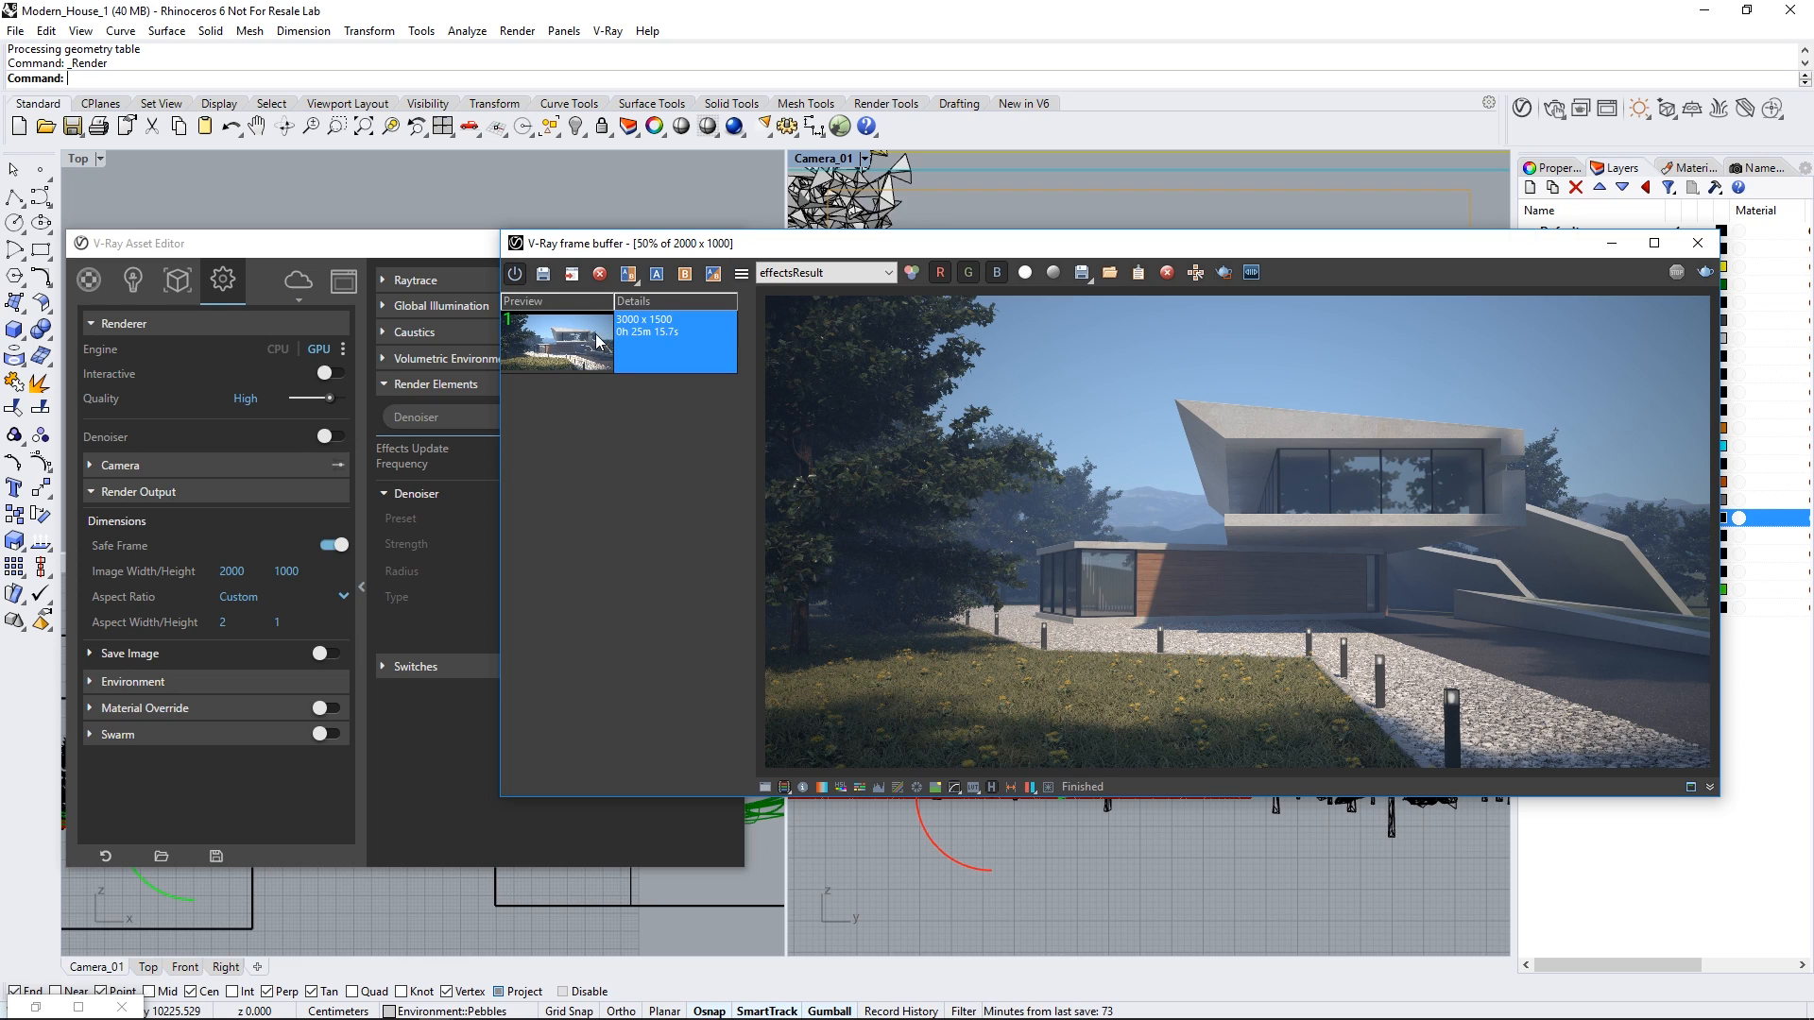
pyautogui.click(573, 280)
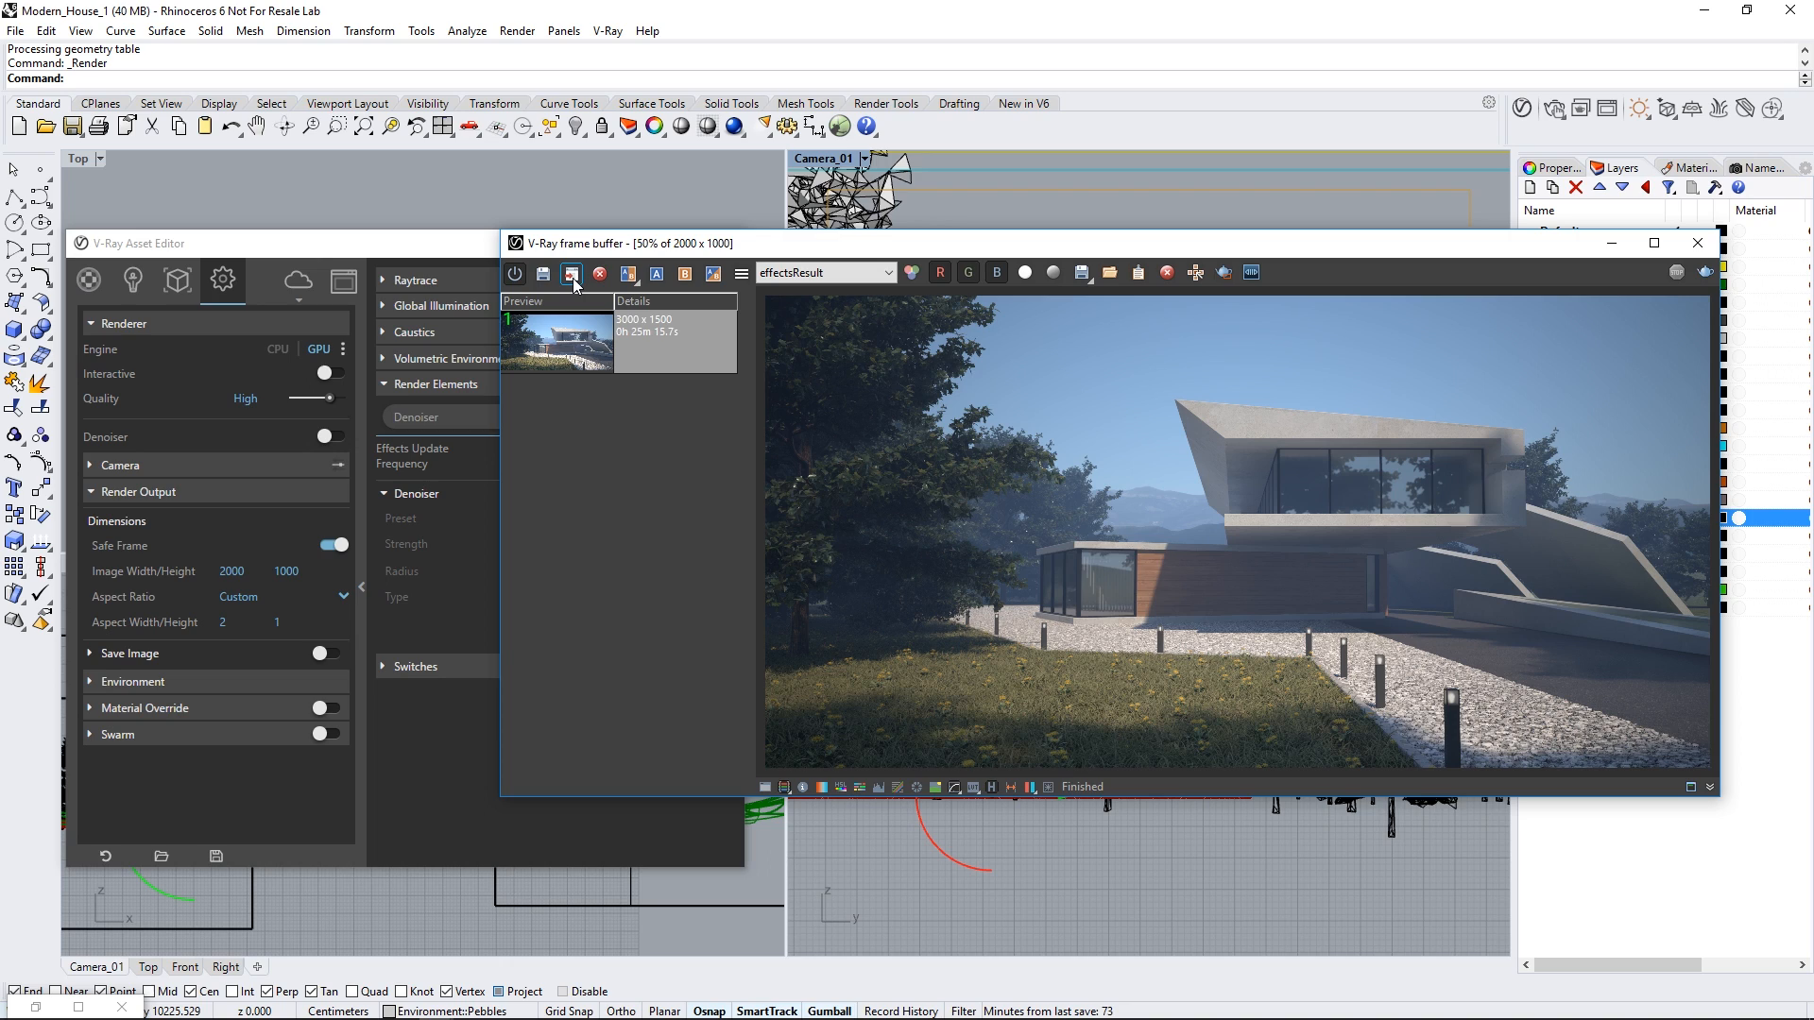
pyautogui.click(571, 274)
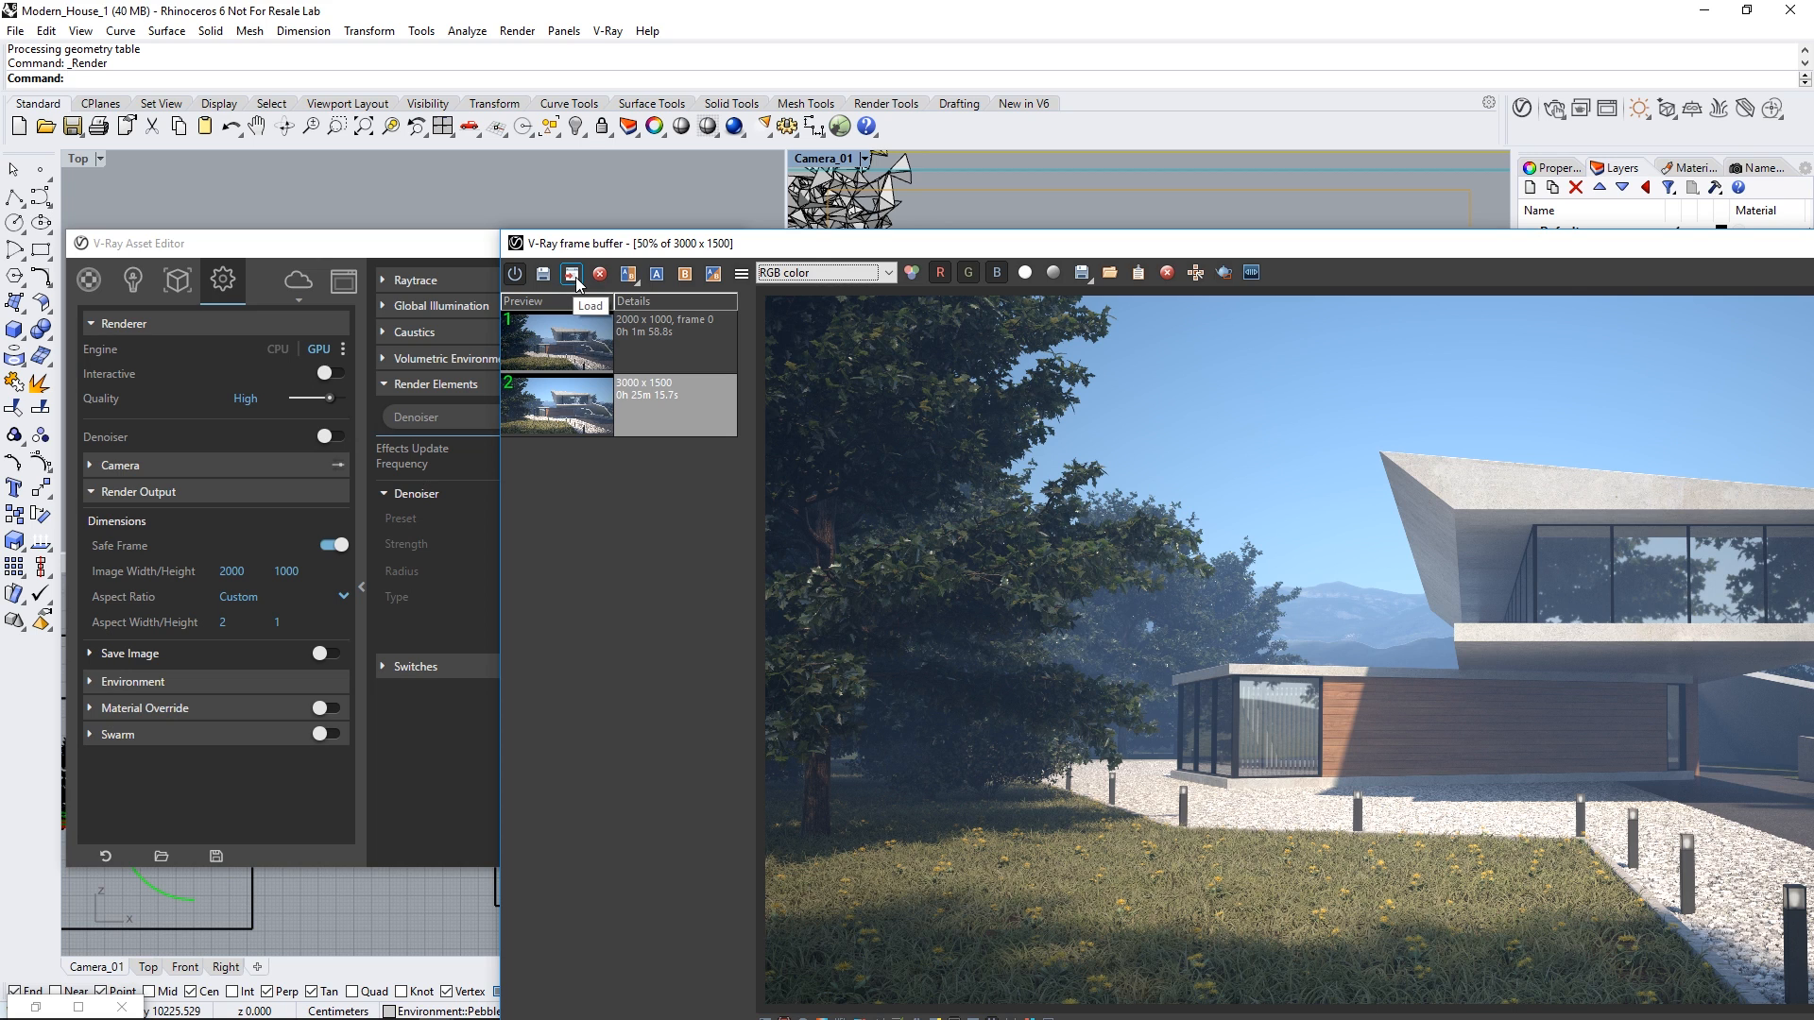
# Step: Open the frame buffer's color corrections and enable Exposure with exposure 0.25, Highlight Burn 0.89 and contrast 0.06
pyautogui.moveTo(890, 249); pyautogui.dragTo(450, 112)
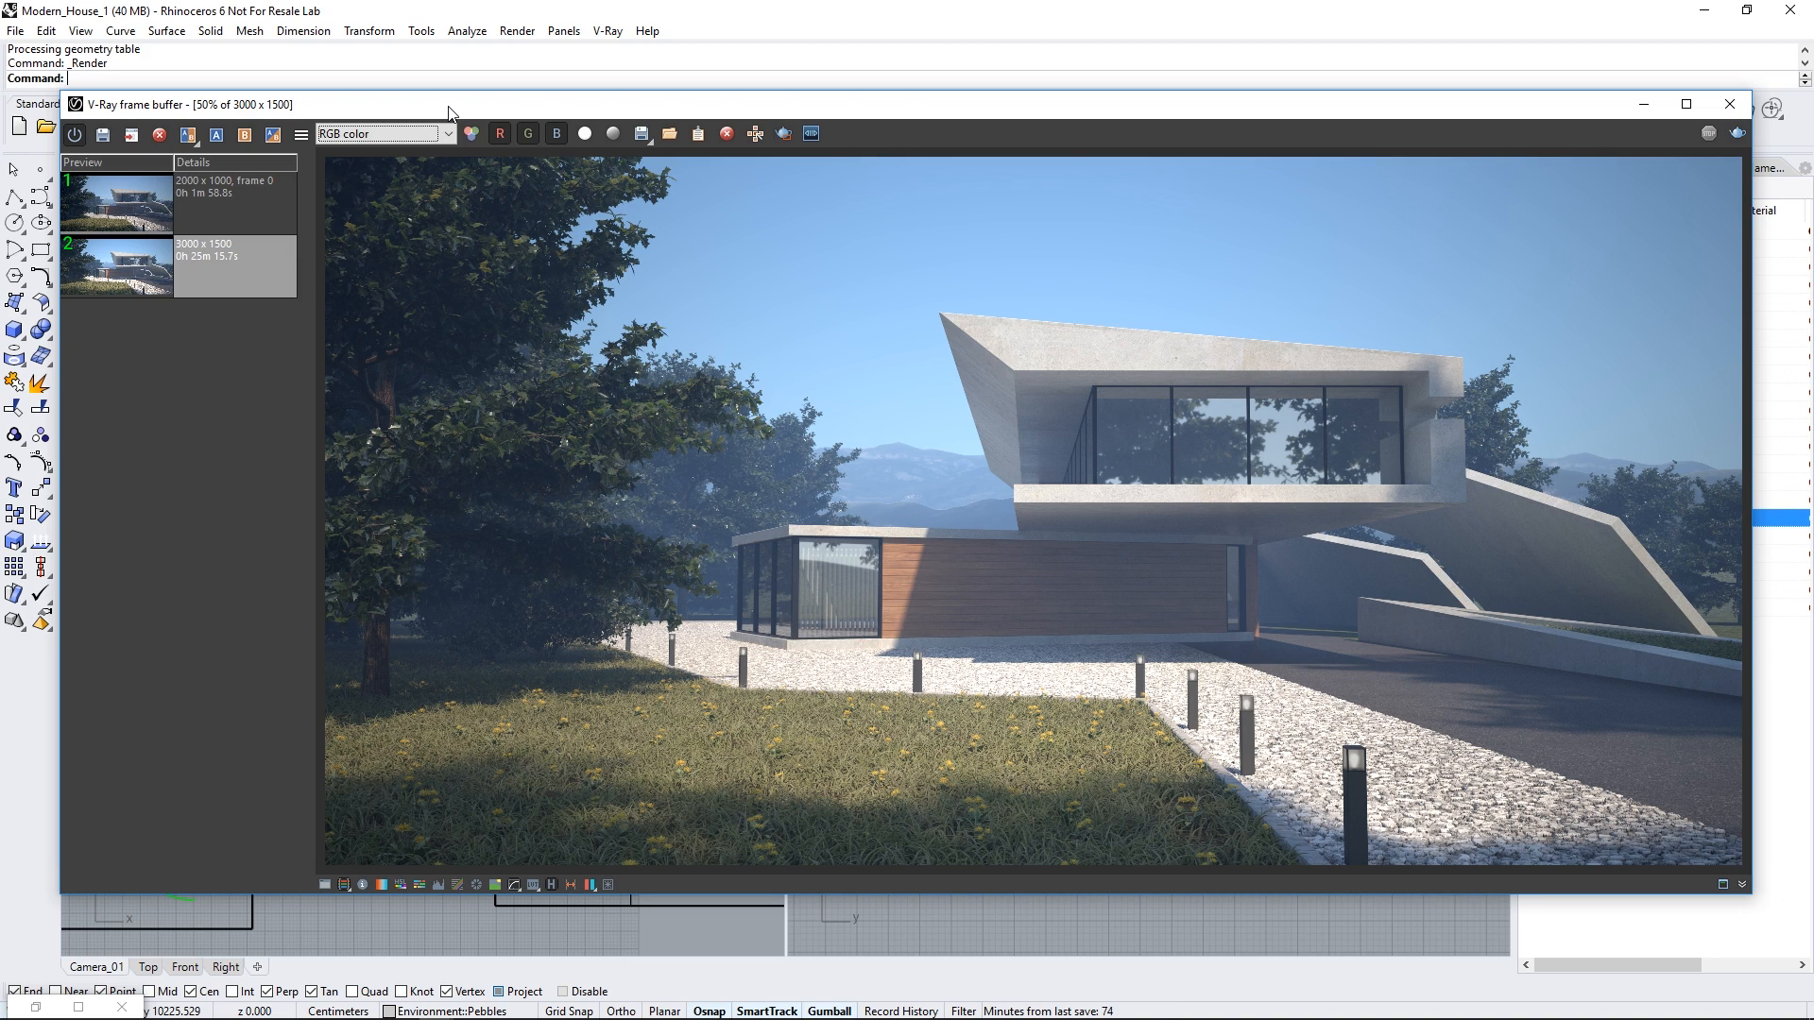
pyautogui.click(344, 884)
pyautogui.moveTo(797, 110); pyautogui.dragTo(741, 112)
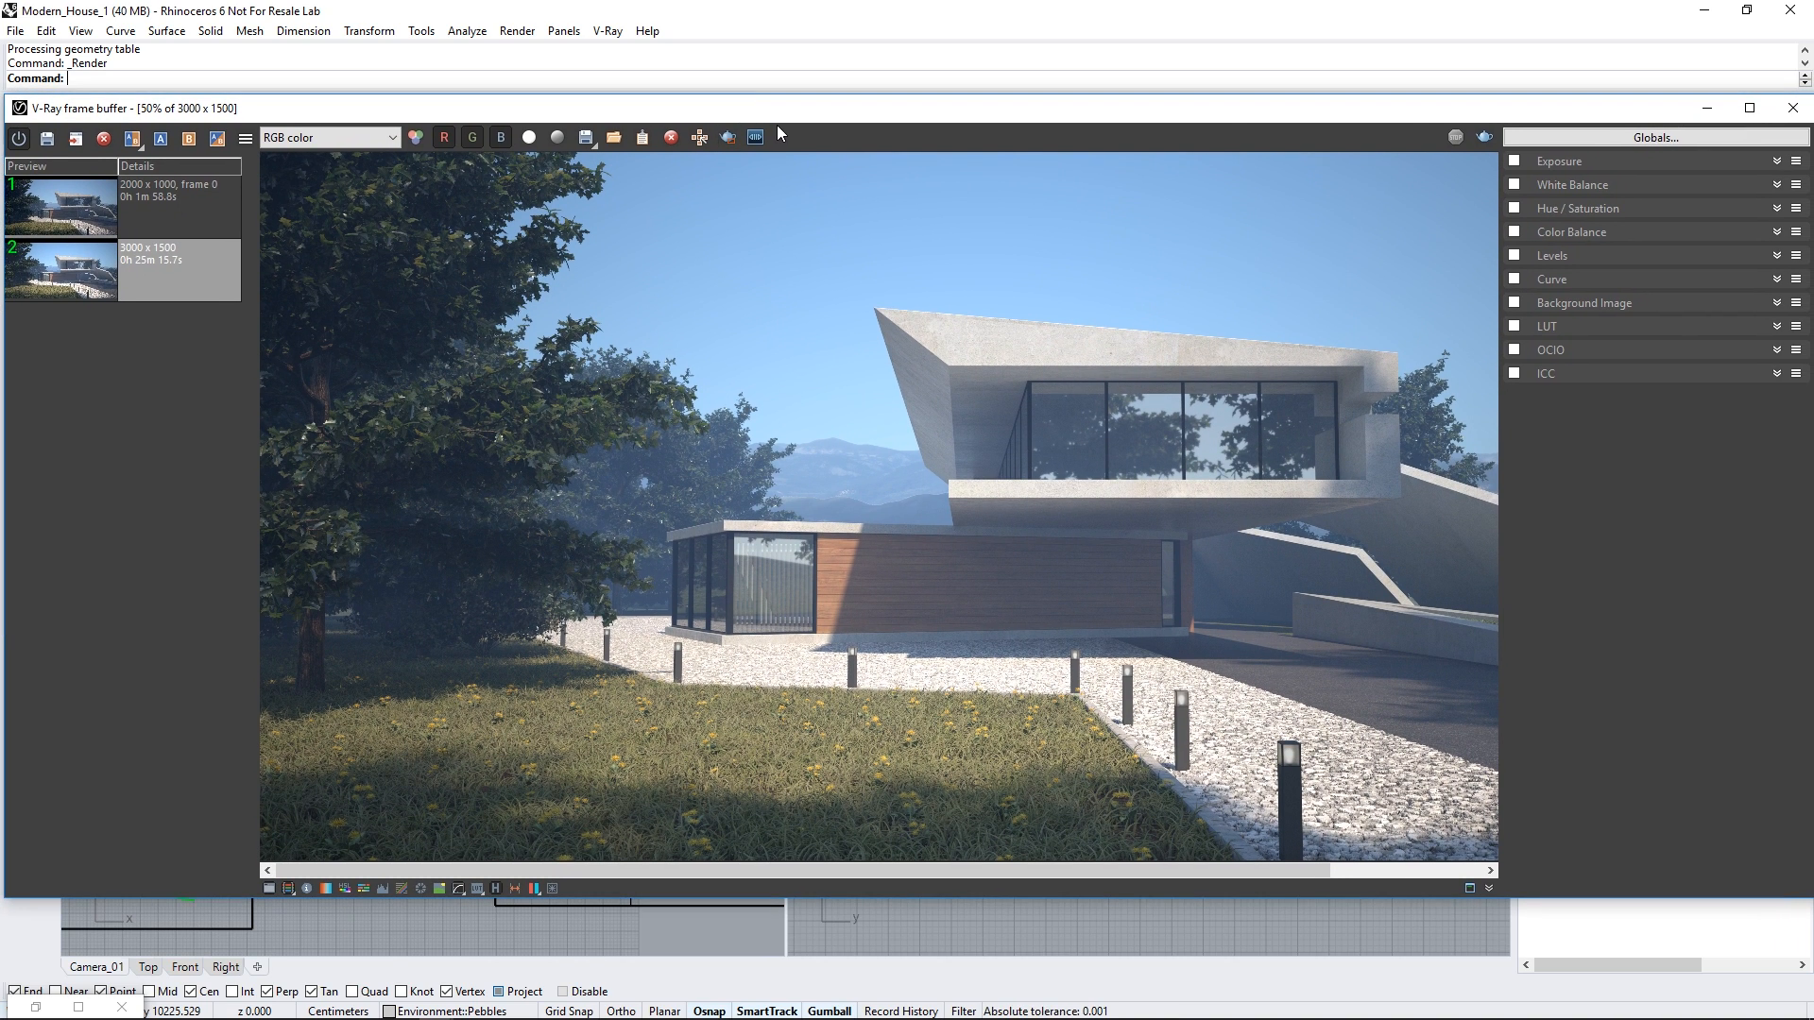
pyautogui.click(1515, 162)
pyautogui.moveTo(1637, 200); pyautogui.dragTo(1649, 261)
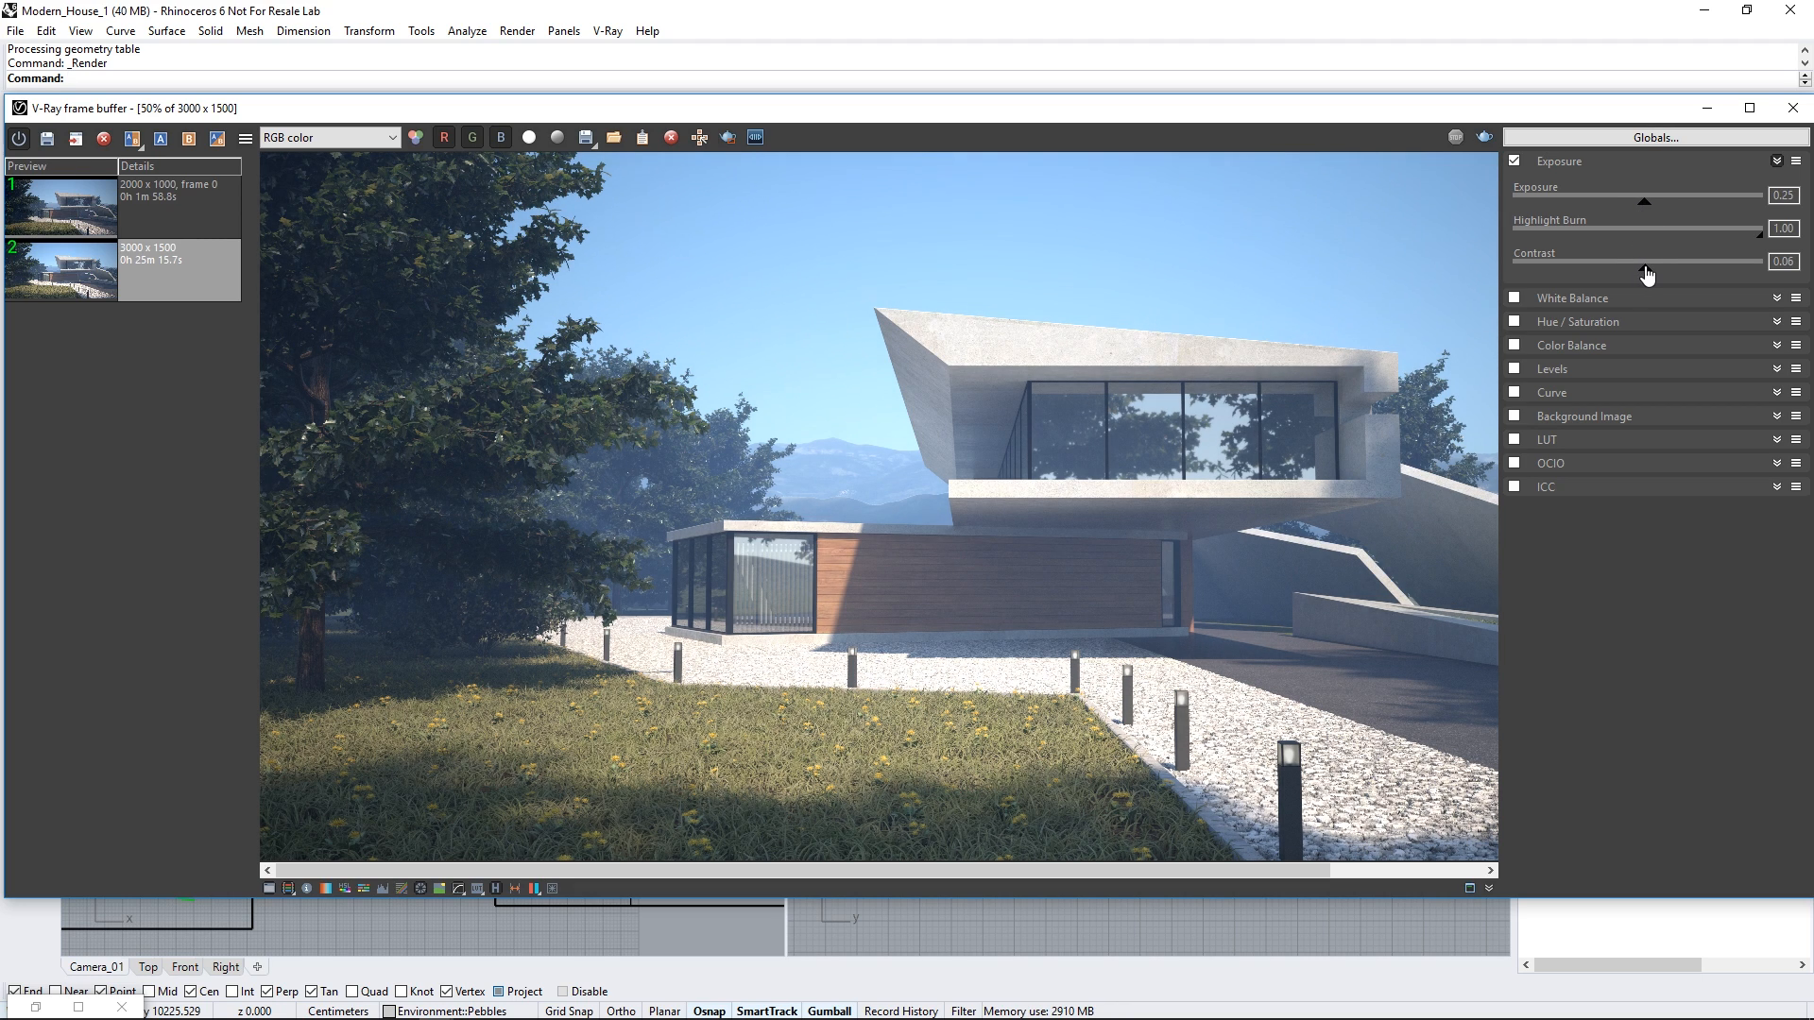
pyautogui.moveTo(1759, 233); pyautogui.dragTo(1737, 236)
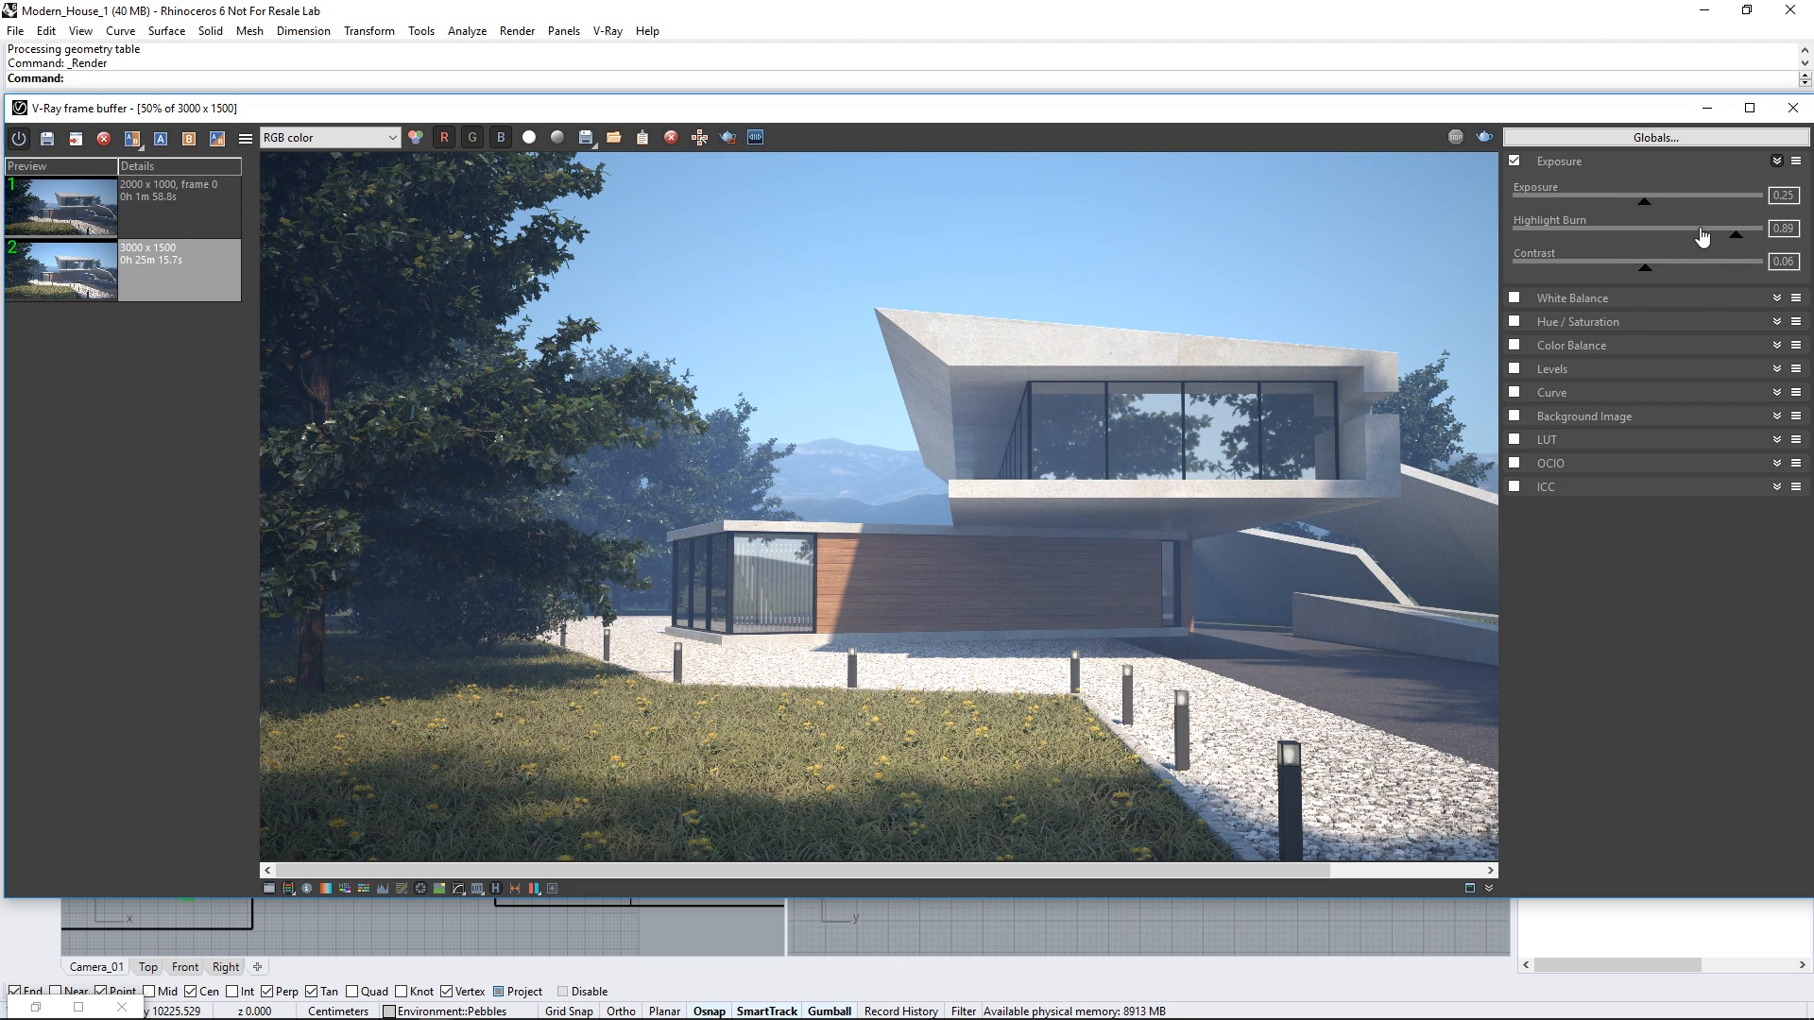
pyautogui.click(1514, 160)
pyautogui.click(1514, 161)
pyautogui.click(1552, 162)
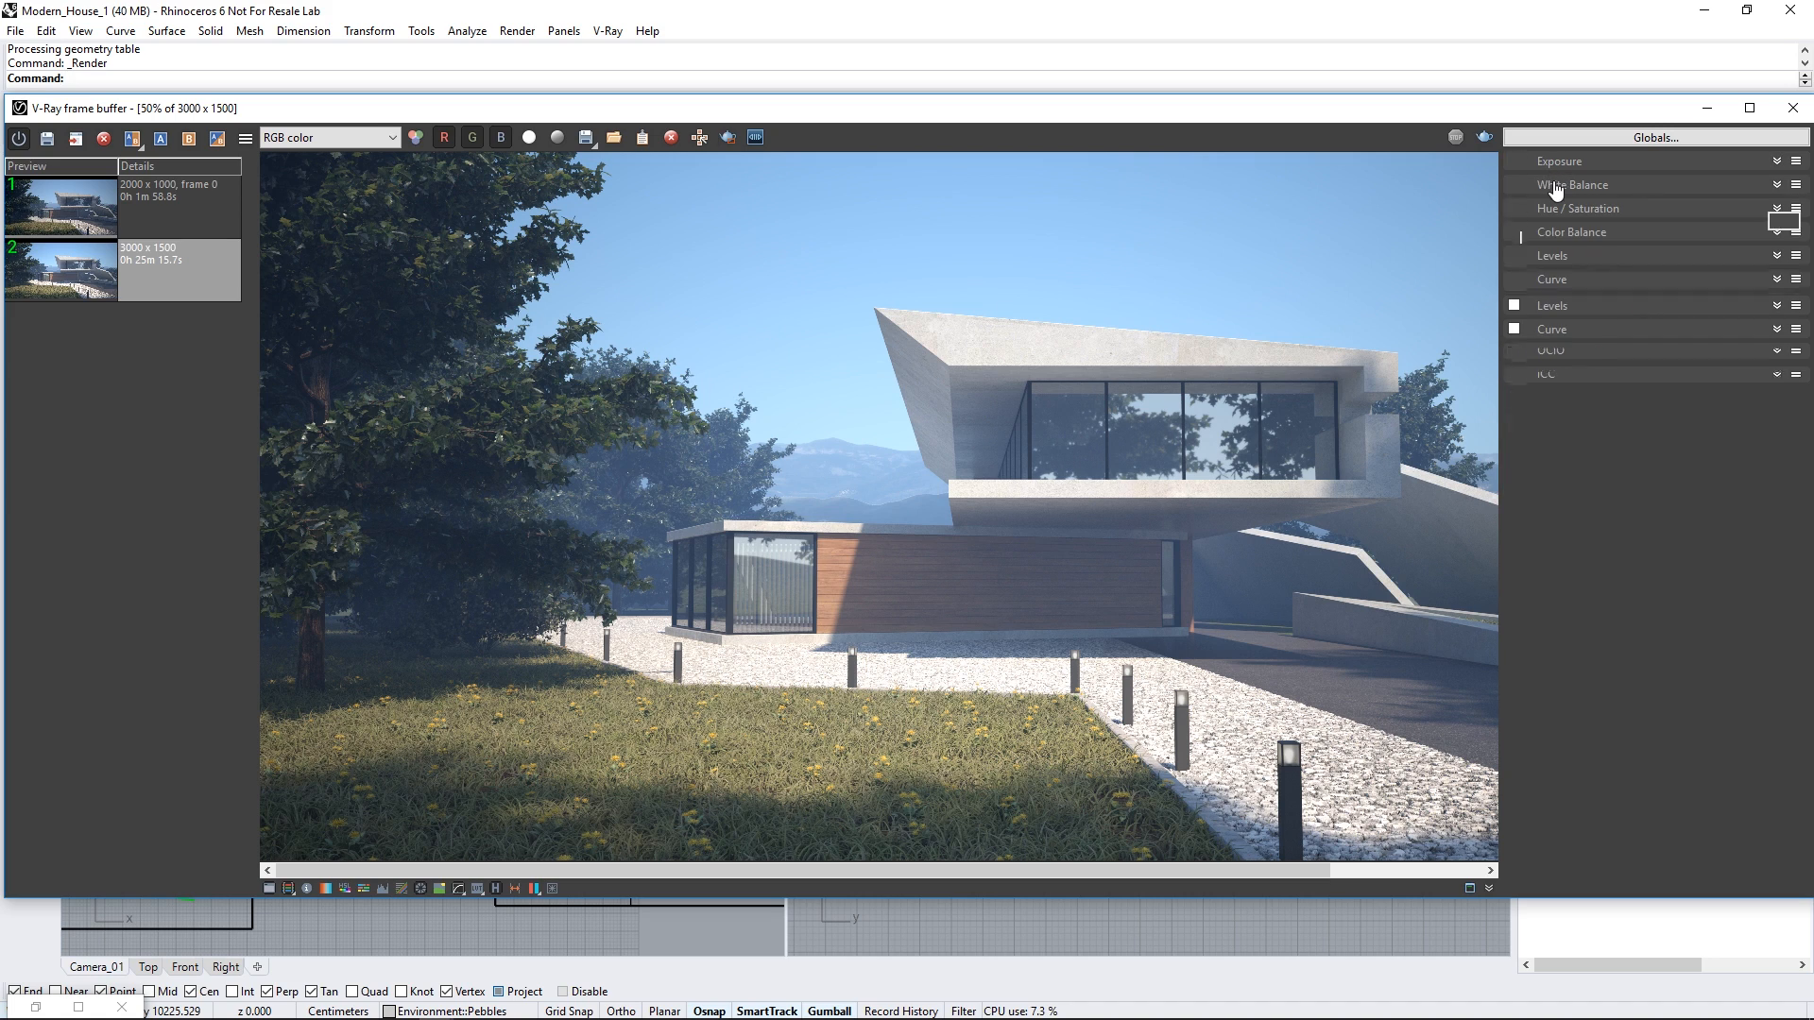
# Step: Enable the White Balance correction and slightly adjust its color temperature
pyautogui.click(1572, 185)
pyautogui.click(1514, 184)
pyautogui.moveTo(1638, 235)
pyautogui.mouseDown()
pyautogui.moveTo(1682, 238)
pyautogui.moveTo(1597, 231)
pyautogui.moveTo(1636, 233)
pyautogui.mouseUp()
pyautogui.click(1576, 187)
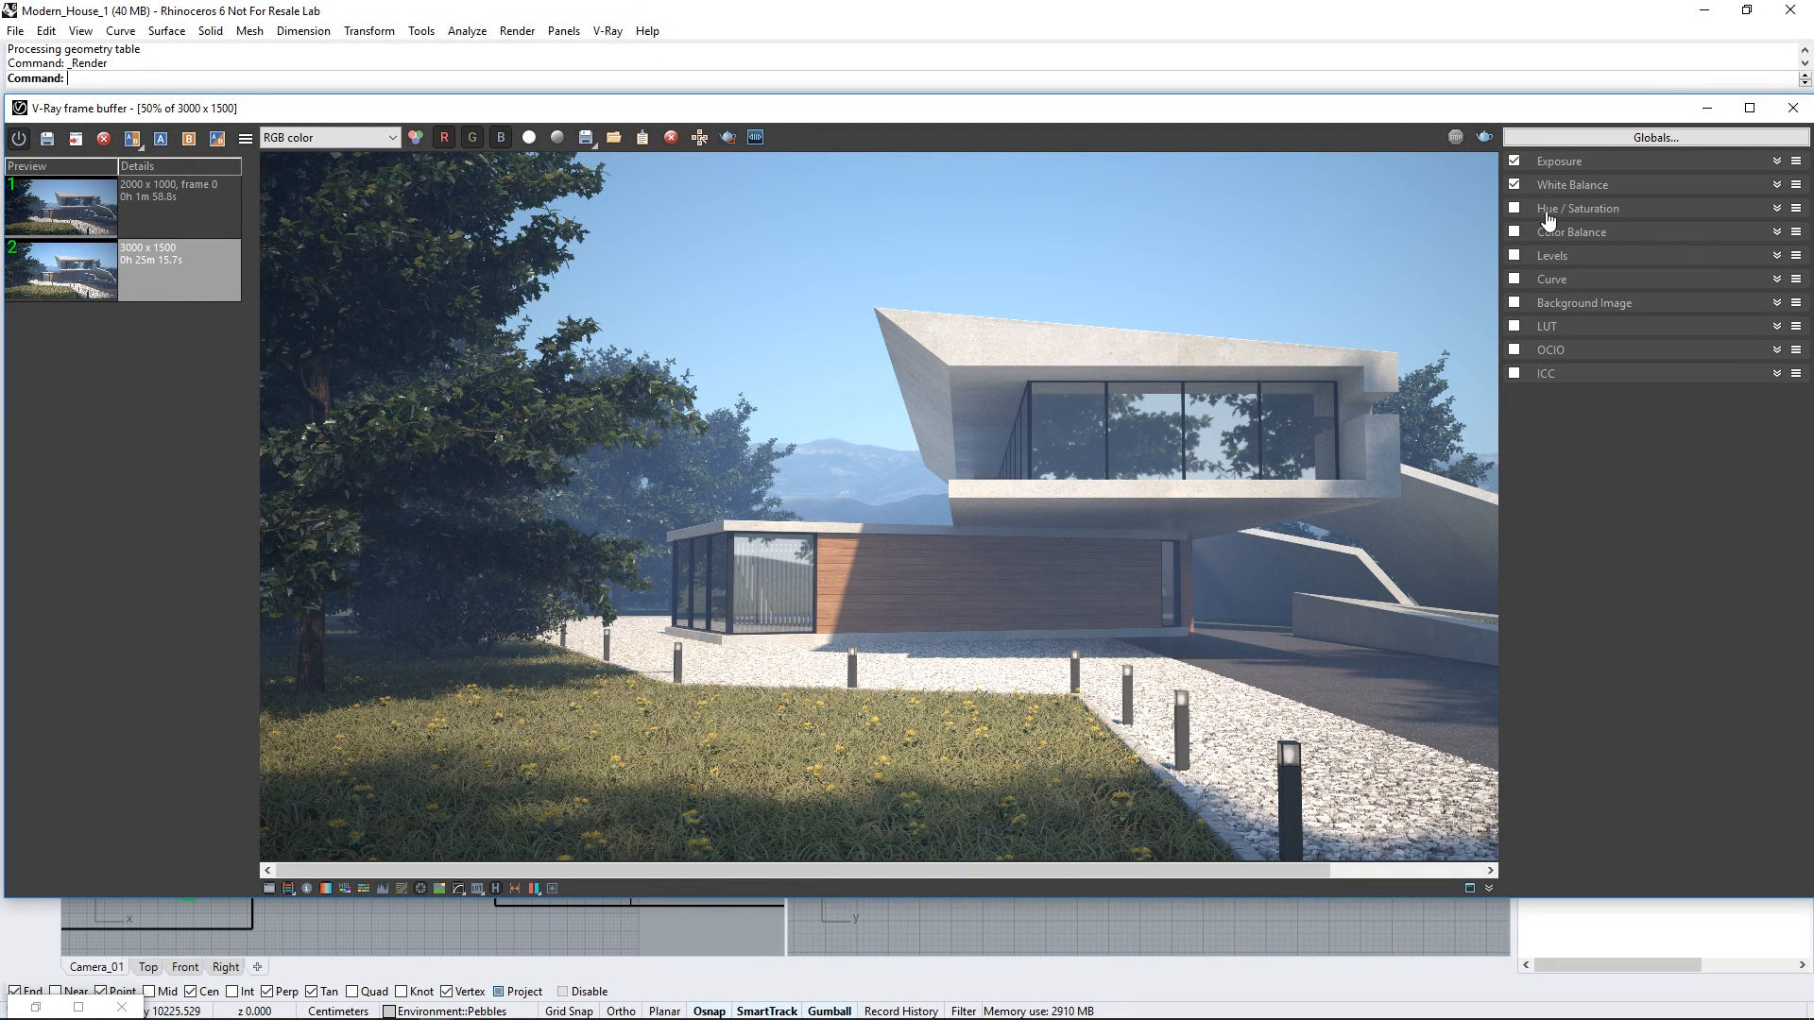
# Step: Try a Hue / Saturation correction with hue about -14.2 and saturation 0.20, and reset and disable it
pyautogui.click(1515, 208)
pyautogui.click(1549, 218)
pyautogui.moveTo(1641, 292)
pyautogui.mouseDown()
pyautogui.moveTo(1668, 295)
pyautogui.moveTo(1630, 263)
pyautogui.mouseUp()
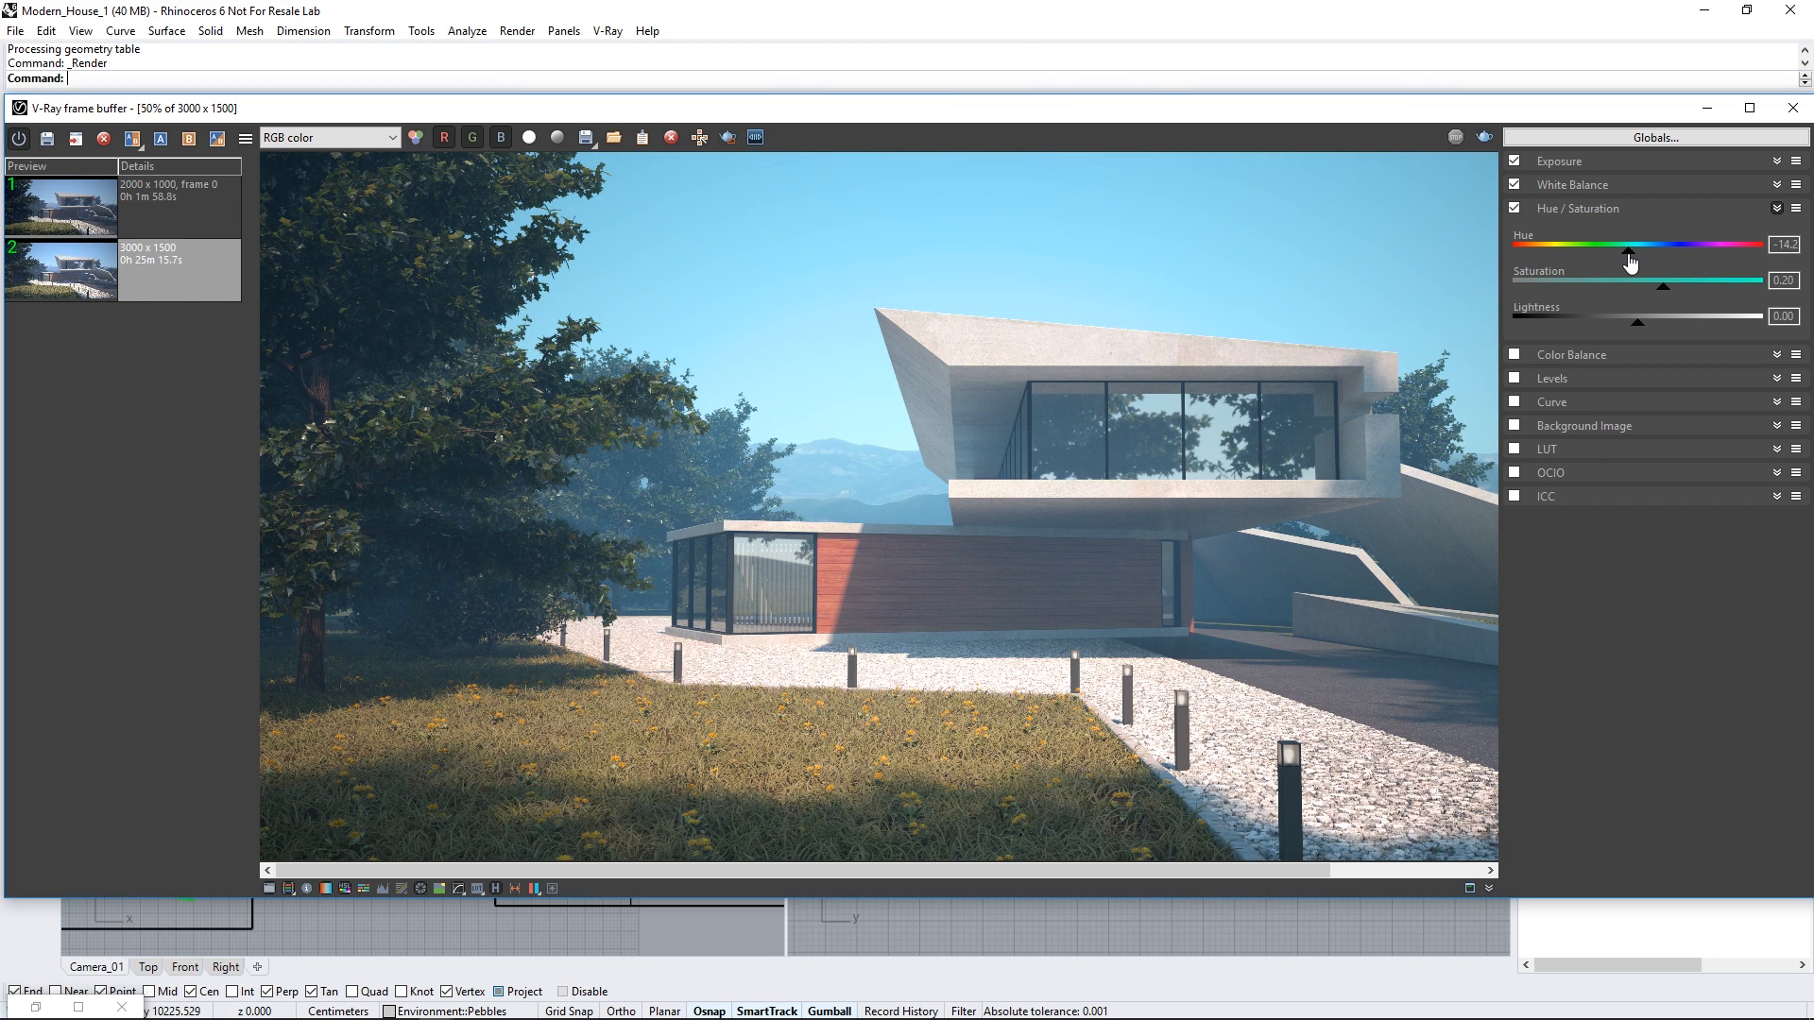
pyautogui.click(1796, 208)
pyautogui.click(1788, 236)
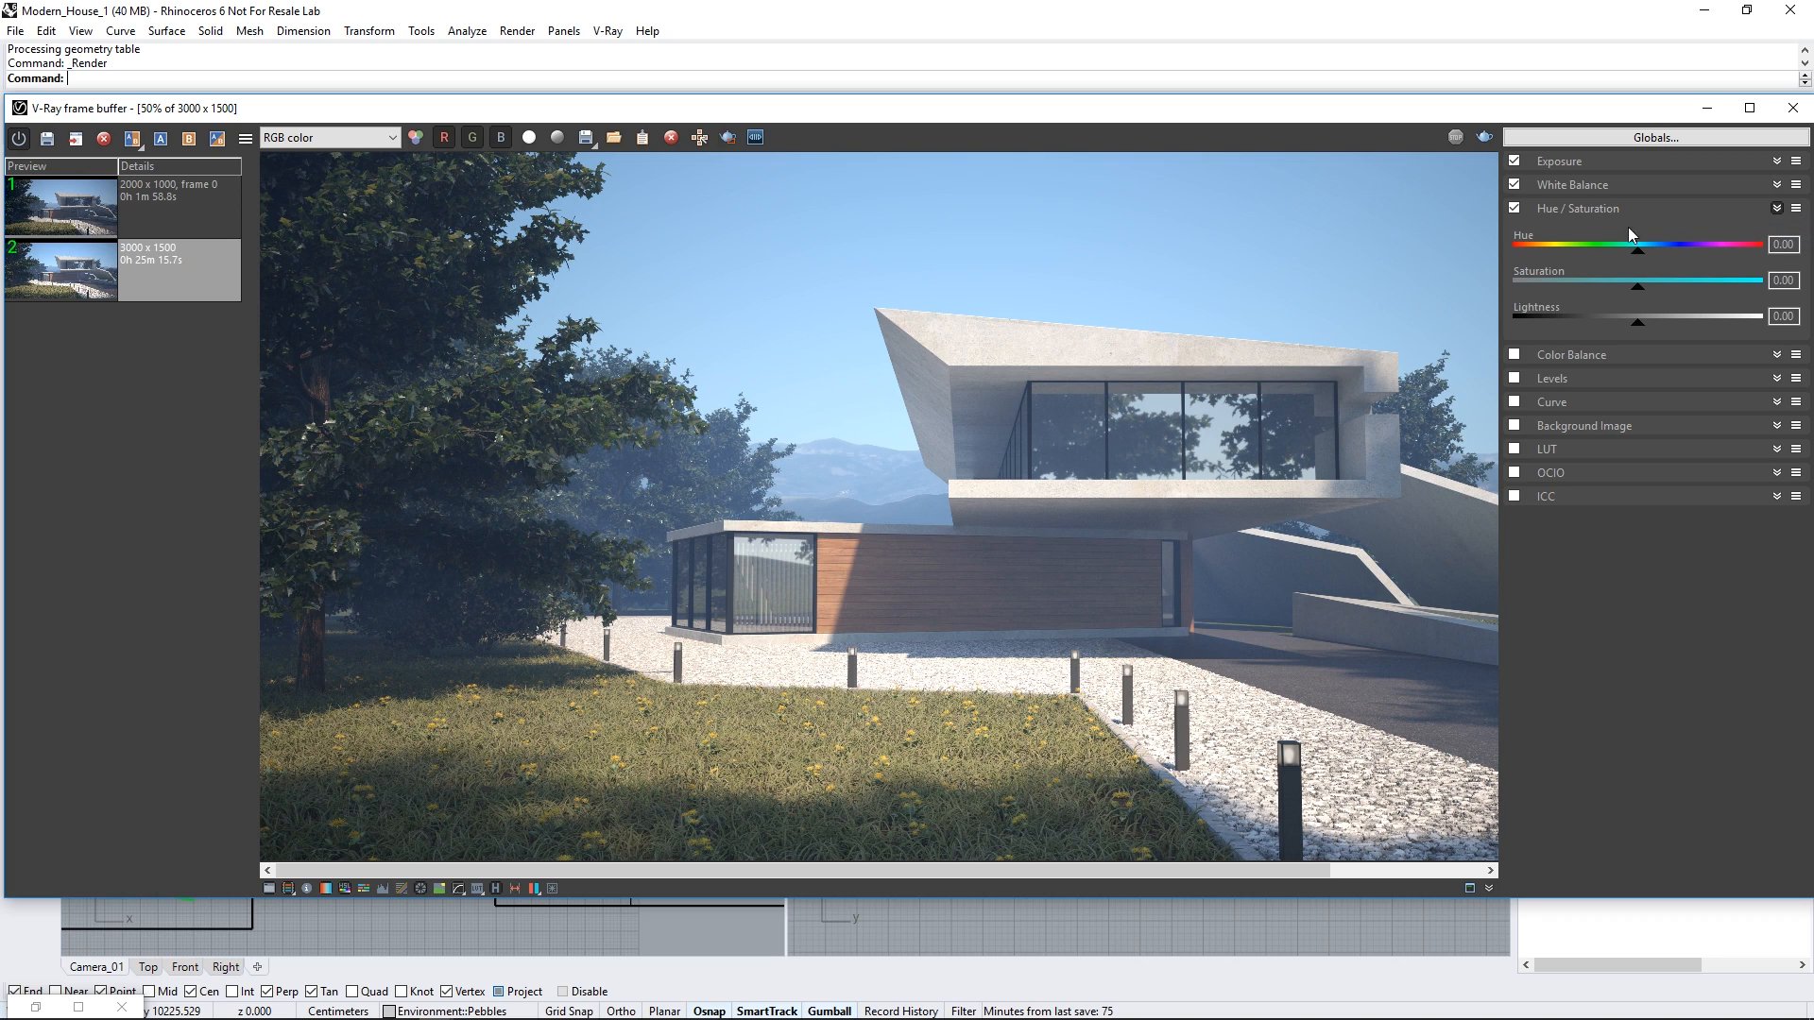
pyautogui.click(1574, 210)
pyautogui.click(1515, 208)
# Step: Enable Color Balance, shift the shadows slightly toward cyan, and set the highlights' Yellow–Blue balance to -0.10
pyautogui.click(1515, 231)
pyautogui.click(1572, 232)
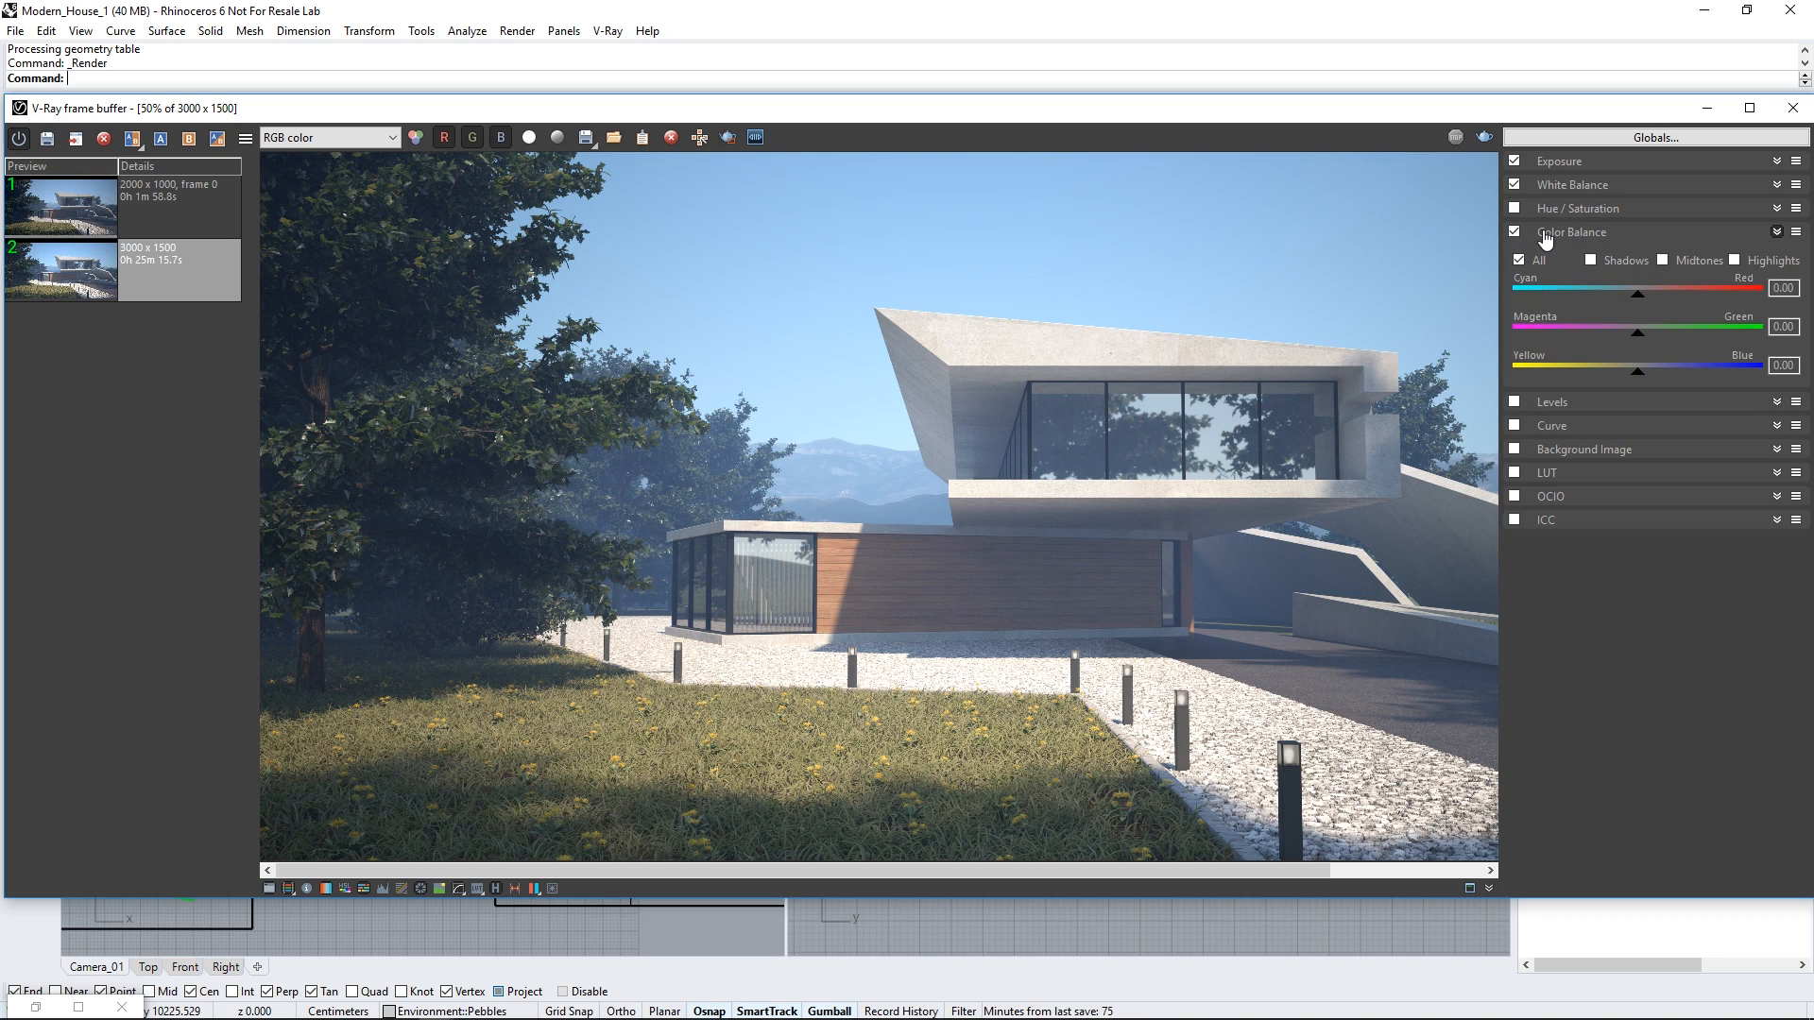
pyautogui.click(1591, 261)
pyautogui.moveTo(1637, 296); pyautogui.dragTo(1630, 304)
pyautogui.moveTo(1638, 371); pyautogui.dragTo(1626, 376)
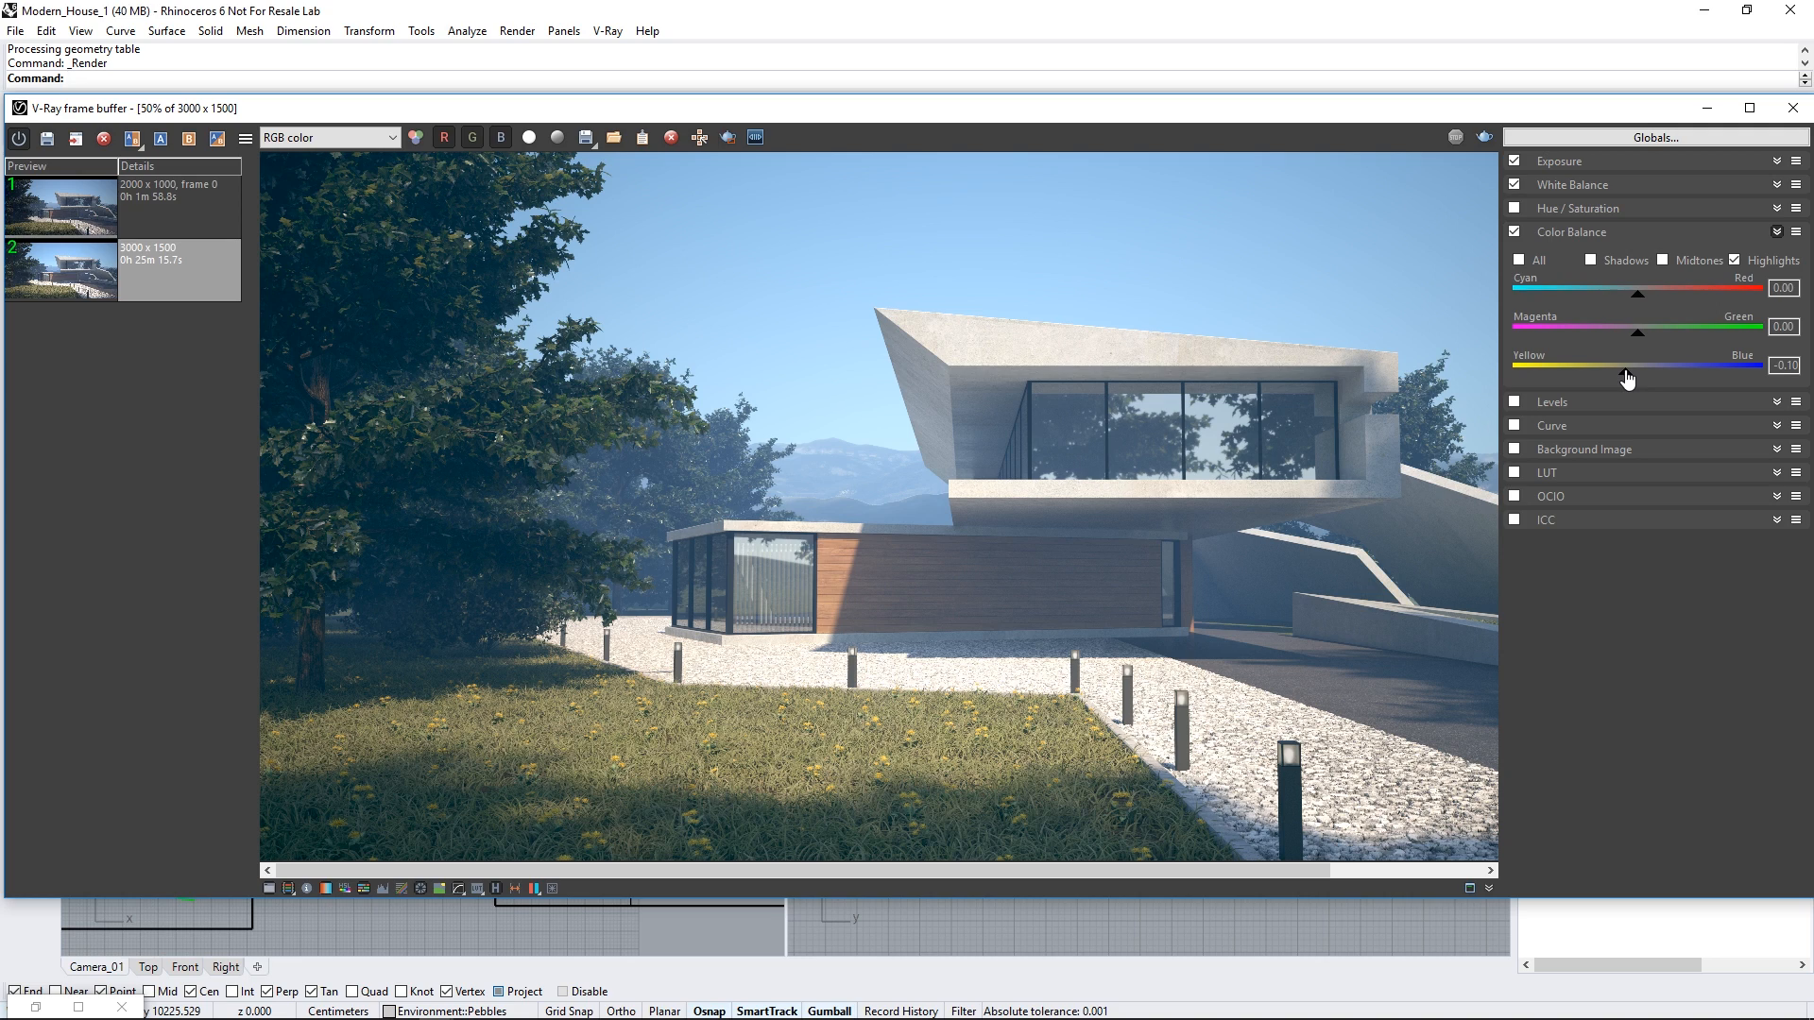
pyautogui.click(1554, 235)
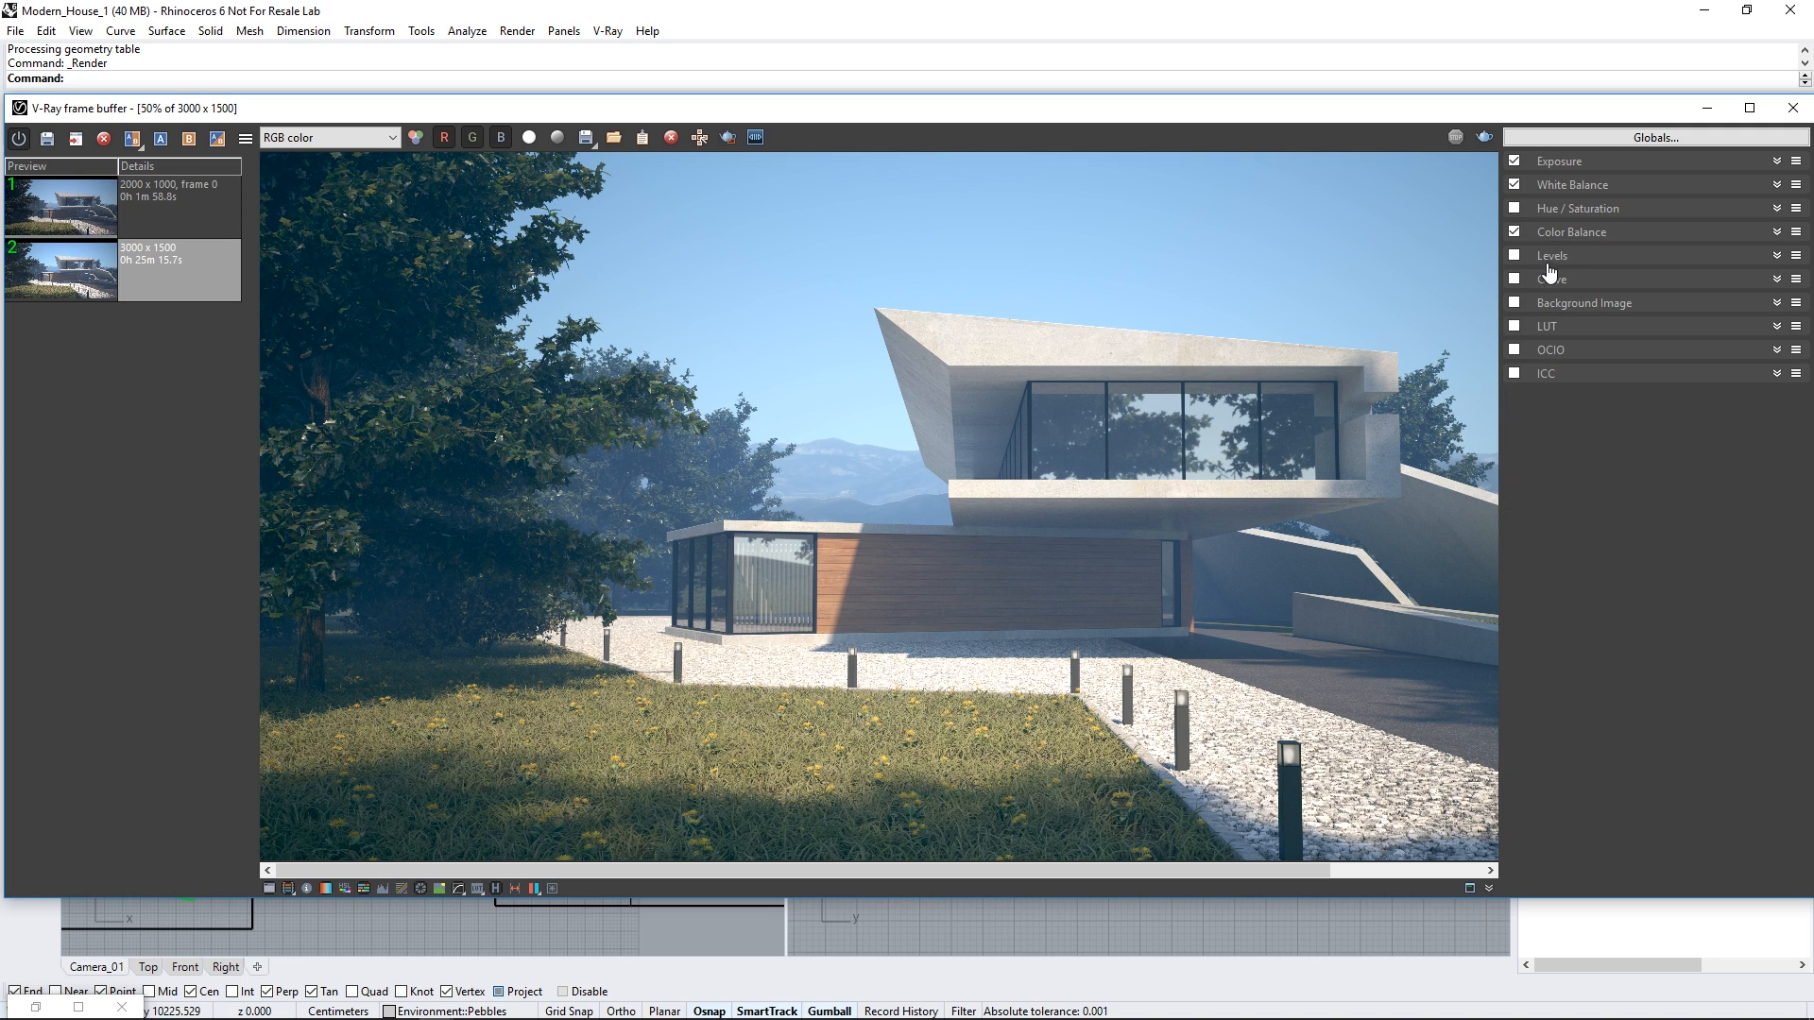
# Step: Enable the Curve correction and shape a gentle S-curve that darkens the shadows and brightens the highlights
pyautogui.click(1550, 281)
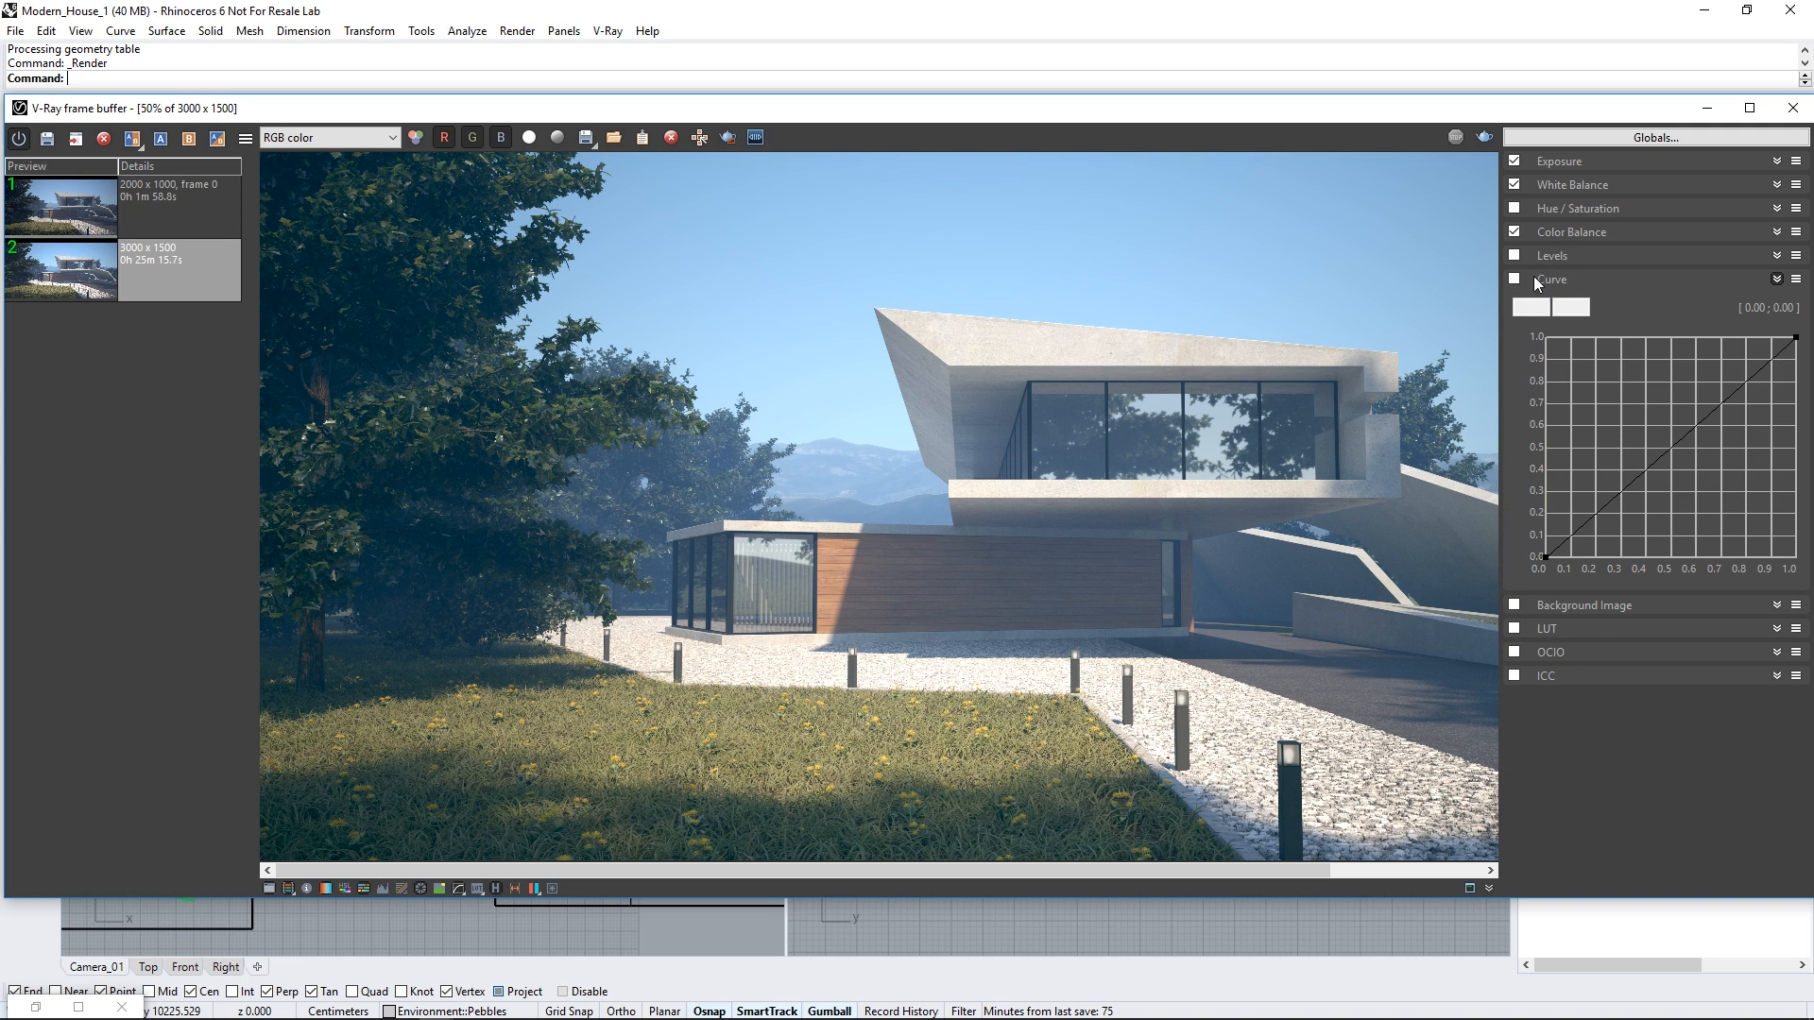
pyautogui.click(1516, 279)
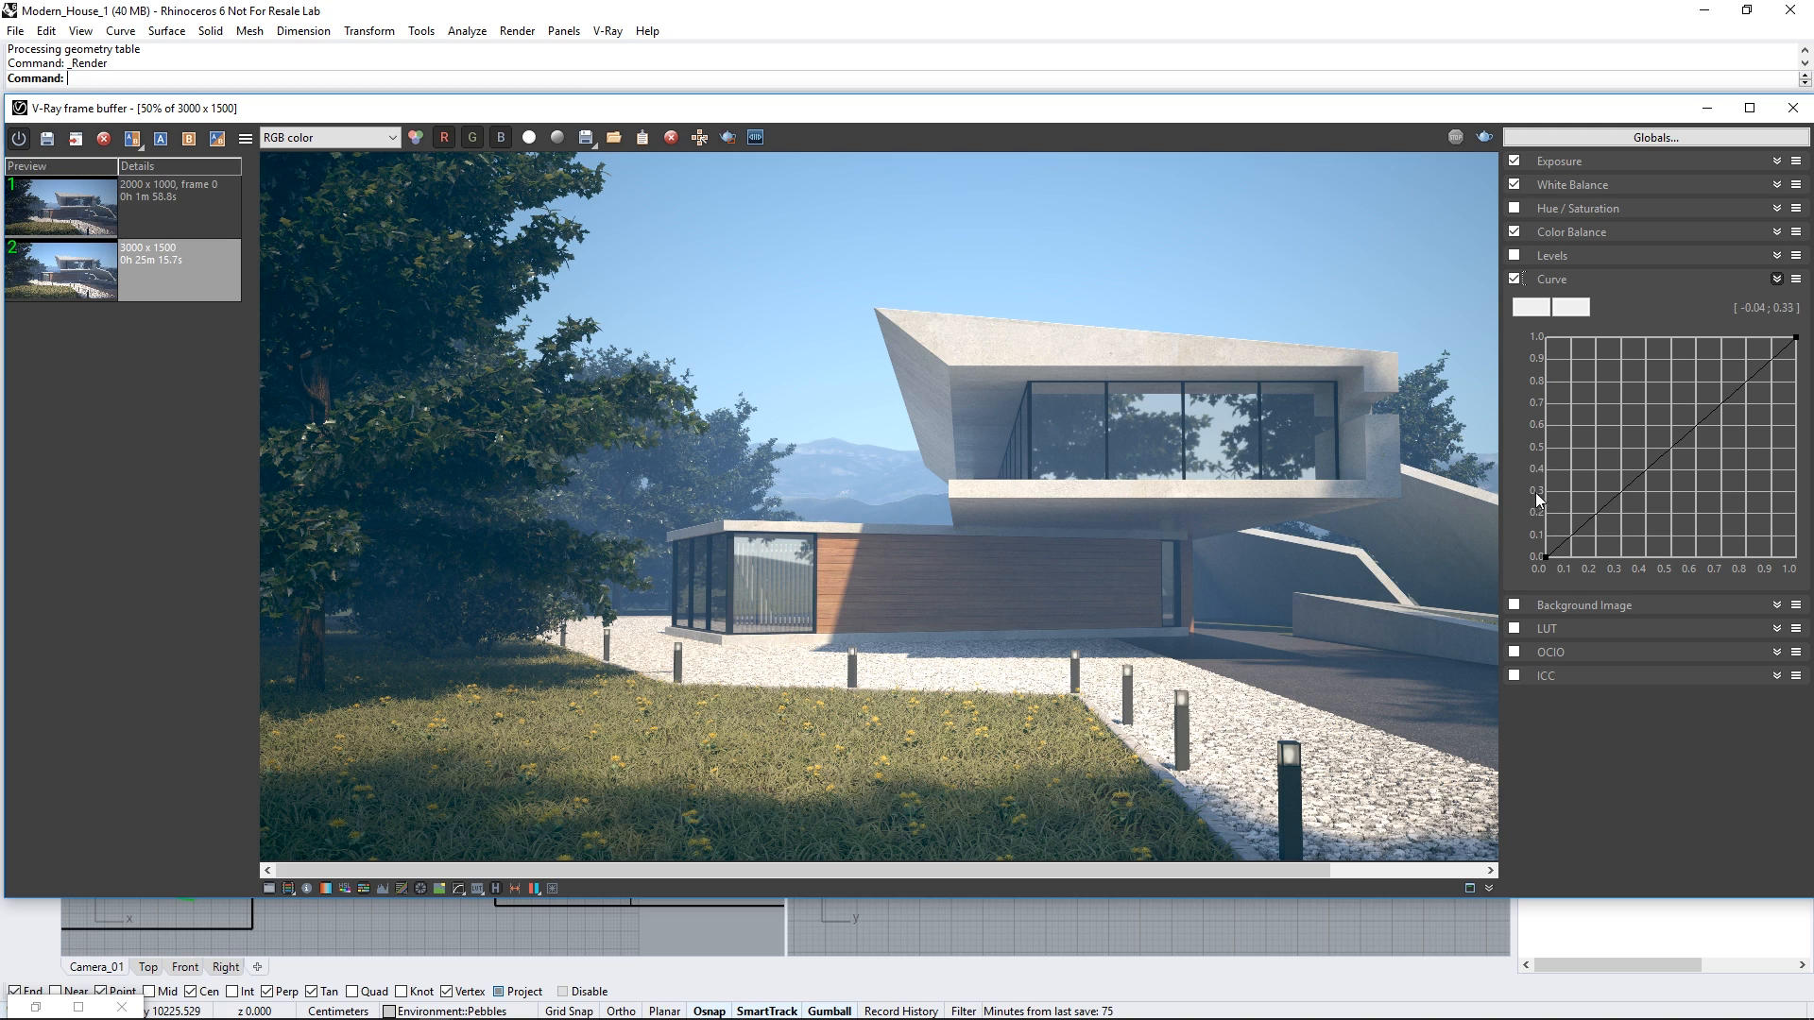
pyautogui.click(1546, 557)
pyautogui.moveTo(1609, 508); pyautogui.dragTo(1618, 507)
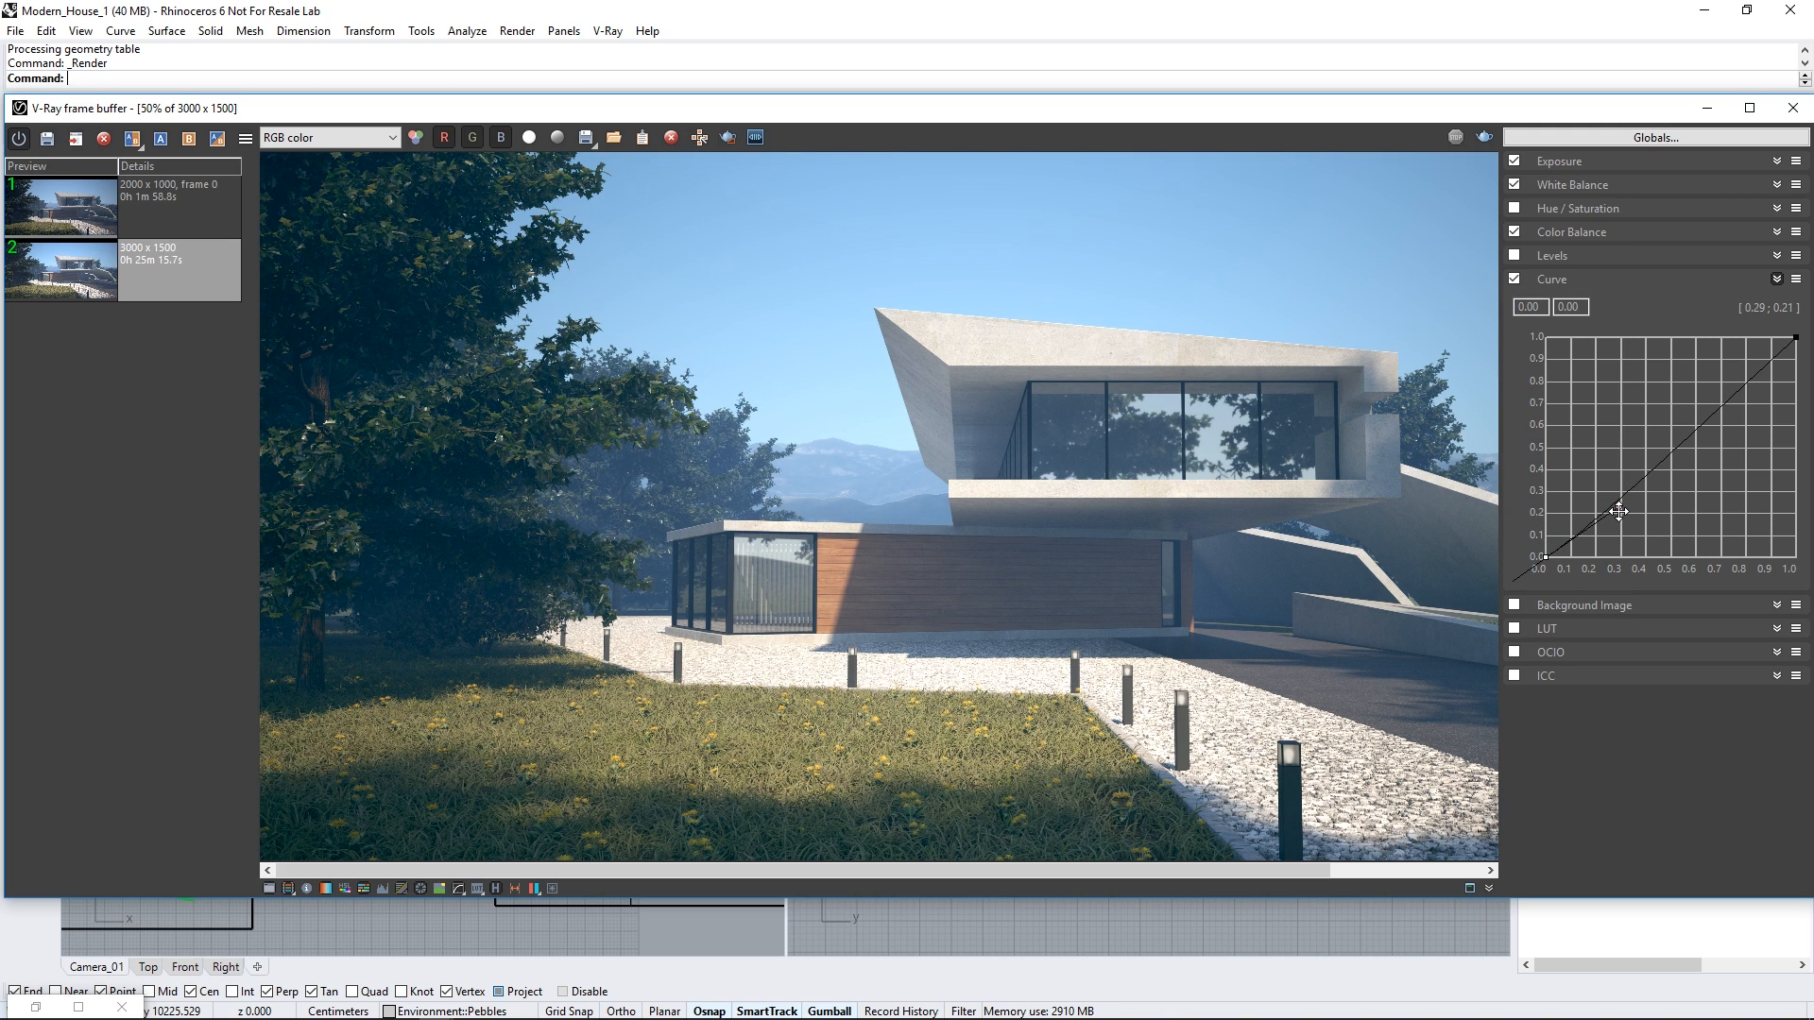
pyautogui.click(1795, 337)
pyautogui.moveTo(1724, 400); pyautogui.dragTo(1712, 387)
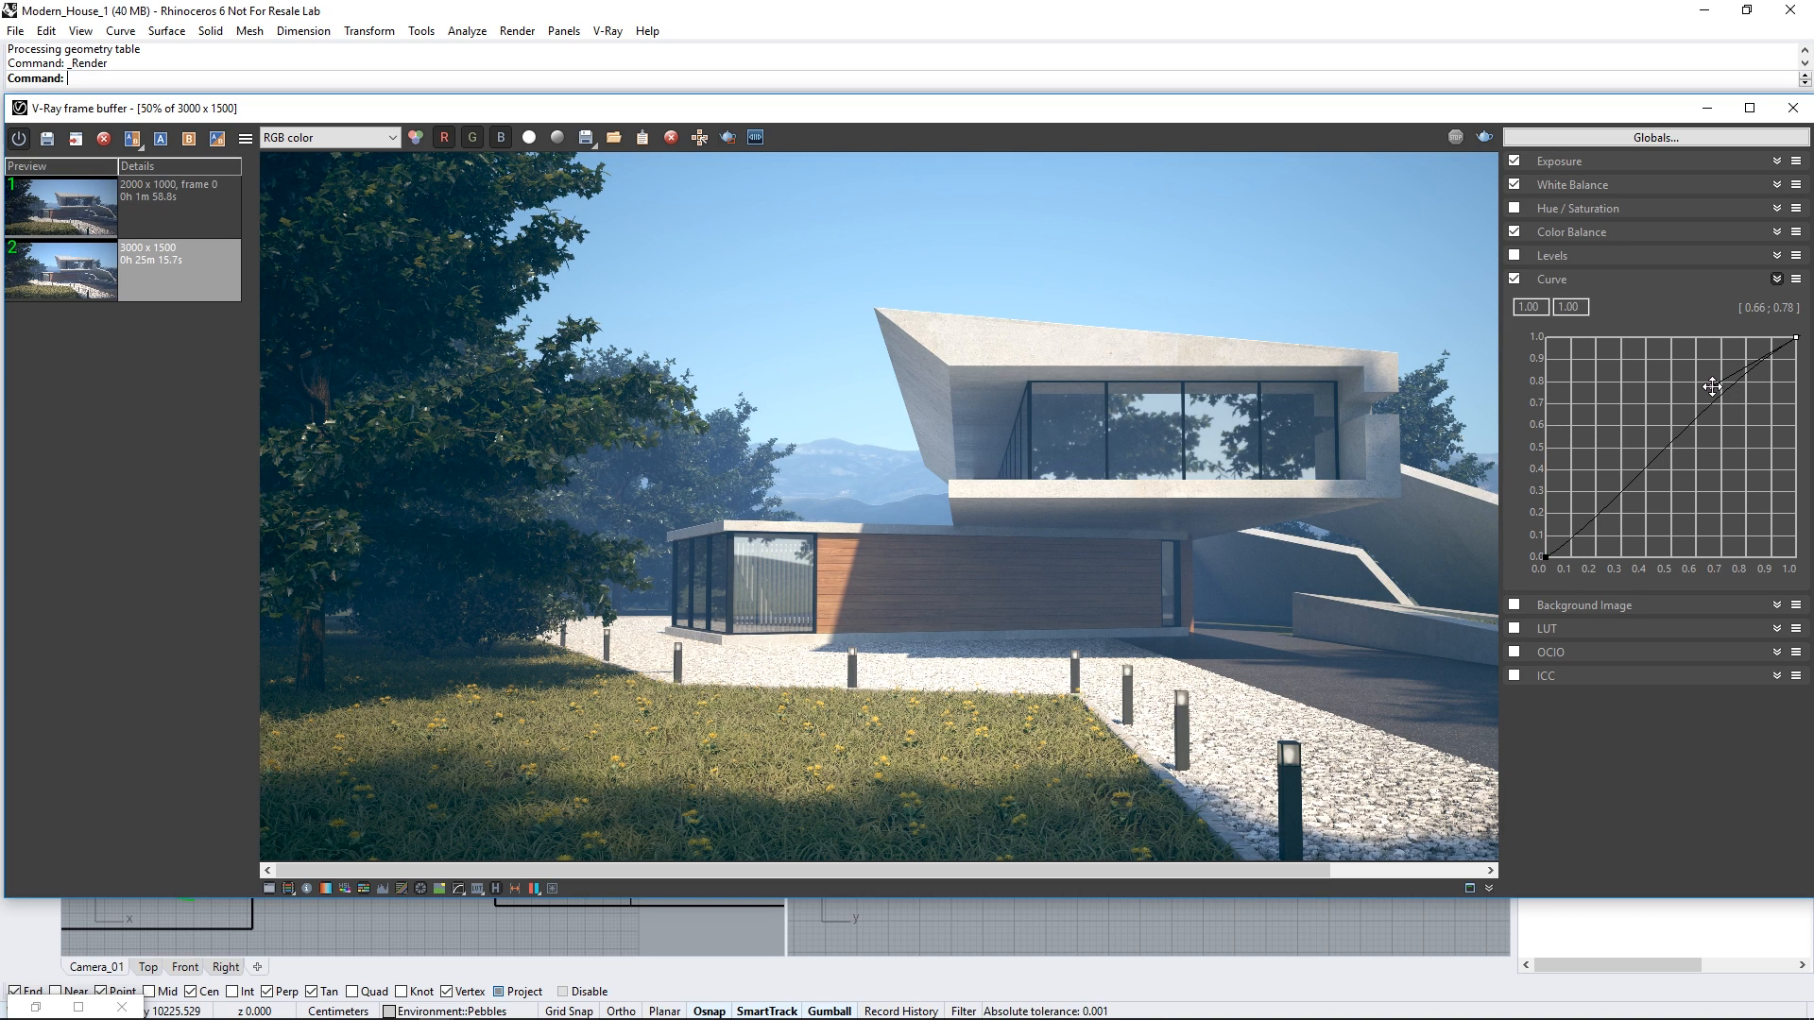
# Step: Save the global color corrections as a "Color corrections" file in the VFB folder and hide the frame buffer's corrections controls
pyautogui.click(1653, 138)
pyautogui.click(1568, 161)
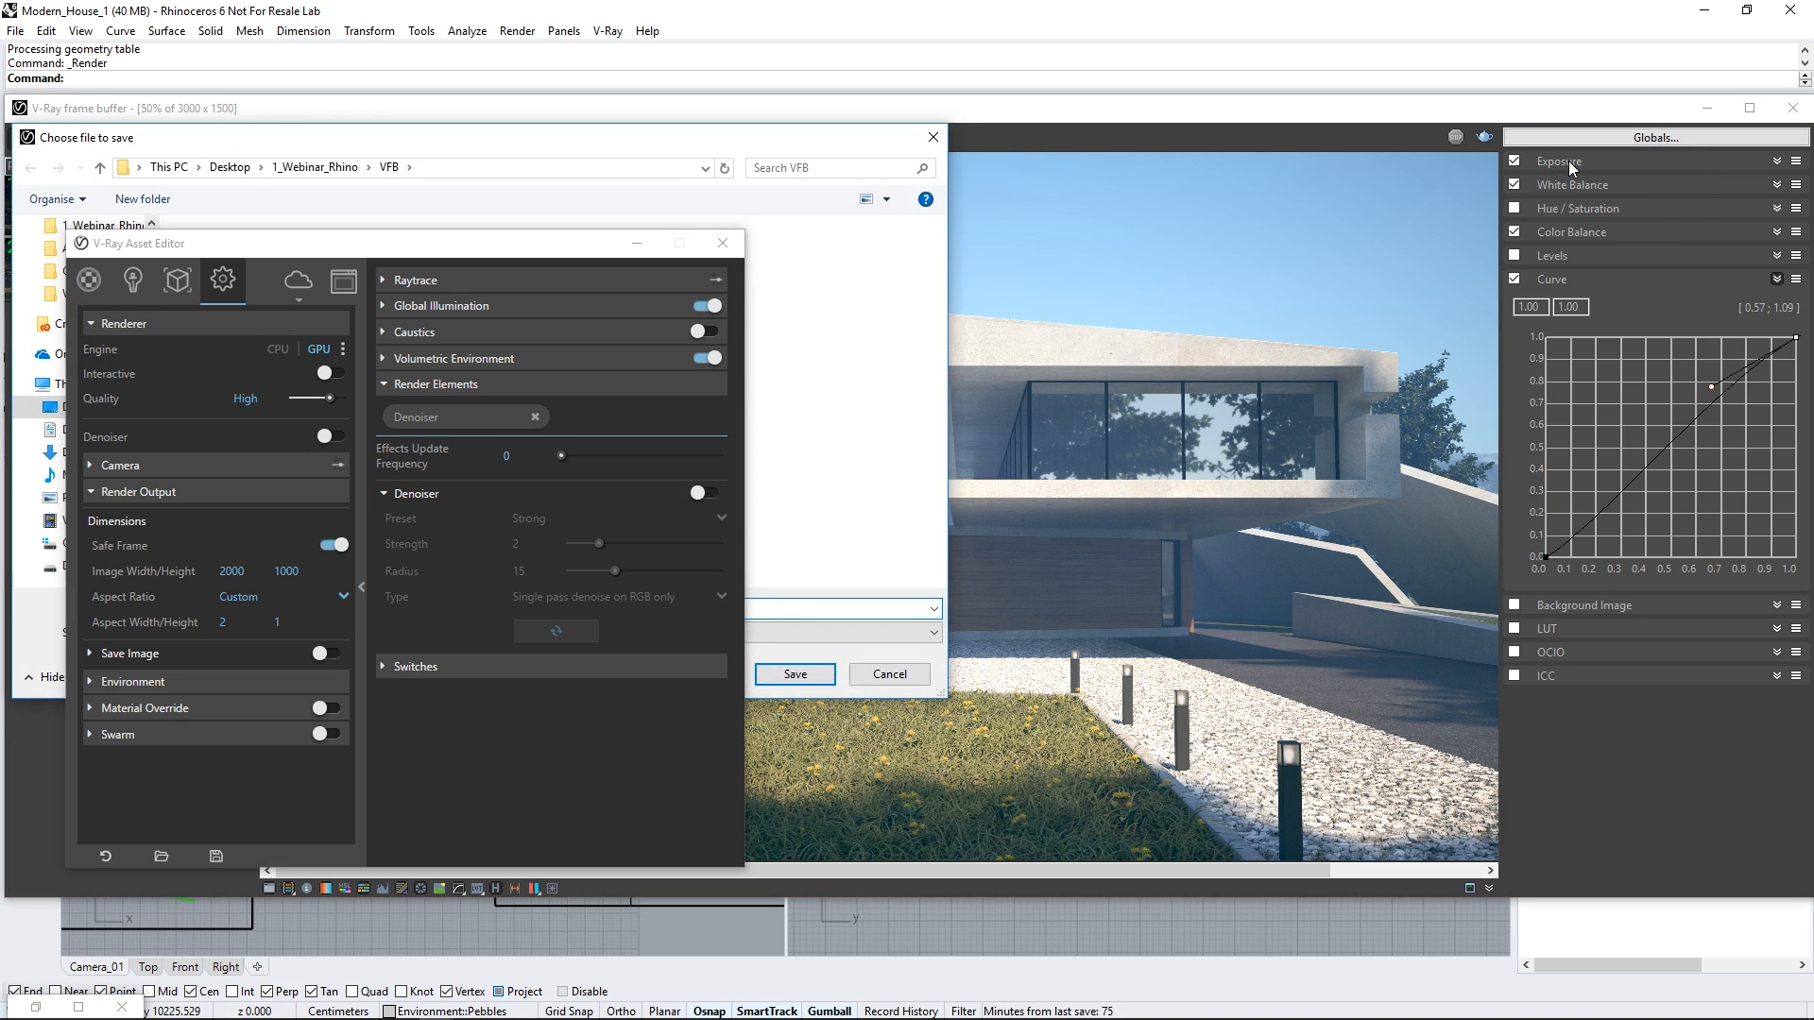
pyautogui.doubleClick(739, 138)
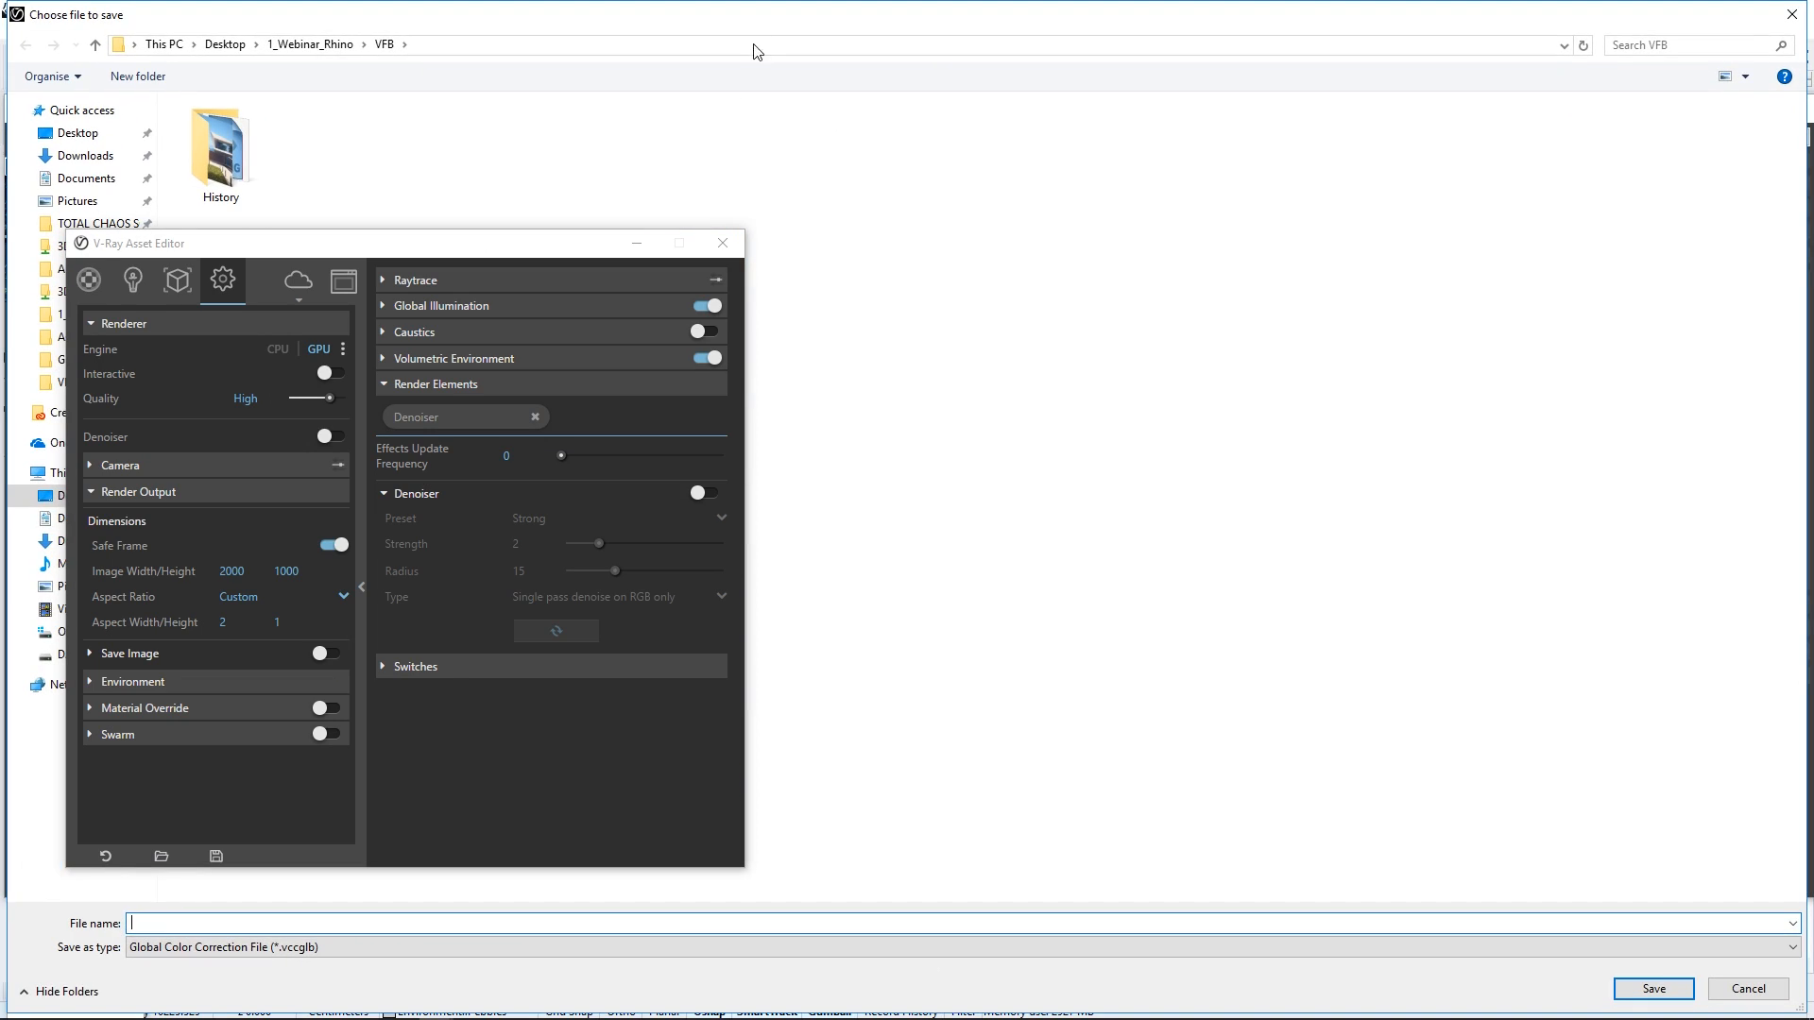
pyautogui.doubleClick(761, 25)
pyautogui.moveTo(758, 141); pyautogui.dragTo(1537, 228)
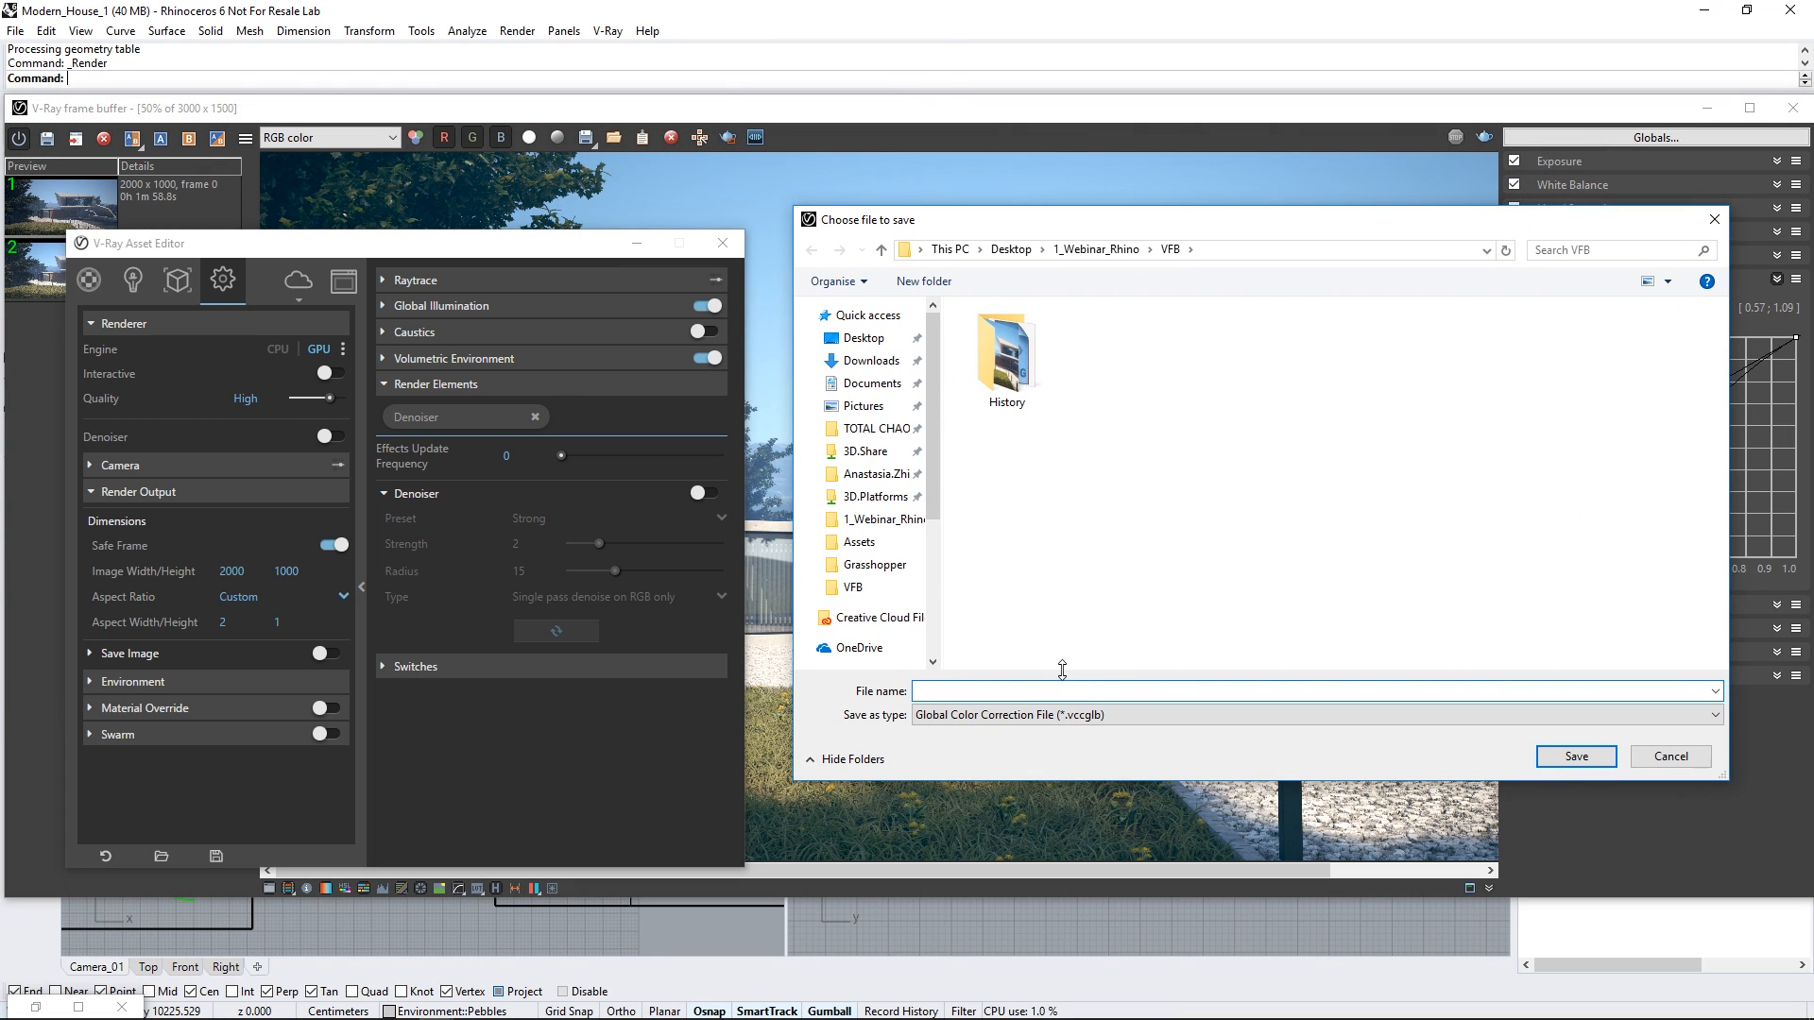
pyautogui.write('Color corrections')
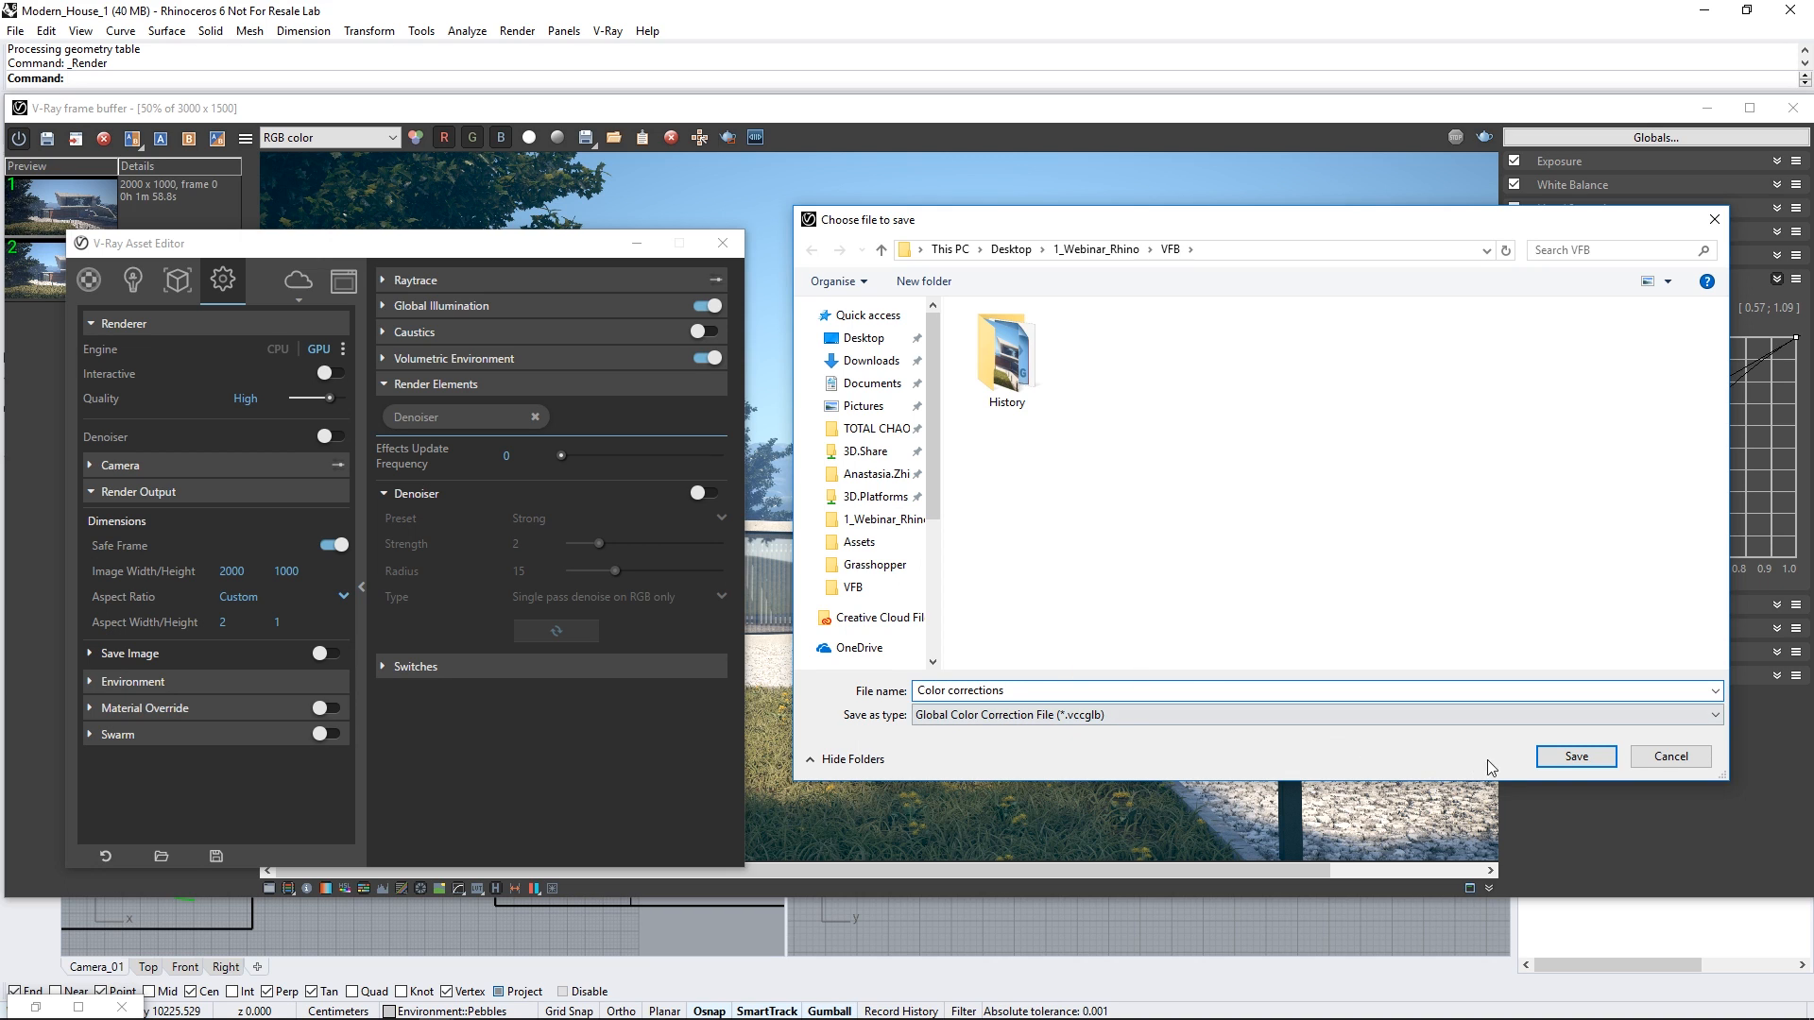
pyautogui.click(1568, 757)
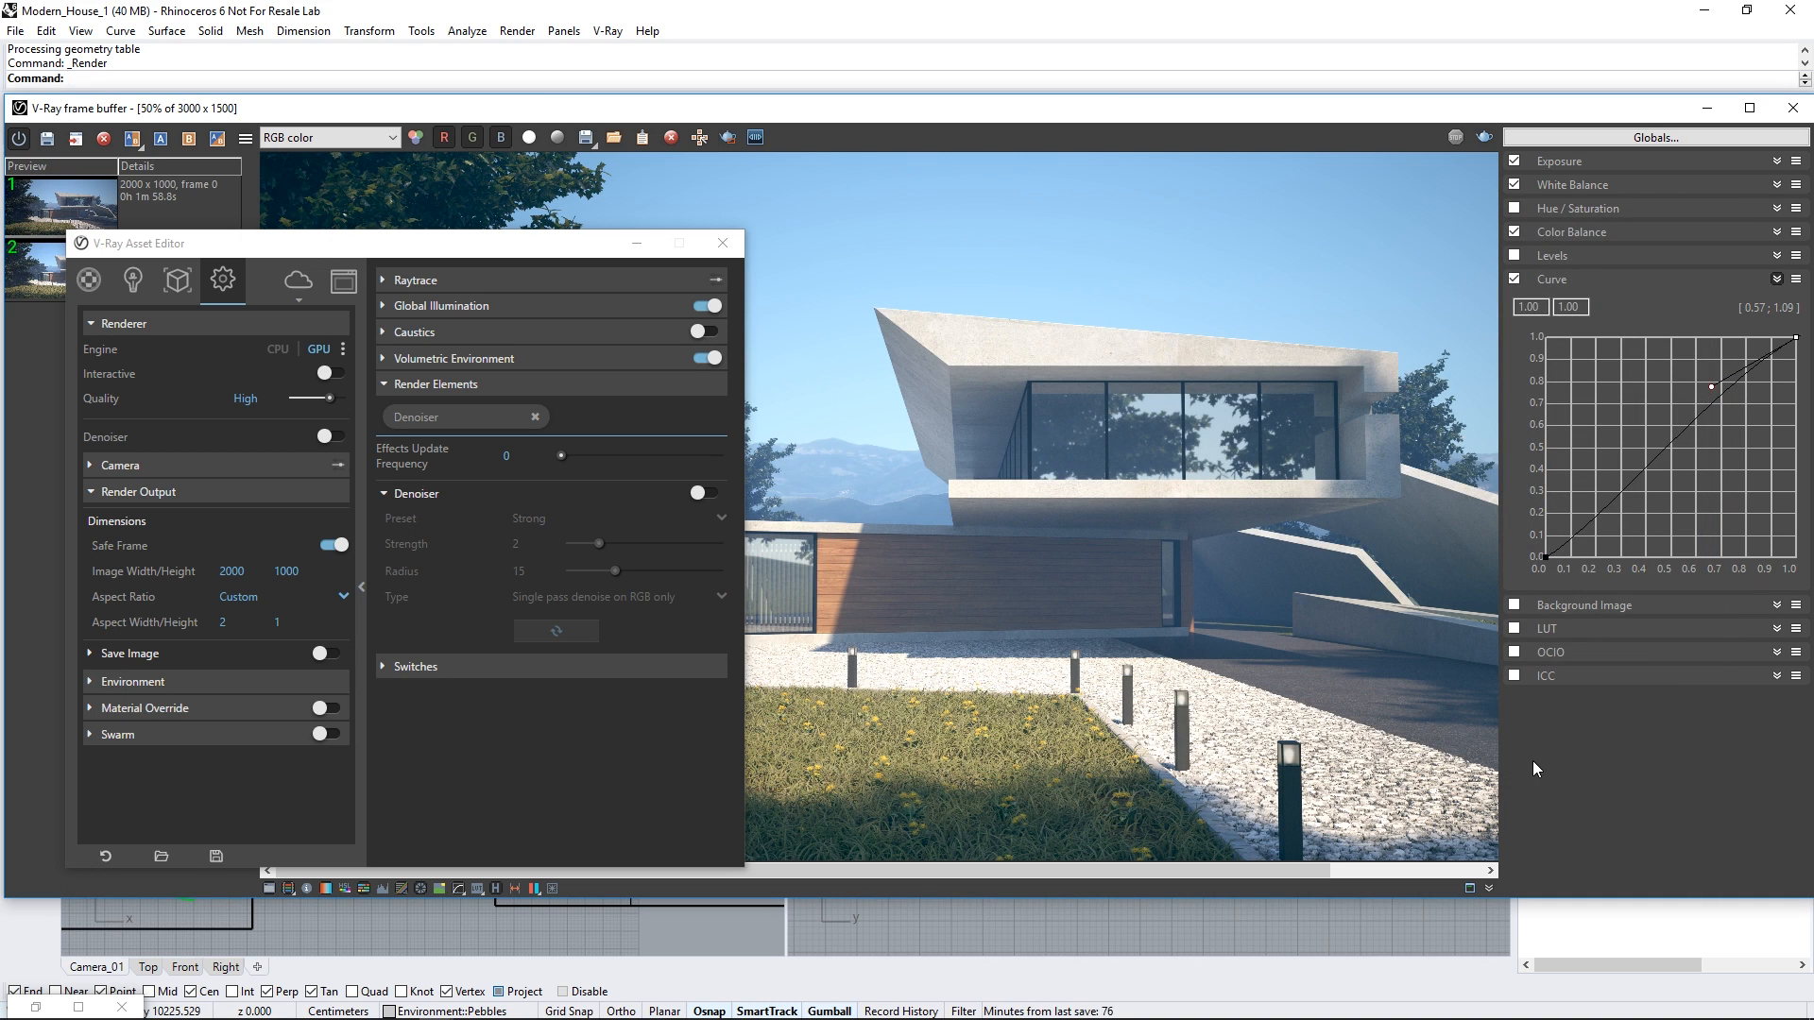
pyautogui.click(723, 243)
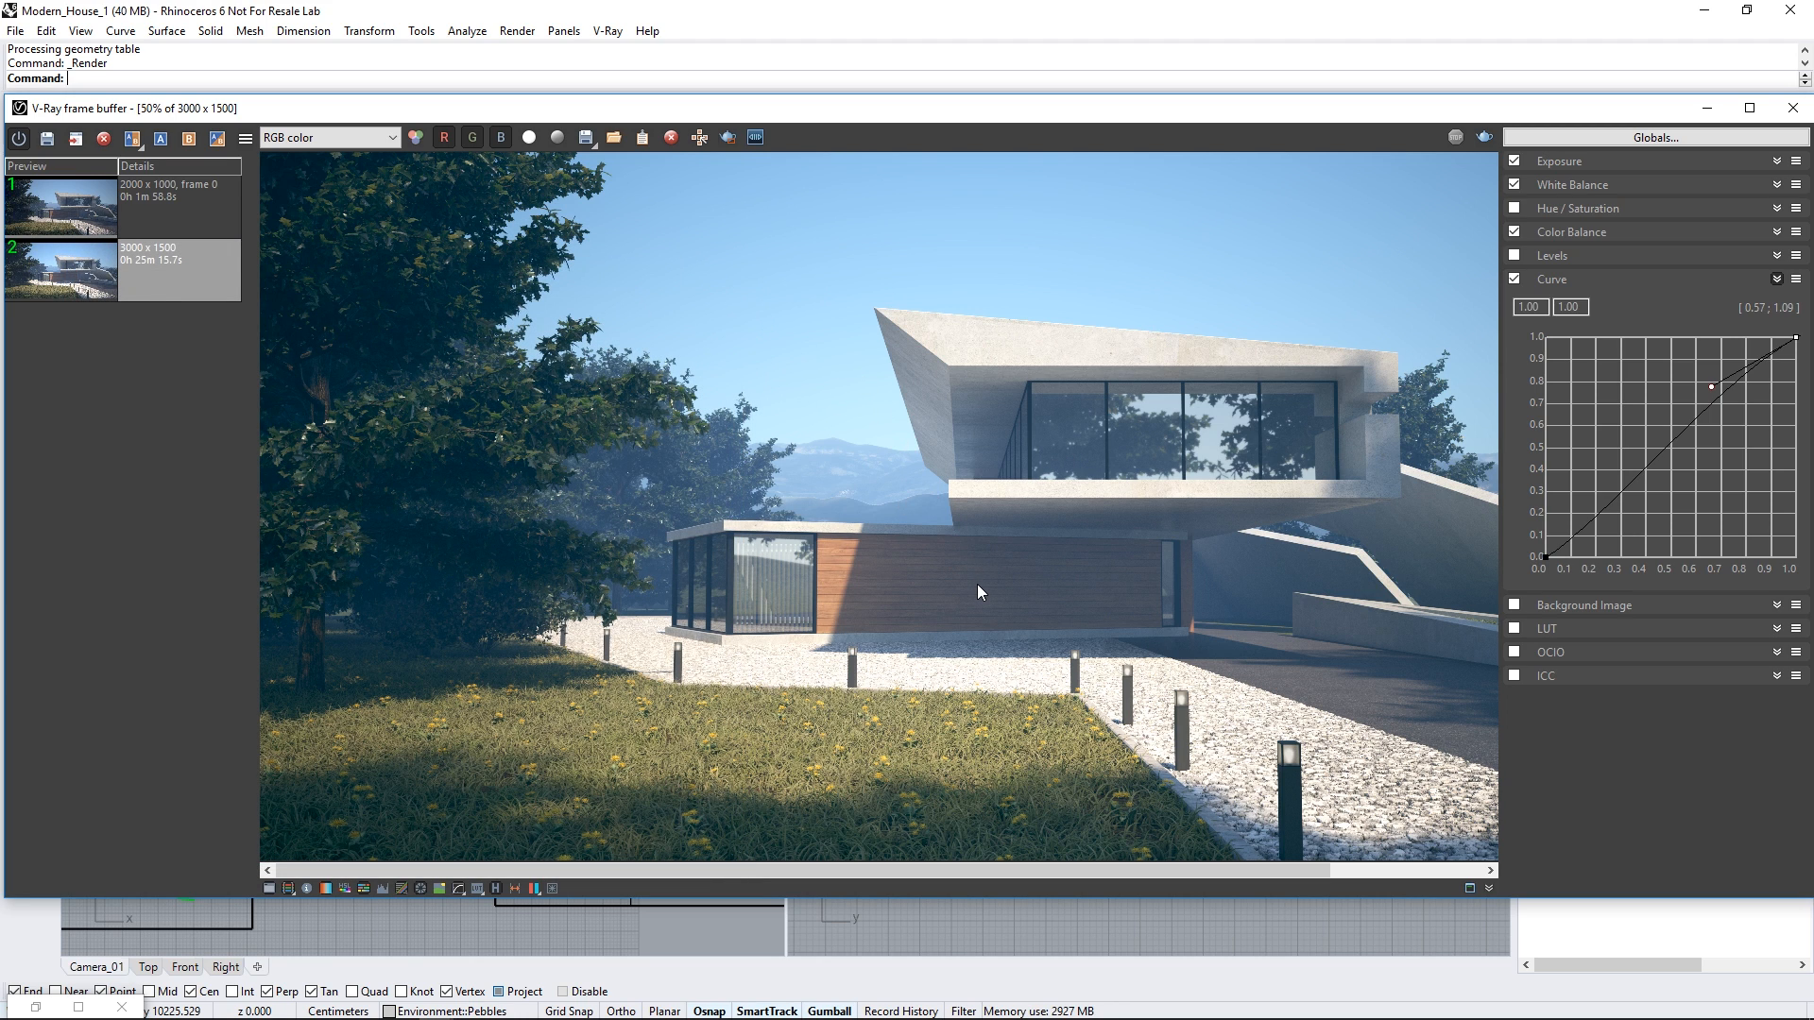
pyautogui.click(270, 889)
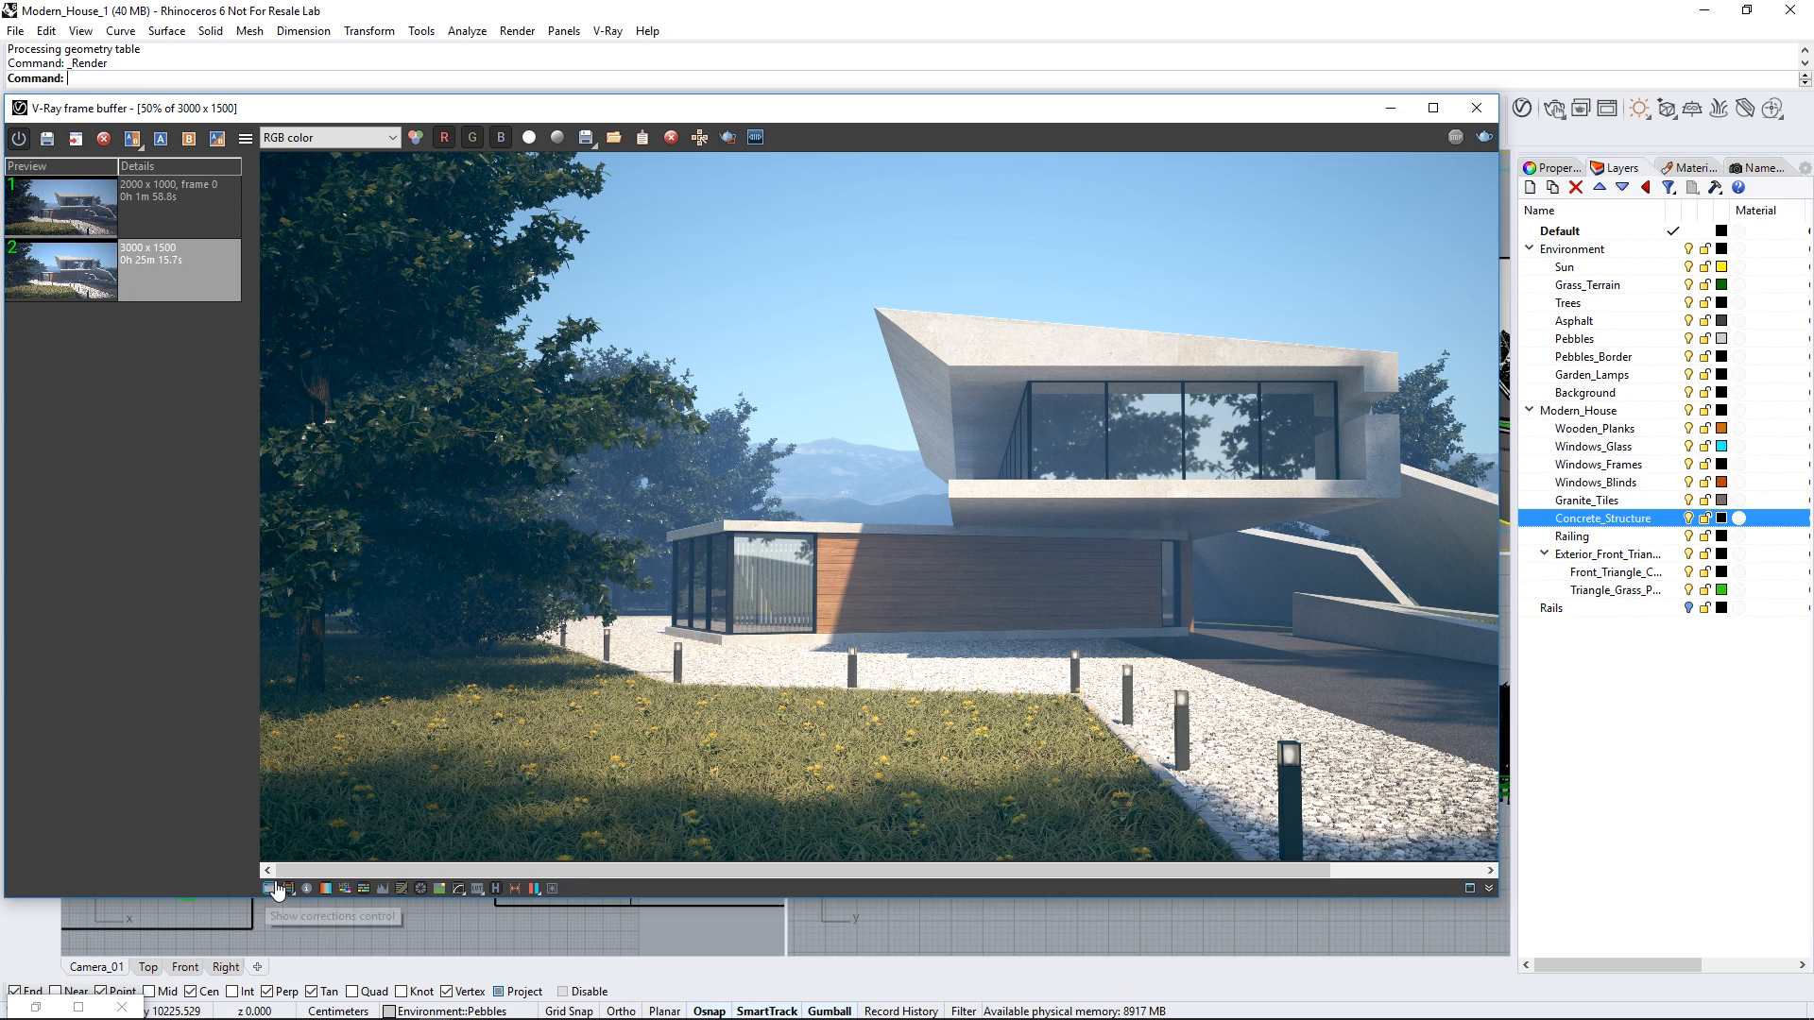
# Step: Reopen the V-Ray Asset Editor's render settings and add the Atmosphere and Background render elements
pyautogui.moveTo(821, 121); pyautogui.dragTo(979, 140)
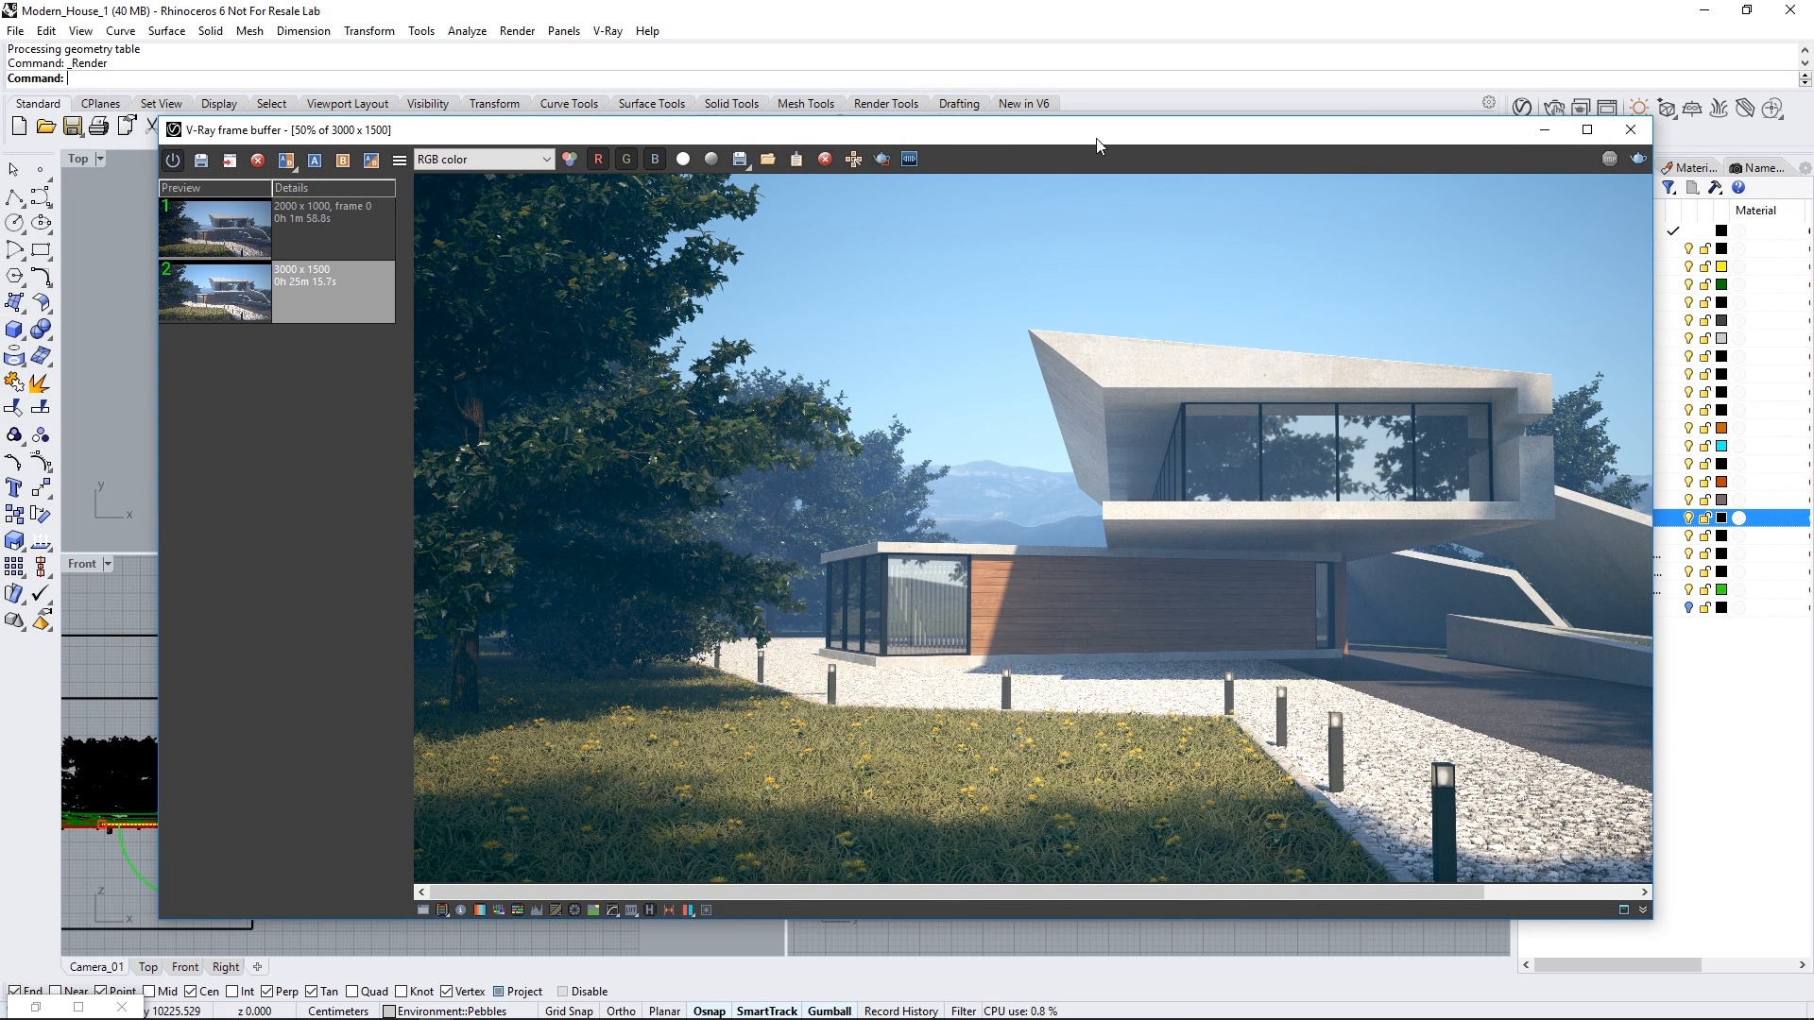
pyautogui.click(1522, 108)
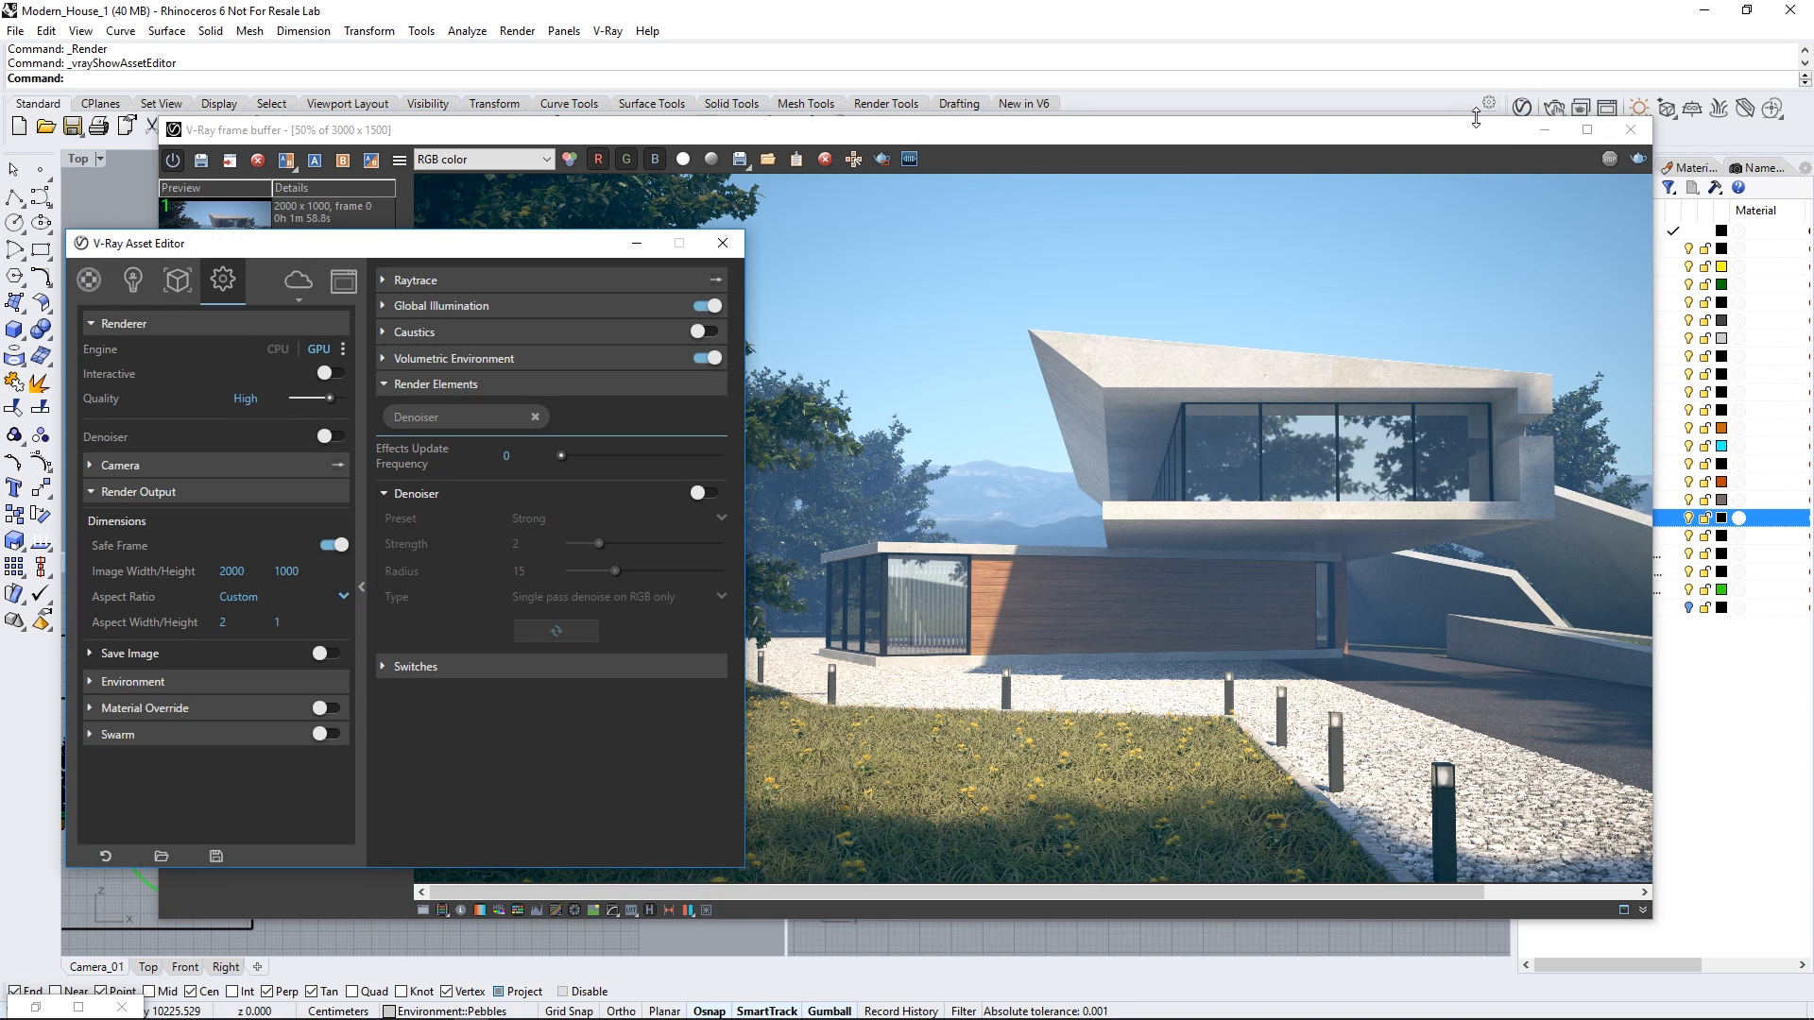
pyautogui.moveTo(514, 250); pyautogui.dragTo(829, 226)
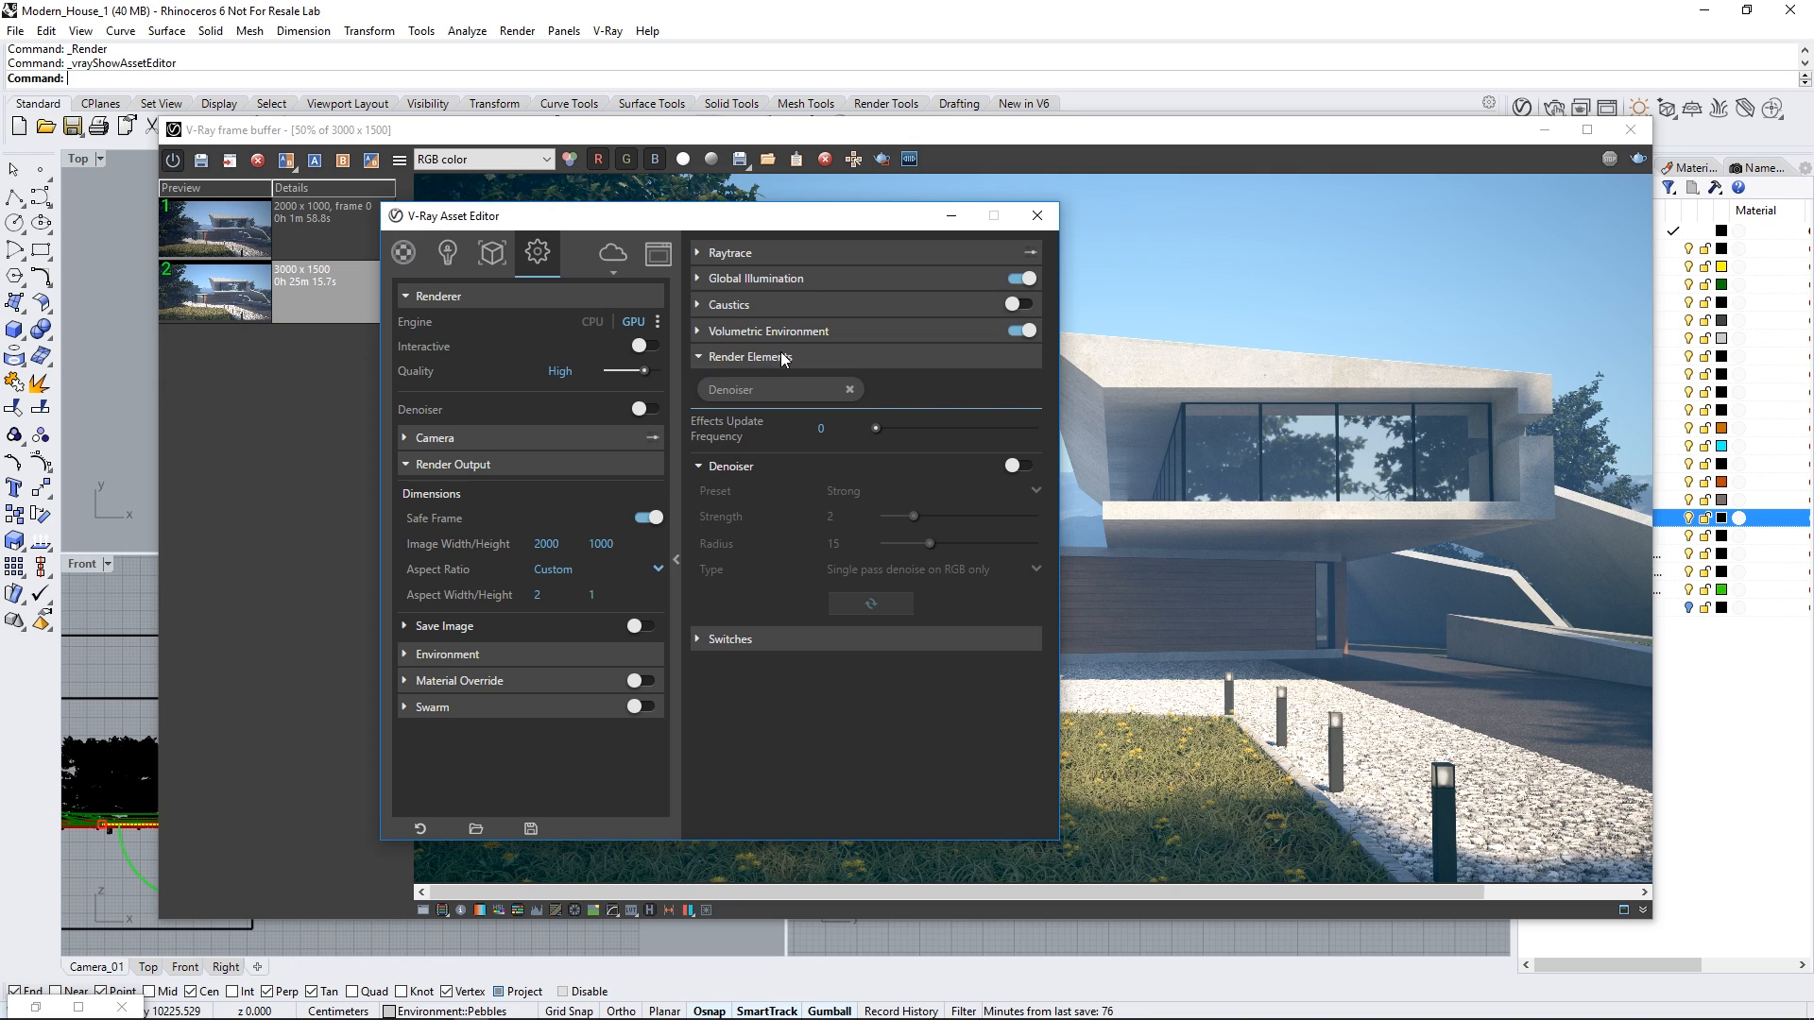
pyautogui.click(914, 390)
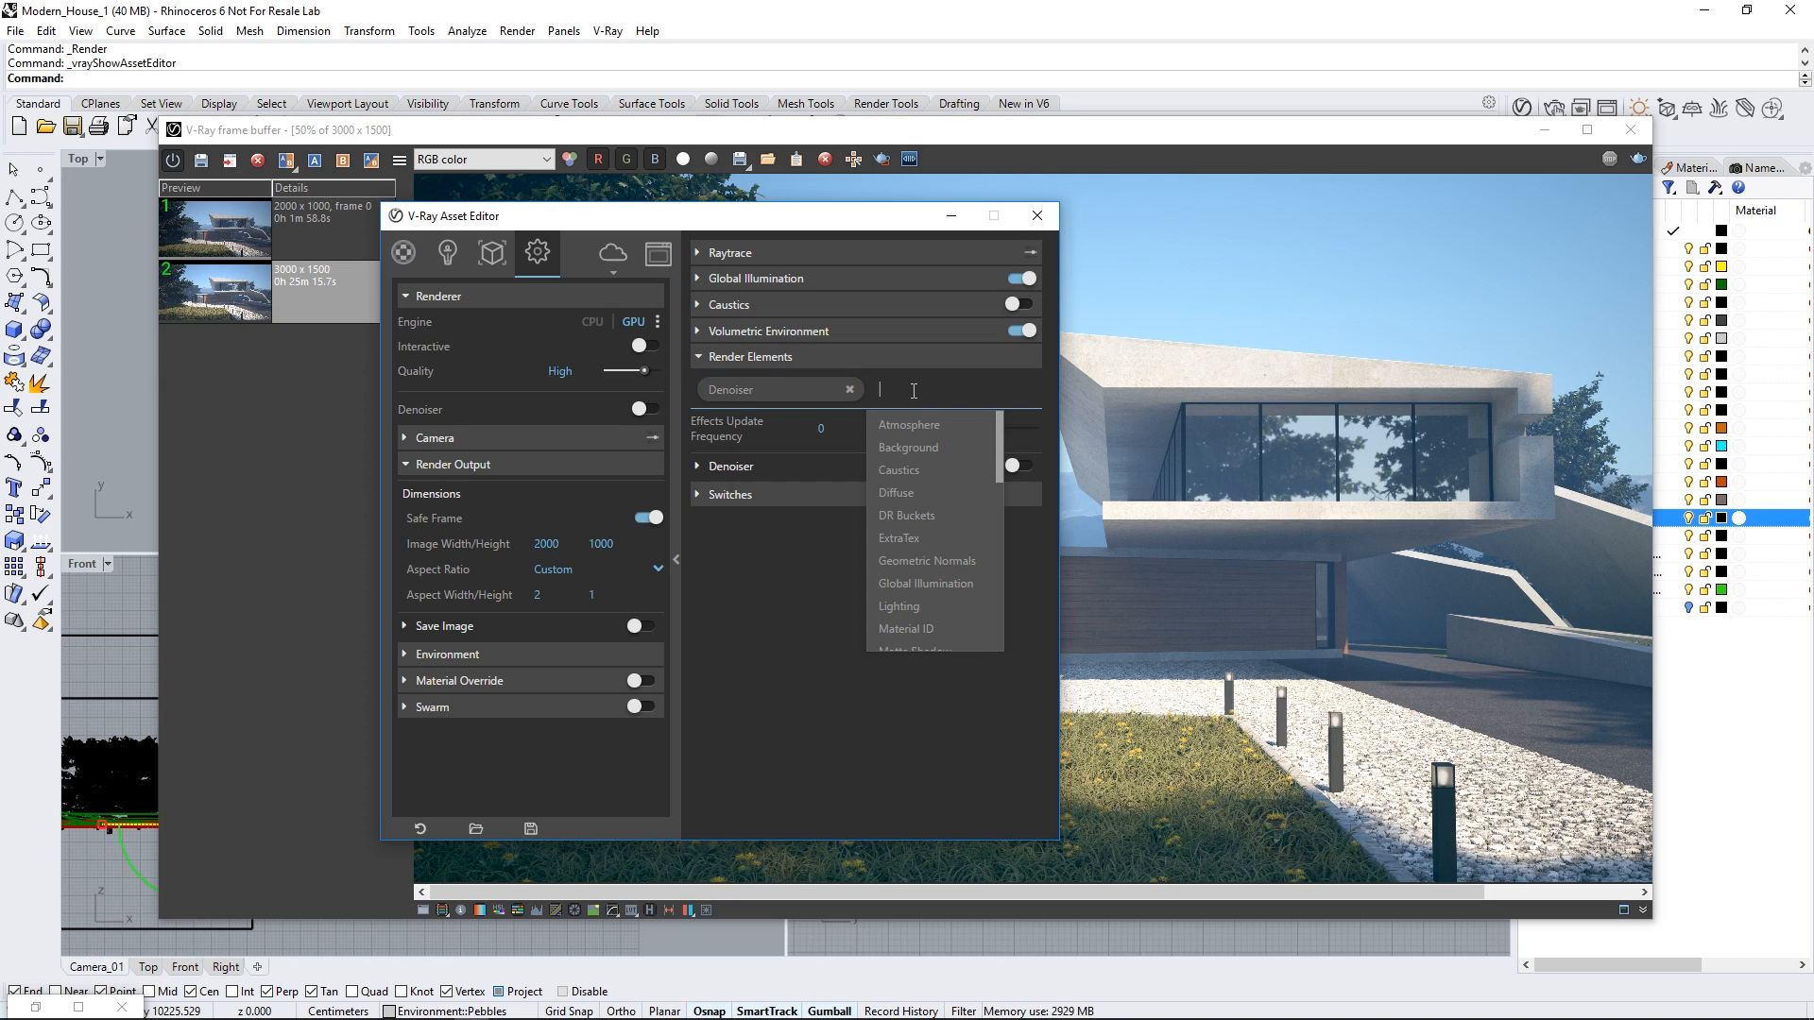
pyautogui.click(909, 425)
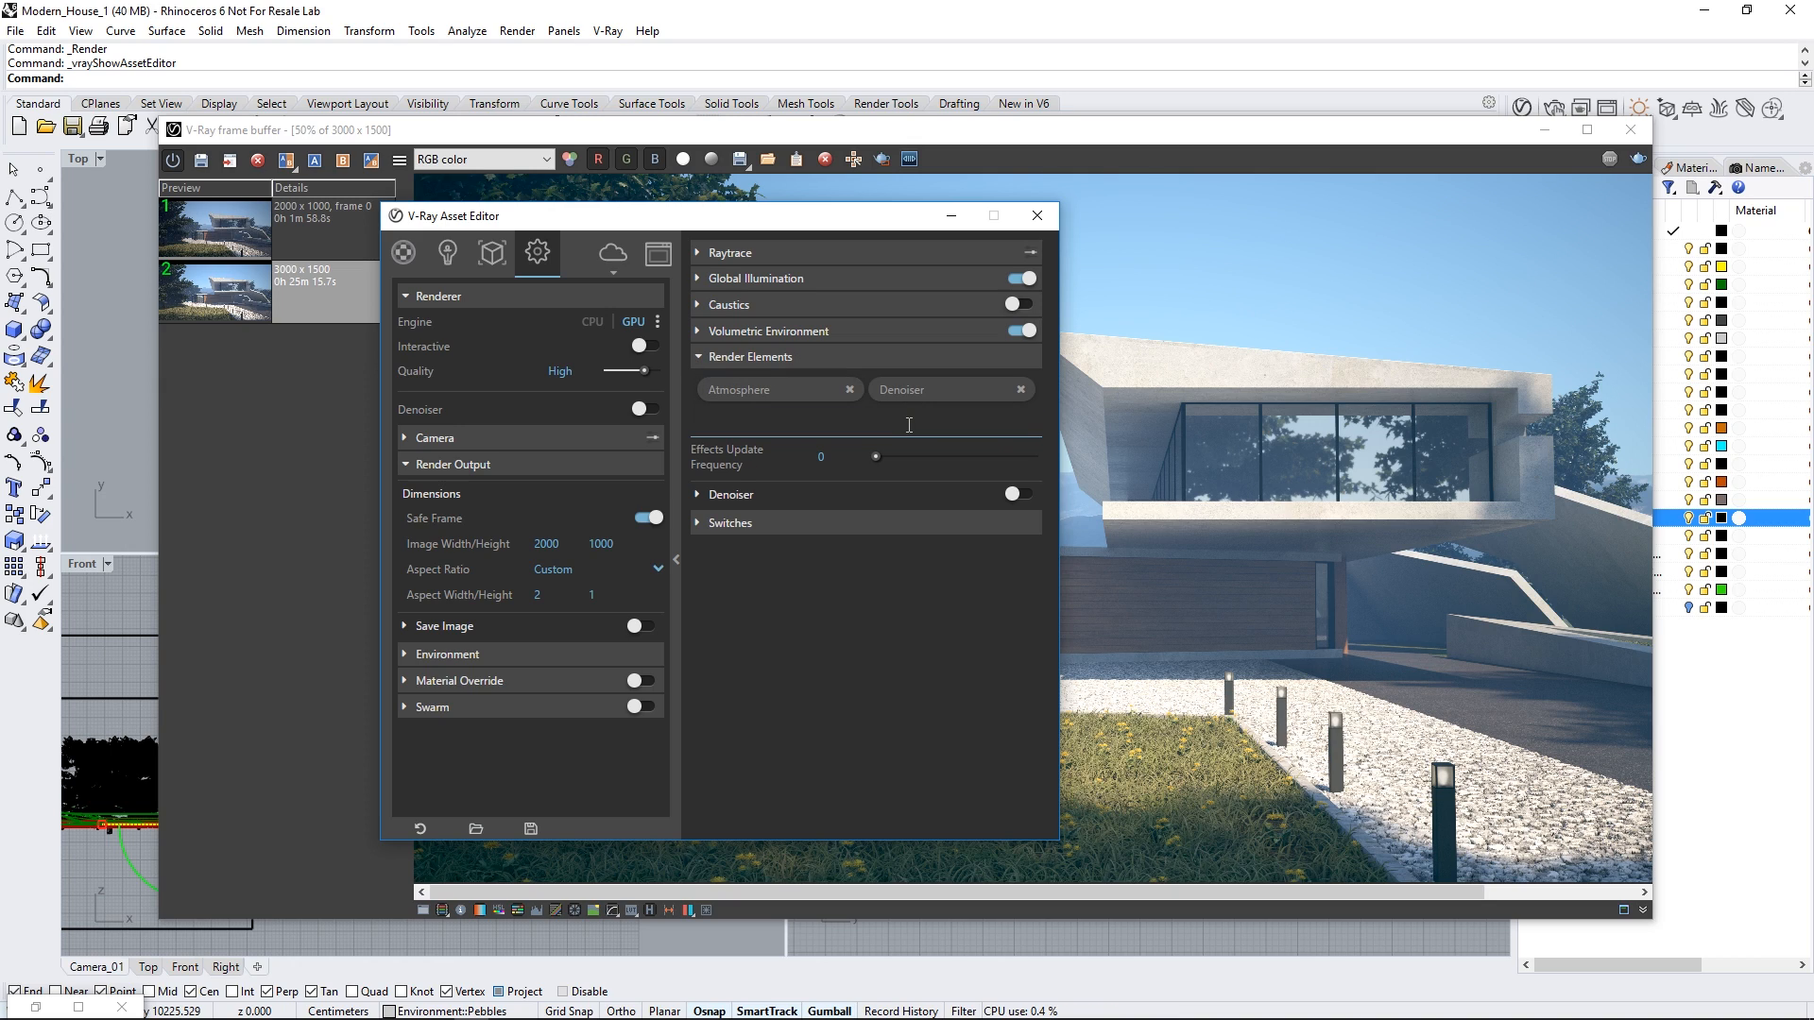
pyautogui.click(909, 425)
pyautogui.write('back')
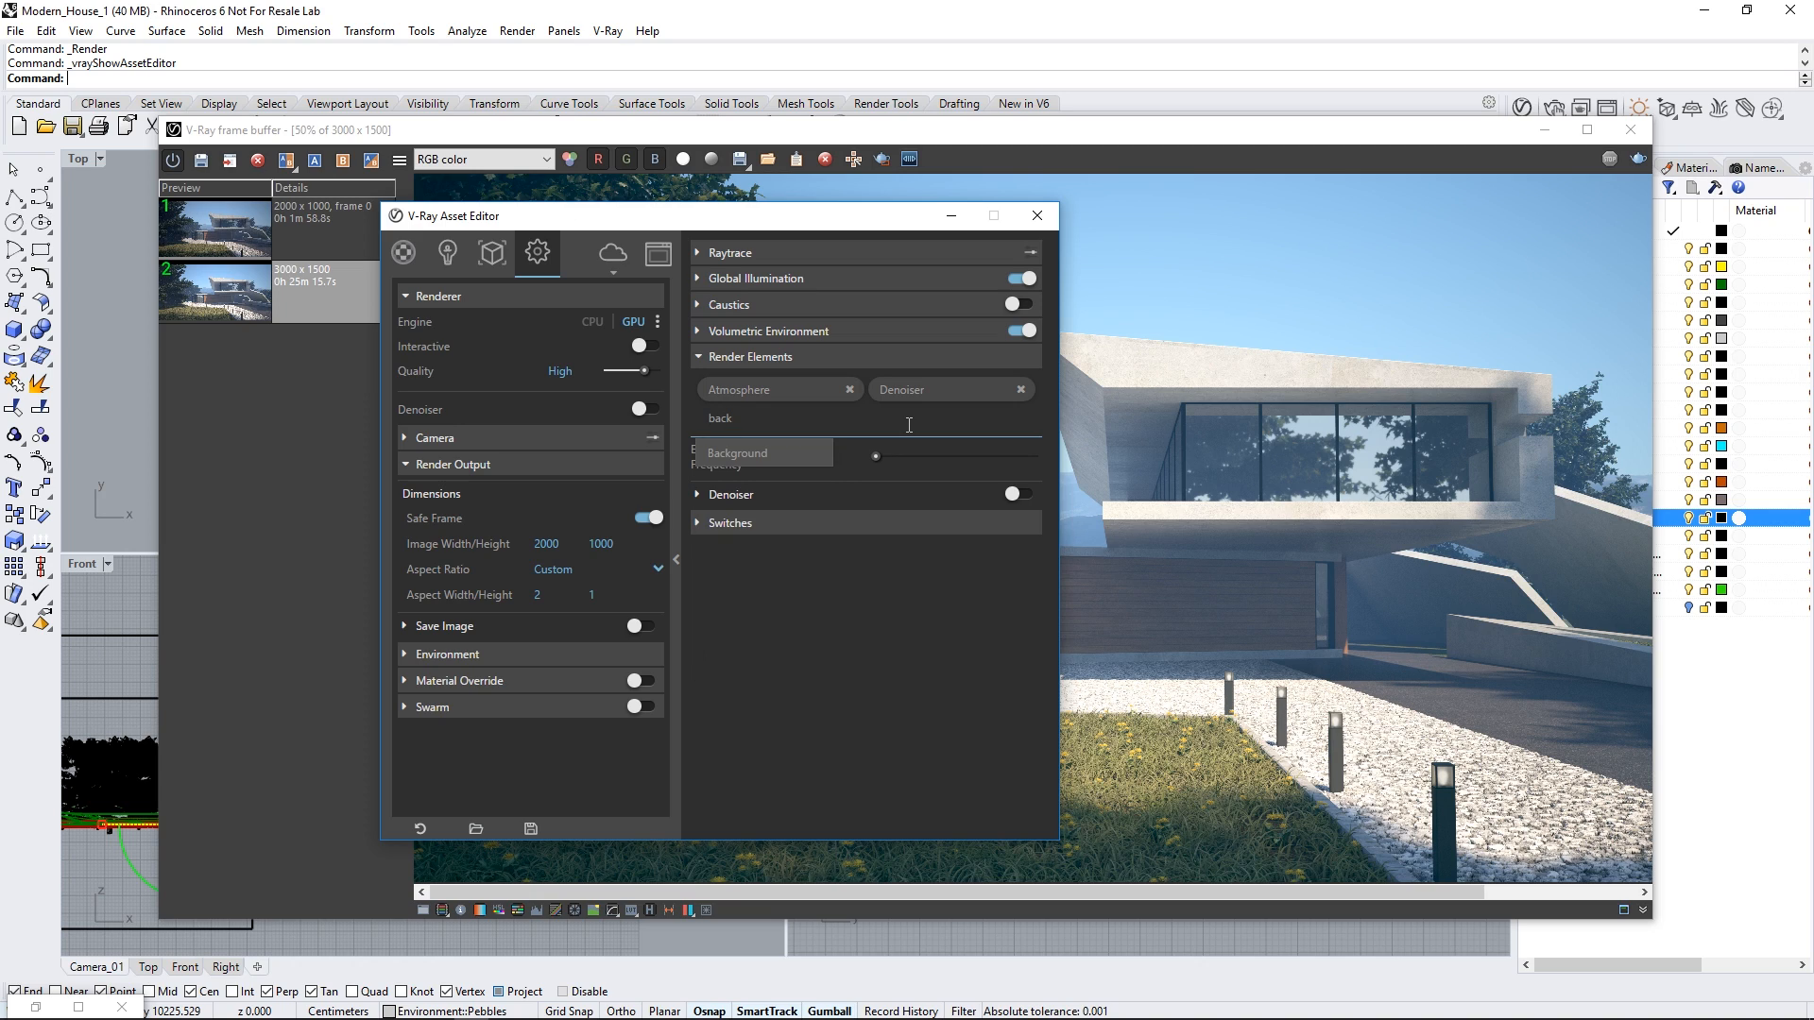
pyautogui.click(796, 453)
# Step: Add the Global Illumination and Lighting render elements
pyautogui.click(892, 420)
pyautogui.write('glo')
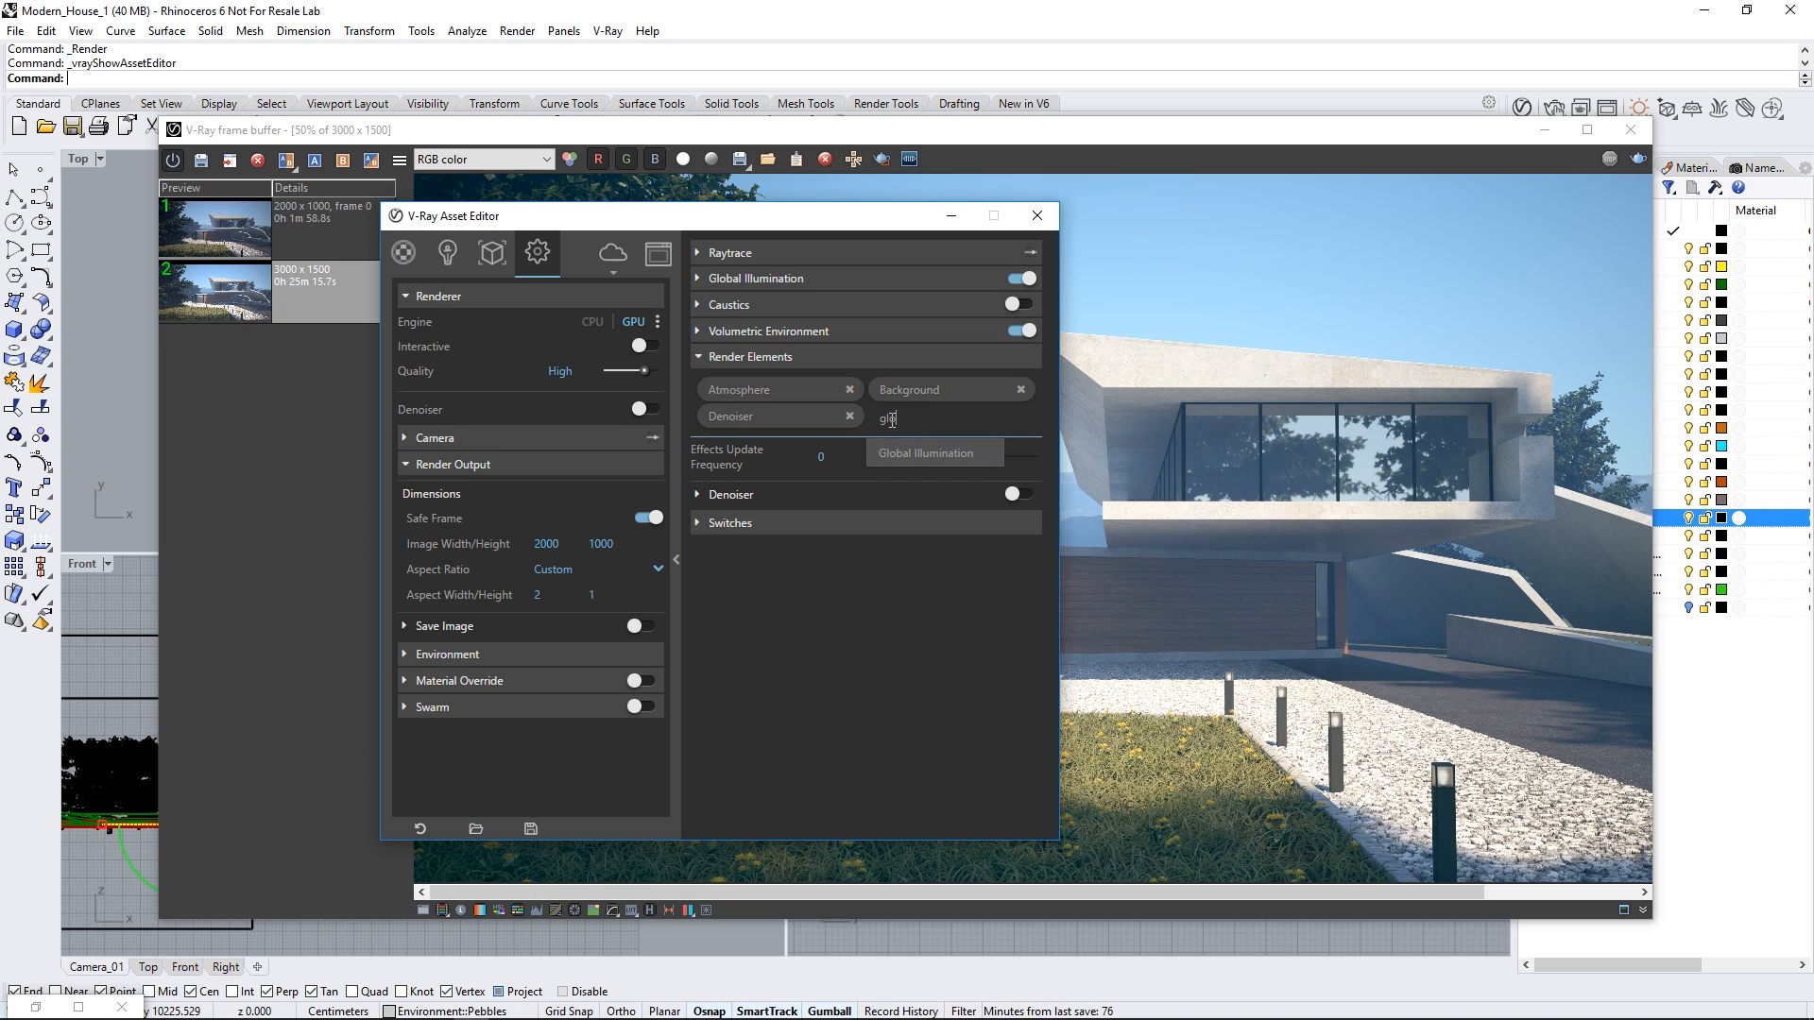
pyautogui.click(885, 452)
pyautogui.write('li')
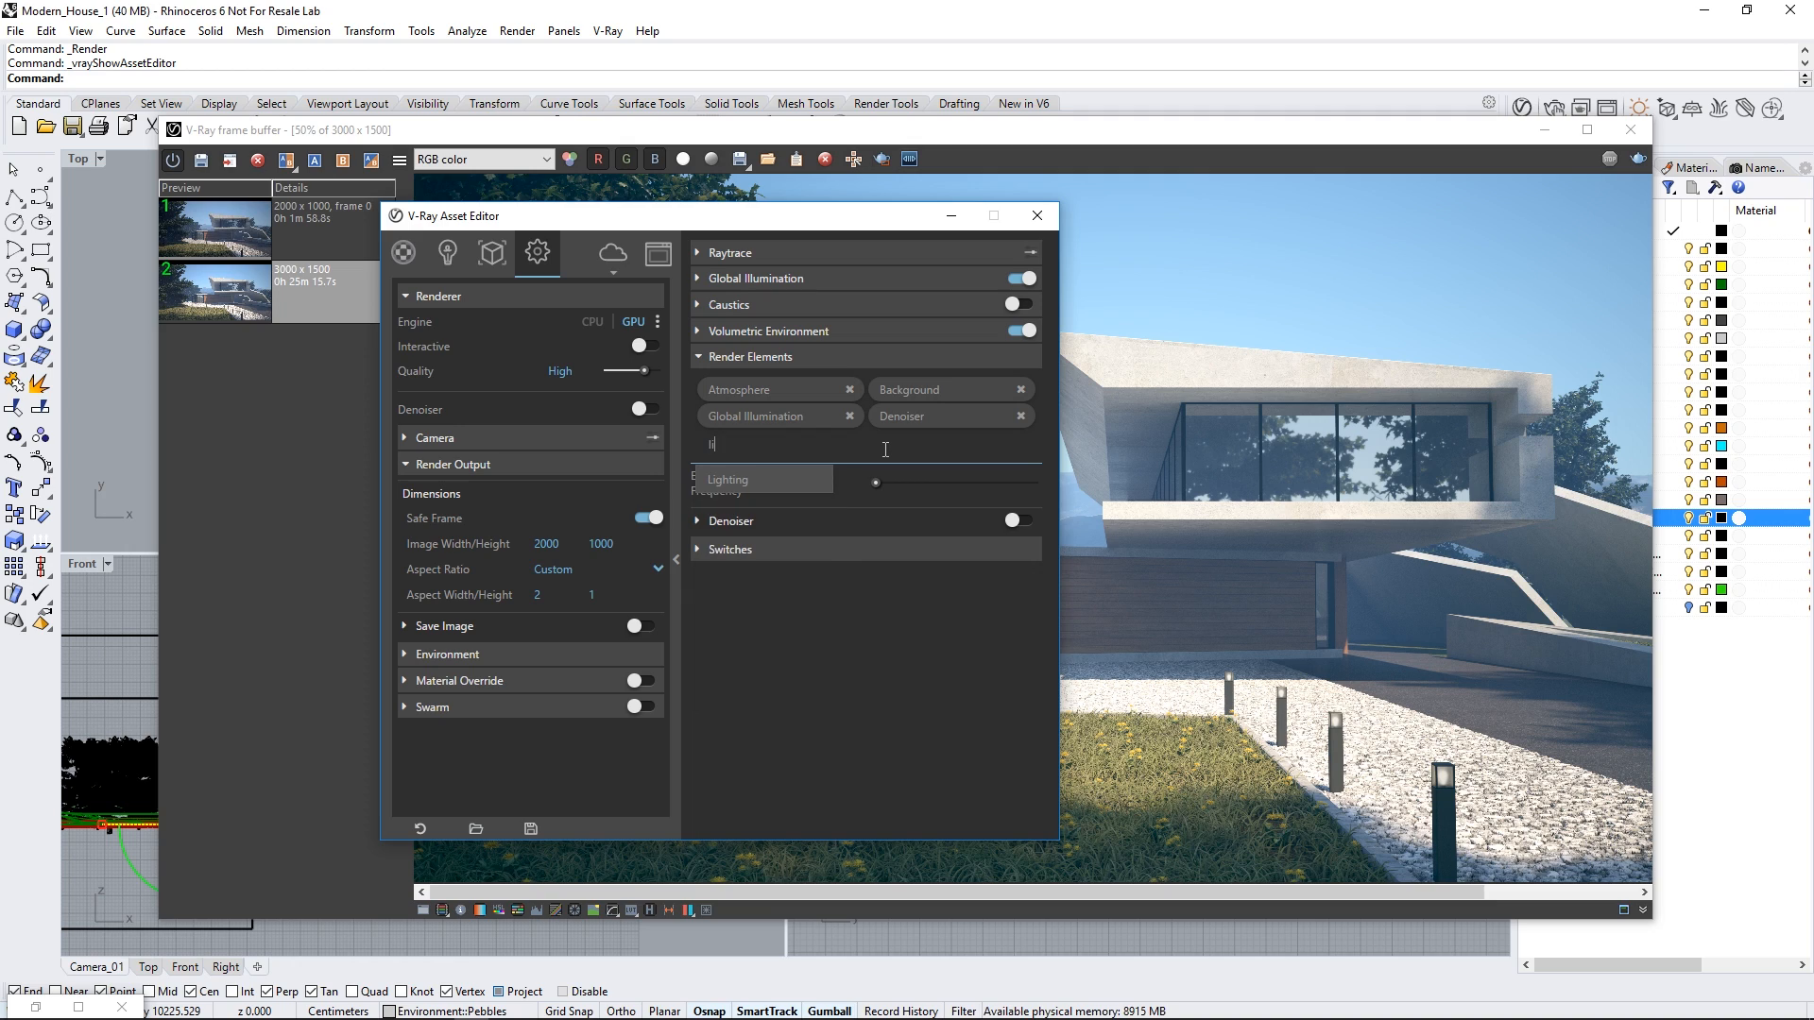
pyautogui.click(816, 486)
# Step: Add the Reflection and Refraction render elements
pyautogui.click(911, 451)
pyautogui.write('reflection')
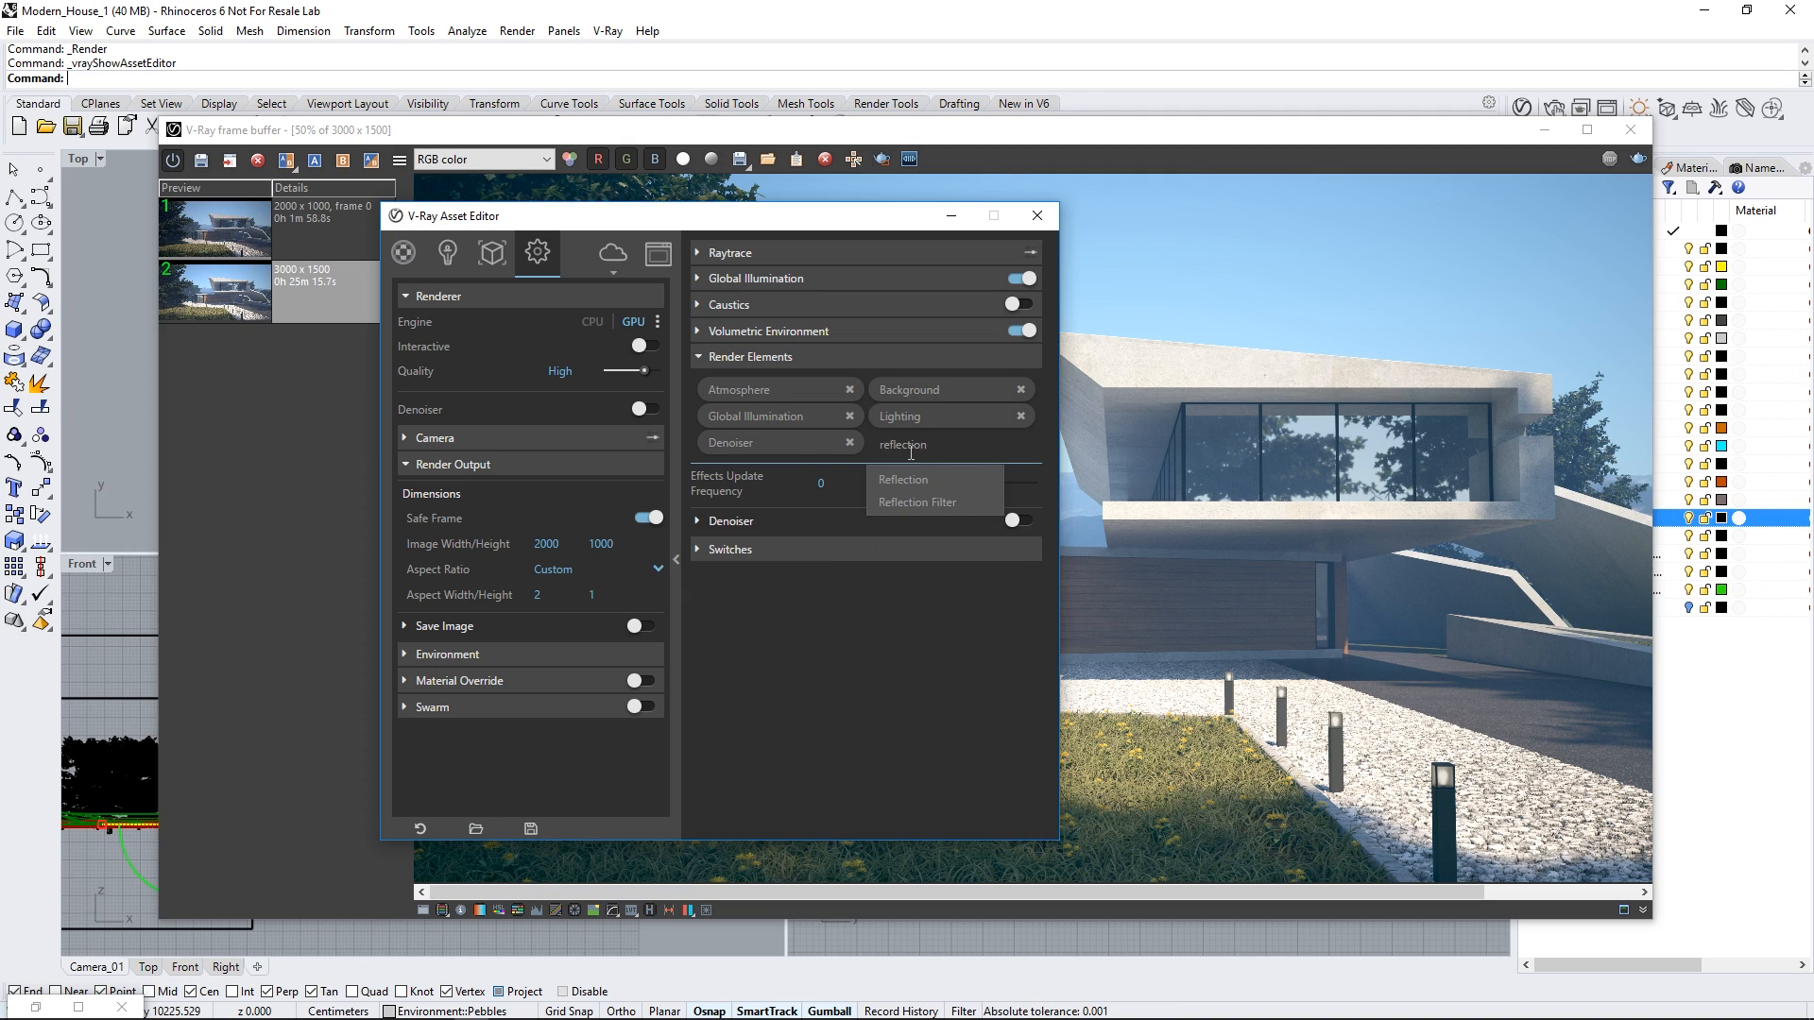
pyautogui.click(909, 478)
pyautogui.click(907, 472)
pyautogui.write('refrac')
pyautogui.click(829, 529)
# Step: Add the Specular and Multi Matte render elements
pyautogui.click(935, 470)
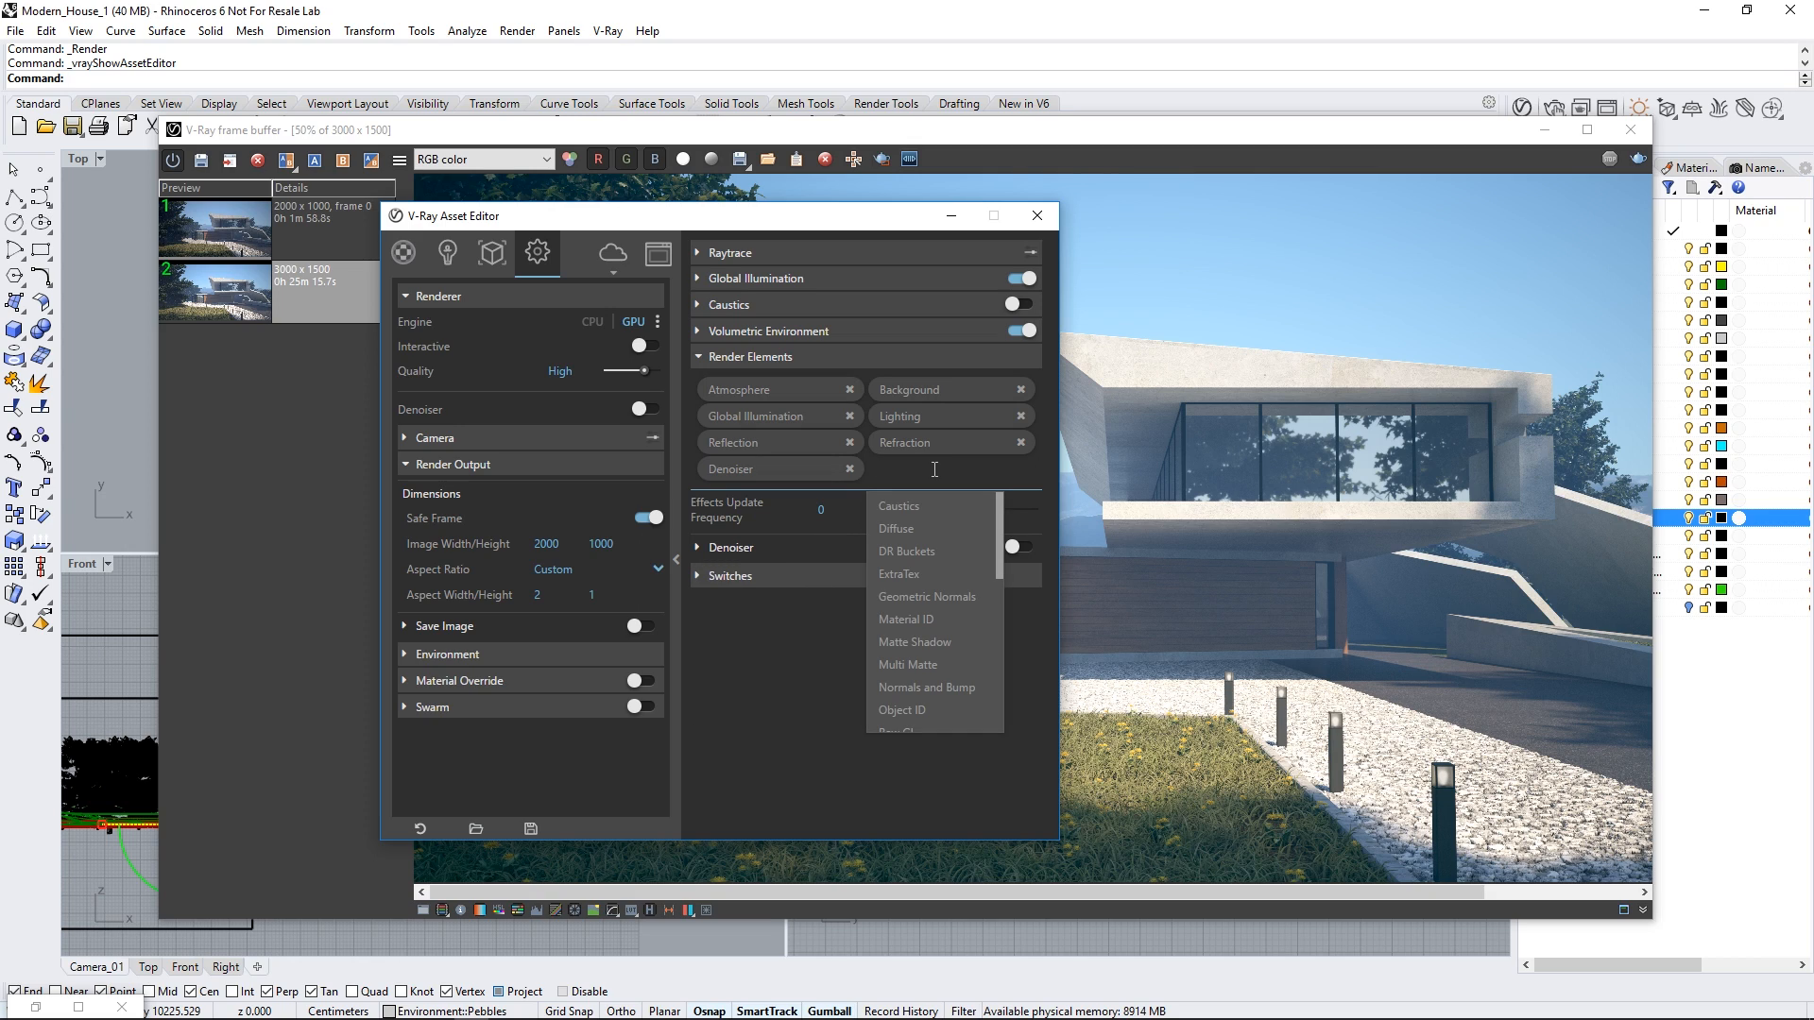
pyautogui.write('specular')
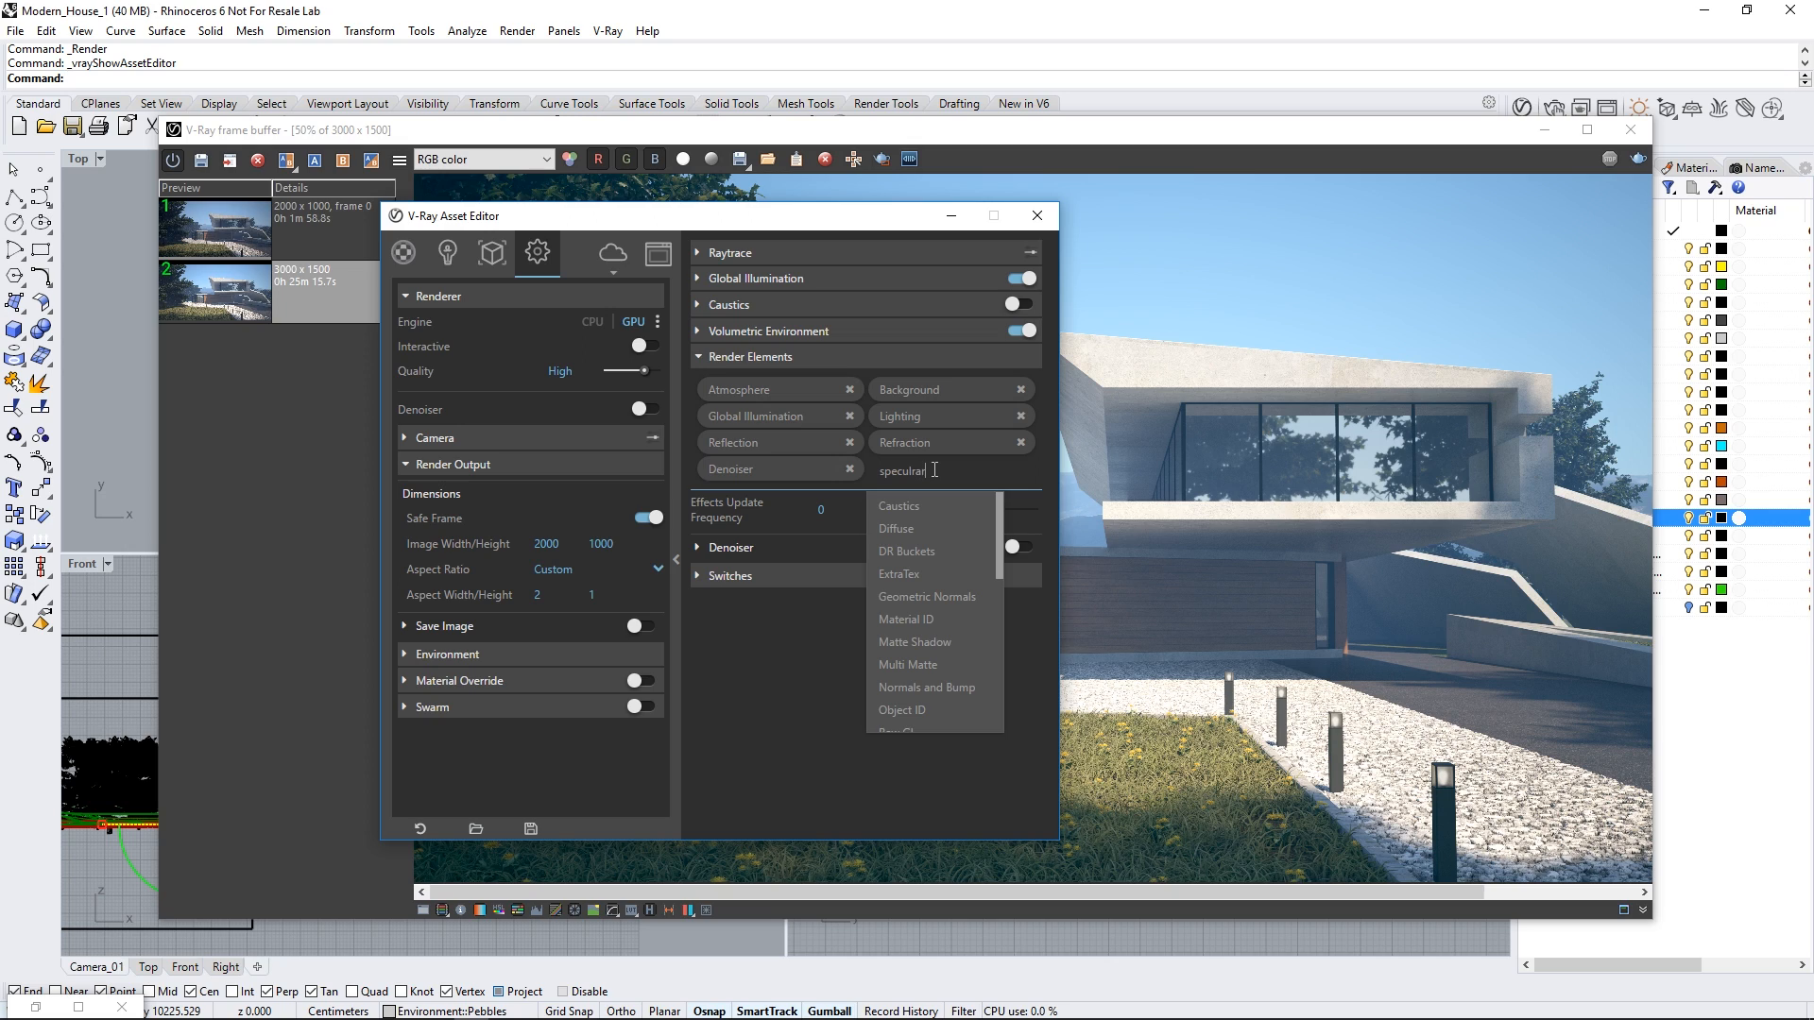
pyautogui.press('BackSpace')
pyautogui.press('BackSpace')
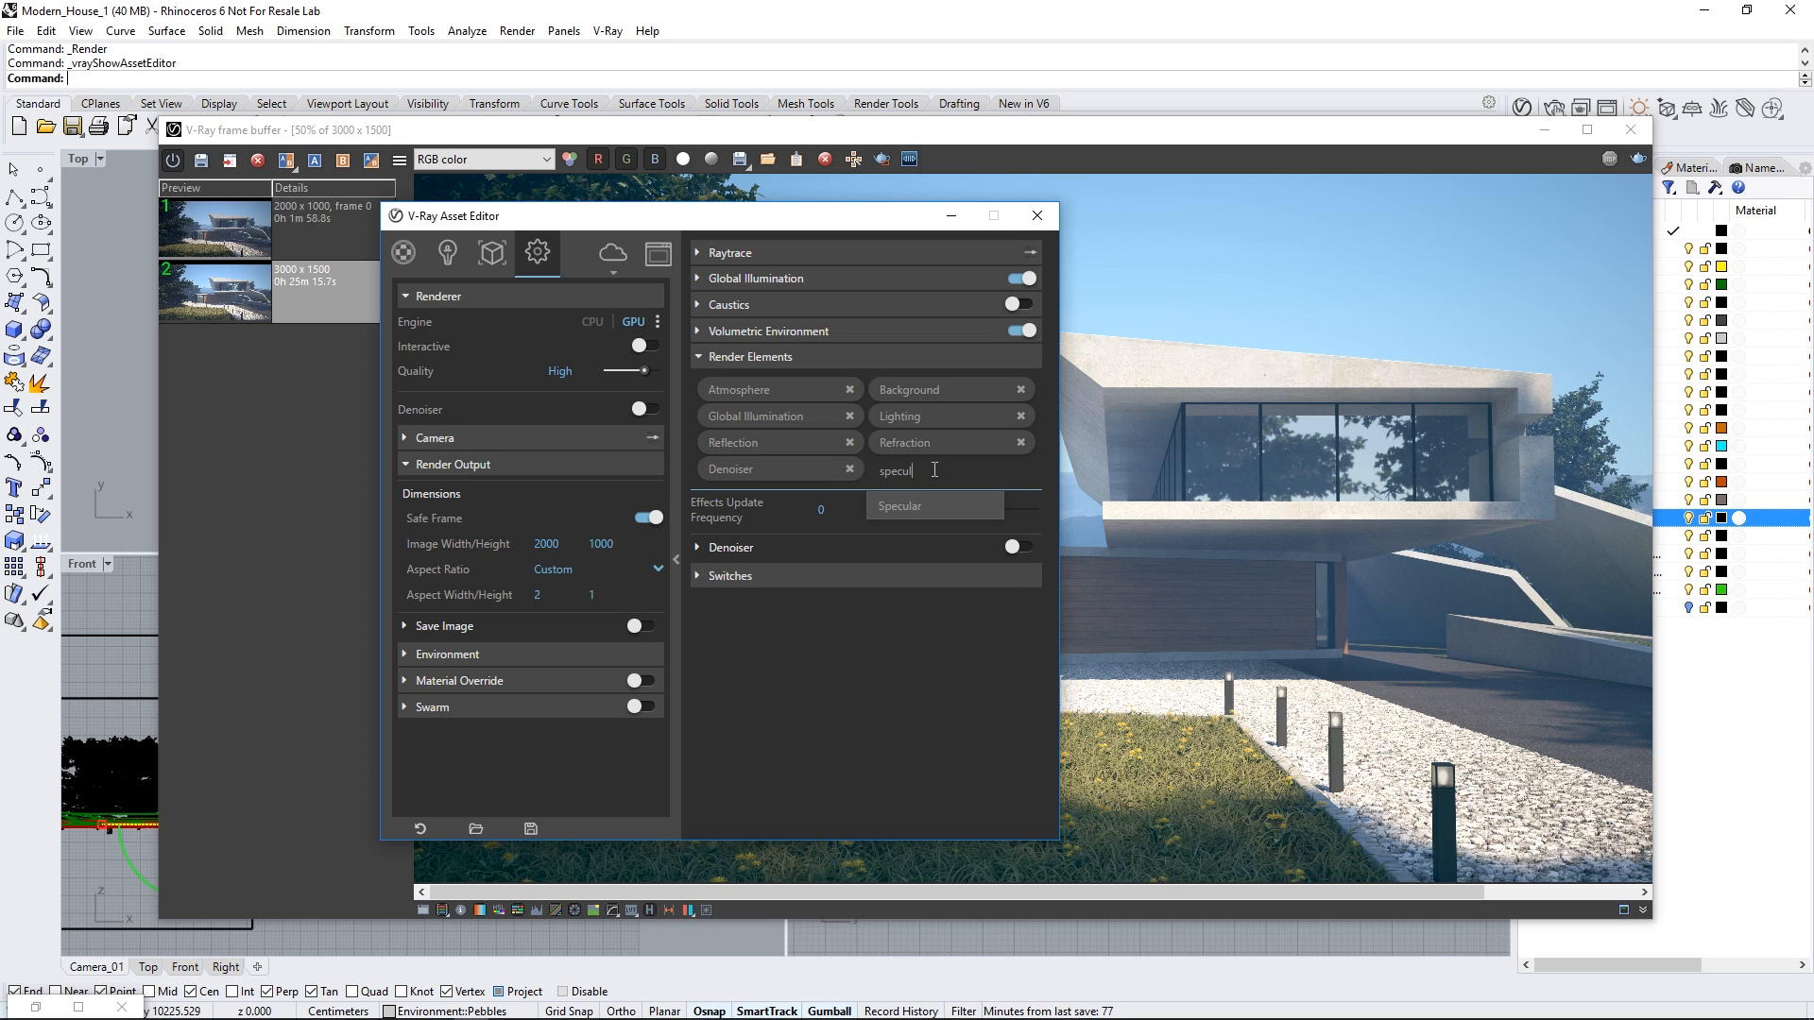
pyautogui.click(915, 505)
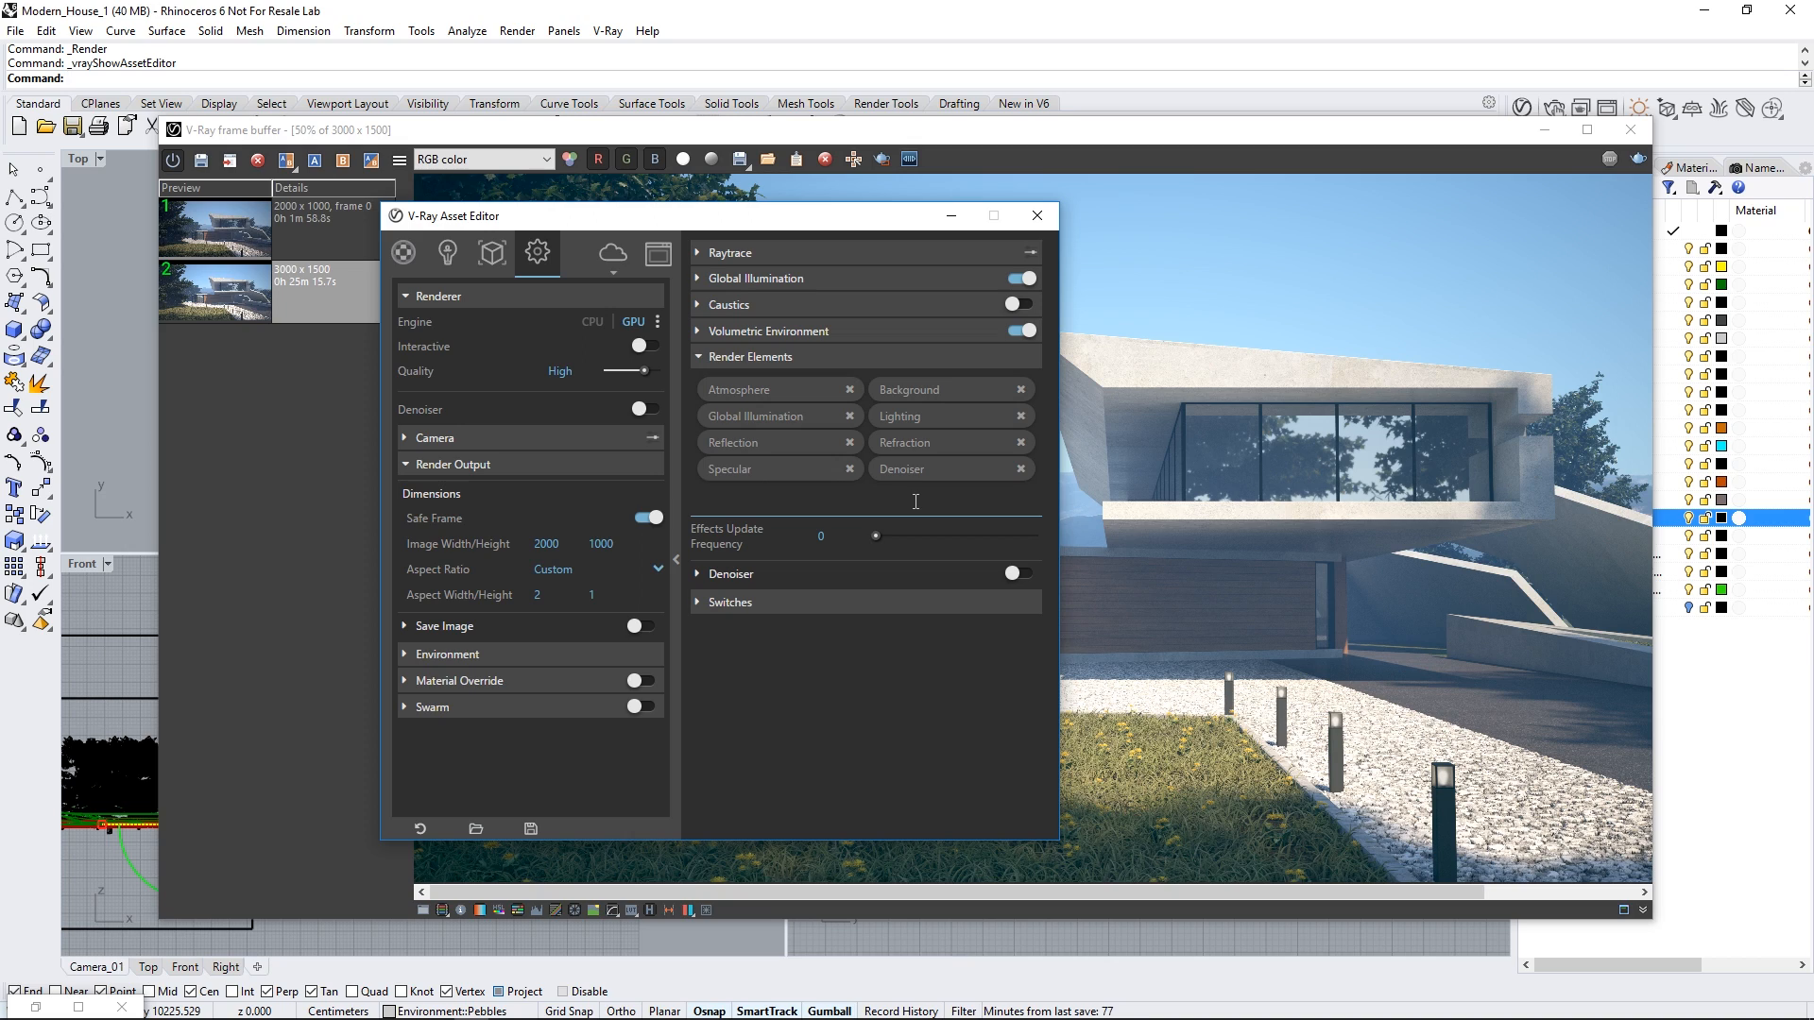
pyautogui.click(916, 501)
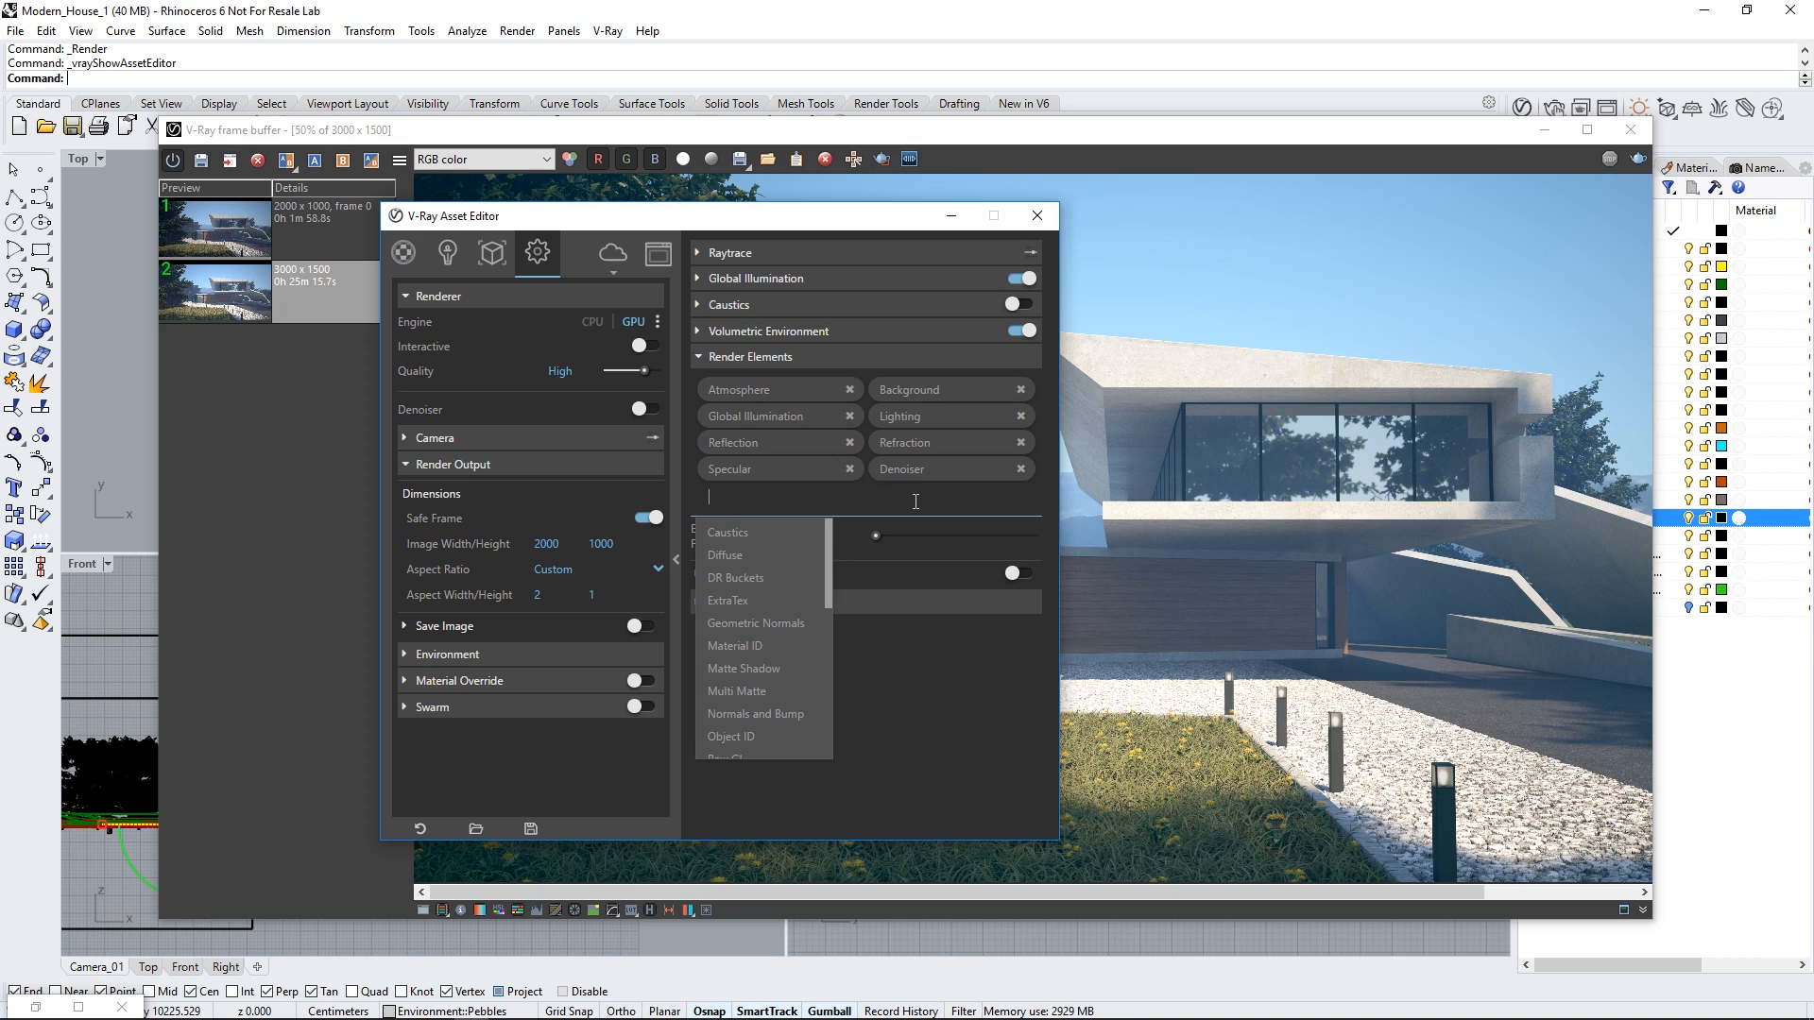
pyautogui.write('multi')
pyautogui.click(826, 531)
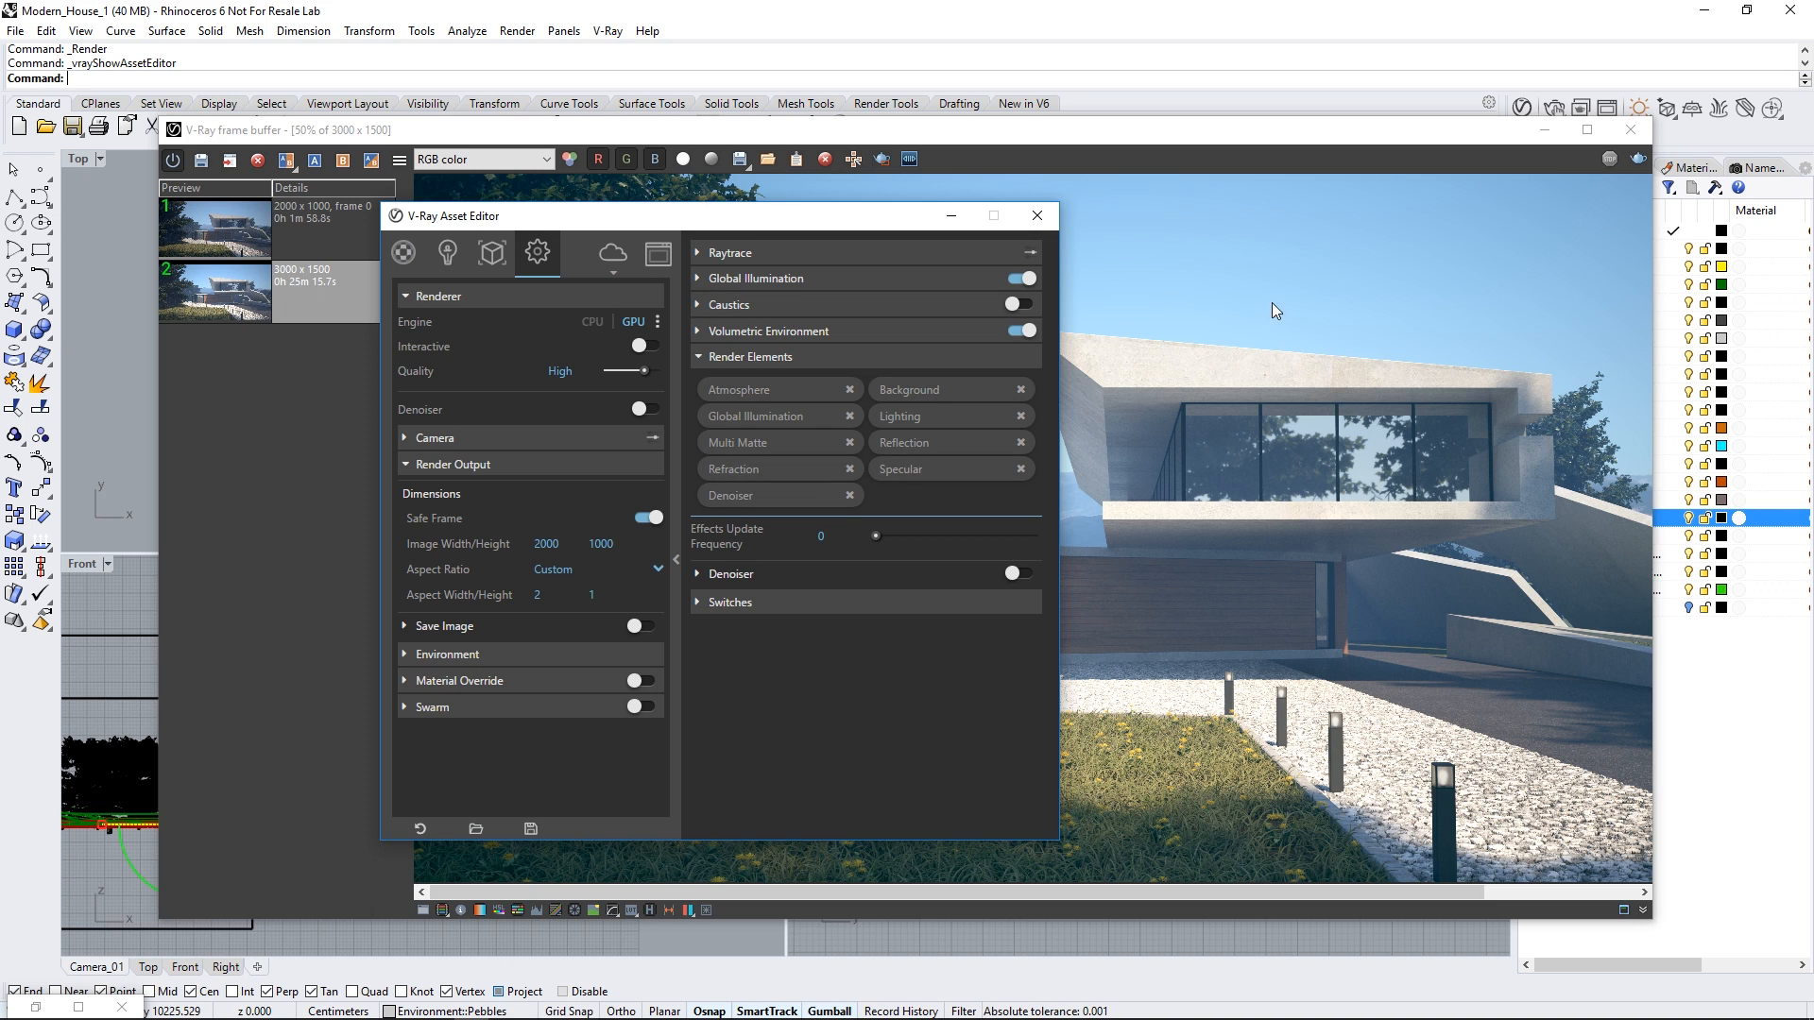
# Step: Check the V-Ray object IDs of the upper concrete volume and the sloping concrete structure beside the driveway
pyautogui.click(1629, 131)
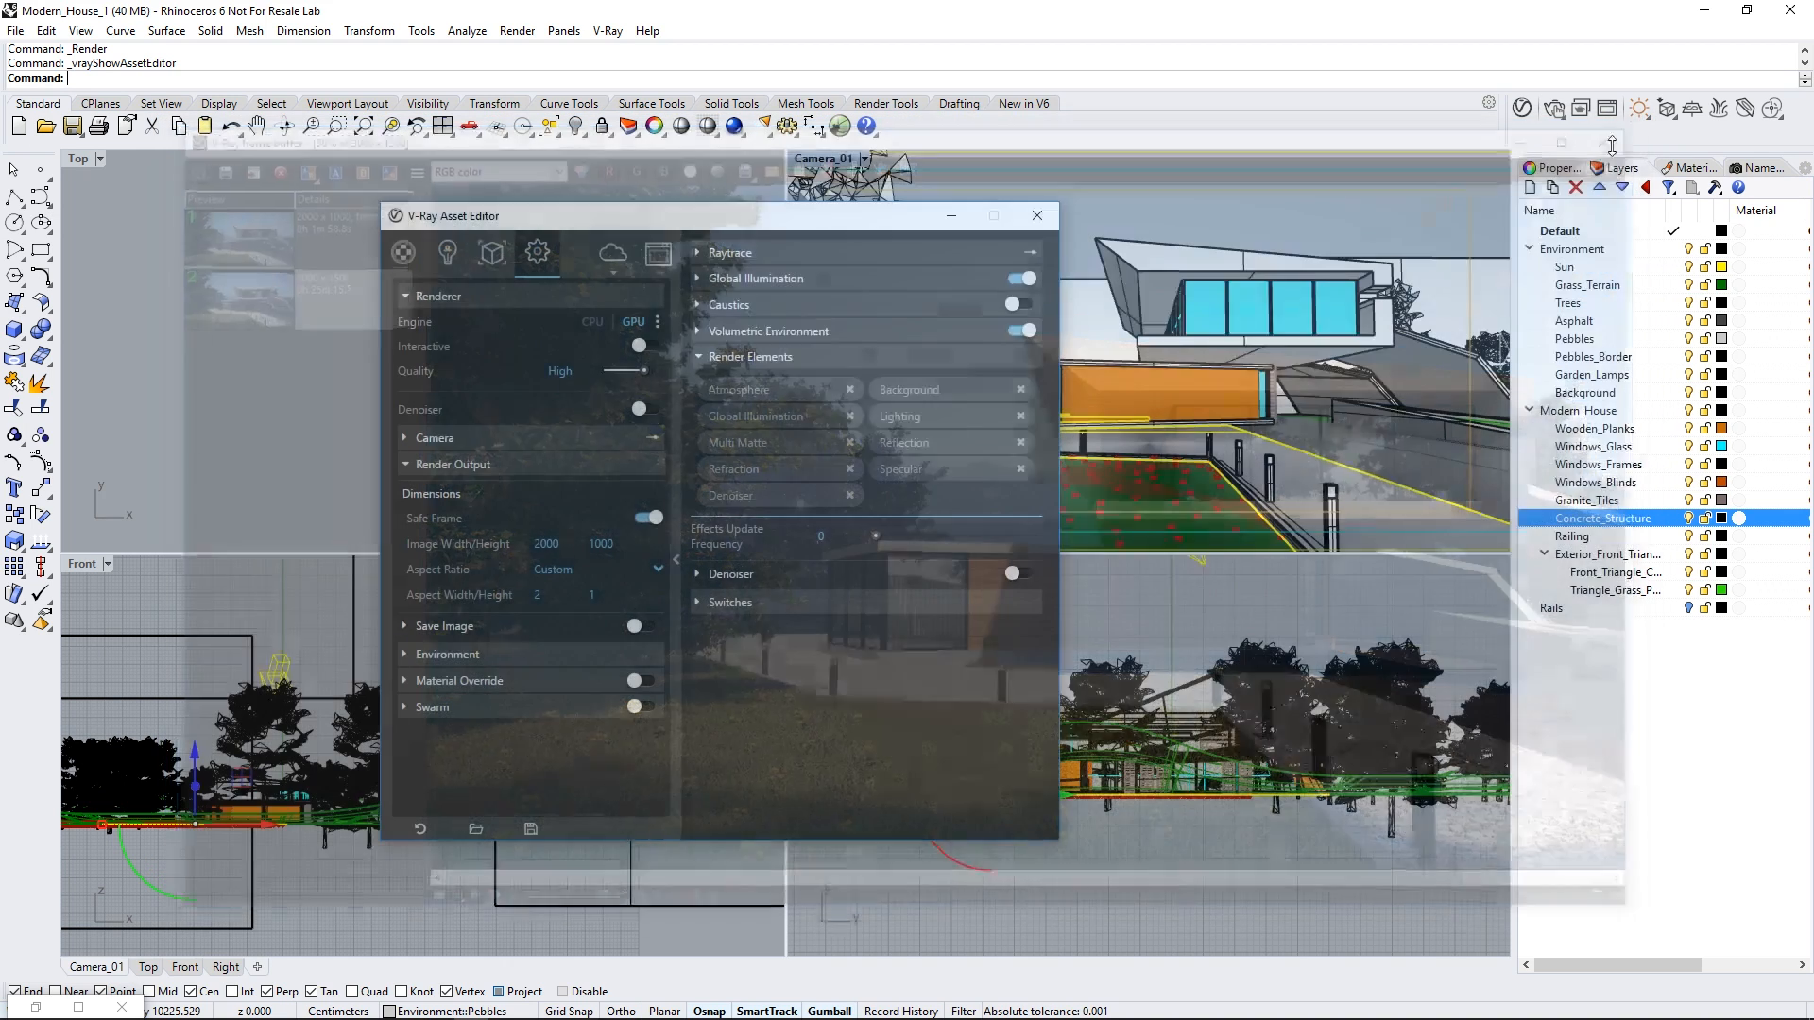
pyautogui.click(1267, 329)
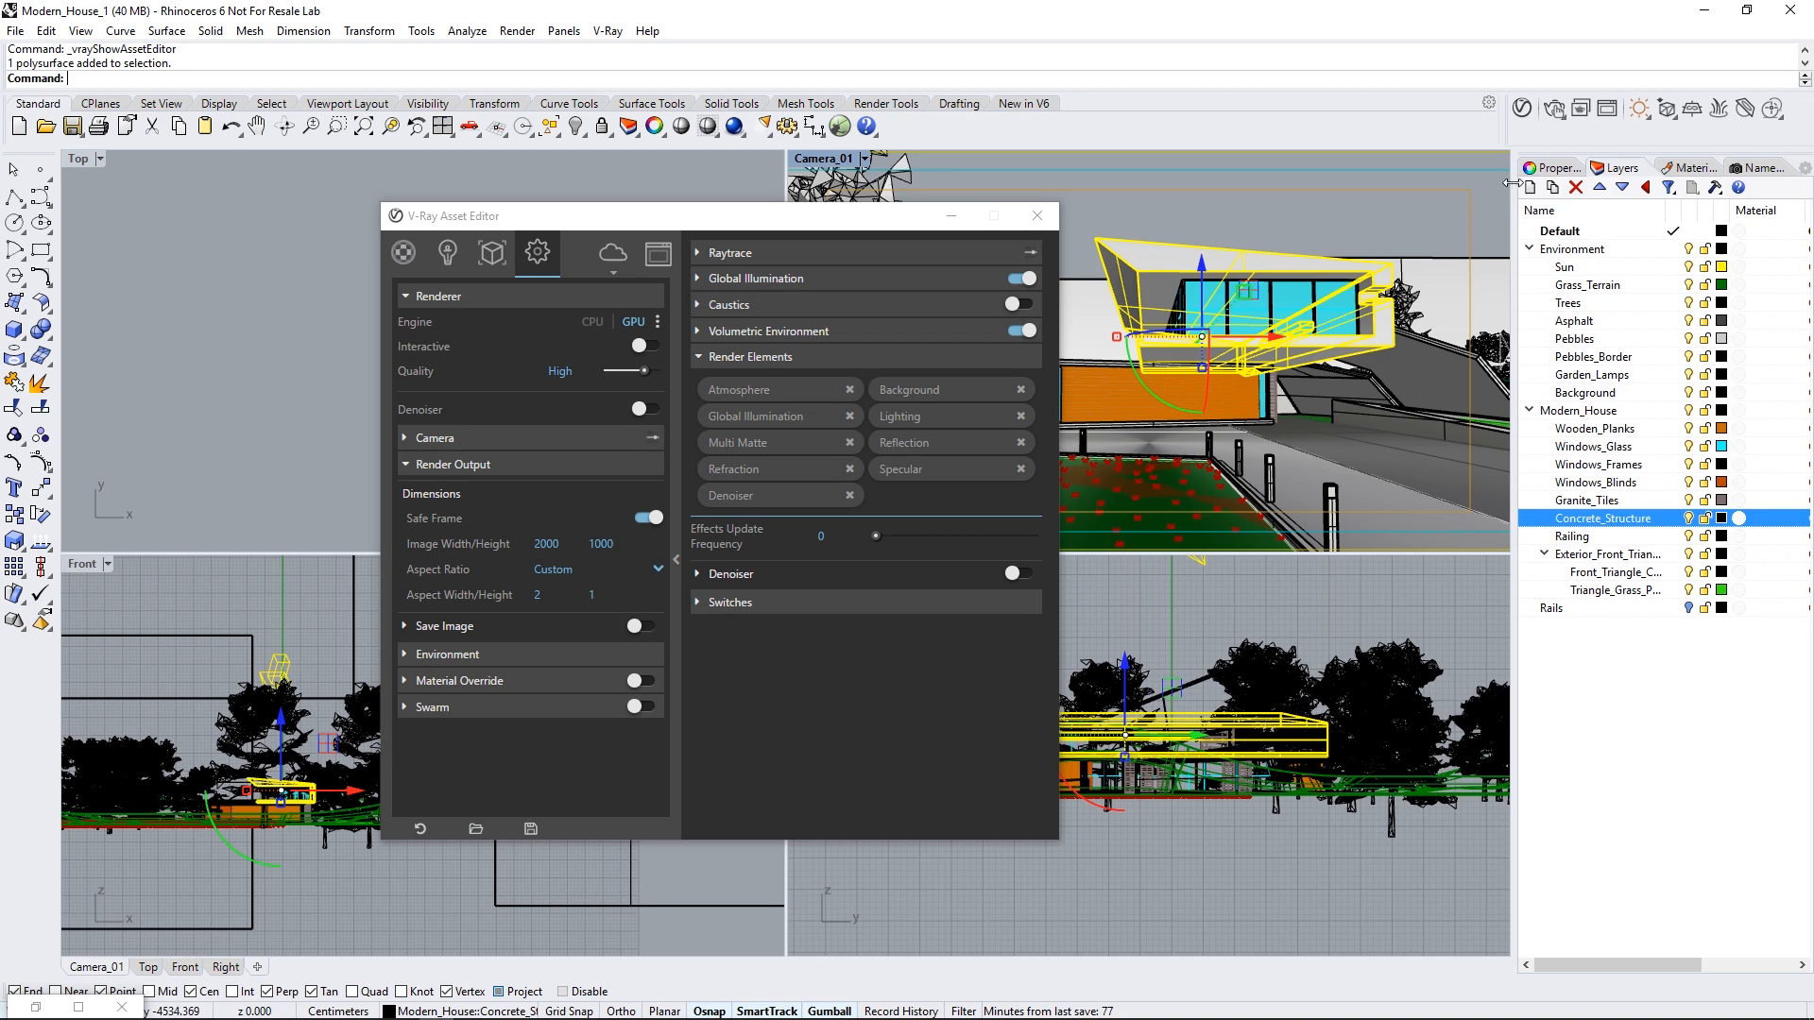
pyautogui.click(1543, 170)
pyautogui.click(1762, 193)
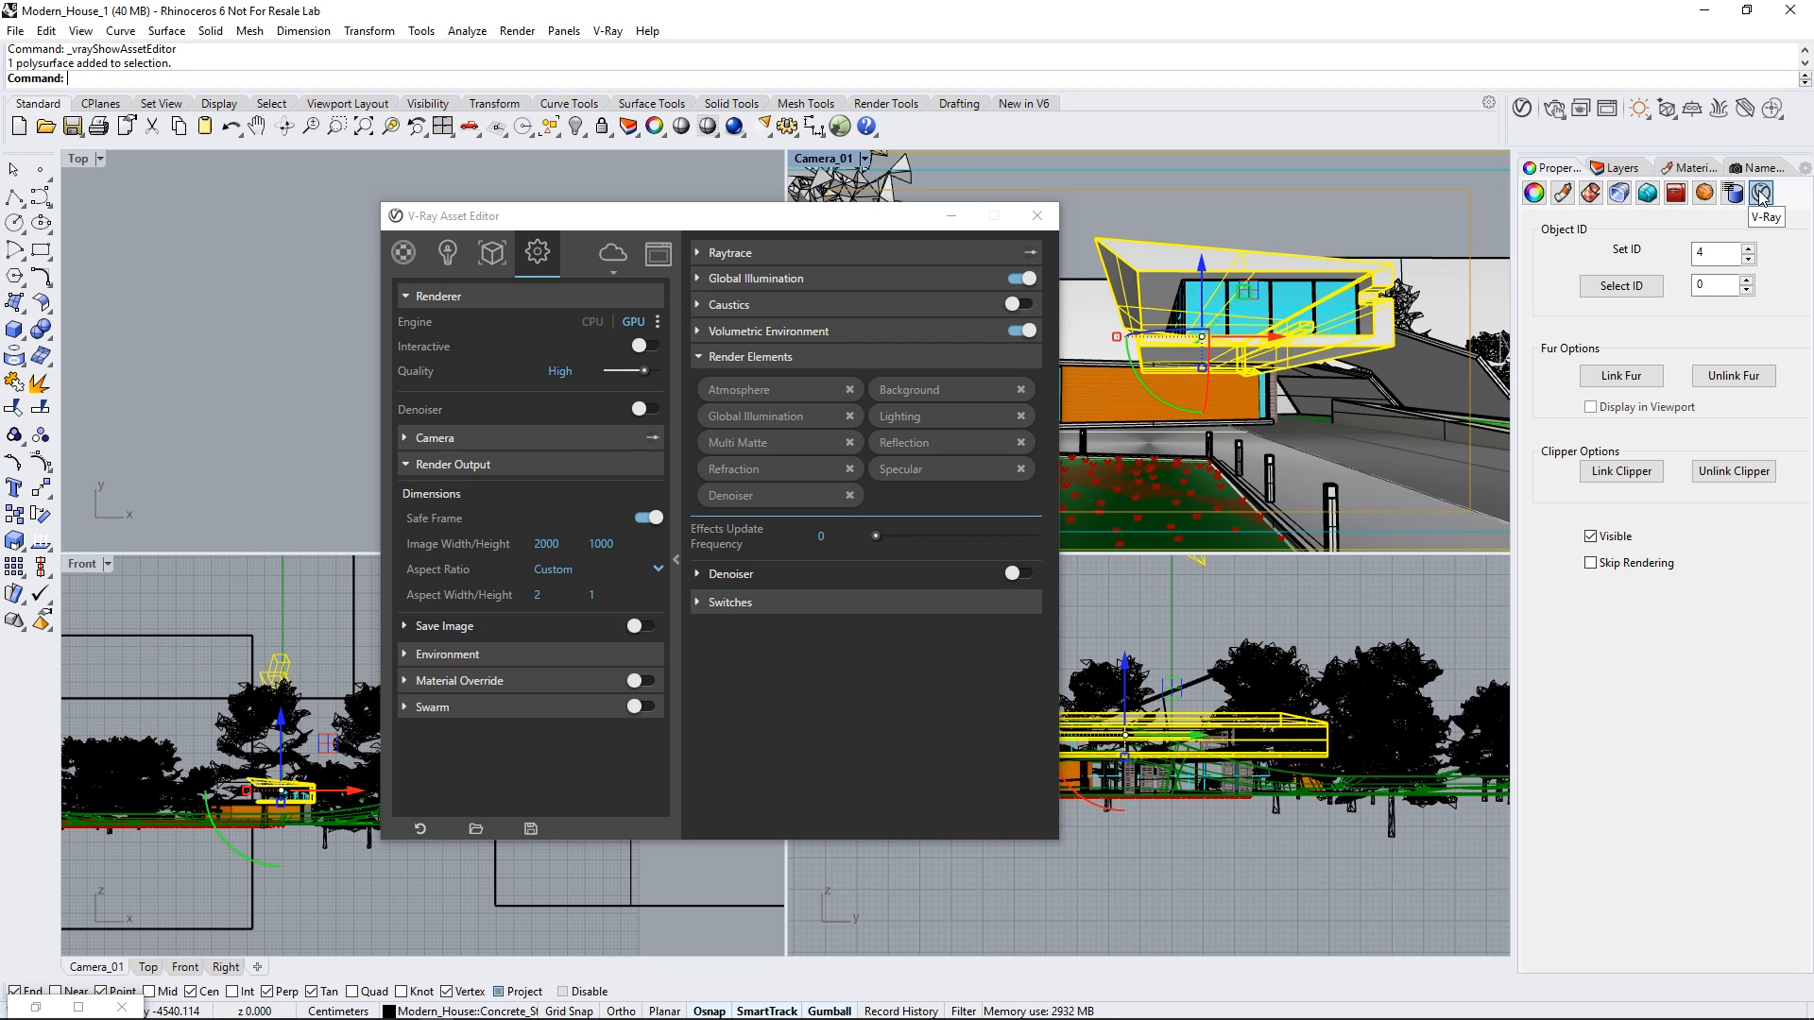
pyautogui.click(1327, 386)
pyautogui.doubleClick(1710, 253)
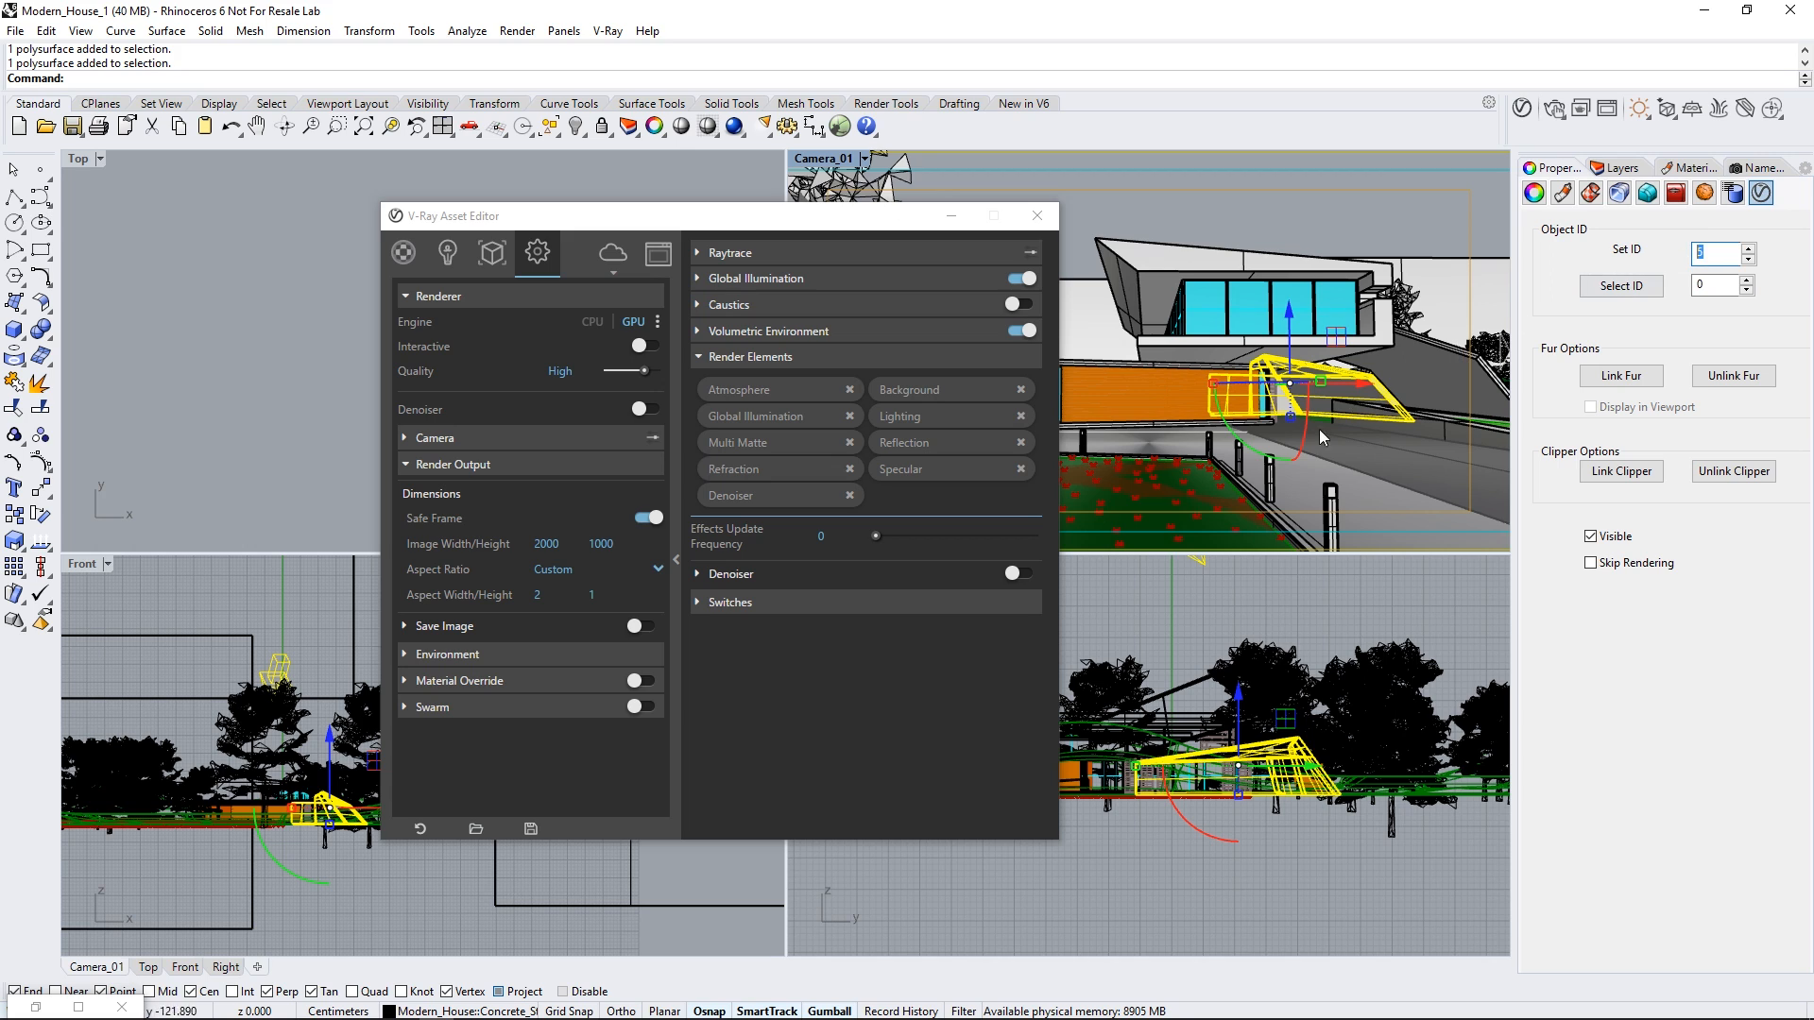
# Step: Review the 3000 x 1500 render's element channels in the frame buffer, from Atmosphere through Refractions and Background to MM_3,4,5
pyautogui.click(659, 254)
pyautogui.click(482, 159)
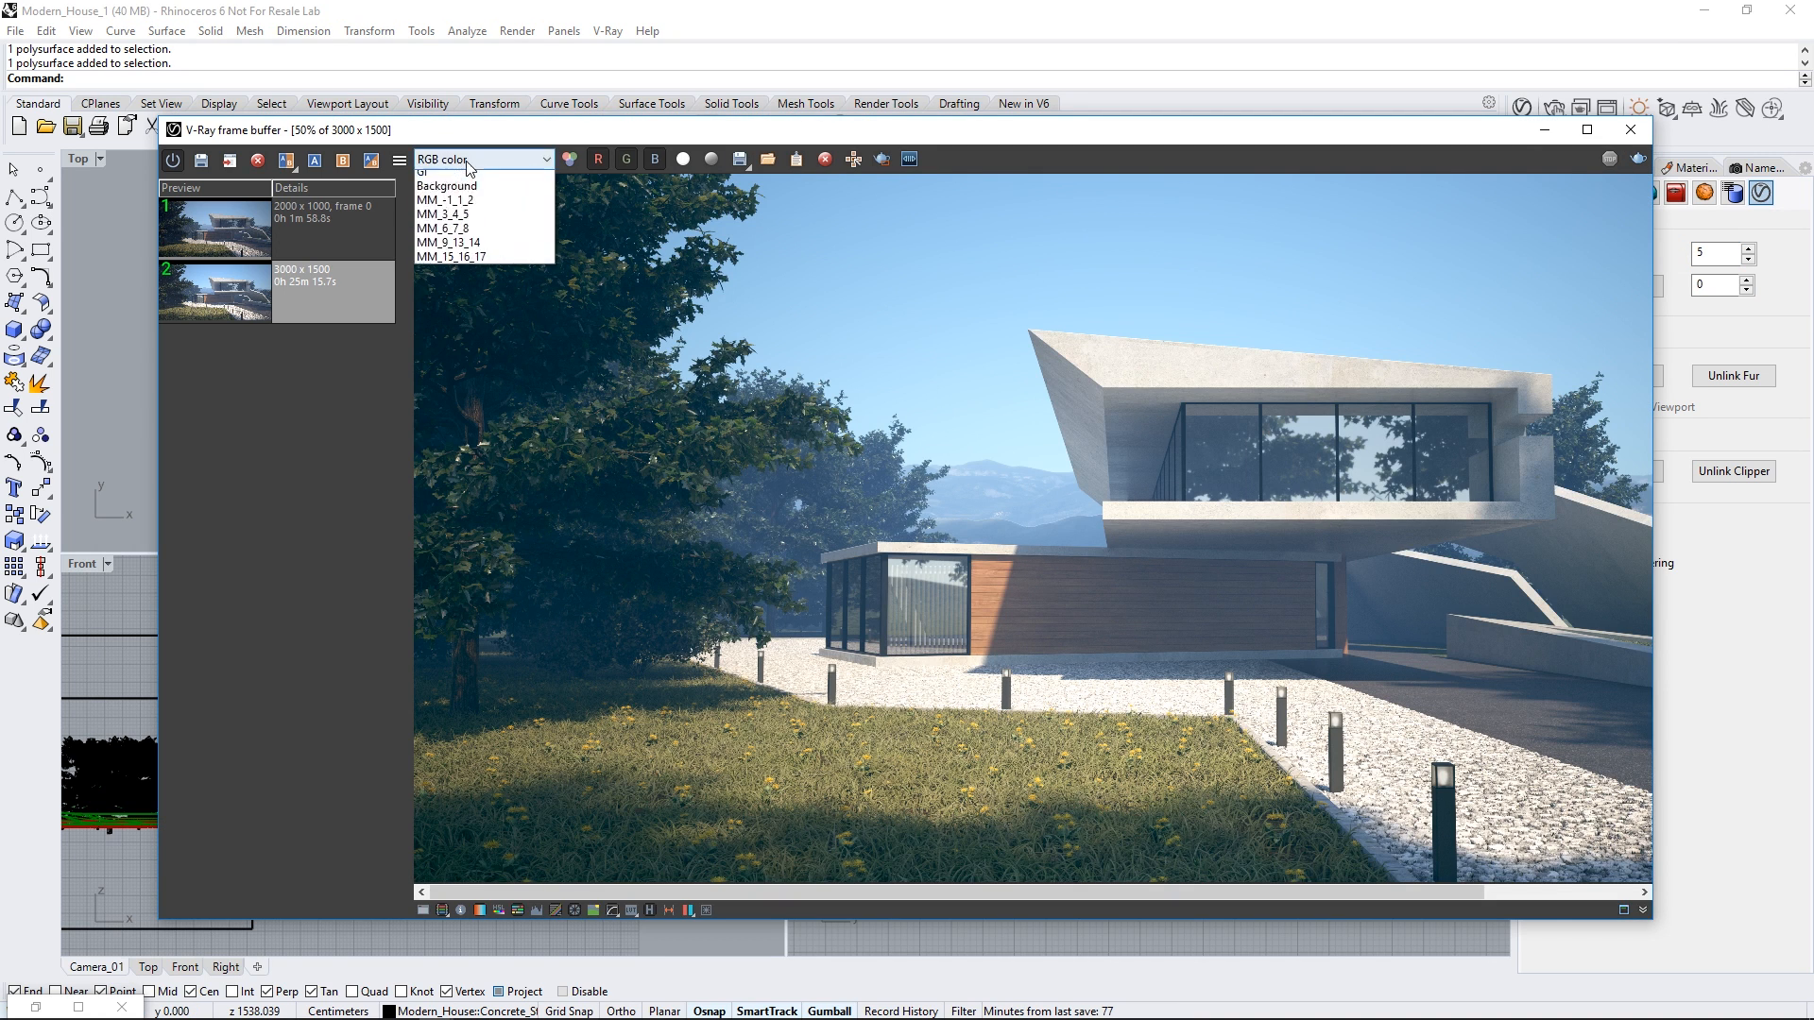
pyautogui.click(446, 202)
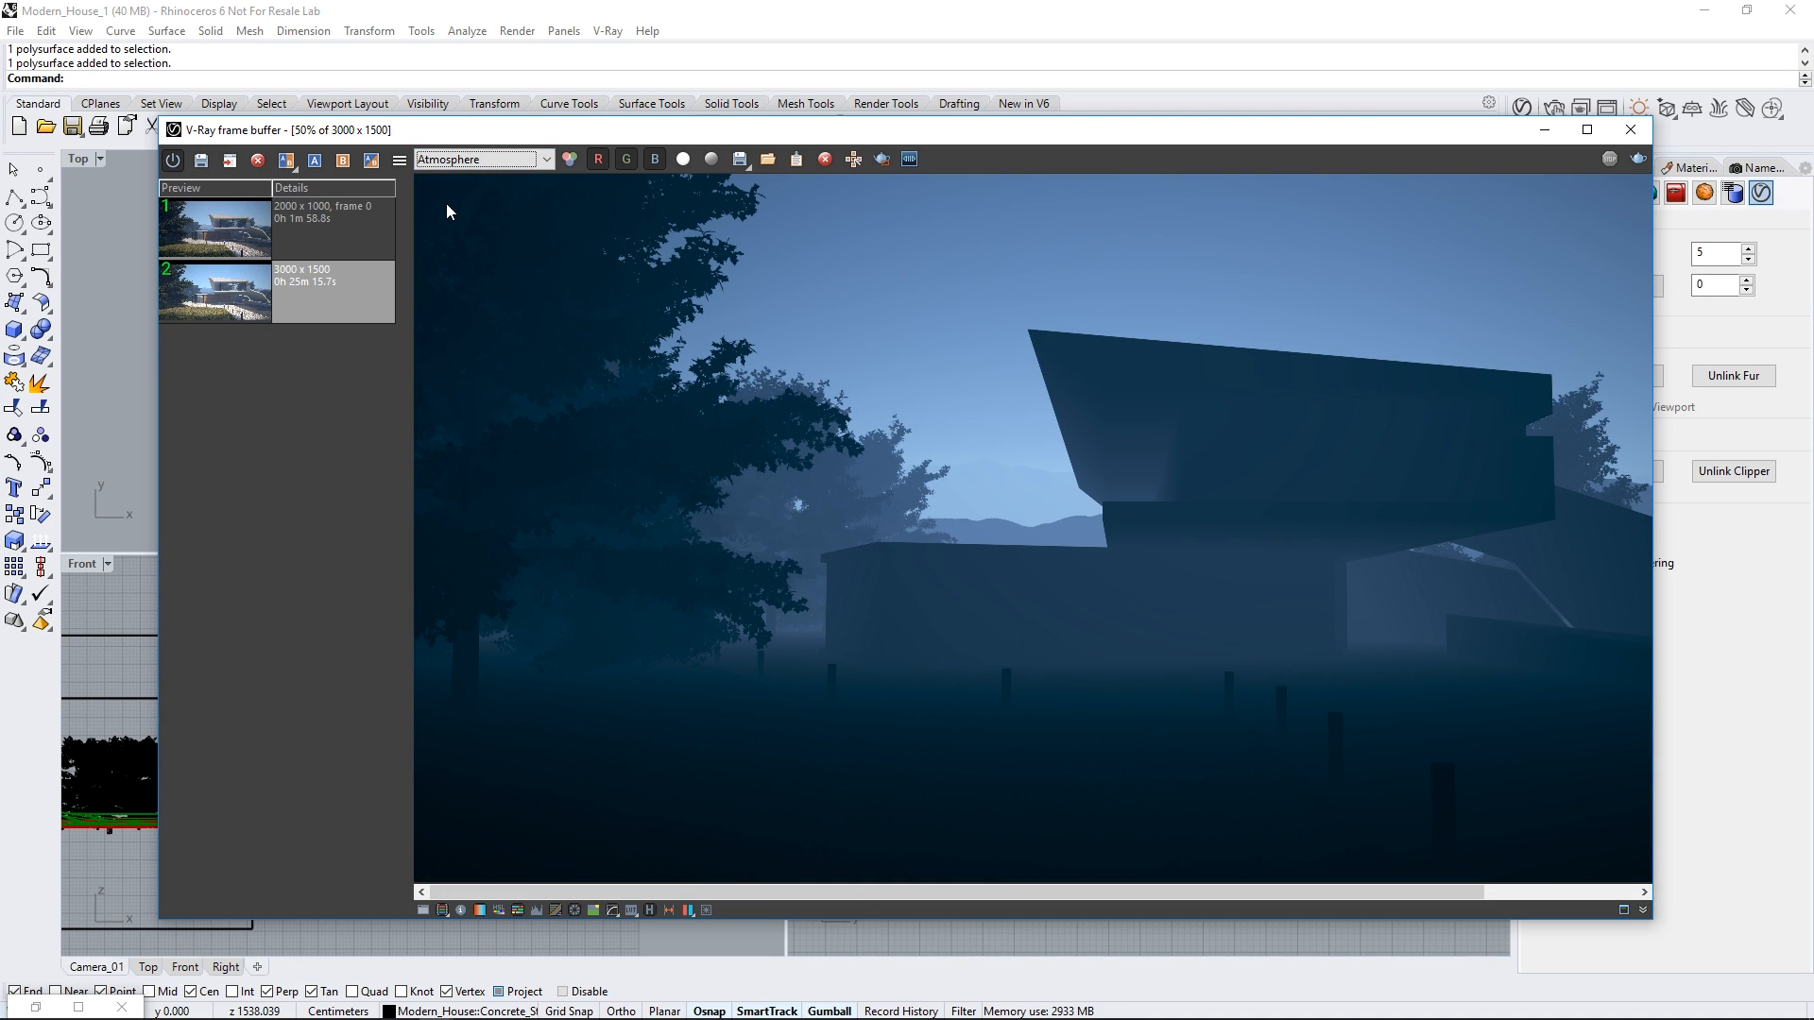
pyautogui.press('Down')
pyautogui.press('Down')
pyautogui.press('Down')
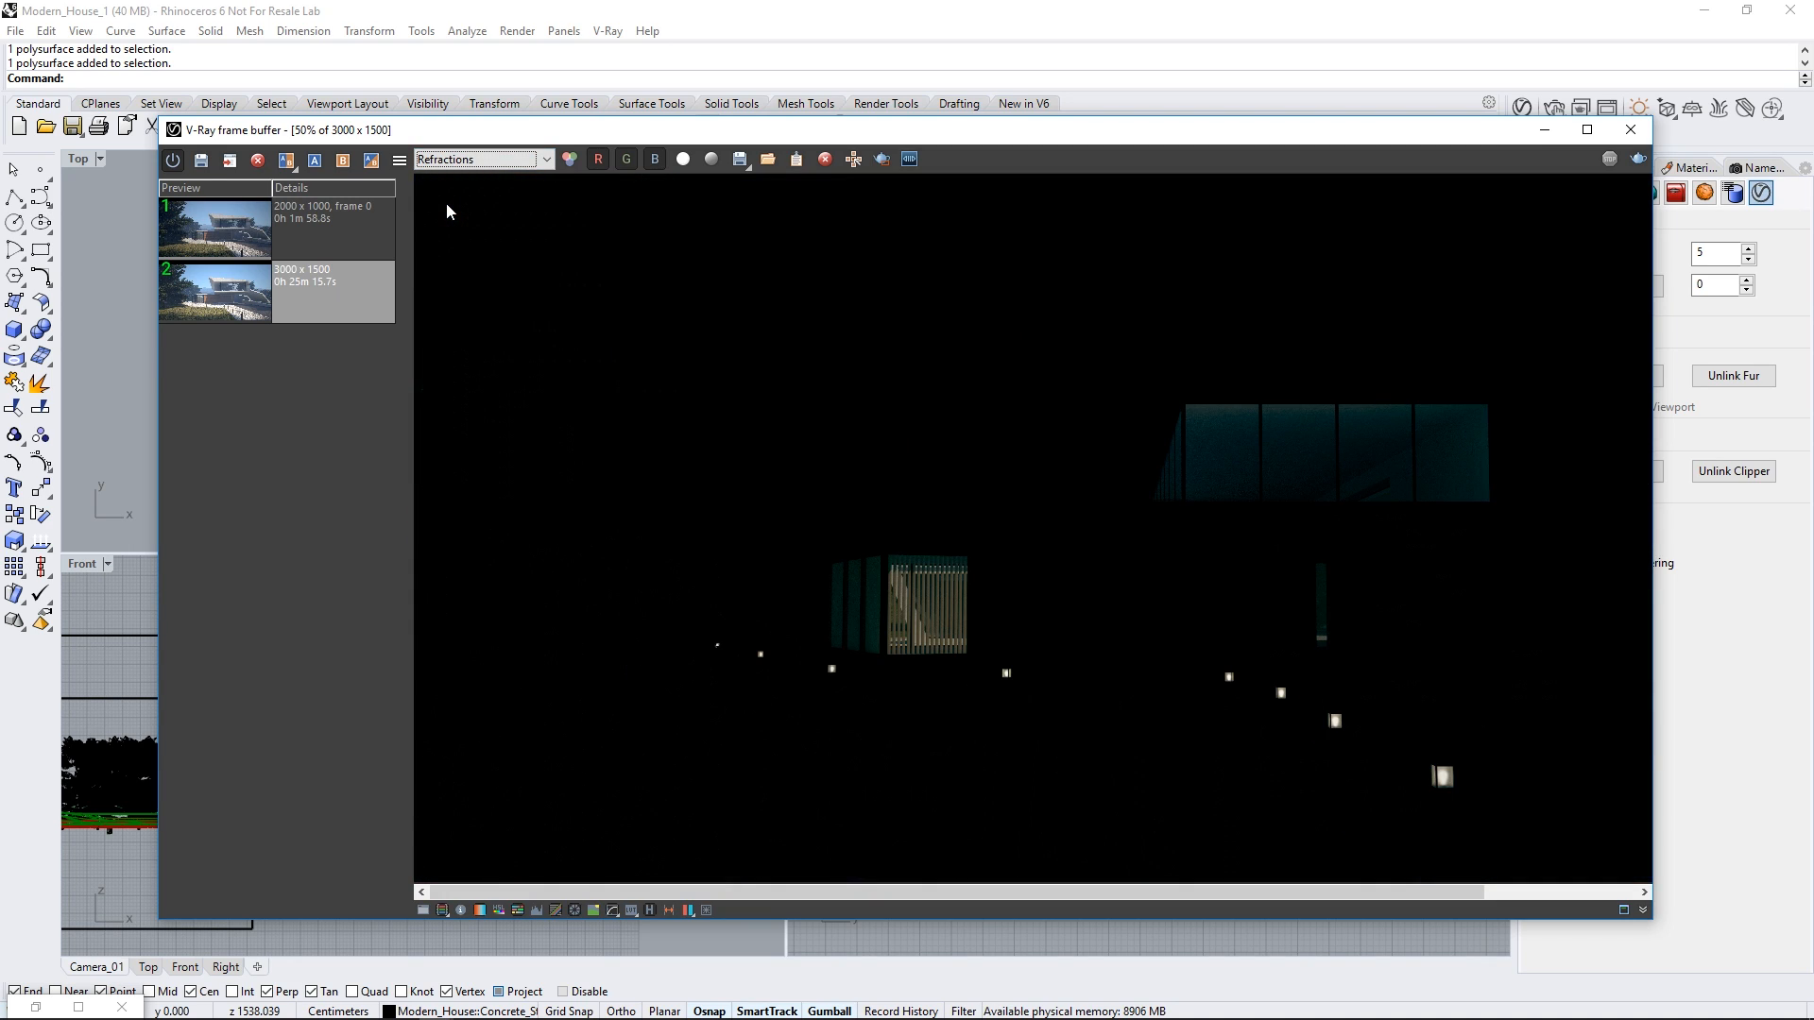
pyautogui.press('Down')
pyautogui.press('Down')
pyautogui.press('Down')
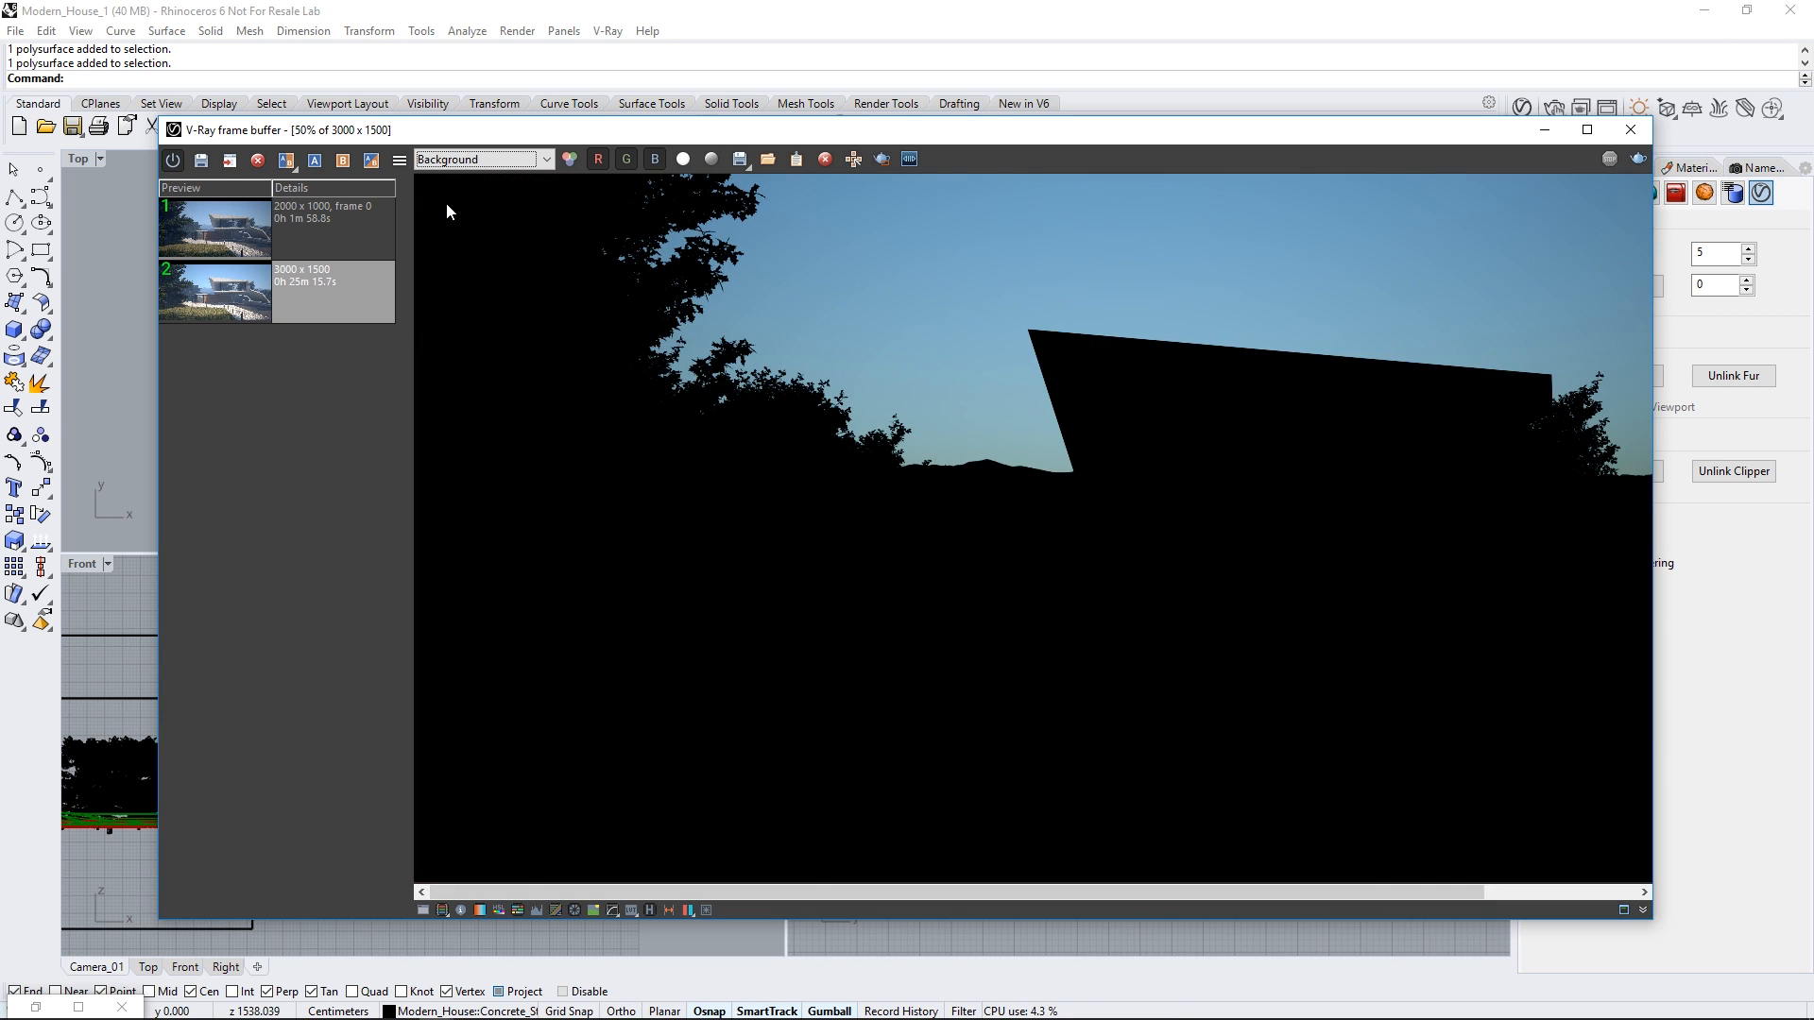
pyautogui.press('Down')
pyautogui.press('Down')
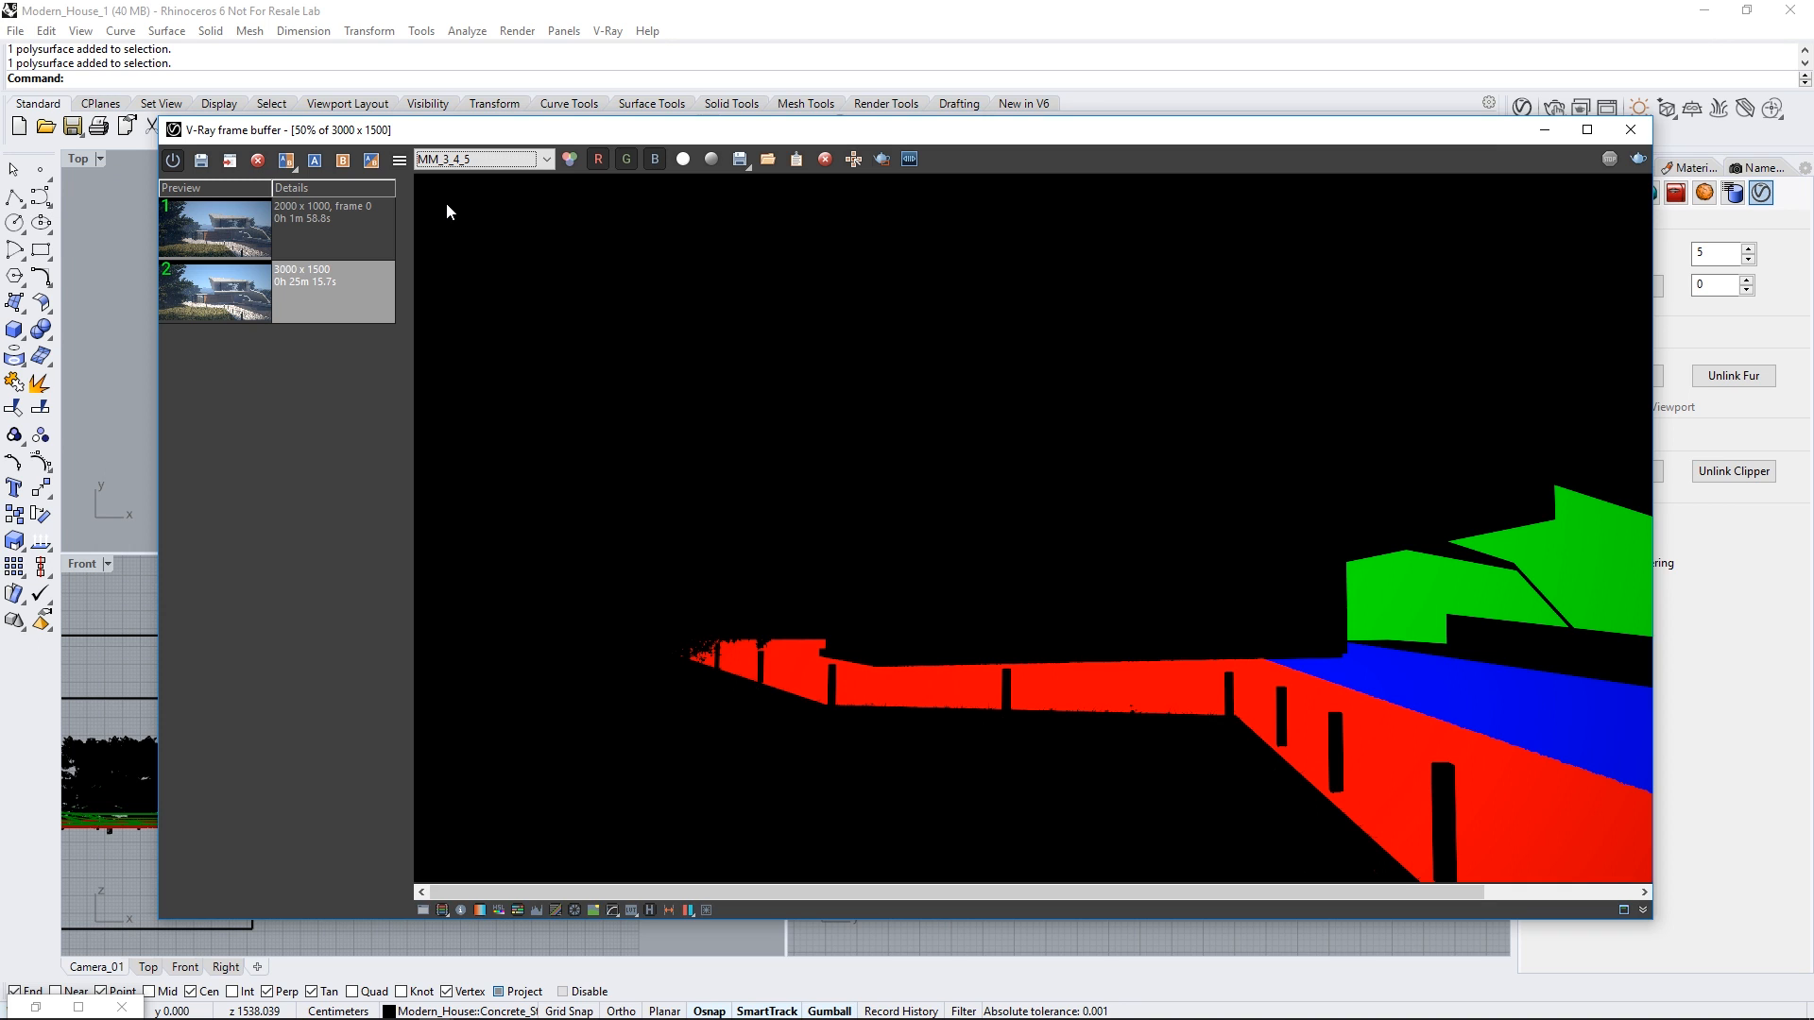
pyautogui.click(1544, 133)
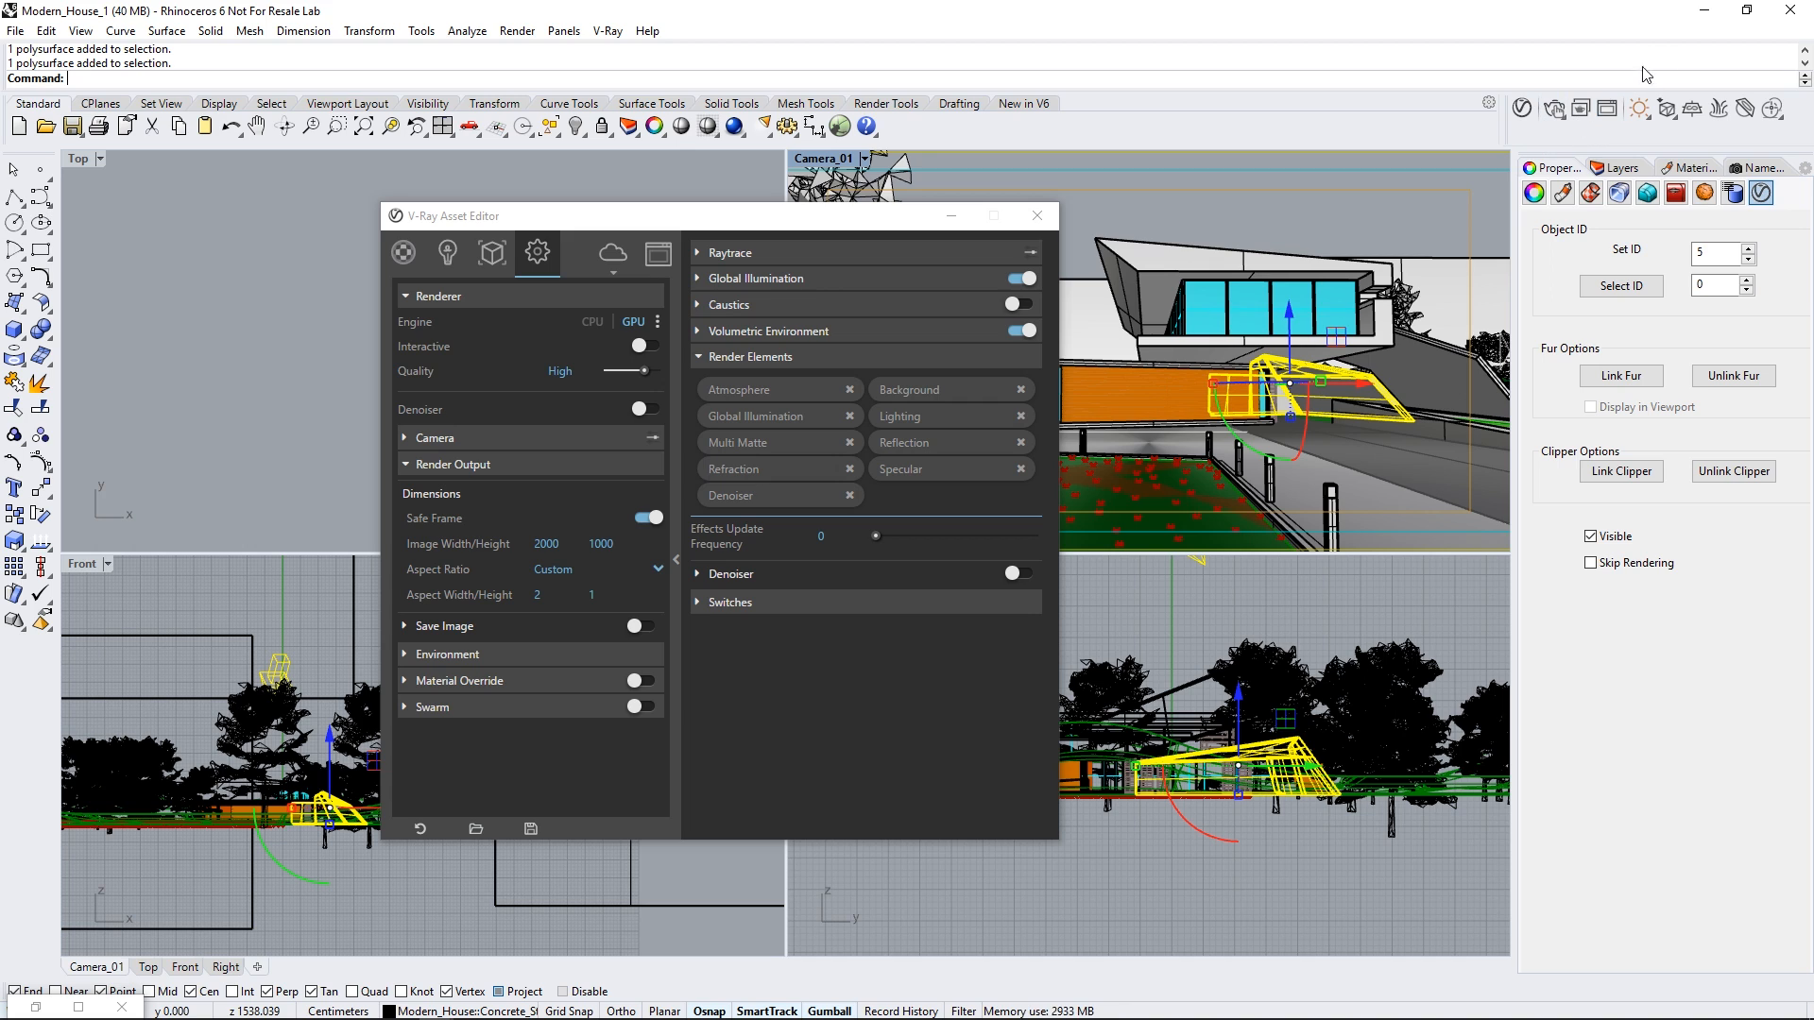
# Step: Switch to Photoshop and load Modern_House_1.Lighting.exr and Modern_House_1.Reflections.exr from the Render folder into a layer stack
pyautogui.click(1707, 13)
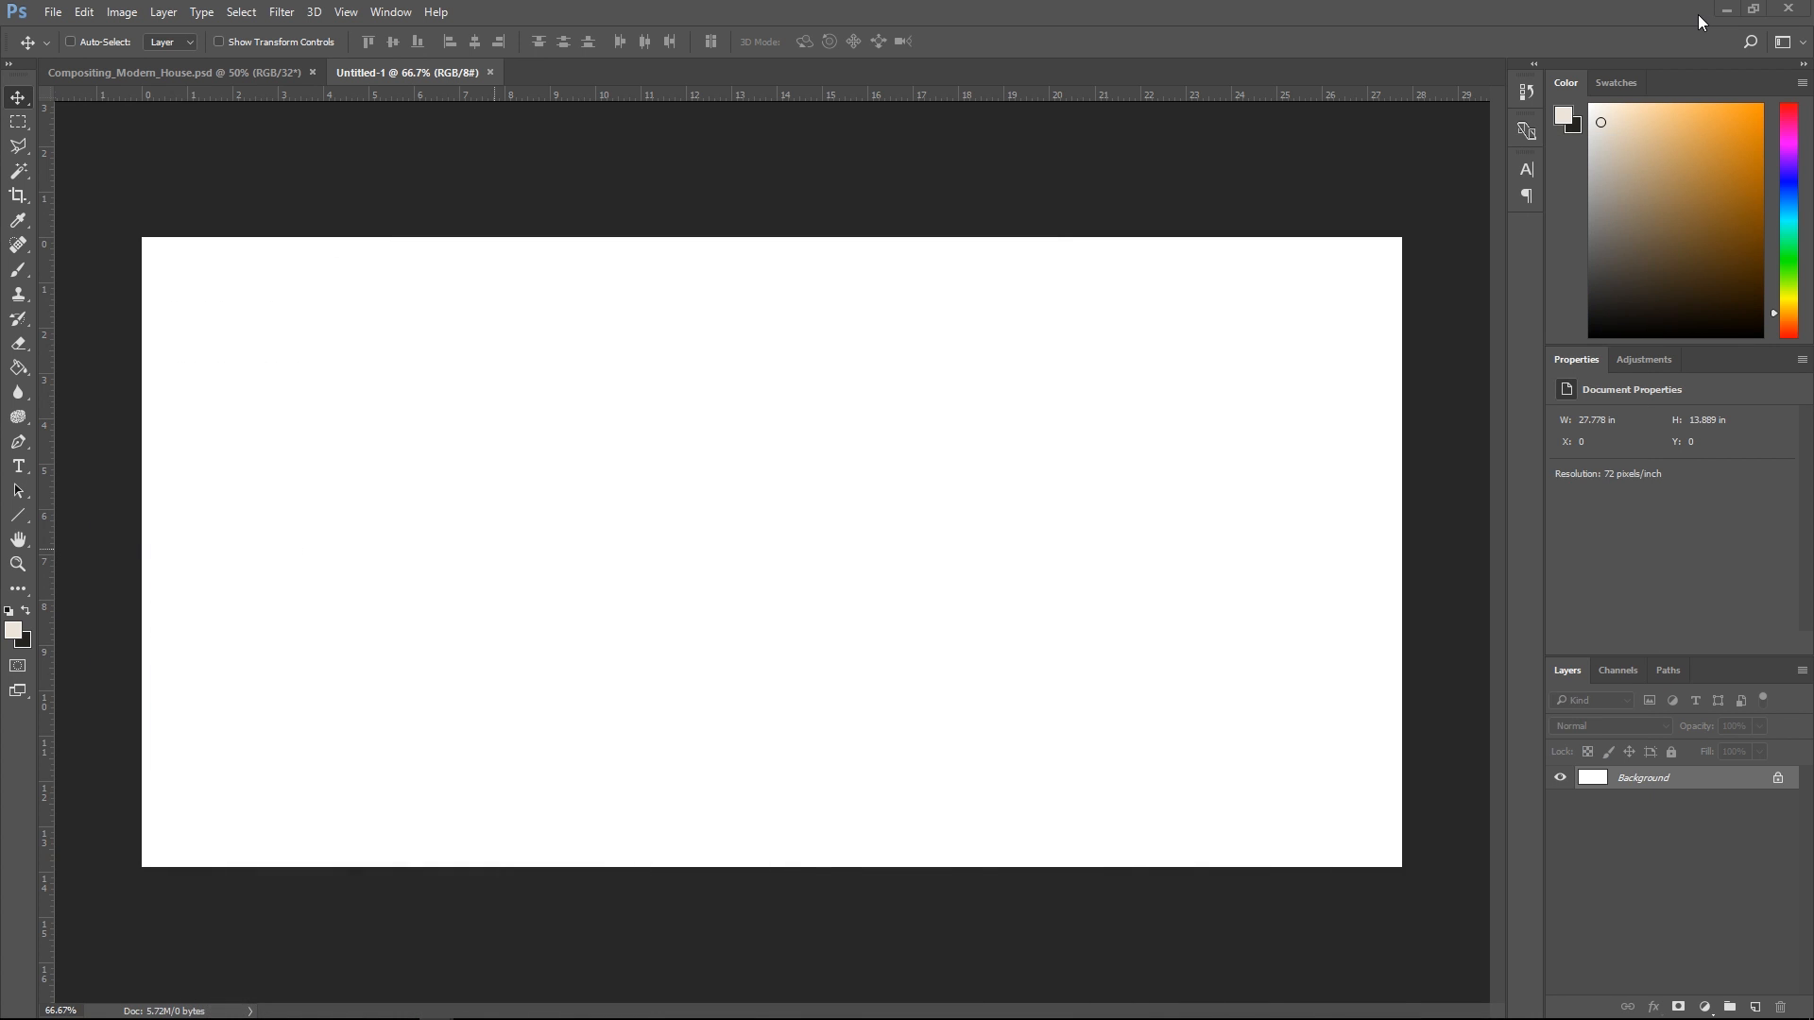
pyautogui.click(53, 12)
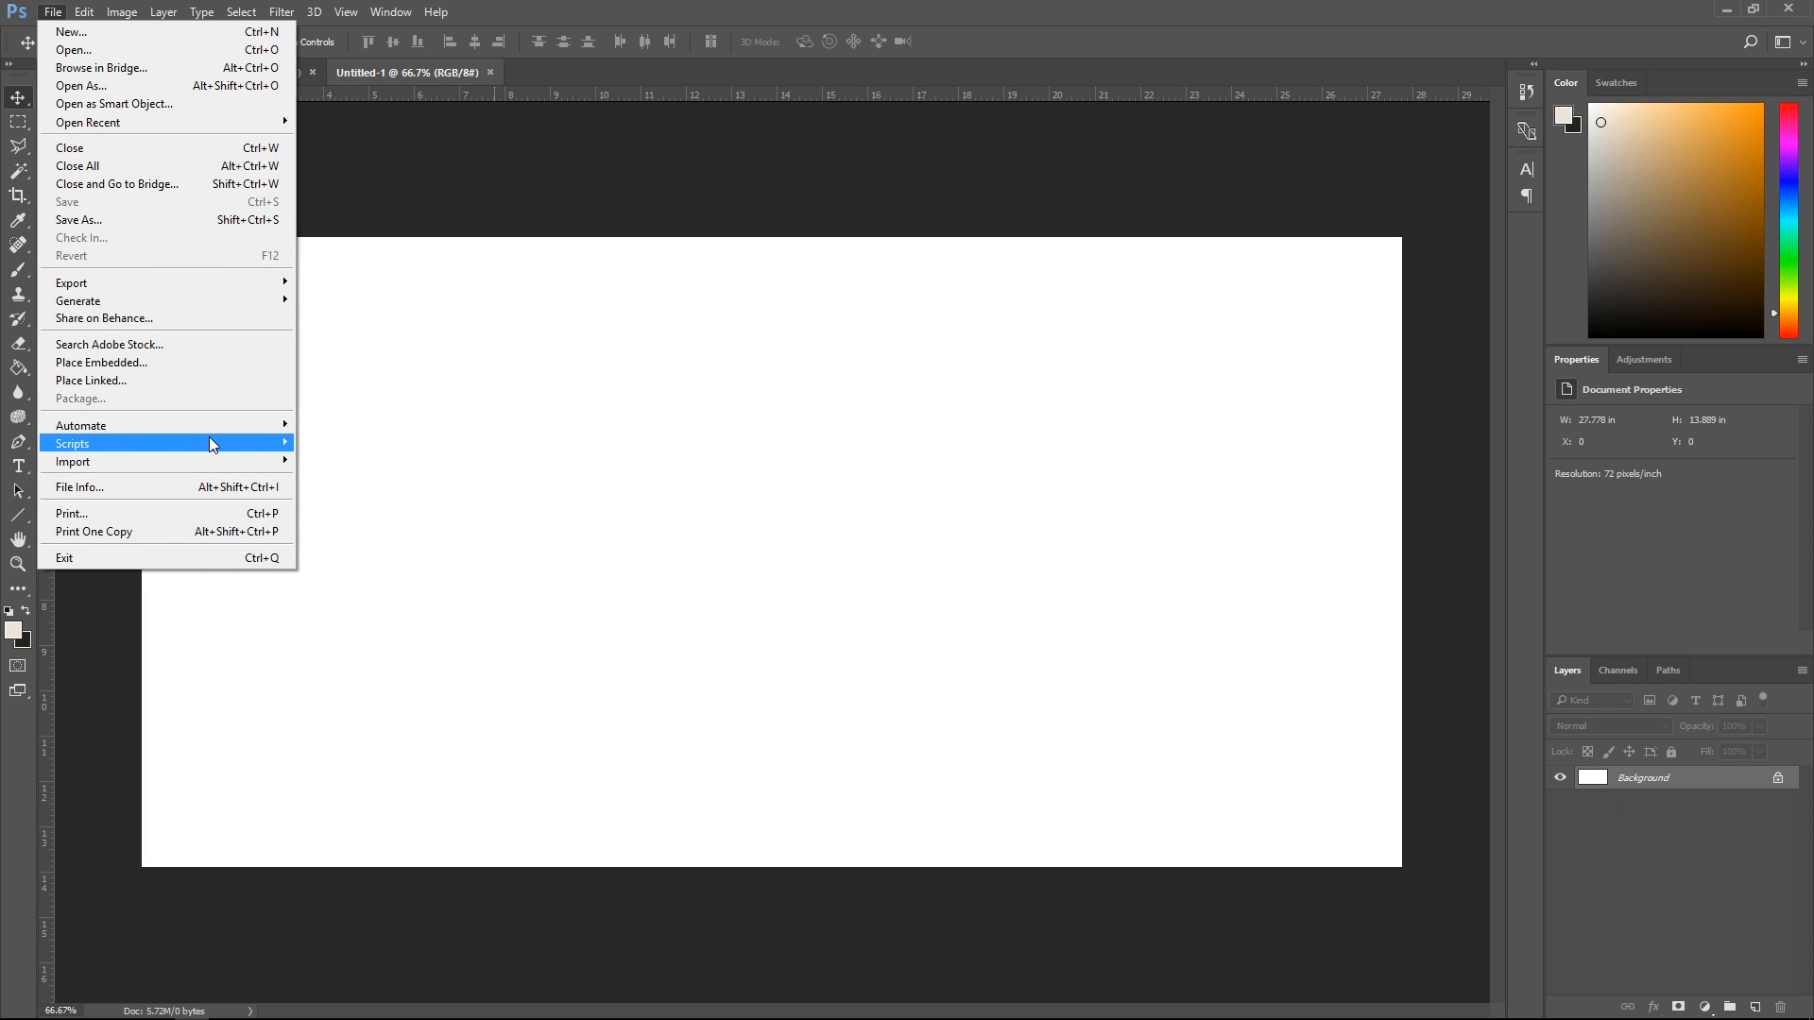
pyautogui.moveTo(215, 443)
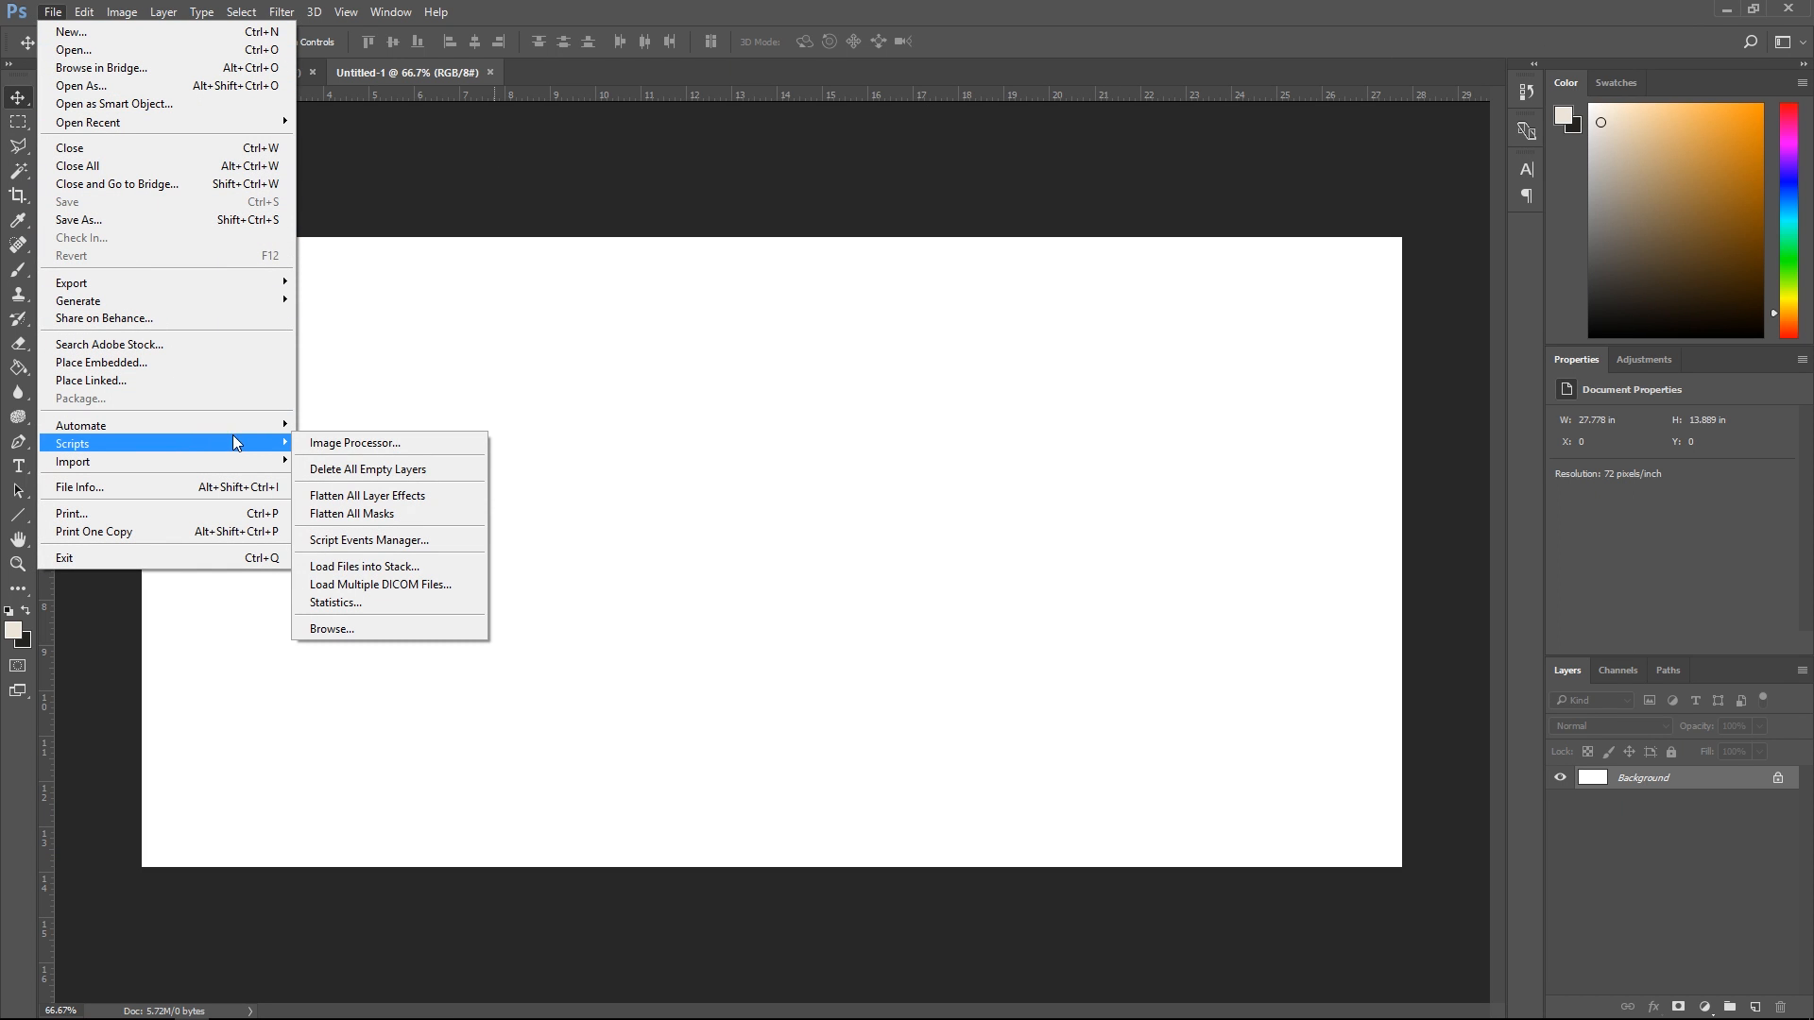
pyautogui.click(376, 570)
pyautogui.click(949, 456)
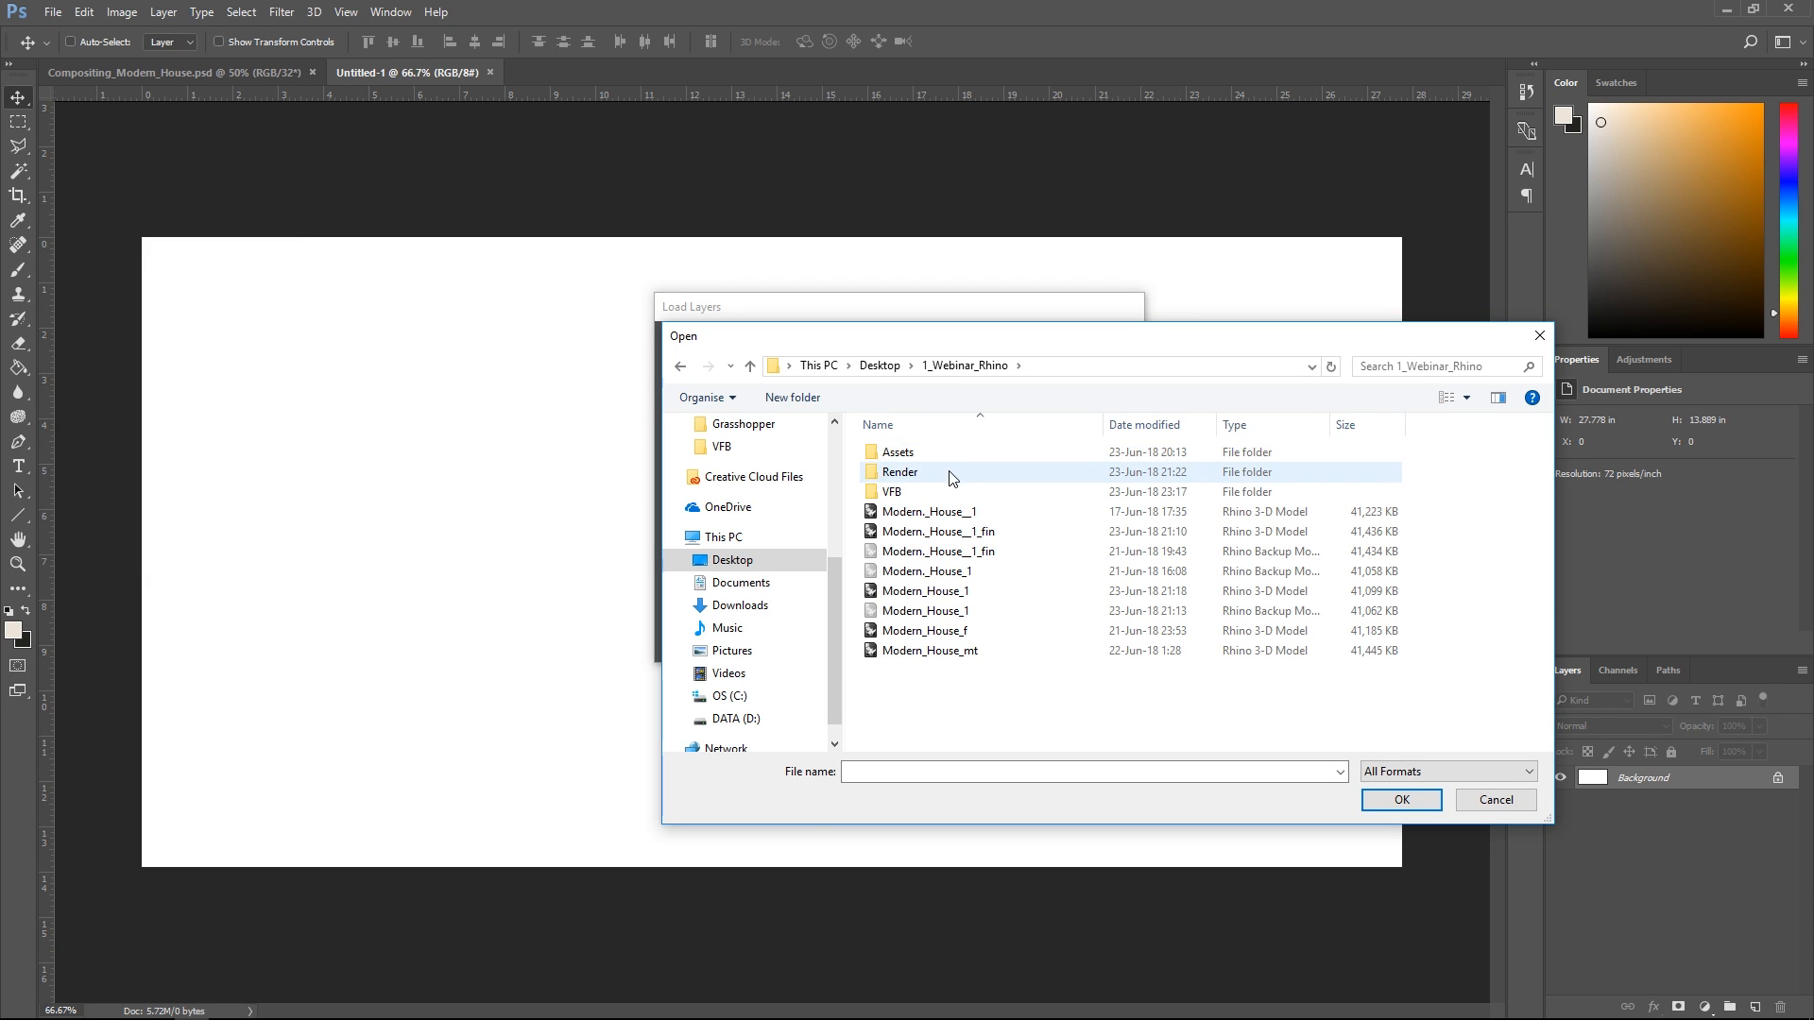
pyautogui.doubleClick(950, 473)
pyautogui.moveTo(1185, 561); pyautogui.dragTo(983, 475)
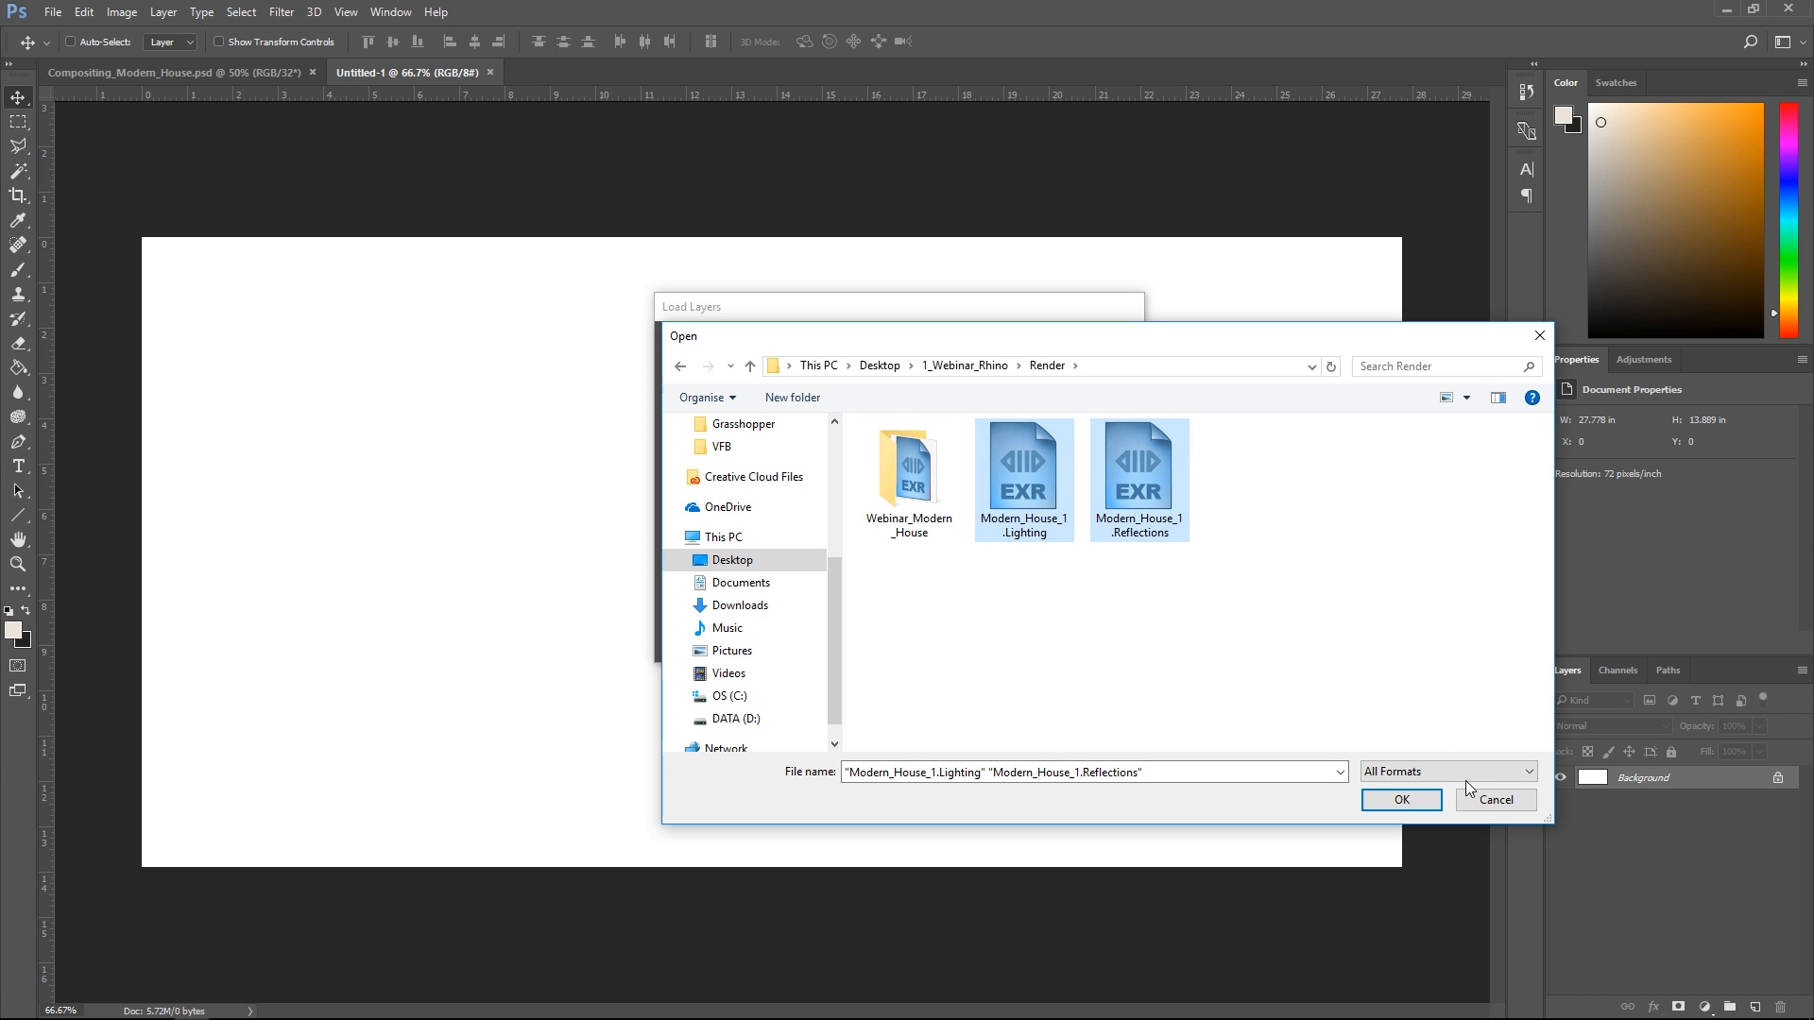
pyautogui.click(1412, 801)
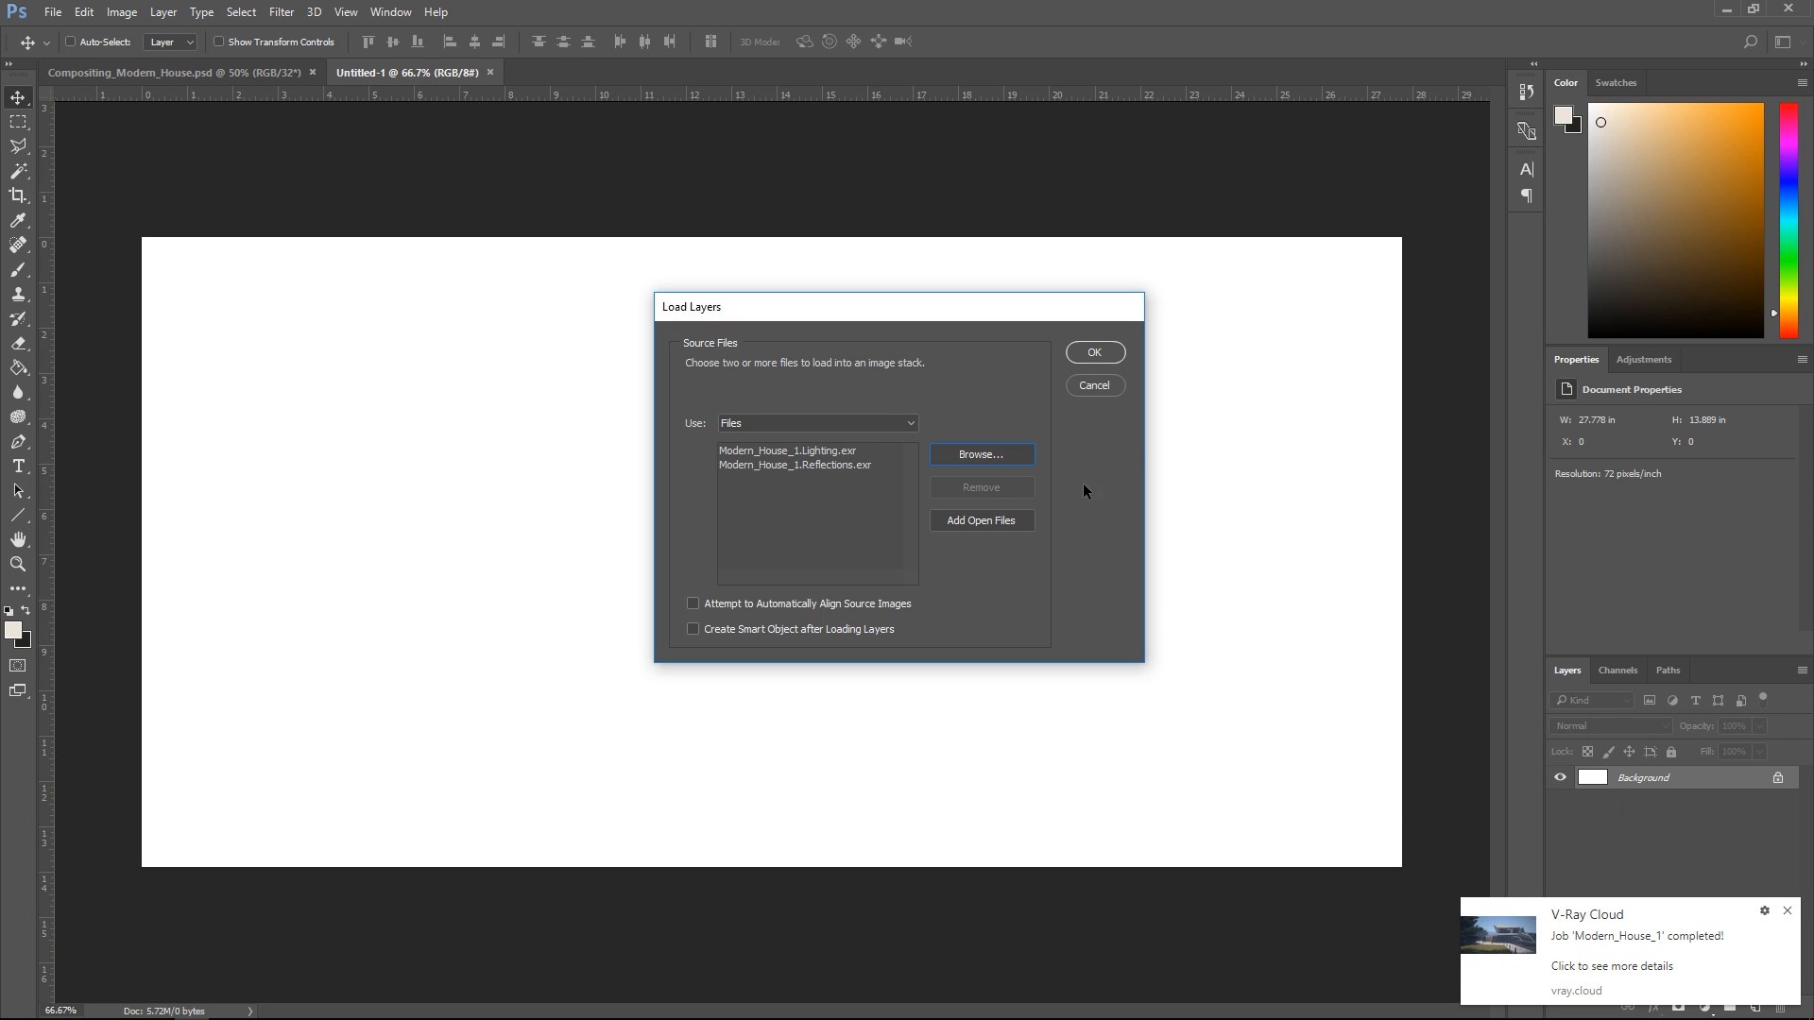
pyautogui.click(1093, 353)
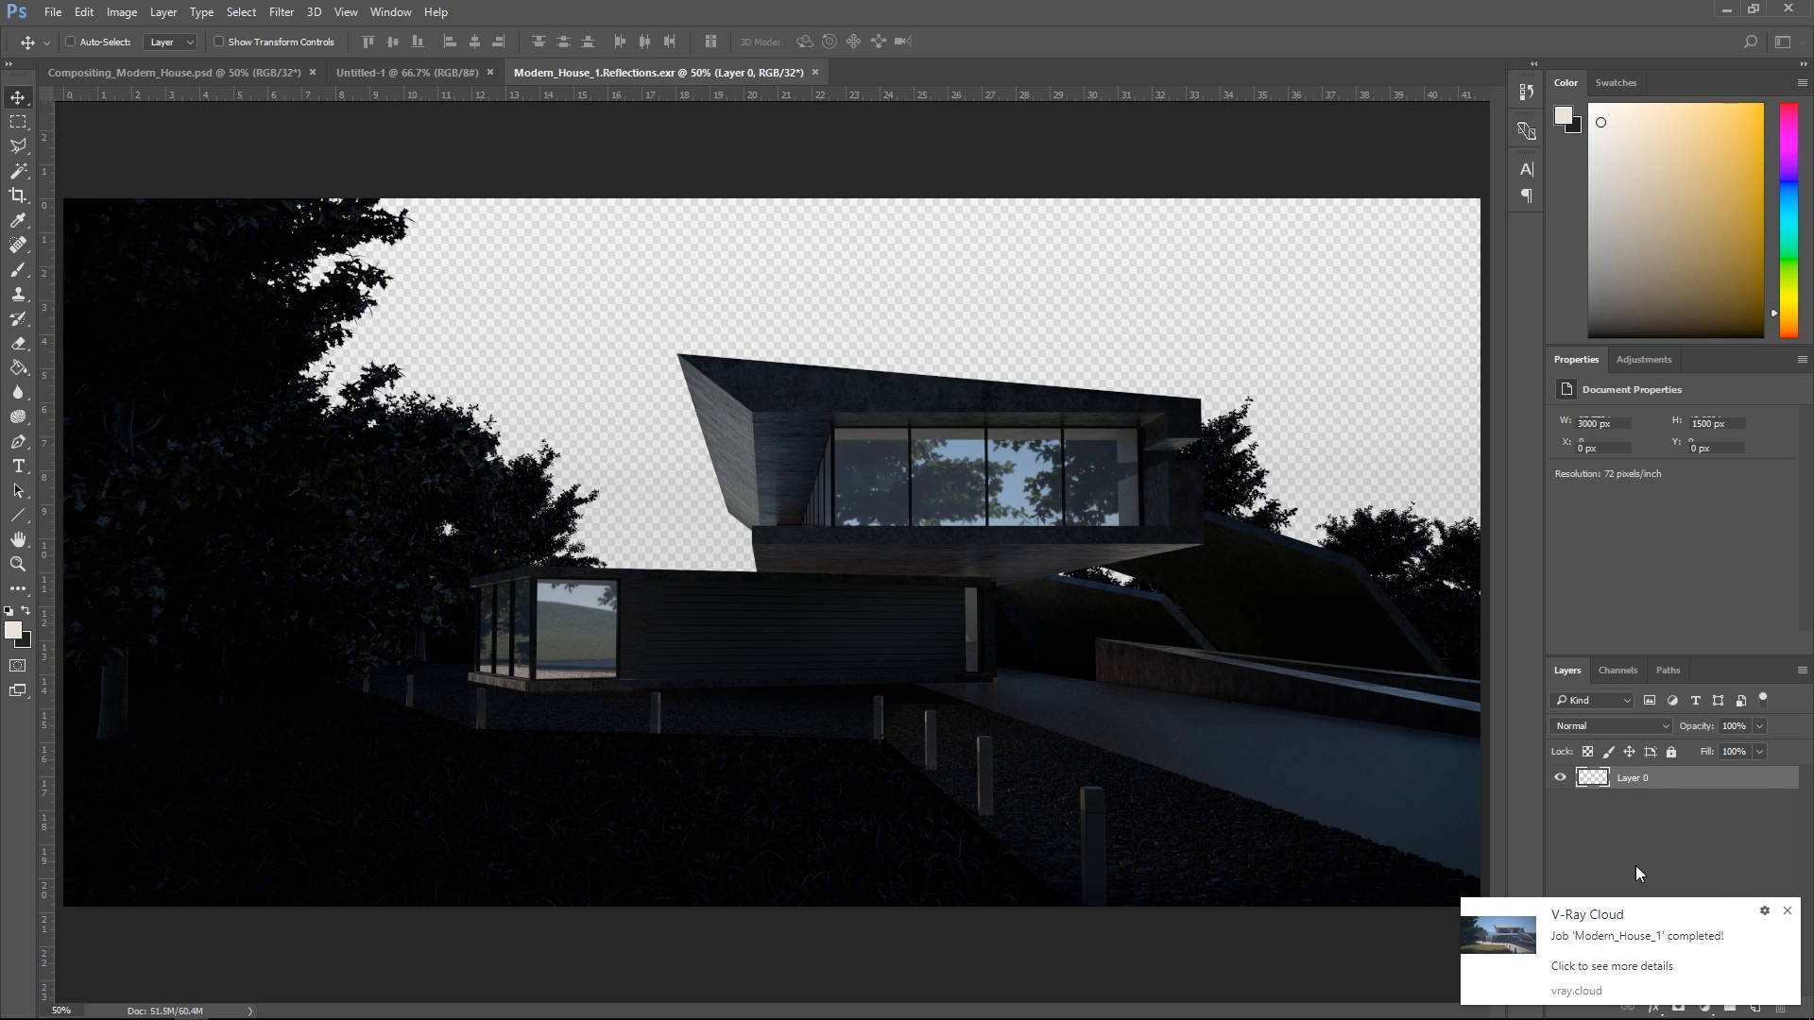
pyautogui.click(1790, 913)
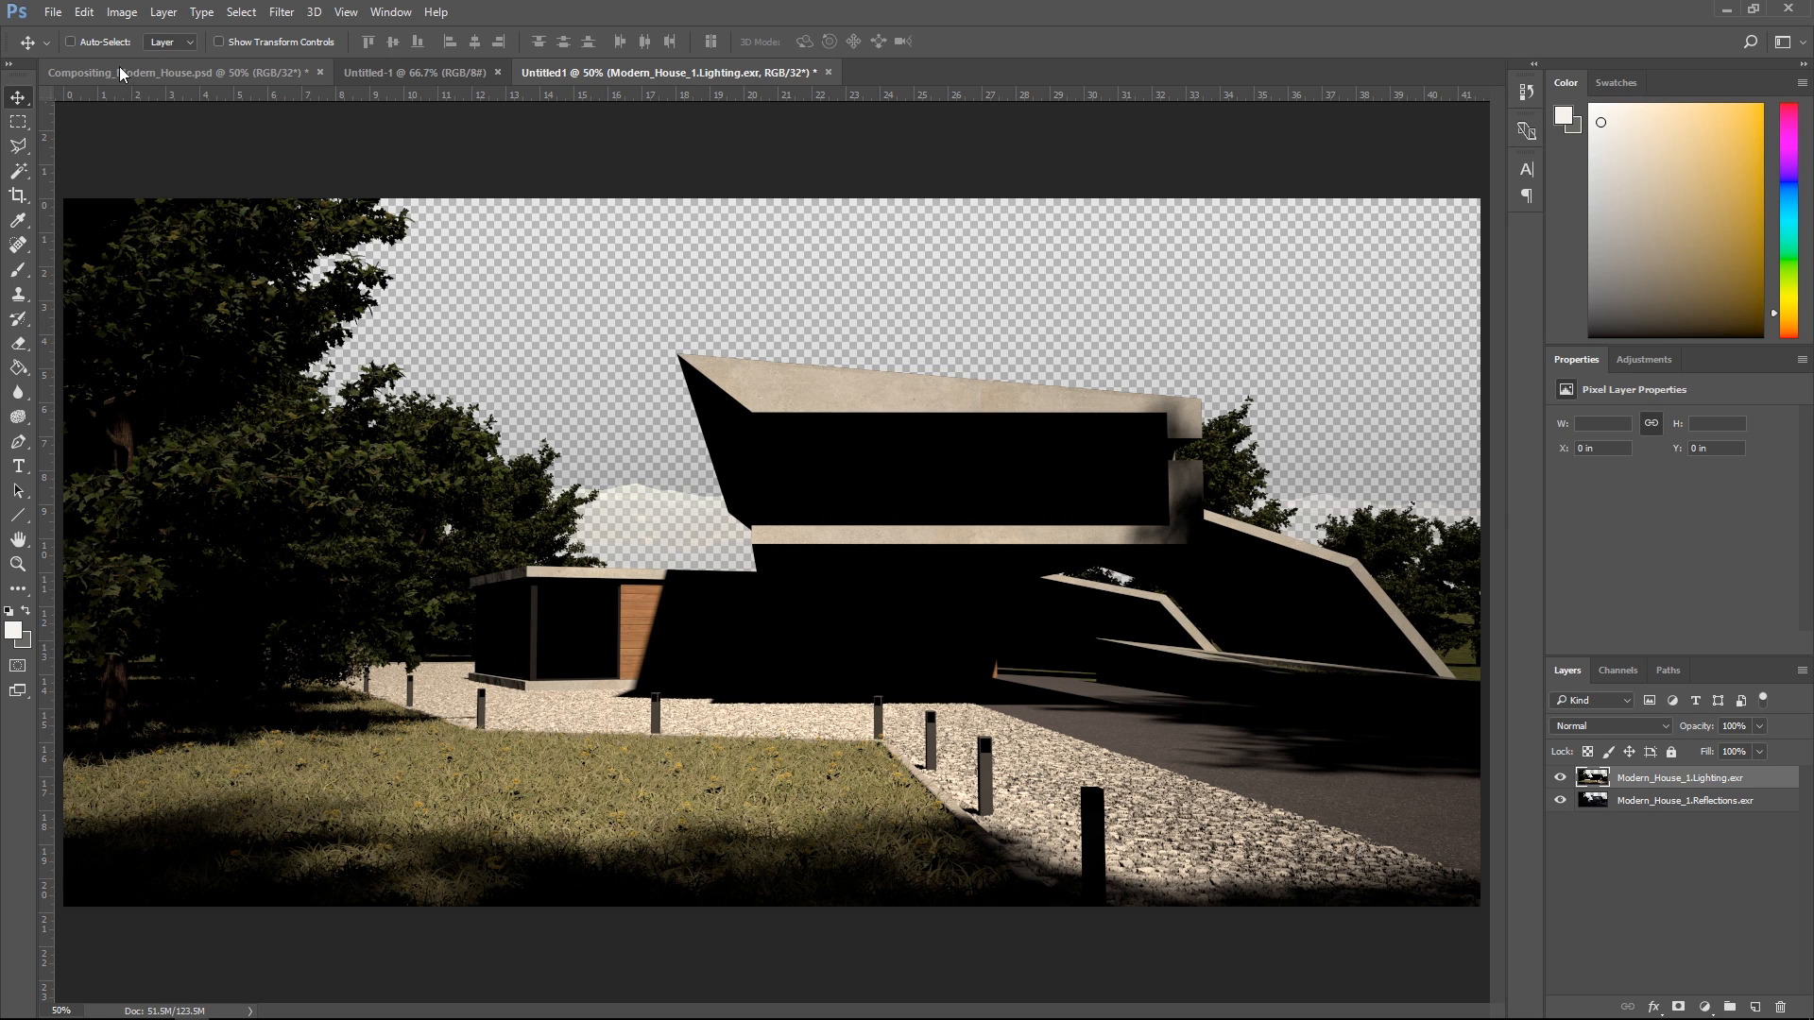
# Step: In Compositing_Modern_House.psd, set the blend mode of all layers from Webinar.Atmosphere down to Webinar.Lighting to Linear Dodge (Add)
pyautogui.click(119, 68)
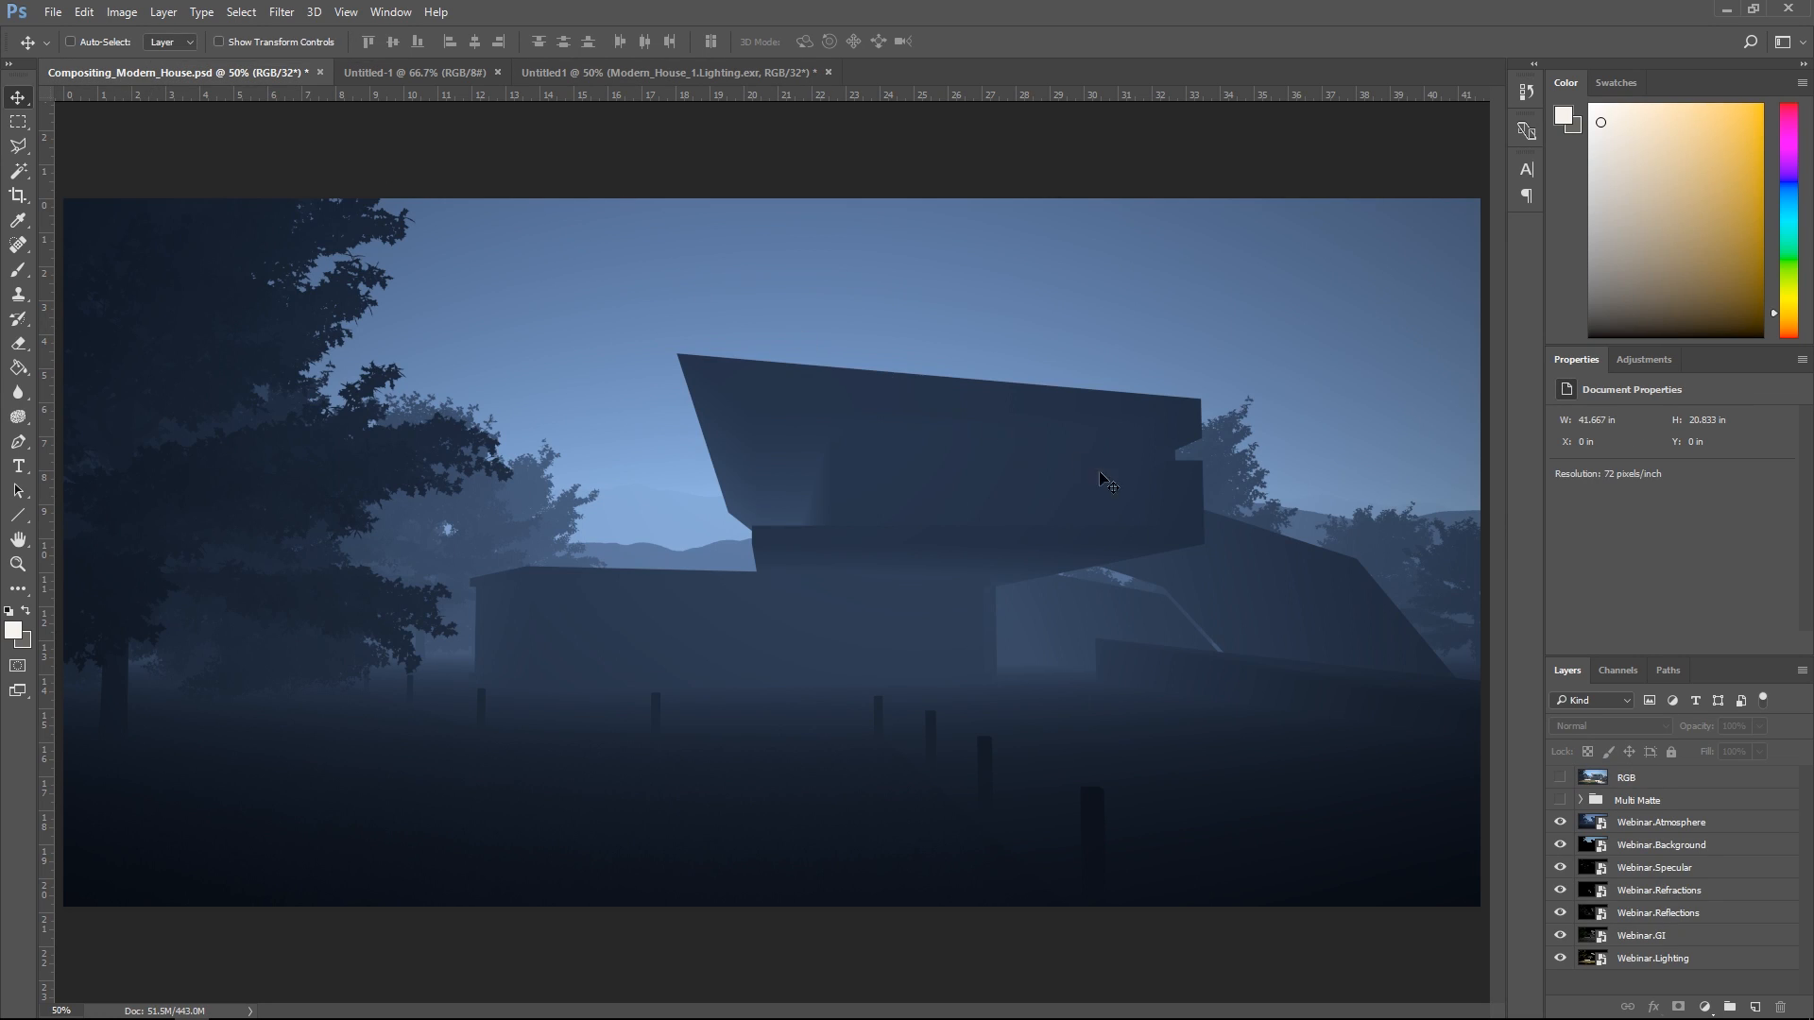
pyautogui.click(1629, 824)
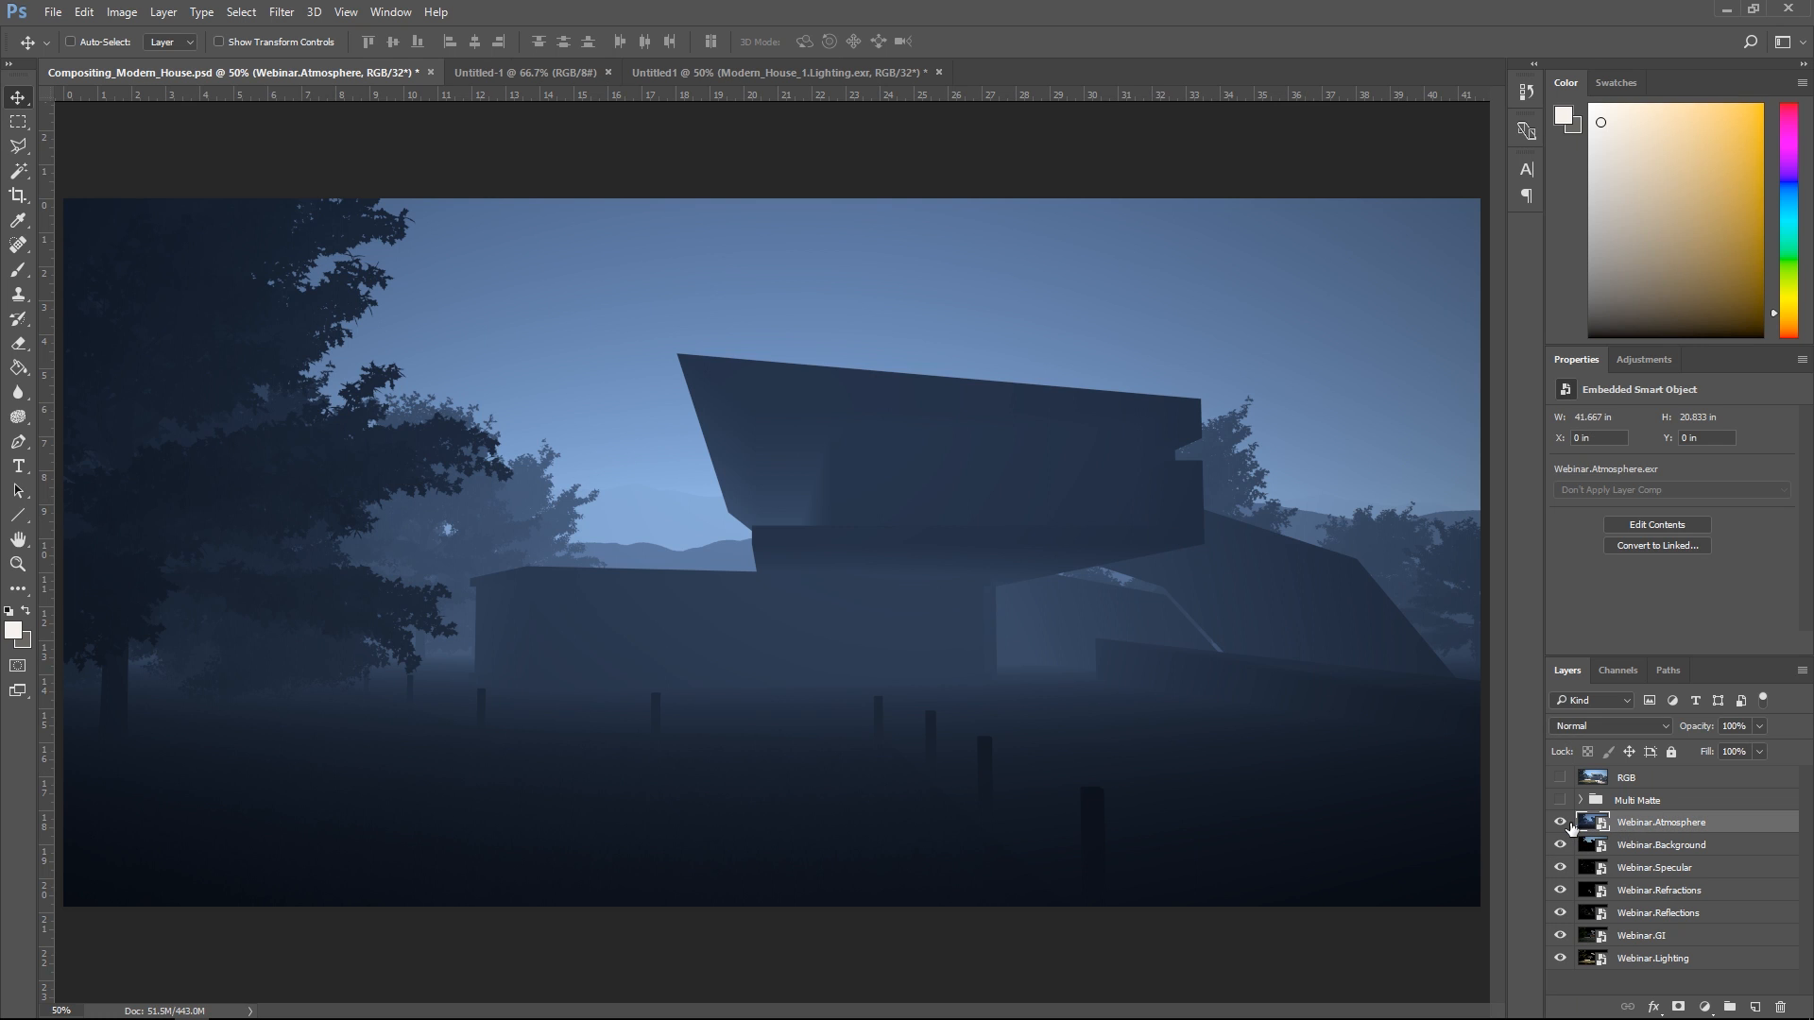
pyautogui.click(1560, 822)
pyautogui.moveTo(1560, 847)
pyautogui.mouseDown()
pyautogui.moveTo(1558, 936)
pyautogui.moveTo(1561, 823)
pyautogui.mouseUp()
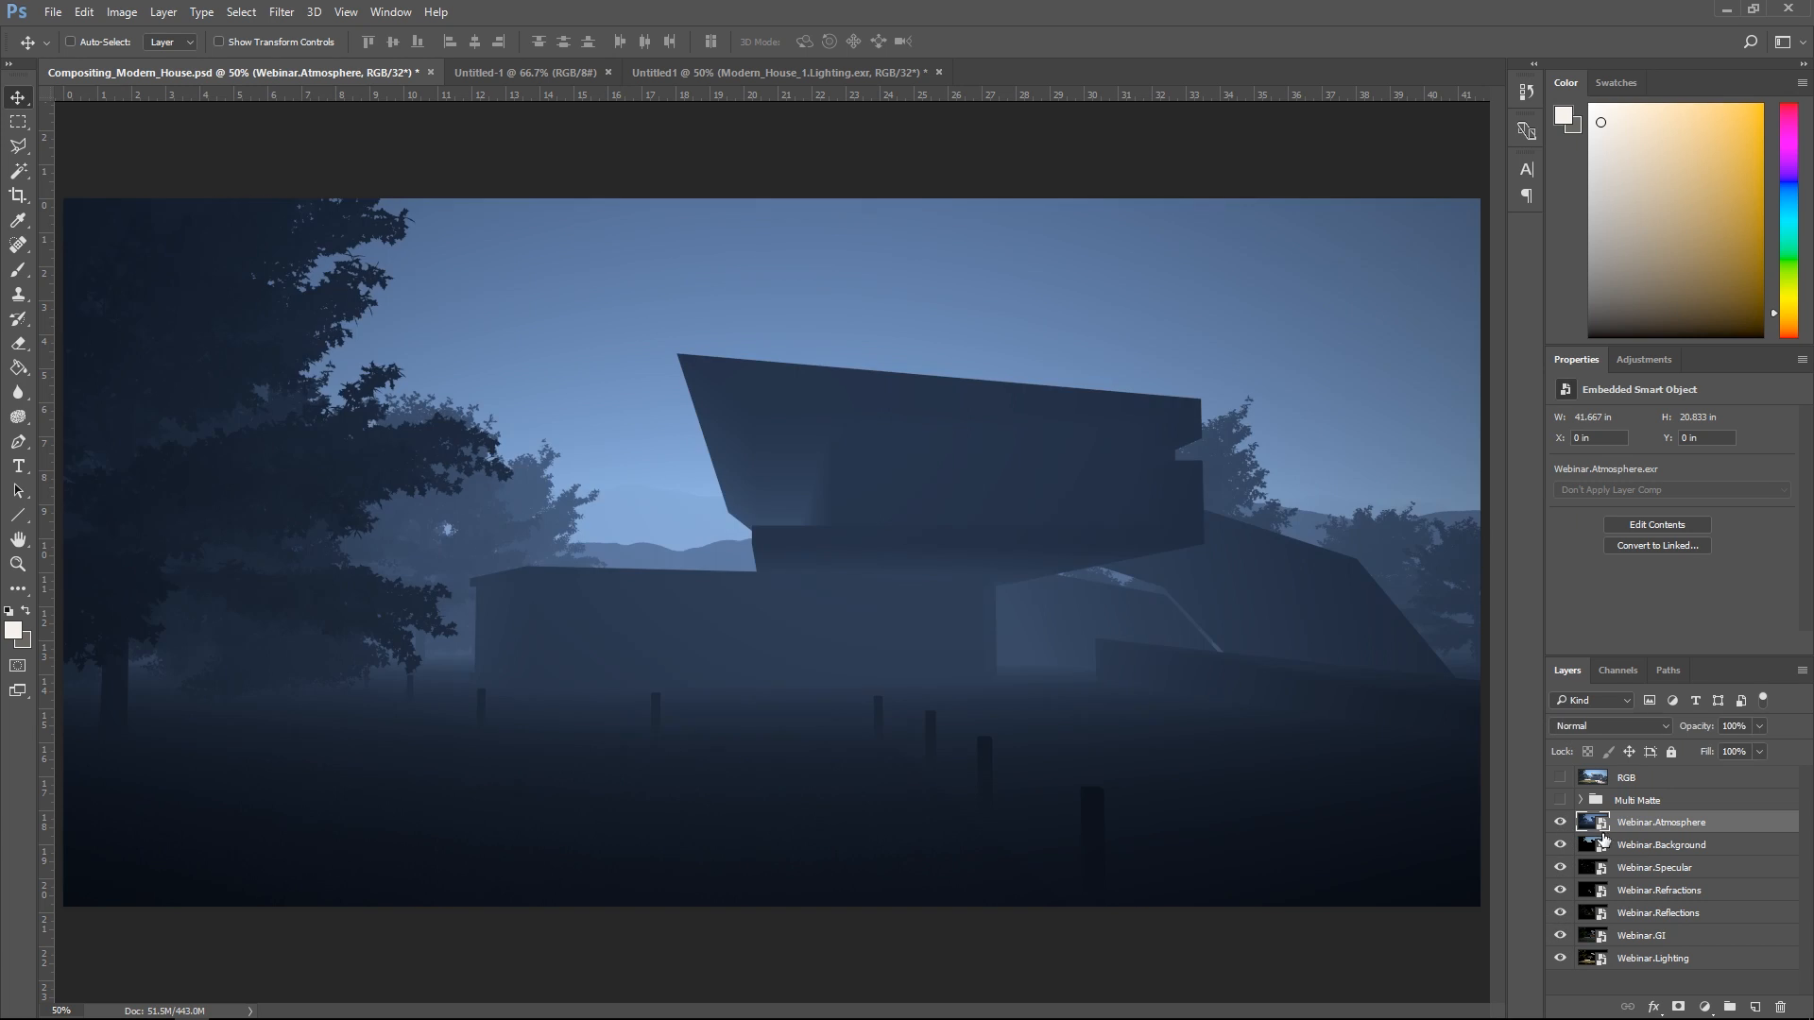
pyautogui.keyDown('shift'); pyautogui.click(1665, 961); pyautogui.keyUp('shift')
pyautogui.click(1568, 726)
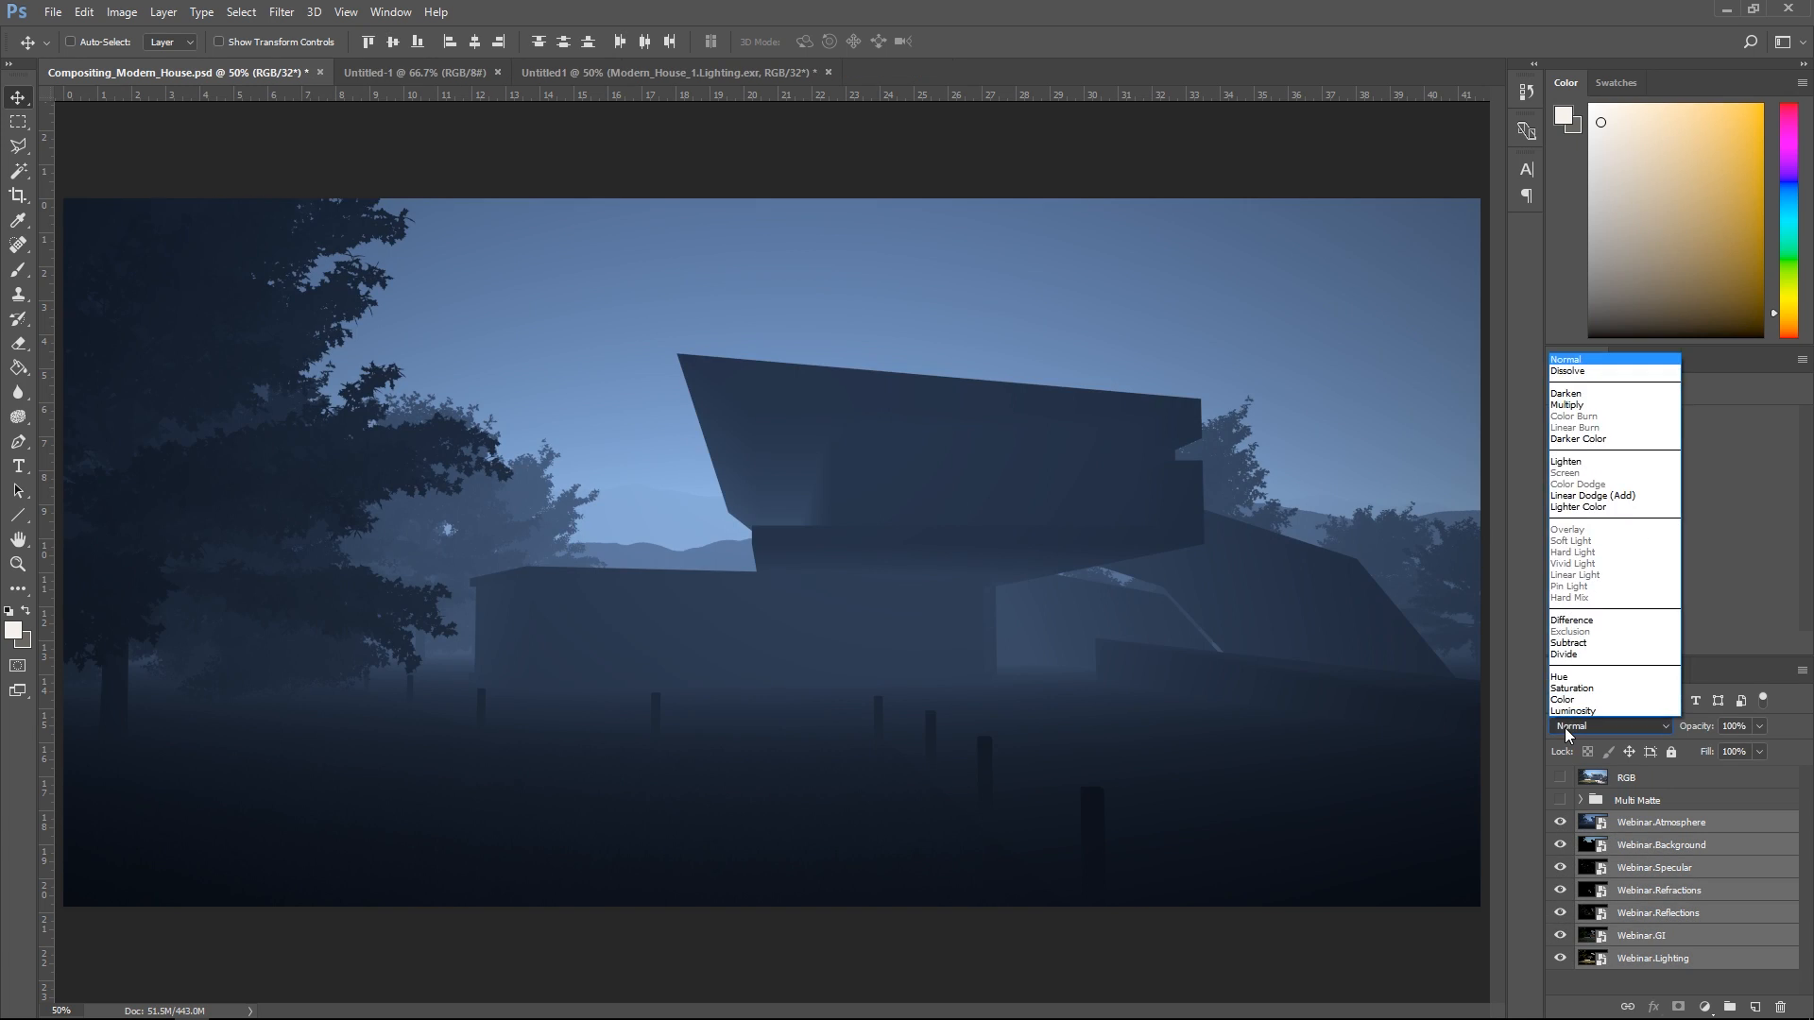
pyautogui.click(1590, 496)
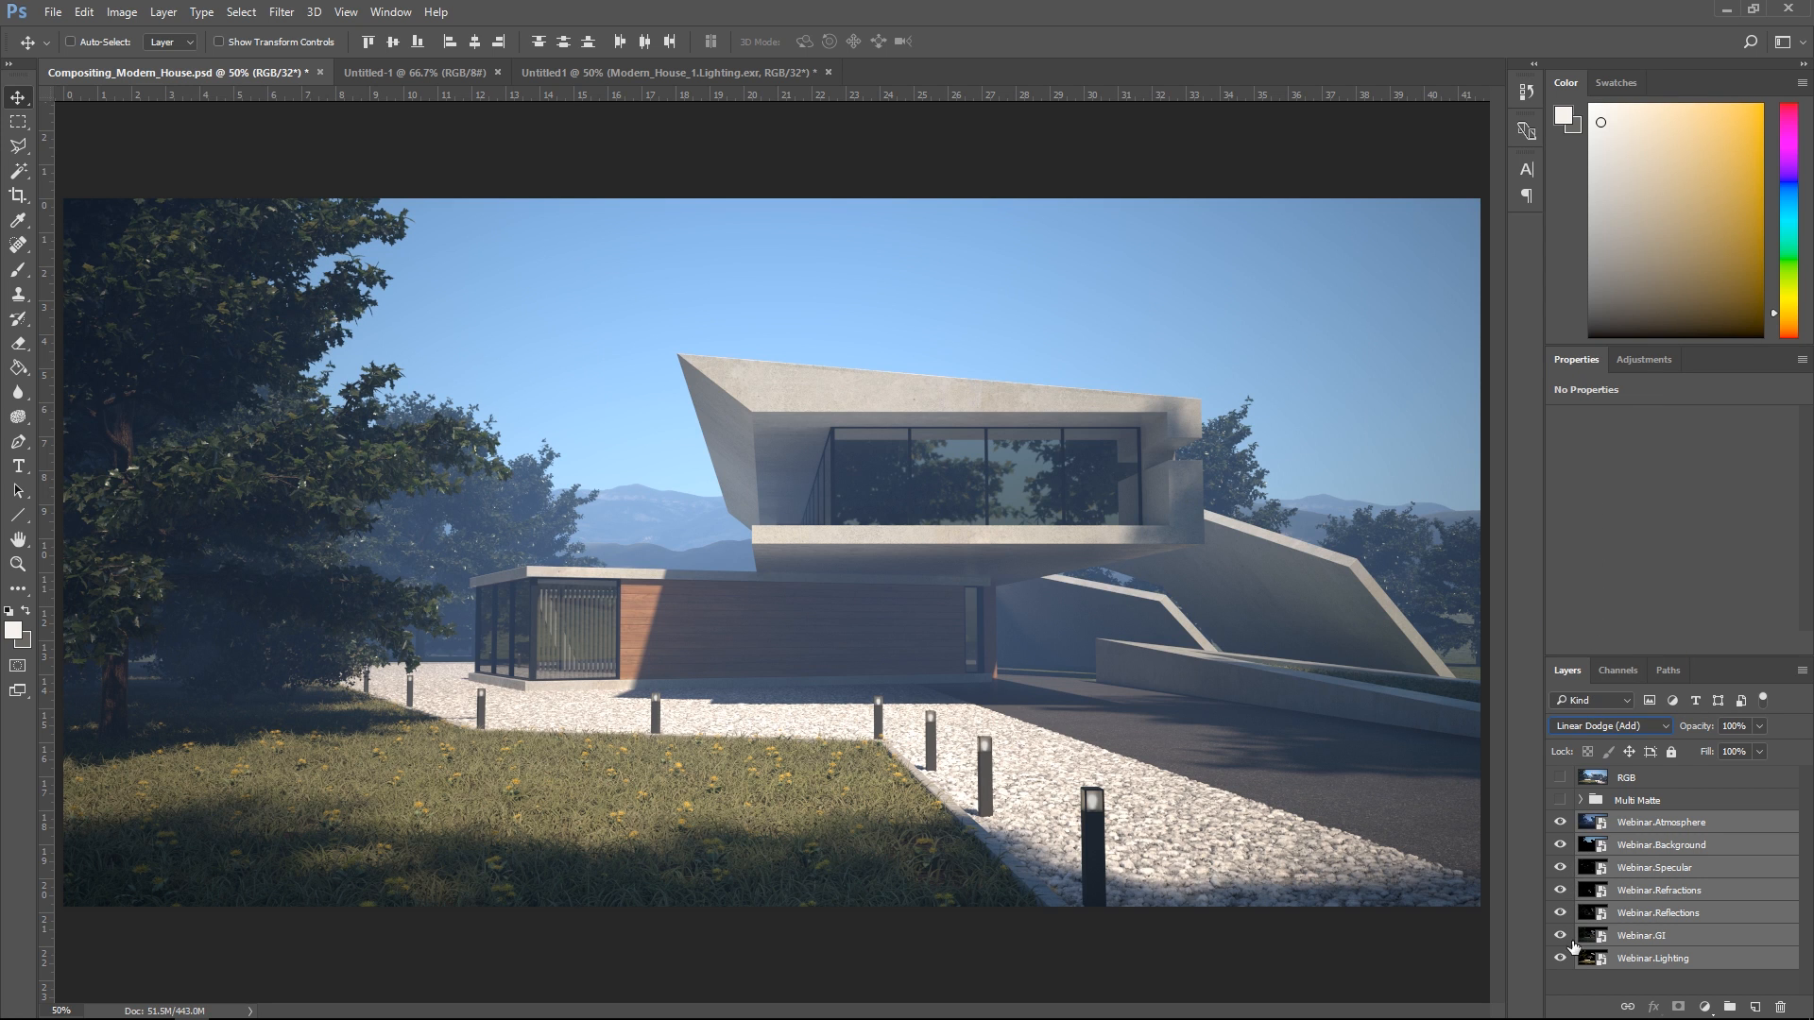
# Step: Load the gravel path as a selection from the red channel of Webinar.MM_3_4_5, and hide the Multi Matte group
pyautogui.click(1659, 963)
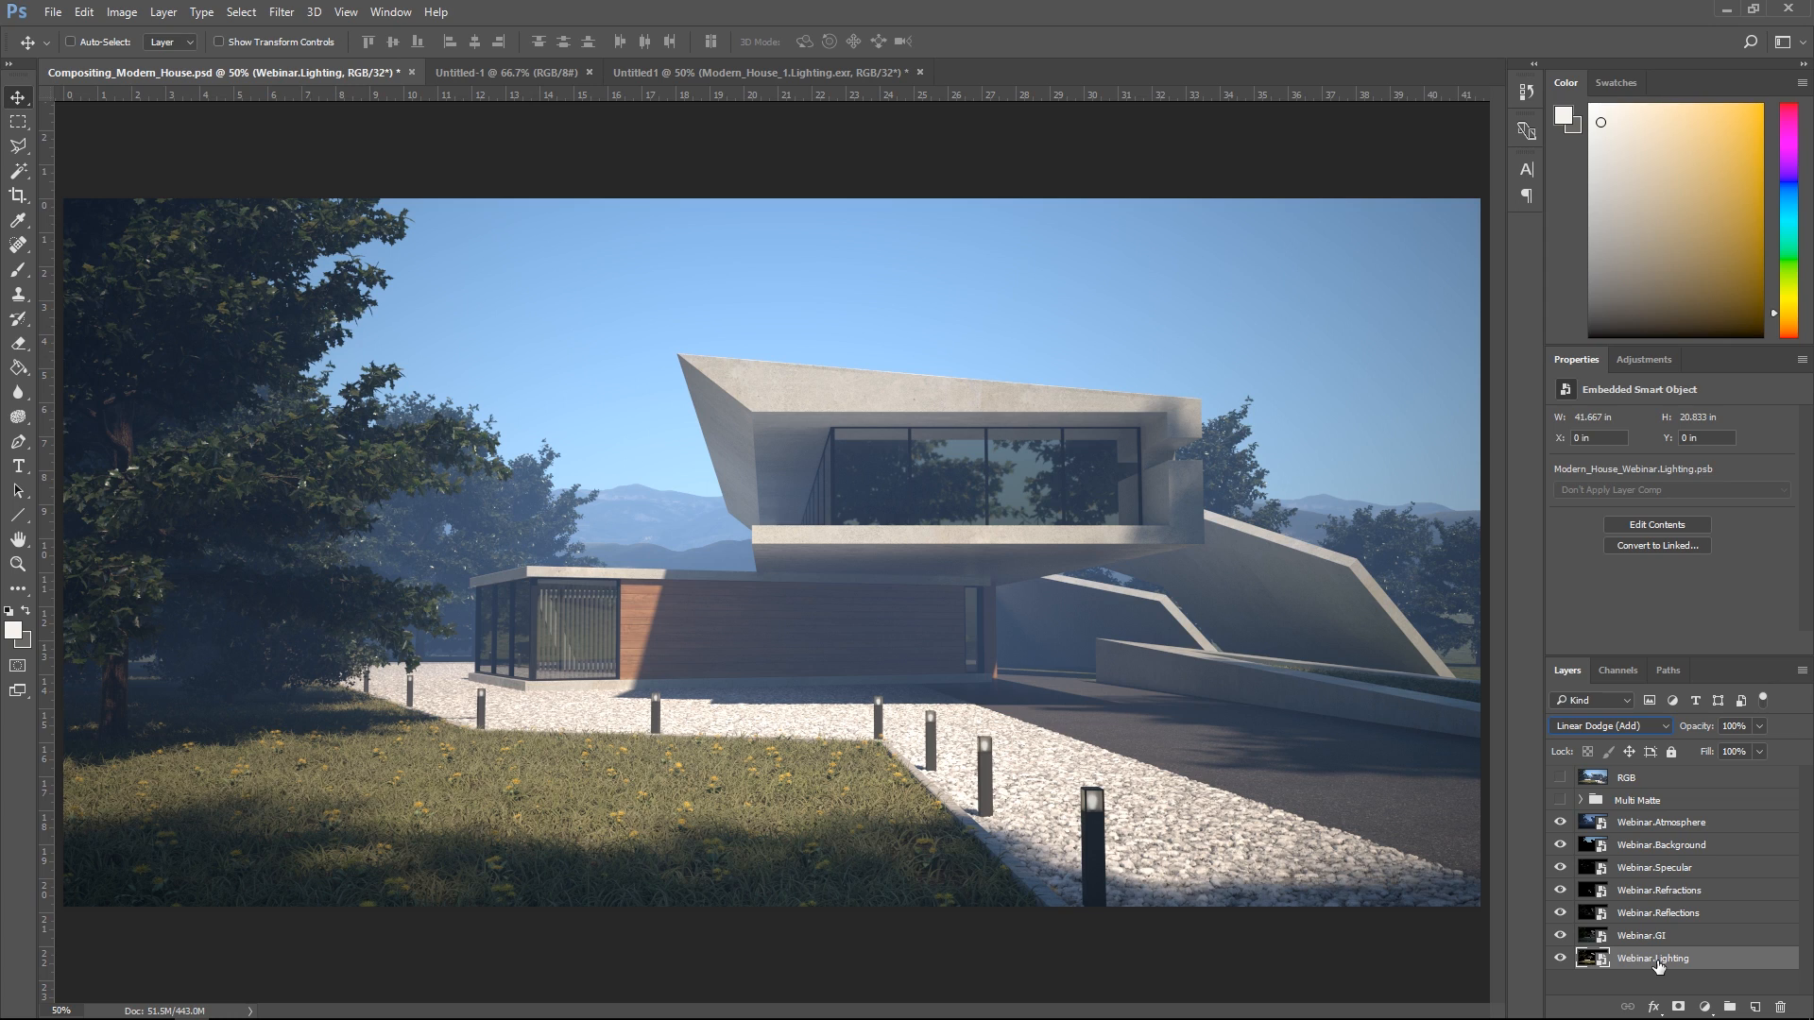
pyautogui.click(1635, 361)
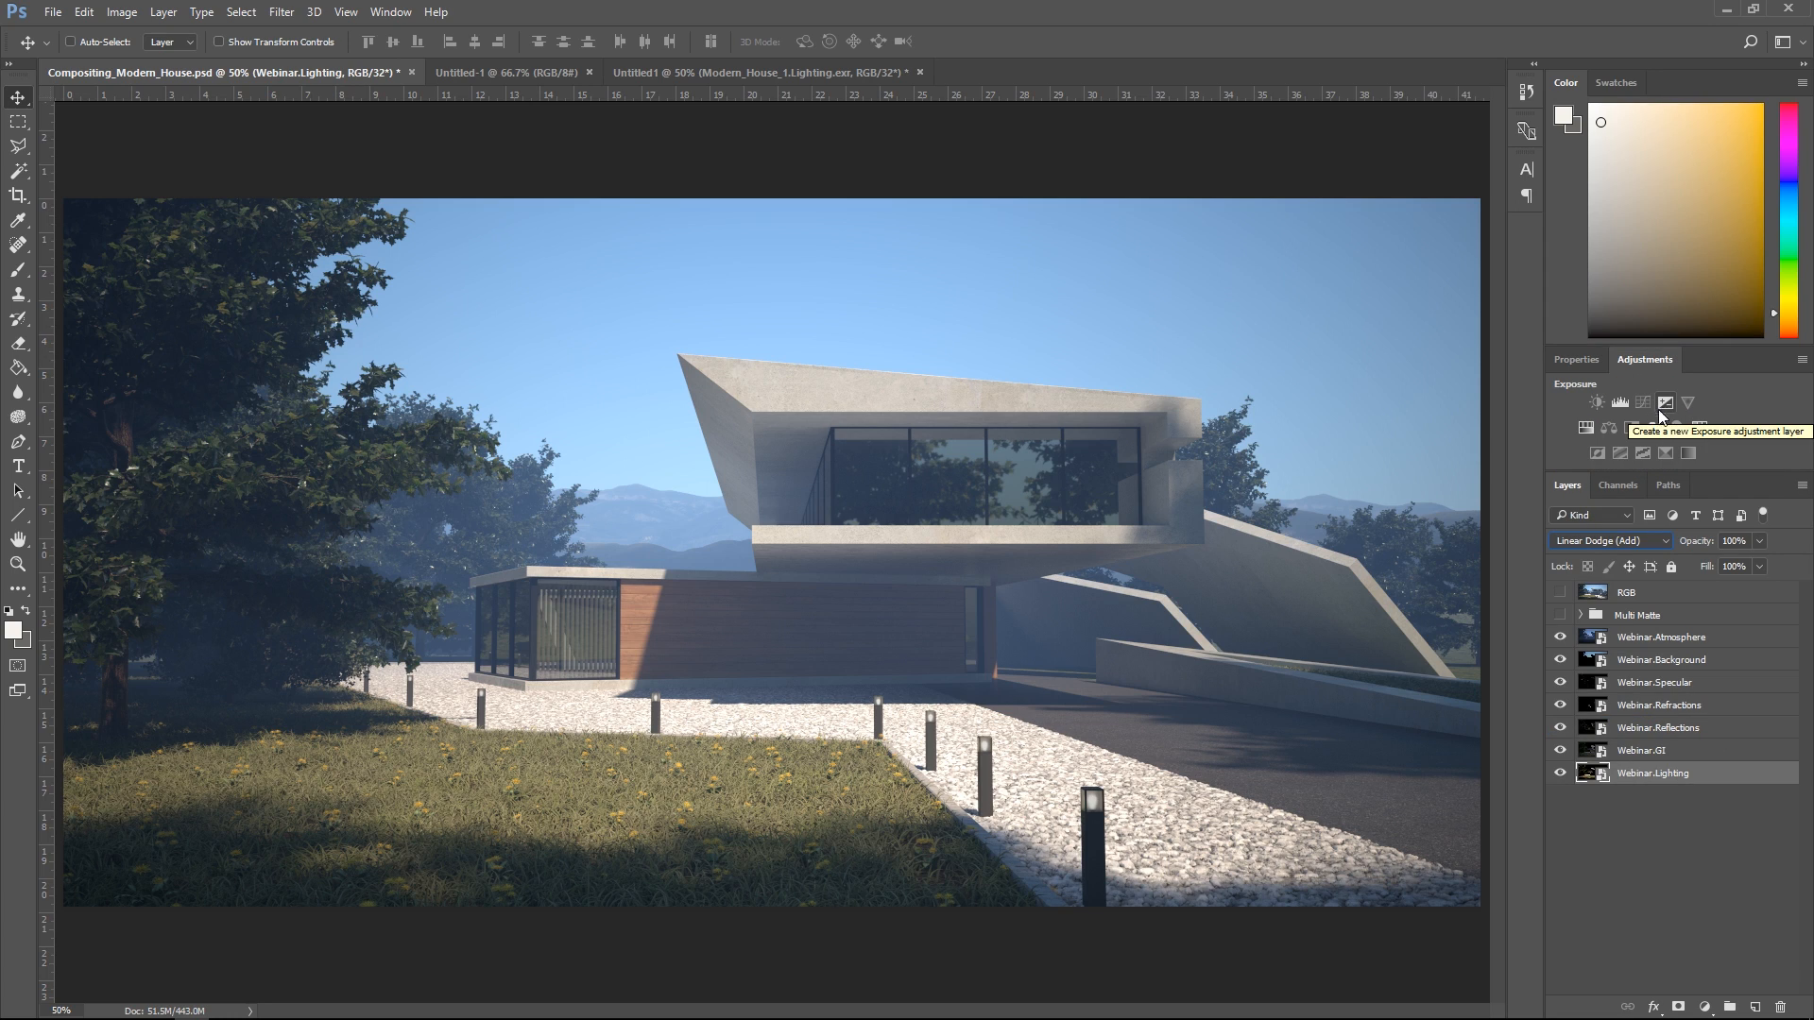
pyautogui.click(1561, 615)
pyautogui.click(1583, 619)
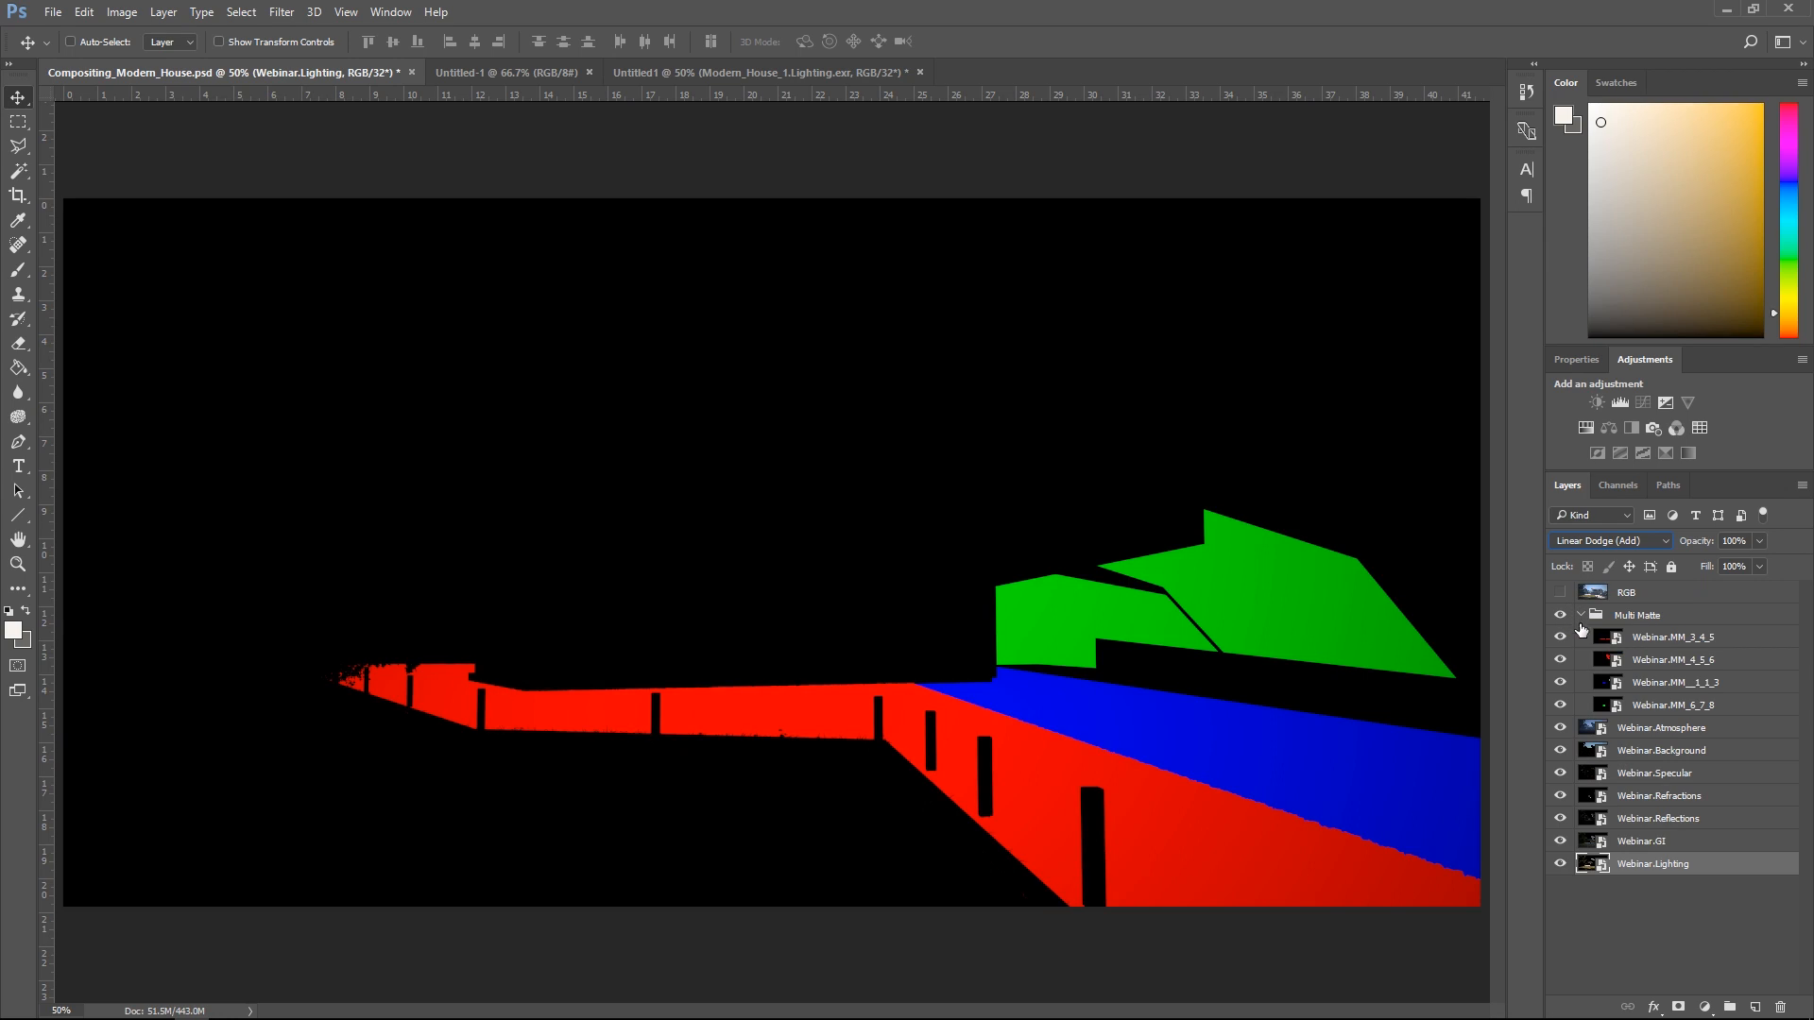
pyautogui.click(1646, 639)
pyautogui.click(1614, 485)
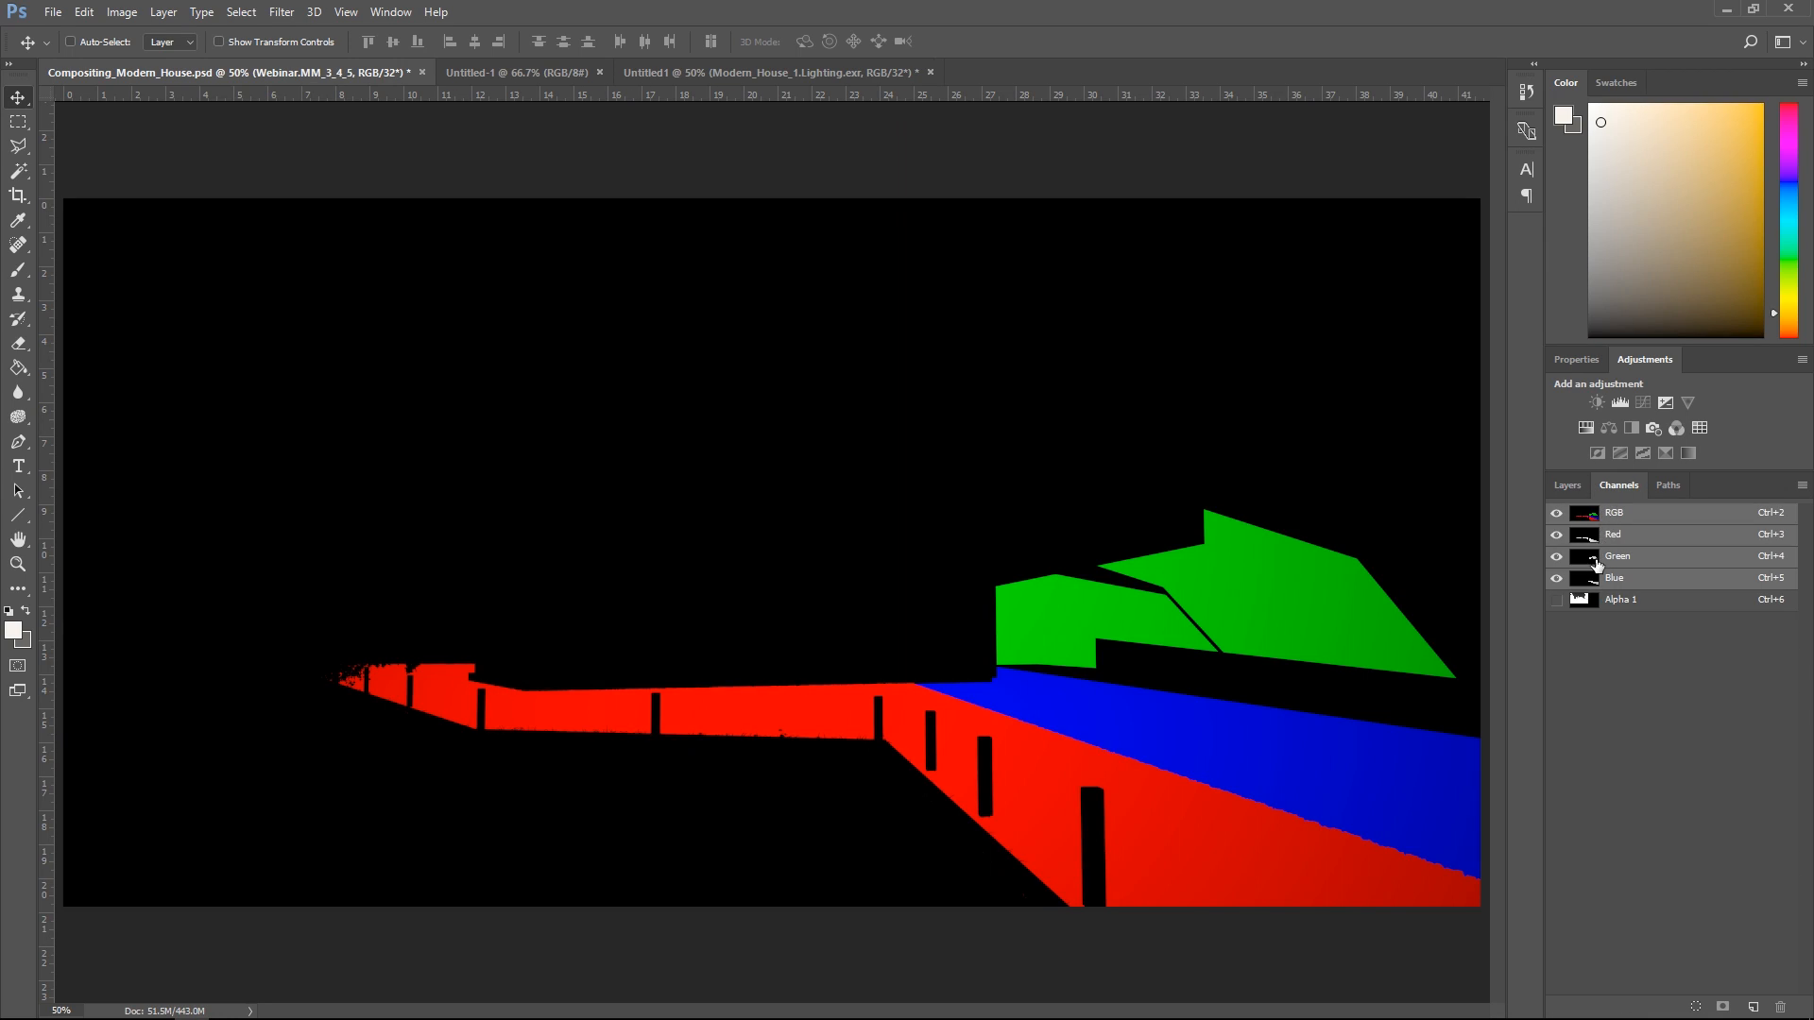
pyautogui.keyDown('ctrl'); pyautogui.click(1584, 535); pyautogui.keyUp('ctrl')
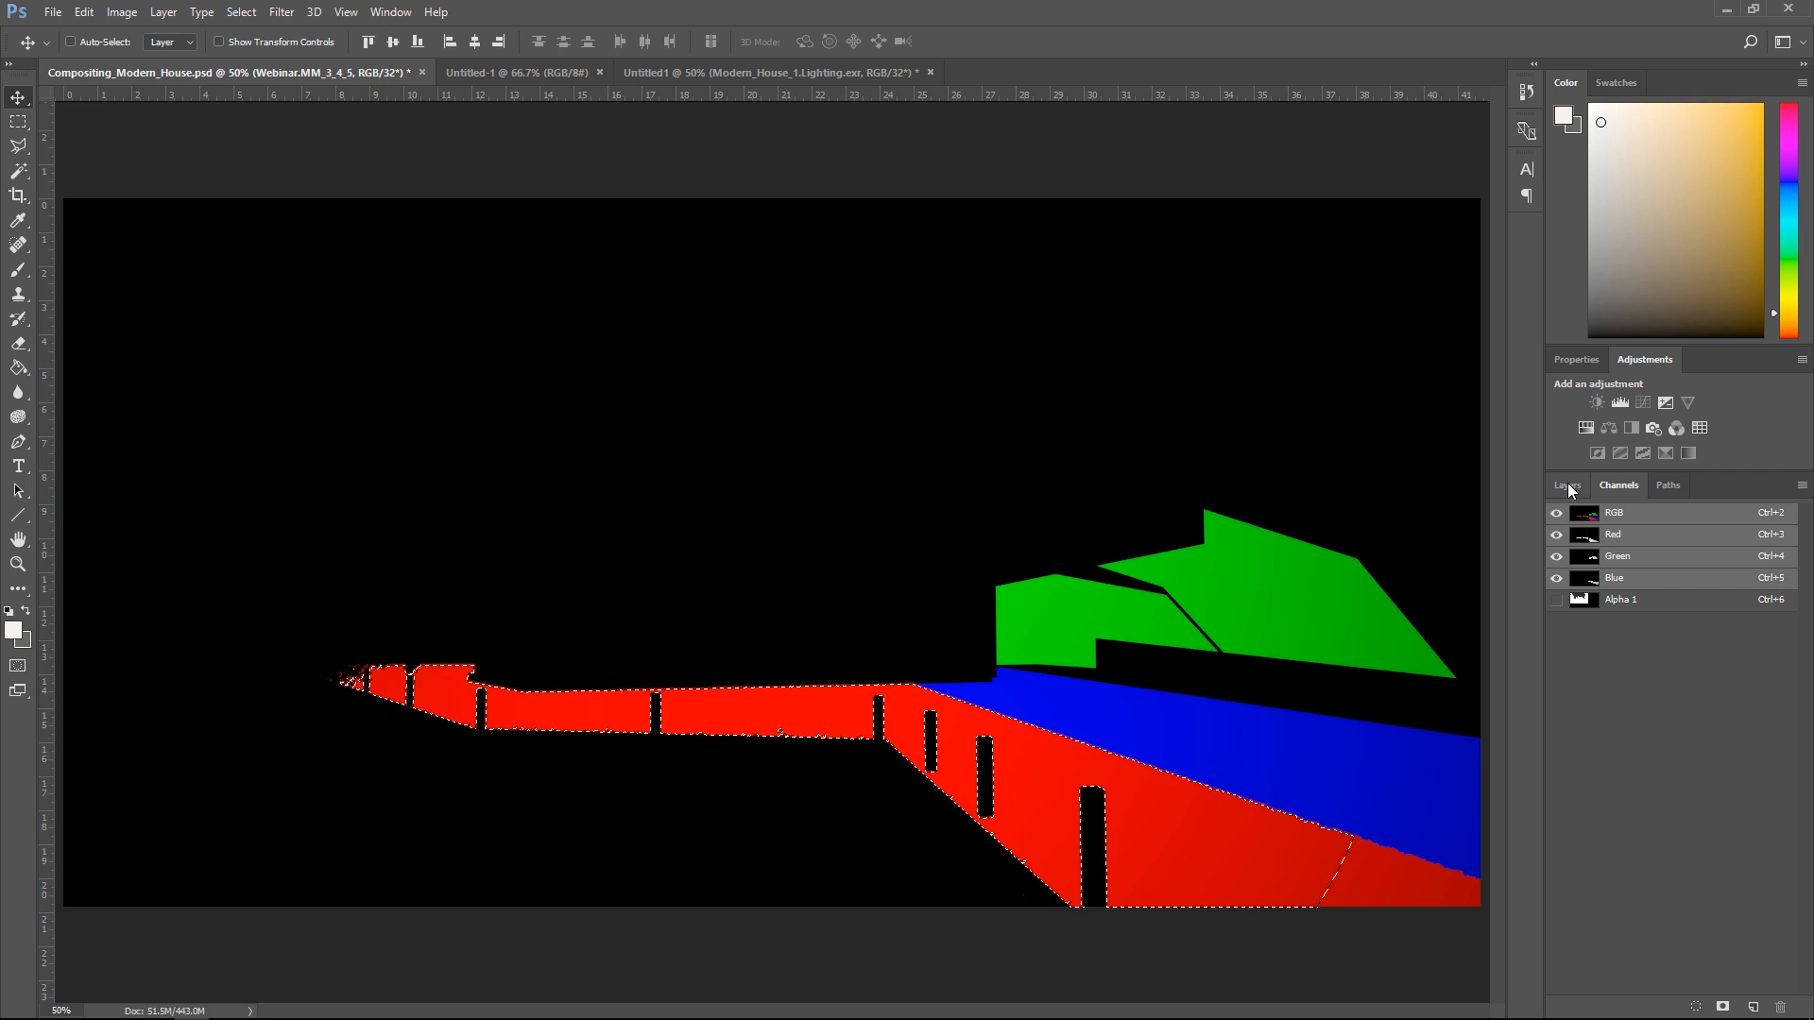
pyautogui.click(1567, 485)
pyautogui.click(1561, 615)
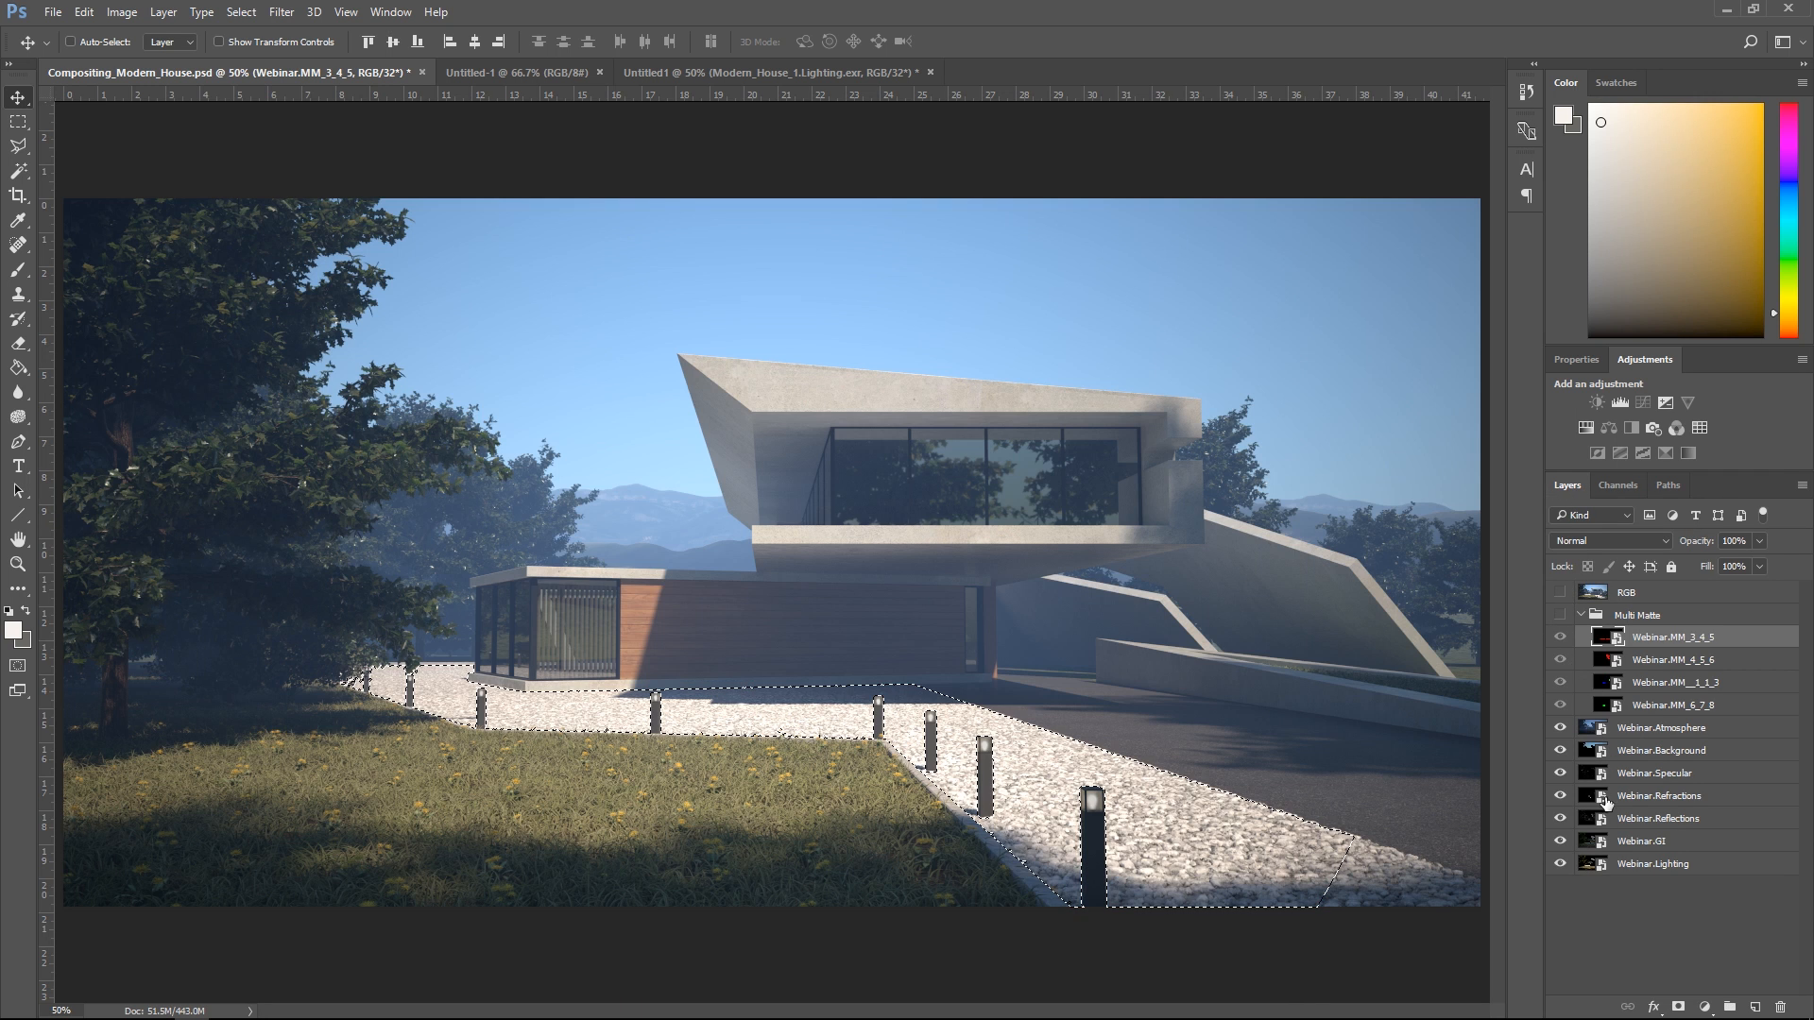
# Step: Add an Exposure adjustment of -1.14 masked to the gravel and clipped to Webinar.Lighting, and compare the image with and without it
pyautogui.click(1653, 864)
pyautogui.click(1663, 400)
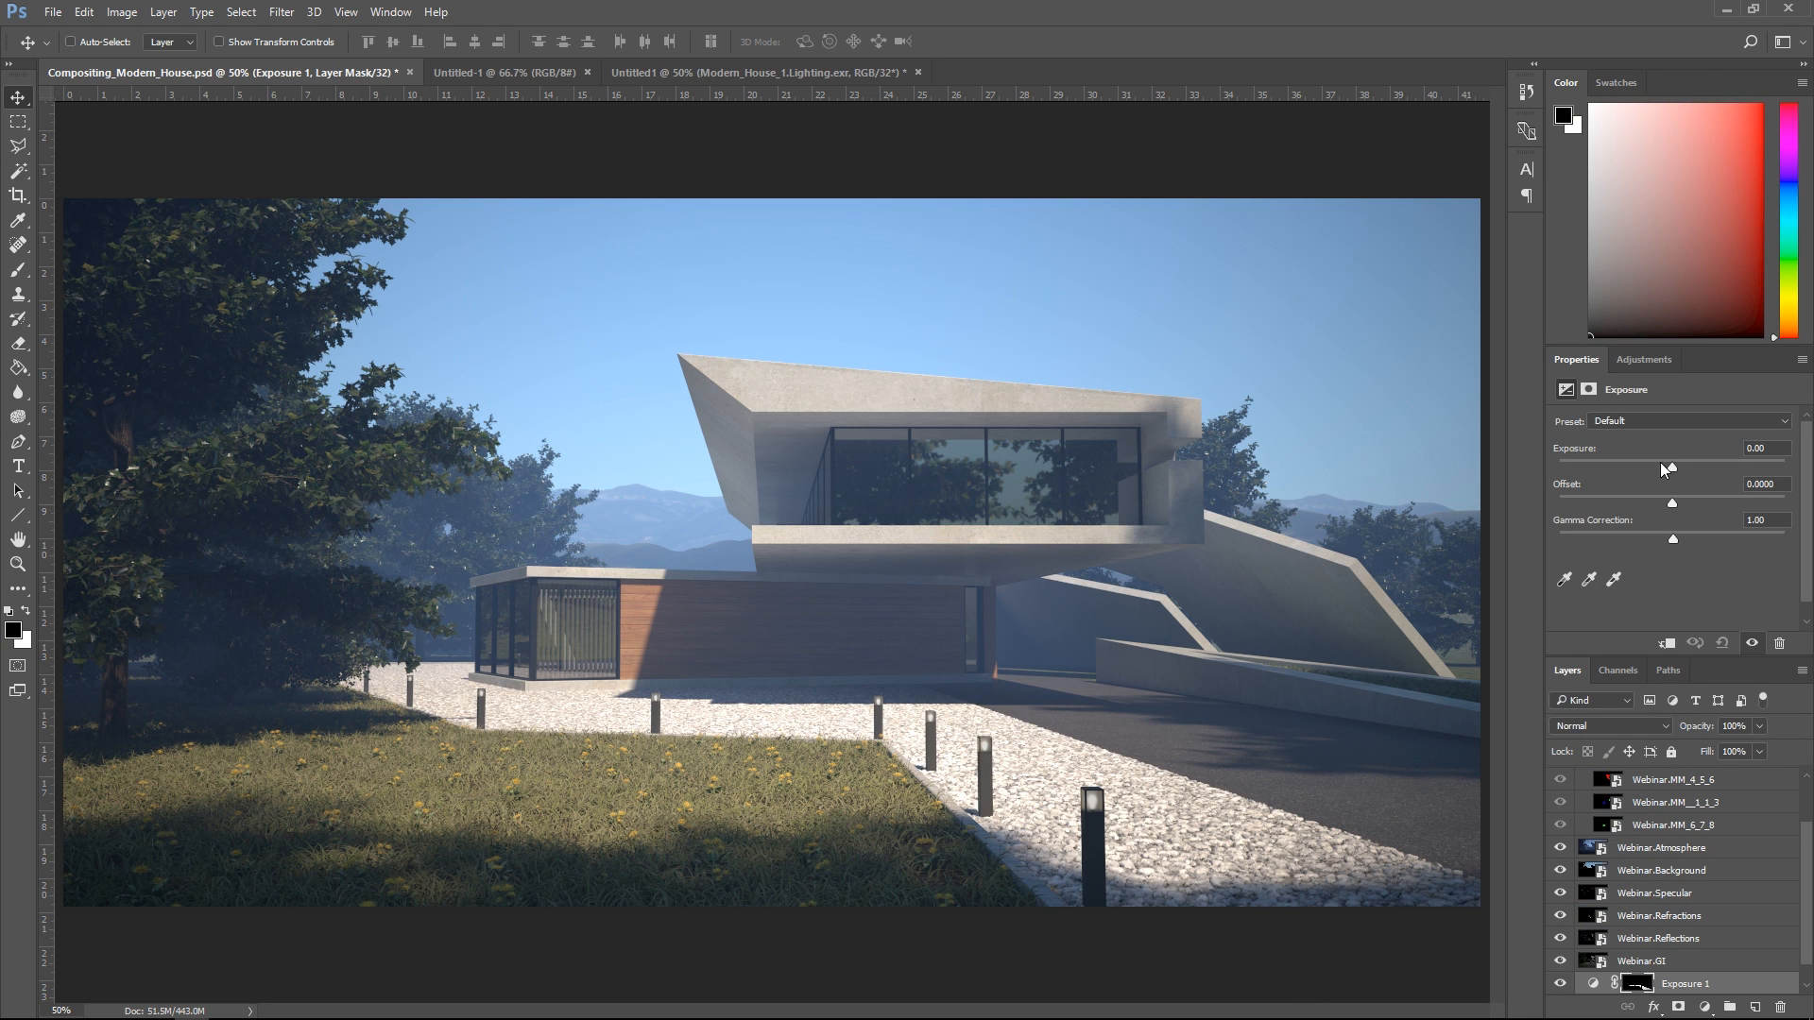
pyautogui.click(1667, 646)
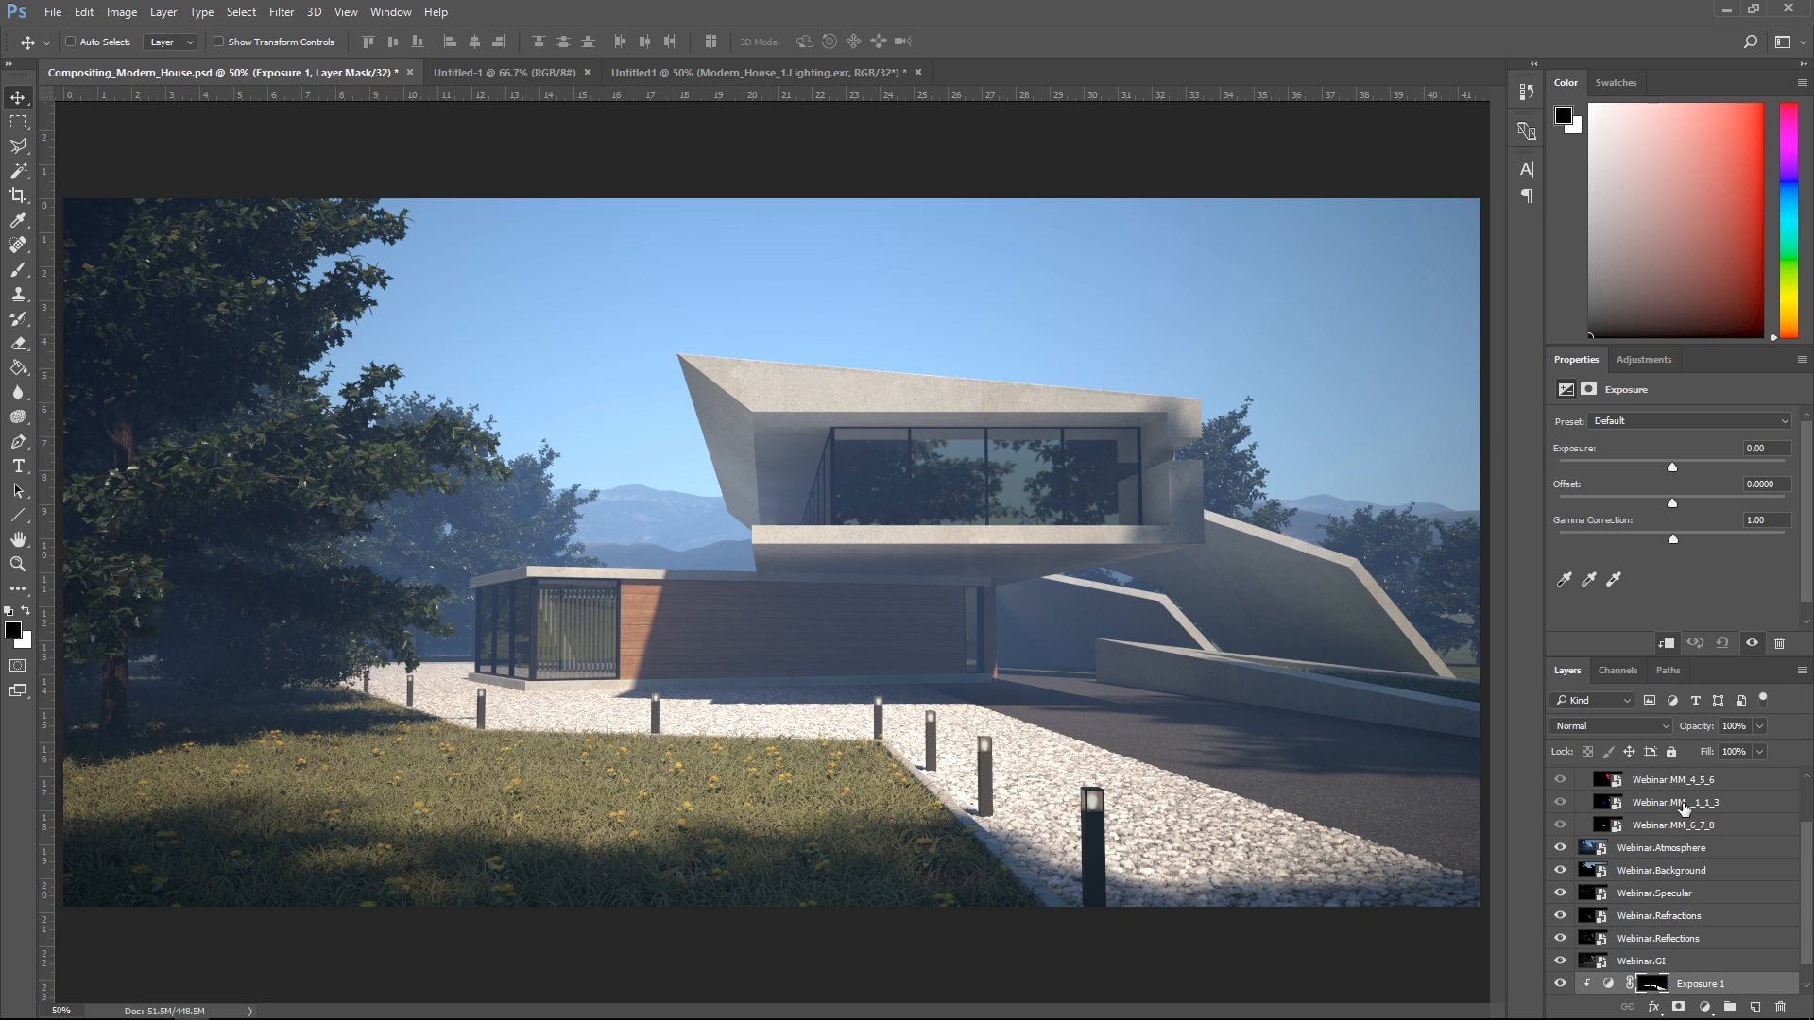
pyautogui.scroll(-1, 1685, 811)
pyautogui.moveTo(1670, 465); pyautogui.dragTo(1652, 467)
pyautogui.click(1561, 961)
pyautogui.click(1561, 961)
pyautogui.click(1561, 961)
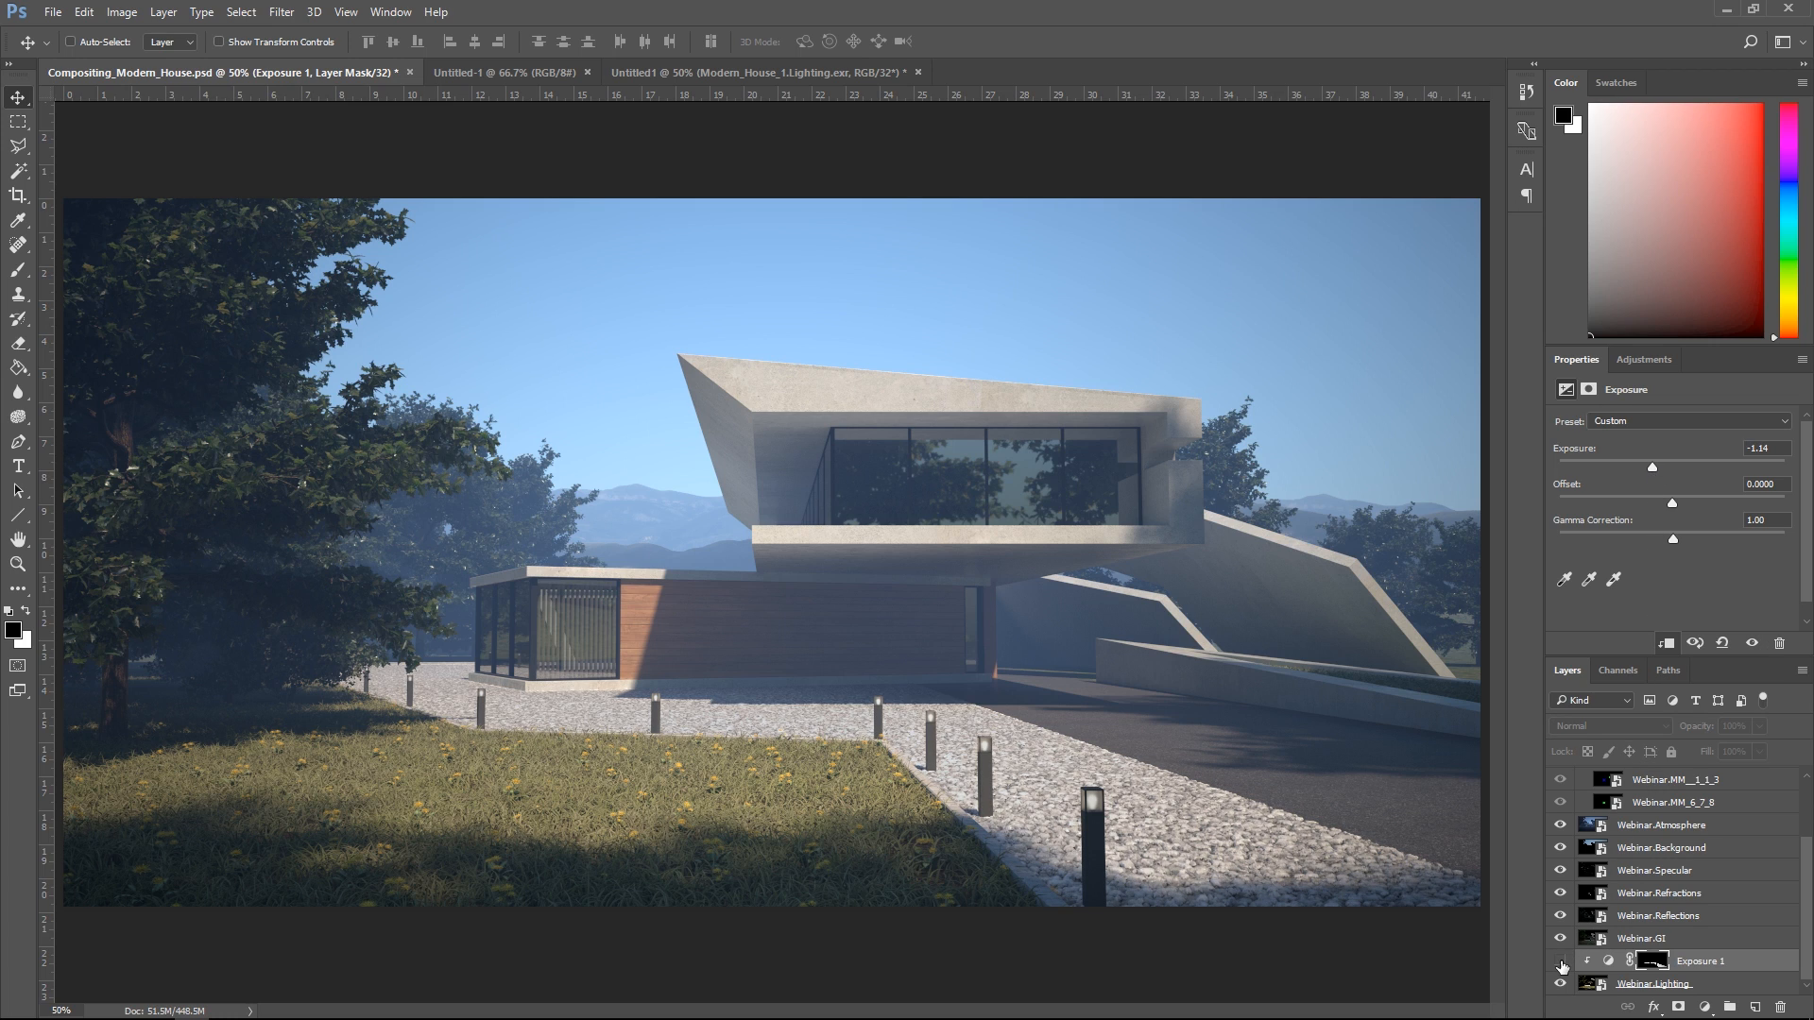
pyautogui.click(1561, 961)
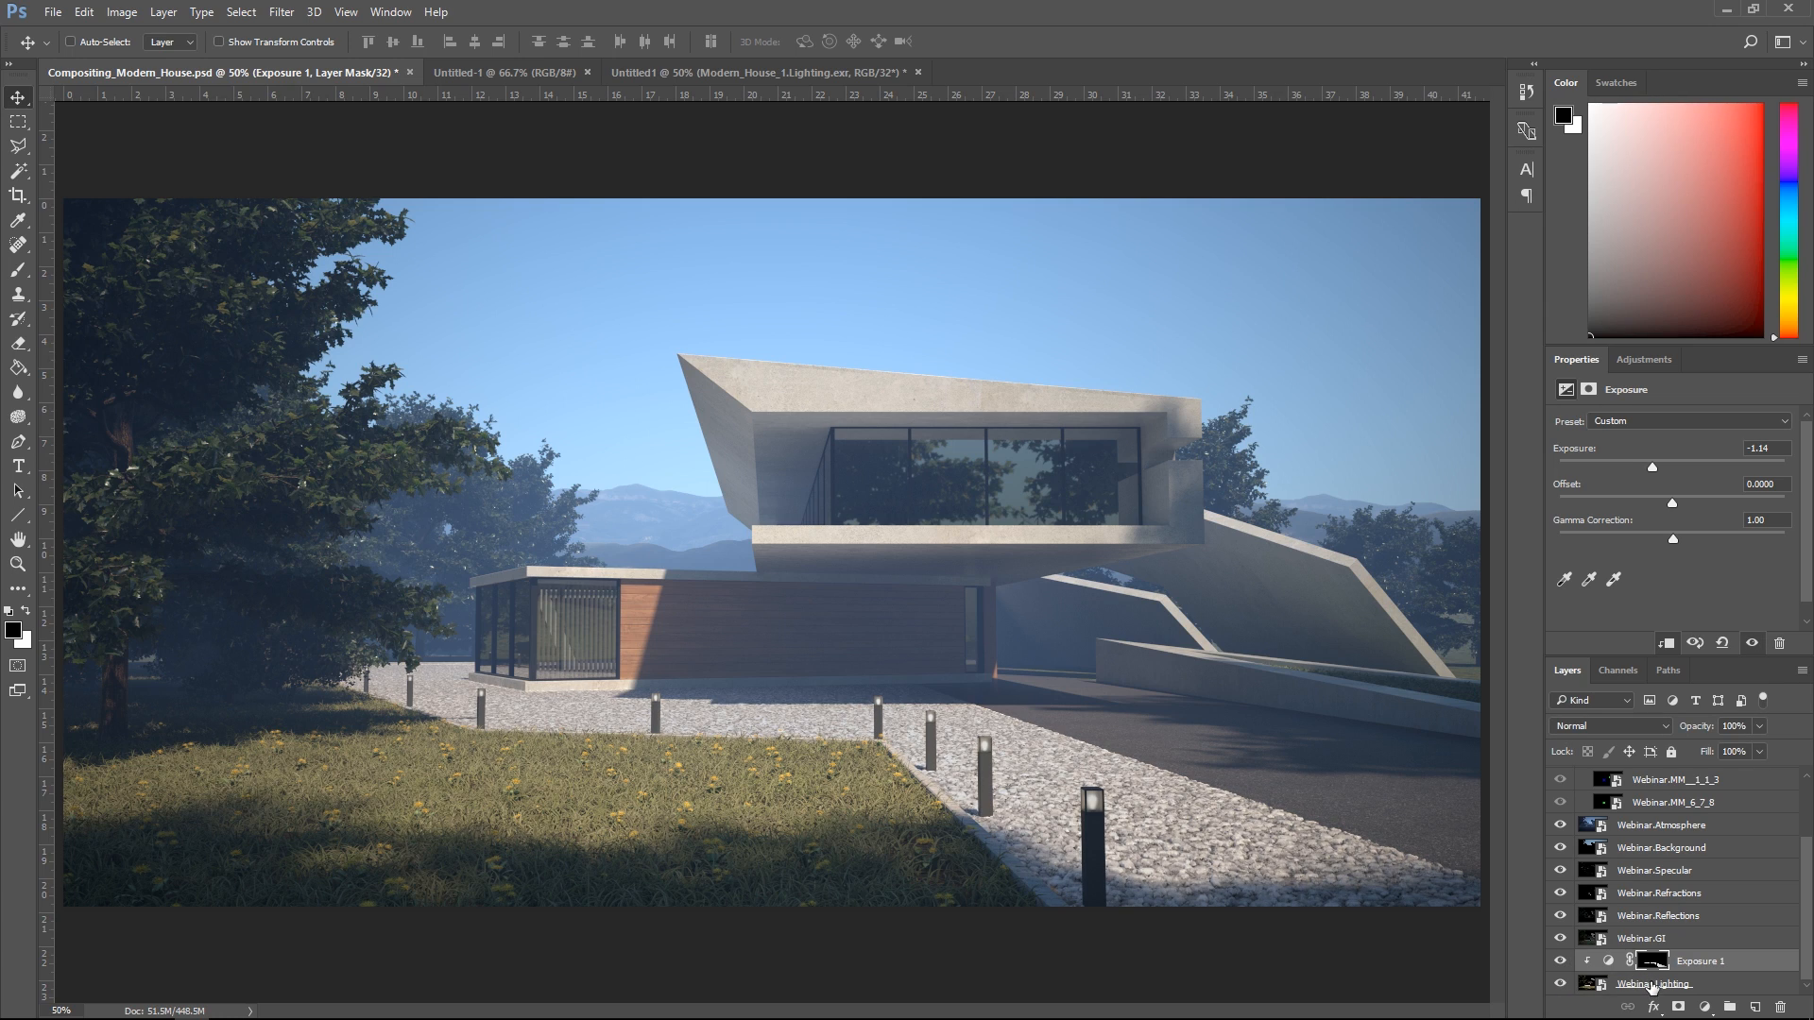
# Step: Load the upper concrete volume as a selection from Webinar.MM_4_5_6's red channel, with Webinar.MM_3_4_5 and the Multi Matte group hidden
pyautogui.click(1651, 986)
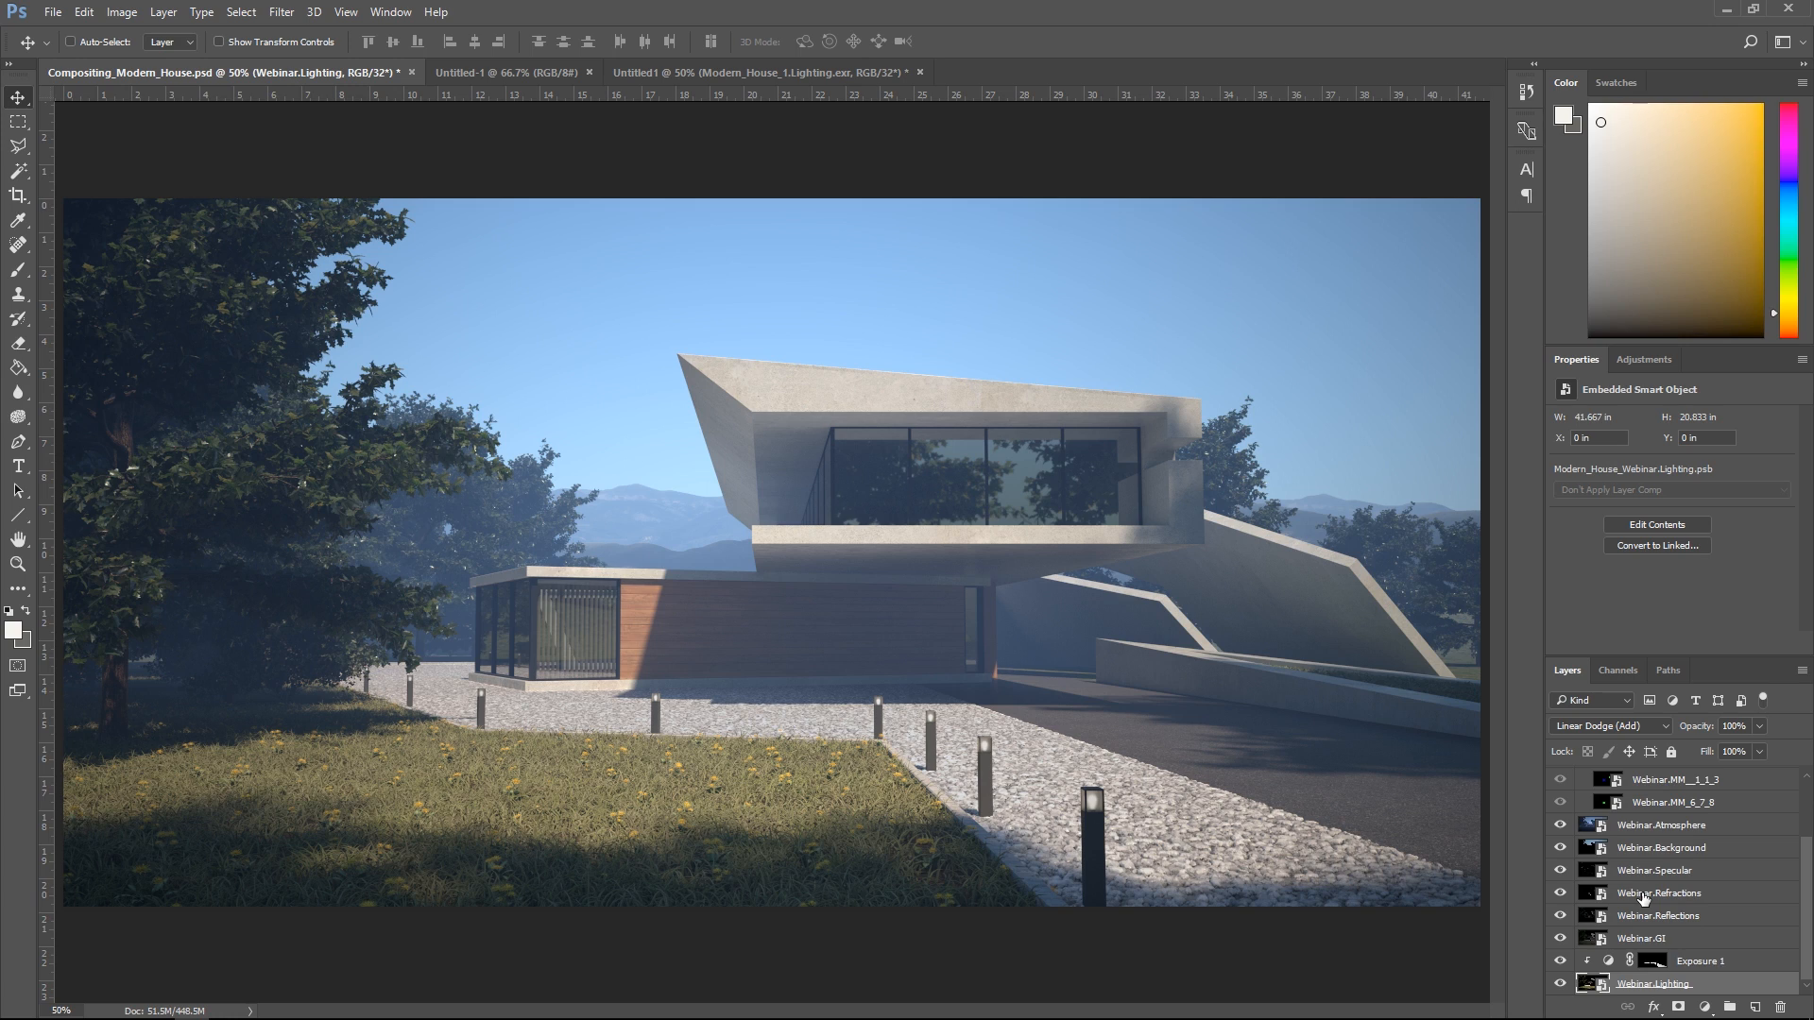
pyautogui.scroll(3, 1642, 898)
pyautogui.click(1635, 826)
pyautogui.click(1560, 800)
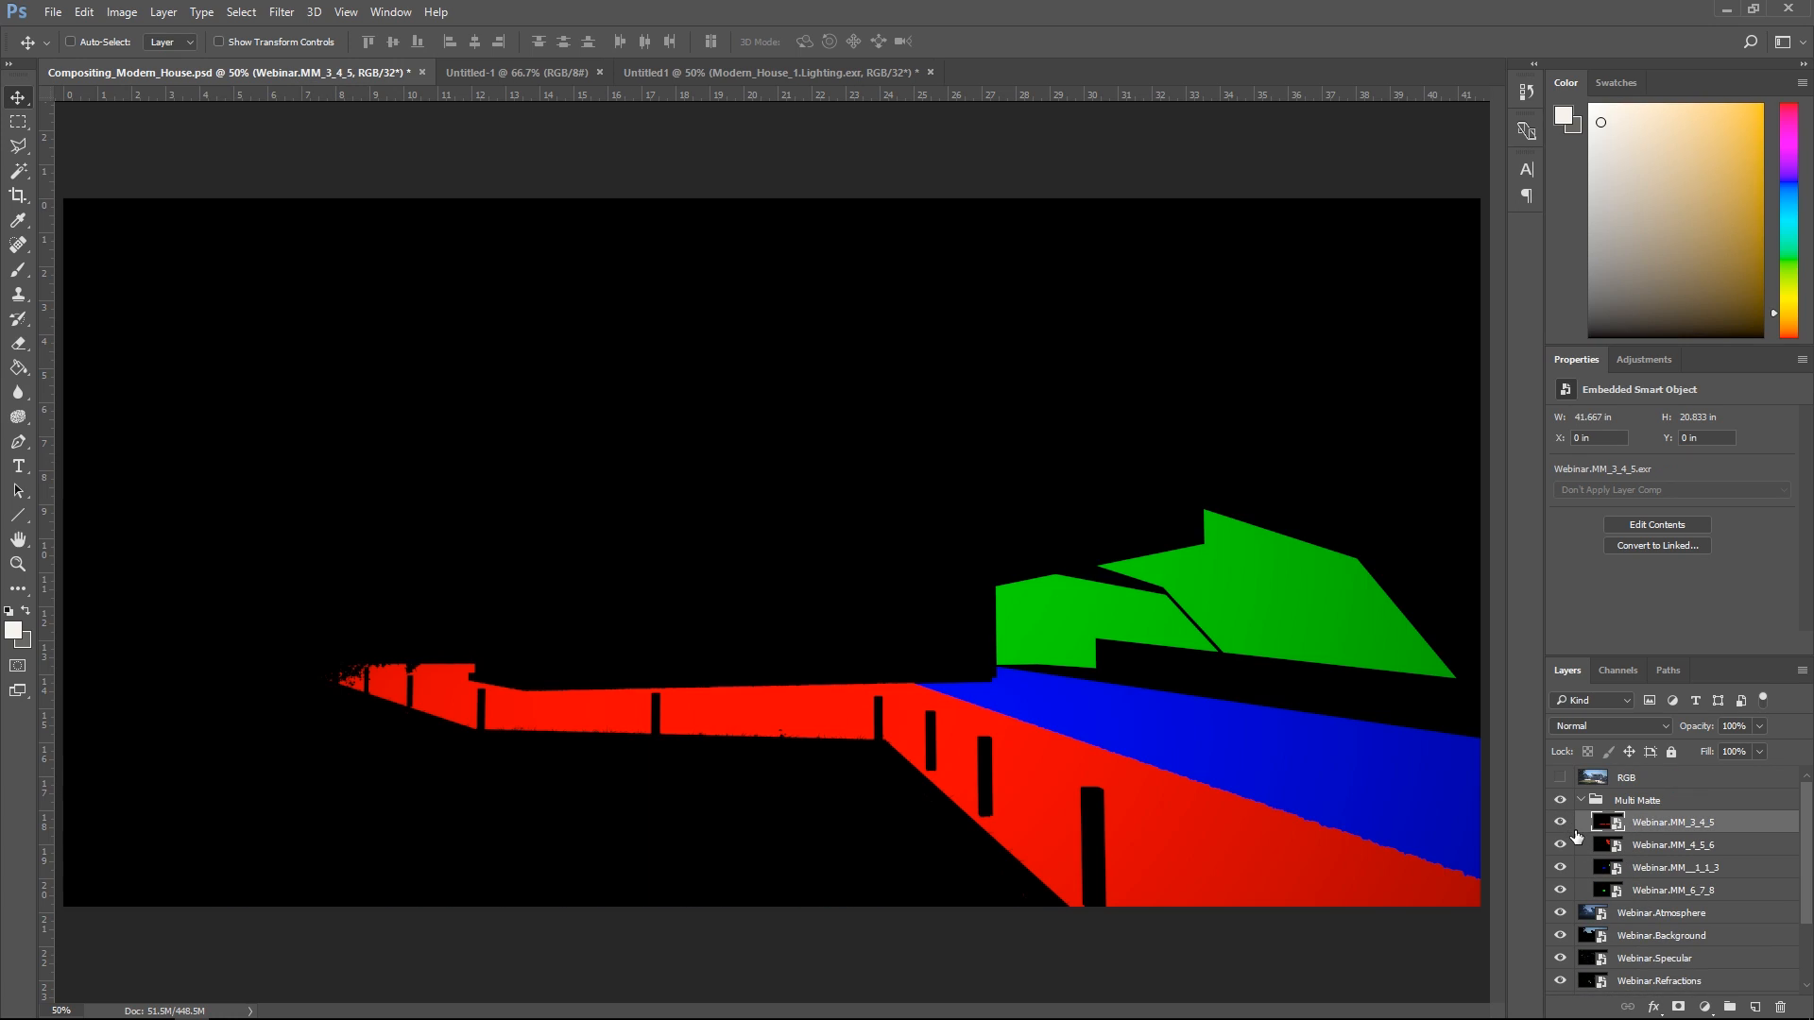
pyautogui.click(1560, 822)
pyautogui.click(1644, 847)
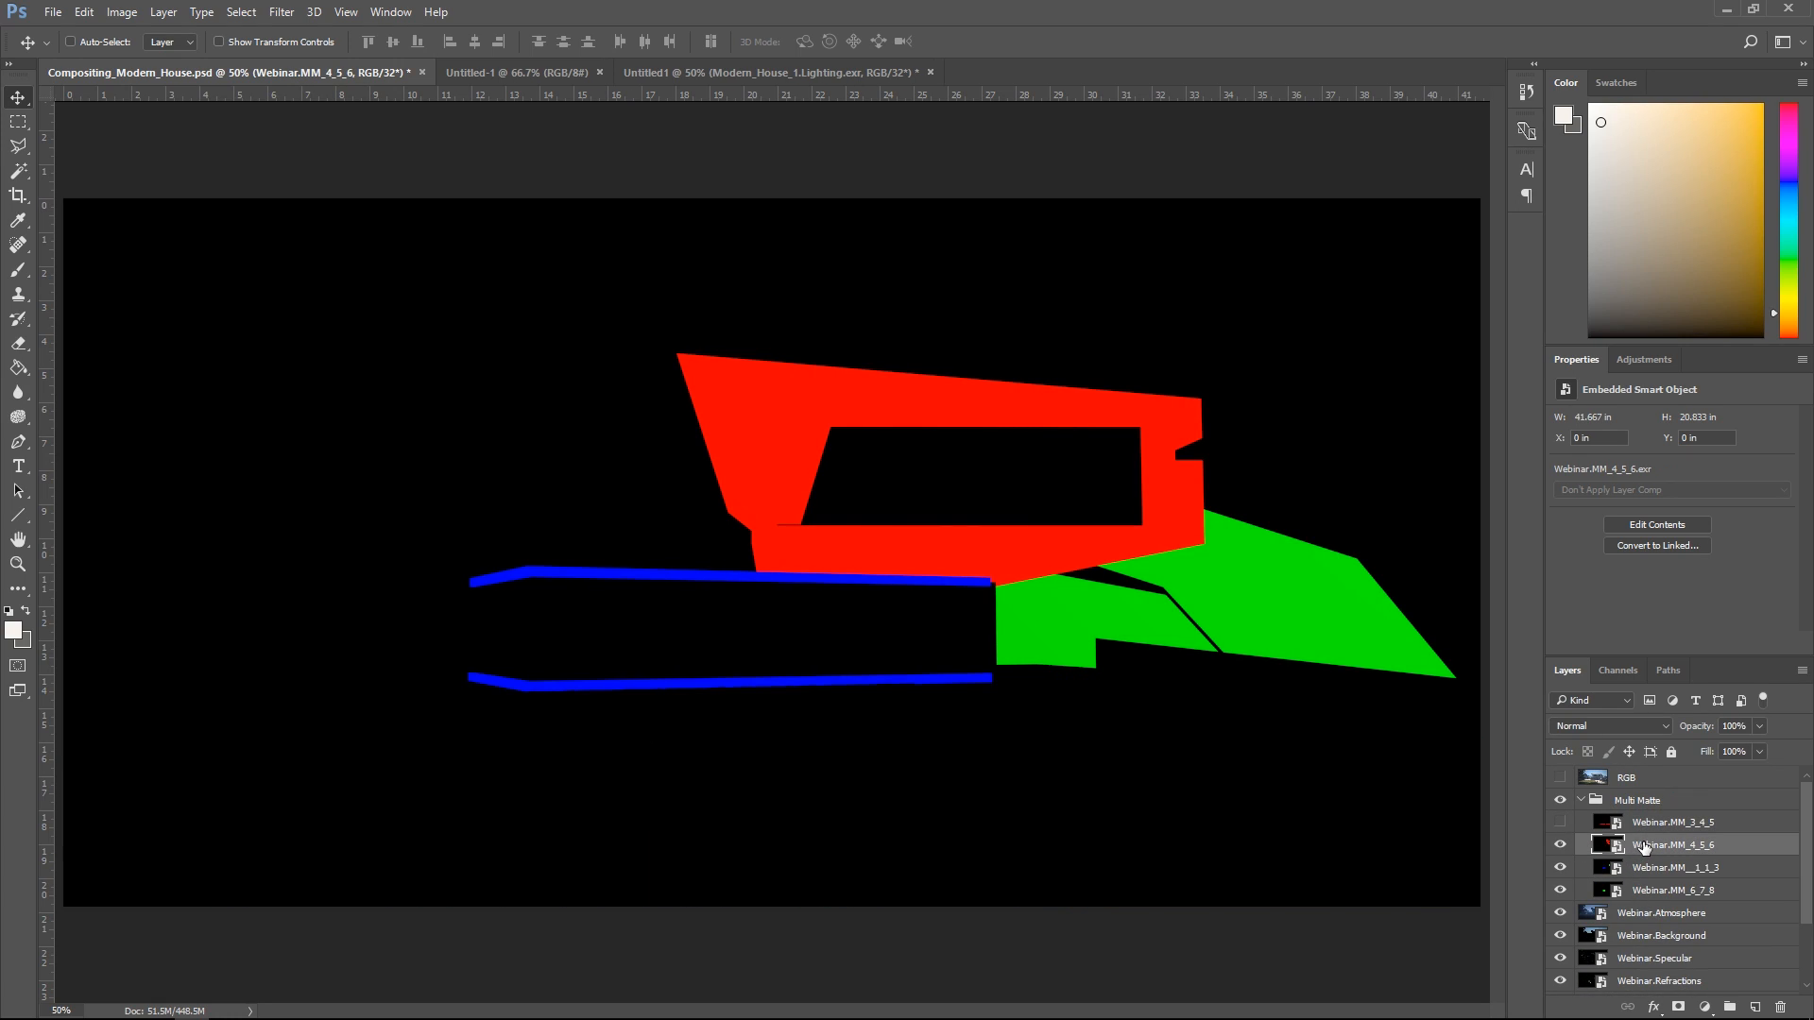
pyautogui.click(1610, 672)
pyautogui.keyDown('ctrl'); pyautogui.click(1589, 724); pyautogui.keyUp('ctrl')
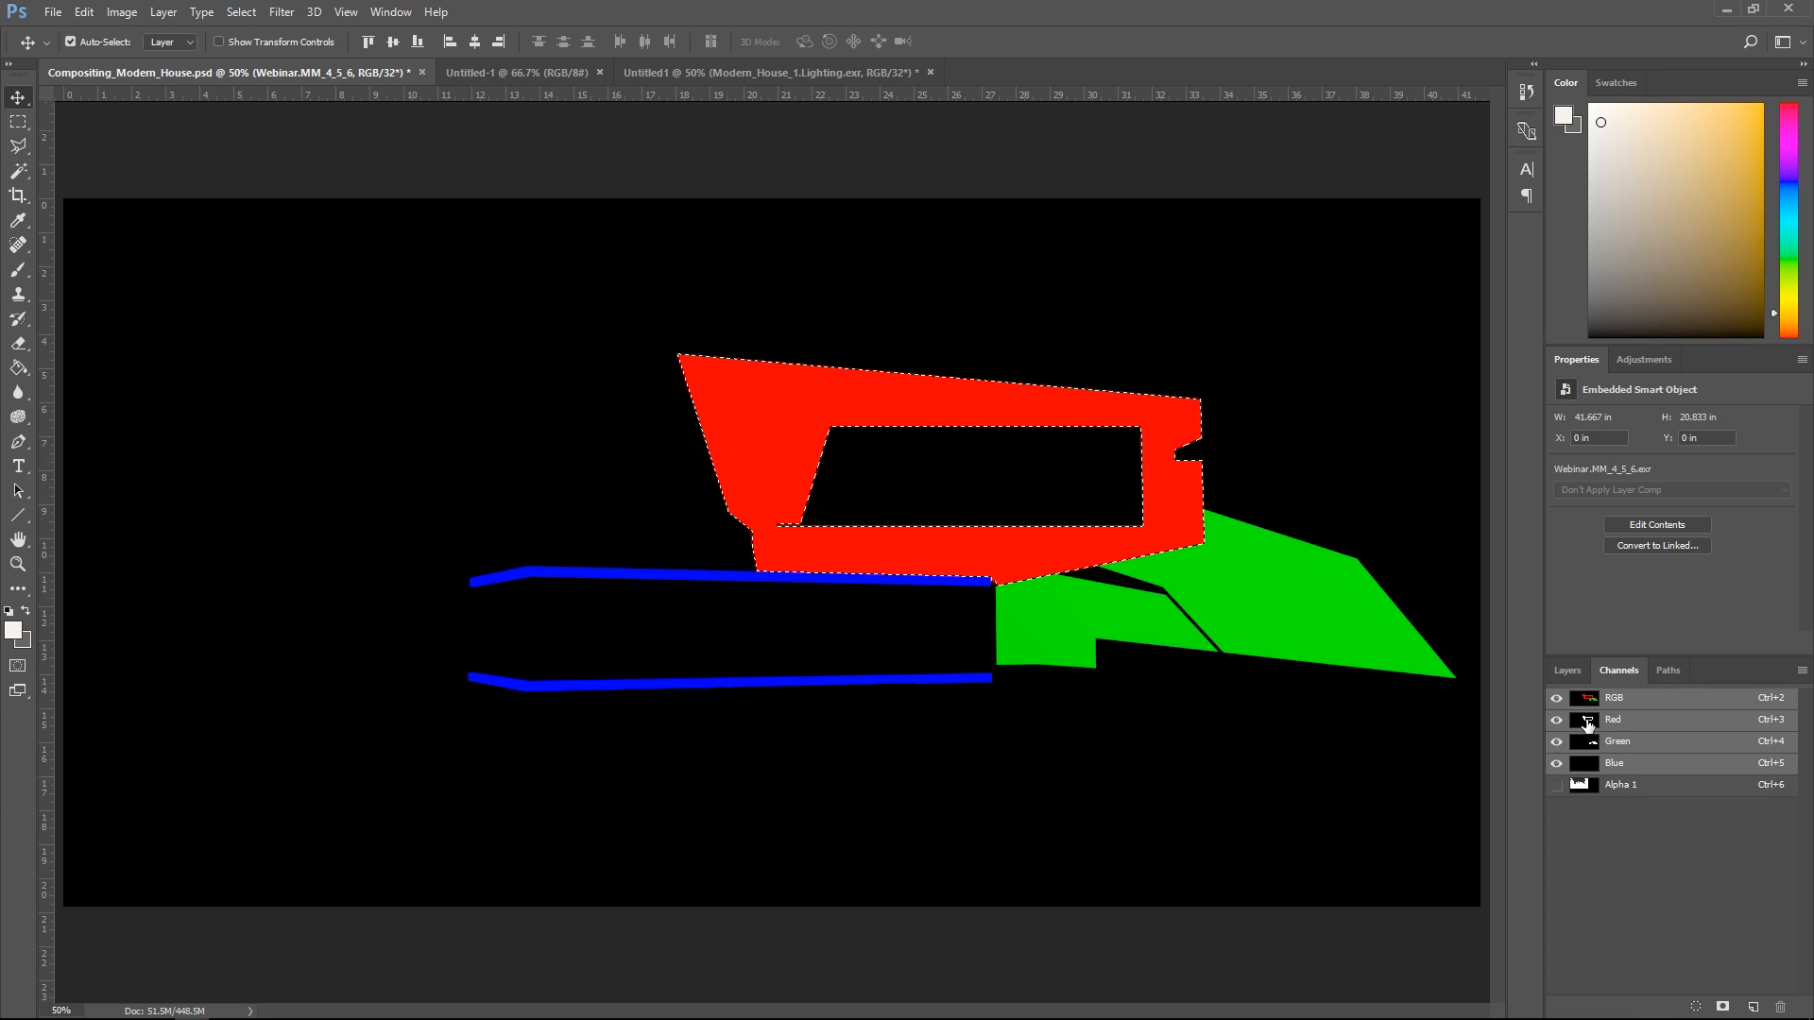
pyautogui.click(1561, 673)
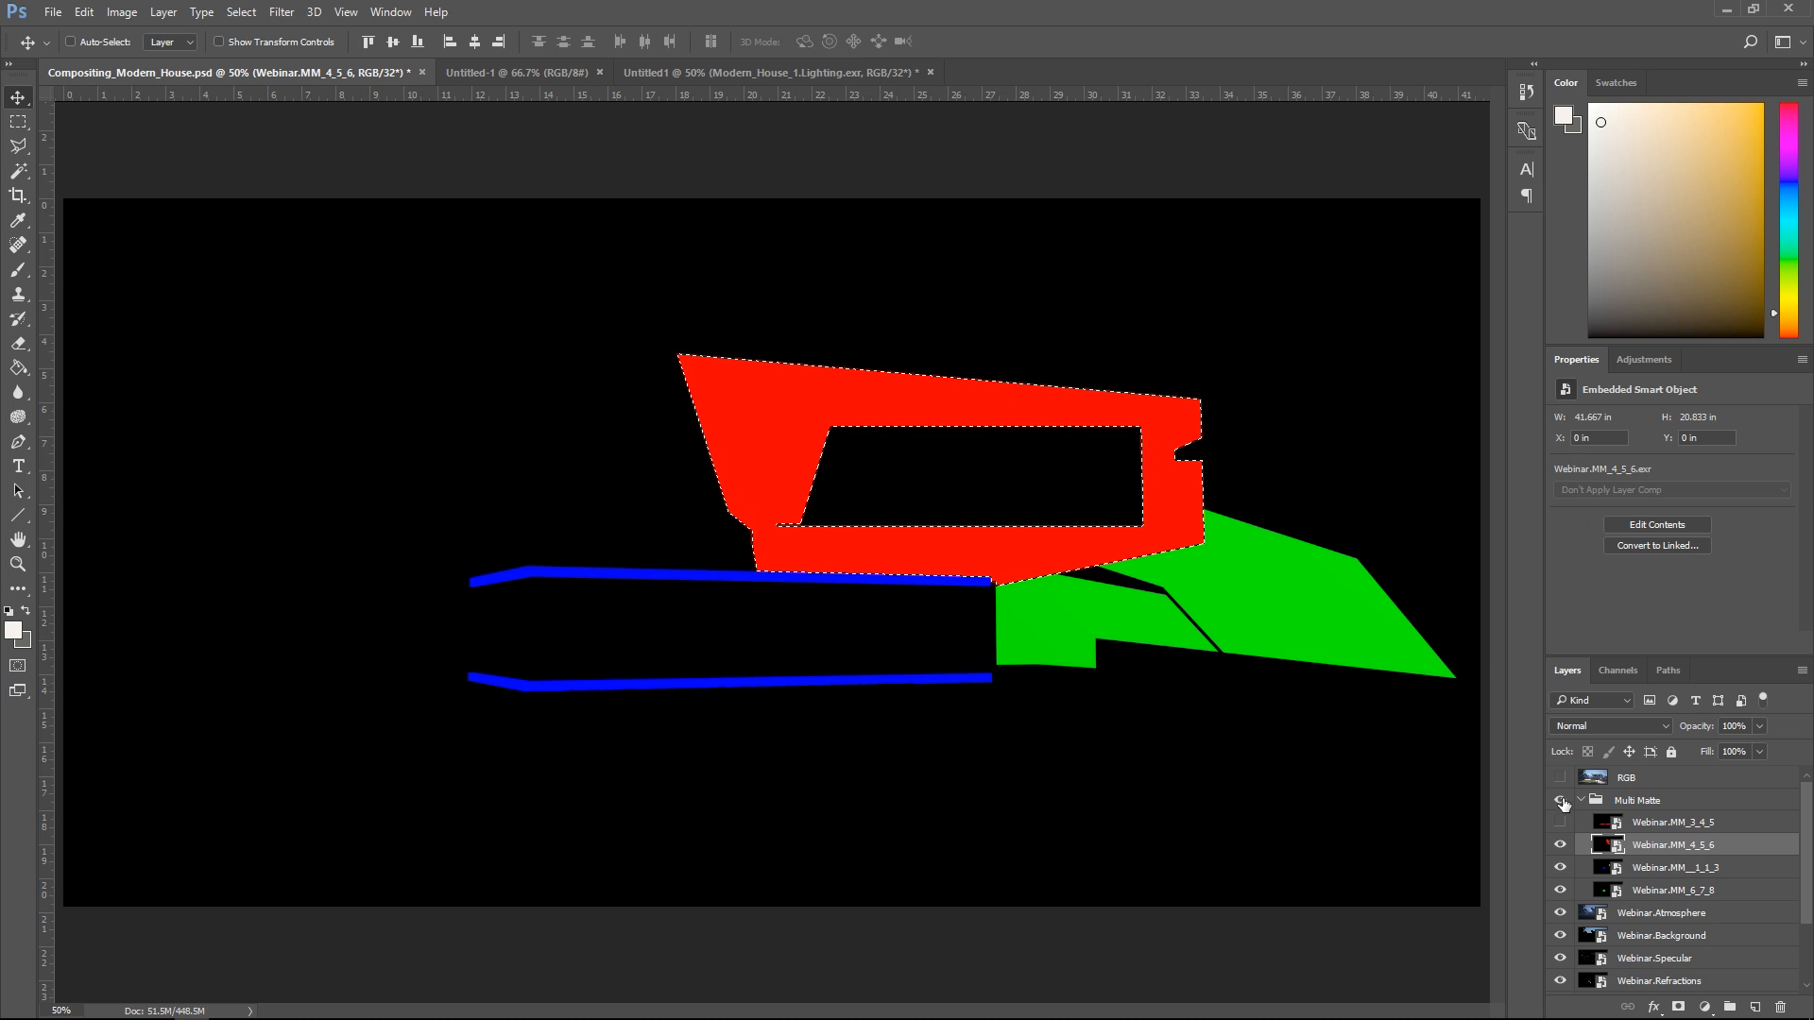
pyautogui.click(1561, 803)
# Step: Add a clipped Exposure adjustment of +0.25 for the selected concrete volume above Webinar.Lighting, and compare the image with and without it
pyautogui.click(1654, 984)
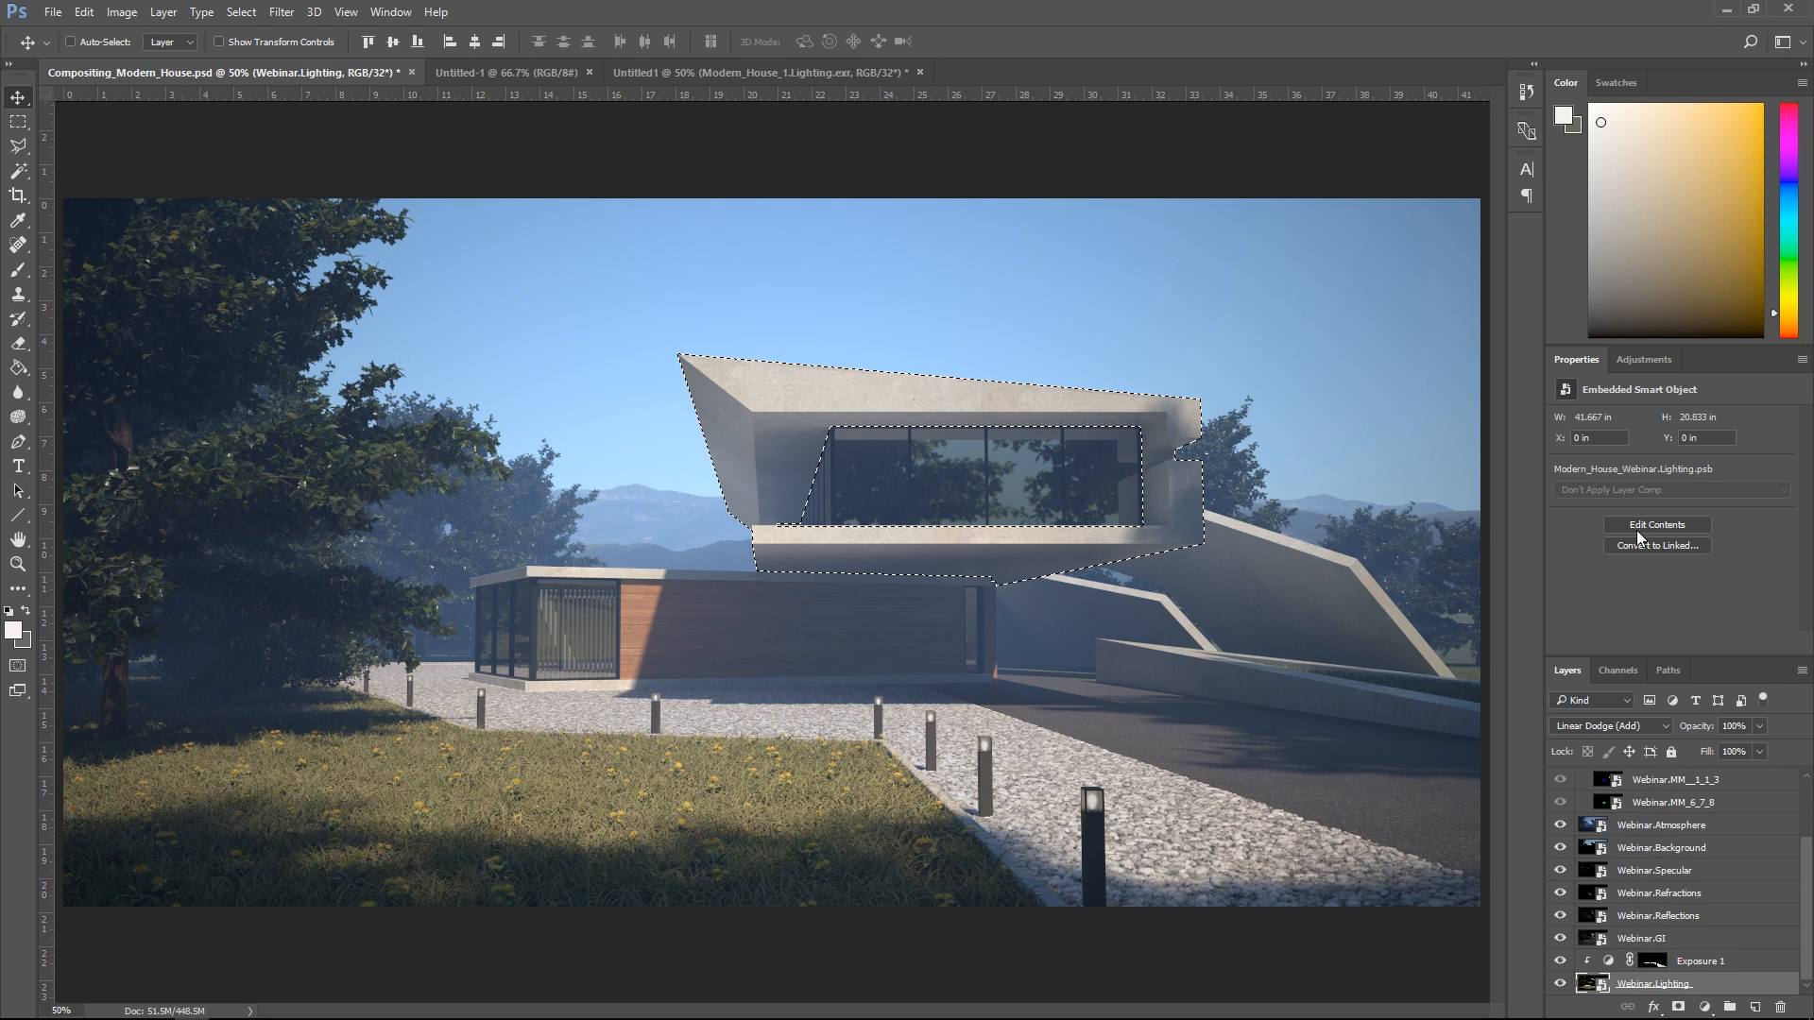
pyautogui.click(1636, 367)
pyautogui.click(1665, 405)
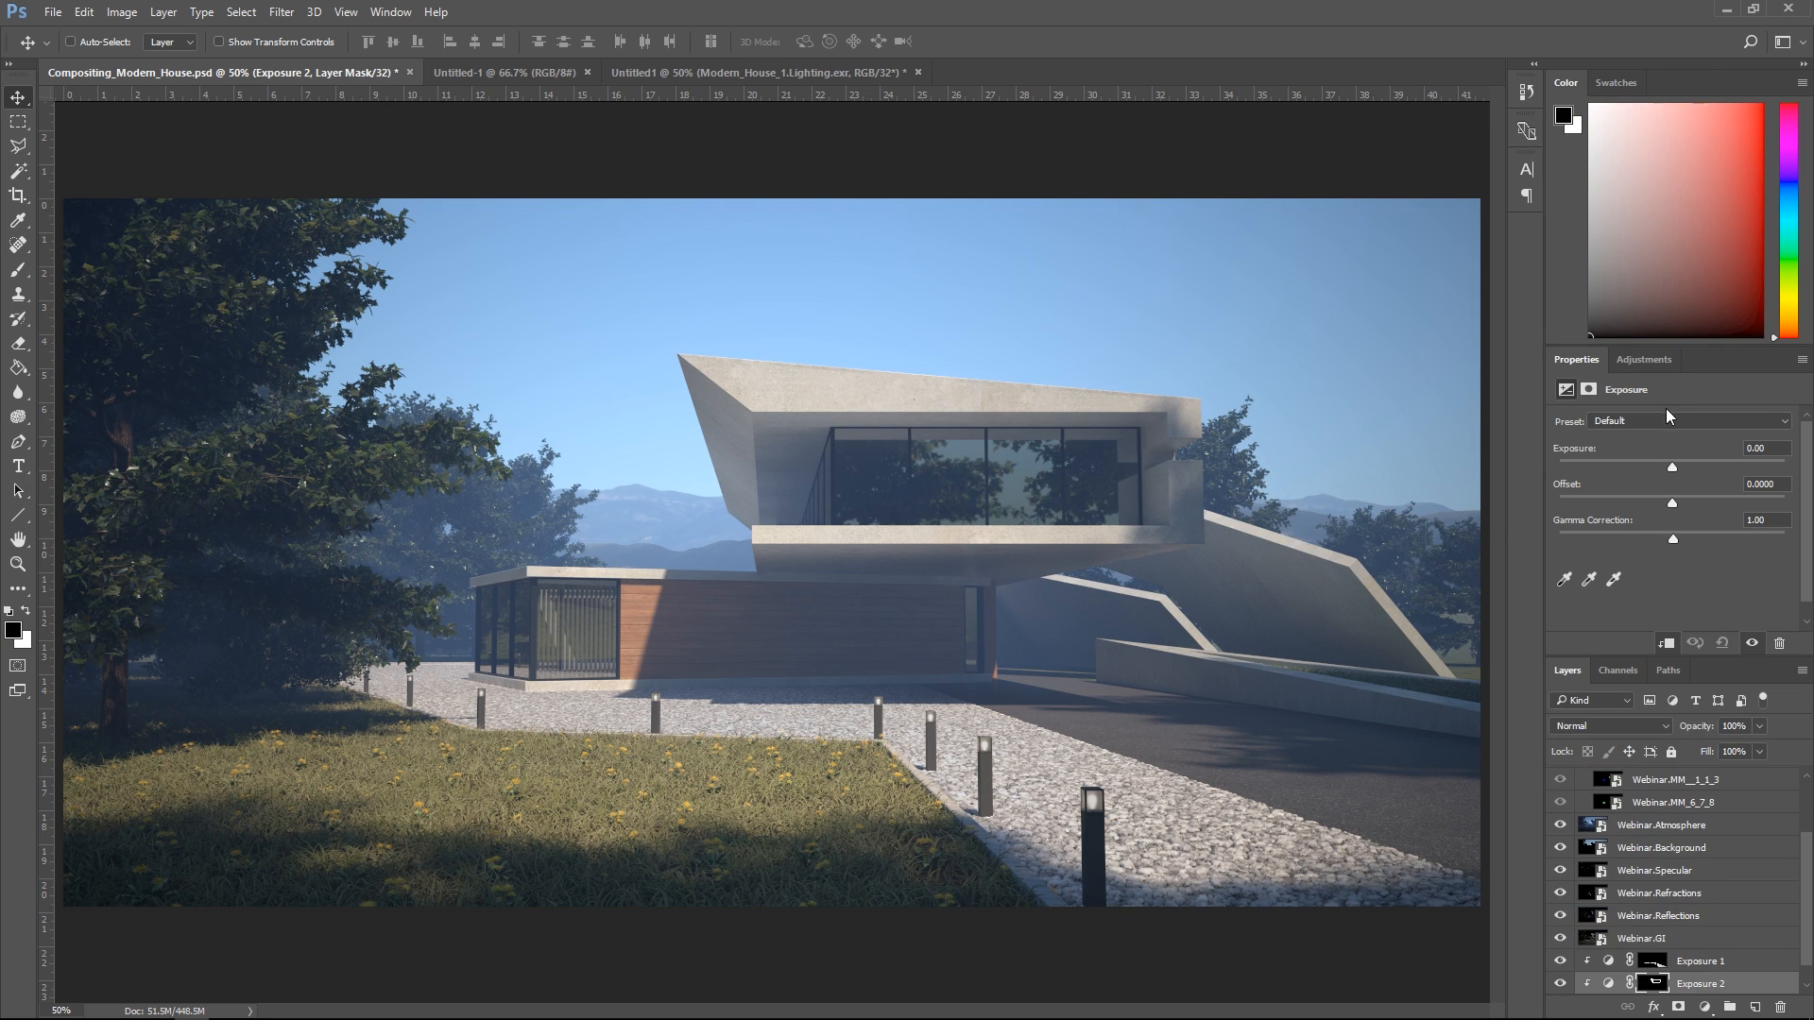
pyautogui.moveTo(1672, 467); pyautogui.dragTo(1676, 467)
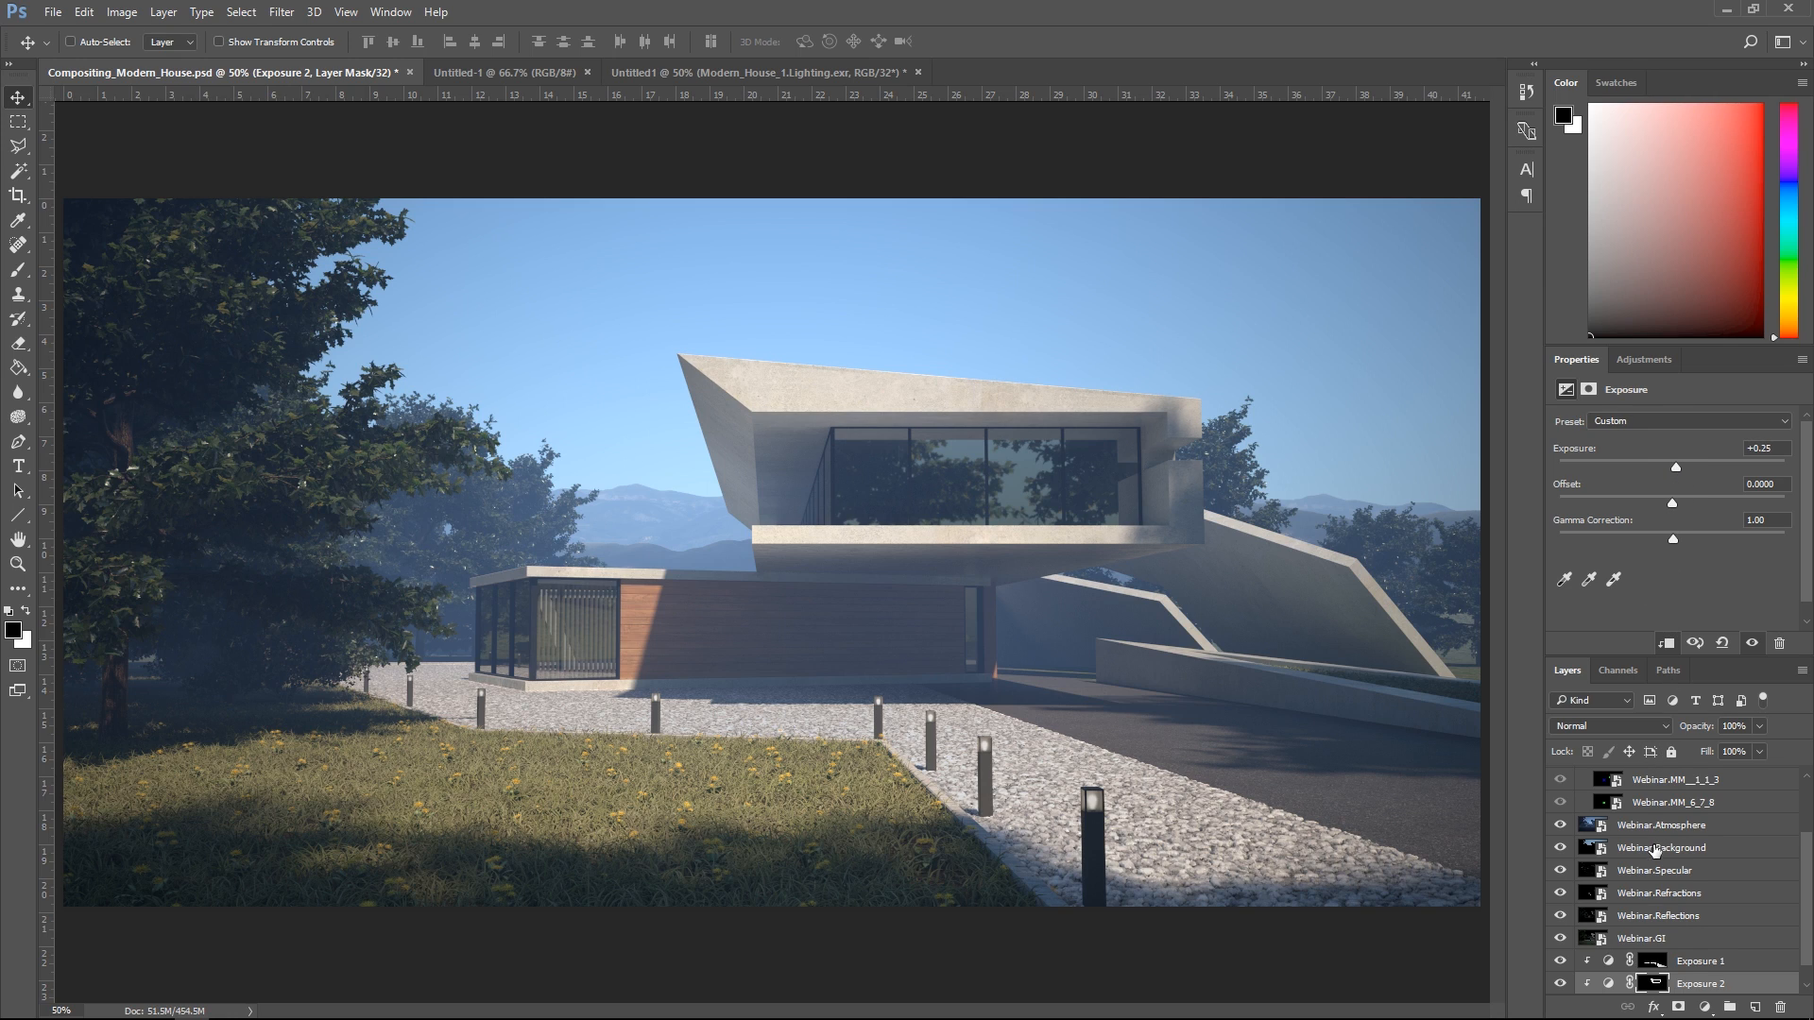
pyautogui.scroll(-1, 1589, 933)
pyautogui.click(1562, 963)
pyautogui.click(1563, 966)
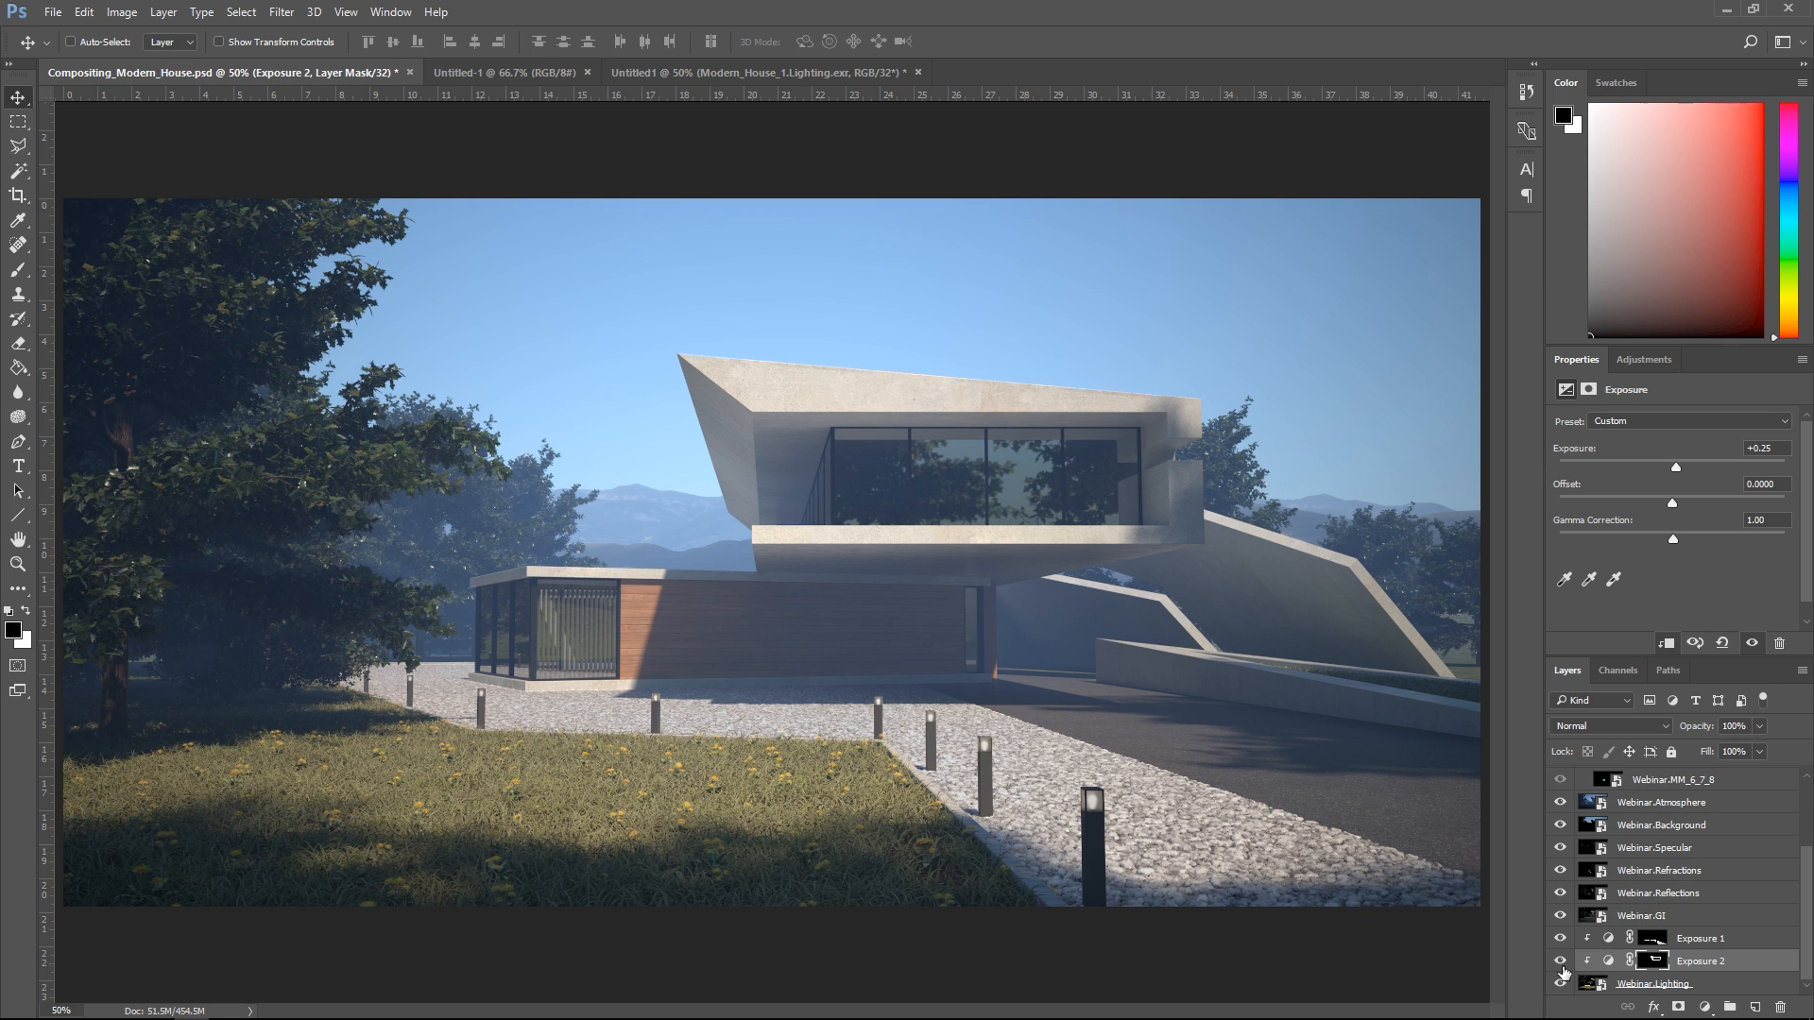
pyautogui.click(1563, 965)
pyautogui.click(1563, 965)
# Step: Set the gravel path's Exposure adjustment to -0.64 and select the Webinar.GI layer
pyautogui.click(1608, 940)
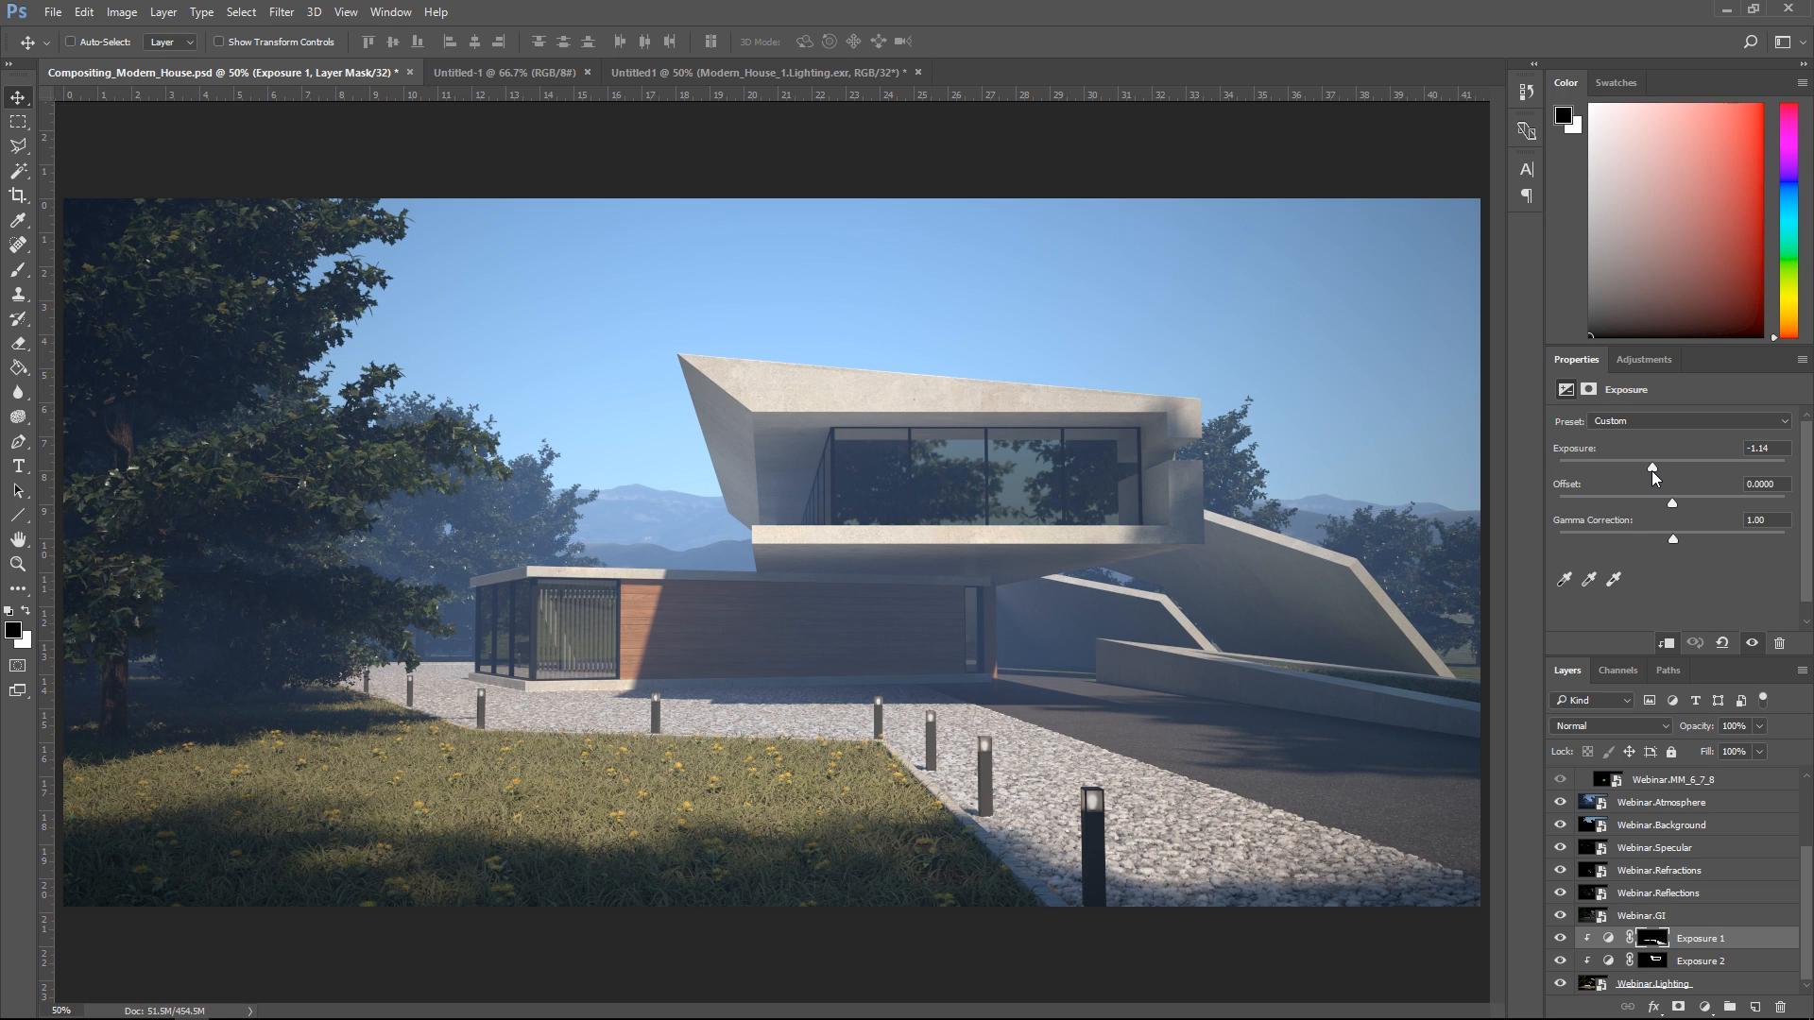
pyautogui.moveTo(1655, 469); pyautogui.dragTo(1659, 469)
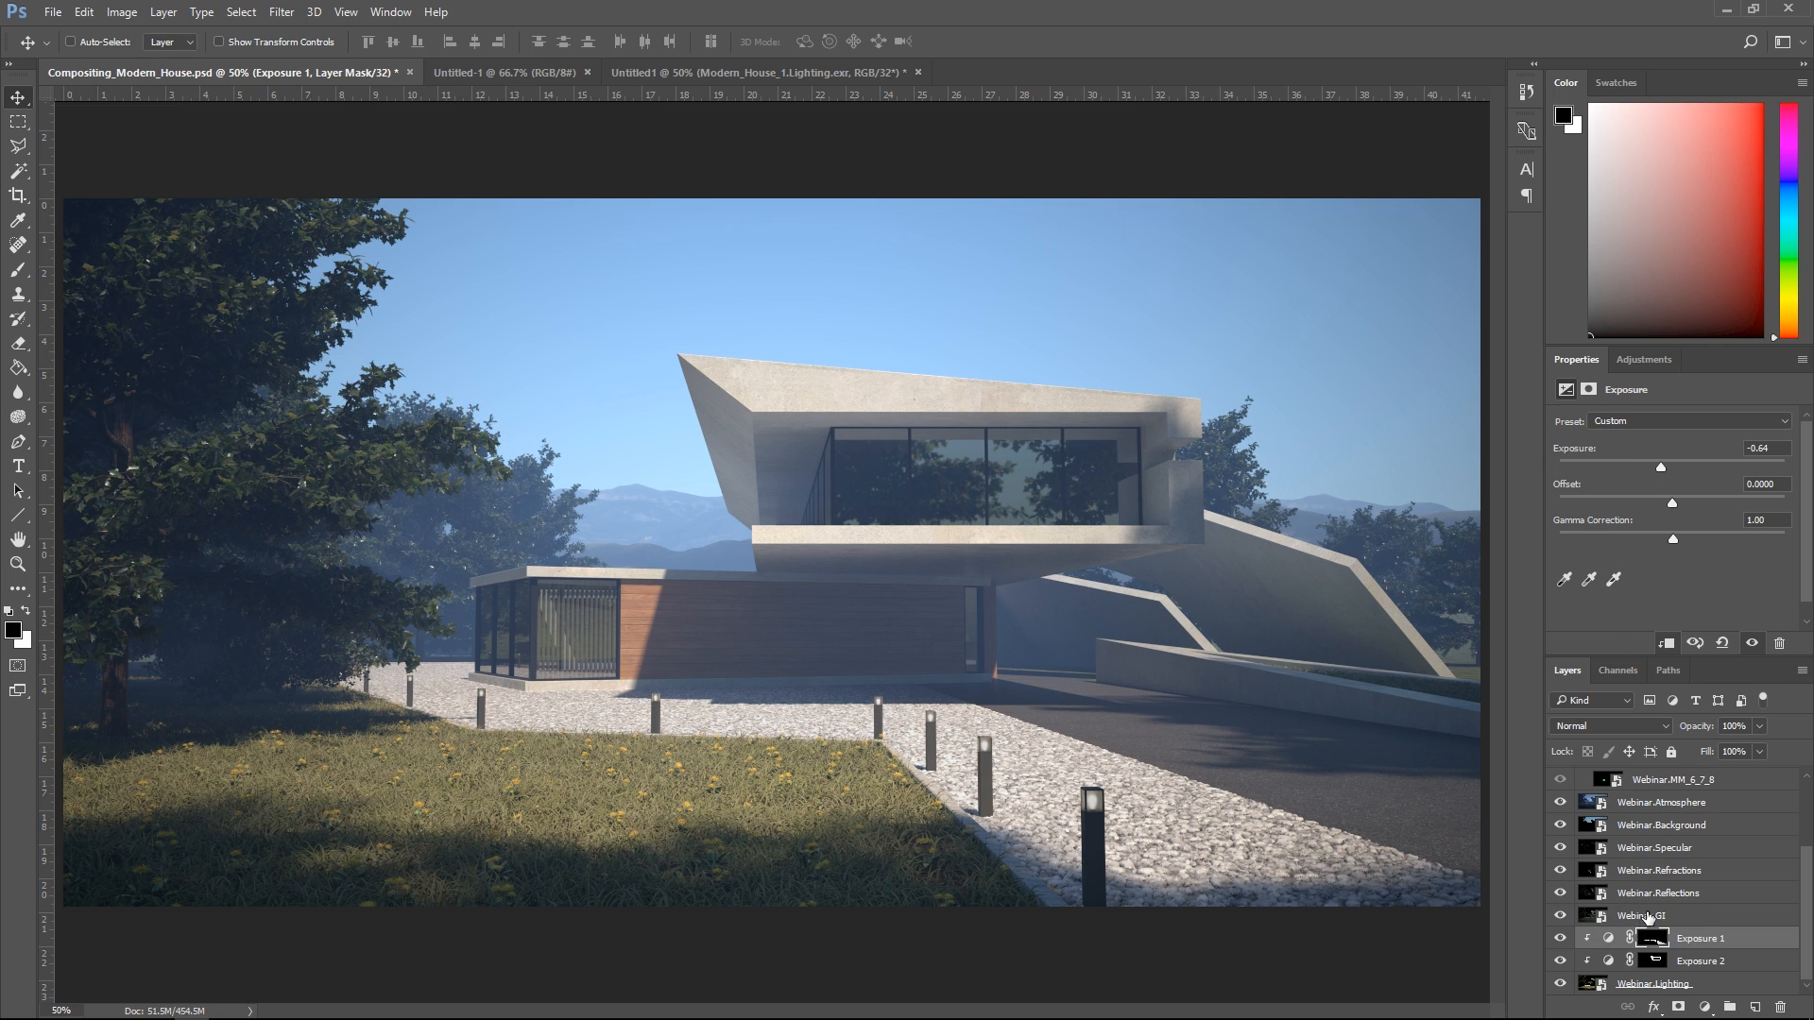
pyautogui.click(1649, 916)
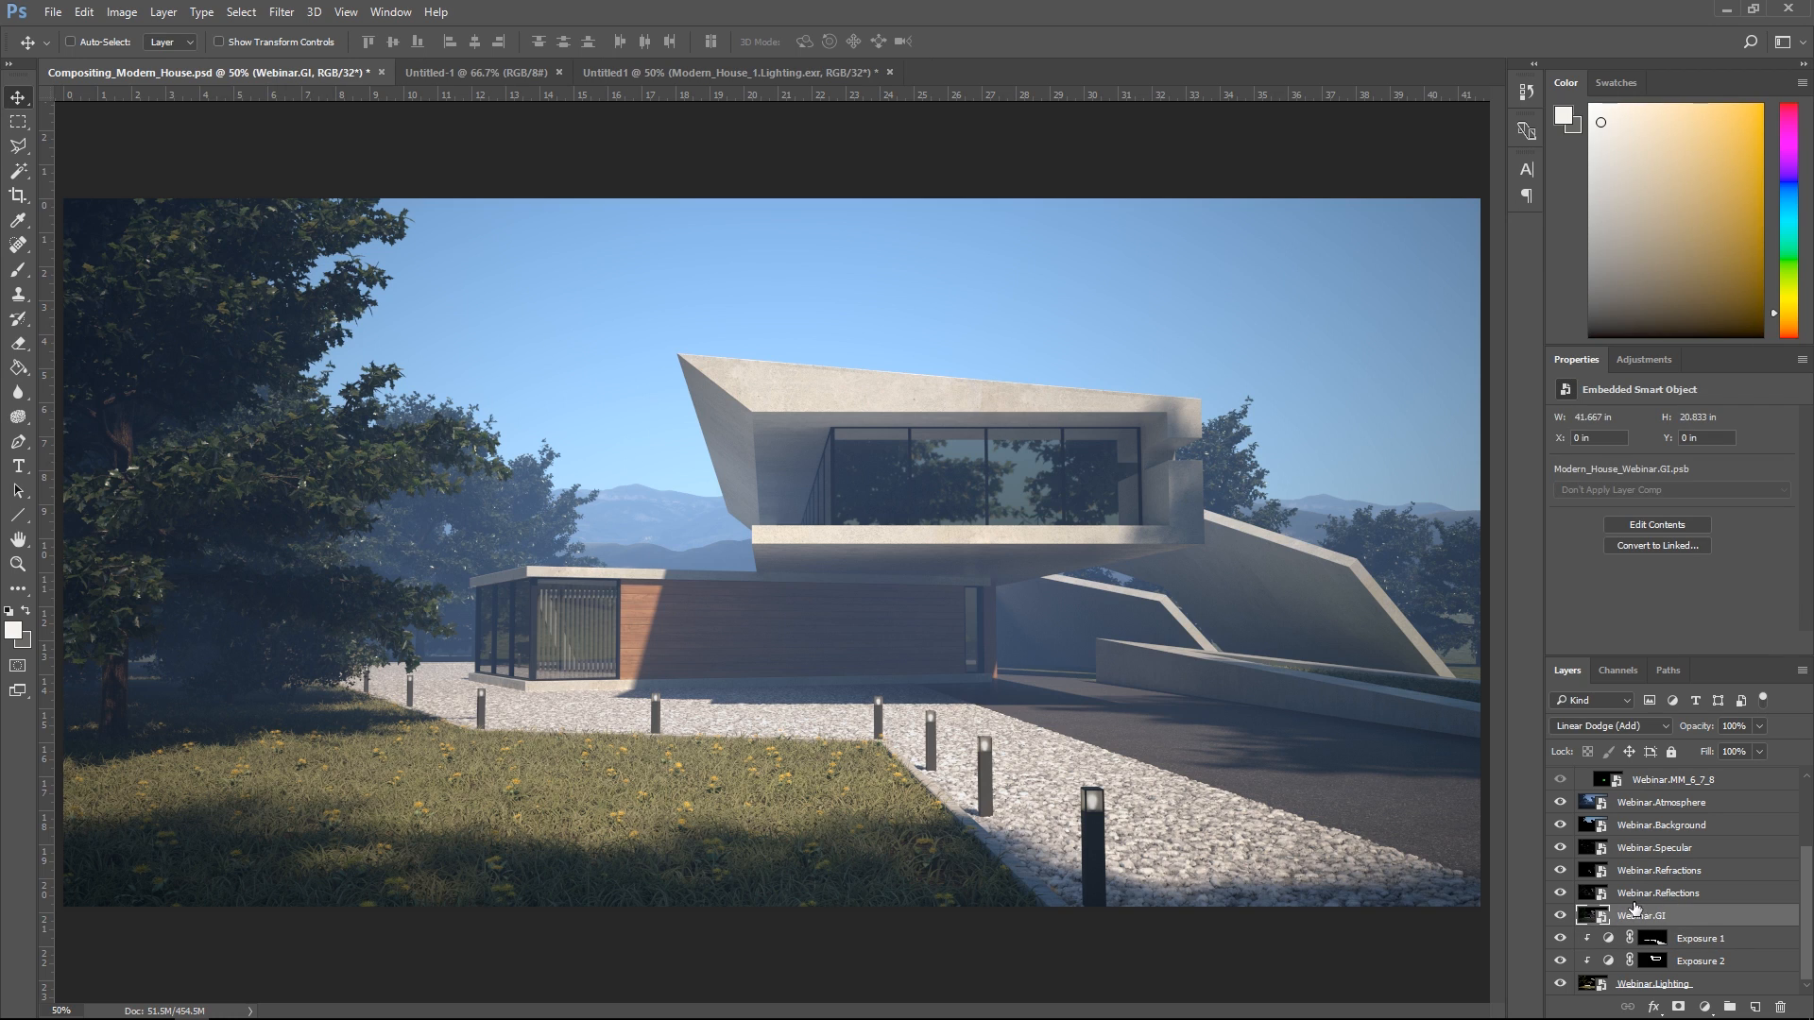
# Step: Add an Exposure adjustment of +0.70 clipped to Webinar.GI, and compare the image with and without it
pyautogui.click(1643, 360)
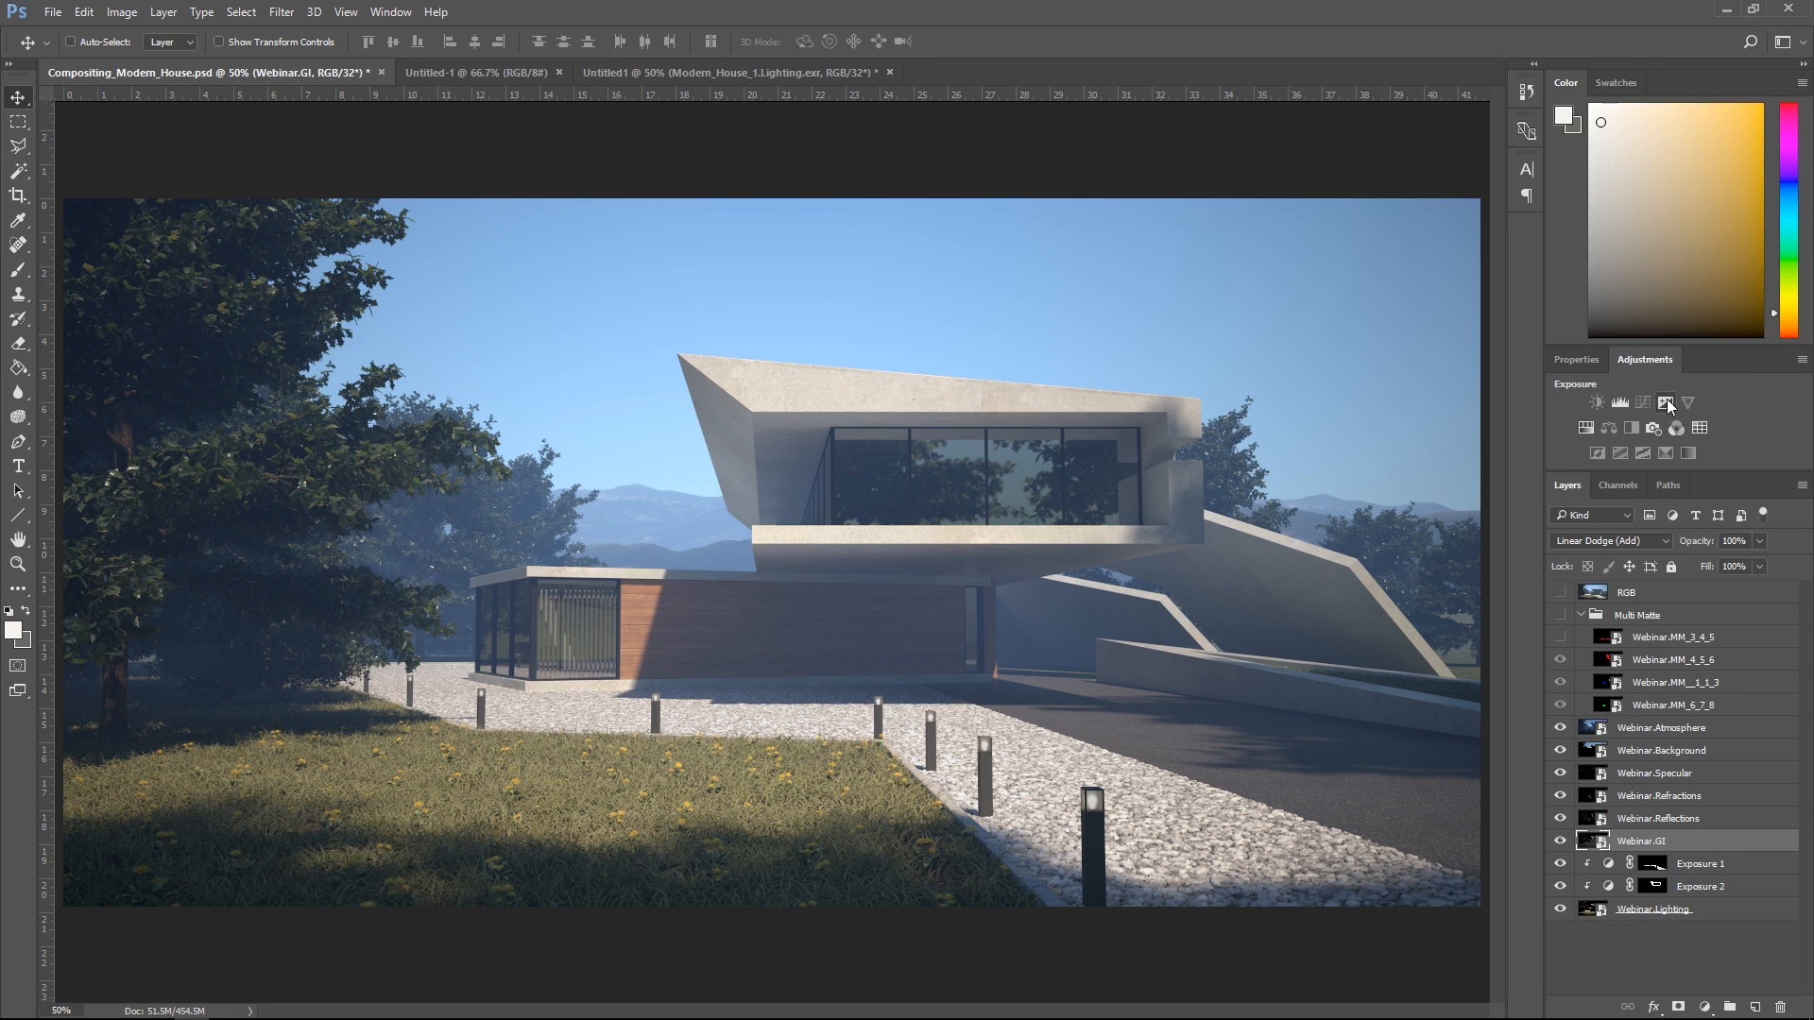
pyautogui.click(1655, 409)
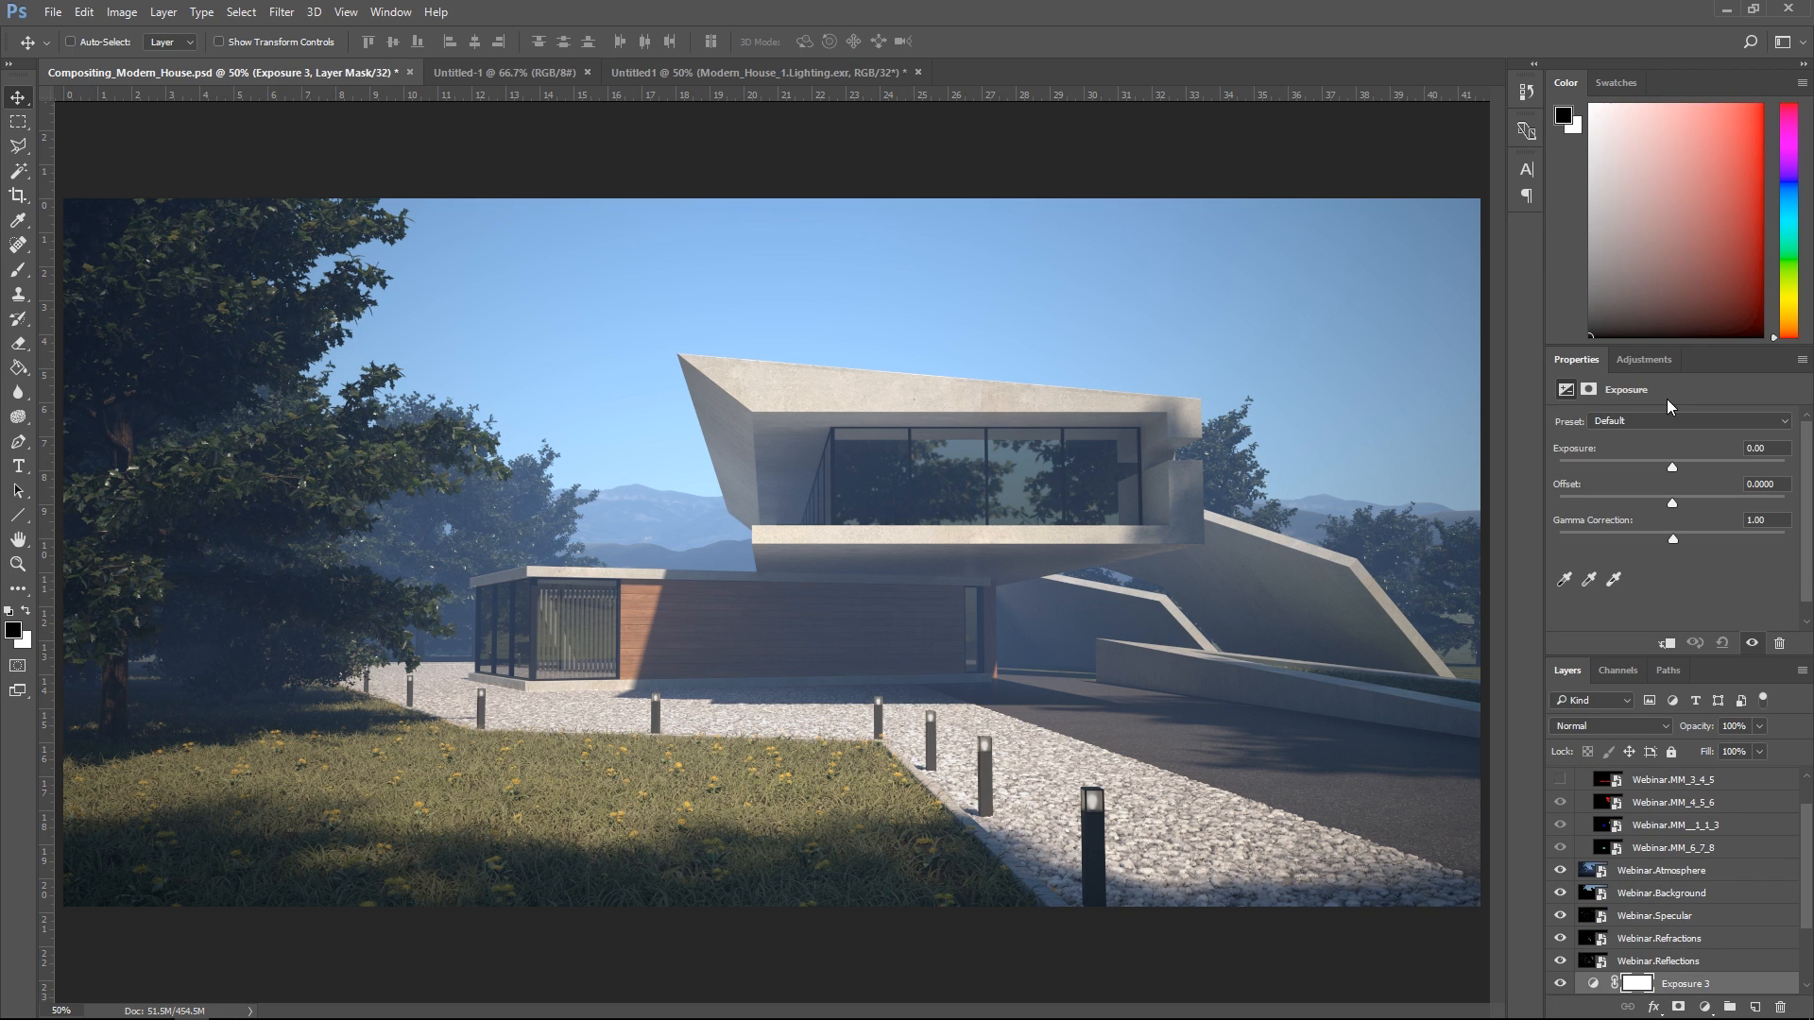
pyautogui.click(1674, 466)
pyautogui.click(1668, 643)
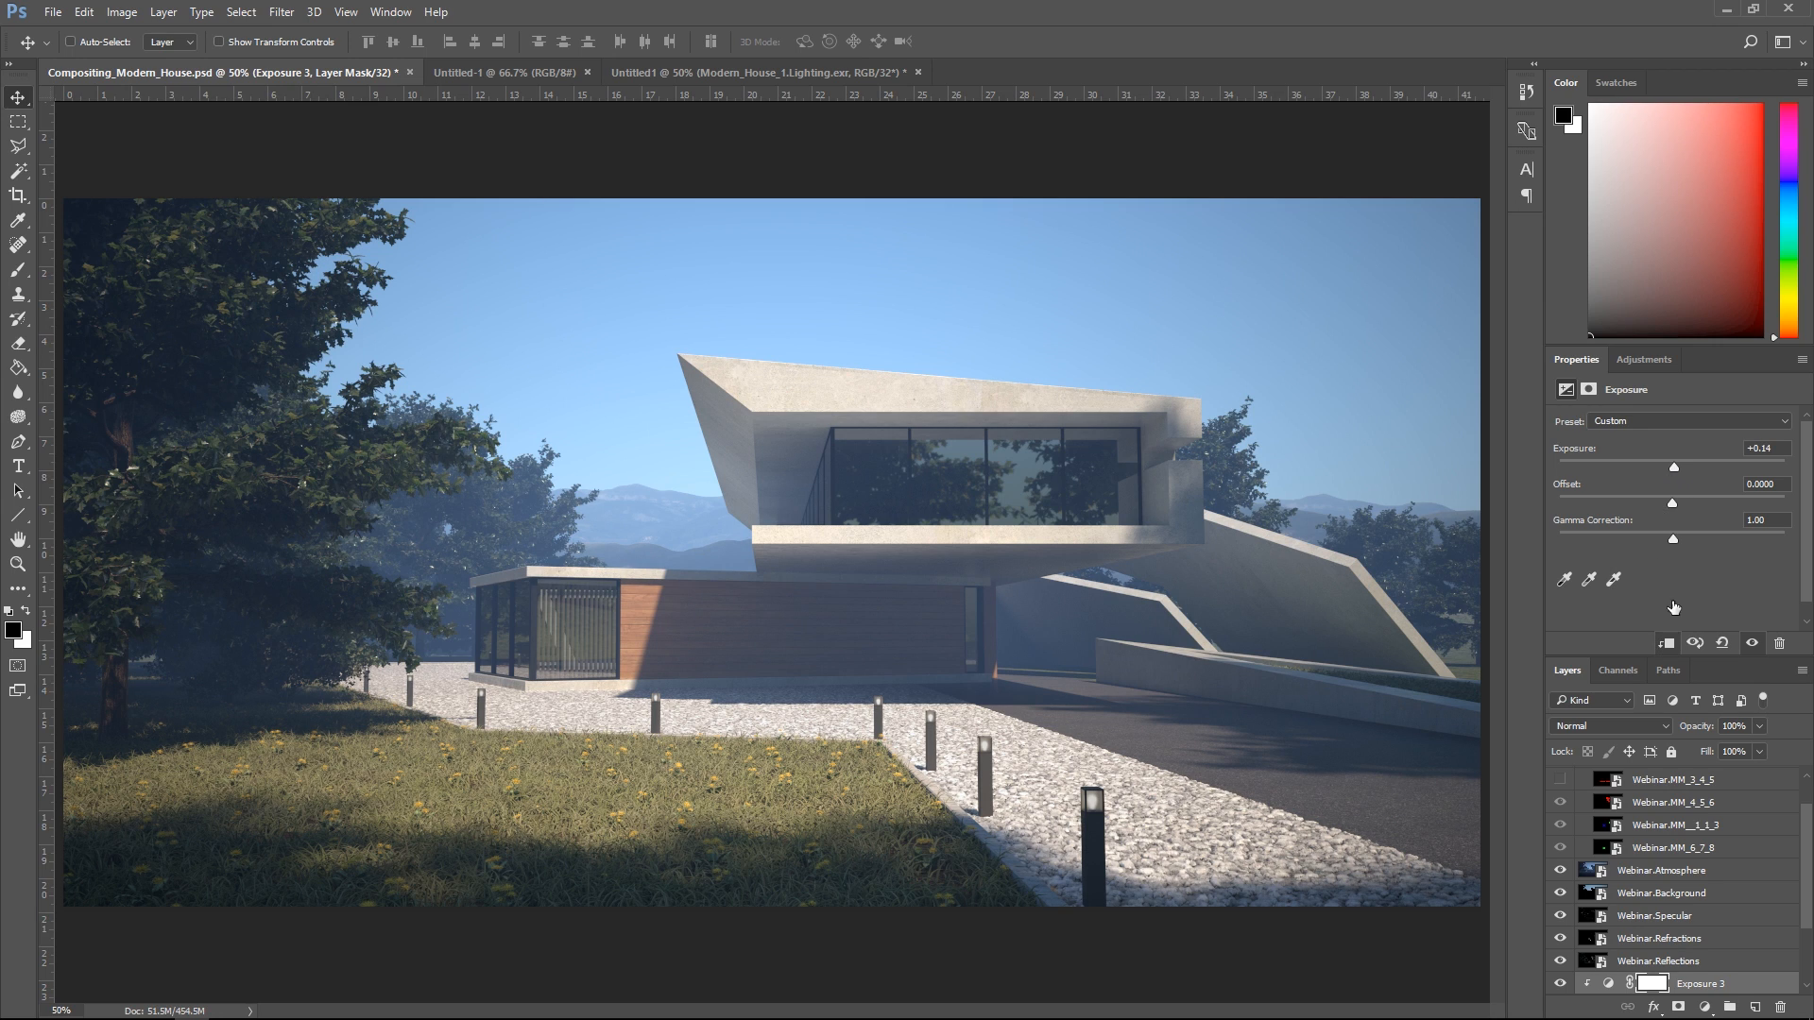
pyautogui.moveTo(1680, 469); pyautogui.dragTo(1683, 470)
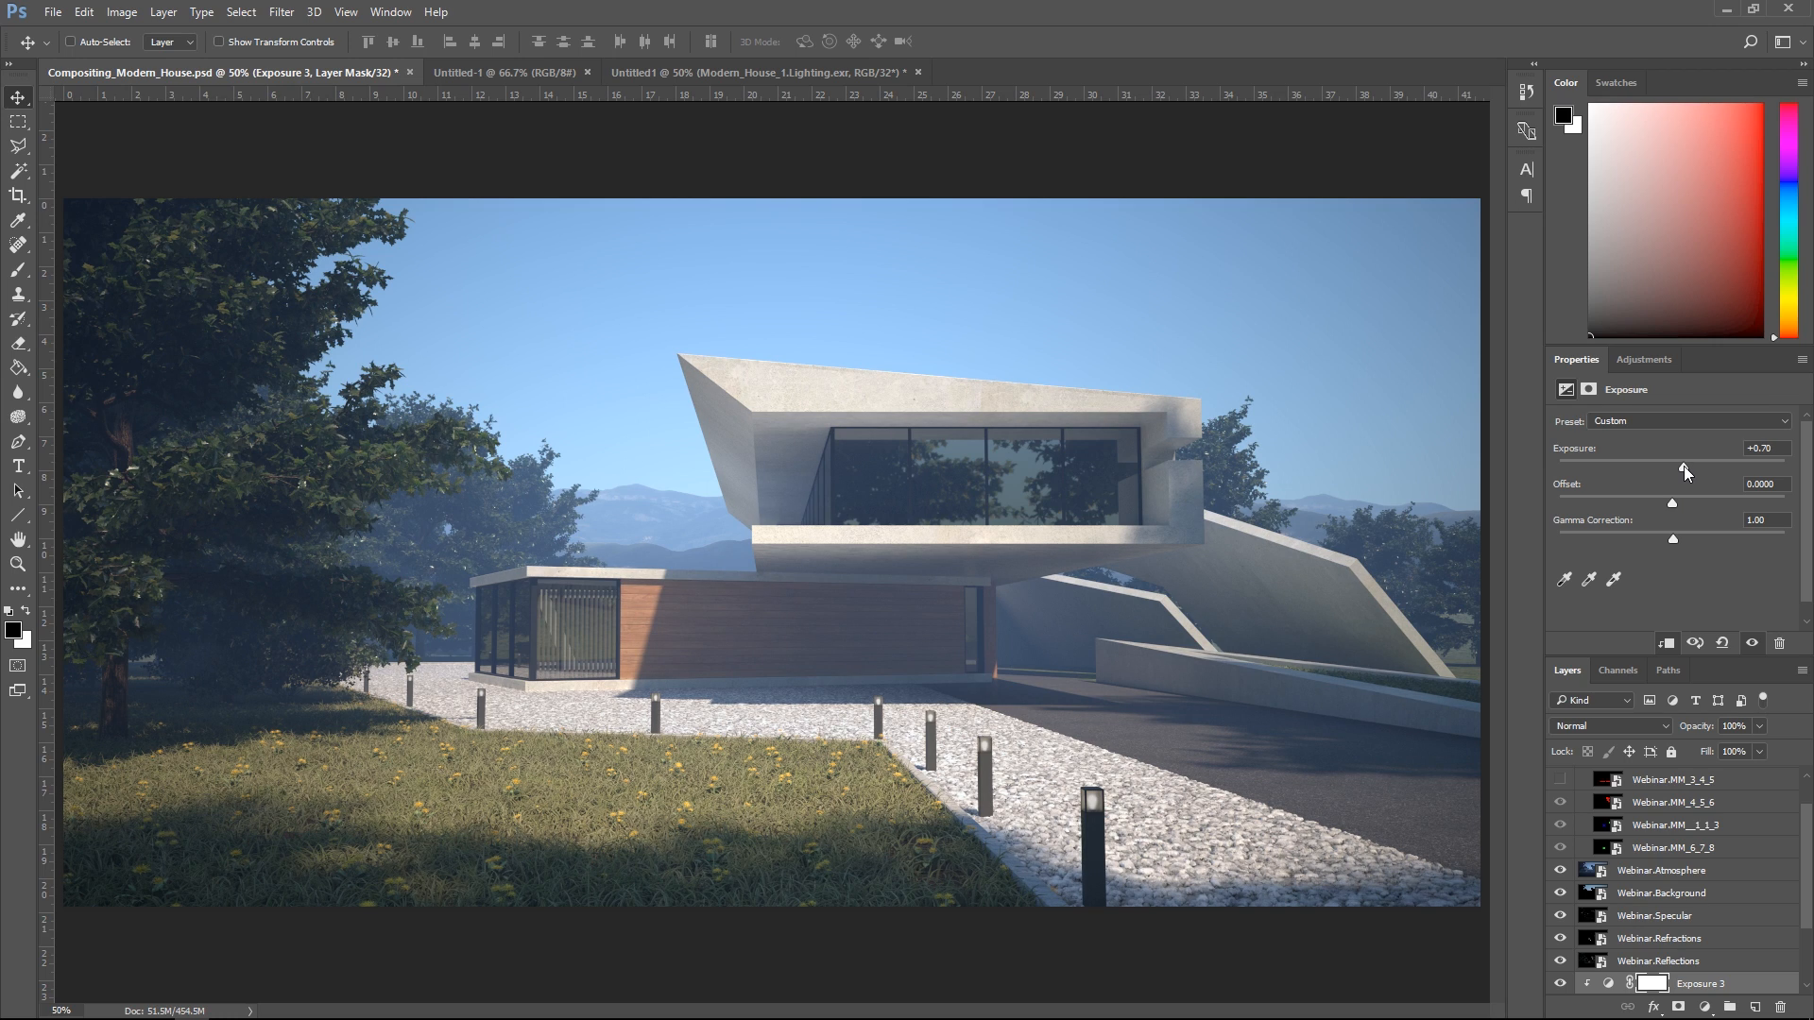
pyautogui.scroll(-2, 1593, 888)
pyautogui.click(1560, 895)
pyautogui.click(1559, 895)
pyautogui.click(1560, 895)
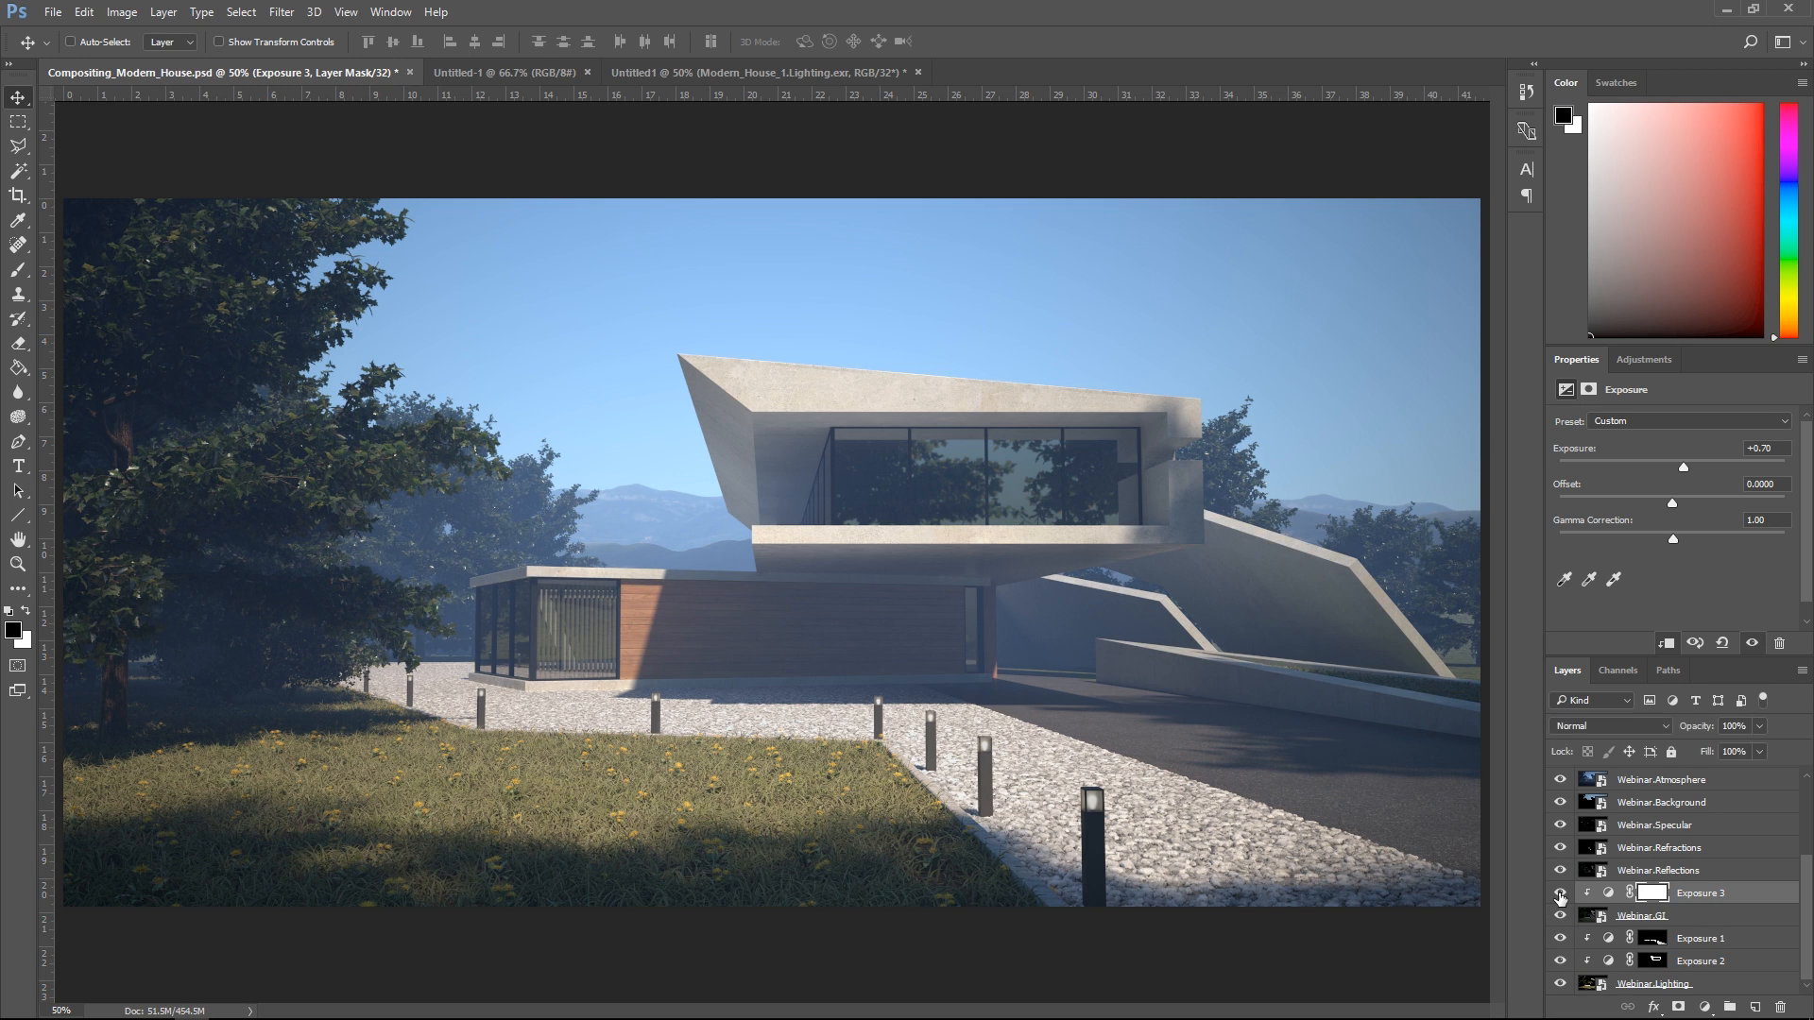
pyautogui.click(1560, 894)
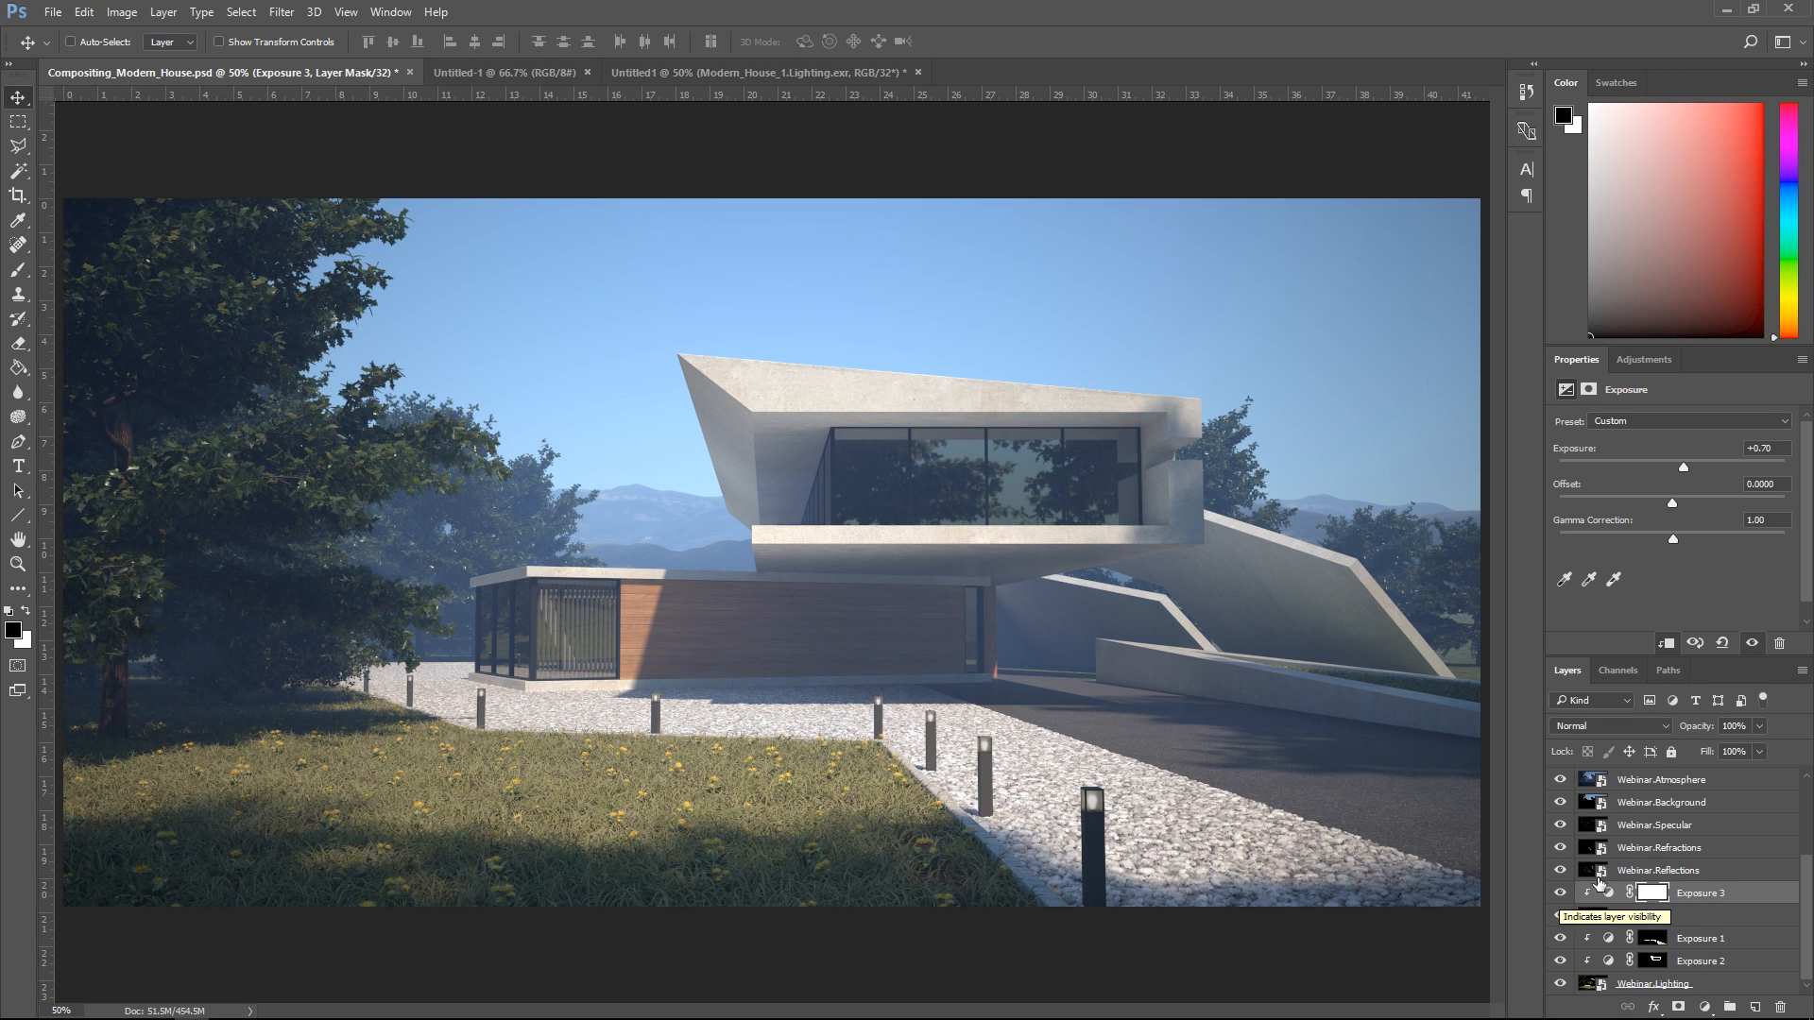
# Step: Add an Exposure adjustment of +1.37 clipped to Webinar.Reflections, and compare the image with and without it
pyautogui.click(1636, 871)
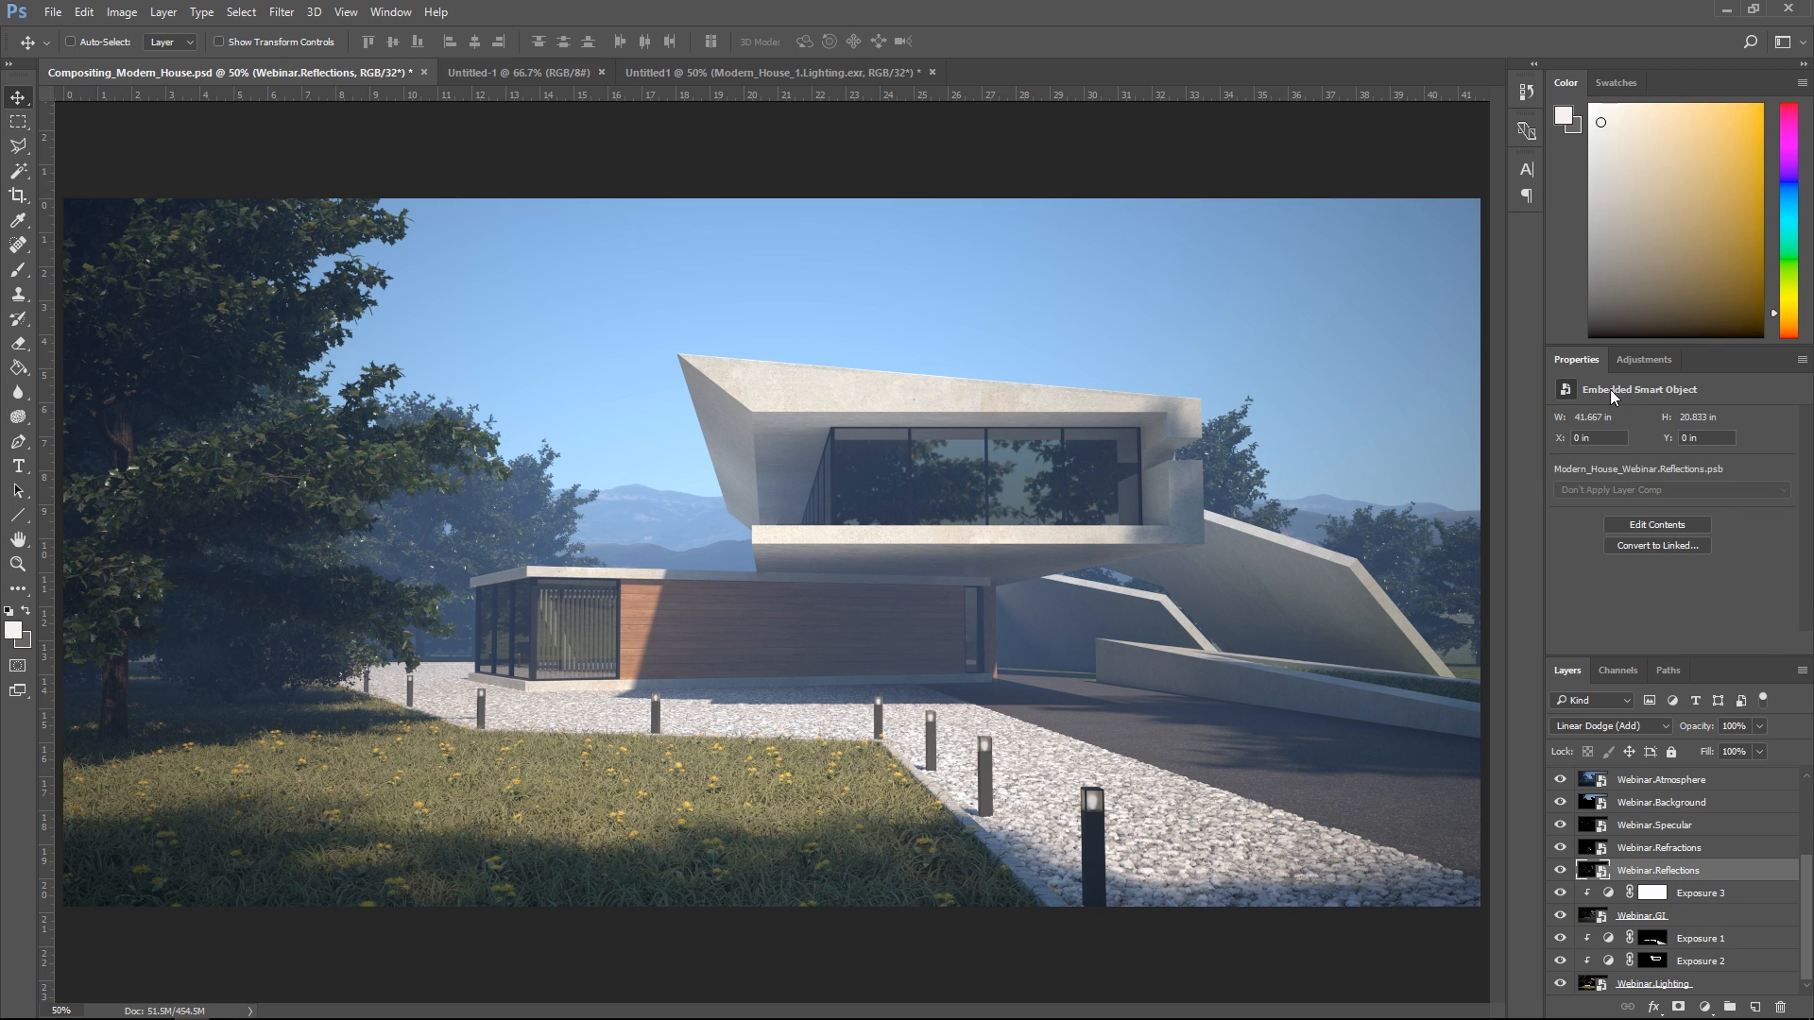
pyautogui.click(1642, 360)
pyautogui.click(1666, 402)
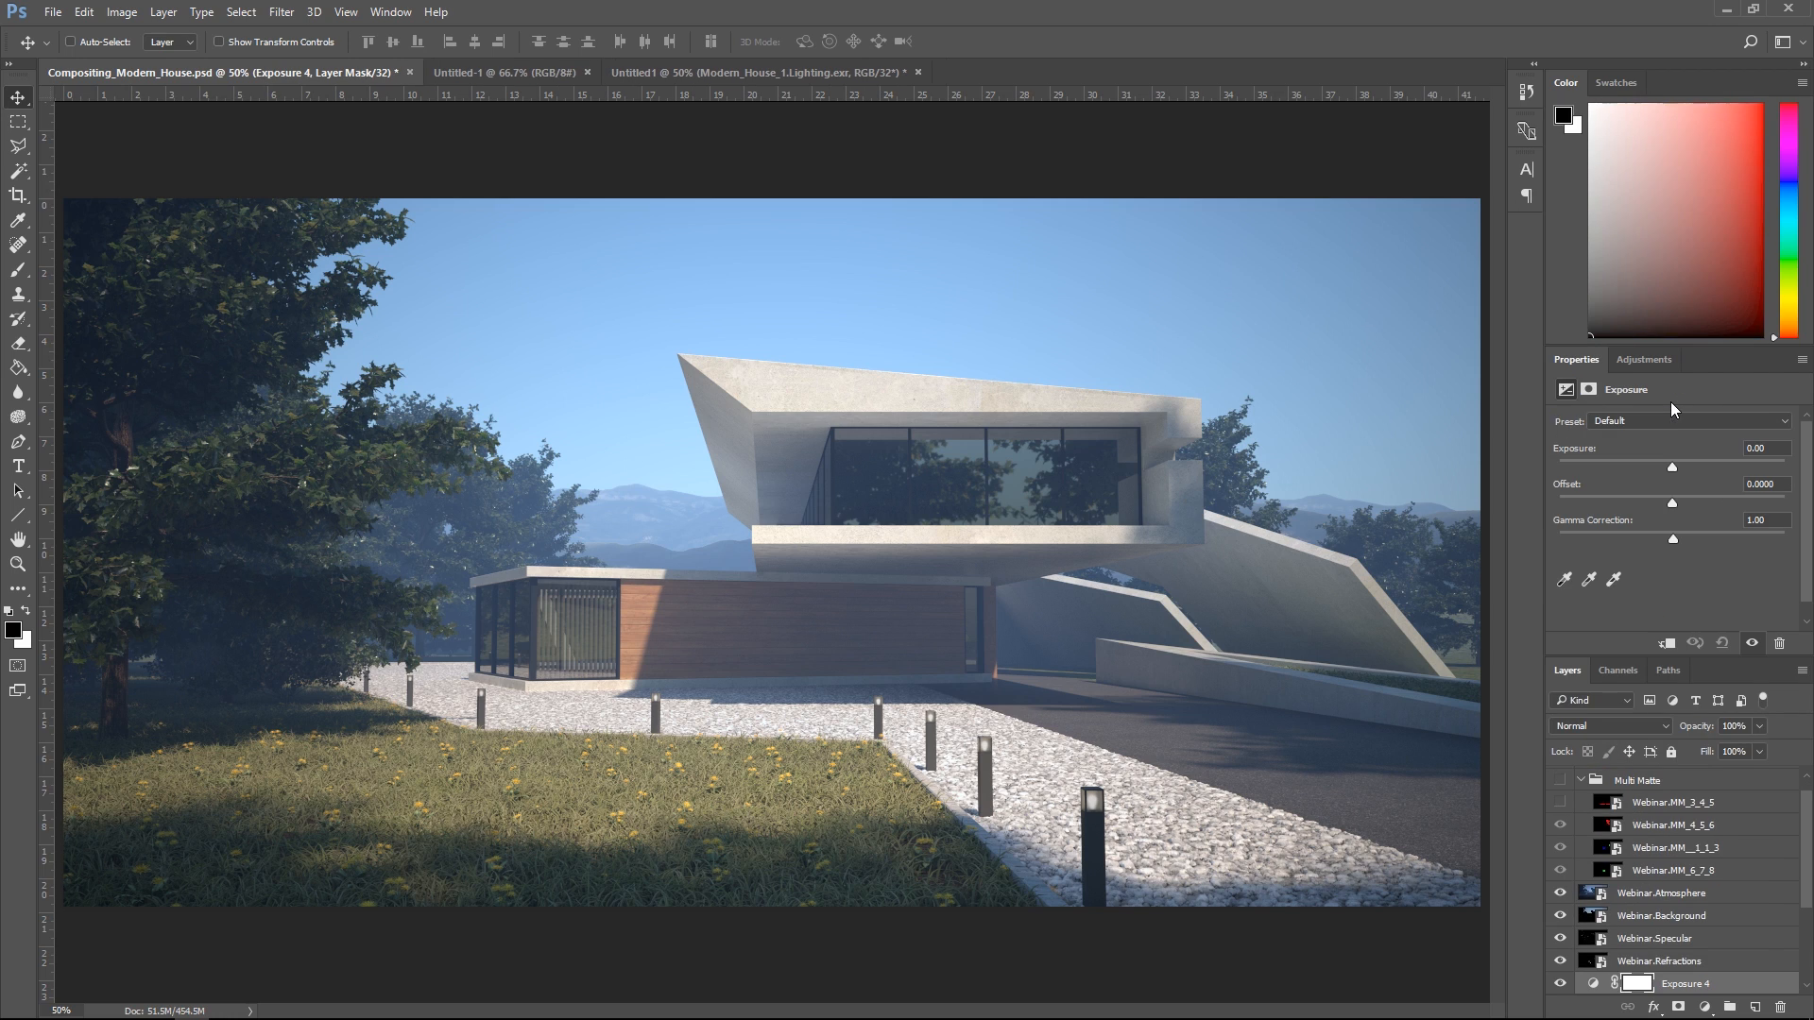
pyautogui.click(1668, 644)
pyautogui.moveTo(1672, 467); pyautogui.dragTo(1695, 467)
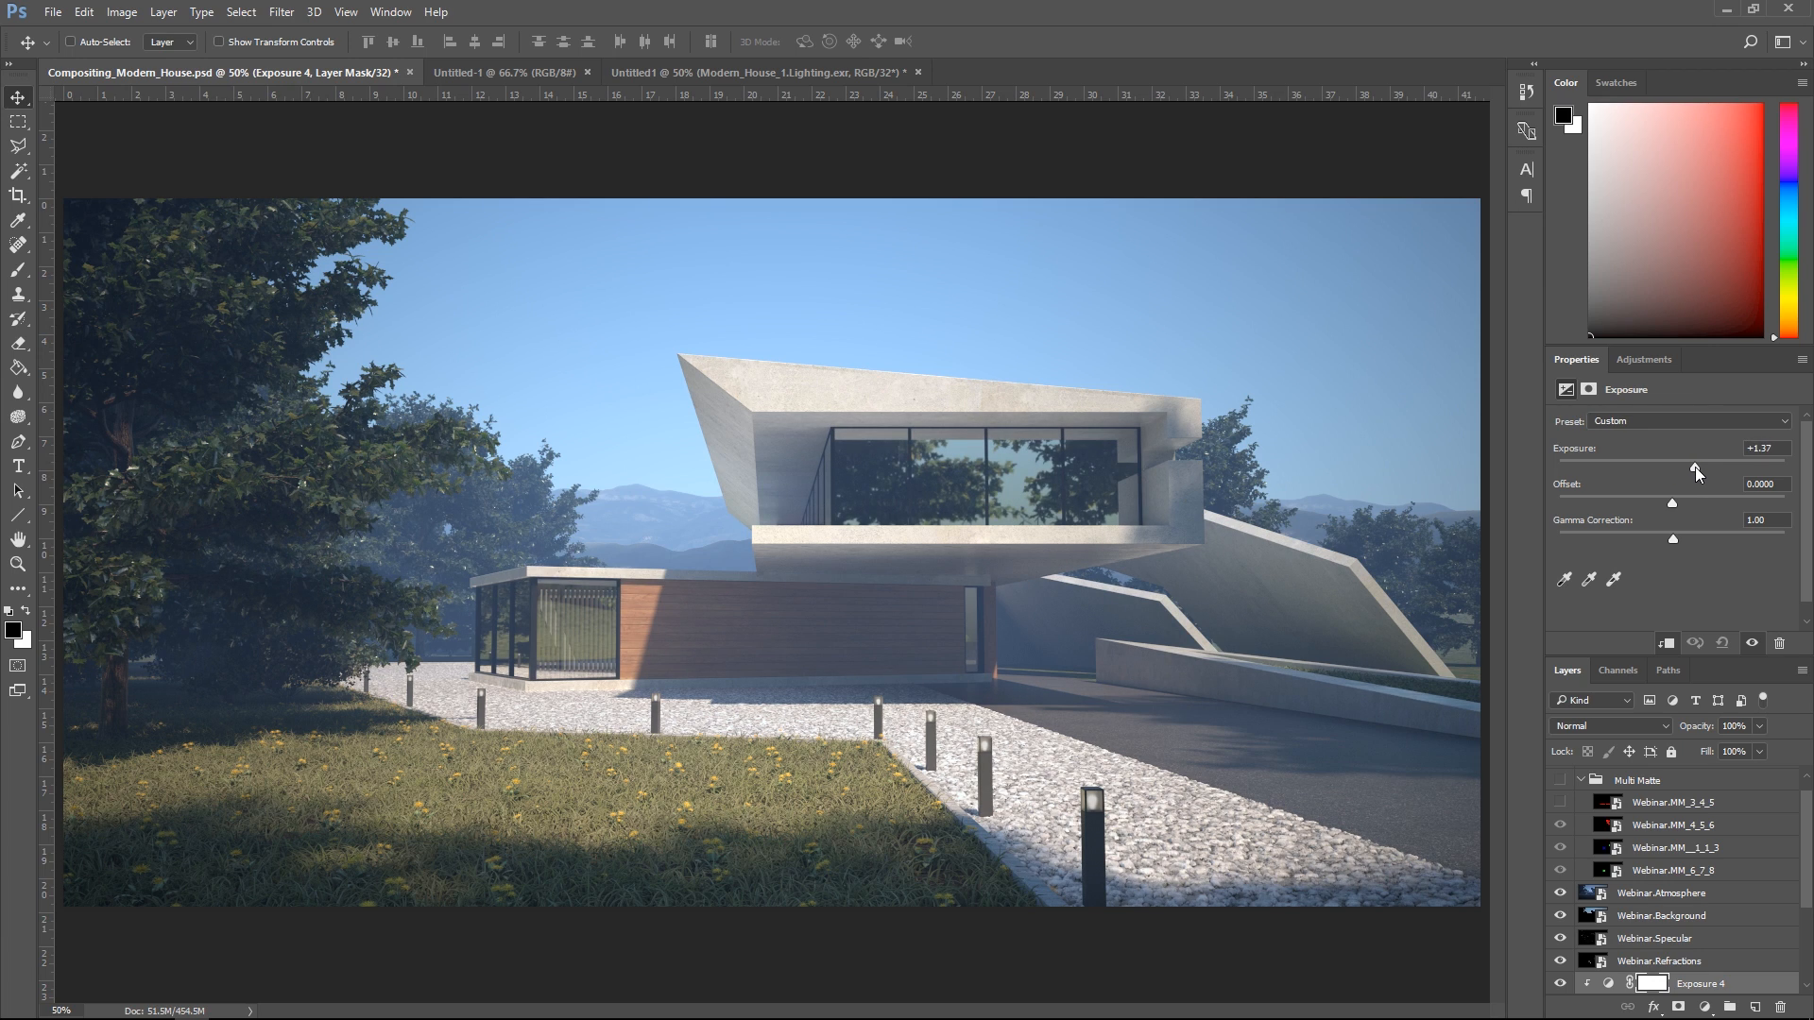
pyautogui.scroll(-3, 1607, 907)
pyautogui.click(1560, 916)
pyautogui.click(1560, 915)
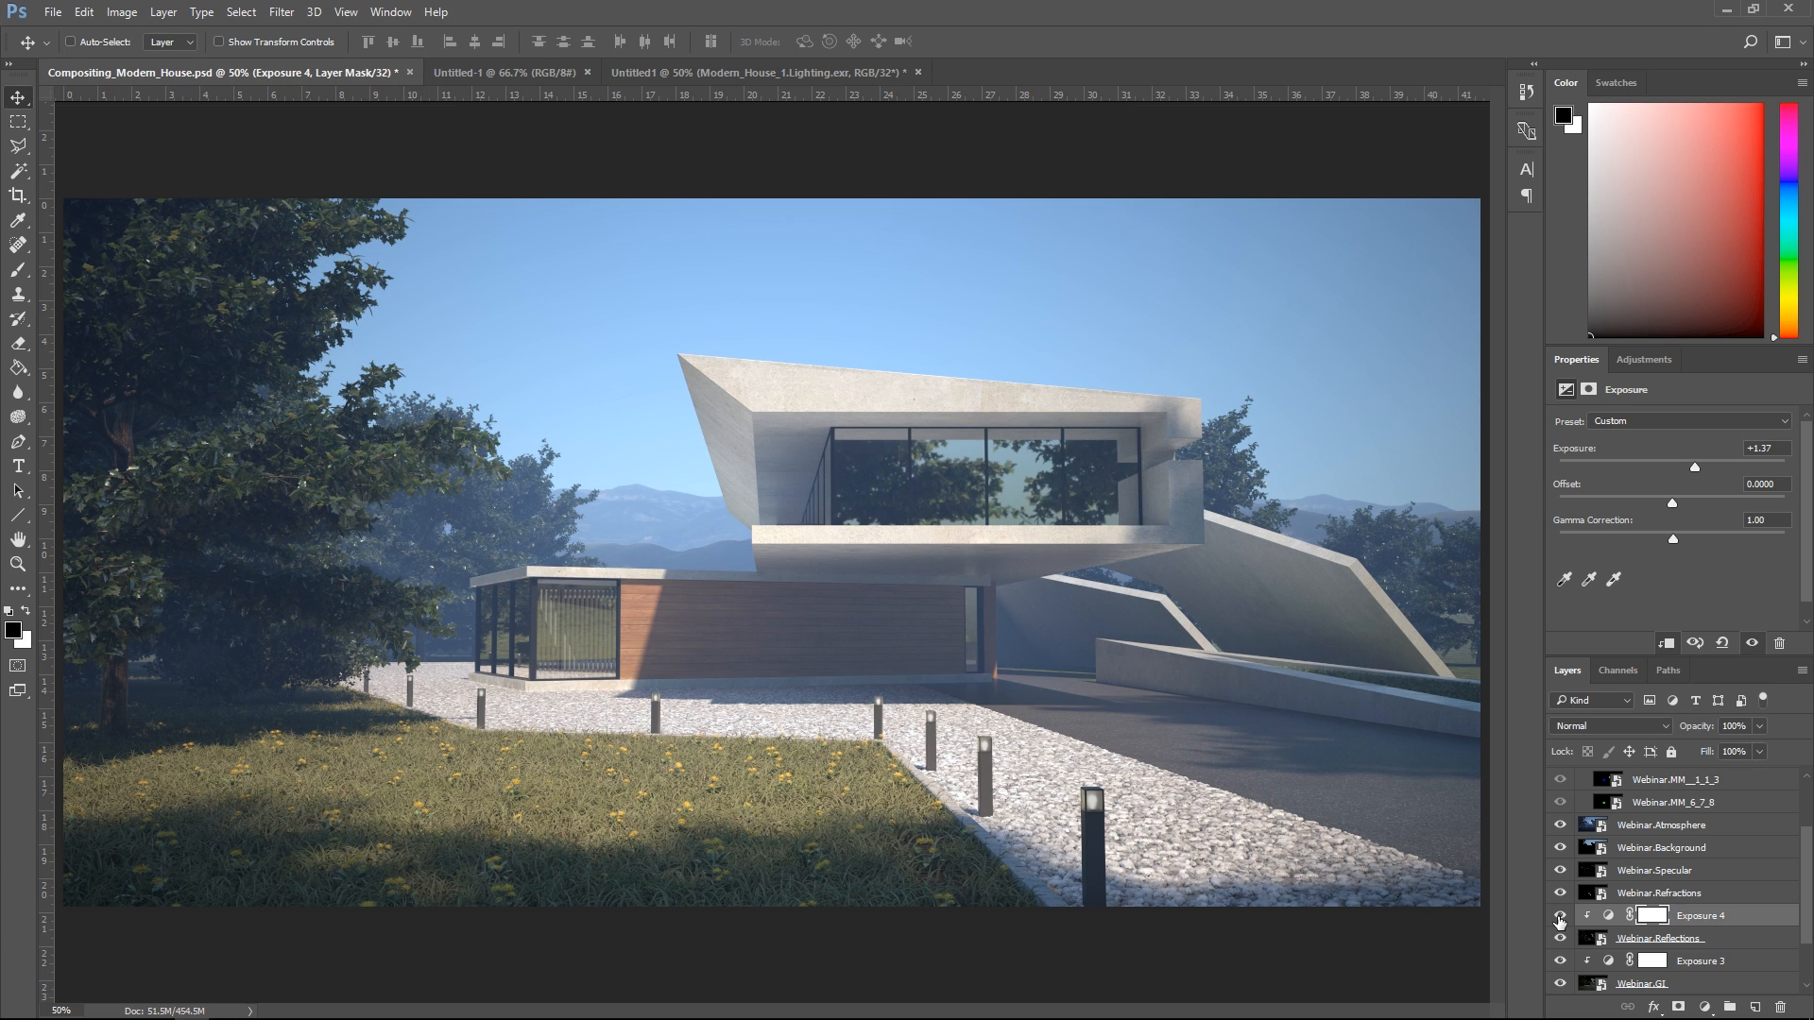
pyautogui.click(1560, 916)
pyautogui.click(1560, 916)
# Step: Add an Exposure adjustment clipped to Webinar.Atmosphere, with exposure +0.36 and offset -0.0105
pyautogui.click(1642, 835)
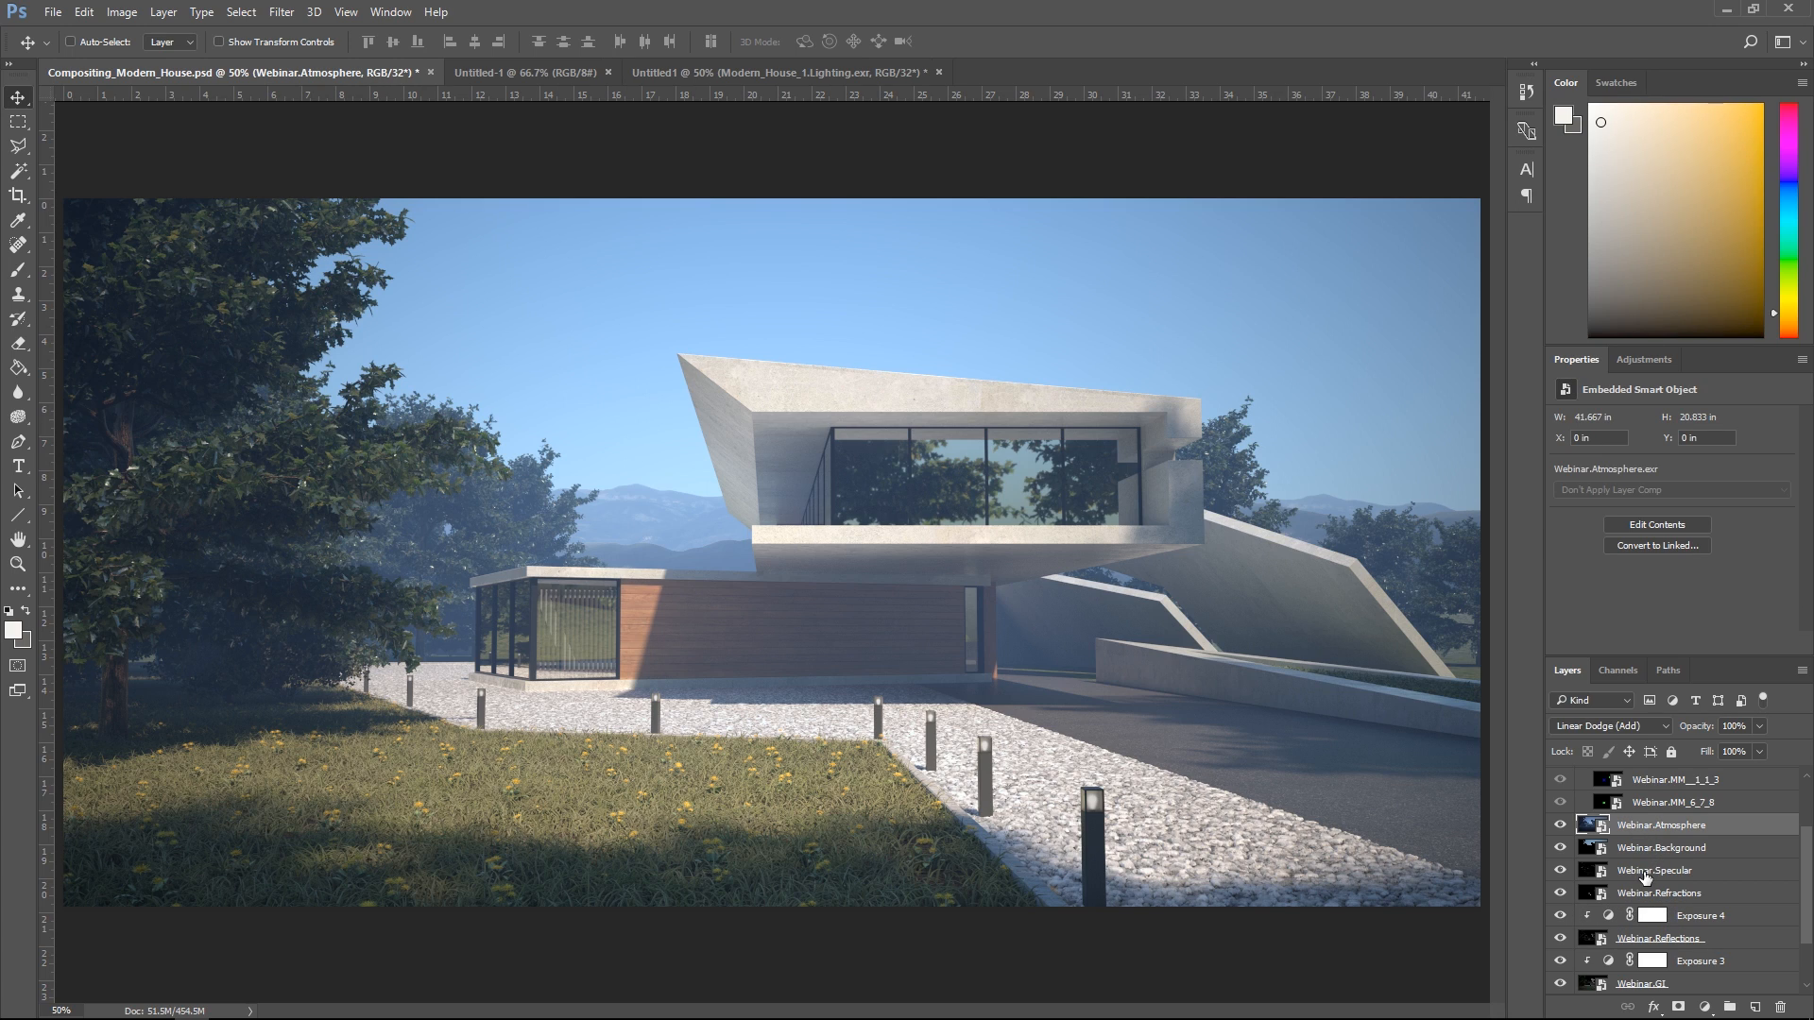
pyautogui.click(1638, 361)
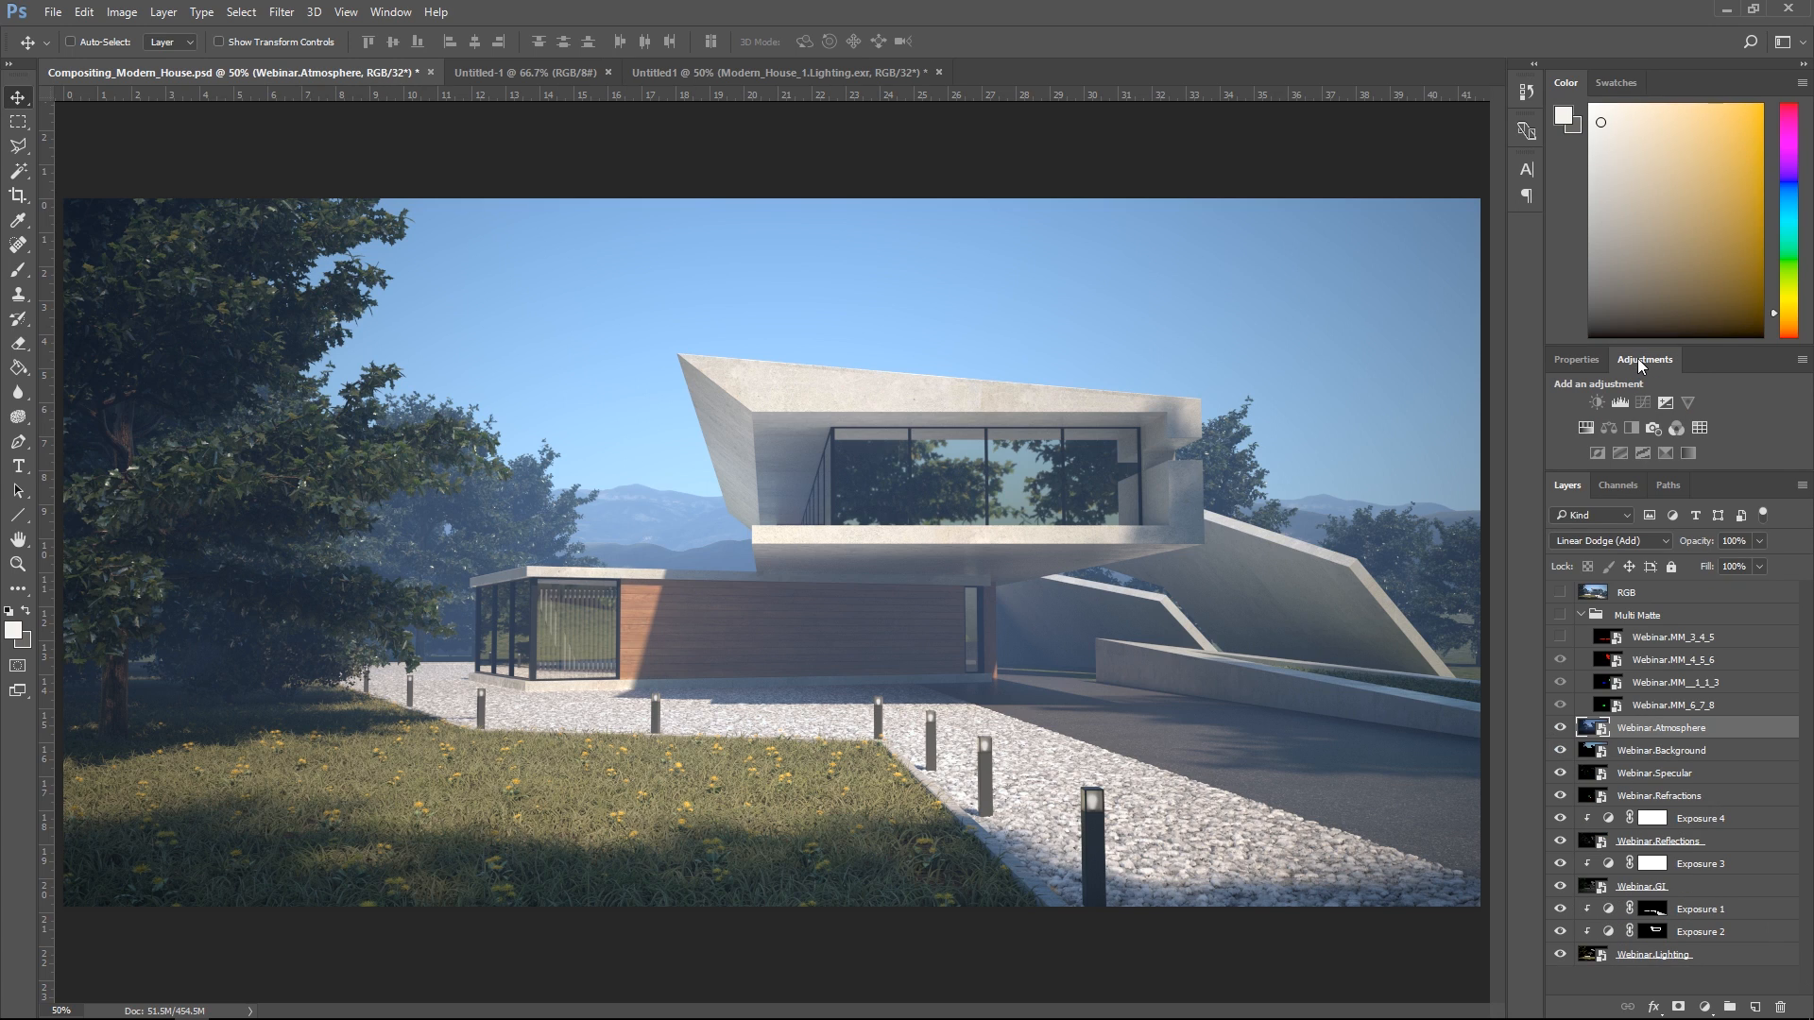
pyautogui.click(1665, 407)
pyautogui.click(1666, 644)
pyautogui.moveTo(1671, 466); pyautogui.dragTo(1669, 512)
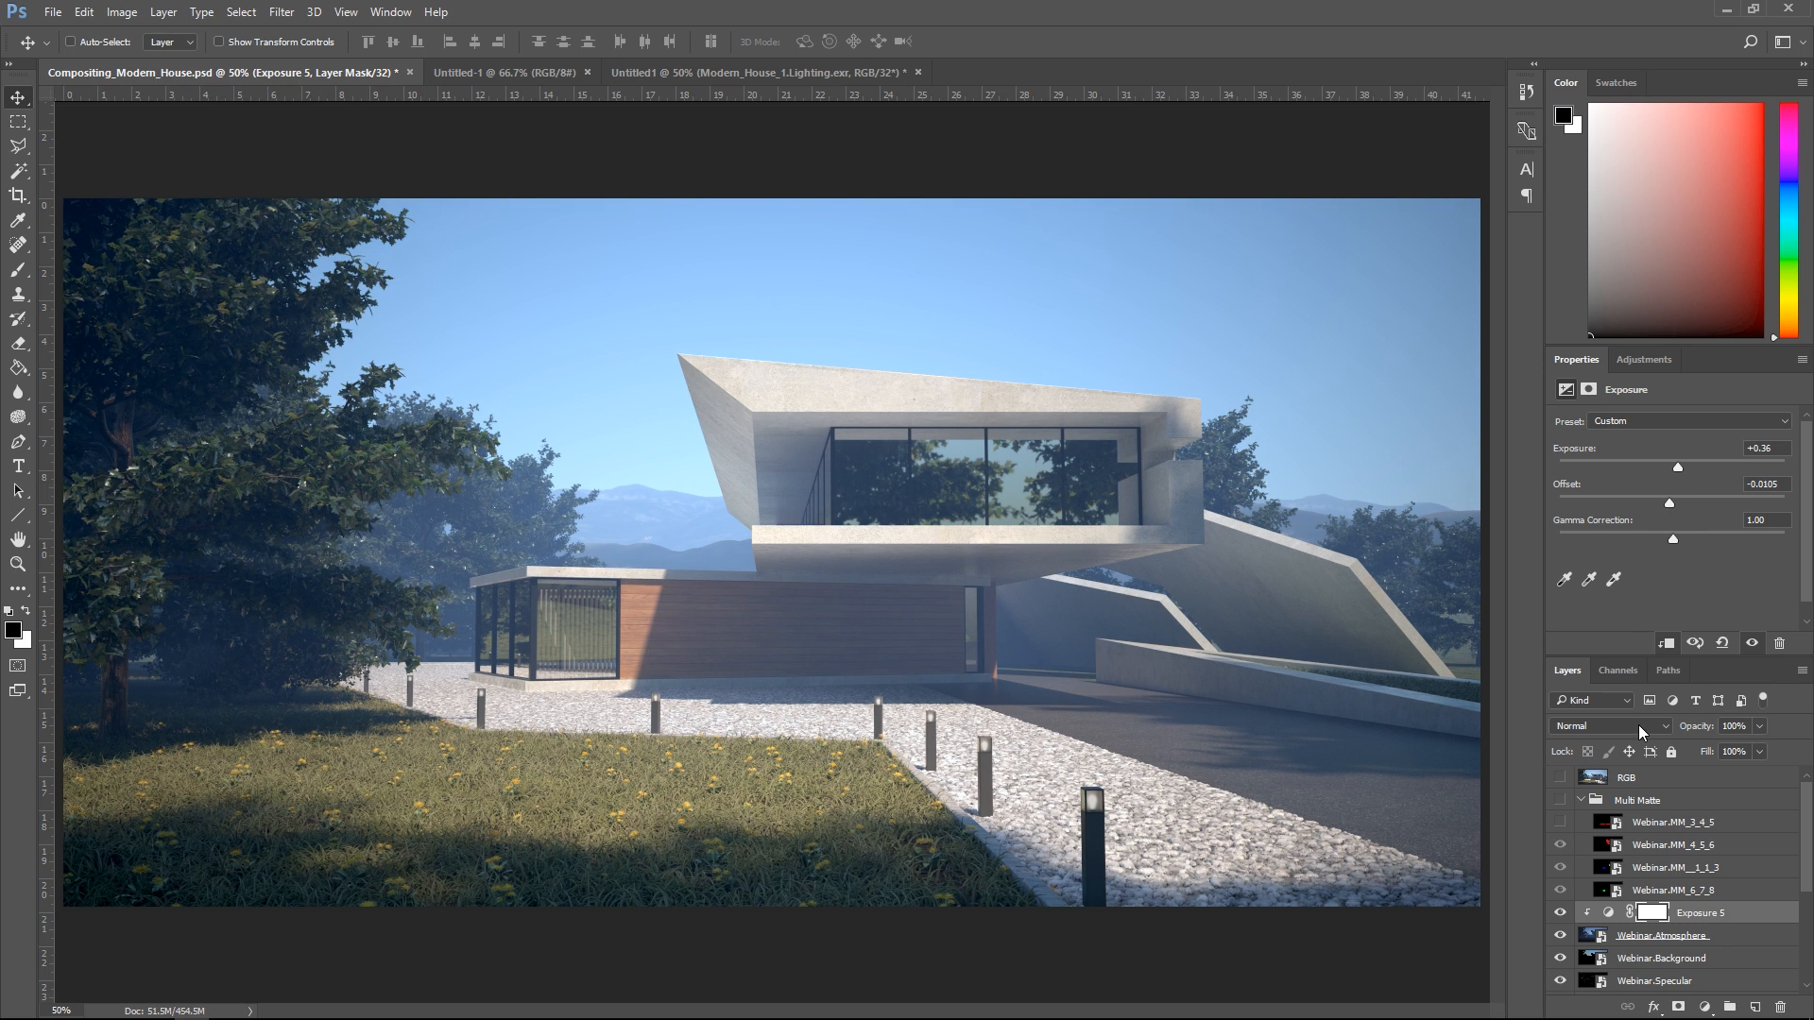
# Step: Add a clipped Cyan Photo Filter at 7% density directly above Webinar.Atmosphere, below its Exposure adjustment
pyautogui.click(1667, 936)
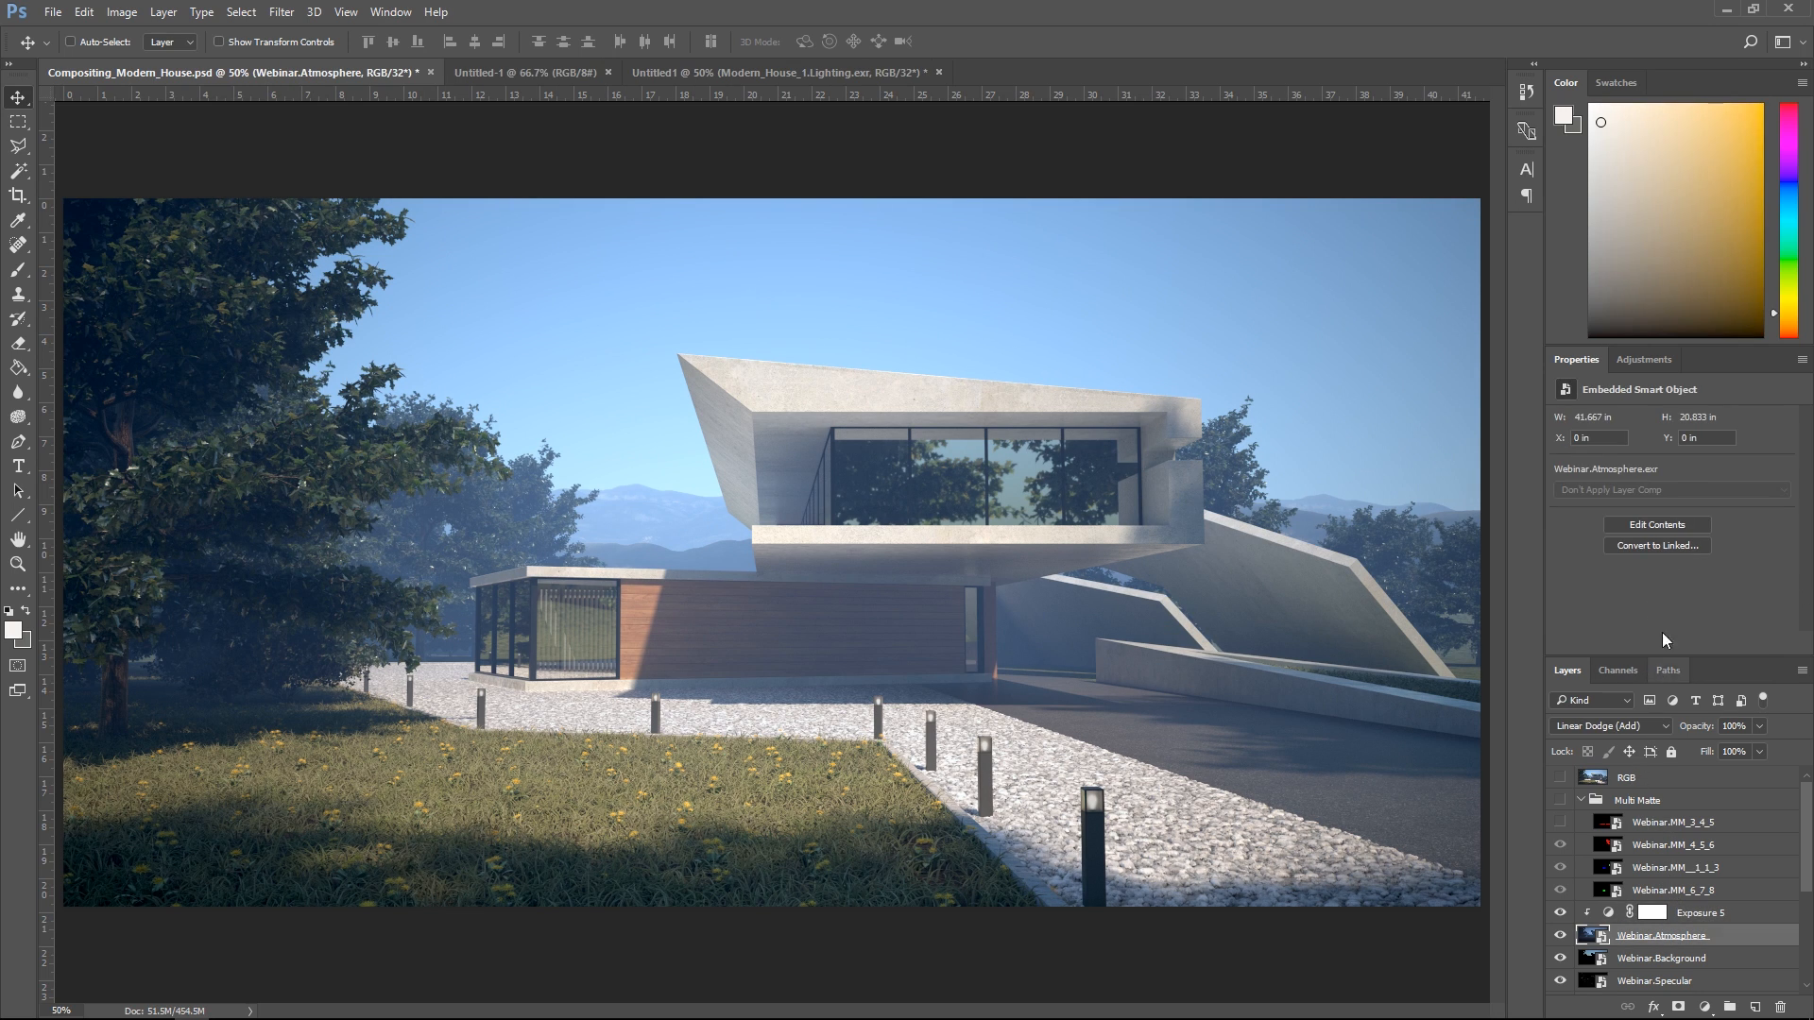
pyautogui.click(1651, 359)
pyautogui.click(1659, 423)
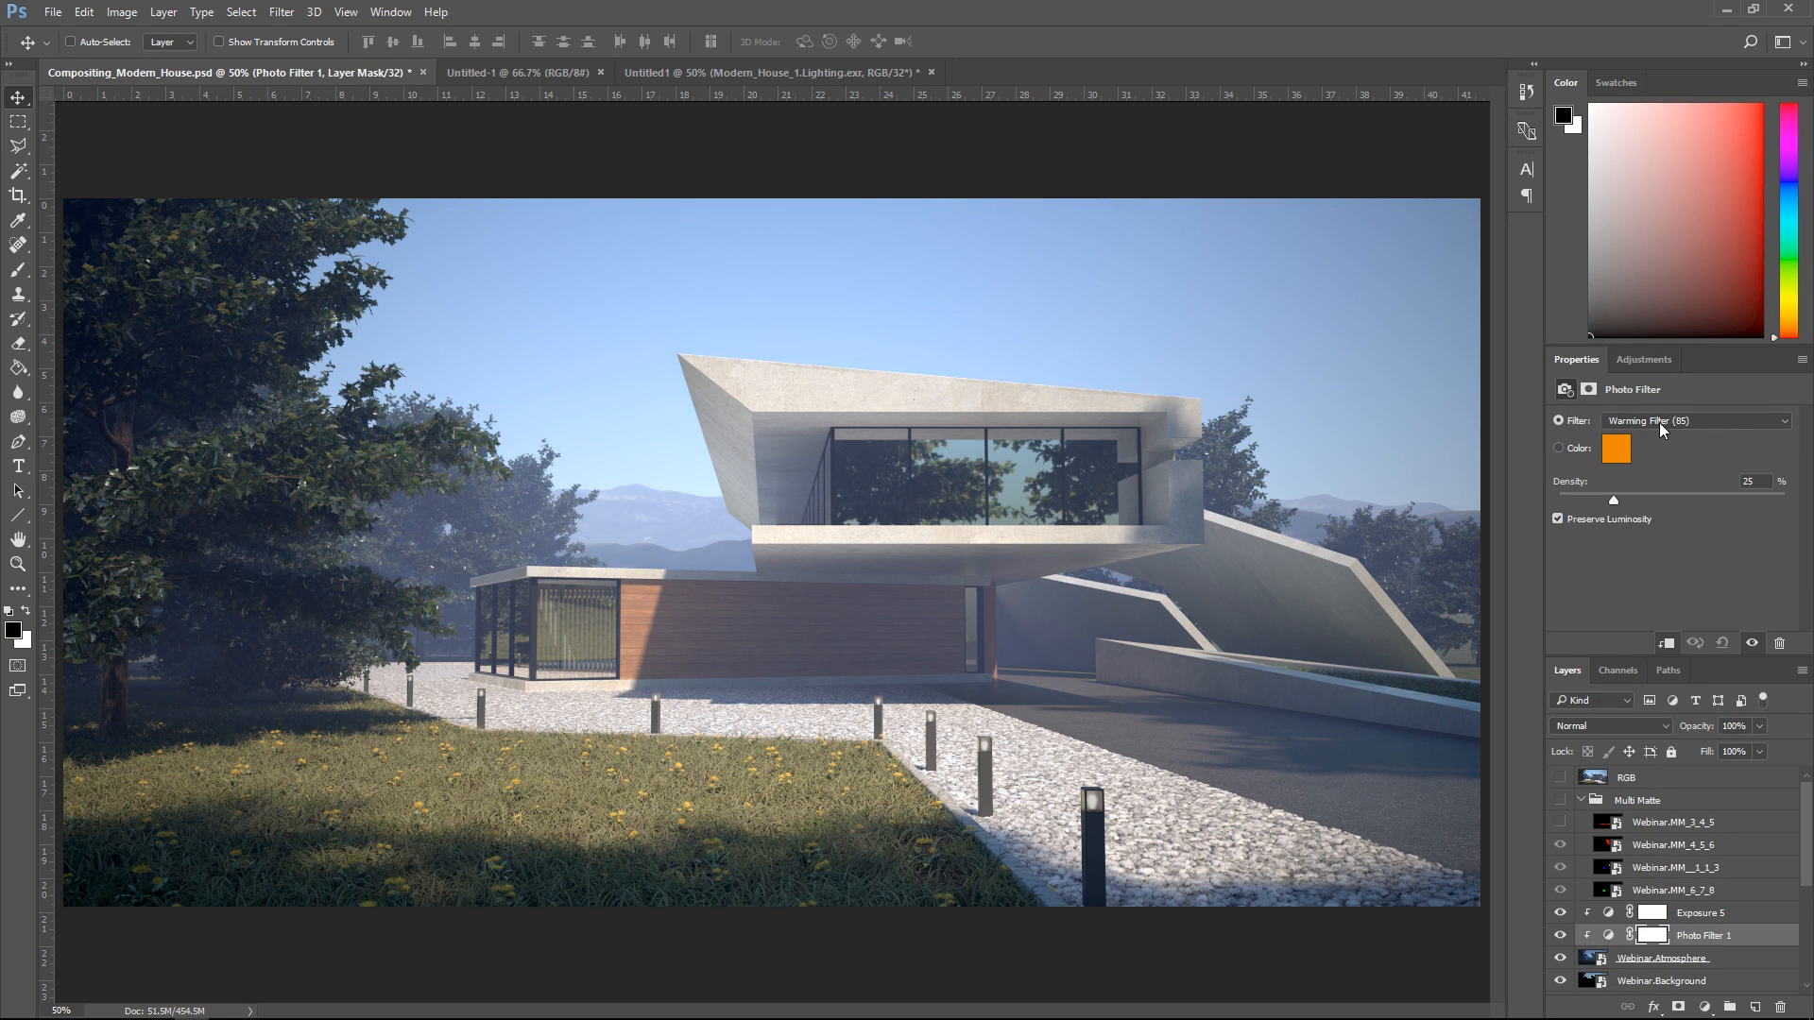
pyautogui.click(1659, 422)
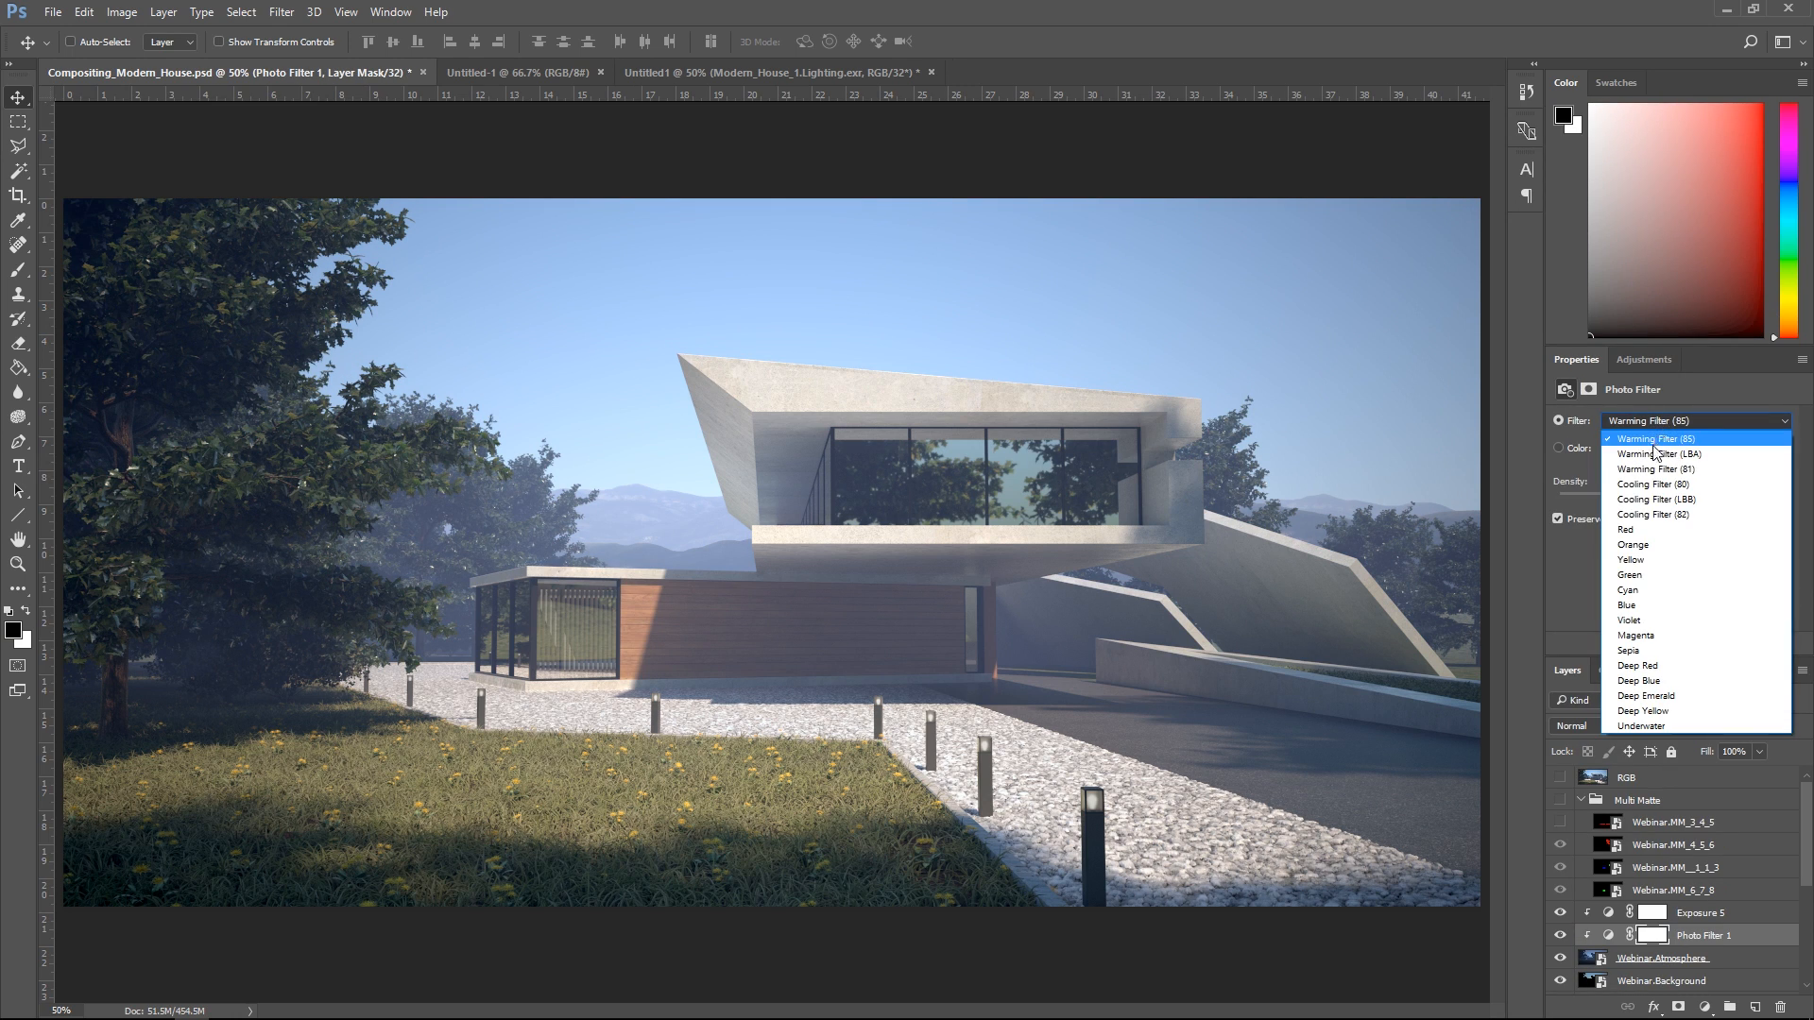
pyautogui.click(1638, 581)
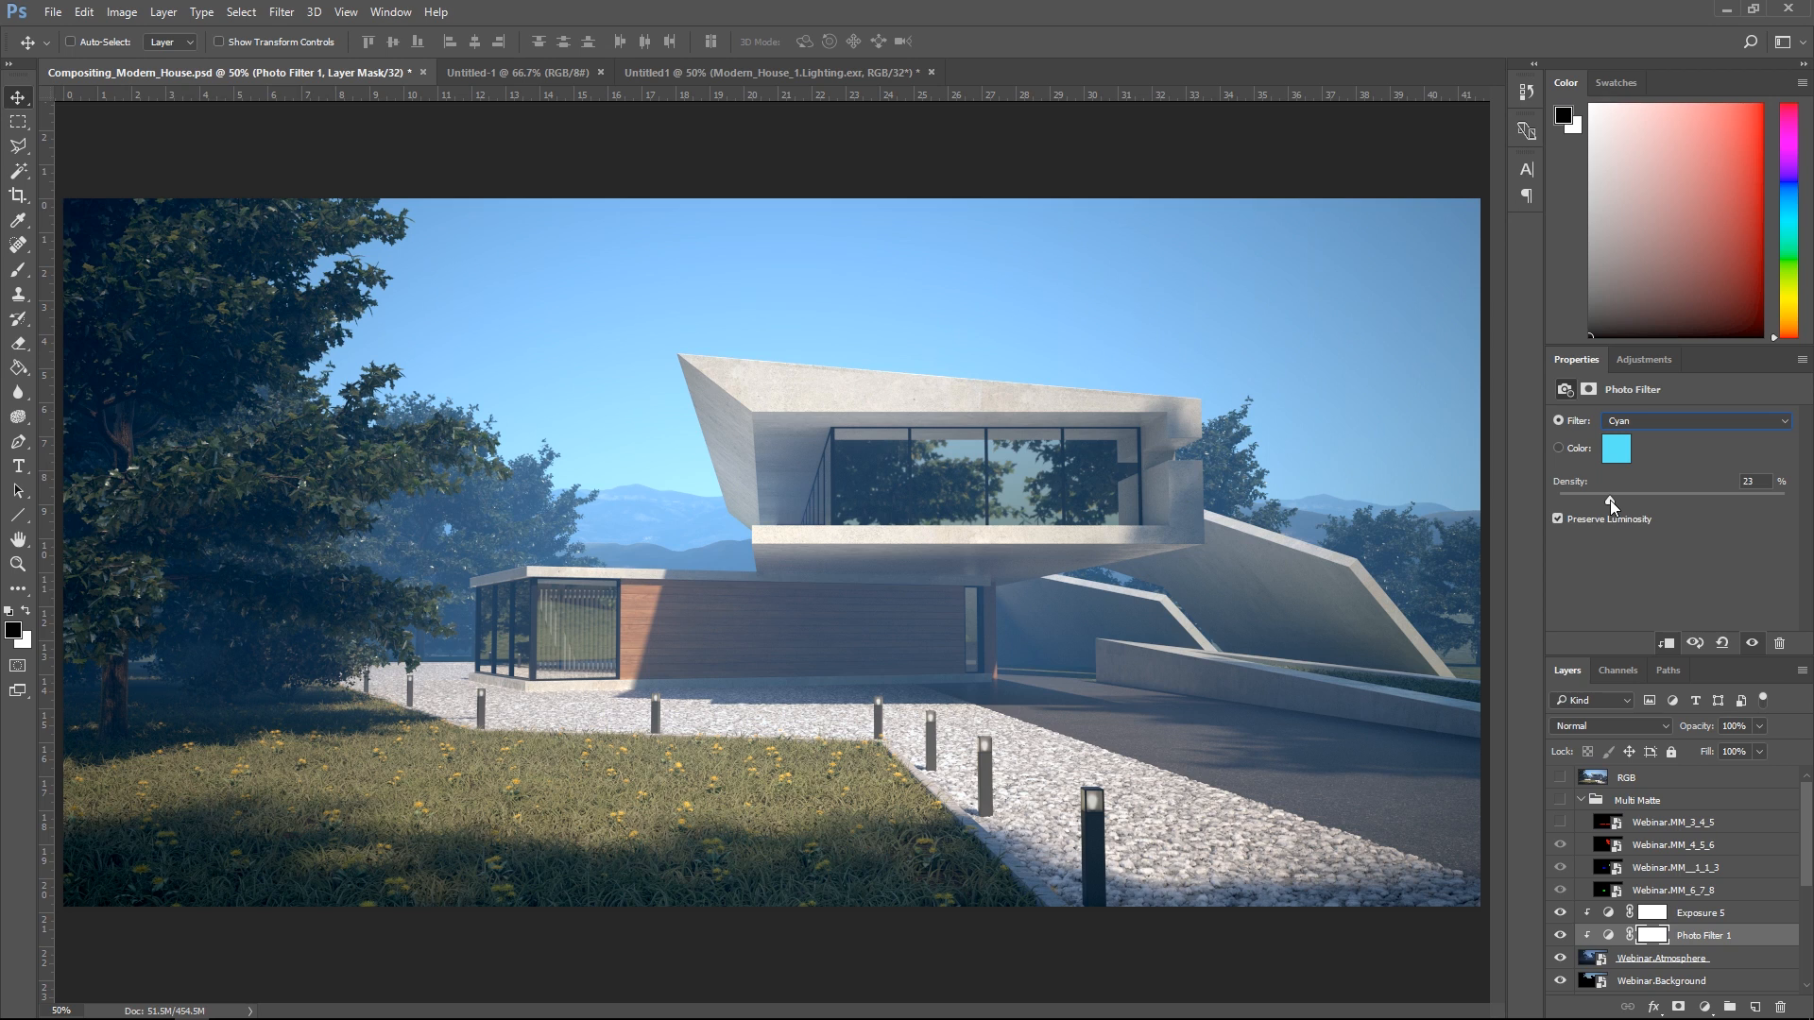
pyautogui.moveTo(1596, 502); pyautogui.dragTo(1575, 504)
# Step: Compare the image with and without Webinar.Atmosphere's Photo Filter, and likewise with and without its Exposure adjustment
pyautogui.click(1560, 935)
pyautogui.click(1560, 936)
pyautogui.click(1560, 935)
pyautogui.click(1560, 935)
pyautogui.click(1560, 913)
pyautogui.click(1560, 913)
# Step: Collapse the Multi Matte group and add a Color Lookup adjustment layer directly above it
pyautogui.click(1581, 800)
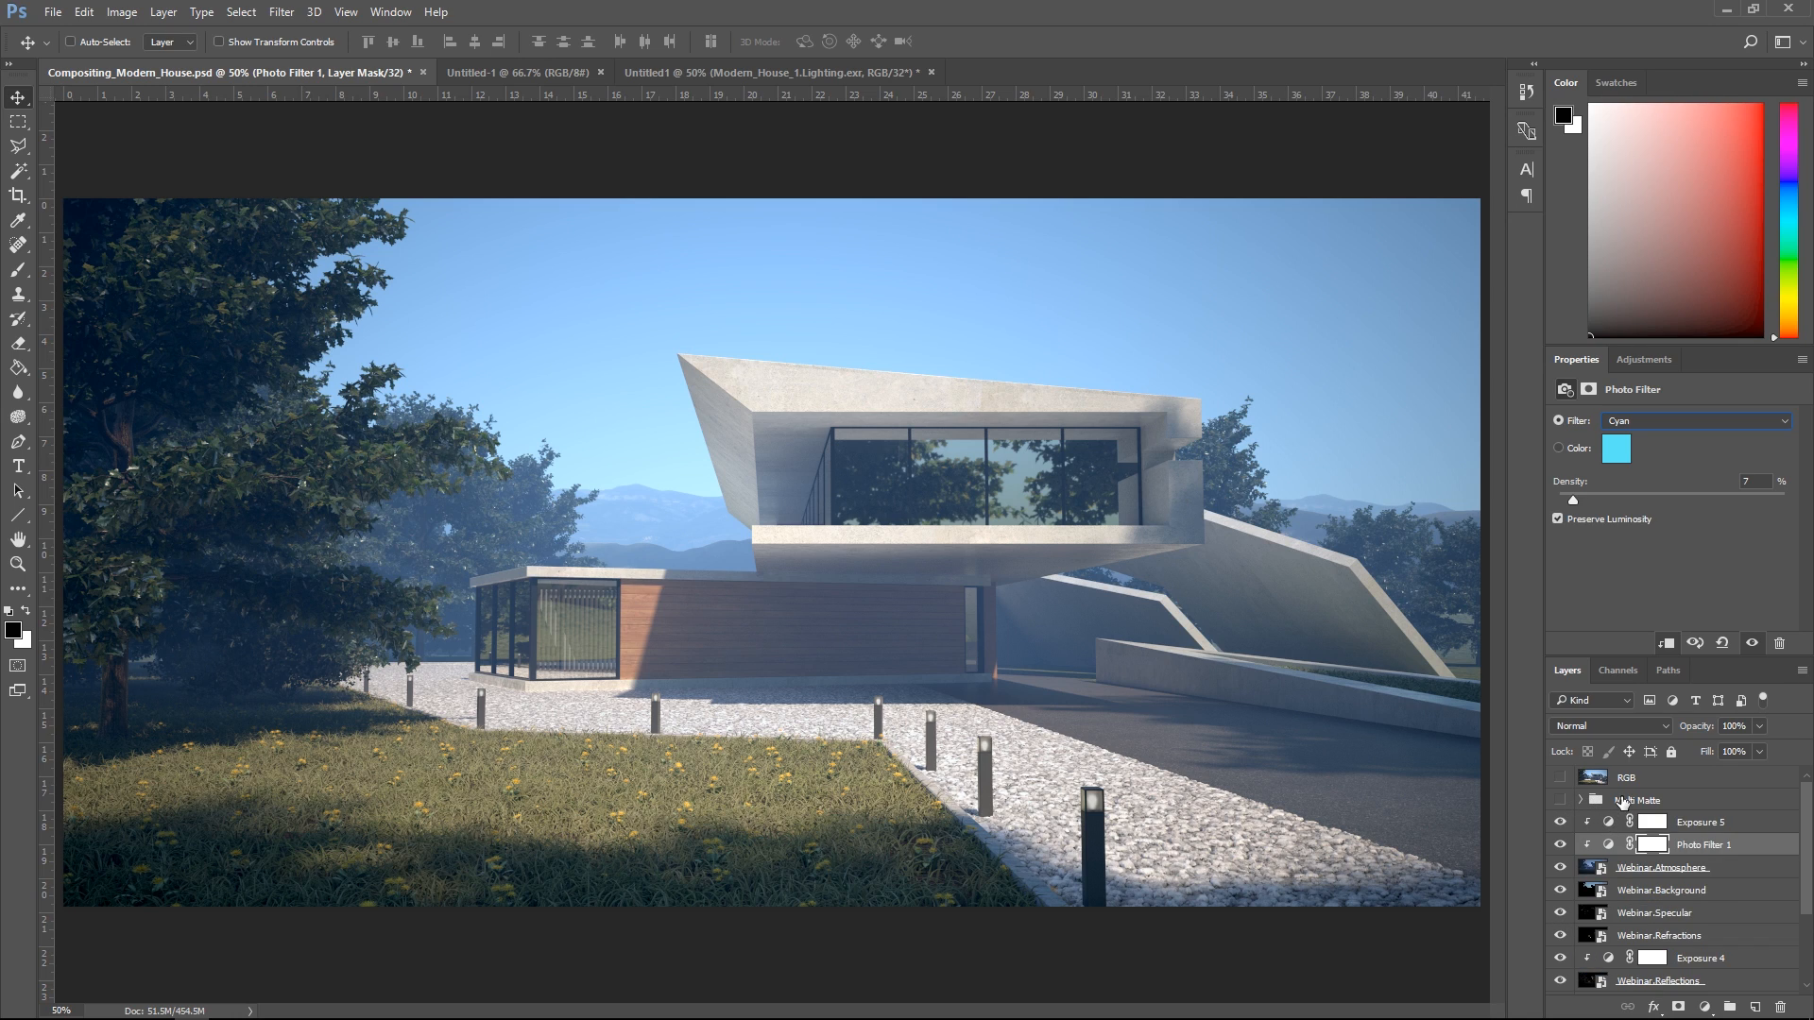
pyautogui.click(1621, 803)
pyautogui.click(154, 13)
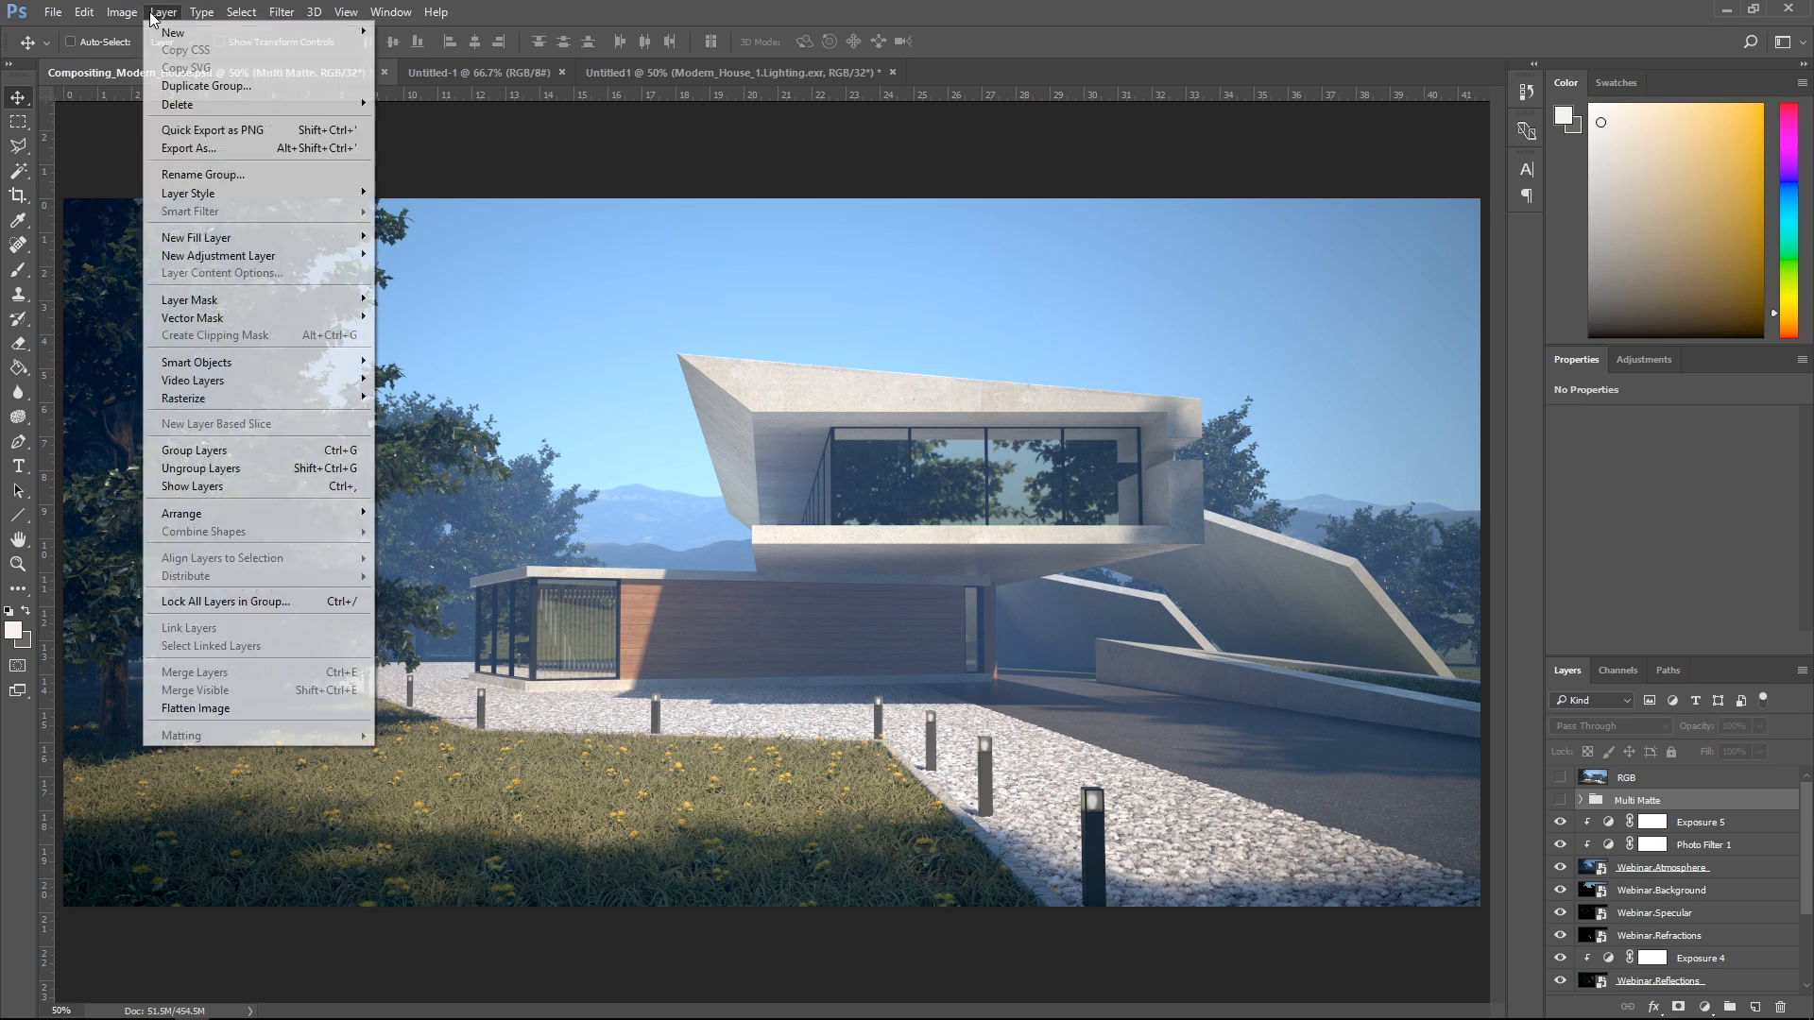
pyautogui.moveTo(217, 255)
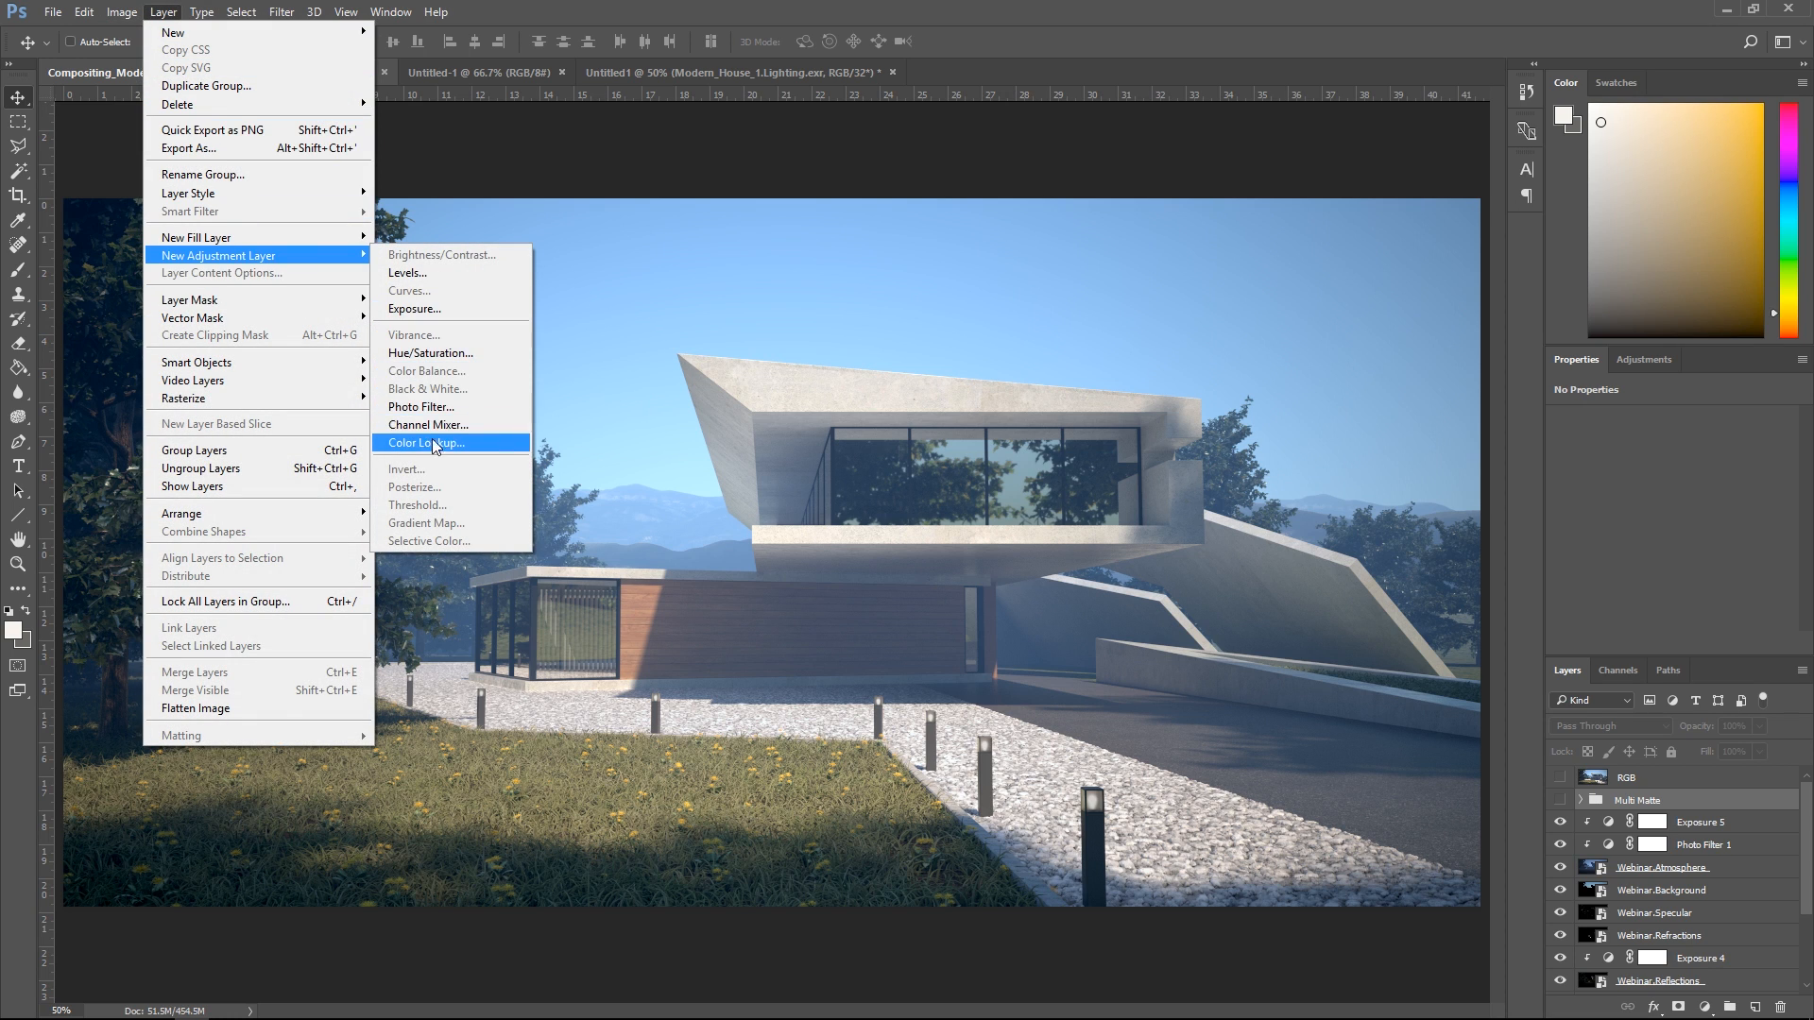
pyautogui.click(433, 445)
pyautogui.click(1059, 330)
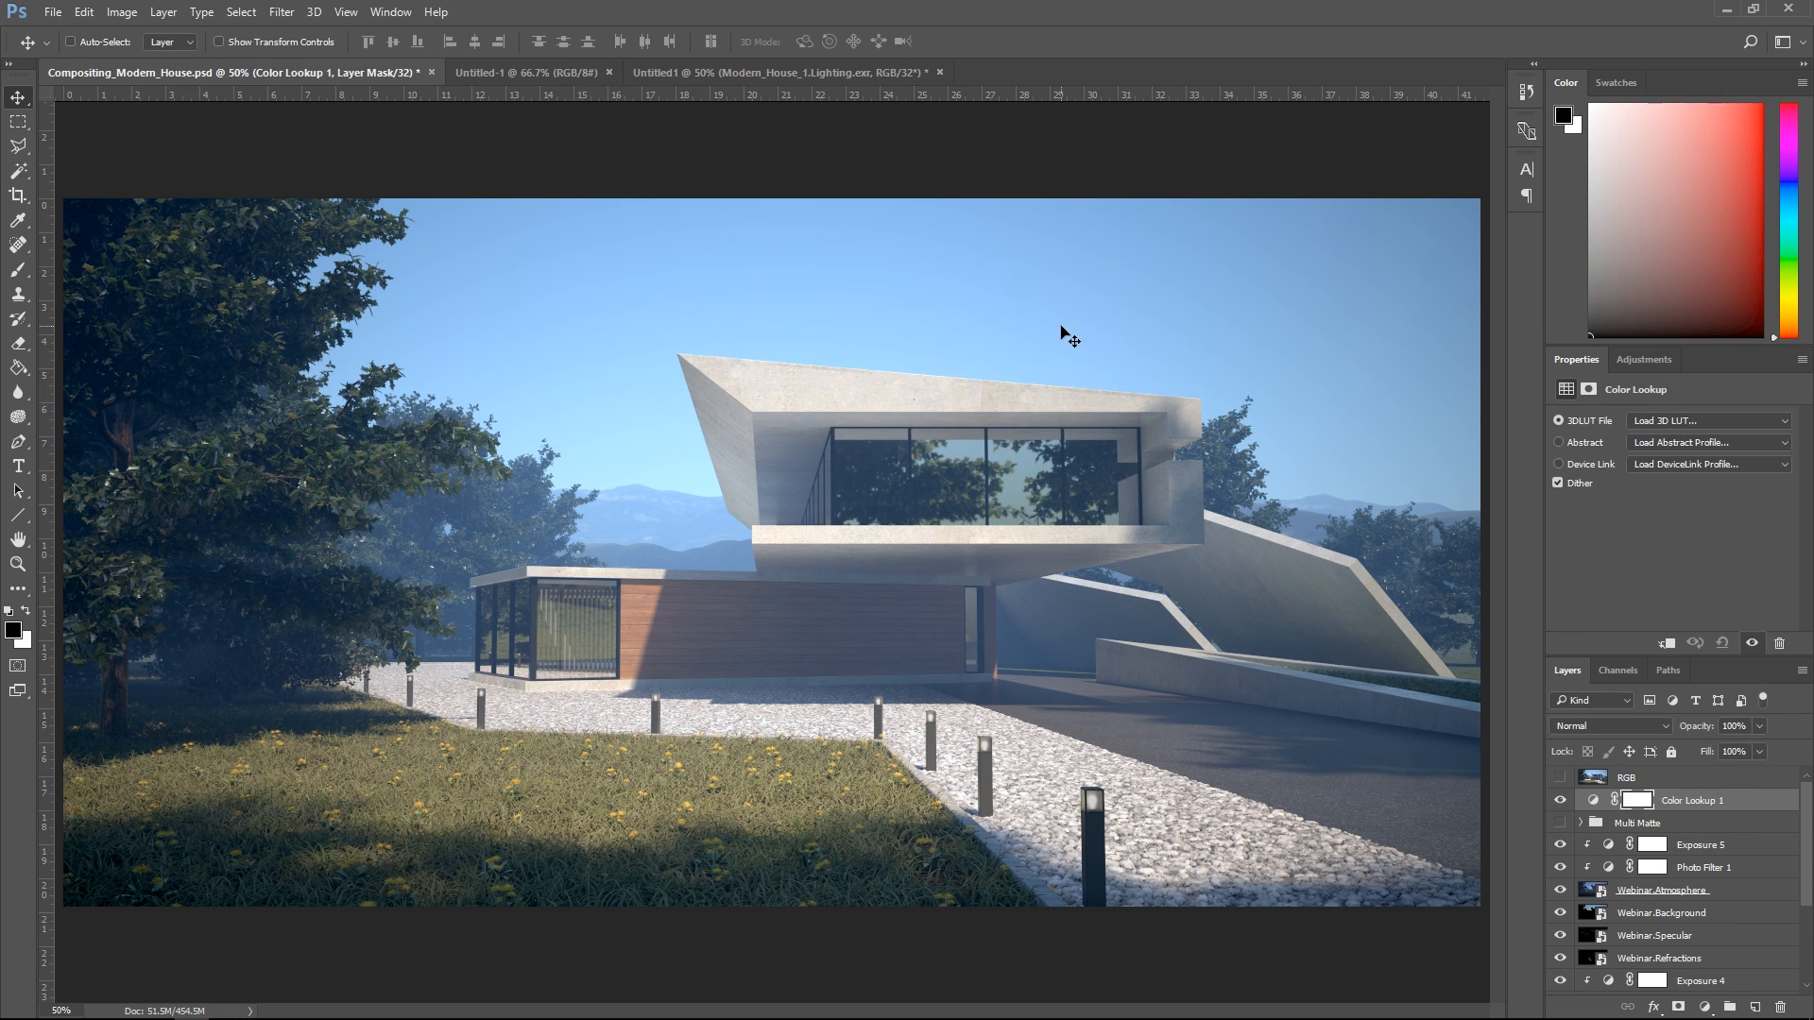
# Step: Load Webinar.cube from the 1_Webinar_Rhino project's VFB folder as the Color Lookup's 3D LUT
pyautogui.click(1666, 423)
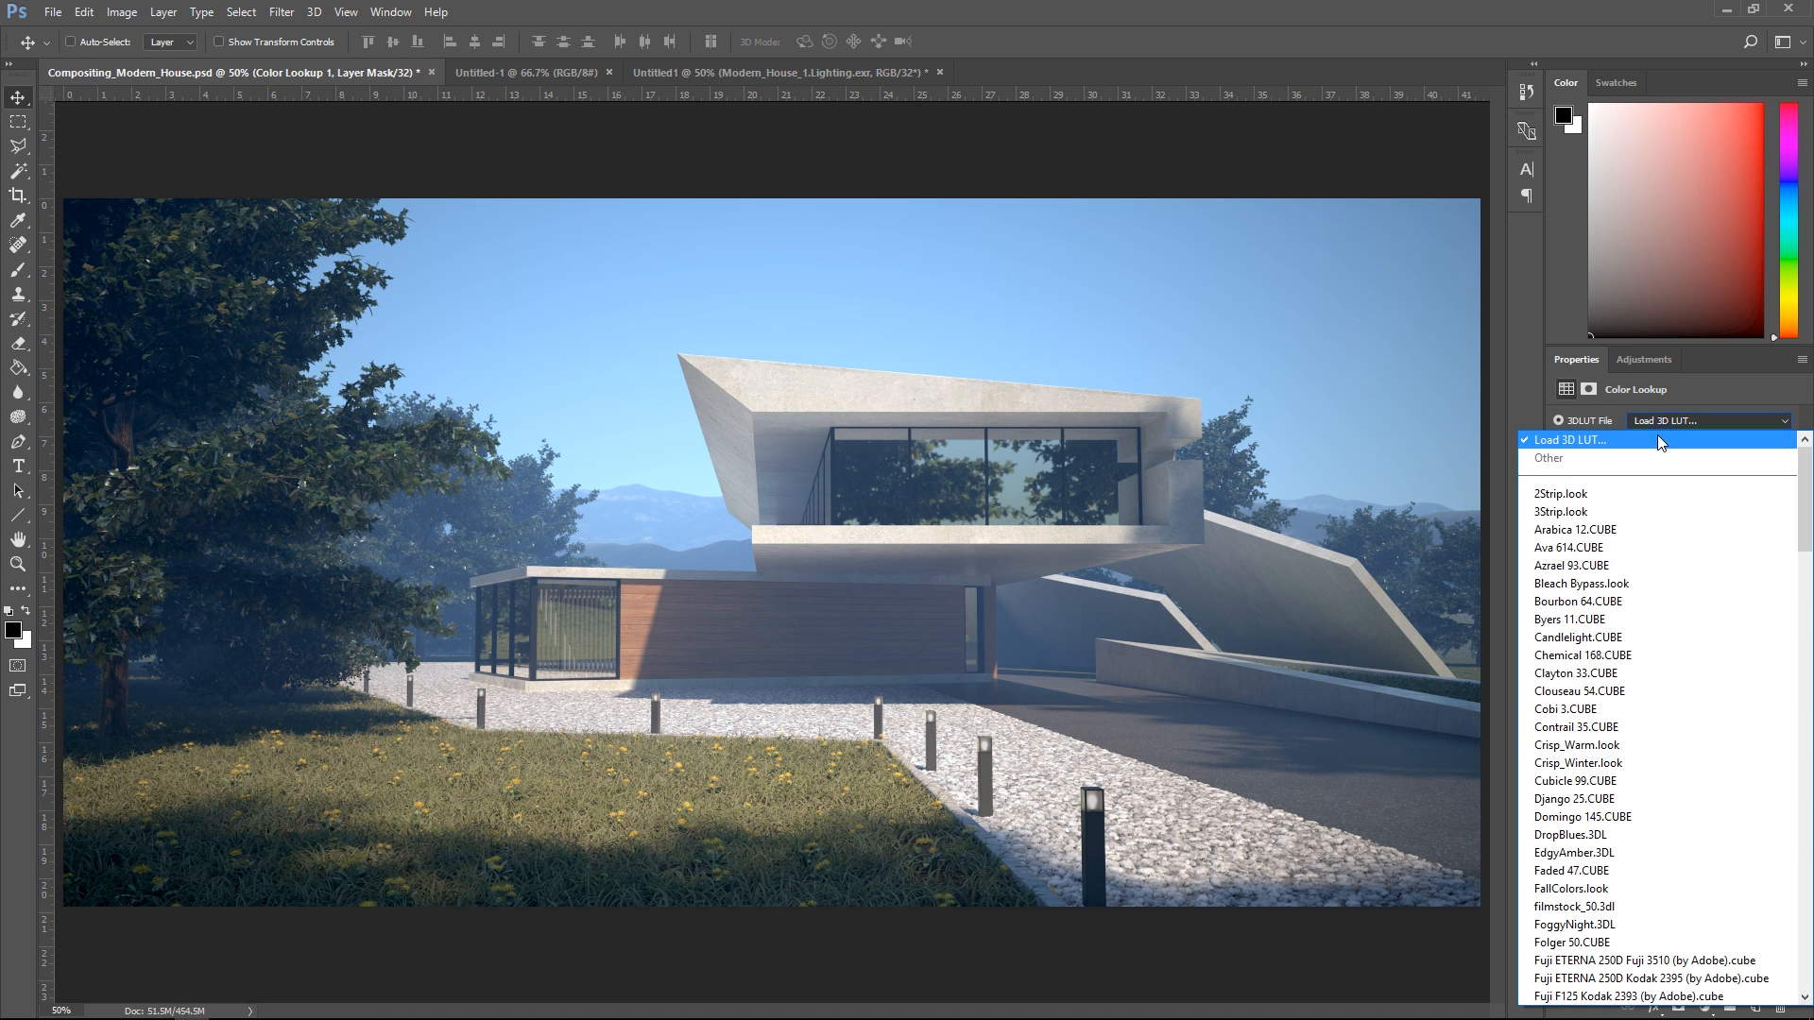
pyautogui.click(1663, 439)
pyautogui.moveTo(492, 21); pyautogui.dragTo(954, 245)
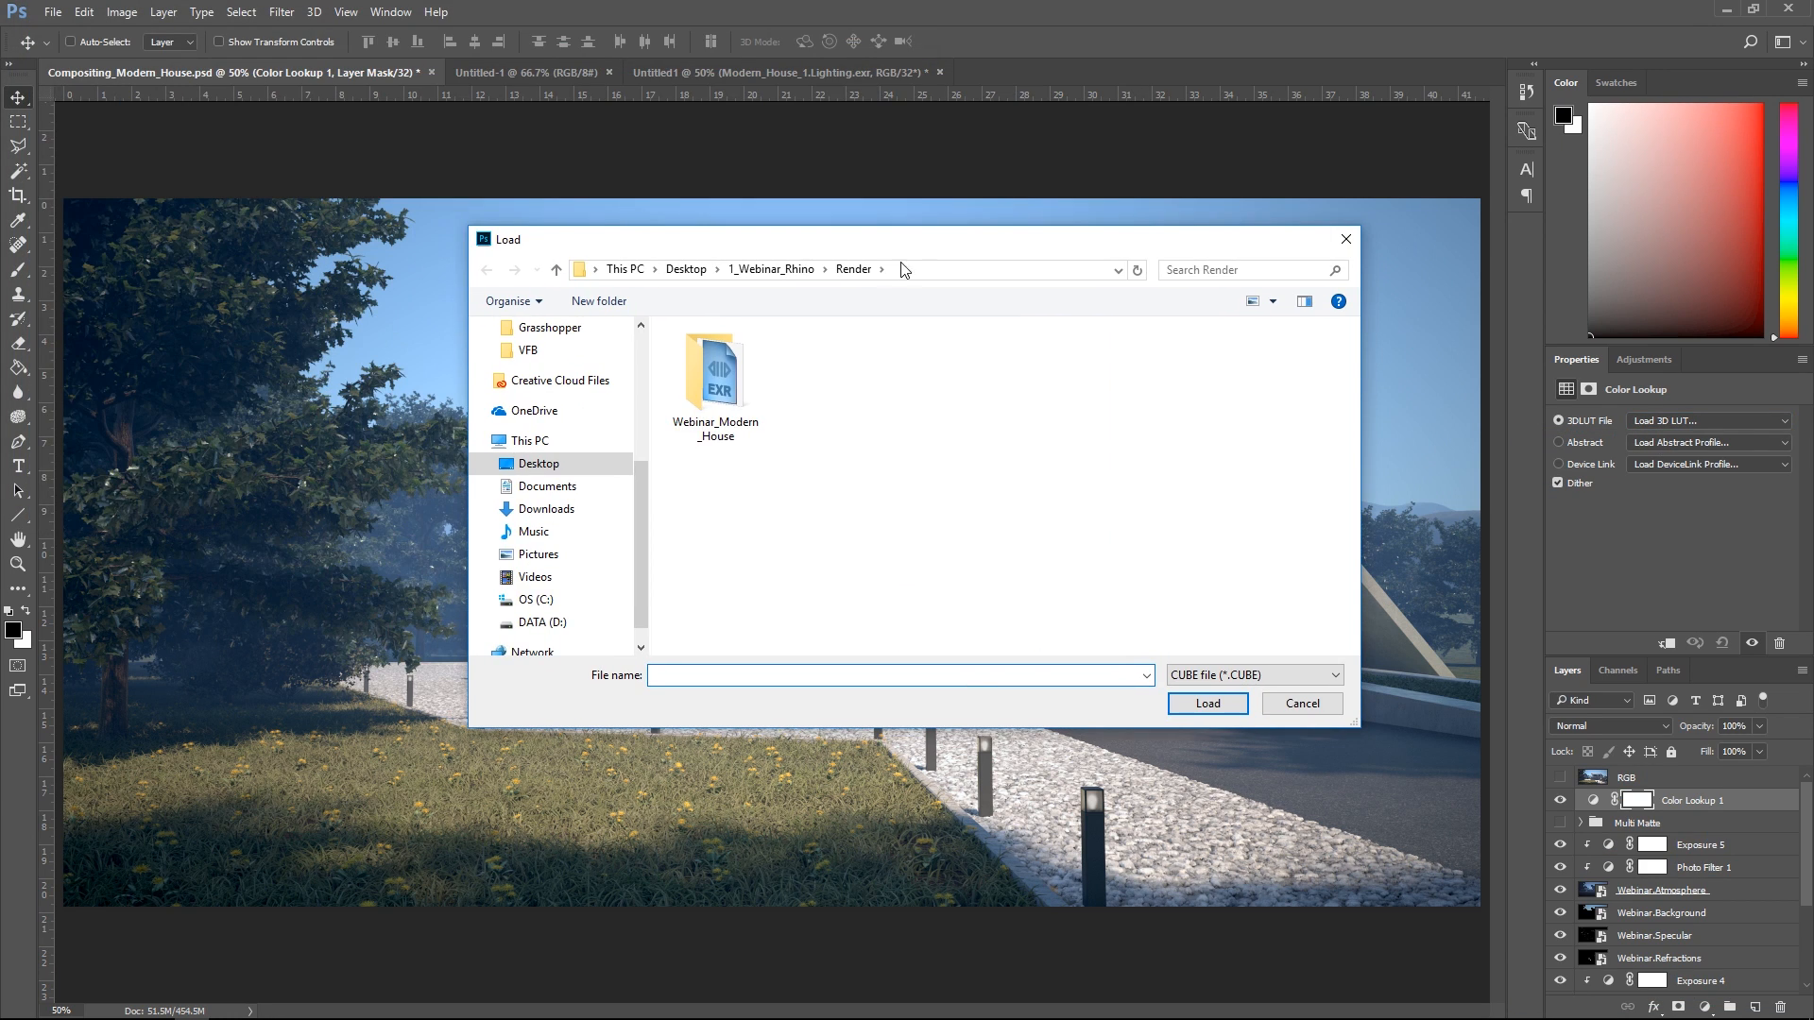
pyautogui.click(771, 269)
pyautogui.doubleClick(692, 396)
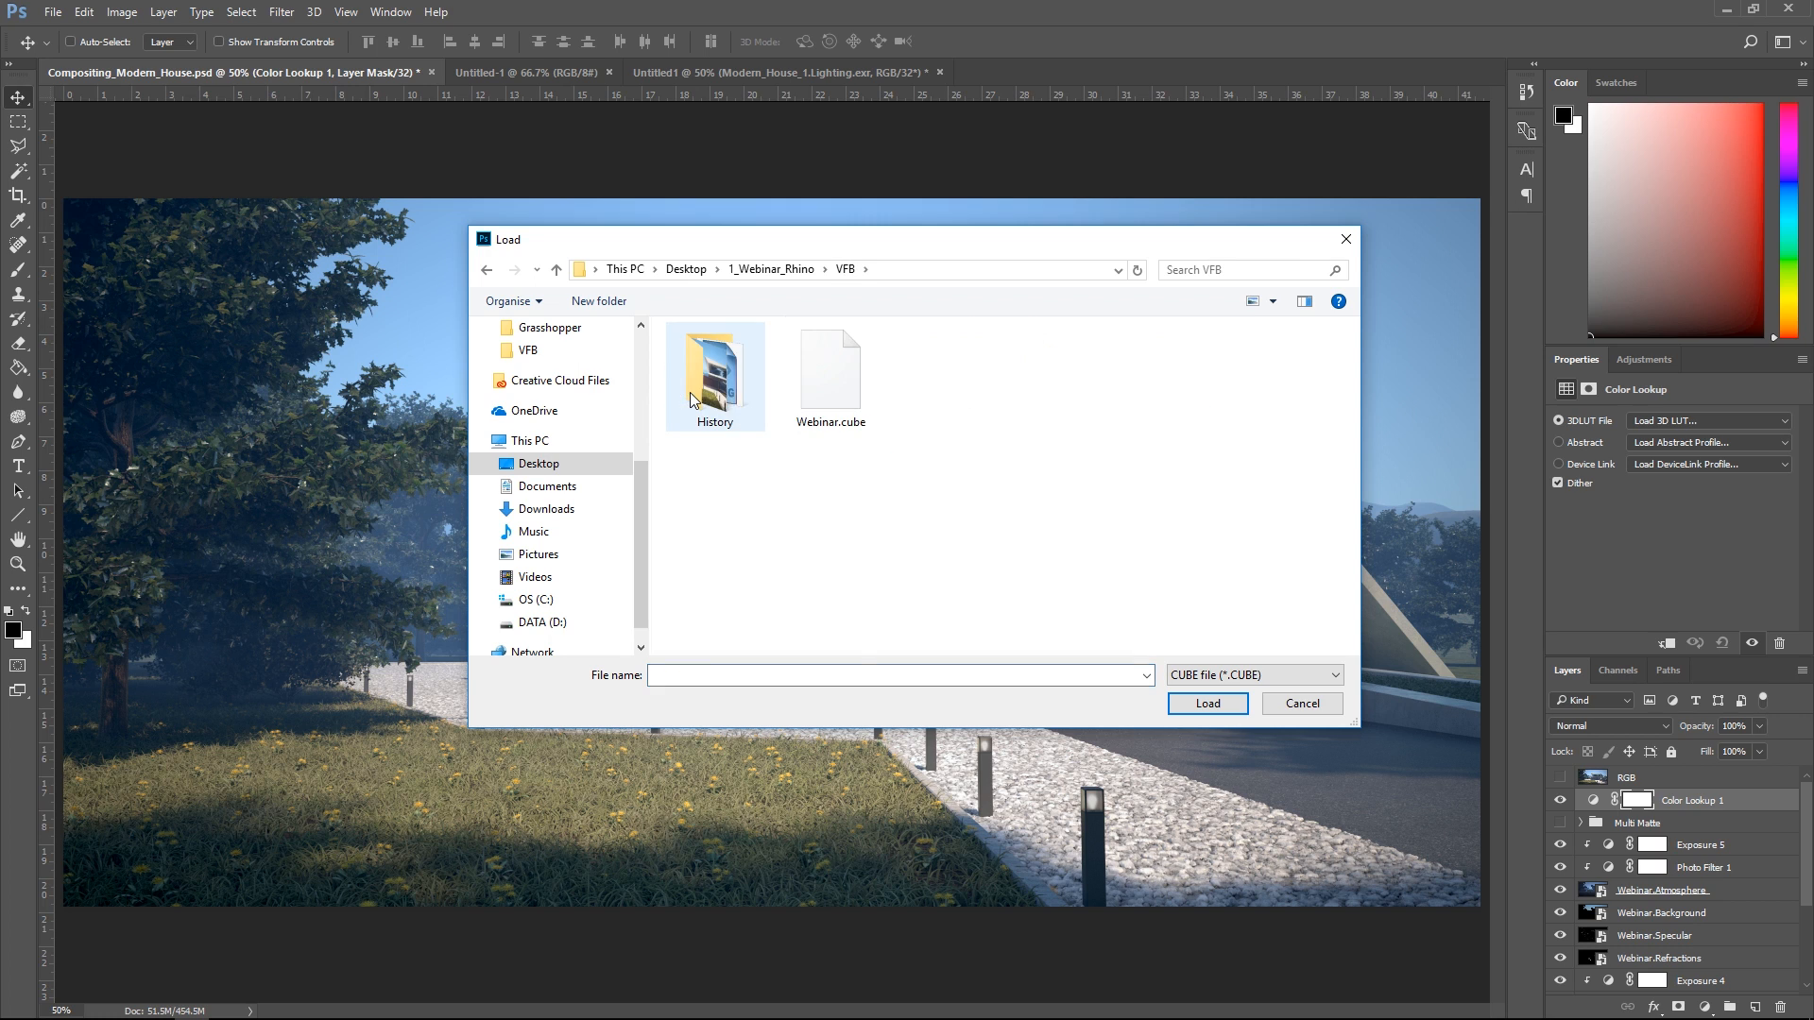
pyautogui.click(830, 374)
pyautogui.click(1207, 706)
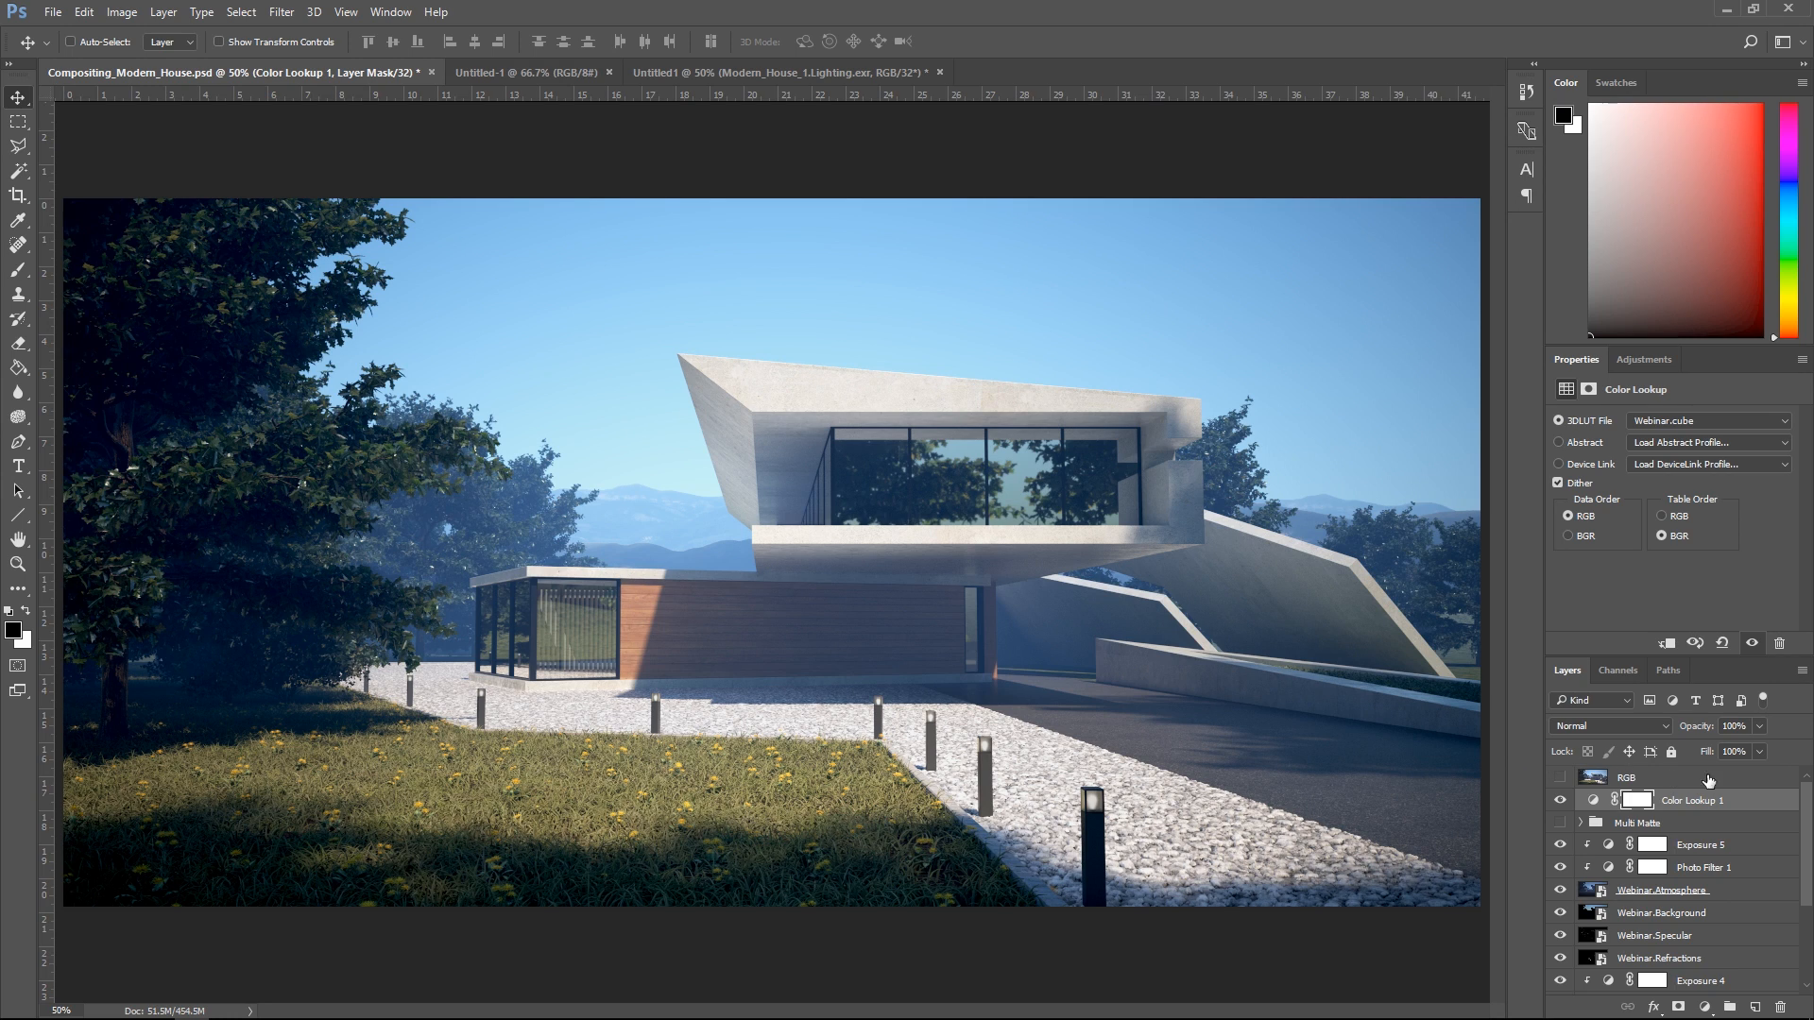
# Step: Reduce the Color Lookup layer's opacity to 87% and compare the composite with the original RGB render
pyautogui.moveTo(1712, 728); pyautogui.dragTo(1693, 729)
pyautogui.click(1560, 778)
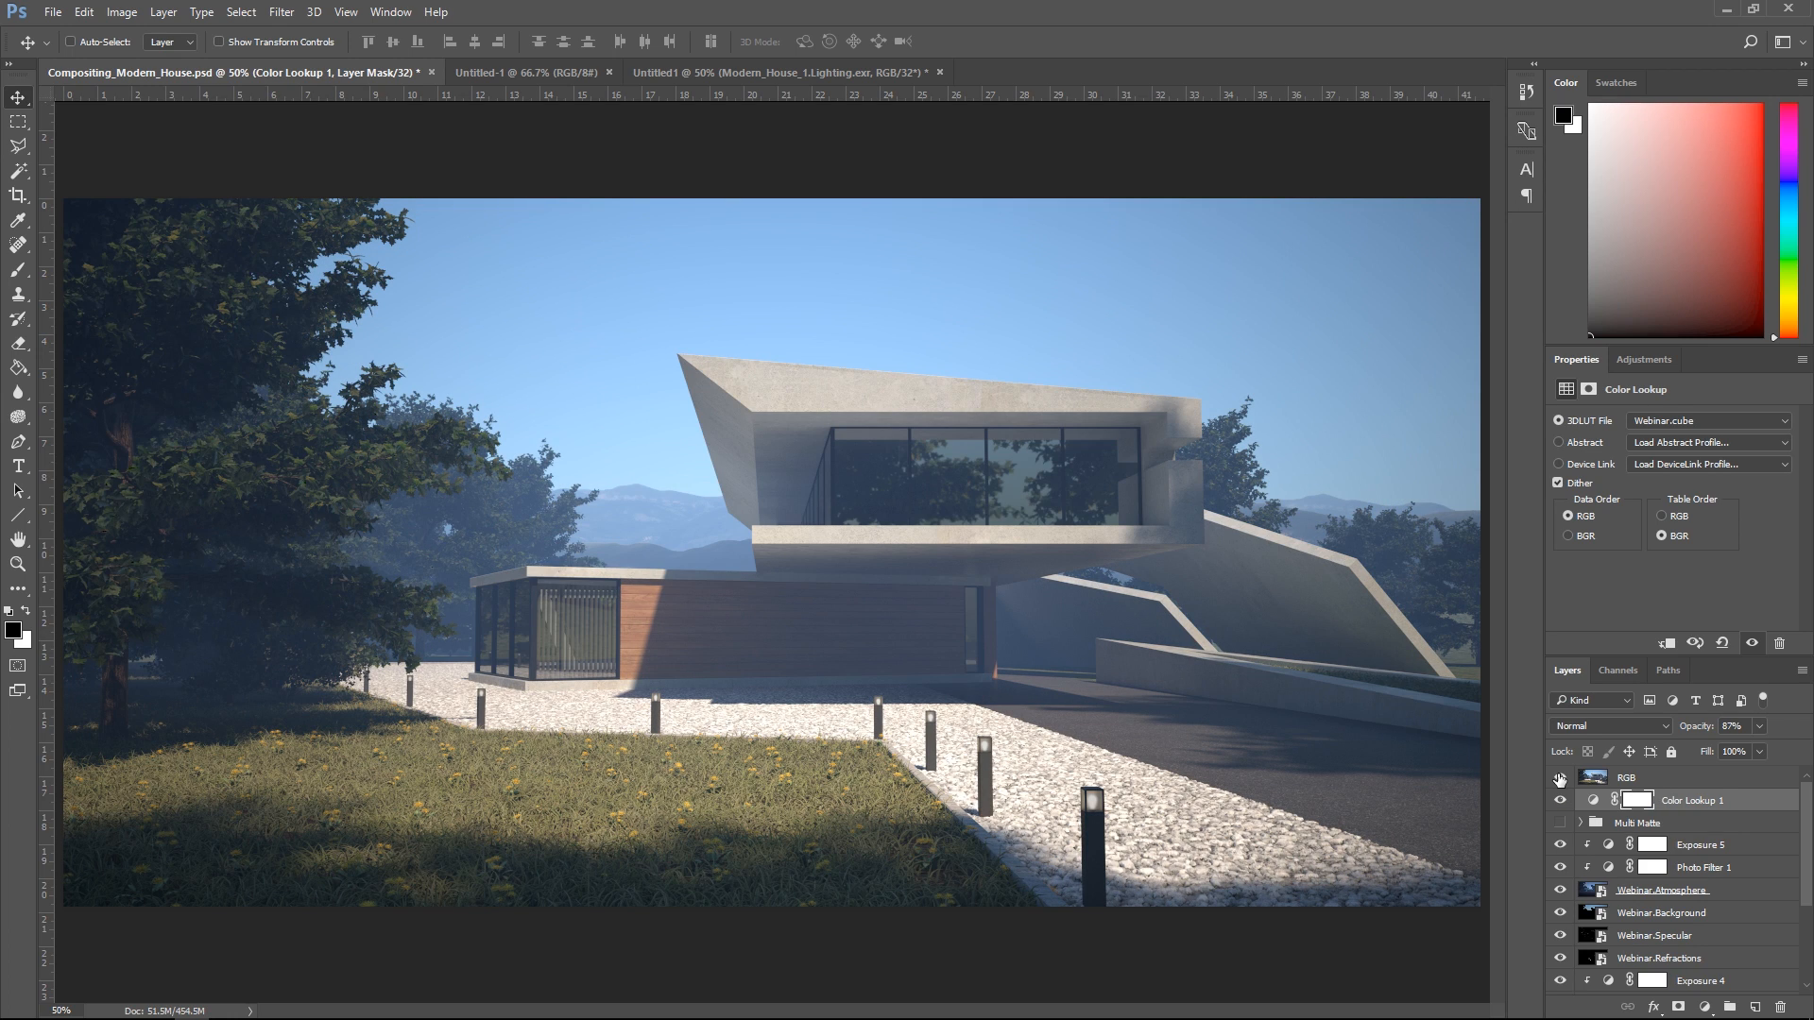
pyautogui.click(1560, 778)
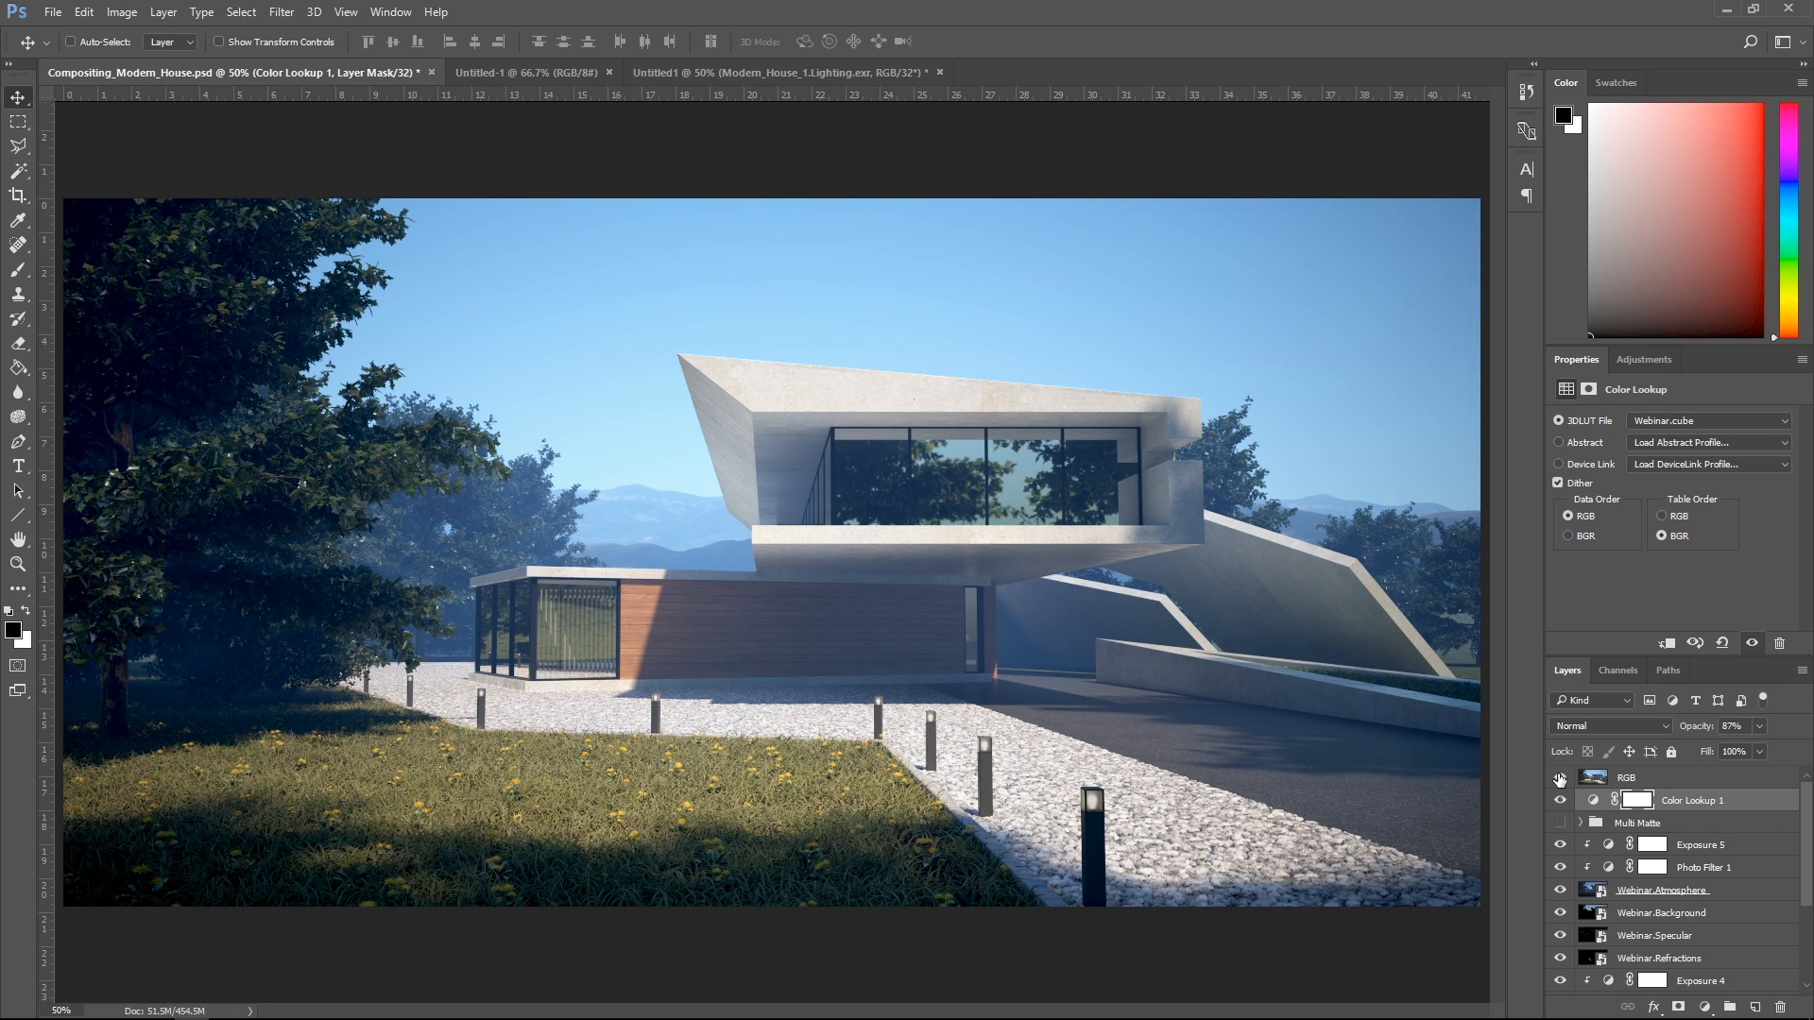
pyautogui.click(1560, 778)
pyautogui.click(1560, 777)
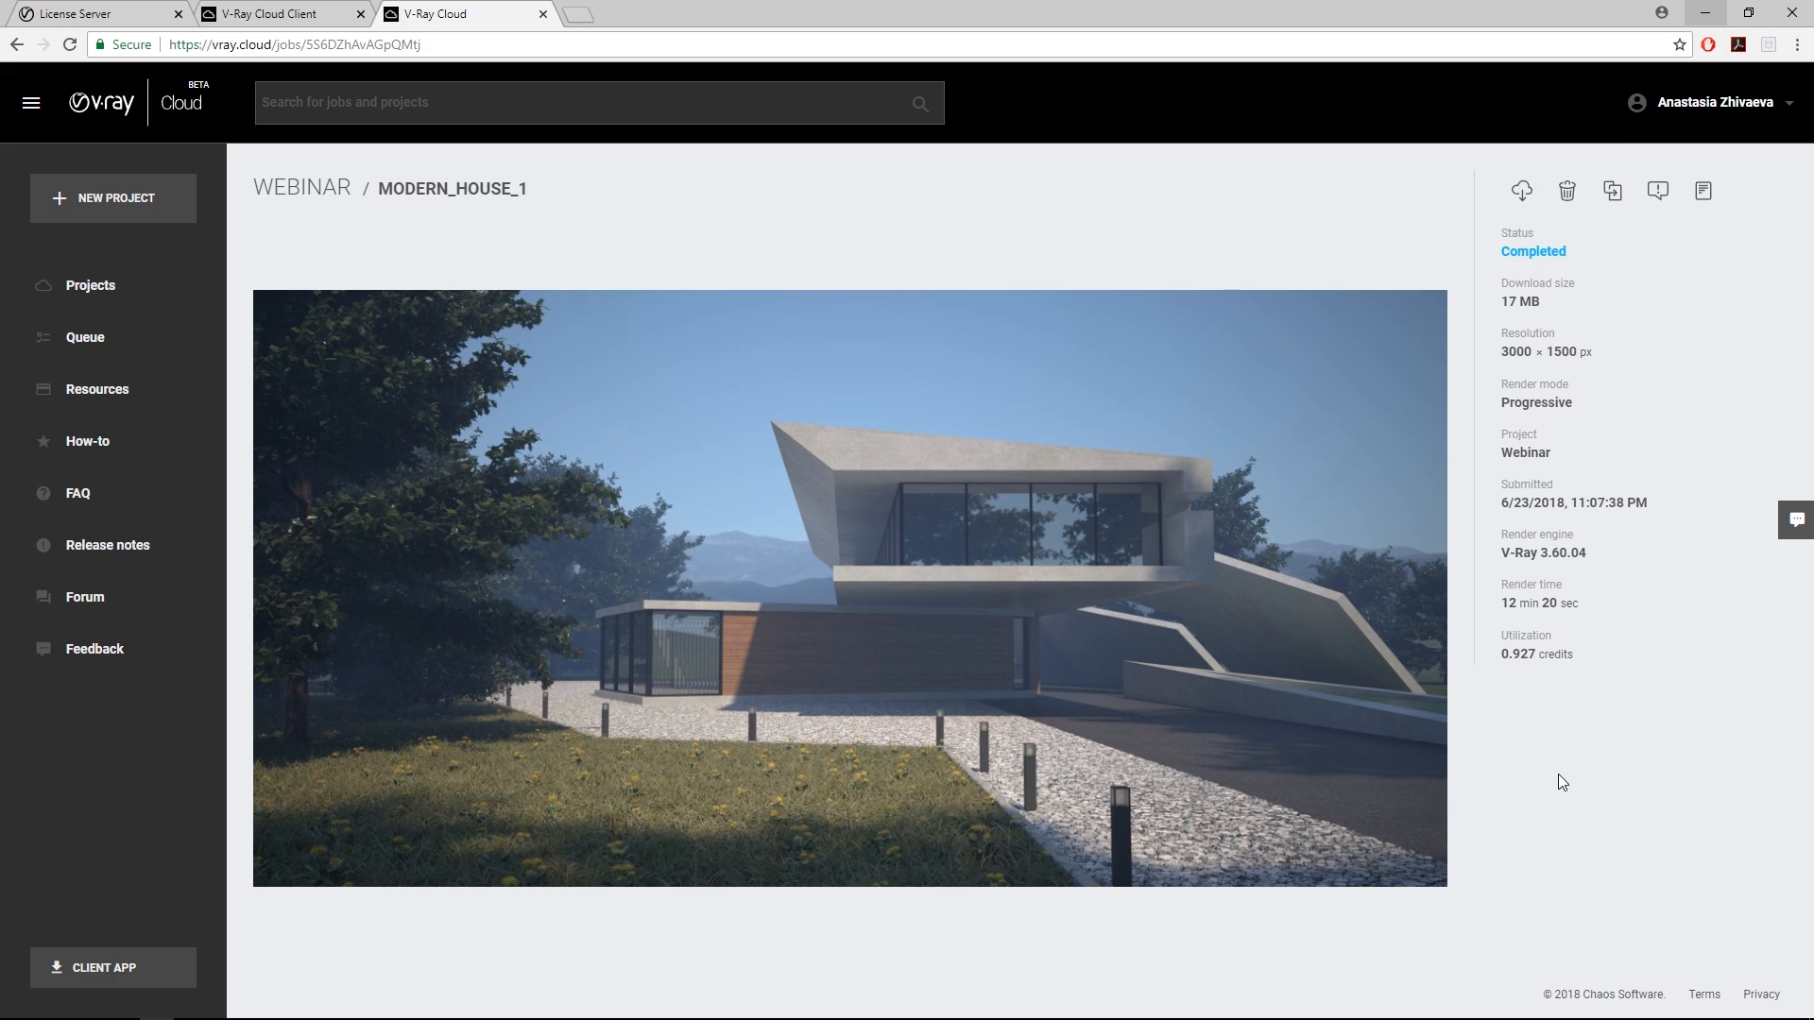
# Step: In V-Ray Cloud, download the completed Modern_House_1 render package and minimize the browser window
pyautogui.click(1522, 191)
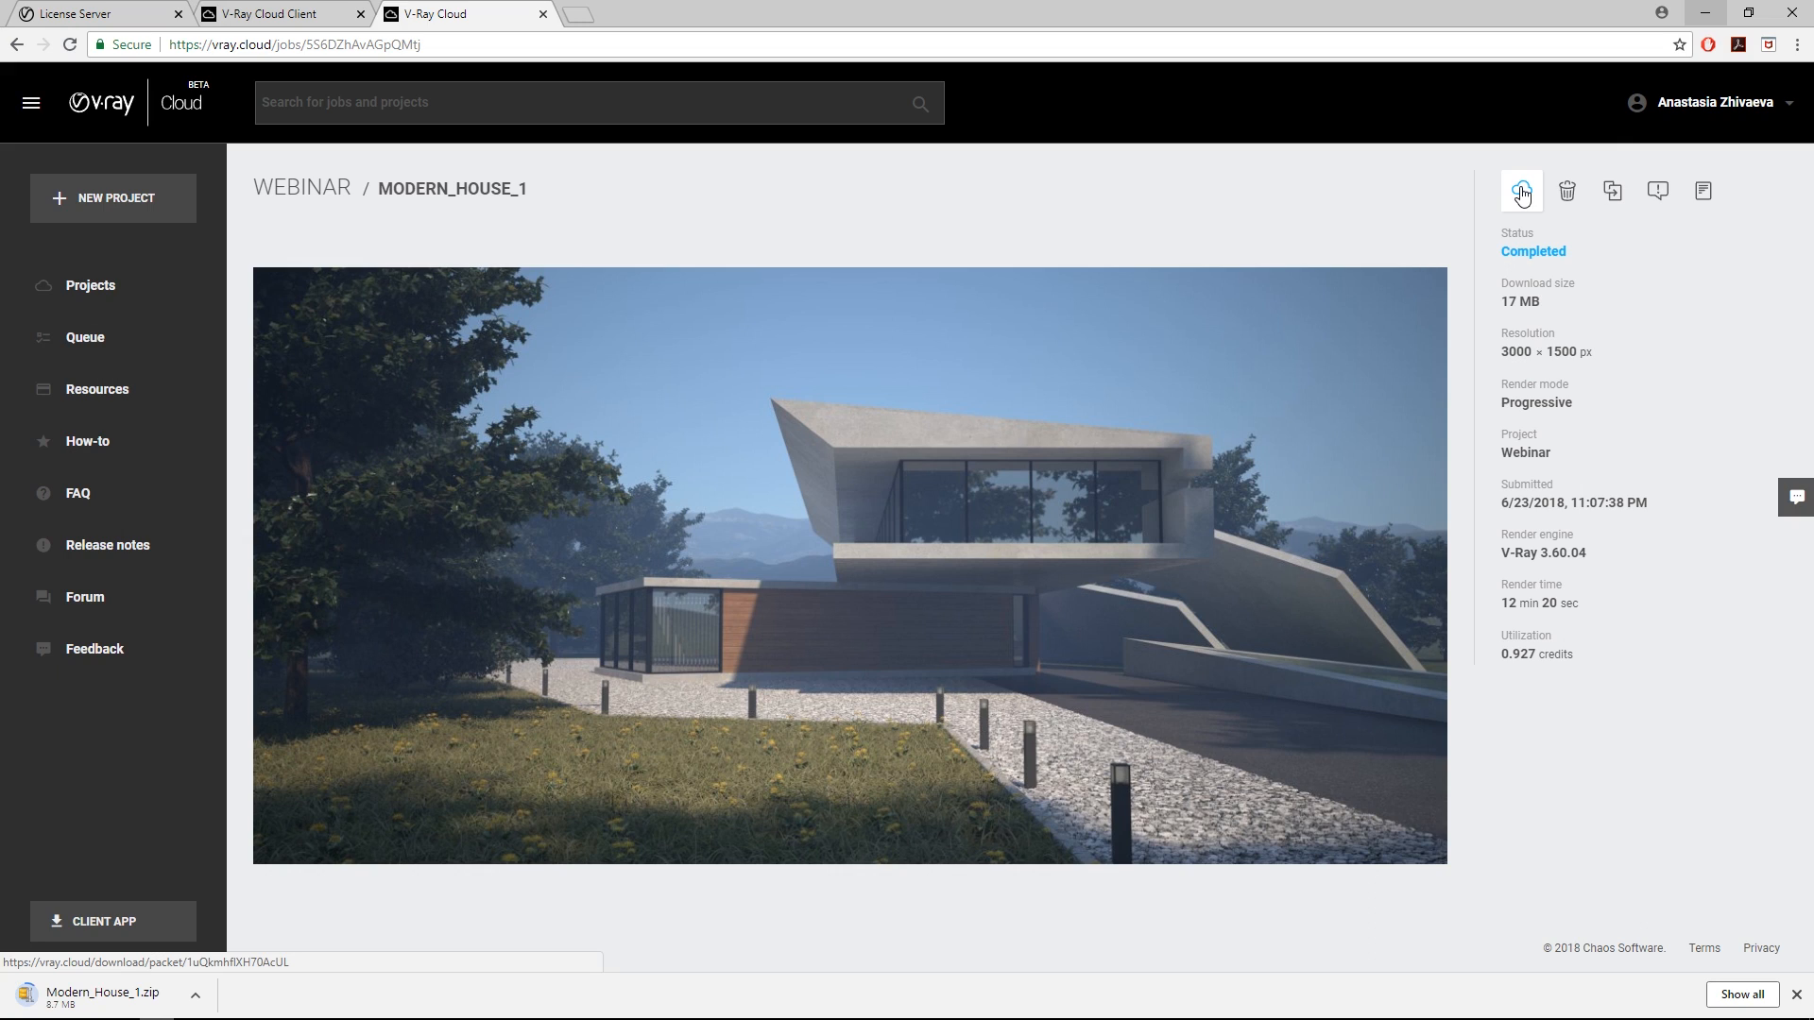
pyautogui.click(1627, 105)
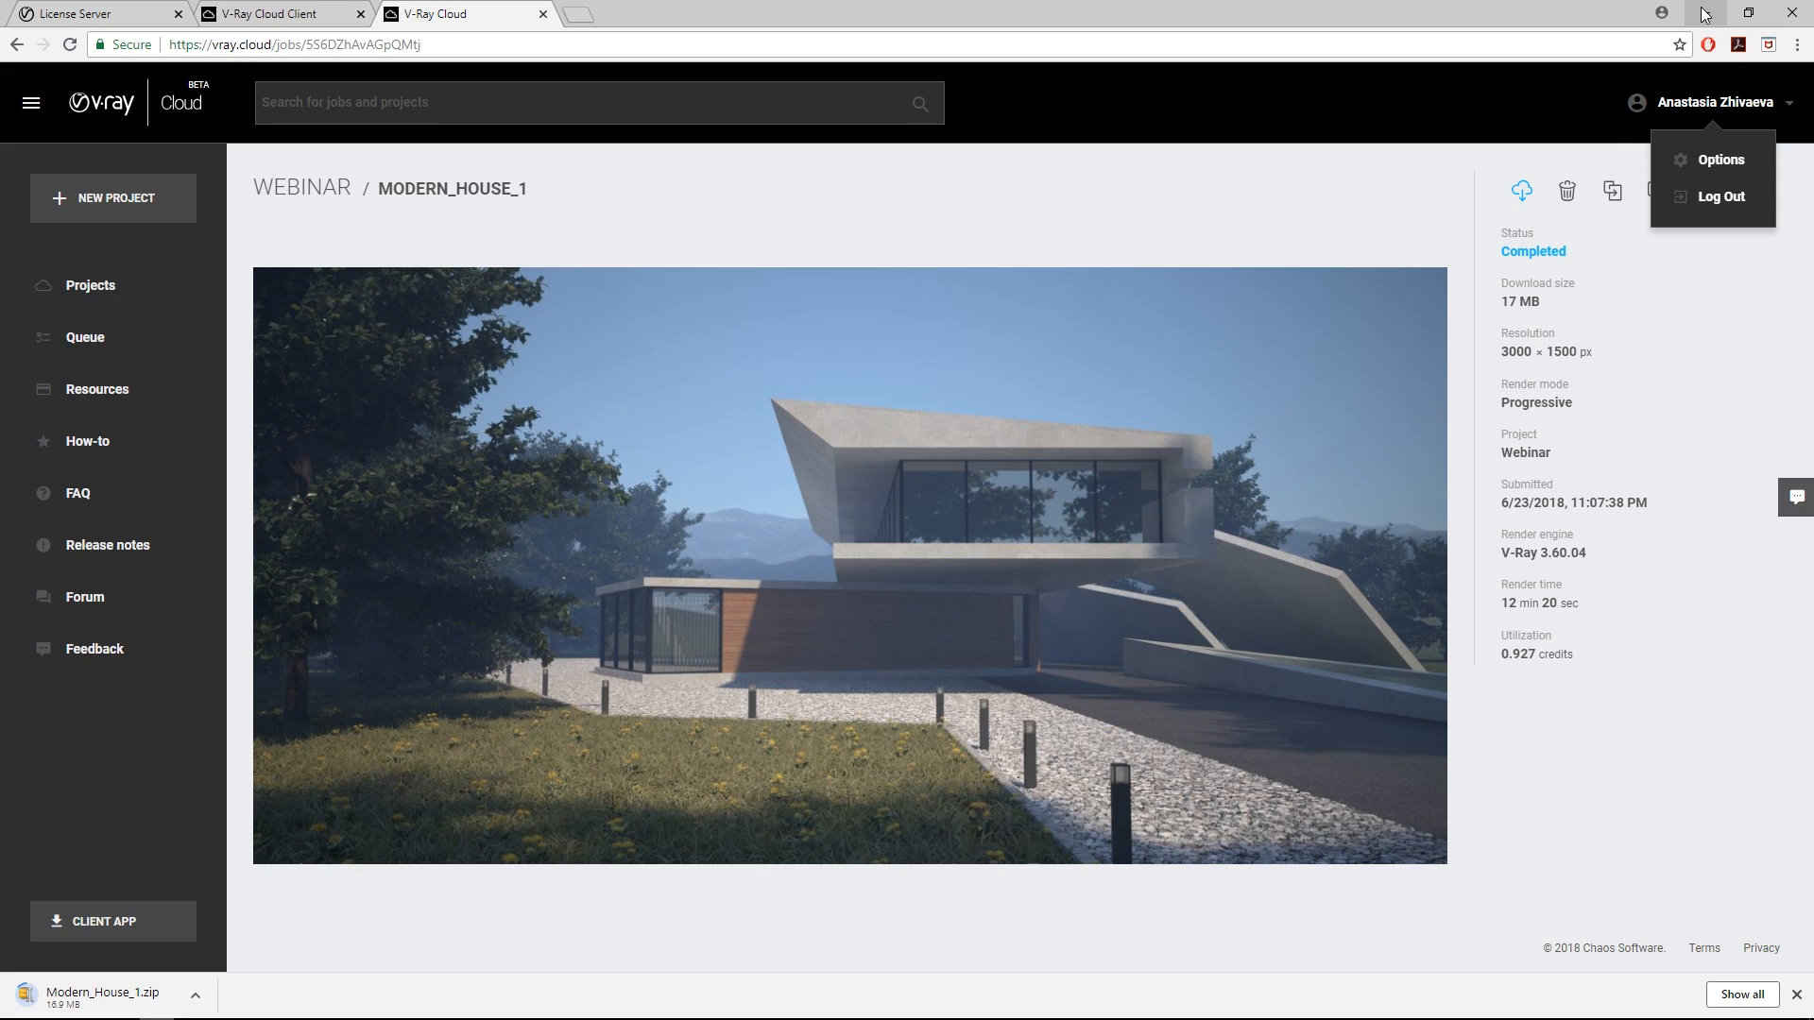
pyautogui.click(1705, 14)
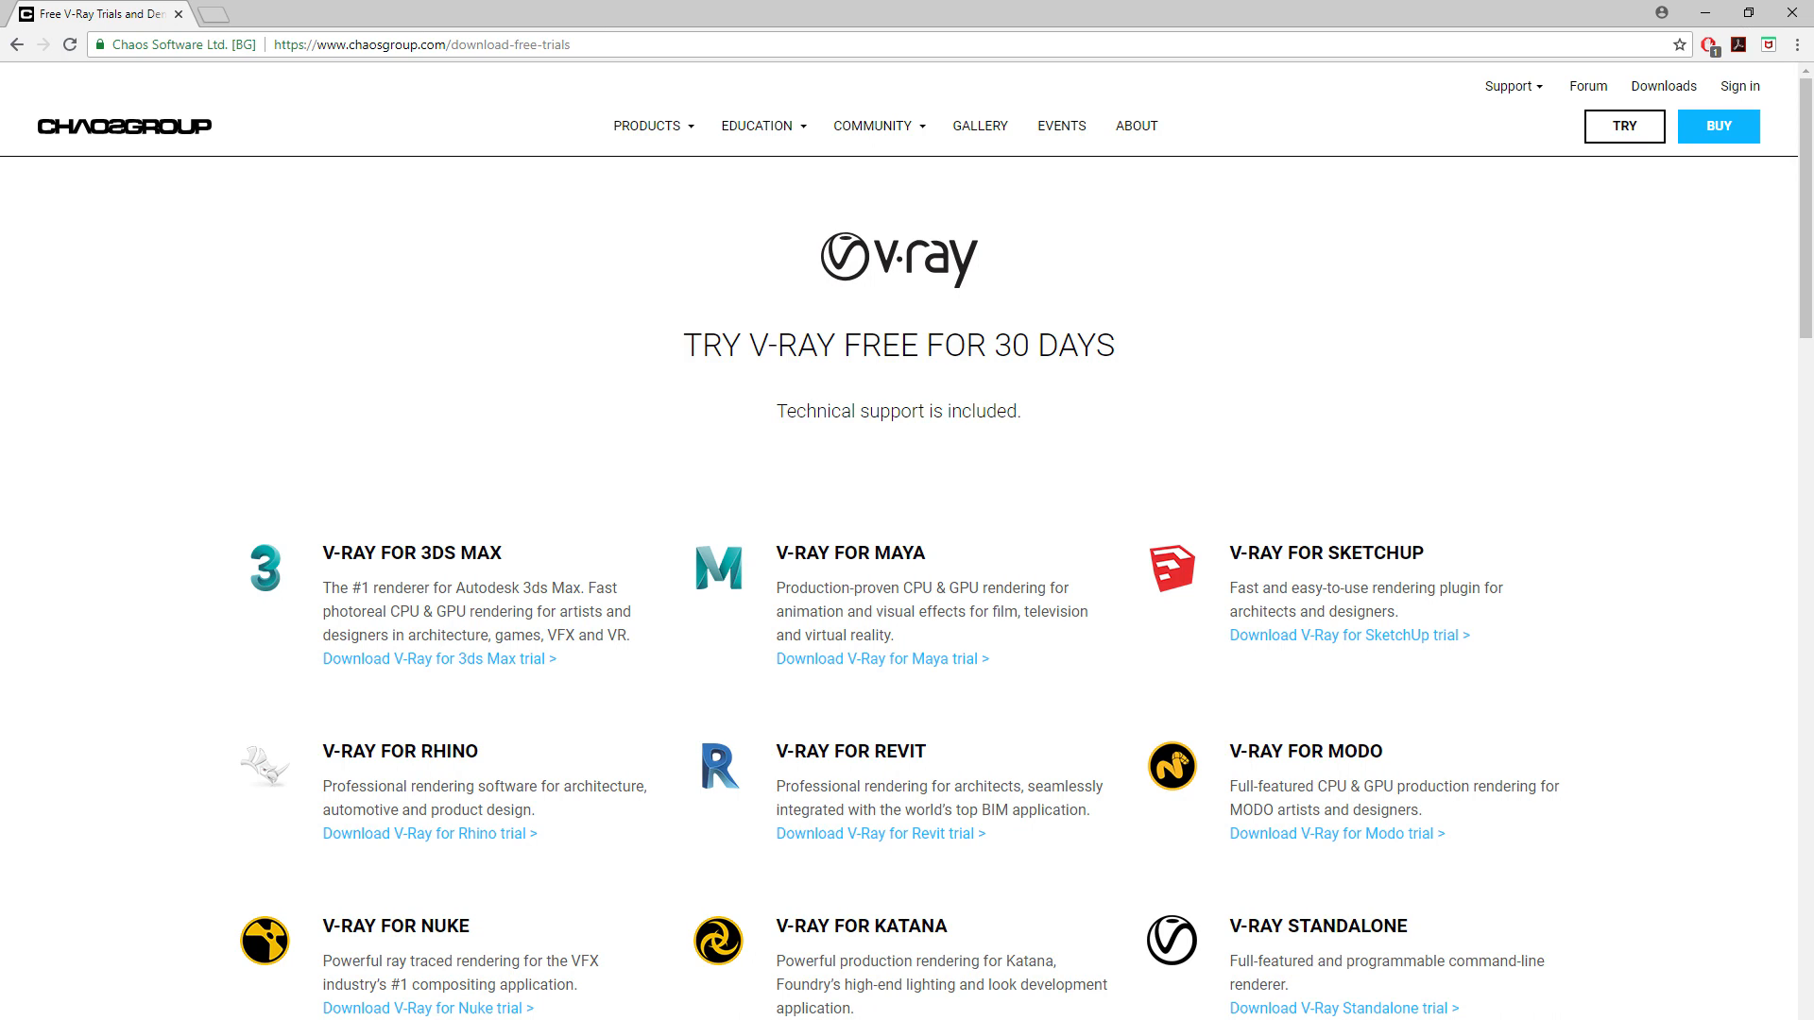